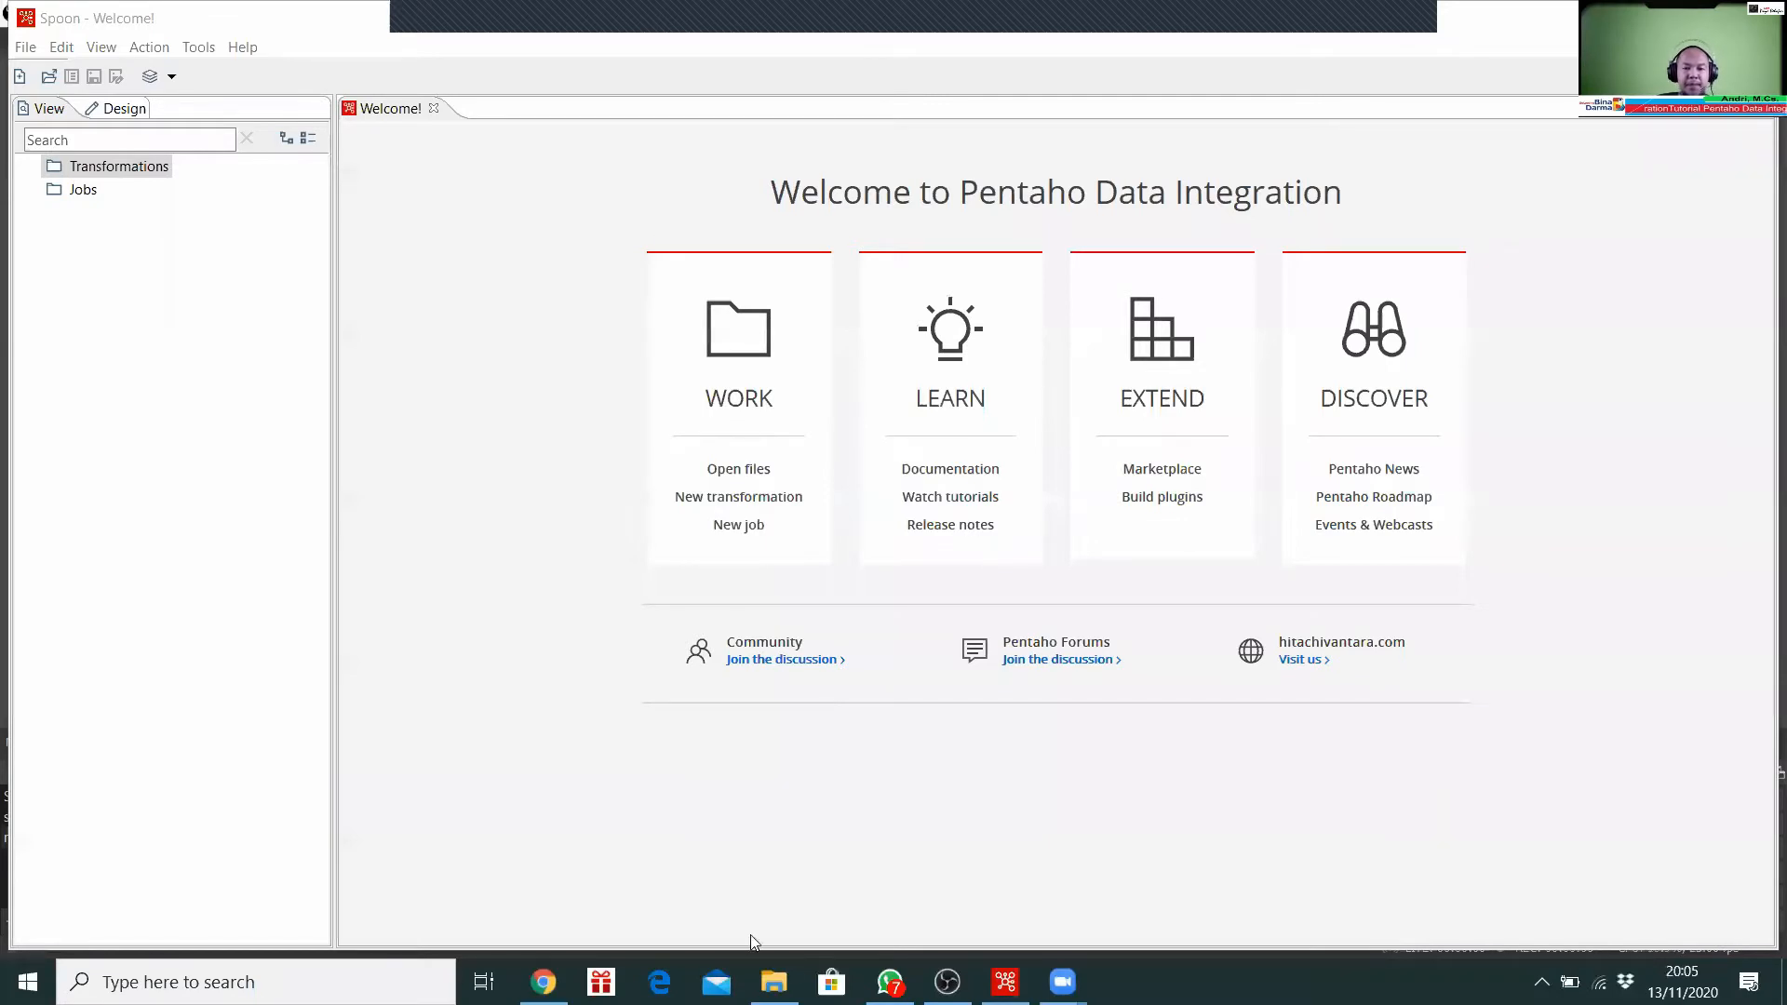
Step: Open transaksi.xlsx from the pentaho-training input folder in Excel, dismiss the activation wizard and maximize the workbook to view its table
{"action": "left_click", "coordinate": [773, 982]}
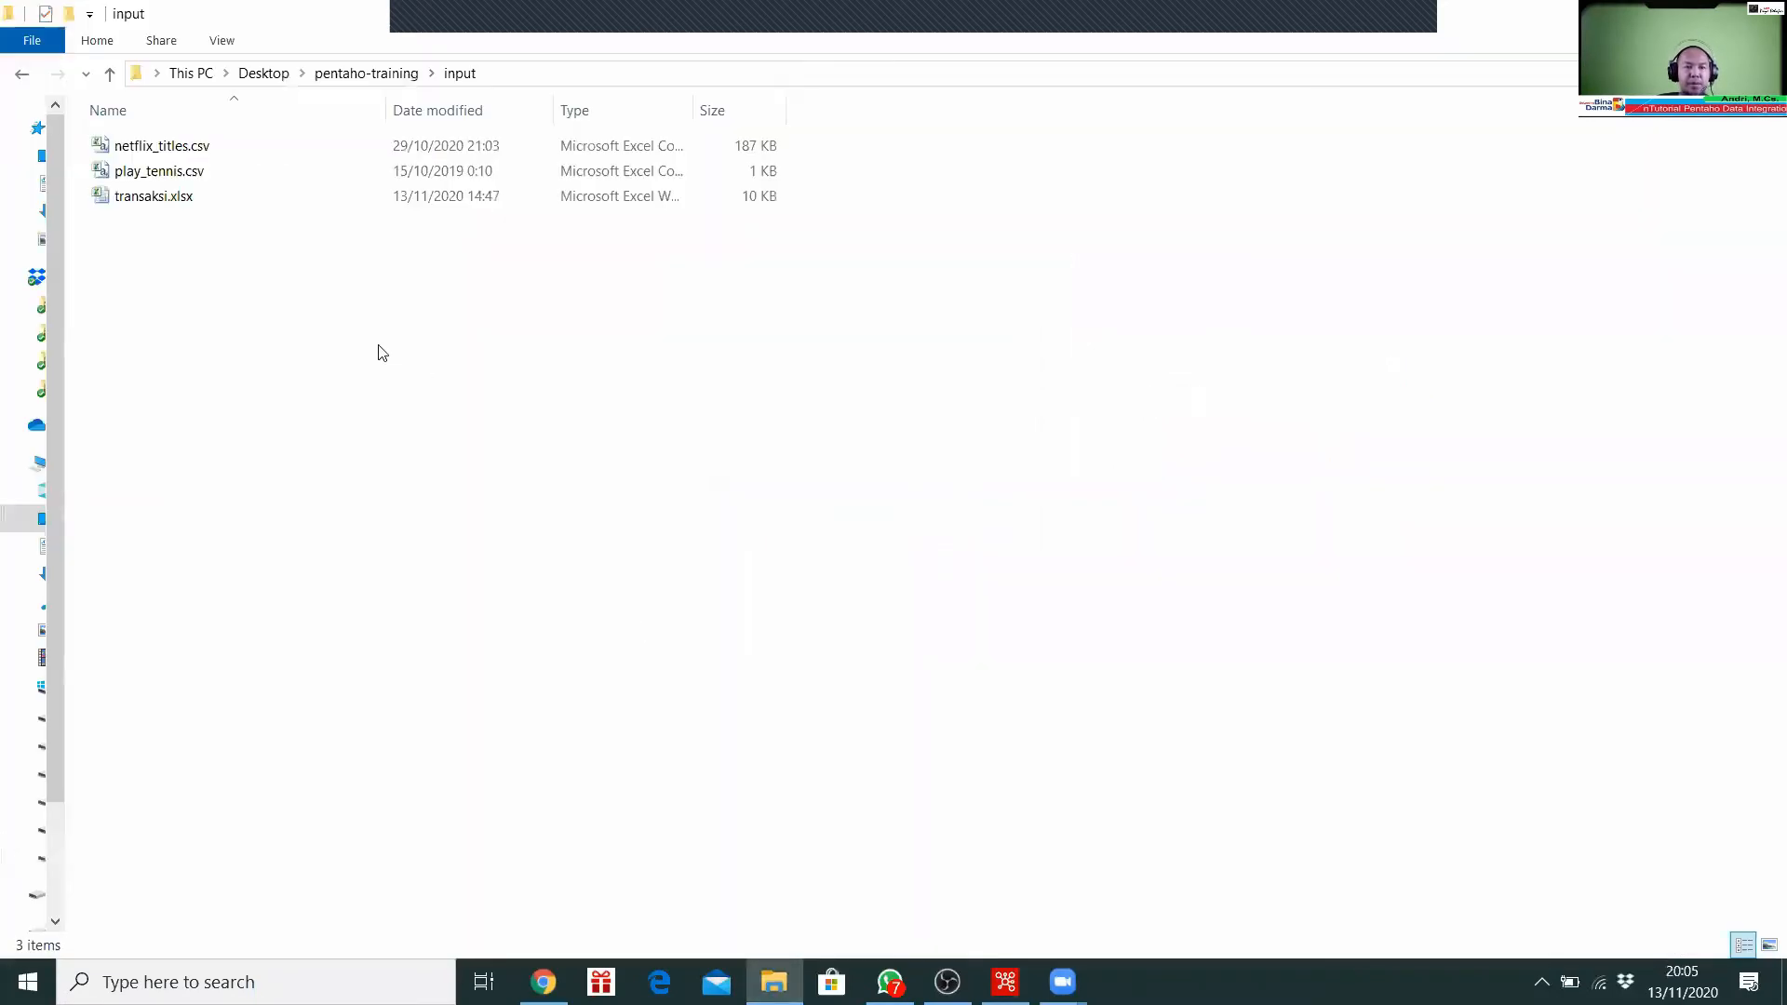
{"action": "double_click", "coordinate": [175, 207]}
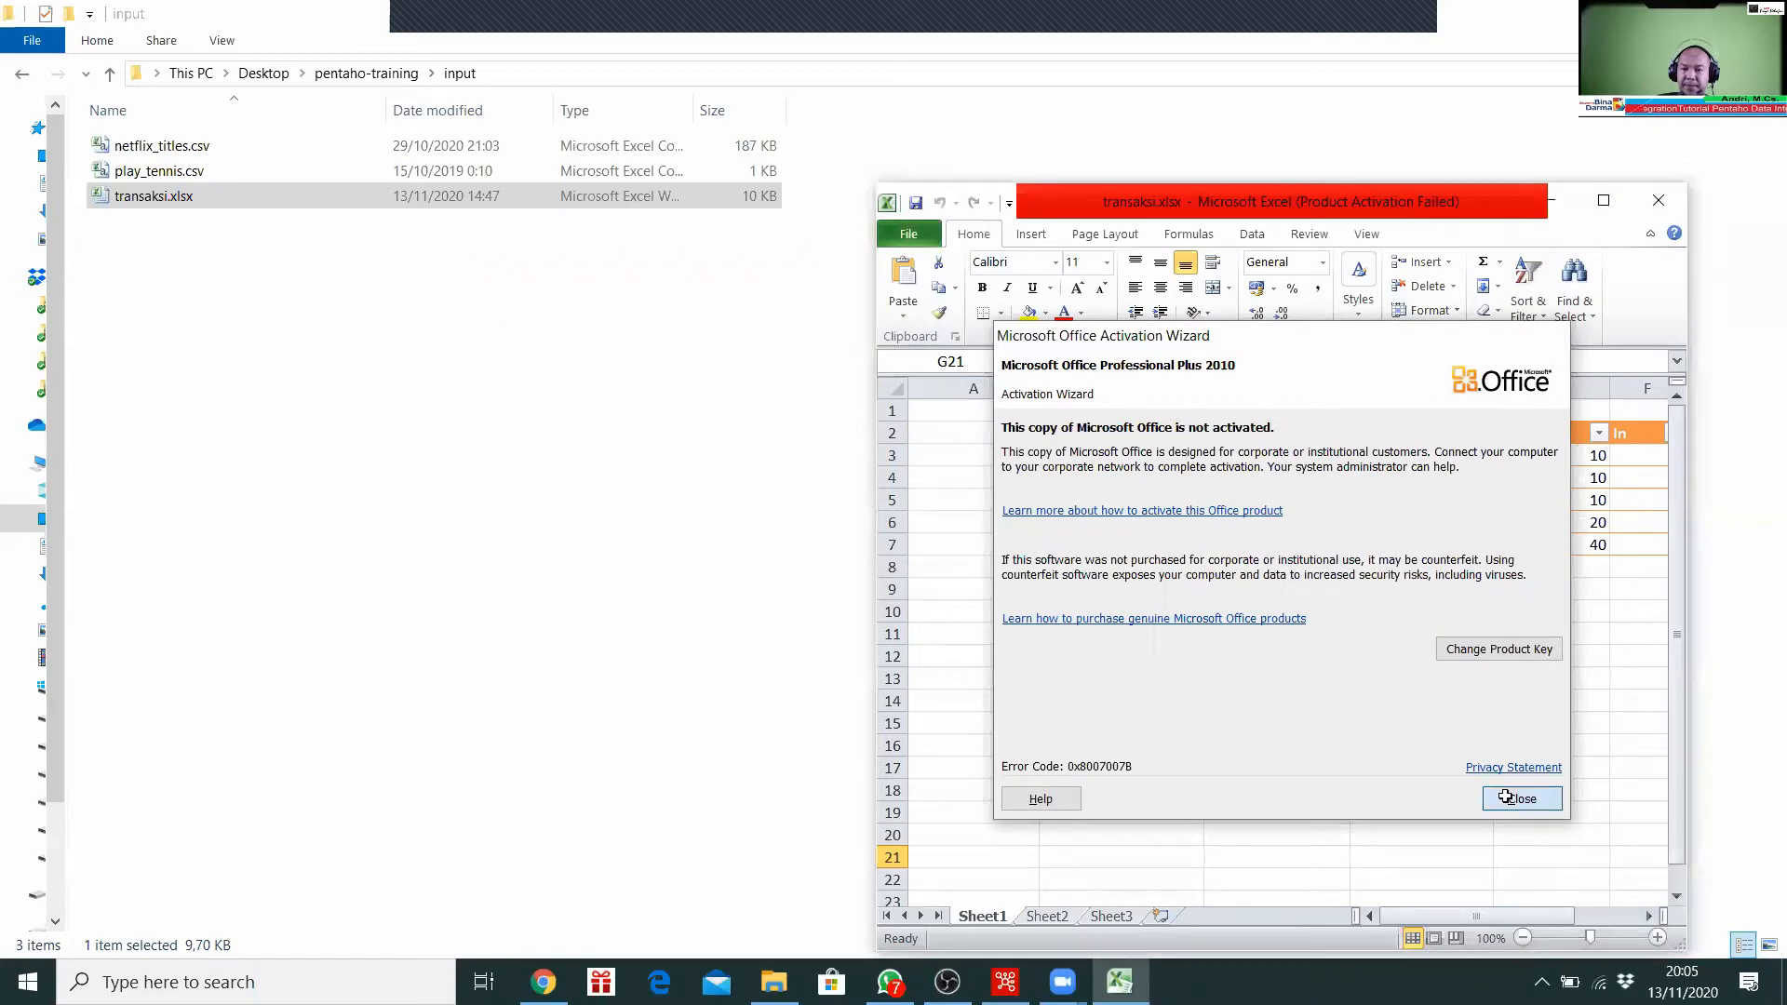
{"action": "left_click", "coordinate": [1521, 799]}
{"action": "left_click", "coordinate": [1603, 200]}
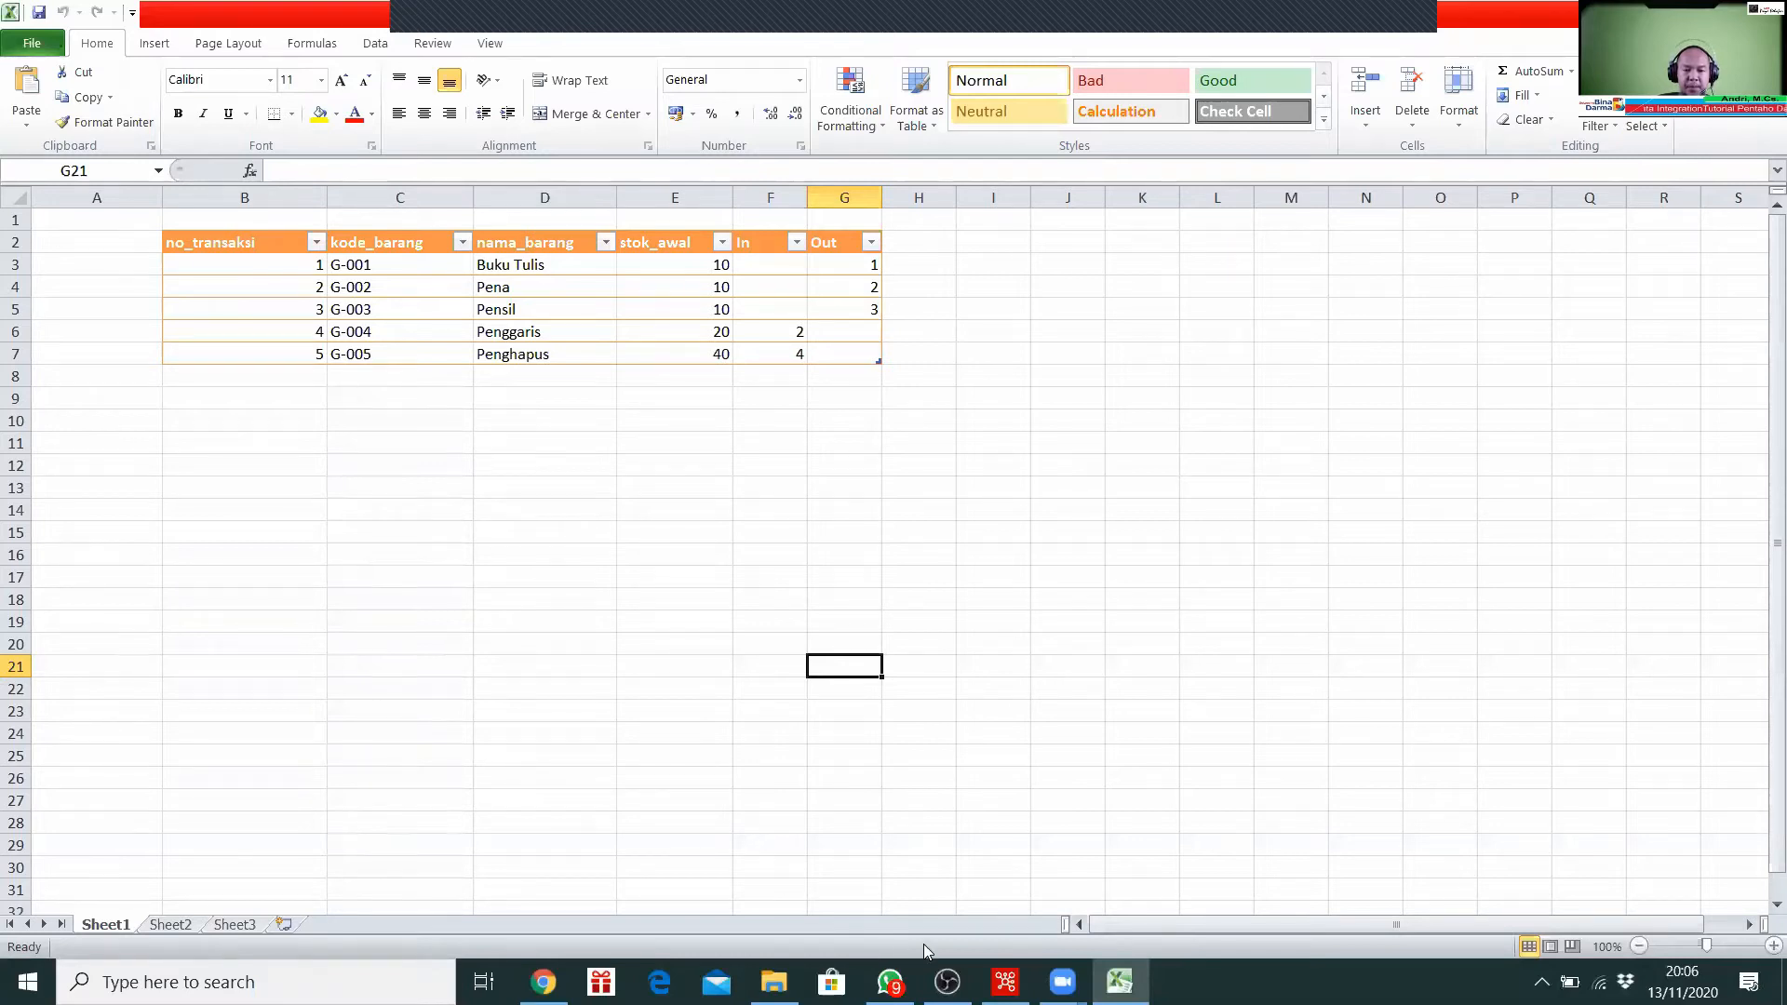
Step: Switch to Spoon and create a new transformation
{"action": "left_click", "coordinate": [1005, 982]}
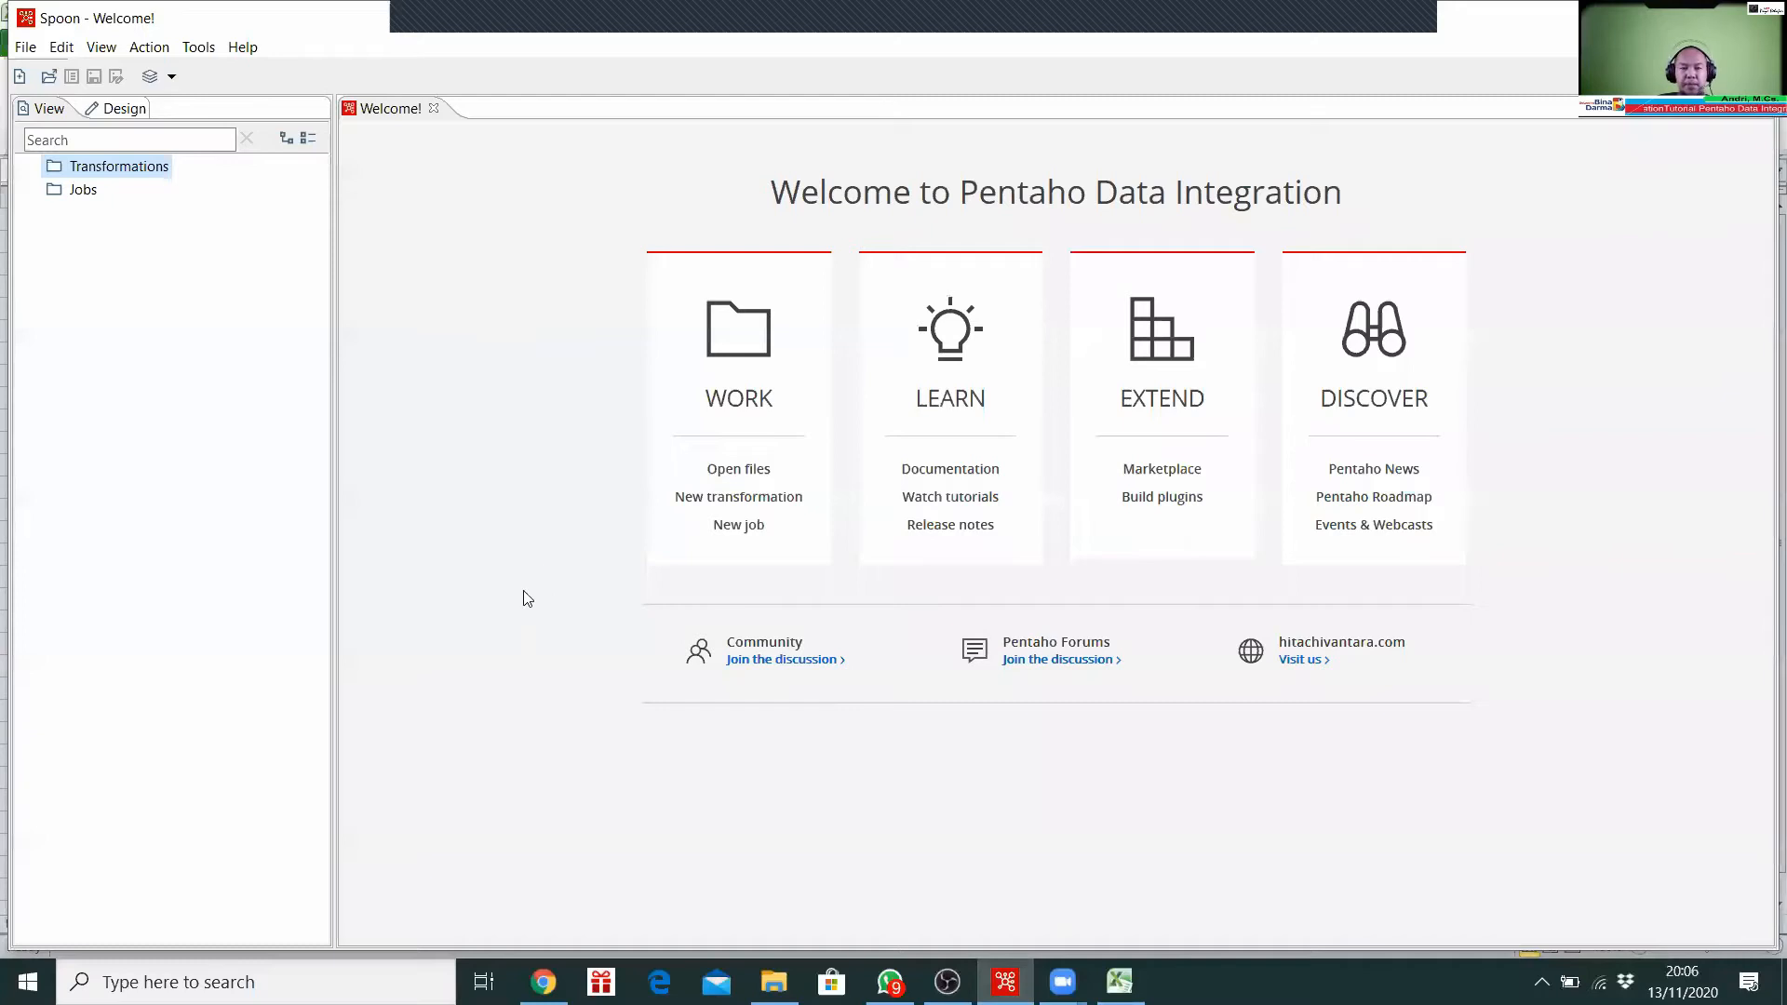
{"action": "right_click", "coordinate": [128, 168]}
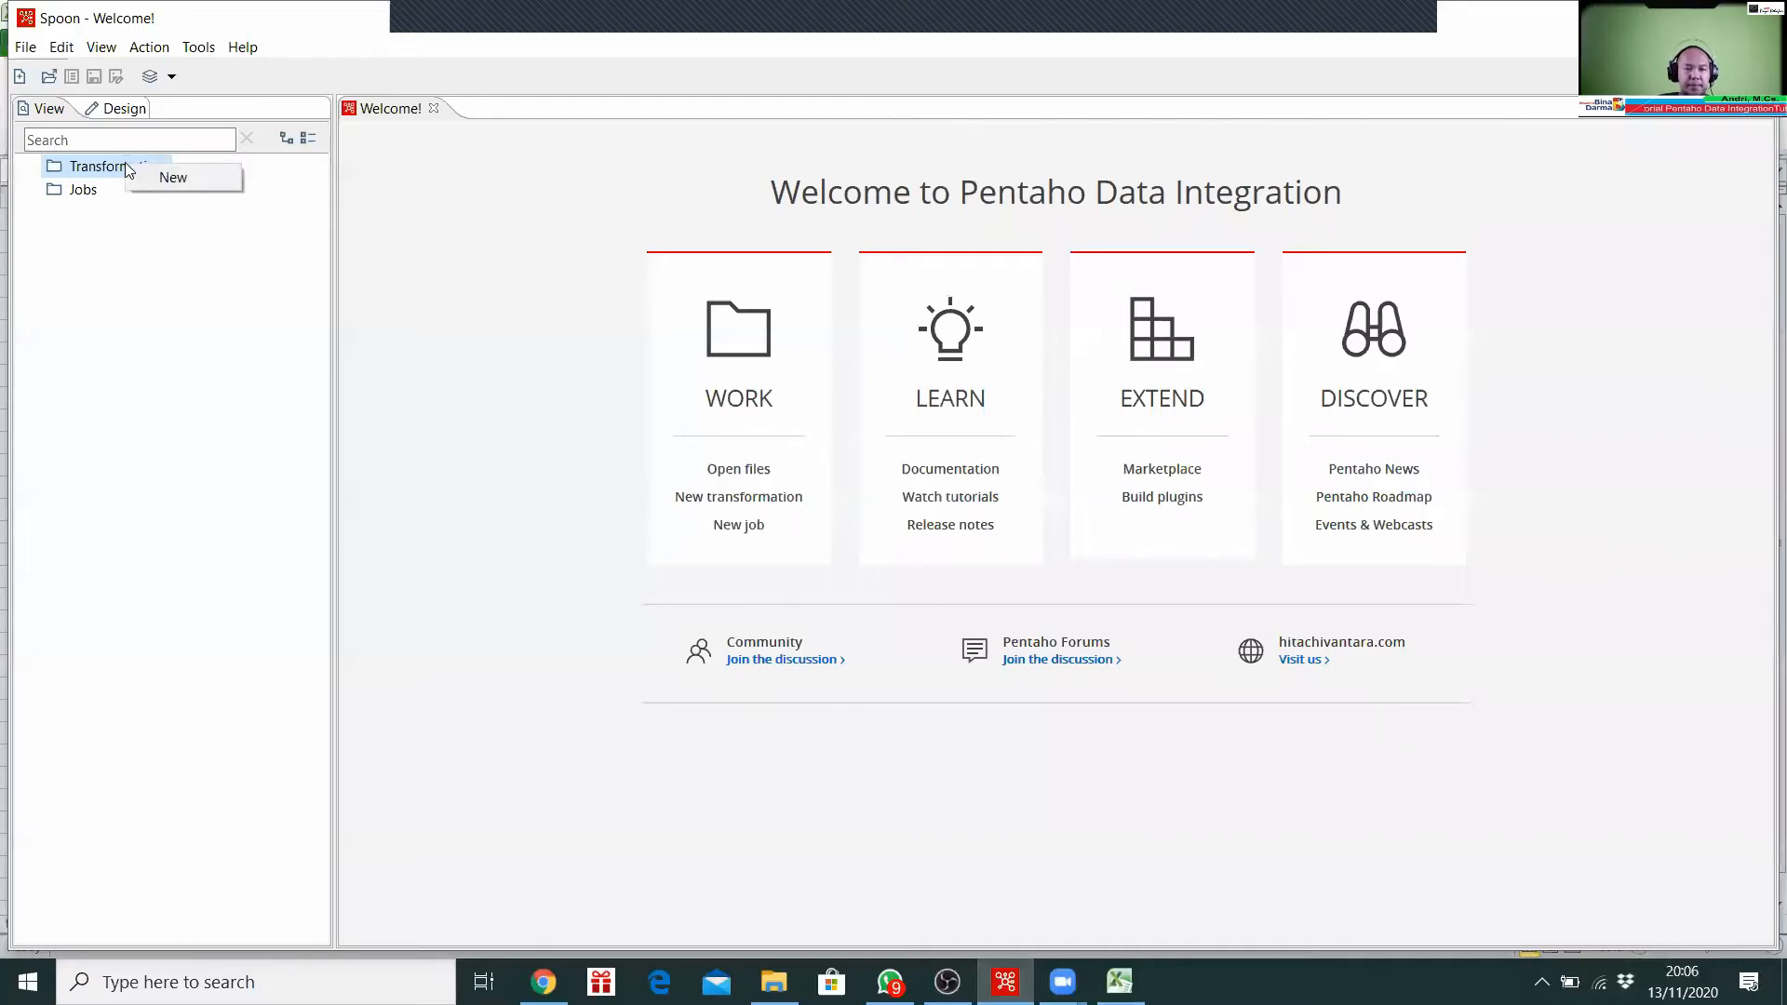
{"action": "left_click", "coordinate": [172, 177]}
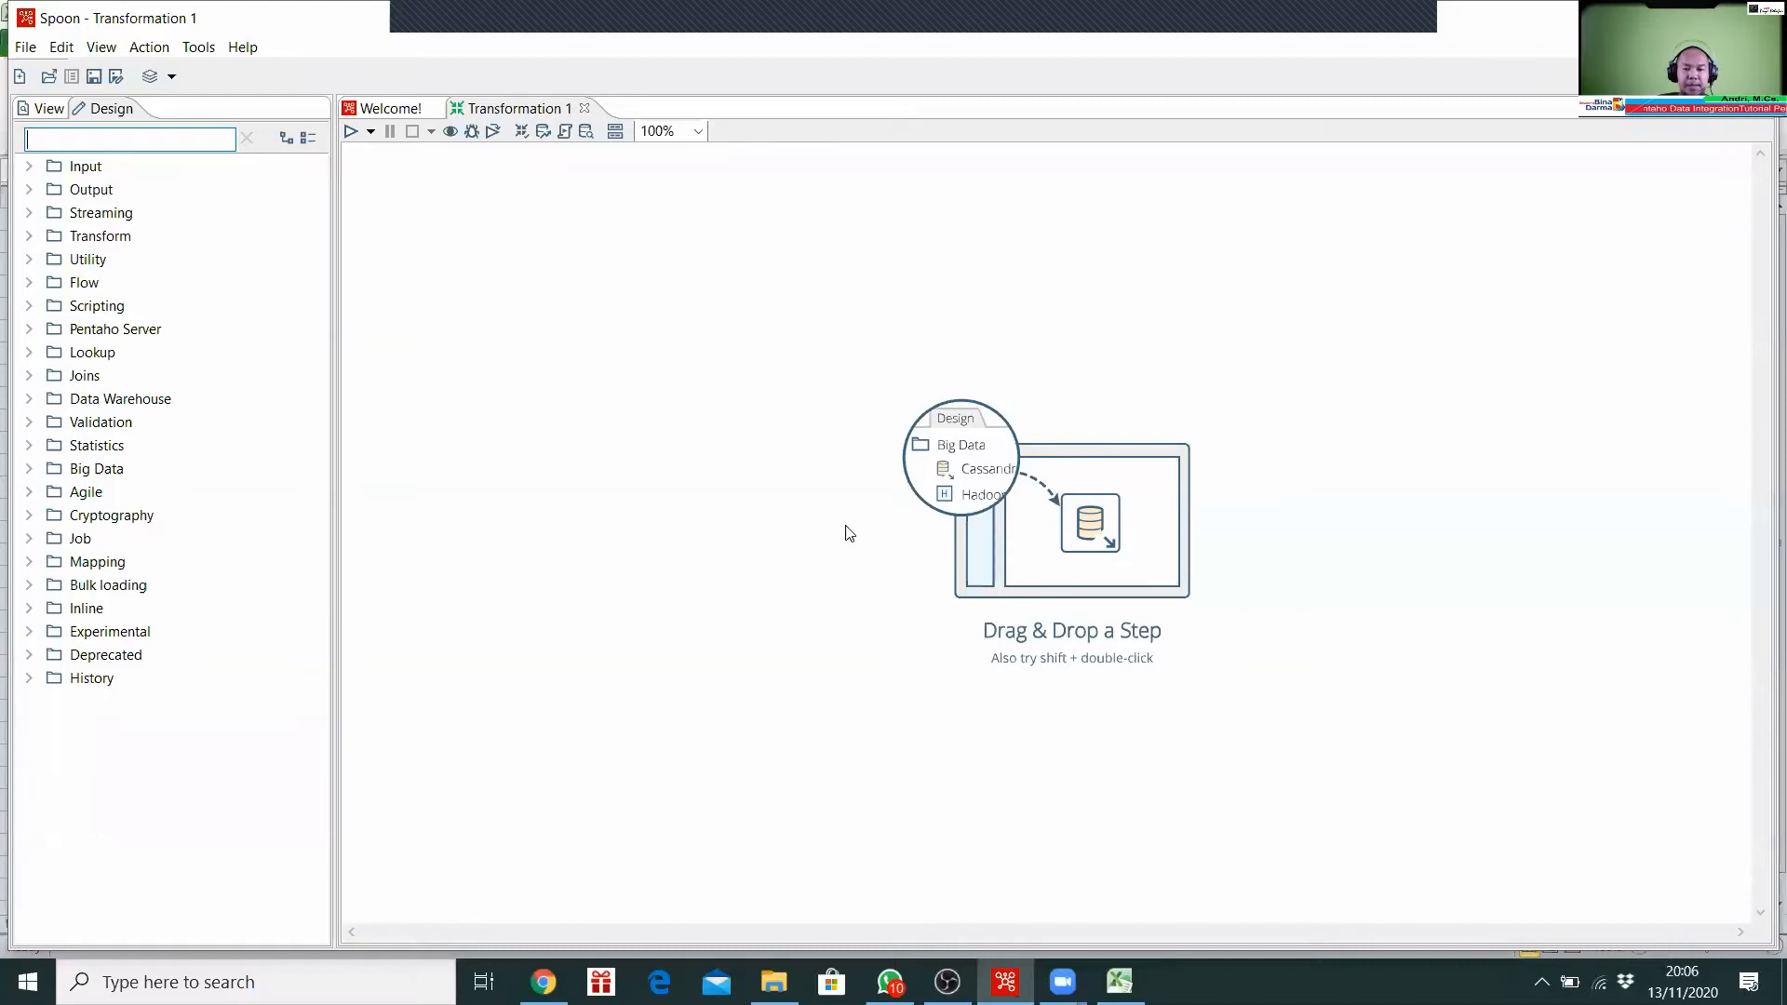
Step: Add a Microsoft Excel input step from the Input category to the empty transformation canvas
{"action": "left_click", "coordinate": [1119, 982]}
{"action": "left_click", "coordinate": [1120, 982]}
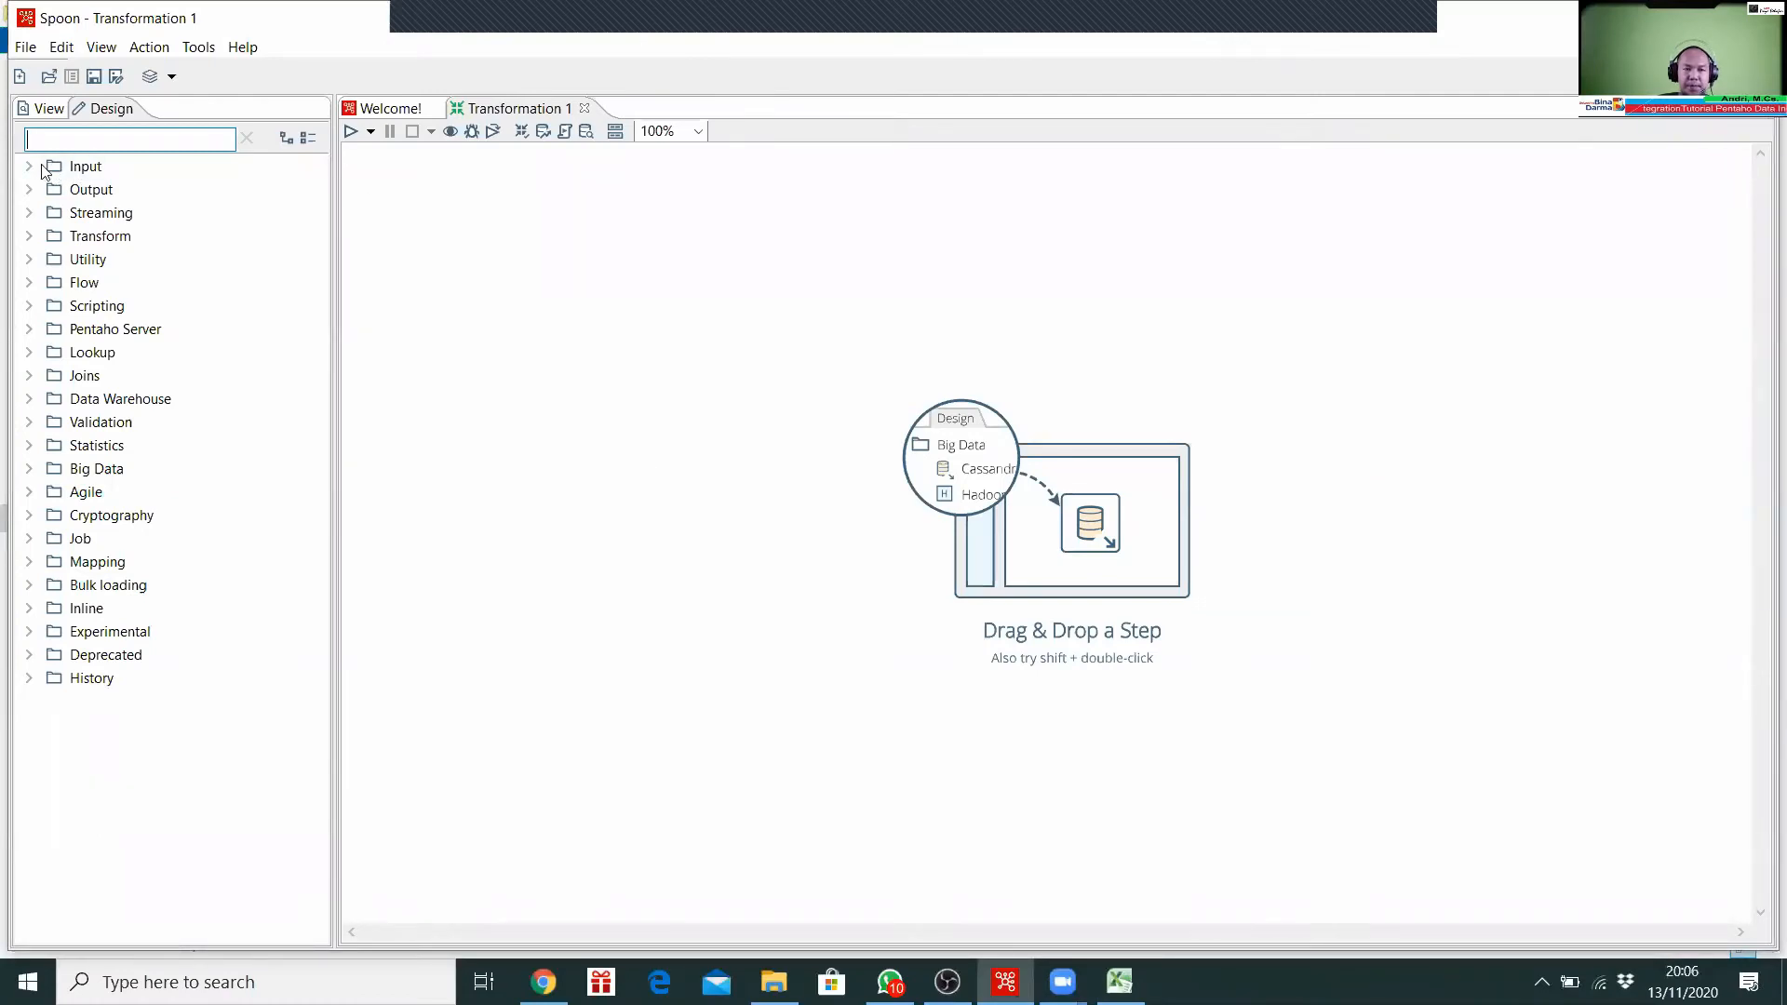
{"action": "left_click", "coordinate": [30, 167]}
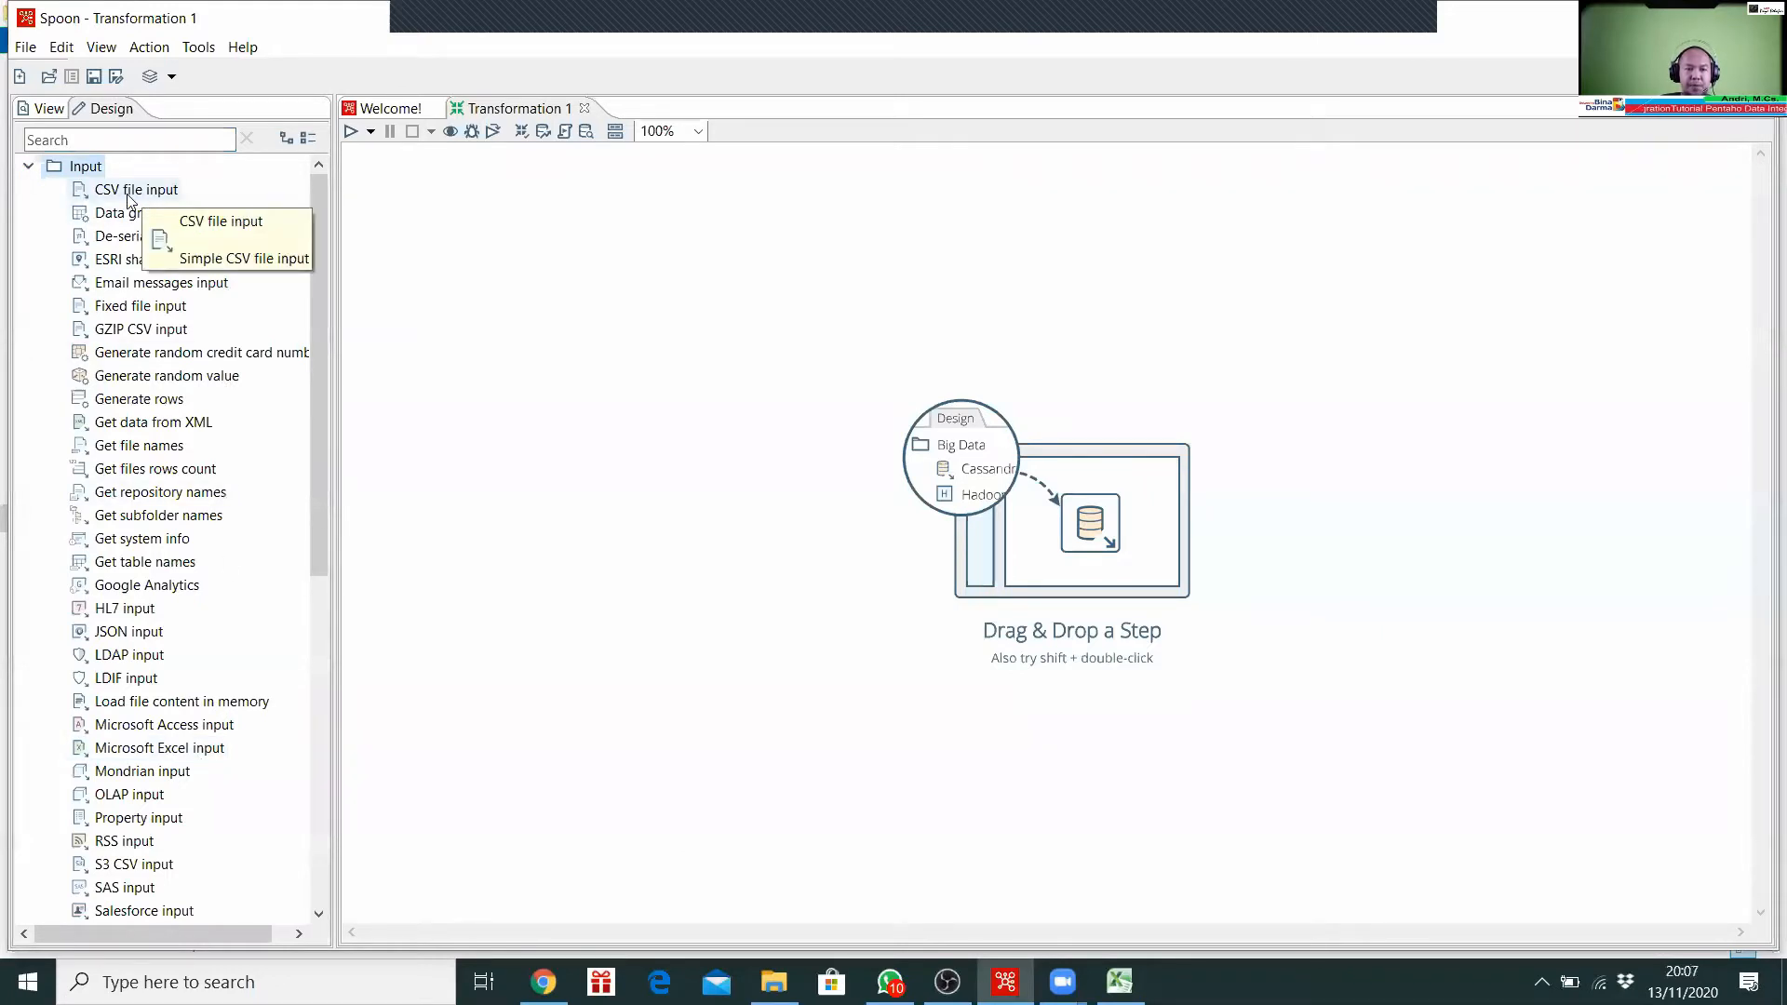
{"action": "scroll", "coordinate": [160, 521], "scroll_direction": "down", "scroll_amount": 1}
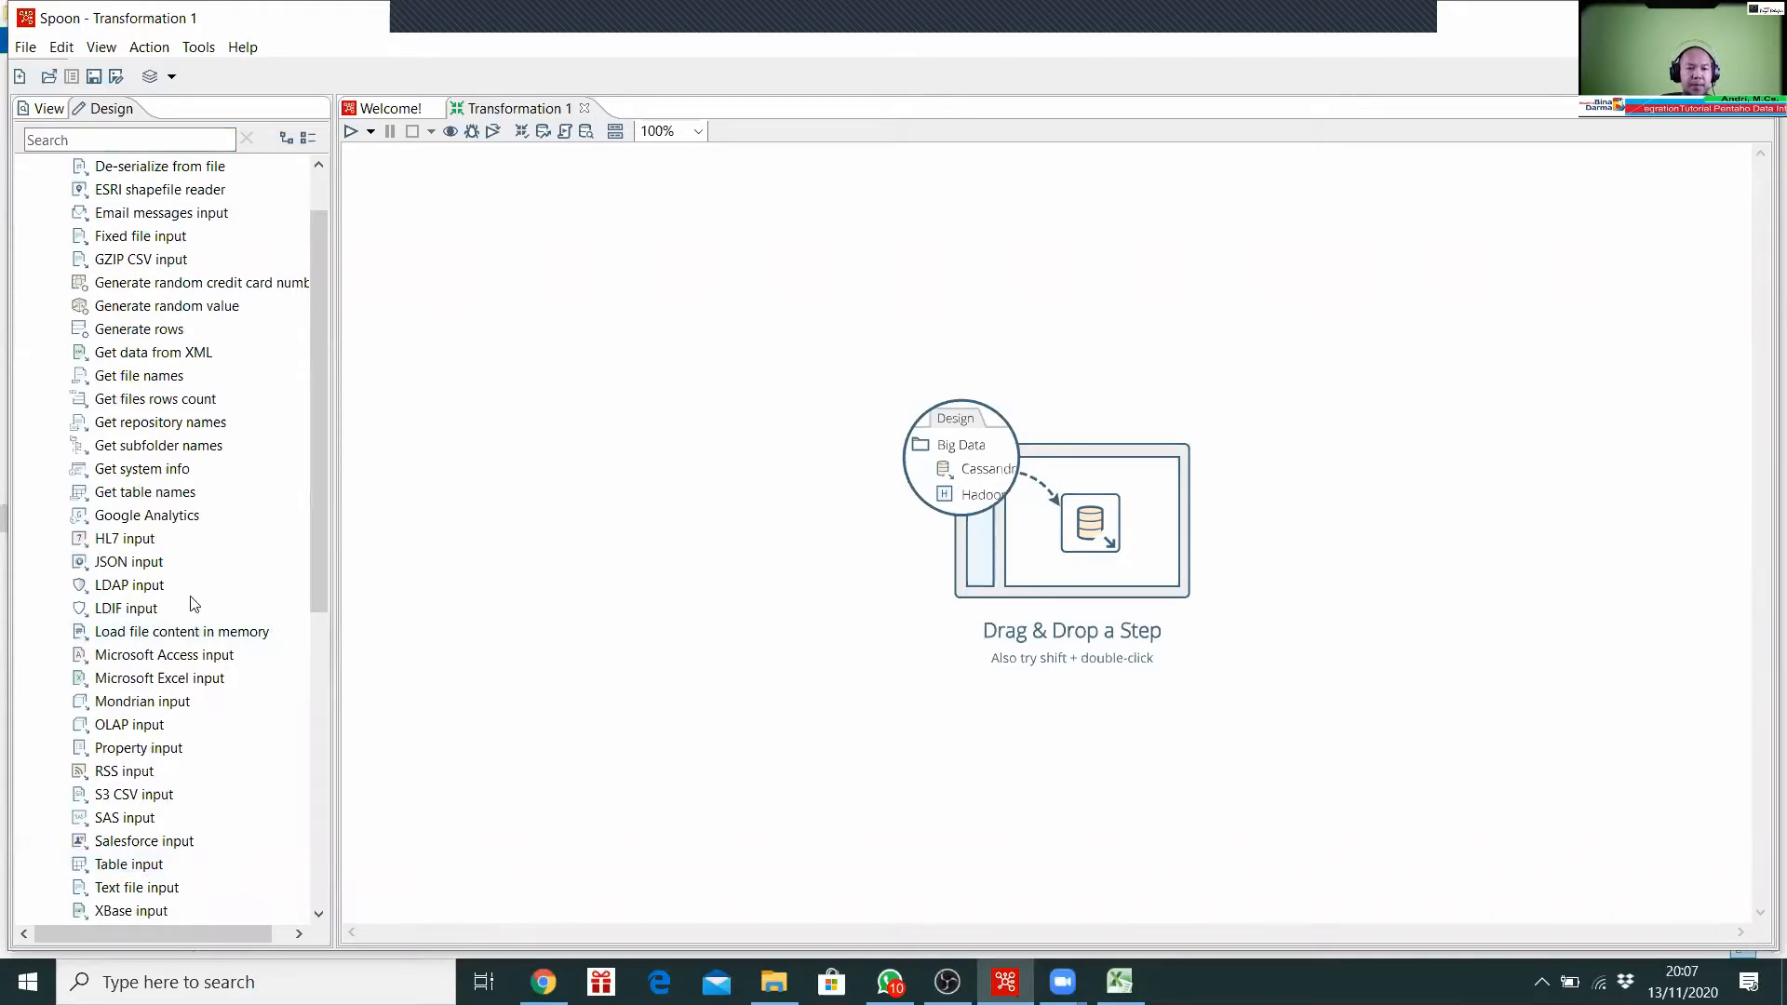
{"action": "left_click_drag", "start_coordinate": [186, 681], "coordinate": [638, 423]}
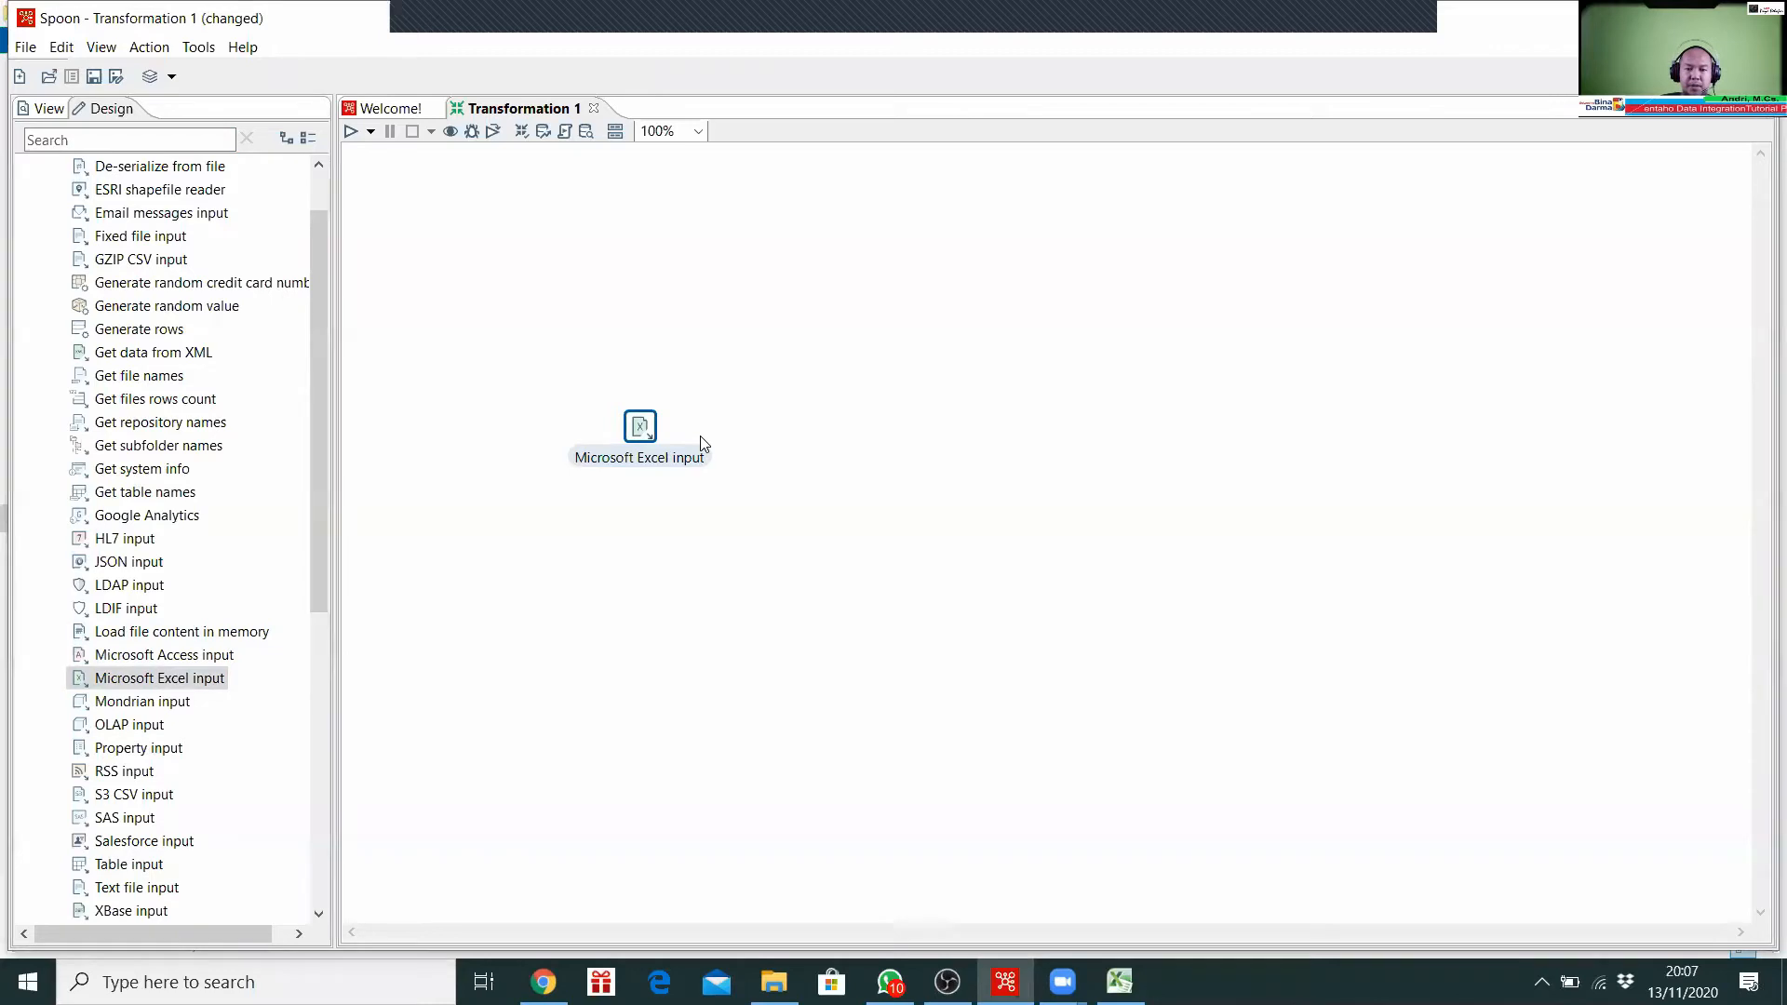
Step: Open the settings of the Microsoft Excel input step and name it "tabel transaksi excel"
{"action": "left_click", "coordinate": [1119, 982]}
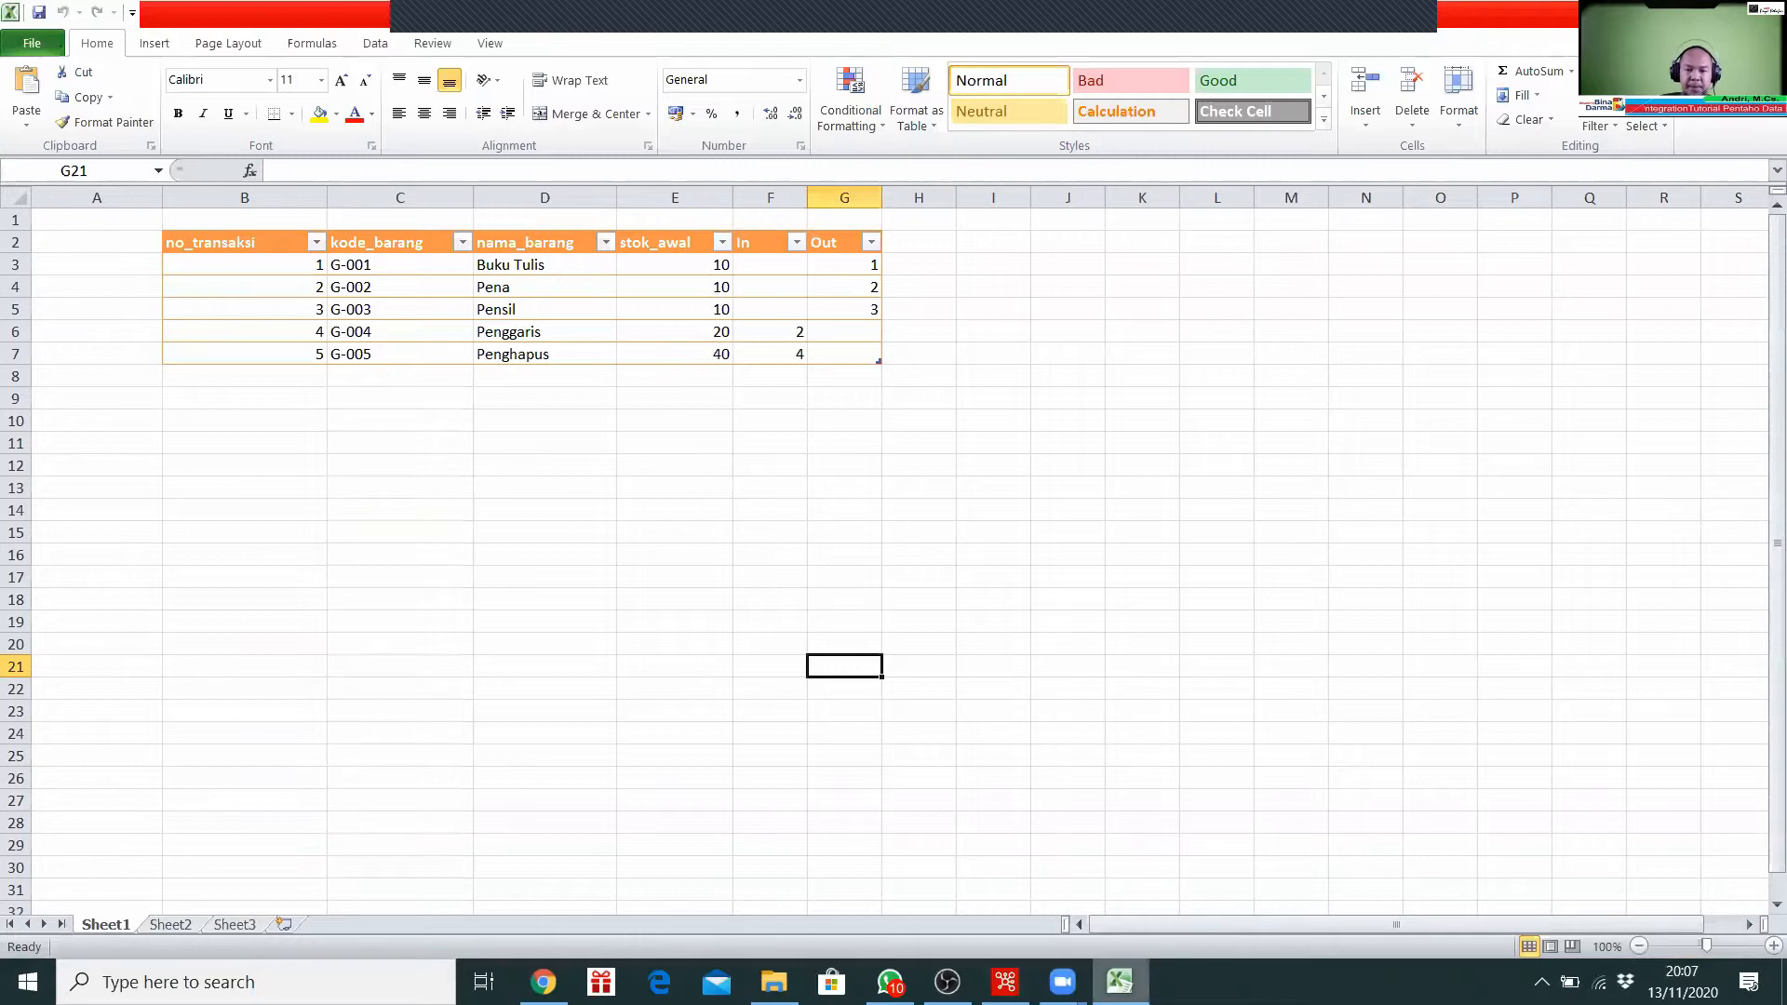
{"action": "left_click", "coordinate": [1120, 982]}
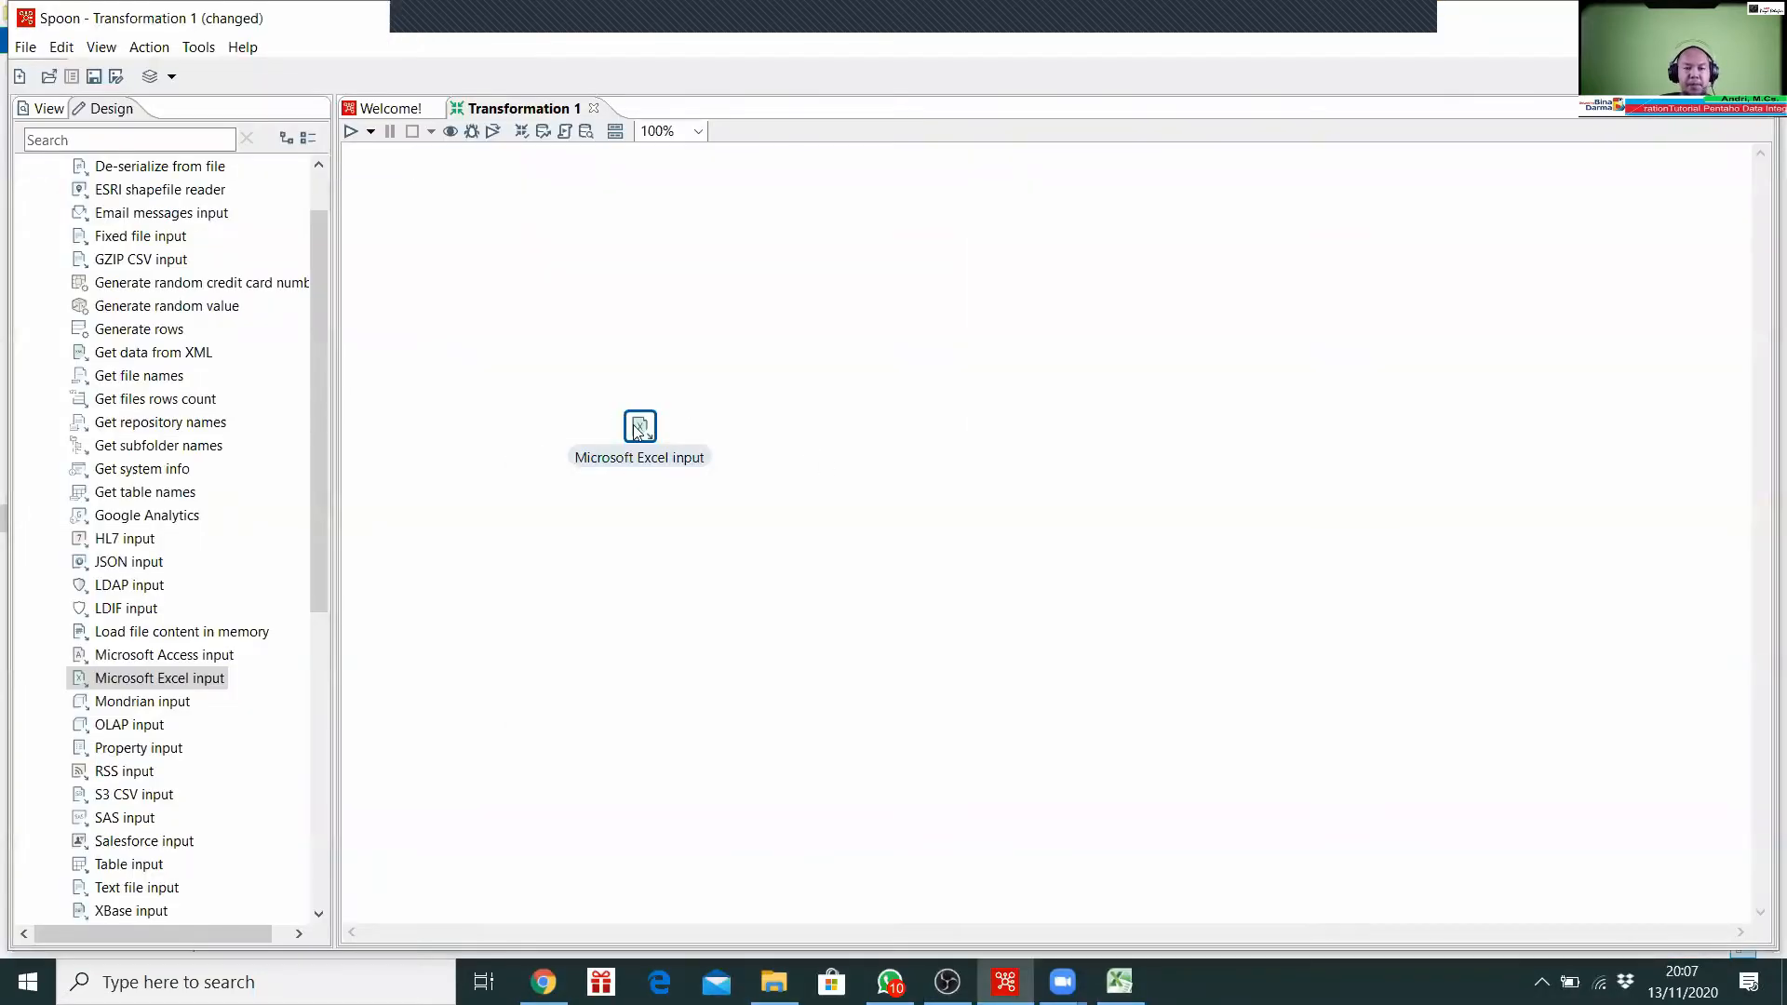
{"action": "mouse_move", "coordinate": [636, 429]}
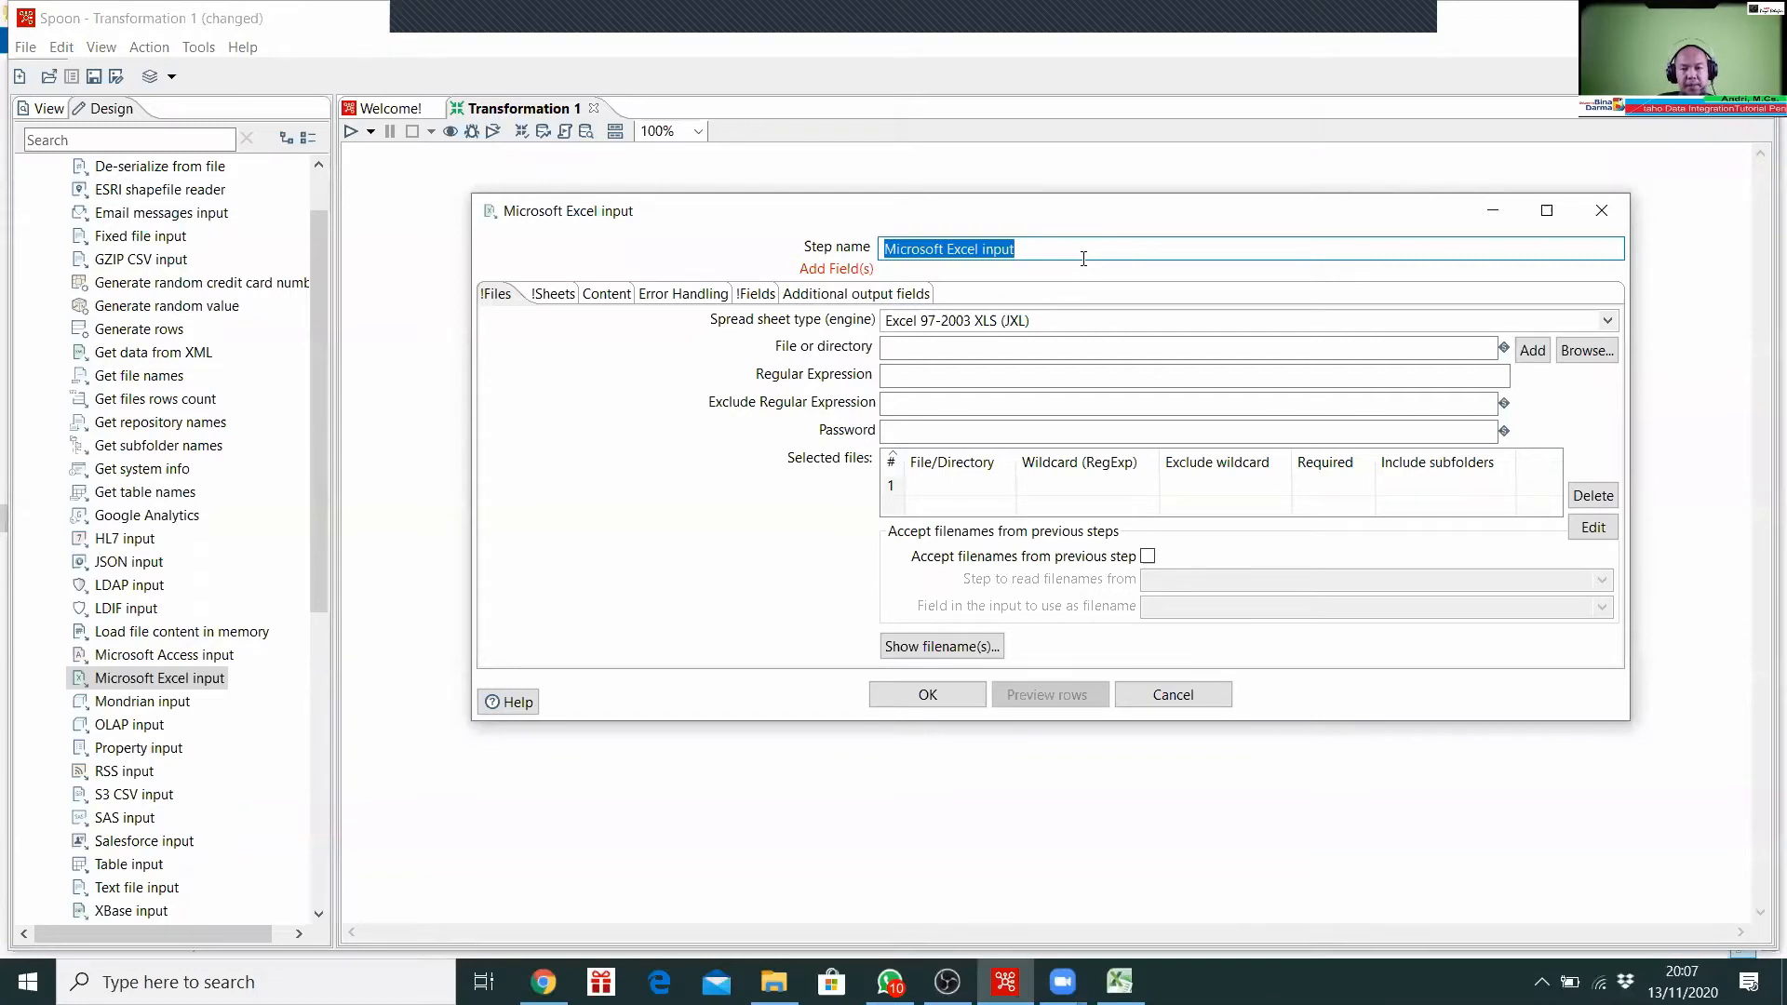
{"action": "type", "text": "tabel transaksi excel"}
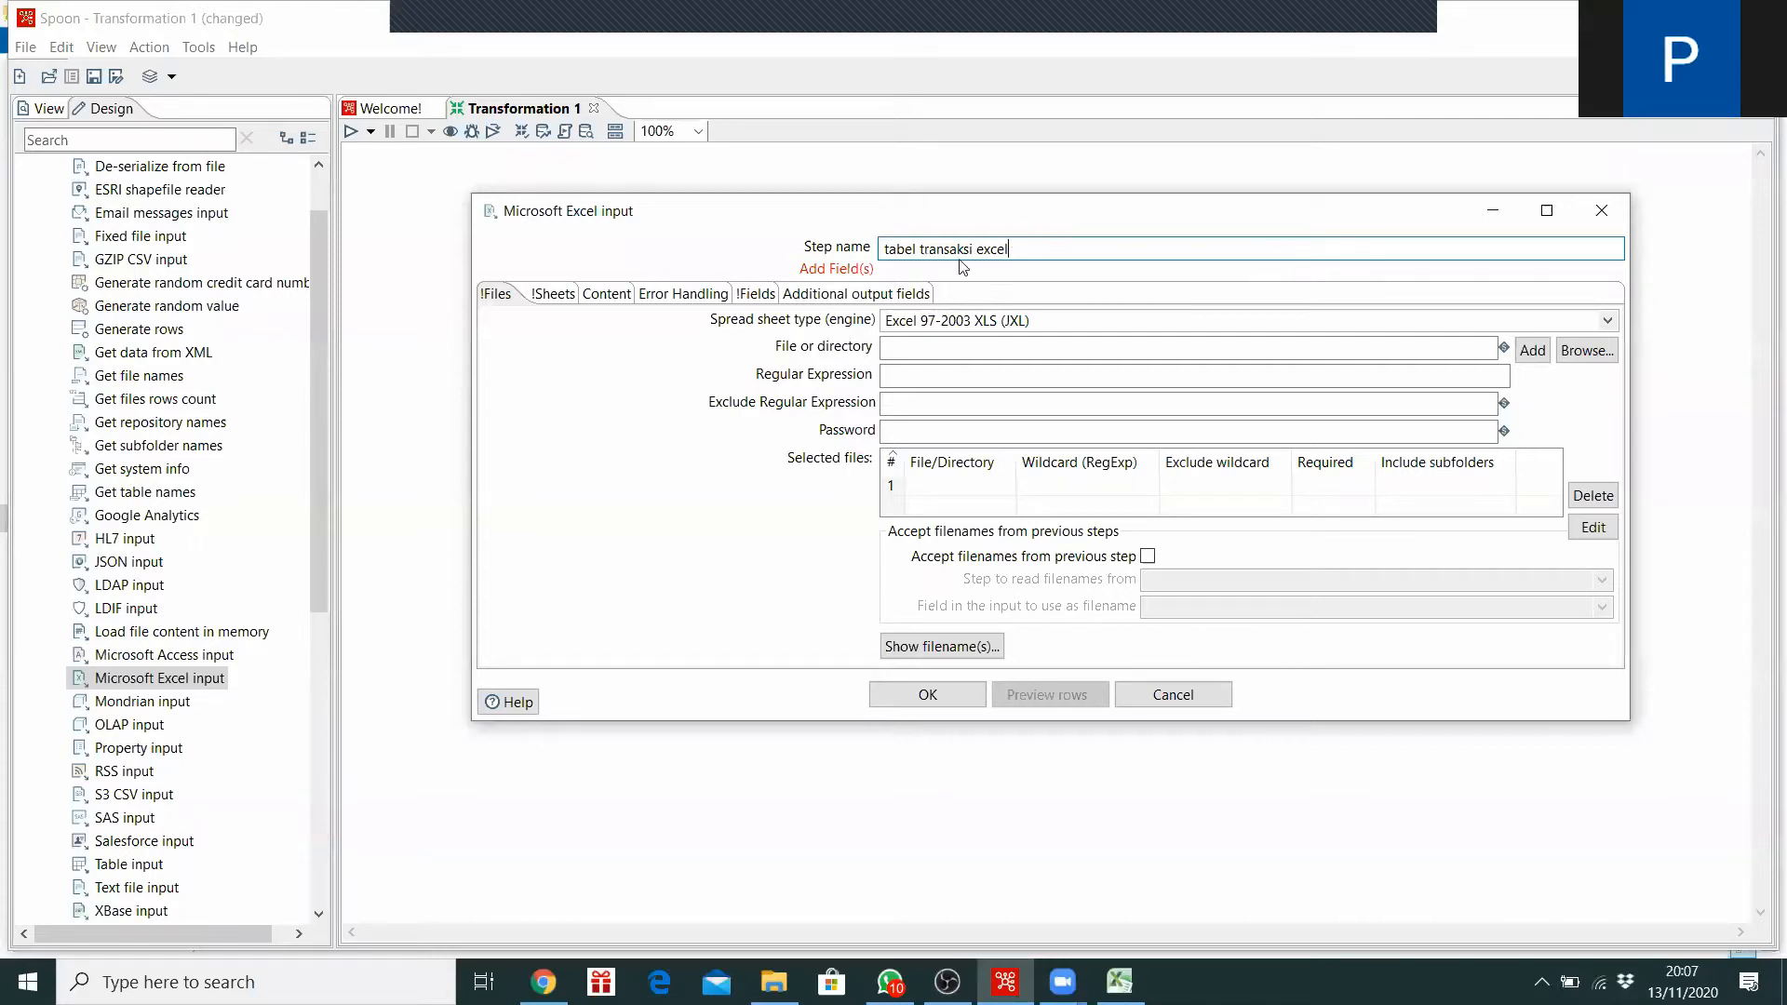
{"action": "left_click_drag", "start_coordinate": [1046, 246], "coordinate": [855, 248]}
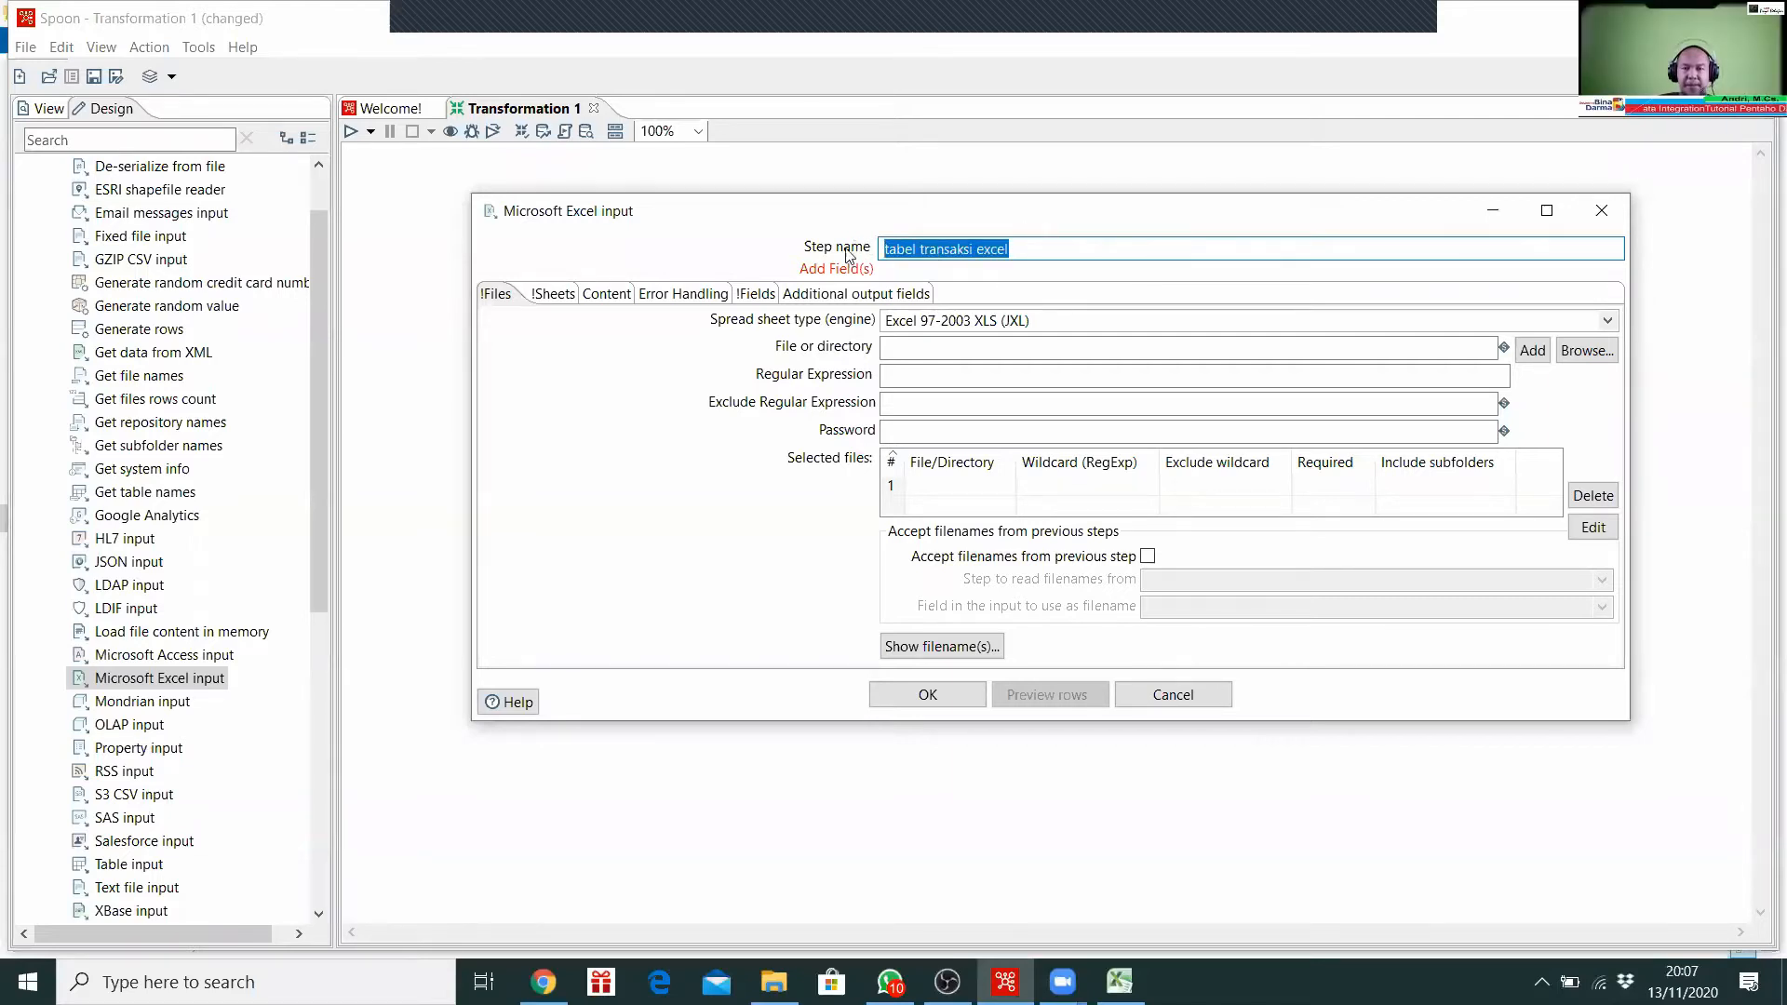
{"action": "left_click", "coordinate": [1069, 246]}
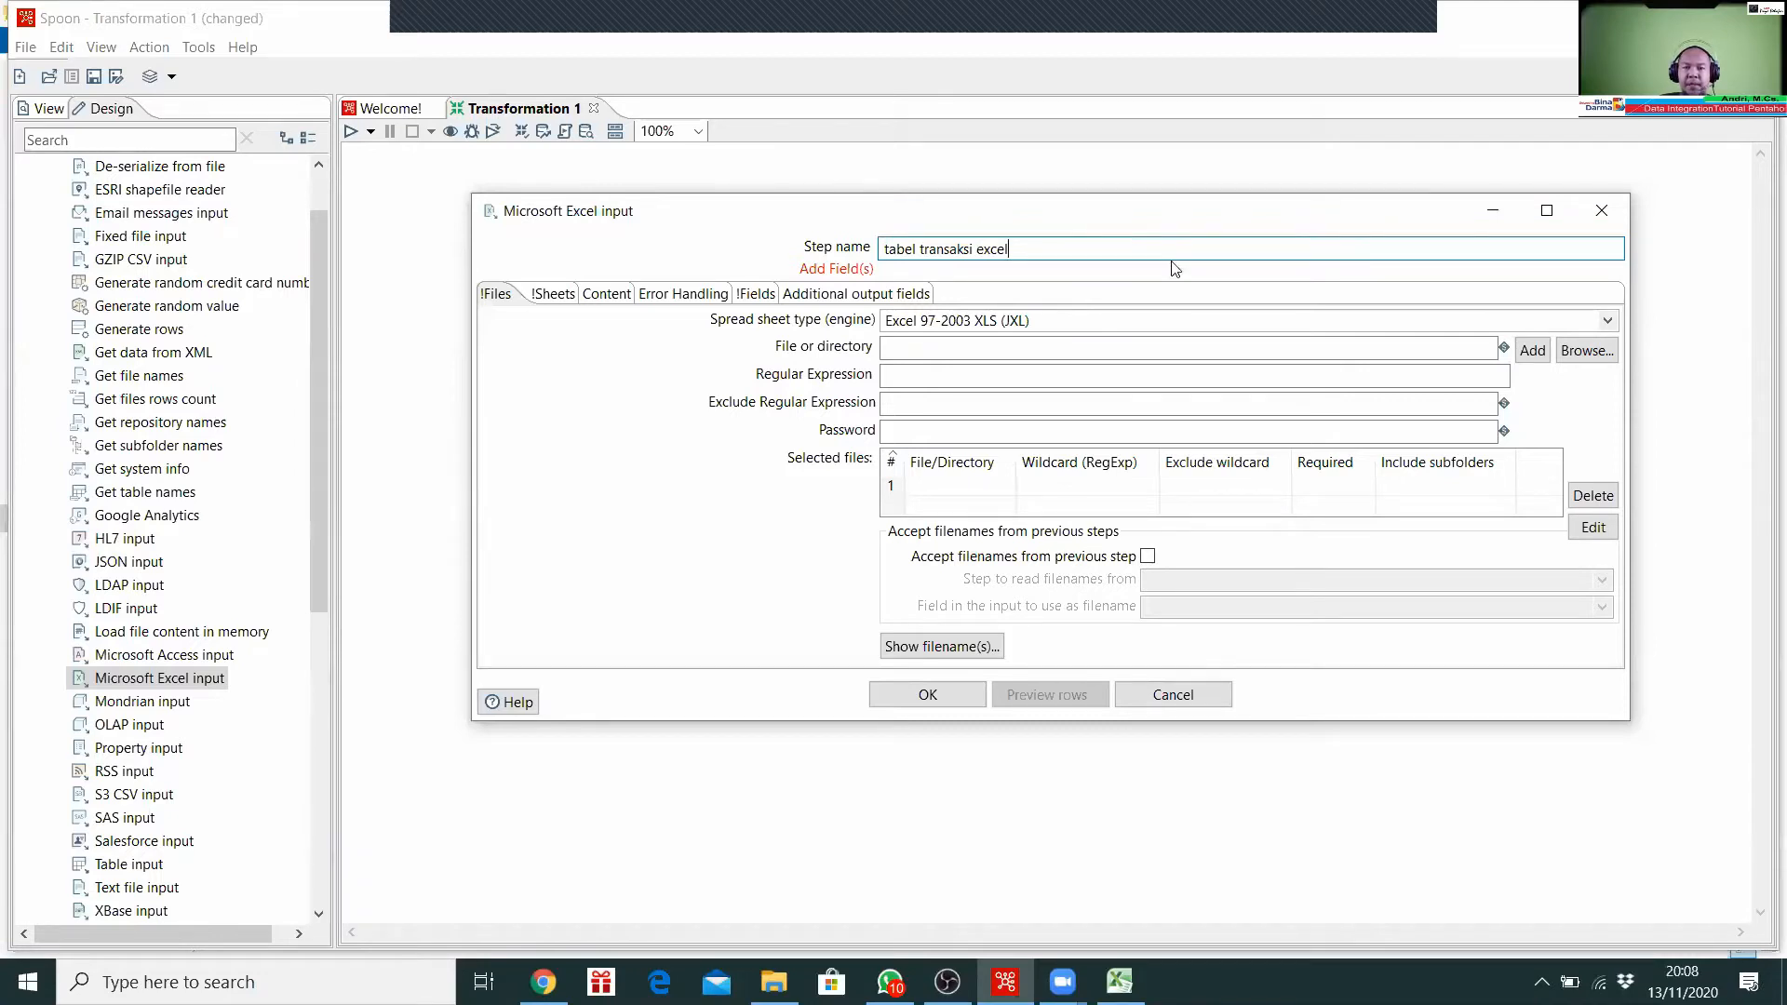
Step: Set the spreadsheet type (engine) to Excel 2007 XLSX (Apache POI) and check the source workbook in Excel
{"action": "left_click", "coordinate": [1608, 322]}
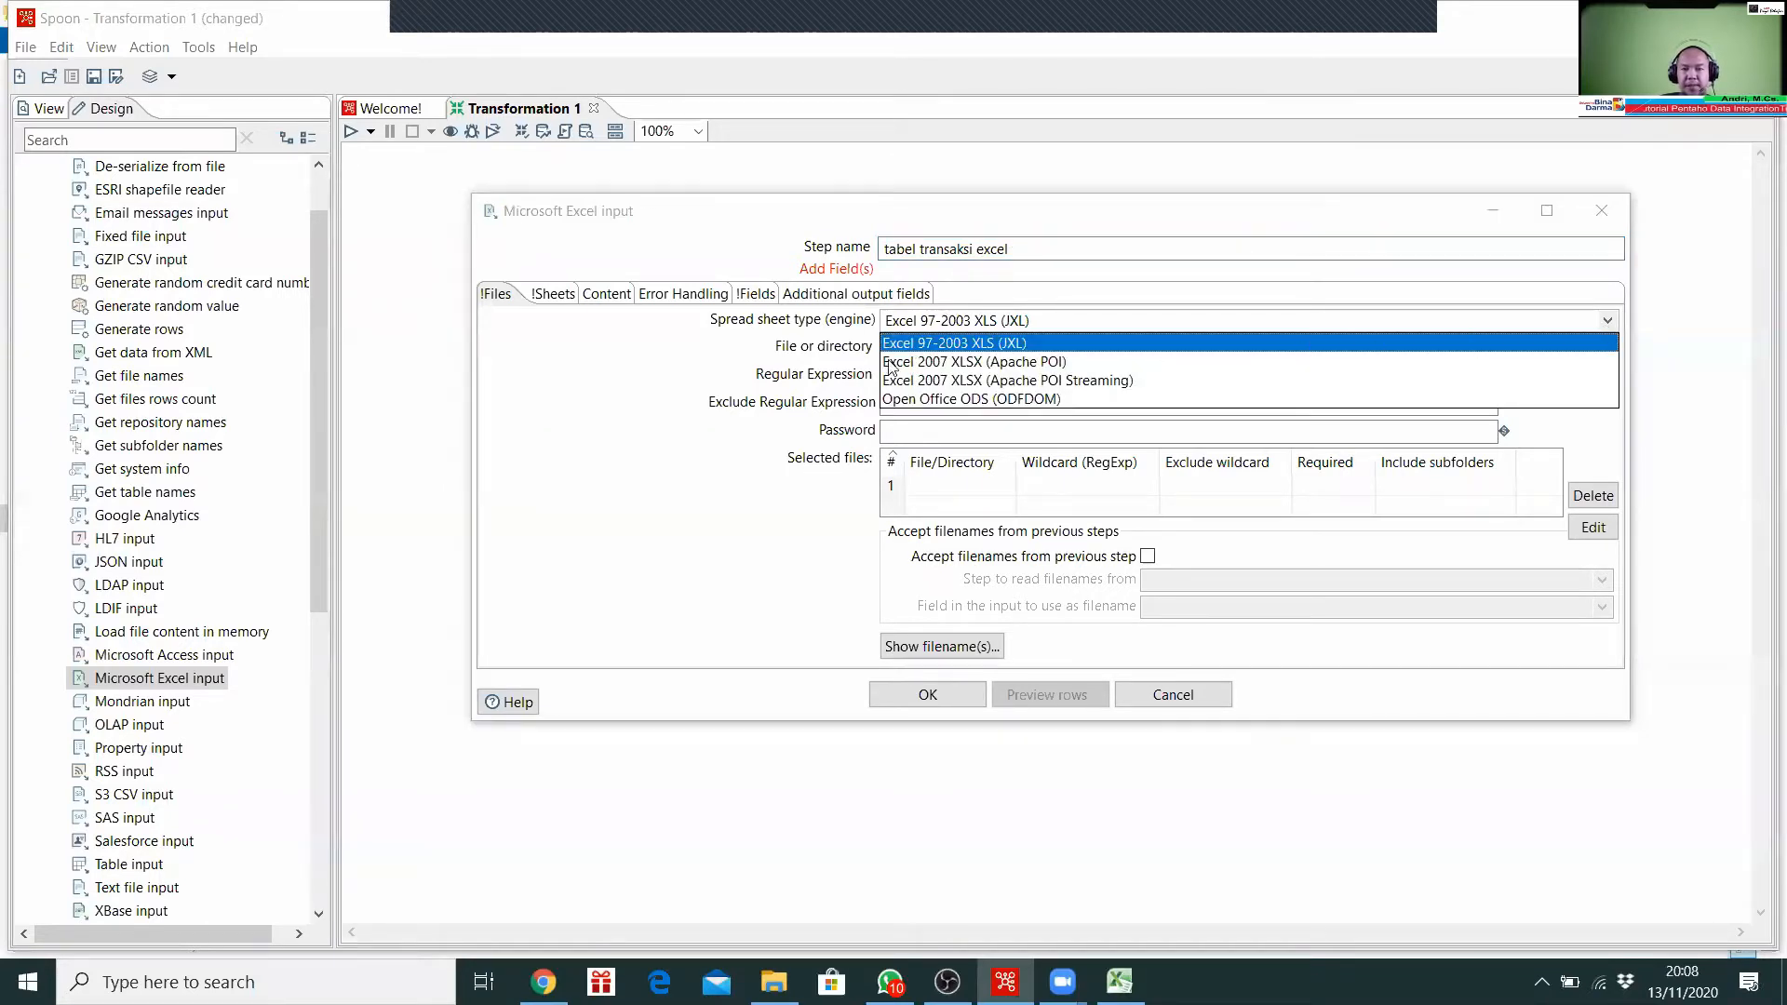
{"action": "left_click", "coordinate": [957, 363]}
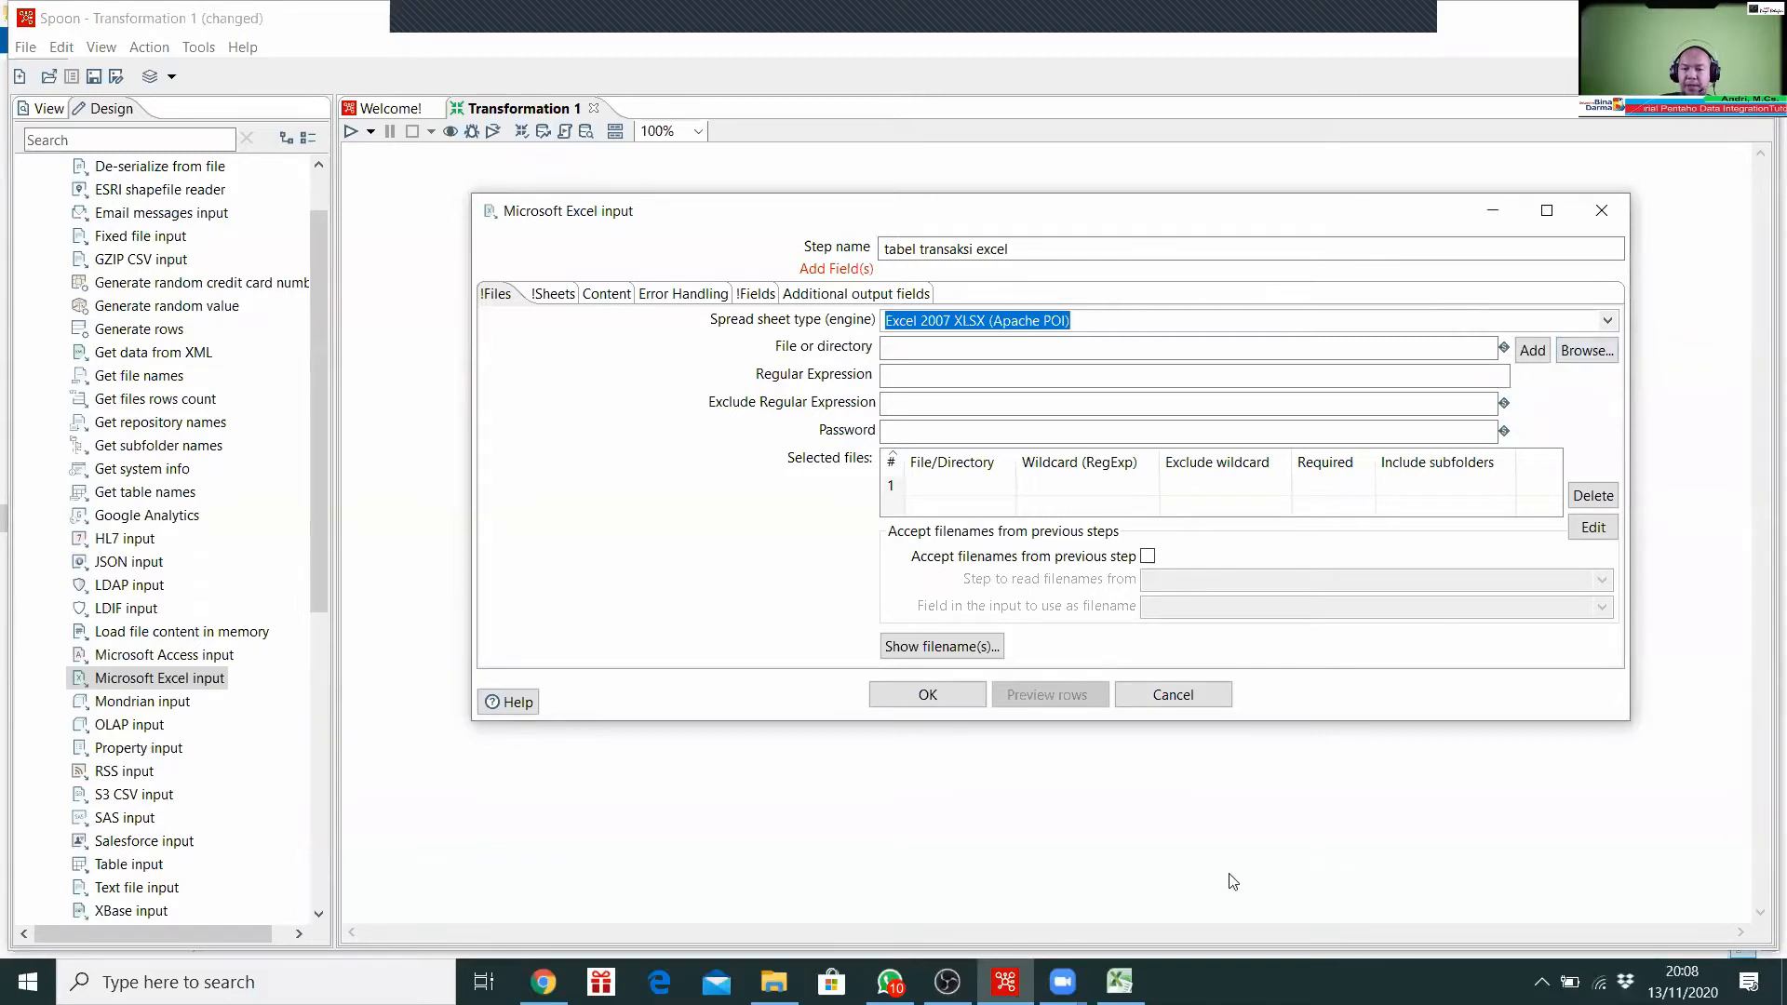
{"action": "left_click", "coordinate": [1120, 982]}
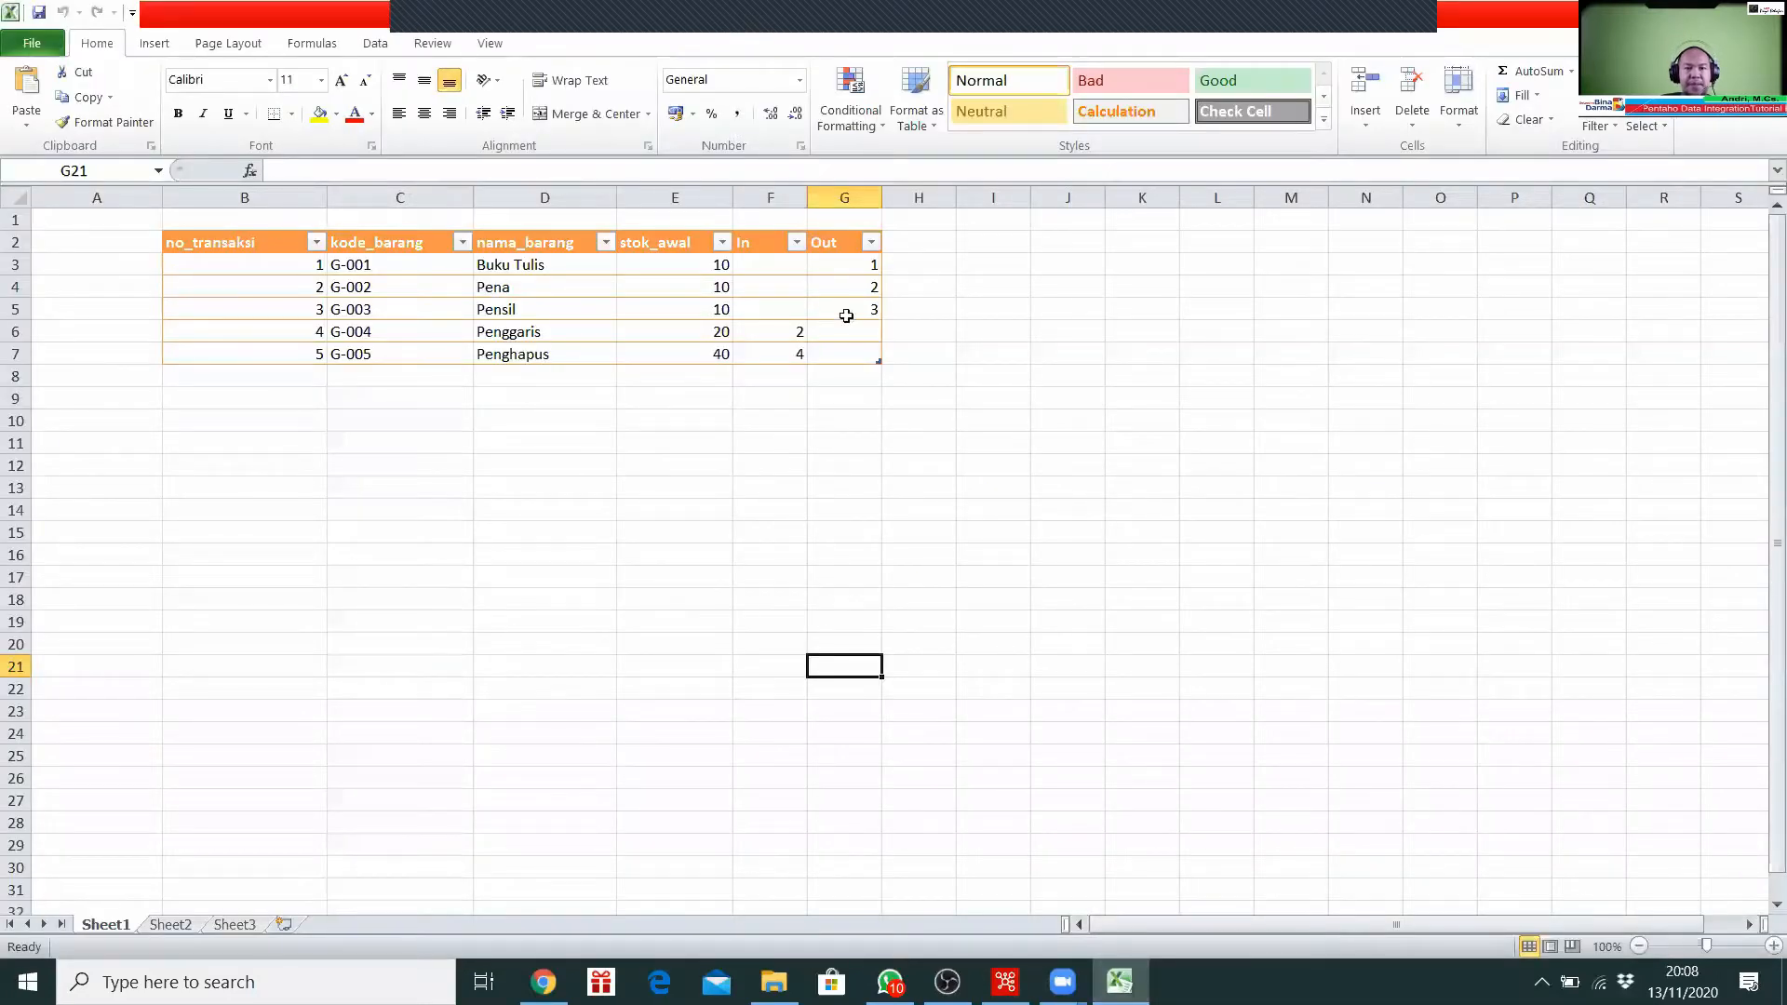
{"action": "left_click", "coordinate": [1120, 982]}
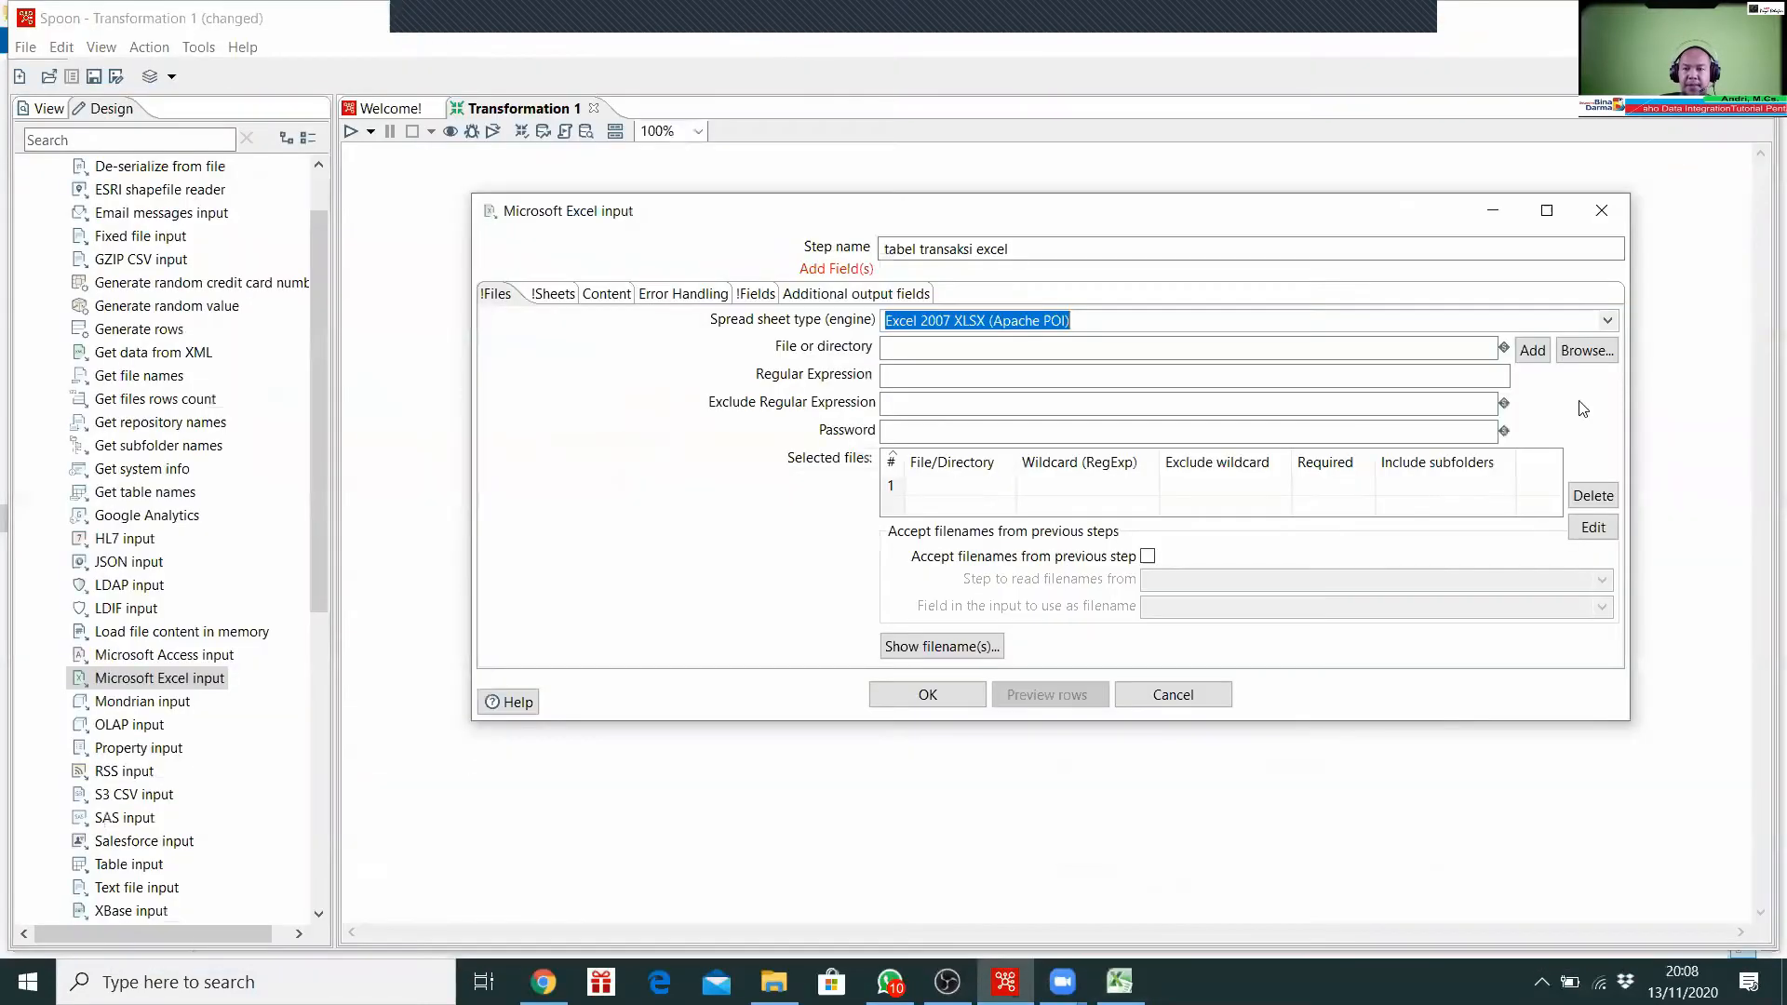
Step: Choose transaksi.xlsx from the input folder of pentaho-training as the file to read
{"action": "left_click", "coordinate": [1592, 352]}
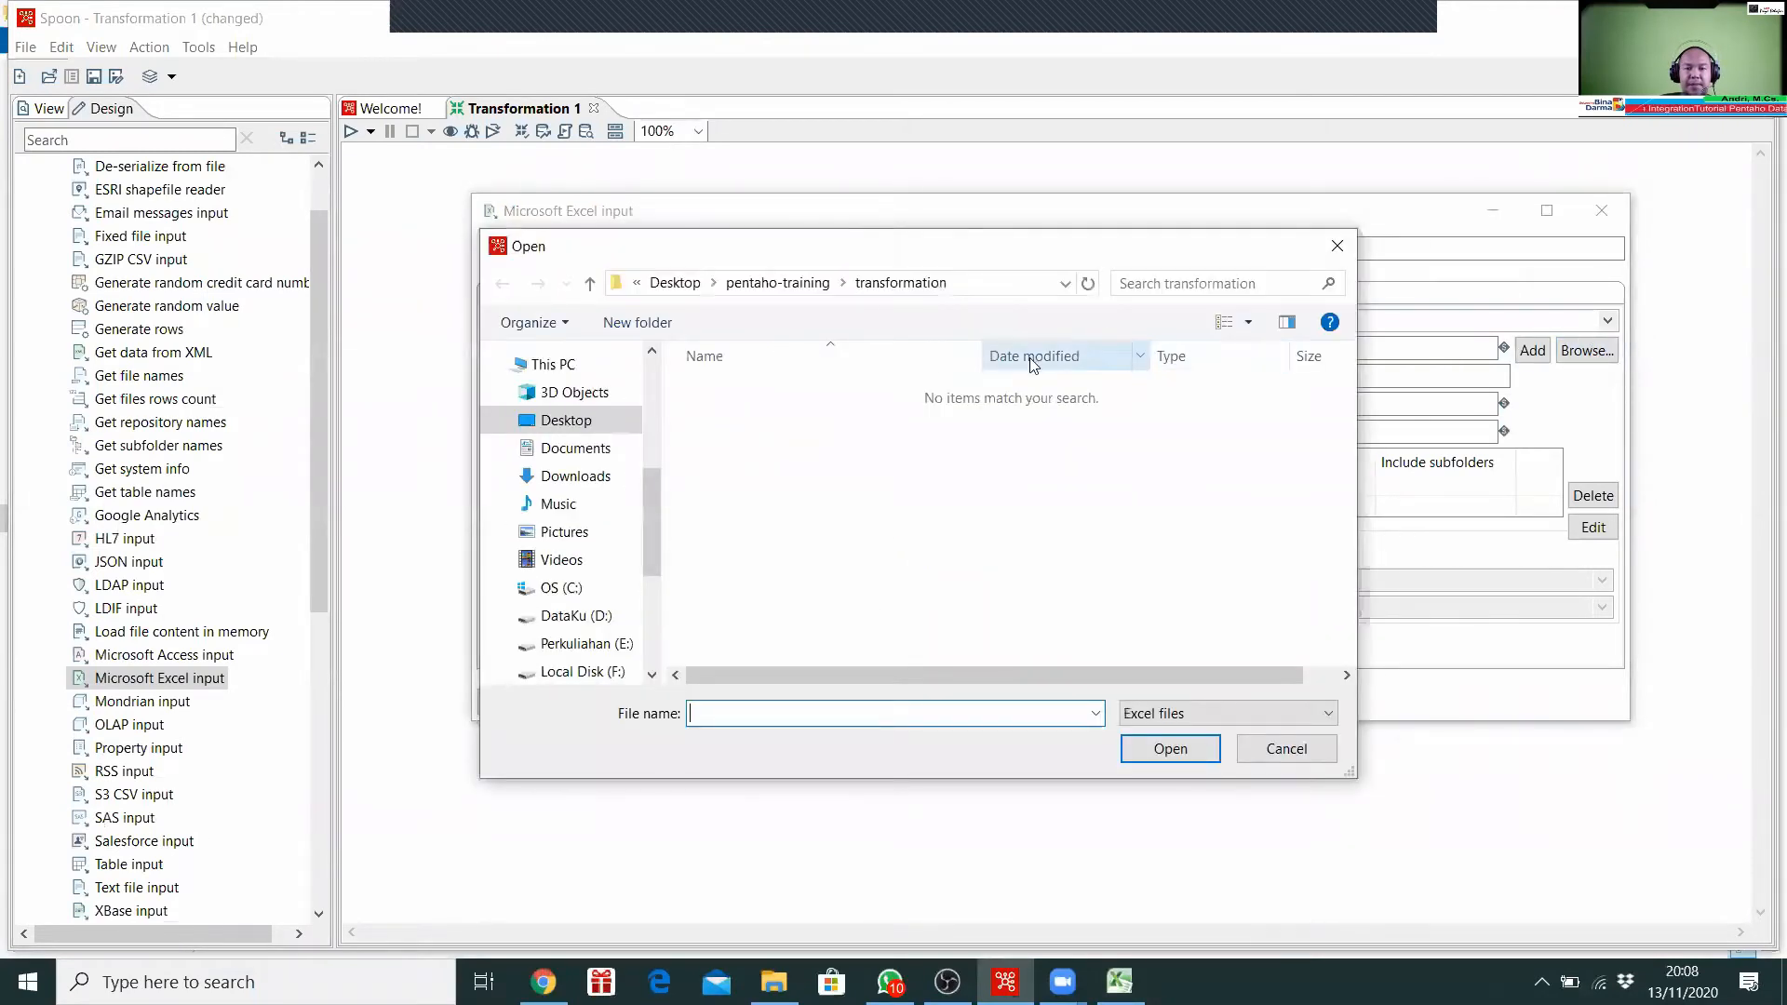
{"action": "left_click", "coordinate": [589, 284]}
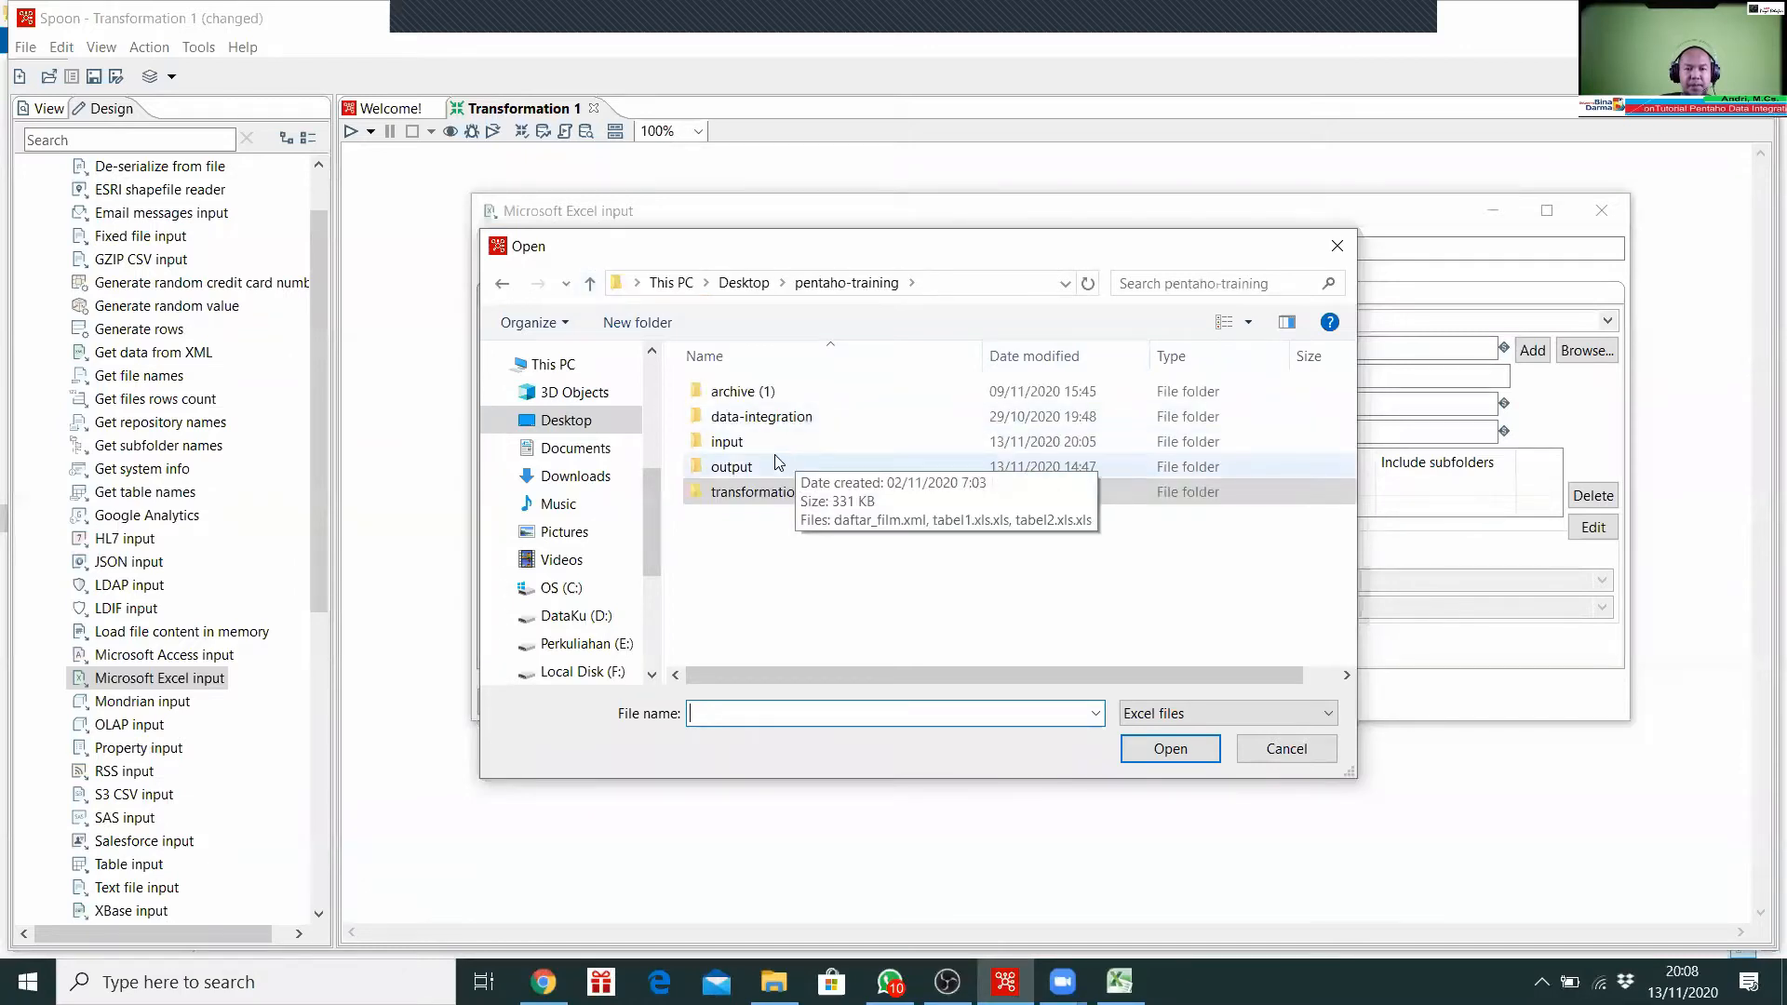
{"action": "left_click", "coordinate": [778, 445]}
{"action": "double_click", "coordinate": [778, 445]}
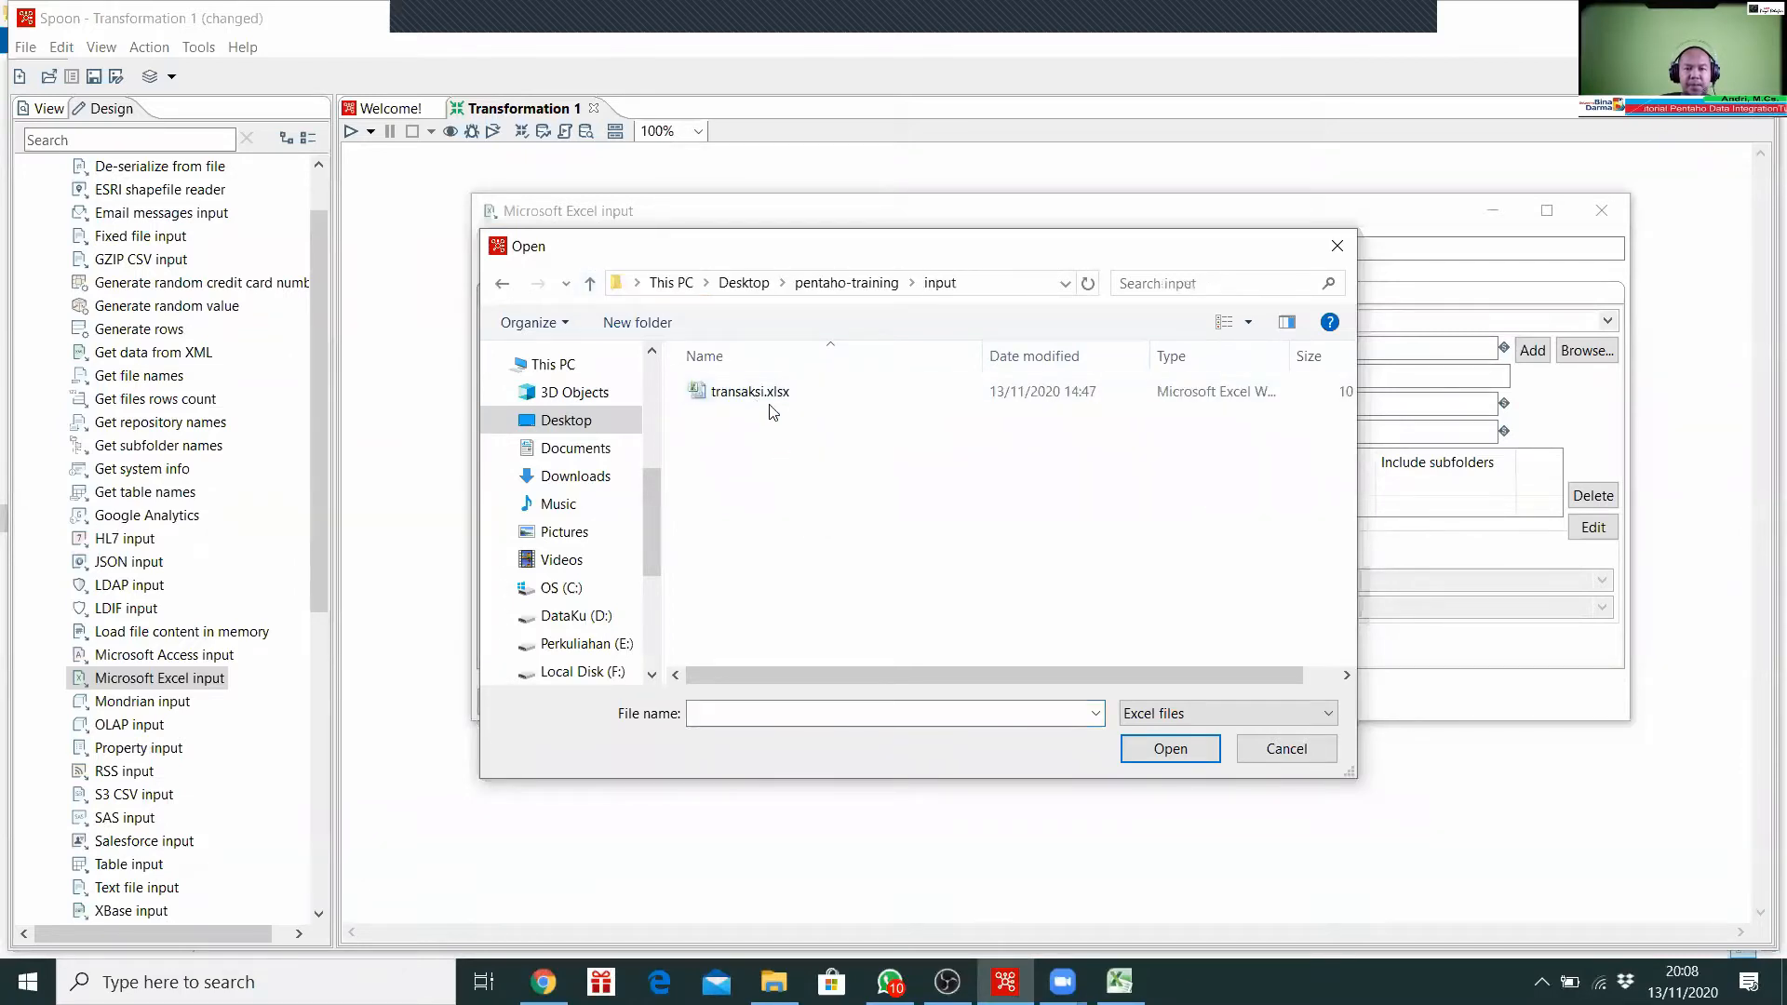
{"action": "left_click", "coordinate": [765, 400]}
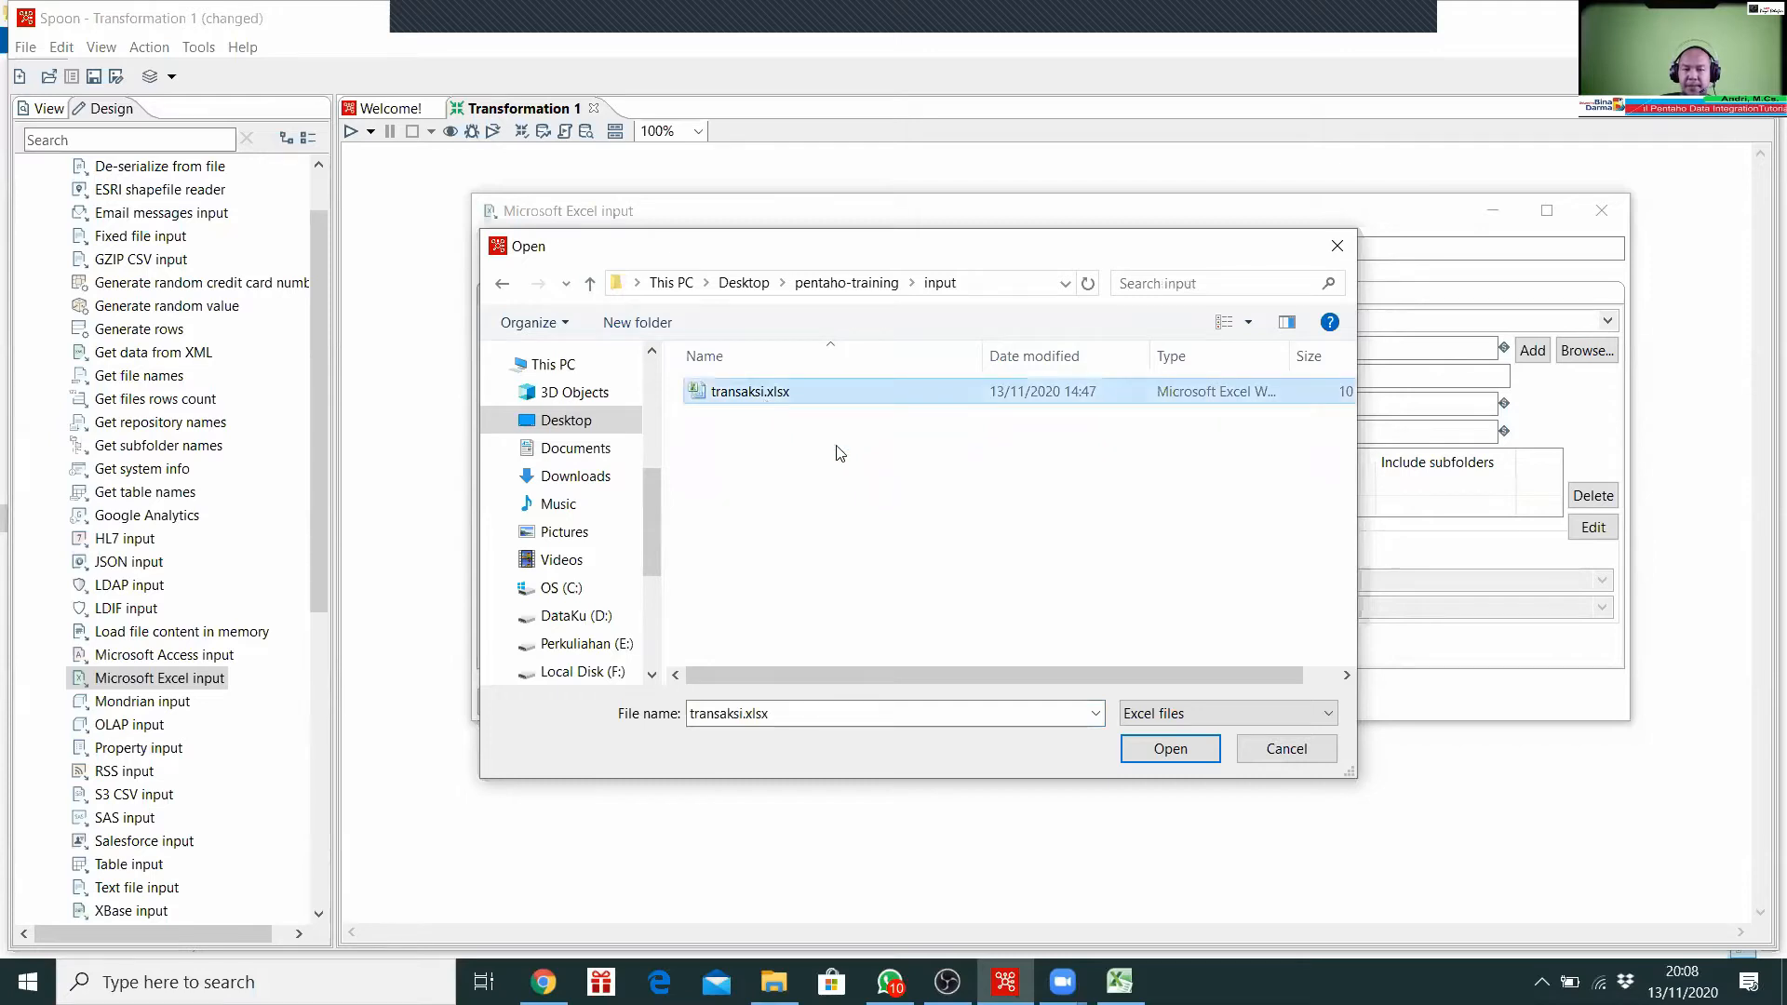
{"action": "left_click", "coordinate": [1170, 749]}
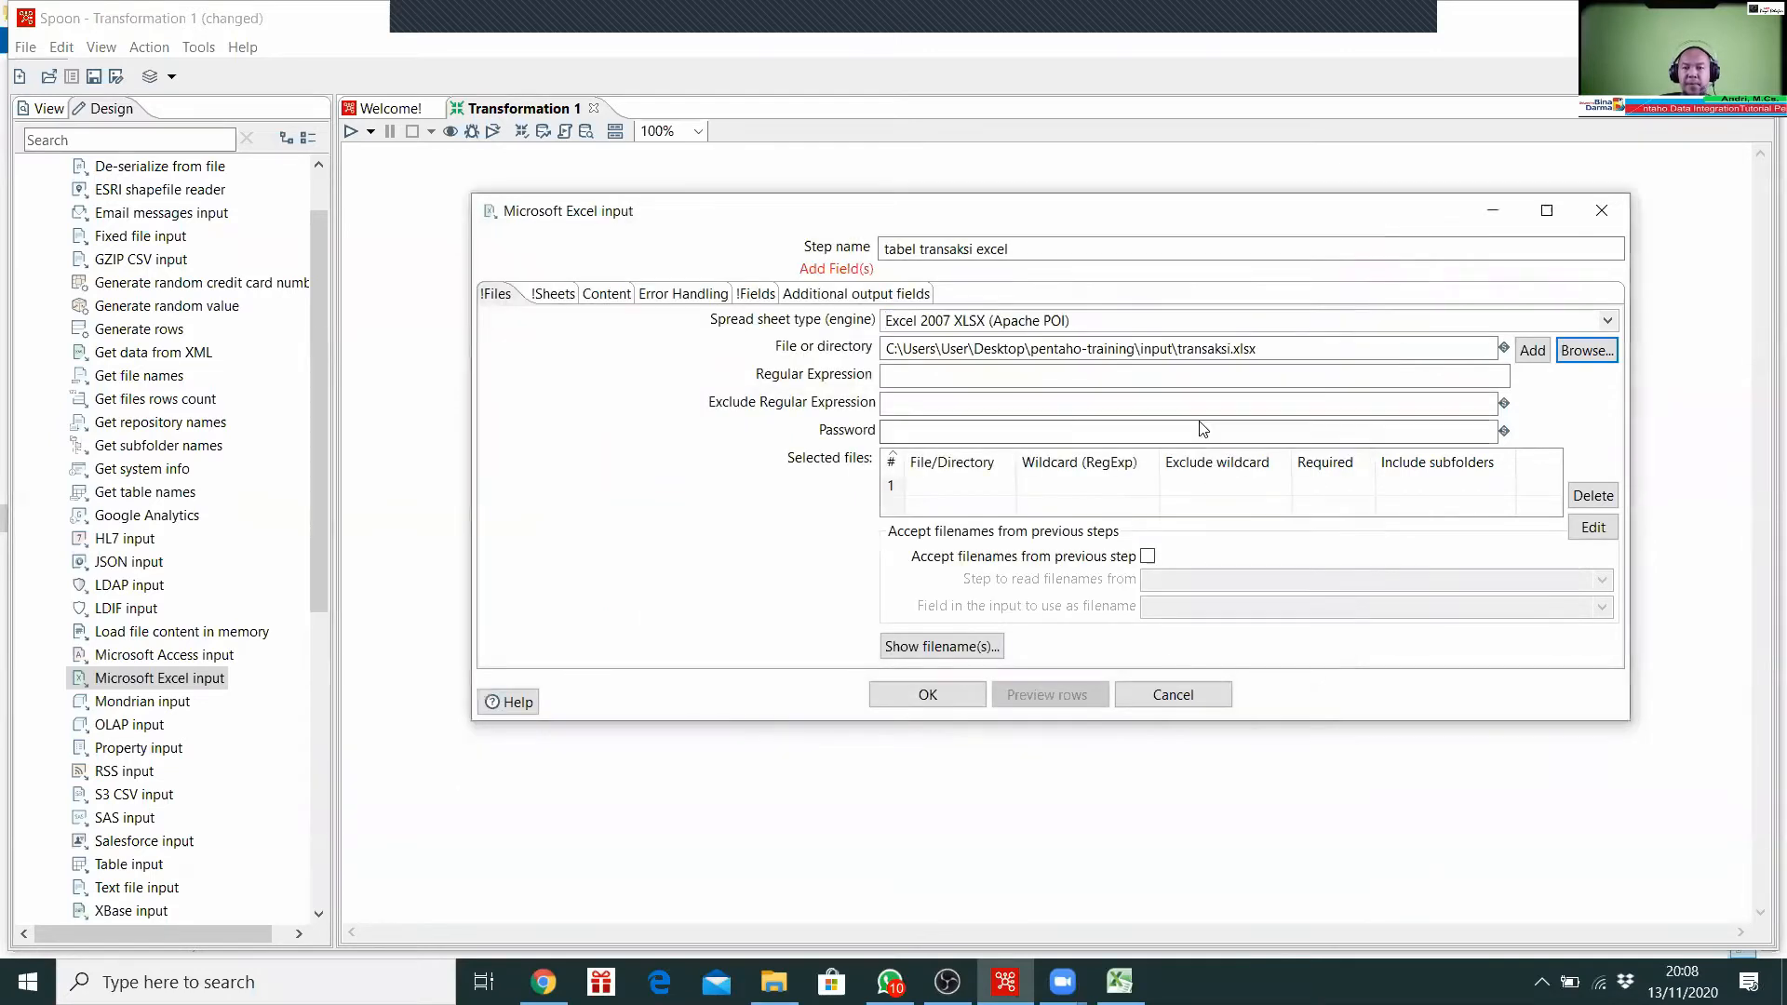
Step: Add the chosen transaksi.xlsx path to the selected files and review its entry's columns
{"action": "left_click", "coordinate": [1087, 240]}
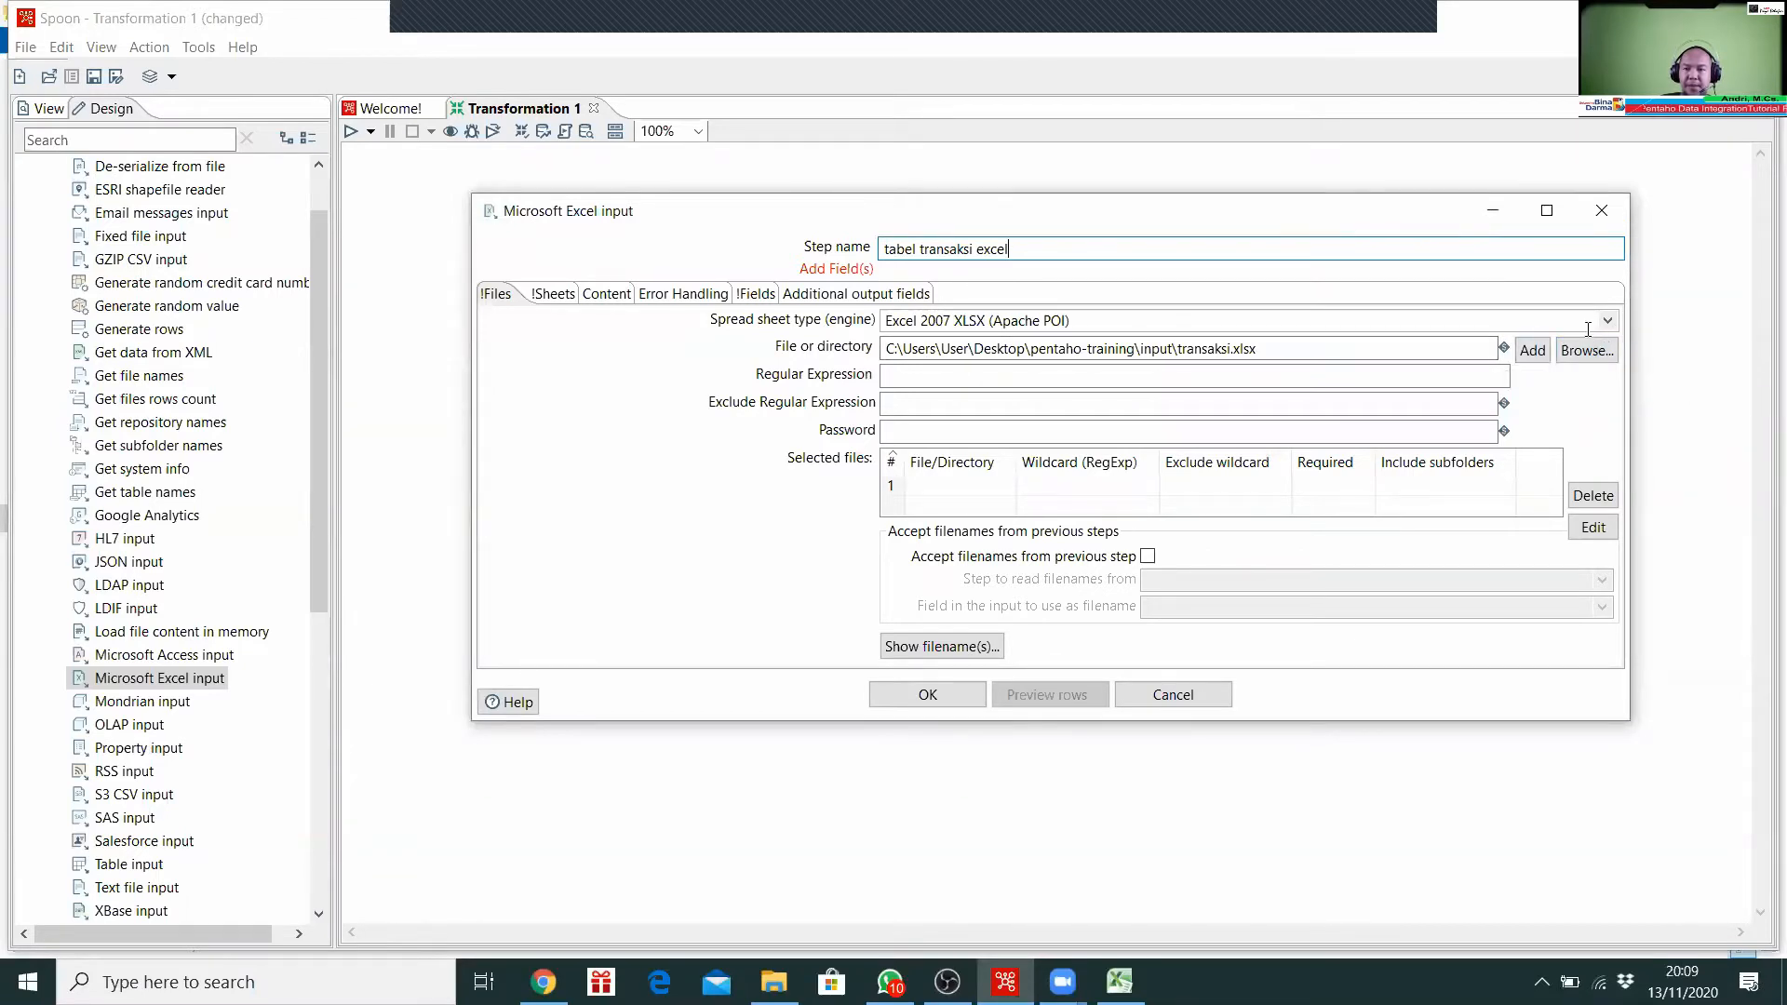
{"action": "left_click", "coordinate": [1532, 351]}
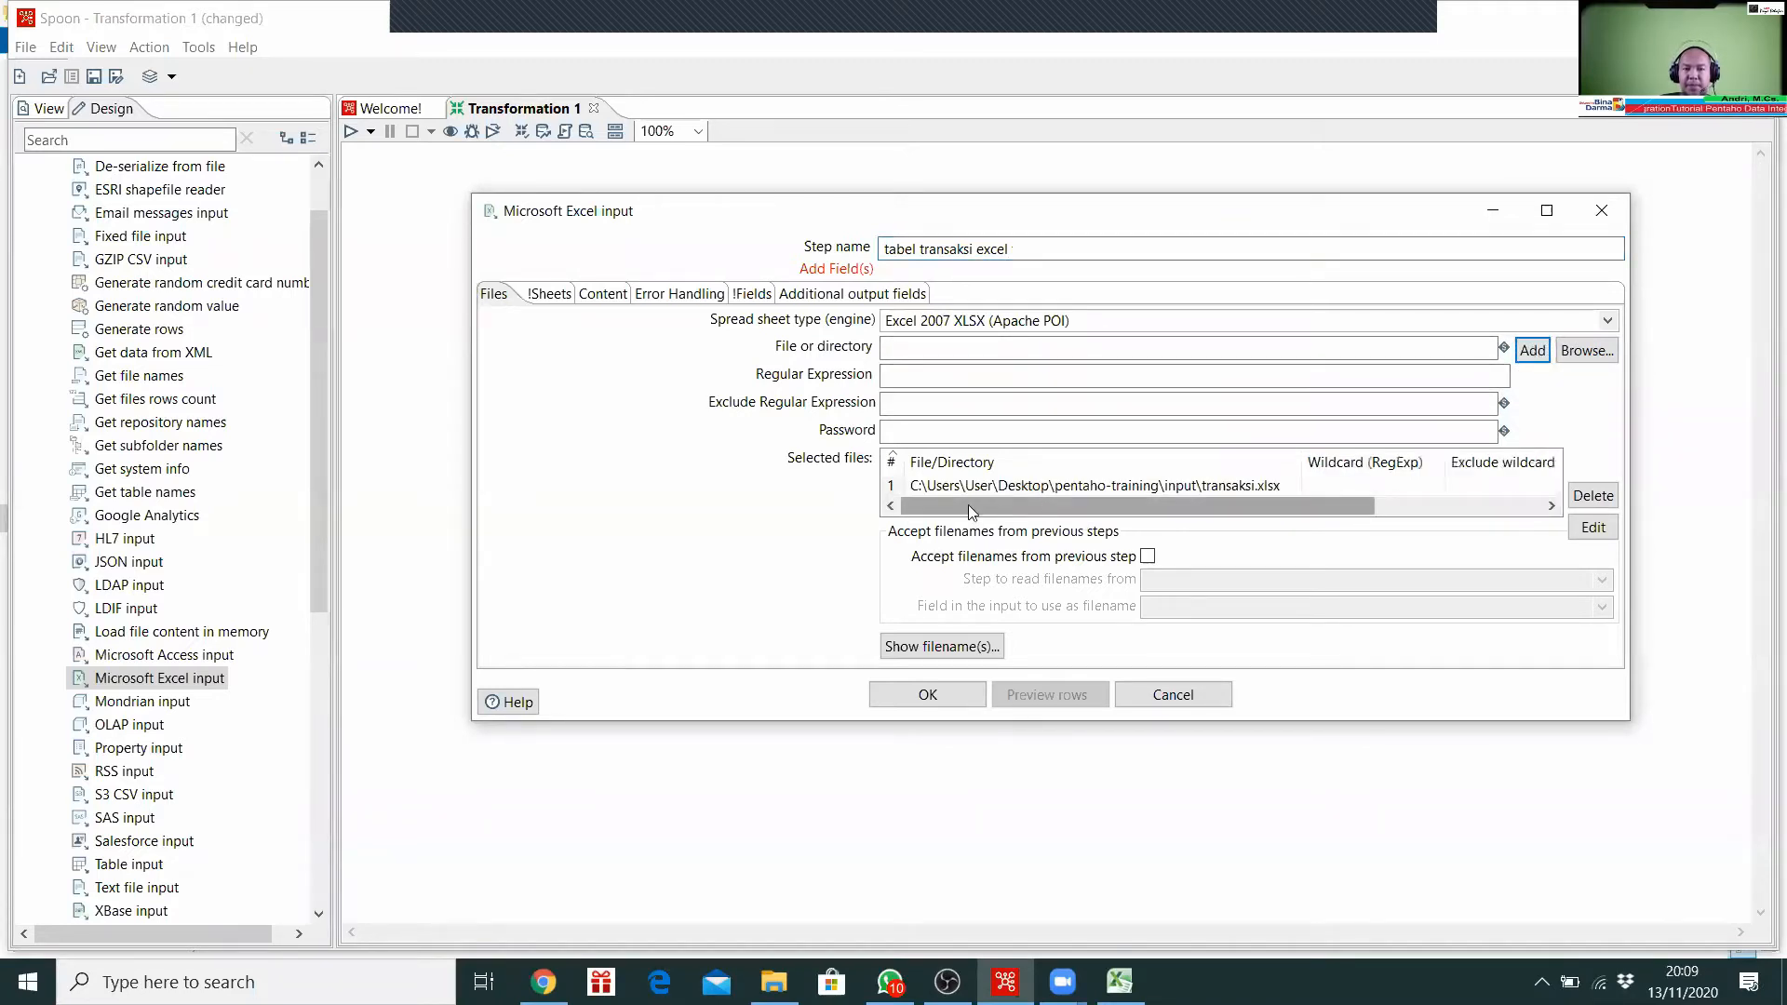
{"action": "left_click_drag", "start_coordinate": [984, 506], "coordinate": [1225, 503]}
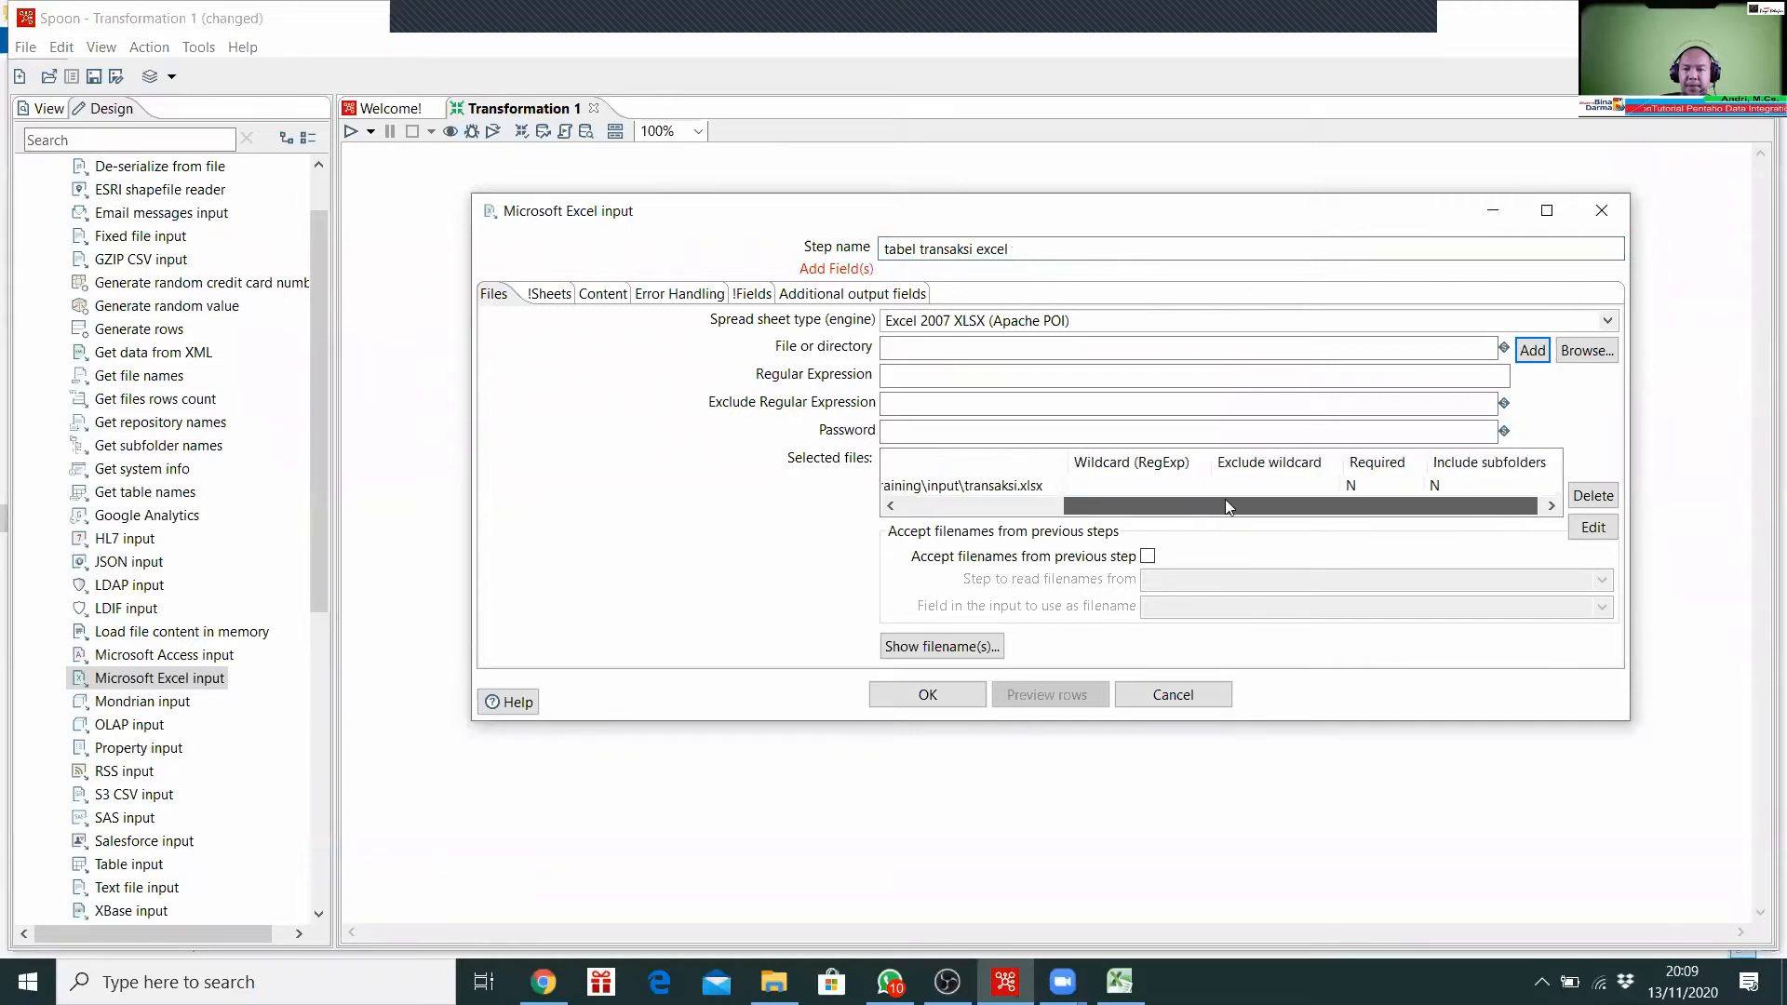
{"action": "left_click_drag", "start_coordinate": [1055, 507], "coordinate": [981, 497]}
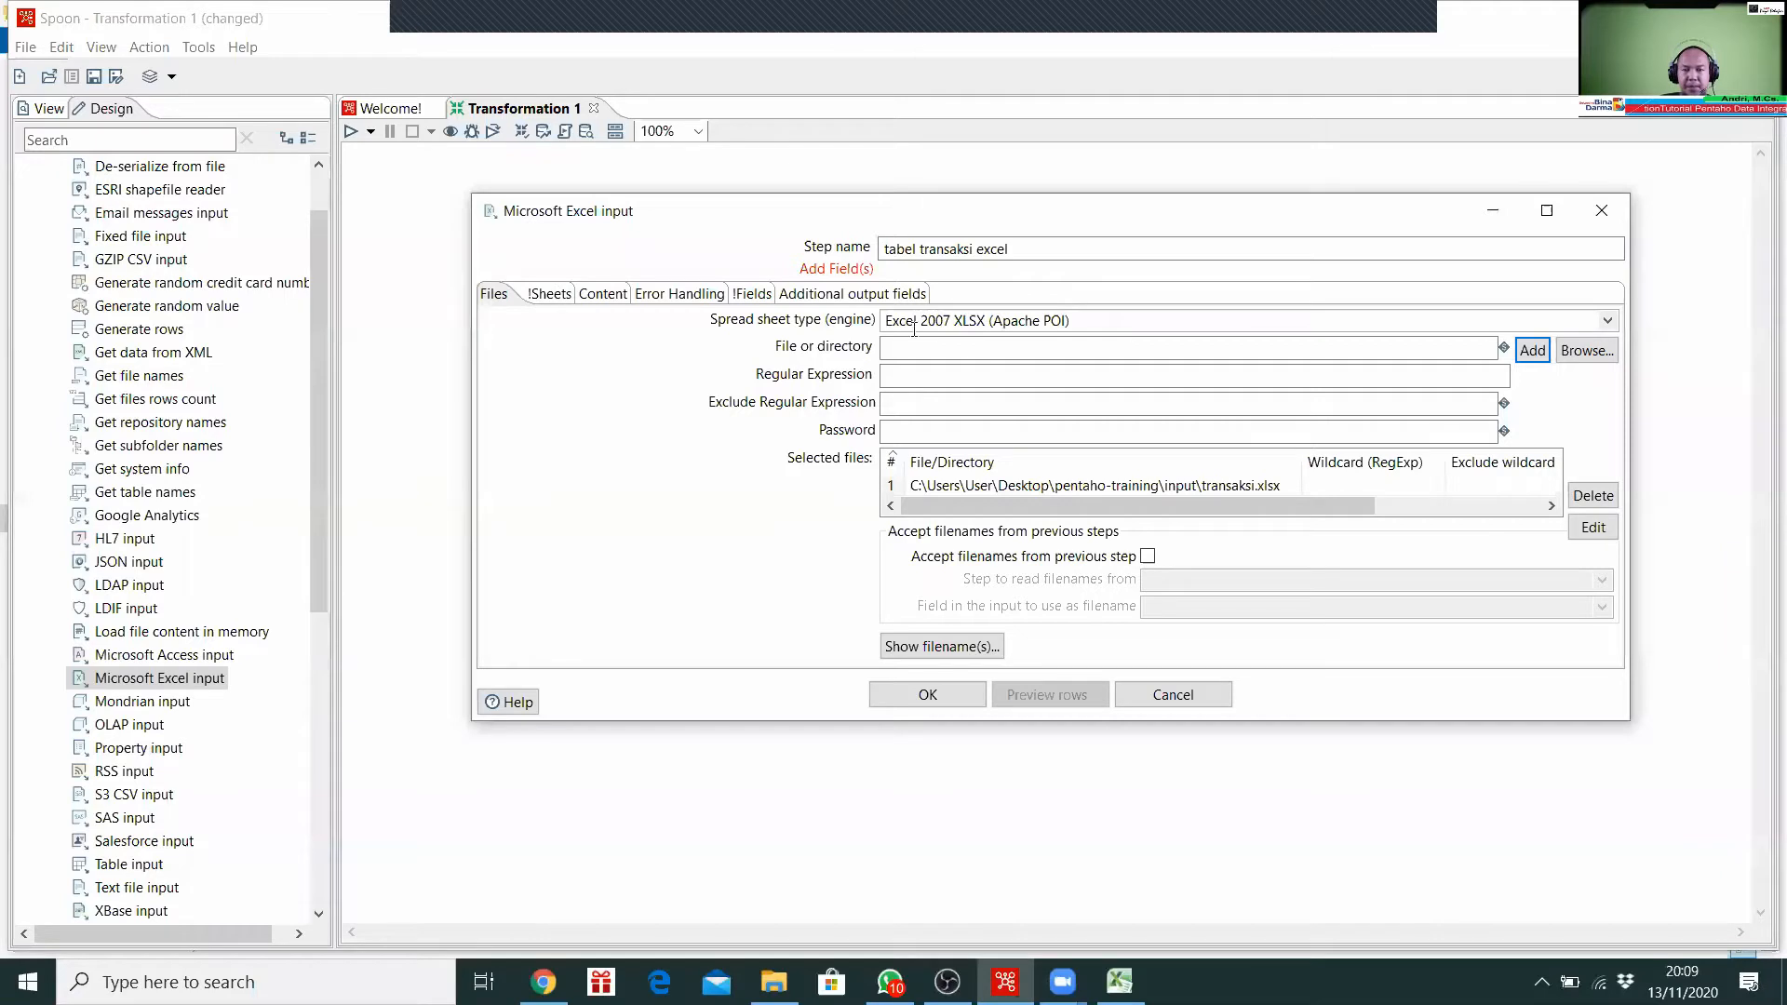
Step: Retrieve the workbook's sheet names for the list of sheets to read, after checking the source workbook in Excel
{"action": "left_click", "coordinate": [550, 298]}
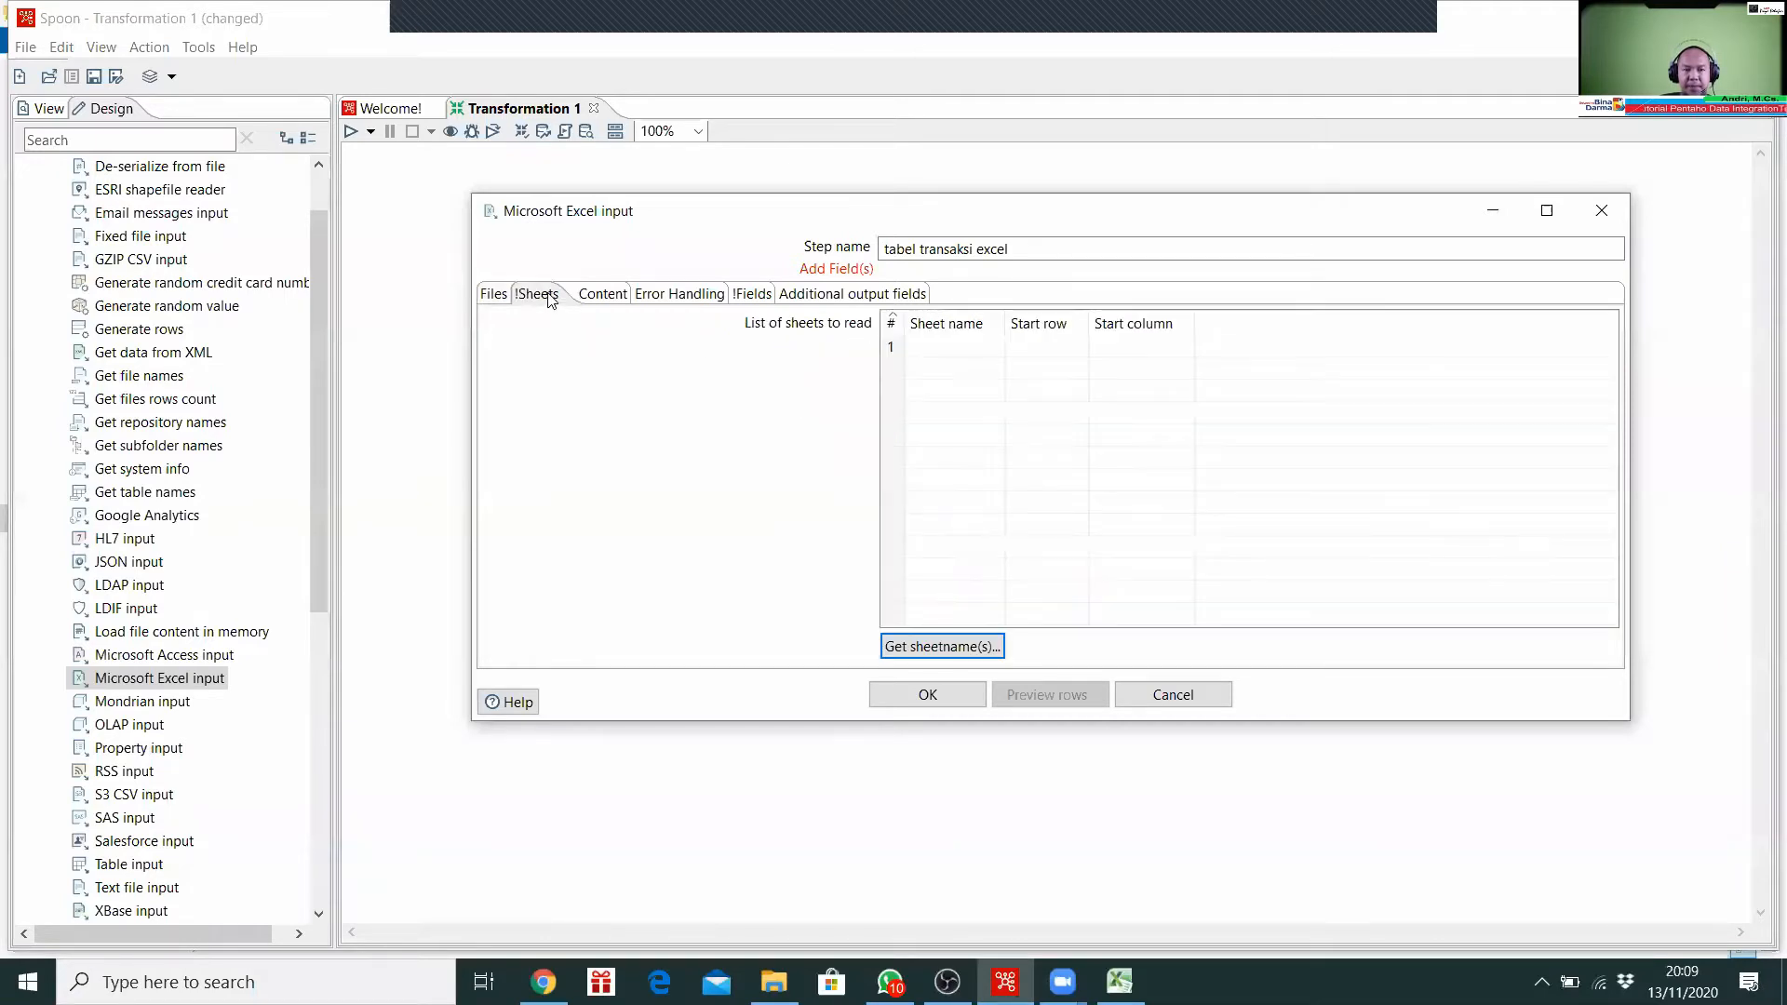
{"action": "left_click", "coordinate": [1120, 982]}
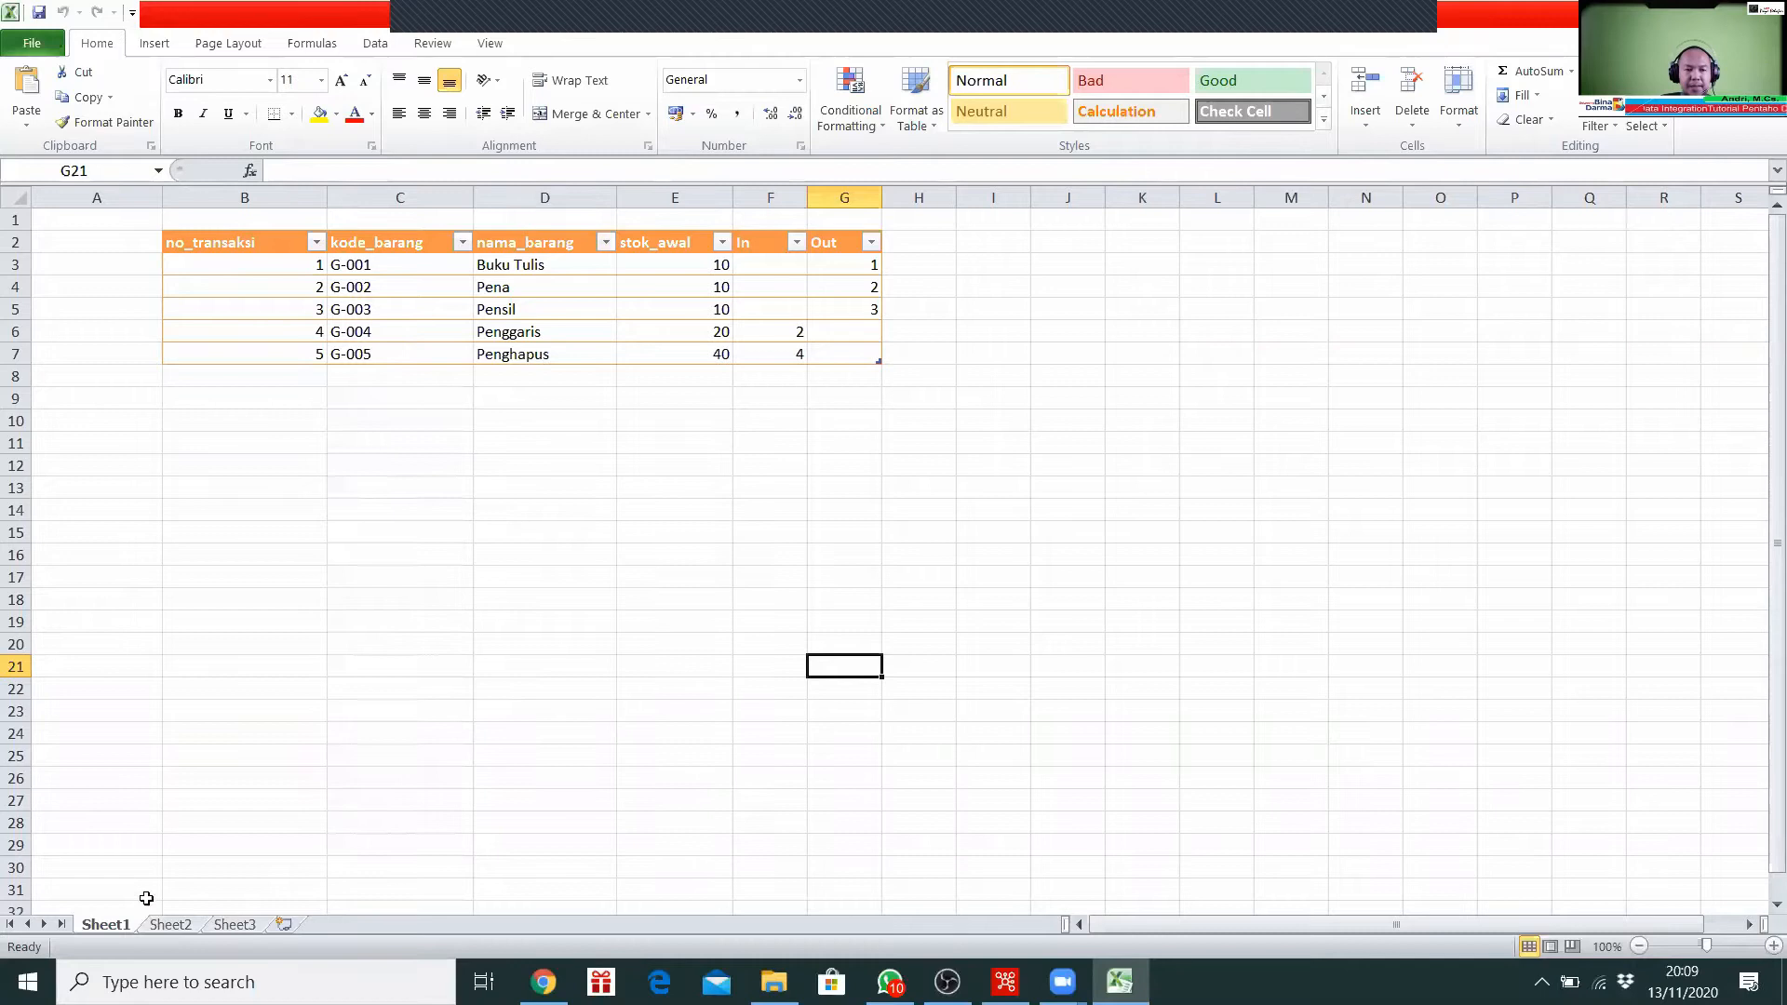
{"action": "left_click", "coordinate": [1120, 982]}
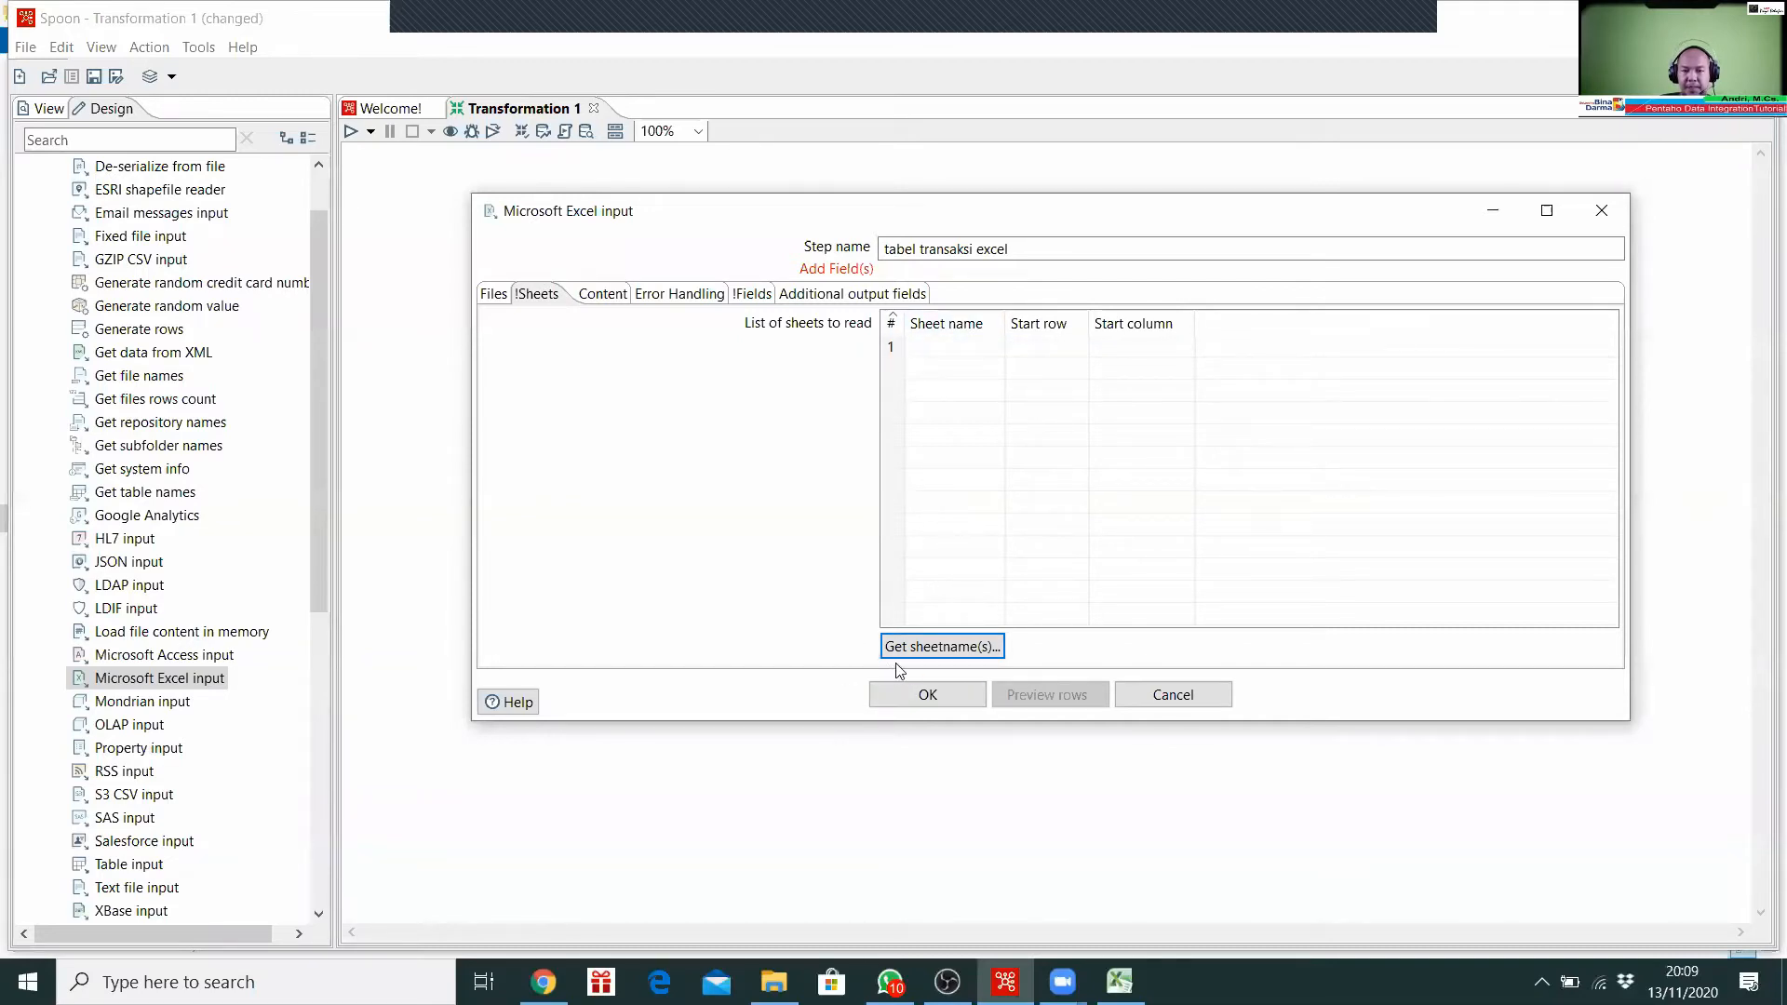
{"action": "left_click", "coordinate": [963, 646]}
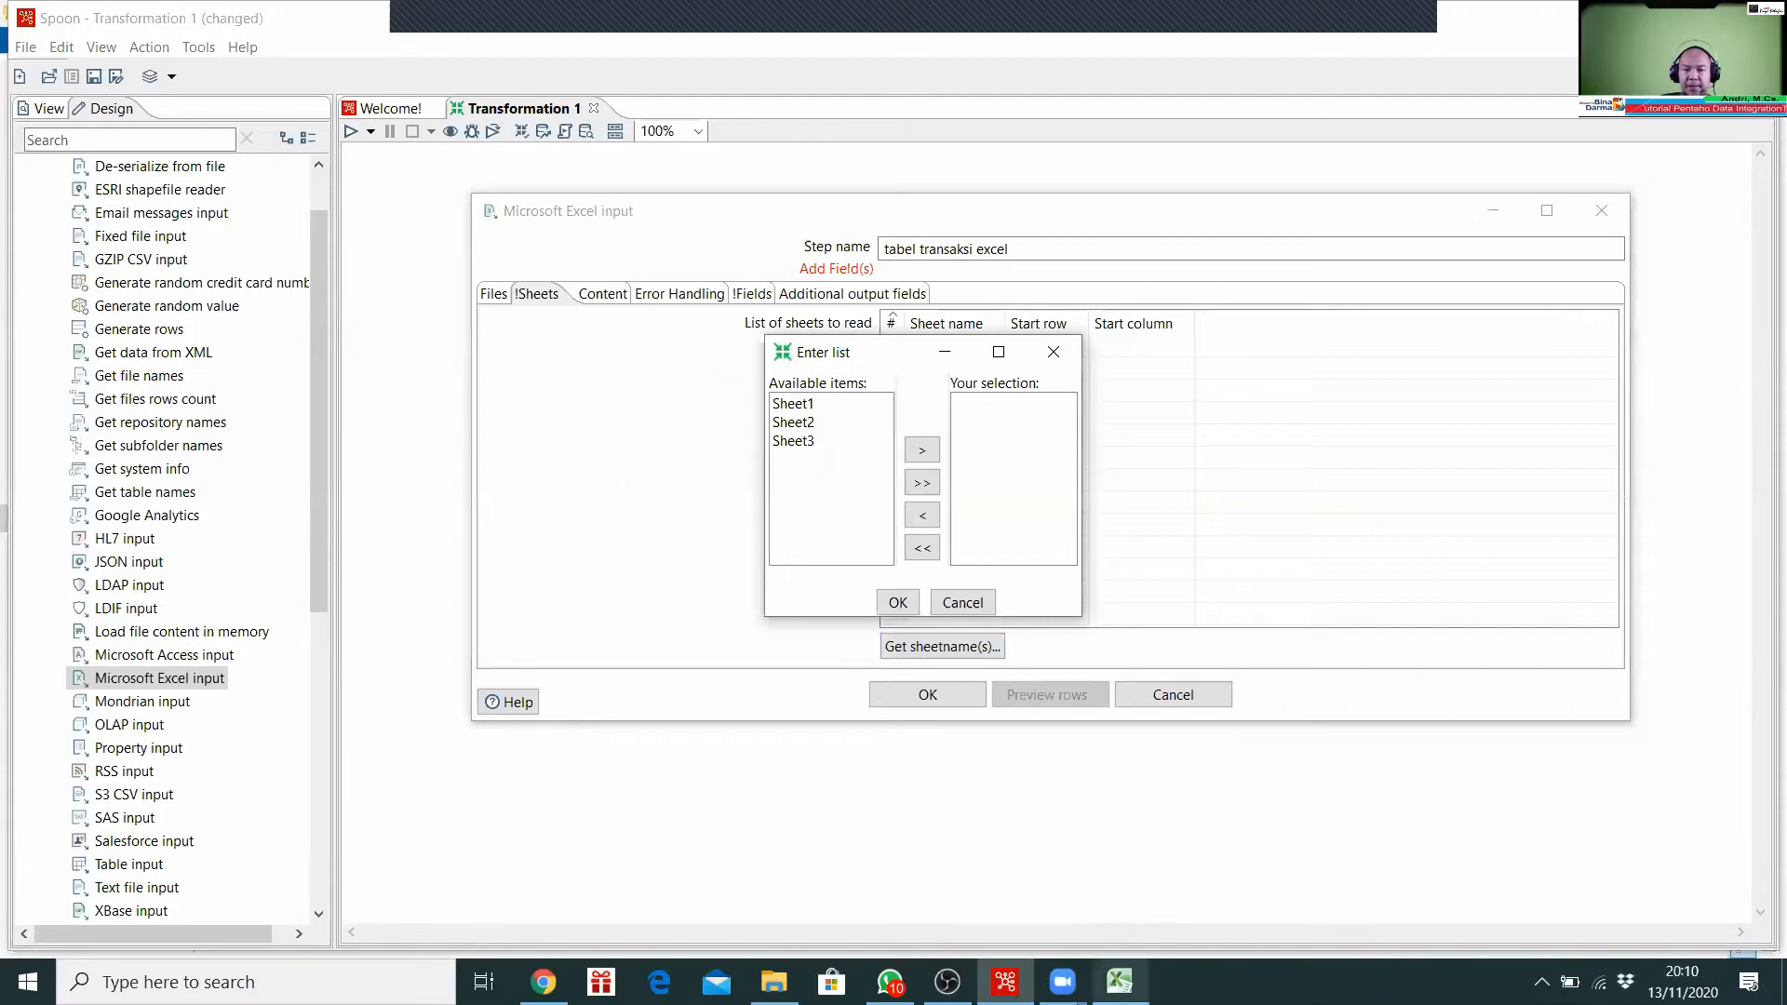
Step: Check the sheets of transaksi.xlsx in Excel and add Sheet1 to the list of sheets to read
{"action": "left_click", "coordinate": [1119, 982]}
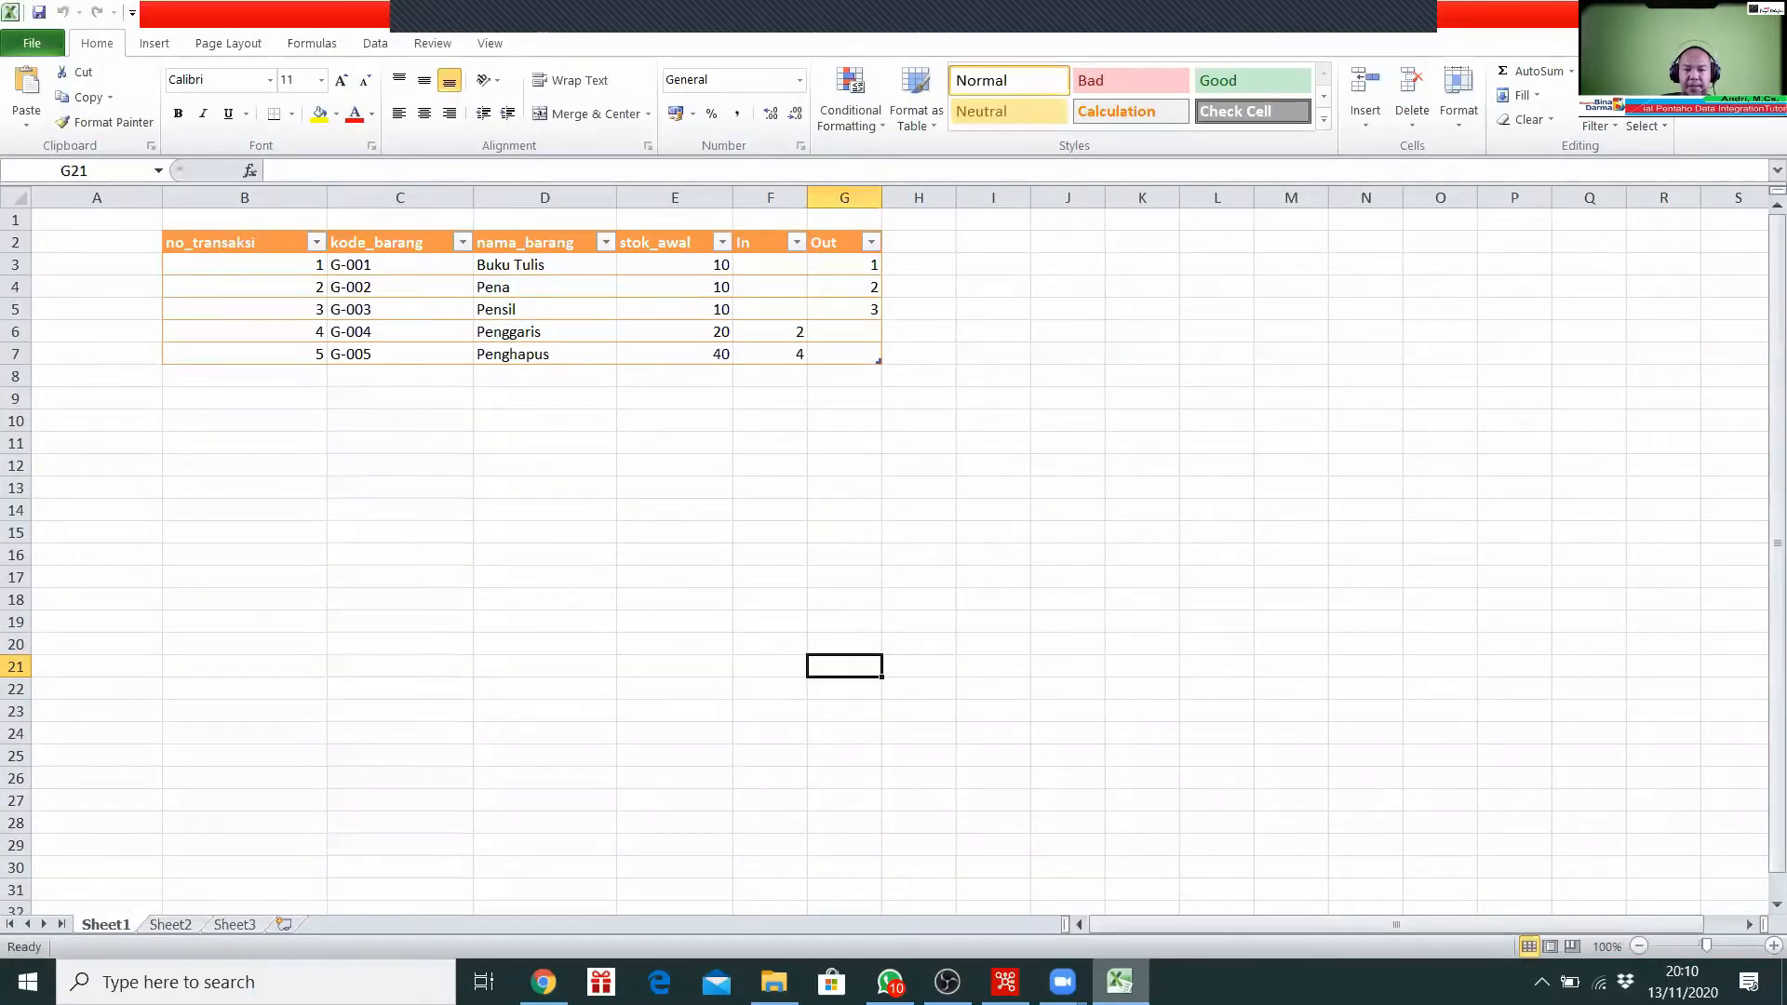
{"action": "key", "text": "alt+Tab"}
{"action": "key", "text": "alt+Tab"}
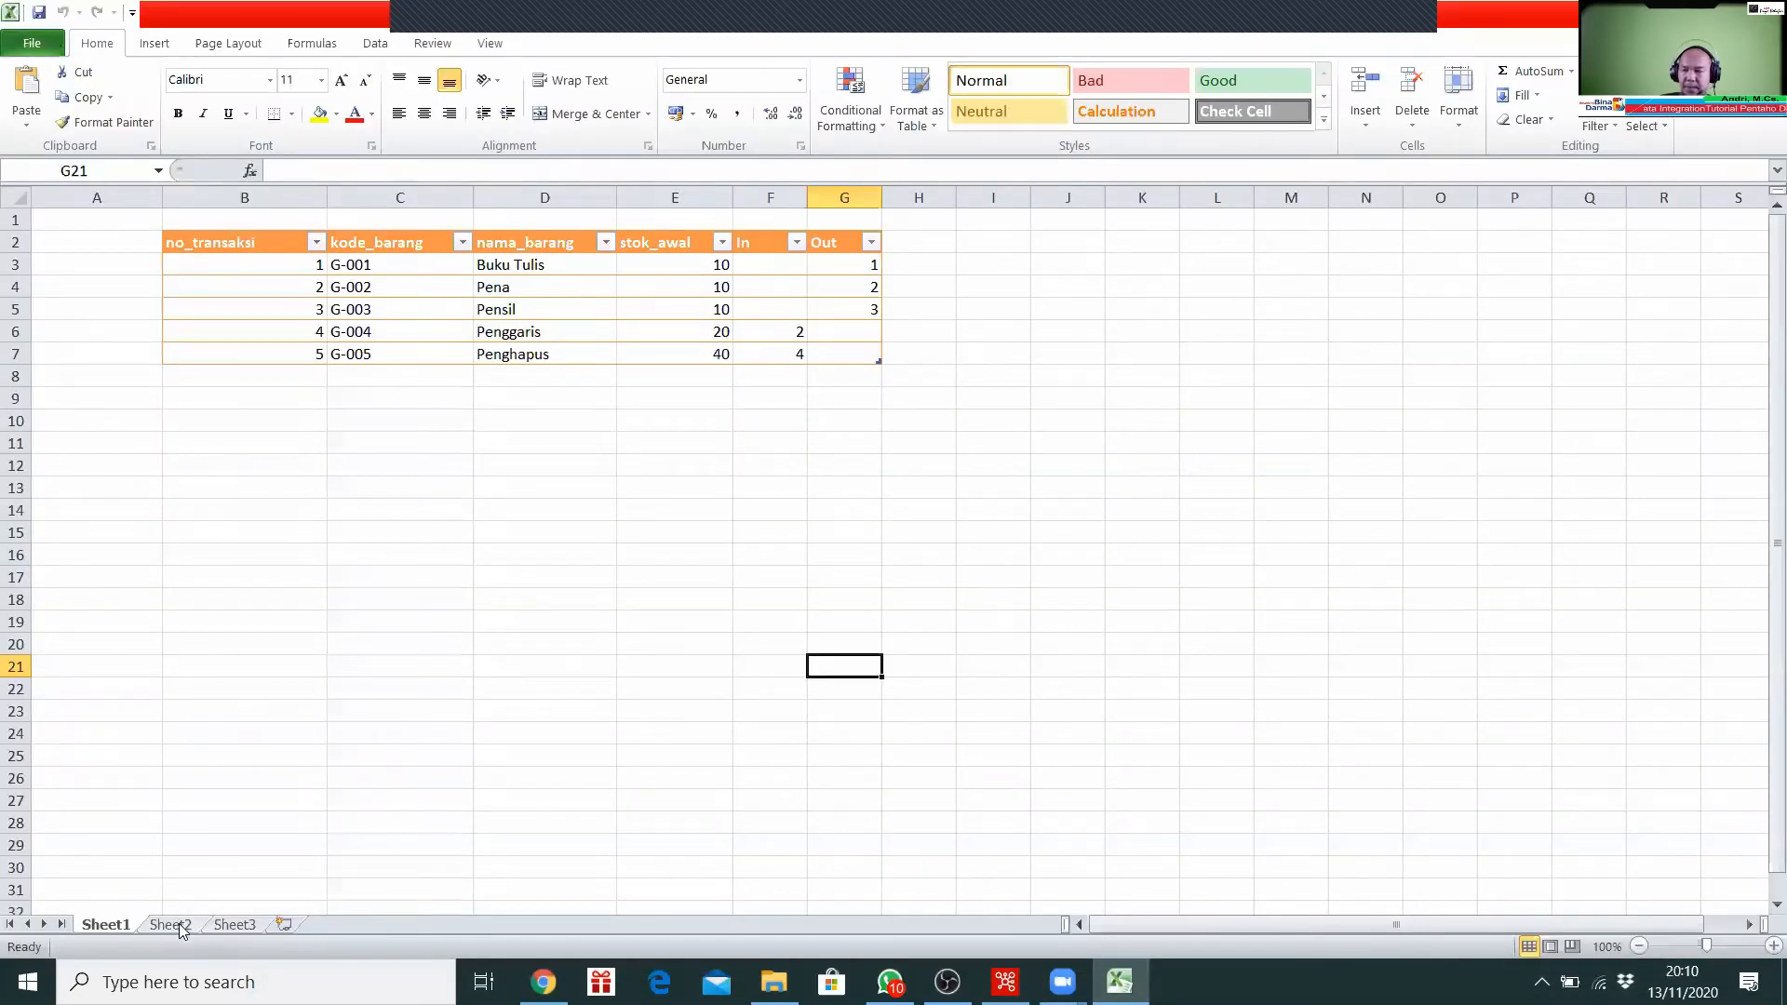
{"action": "left_click", "coordinate": [1120, 987]}
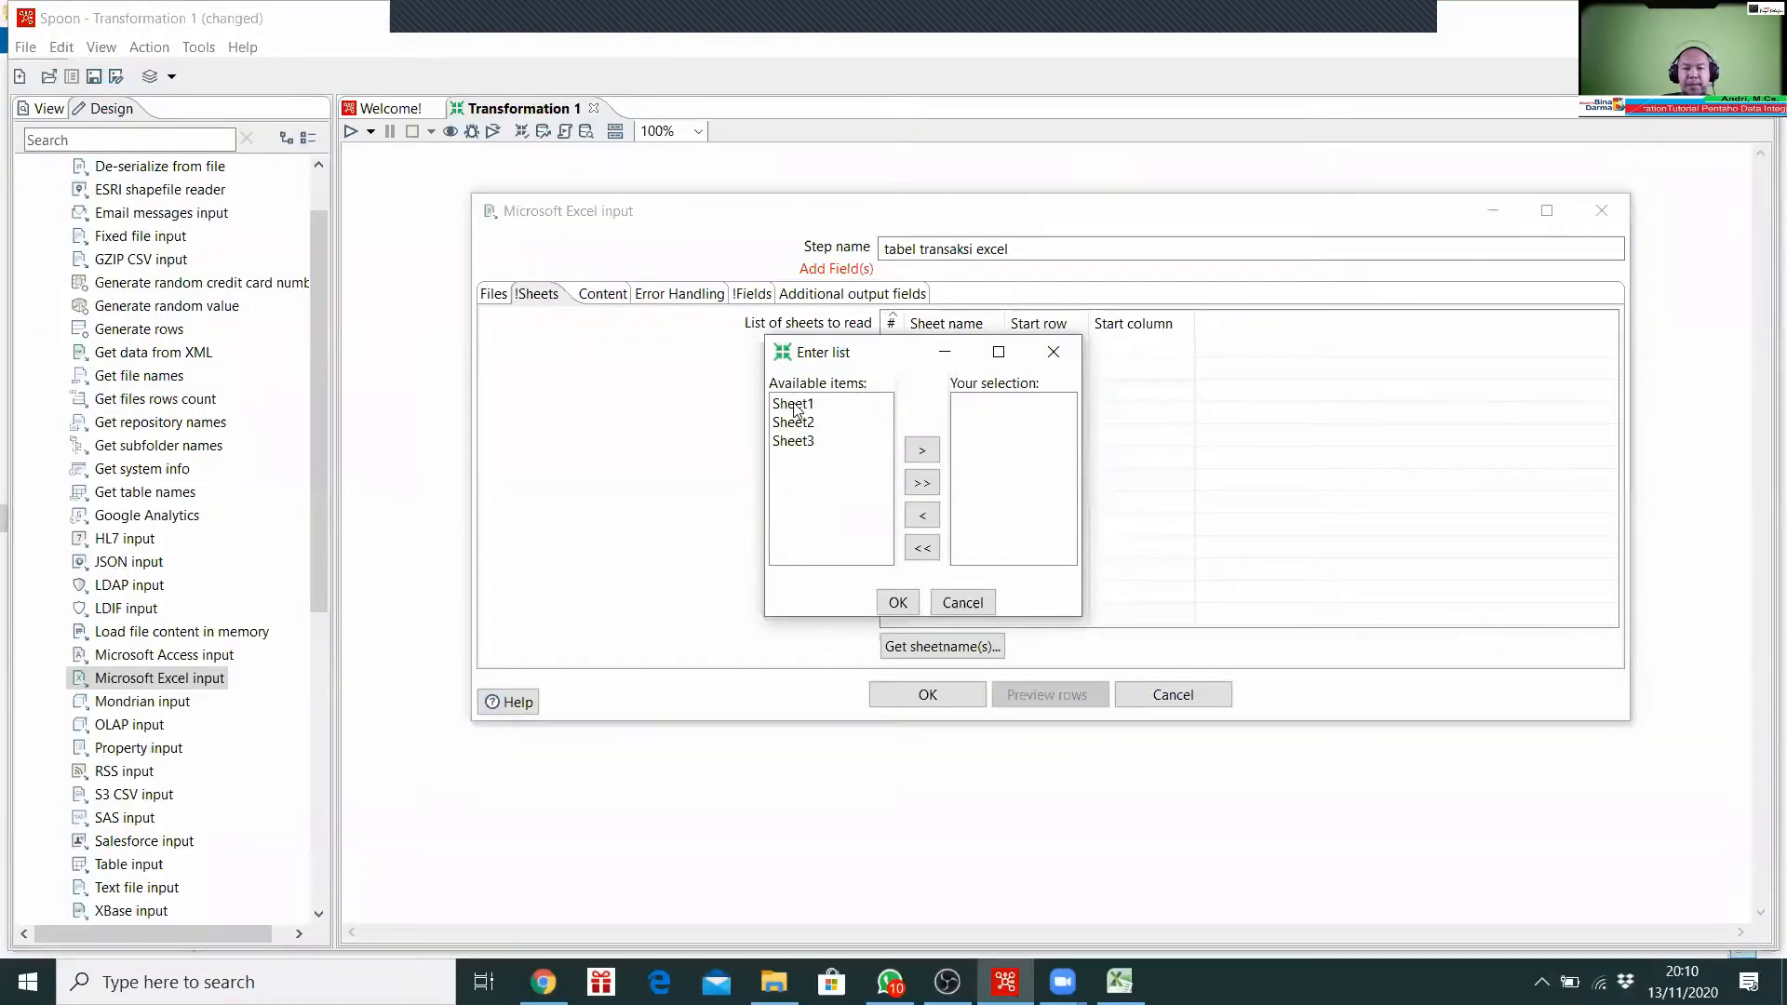
{"action": "left_click", "coordinate": [793, 405]}
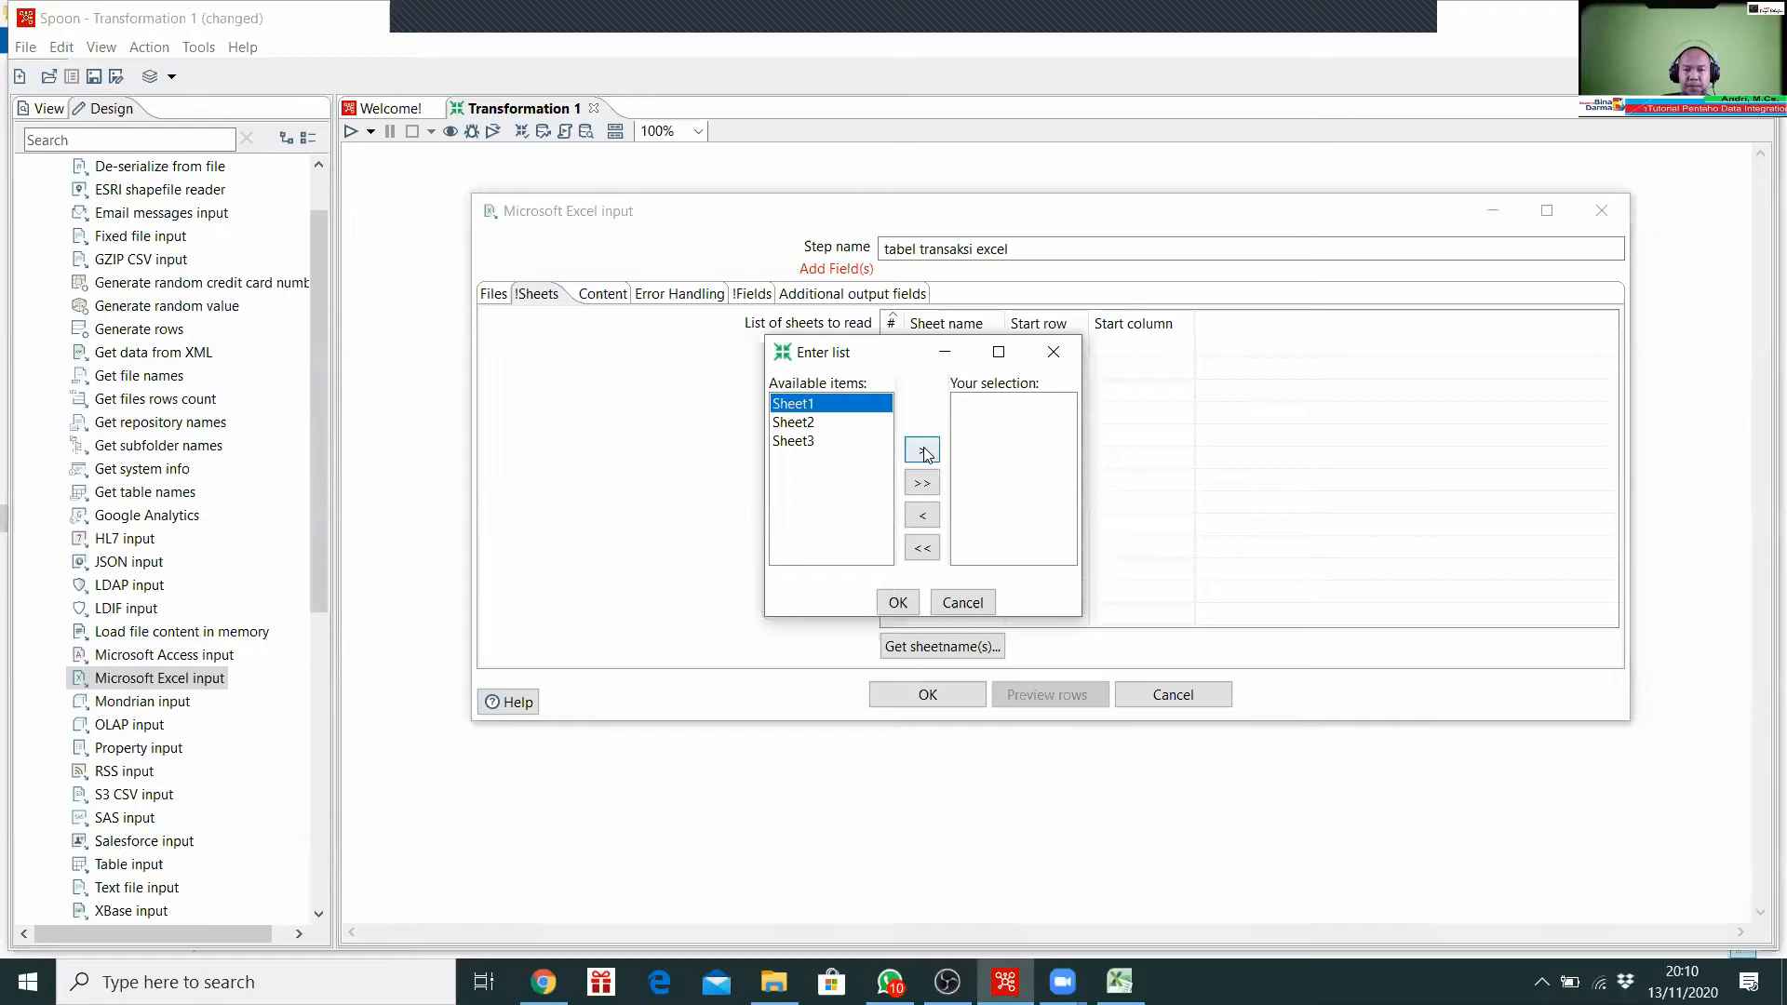
{"action": "left_click", "coordinate": [922, 451]}
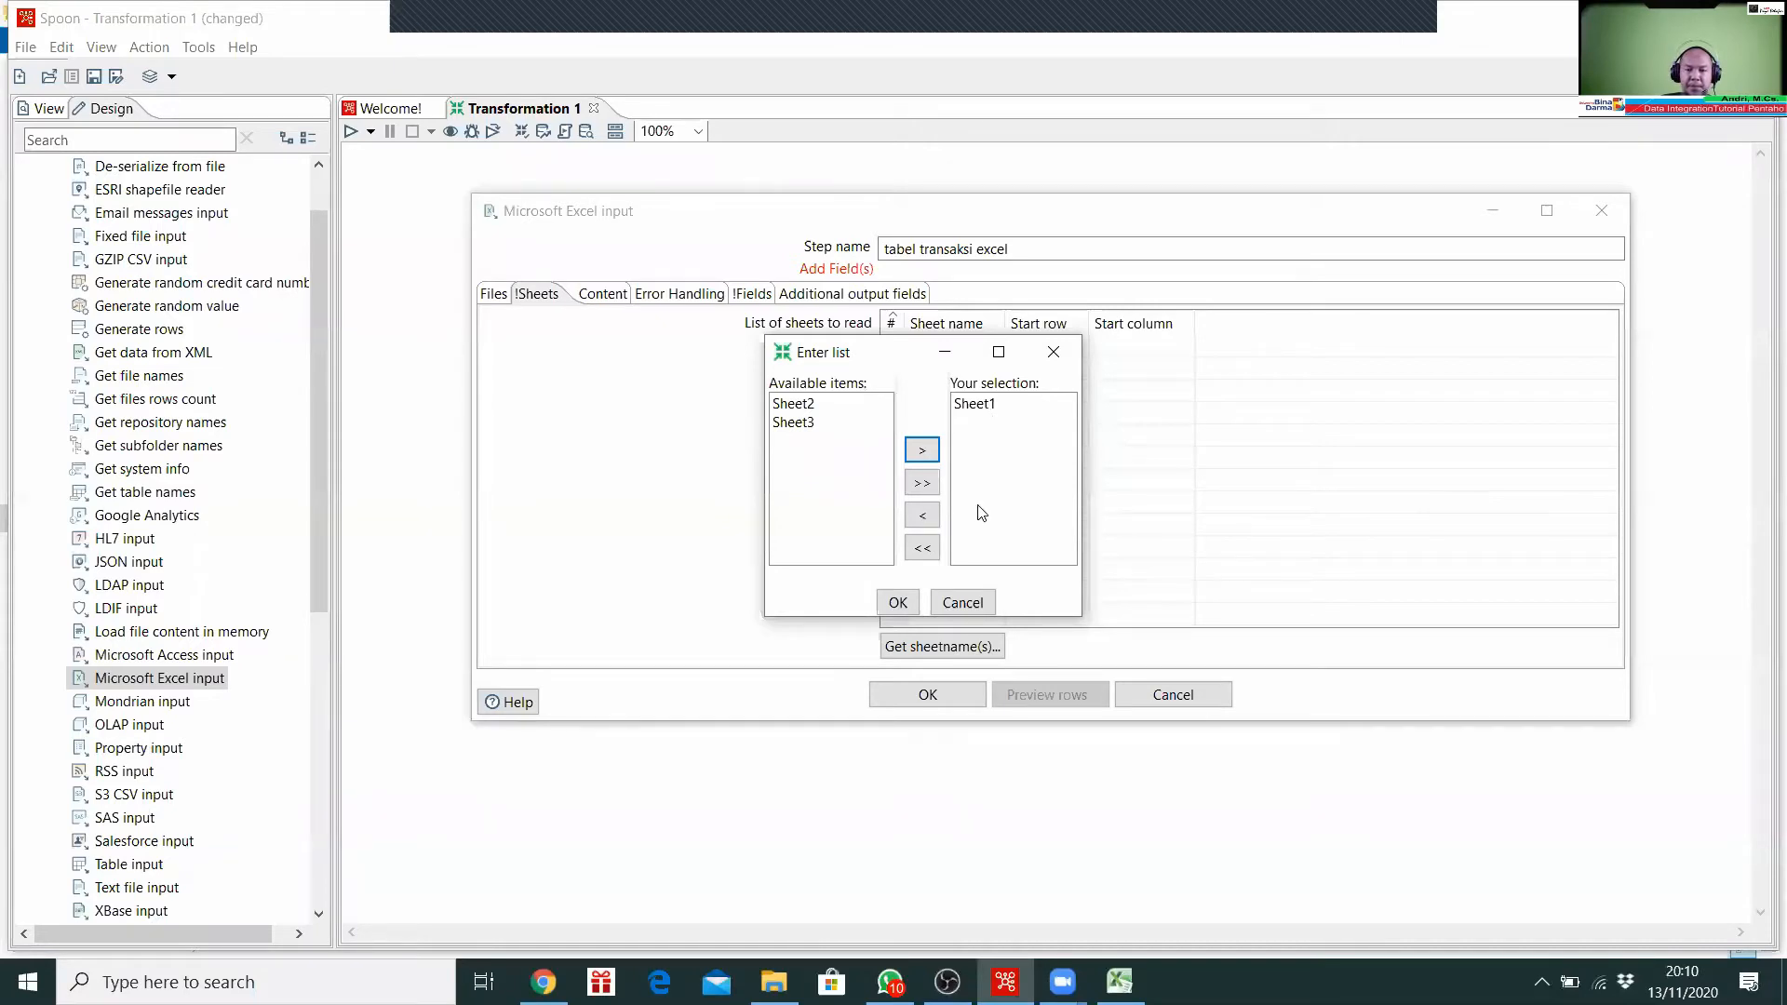
{"action": "left_click", "coordinate": [898, 604]}
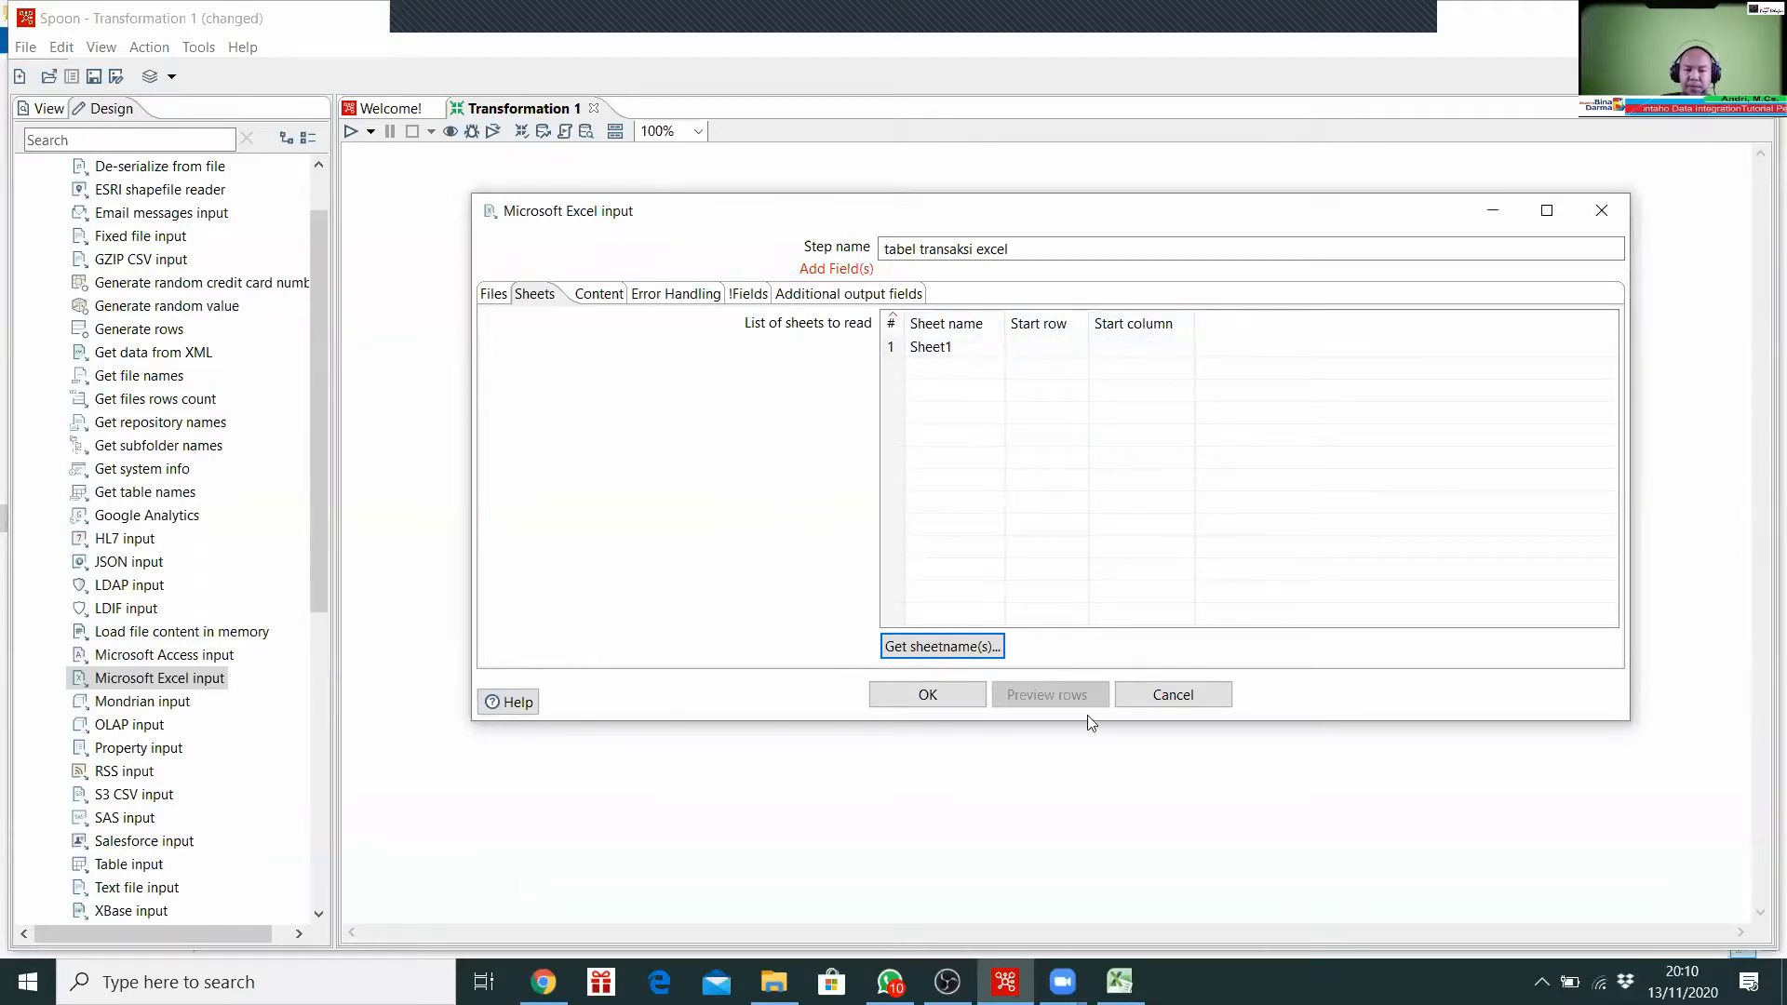
Step: Check the header cell no_transaksi in Excel and set Sheet1's start row to 1 and start column to 1
{"action": "left_click", "coordinate": [1120, 982]}
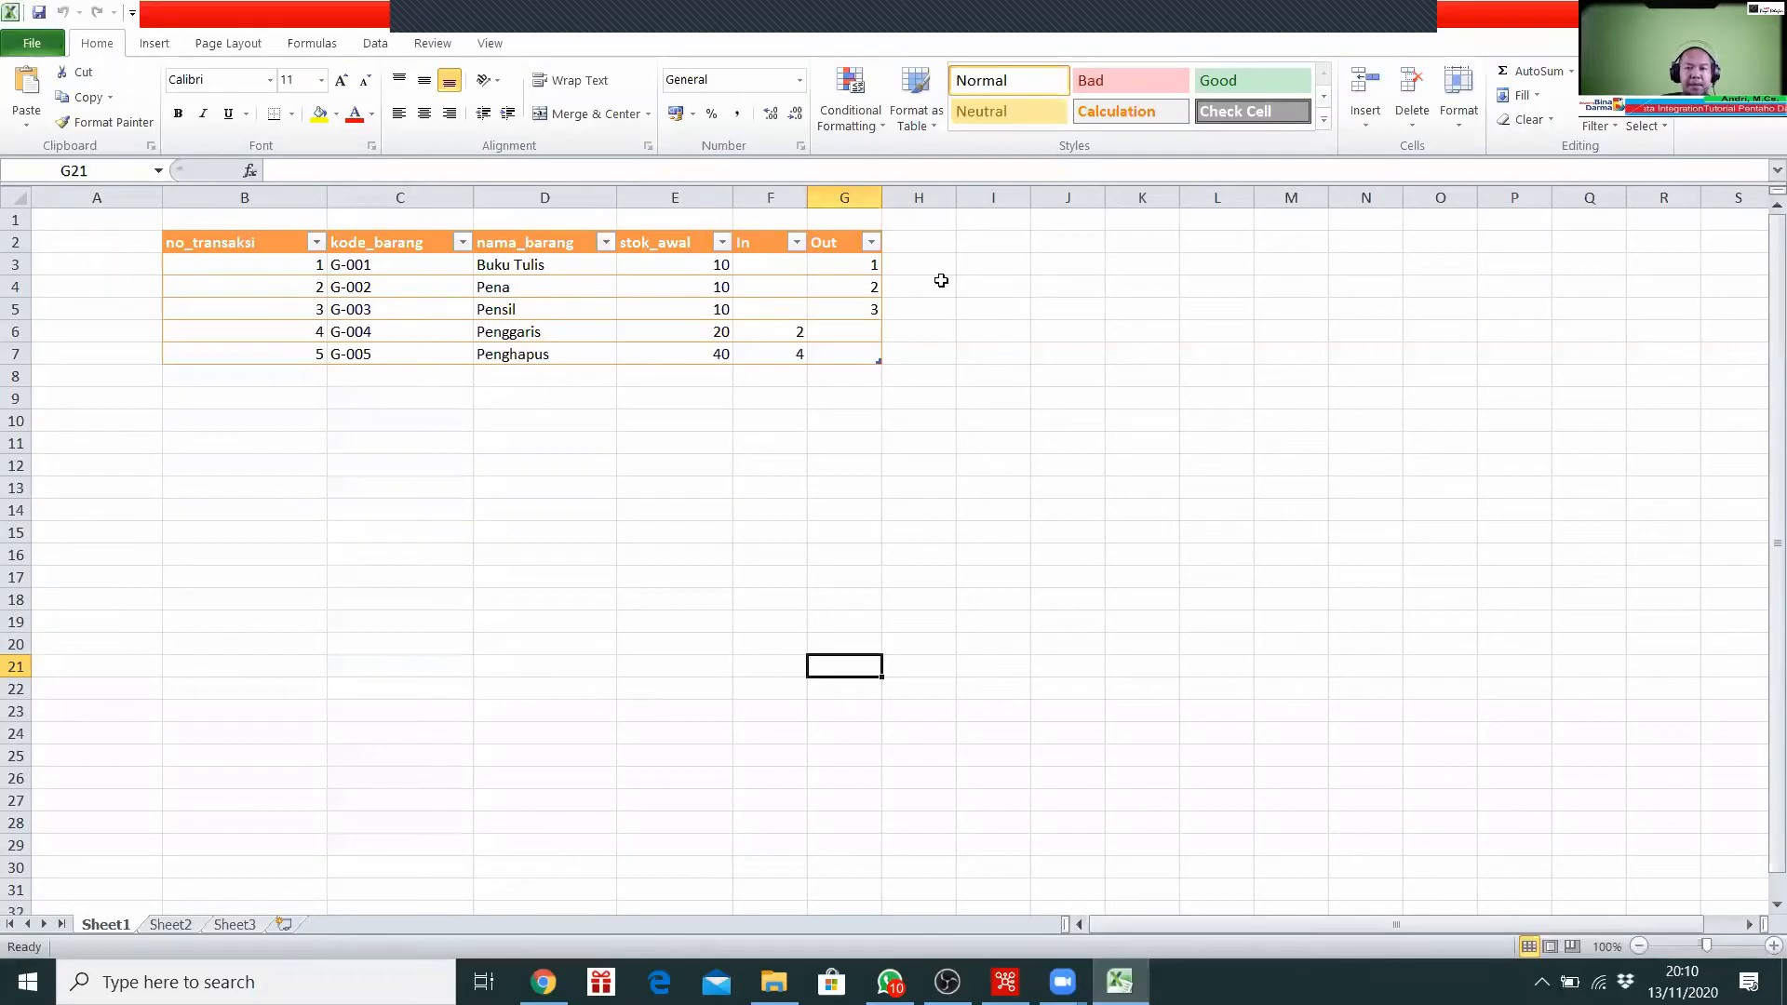
{"action": "left_click", "coordinate": [245, 241]}
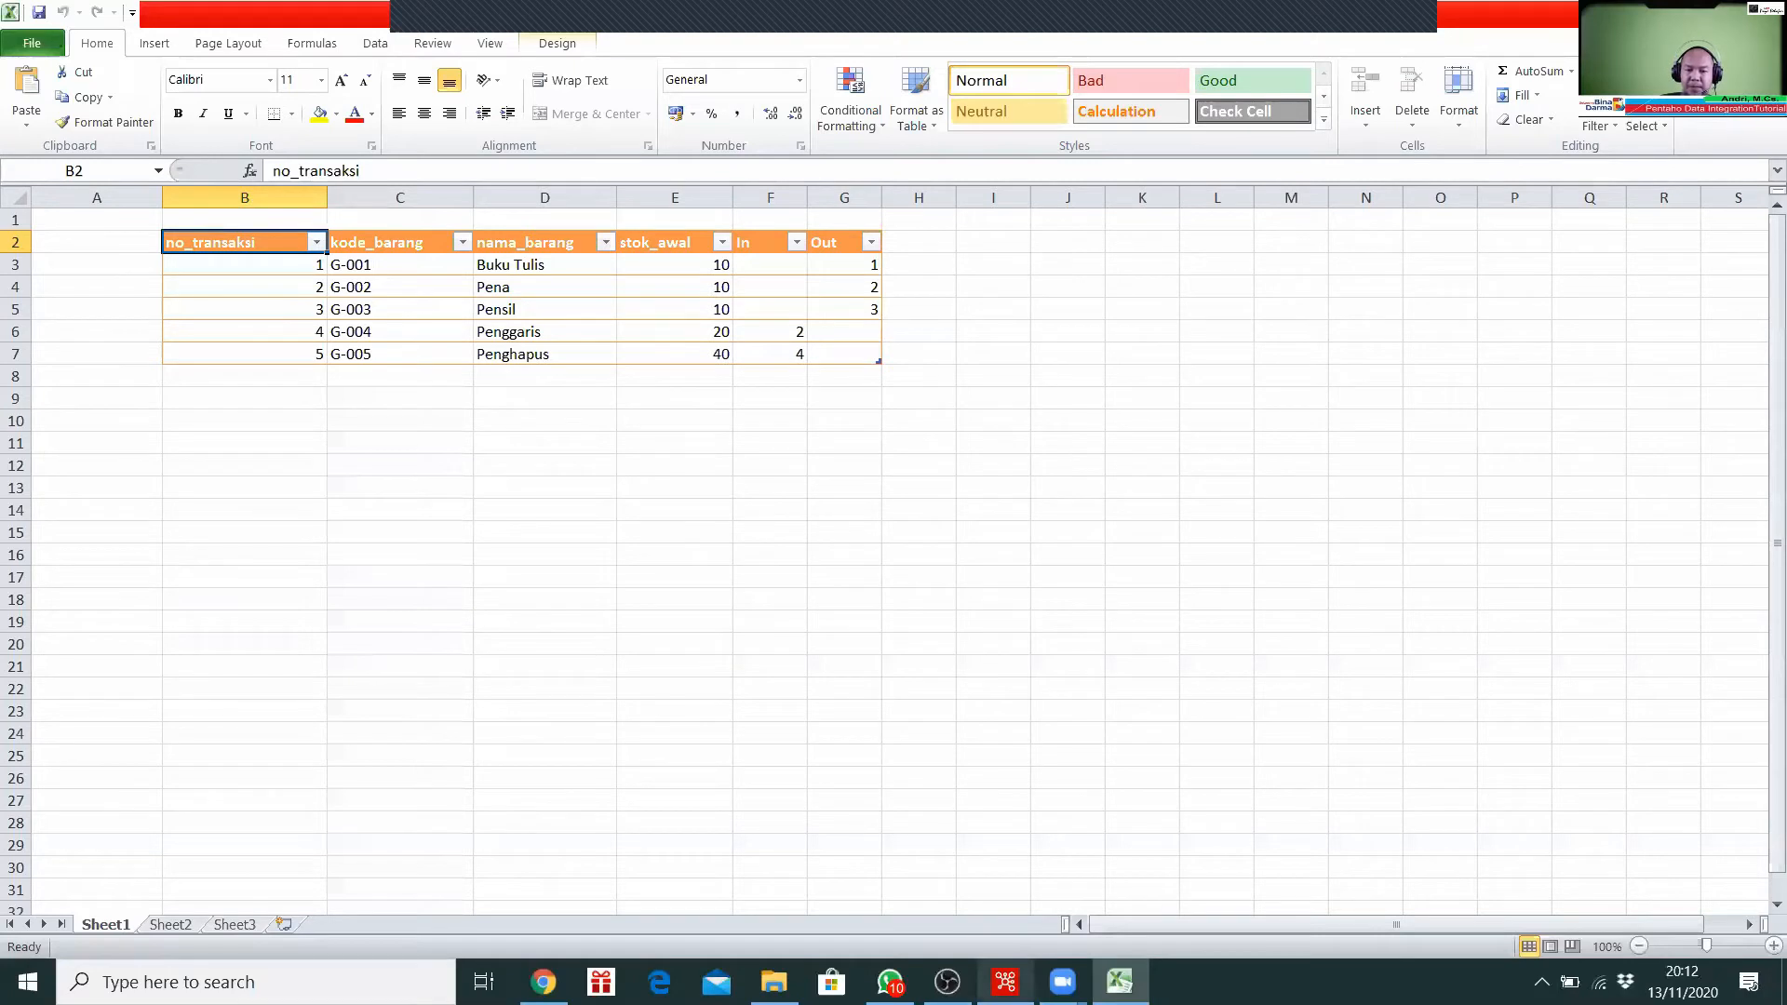
{"action": "left_click", "coordinate": [1005, 982]}
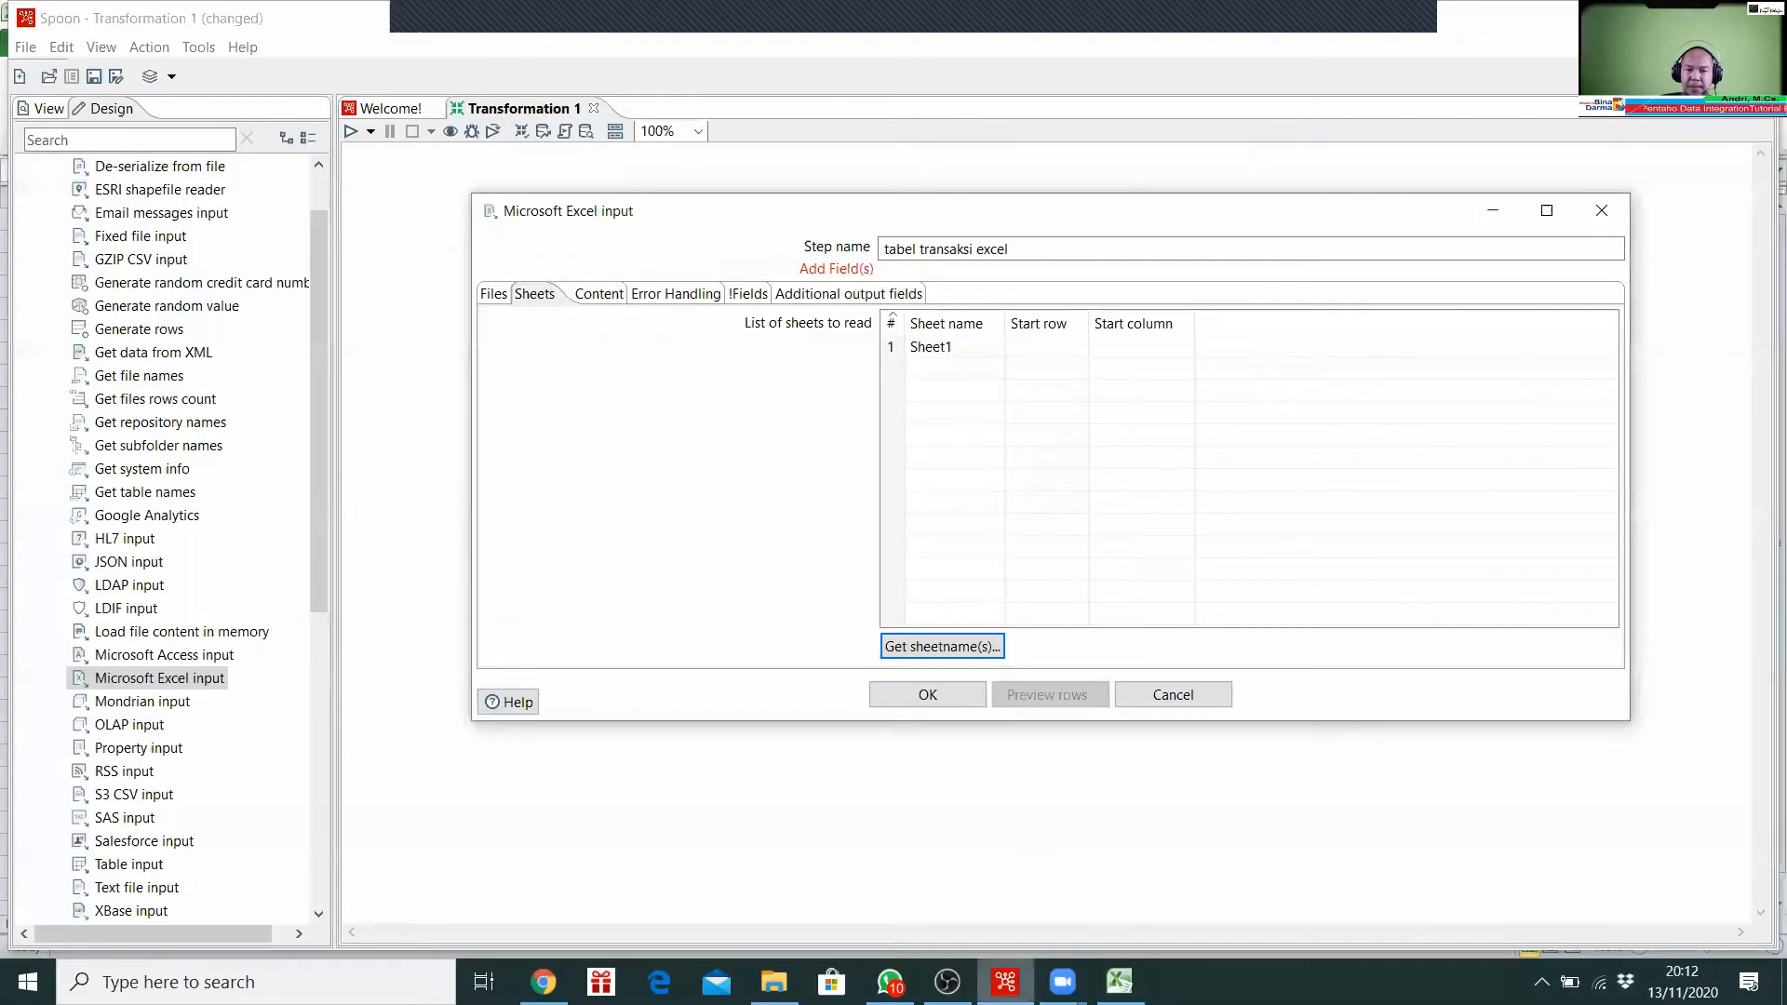
{"action": "left_click", "coordinate": [1029, 348]}
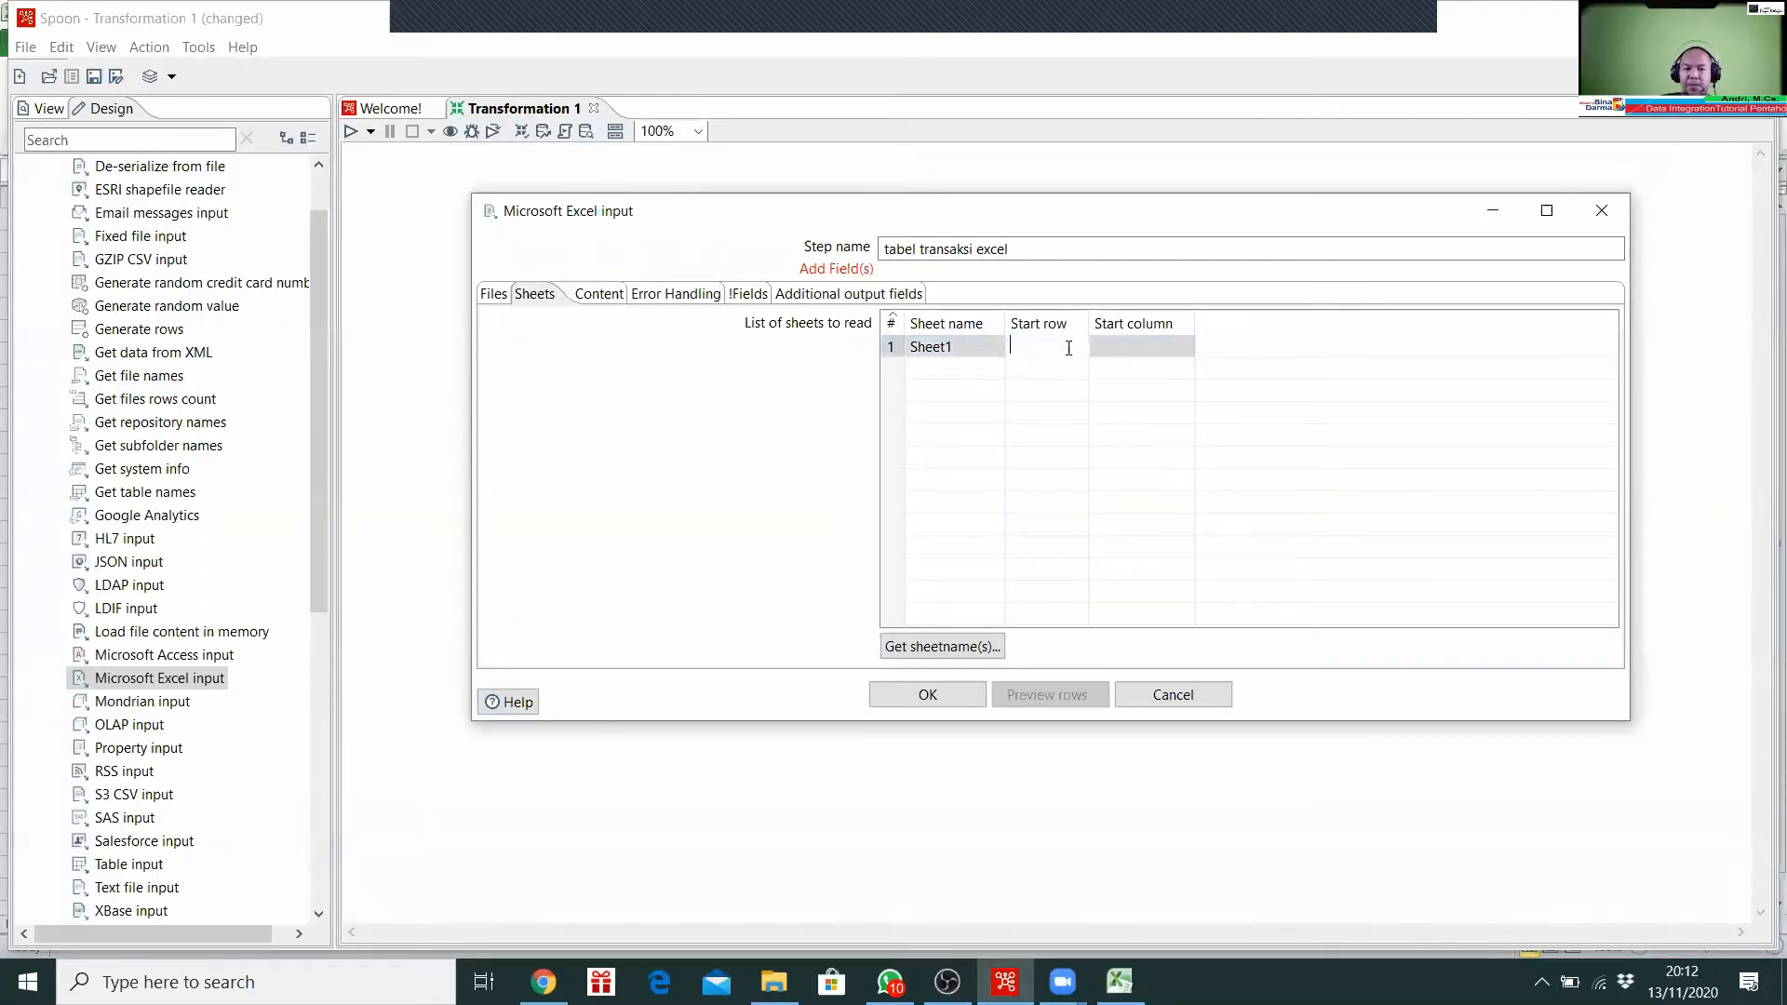
{"action": "type", "text": "1"}
{"action": "left_click", "coordinate": [1166, 350]}
{"action": "type", "text": "1"}
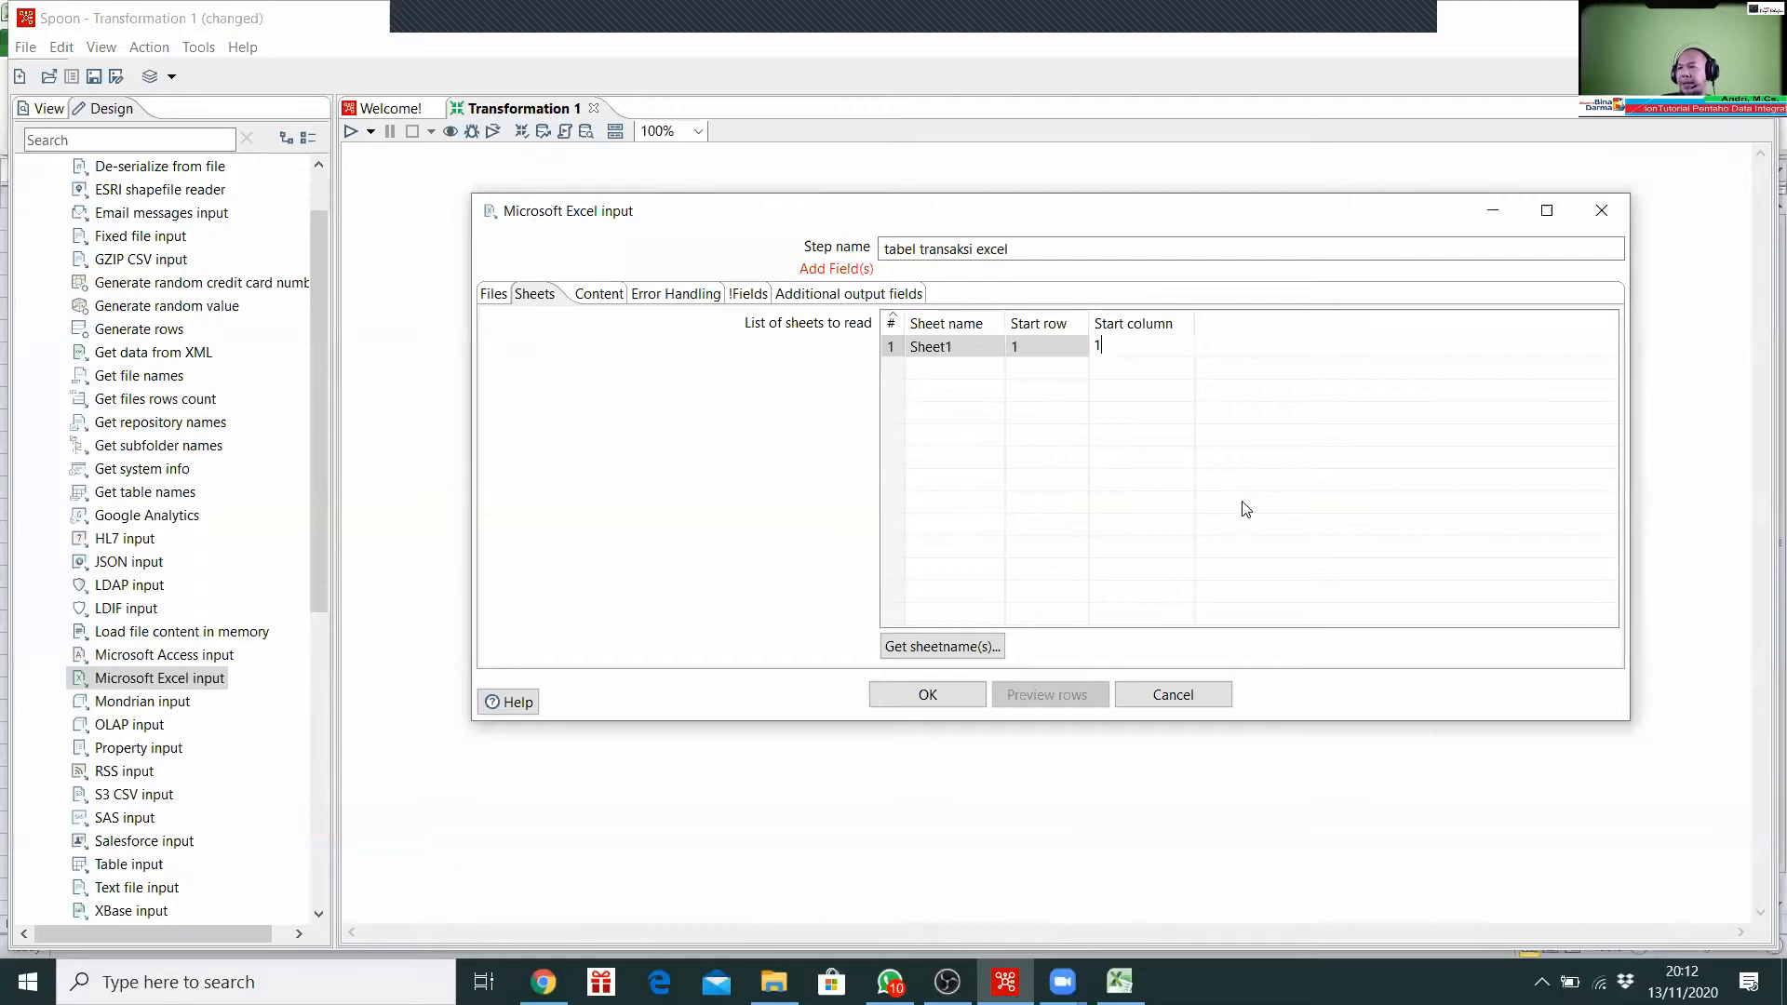
{"action": "left_click", "coordinate": [946, 352]}
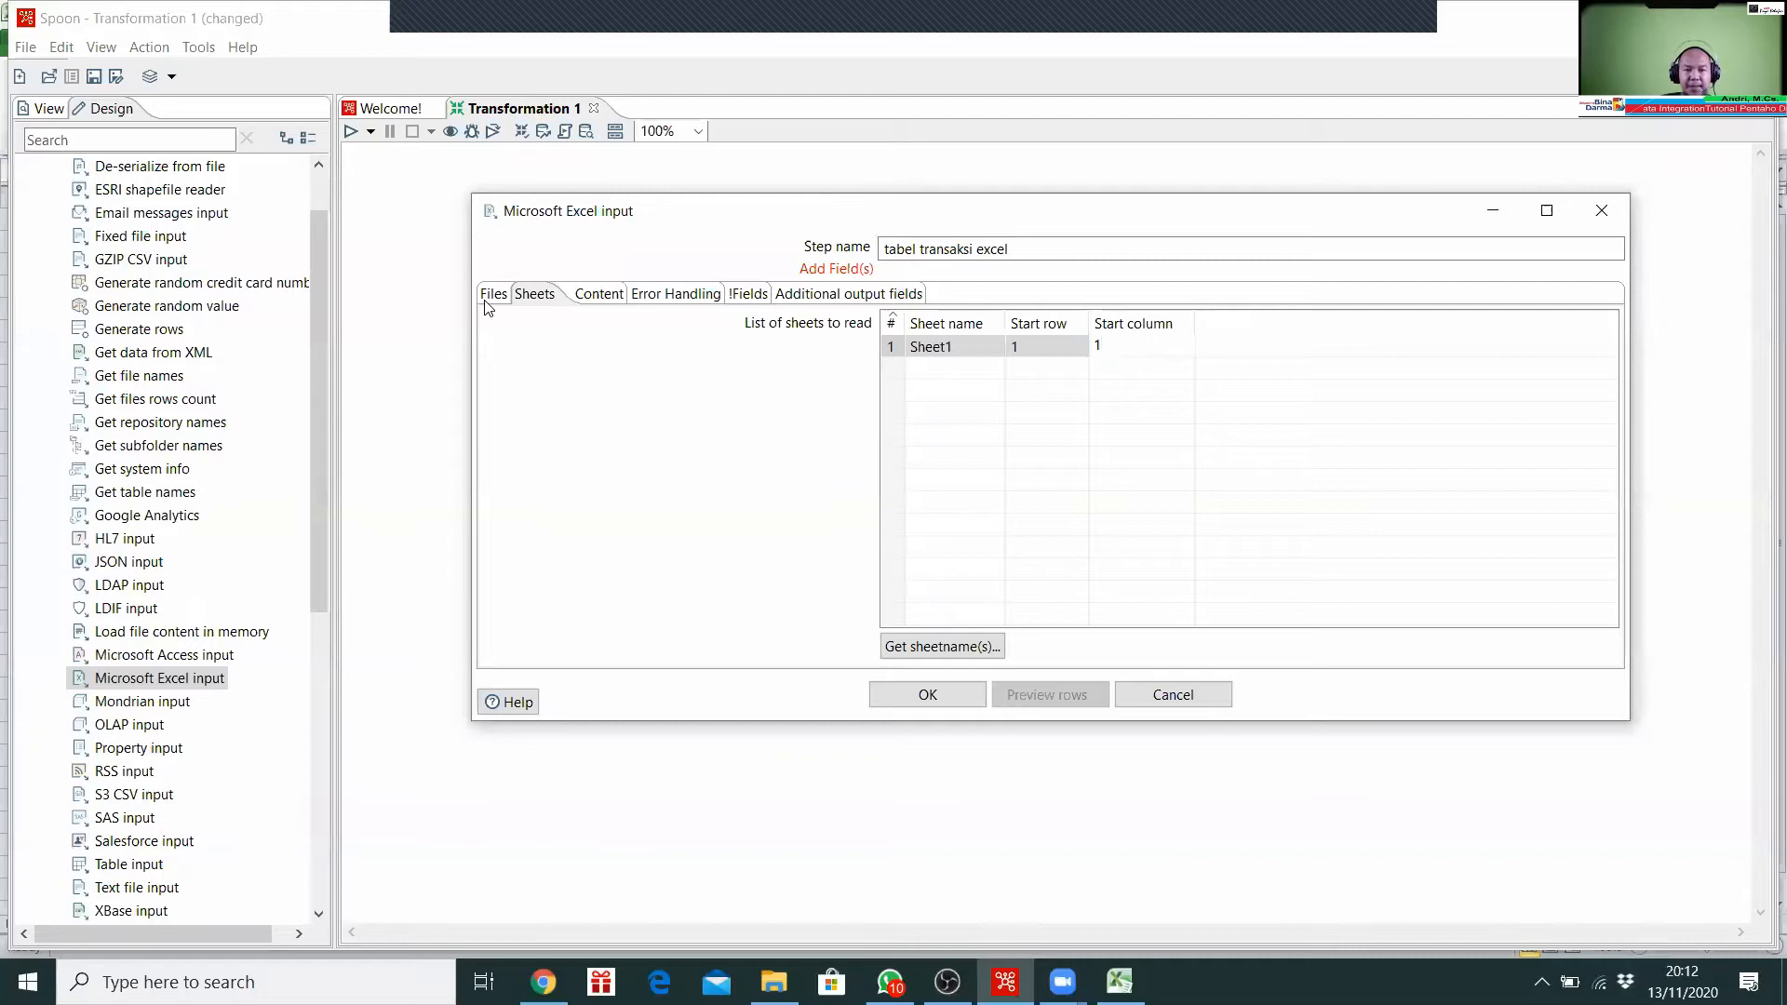
Step: Get the input step's fields from the sheet's header row and preview its rows
{"action": "left_click", "coordinate": [748, 296]}
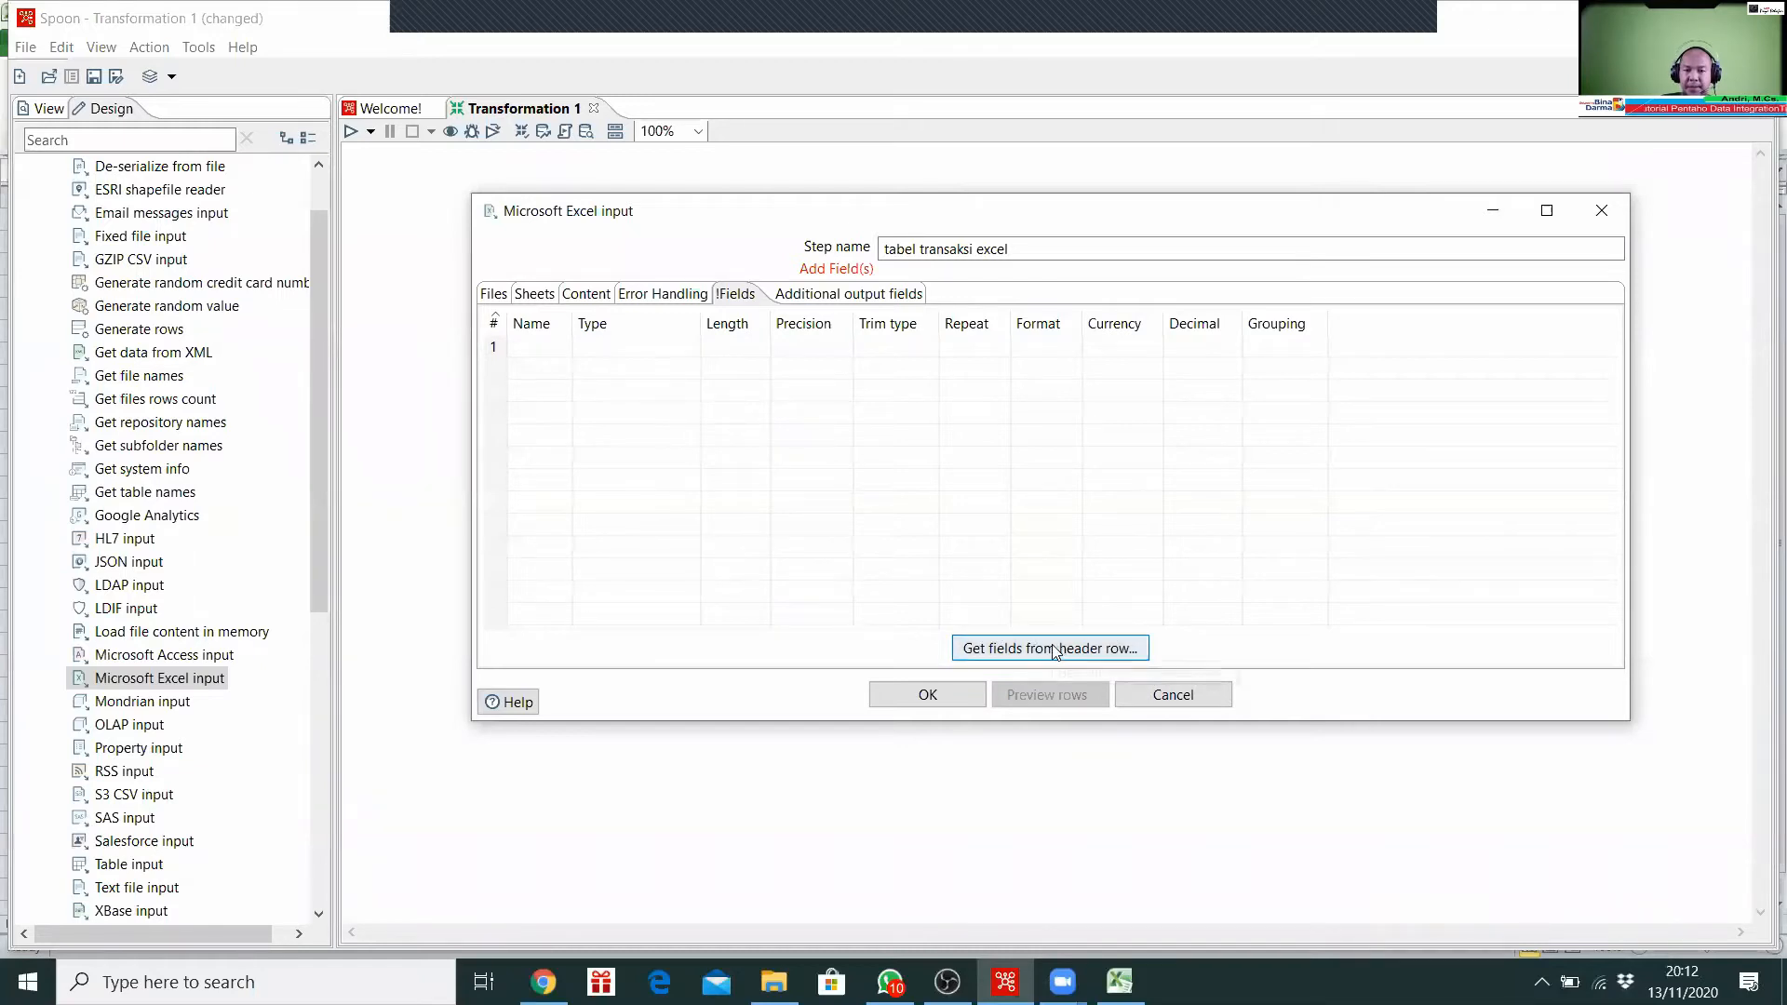
{"action": "left_click", "coordinate": [1075, 650]}
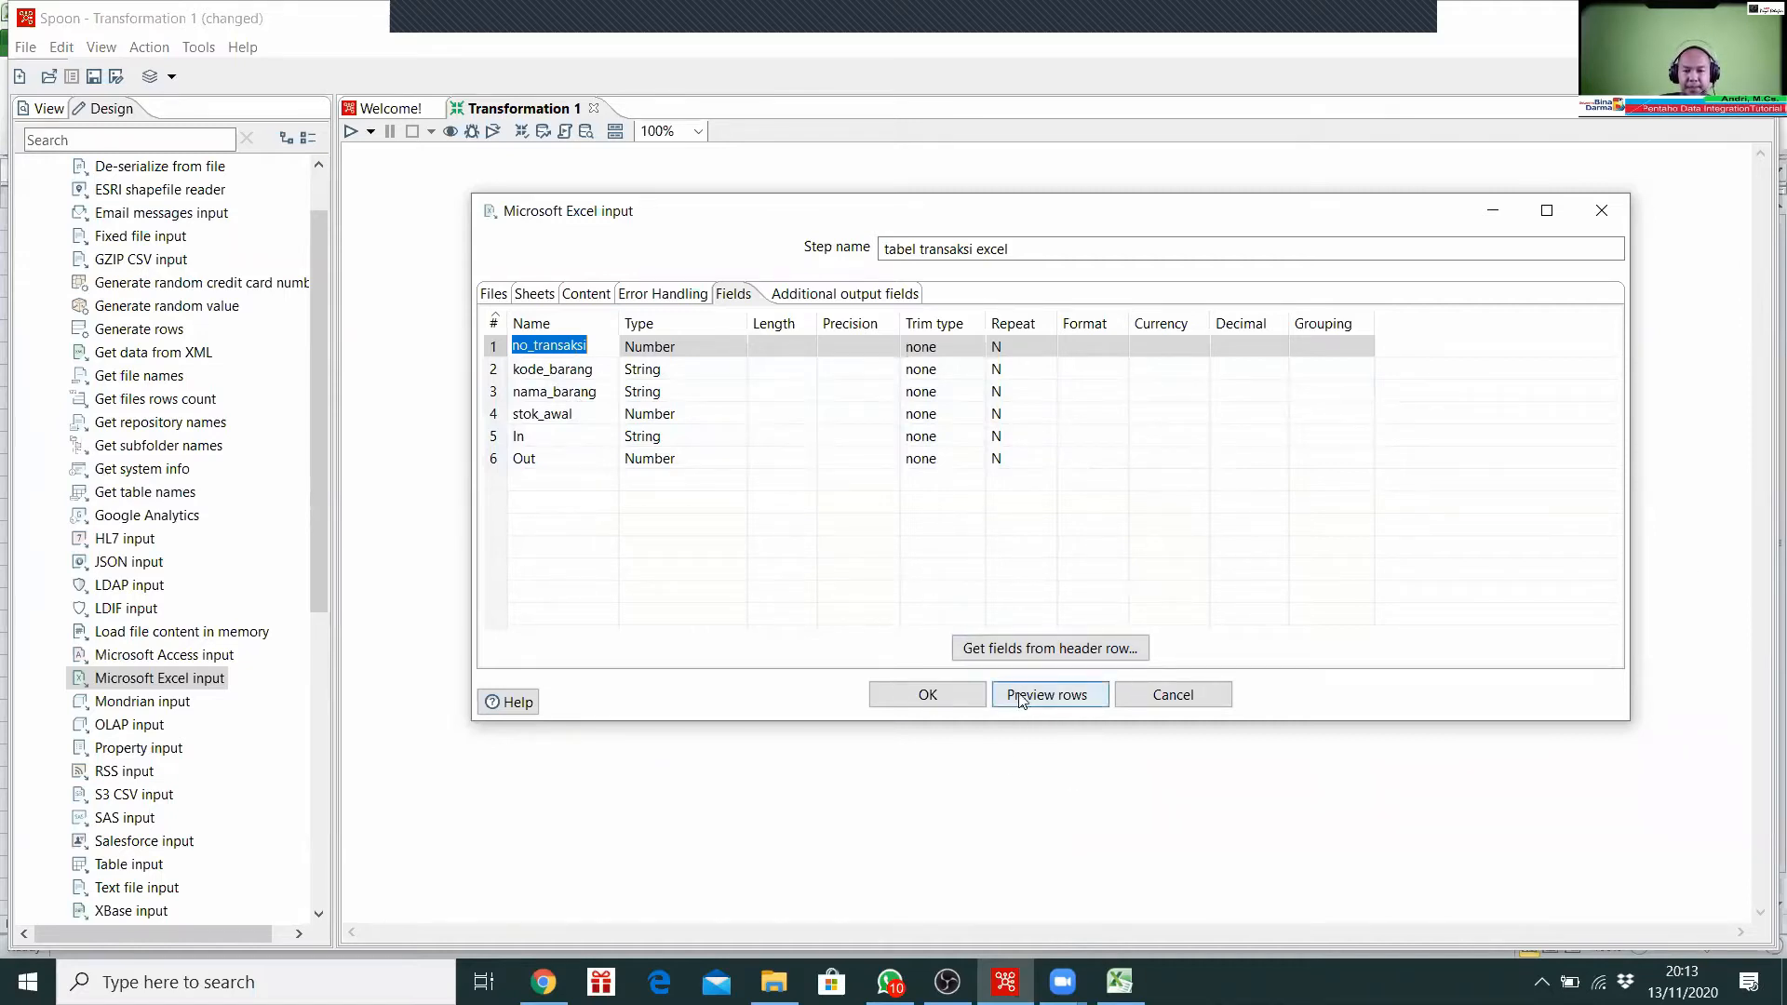
{"action": "left_click", "coordinate": [1057, 704]}
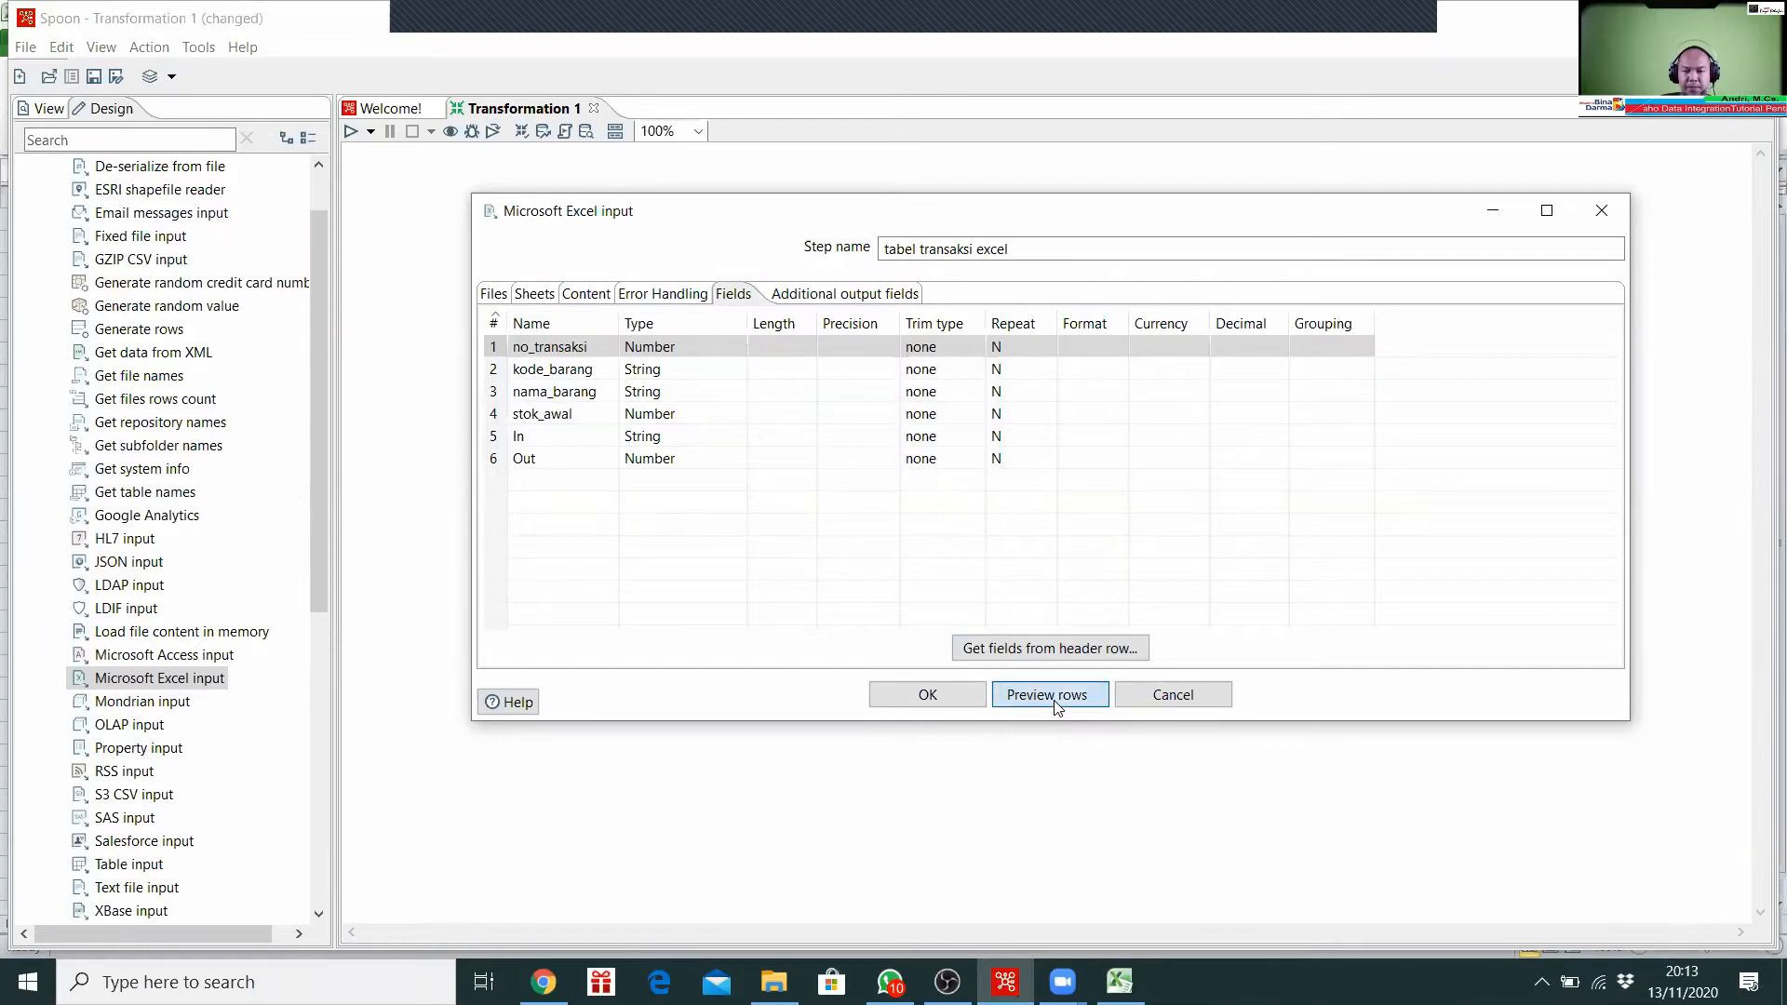
{"action": "left_click", "coordinate": [1117, 522]}
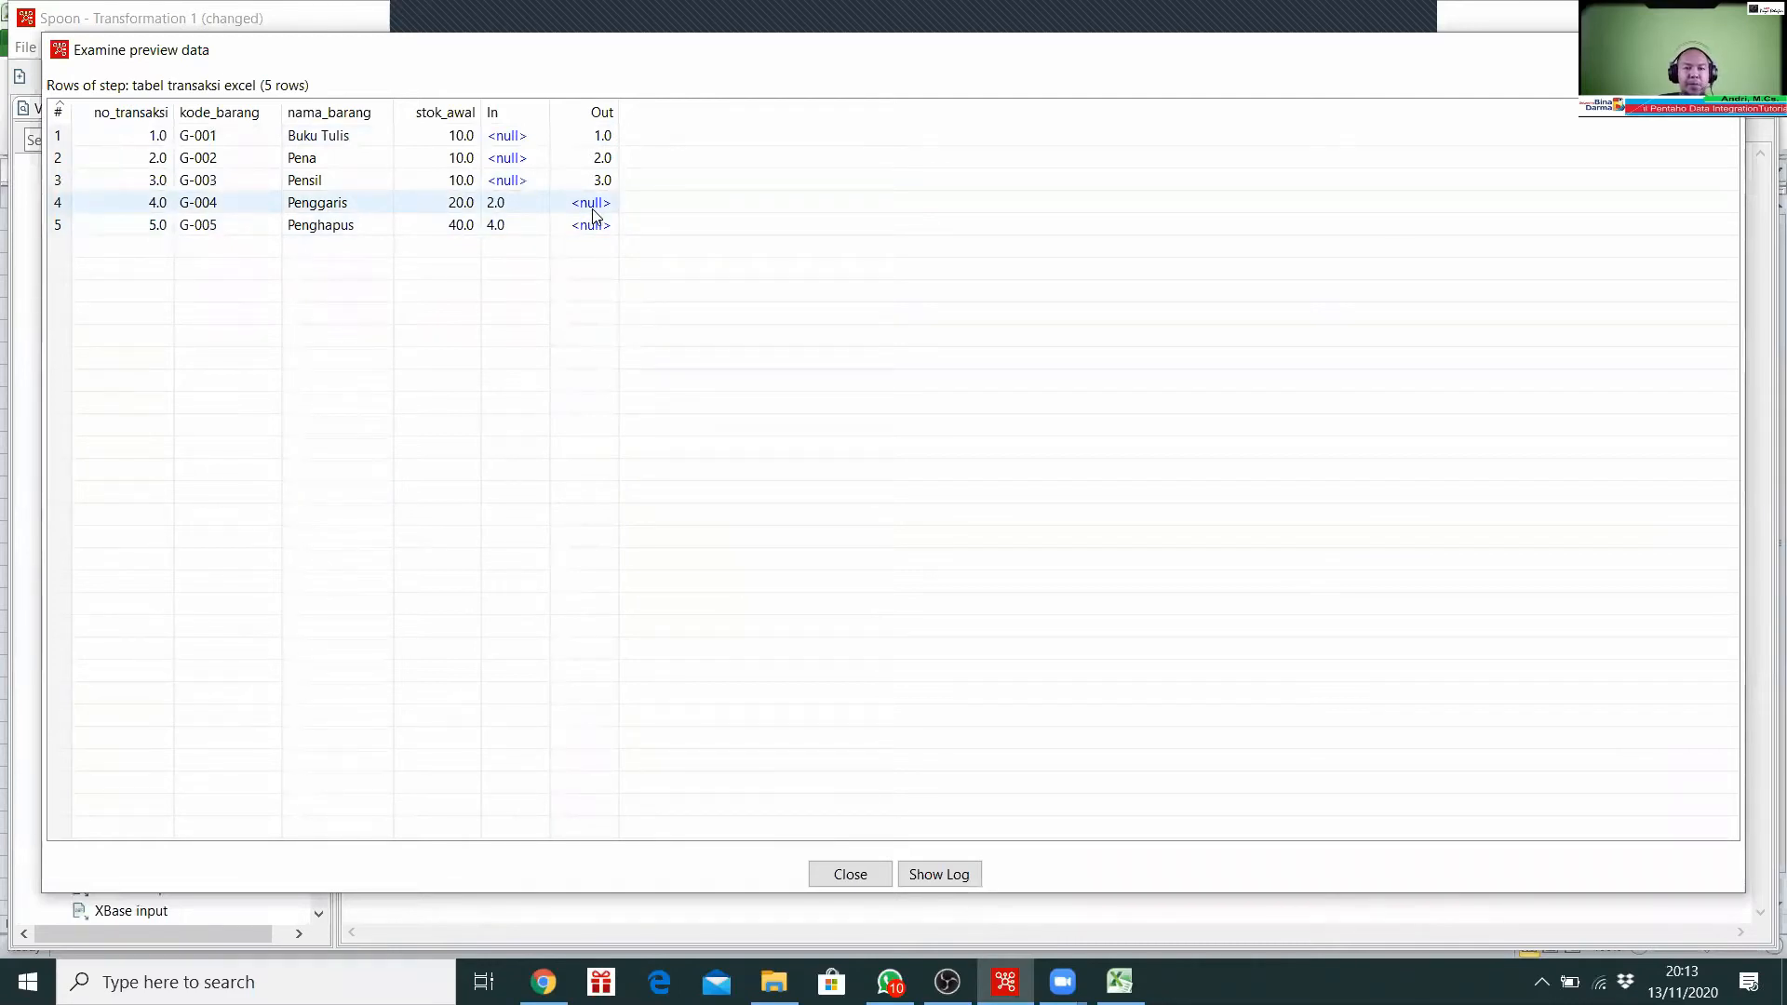
Step: Compare the previewed rows side by side with the source table in Excel, including its In and Out columns
{"action": "left_click", "coordinate": [1120, 982]}
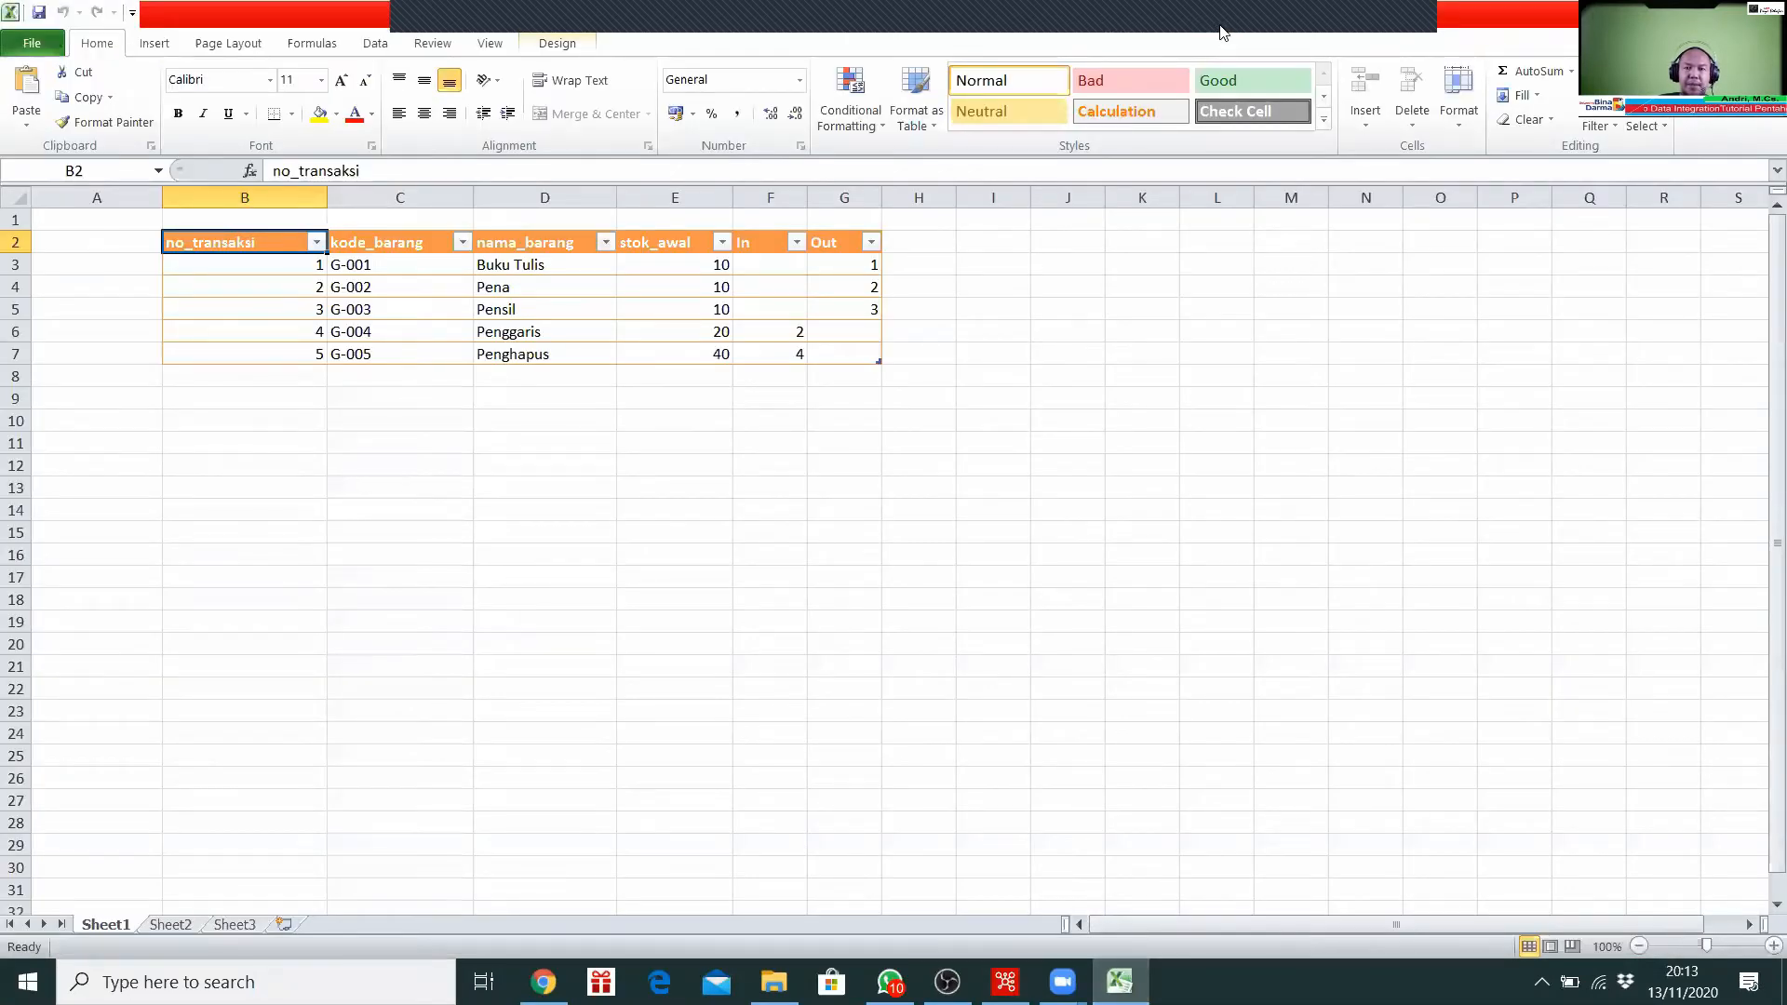
{"action": "left_click_drag", "start_coordinate": [1253, 182], "coordinate": [1132, 152]}
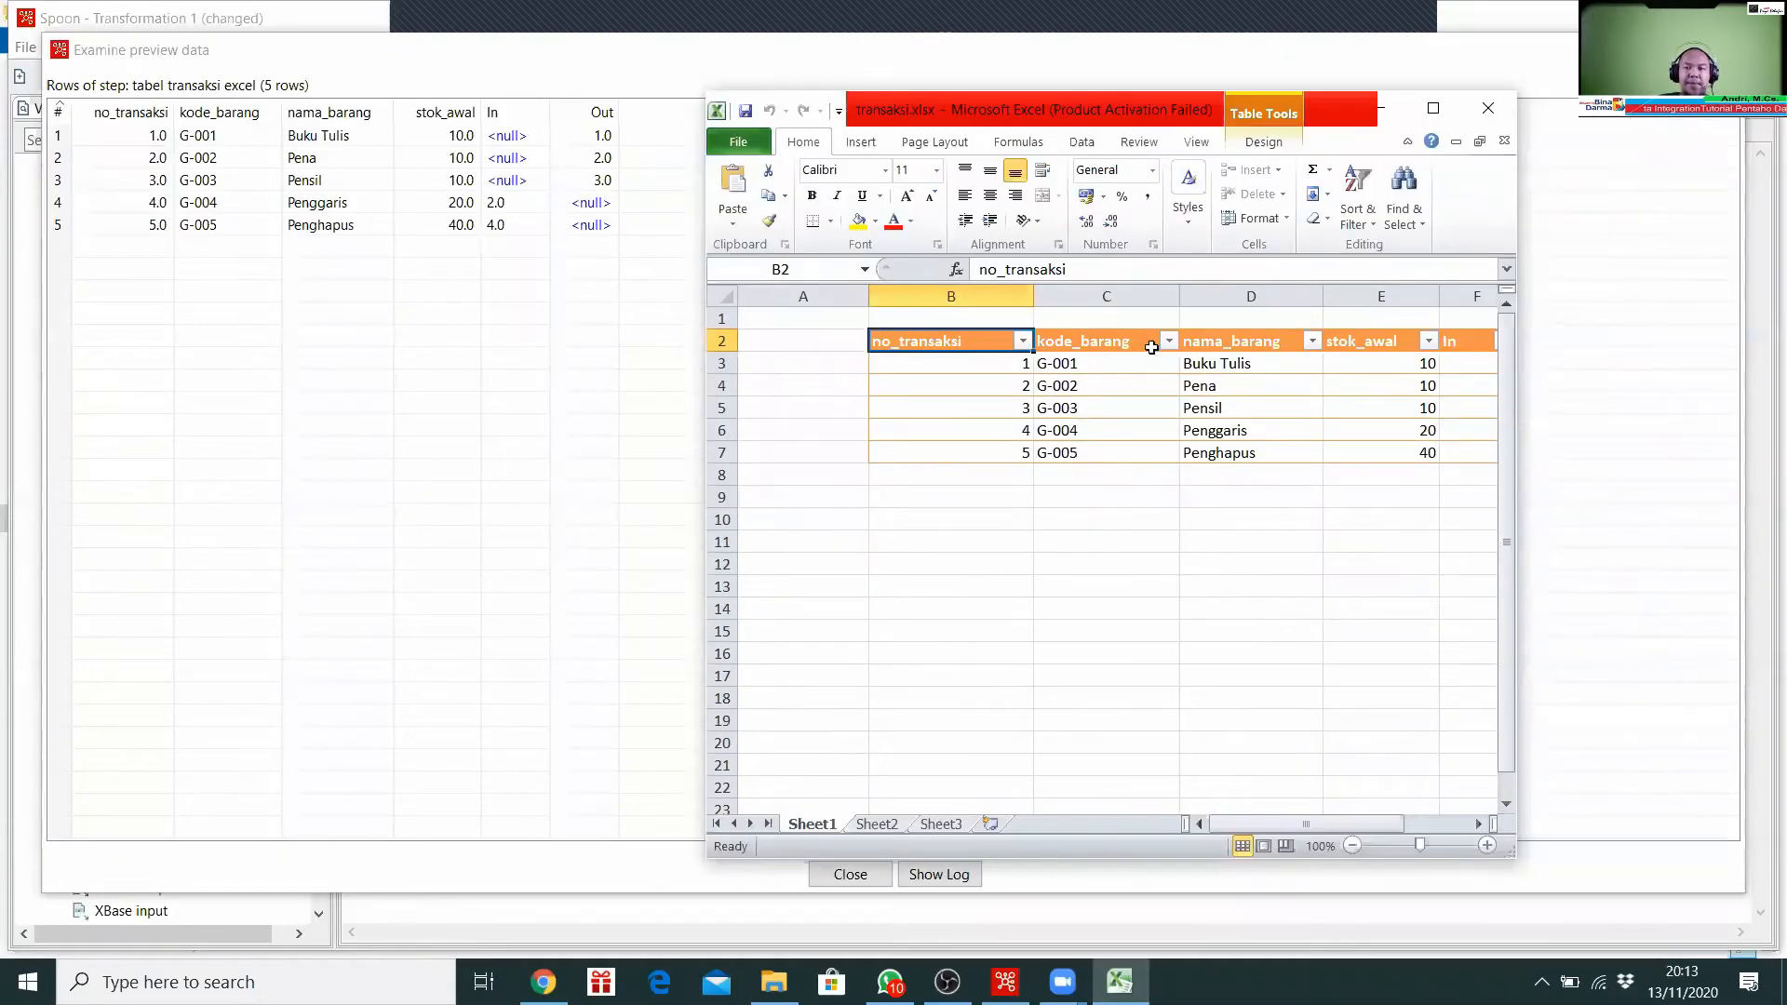
{"action": "mouse_move", "coordinate": [1336, 826]}
{"action": "left_mouse_down"}
{"action": "mouse_move", "coordinate": [1379, 828]}
{"action": "mouse_move", "coordinate": [1326, 817]}
{"action": "left_mouse_up"}
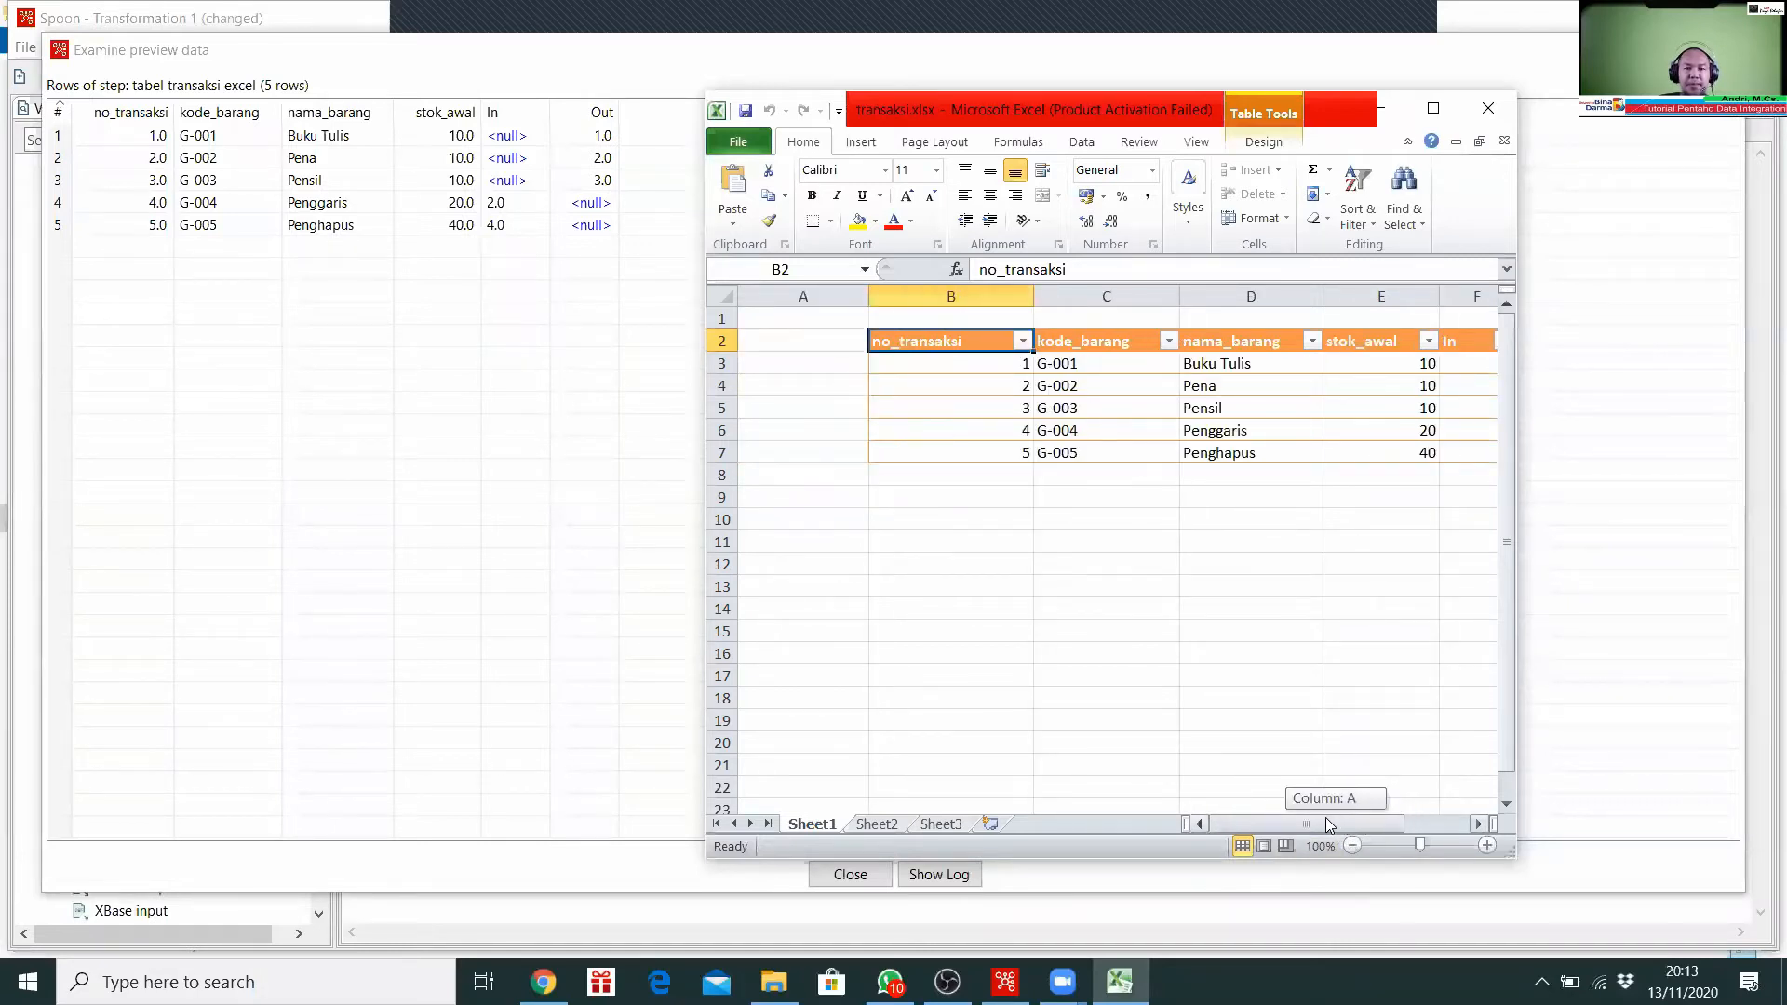
{"action": "left_click_drag", "start_coordinate": [1326, 819], "coordinate": [1261, 819]}
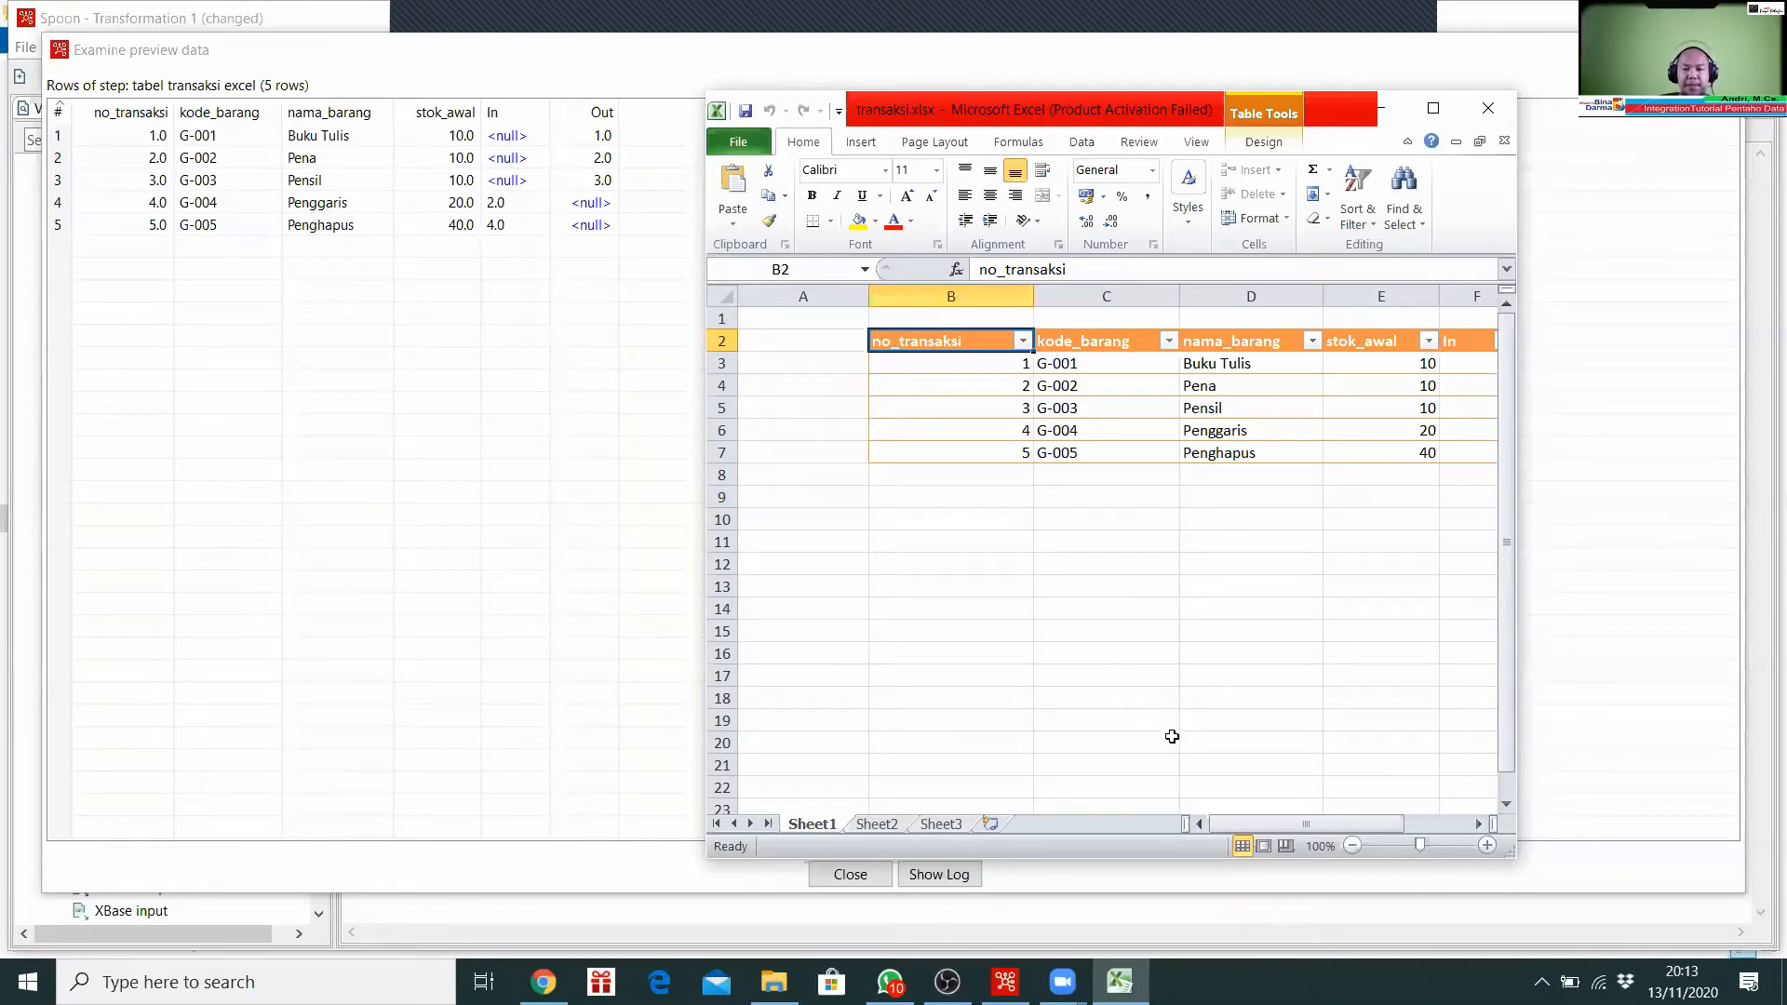
{"action": "mouse_move", "coordinate": [1258, 825]}
{"action": "left_mouse_down"}
{"action": "mouse_move", "coordinate": [1346, 826]}
{"action": "mouse_move", "coordinate": [1255, 831]}
{"action": "mouse_move", "coordinate": [1315, 823]}
{"action": "mouse_move", "coordinate": [1272, 824]}
{"action": "left_mouse_up"}
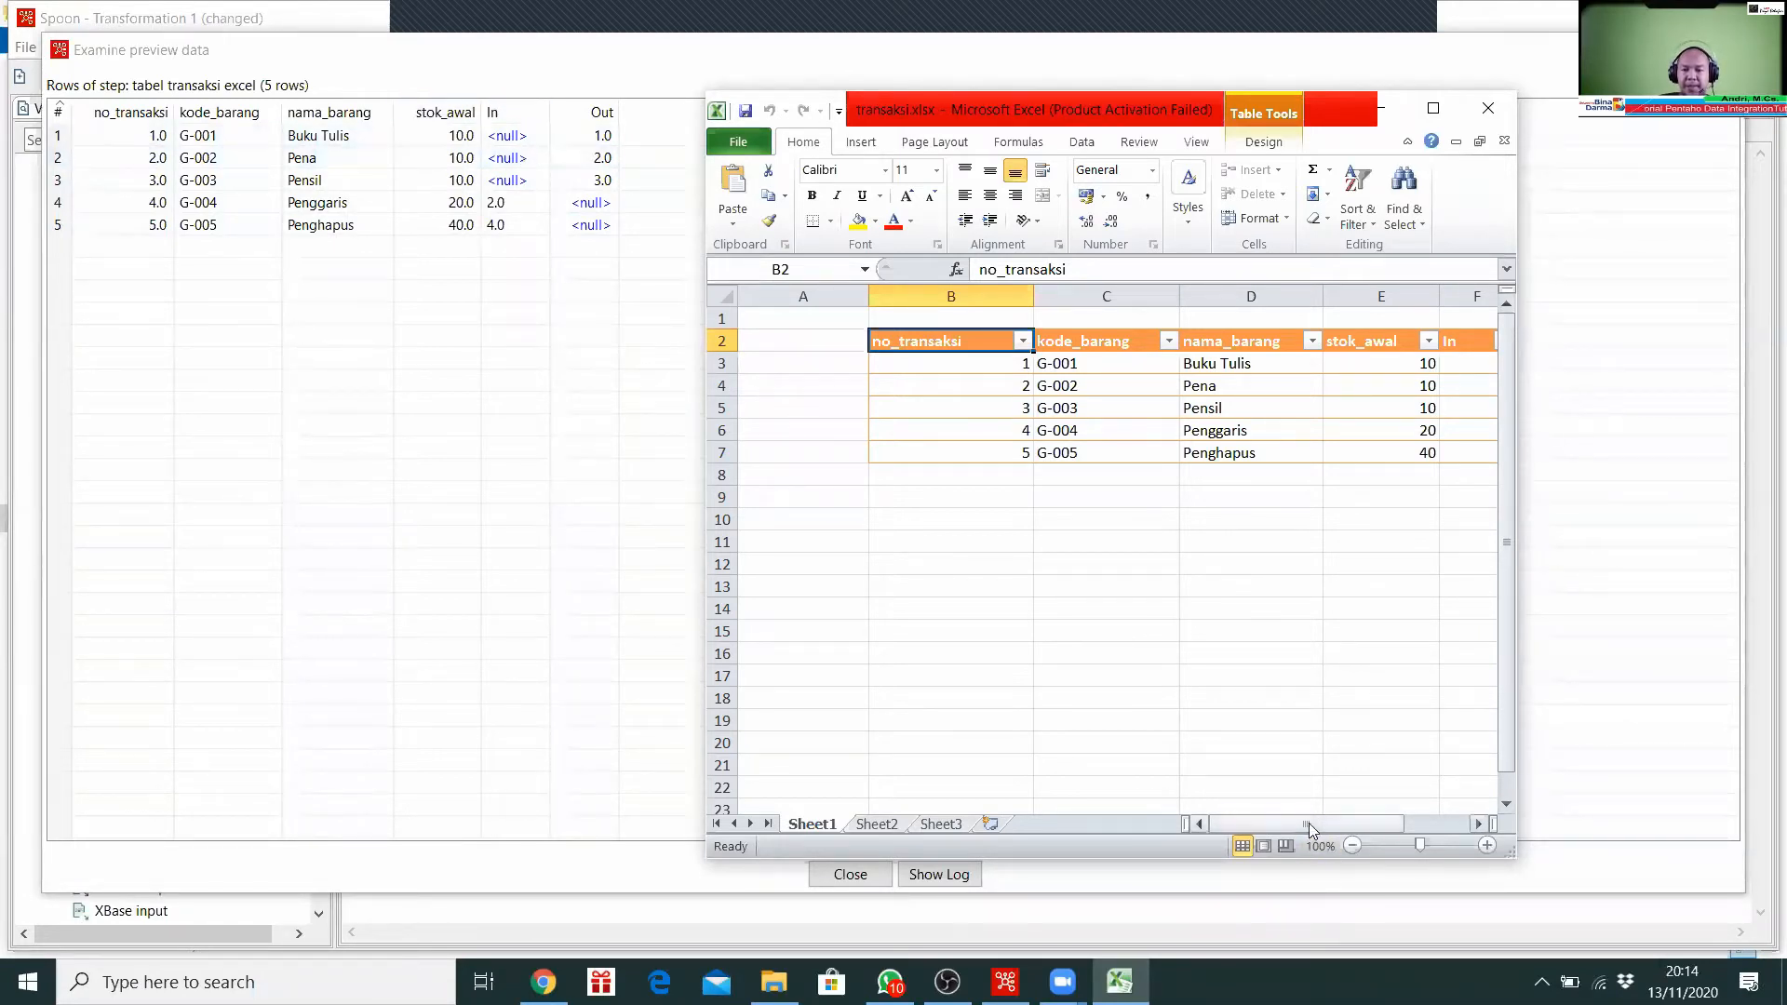
{"action": "left_click_drag", "start_coordinate": [1309, 822], "coordinate": [1390, 835]}
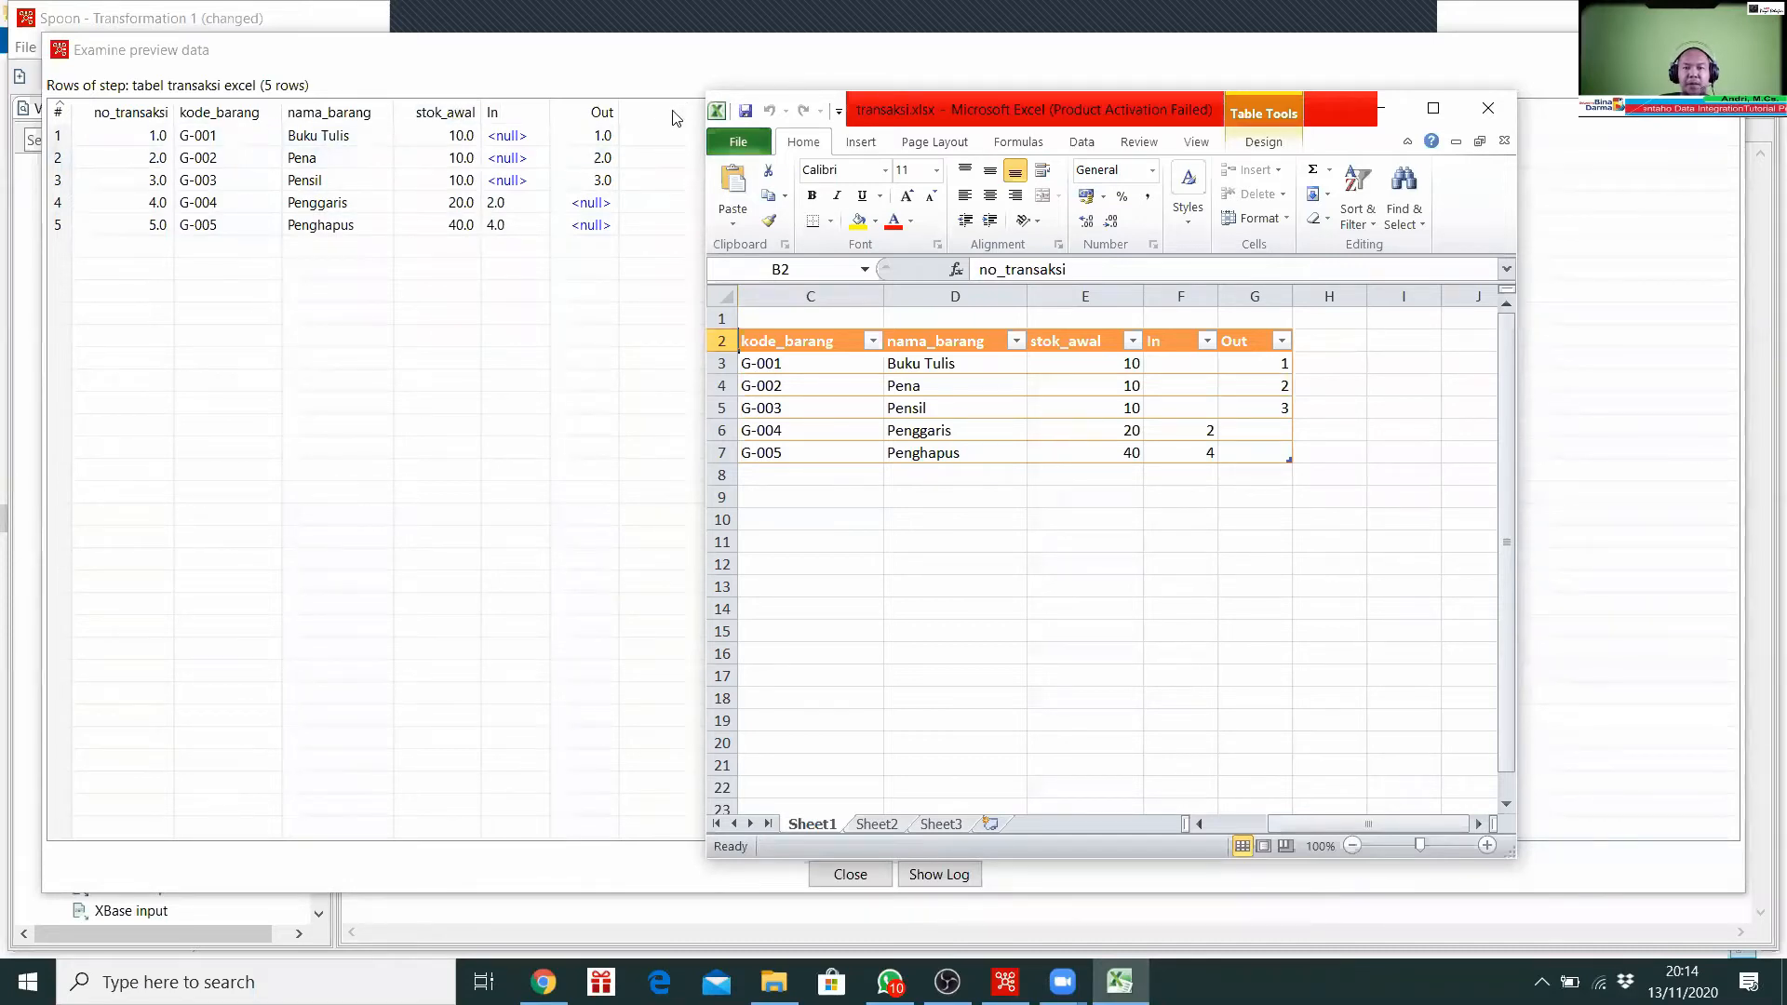
{"action": "left_click_drag", "start_coordinate": [1035, 106], "coordinate": [1199, 110]}
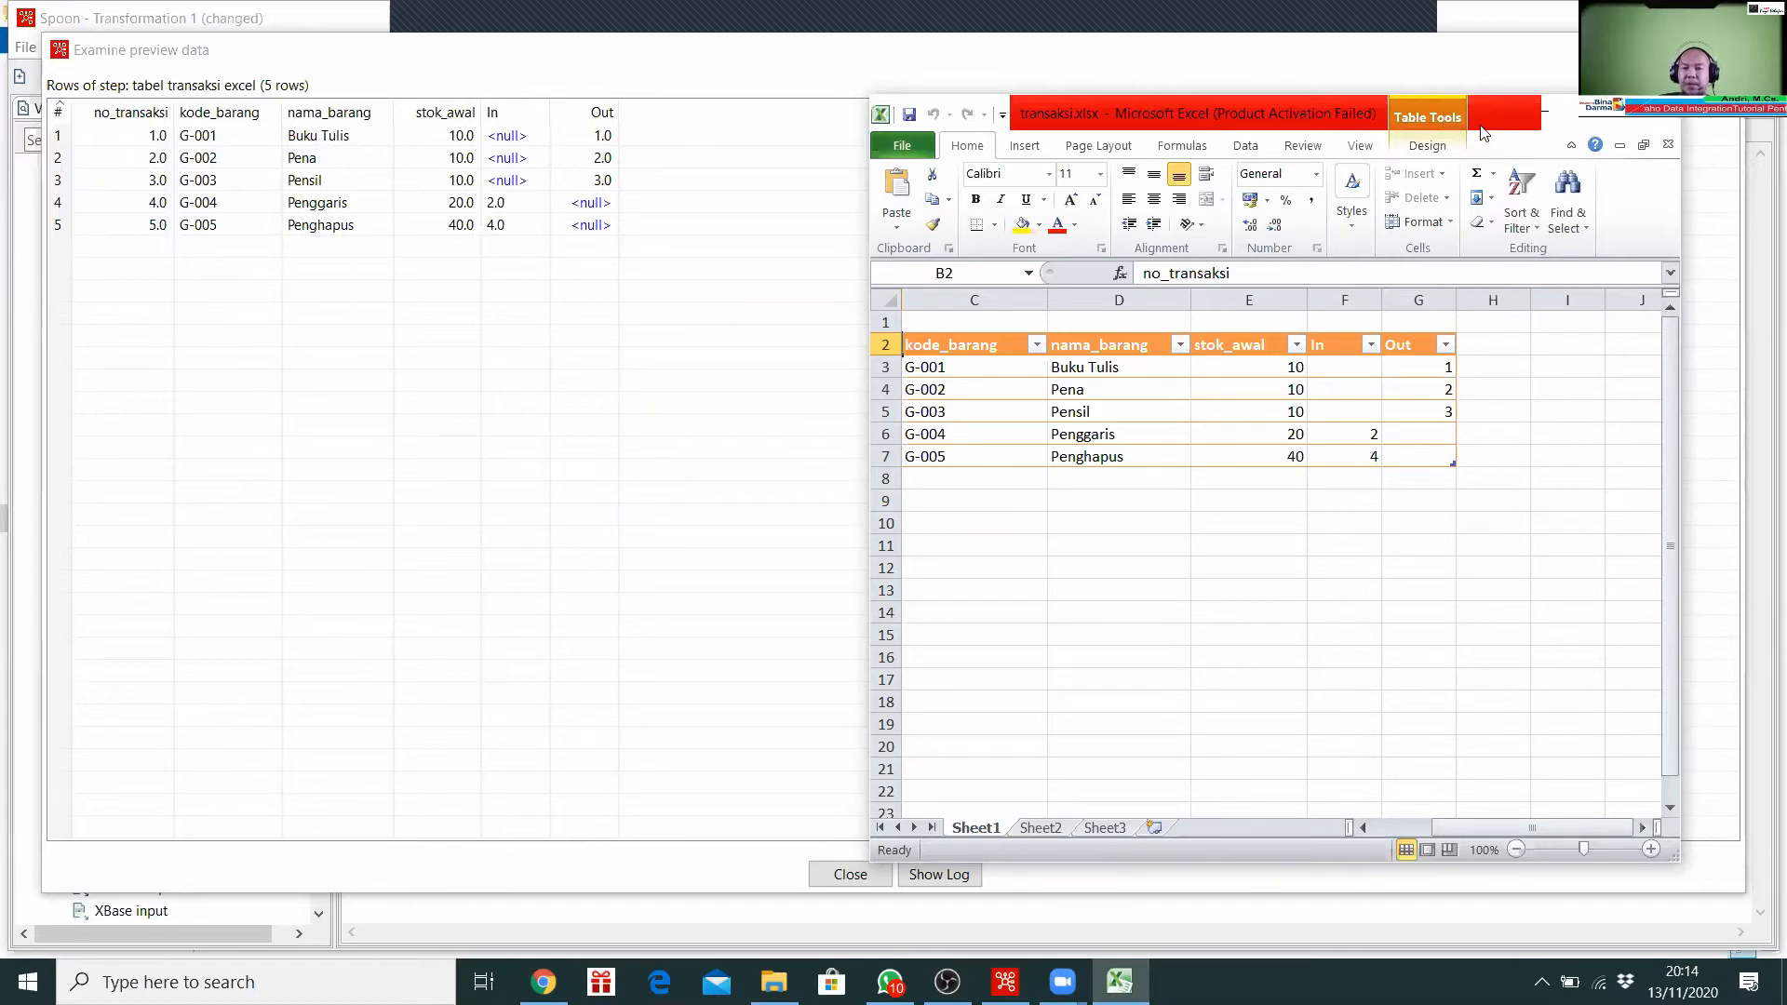
{"action": "left_click", "coordinate": [1545, 115]}
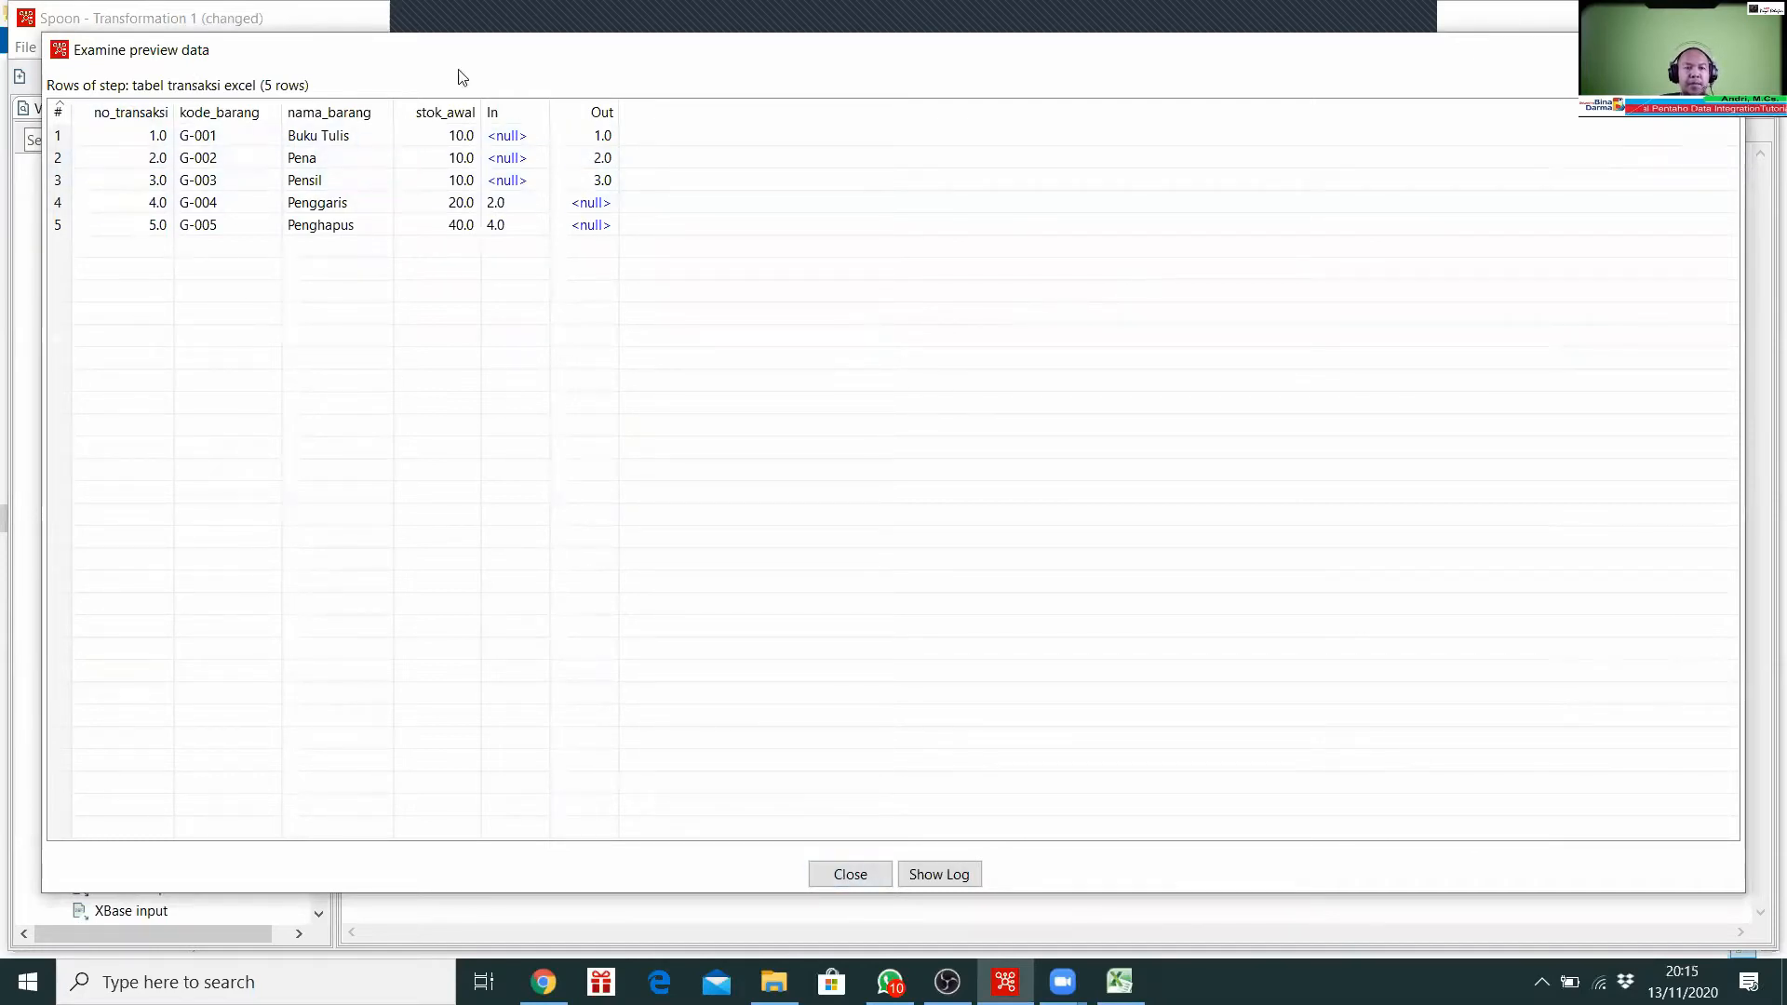
Step: Close the row preview and confirm the settings of the Microsoft Excel input step
{"action": "left_click", "coordinate": [849, 875]}
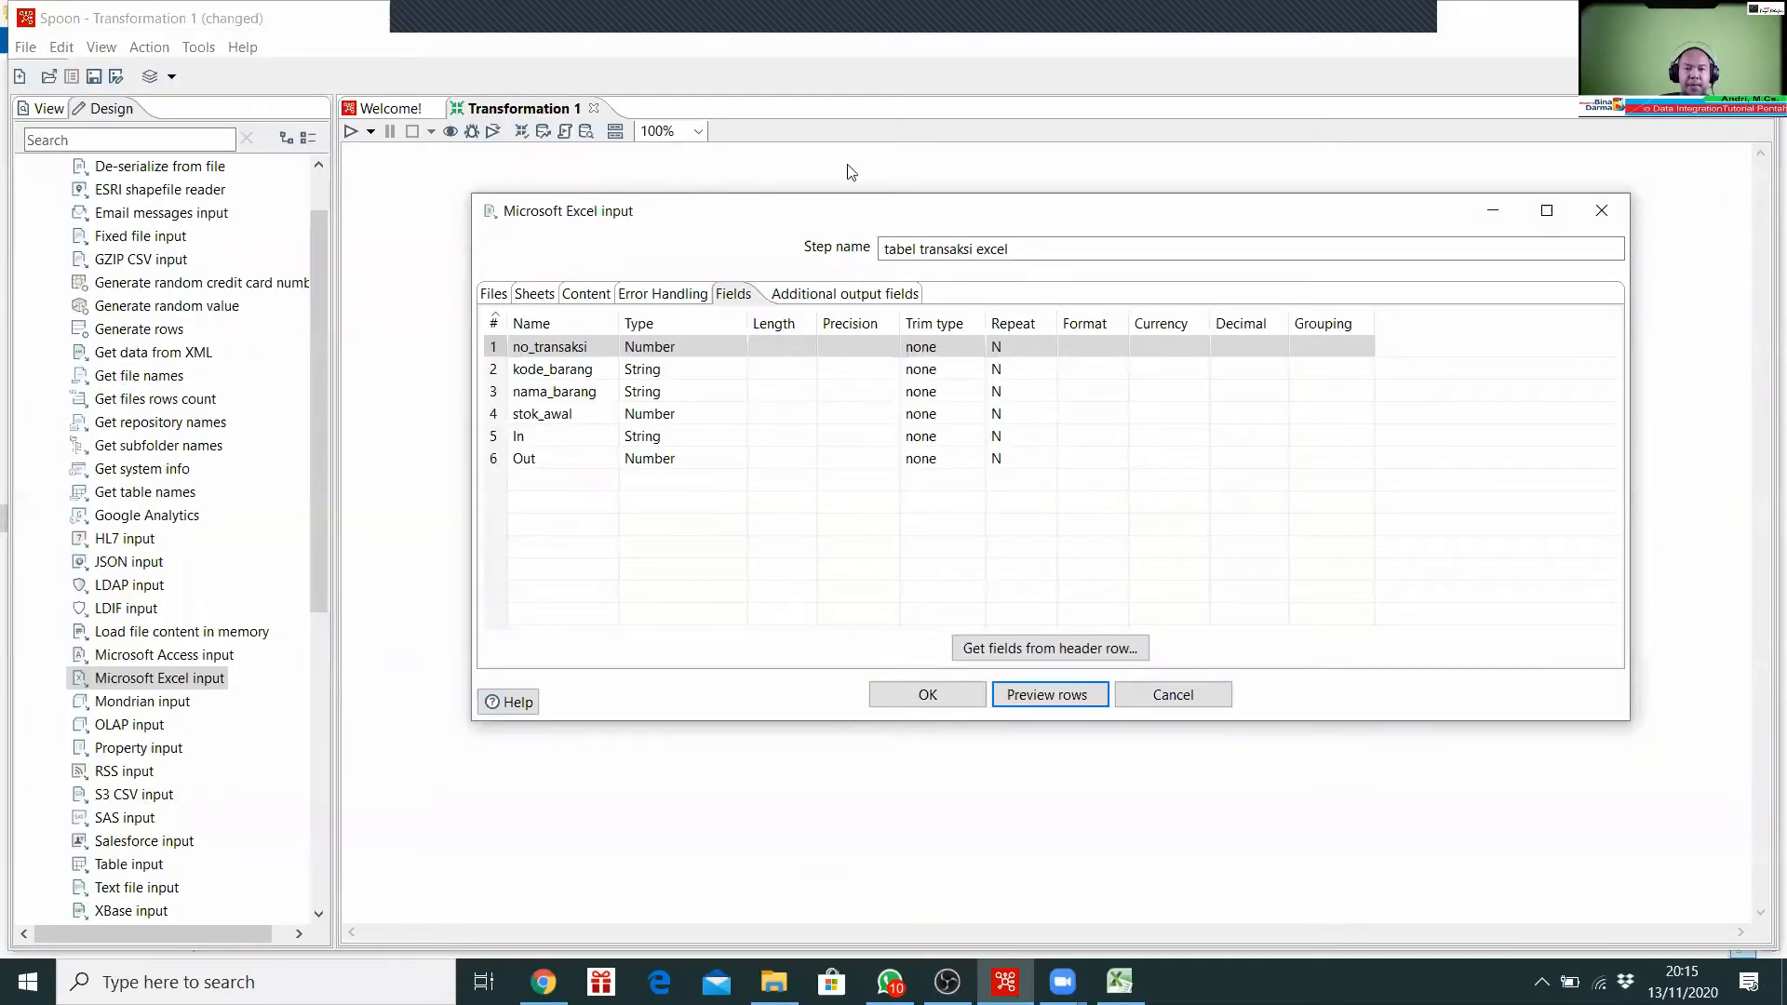
{"action": "left_click", "coordinate": [946, 706]}
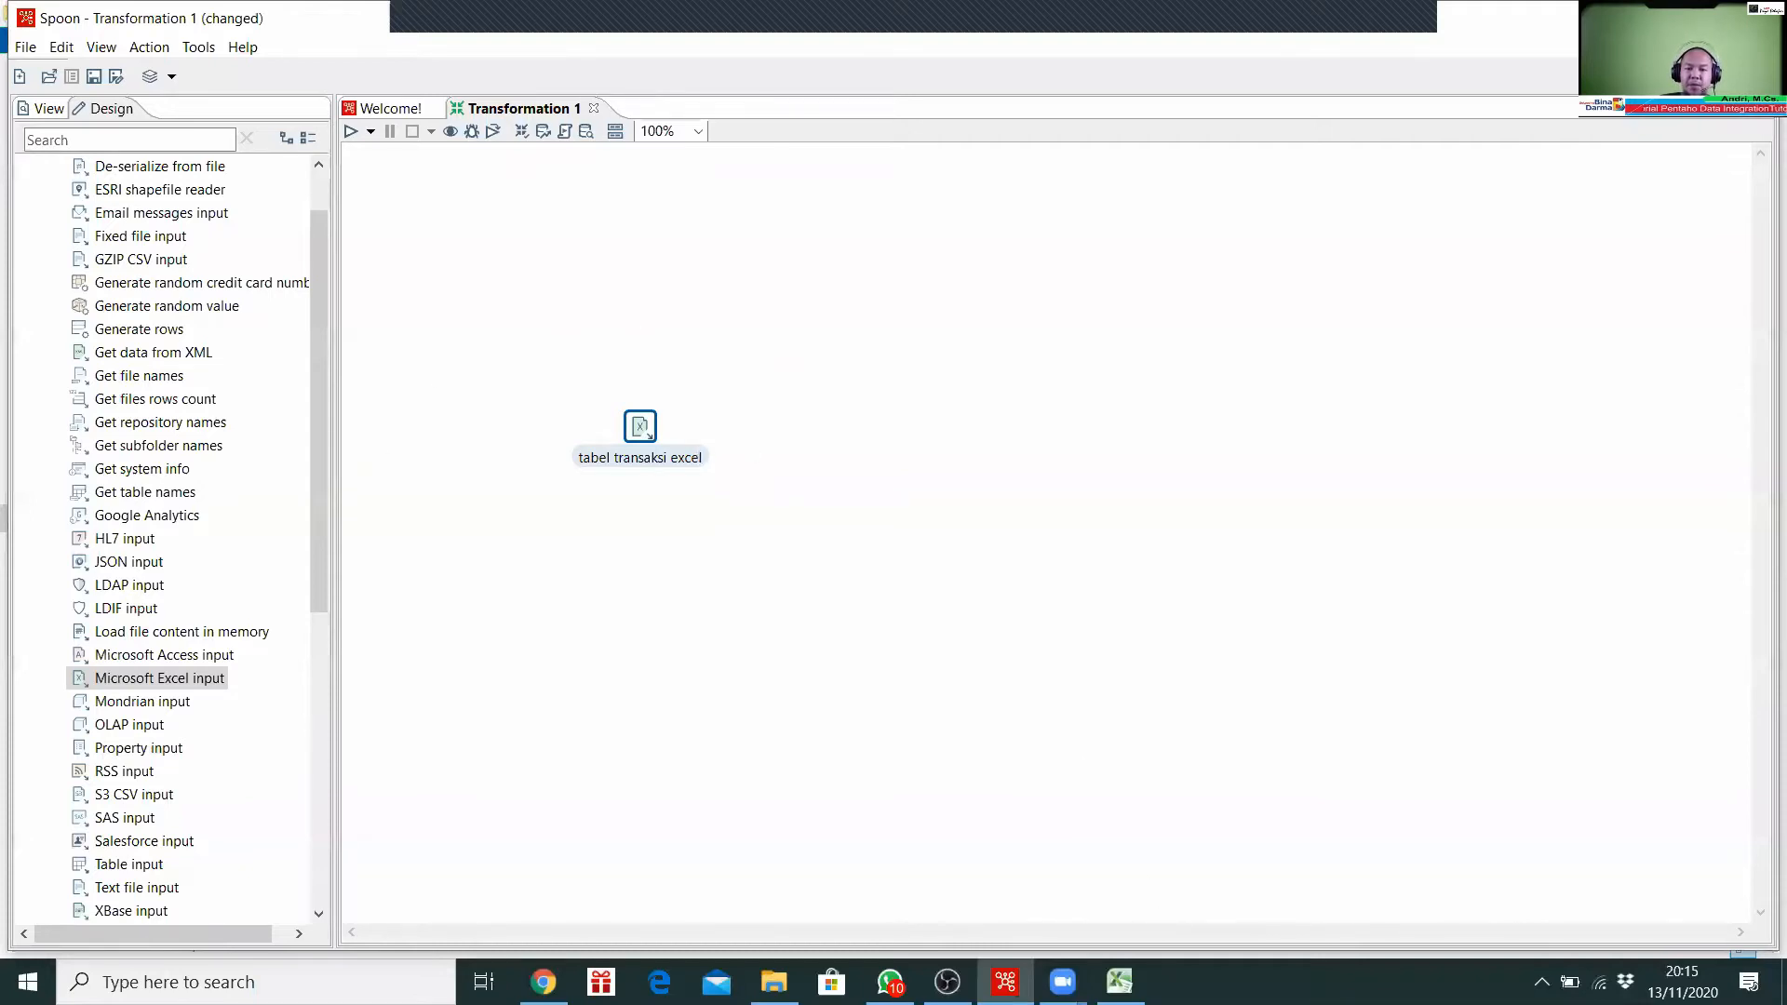
Step: Switch to Excel, maximize the transaksi.xlsx window and review the transaction table on Sheet1
{"action": "mouse_move", "coordinate": [1119, 982]}
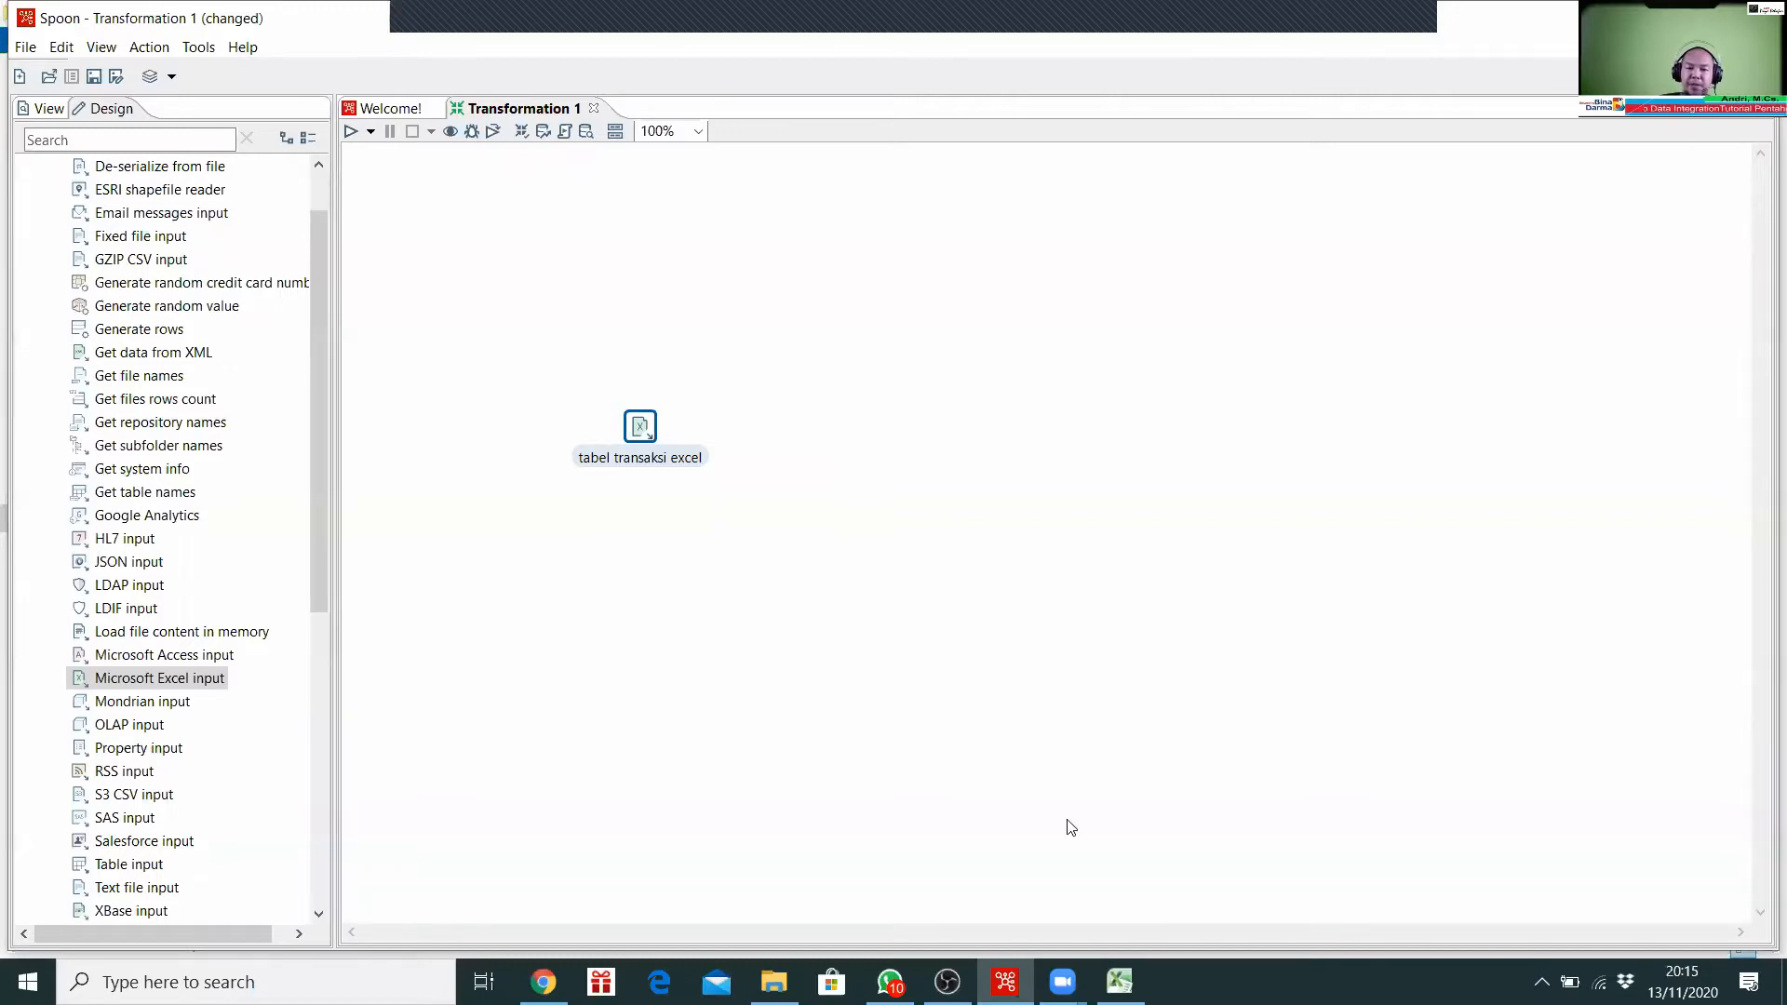
{"action": "left_click", "coordinate": [1120, 982]}
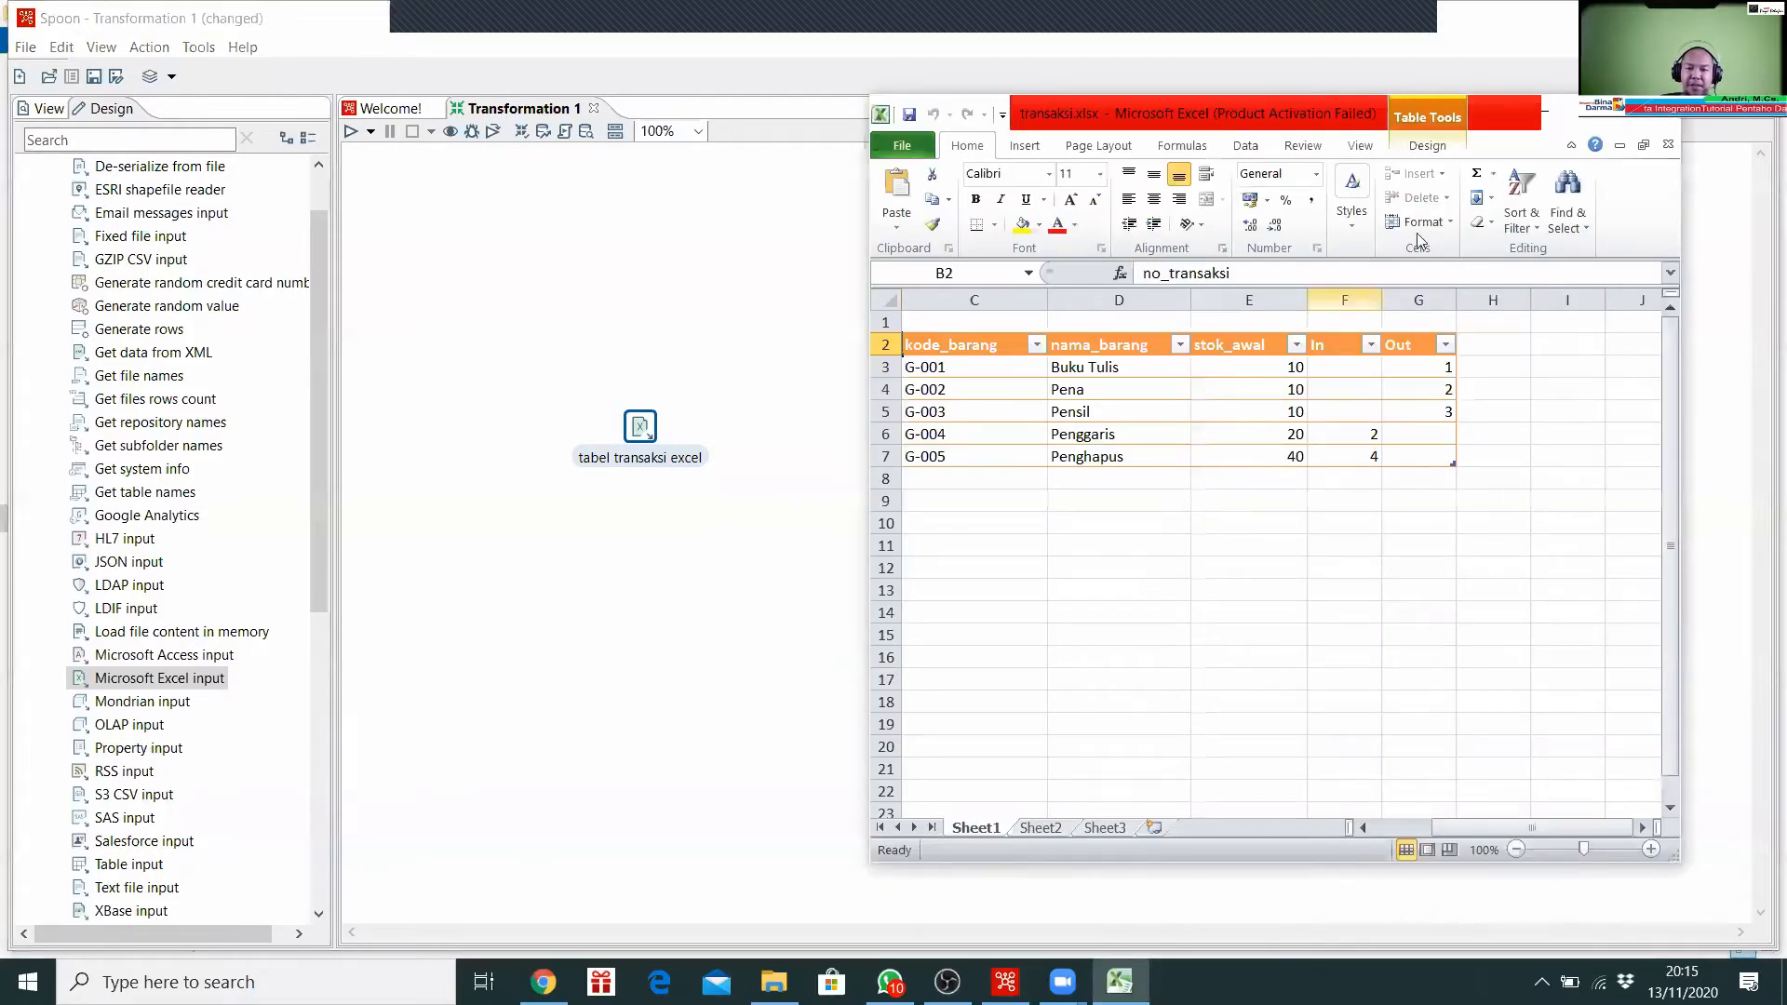
{"action": "left_click", "coordinate": [1610, 118]}
{"action": "left_click", "coordinate": [1131, 665]}
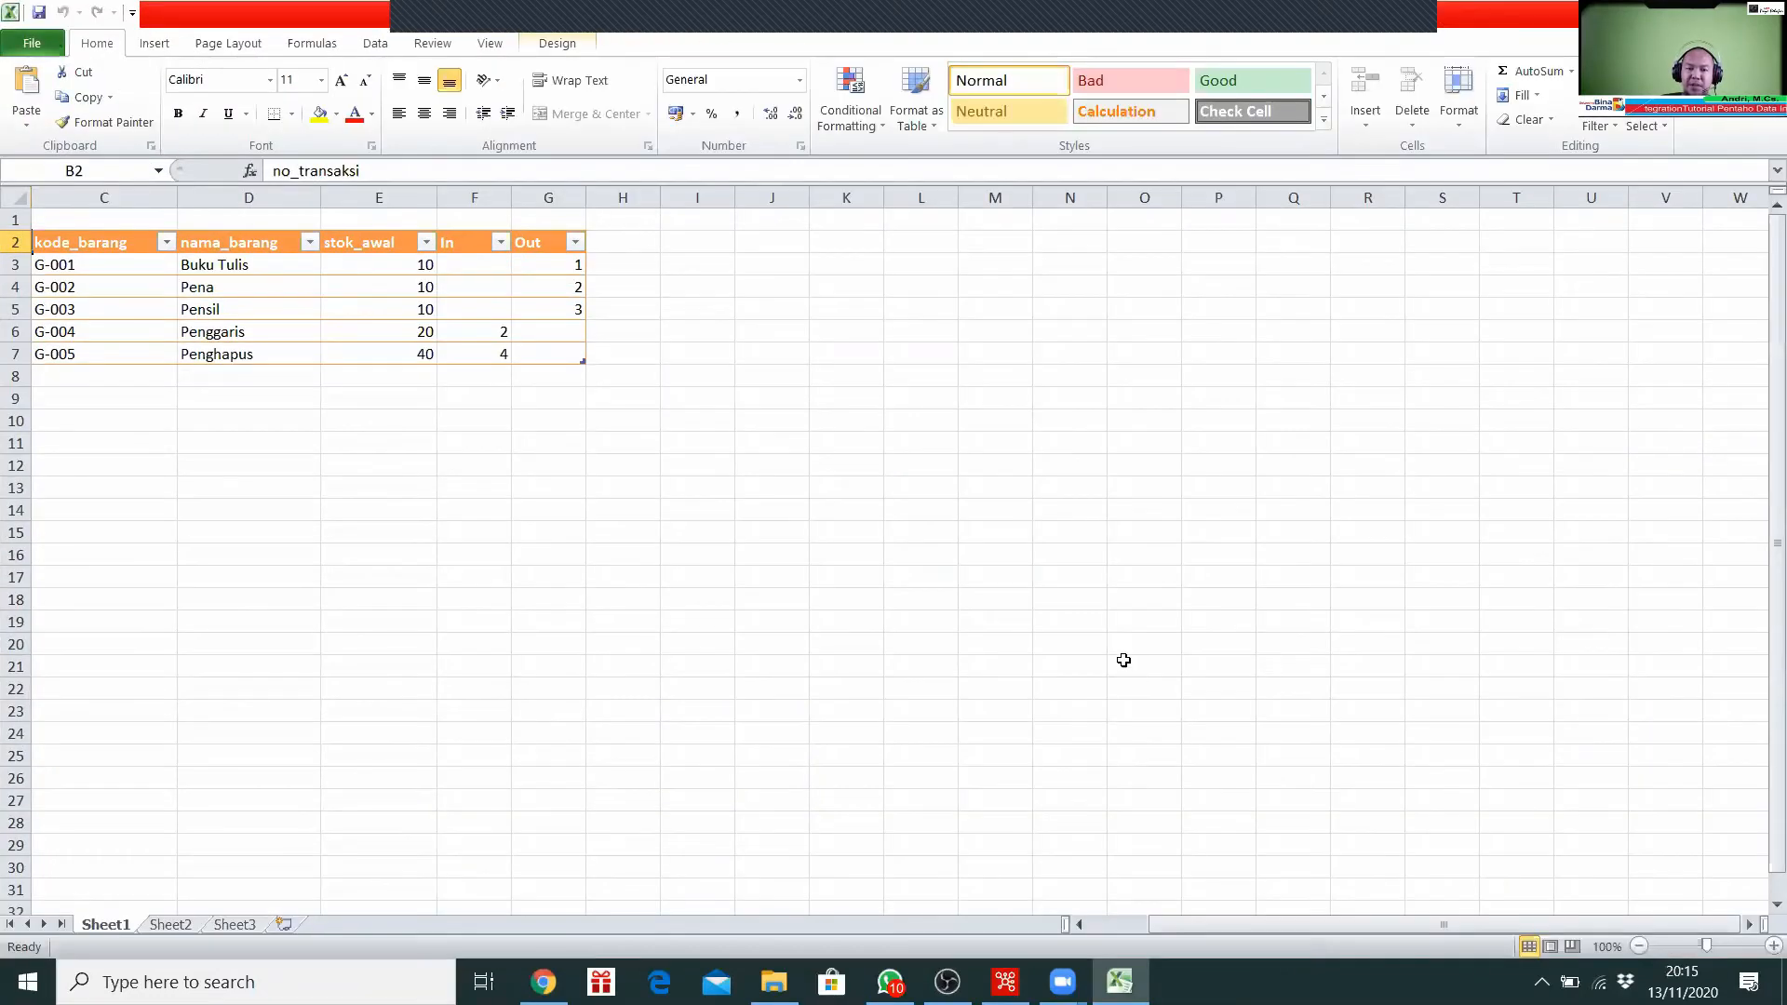
{"action": "left_click", "coordinate": [1615, 420]}
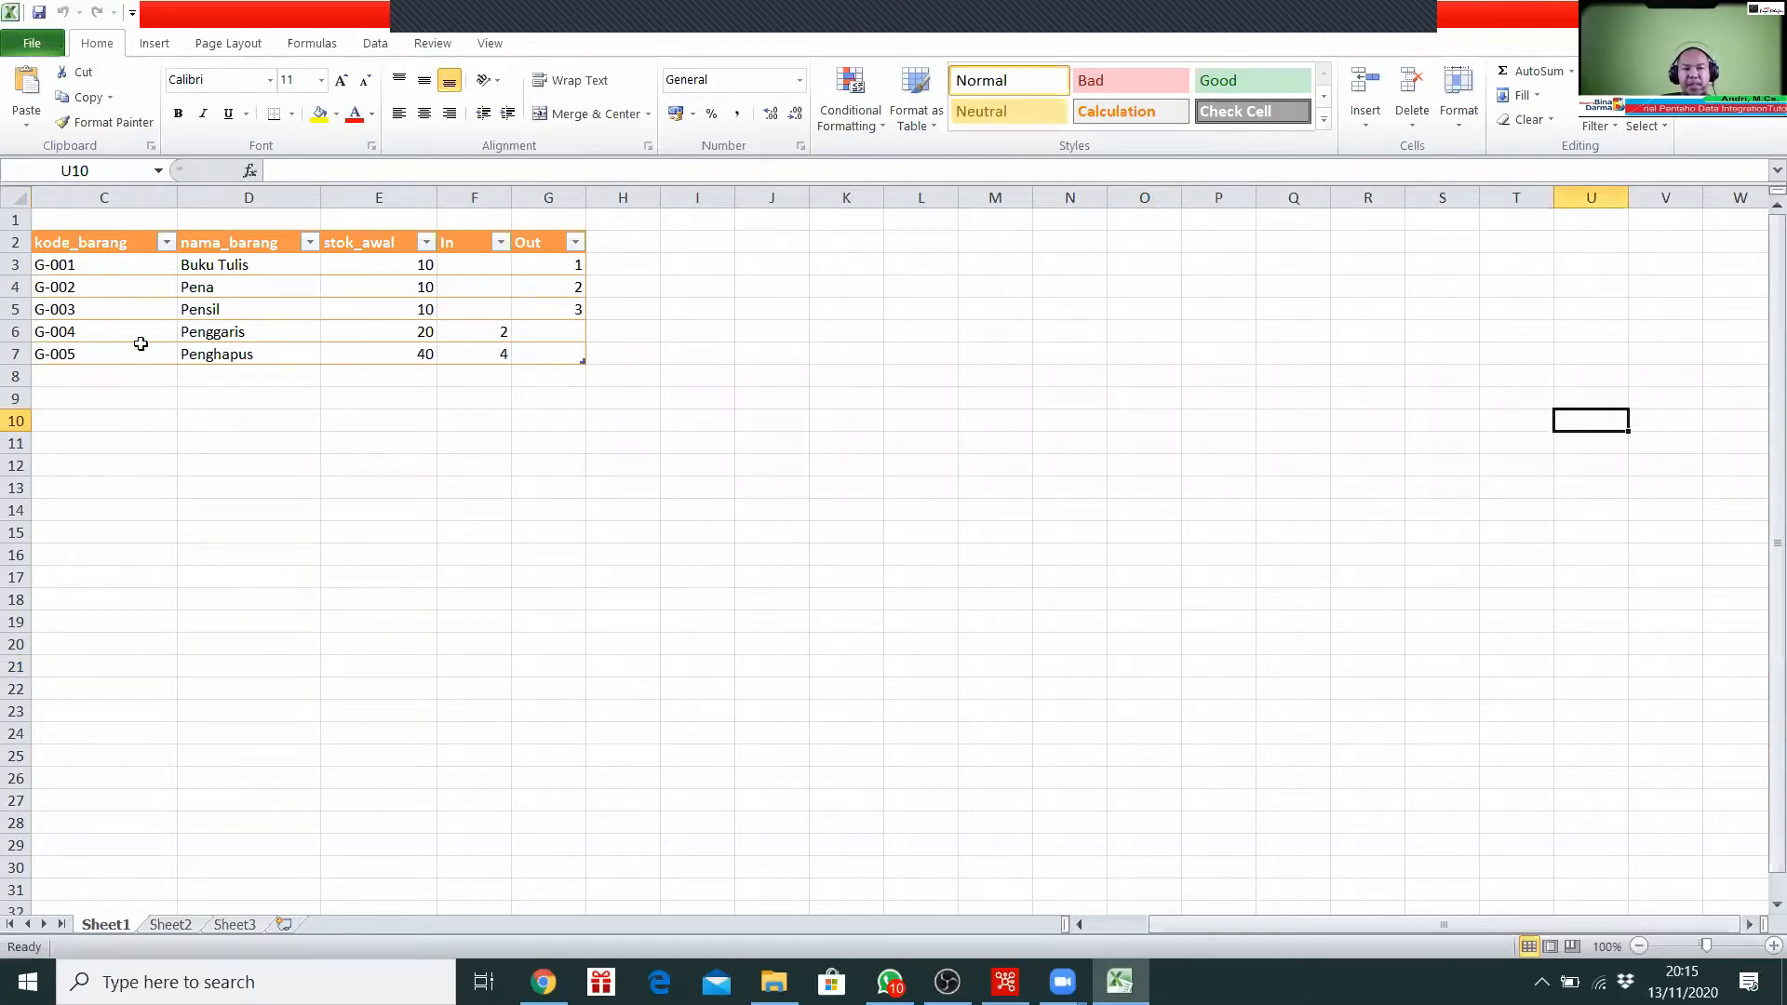
{"action": "left_click", "coordinate": [1299, 458]}
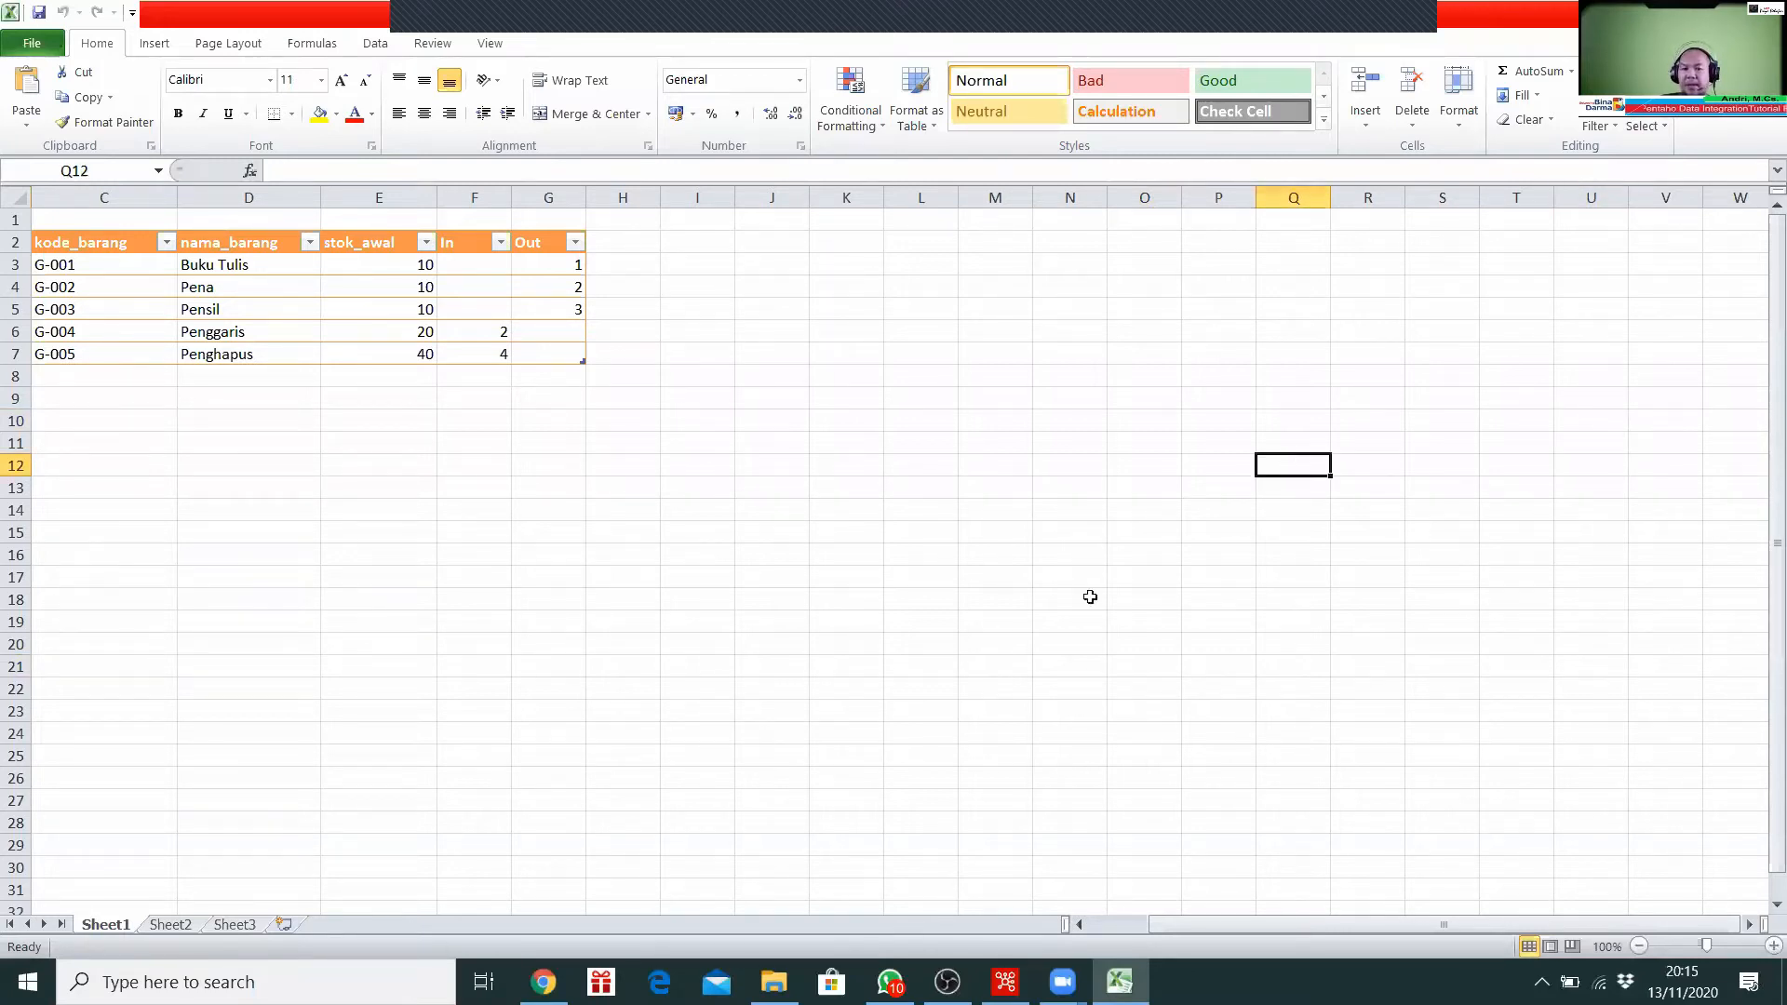
{"action": "left_click", "coordinate": [615, 804]}
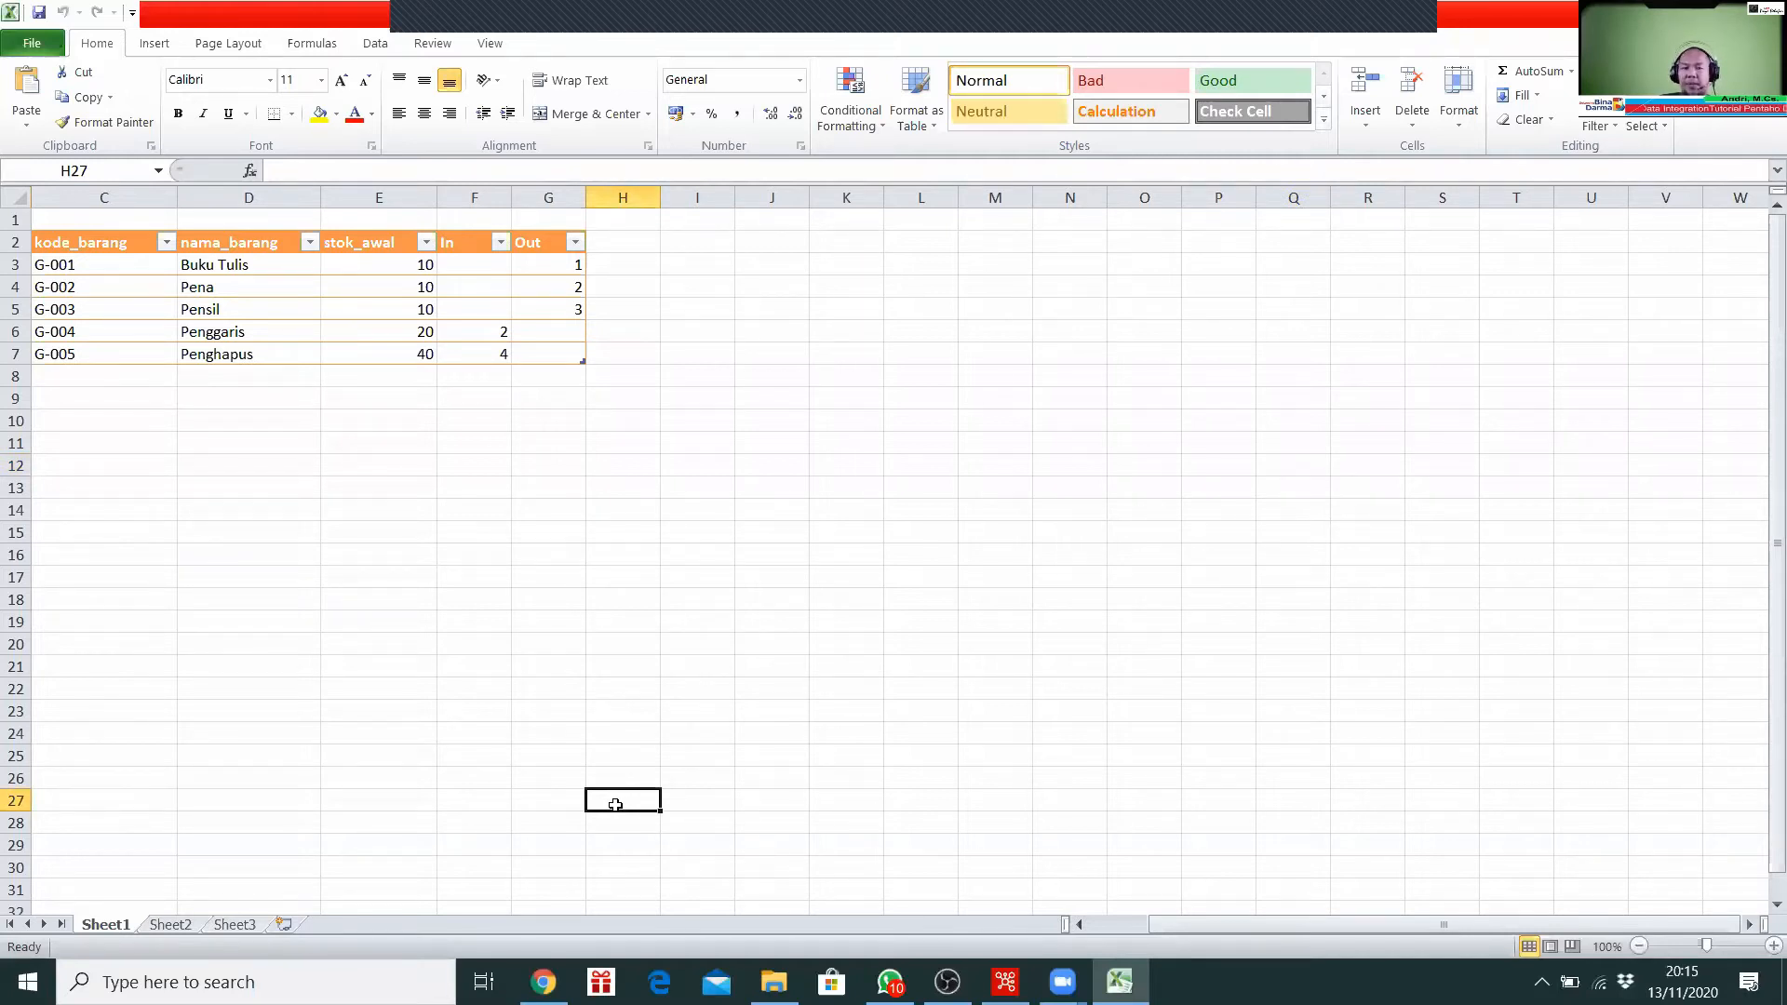
{"action": "left_click", "coordinate": [782, 294]}
{"action": "left_click", "coordinate": [1162, 337]}
{"action": "left_click", "coordinate": [1257, 567]}
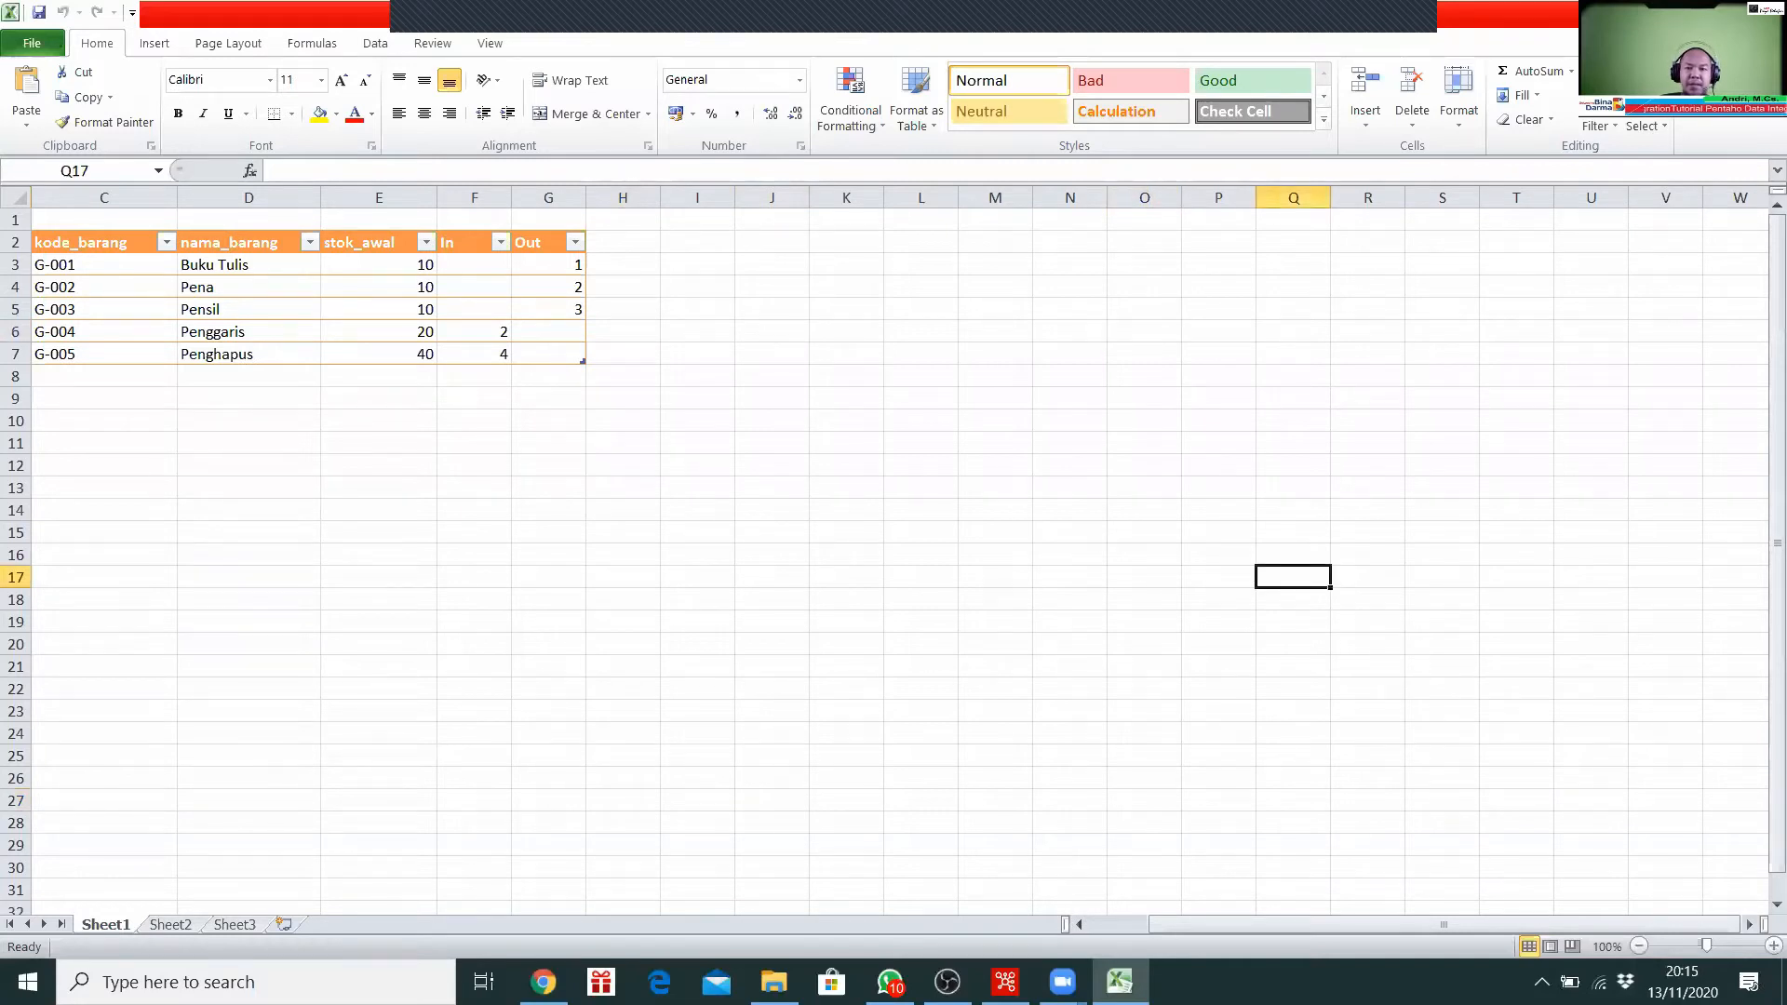
{"action": "left_click", "coordinate": [1654, 12]}
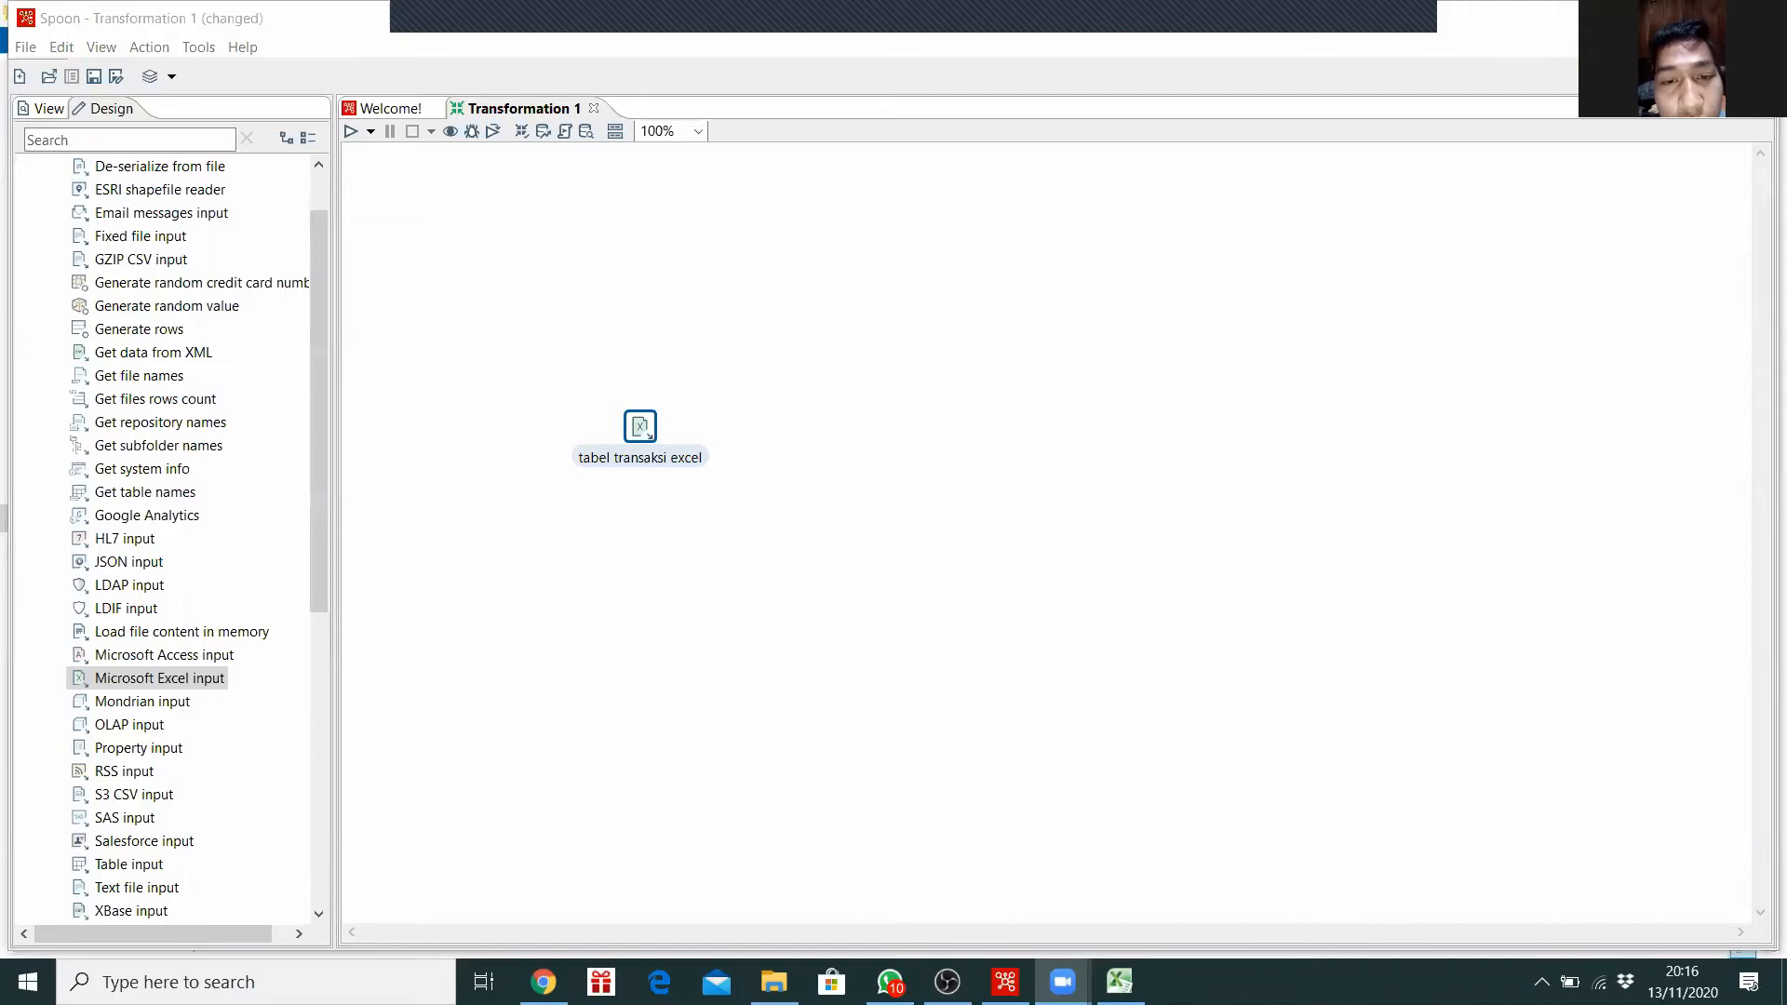
{"action": "left_click", "coordinate": [1040, 441]}
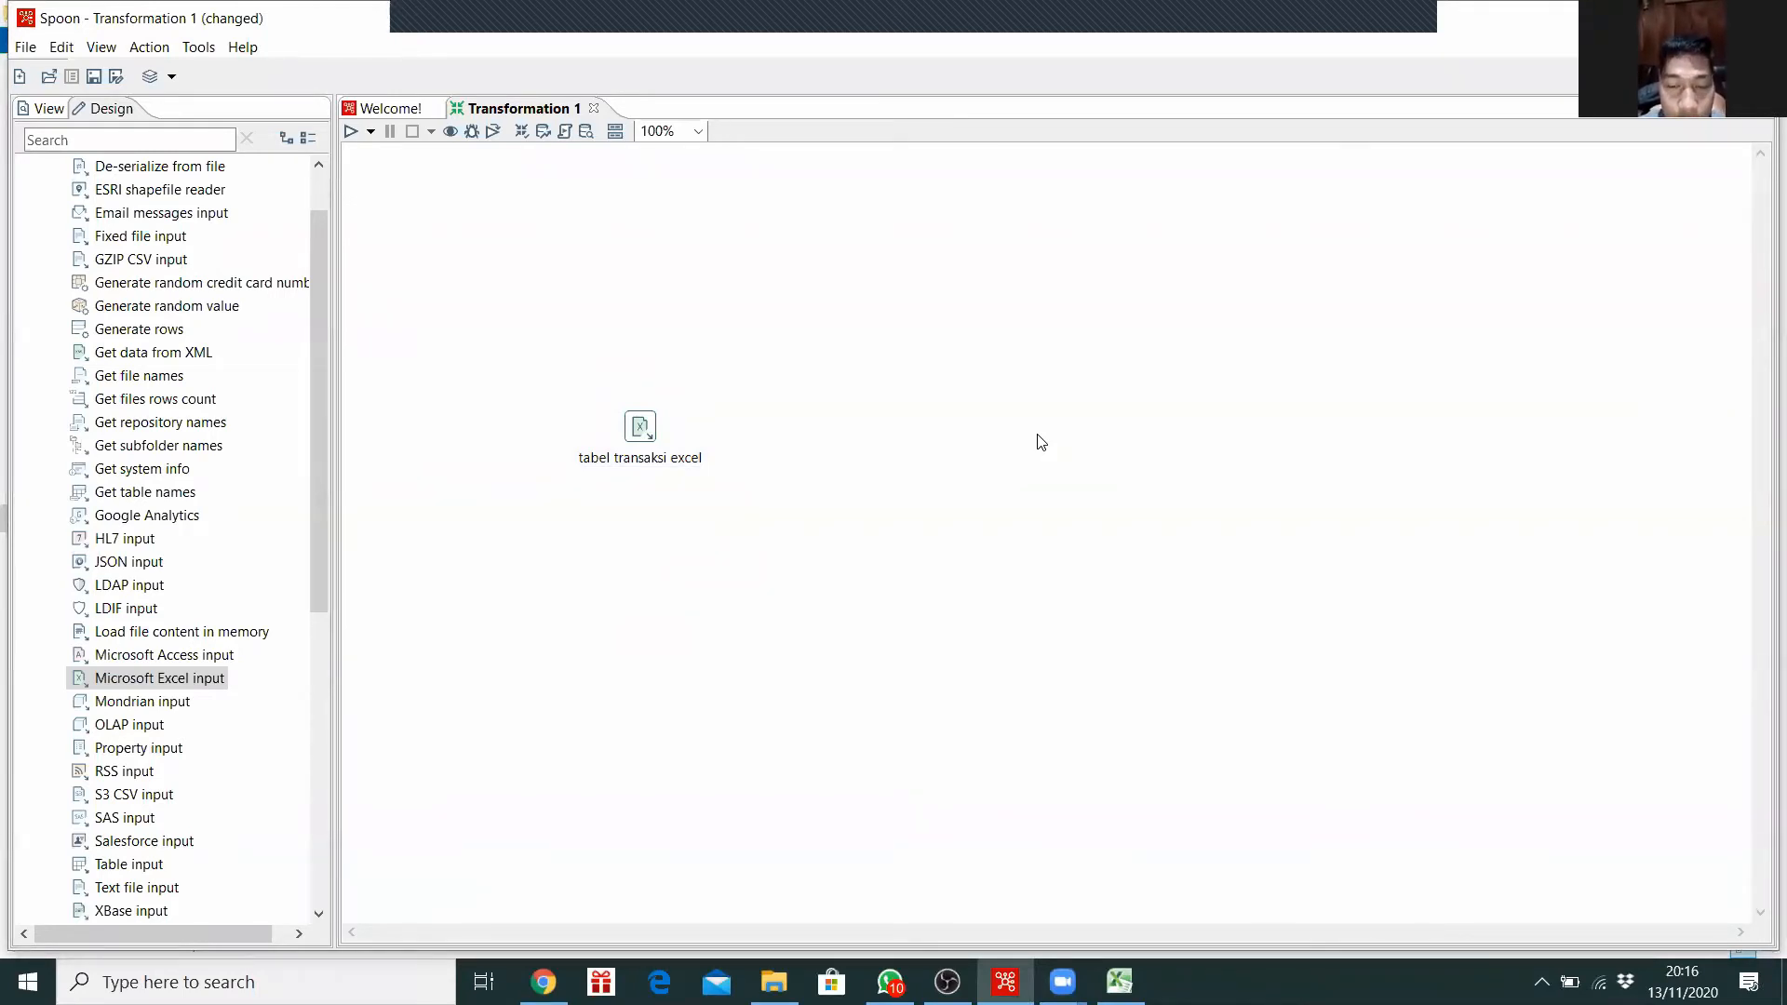
{"action": "left_click", "coordinate": [1121, 981]}
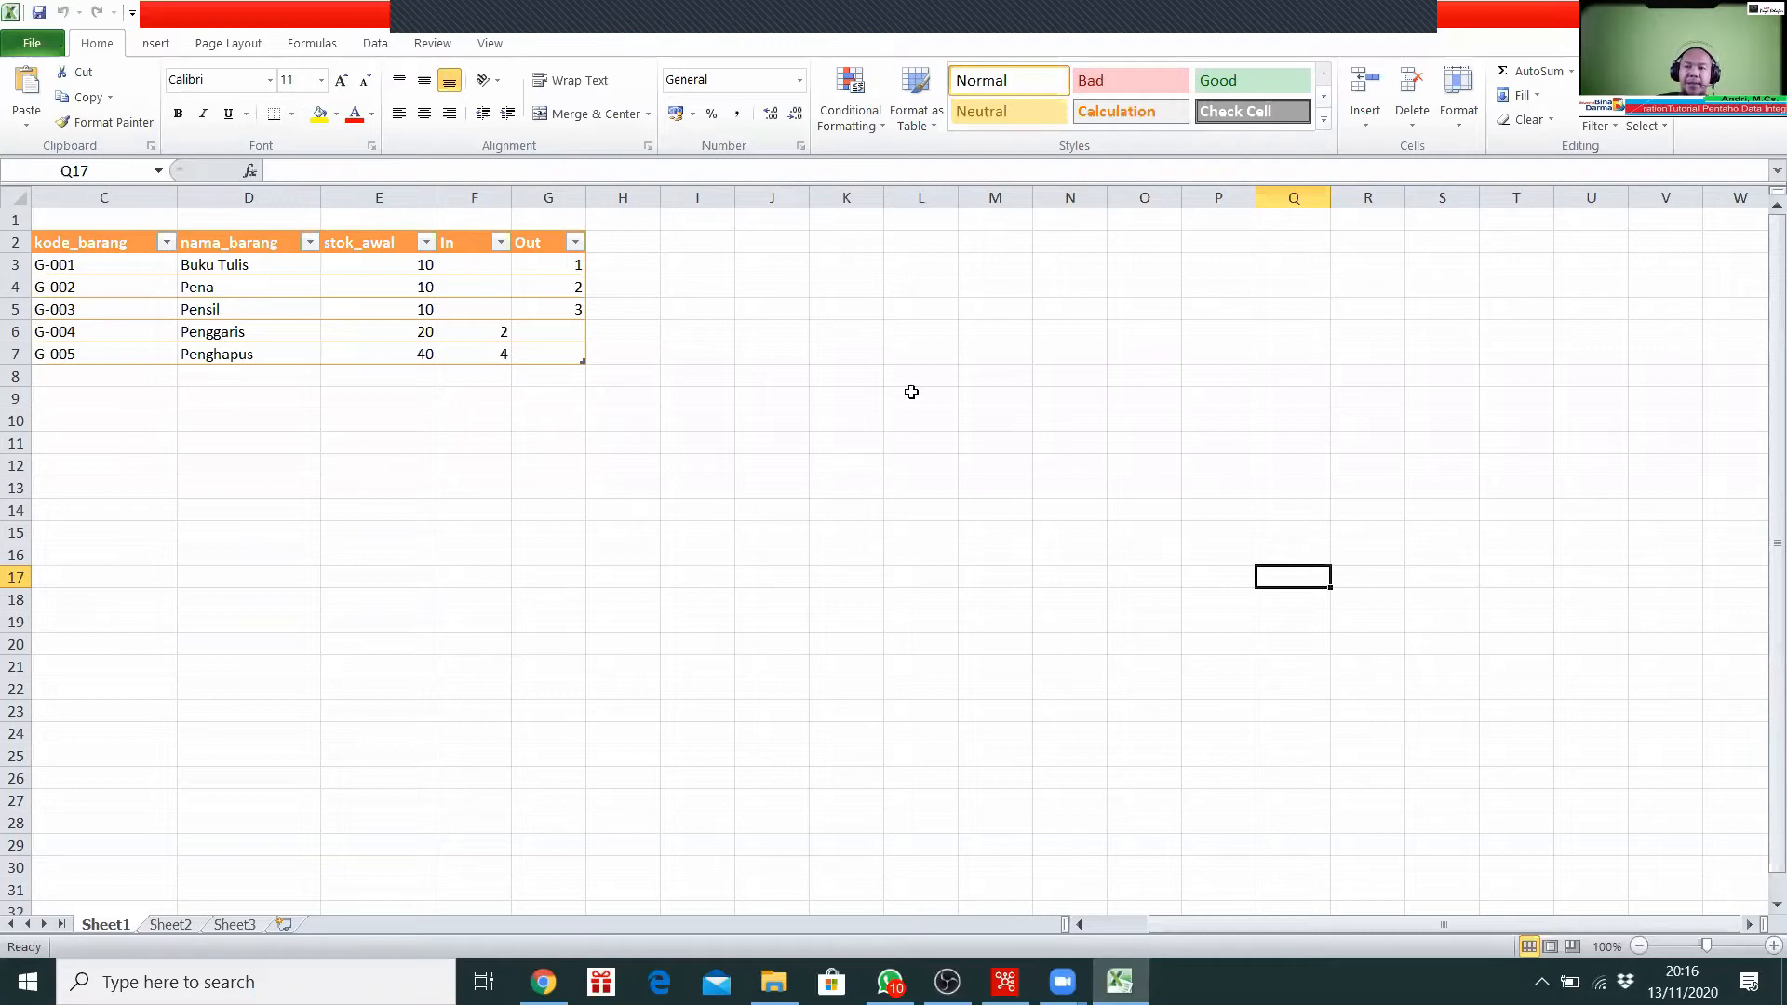
{"action": "left_click", "coordinate": [1653, 13]}
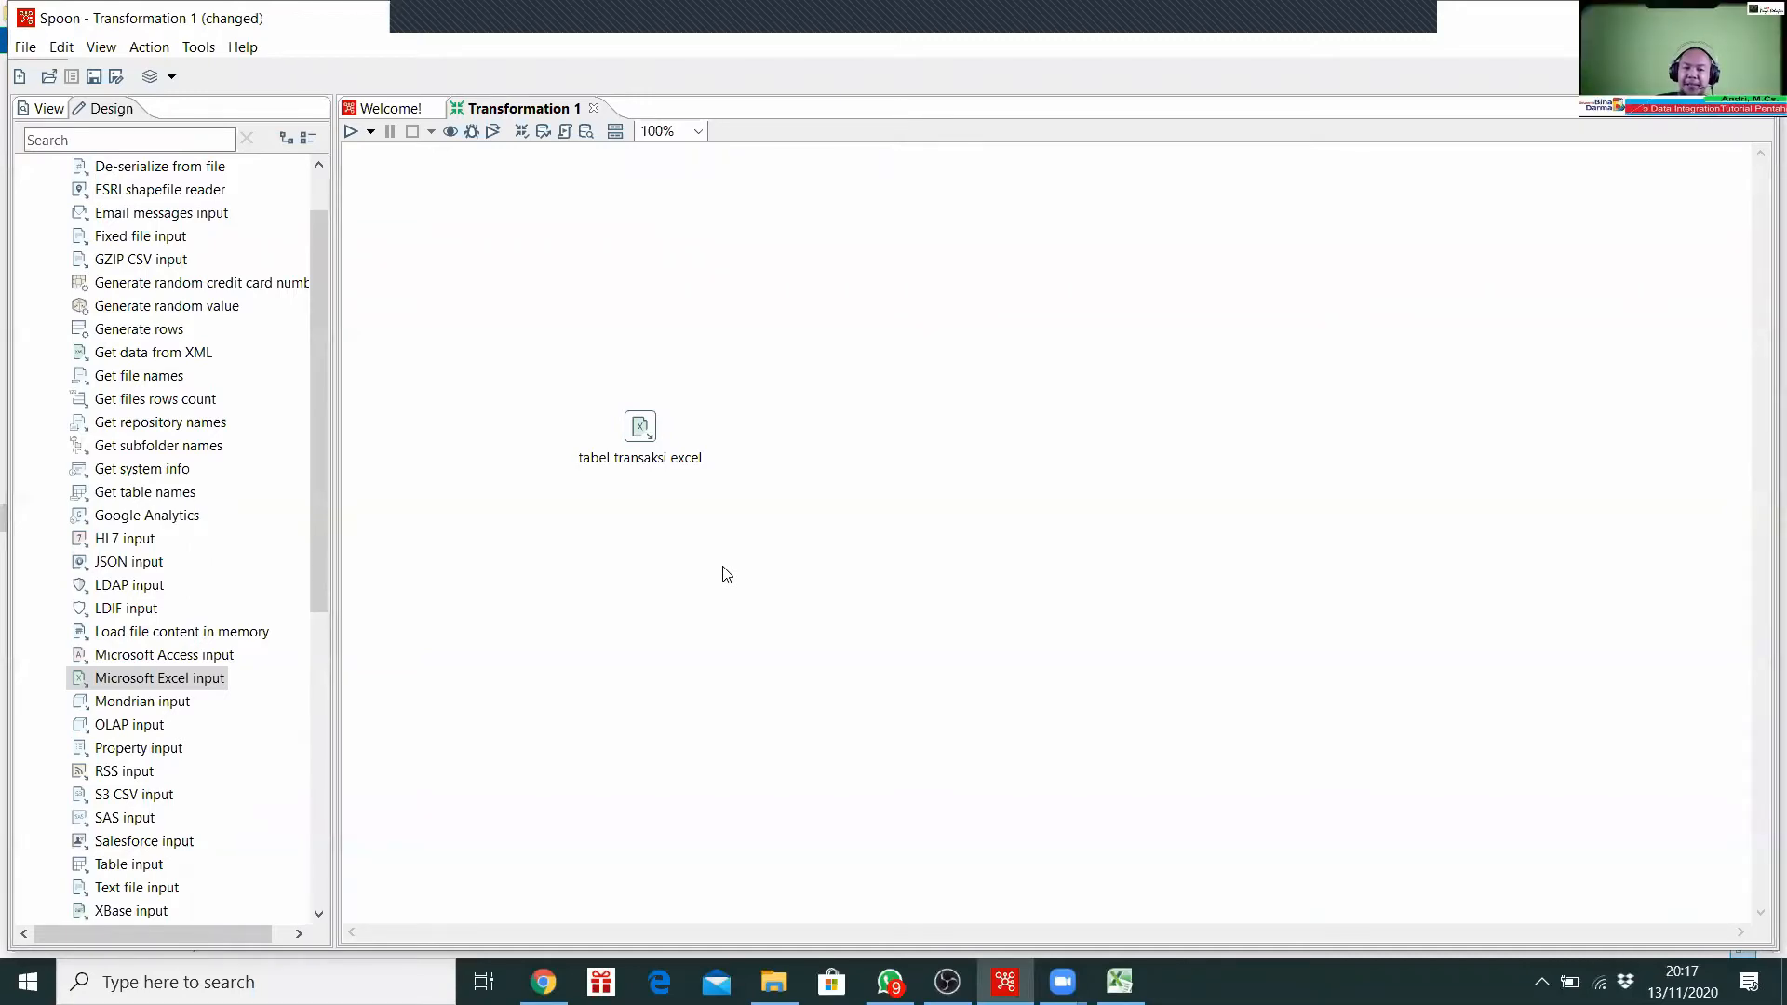
{"action": "left_click", "coordinate": [1122, 980]}
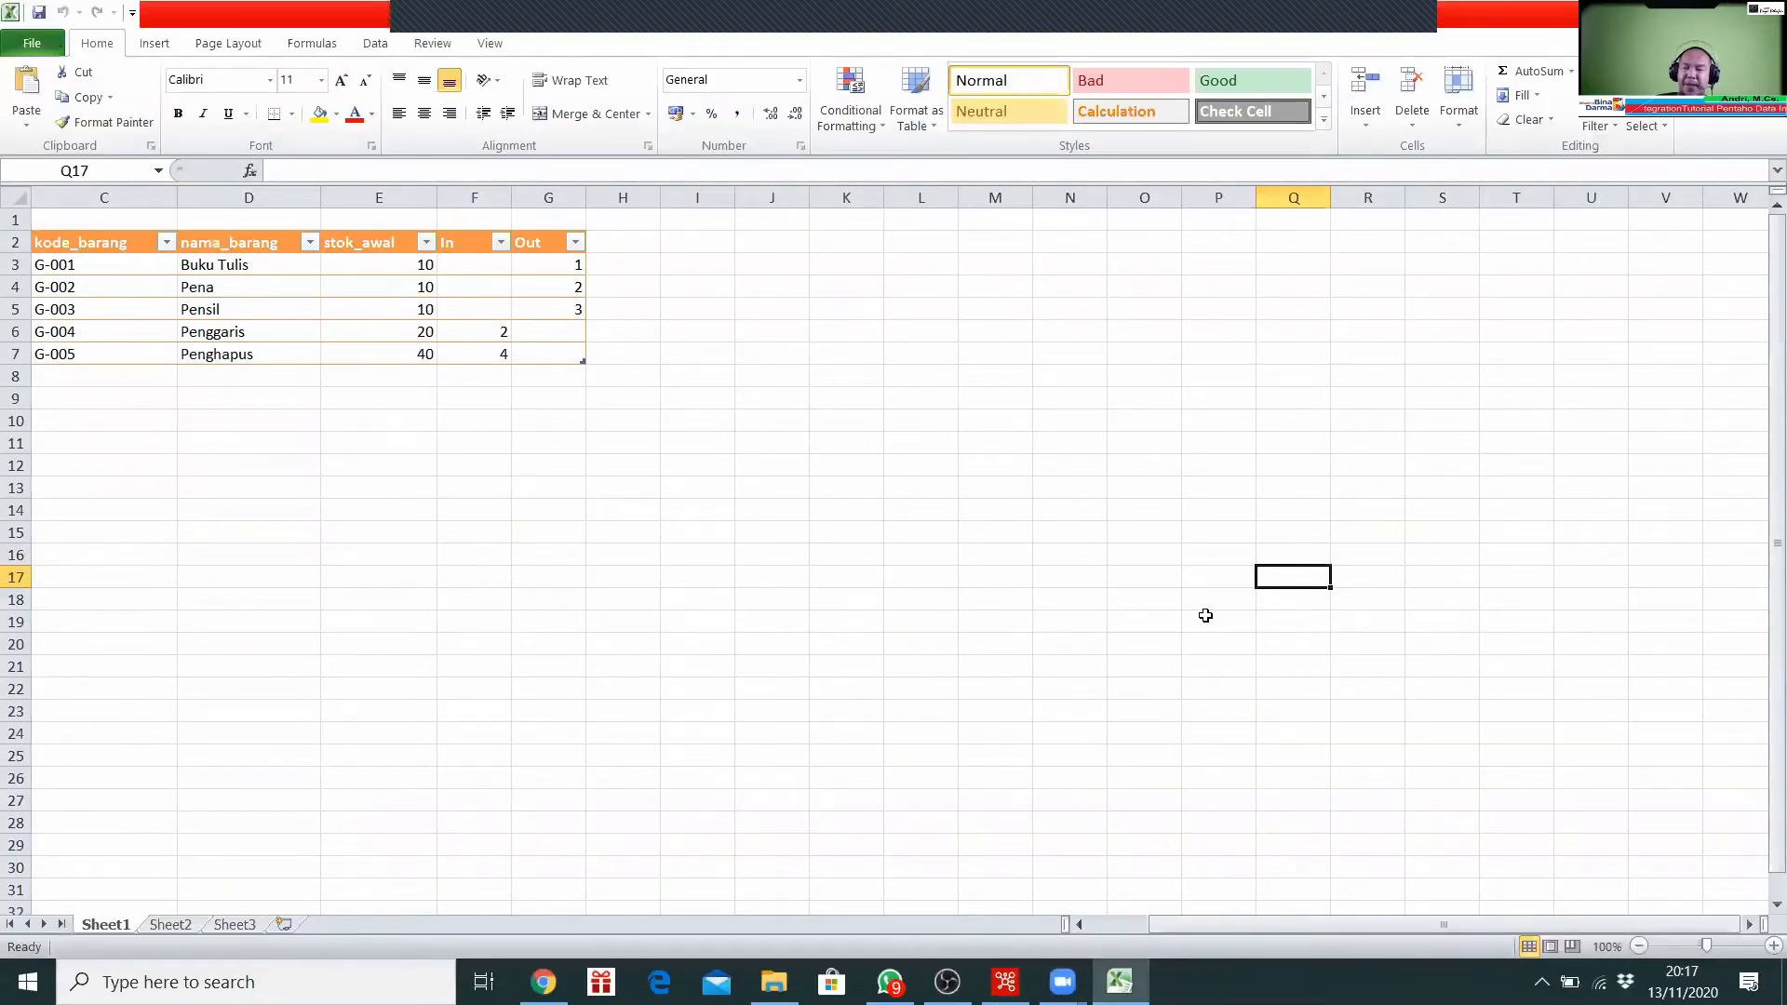
{"action": "left_click", "coordinate": [1186, 354]}
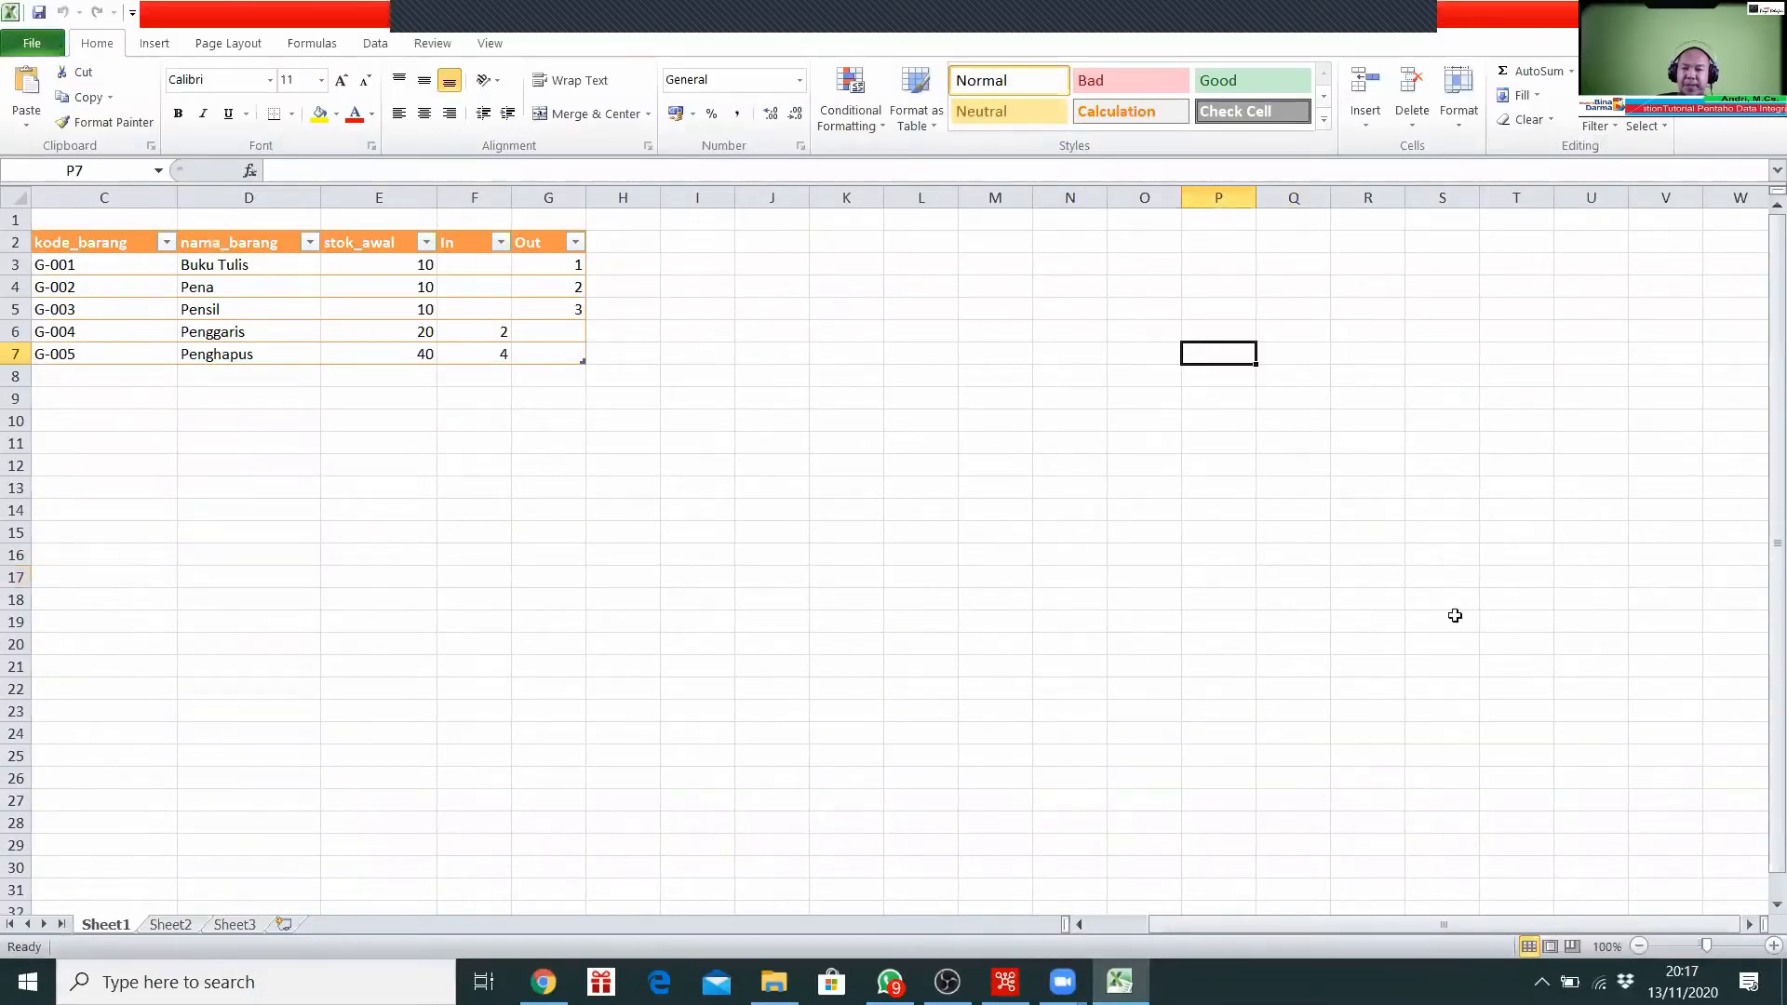
{"action": "left_click", "coordinate": [285, 713]}
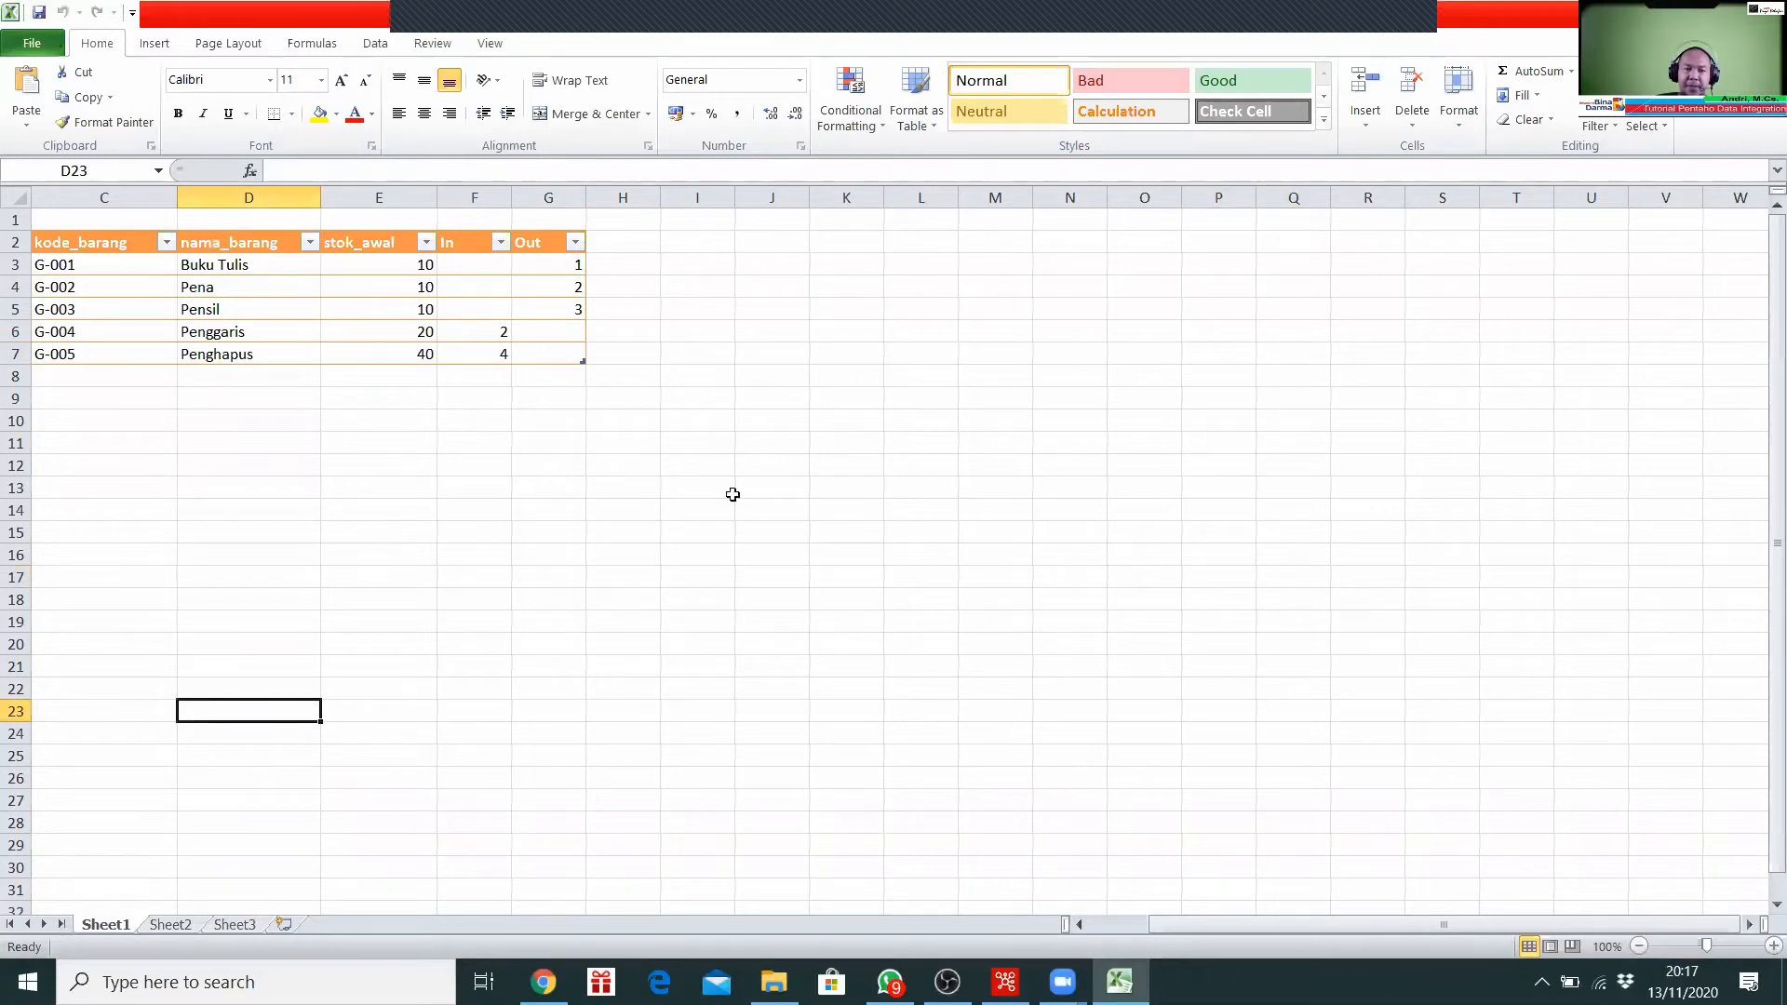
{"action": "left_click", "coordinate": [1312, 445]}
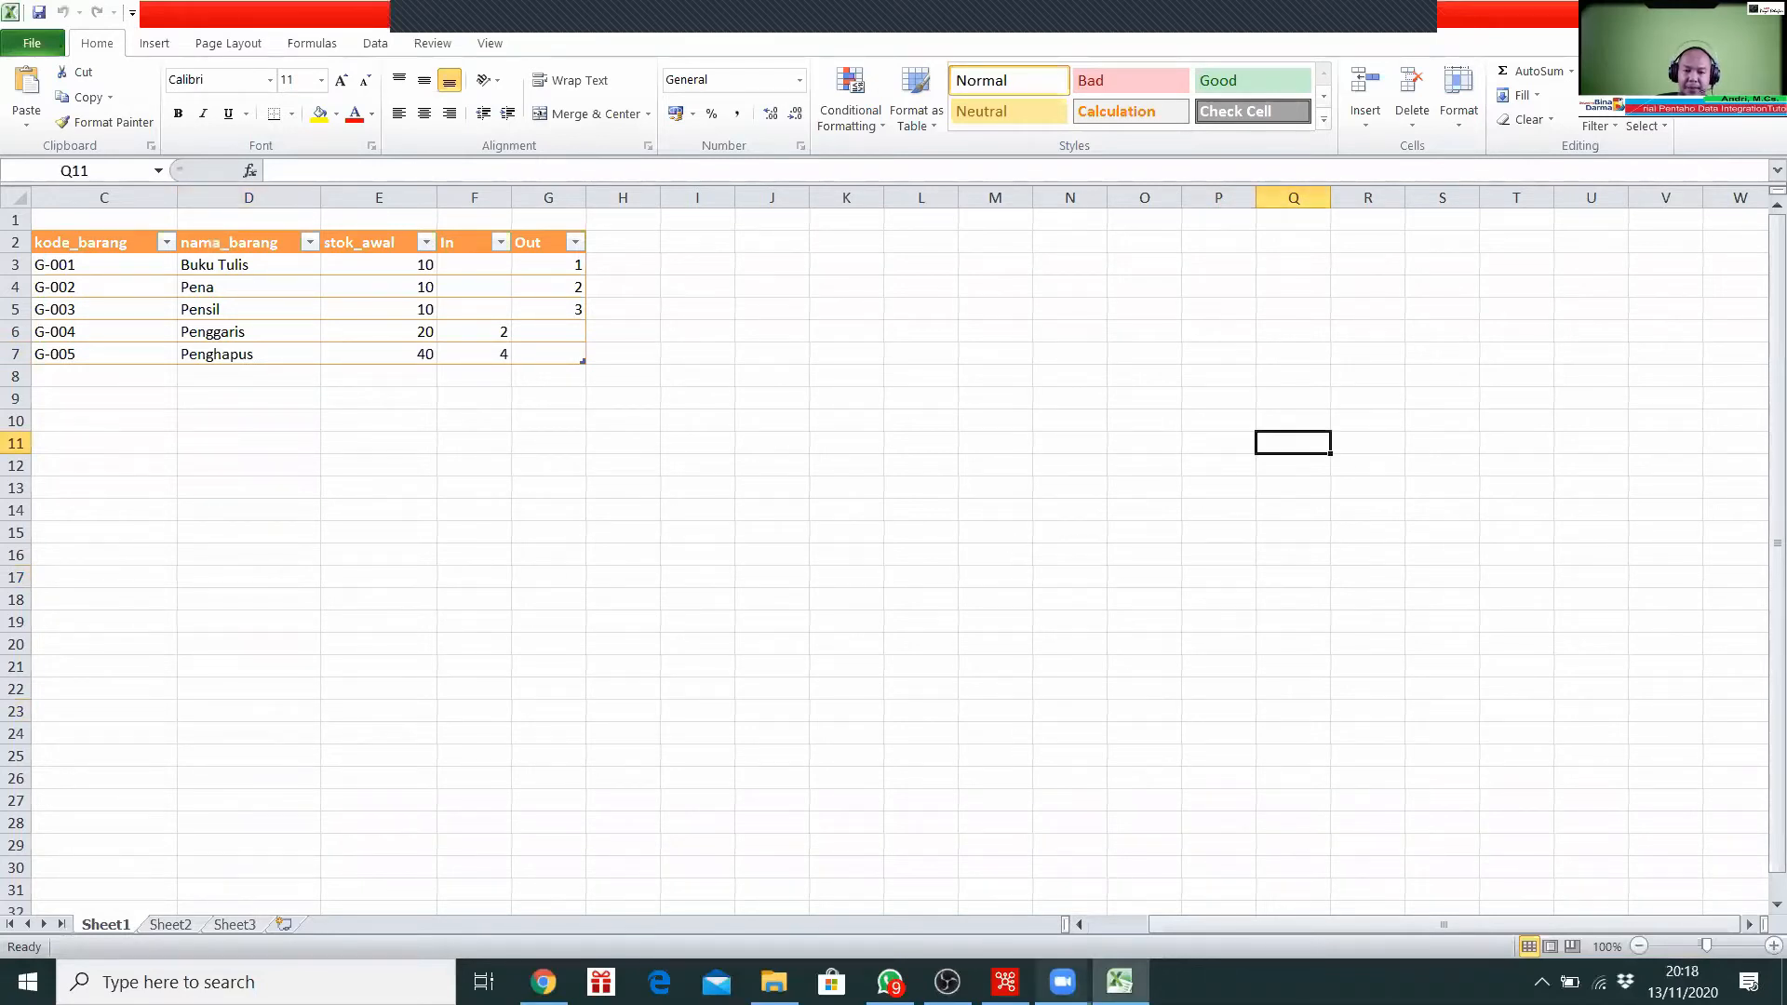
{"action": "left_click", "coordinate": [1005, 982]}
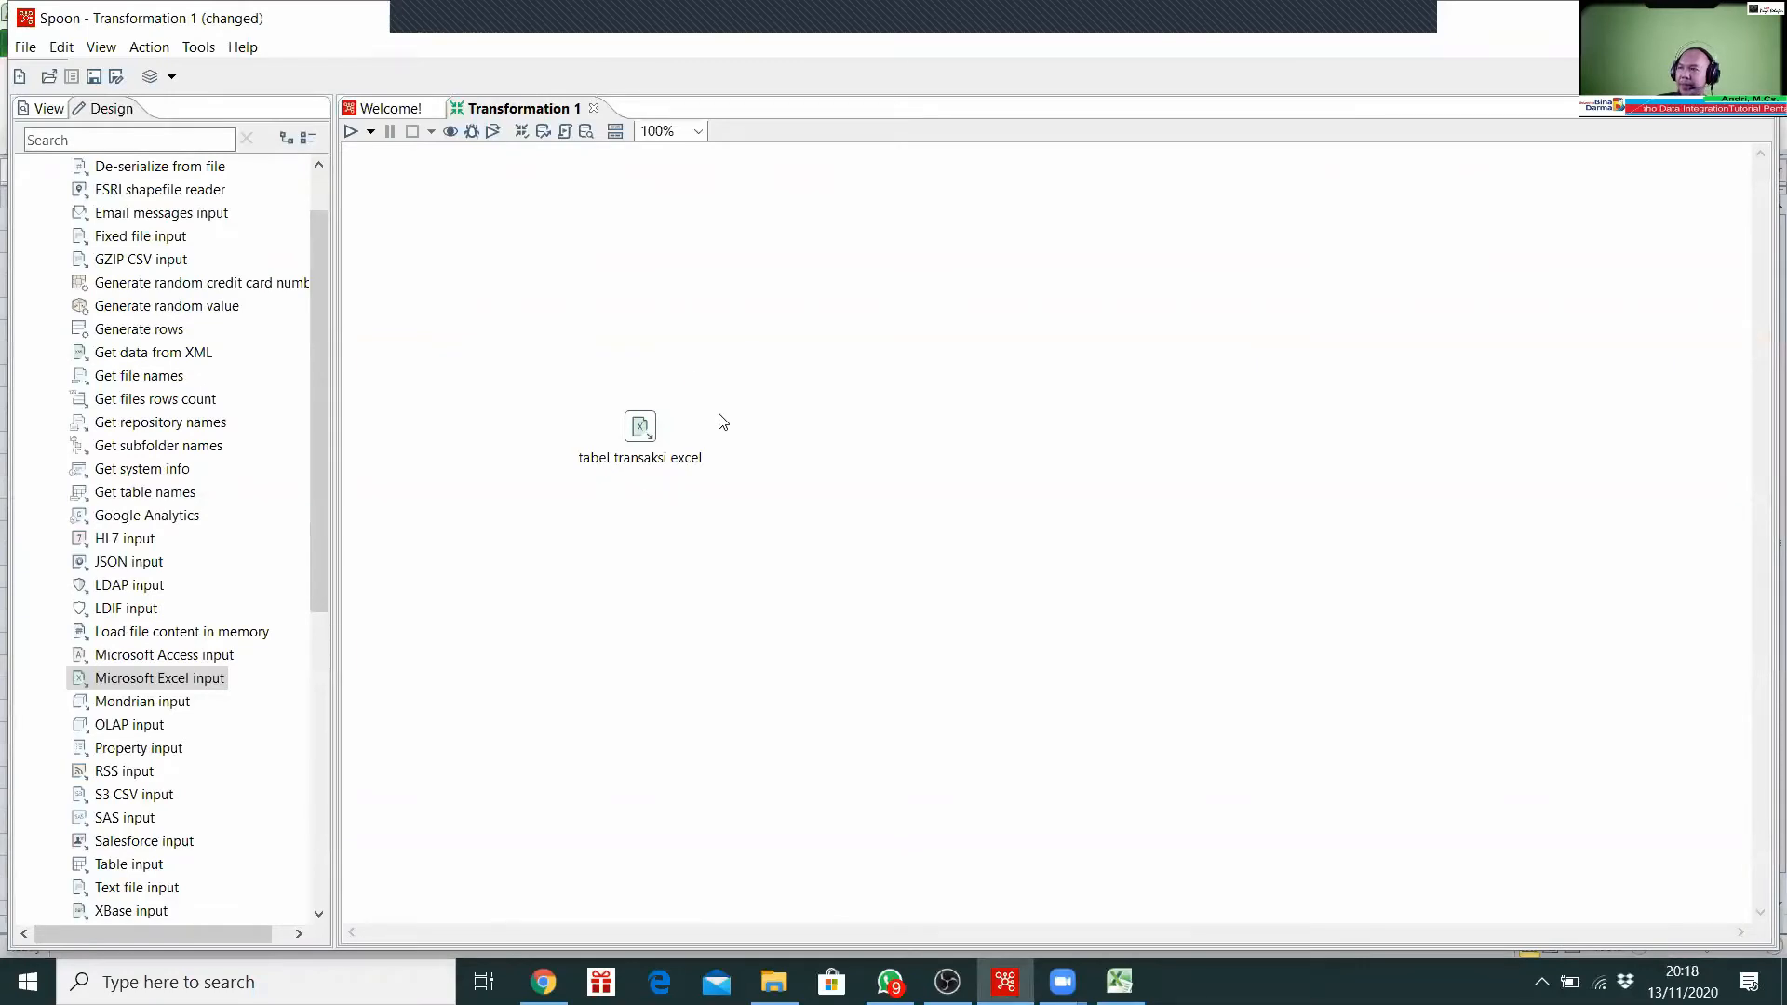
Step: Switch to Excel and examine all columns of the transaction table on Sheet1, from no_transaksi through Out
{"action": "left_click", "coordinate": [1120, 982]}
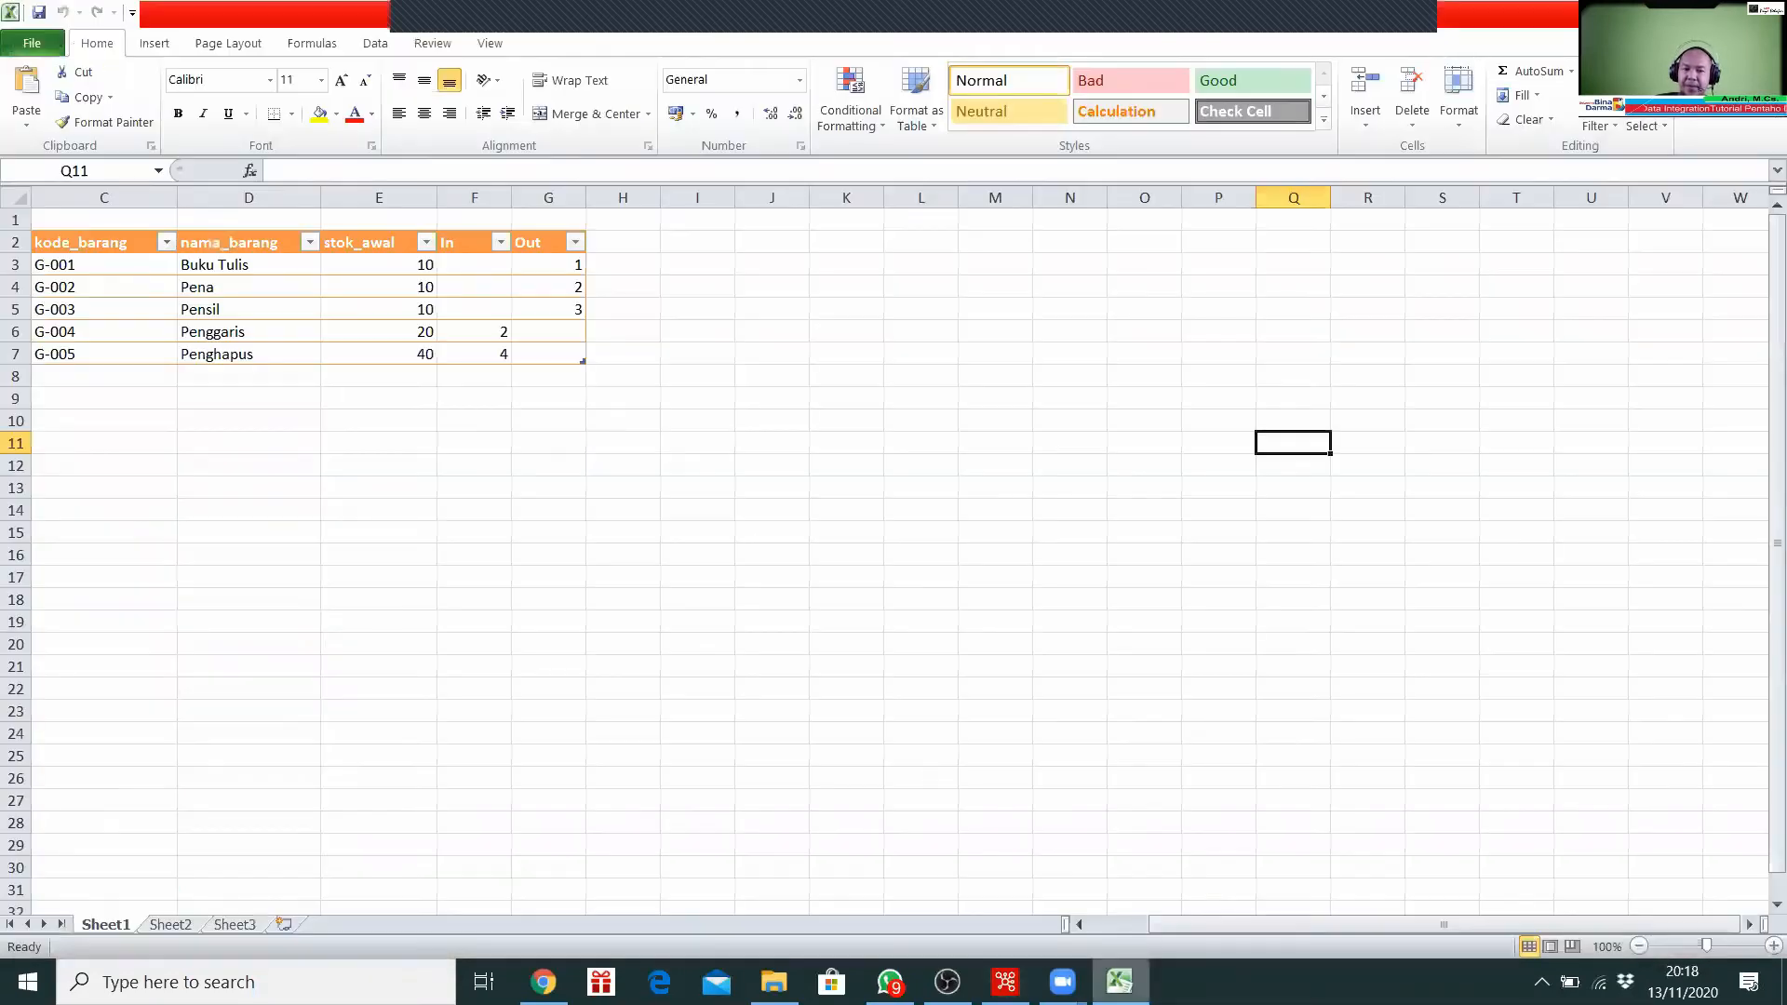
{"action": "left_click", "coordinate": [114, 246]}
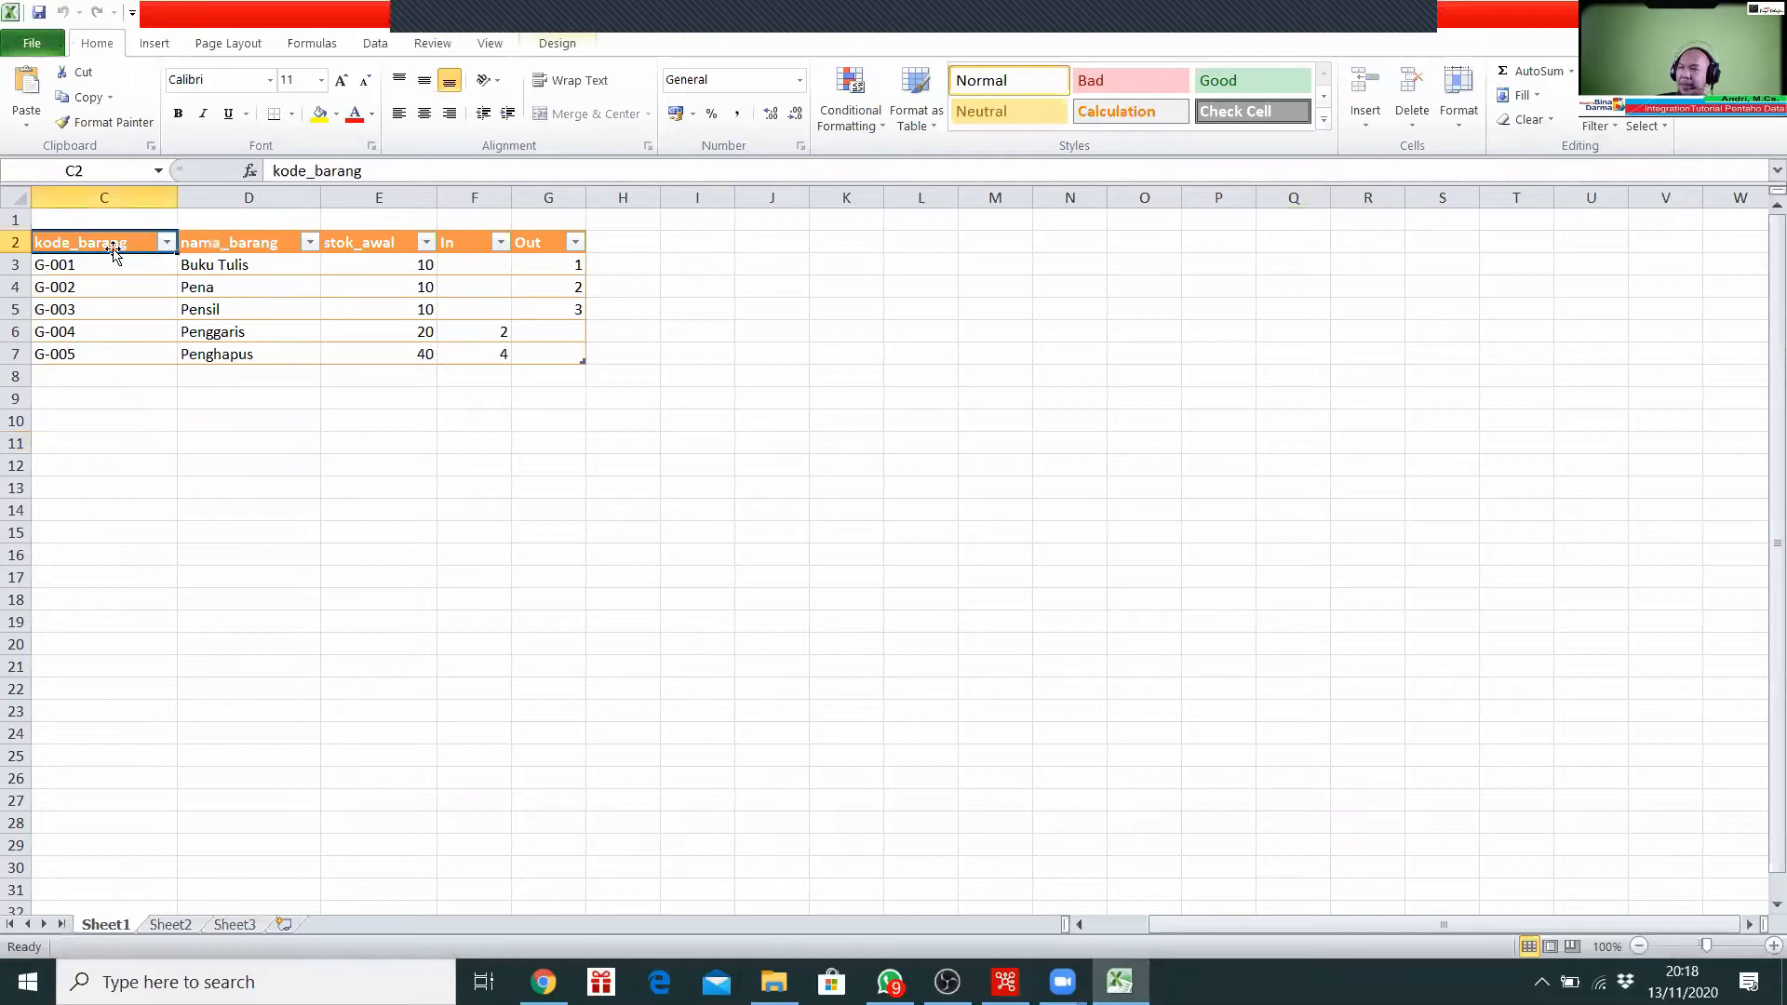
{"action": "left_click", "coordinate": [991, 397]}
{"action": "left_click", "coordinate": [448, 665]}
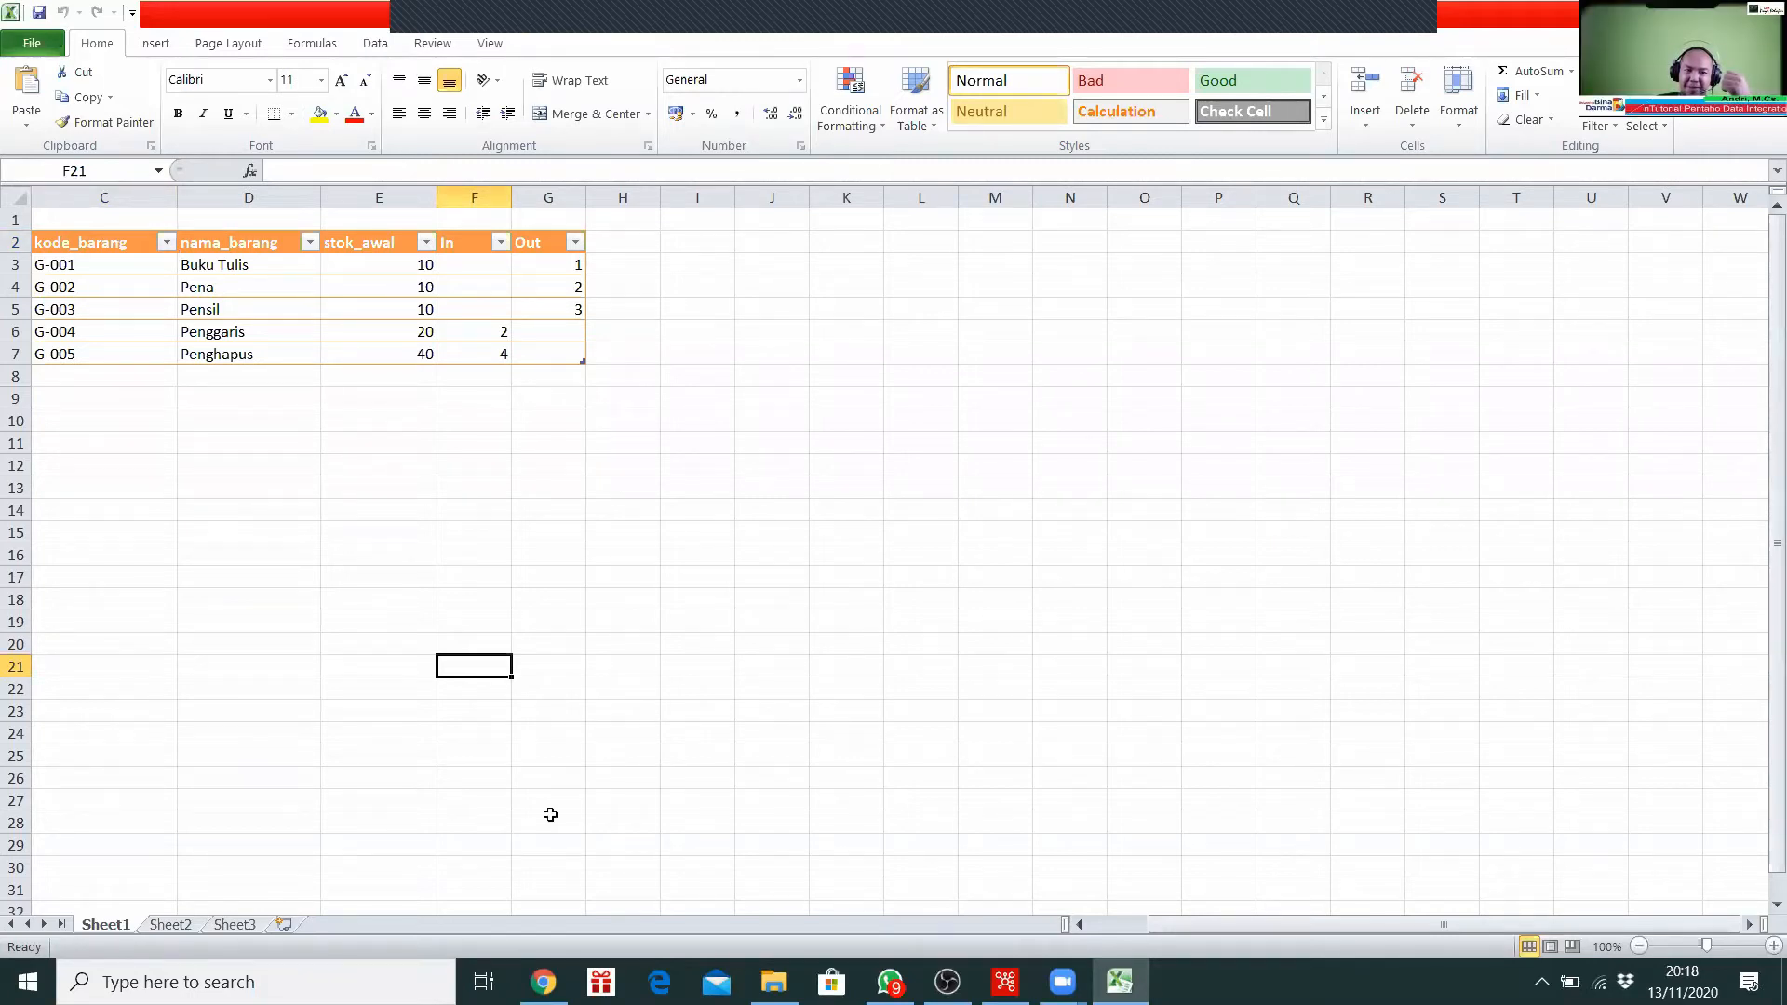
{"action": "left_click_drag", "start_coordinate": [1232, 929], "coordinate": [965, 862]}
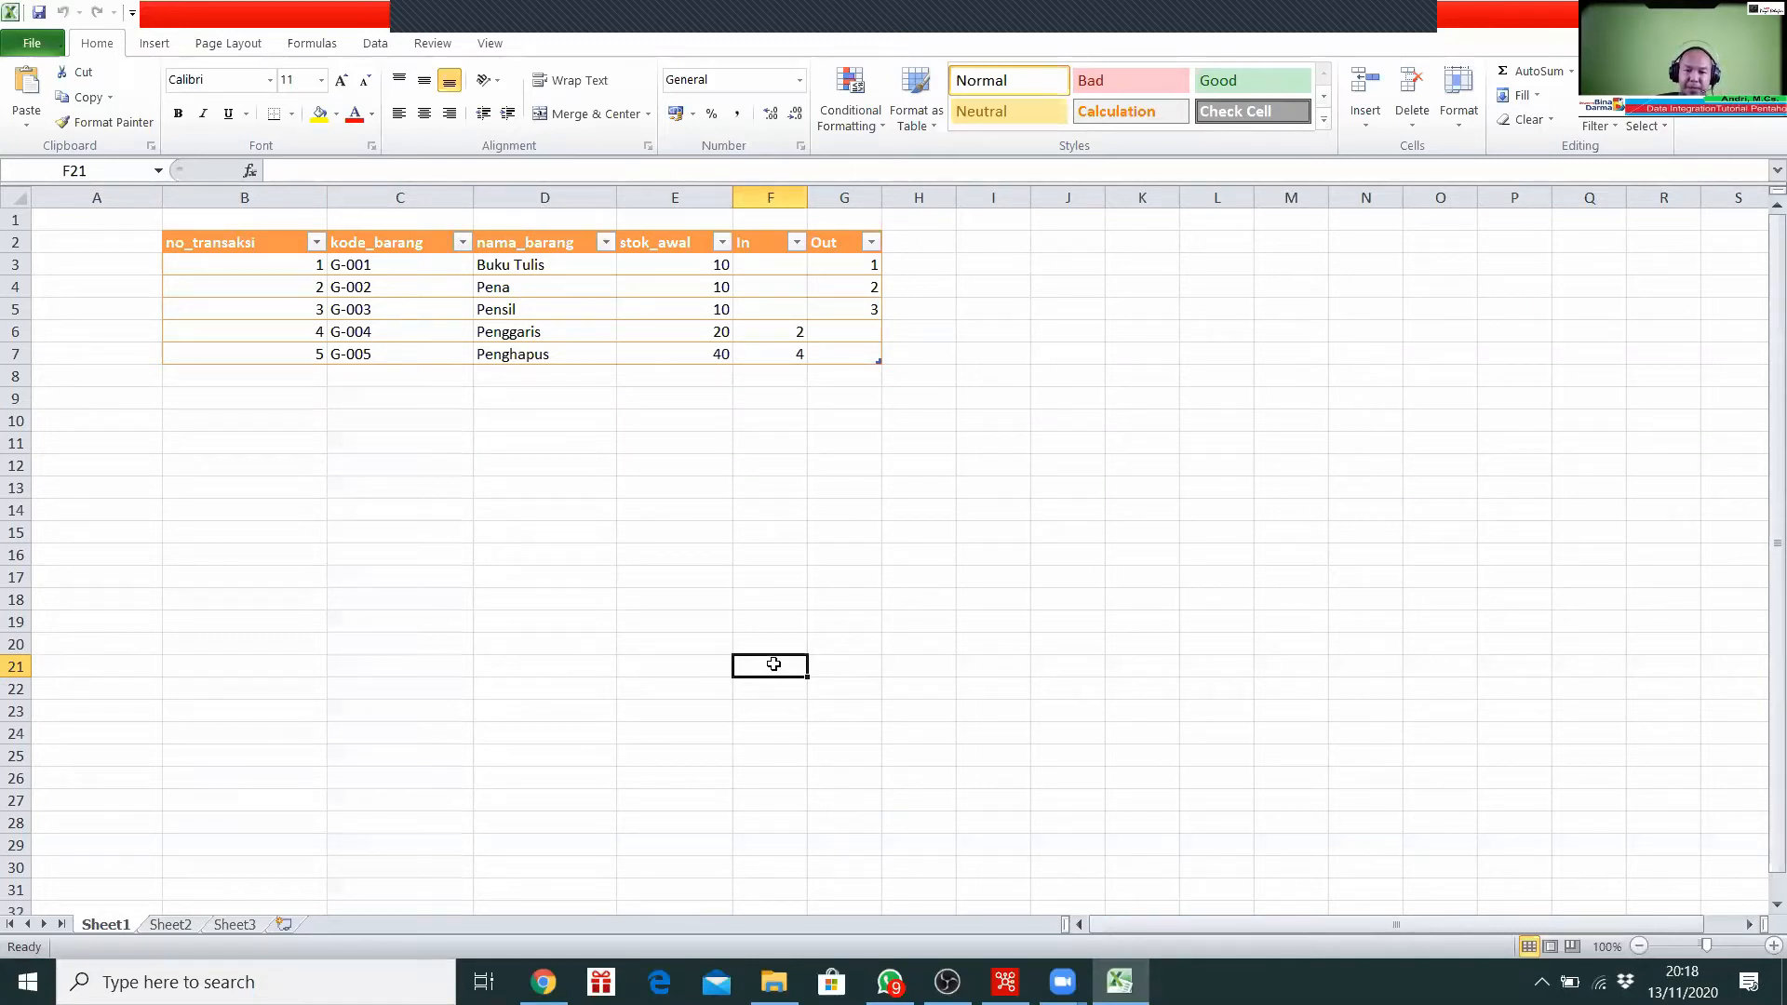
{"action": "left_click", "coordinate": [62, 667]}
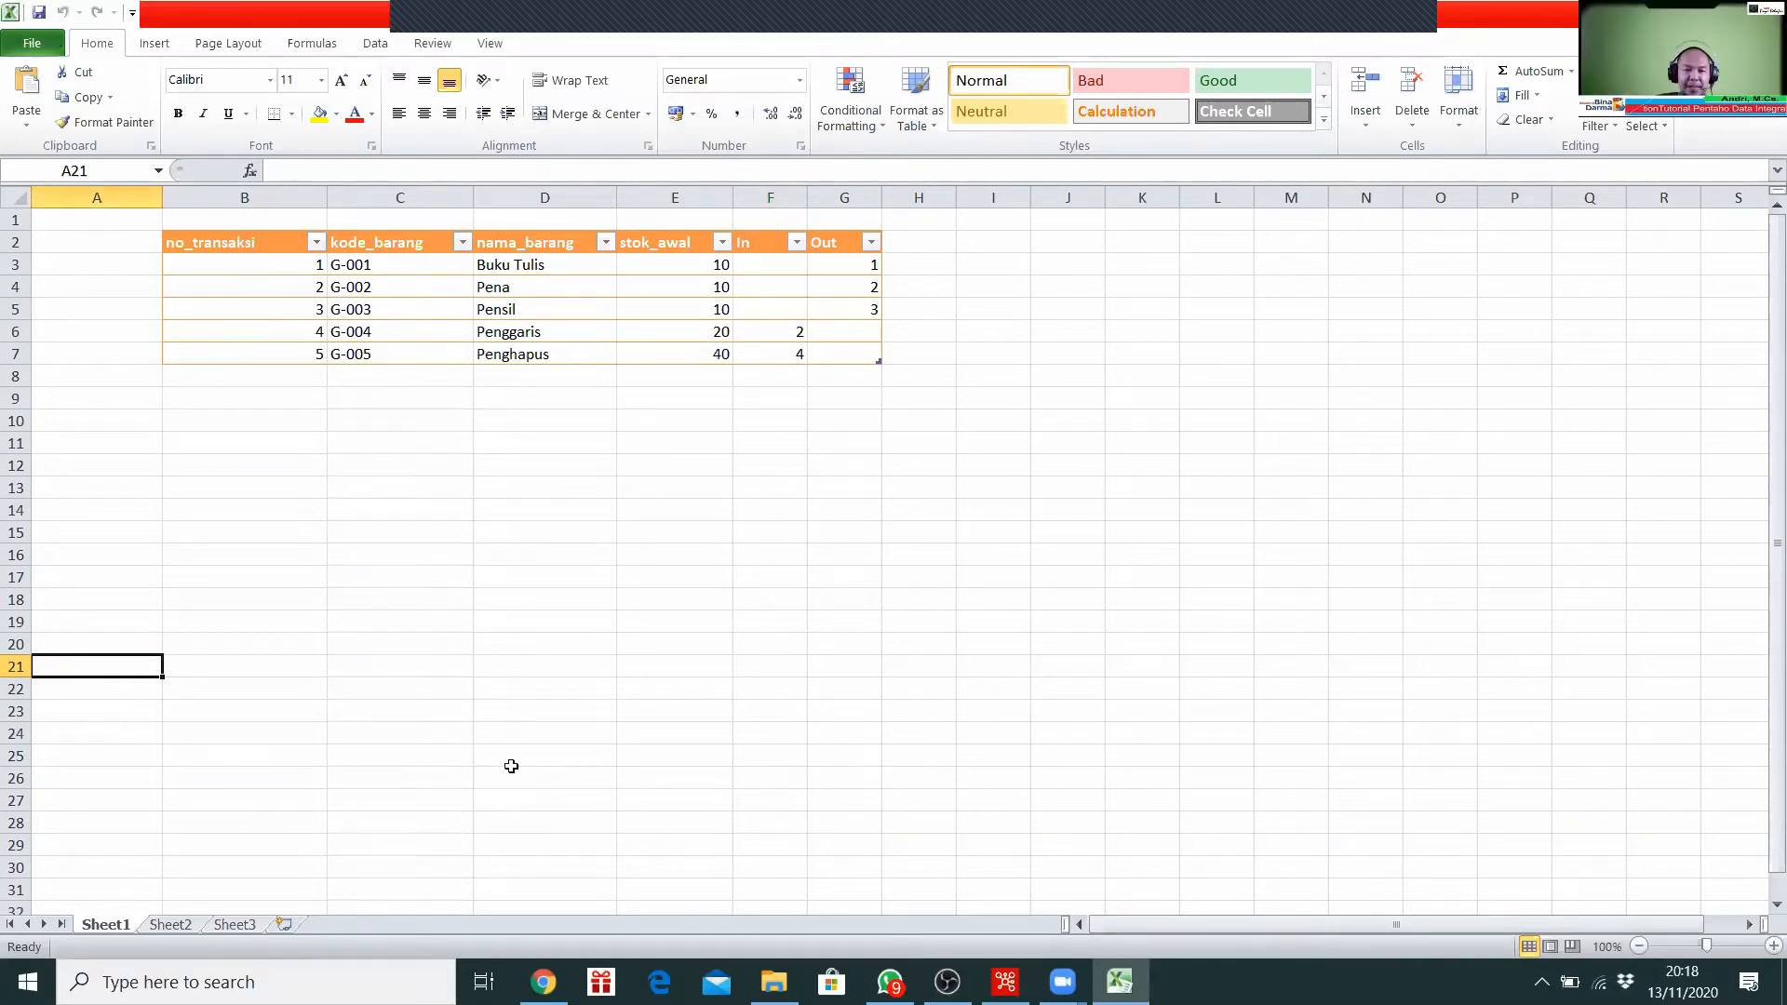
{"action": "left_click", "coordinate": [575, 678]}
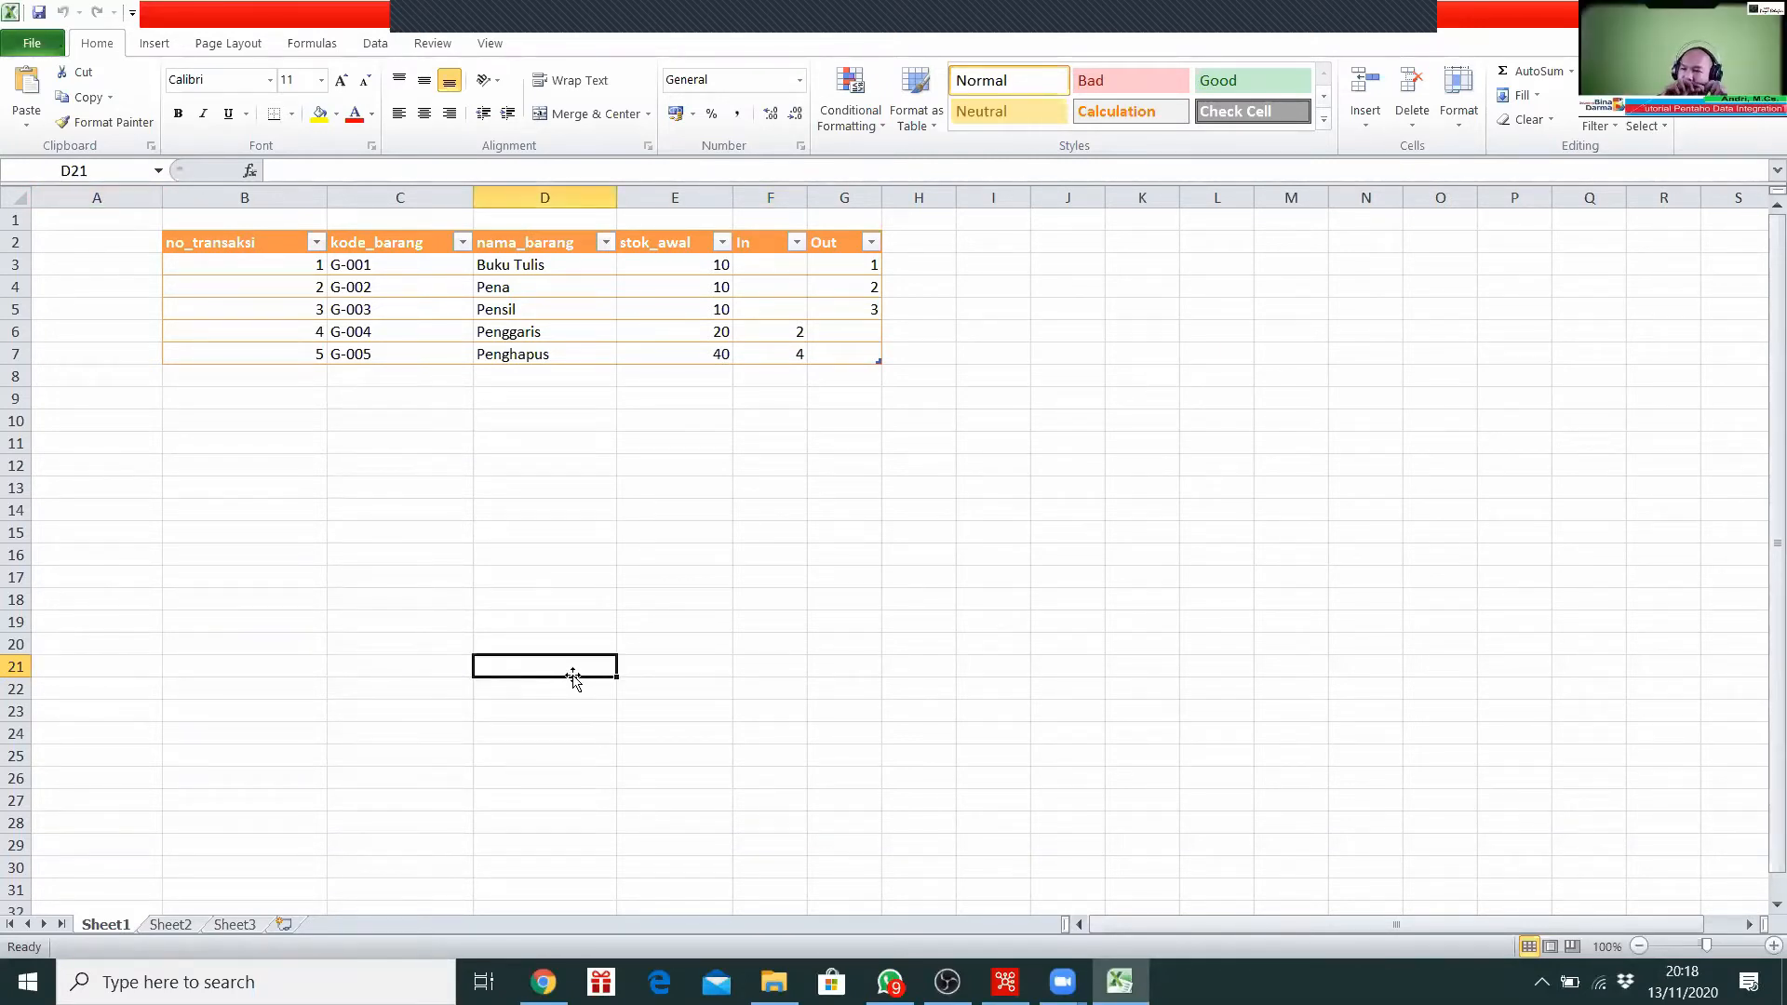
{"action": "key", "text": "Right"}
{"action": "key", "text": "Right"}
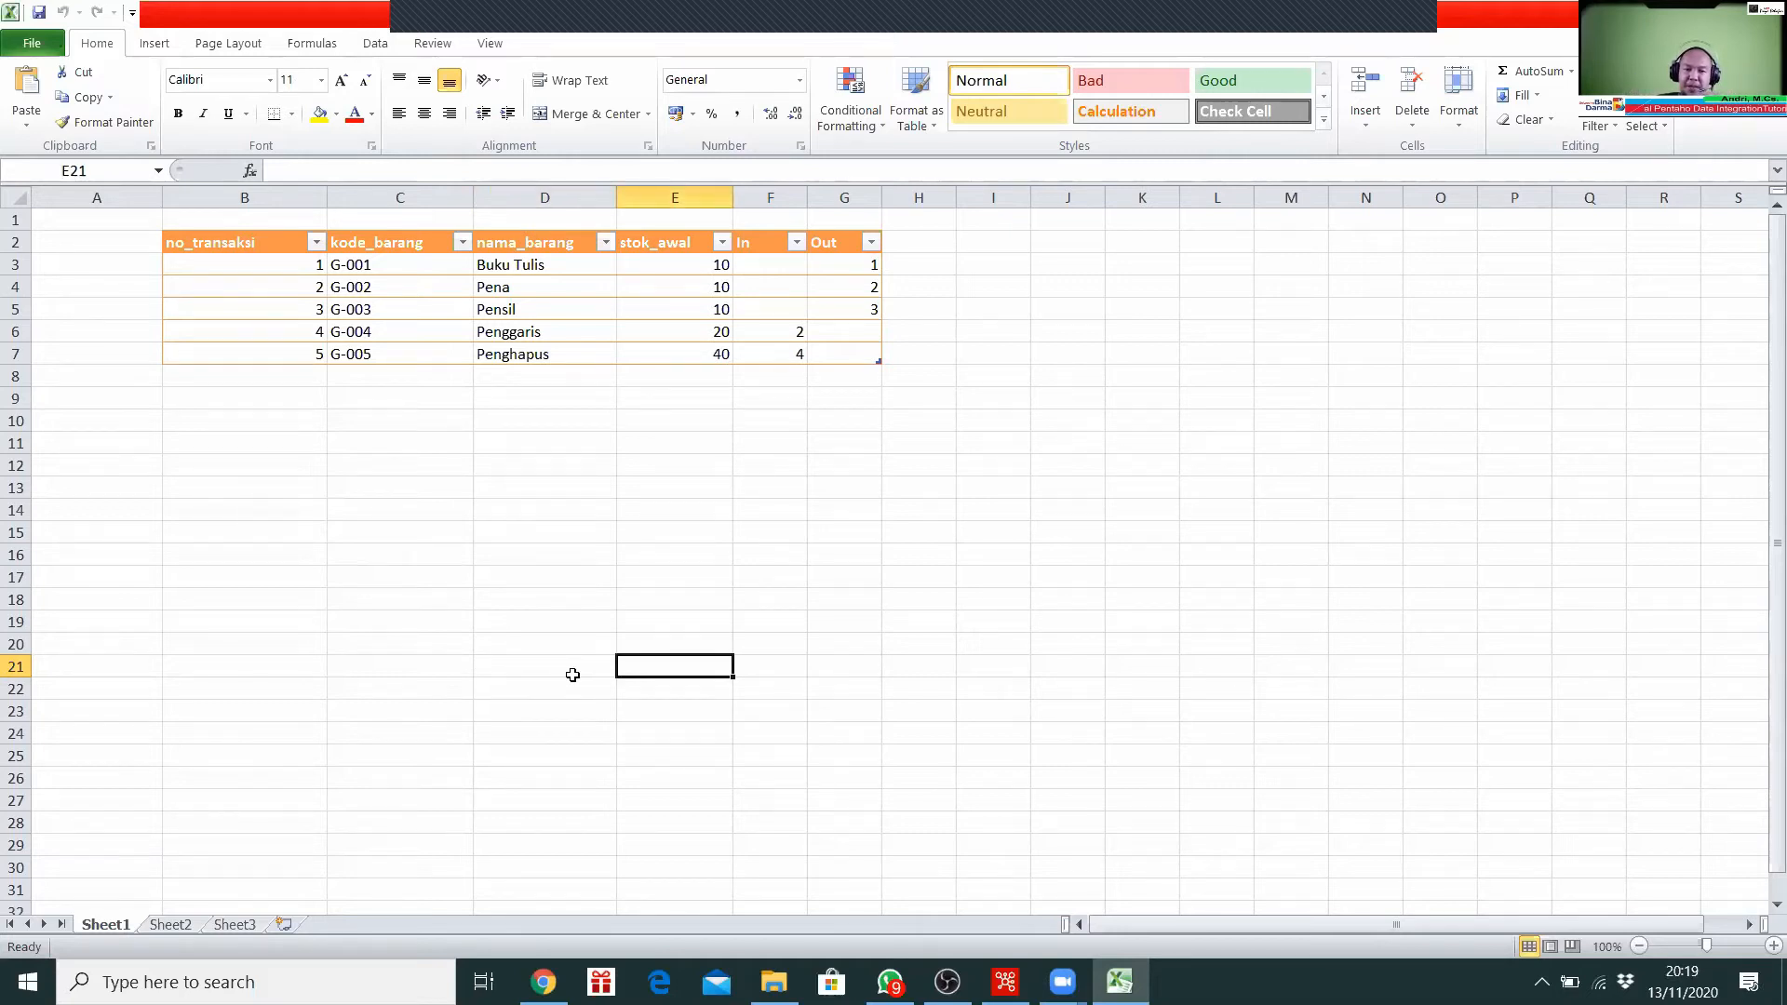
{"action": "key", "text": "Right"}
{"action": "key", "text": "Left"}
{"action": "key", "text": "Left"}
{"action": "key", "text": "Left"}
{"action": "key", "text": "Left"}
{"action": "key", "text": "Right"}
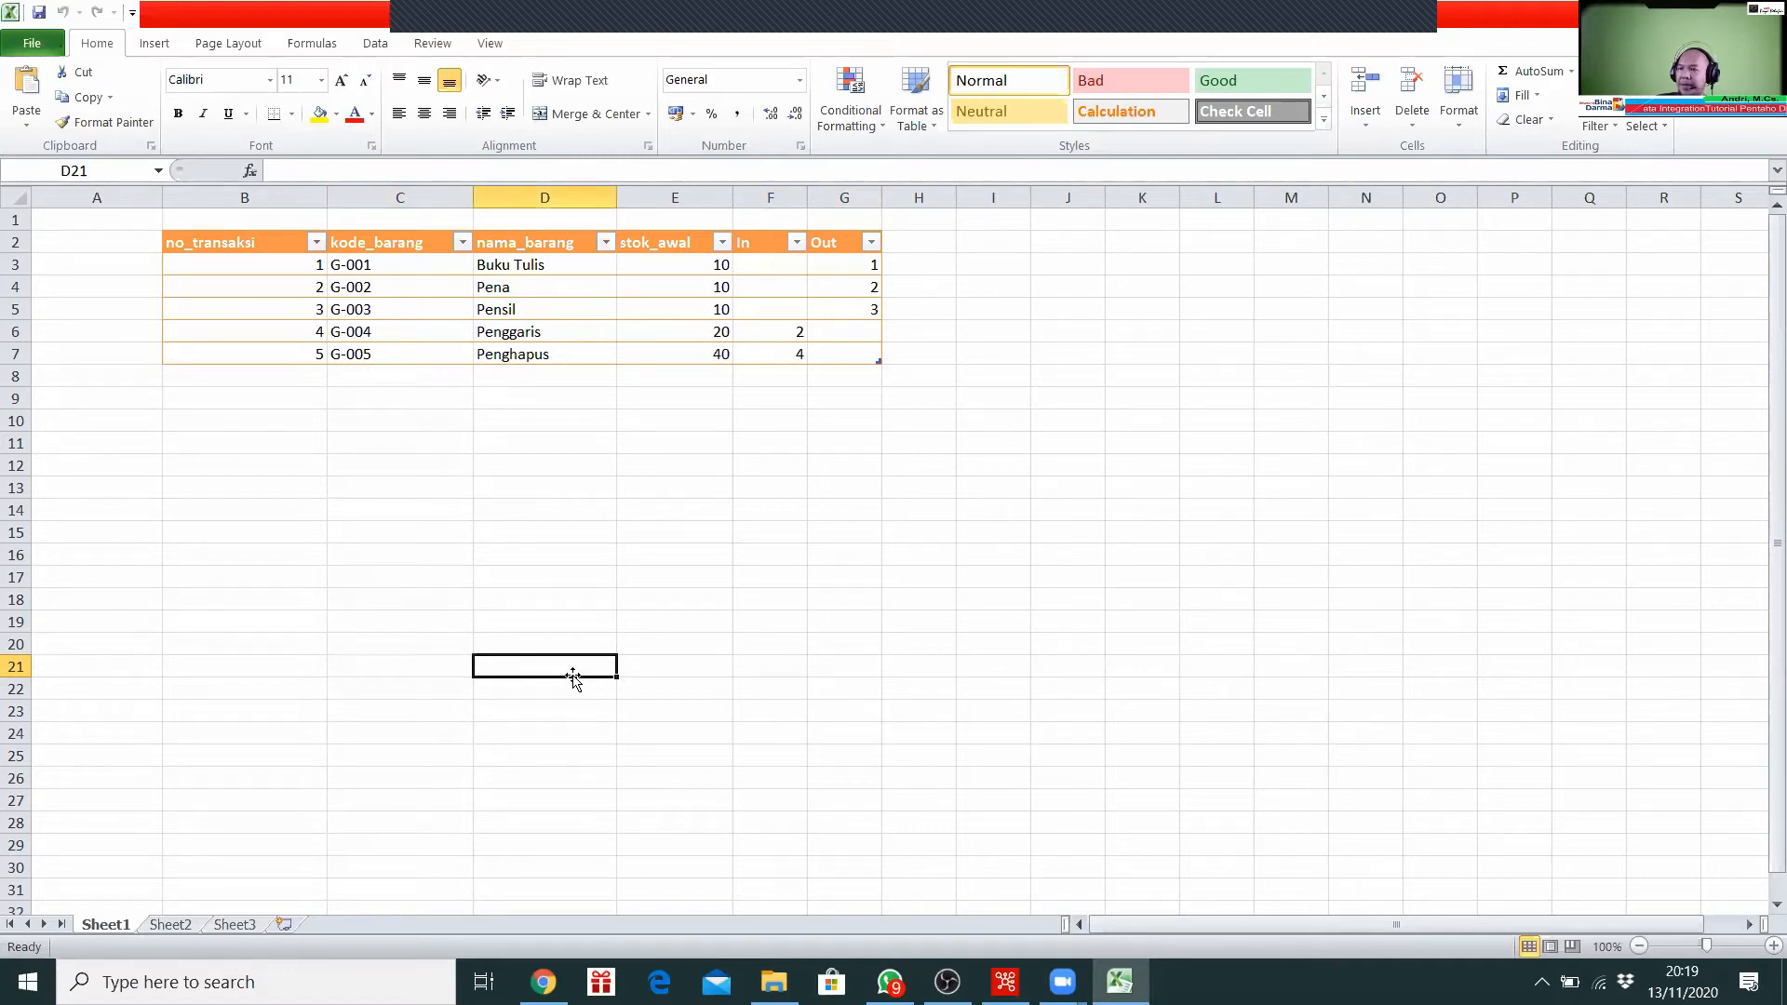
Step: Check the contents of Sheet2 in the workbook and return to the transaction table on Sheet1
{"action": "left_click", "coordinate": [170, 924]}
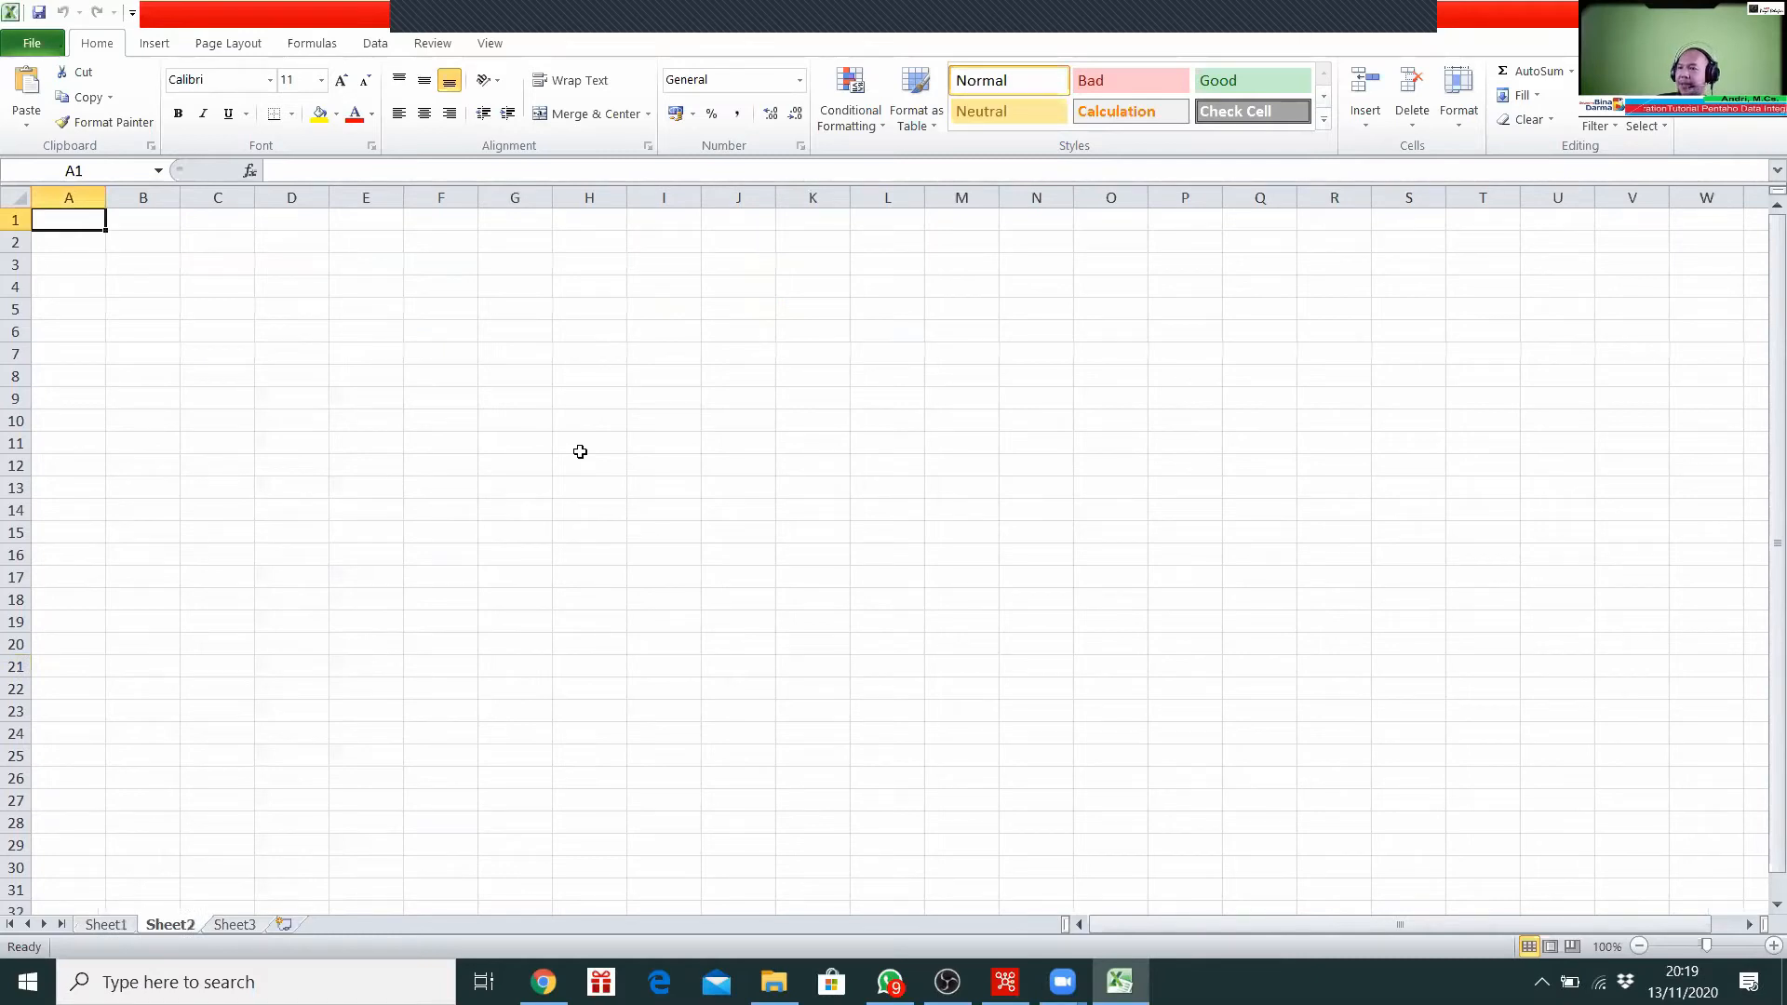
{"action": "left_click", "coordinate": [418, 421]}
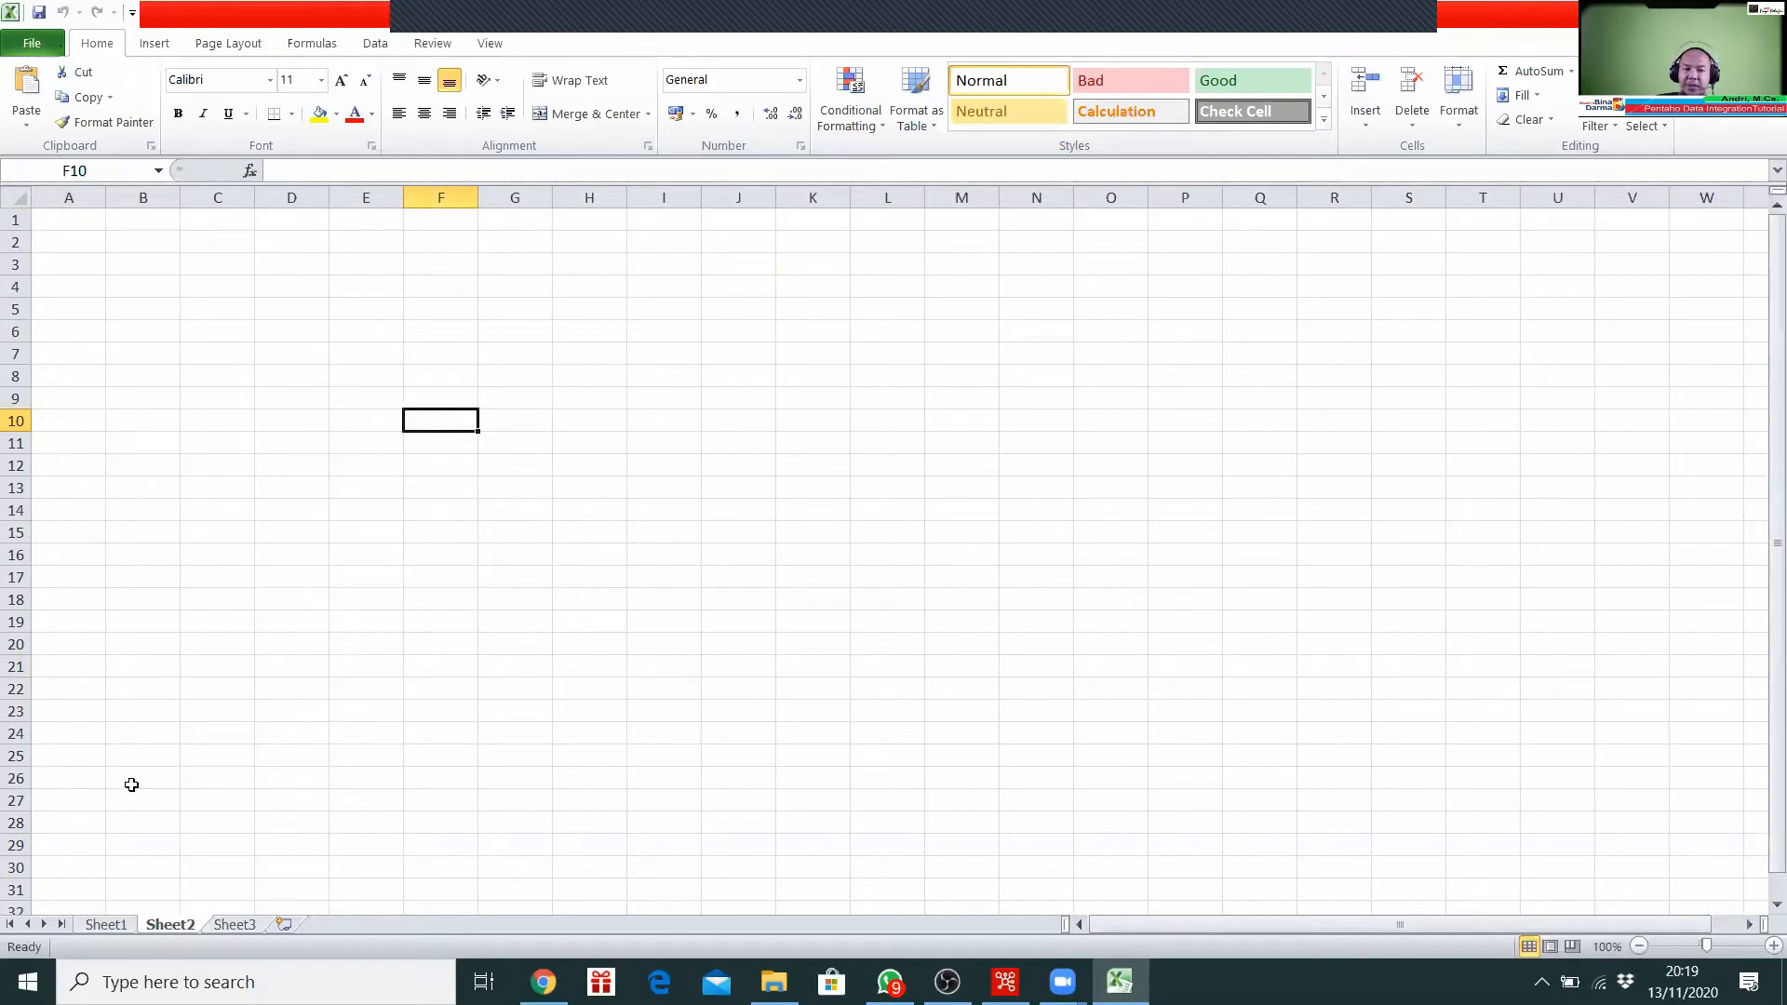
{"action": "left_click", "coordinate": [106, 925]}
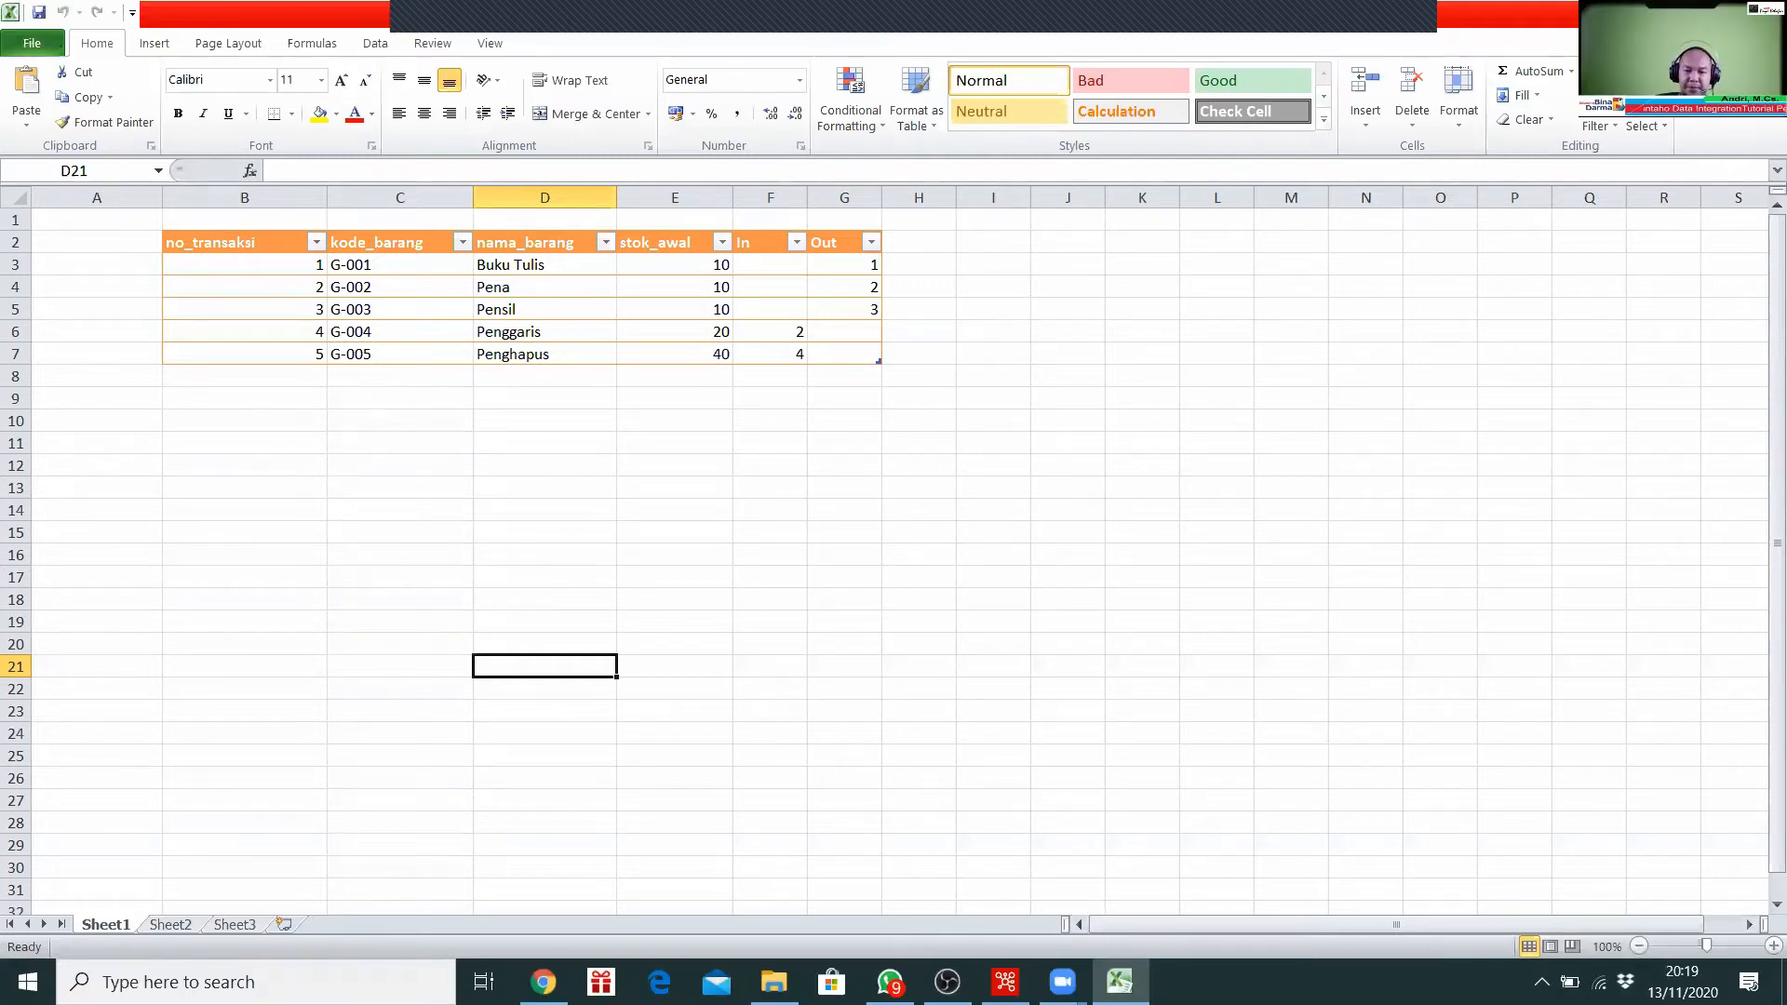
Step: Switch to Spoon, find the Select values step by searching for "select", and place it level with the tabel transaksi excel step on the canvas
{"action": "left_click", "coordinate": [1005, 982]}
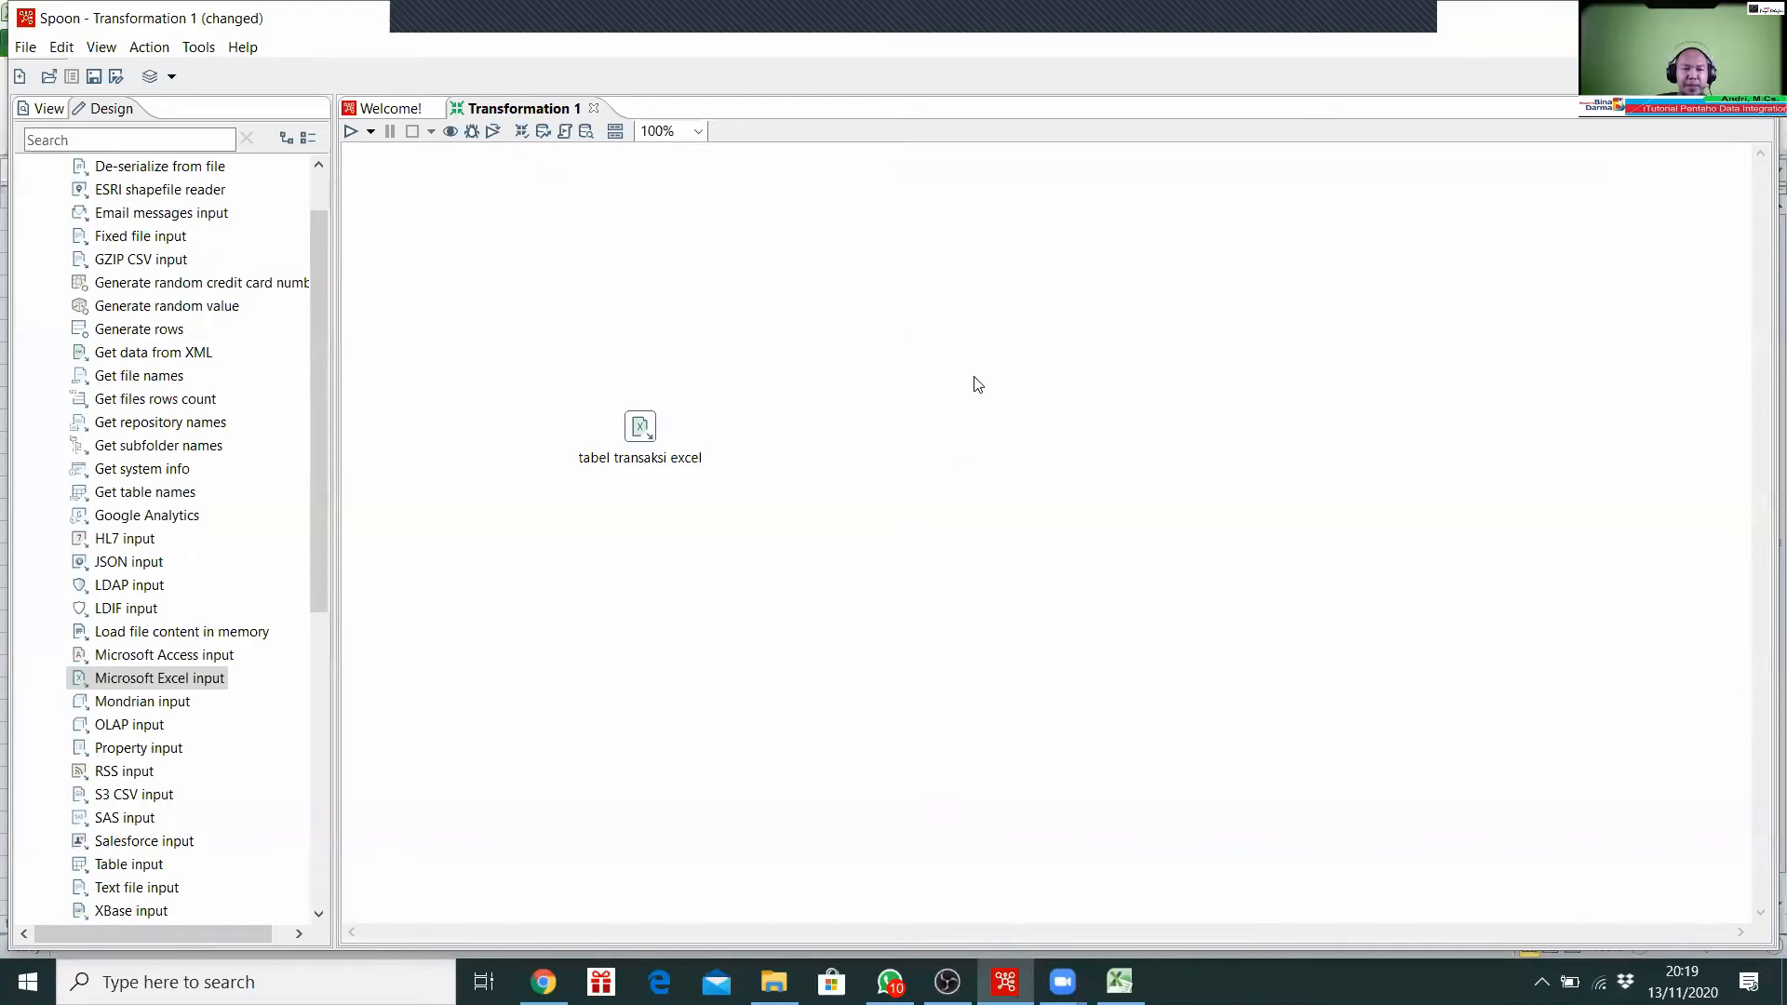
{"action": "left_click", "coordinate": [184, 140]}
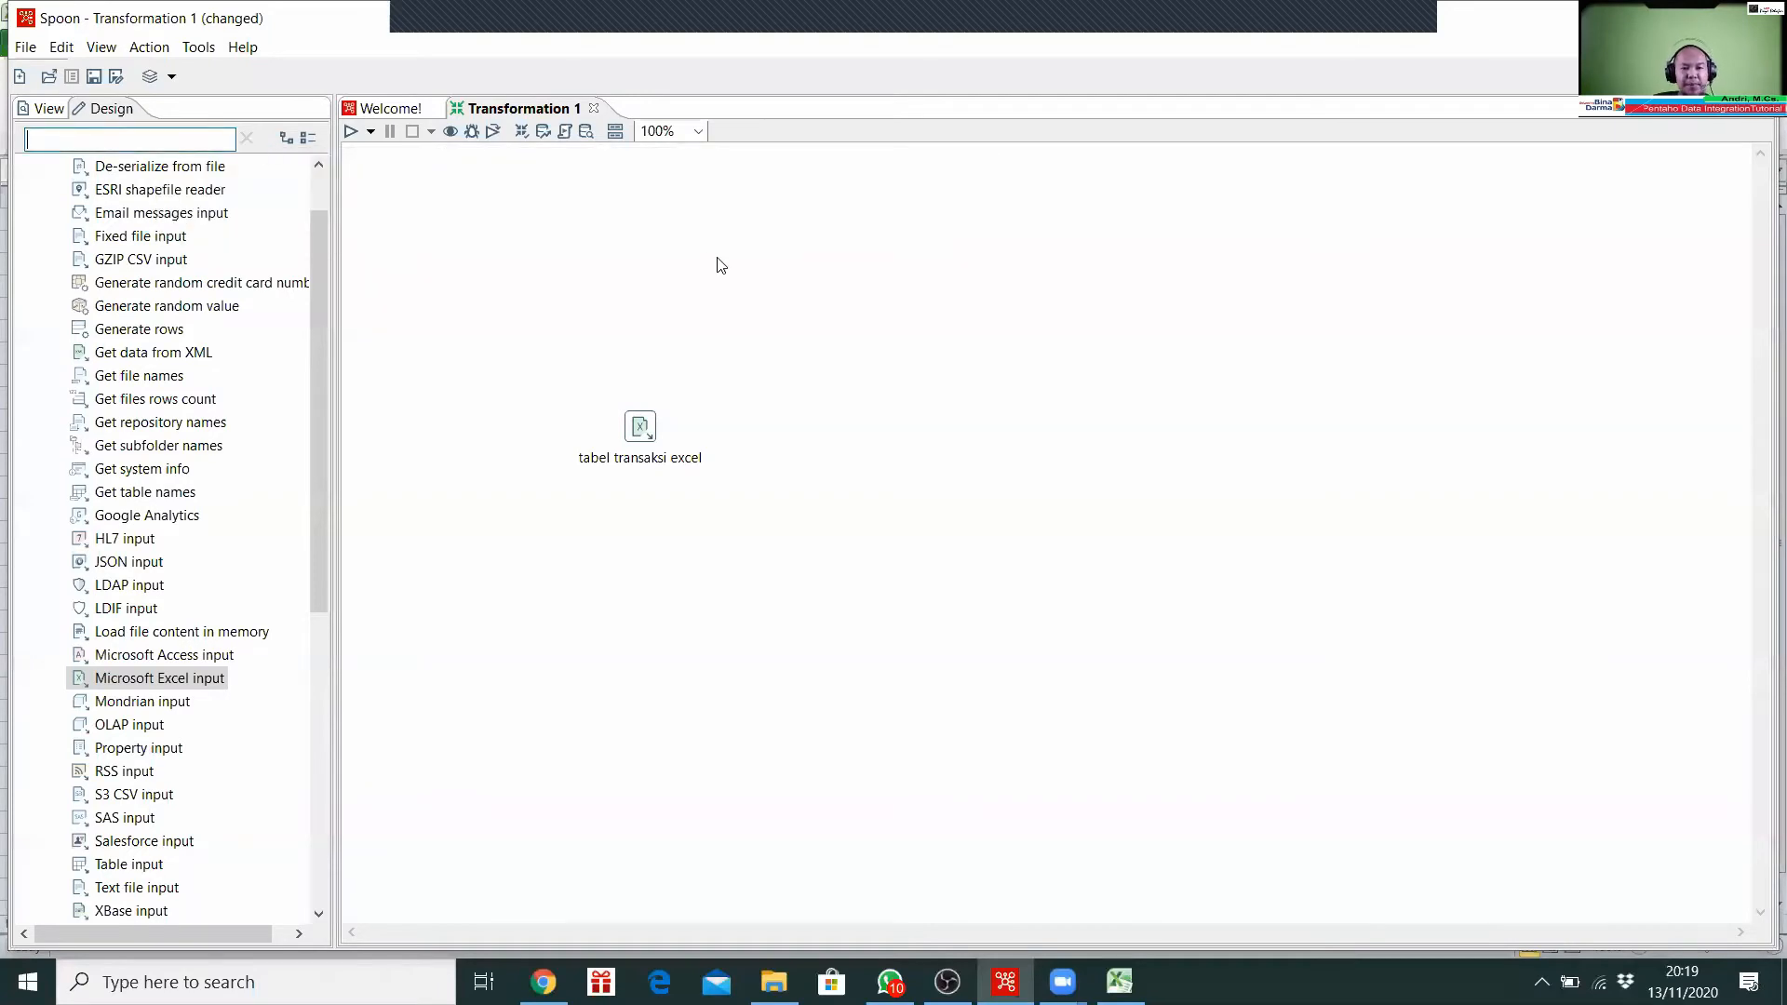
{"action": "type", "text": "se"}
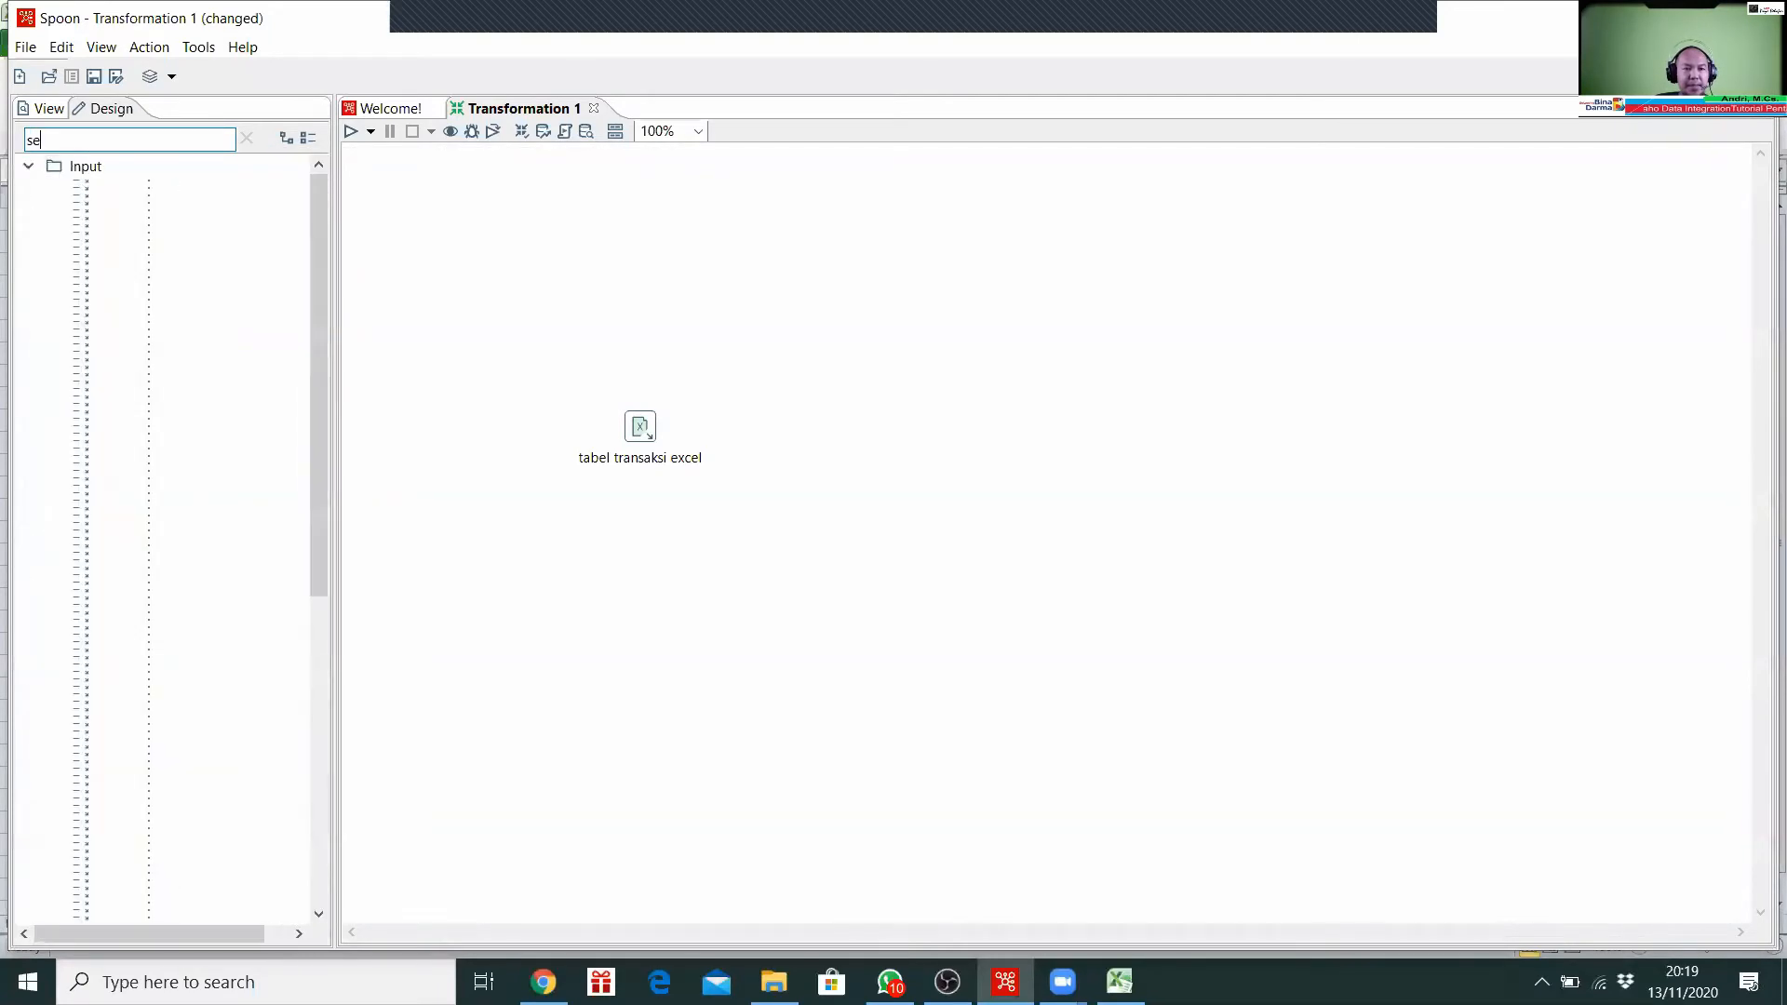
{"action": "type", "text": "lect"}
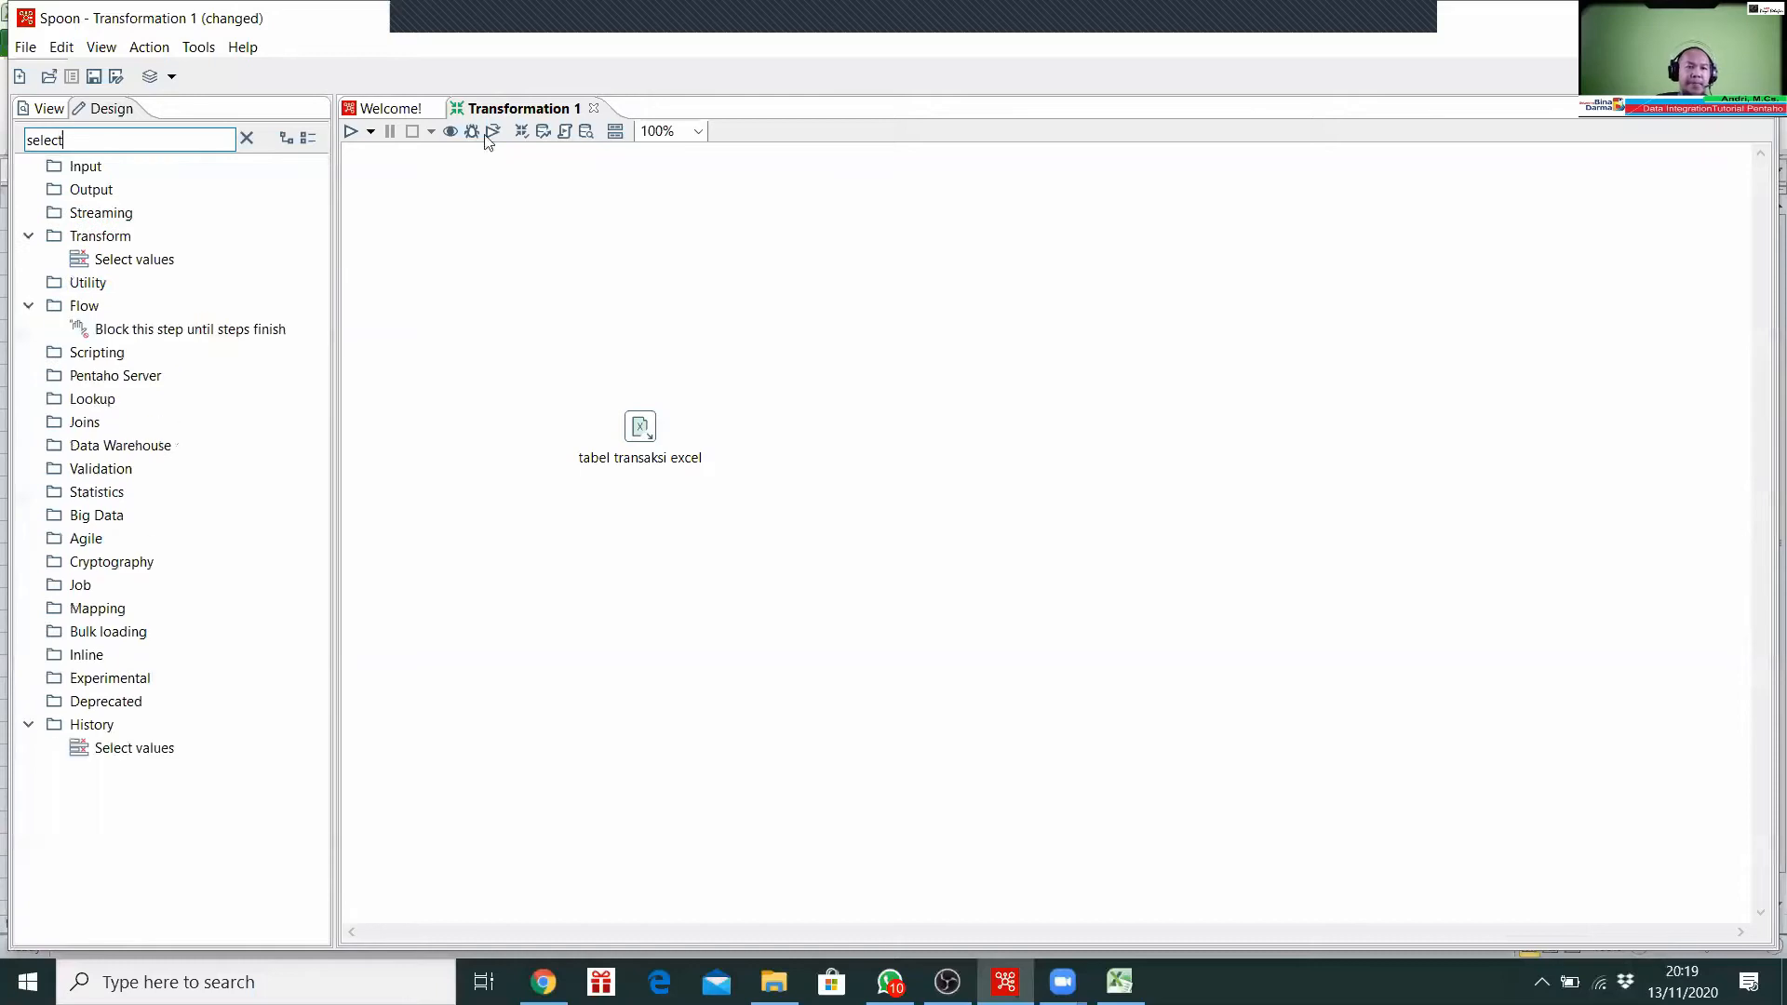
{"action": "left_click_drag", "start_coordinate": [135, 258], "coordinate": [920, 438]}
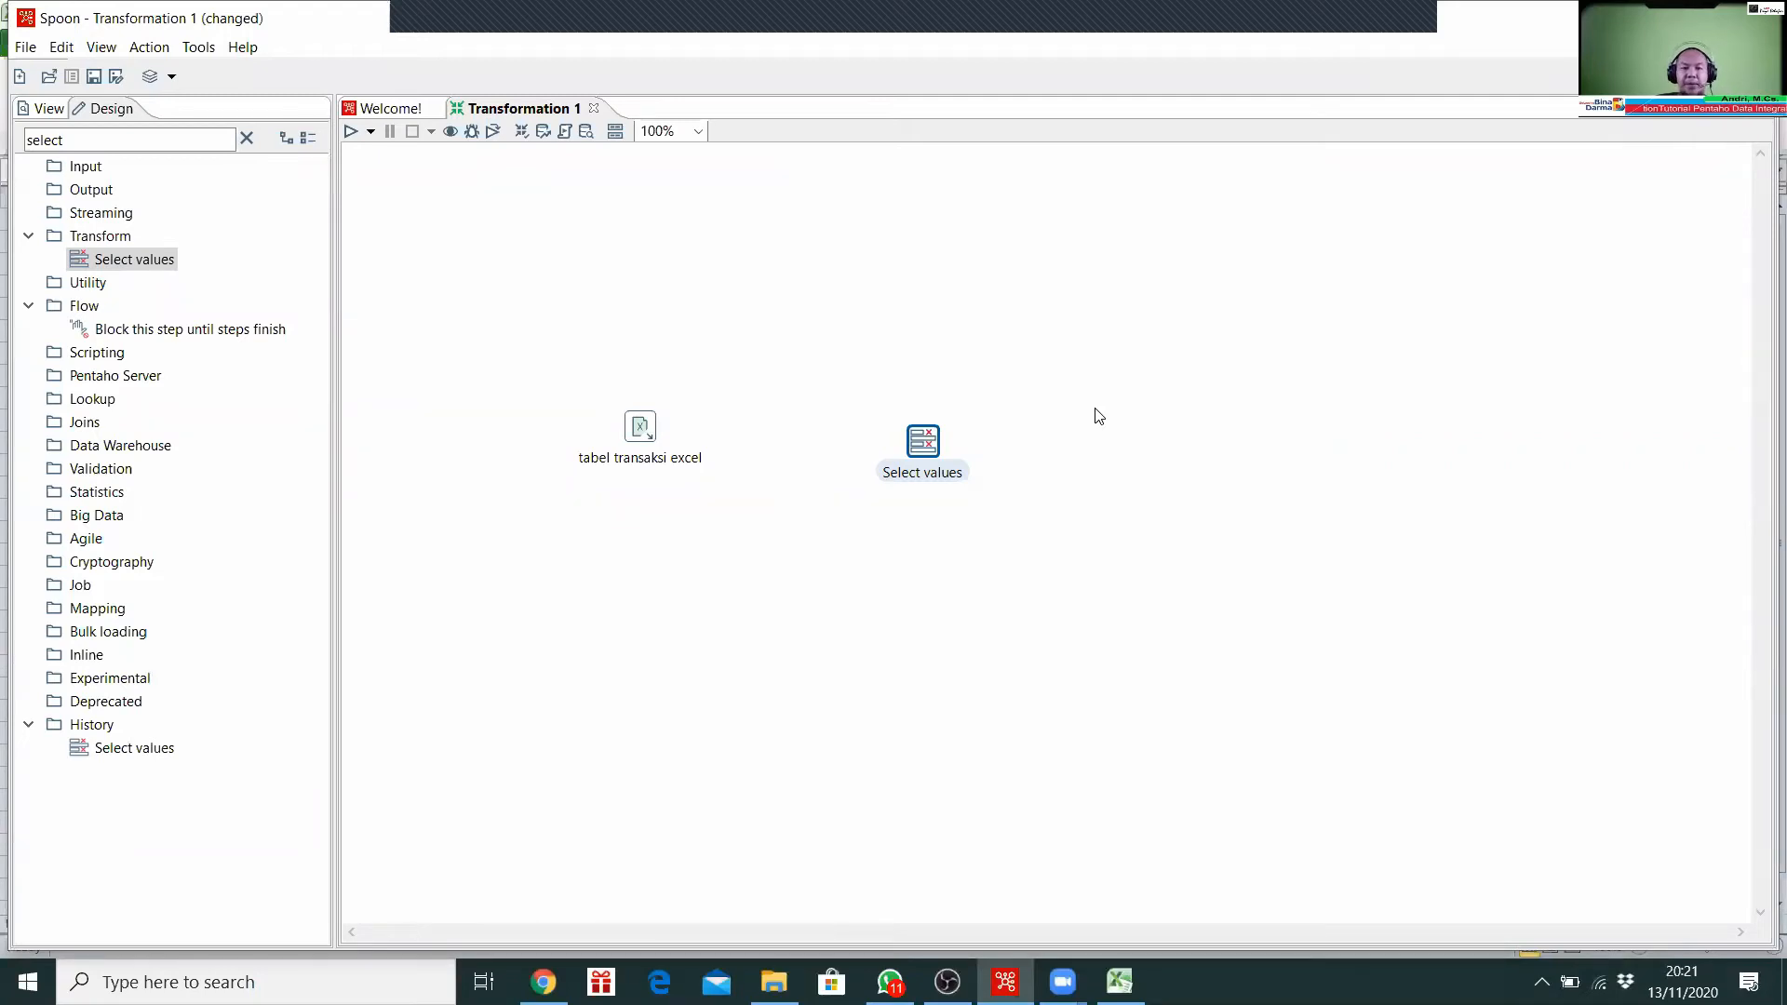
{"action": "left_click_drag", "start_coordinate": [927, 440], "coordinate": [902, 429]}
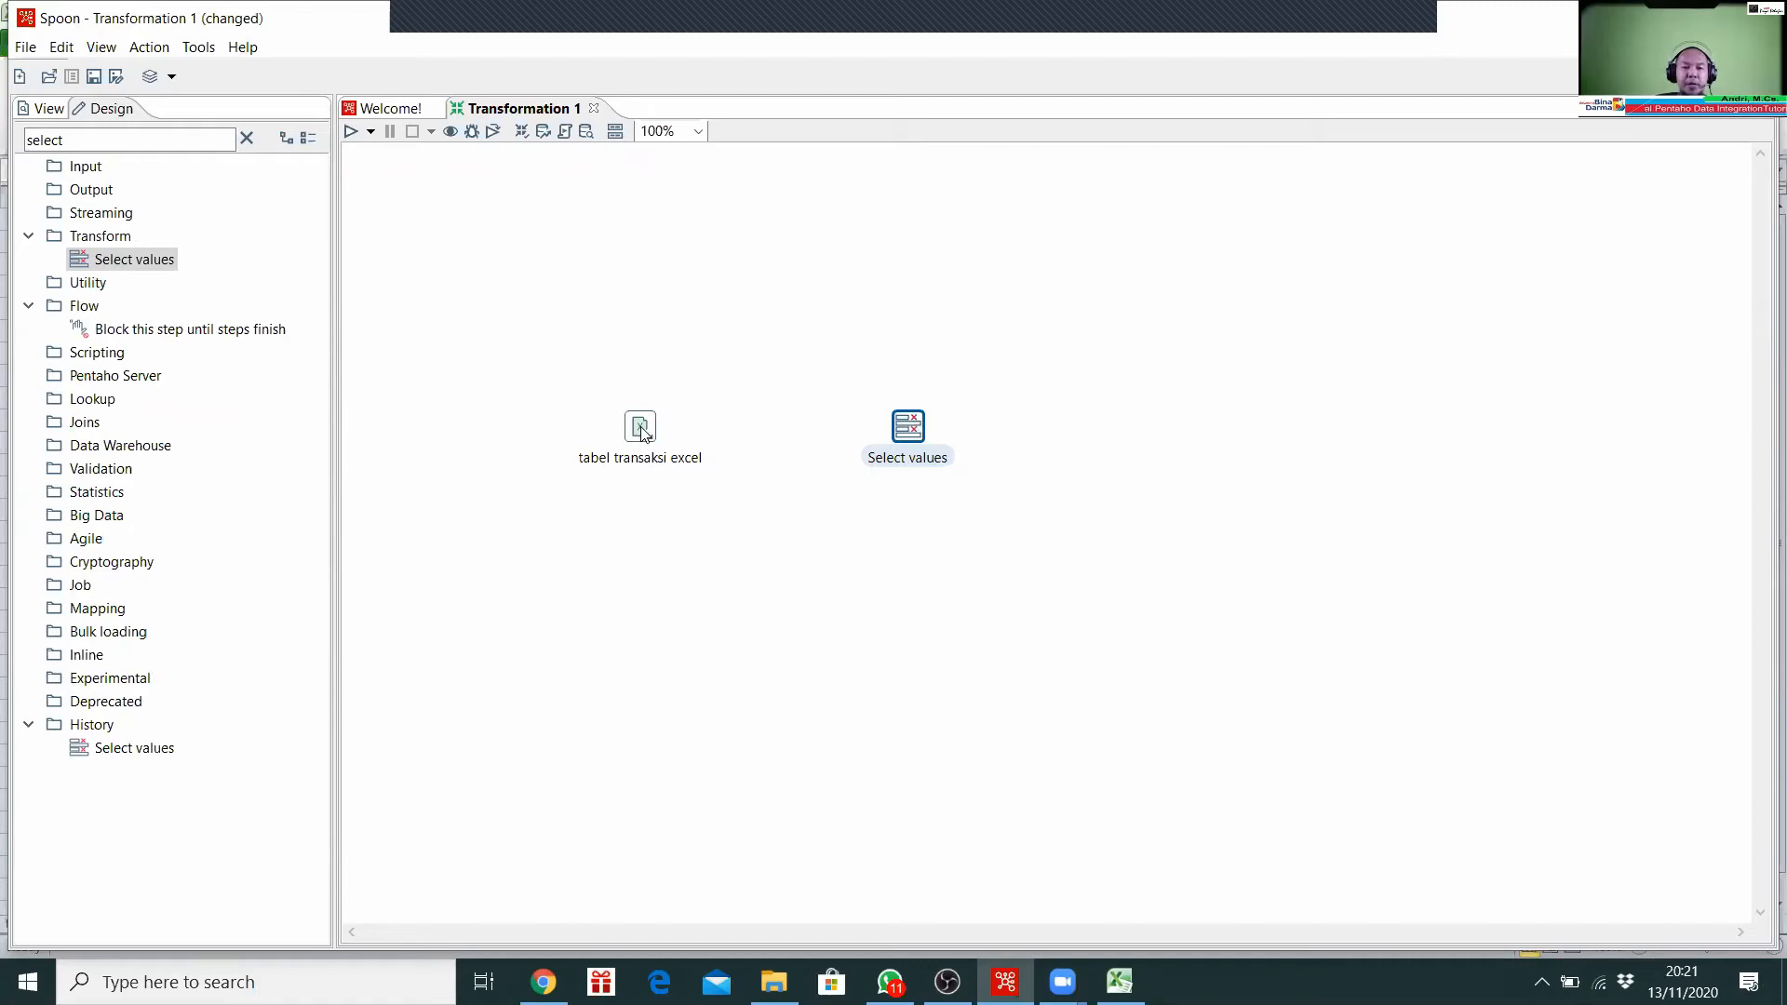
Step: Connect the tabel transaksi excel step to the Select values step with a hop
{"action": "mouse_move", "coordinate": [642, 430]}
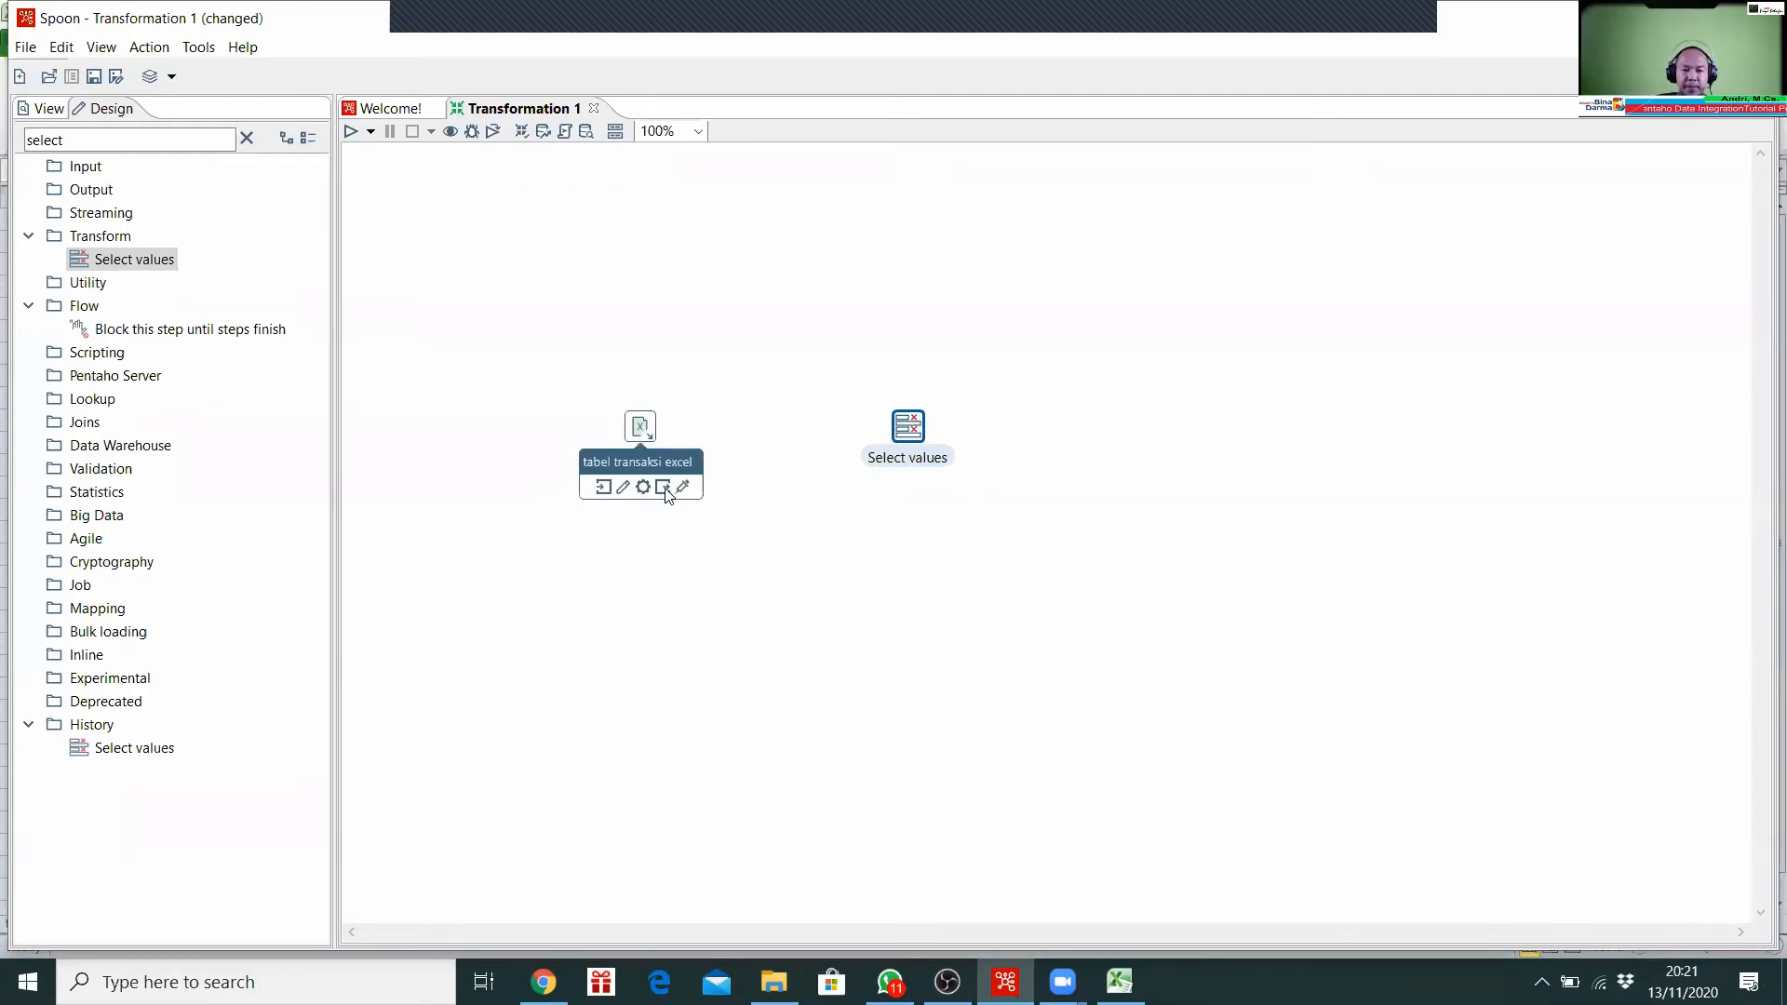
{"action": "left_click_drag", "start_coordinate": [665, 492], "coordinate": [908, 429]}
{"action": "mouse_move", "coordinate": [908, 430]}
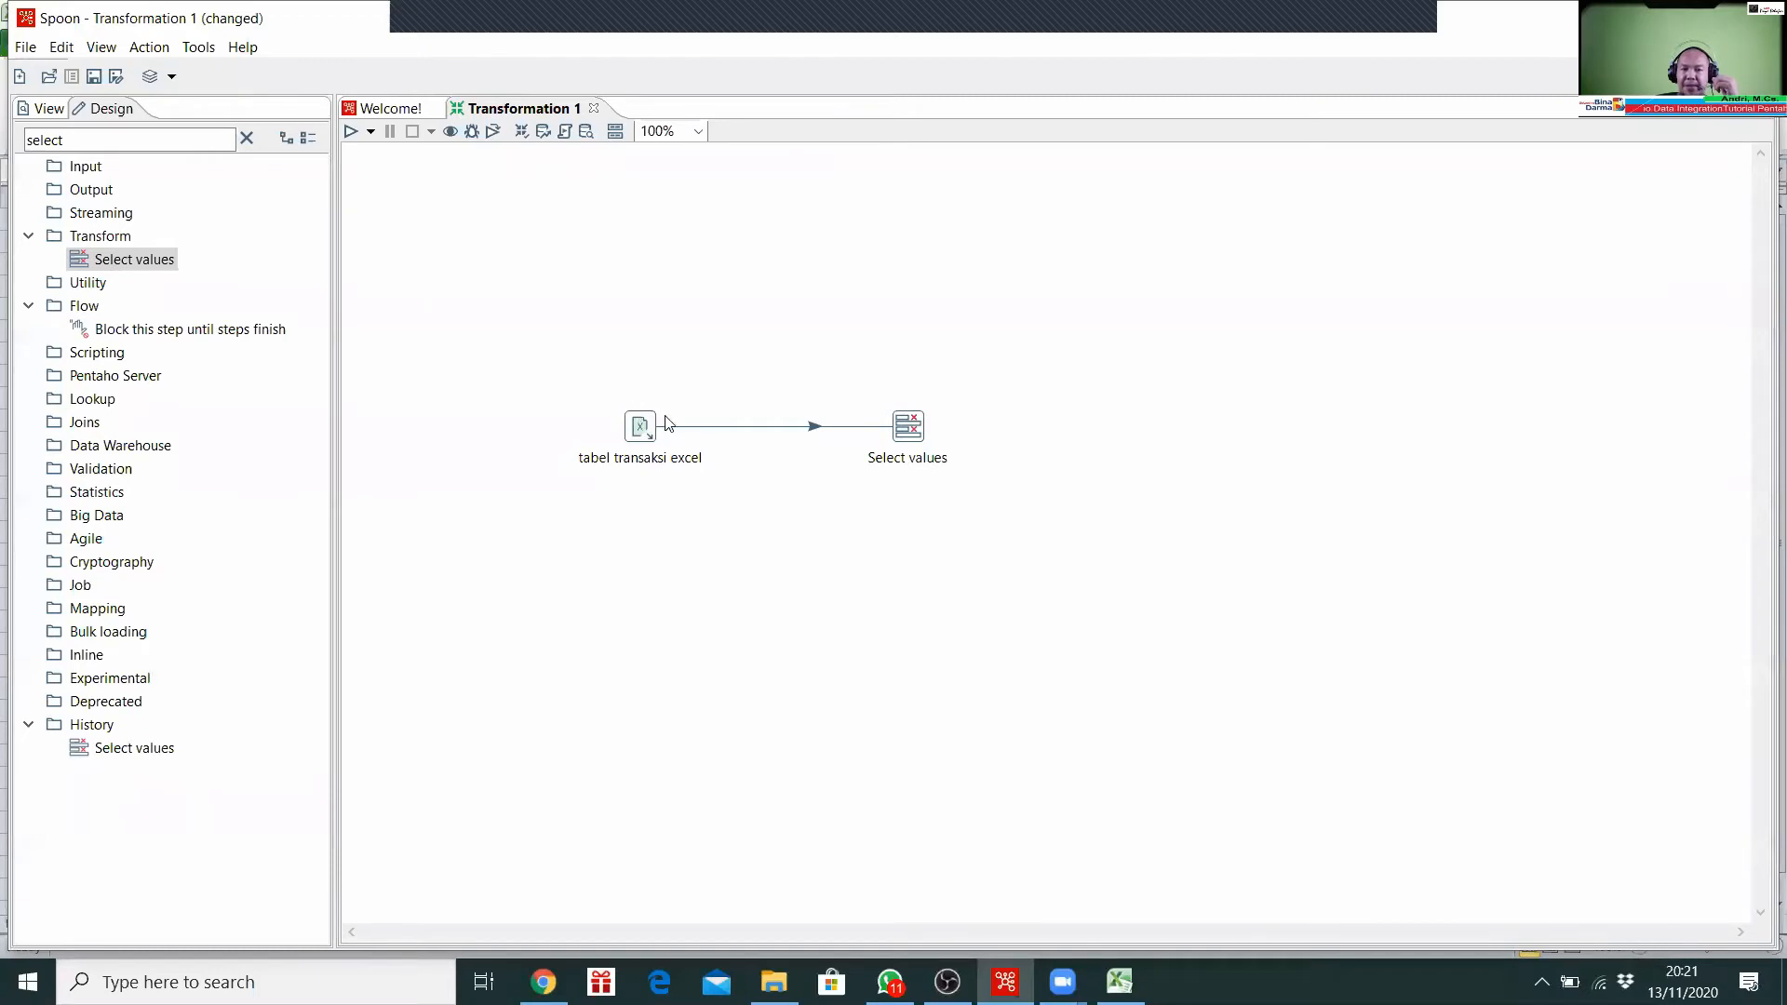
Step: Dismiss the Select values settings and try to preview the first 1000 rows of the tabel transaksi excel step with Quick Launch
{"action": "mouse_move", "coordinate": [642, 434]}
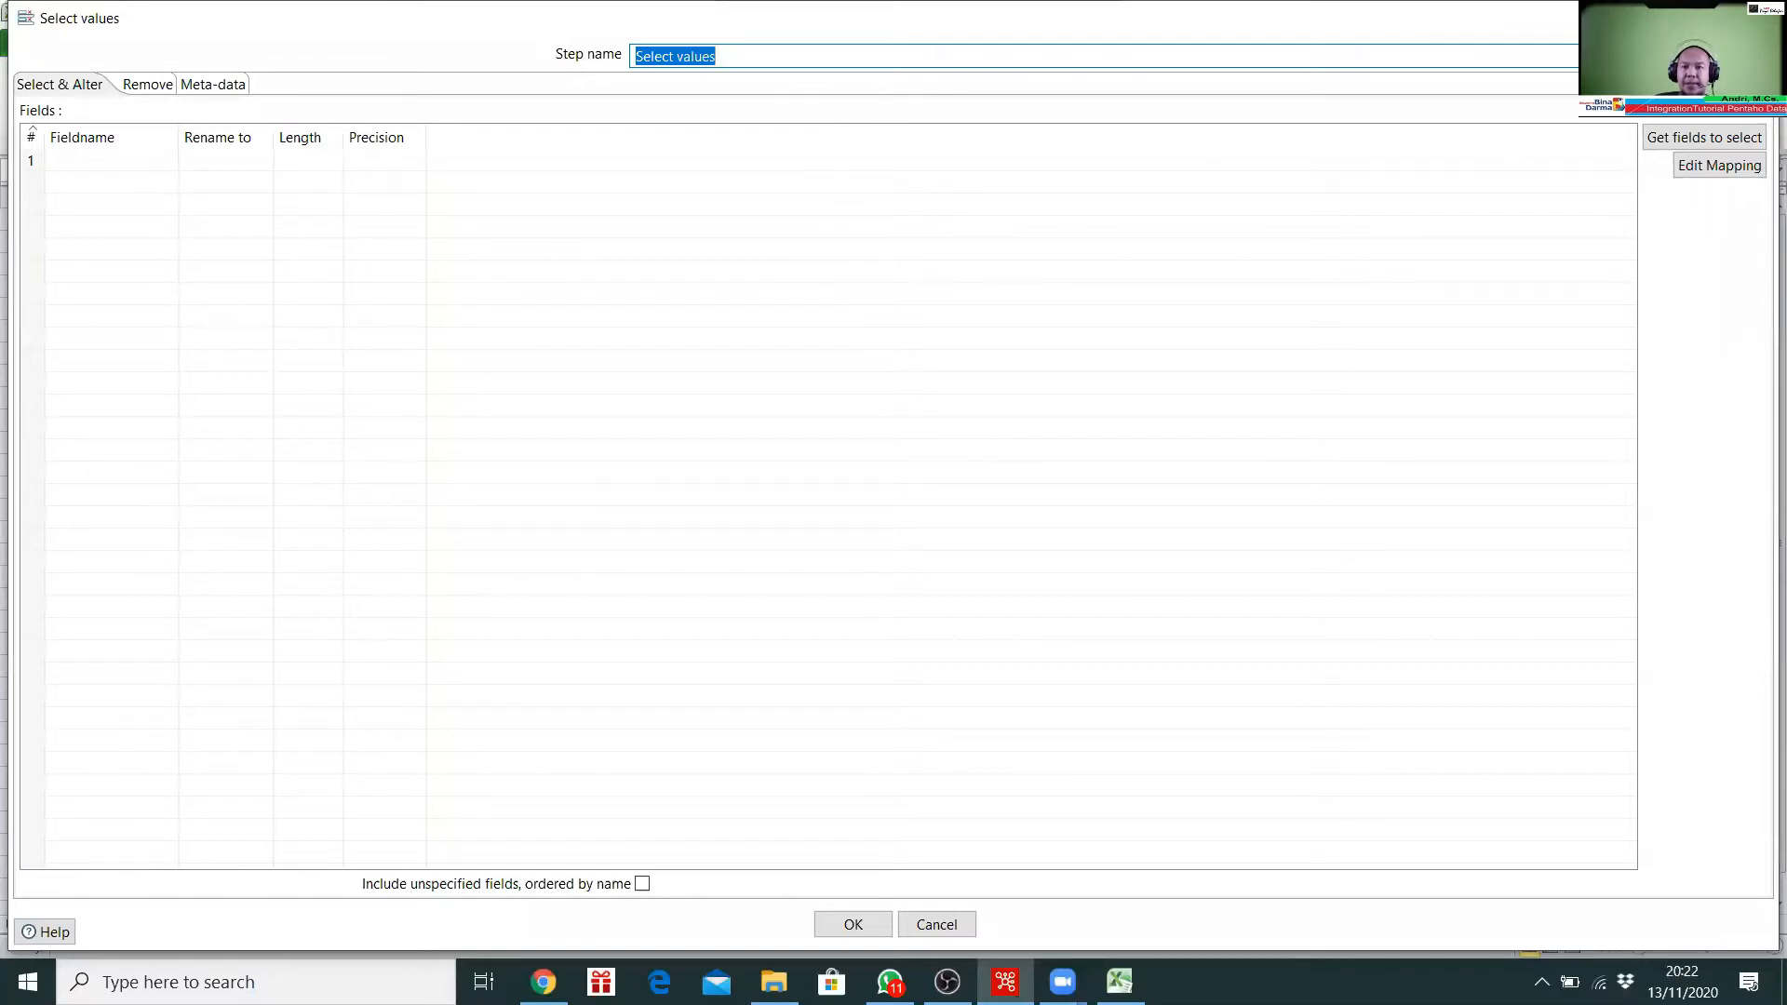
{"action": "key", "text": "Escape"}
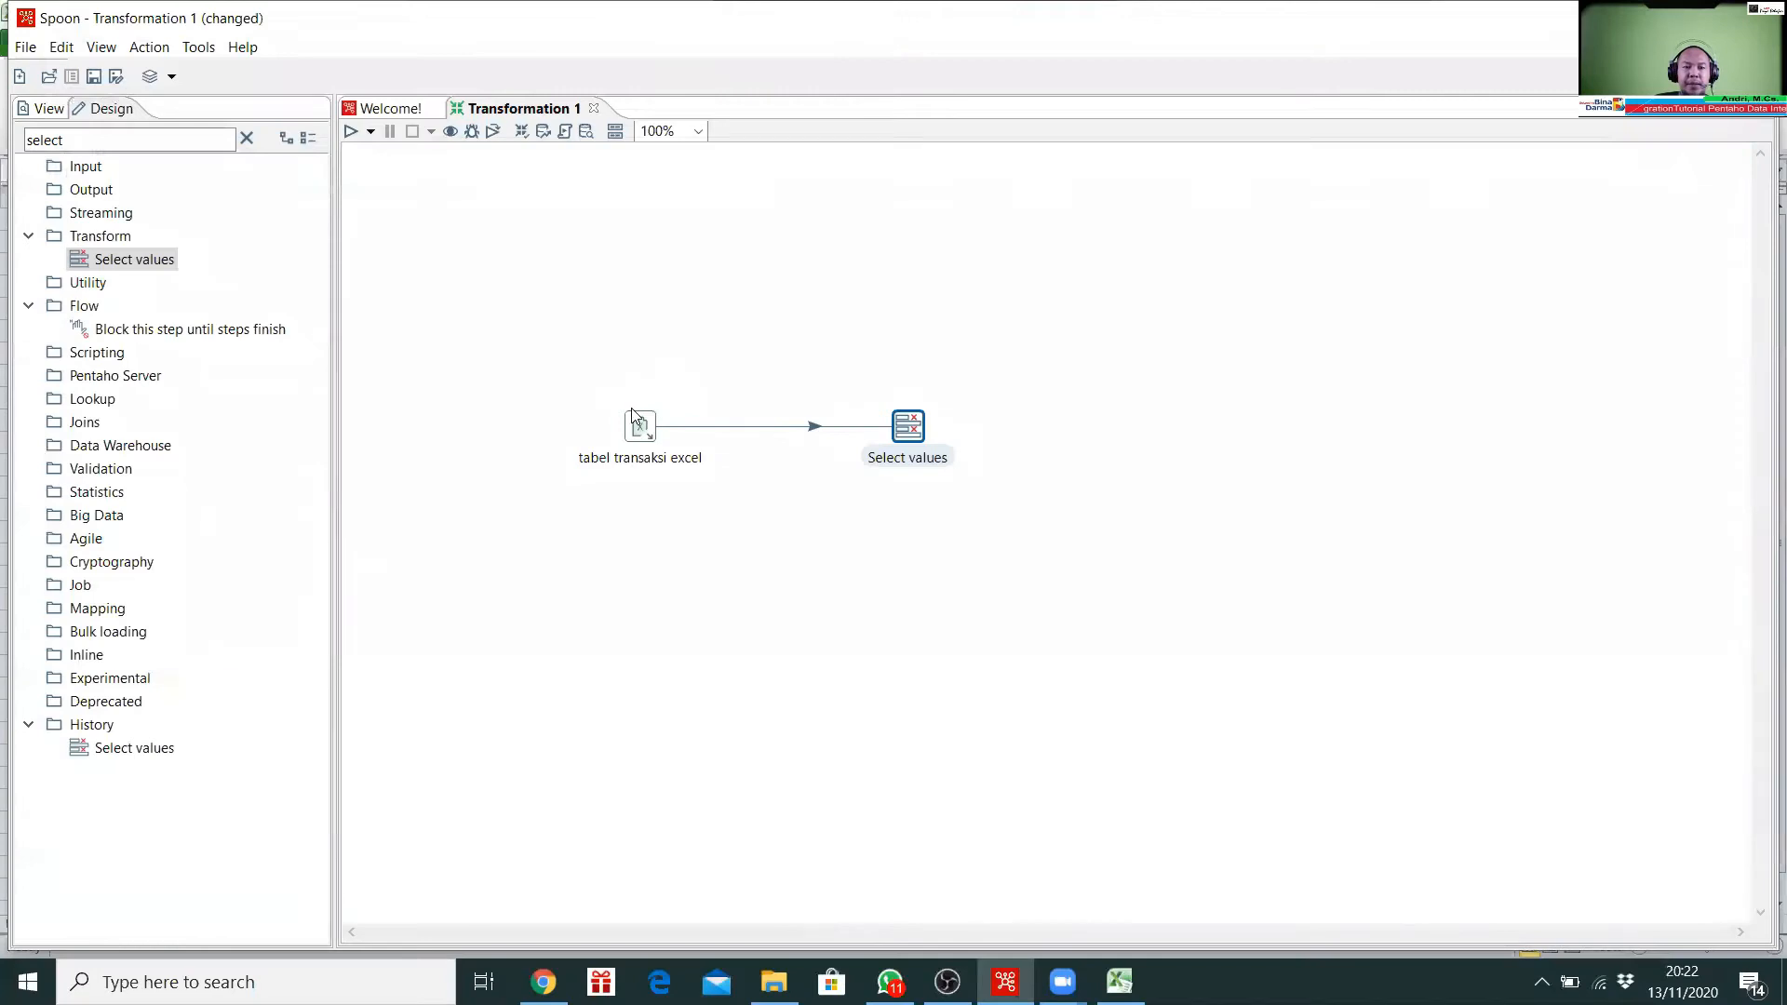
{"action": "right_click", "coordinate": [651, 431]}
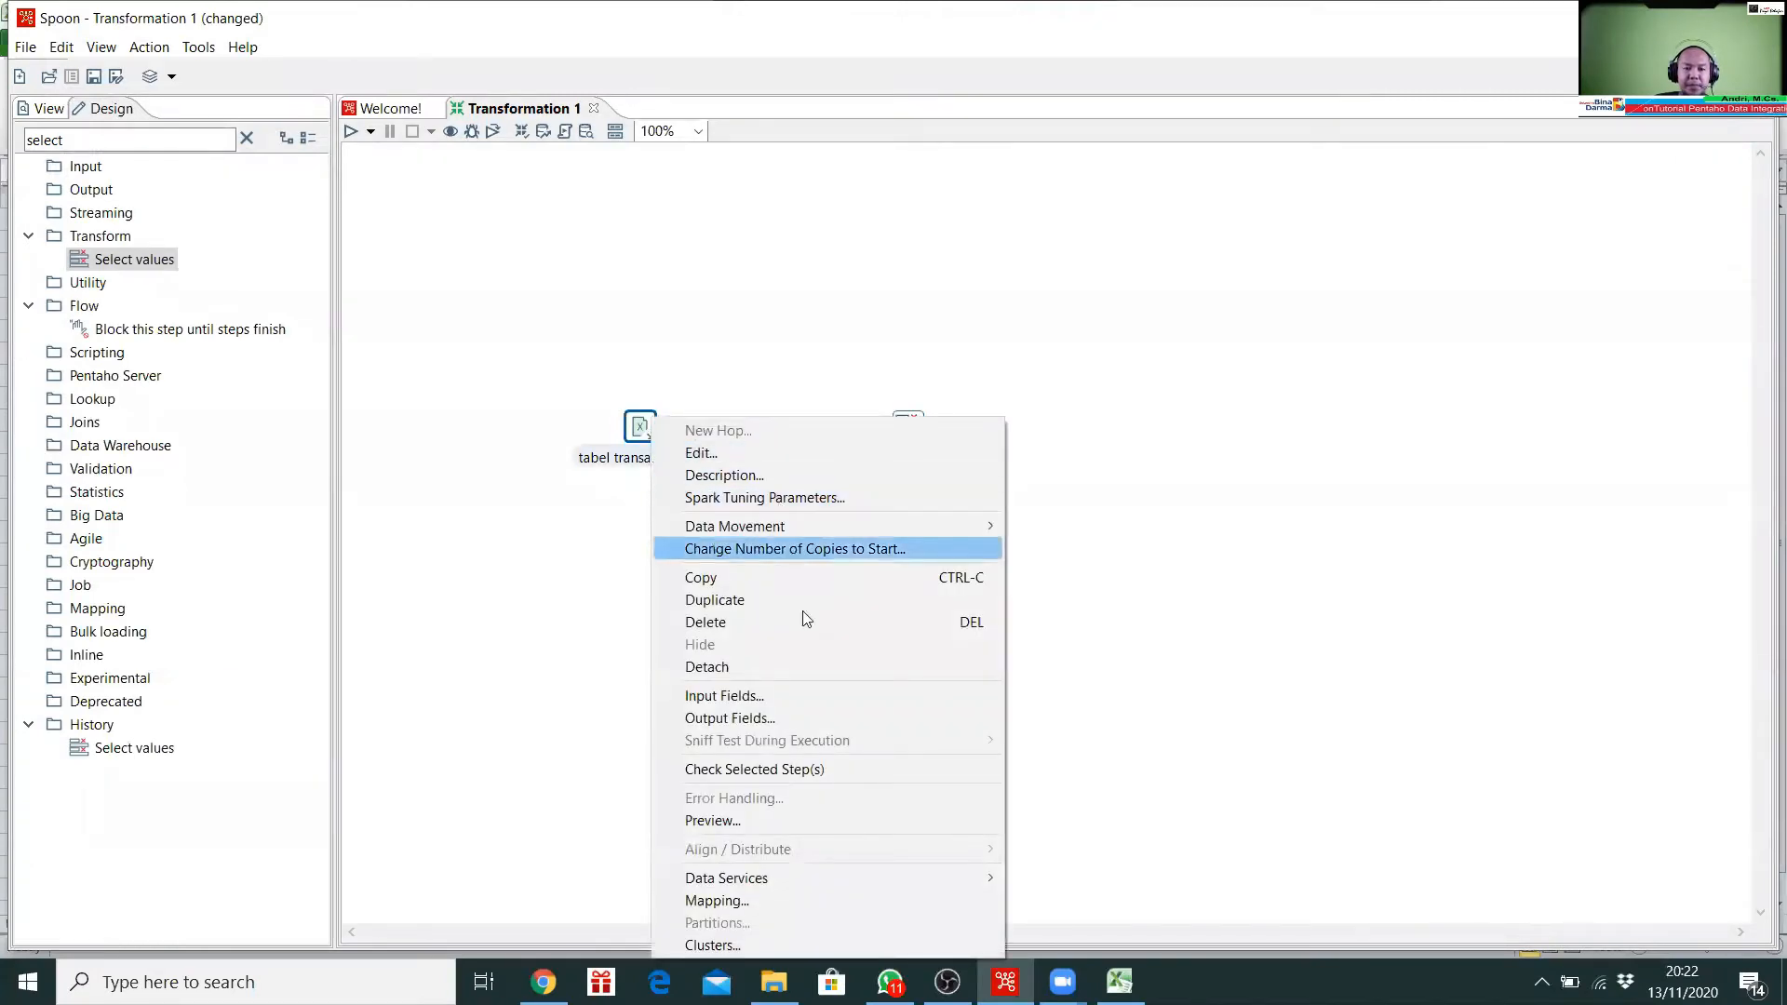
{"action": "left_click", "coordinate": [773, 821]}
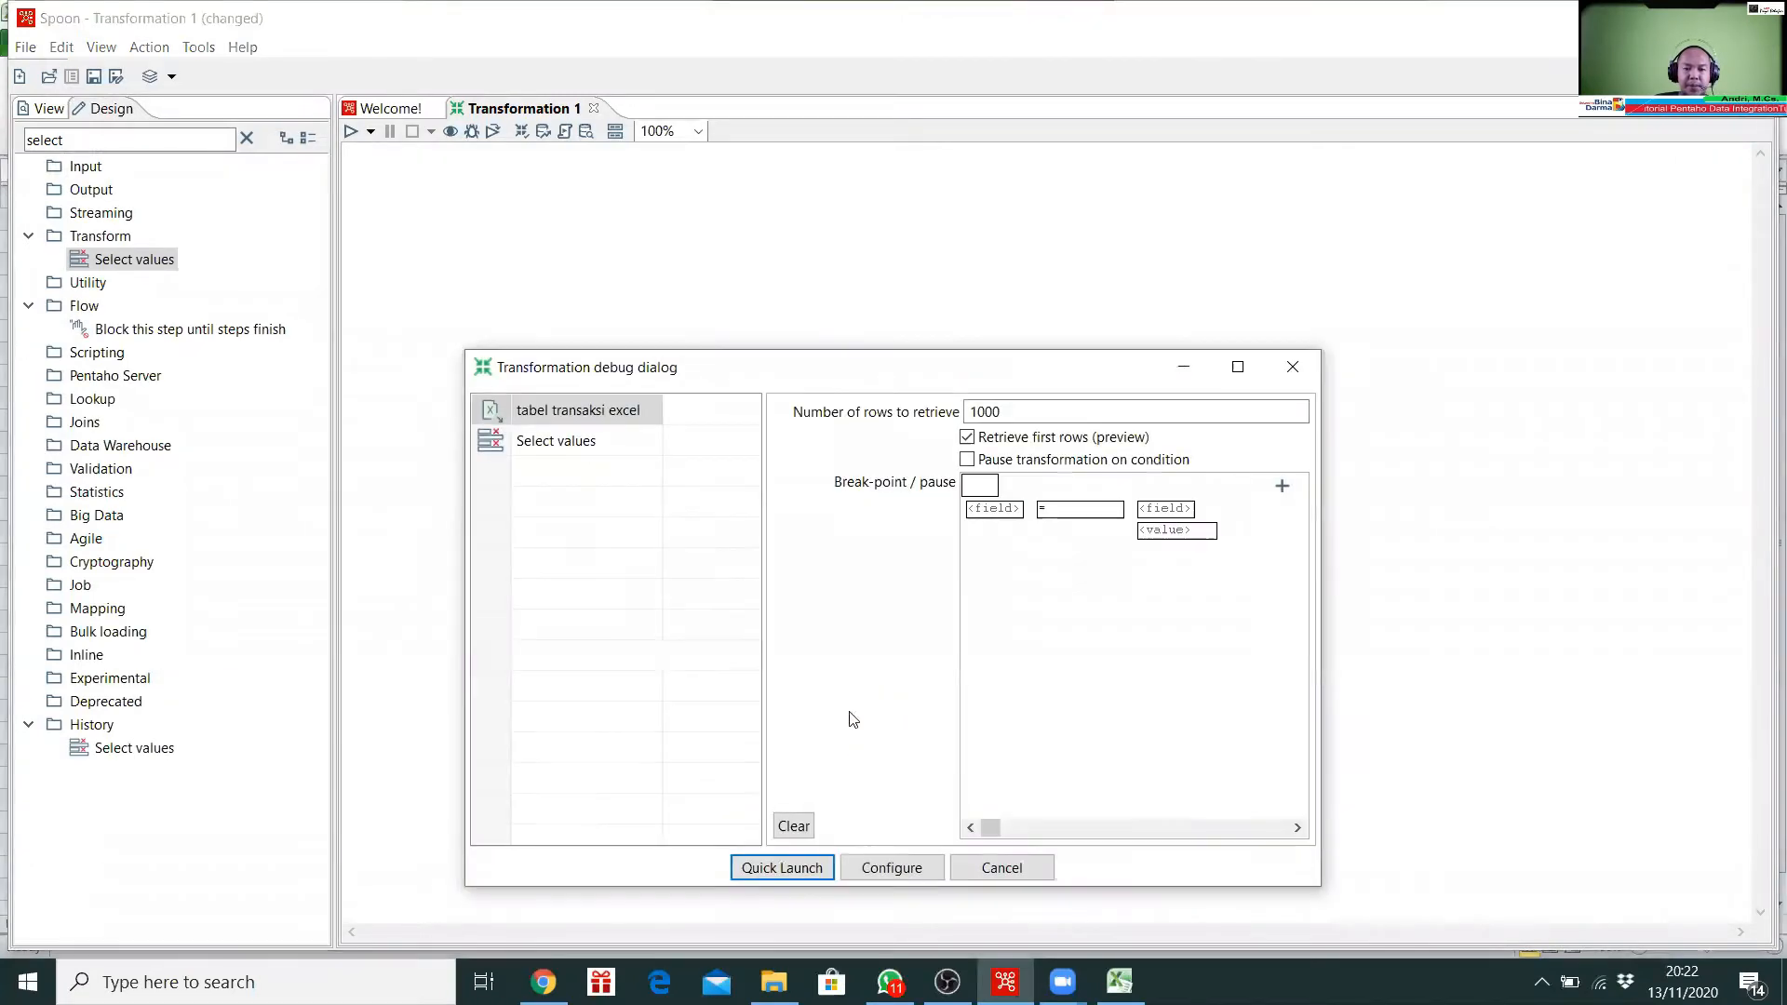
{"action": "left_click", "coordinate": [780, 867]}
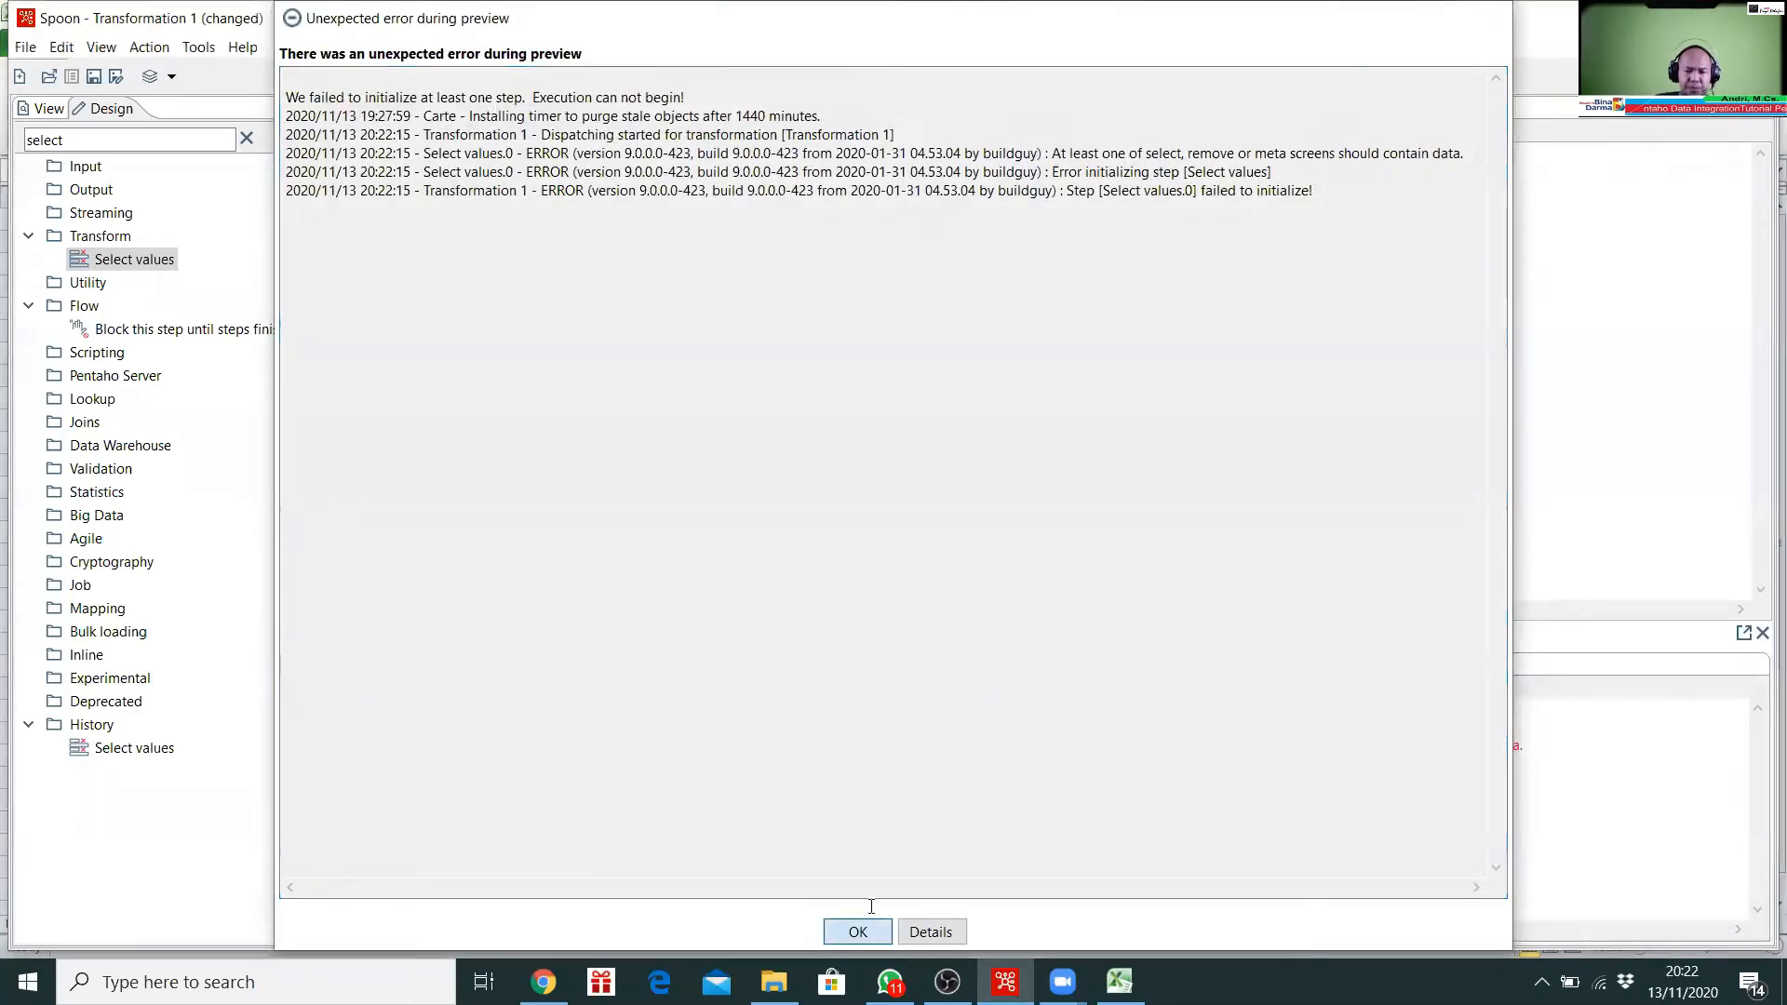
Step: Dismiss the preview error and rename the Select values step as mengubah tipe data
{"action": "left_click", "coordinate": [857, 932]}
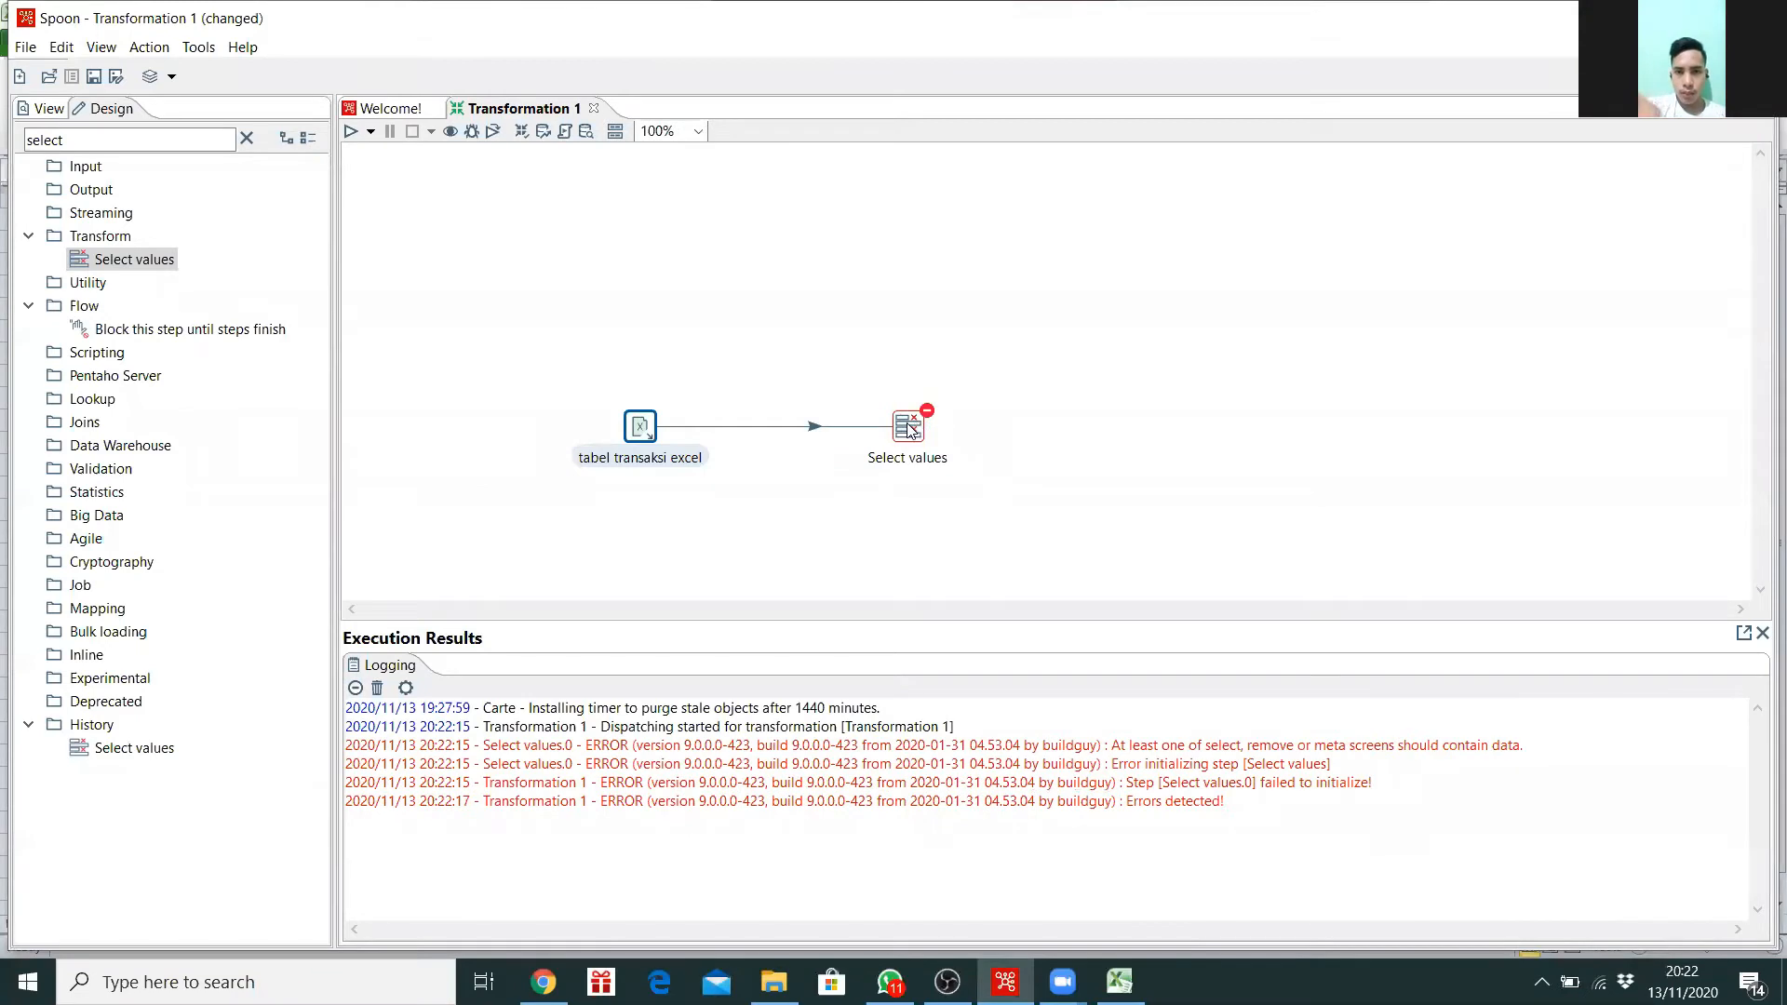
{"action": "left_click", "coordinate": [909, 428]}
{"action": "double_click", "coordinate": [908, 428]}
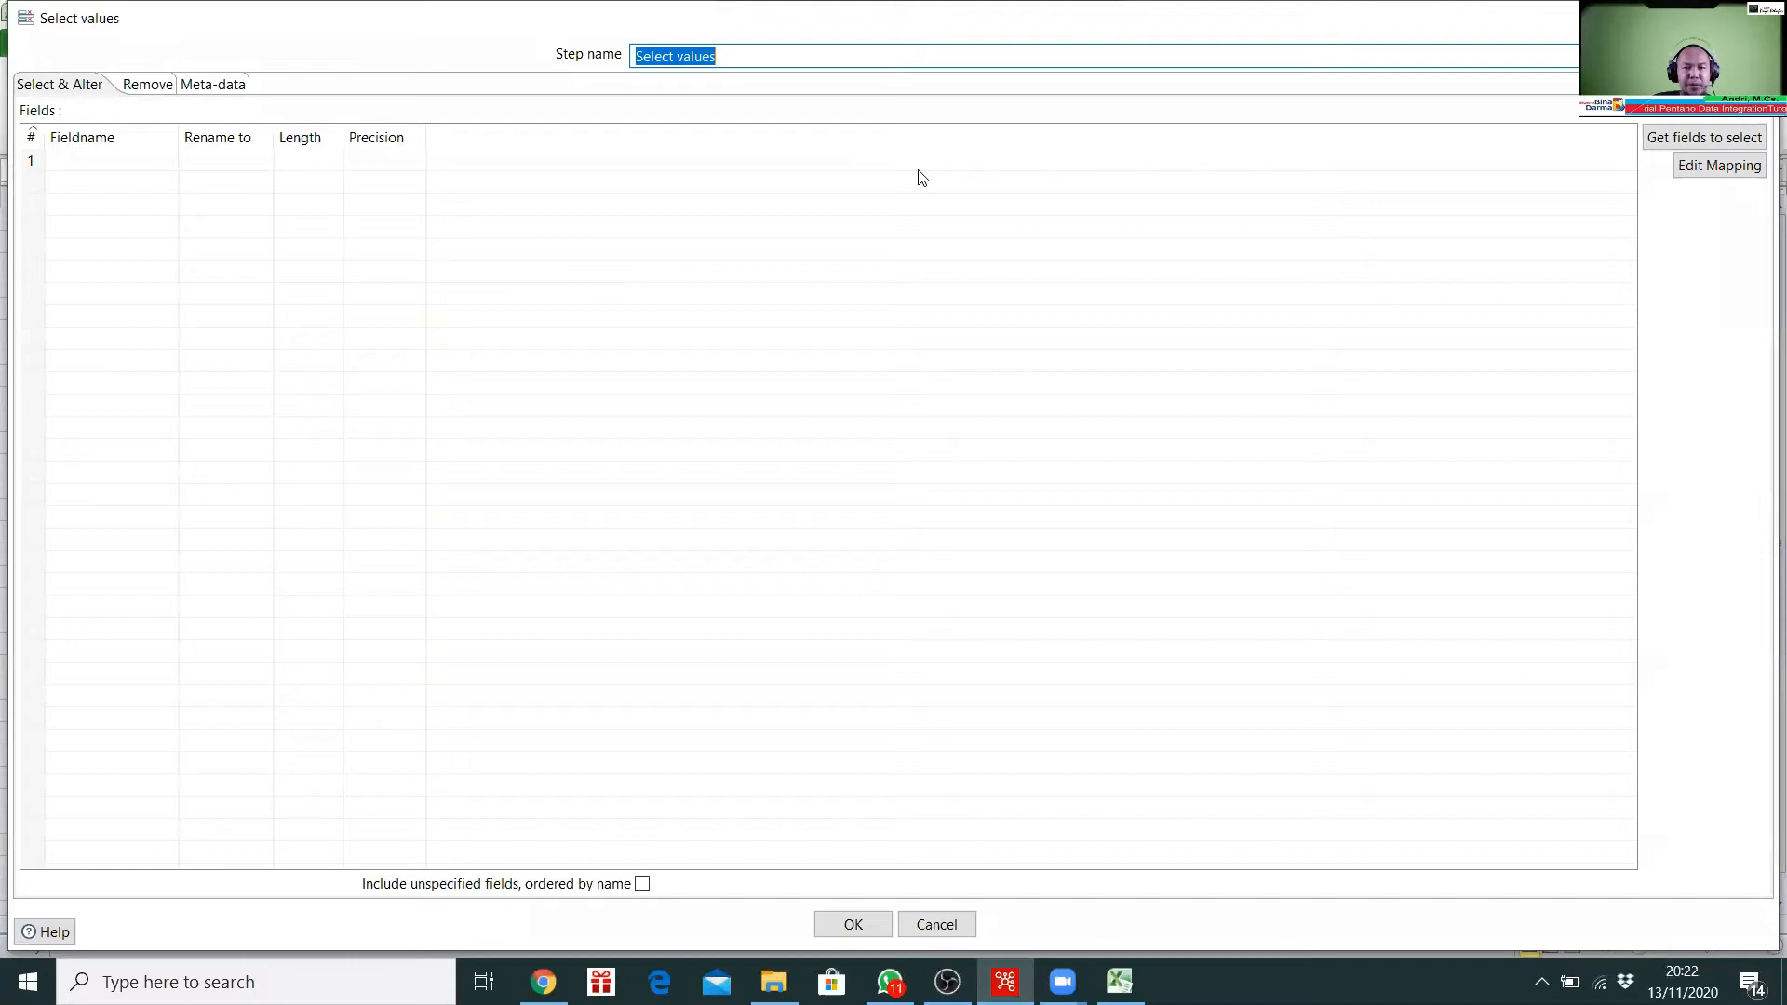
{"action": "type", "text": "menguba"}
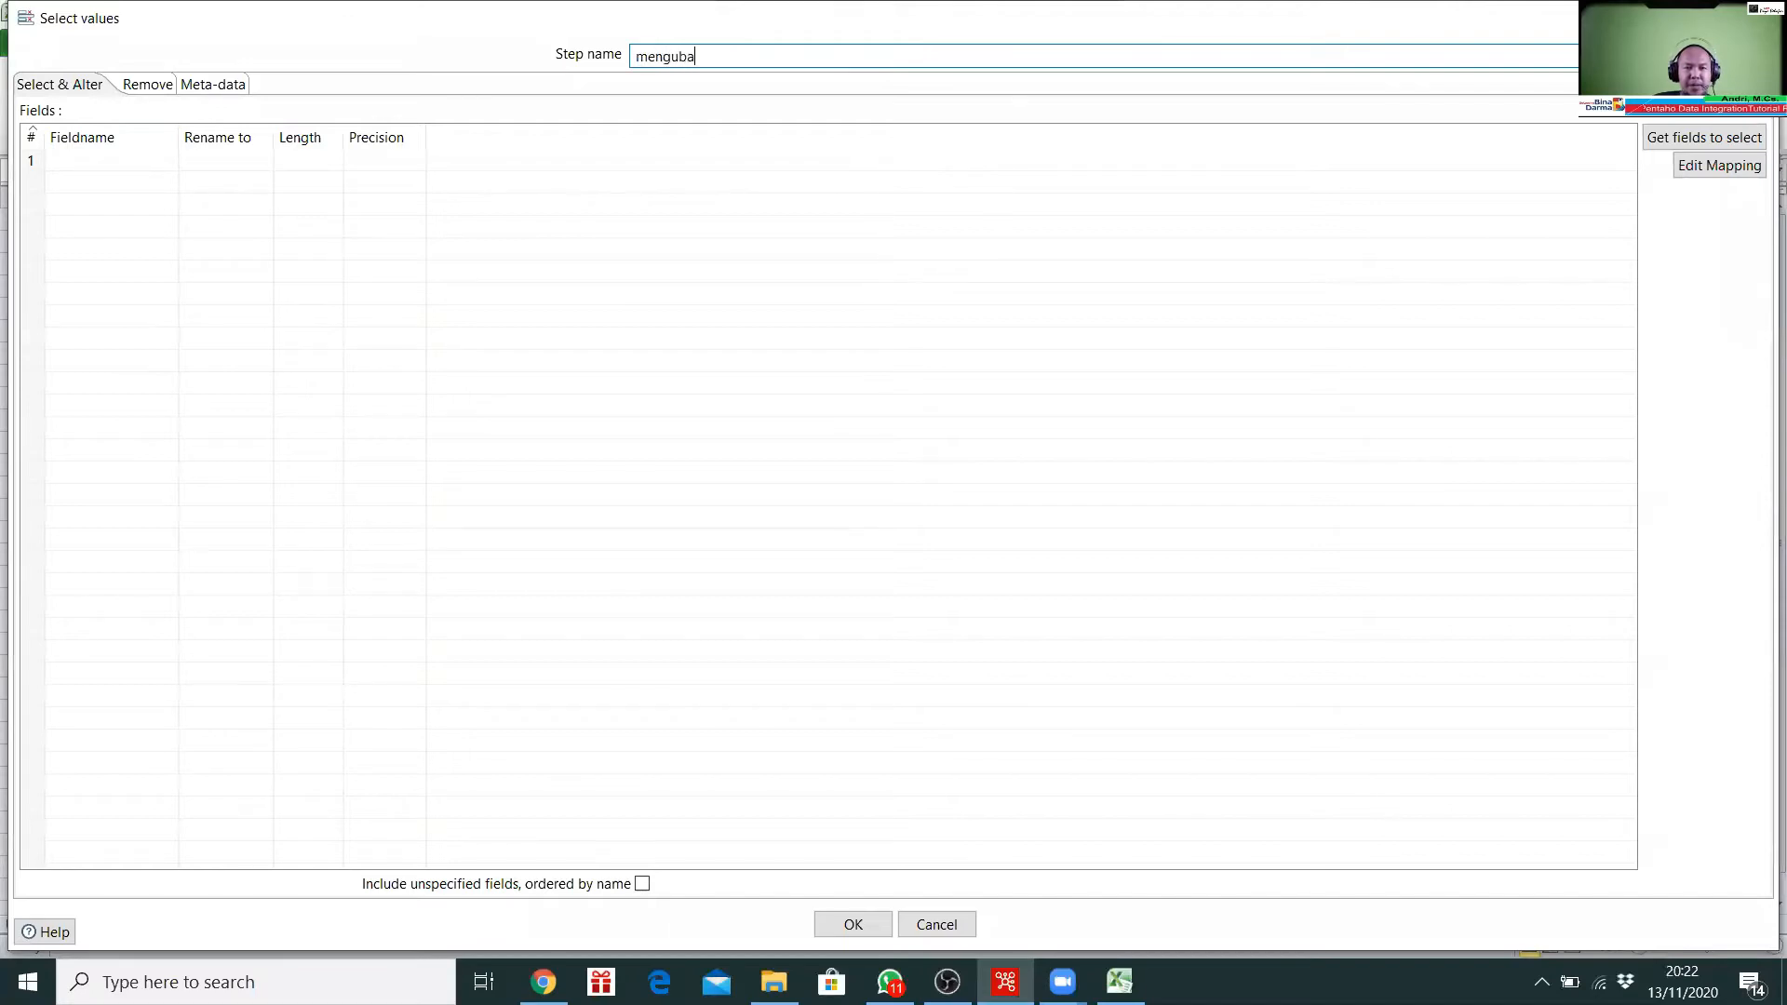
{"action": "type", "text": "h tipe data"}
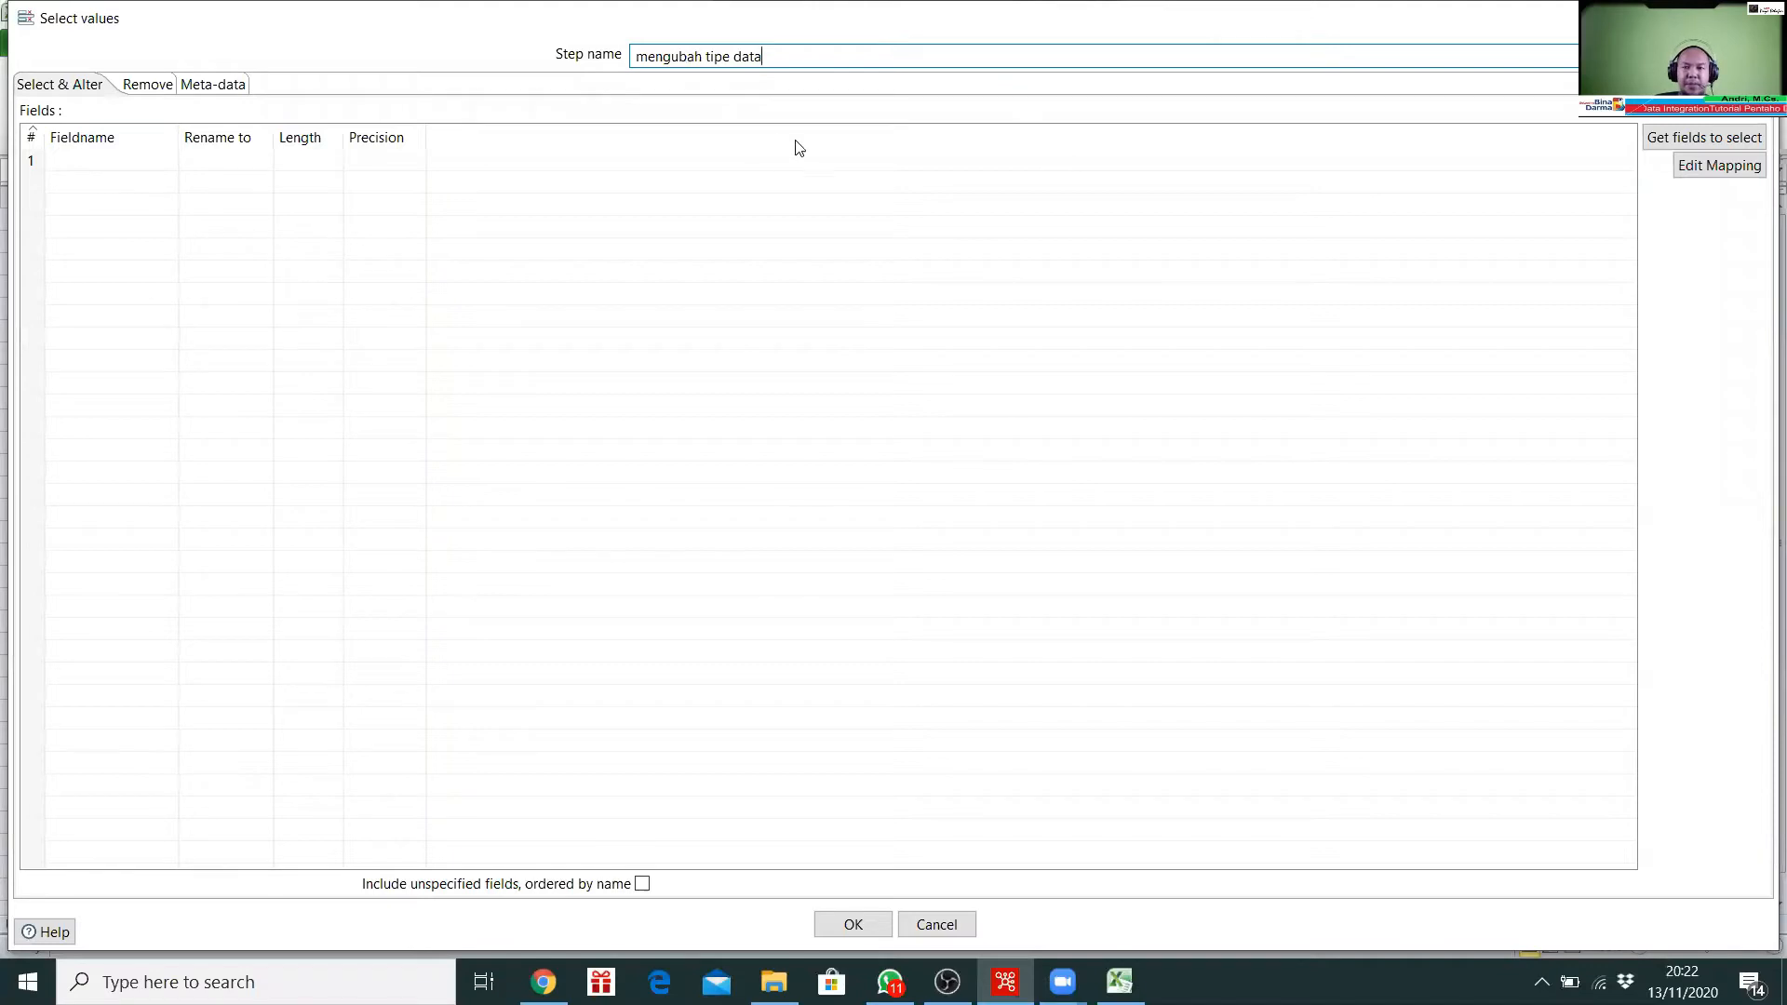
Step: Load all incoming fields into the list of fields to select and alter
{"action": "left_click", "coordinate": [222, 87]}
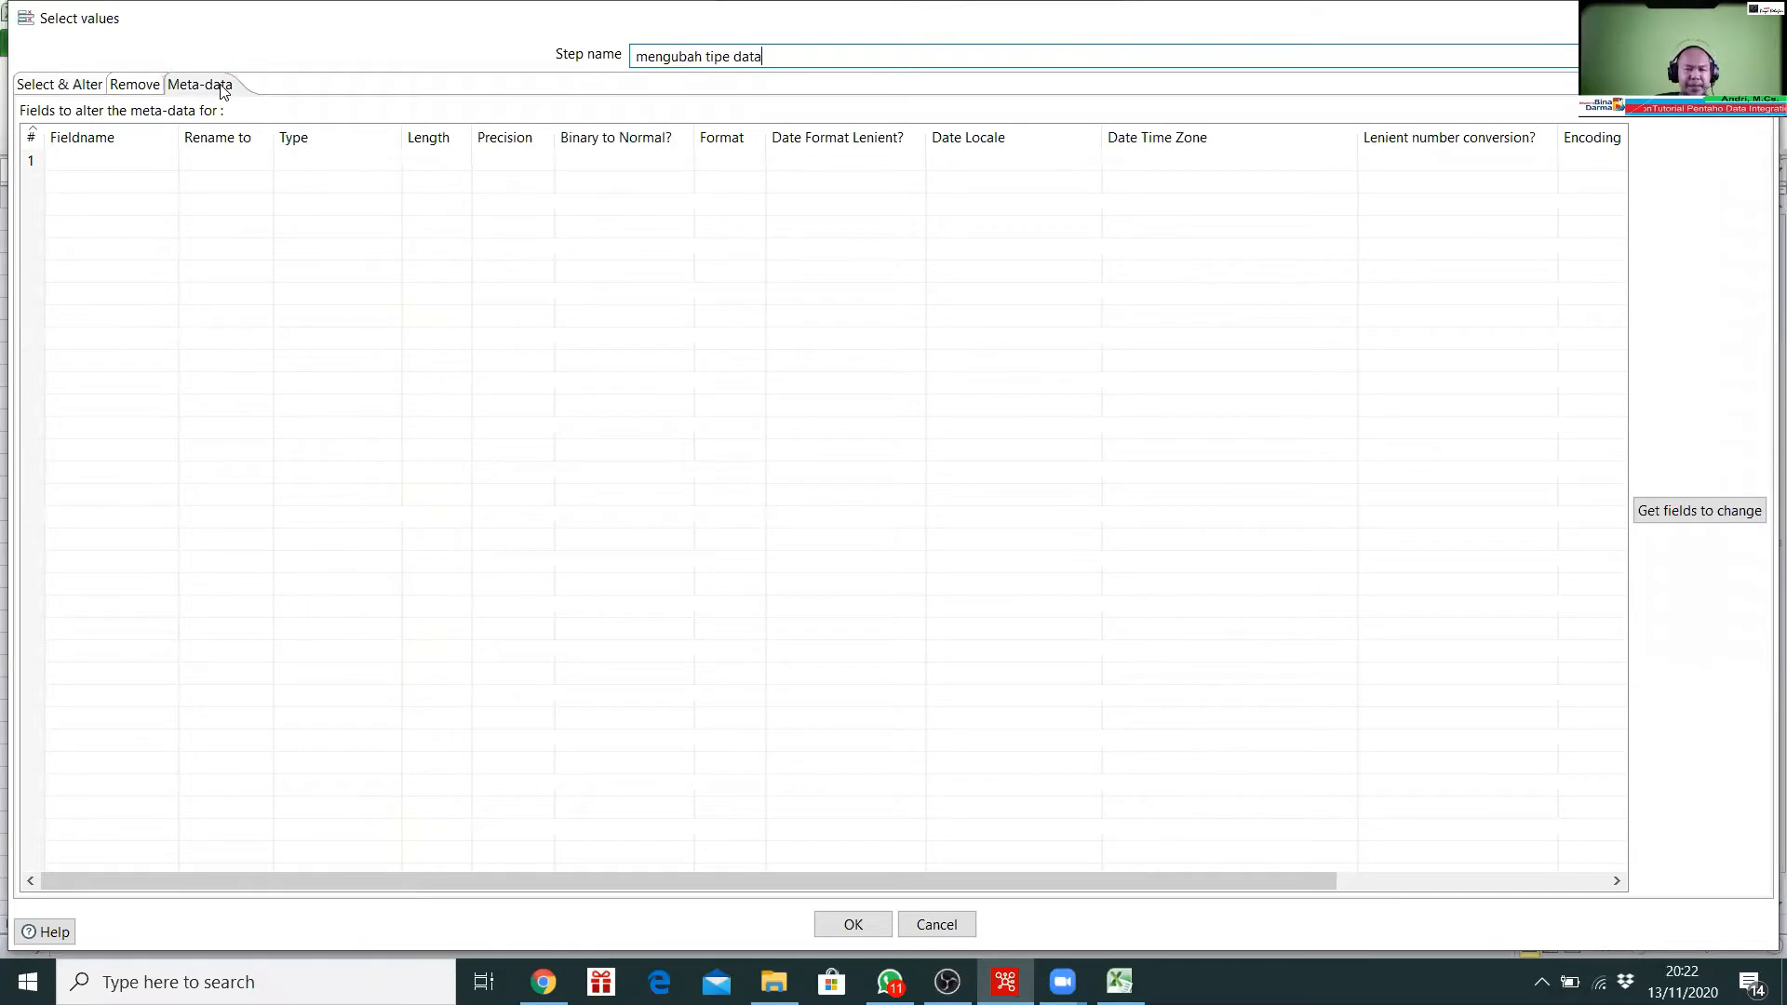
{"action": "left_click", "coordinate": [59, 87]}
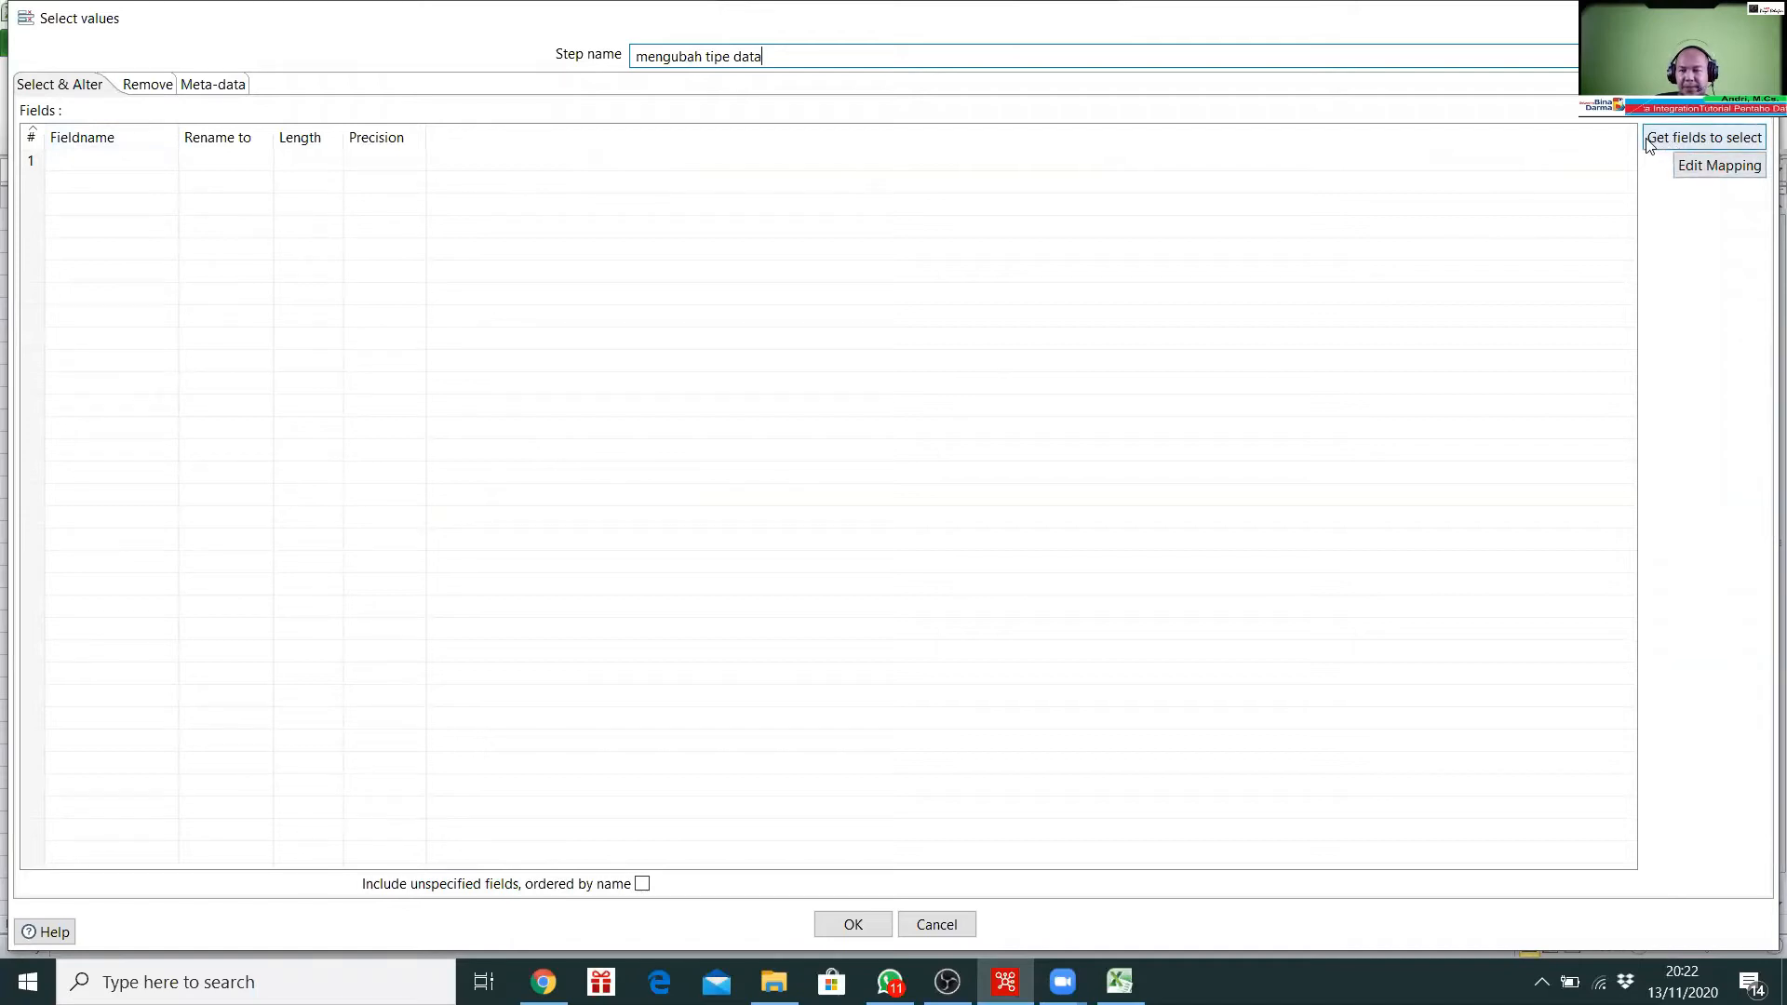
{"action": "left_click", "coordinate": [1672, 144]}
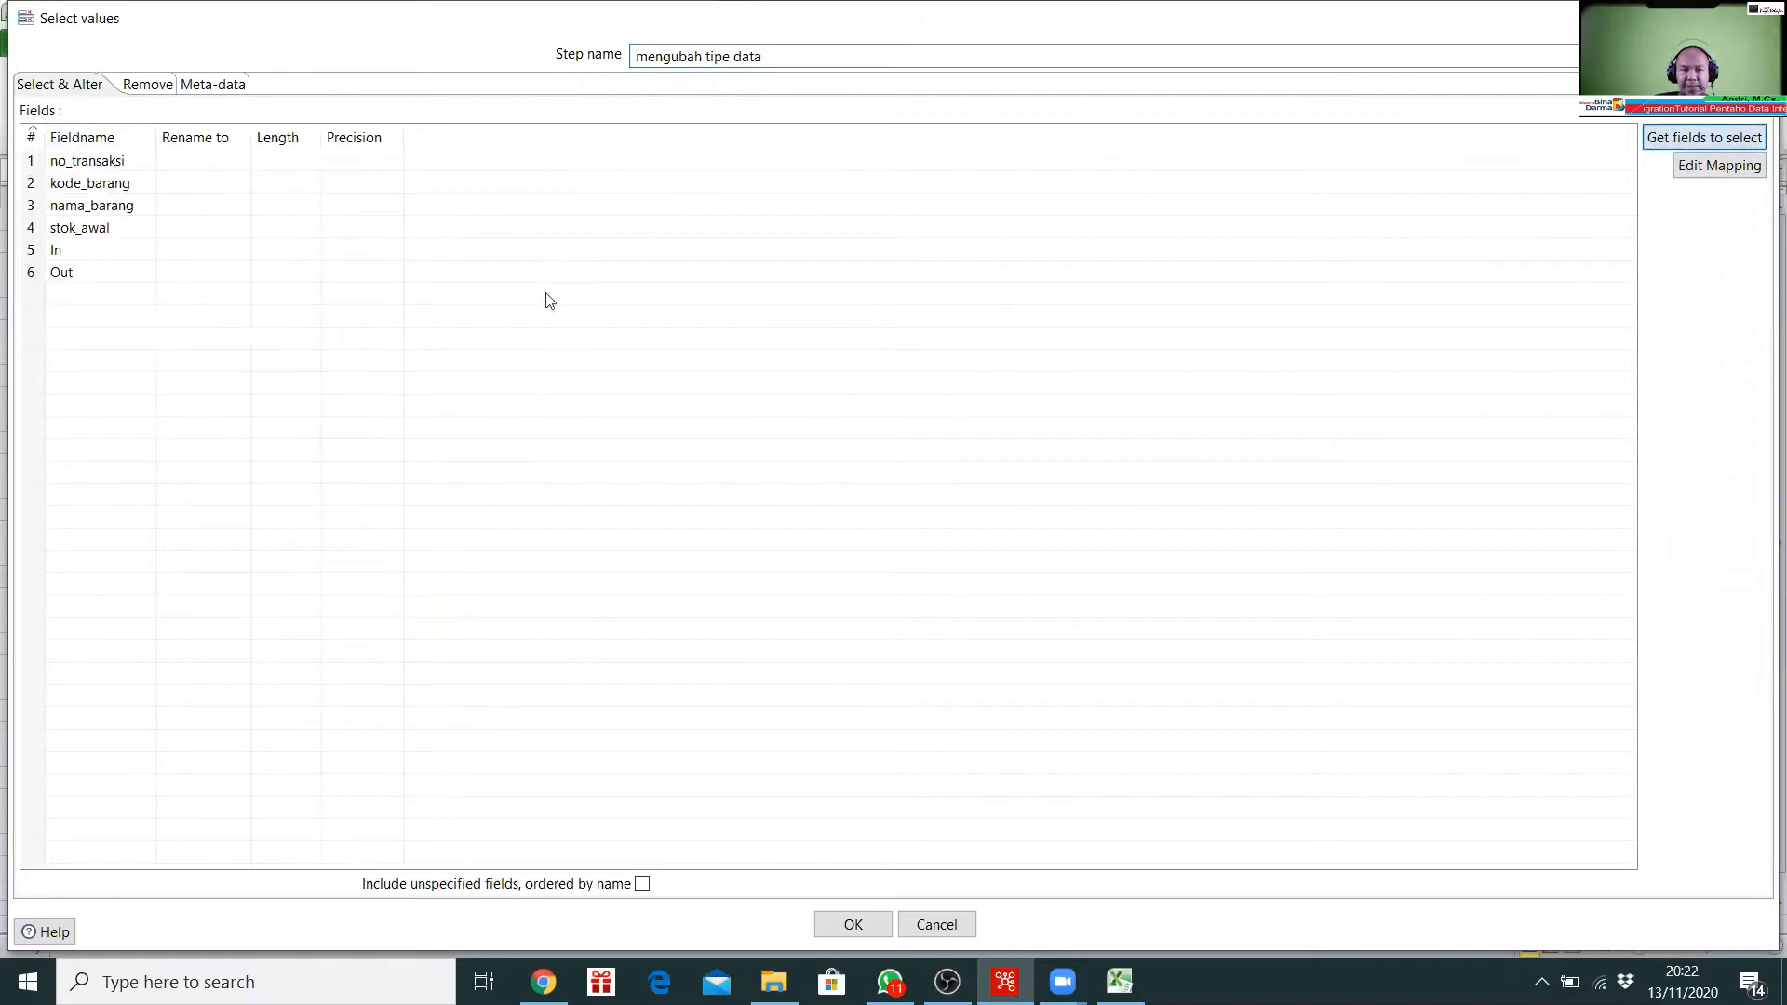
Step: Move the stok_awal field above nama_barang in the selected fields and accept the step settings
{"action": "left_click", "coordinate": [82, 207]}
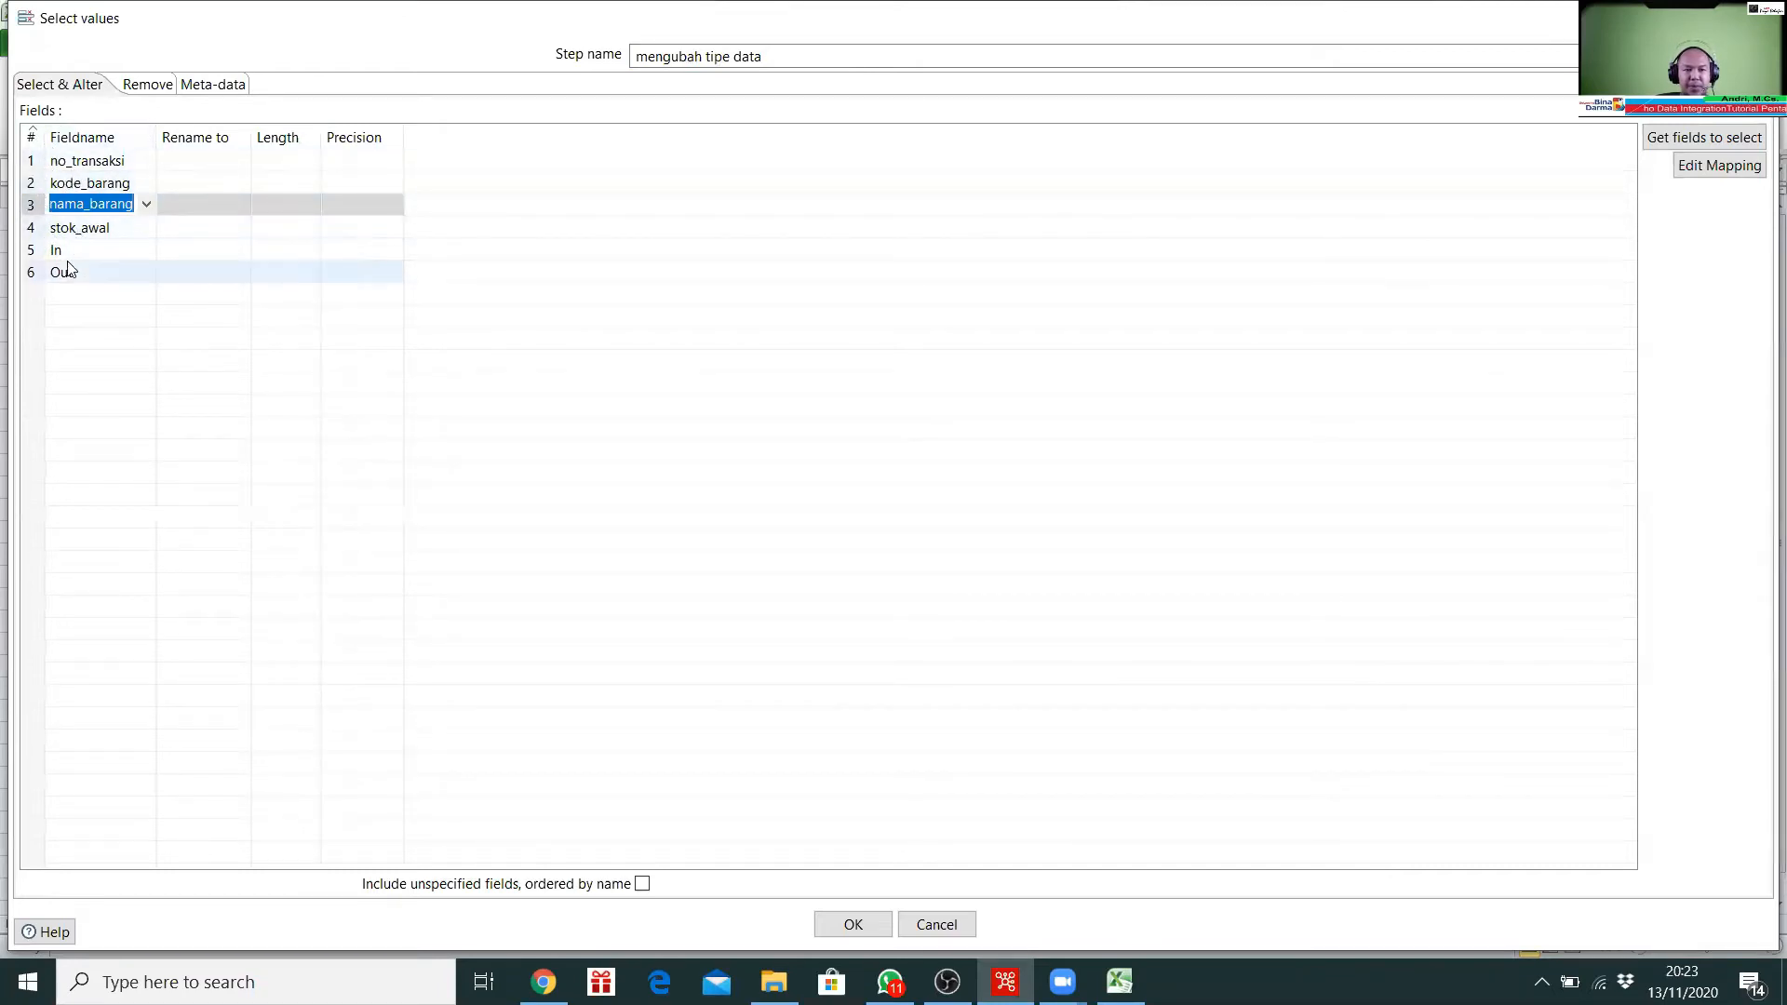
{"action": "left_click", "coordinate": [82, 240]}
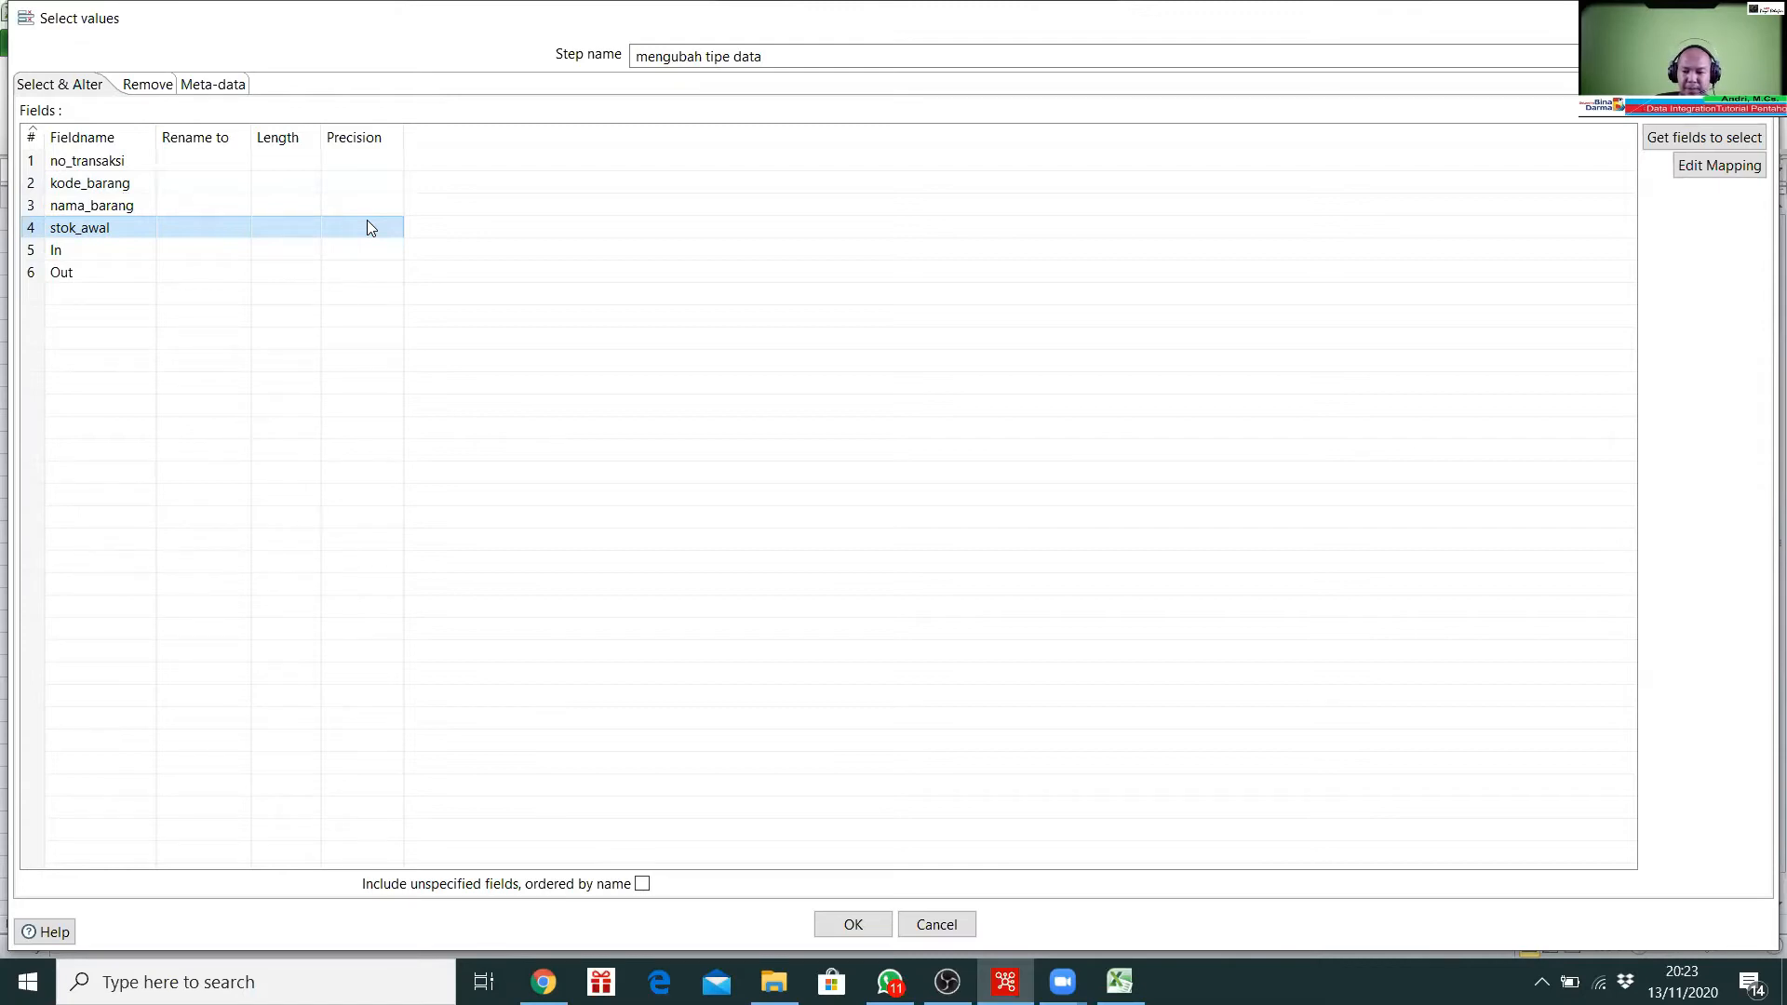
{"action": "key", "text": "ctrl+Up"}
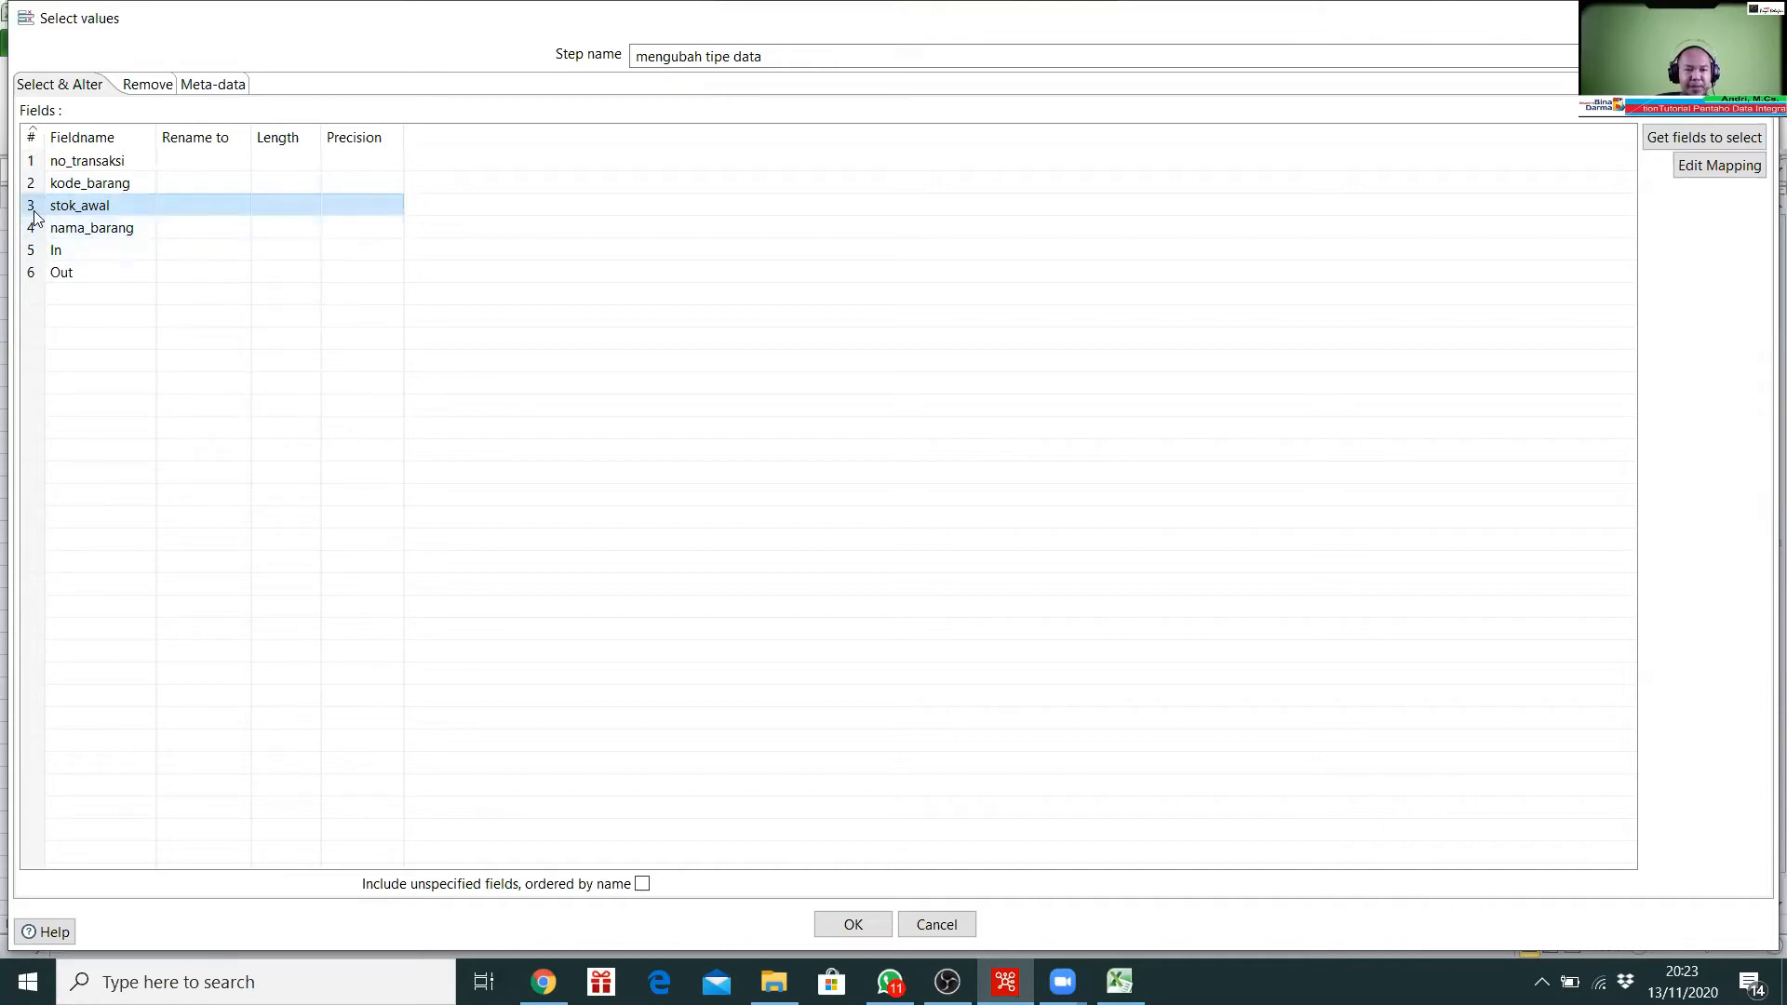
{"action": "left_click", "coordinate": [853, 926]}
Step: Preview the rows of the mengubah tipe data step with Quick Launch to check the column order, and close the preview
{"action": "right_click", "coordinate": [905, 425]}
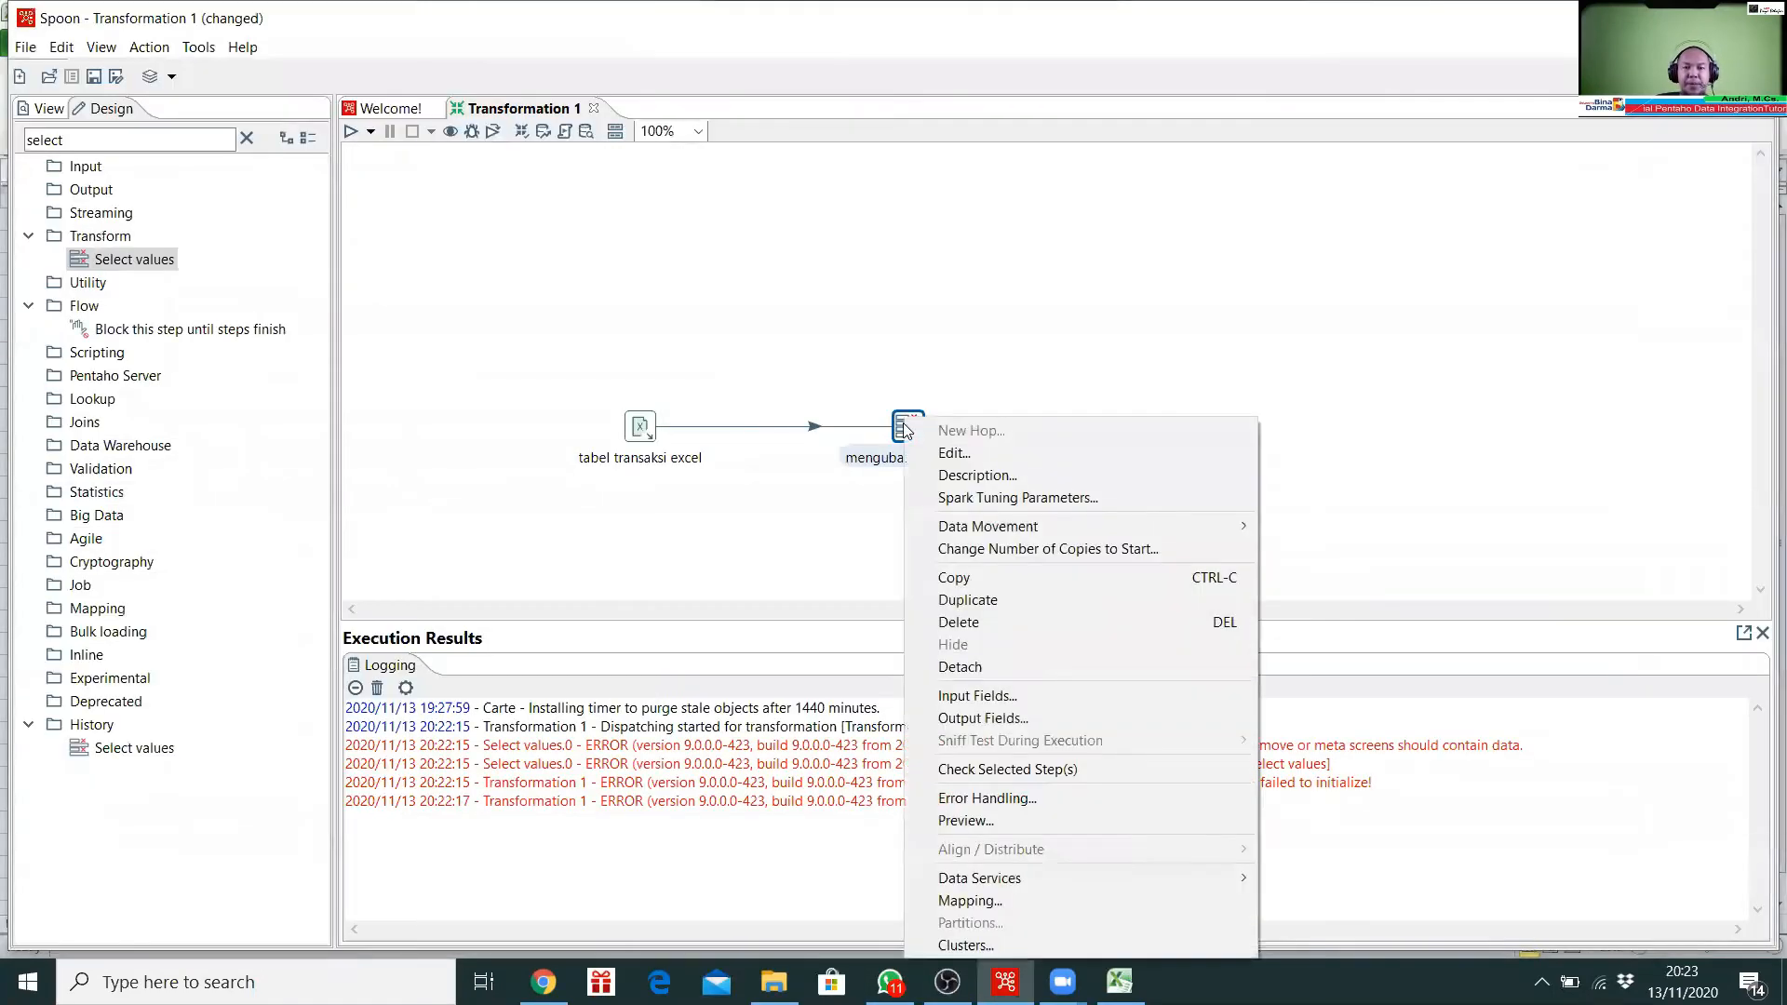
{"action": "left_click", "coordinate": [1024, 821]}
{"action": "left_click", "coordinate": [808, 868]}
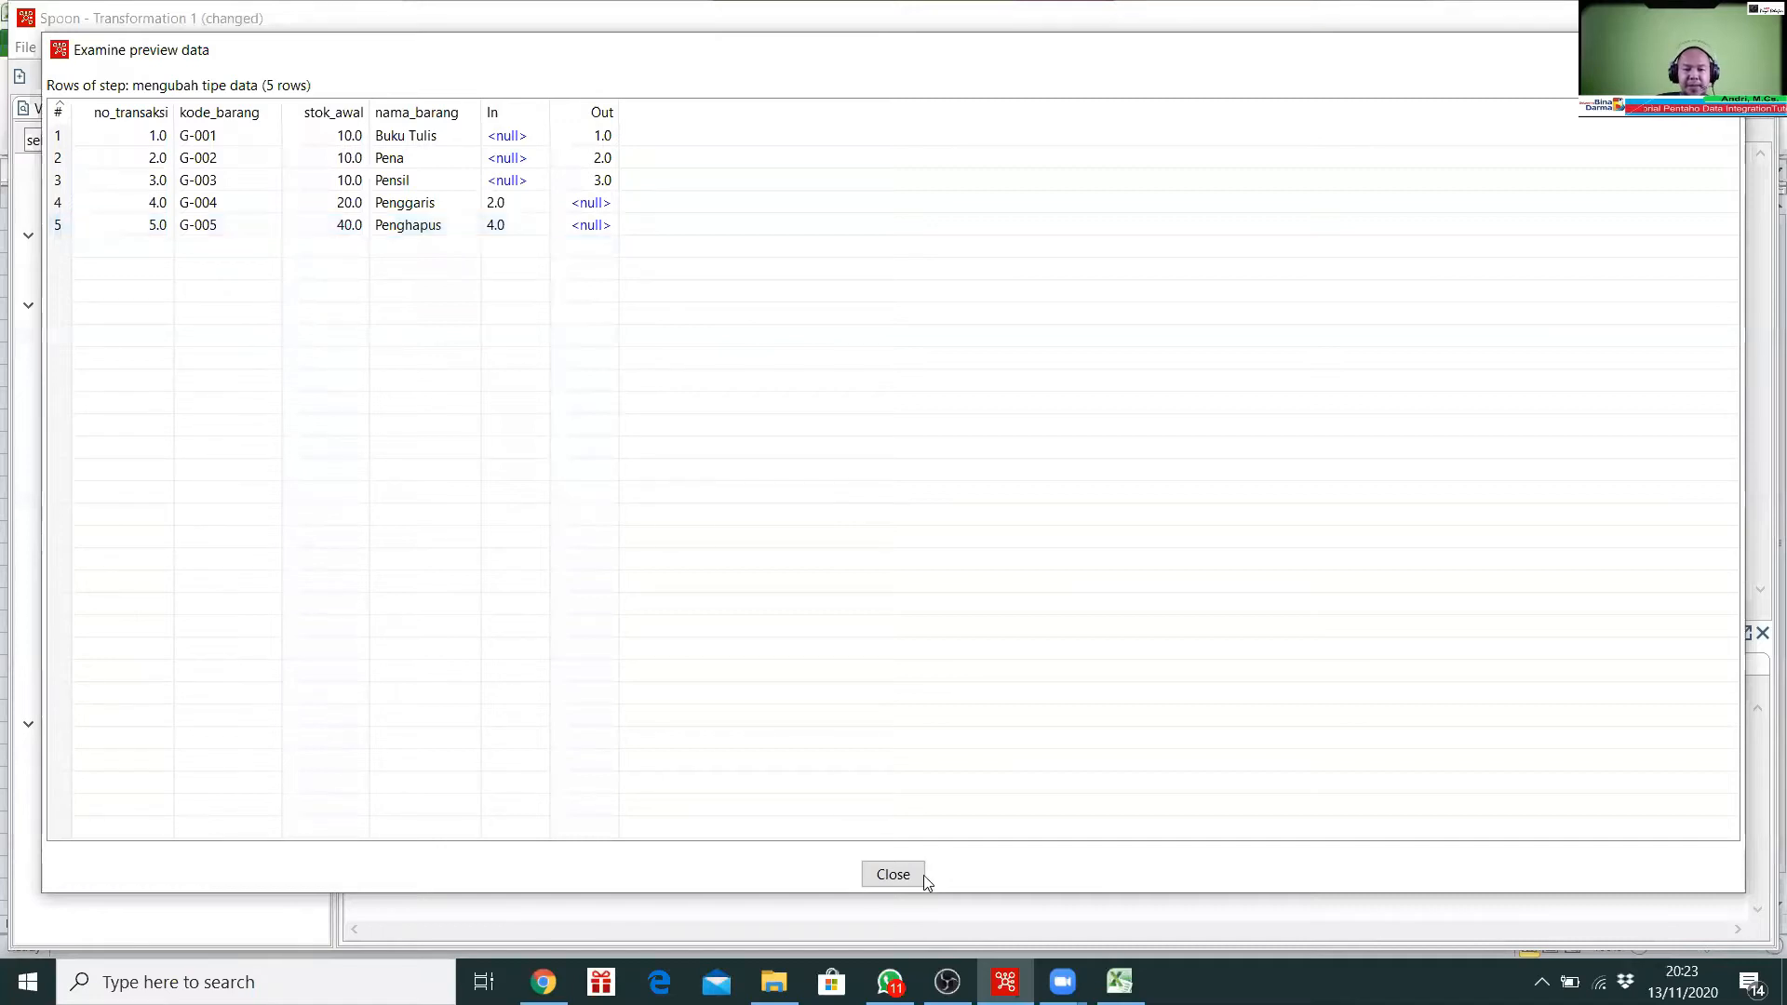
{"action": "left_click", "coordinate": [894, 875]}
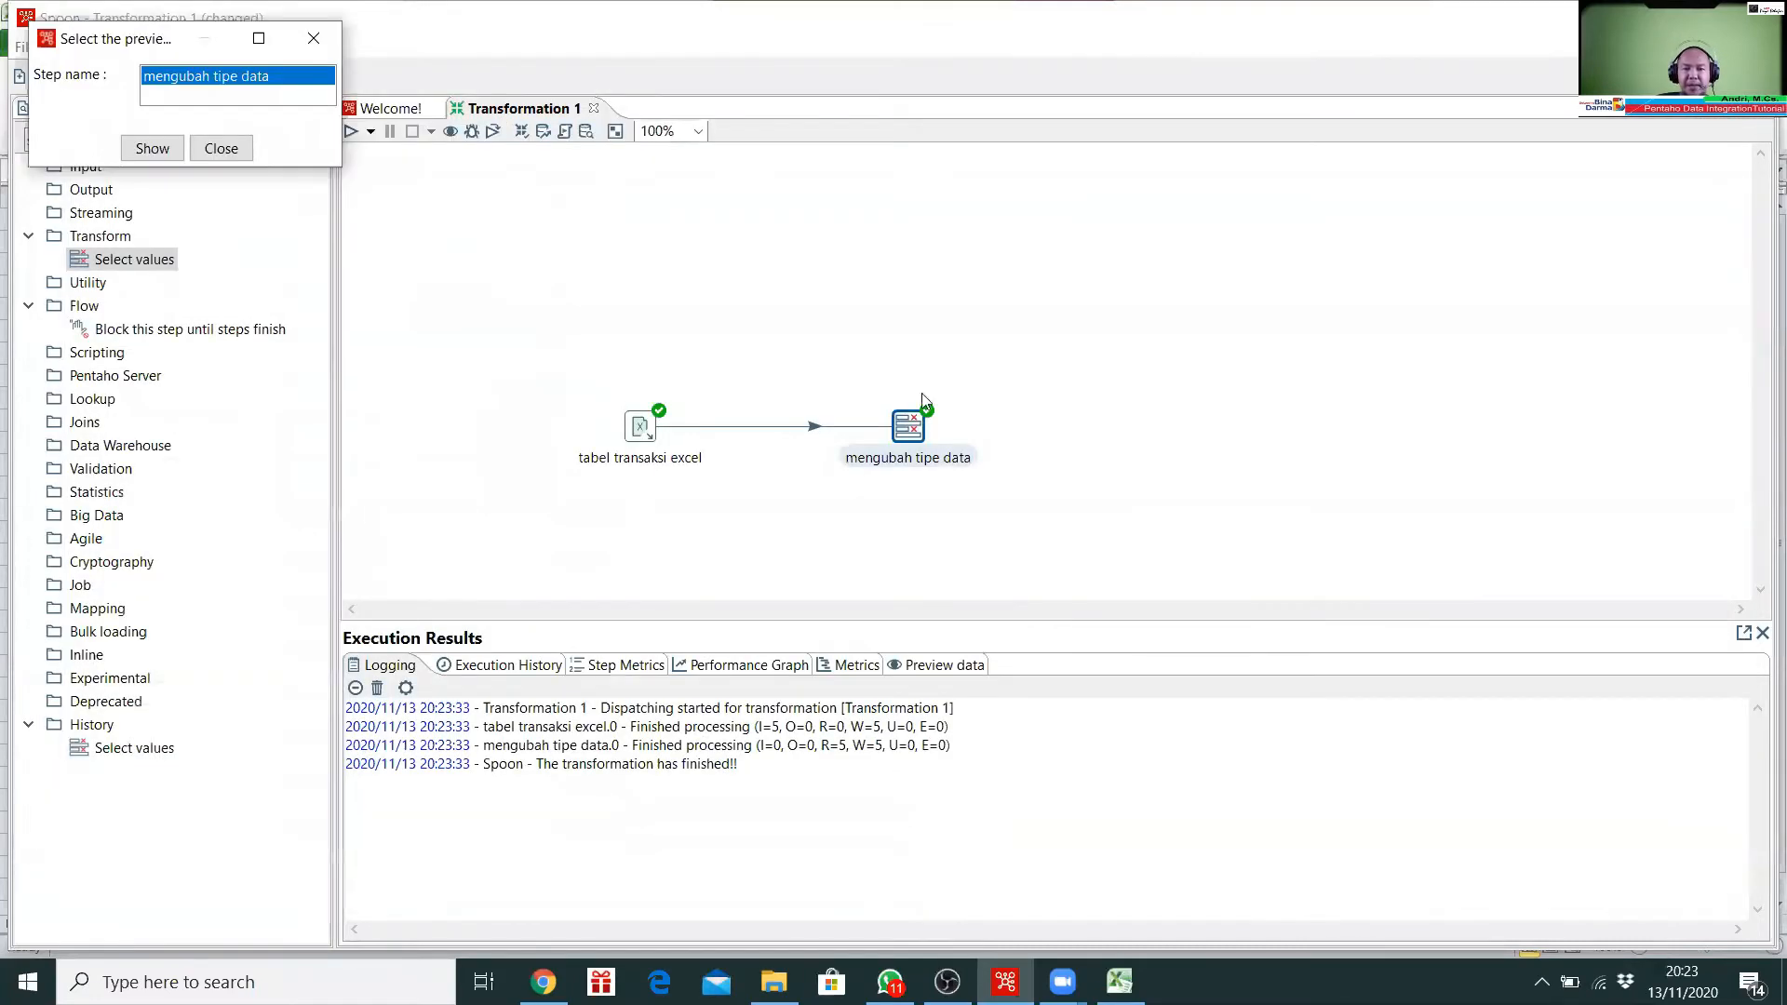
{"action": "left_click", "coordinate": [221, 149]}
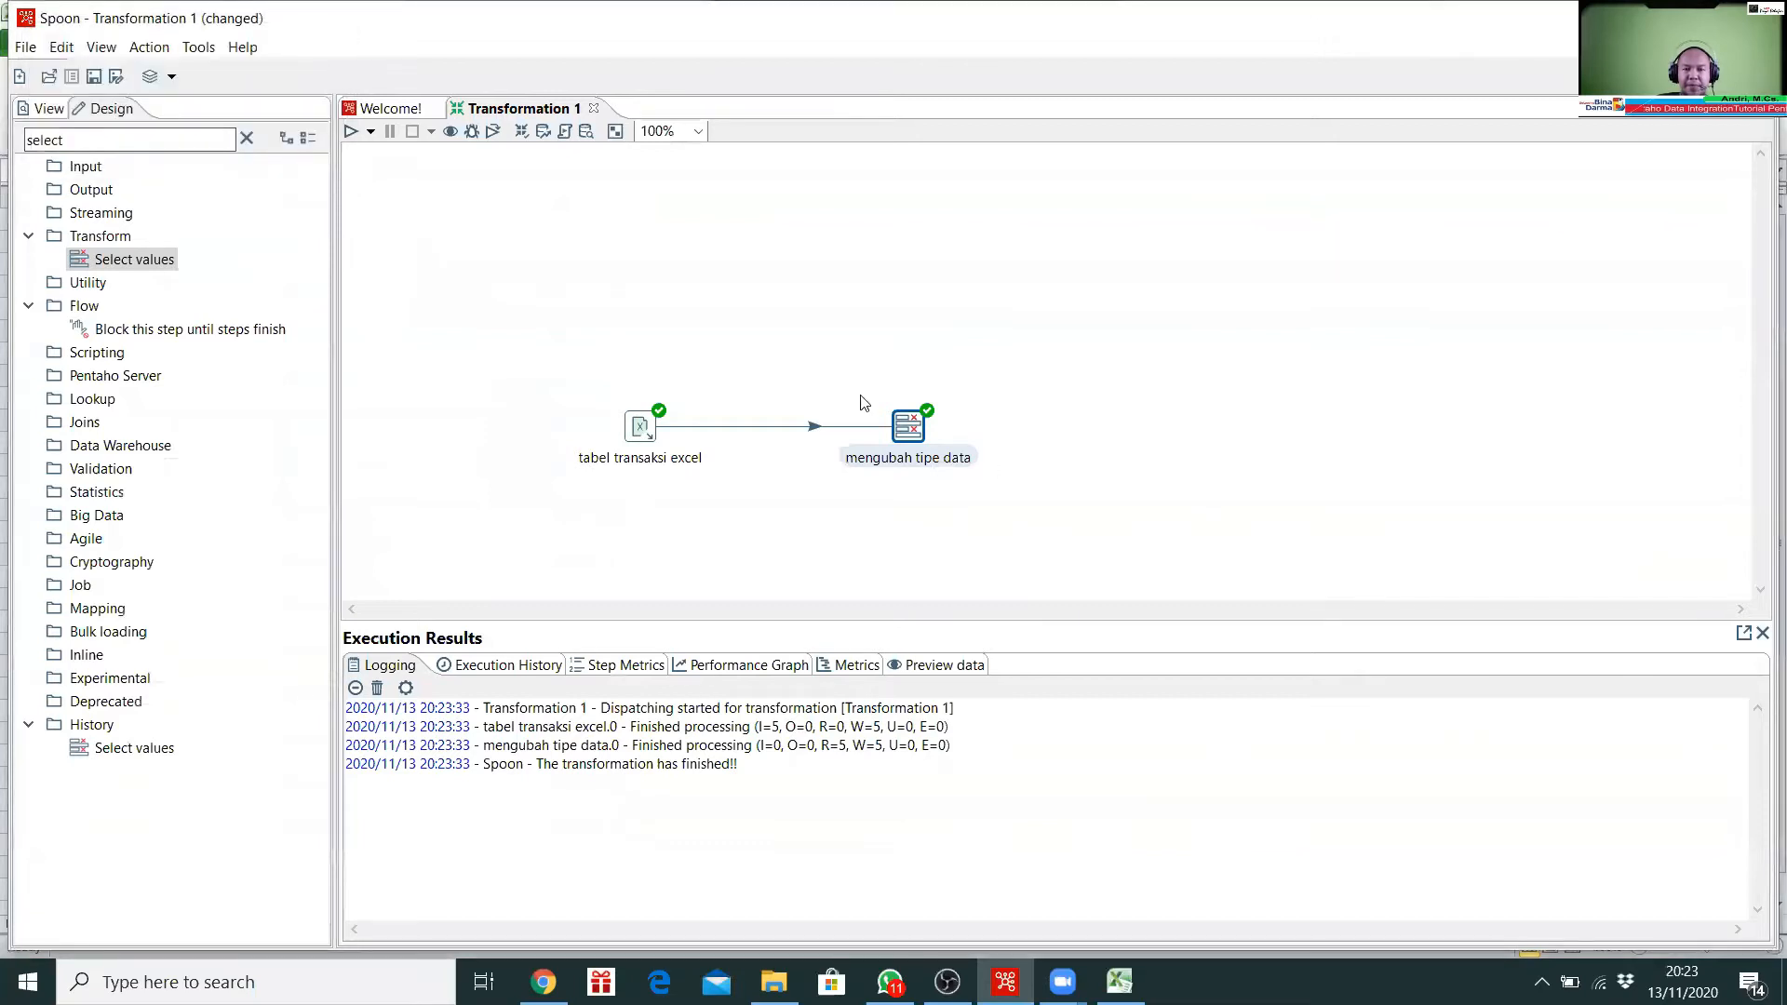
Step: Reopen the mengubah tipe data step and move the stok_awal field back below nama_barang
{"action": "double_click", "coordinate": [901, 437]}
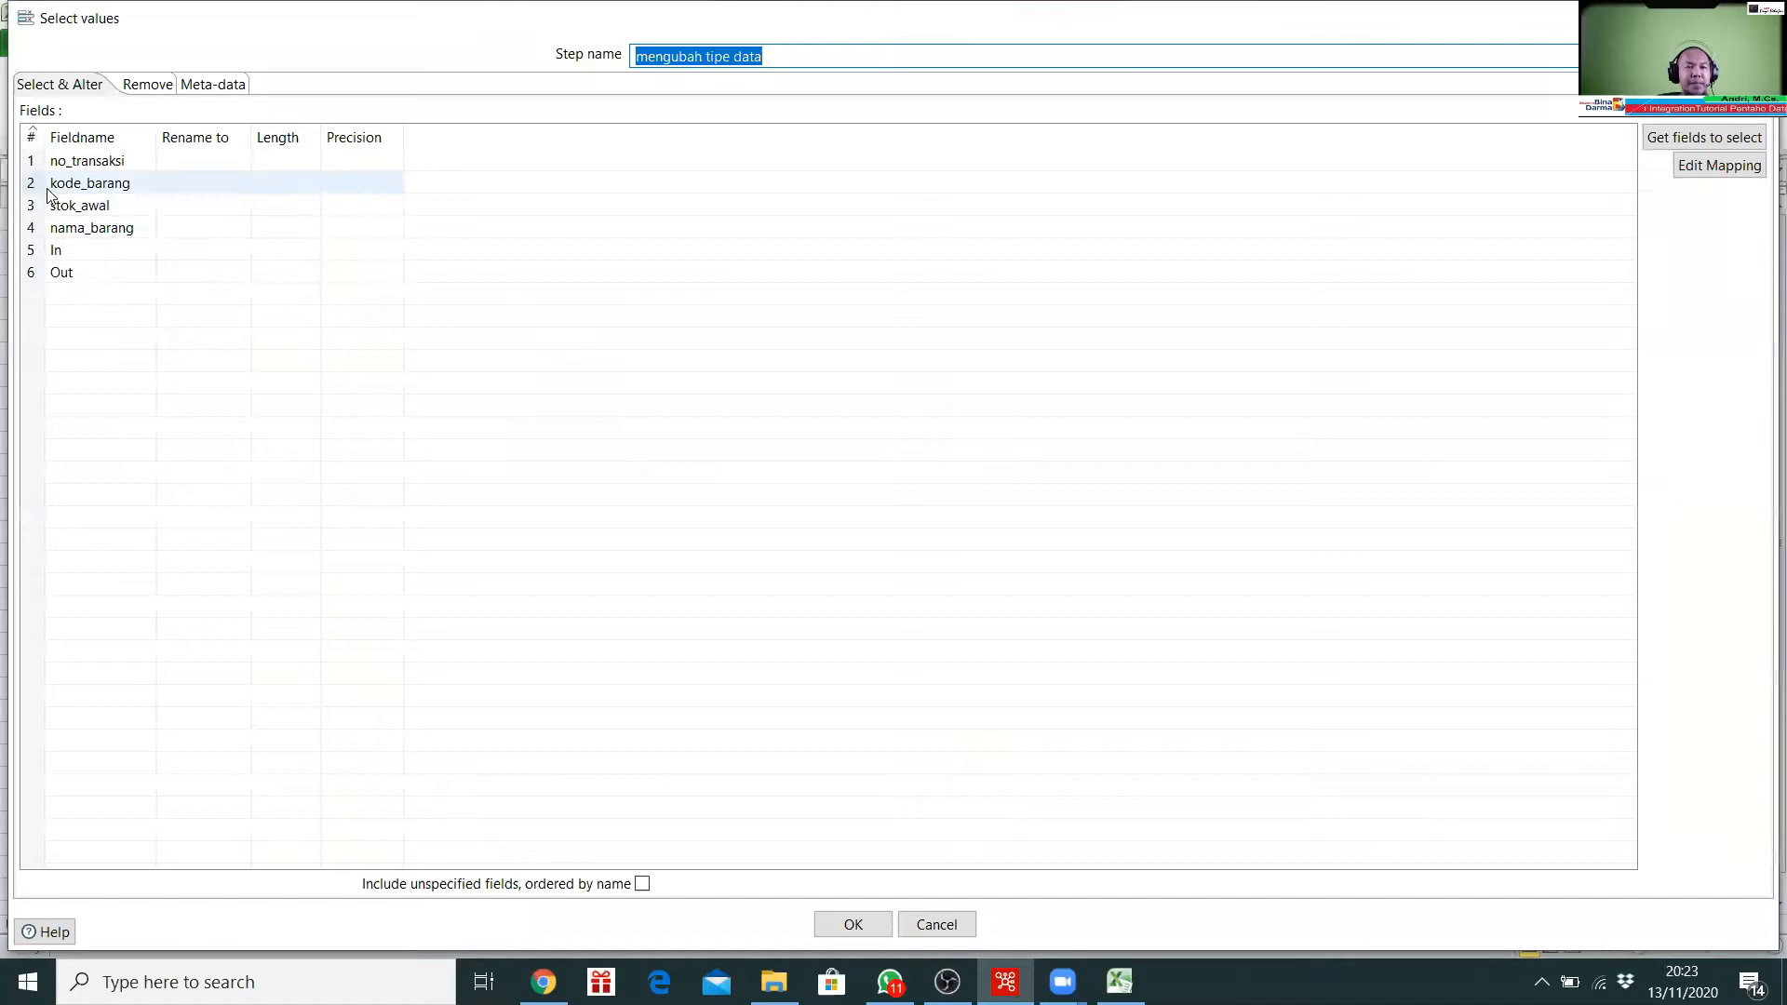
{"action": "left_click", "coordinate": [35, 210]}
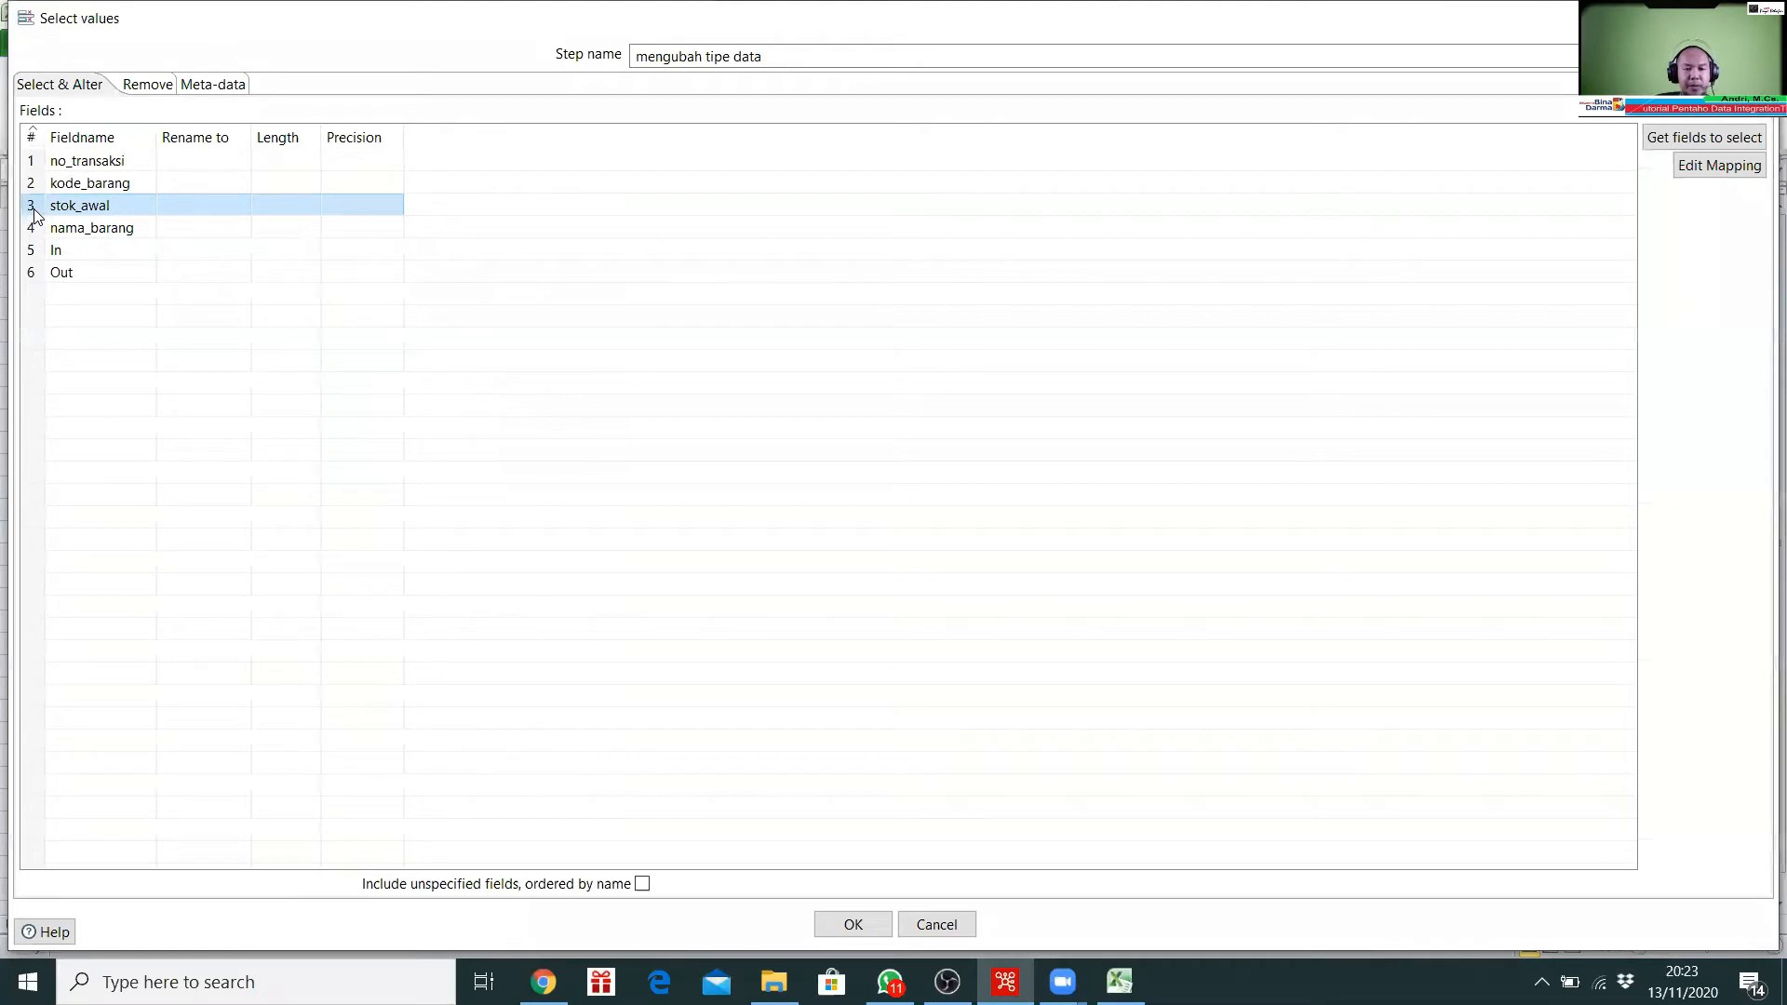
{"action": "key", "text": "ctrl+Down"}
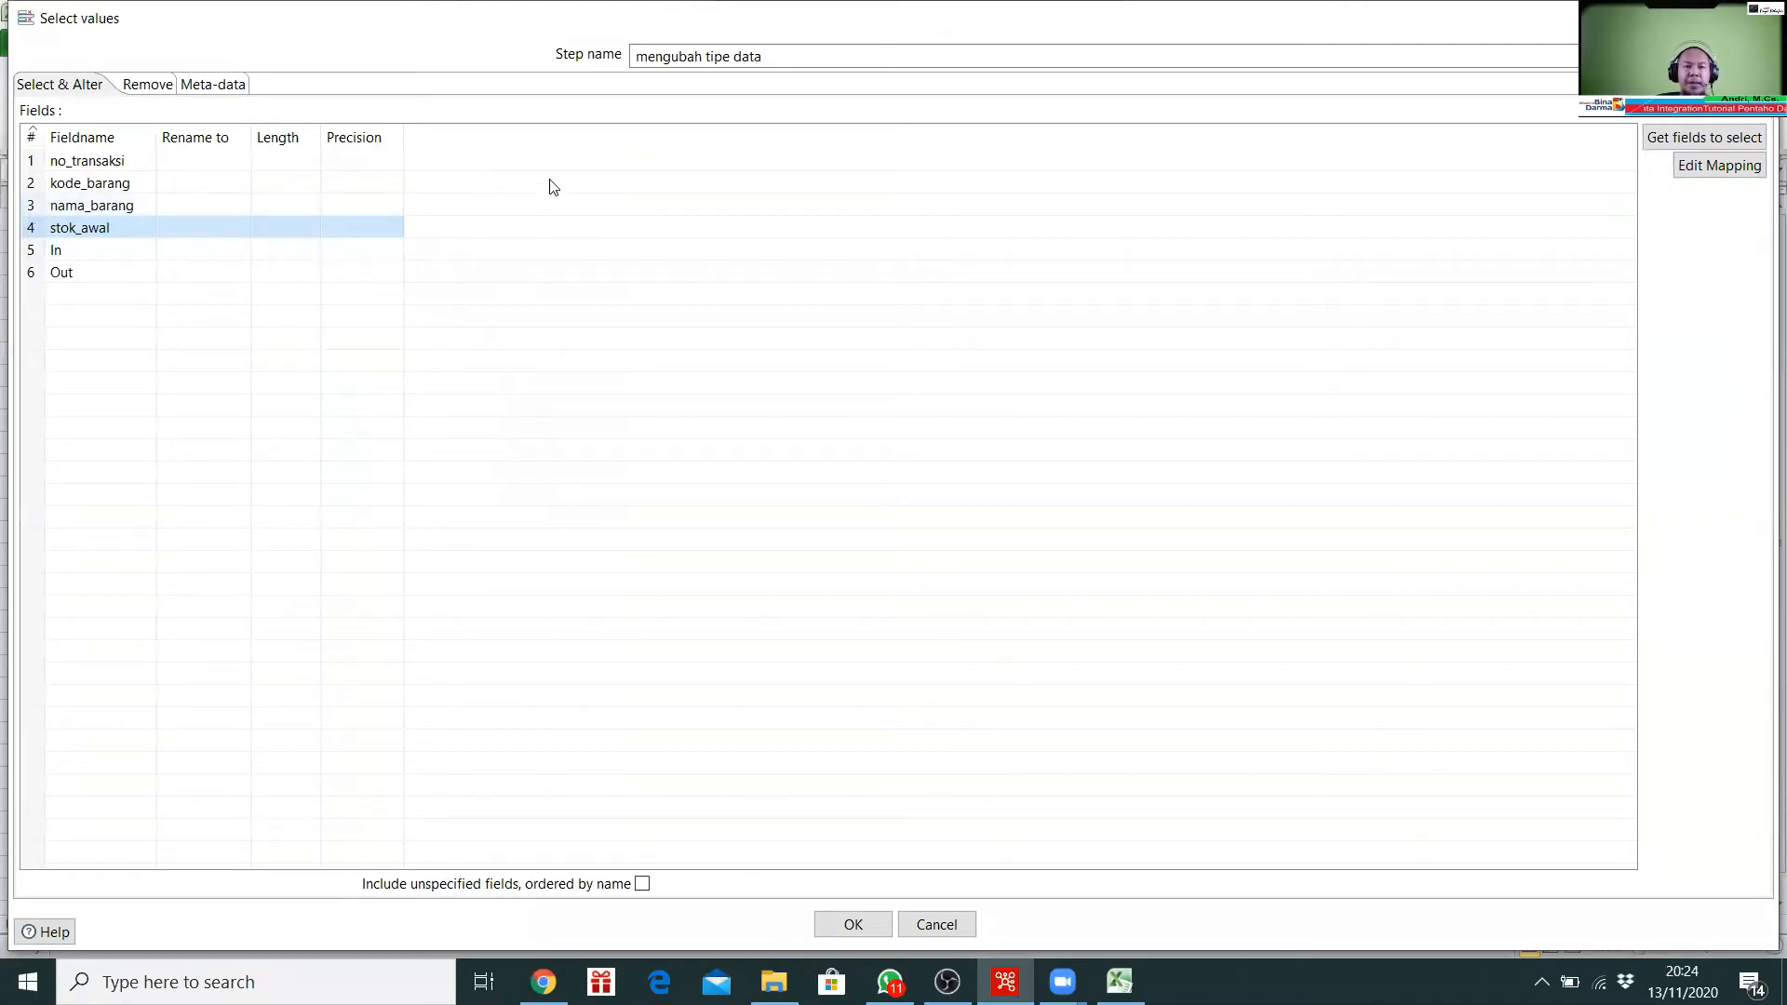
Step: Load all incoming fields into the list of fields whose metadata is altered
{"action": "left_click", "coordinate": [808, 55]}
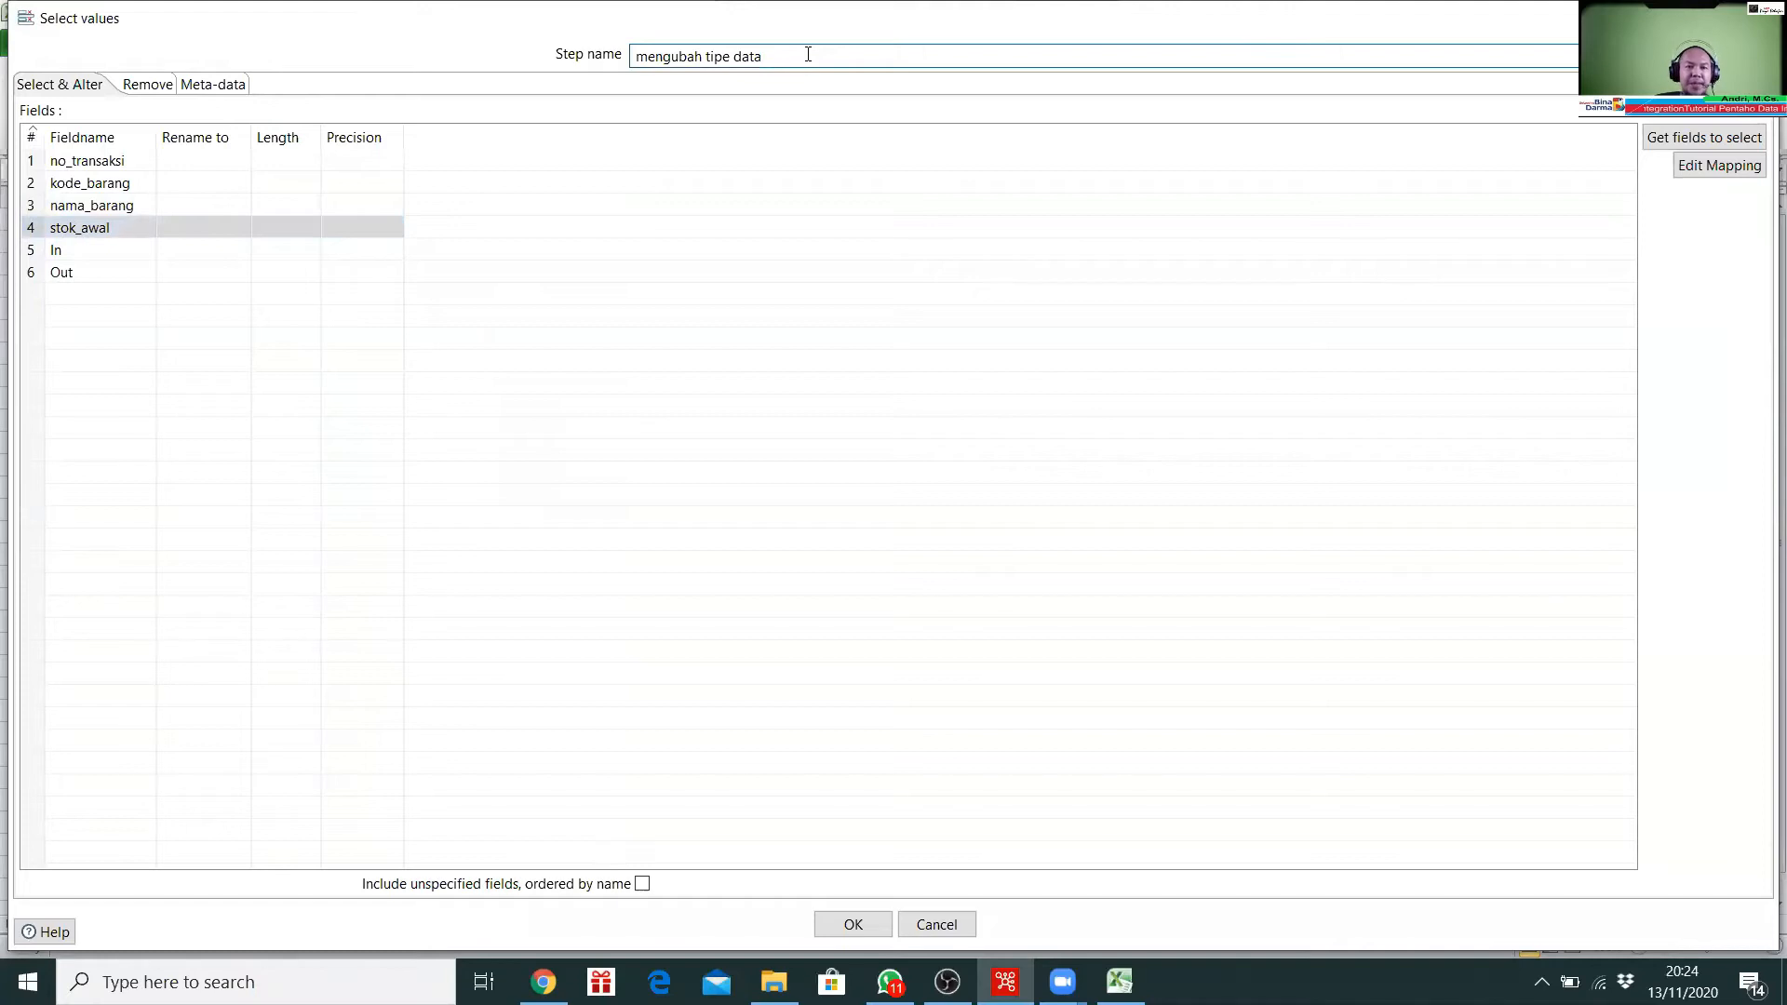
{"action": "left_click", "coordinate": [220, 90]}
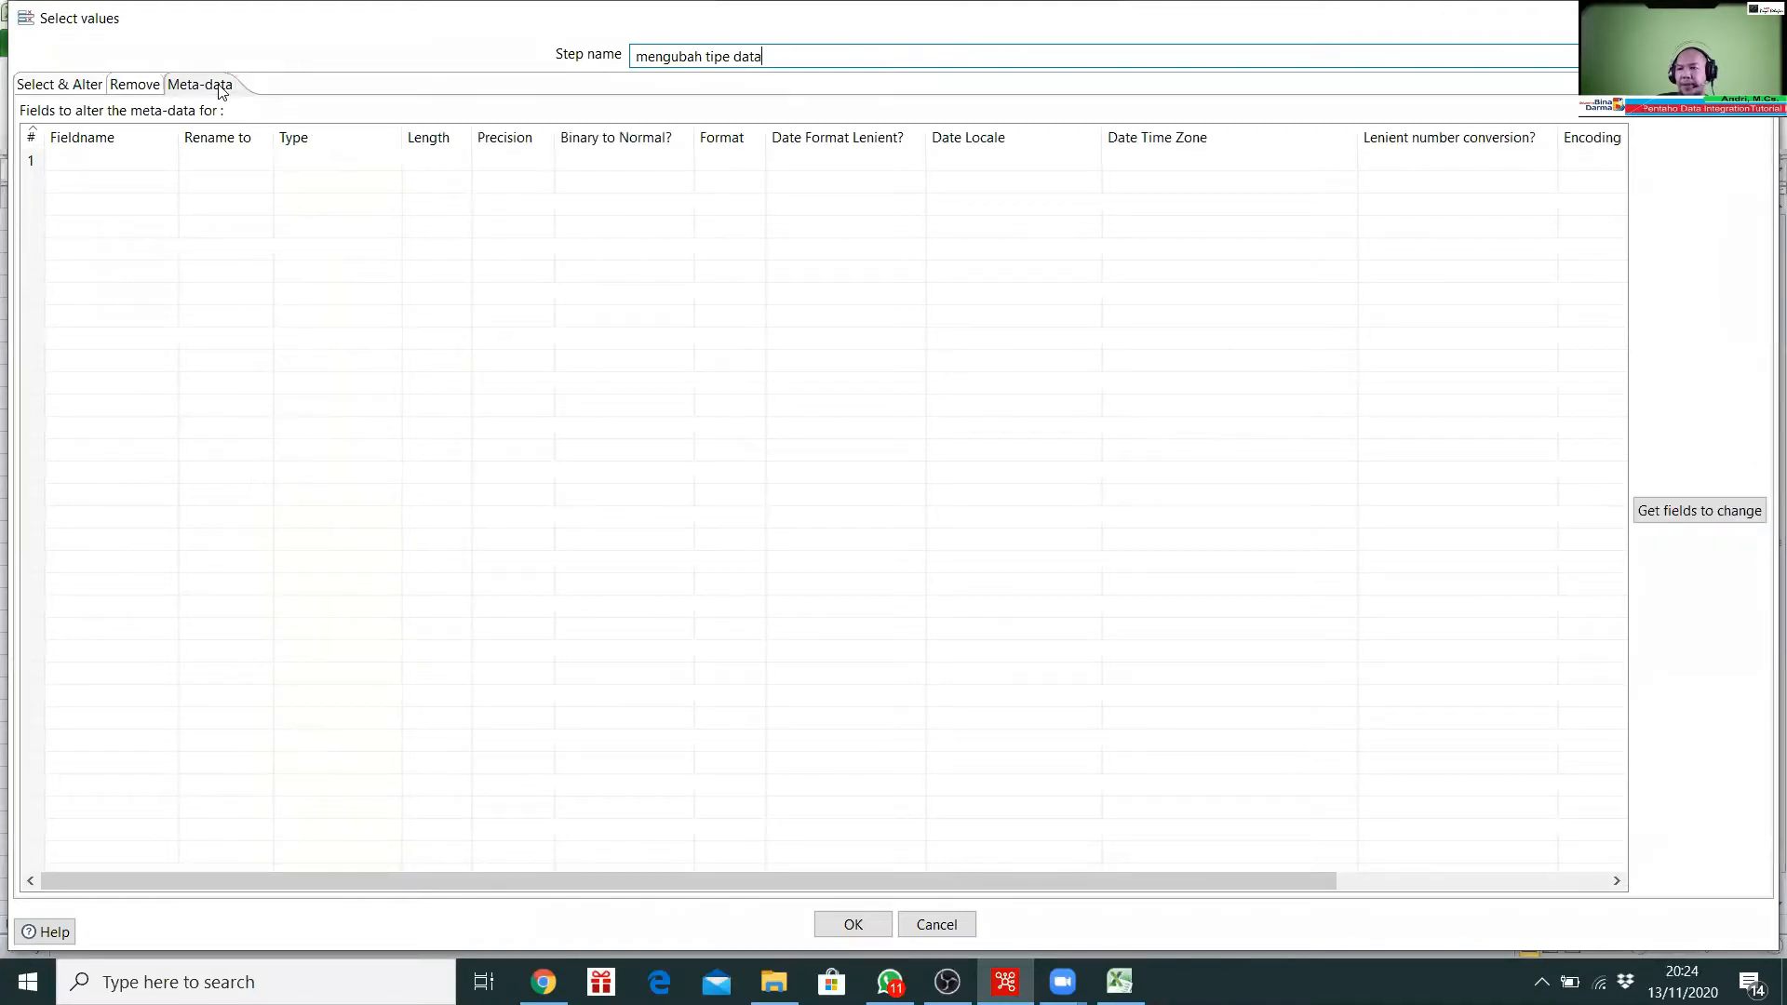
{"action": "left_click", "coordinate": [136, 89]}
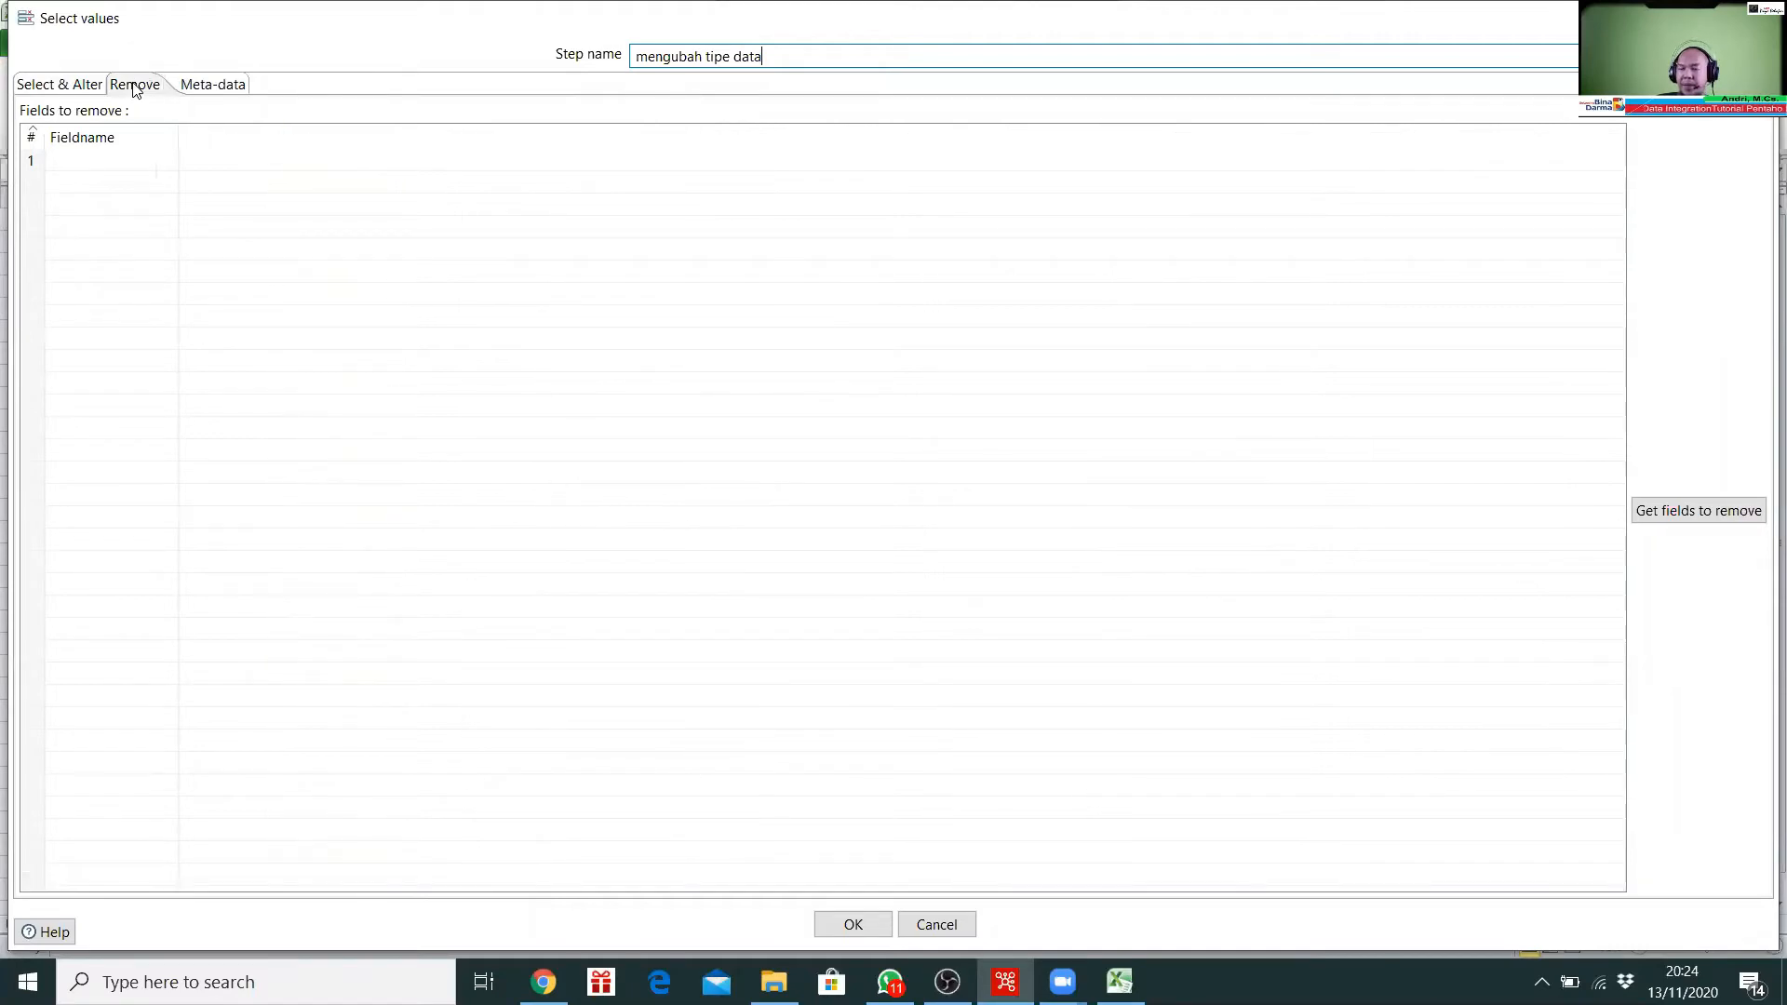
{"action": "left_click", "coordinate": [232, 89]}
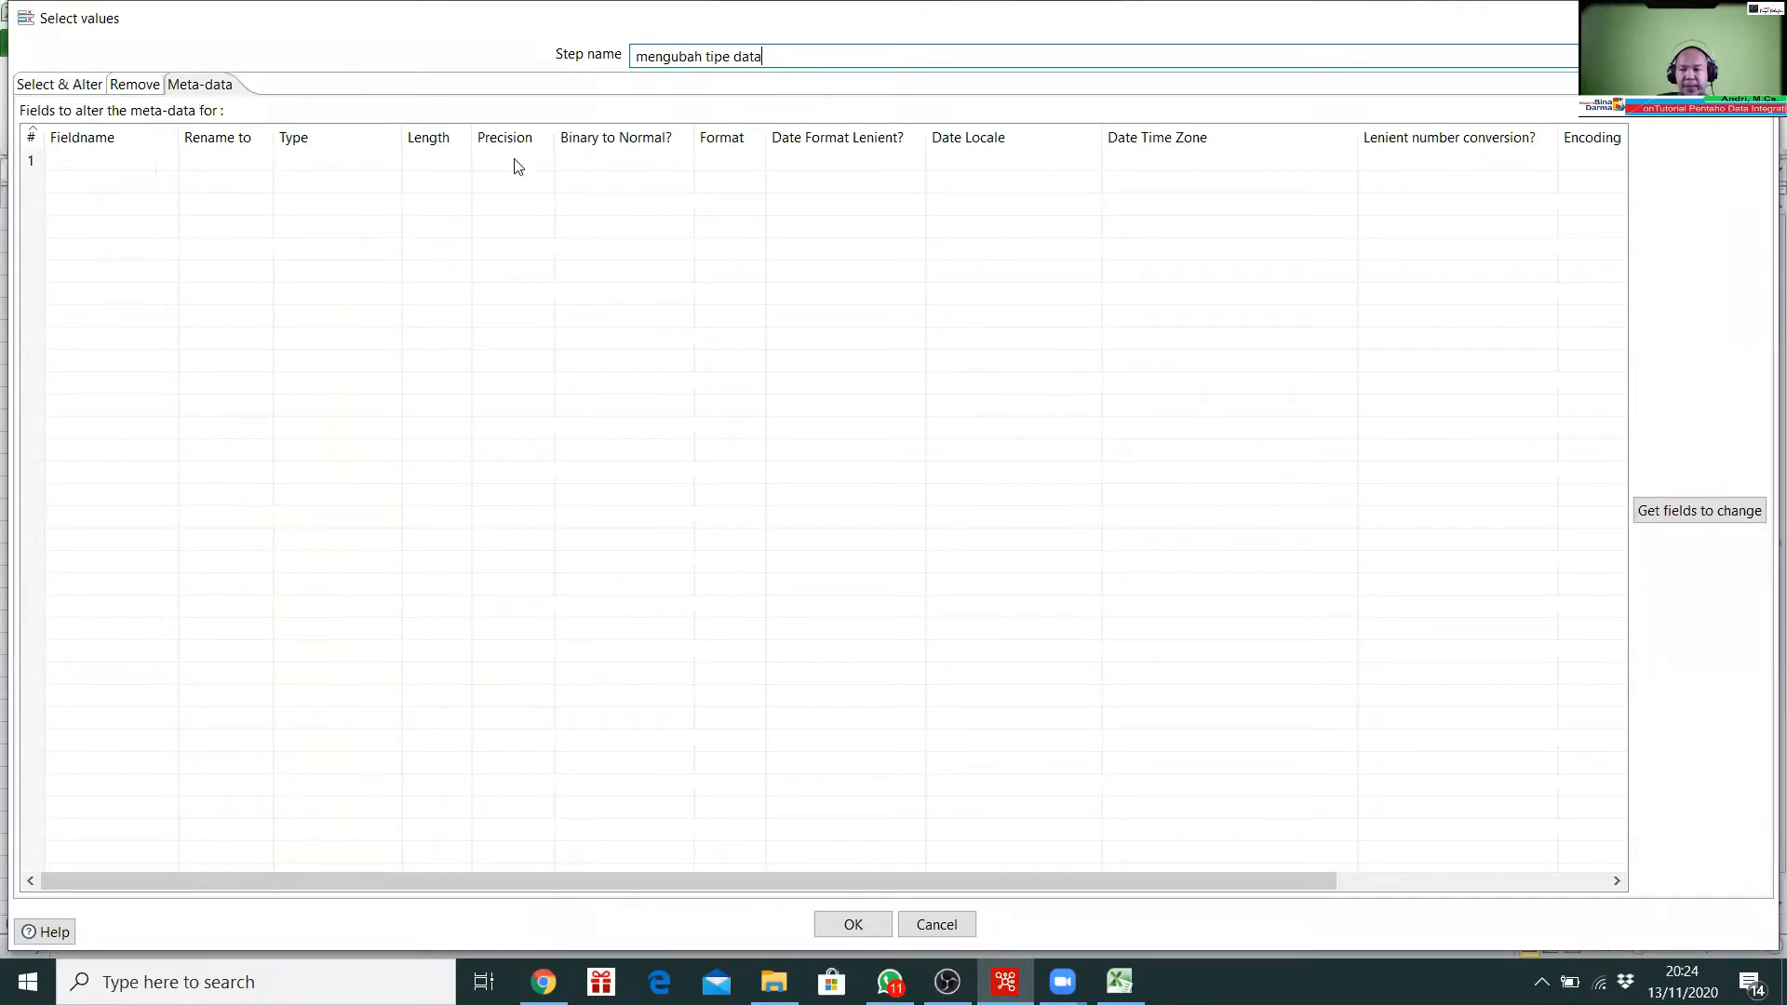
{"action": "left_click", "coordinate": [1697, 518]}
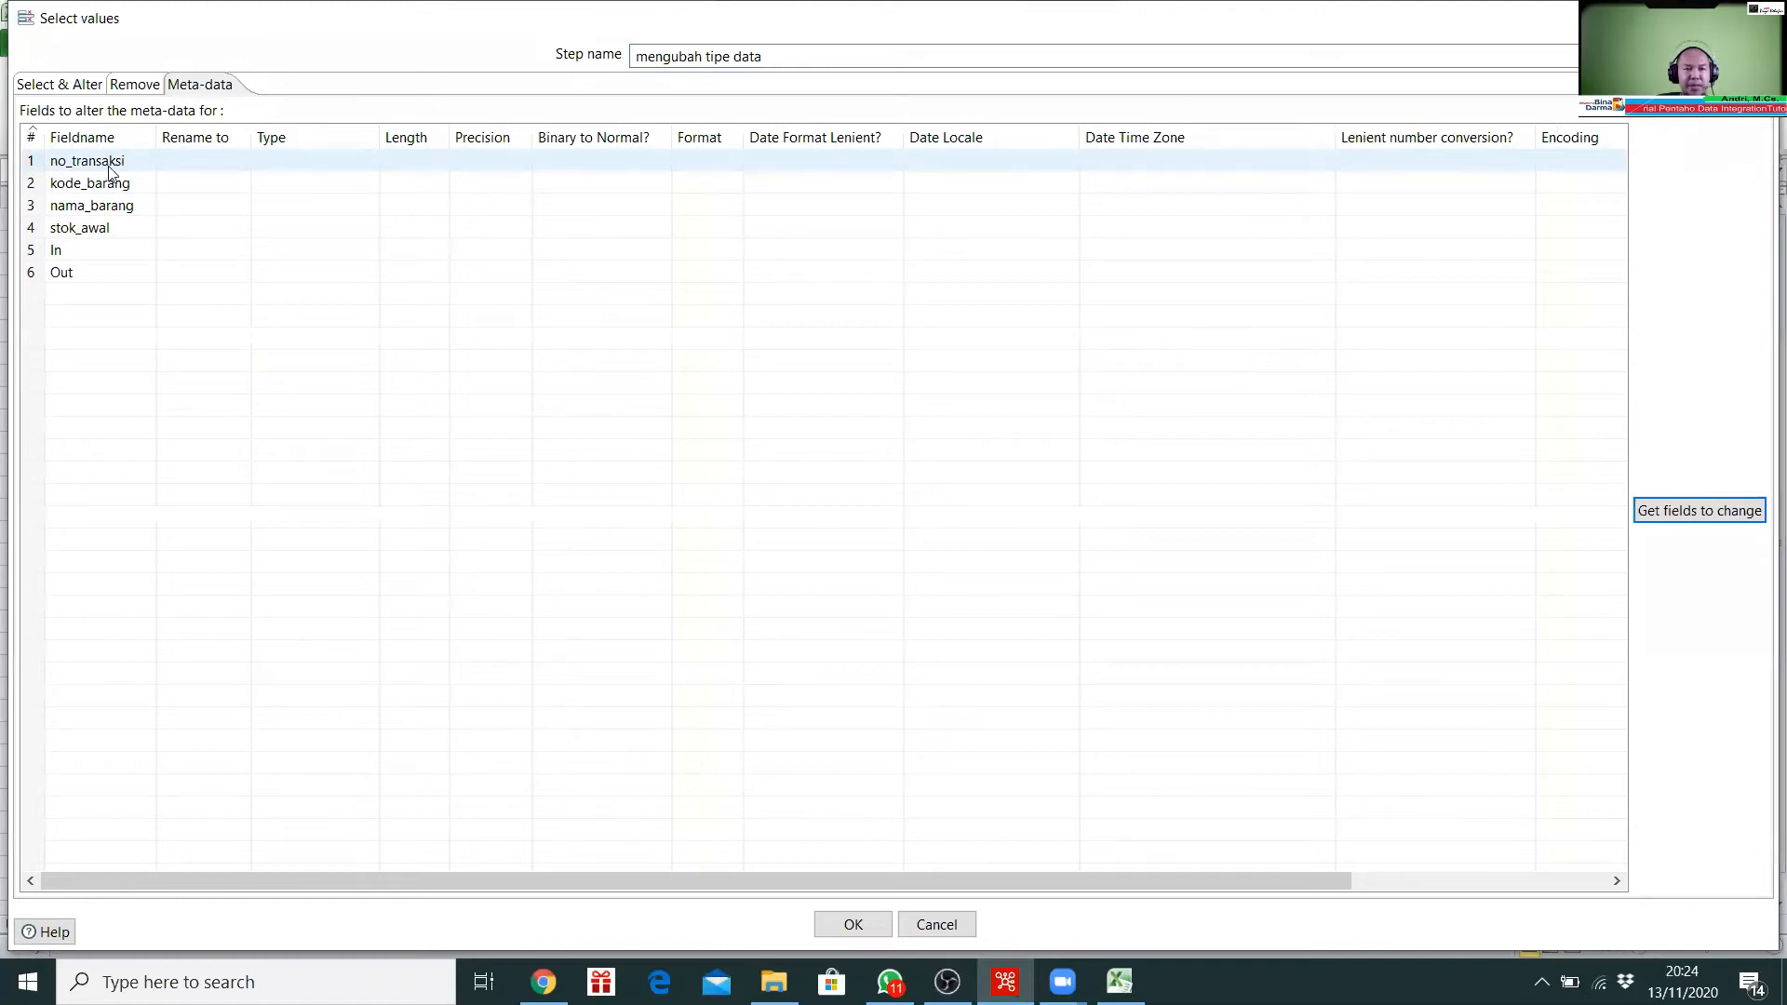
Step: Try no_transk as the new name for the no_transaksi field in the metadata list and clear it again
{"action": "left_click", "coordinate": [187, 163]}
{"action": "type", "text": "no"}
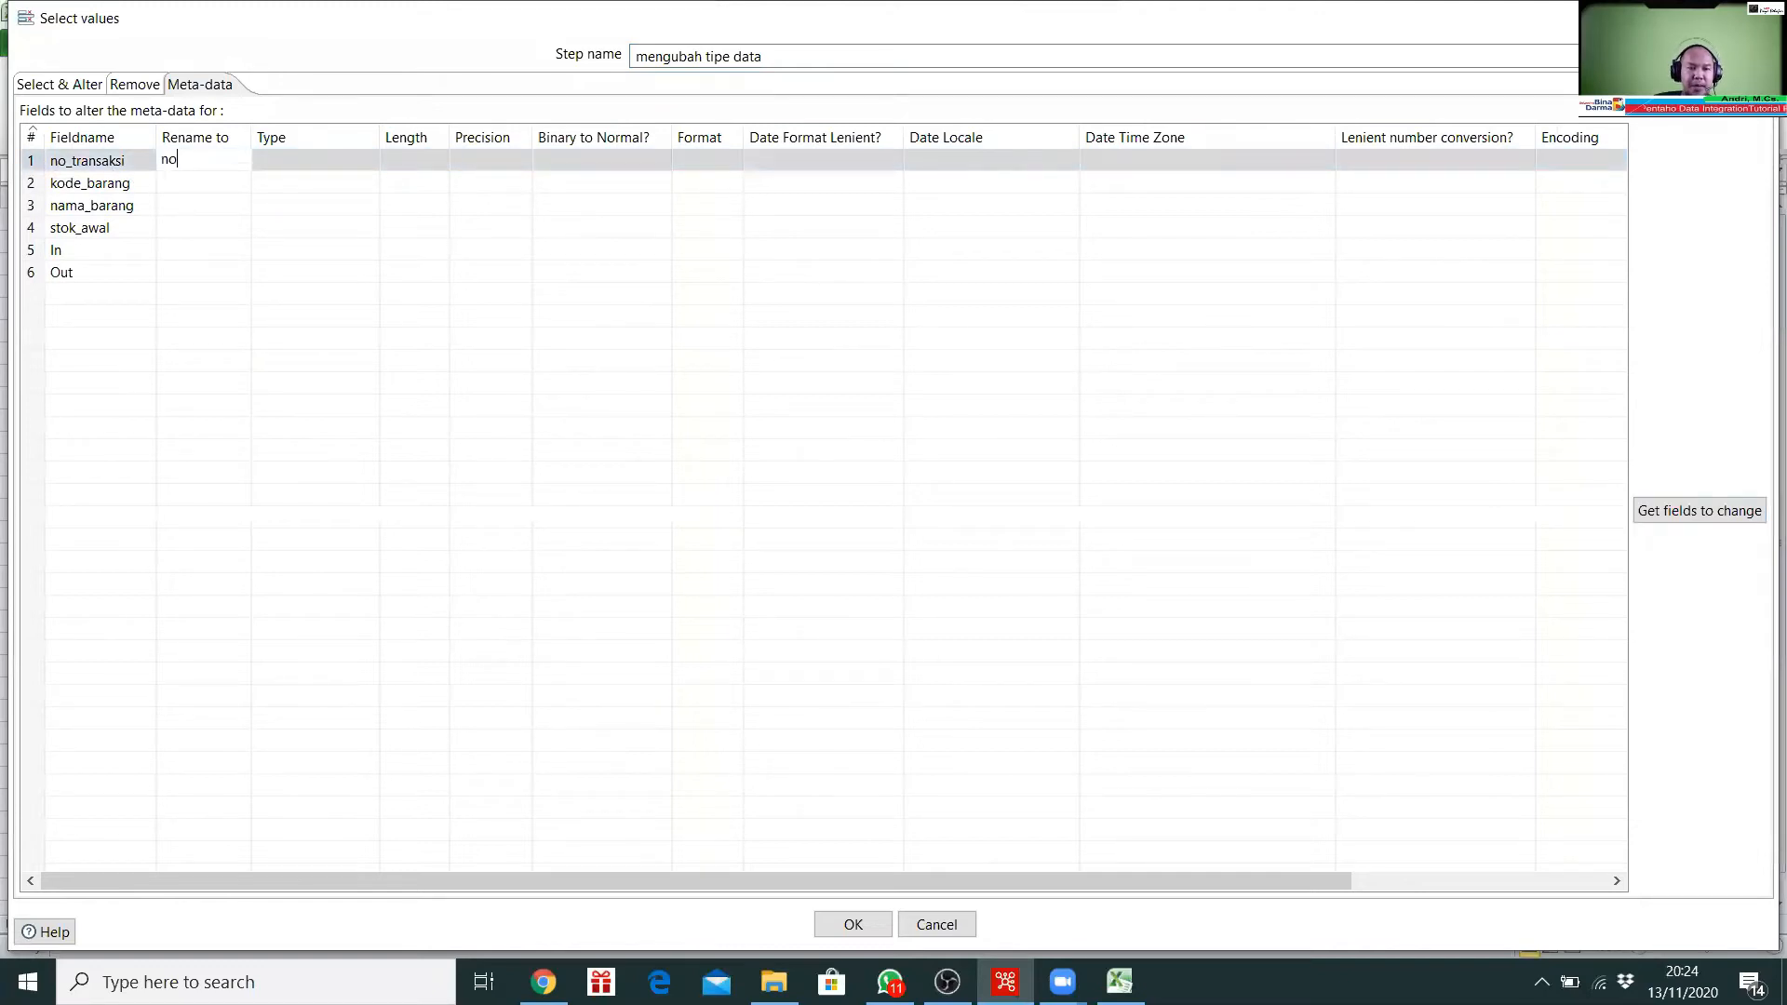
{"action": "type", "text": "_transk"}
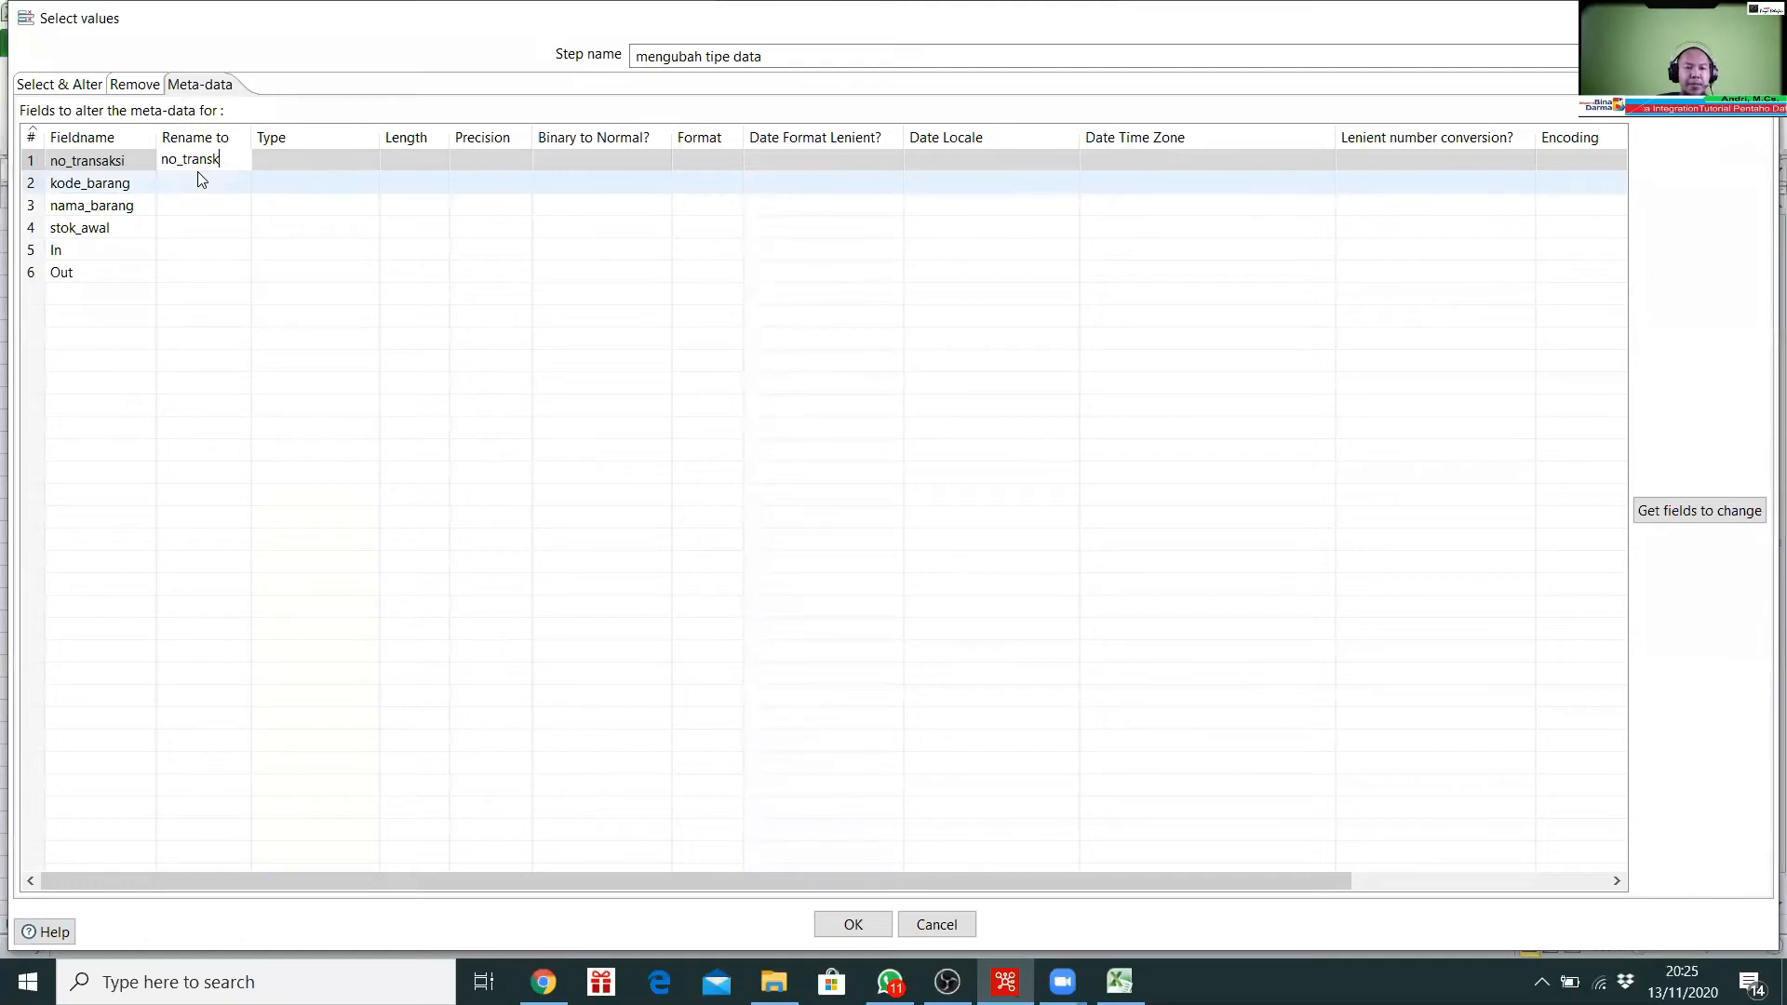
{"action": "left_click", "coordinate": [224, 183]}
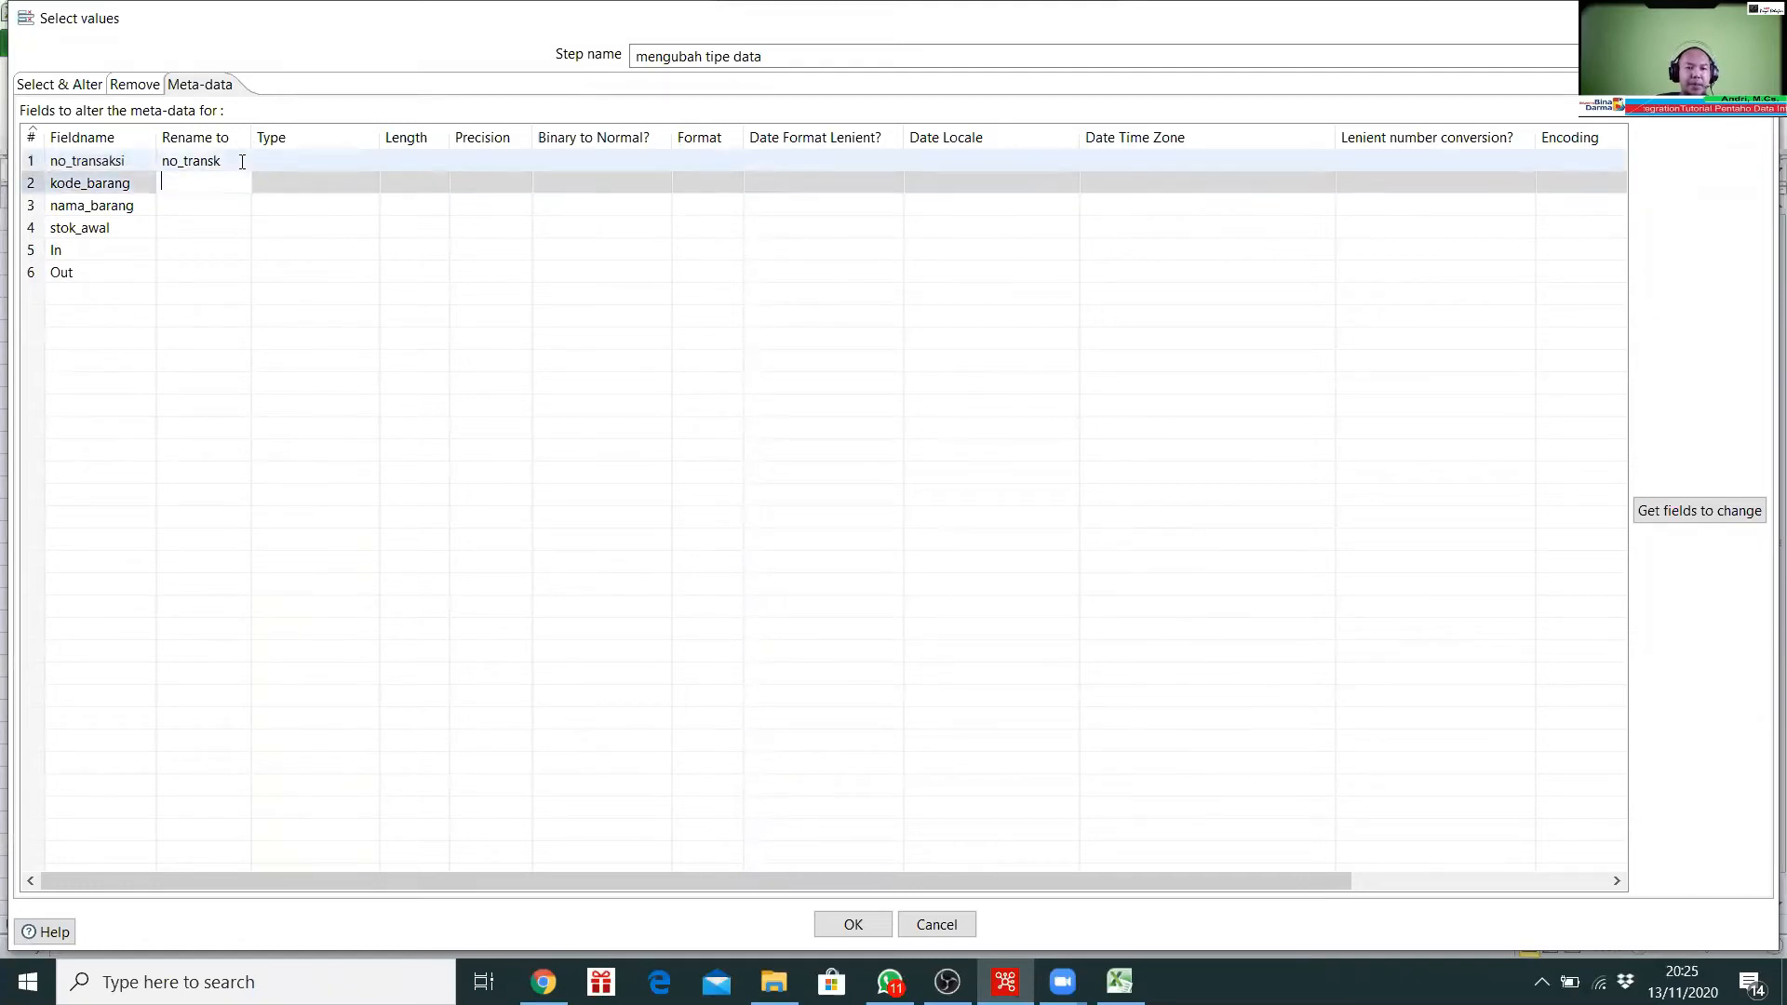
{"action": "left_click", "coordinate": [242, 162]}
{"action": "key", "text": "BackSpace"}
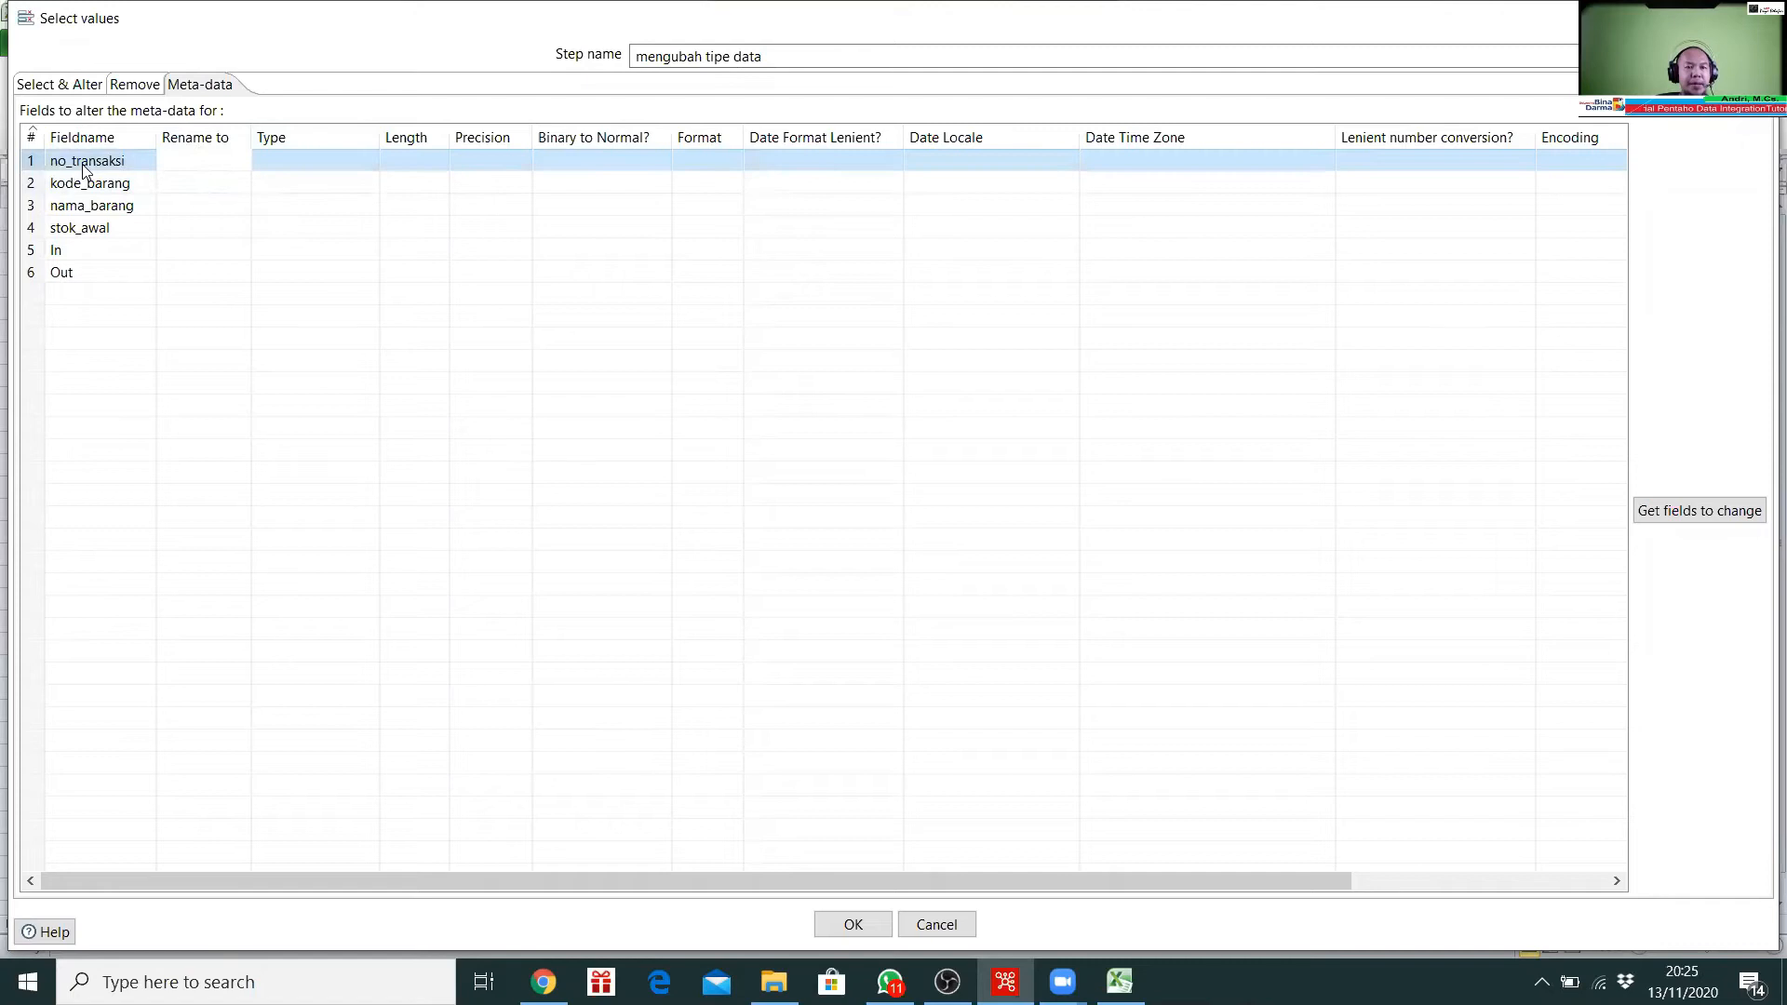
Step: Set the data type of the no_transaksi, kode_barang and nama_barang fields to String in the metadata list
{"action": "left_click", "coordinate": [352, 156]}
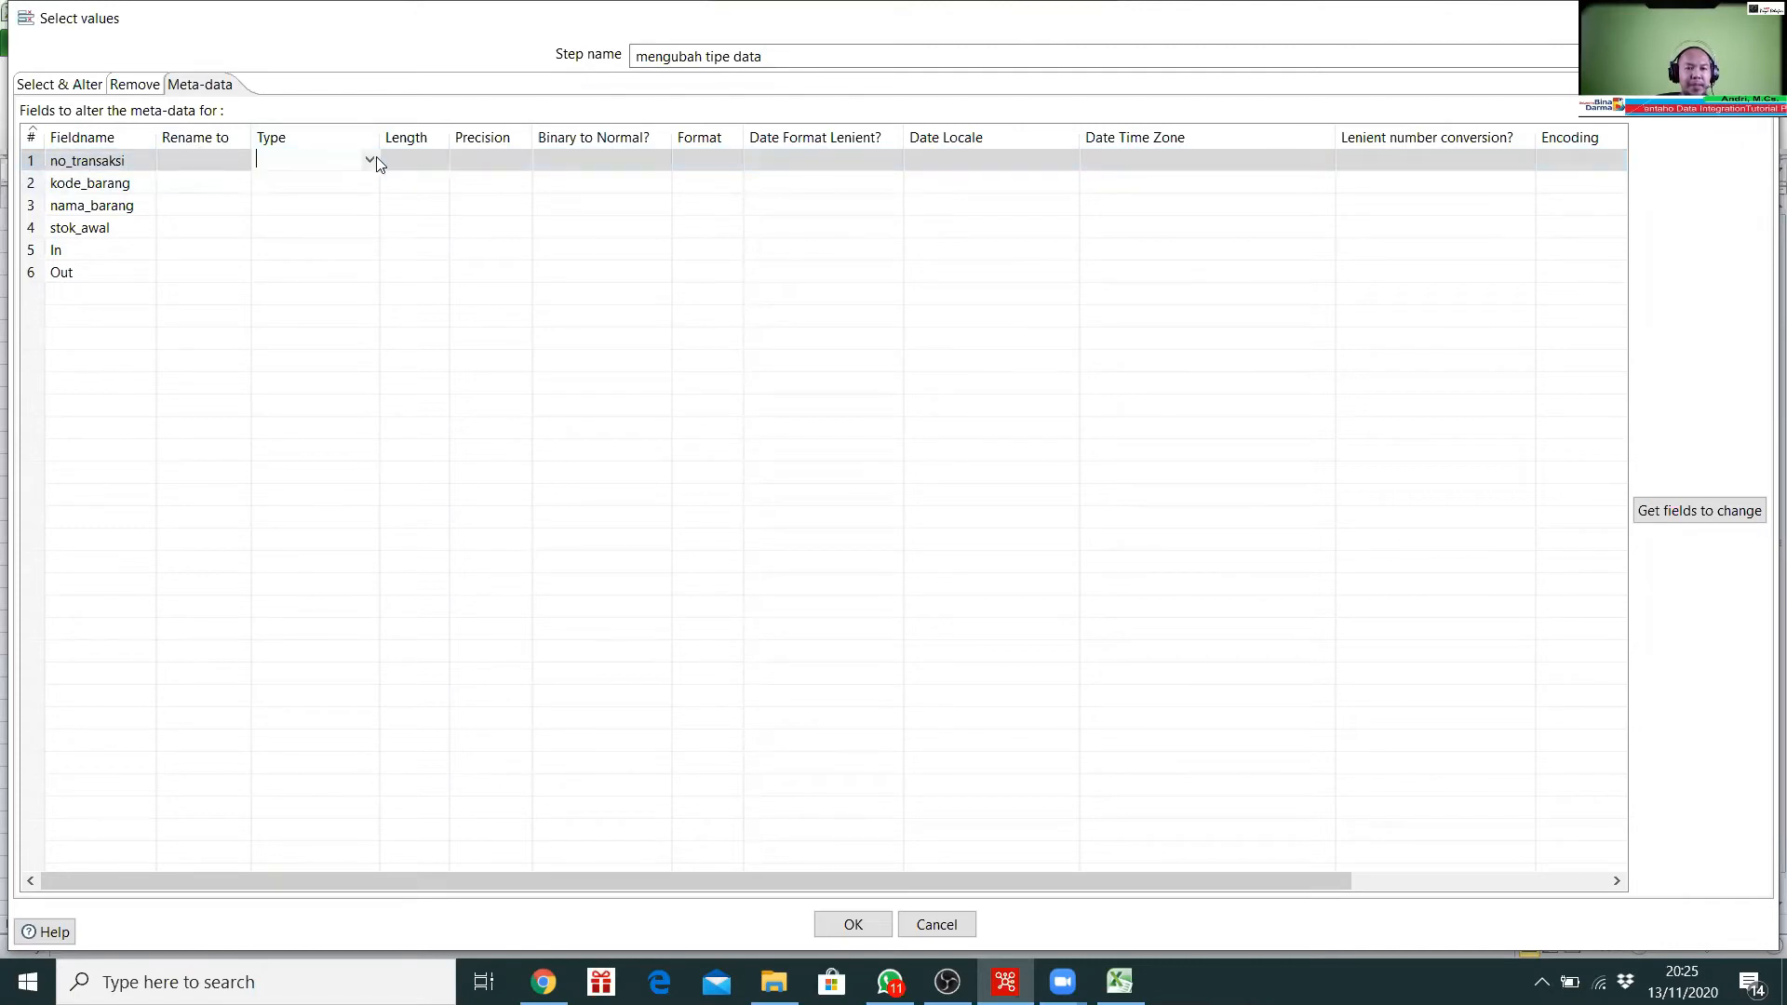
{"action": "left_click", "coordinate": [369, 162]}
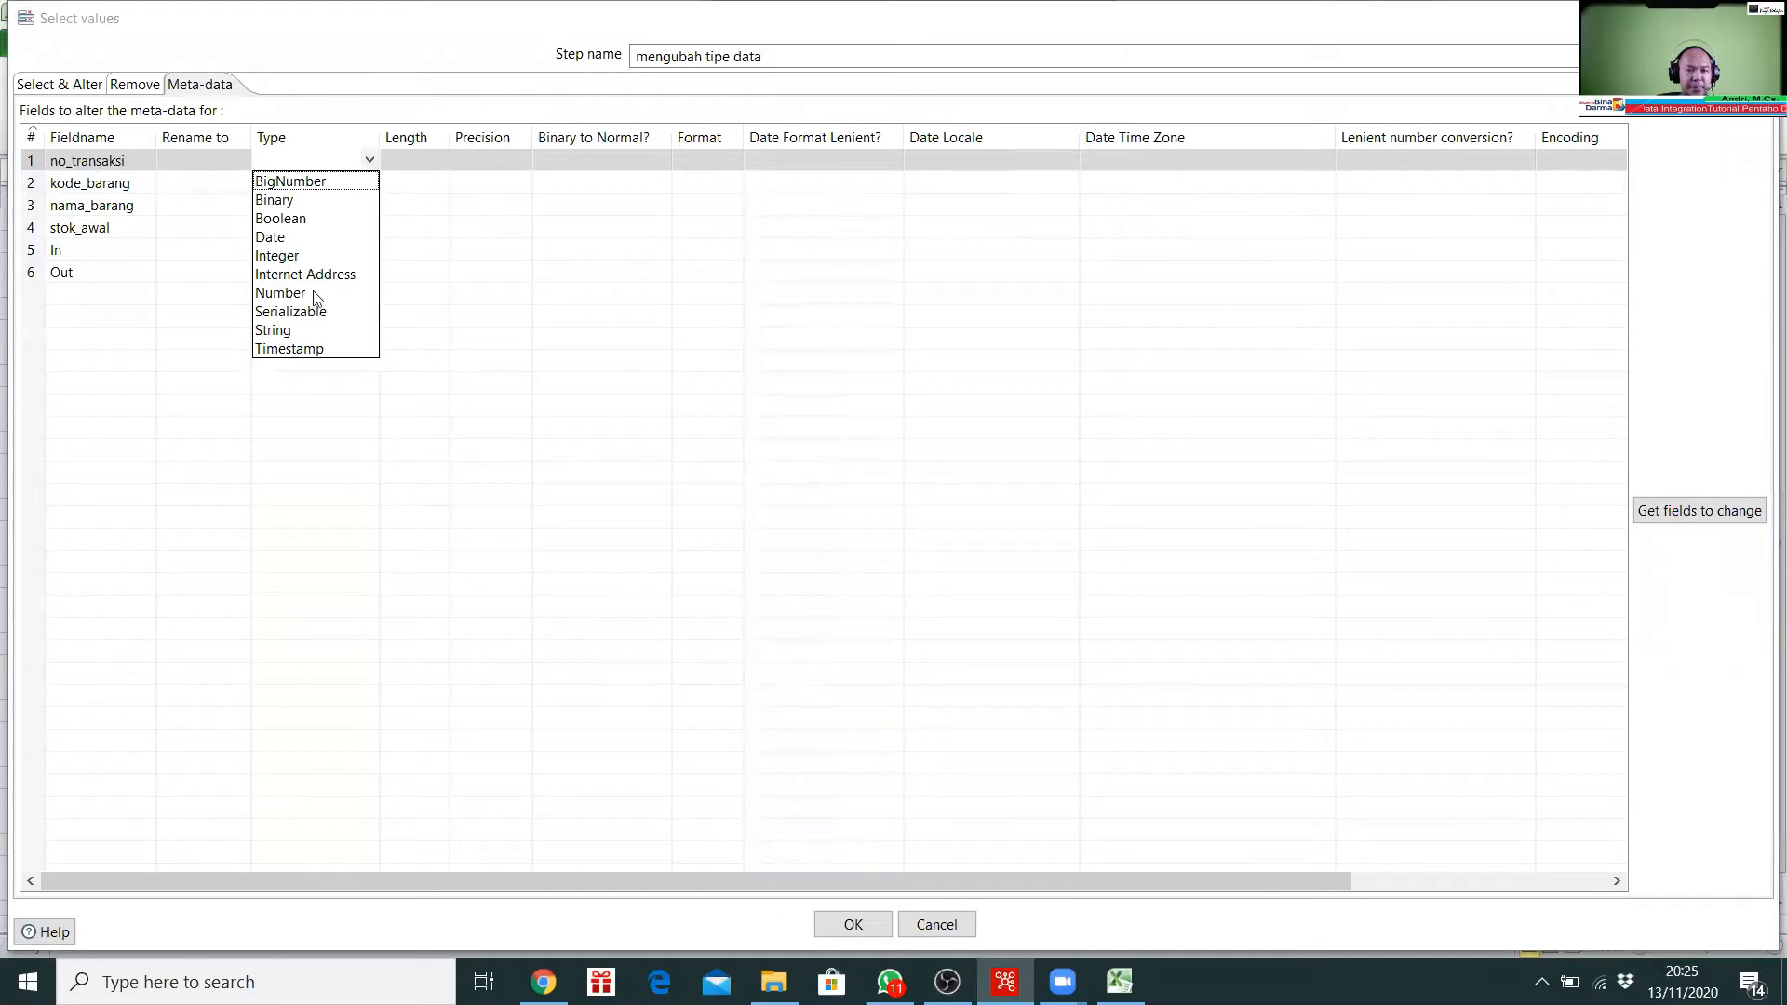
{"action": "left_click", "coordinate": [312, 332]}
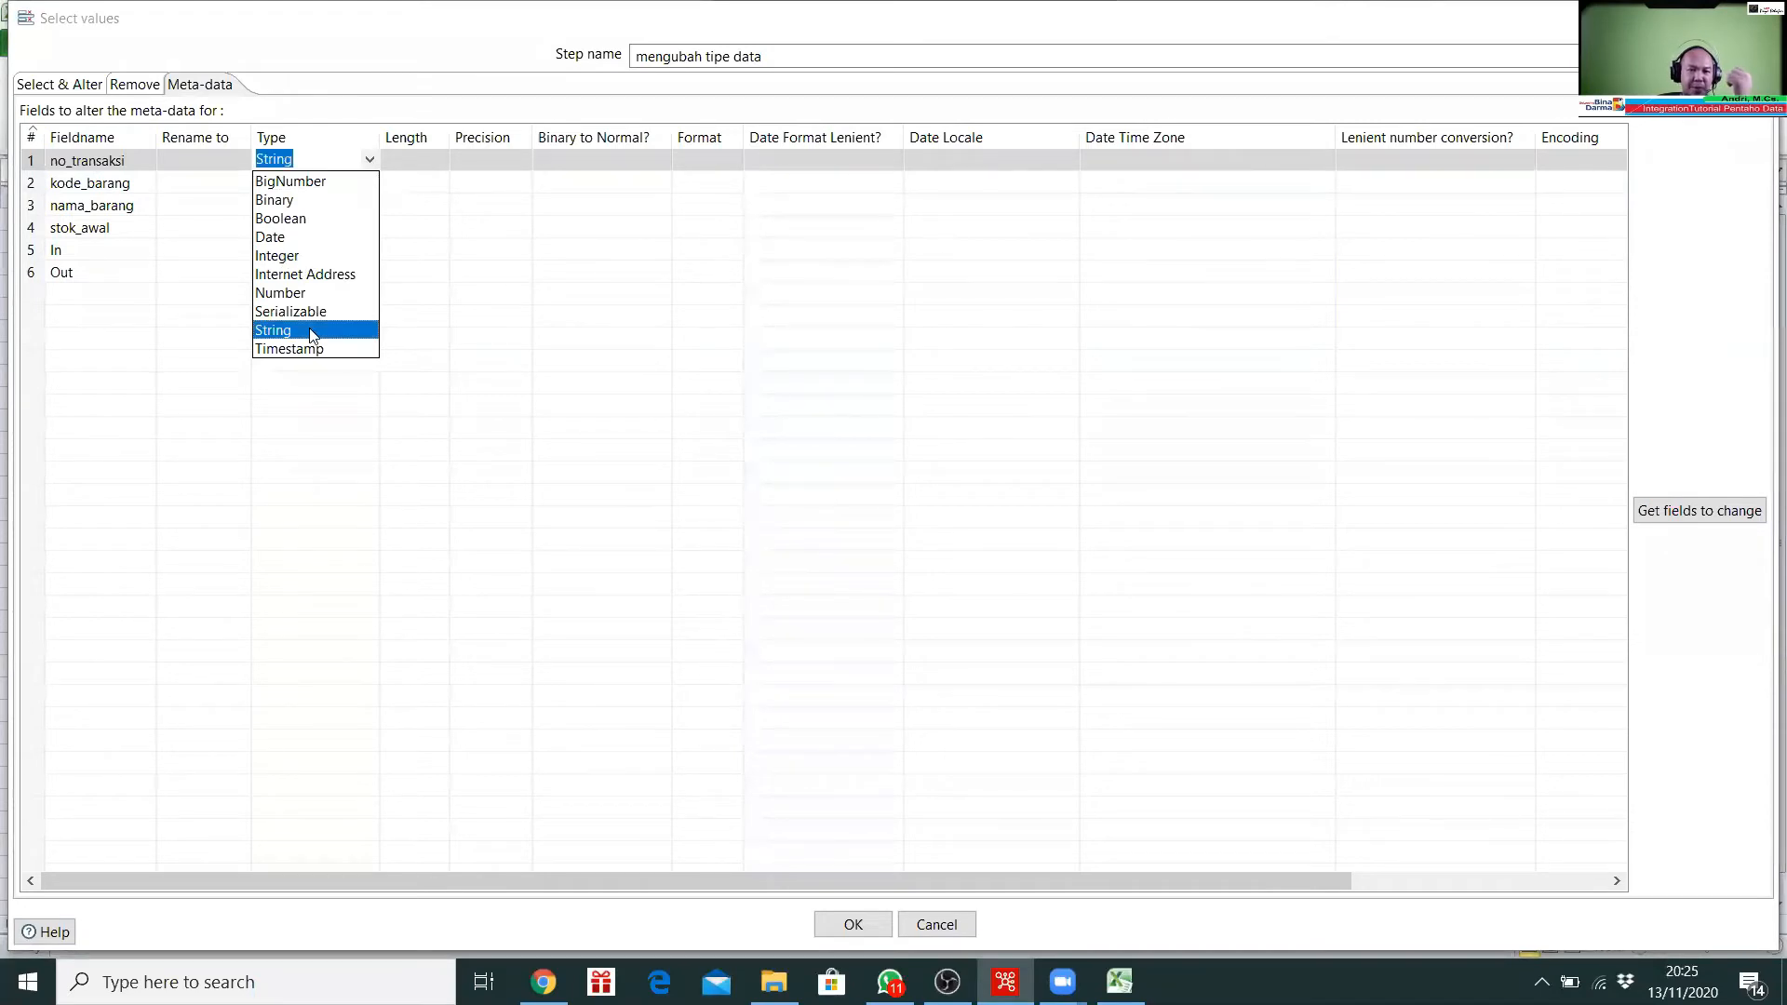
{"action": "left_click", "coordinate": [313, 333]}
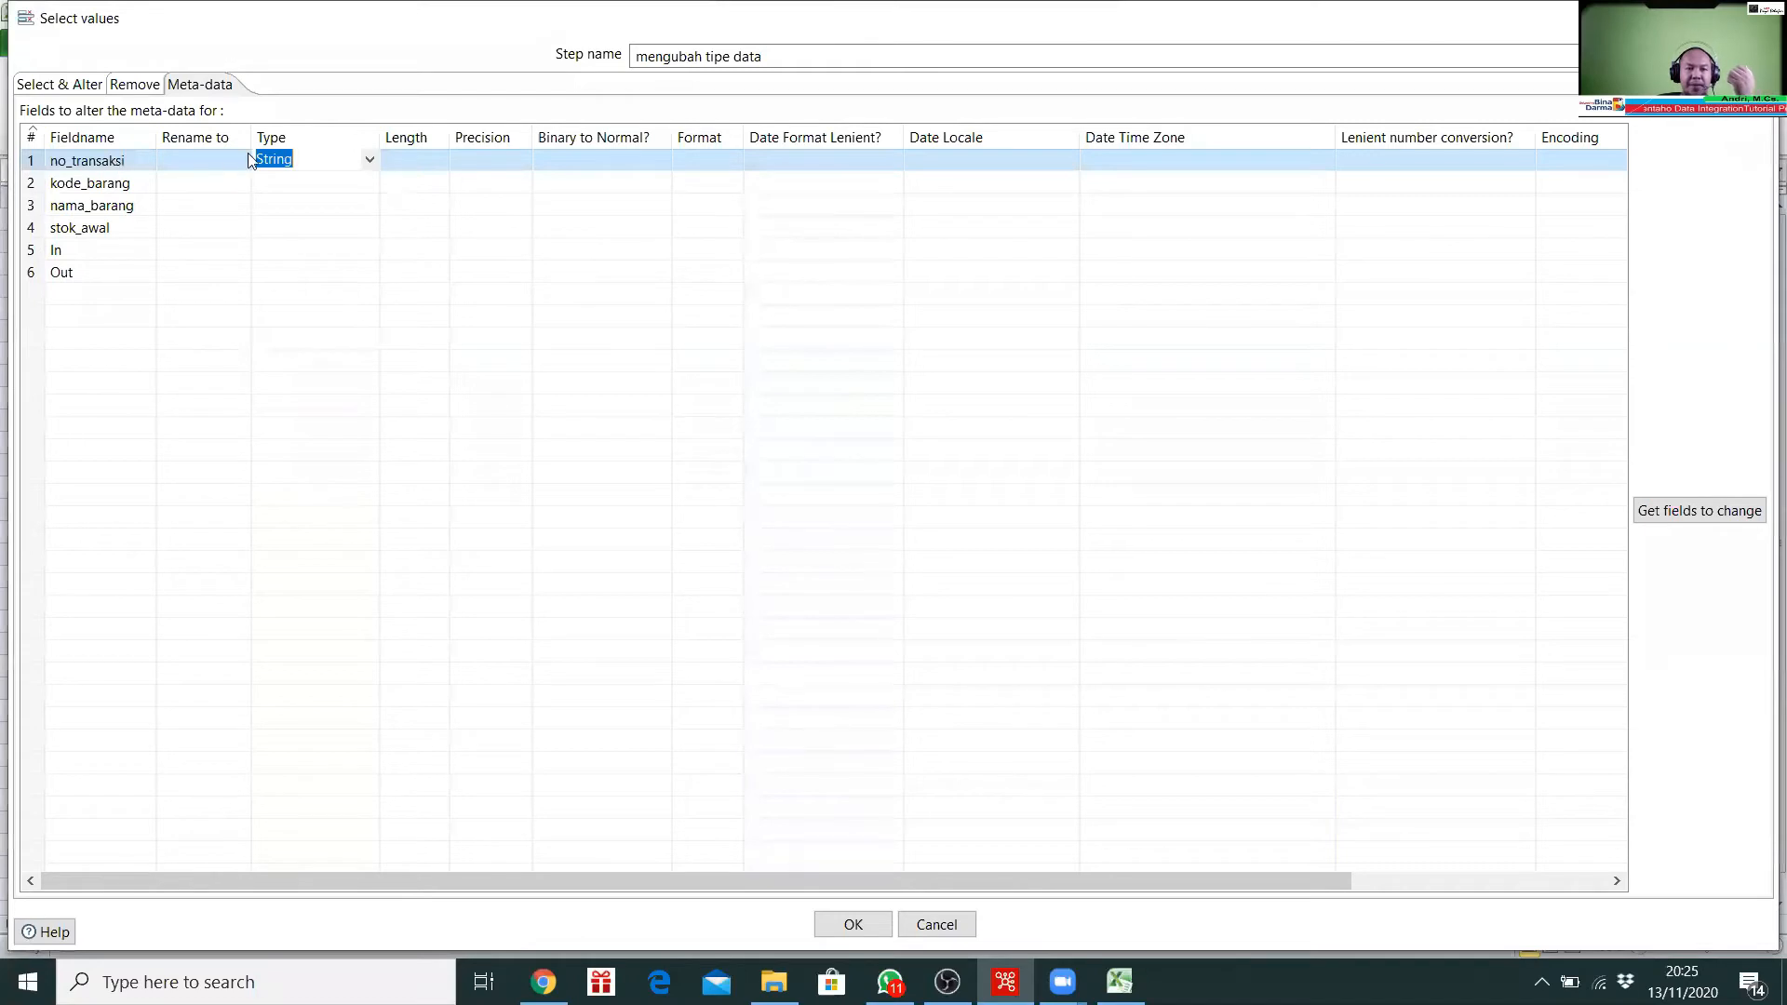
{"action": "left_click", "coordinate": [367, 184]}
{"action": "left_click", "coordinate": [369, 183]}
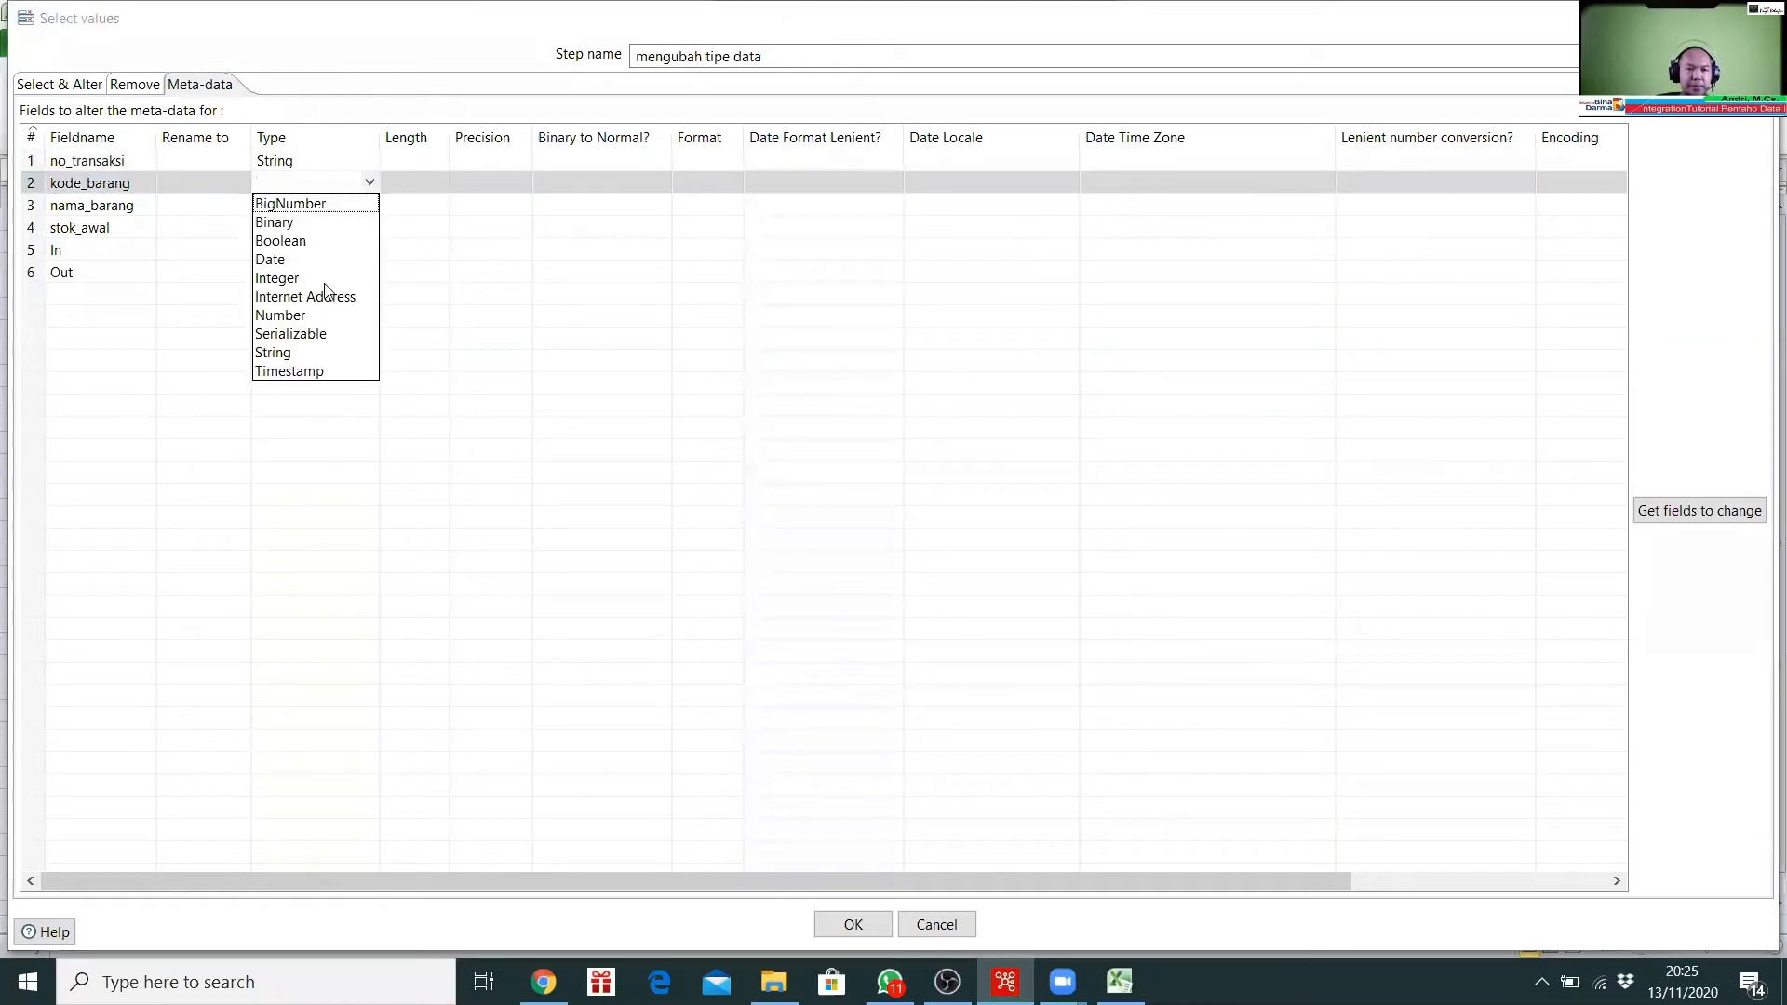
{"action": "left_click", "coordinate": [288, 353]}
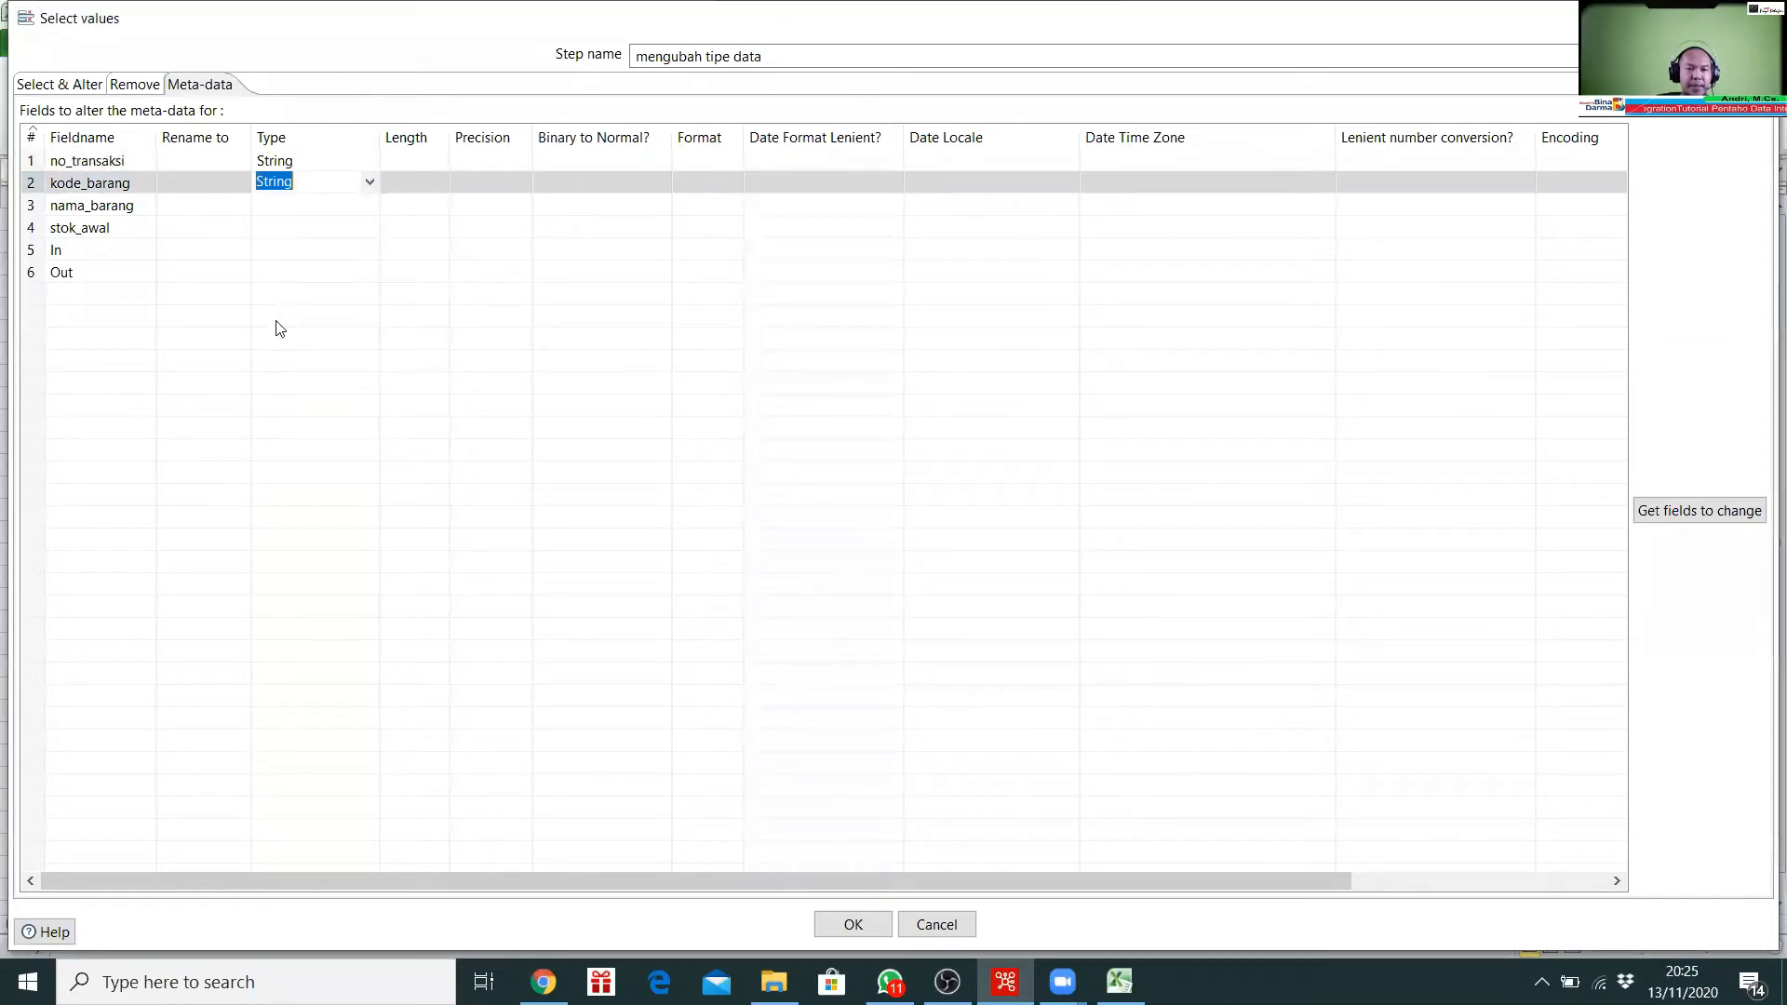
{"action": "left_click", "coordinate": [372, 206]}
{"action": "left_click", "coordinate": [371, 206]}
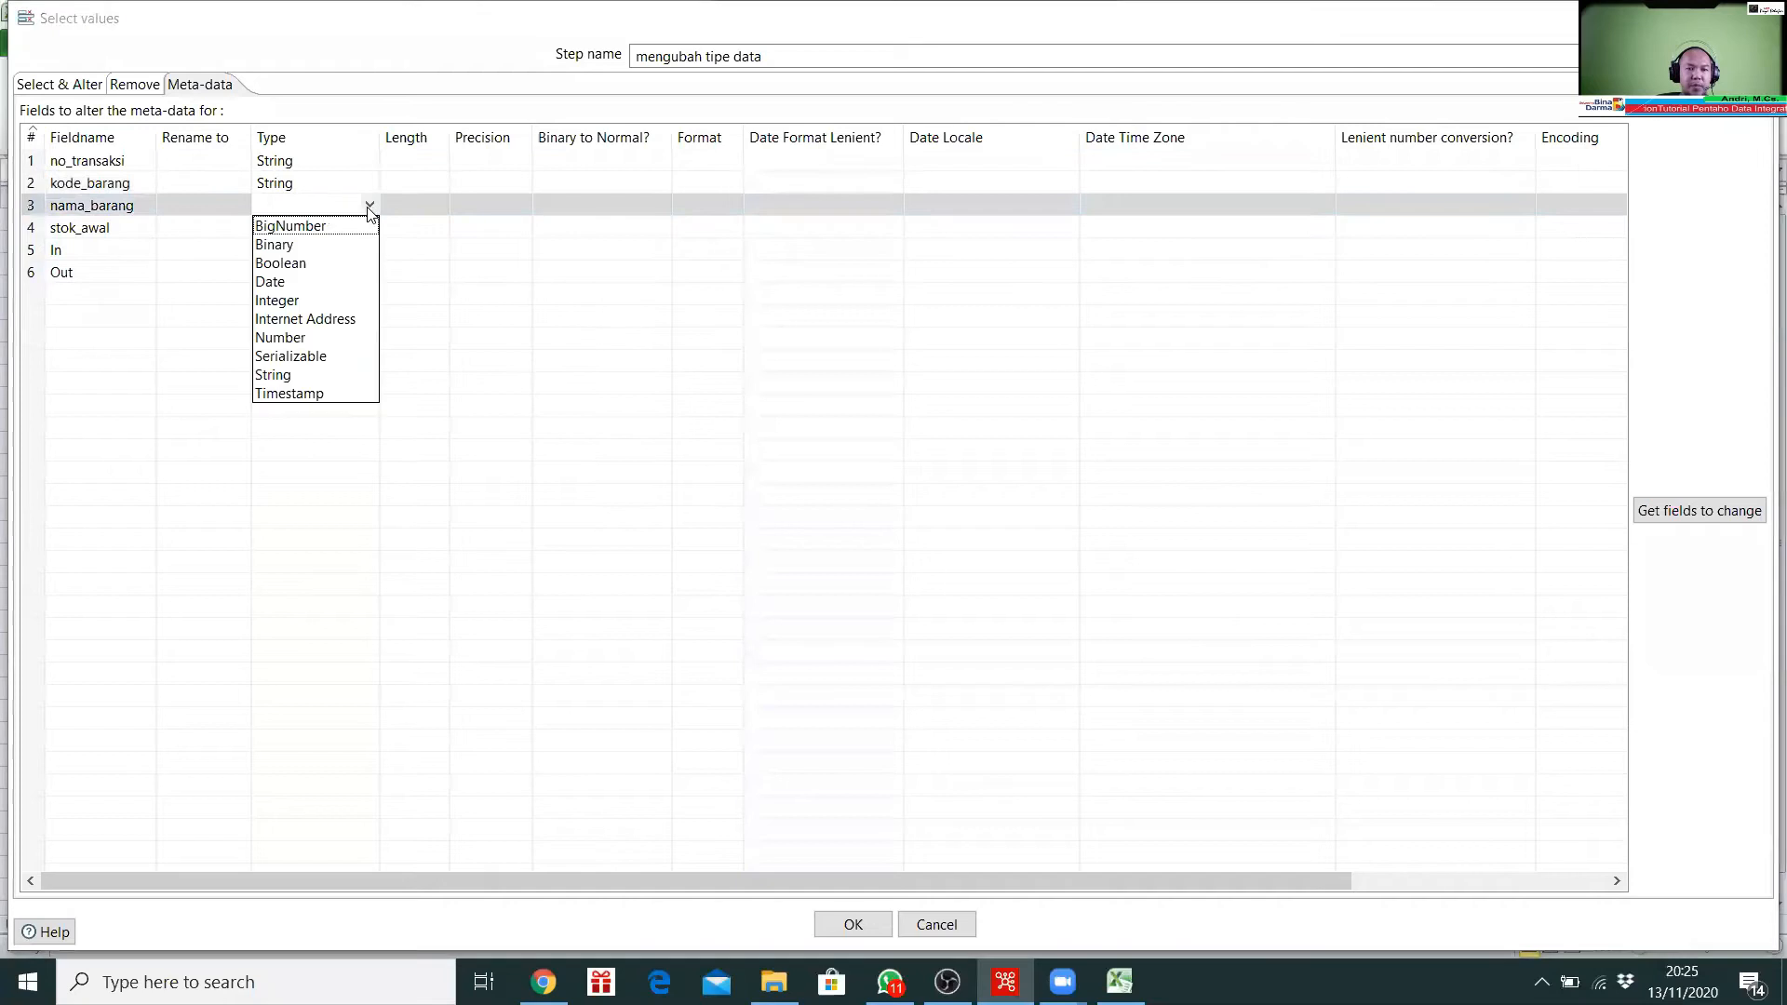
{"action": "left_click", "coordinate": [304, 377]}
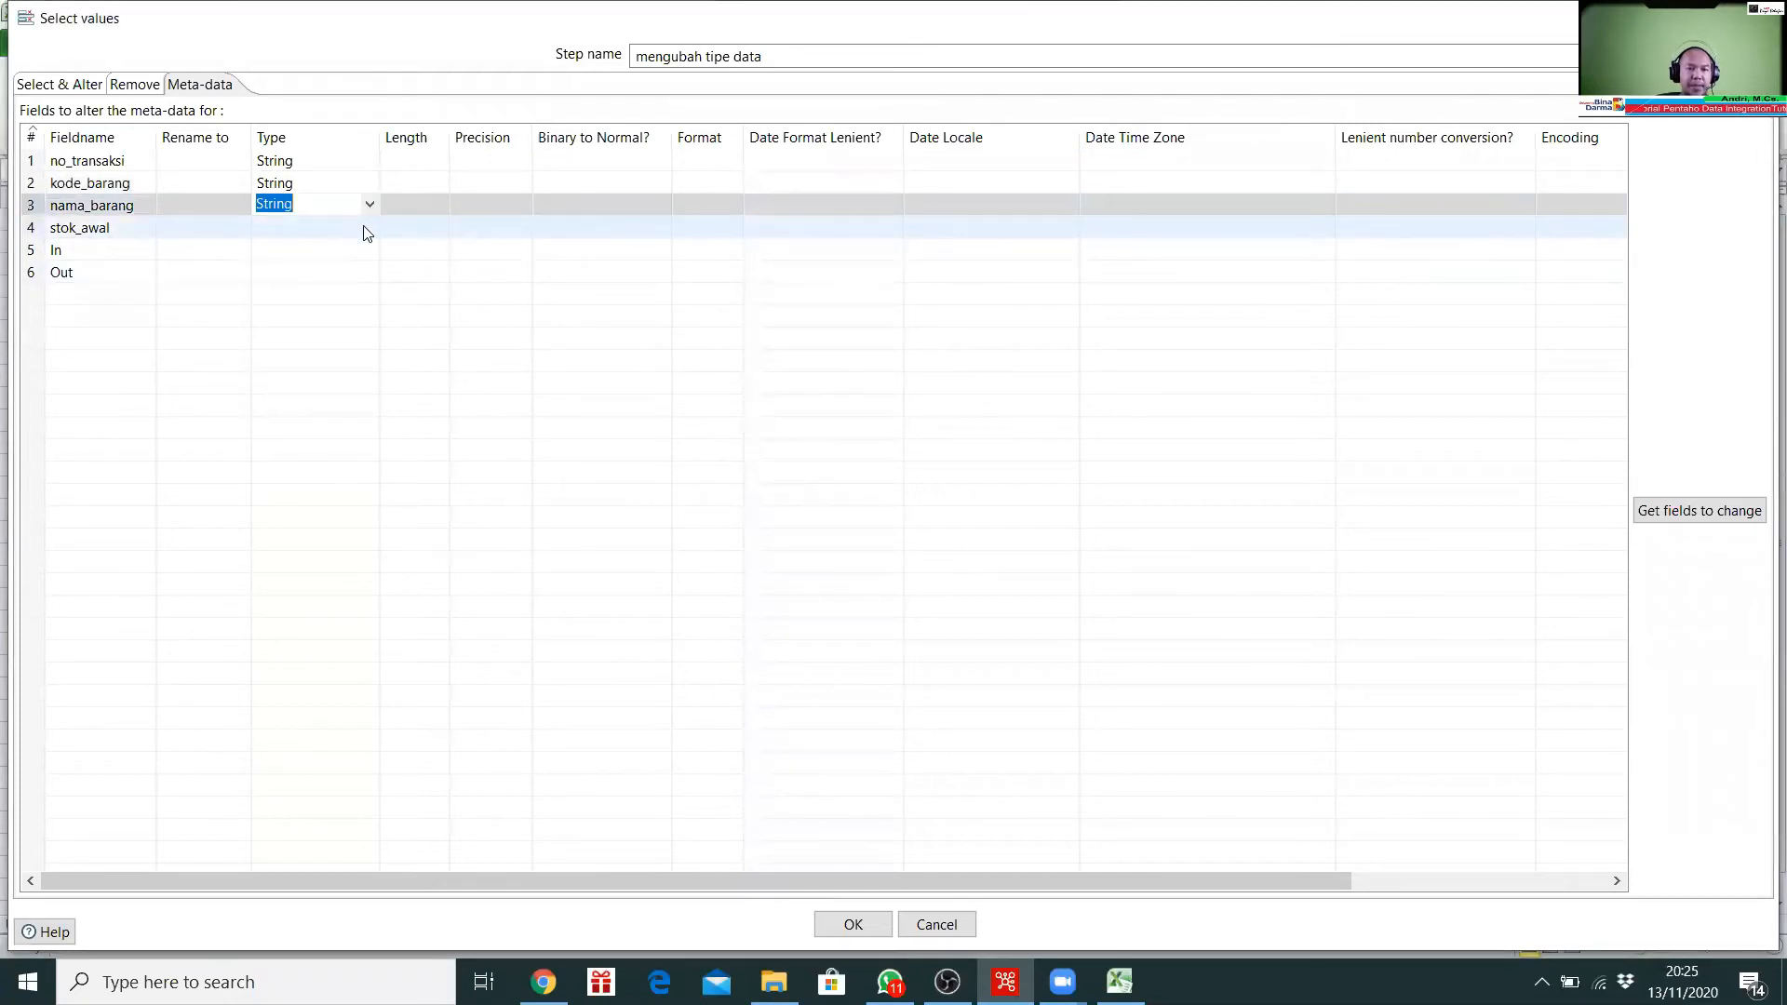
Step: Set the data type of the stok_awal, In and Out fields to Integer in the metadata list
{"action": "left_click", "coordinate": [368, 232]}
{"action": "left_click", "coordinate": [369, 229]}
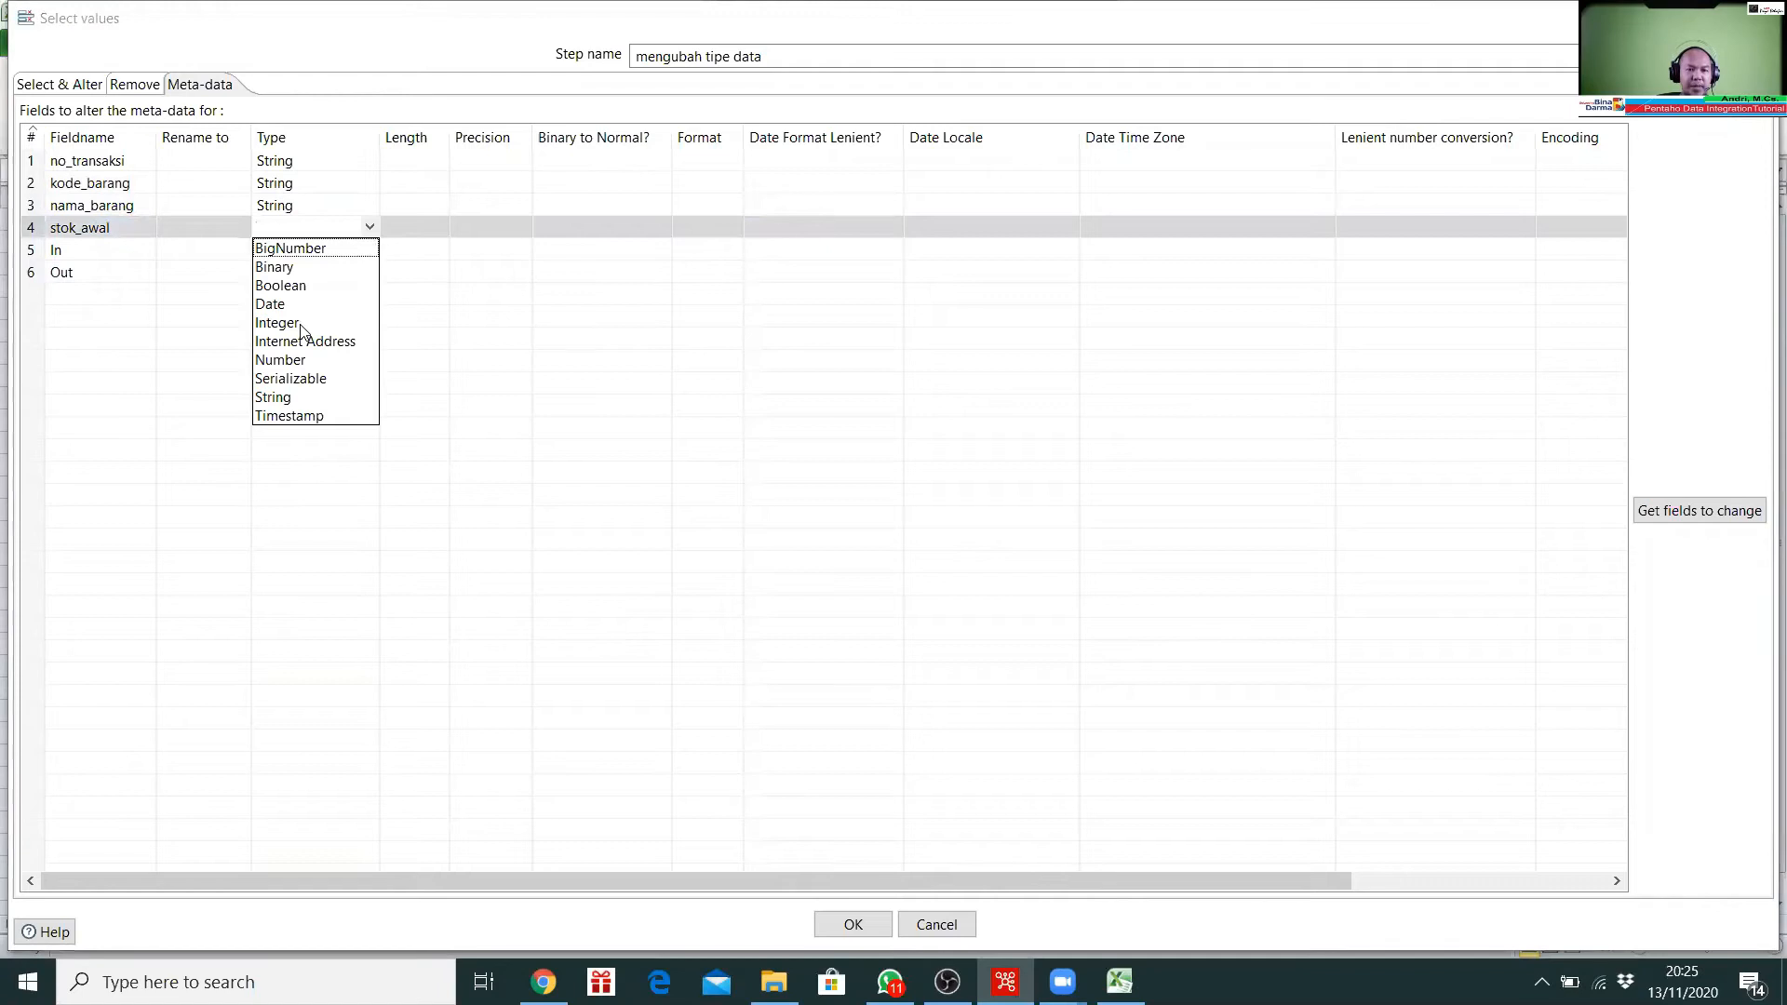
{"action": "left_click", "coordinate": [303, 326]}
{"action": "left_click", "coordinate": [370, 247]}
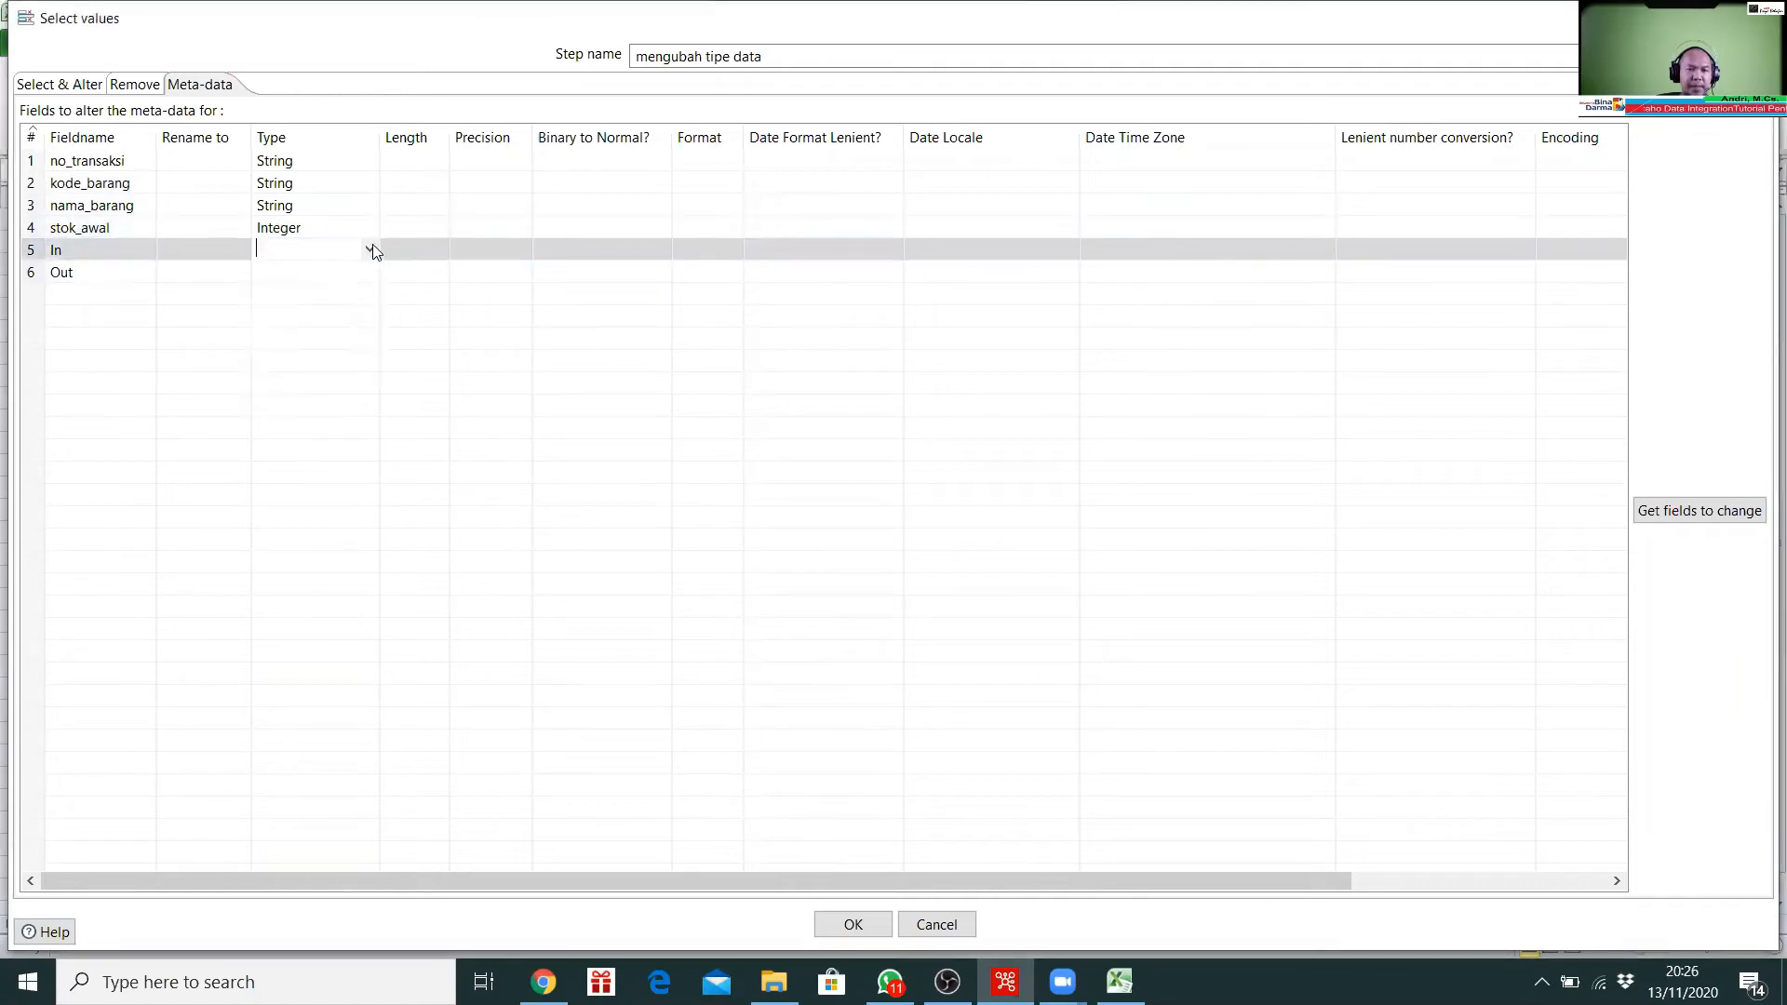
{"action": "left_click", "coordinate": [370, 248]}
{"action": "left_click", "coordinate": [303, 346]}
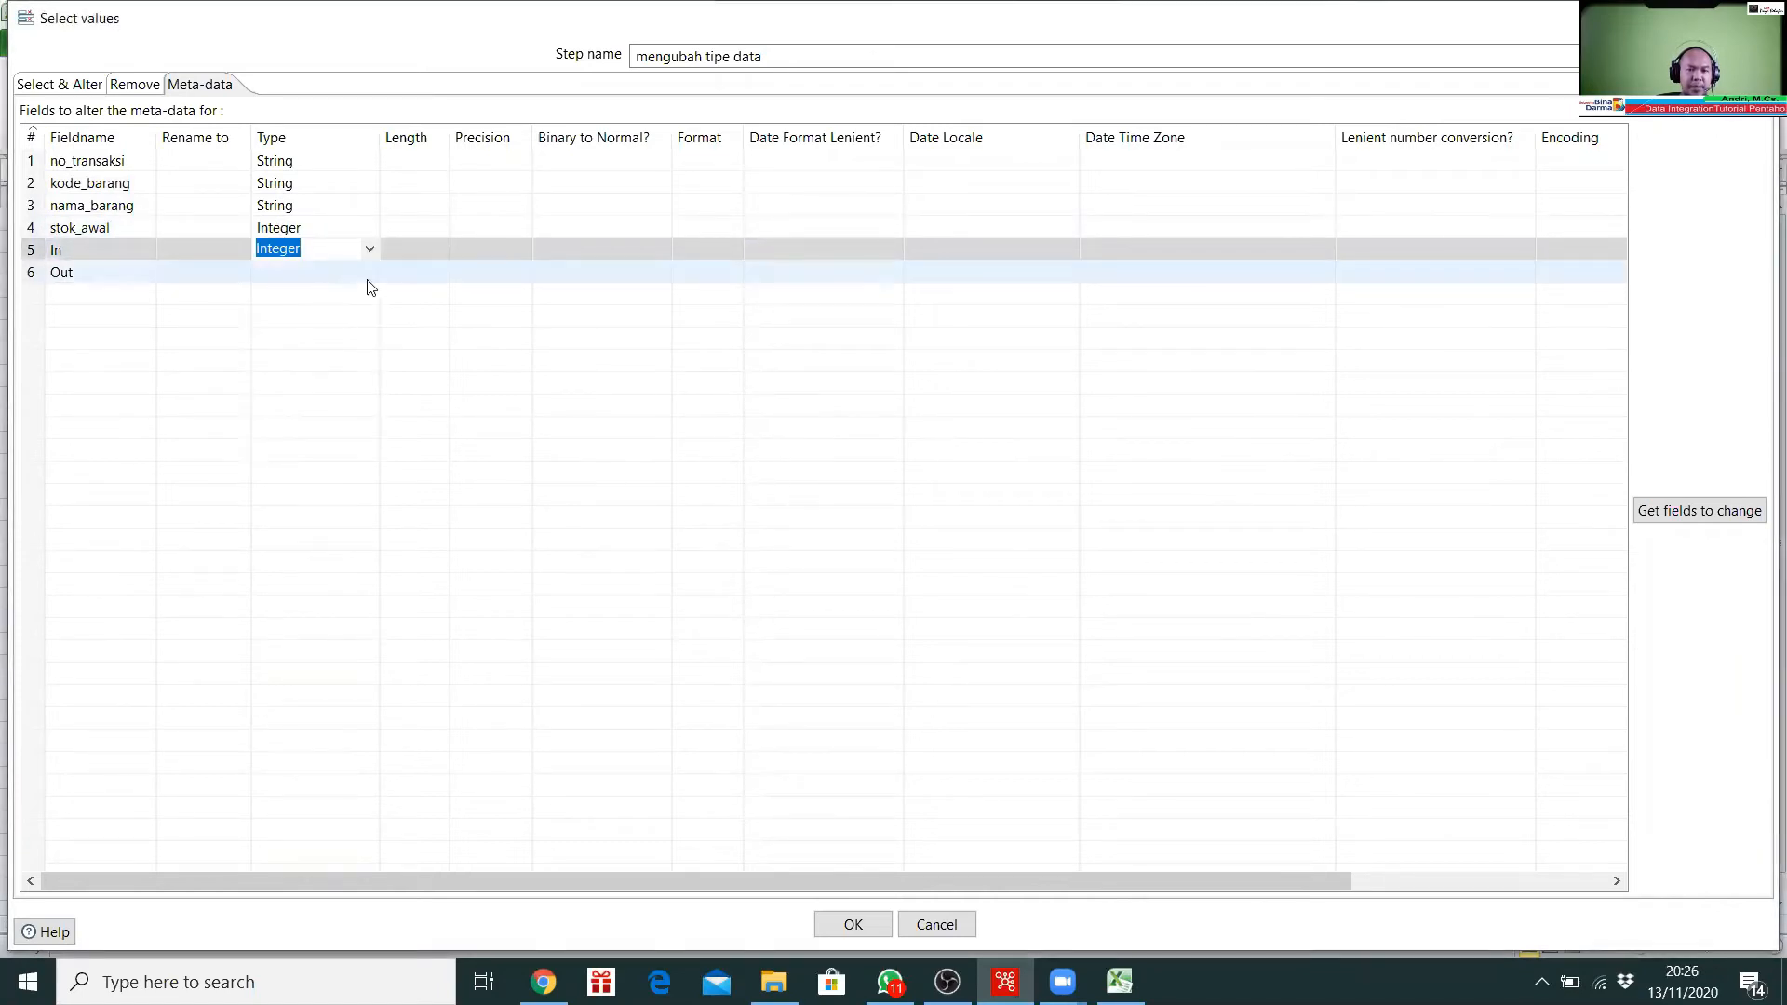
{"action": "left_click", "coordinate": [370, 272]}
{"action": "left_click", "coordinate": [370, 272]}
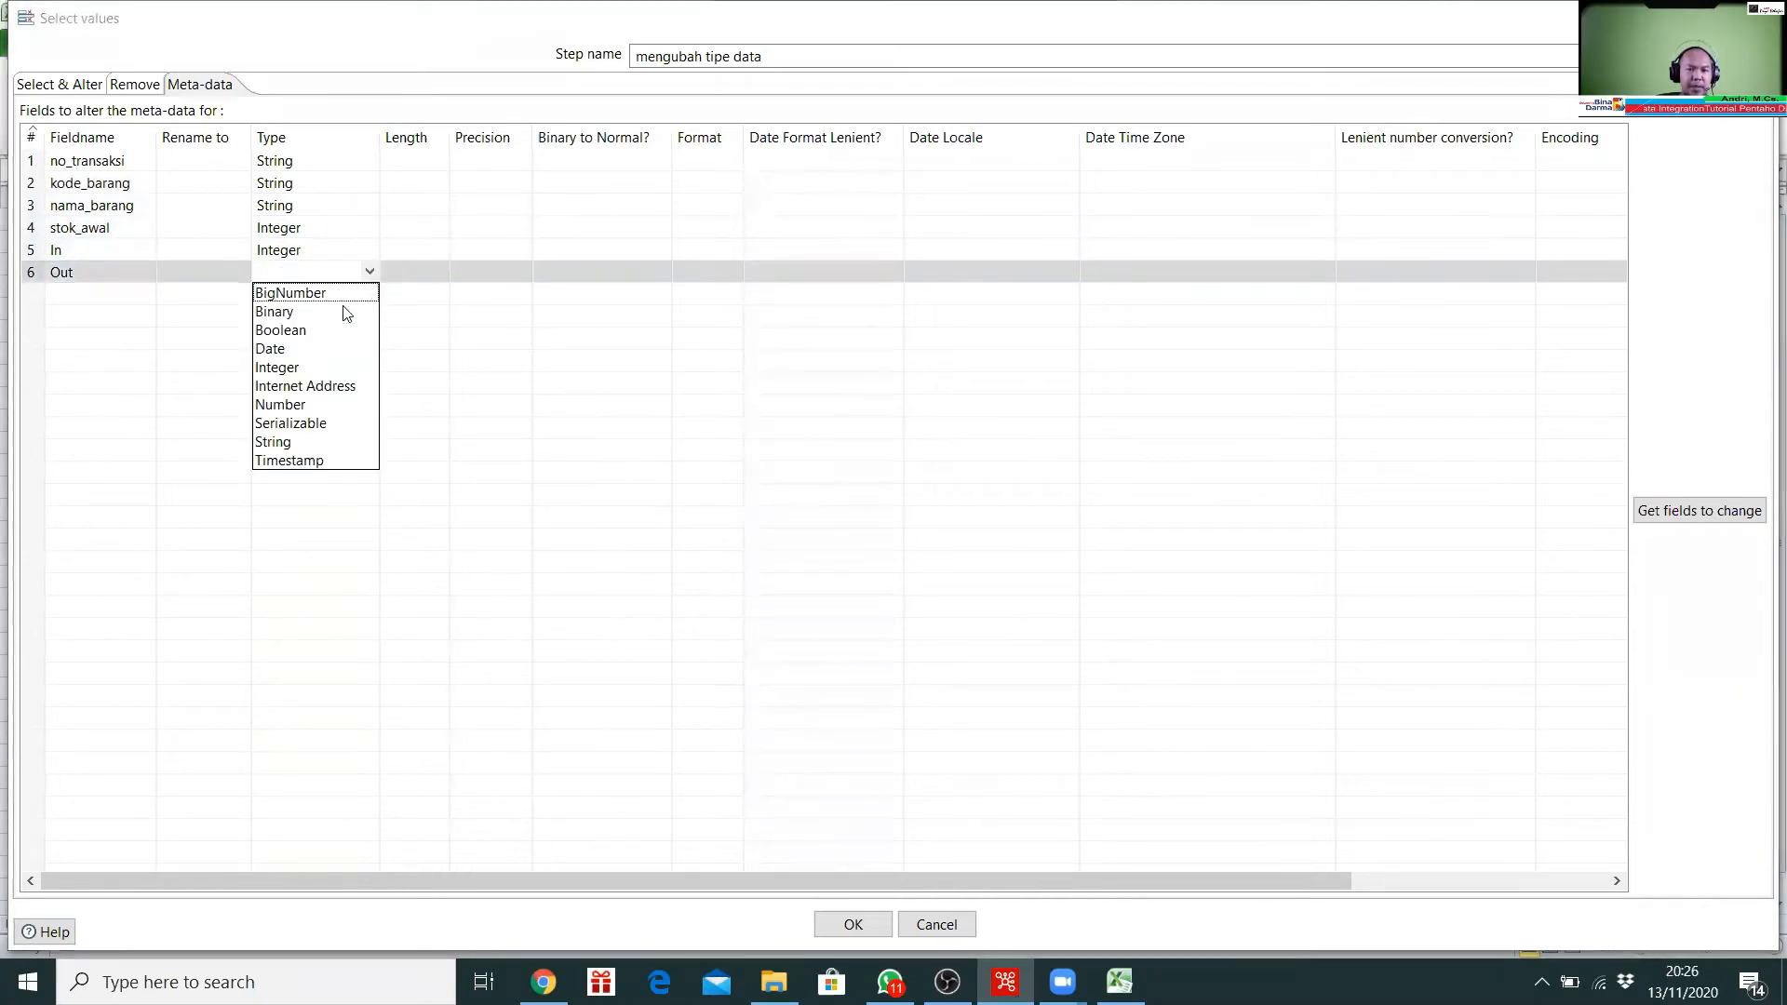
{"action": "left_click", "coordinate": [328, 369]}
Step: Set the field lengths to 4 for no_transaksi, 6 for kode_barang, 20 for nama_barang, and 4 each for stok_awal, In and Out
{"action": "left_click", "coordinate": [421, 160]}
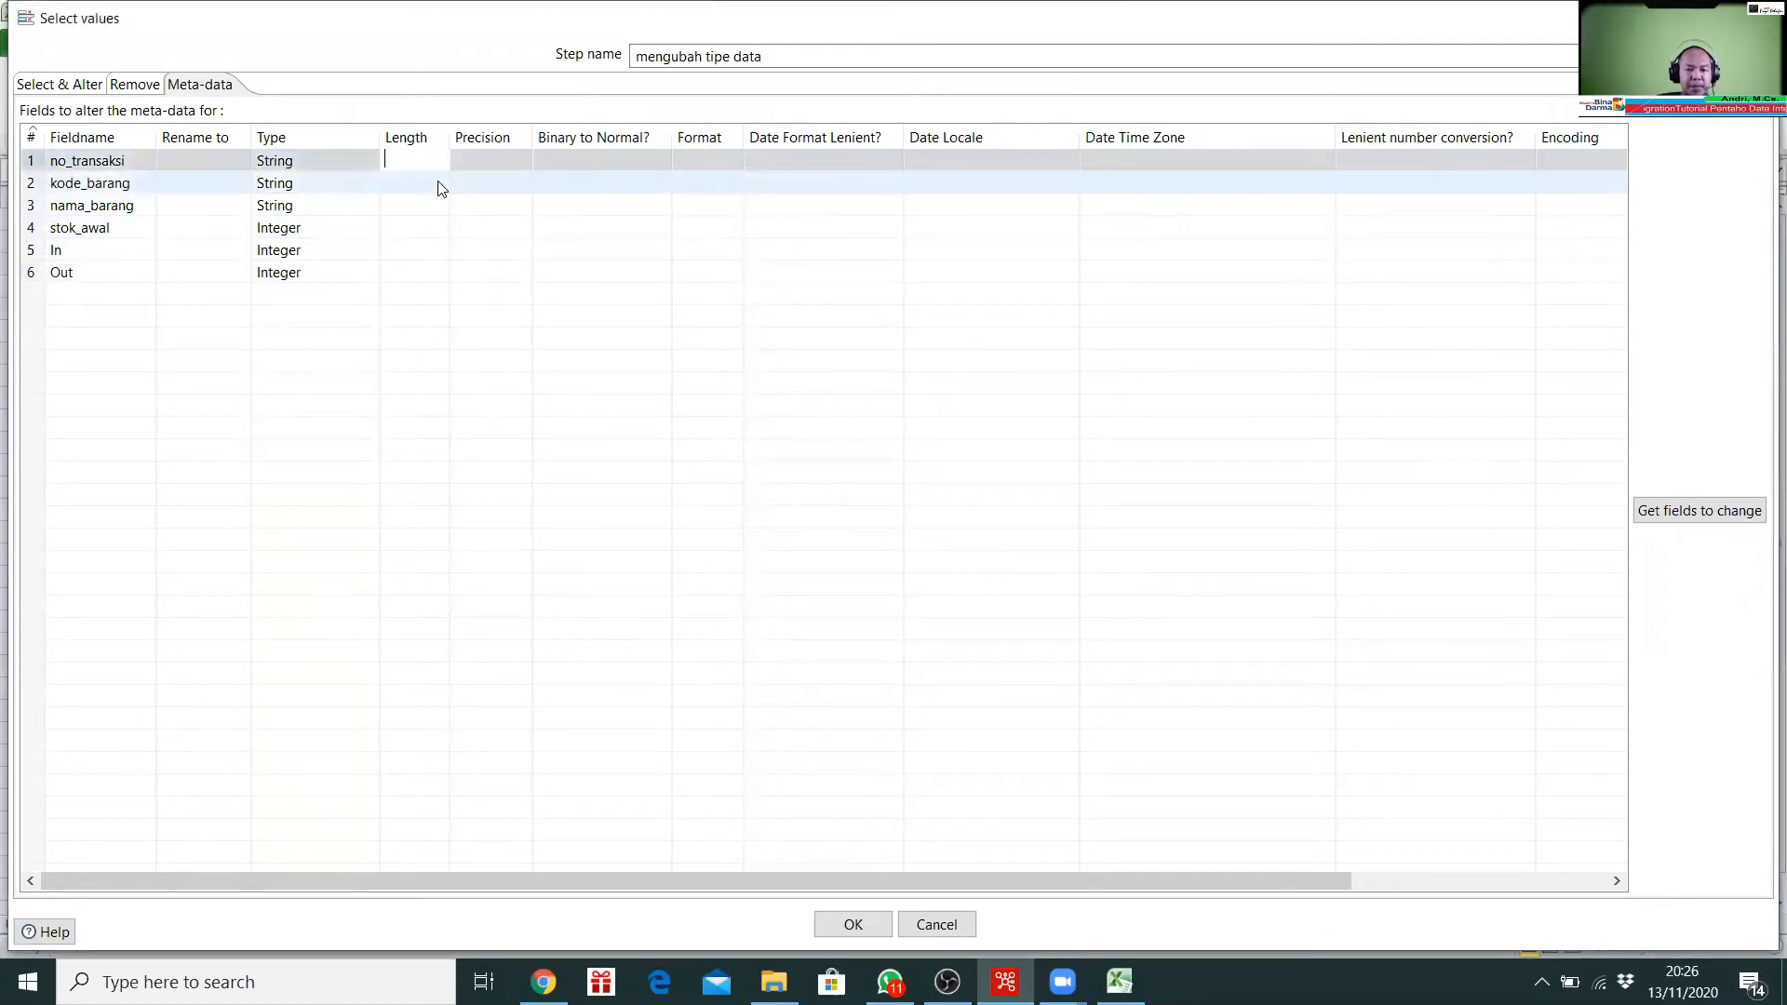
{"action": "type", "text": "4"}
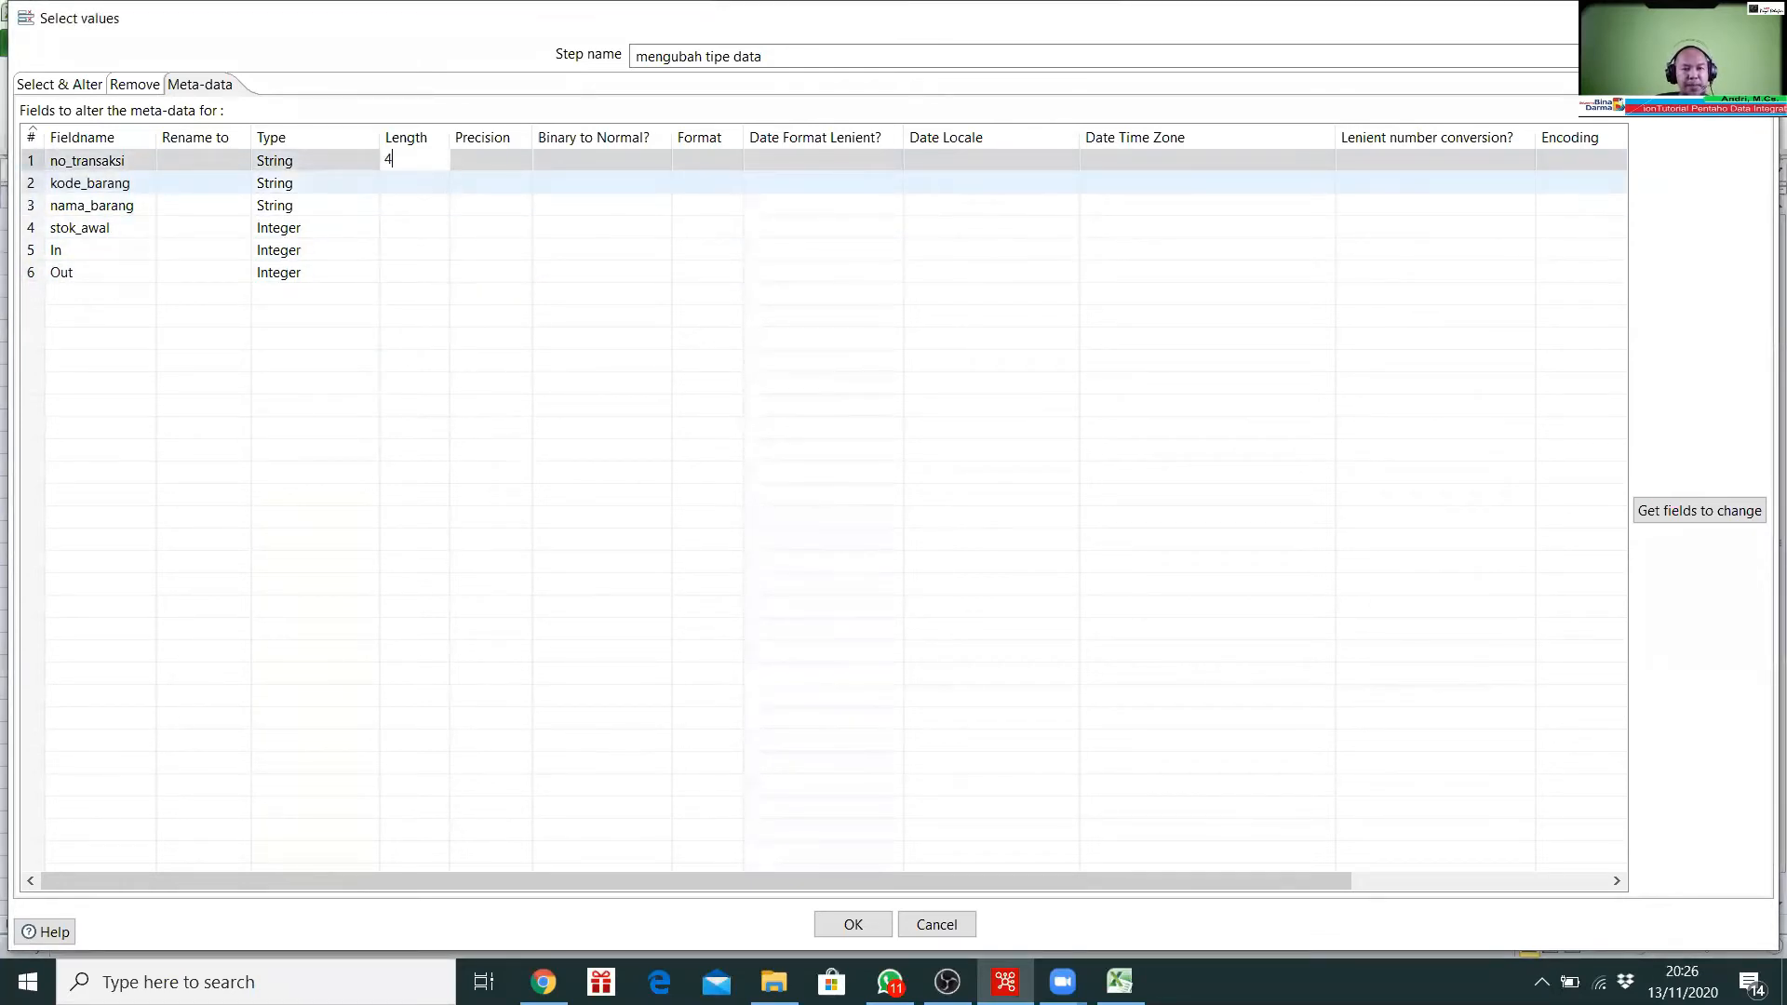
{"action": "left_click", "coordinate": [434, 183]}
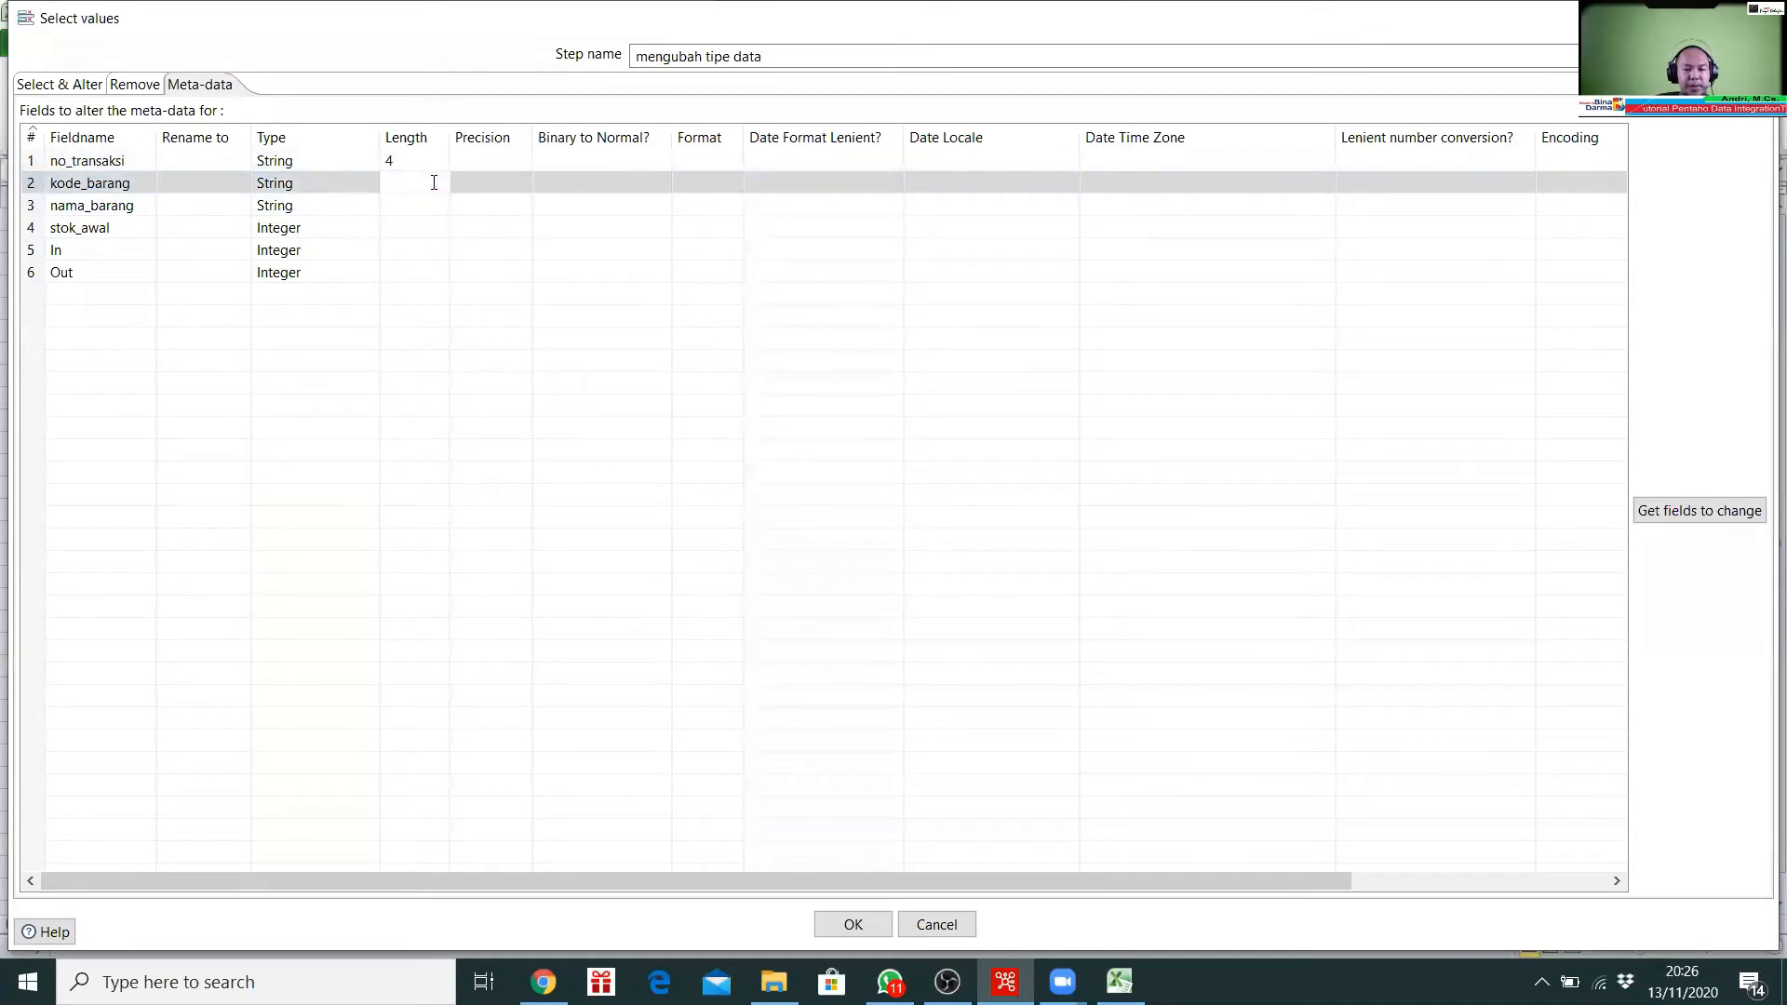
{"action": "type", "text": "6"}
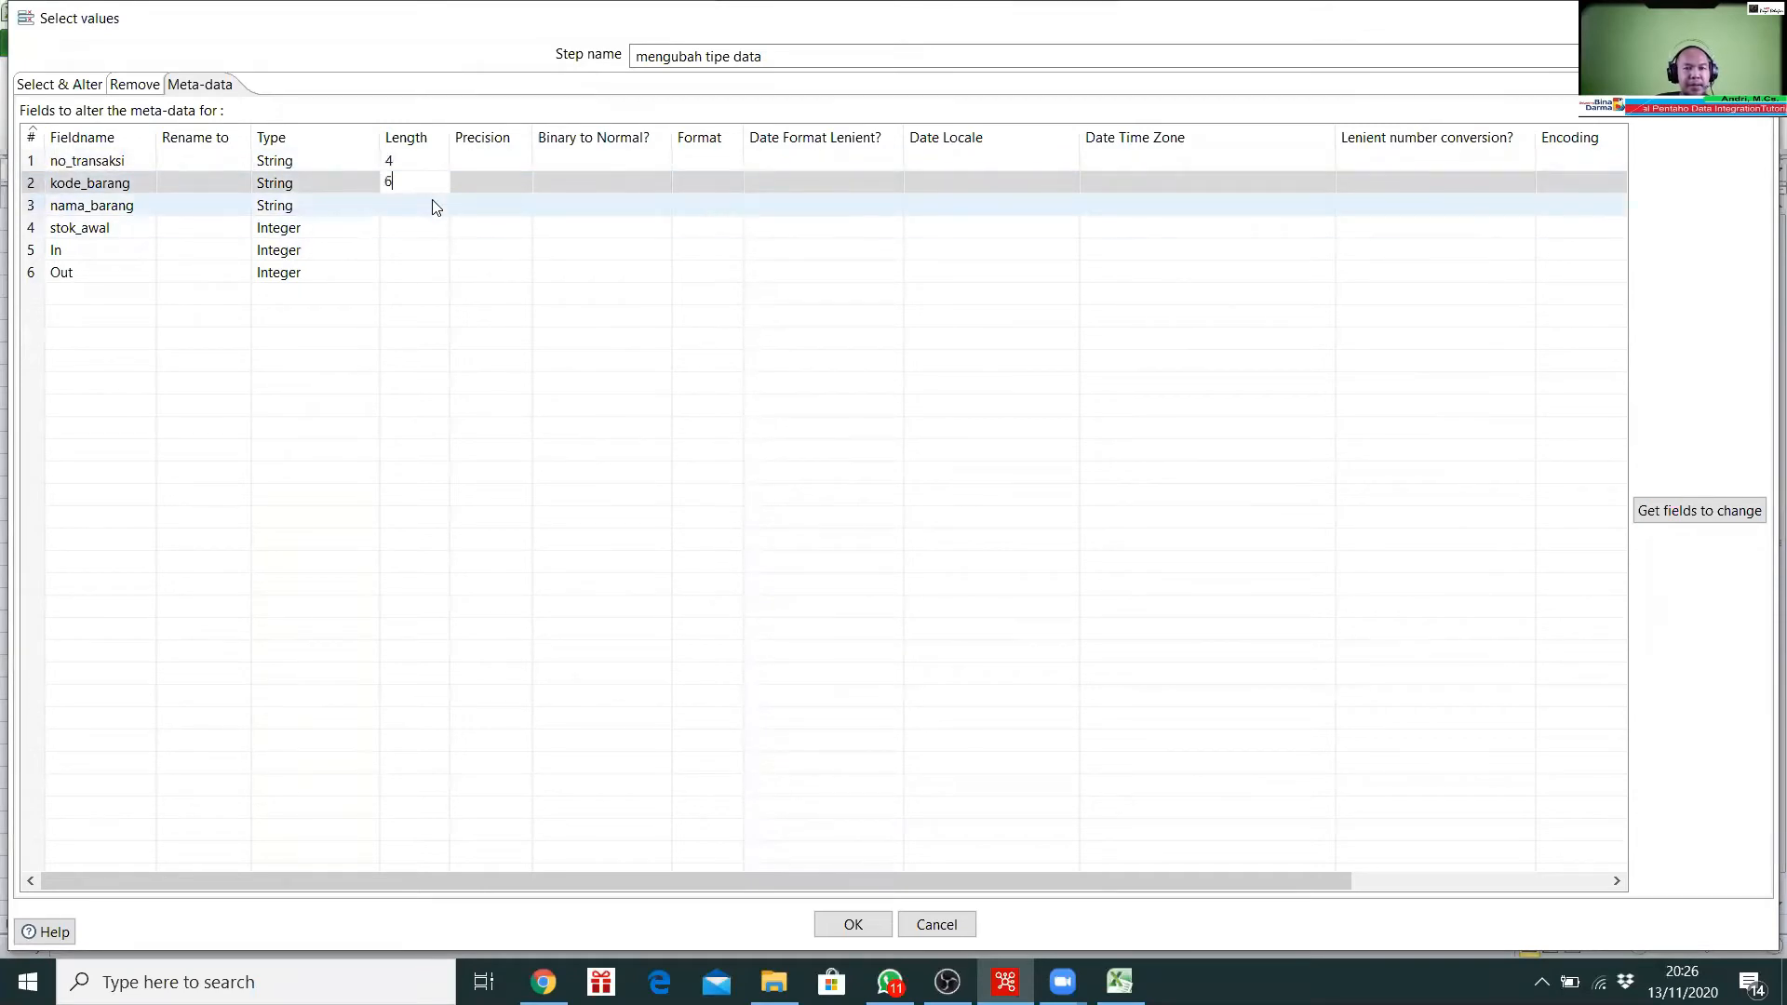
{"action": "left_click", "coordinate": [434, 206]}
{"action": "type", "text": "20"}
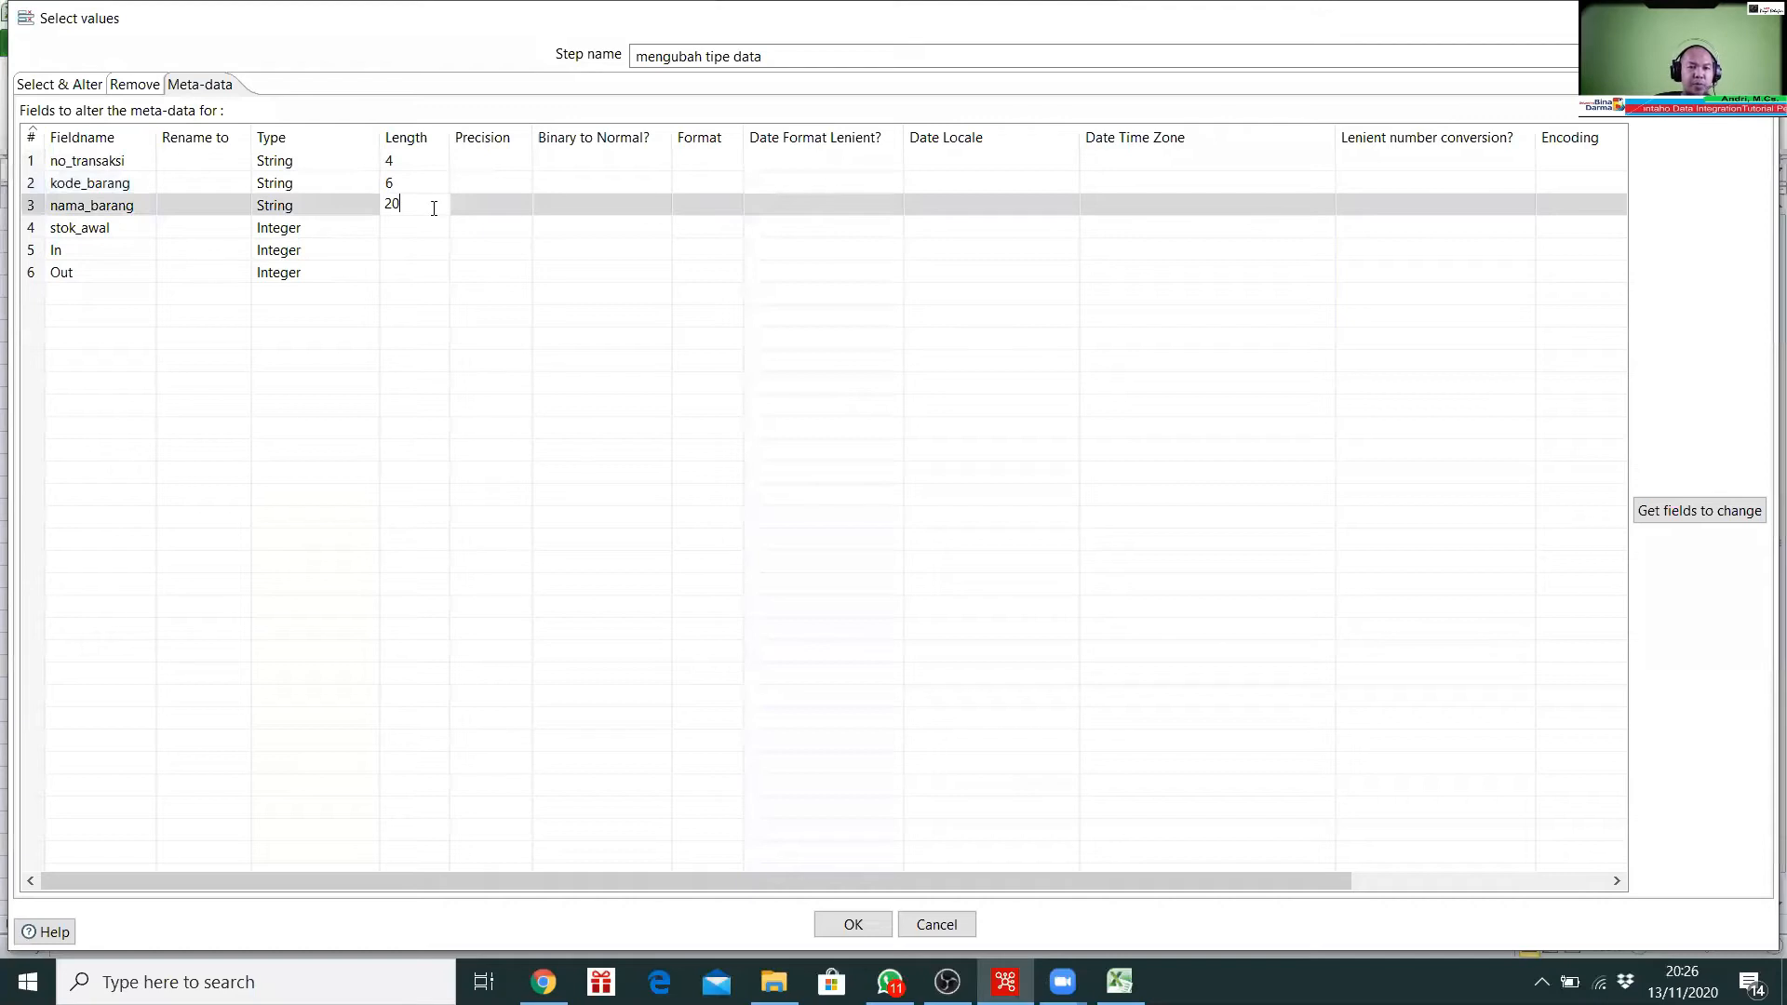
{"action": "left_click", "coordinate": [436, 227]}
{"action": "type", "text": "4"}
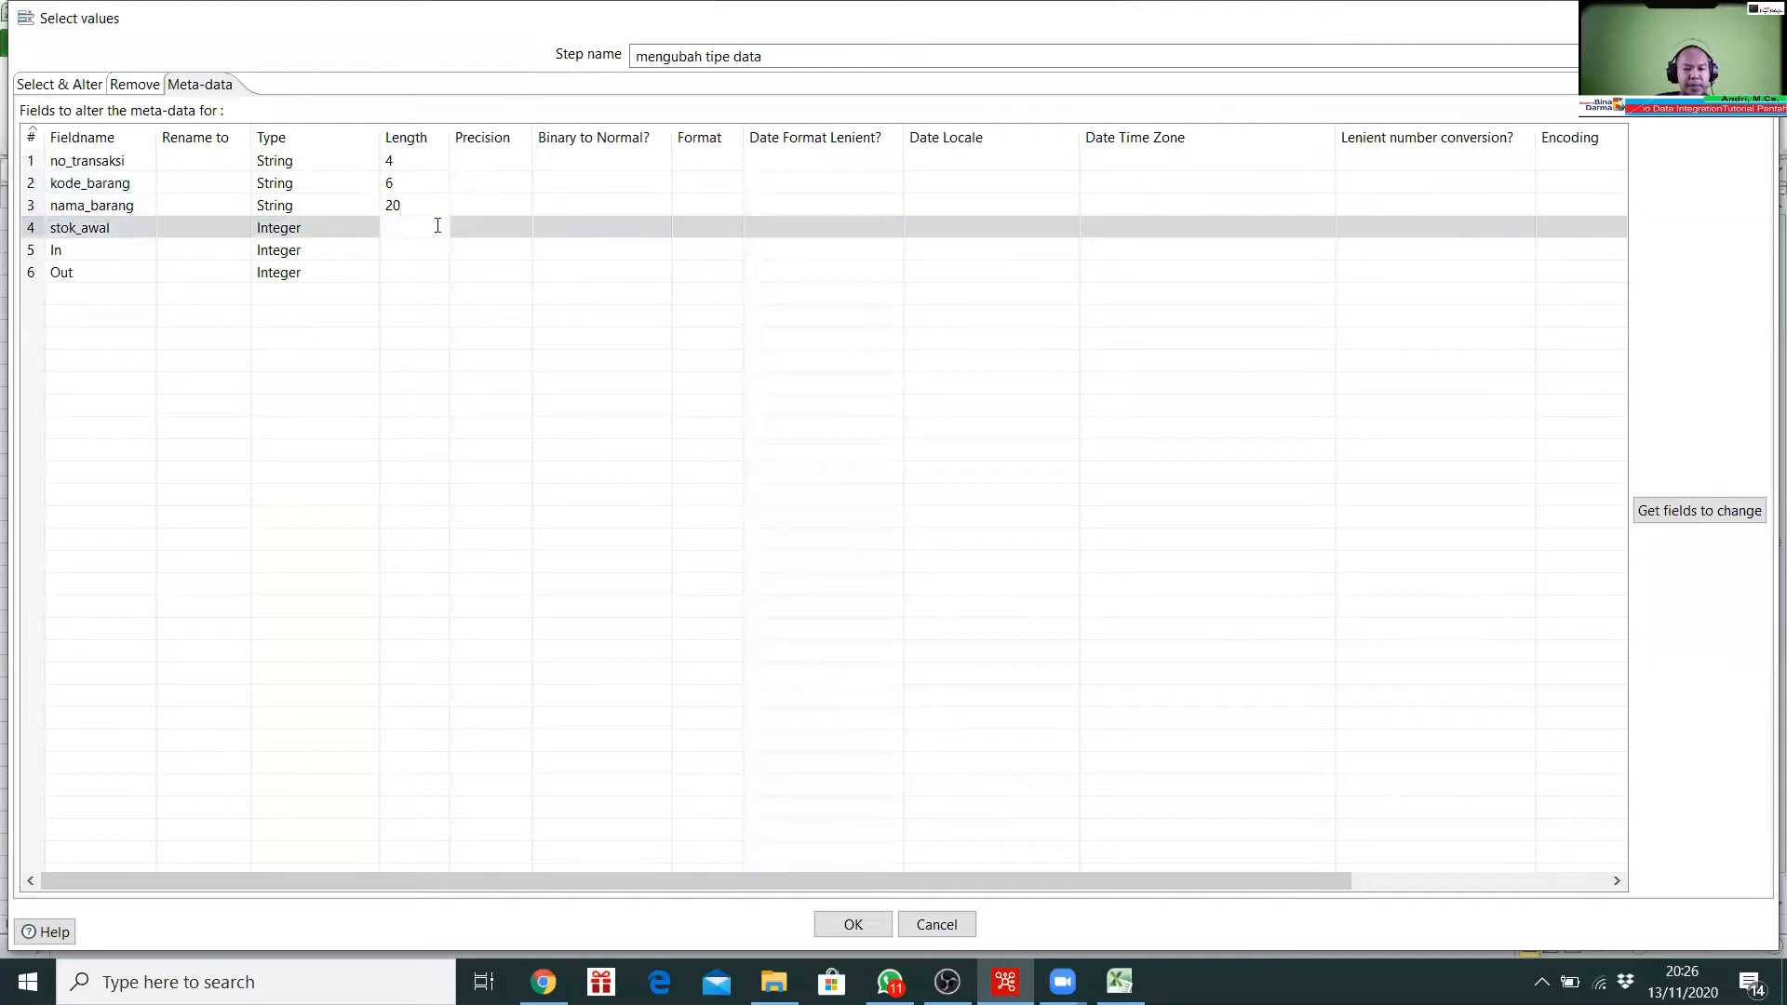
{"action": "left_click", "coordinate": [395, 251]}
{"action": "type", "text": "4"}
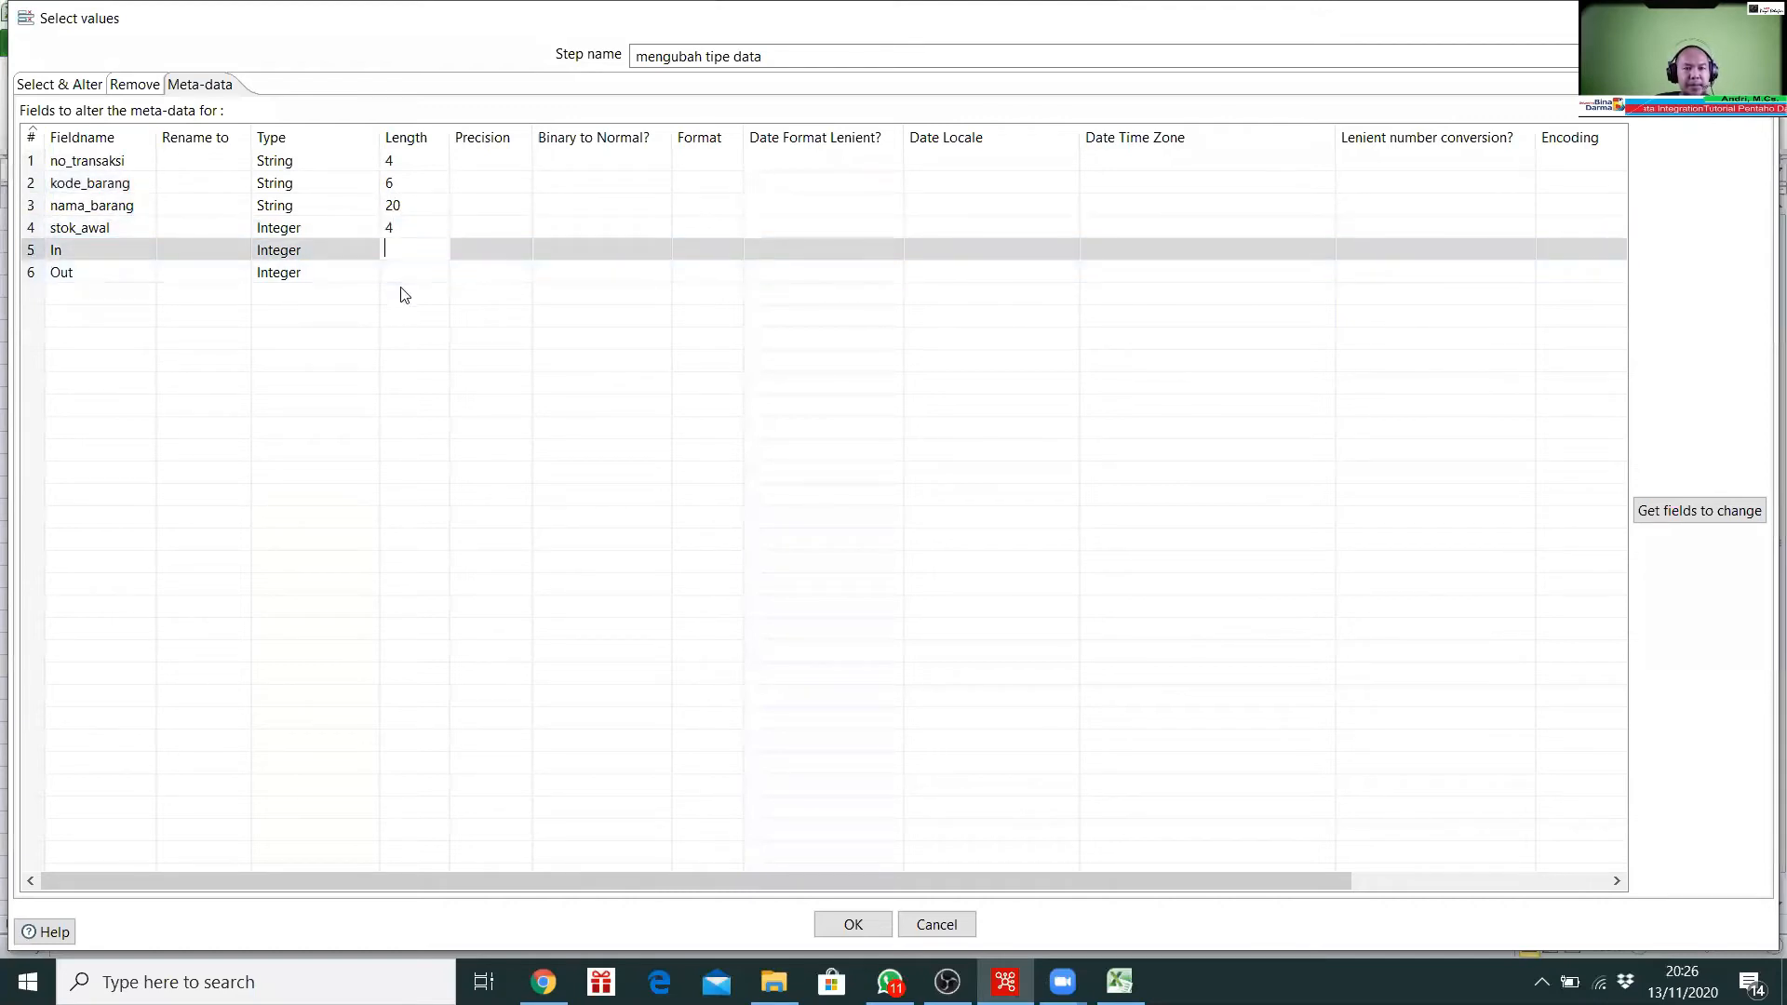
{"action": "left_click", "coordinate": [412, 273]}
{"action": "type", "text": "4"}
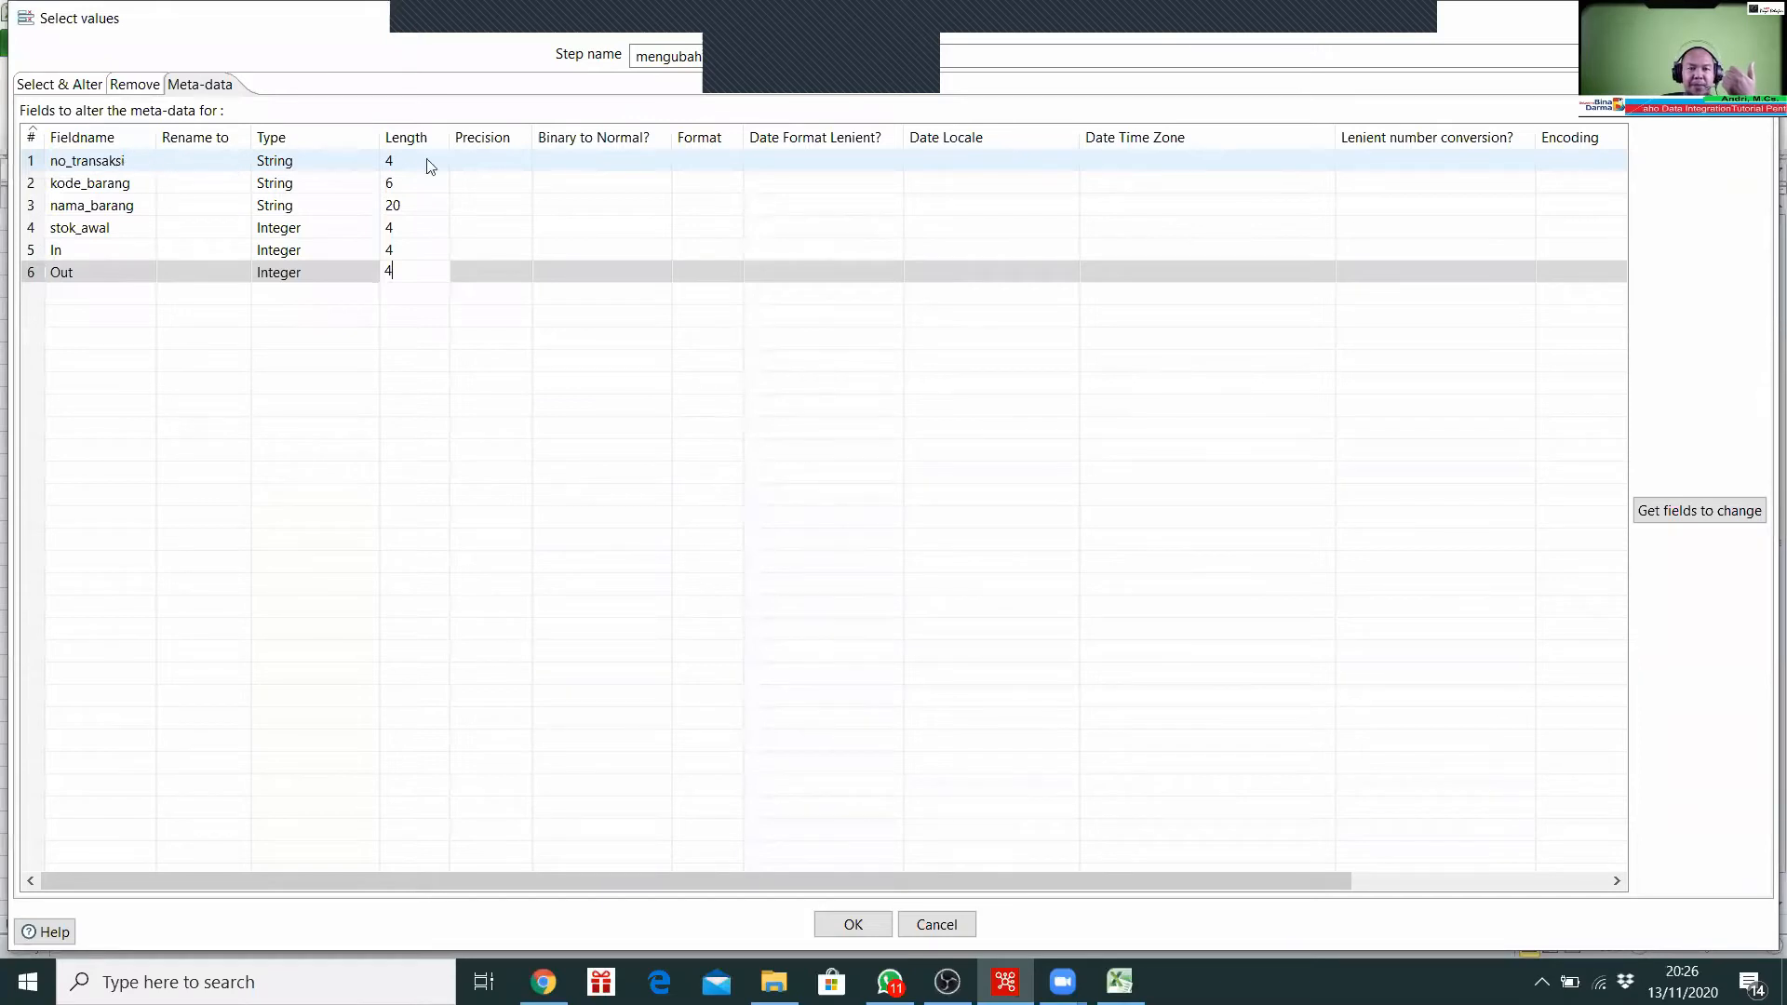
Step: Apply the # format to the no_transaksi, stok_awal, In and Out fields and accept the metadata settings
{"action": "left_click", "coordinate": [713, 160]}
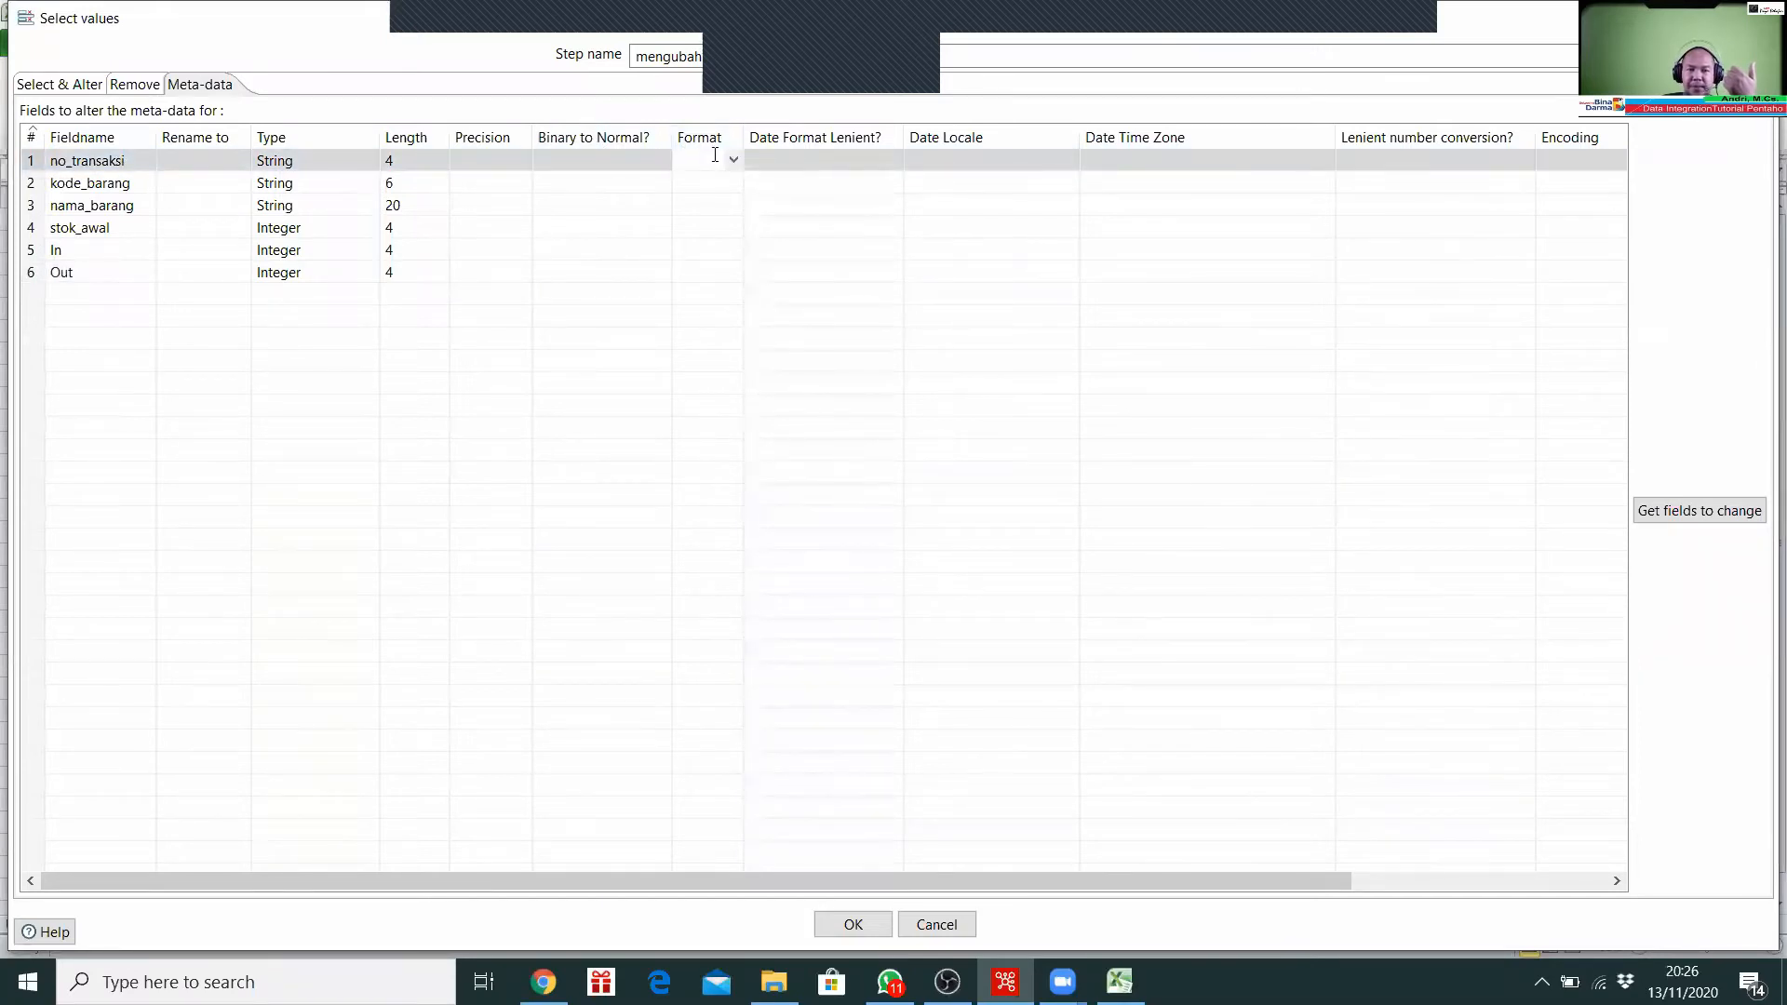
{"action": "left_click", "coordinate": [733, 160]}
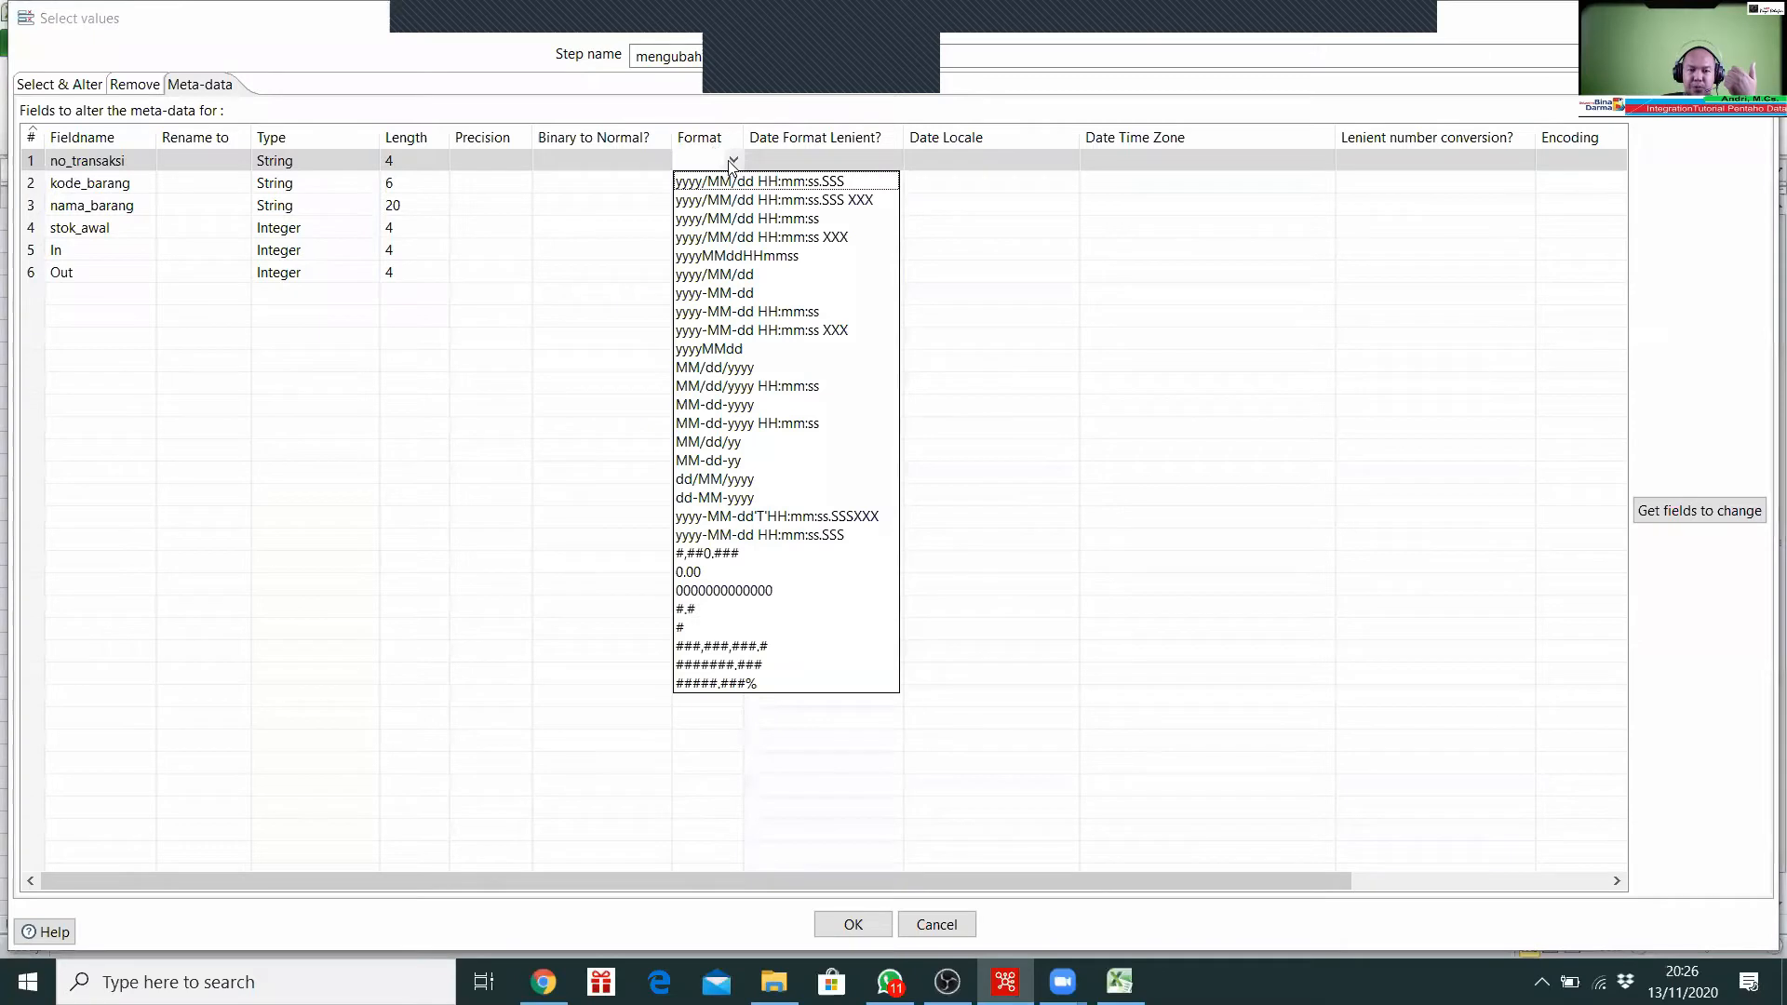
{"action": "left_click", "coordinate": [694, 629]}
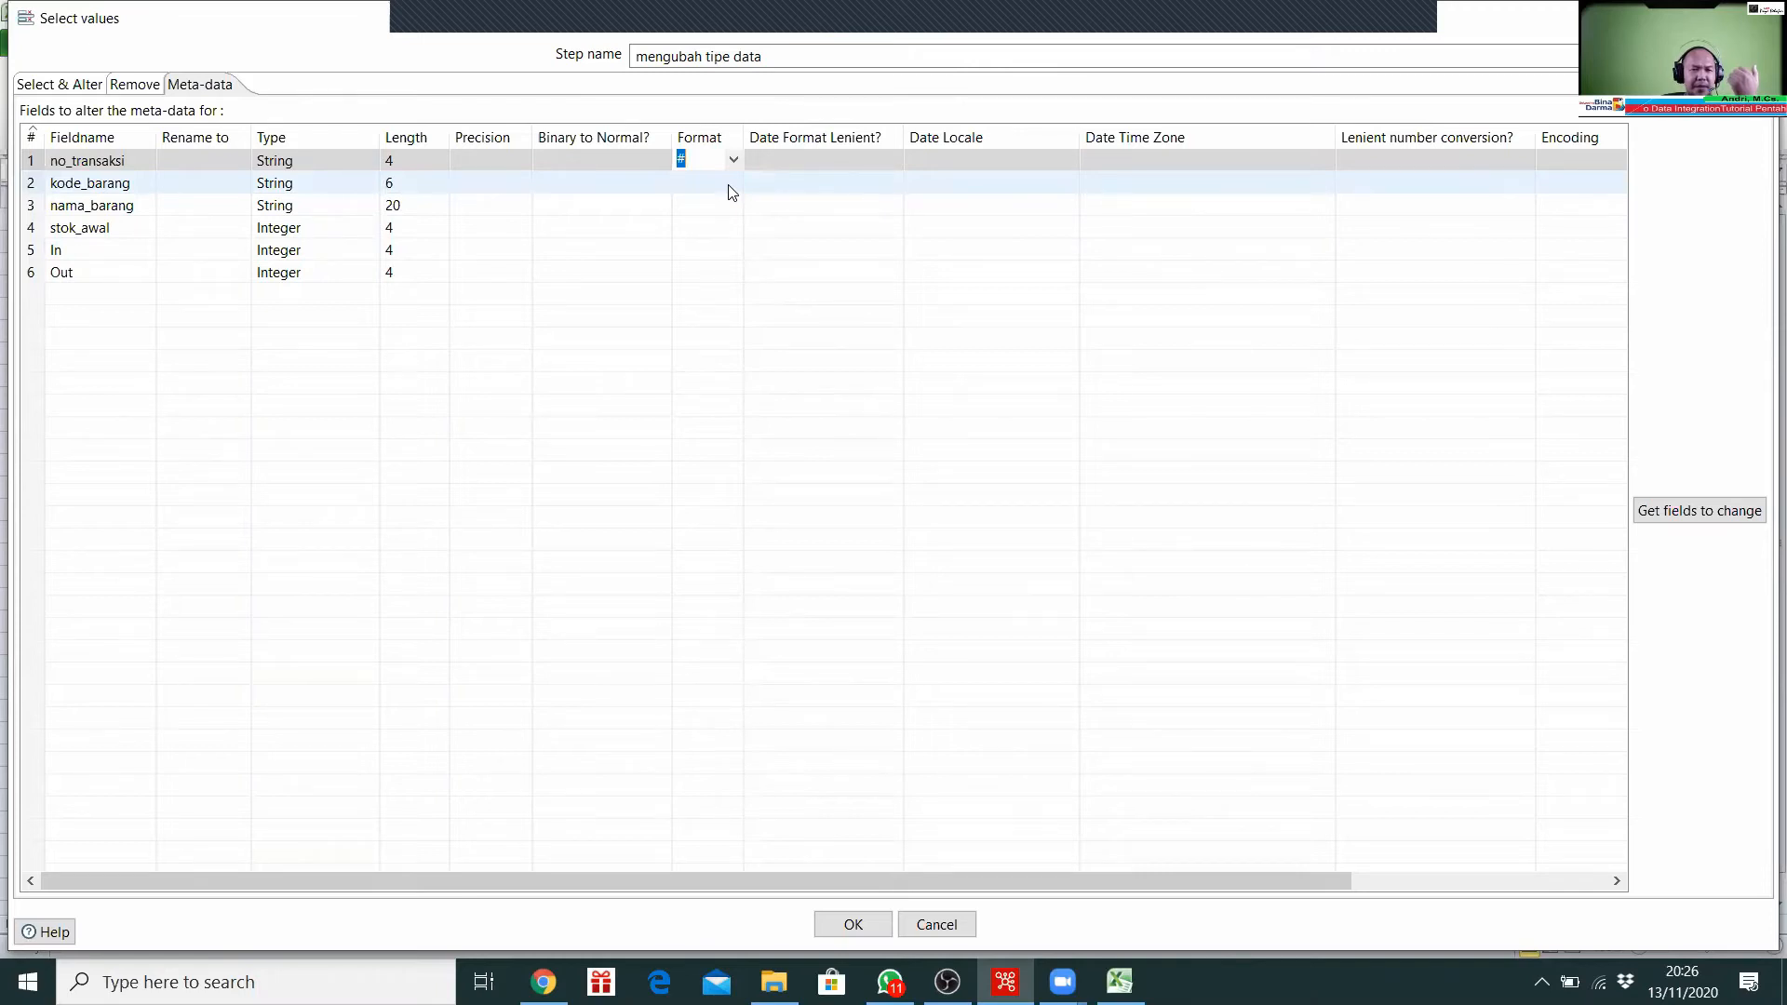
{"action": "left_click", "coordinate": [734, 229]}
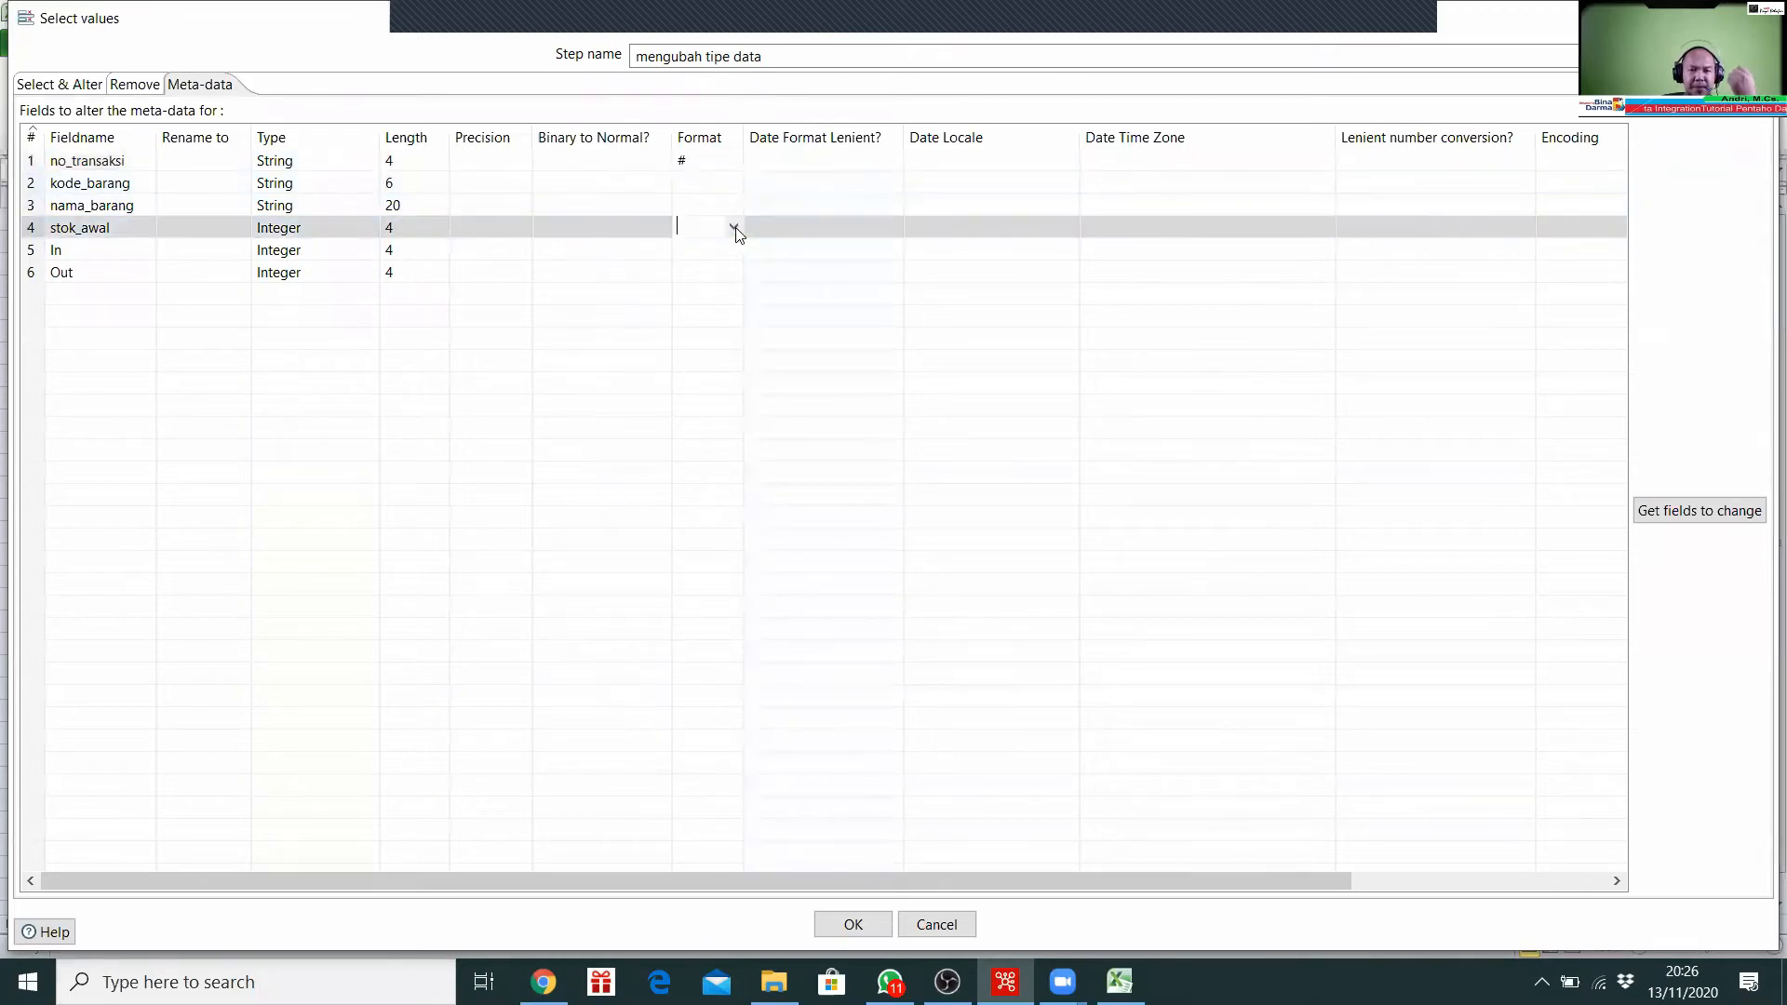
{"action": "left_click", "coordinate": [735, 228]}
{"action": "left_click", "coordinate": [684, 323]}
{"action": "left_click", "coordinate": [729, 251]}
{"action": "left_click", "coordinate": [734, 249]}
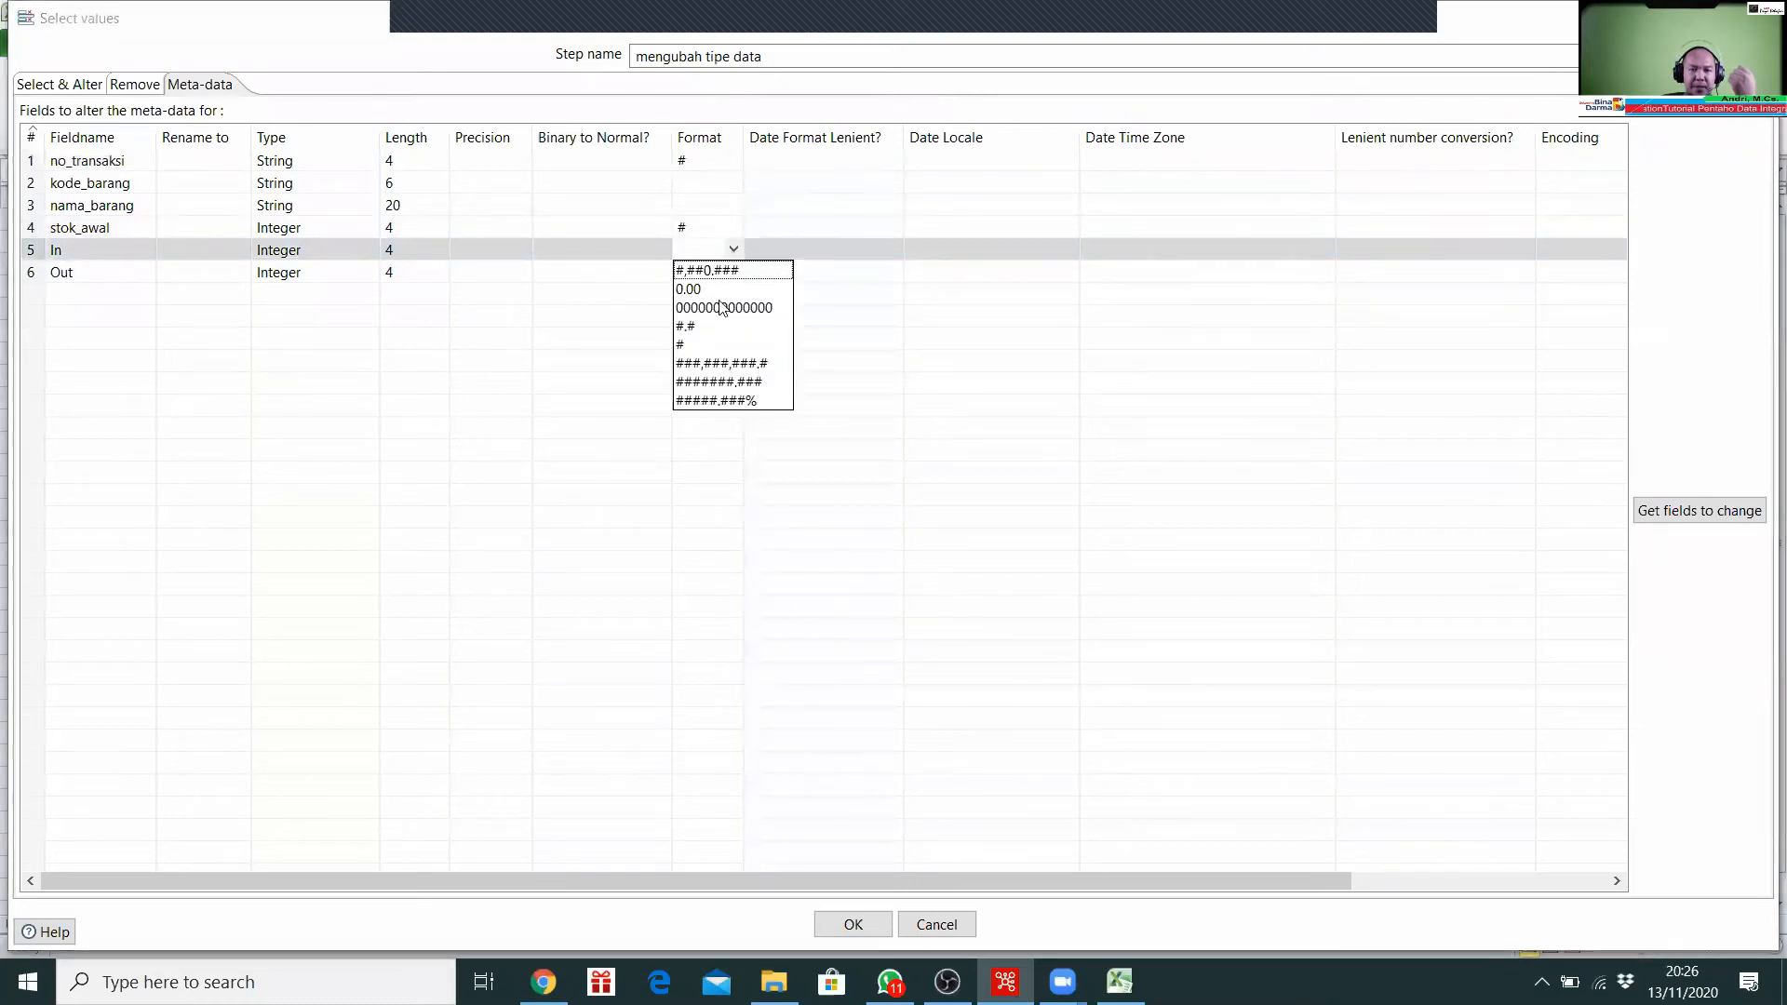
{"action": "left_click", "coordinate": [700, 345]}
{"action": "left_click", "coordinate": [736, 276]}
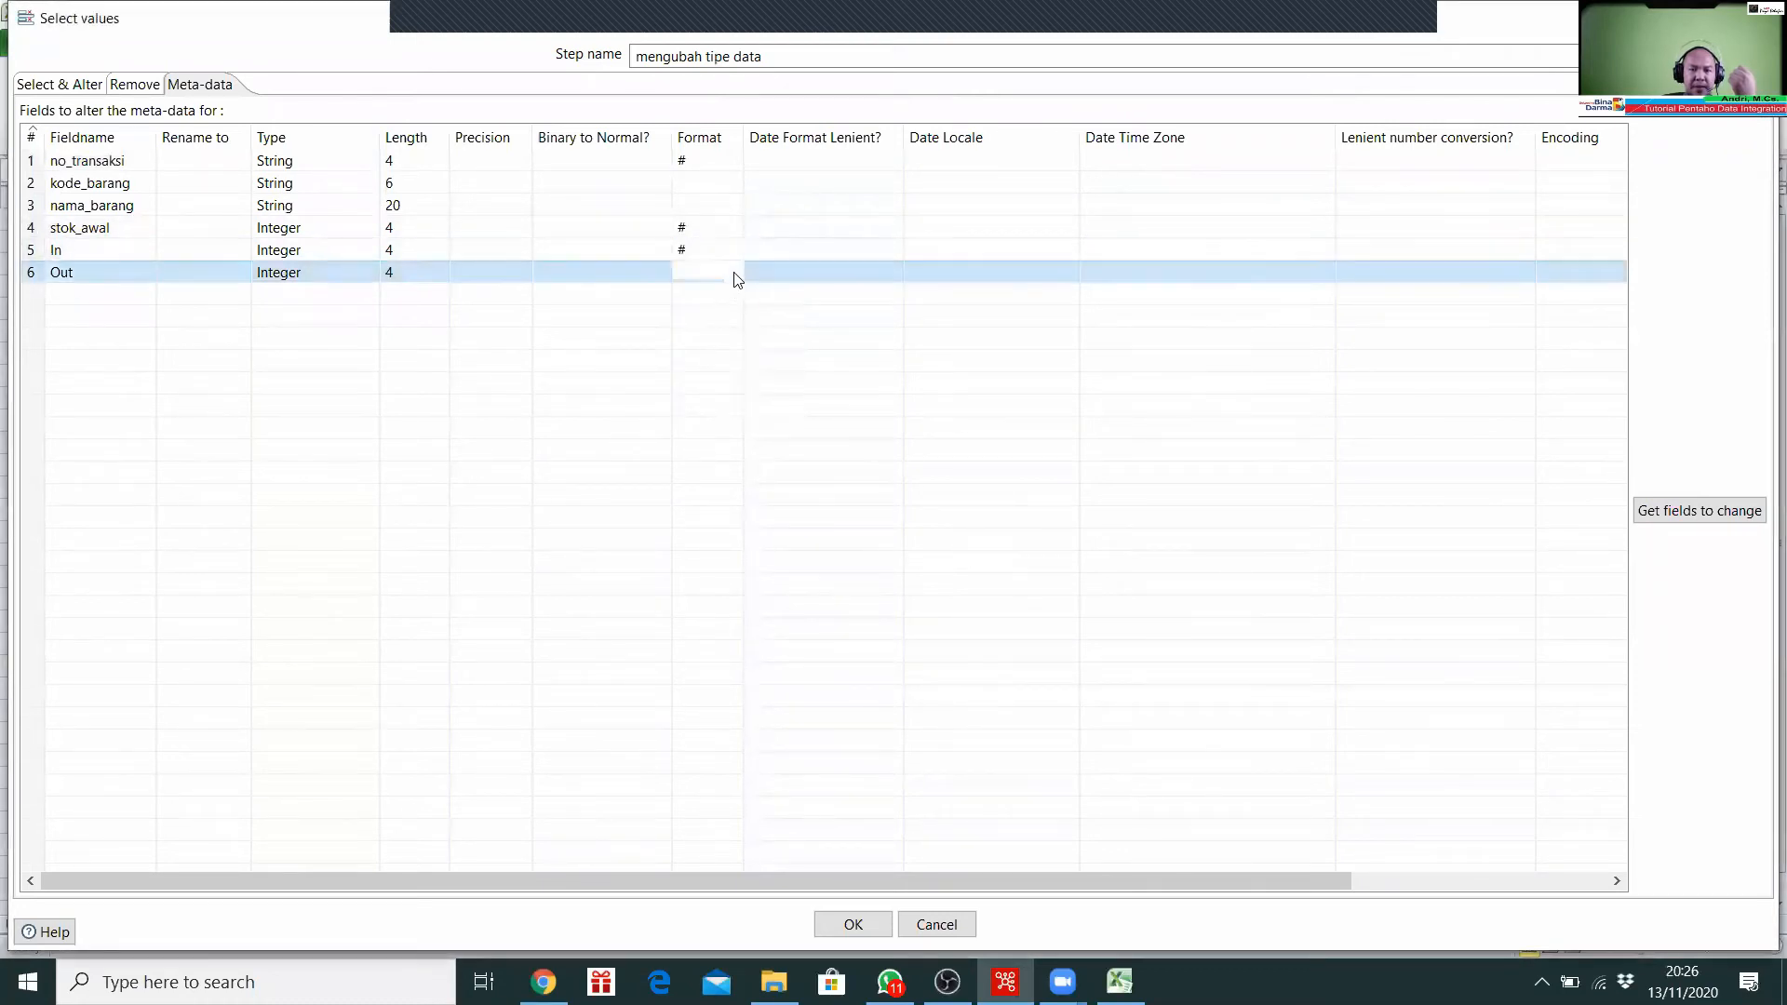
{"action": "left_click", "coordinate": [735, 277]}
{"action": "left_click", "coordinate": [707, 363]}
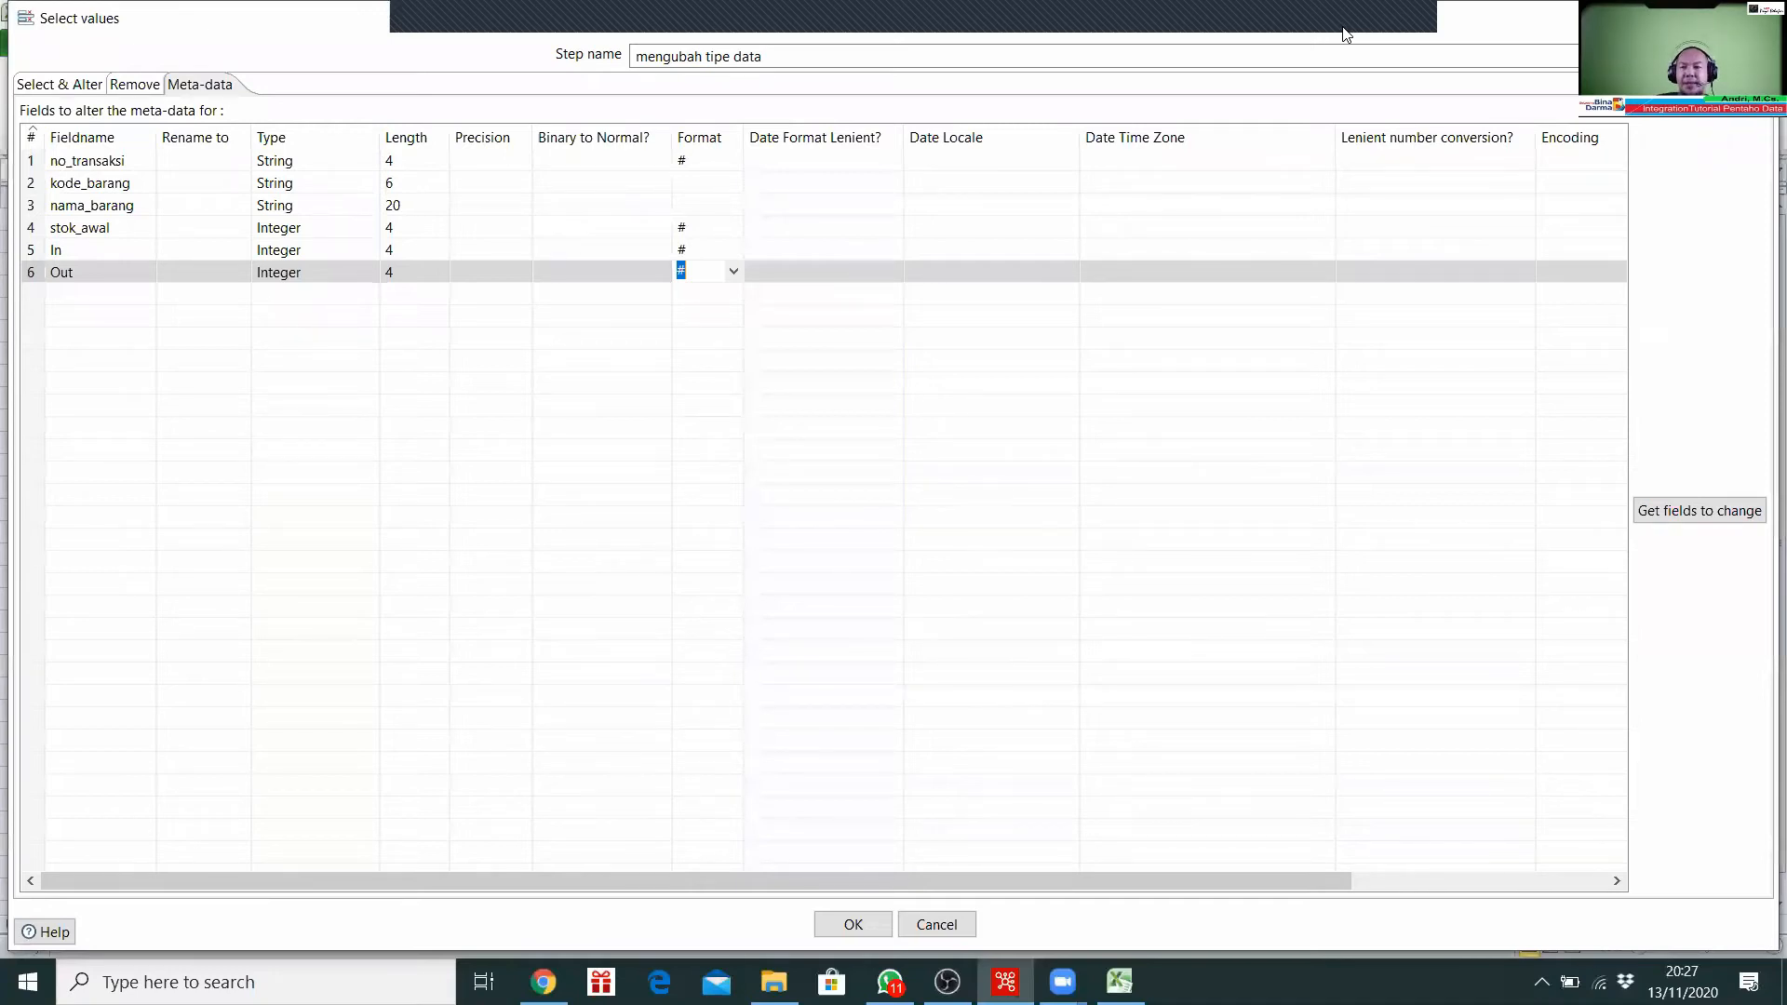
{"action": "left_click", "coordinate": [854, 924]}
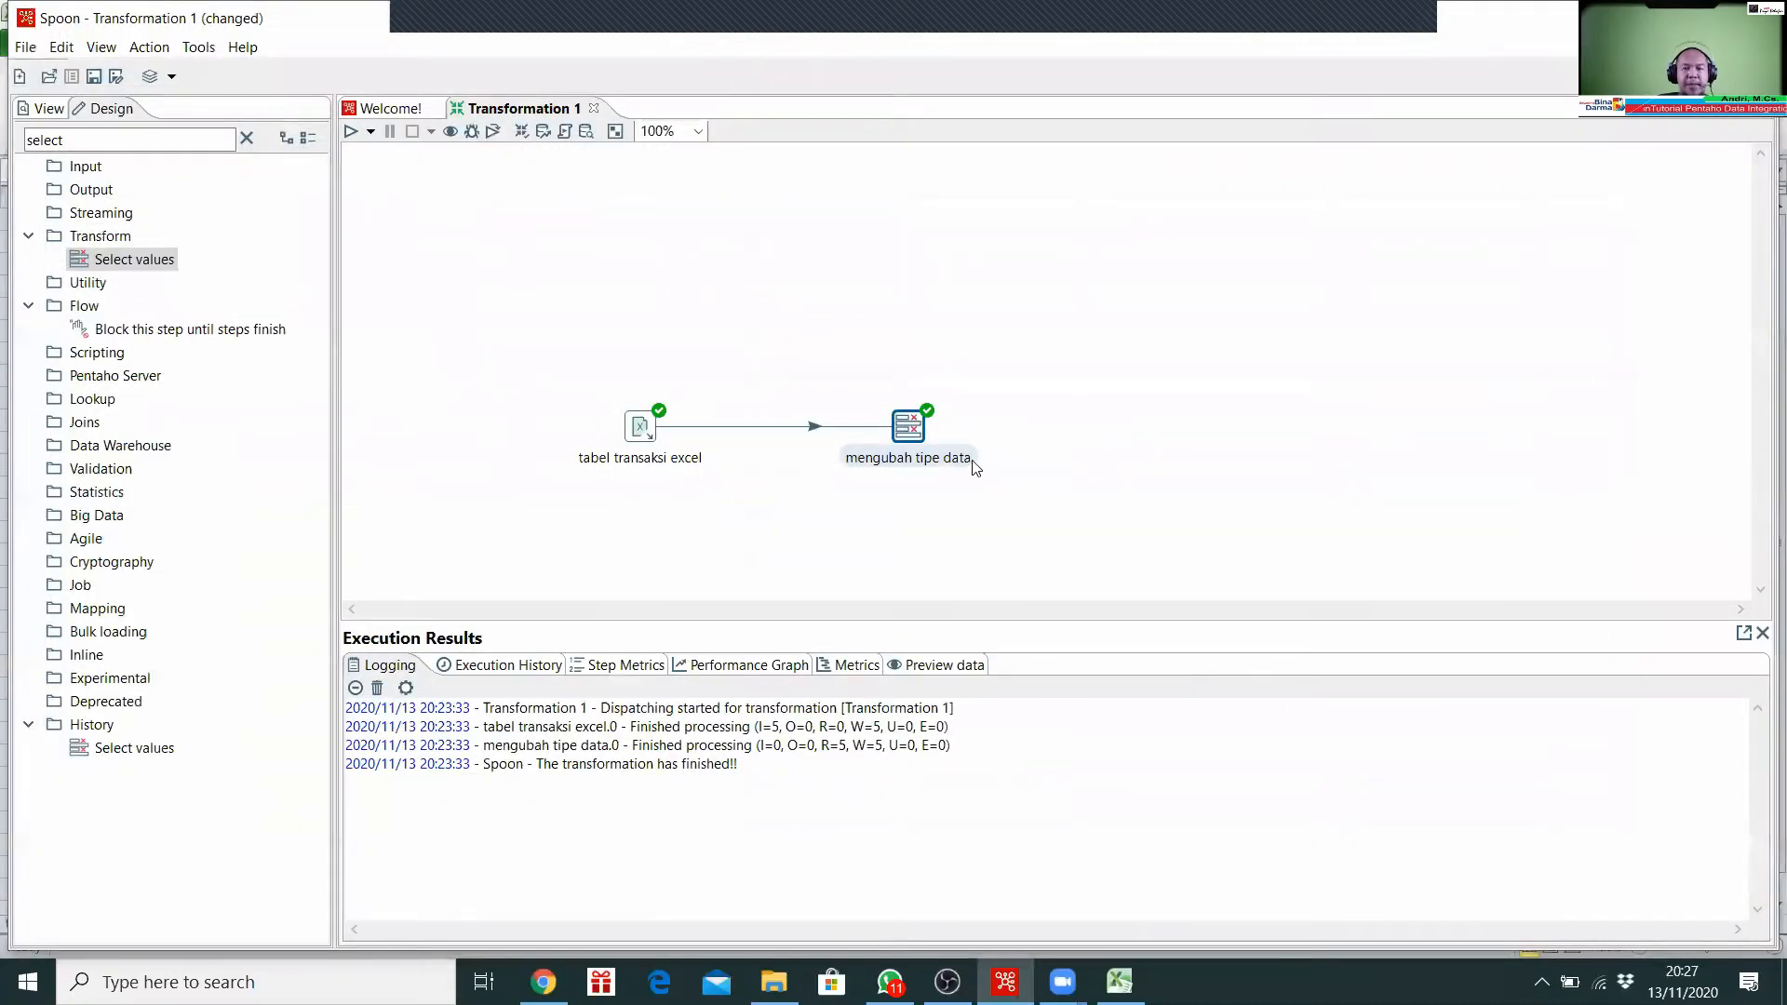
Step: Preview the output rows of the mengubah tipe data step and compare them with the source table in Excel
{"action": "right_click", "coordinate": [904, 420]}
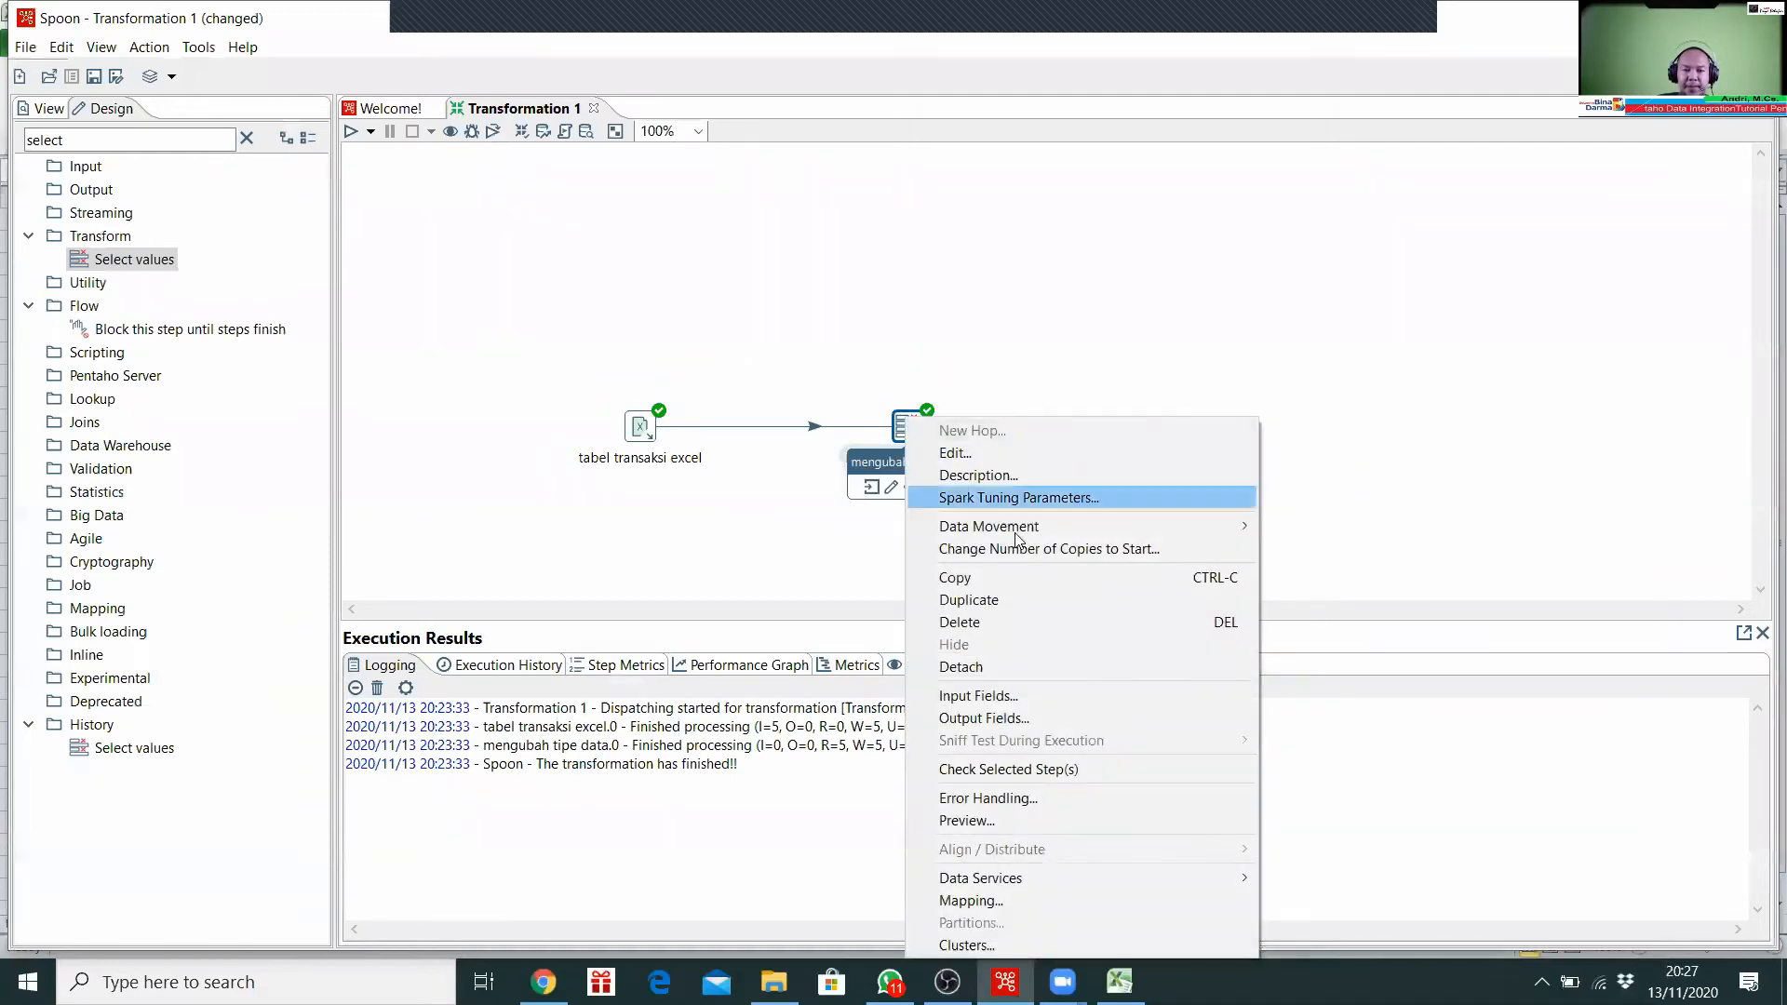
{"action": "left_click", "coordinate": [1029, 820]}
{"action": "left_click", "coordinate": [762, 867]}
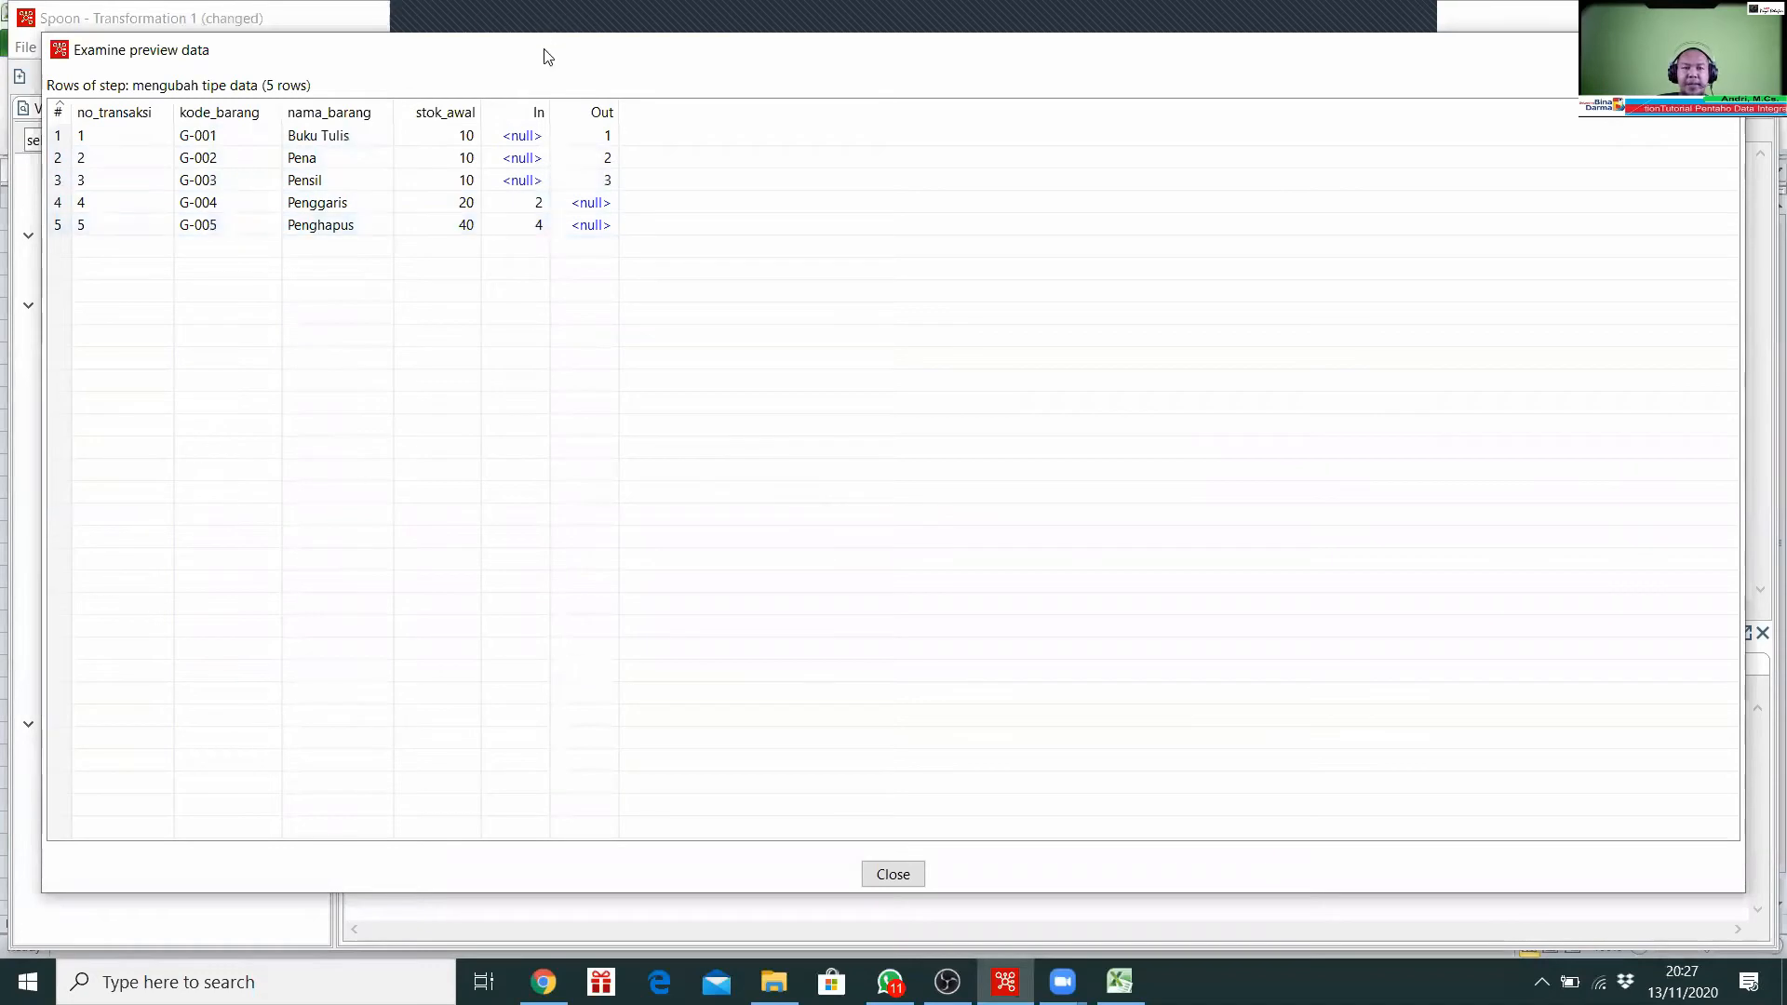
{"action": "left_click_drag", "start_coordinate": [562, 57], "coordinate": [681, 87]}
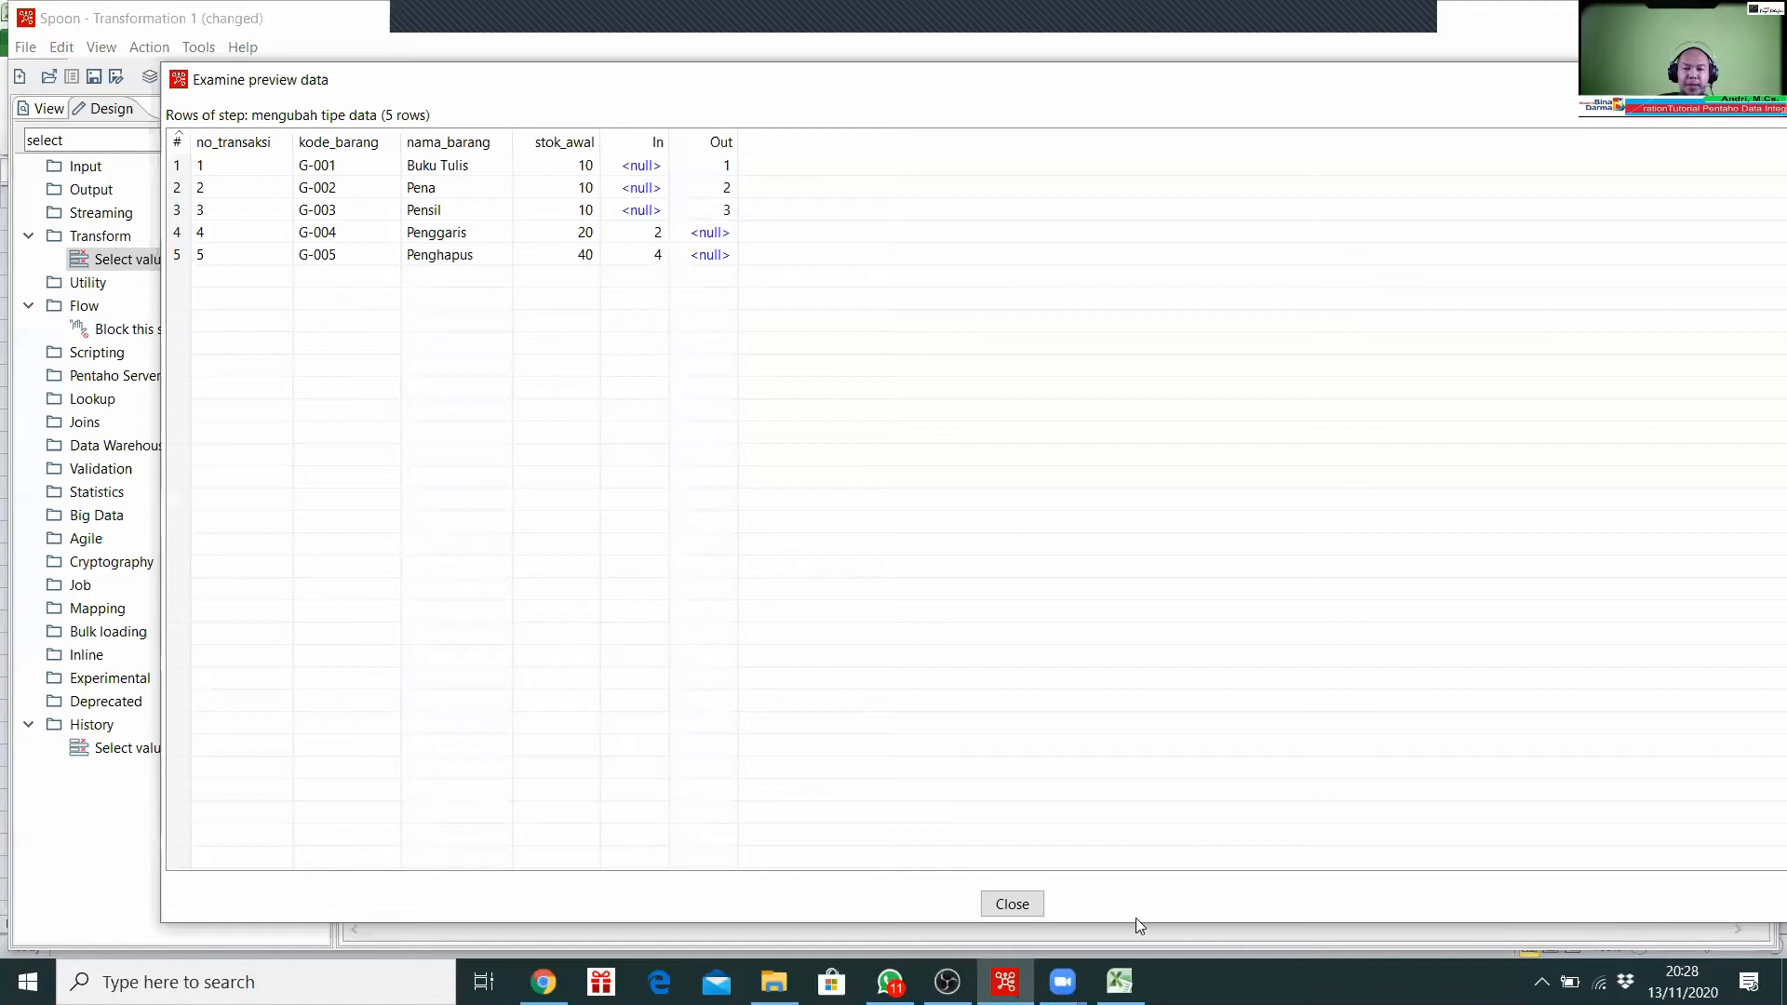
{"action": "left_click", "coordinate": [1120, 982]}
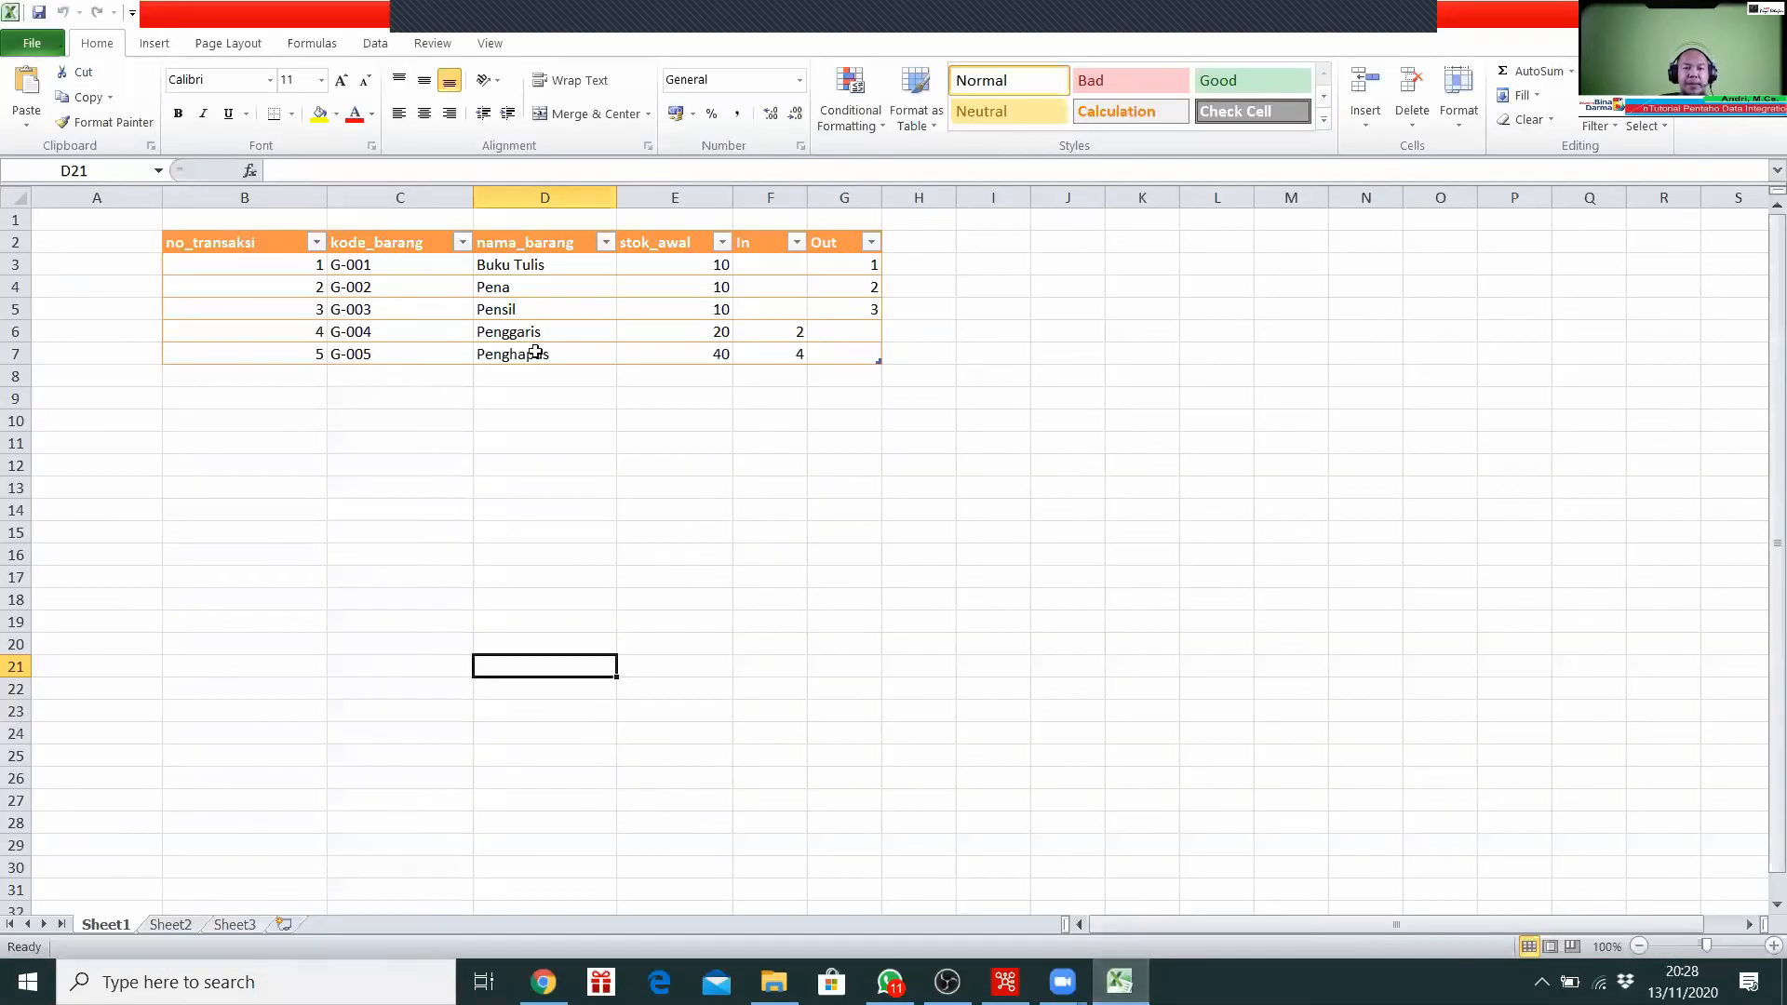
{"action": "left_click", "coordinate": [1115, 982]}
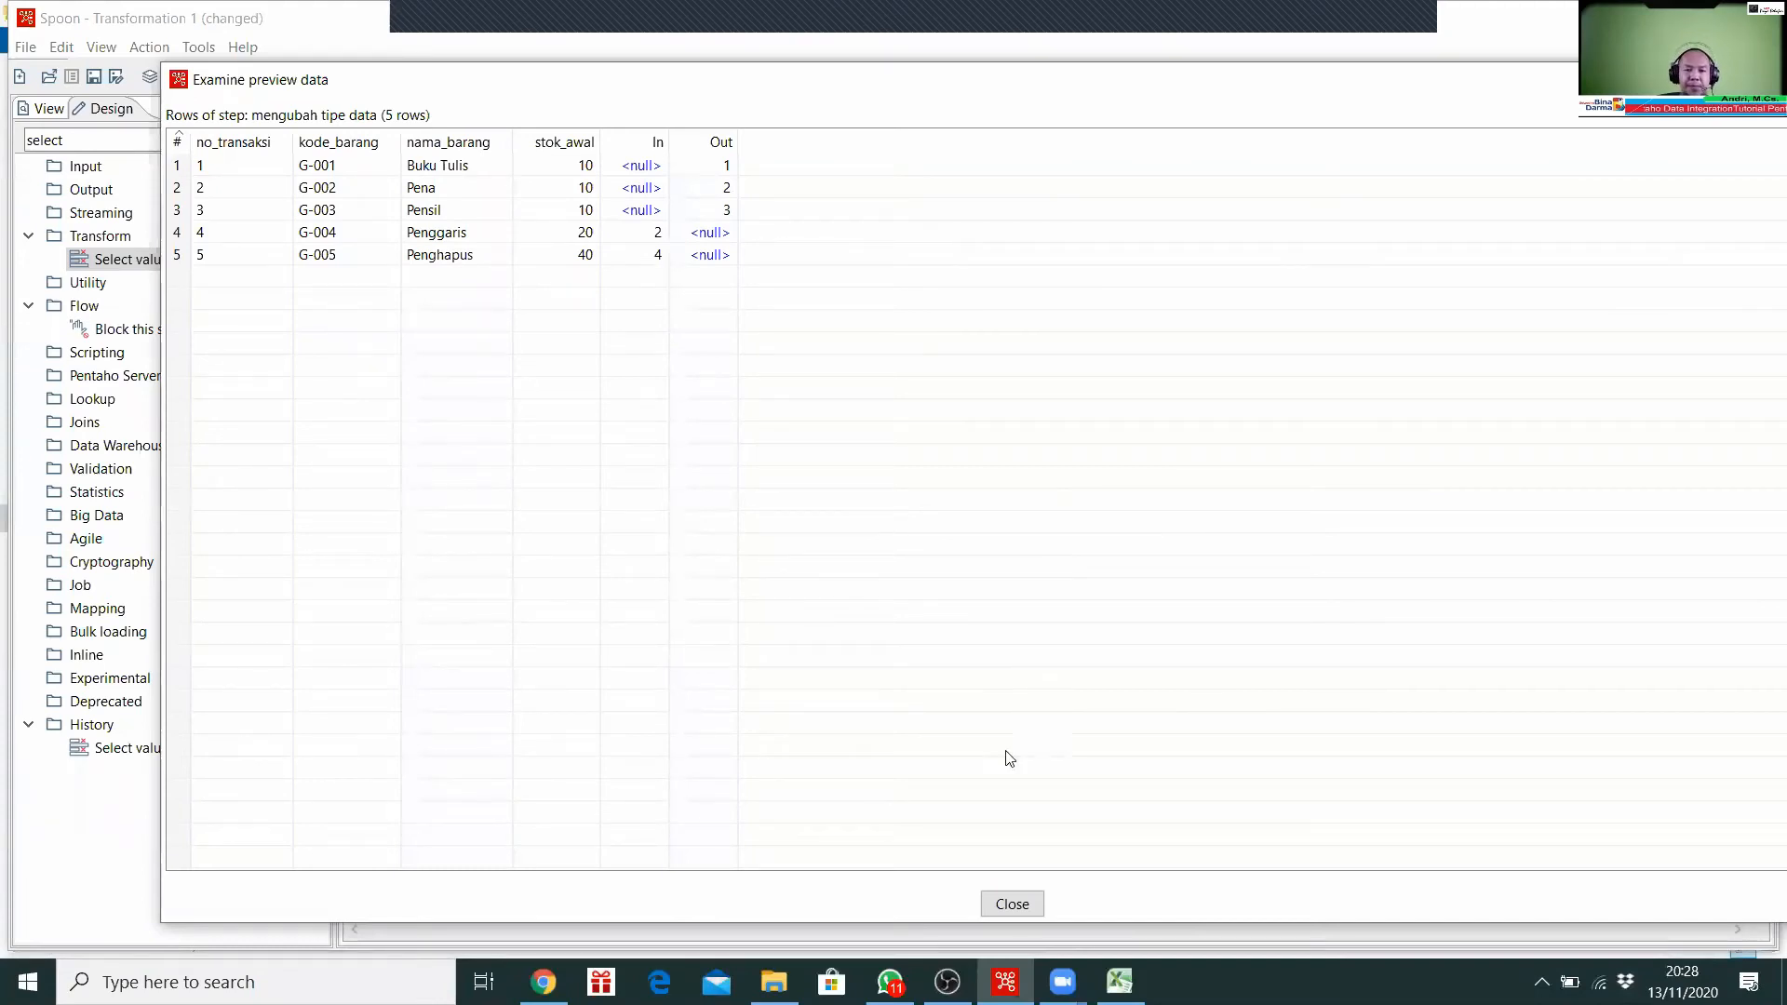
{"action": "left_click", "coordinate": [1024, 903]}
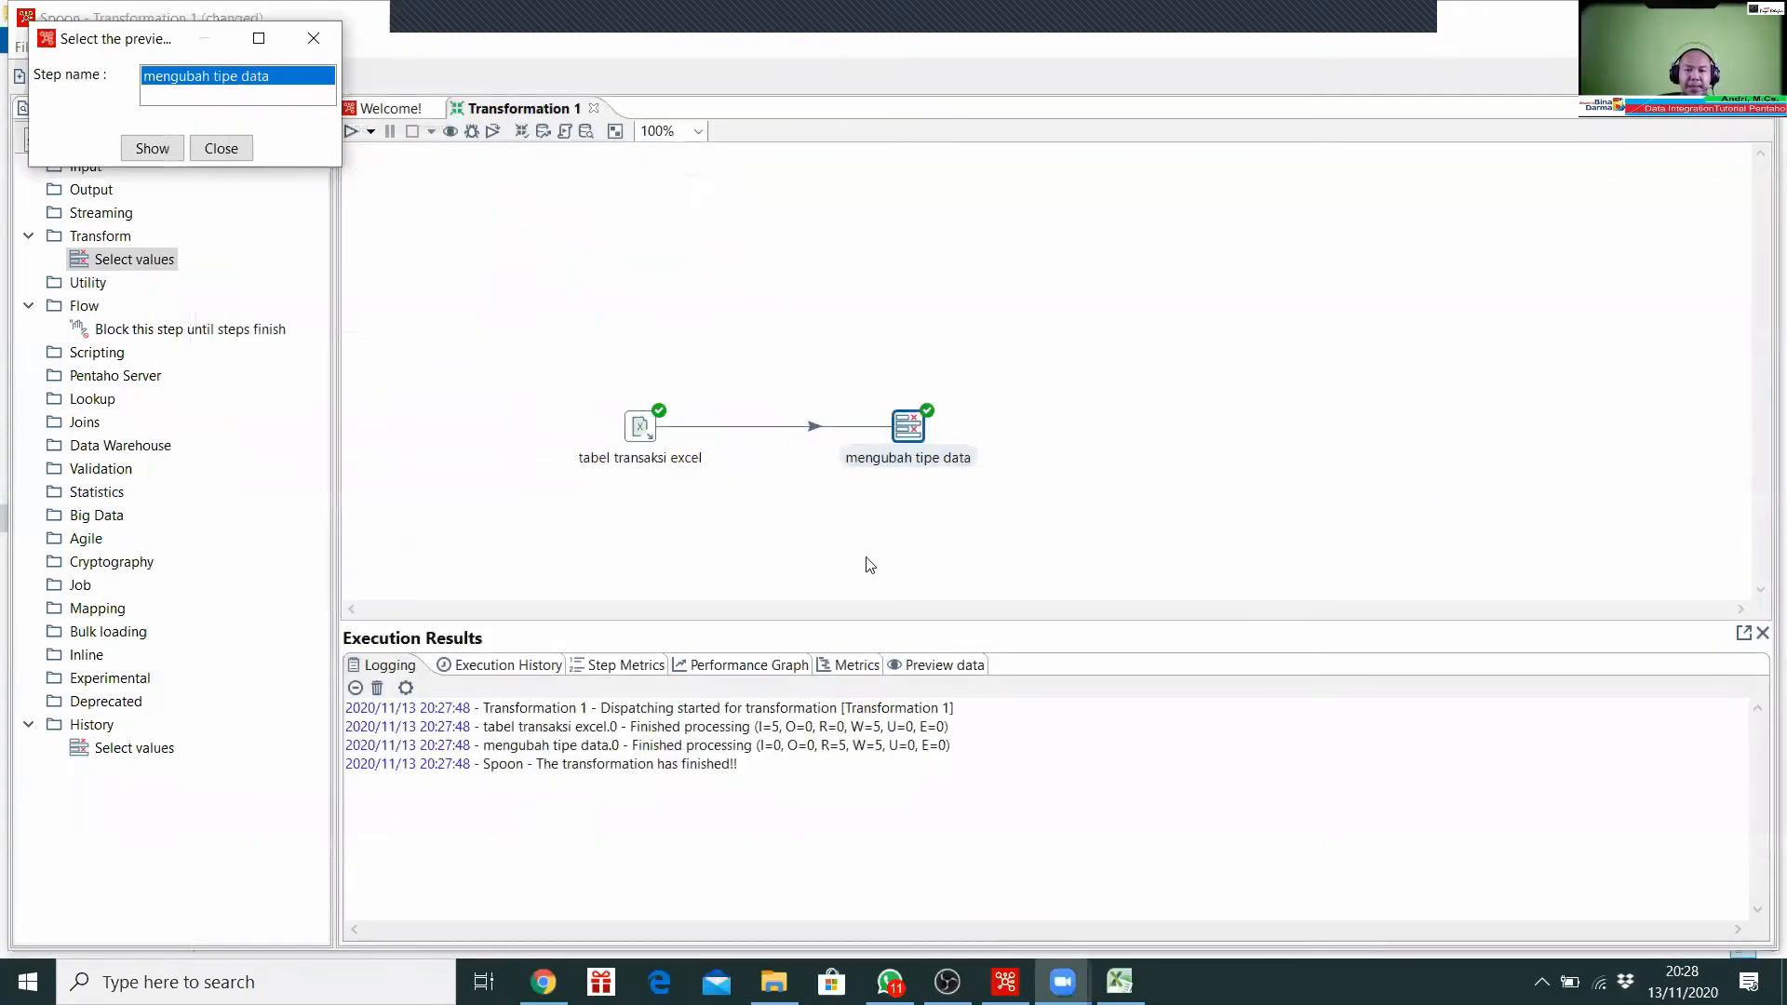
{"action": "left_click", "coordinate": [221, 149]}
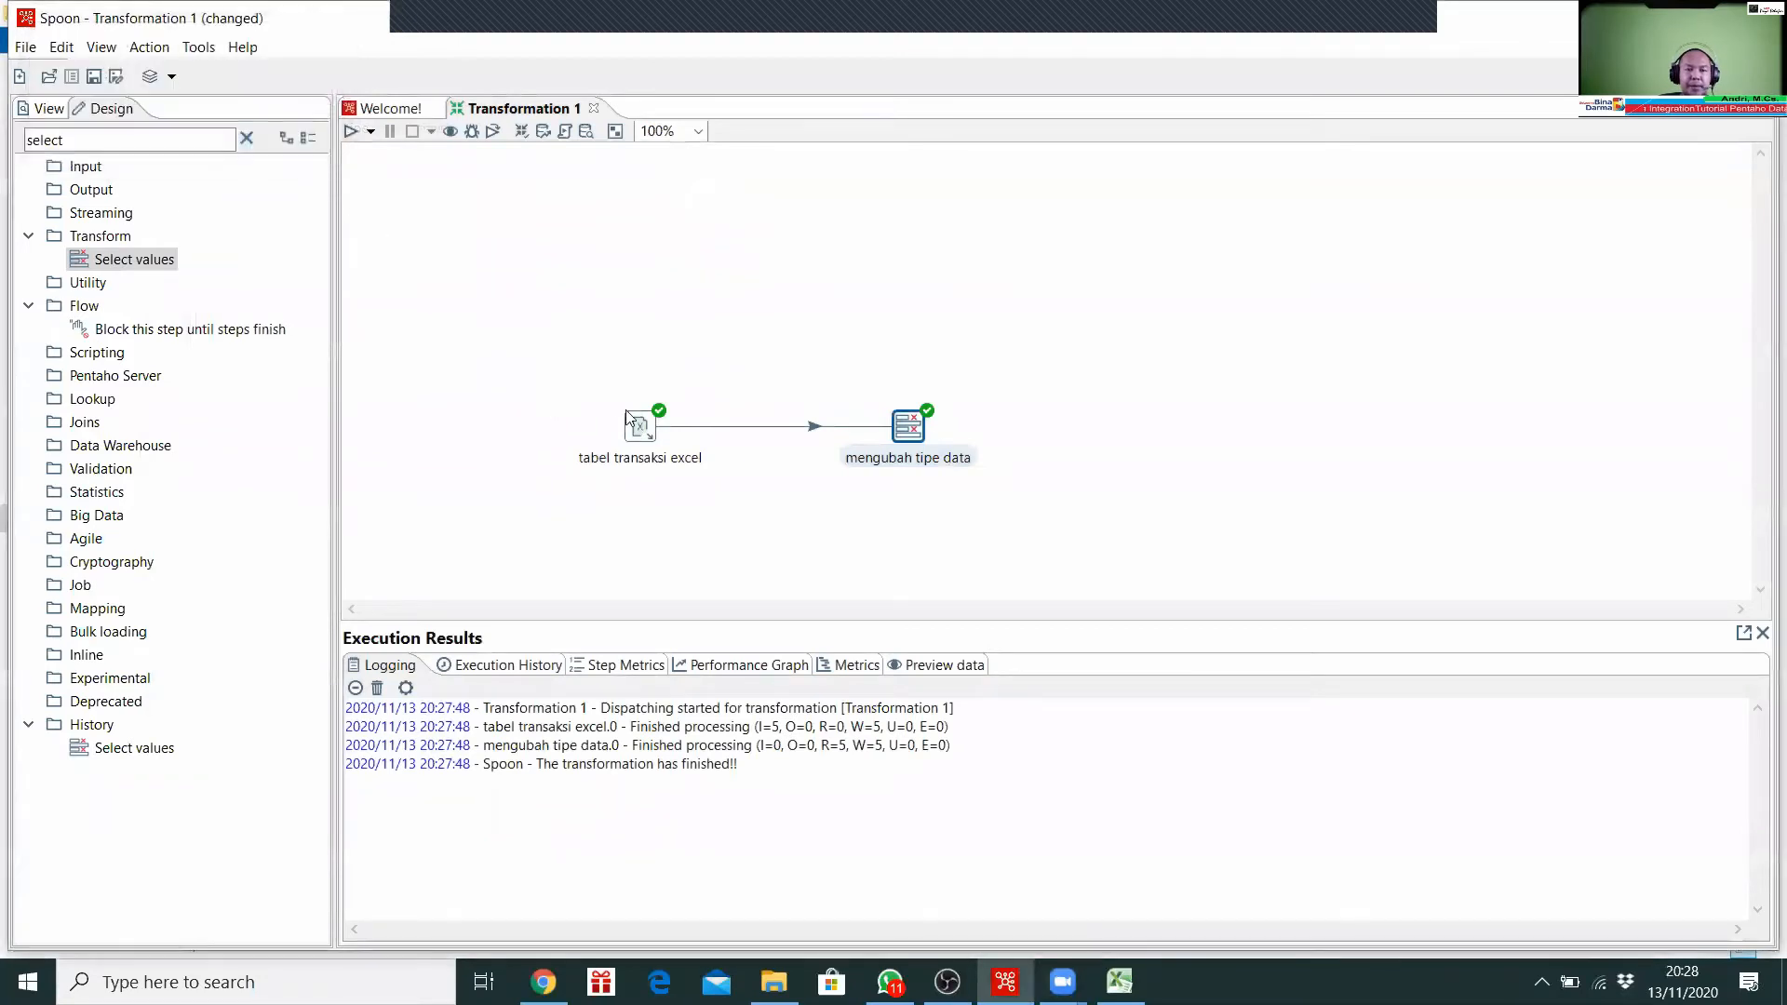
Step: Preview the rows of the tabel transaksi excel input step to examine the unconverted values, then close the preview
{"action": "right_click", "coordinate": [643, 418]}
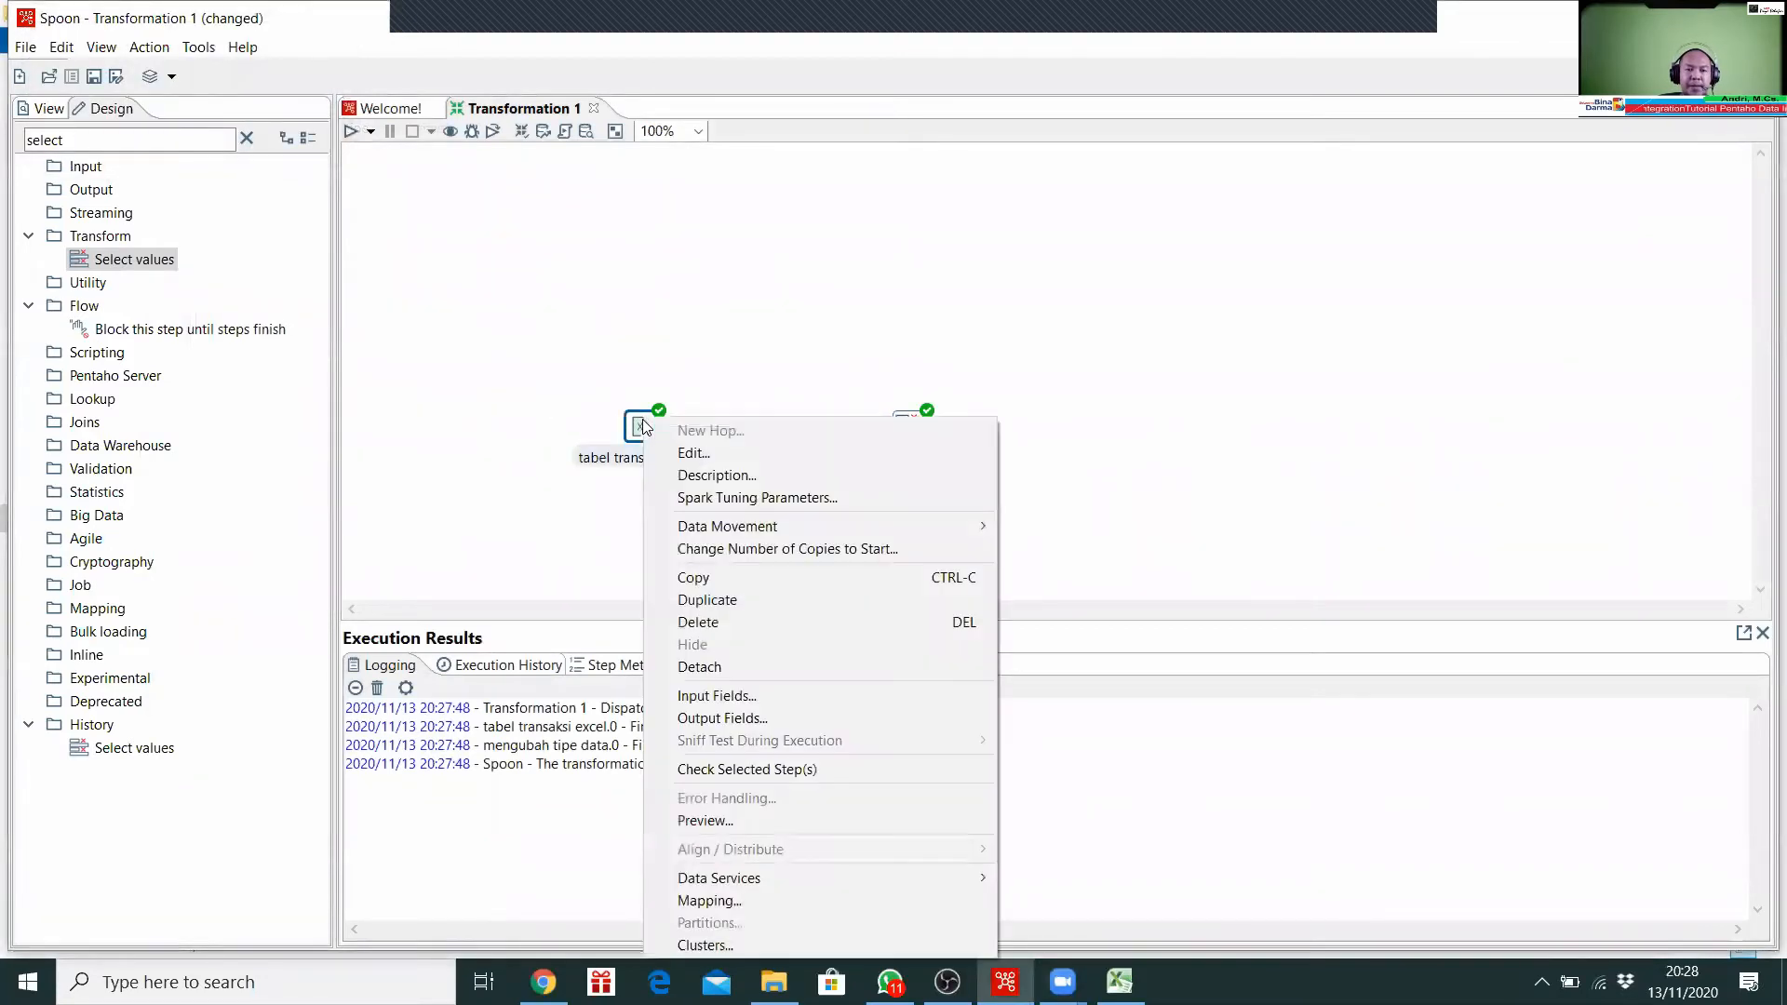
{"action": "left_click", "coordinate": [732, 821]}
{"action": "left_click", "coordinate": [796, 864]}
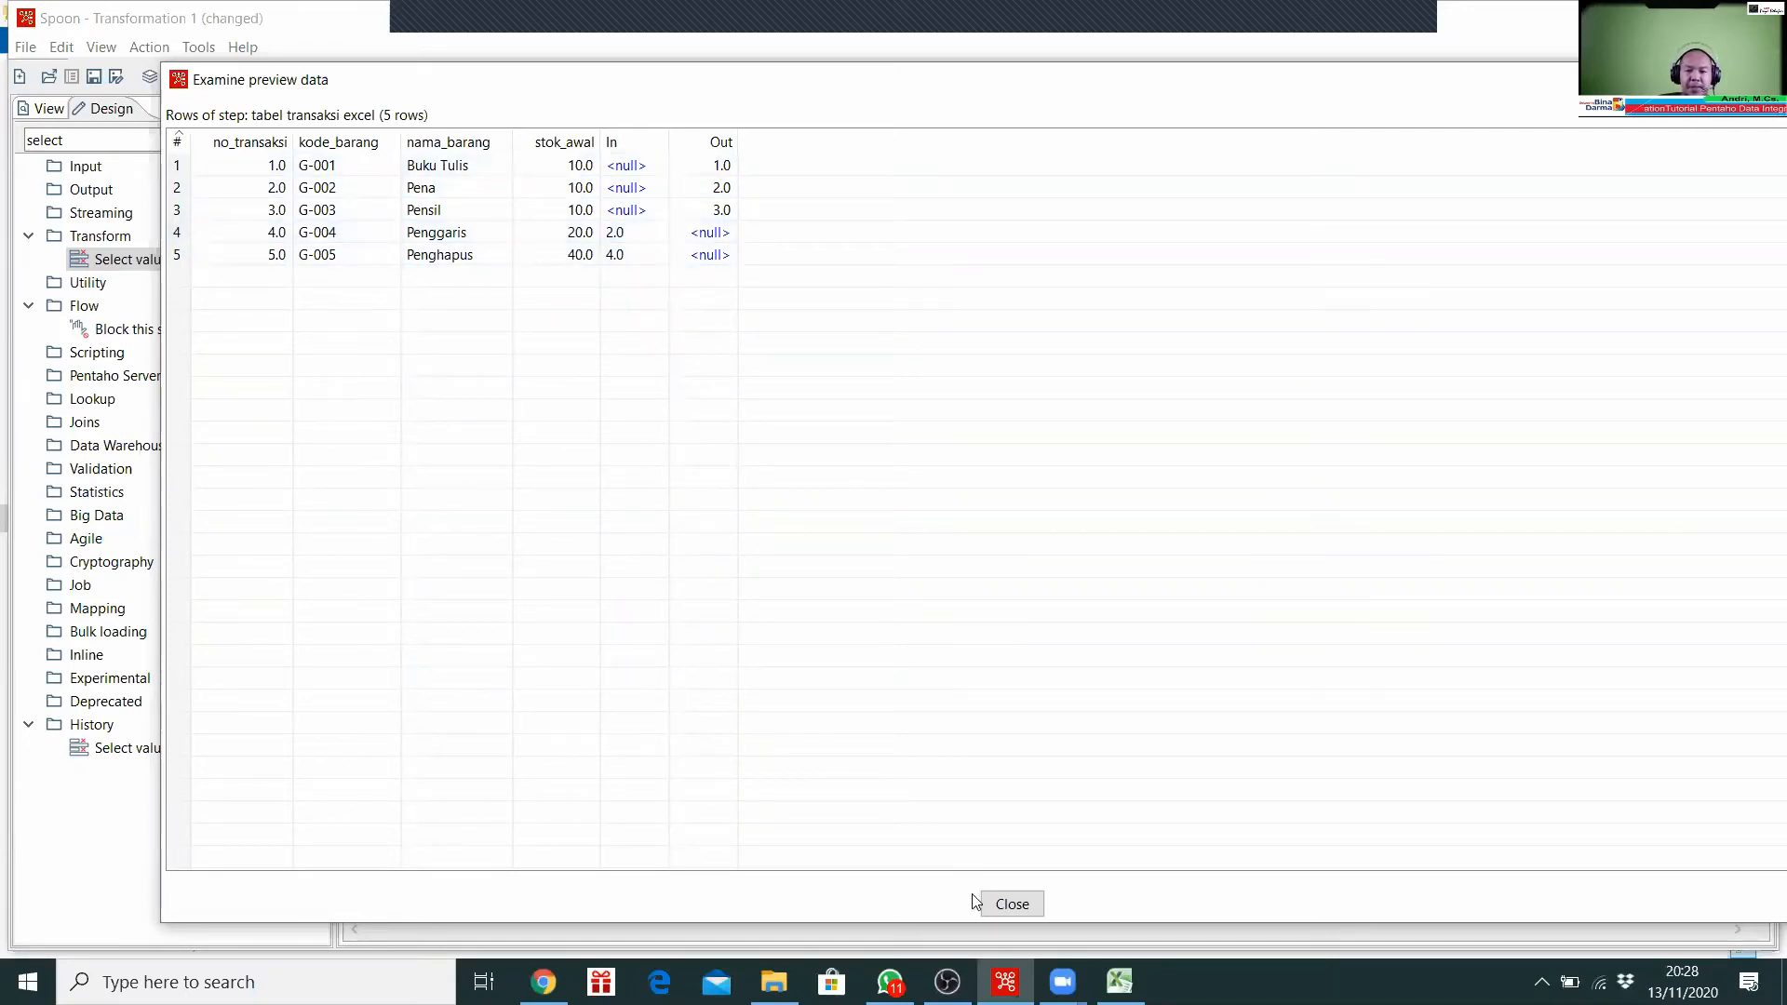
{"action": "left_click", "coordinate": [1012, 905]}
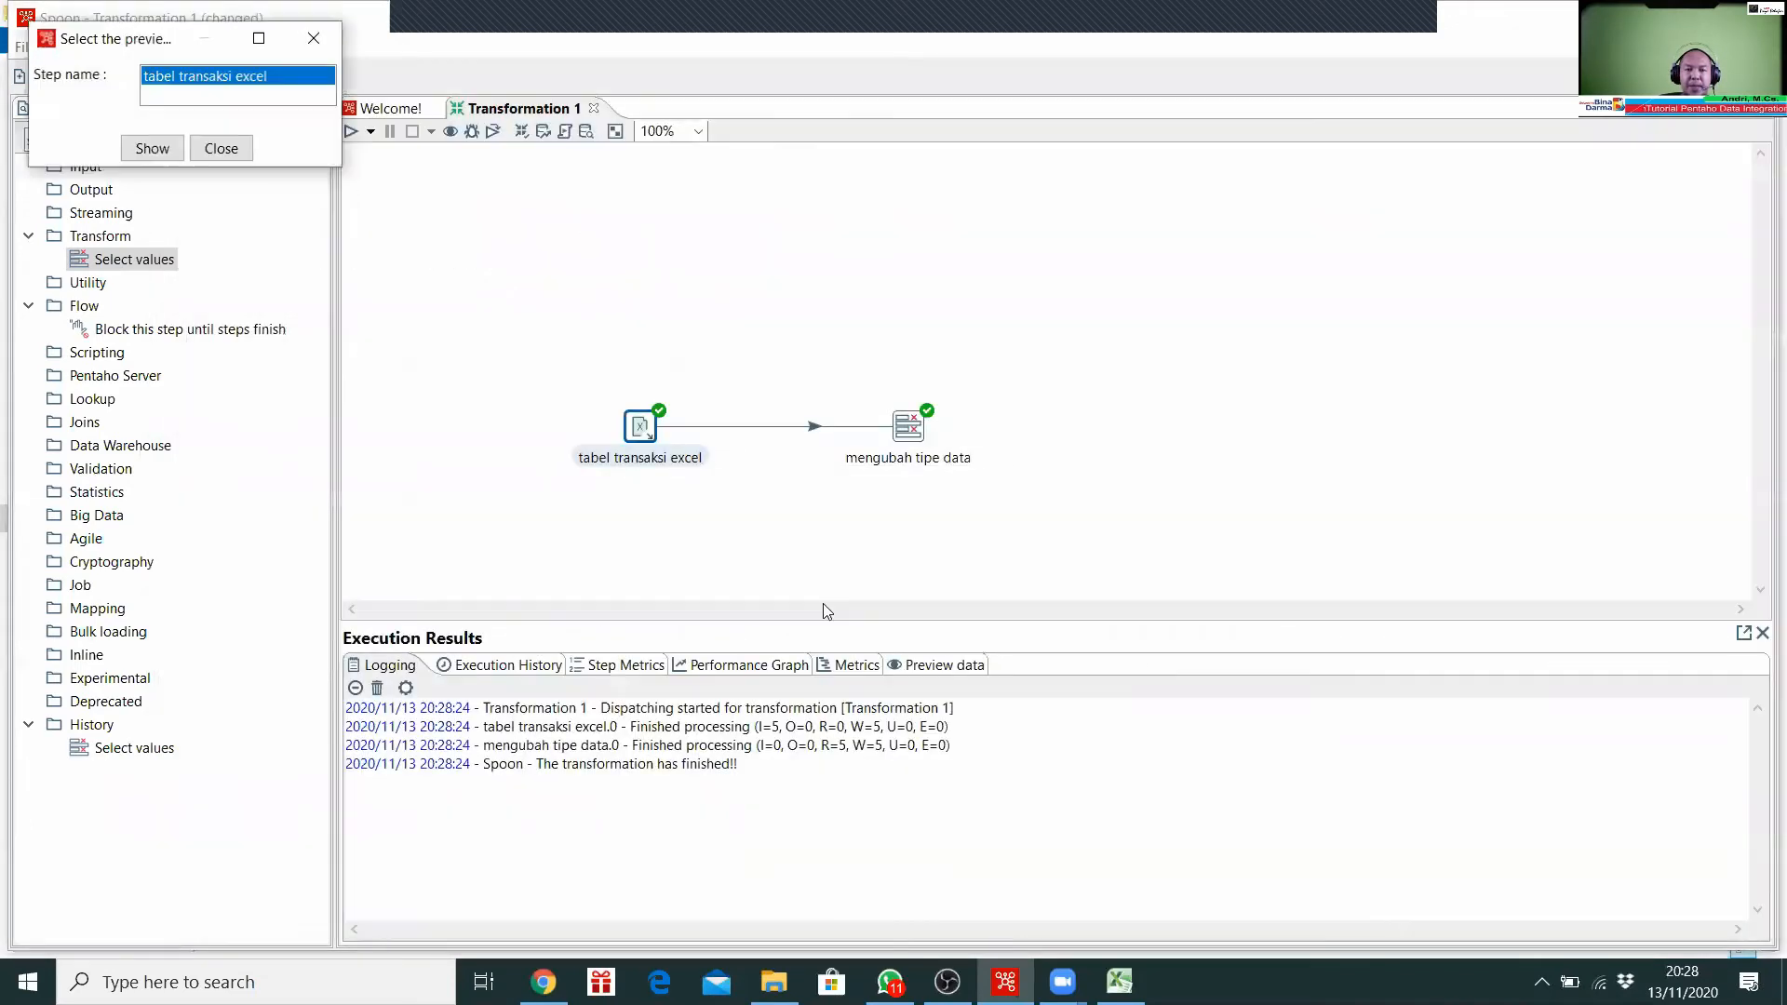
{"action": "left_click", "coordinate": [221, 148]}
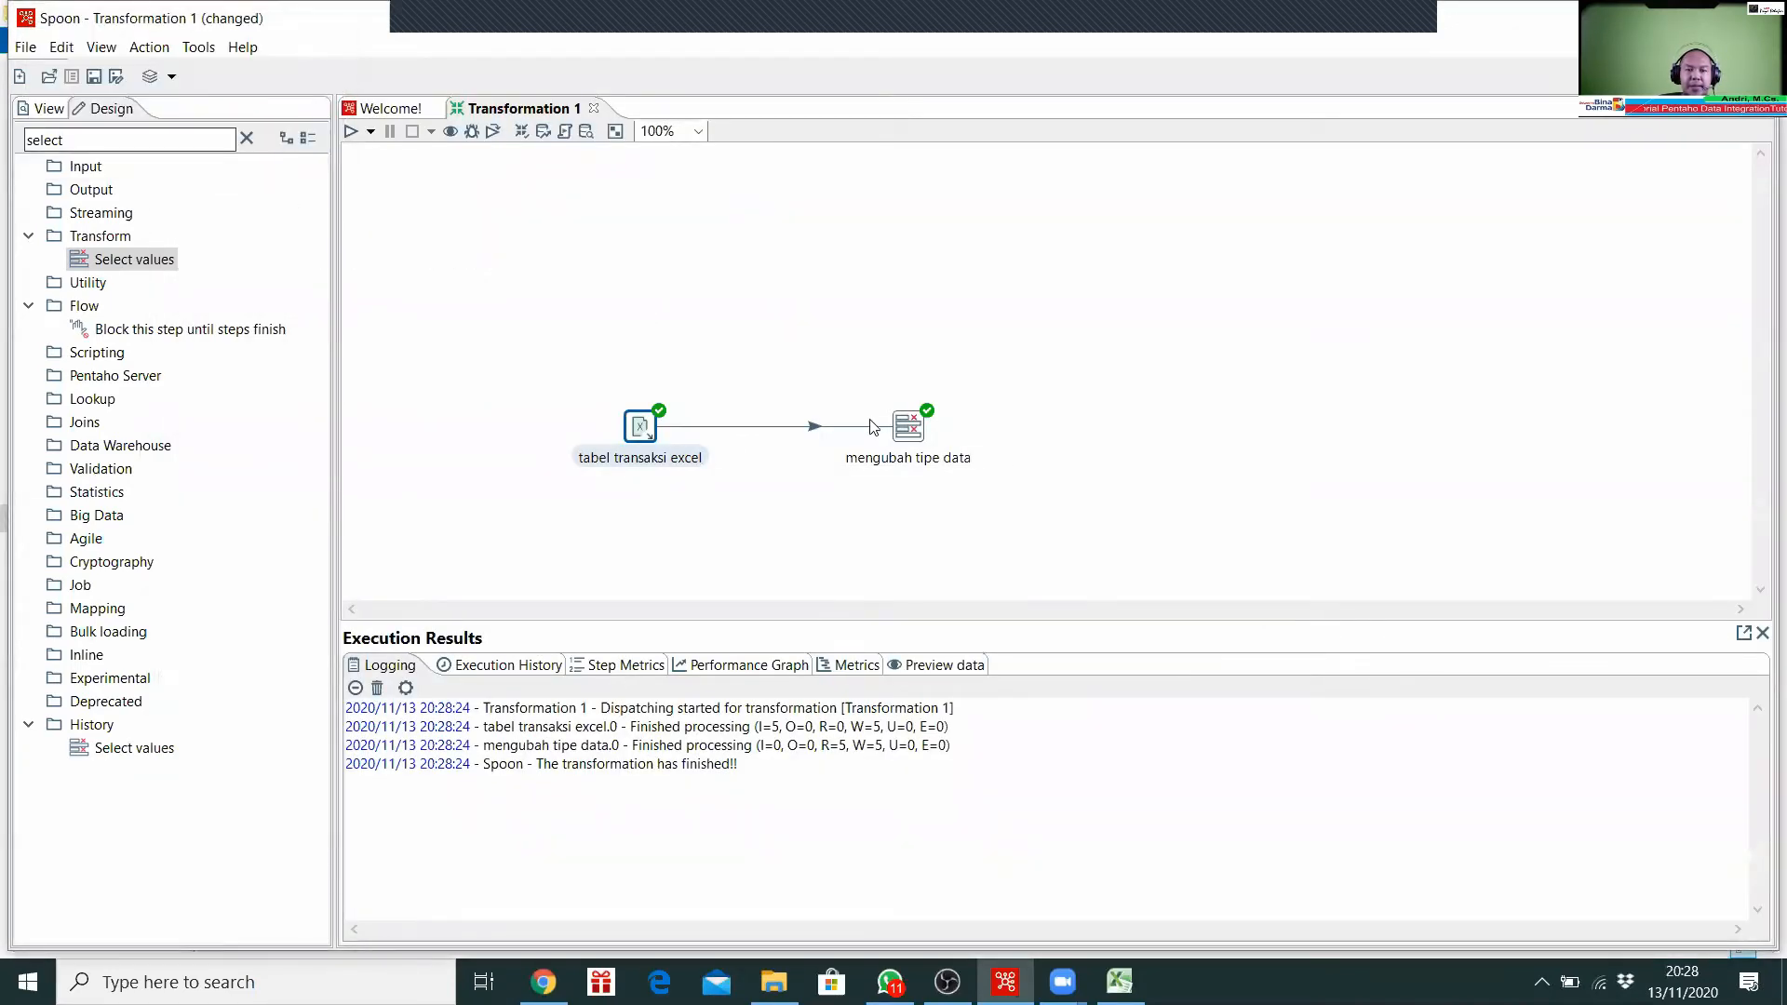
Step: Clear the step selection on the canvas and hide the execution results
{"action": "left_click", "coordinate": [909, 426]}
{"action": "left_click", "coordinate": [1058, 360]}
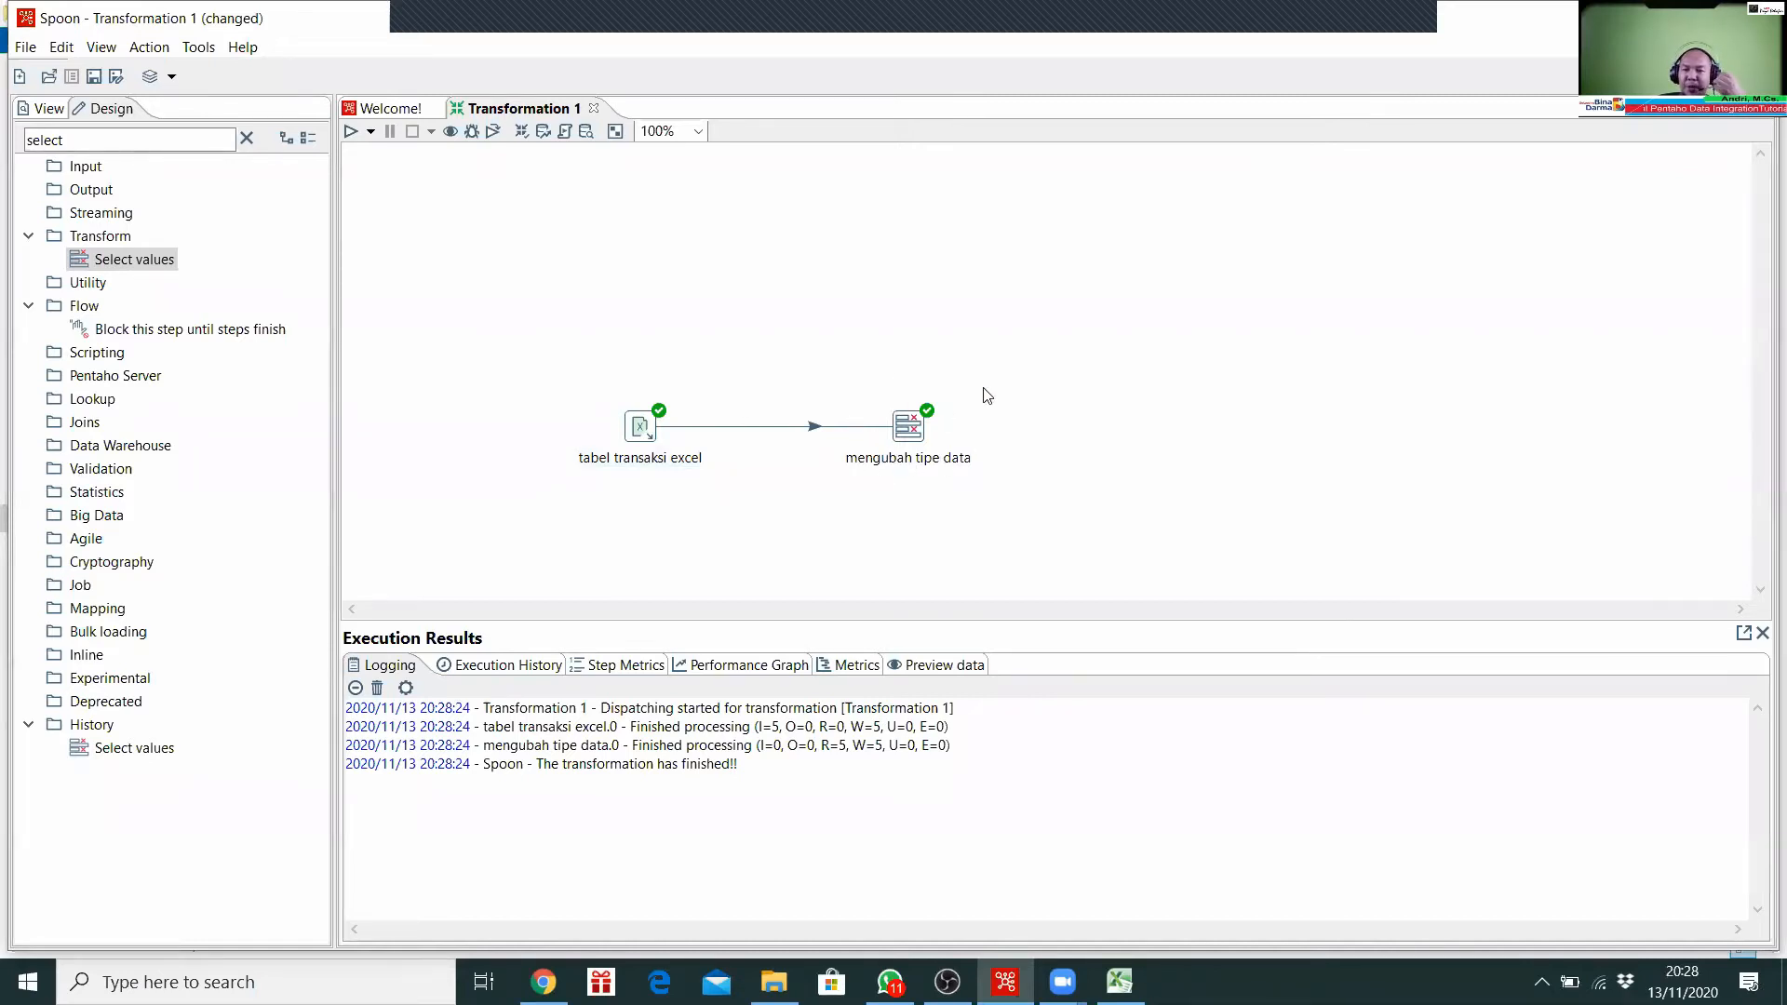
{"action": "left_click", "coordinate": [1762, 634]}
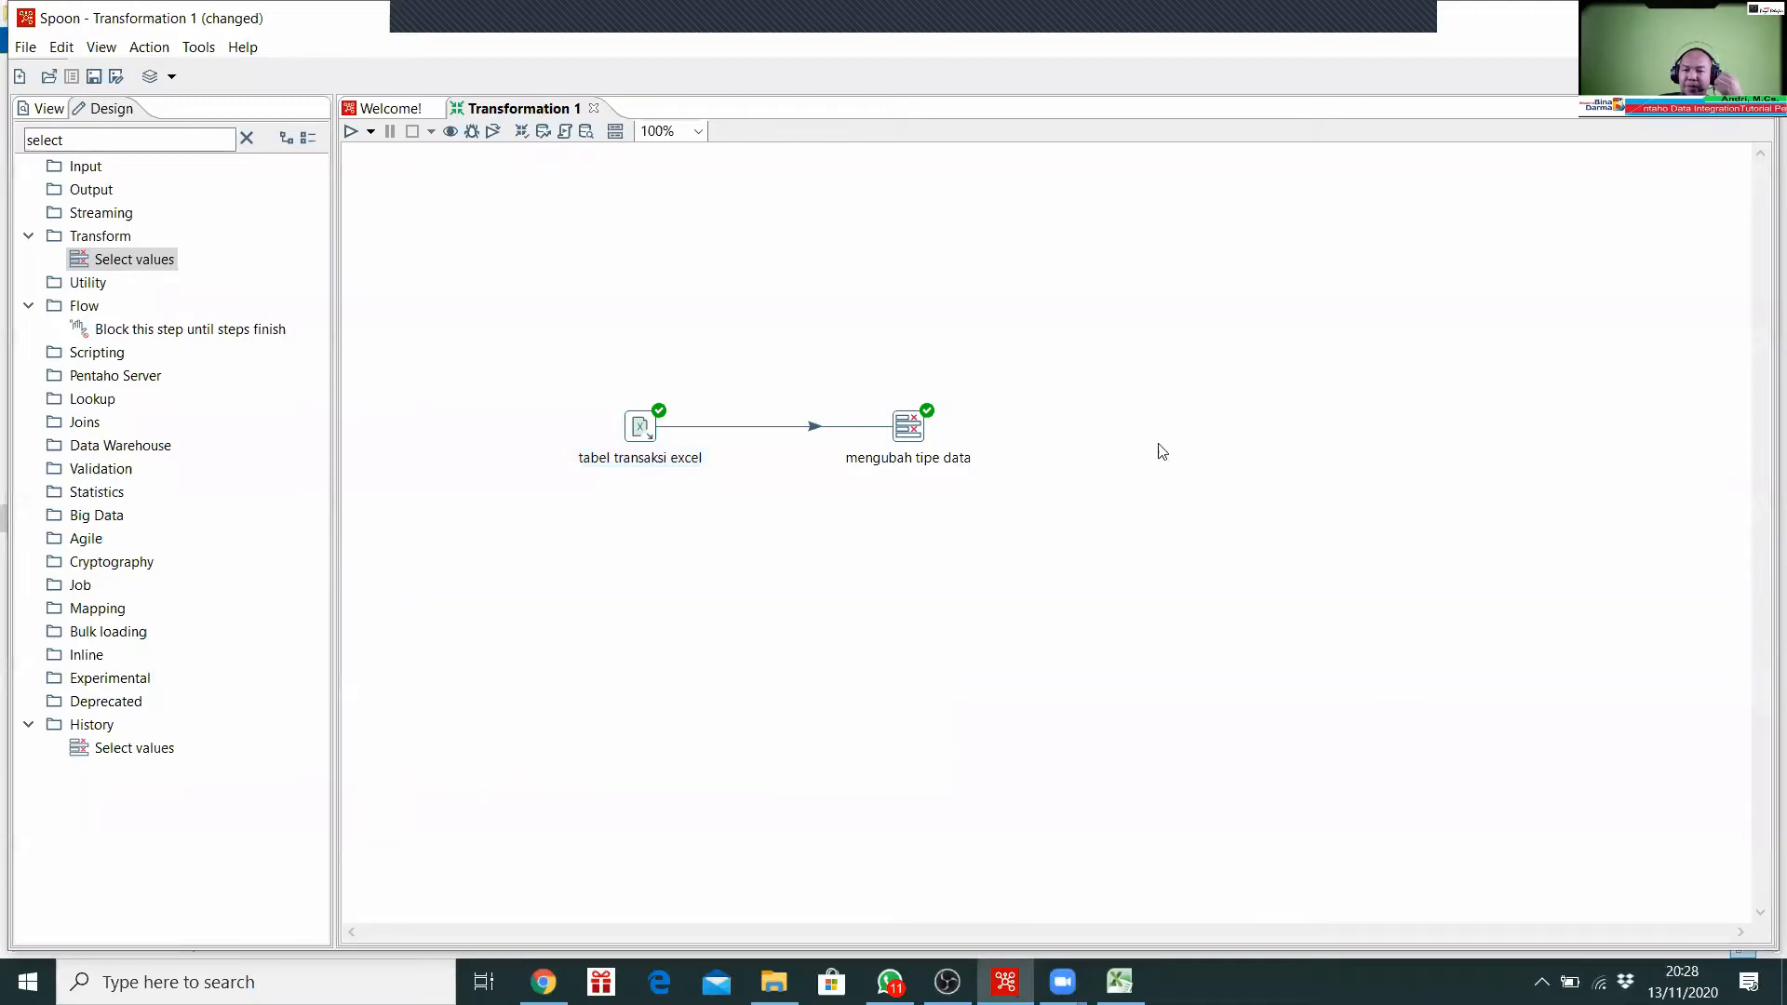
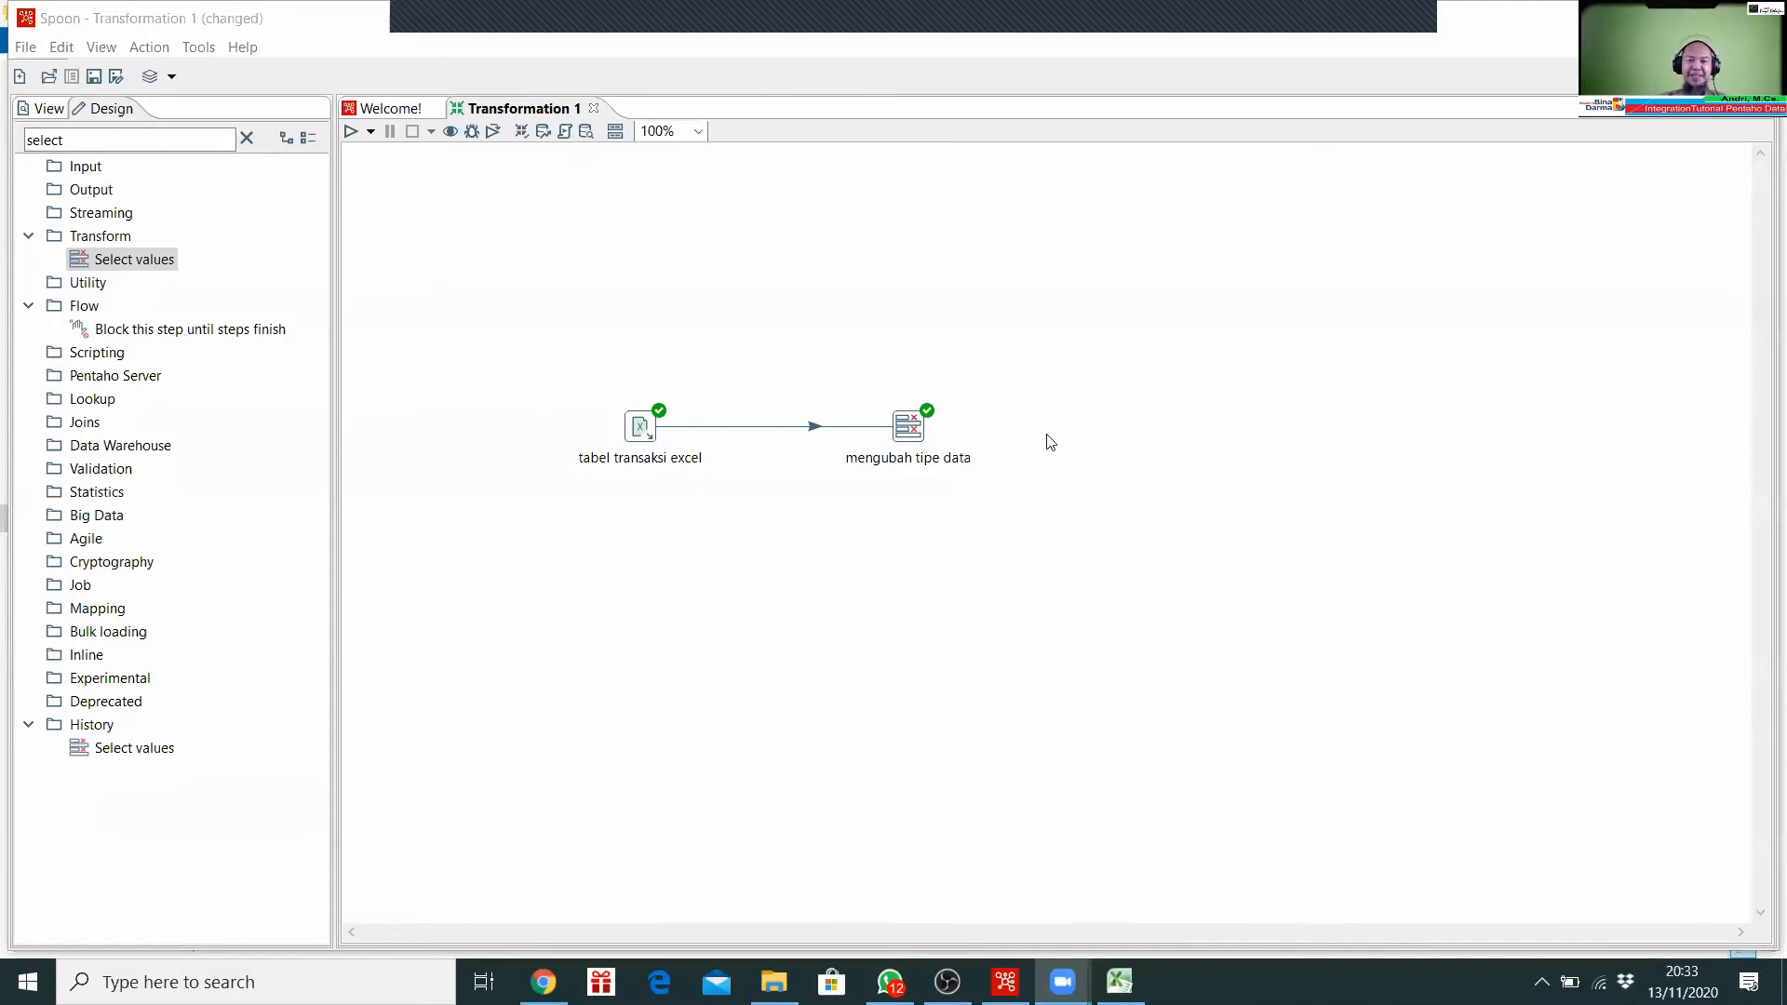
Step: Preview the output rows of the mengubah tipe data step to examine the null values in In and Out, then close the preview
{"action": "right_click", "coordinate": [912, 437]}
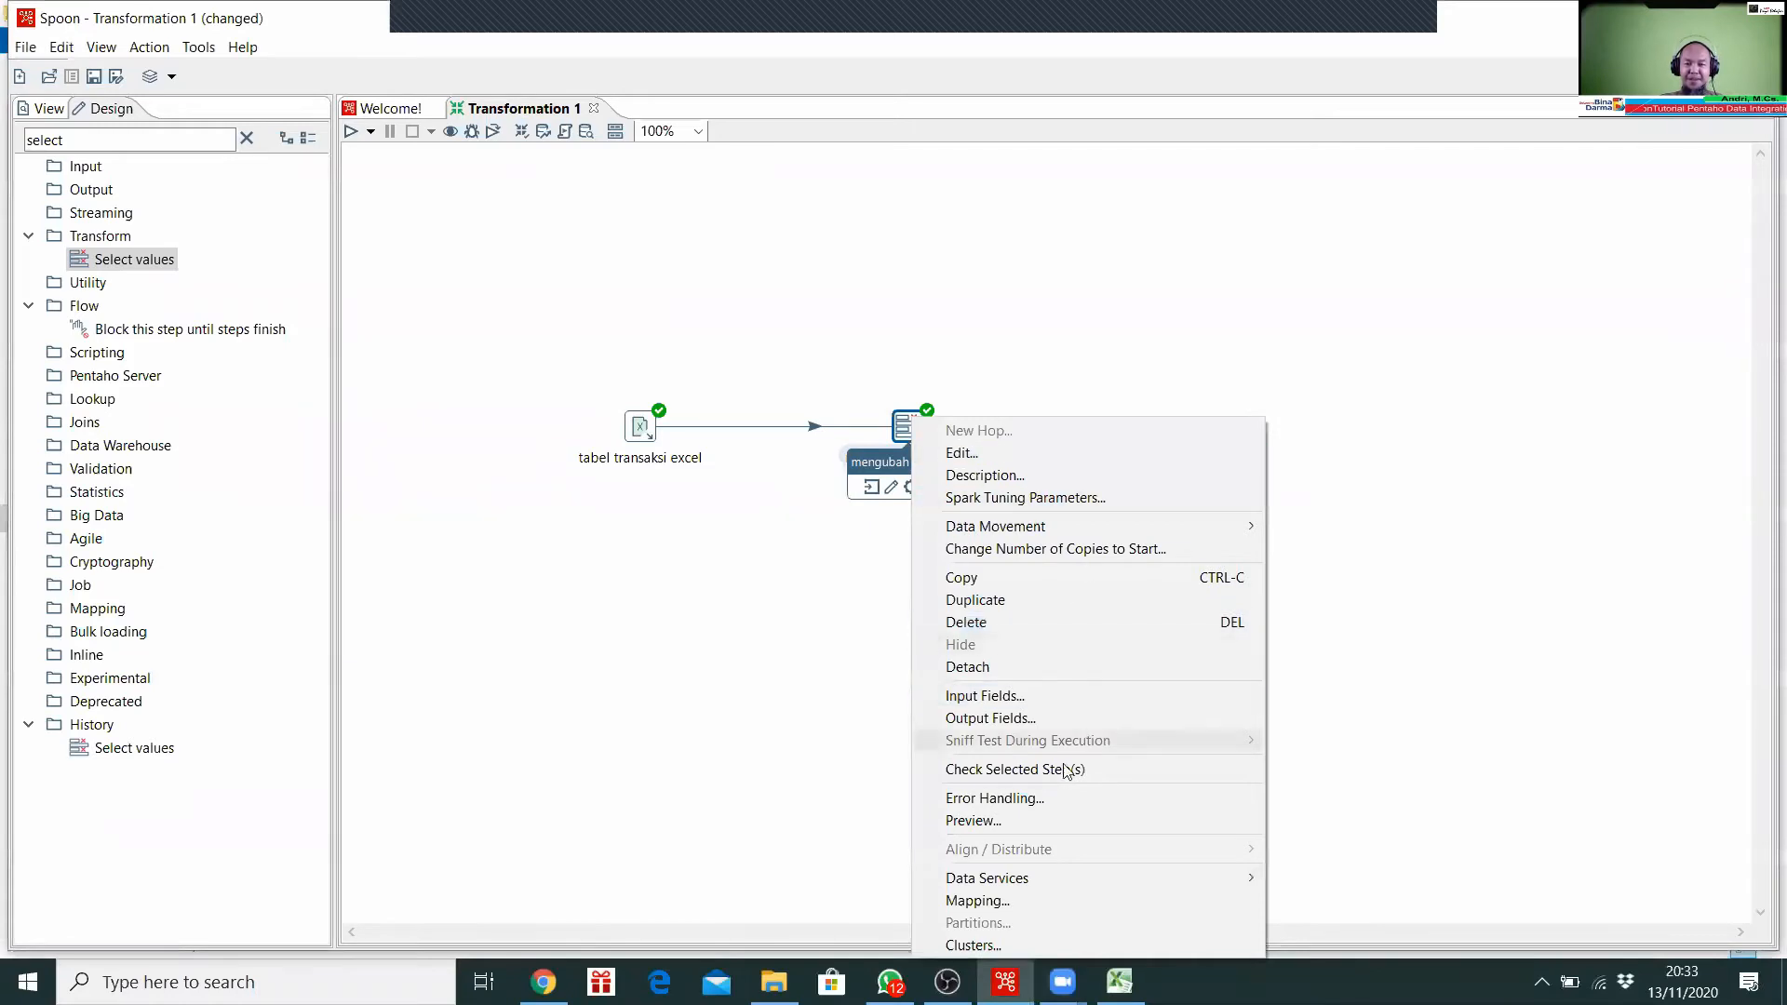
{"action": "left_click", "coordinate": [1047, 819]}
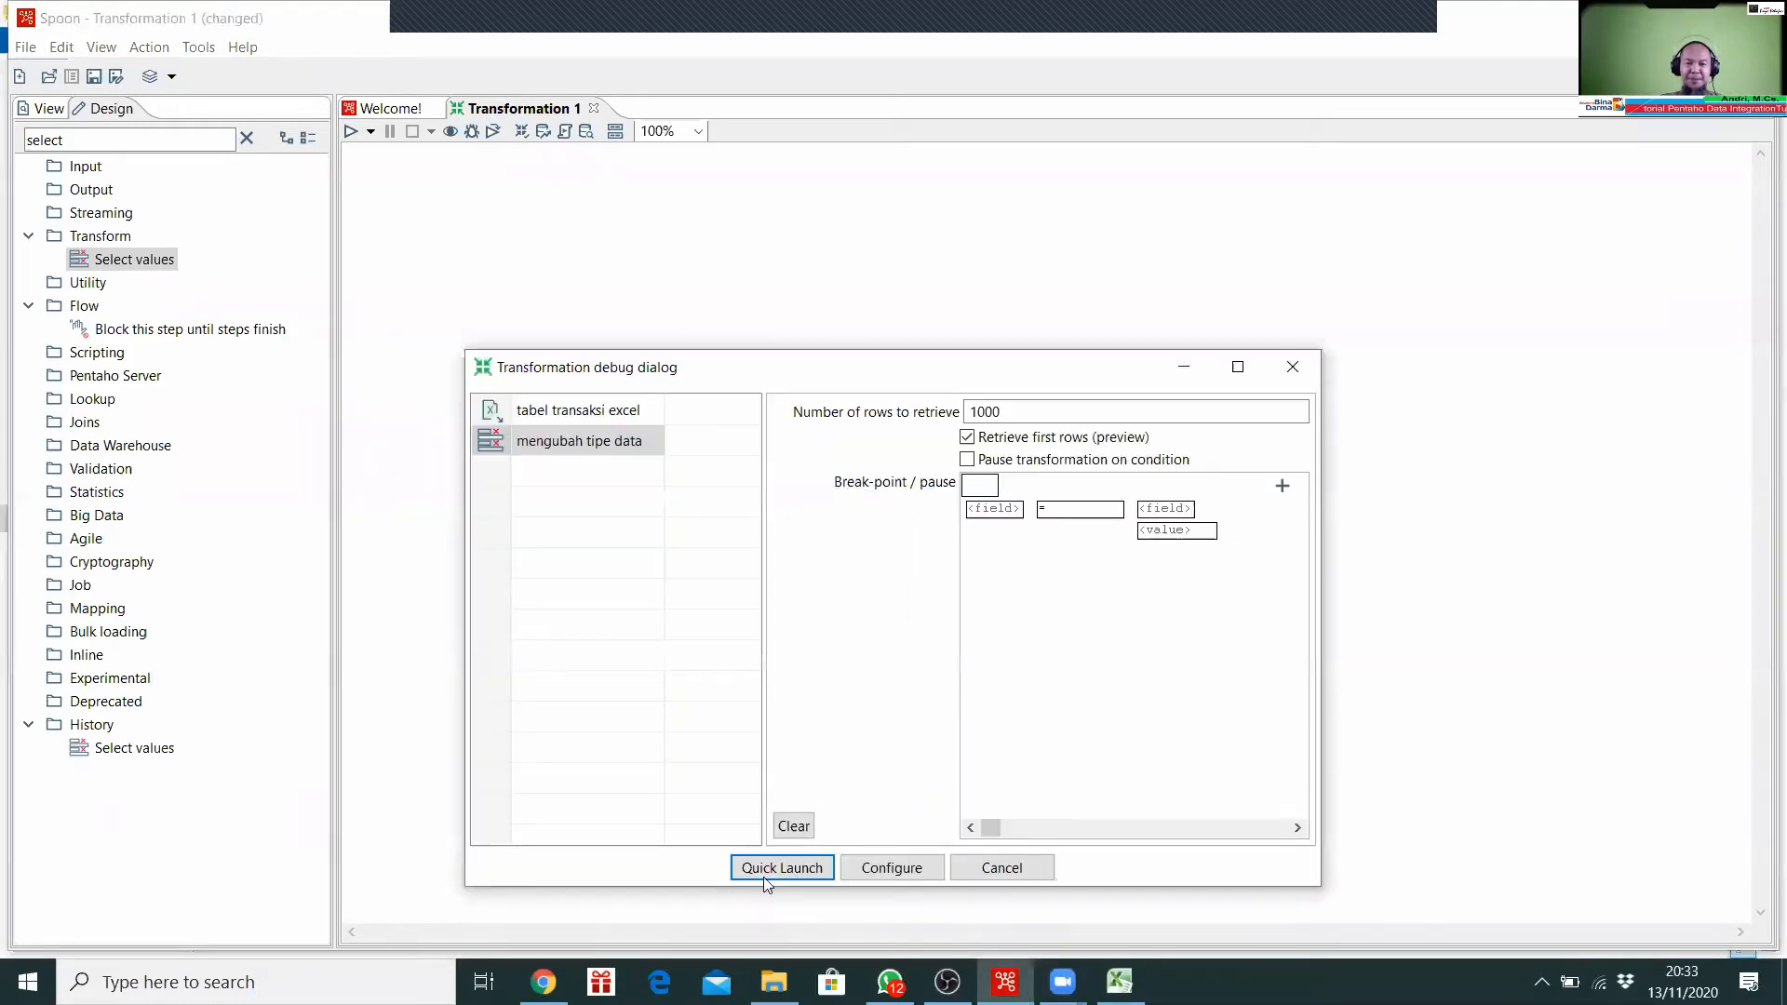
{"action": "left_click", "coordinate": [763, 868]}
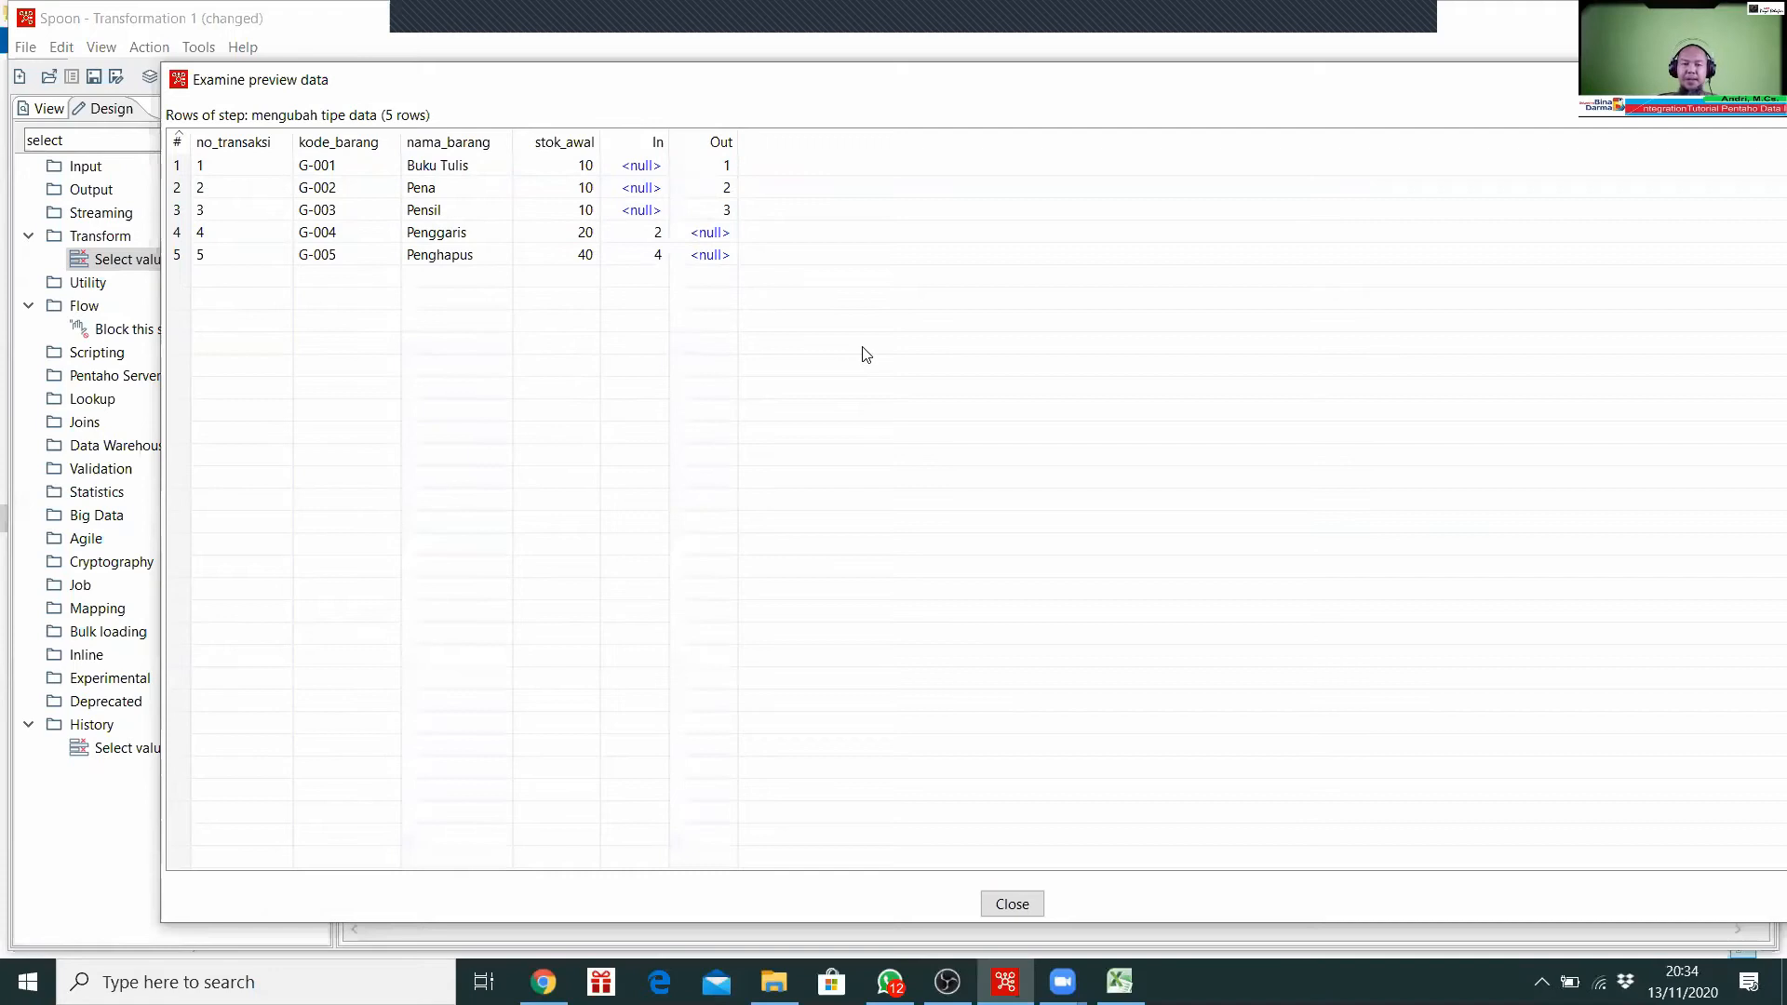
{"action": "left_click", "coordinate": [1012, 904]}
{"action": "left_click", "coordinate": [233, 150]}
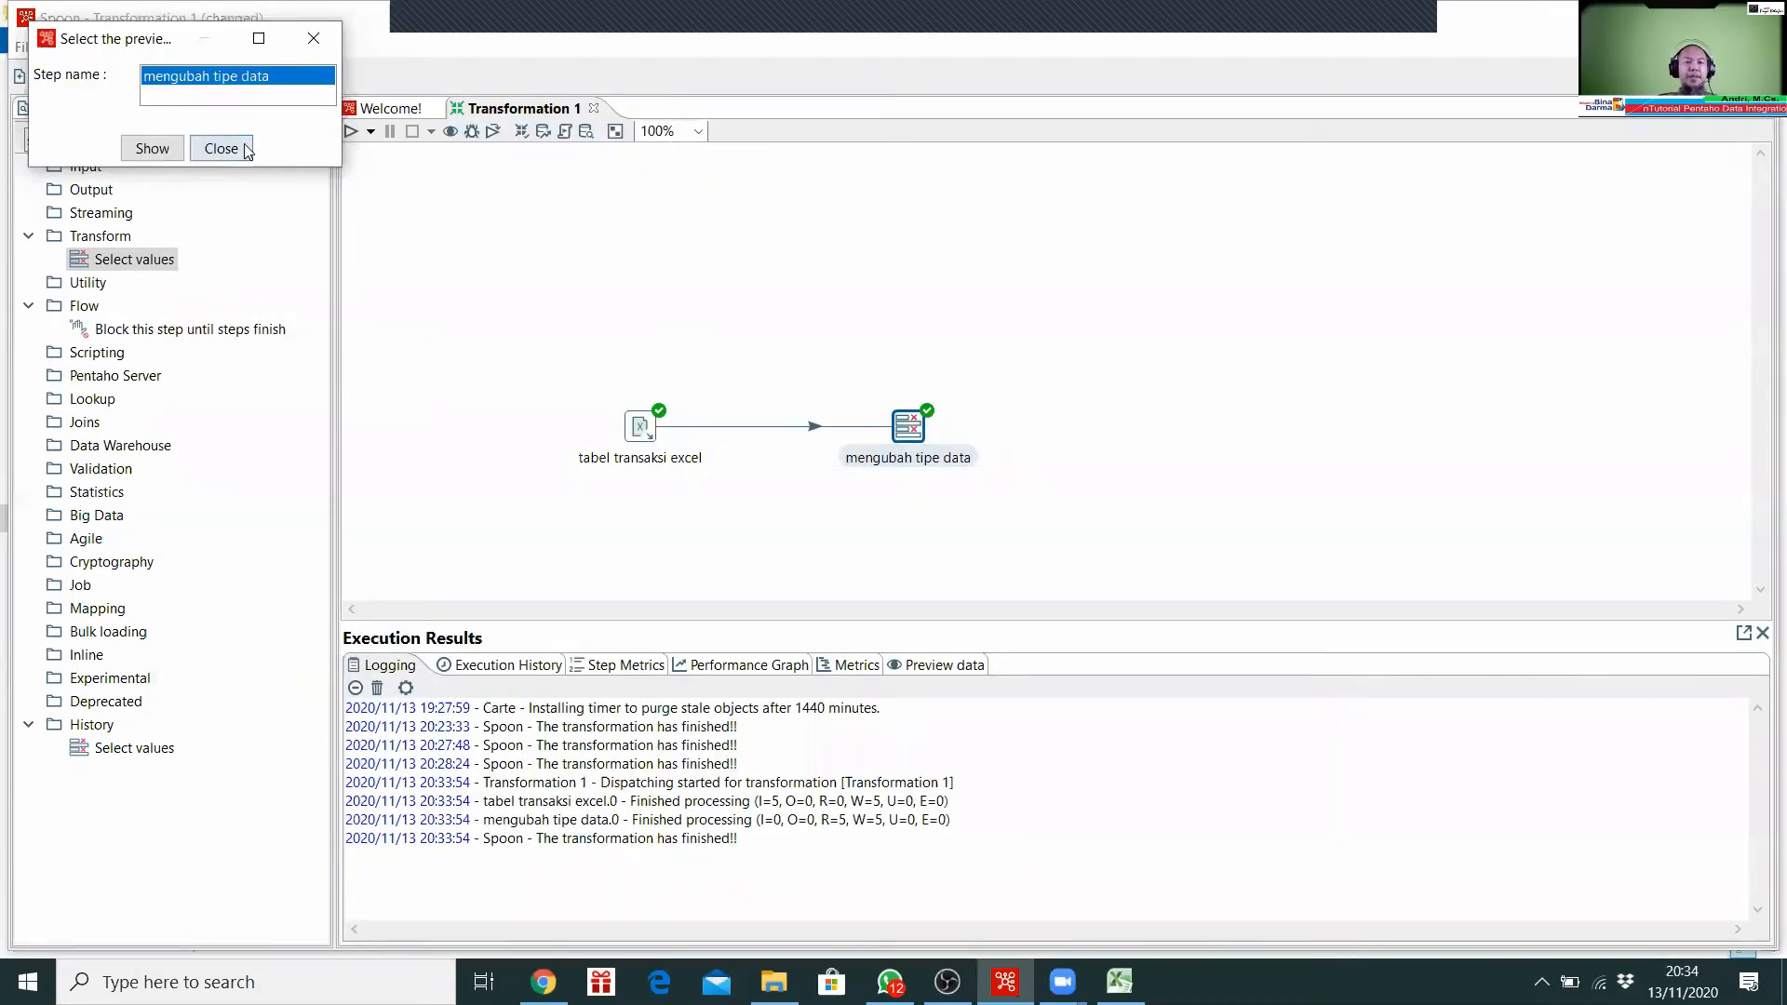
{"action": "double_click", "coordinate": [115, 138]}
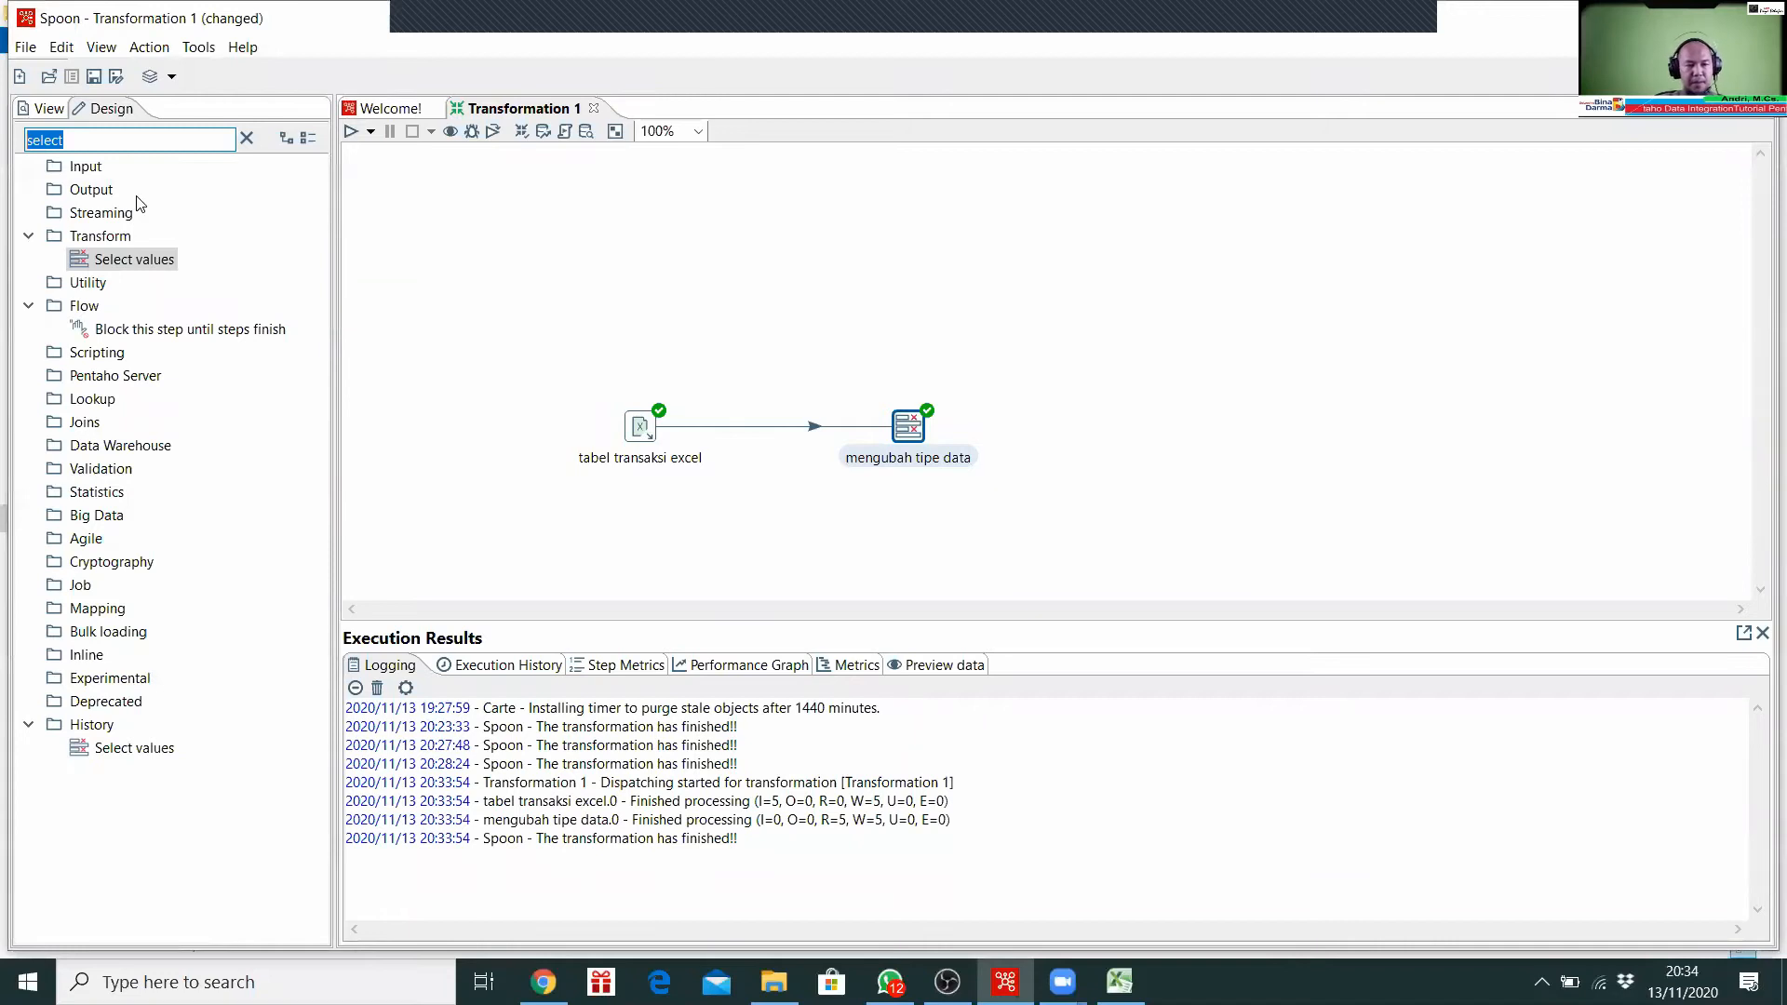
{"action": "type", "text": "if"}
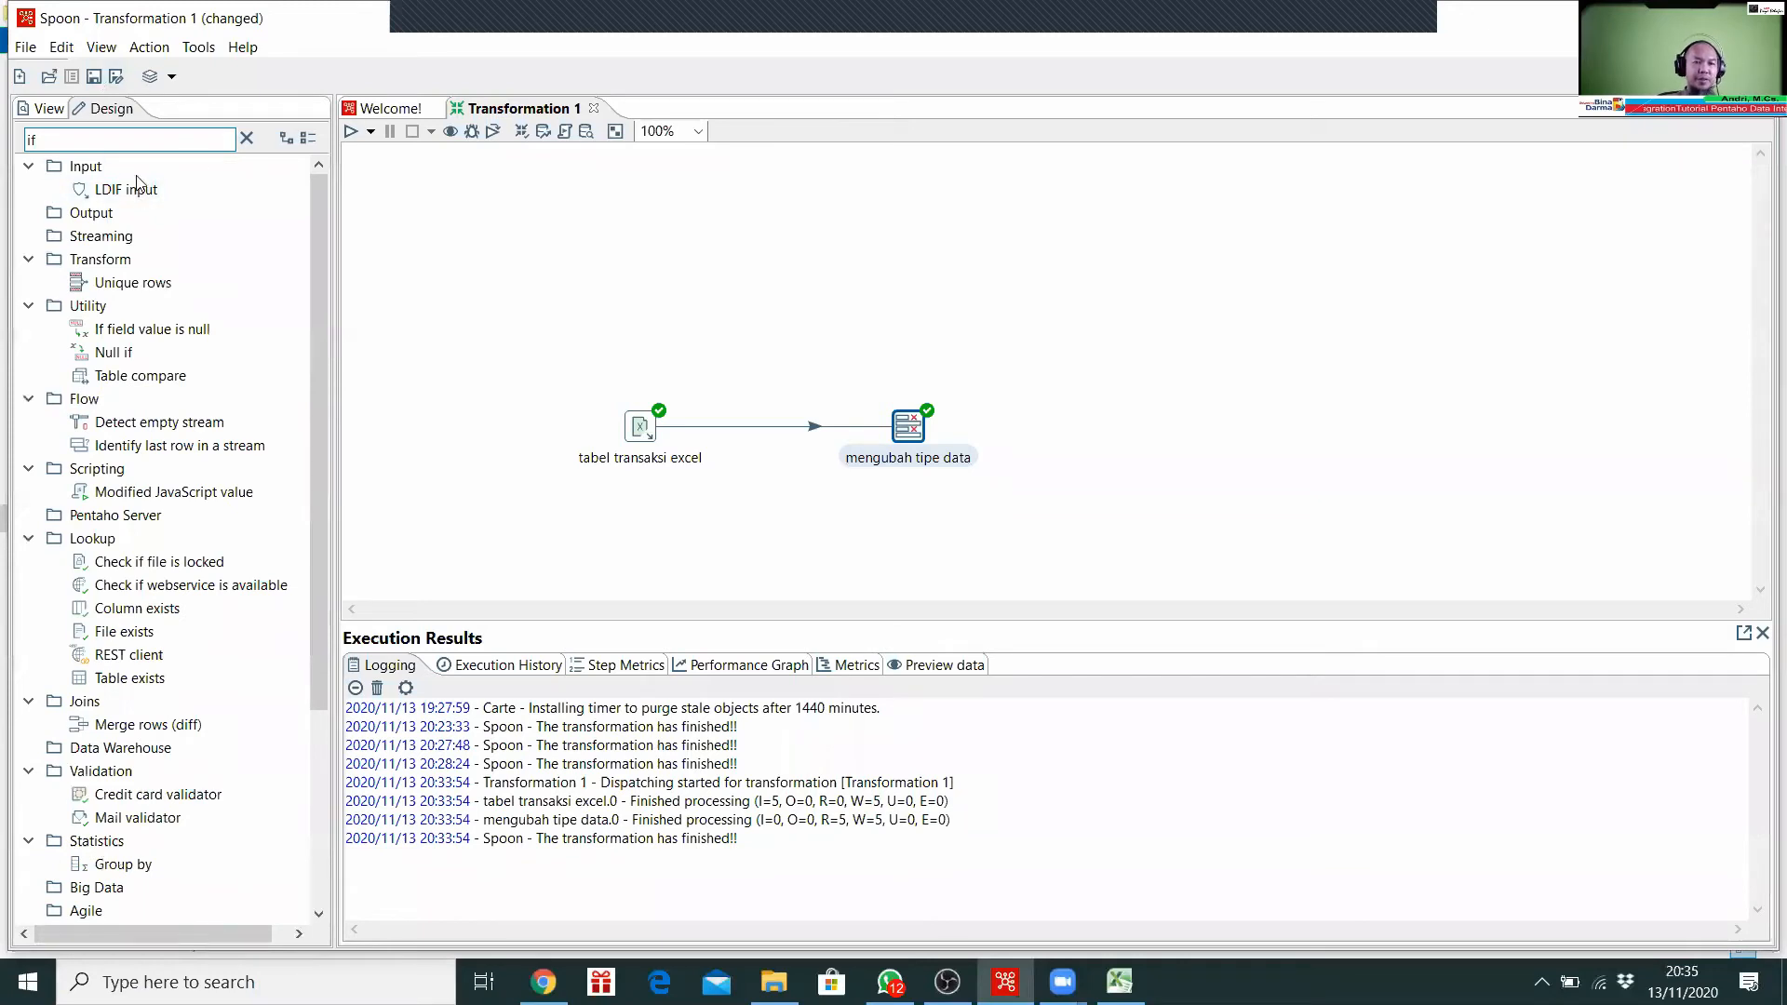
{"action": "left_click", "coordinate": [249, 135]}
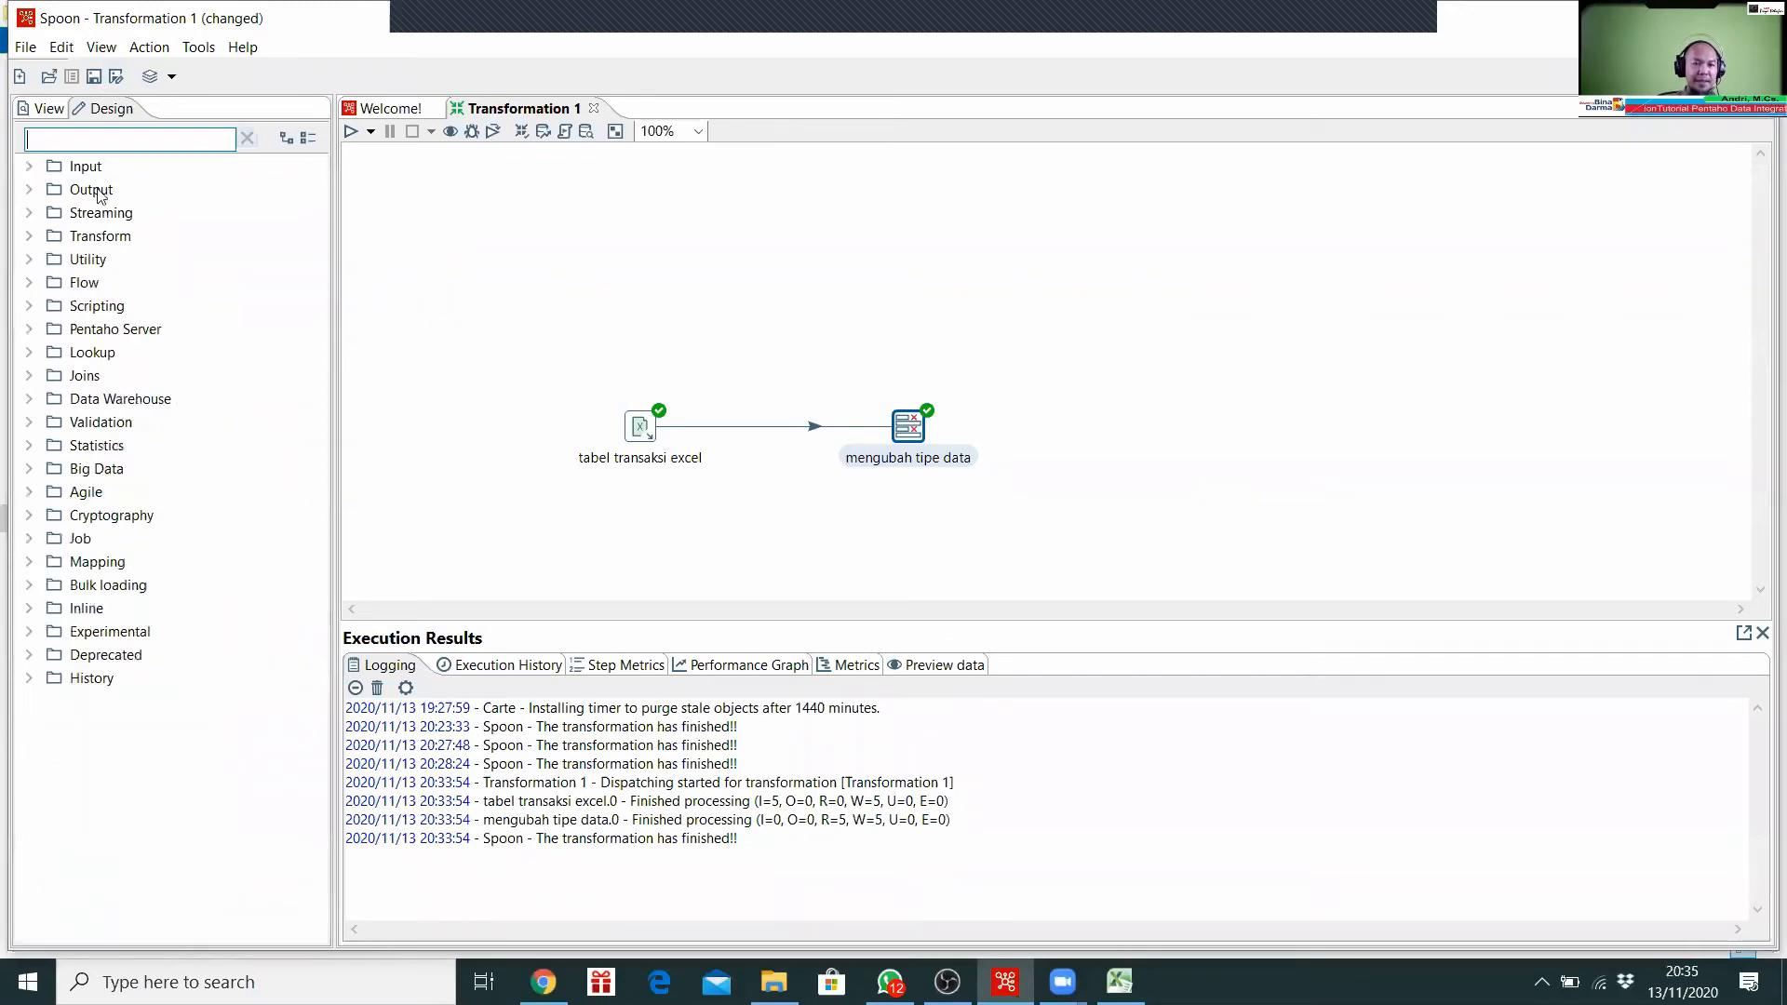
{"action": "left_click", "coordinate": [28, 166]}
{"action": "left_click", "coordinate": [29, 166]}
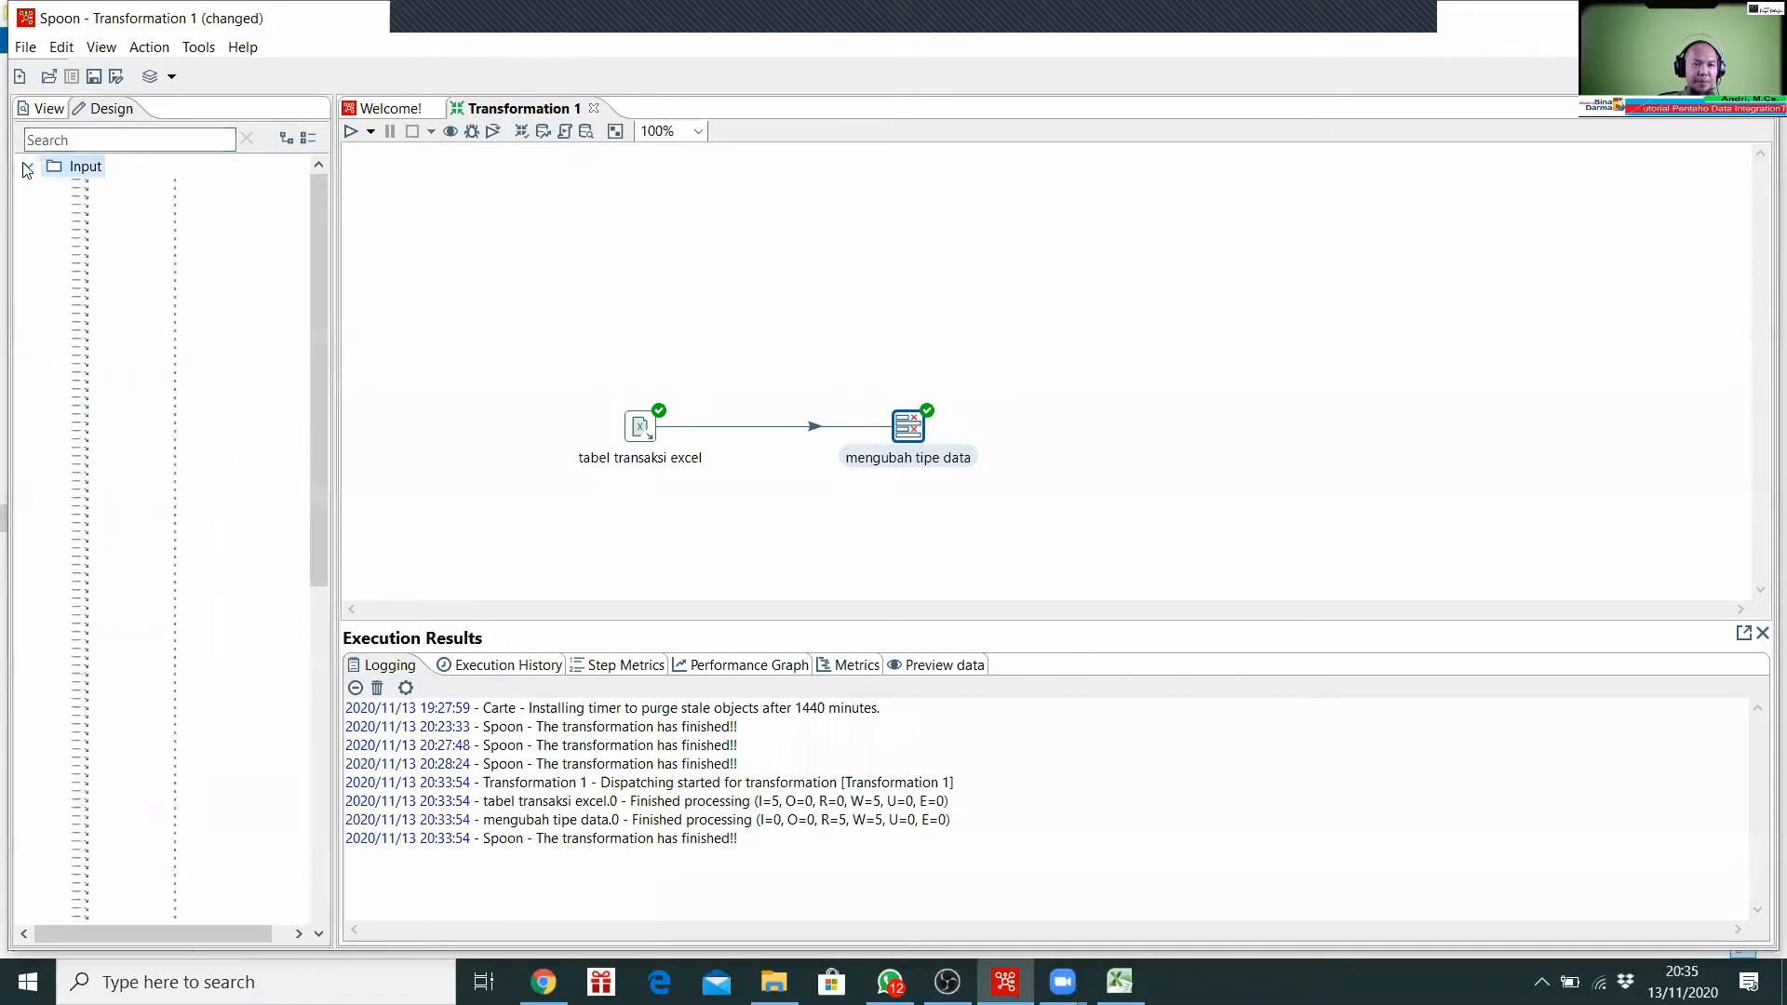
{"action": "left_click", "coordinate": [29, 190]}
{"action": "left_click", "coordinate": [29, 190]}
Step: Find the If field value is null step, place it after mengubah tipe data and connect the two through the main output
{"action": "left_click", "coordinate": [166, 138]}
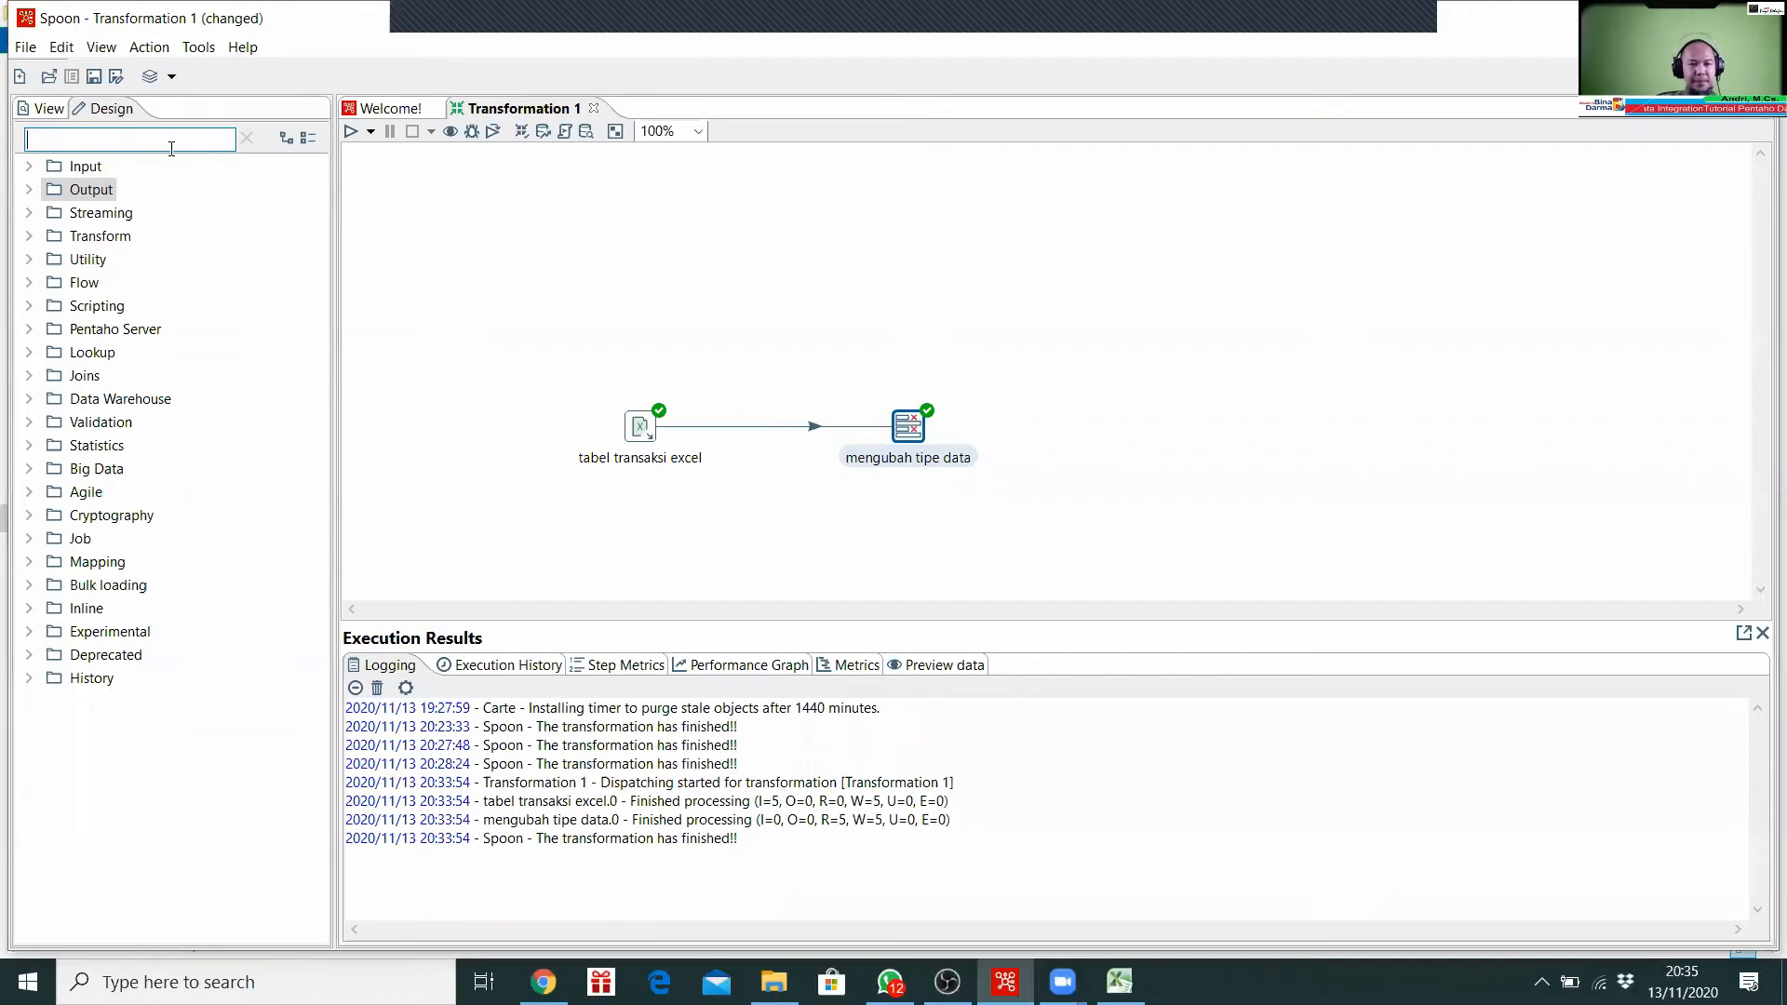
{"action": "type", "text": "if"}
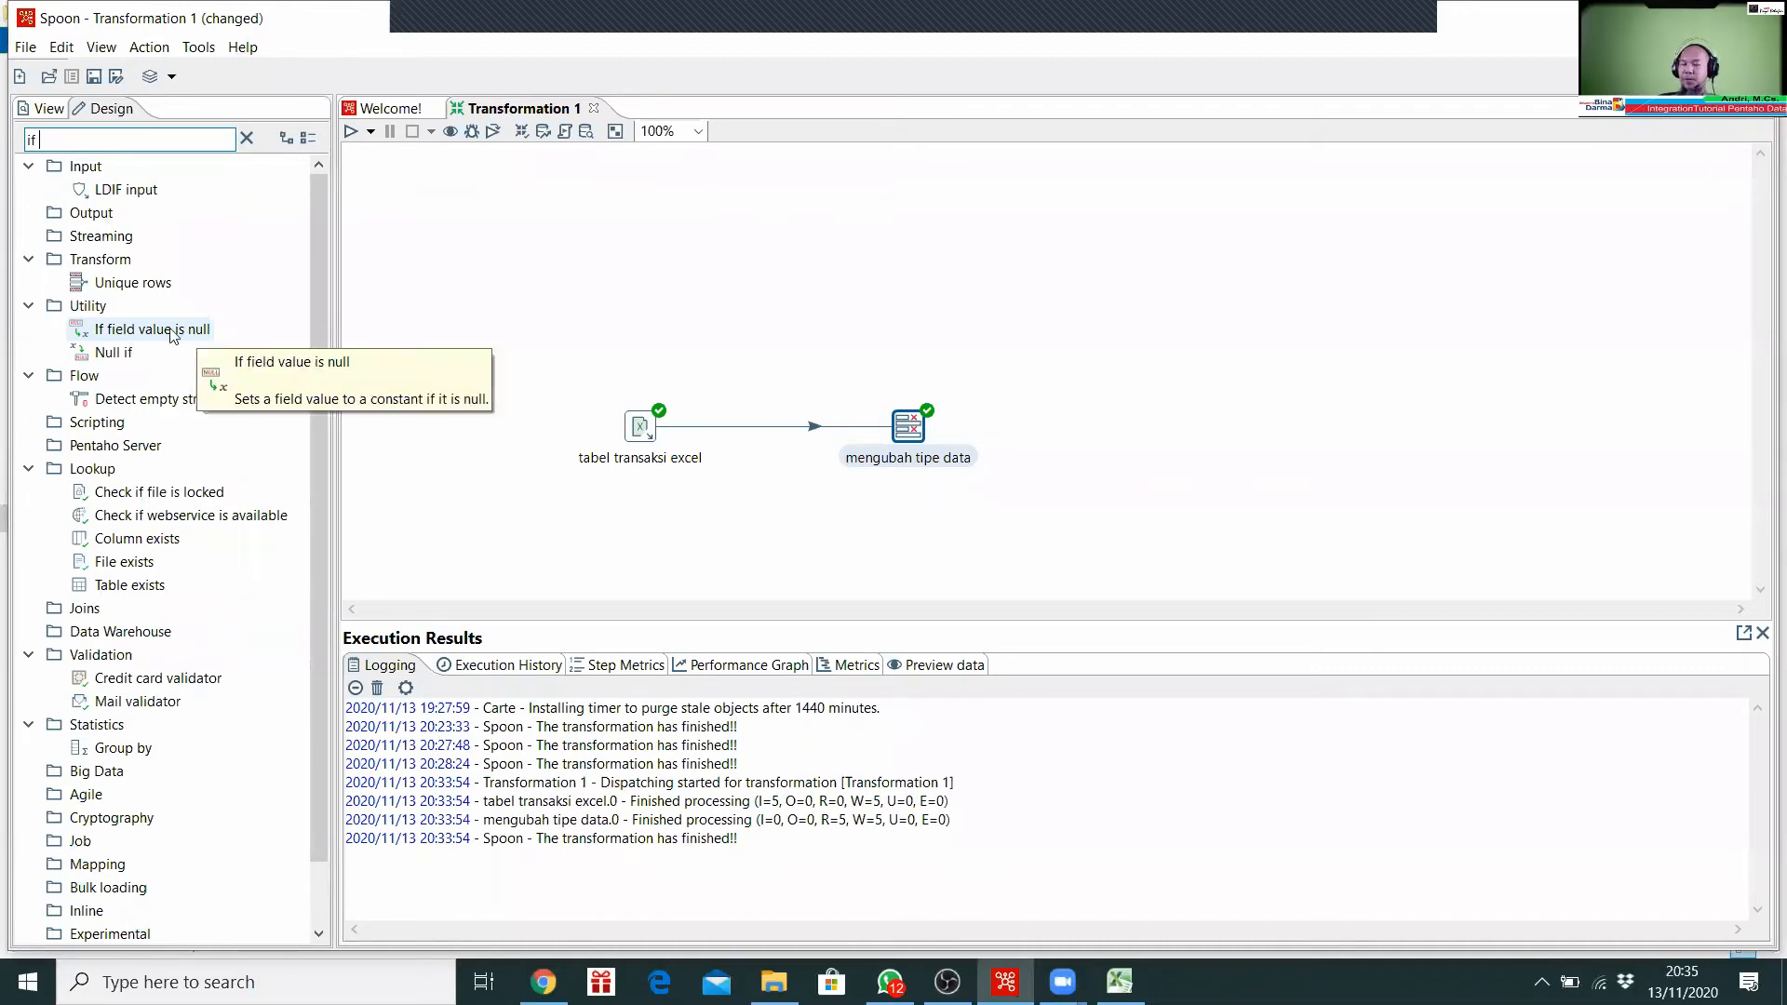
{"action": "left_click_drag", "start_coordinate": [172, 332], "coordinate": [1116, 427]}
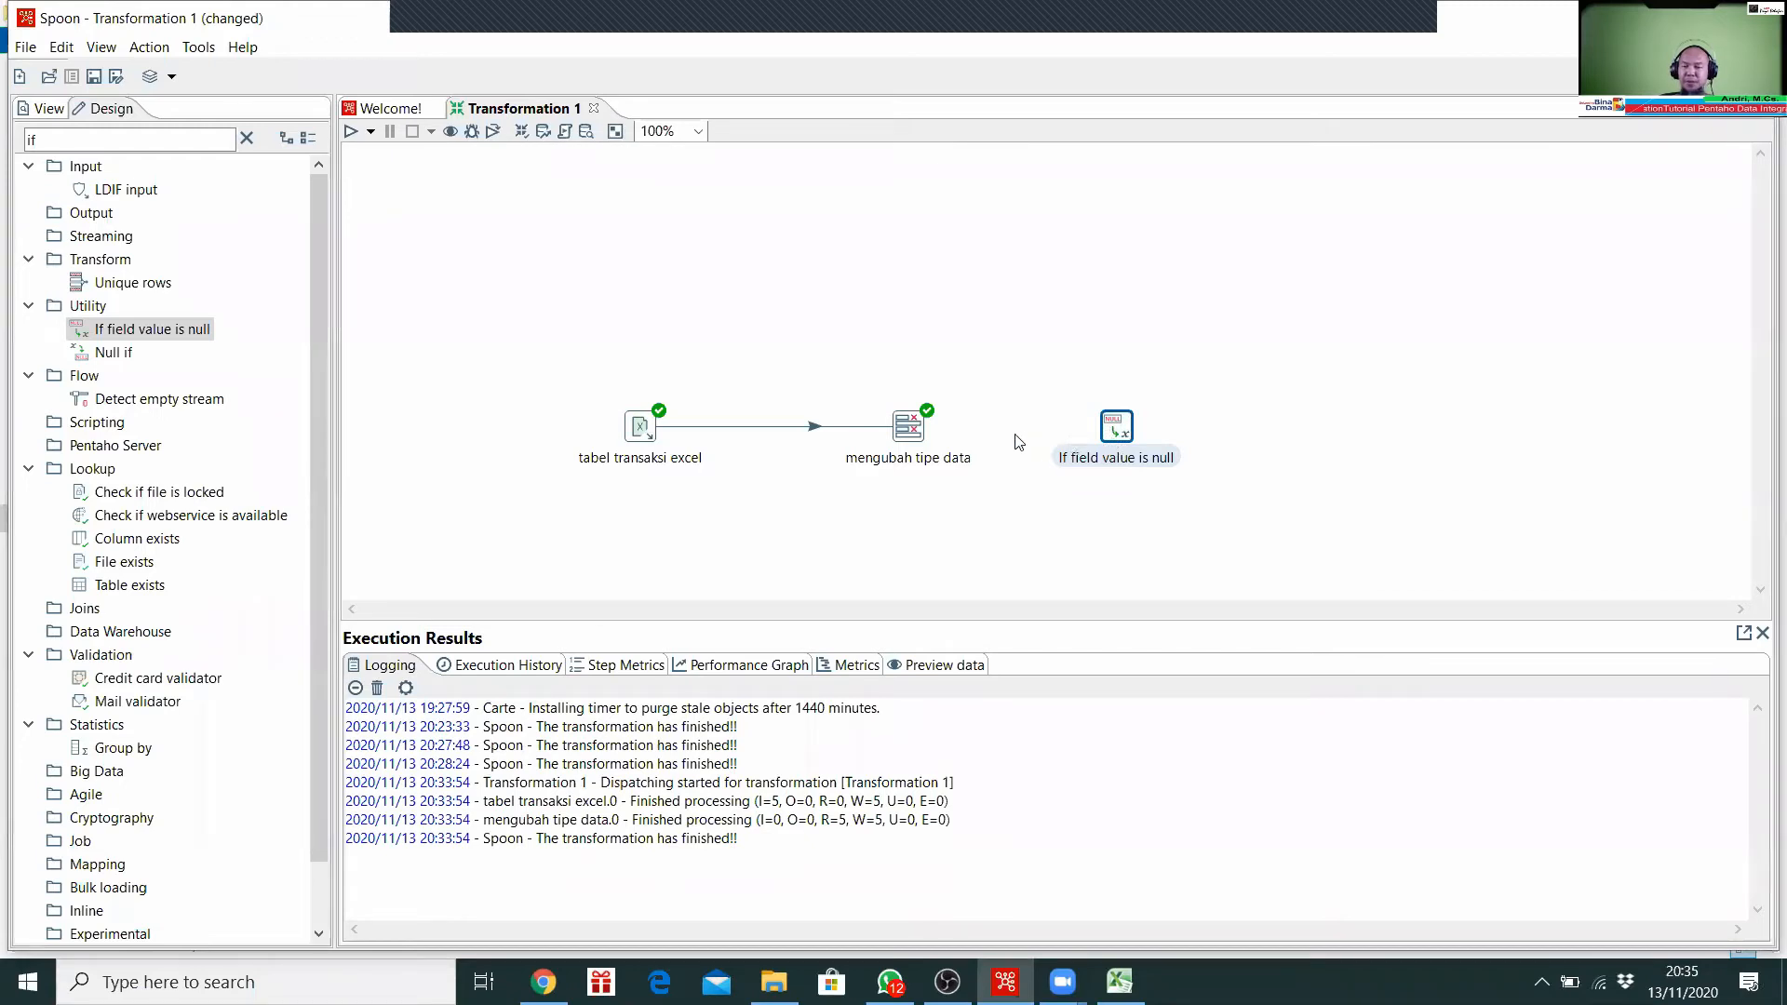
{"action": "left_click", "coordinate": [911, 428]}
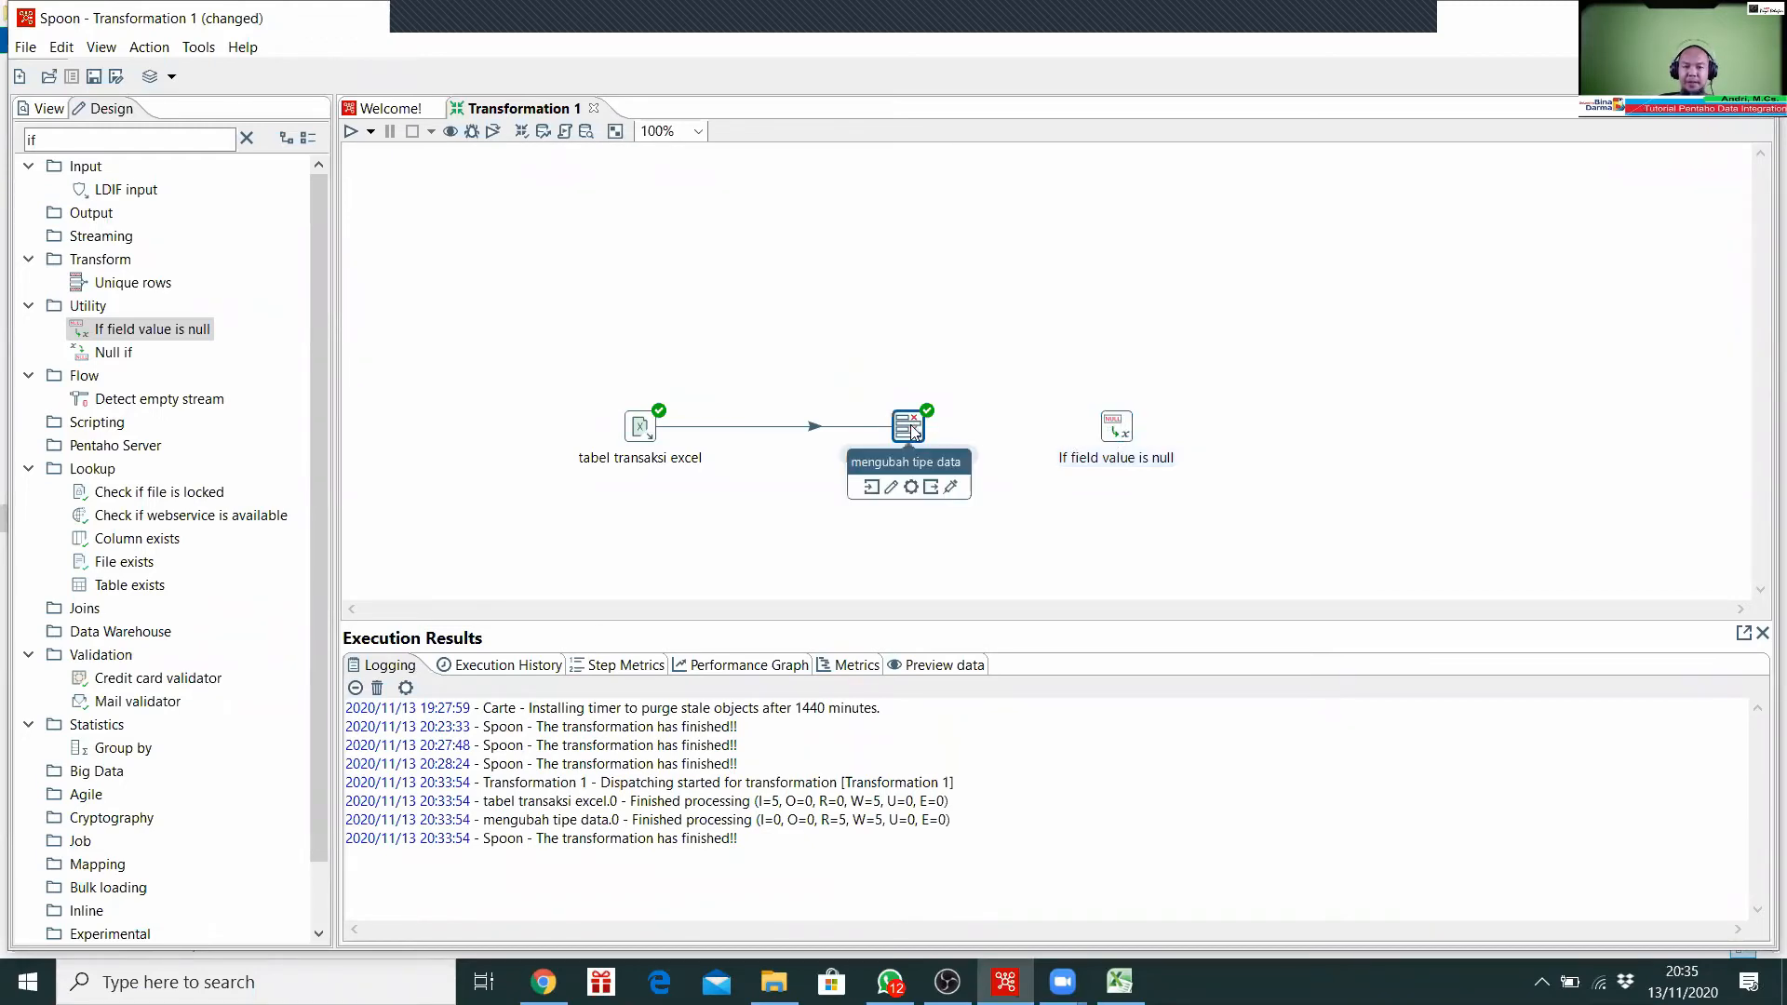
{"action": "left_click_drag", "start_coordinate": [931, 487], "coordinate": [1122, 430]}
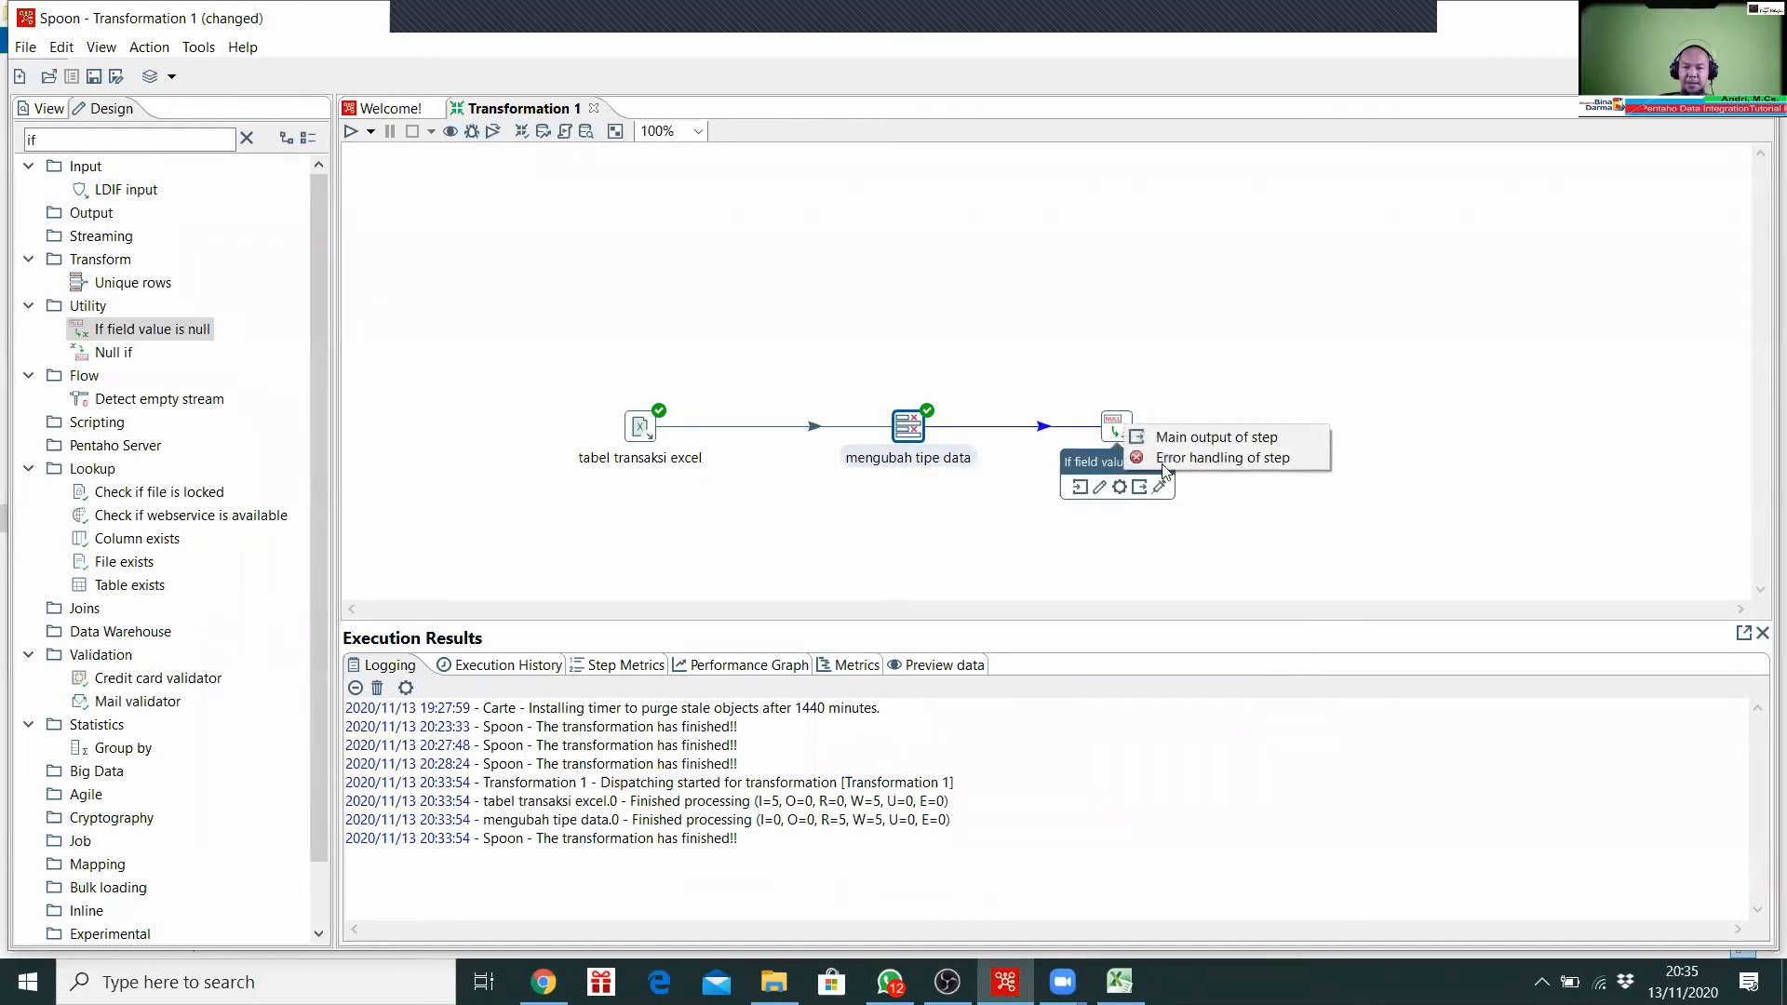
{"action": "left_click", "coordinate": [1195, 437]}
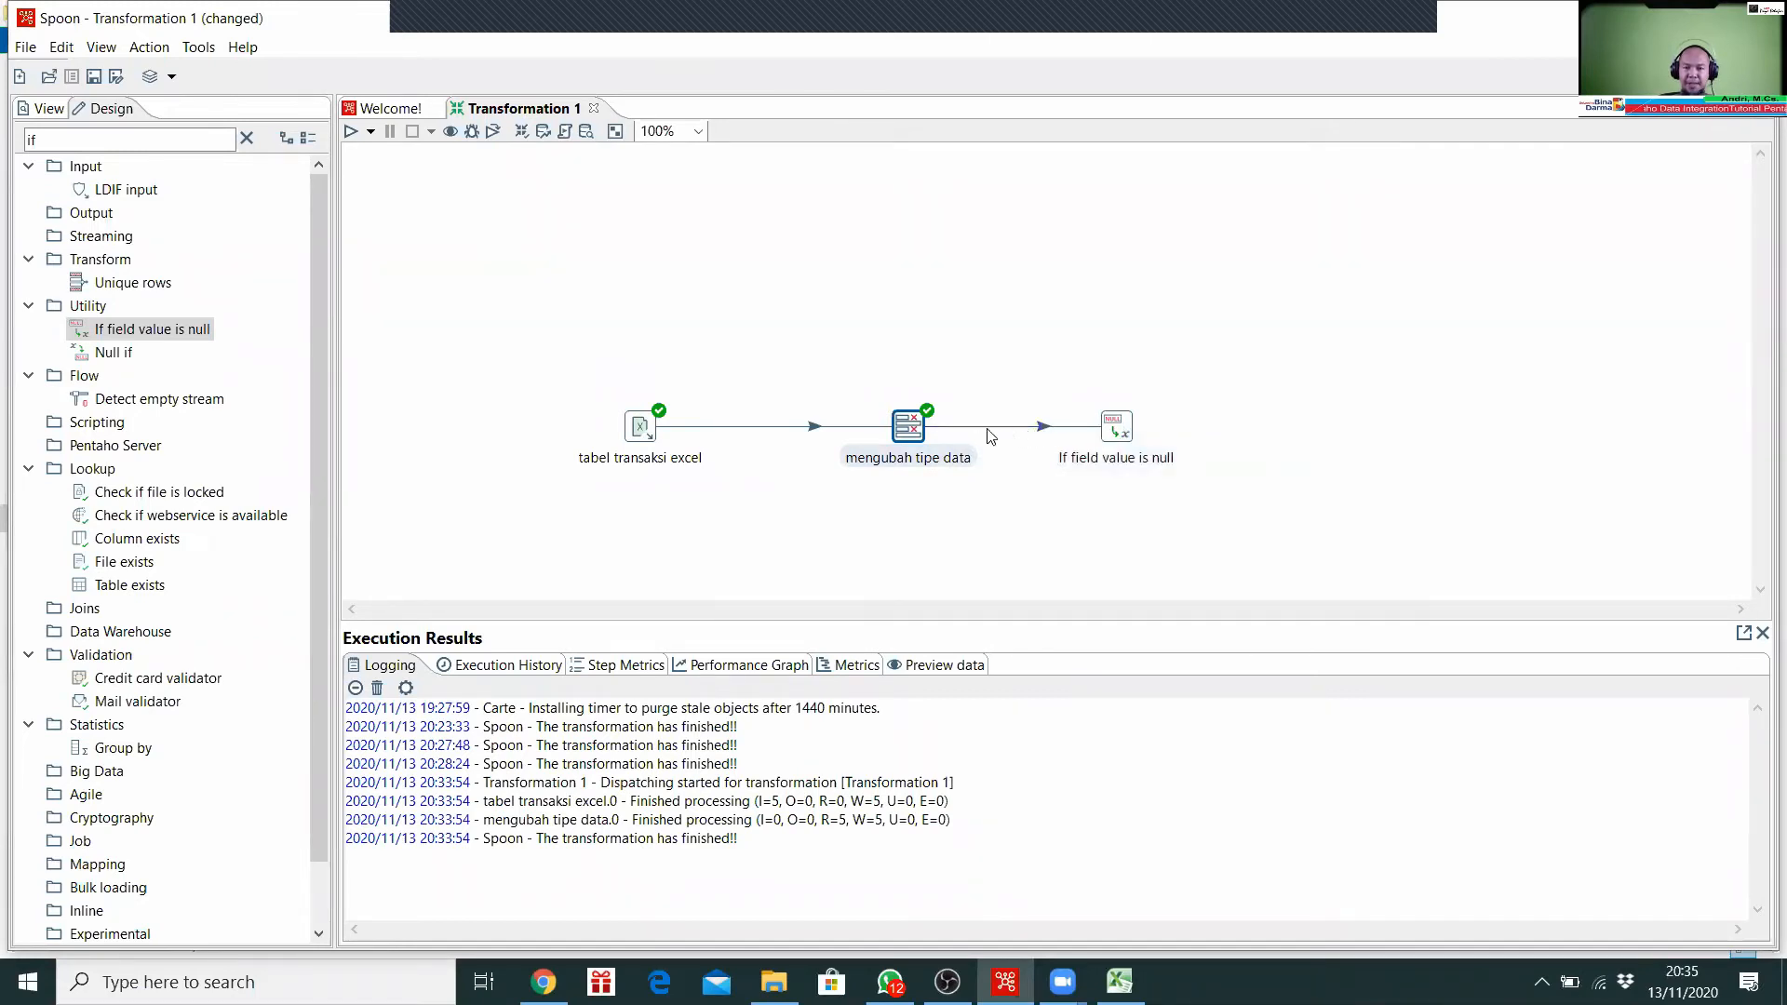
Step: Open the If field value is null step's settings and name it mengubah nilai null
{"action": "double_click", "coordinate": [1117, 426]}
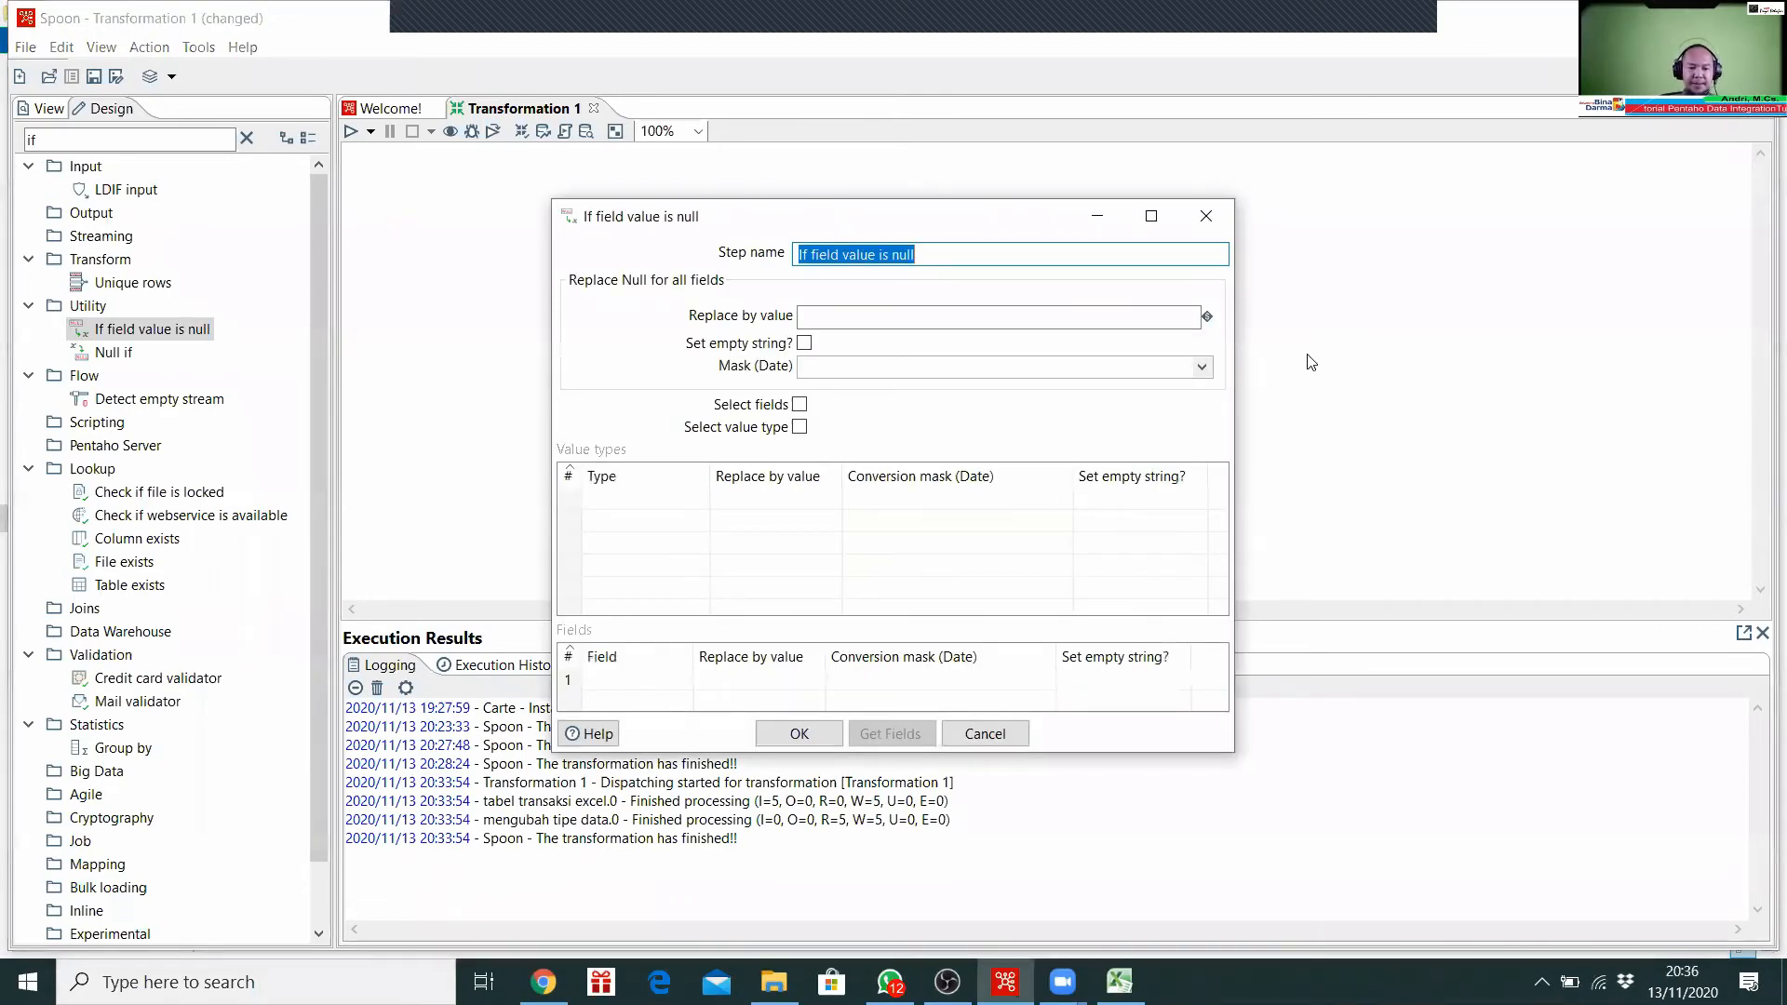
{"action": "type", "text": "meng"}
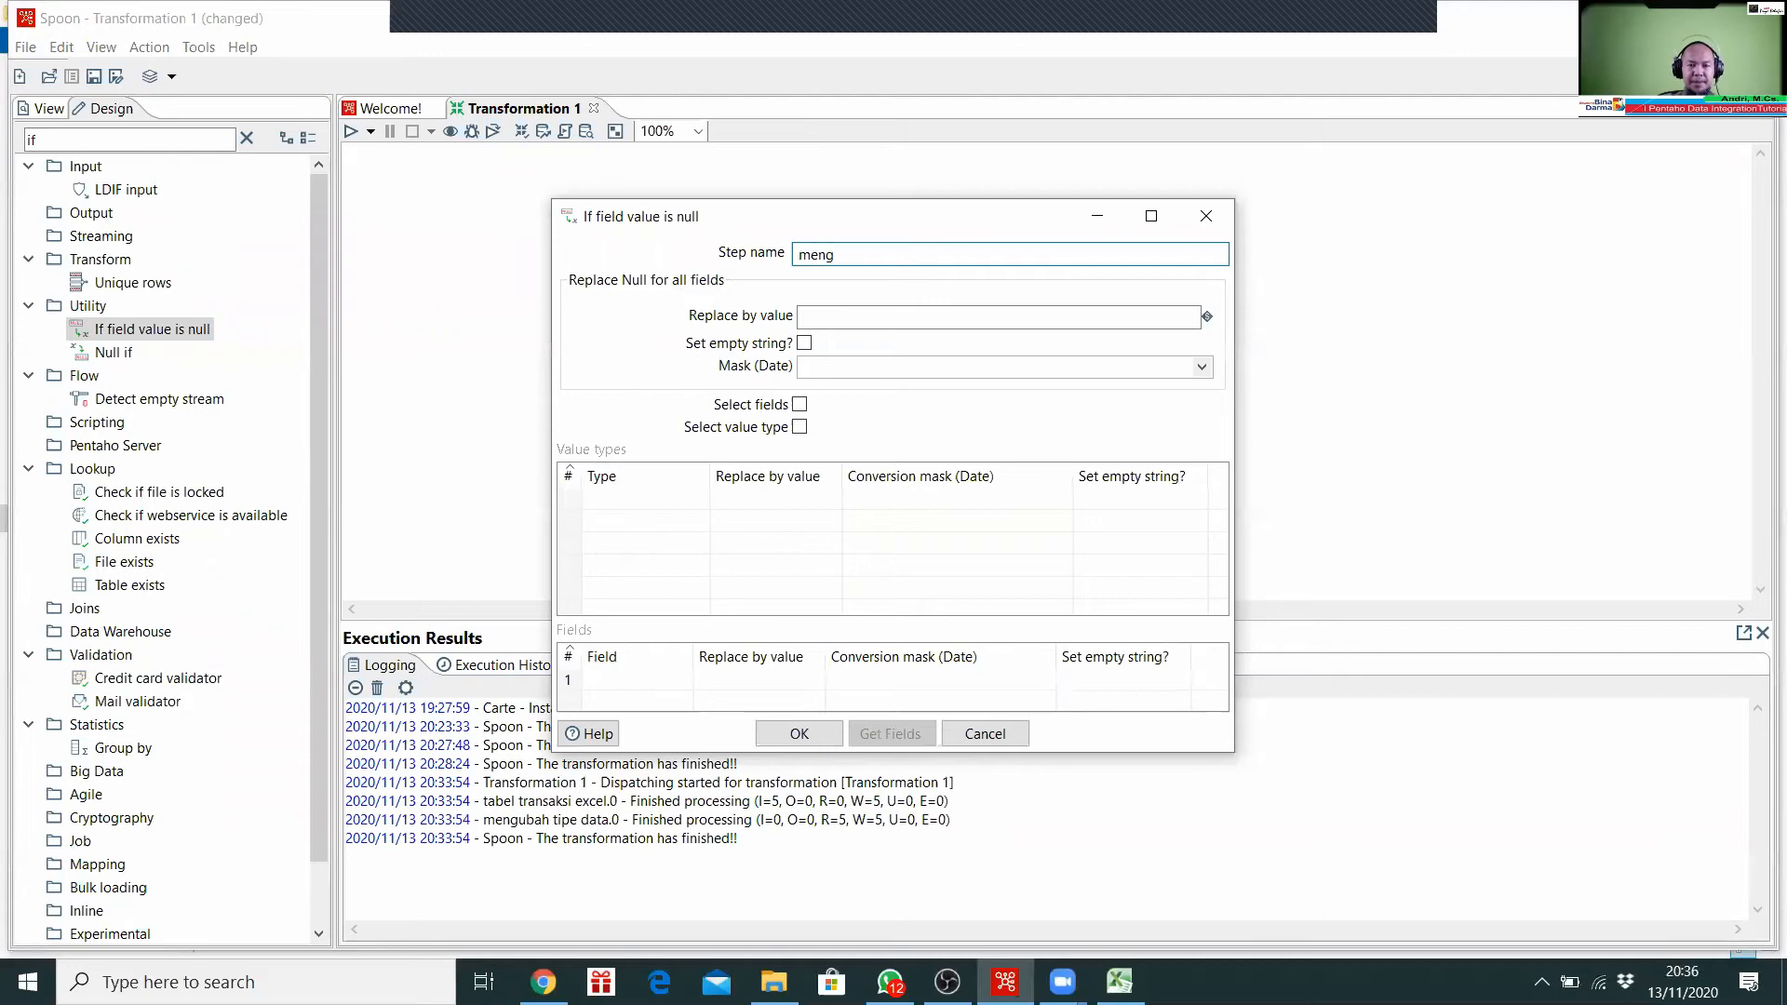
{"action": "type", "text": "ubah nilai null"}
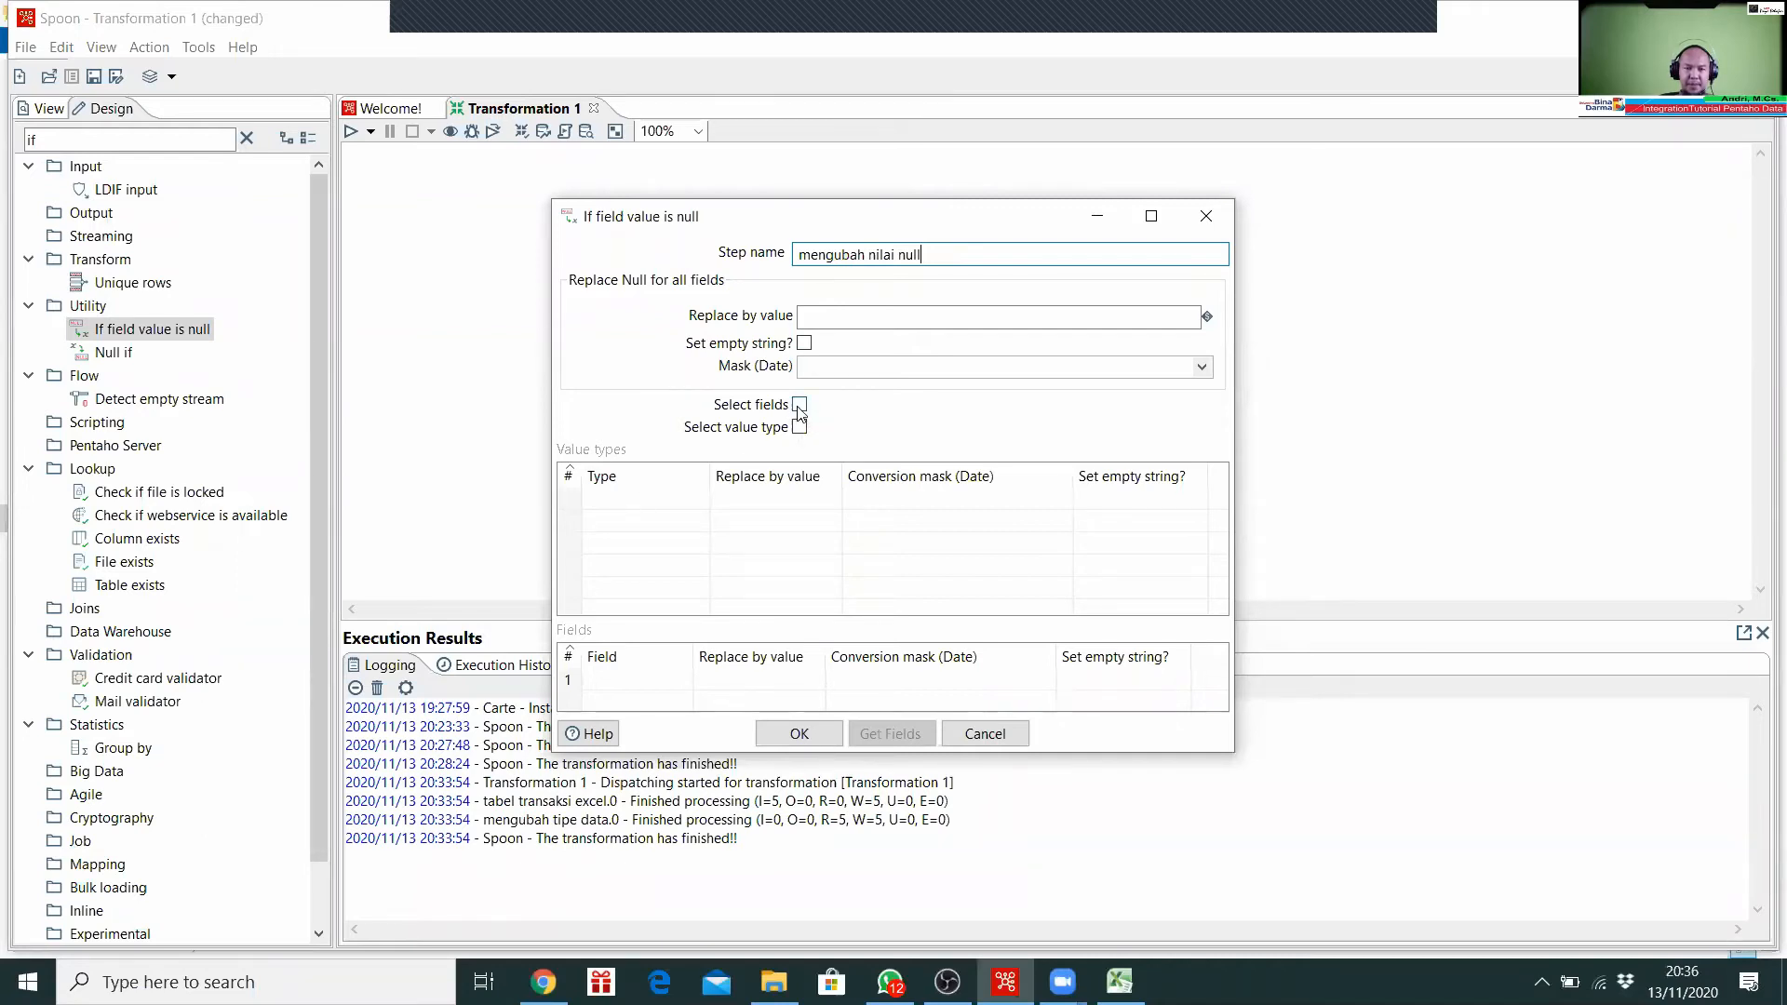
Step: Limit the null replacement to selected fields and load the incoming fields into the field list
{"action": "left_click", "coordinate": [802, 407]}
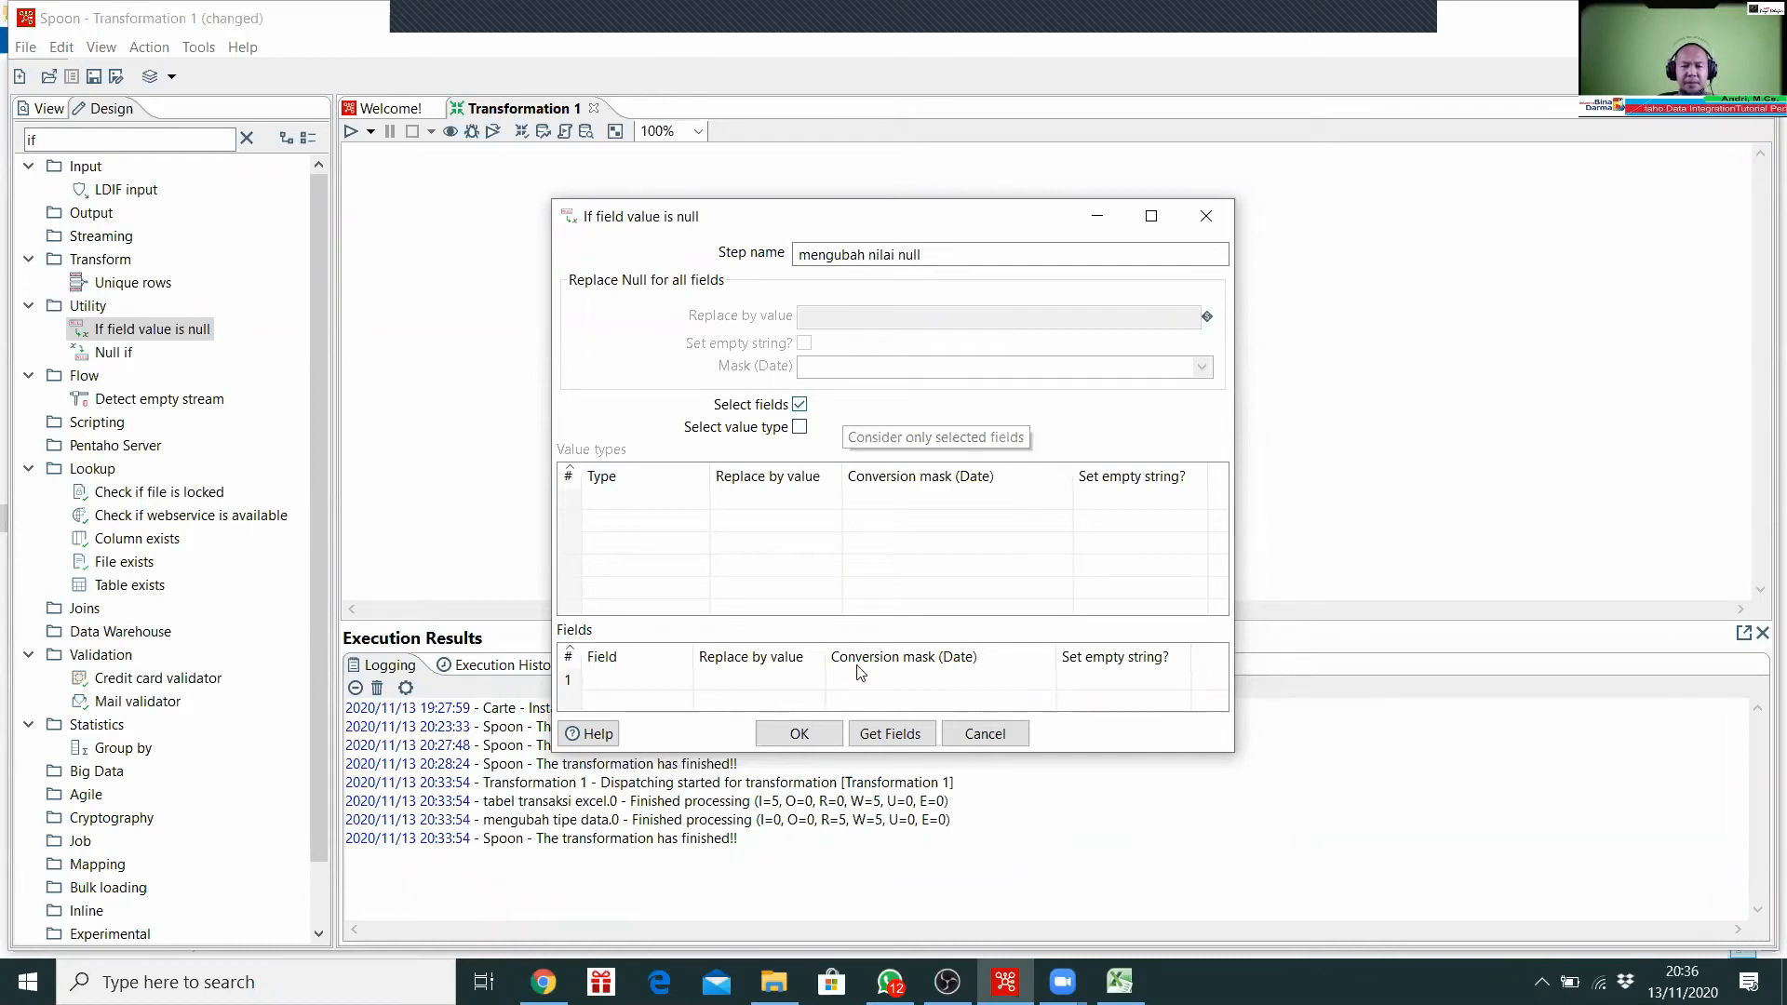
{"action": "left_click", "coordinate": [884, 730]}
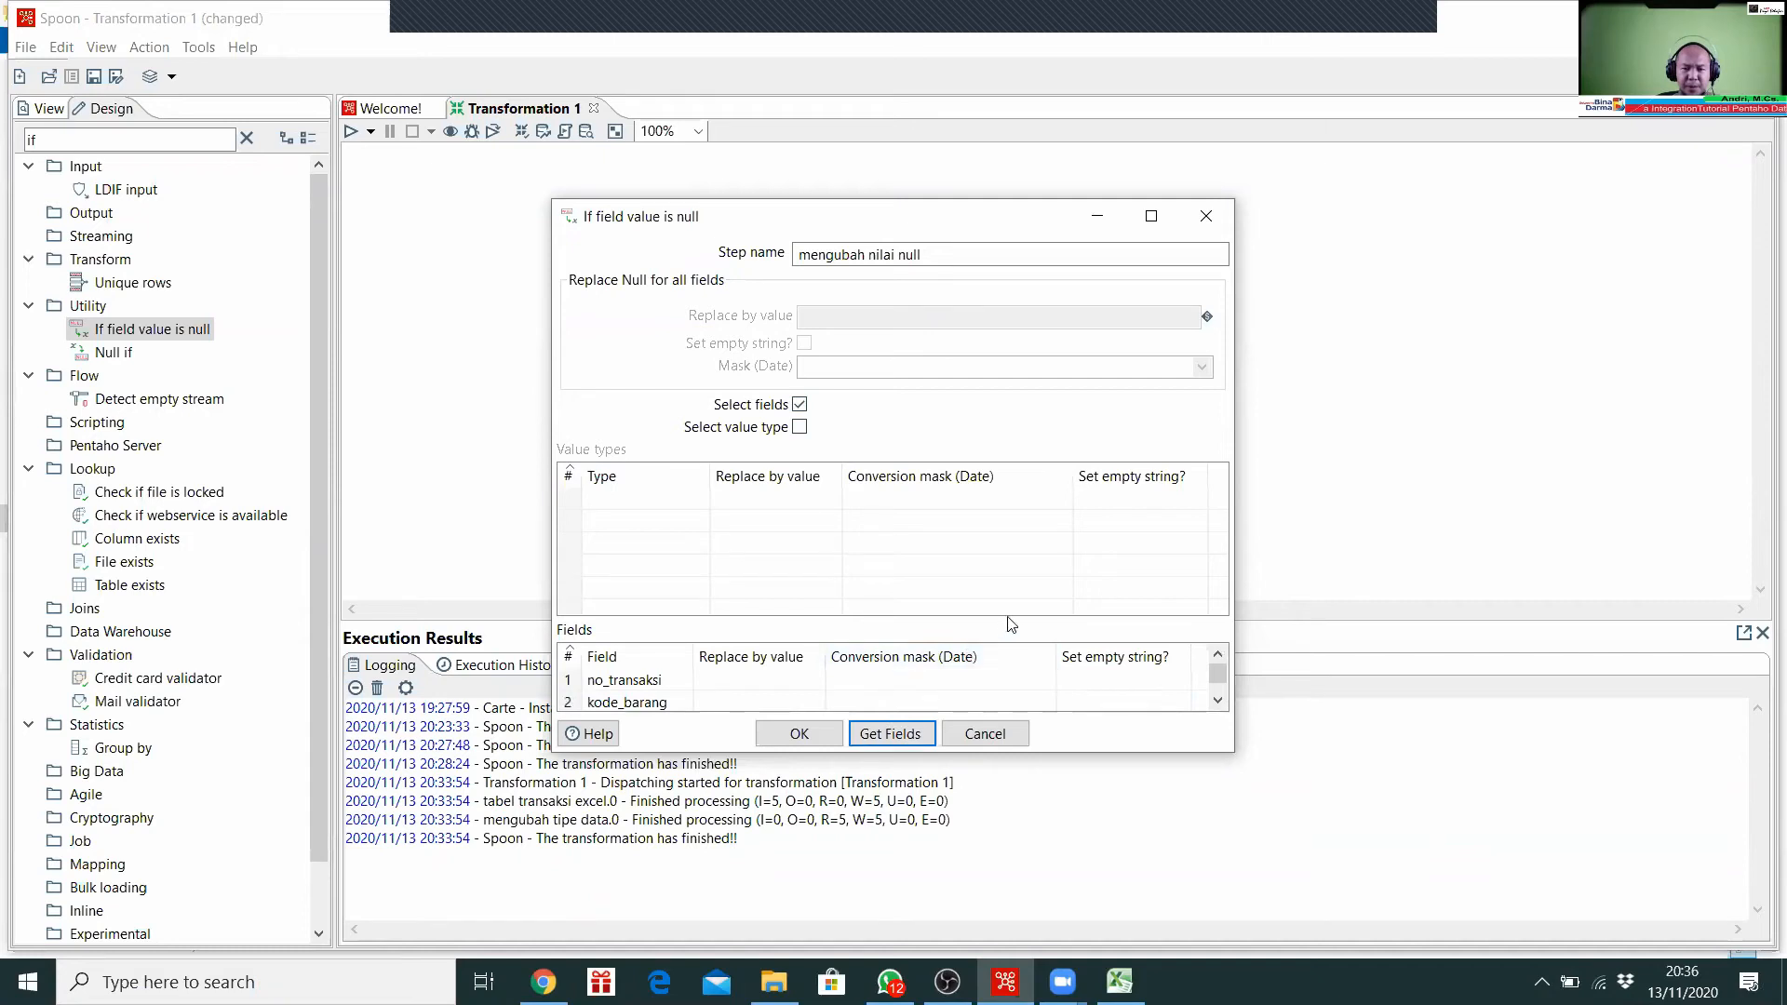
{"action": "left_click", "coordinate": [1142, 222]}
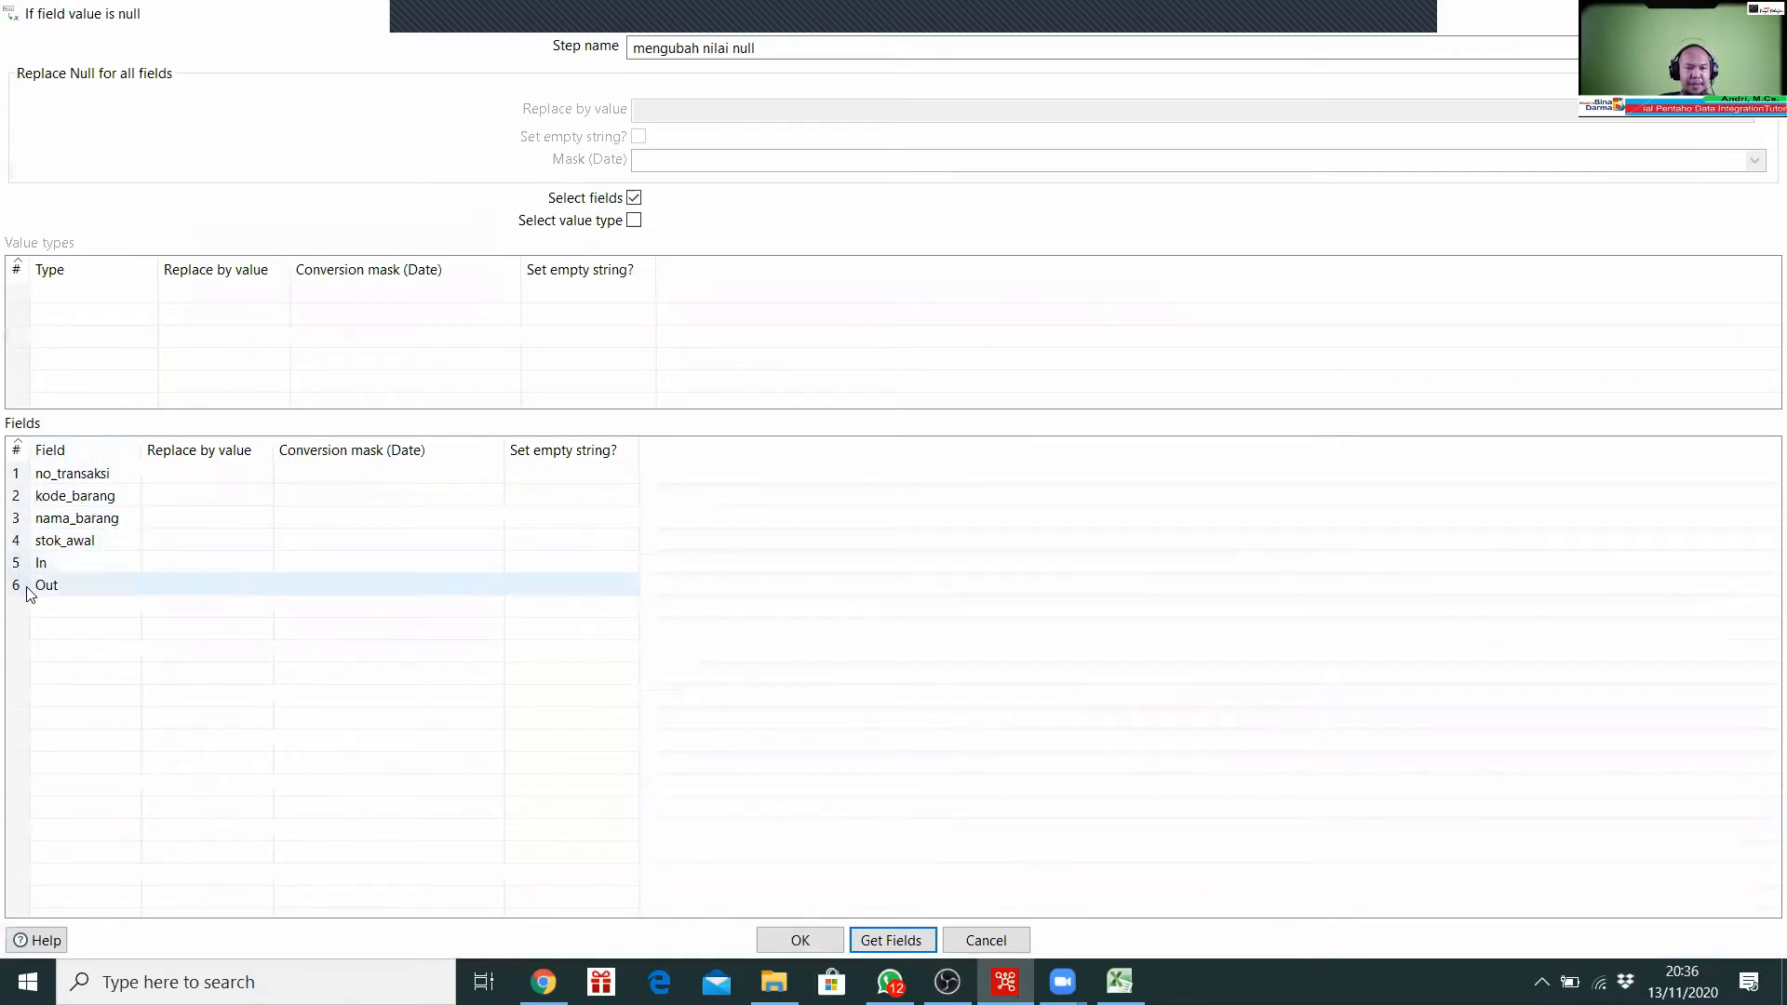
Step: Delete the no_transaksi, kode_barang, nama_barang and stok_awal rows and the blank row from the field list
{"action": "left_click", "coordinate": [9, 476]}
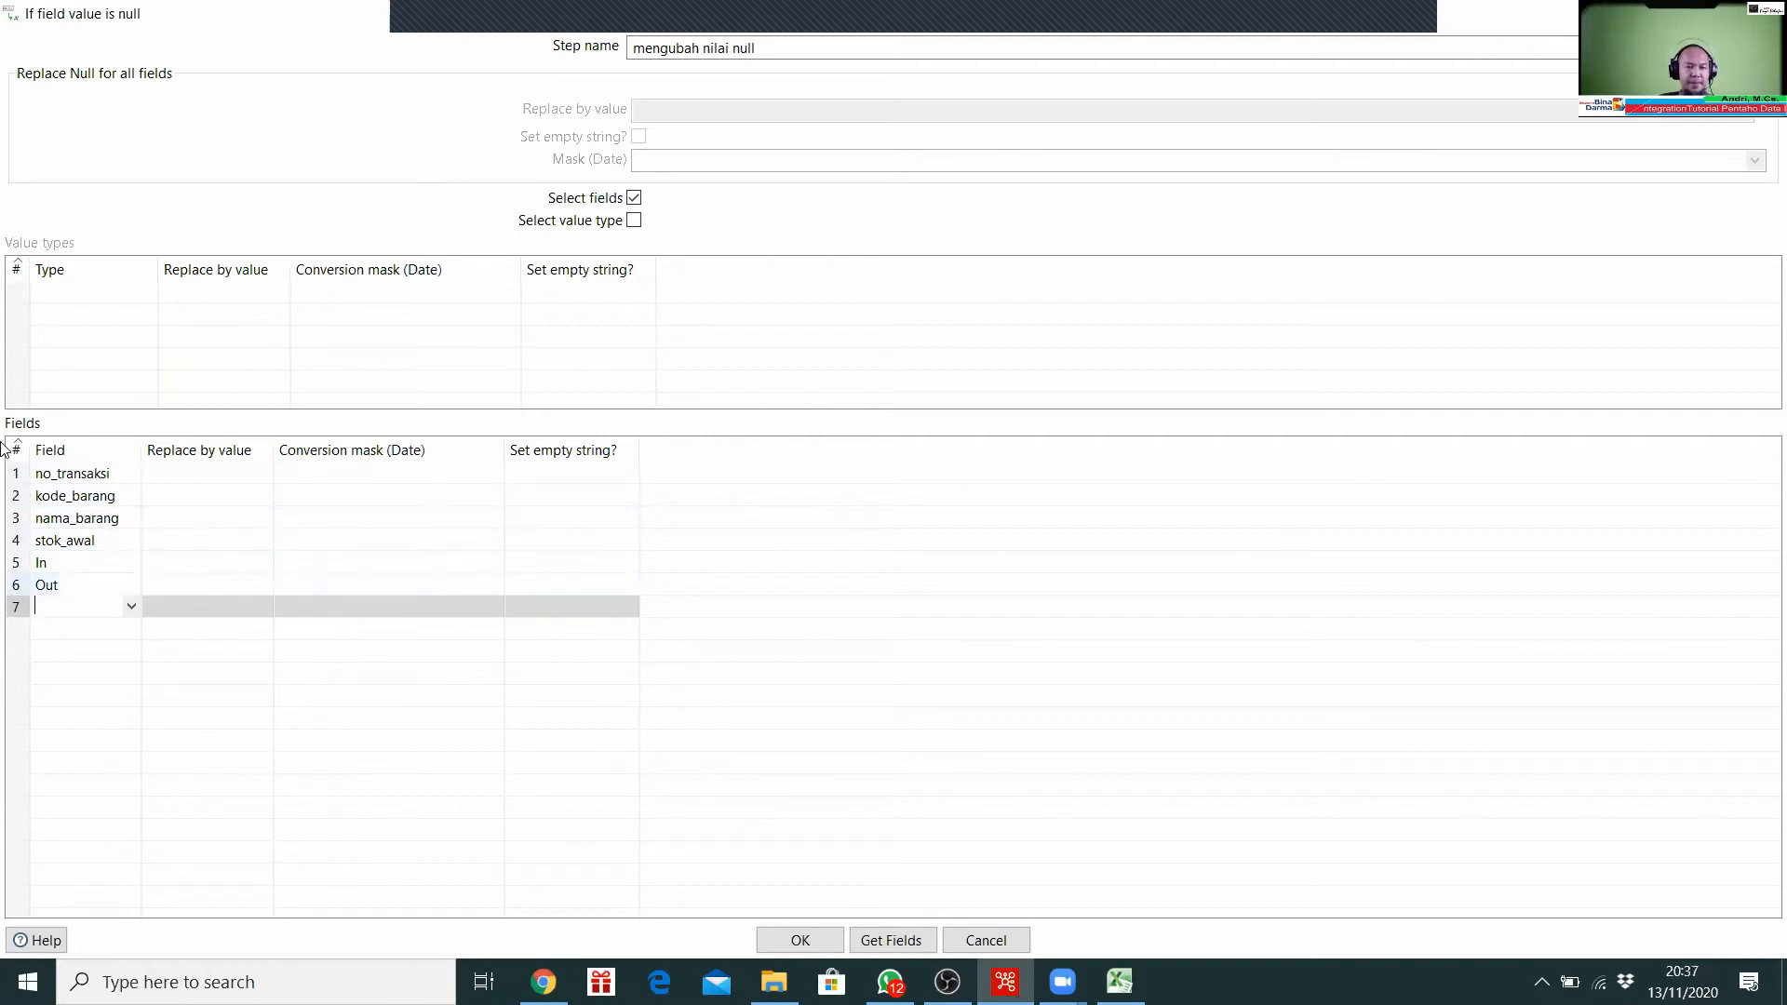
{"action": "left_click", "coordinate": [16, 610]}
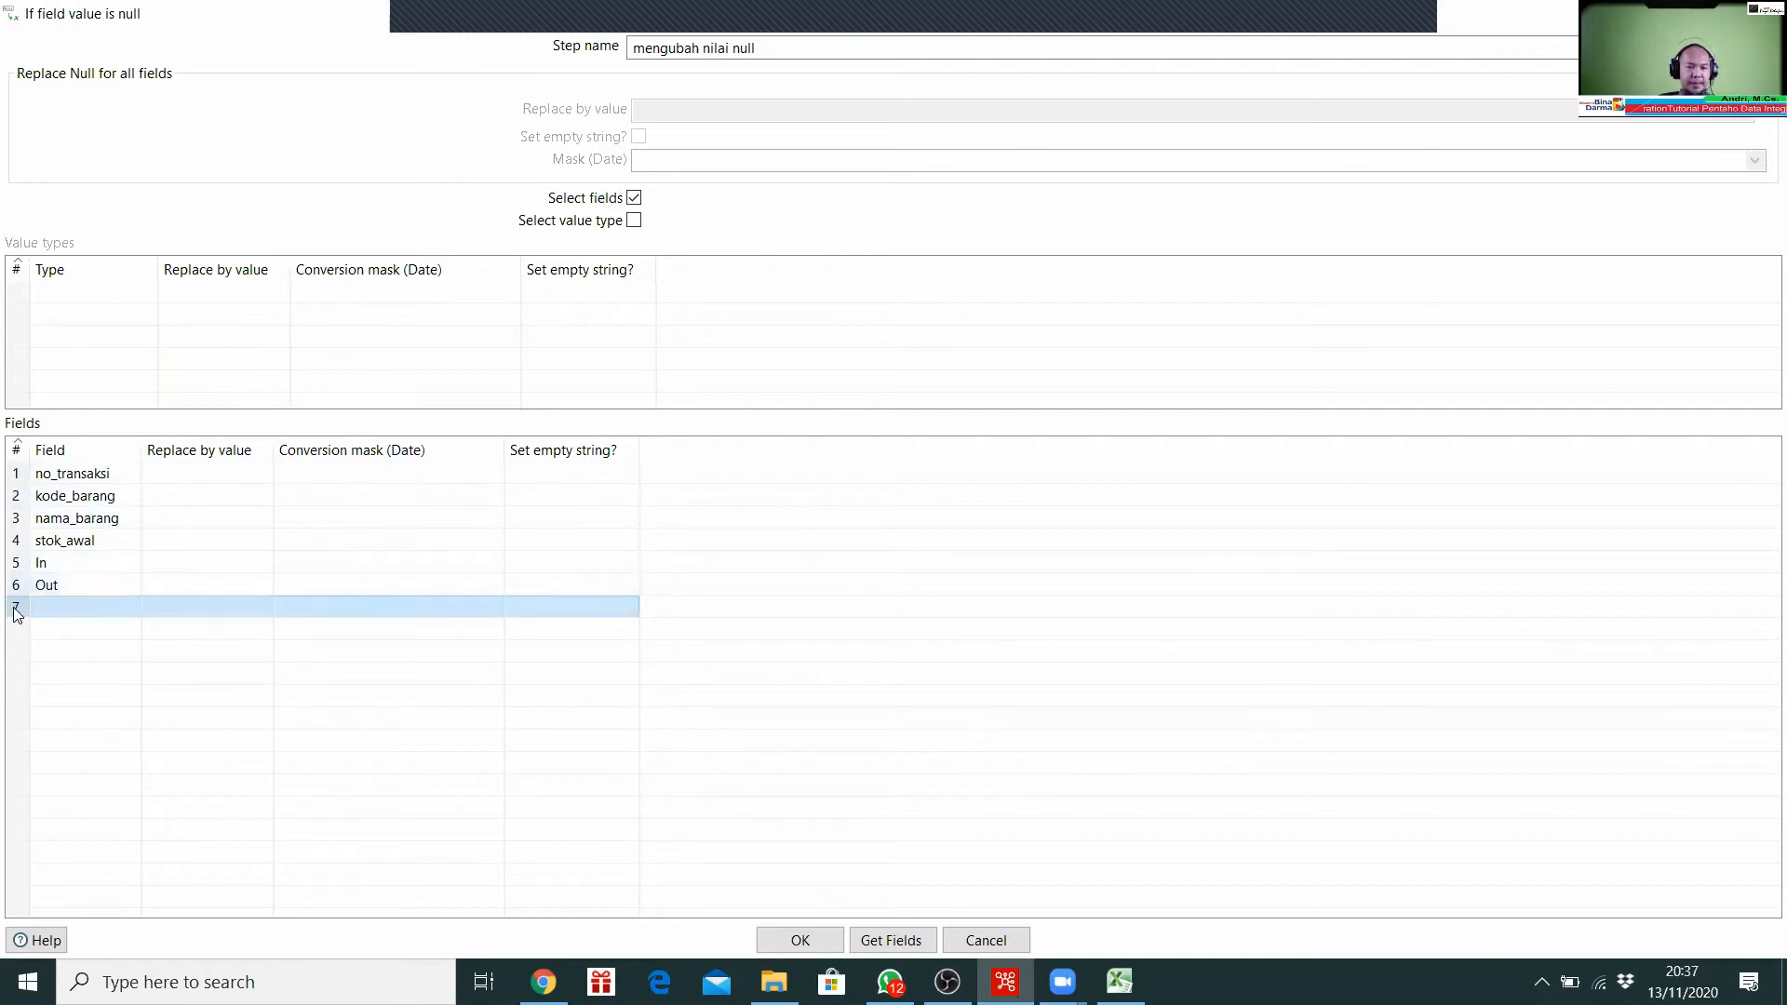
{"action": "key", "text": "Delete"}
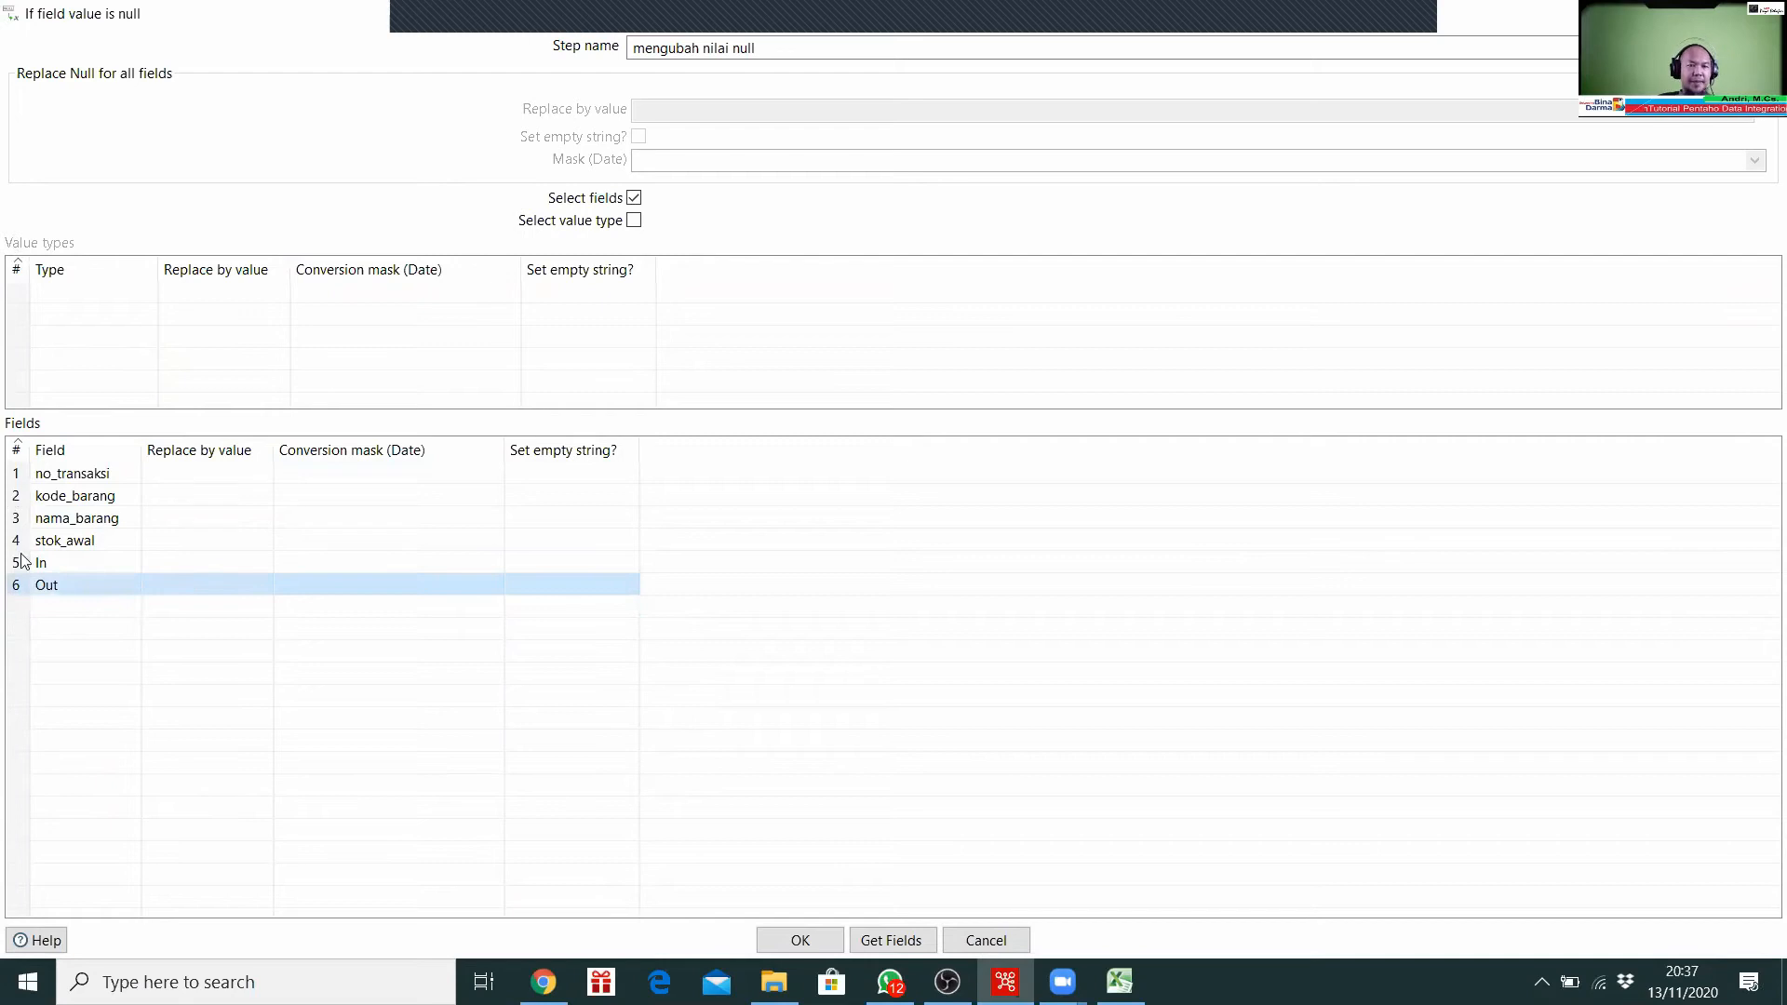
{"action": "left_click", "coordinate": [16, 475]}
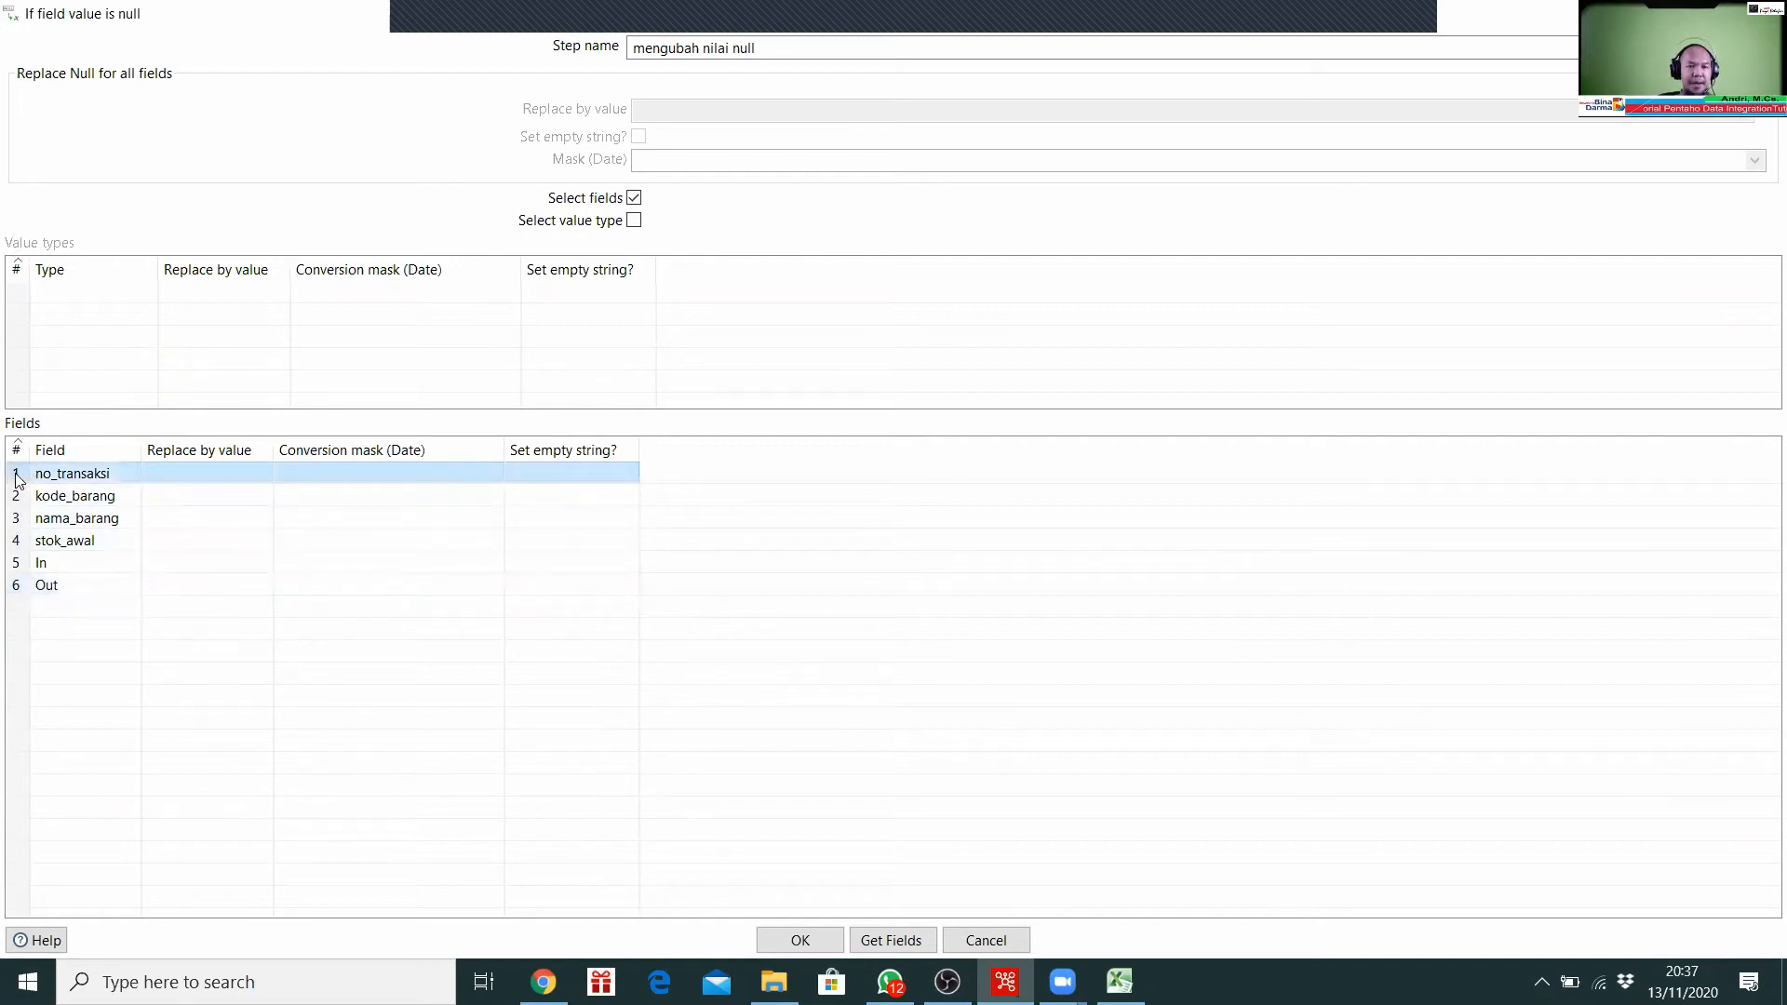
{"action": "key", "text": "Delete"}
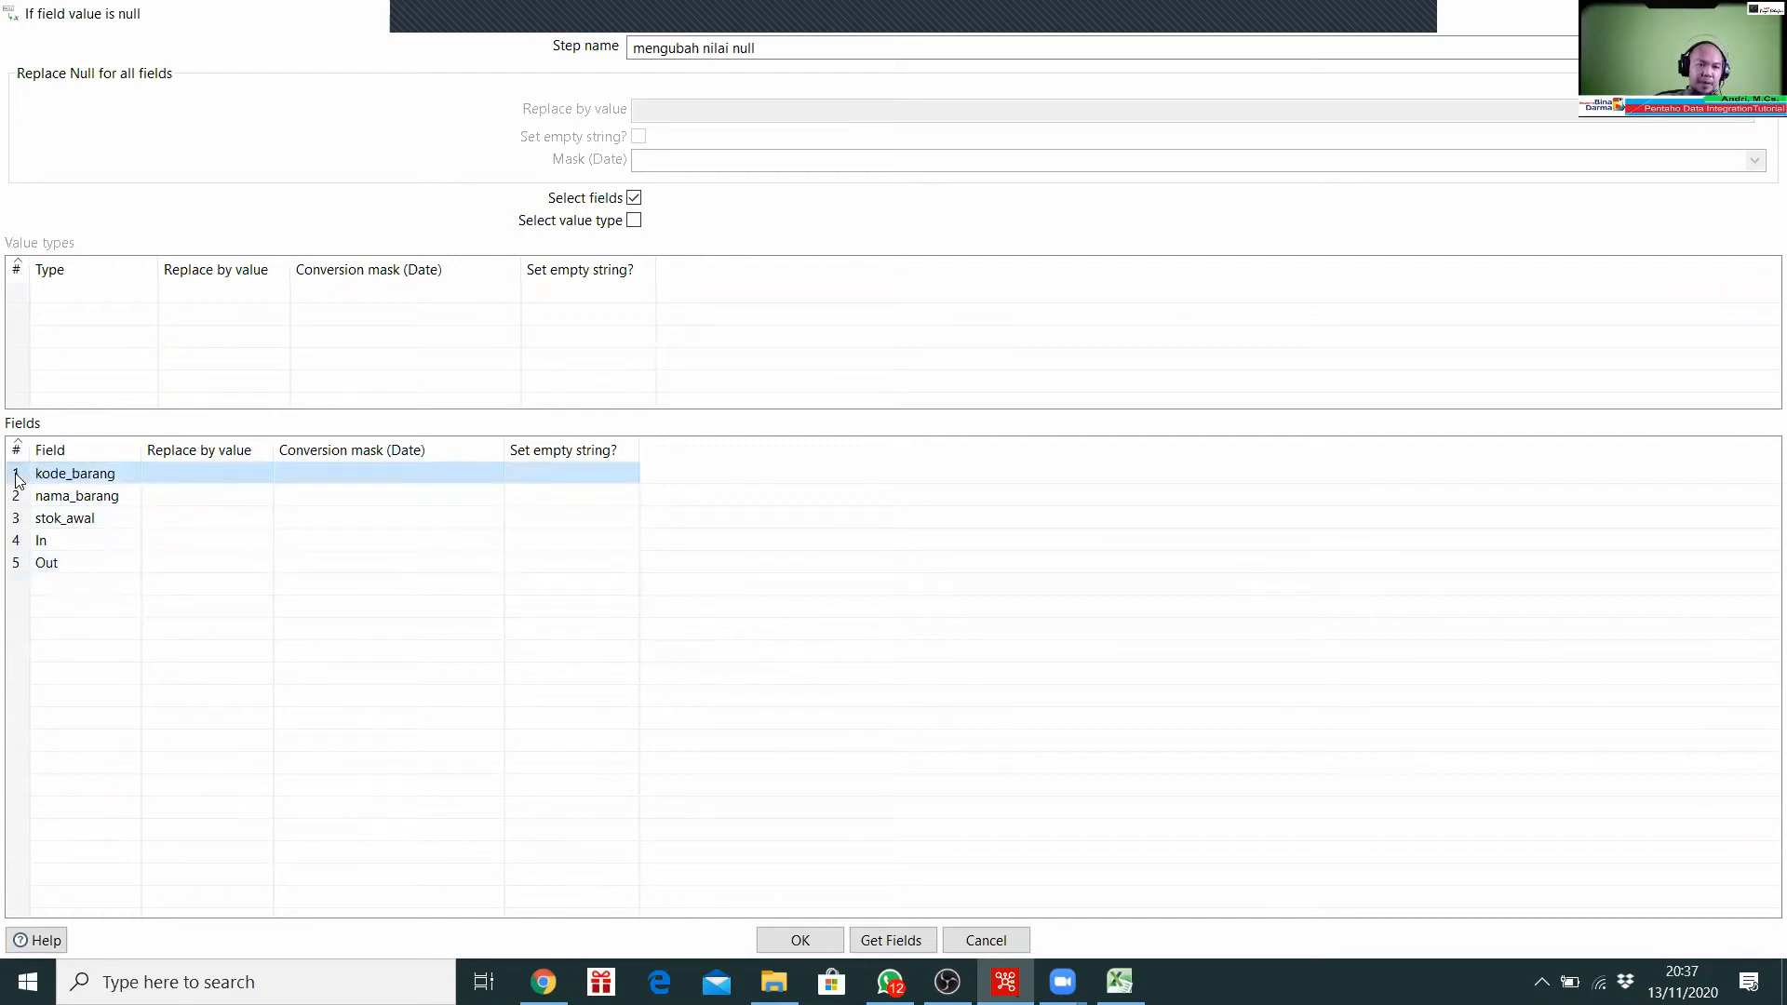
{"action": "key", "text": "Delete"}
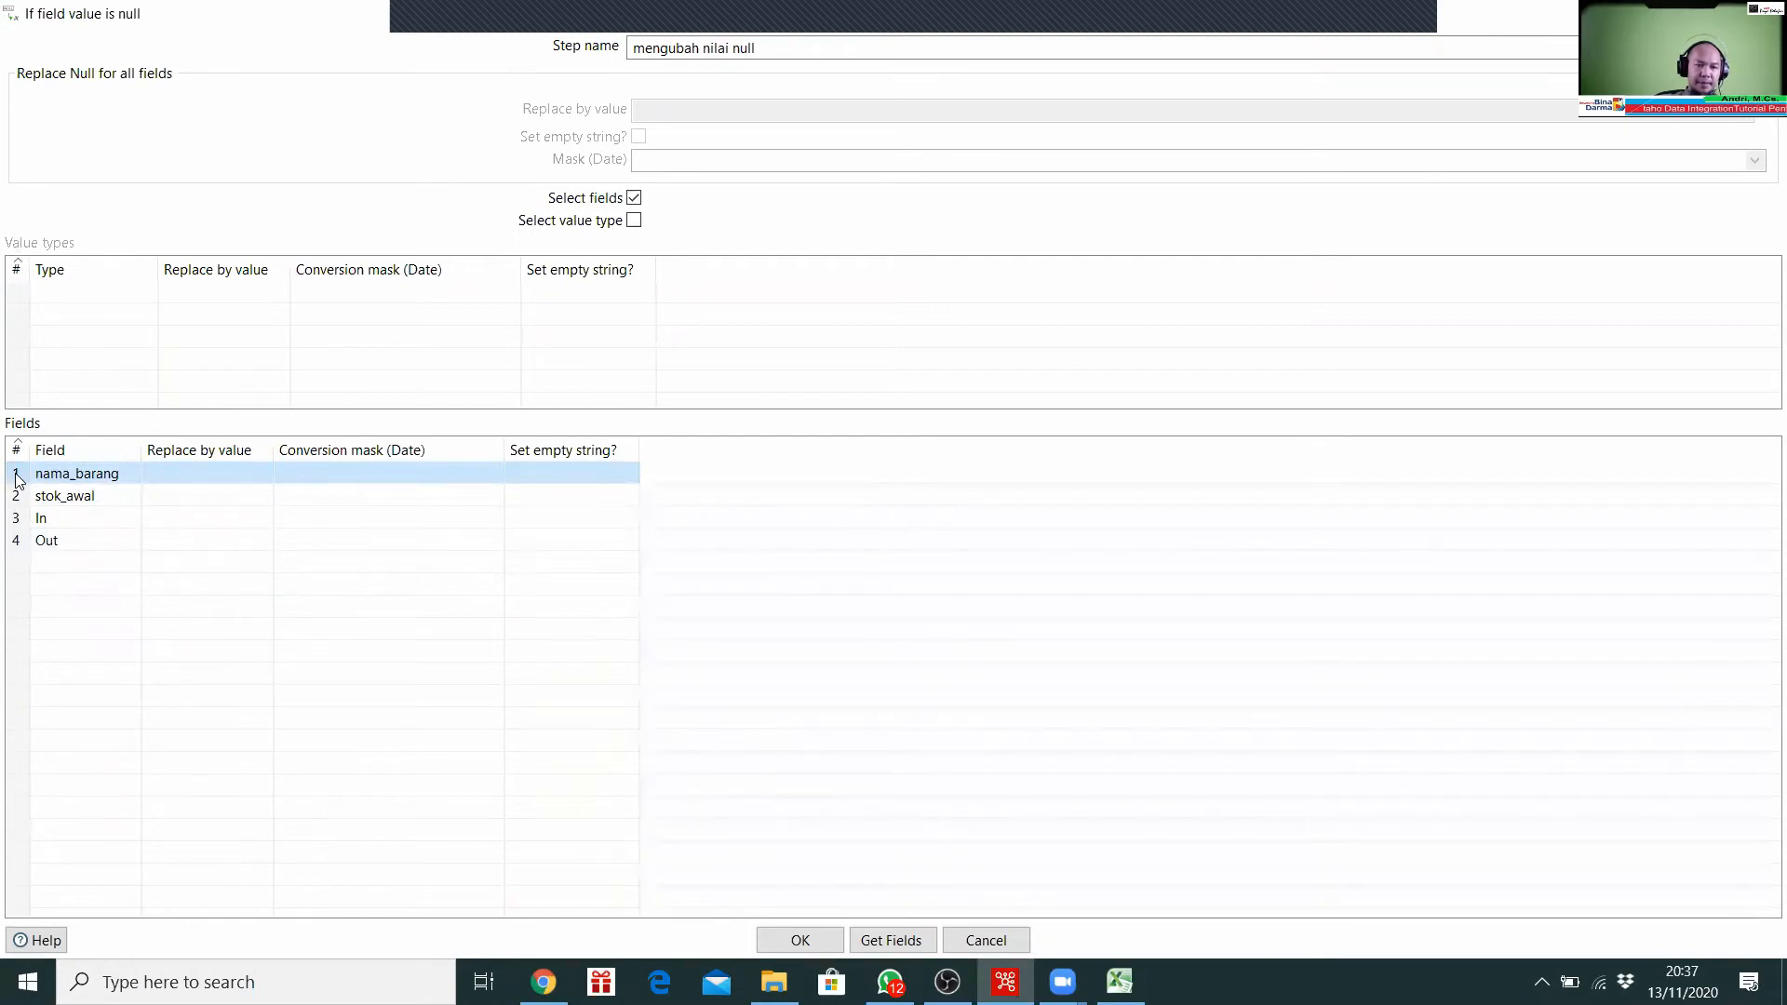
{"action": "key", "text": "Delete"}
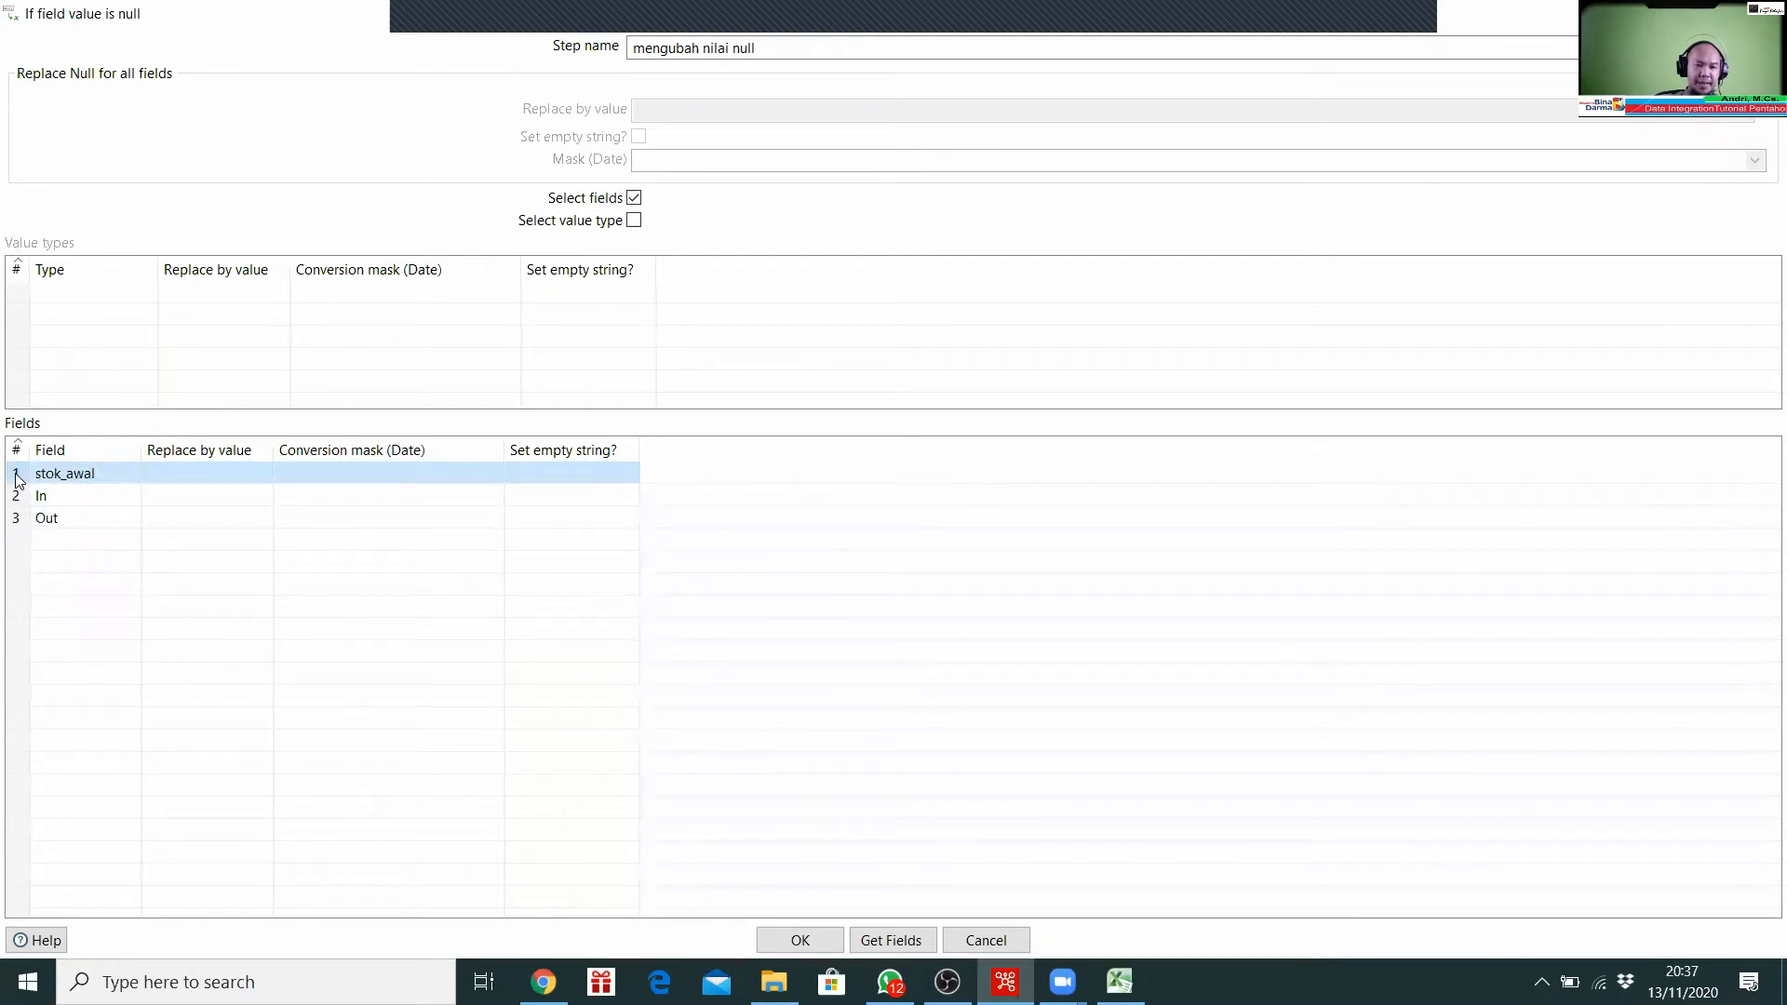
{"action": "right_click", "coordinate": [26, 477]}
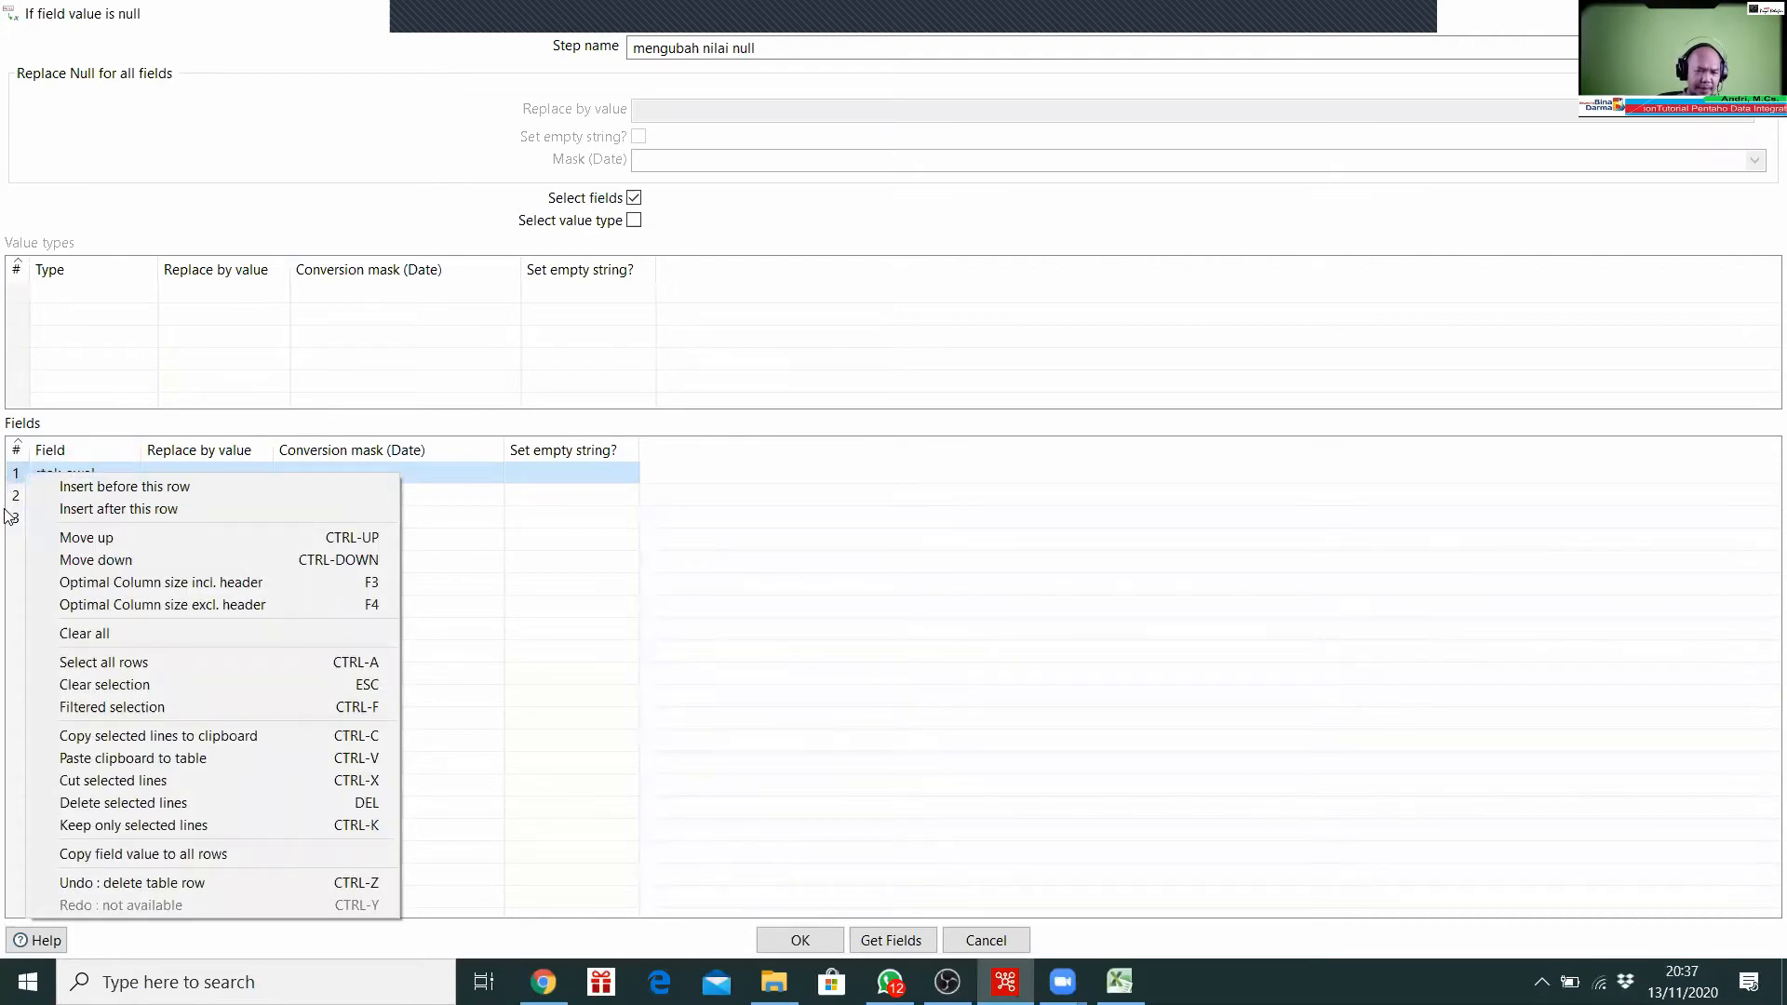
{"action": "left_click", "coordinate": [219, 810]}
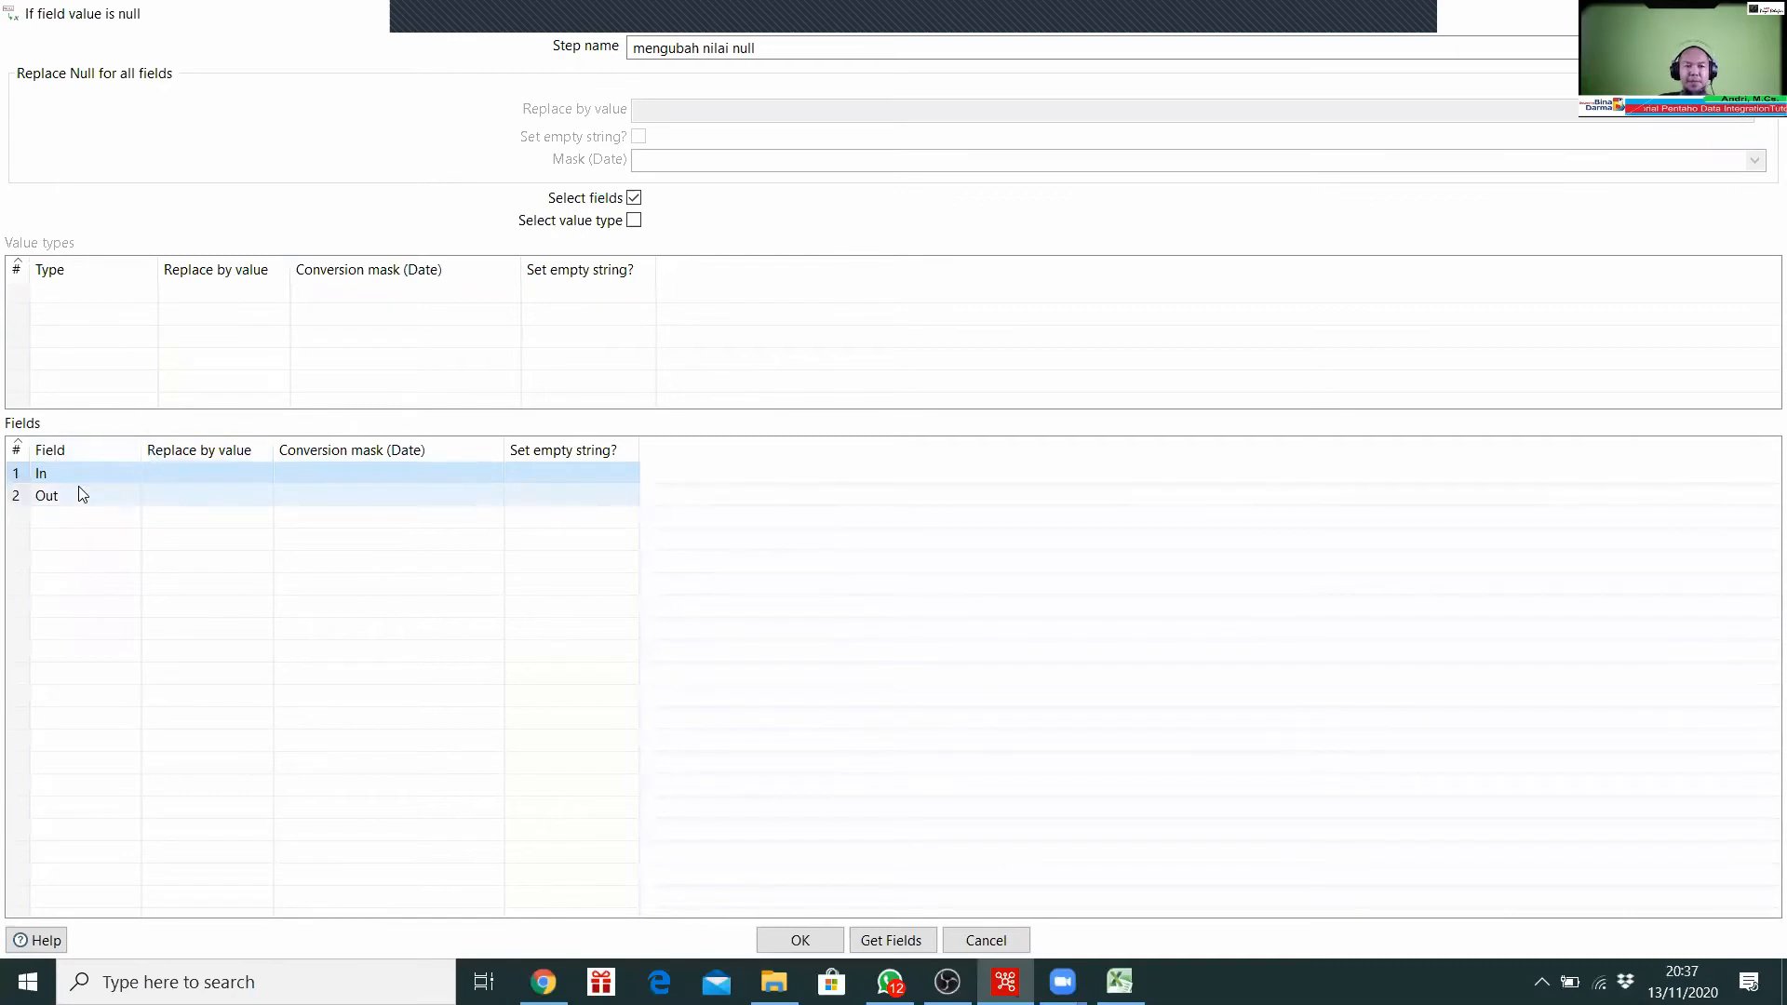
Step: Set the replacement value to 0 for the In and Out fields and accept the step settings
{"action": "left_click", "coordinate": [202, 467]}
{"action": "type", "text": "0"}
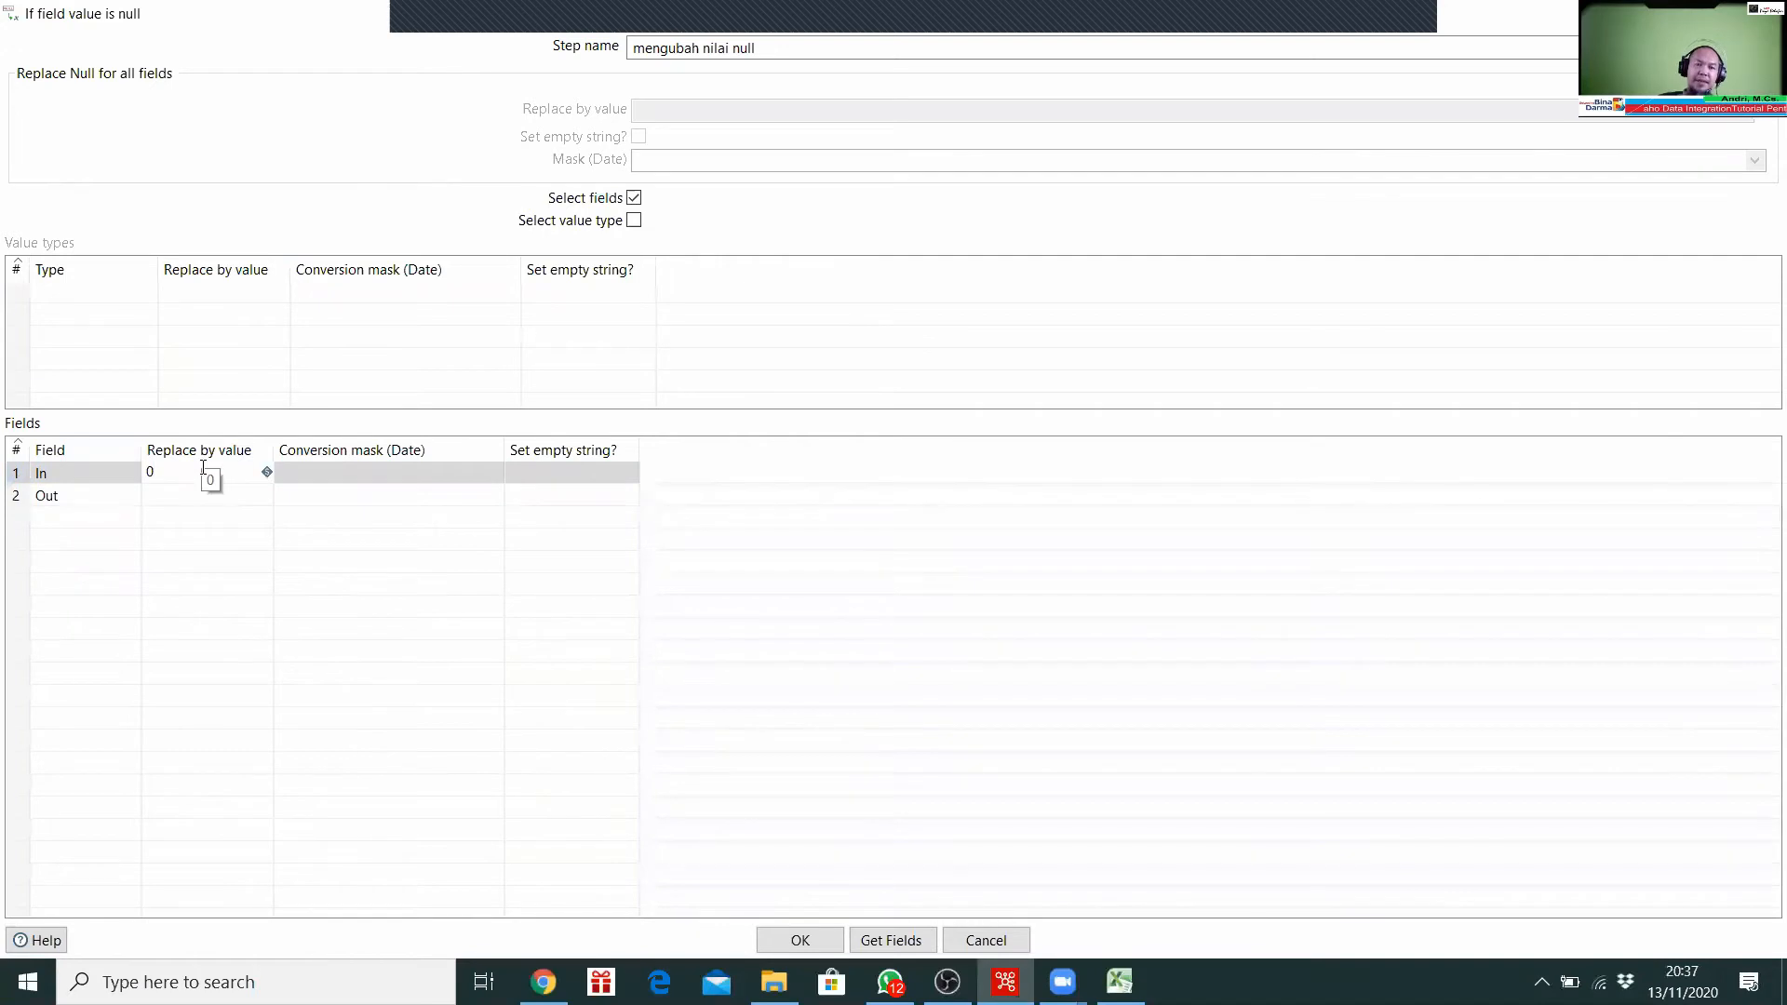
{"action": "left_click", "coordinate": [195, 503]}
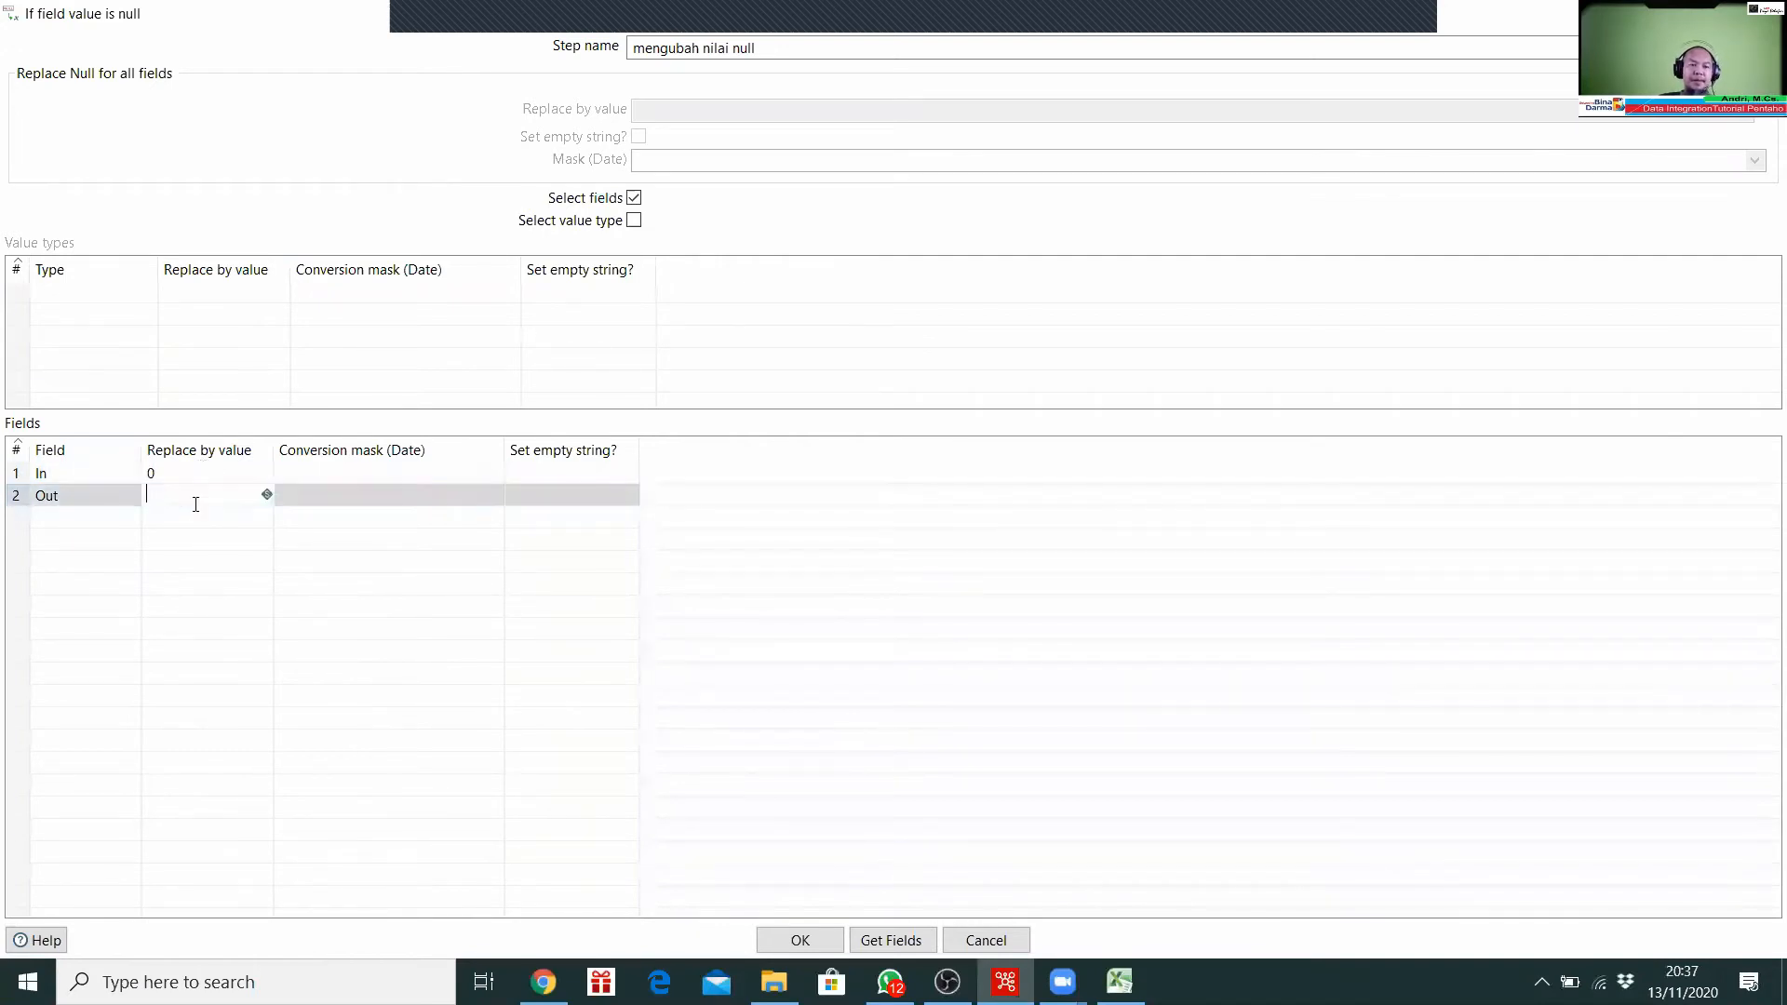
{"action": "type", "text": "0"}
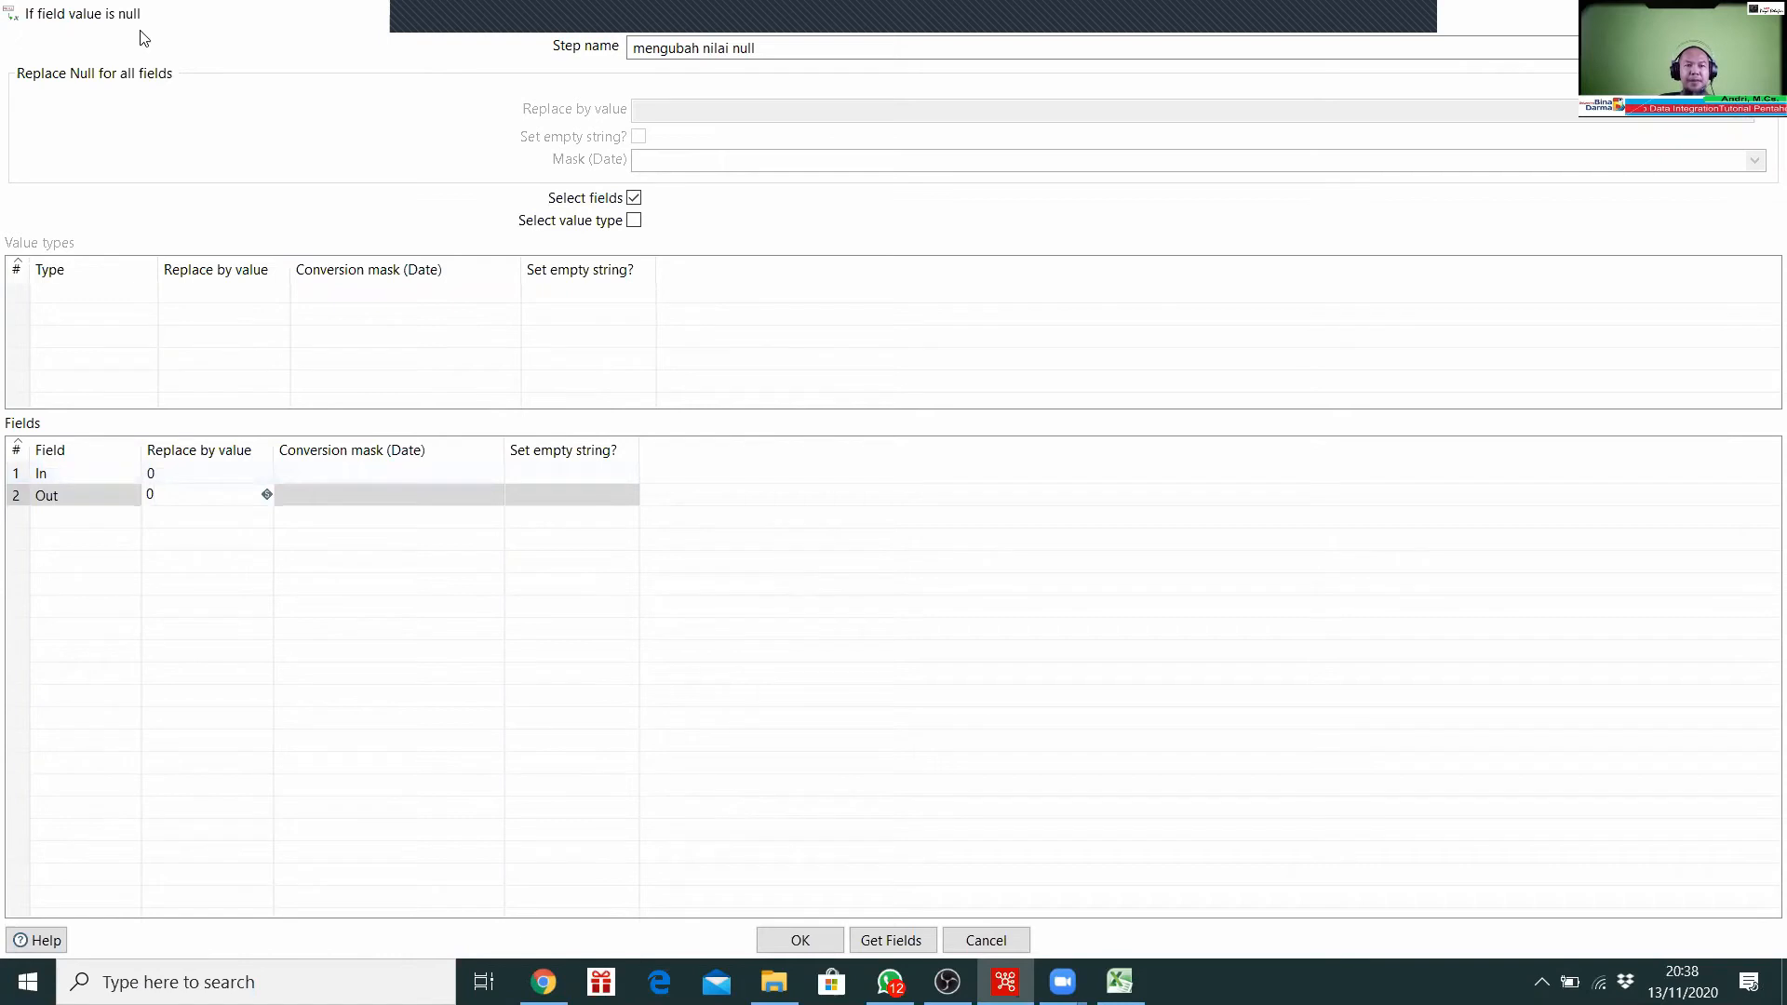
{"action": "left_click", "coordinate": [801, 942]}
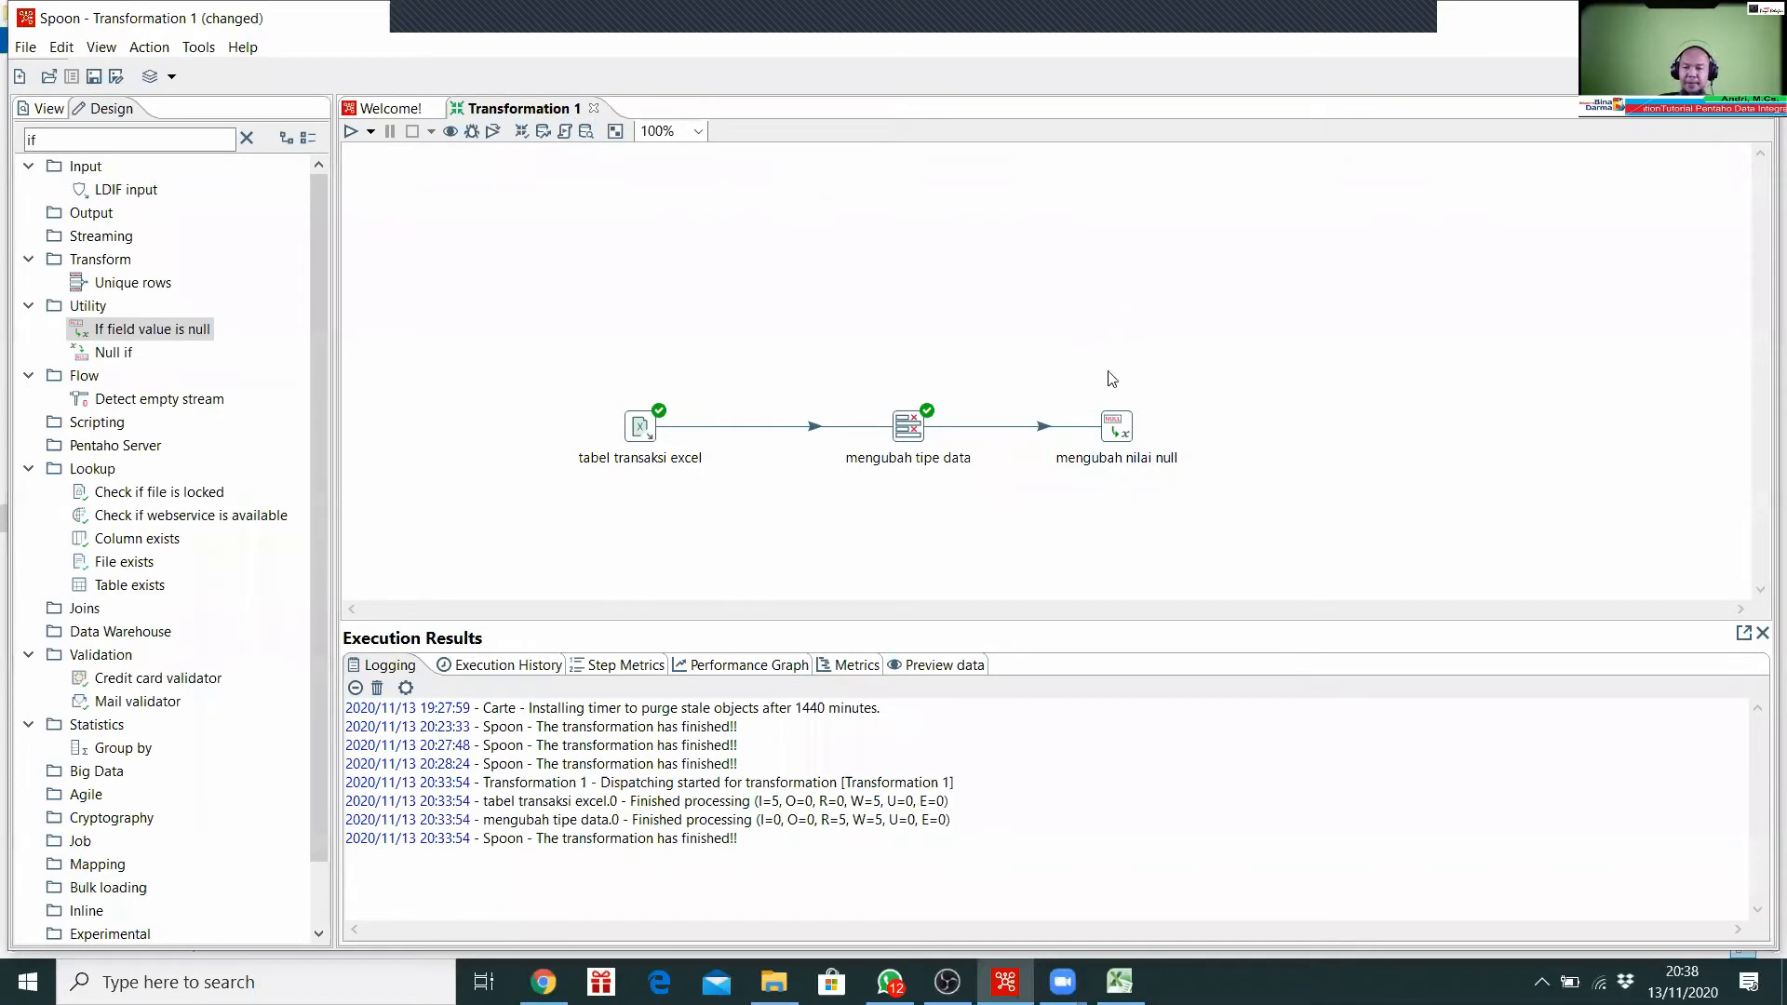
Step: Preview the output rows of the mengubah nilai null step with a quick launch, and close the preview data
{"action": "left_click", "coordinate": [1109, 431]}
{"action": "mouse_move", "coordinate": [1121, 437]}
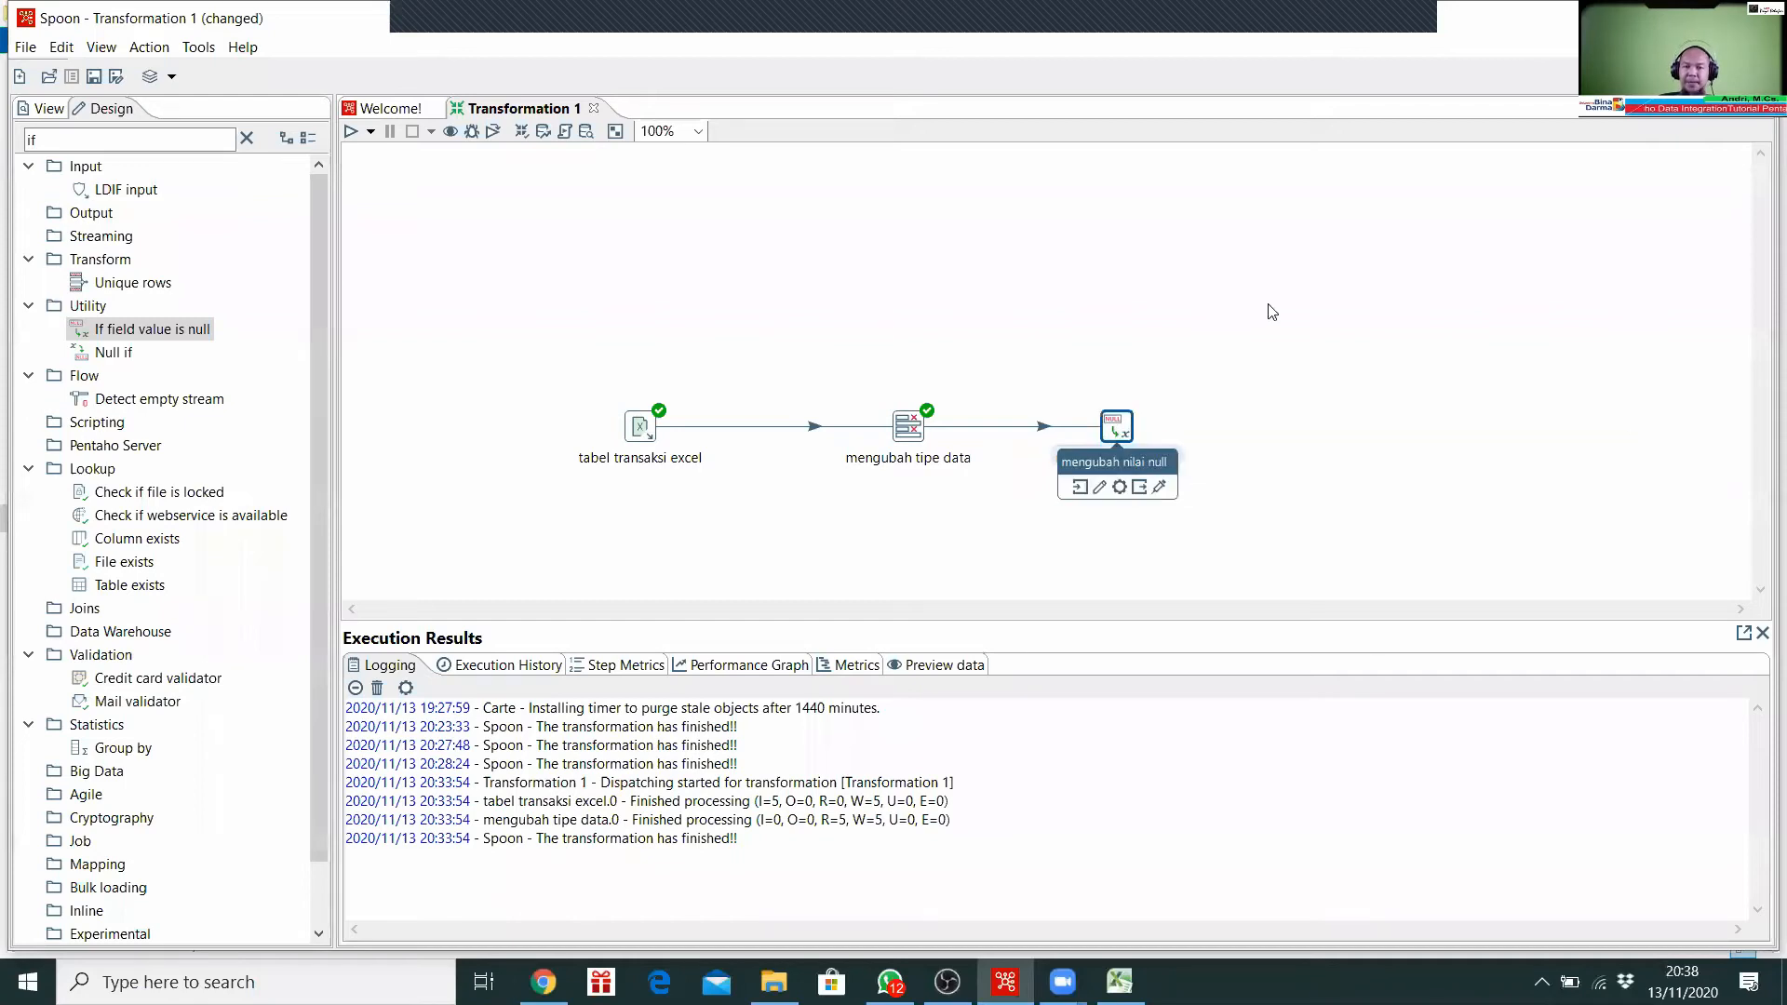
{"action": "right_click", "coordinate": [1128, 434]}
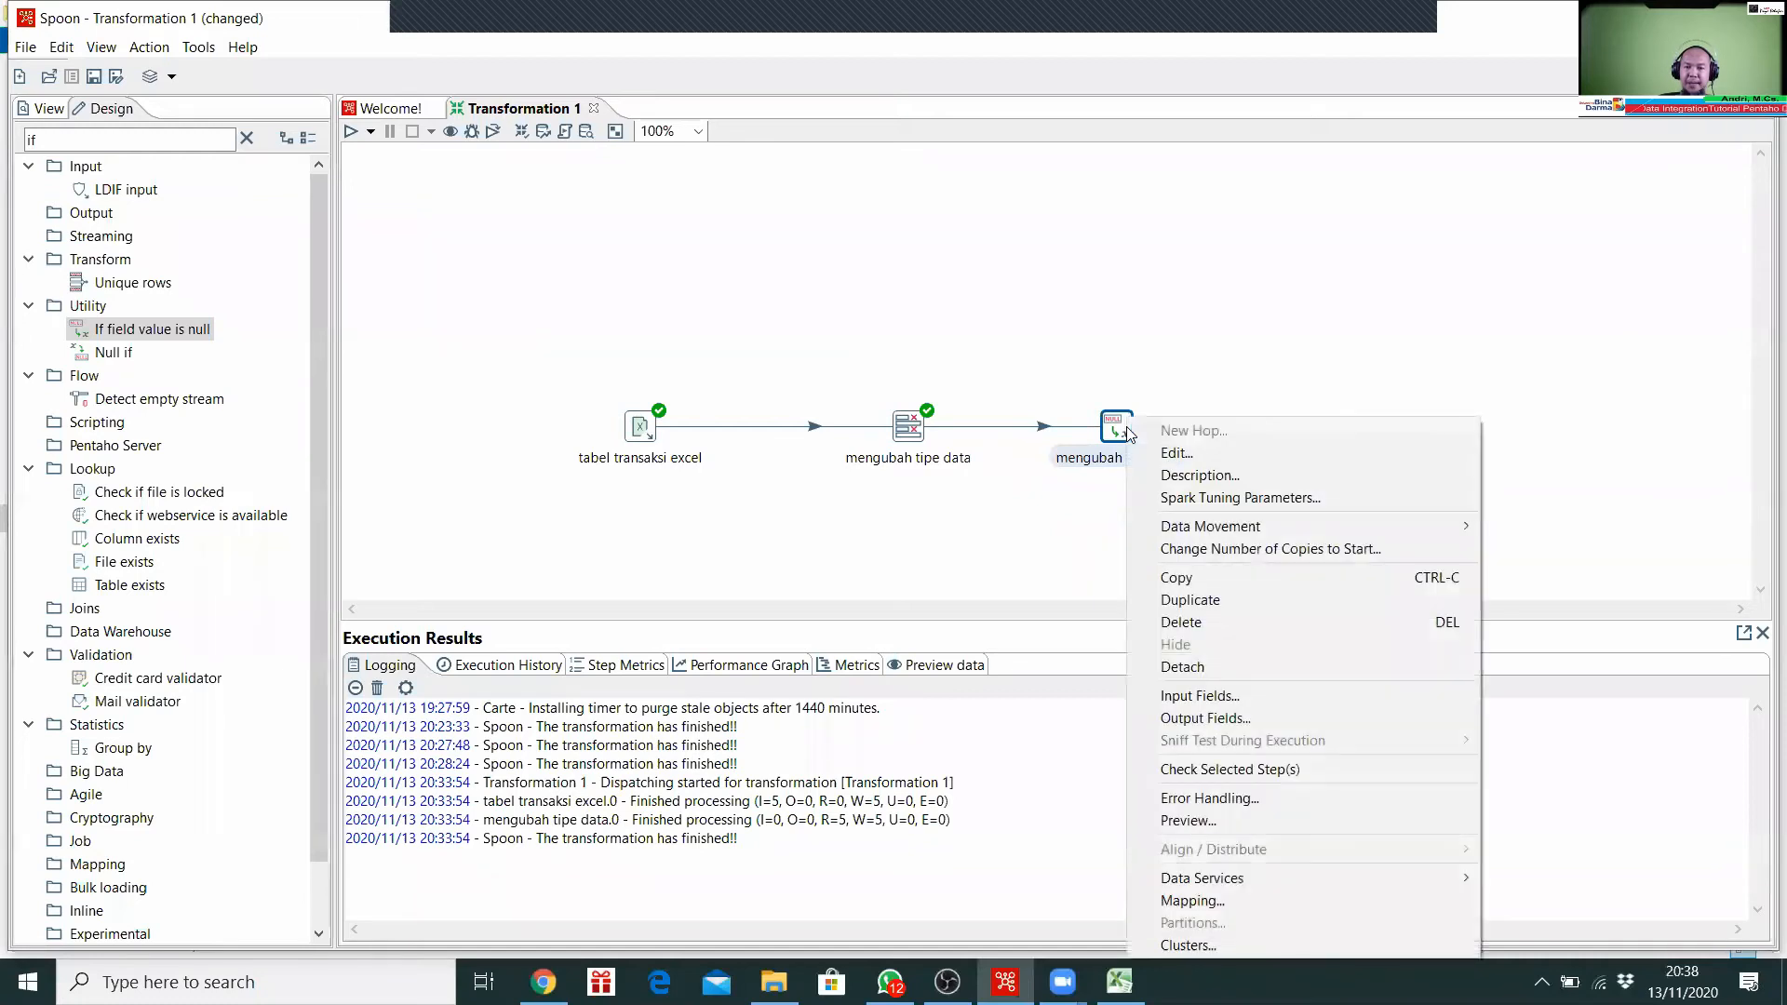
{"action": "left_click", "coordinate": [1271, 820]}
{"action": "left_click", "coordinate": [787, 869]}
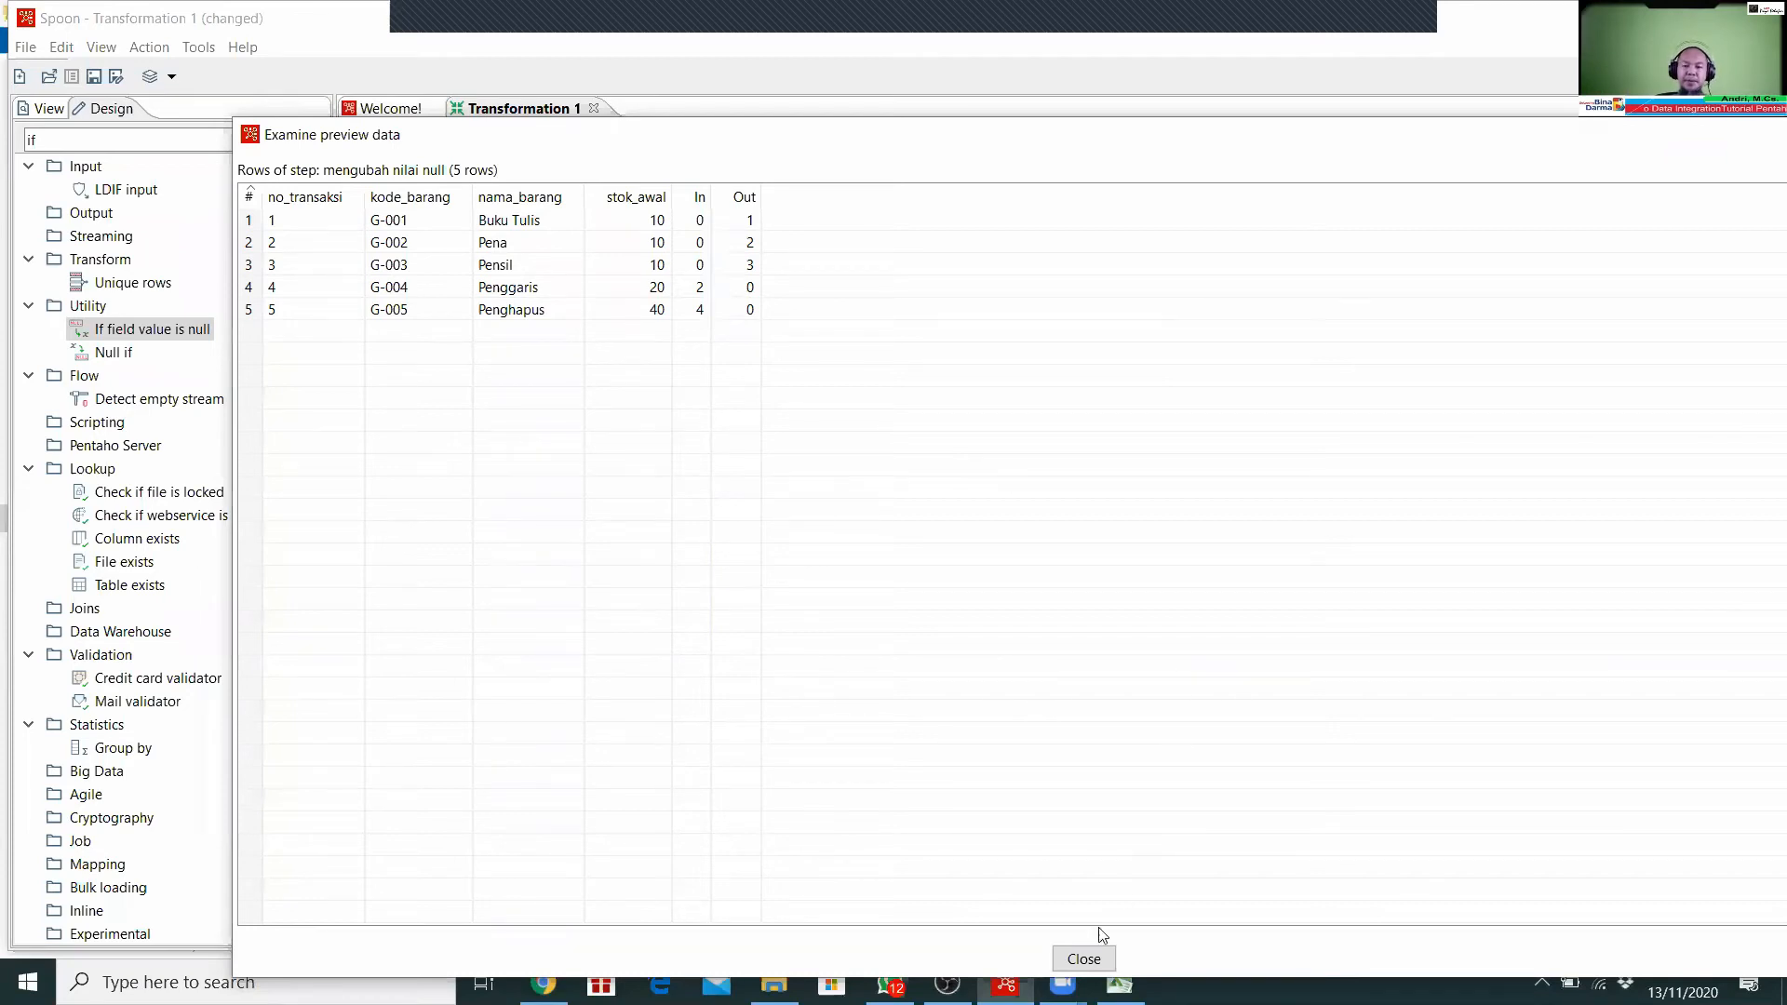
{"action": "left_click", "coordinate": [1085, 959]}
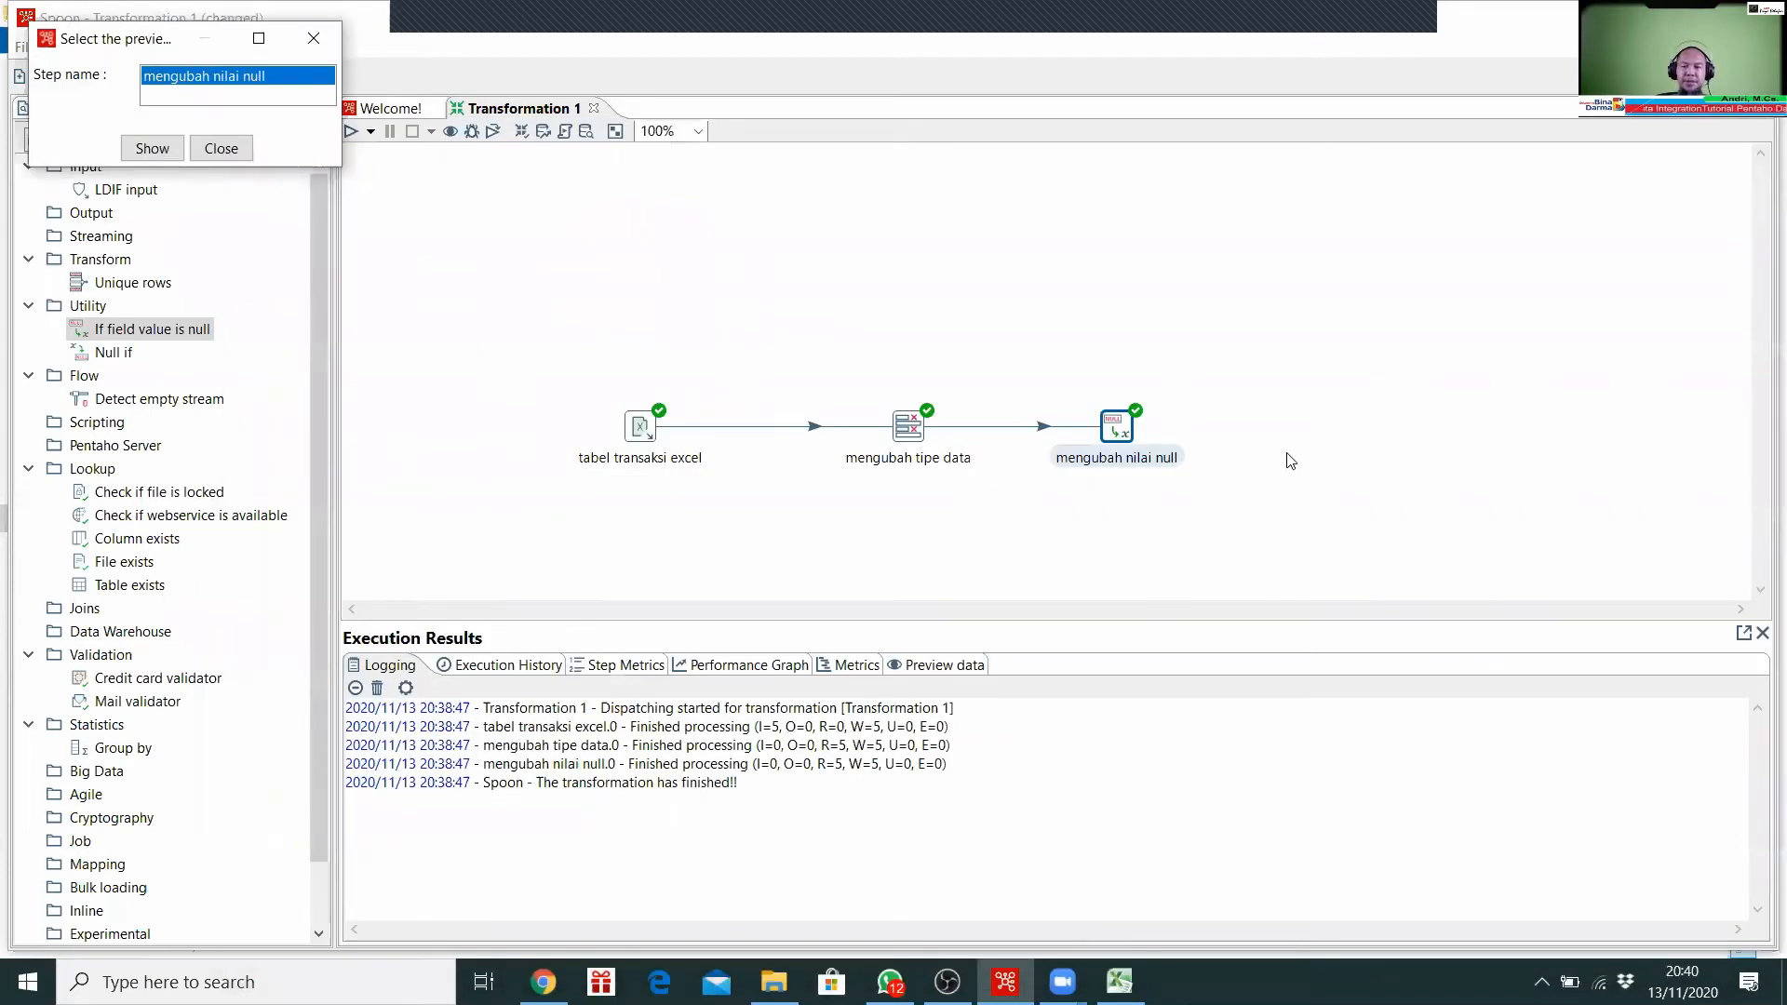
Step: Hide the execution results, preview the mengubah nilai null step again with a quick launch, and maximize the main window
{"action": "left_click", "coordinate": [1762, 633]}
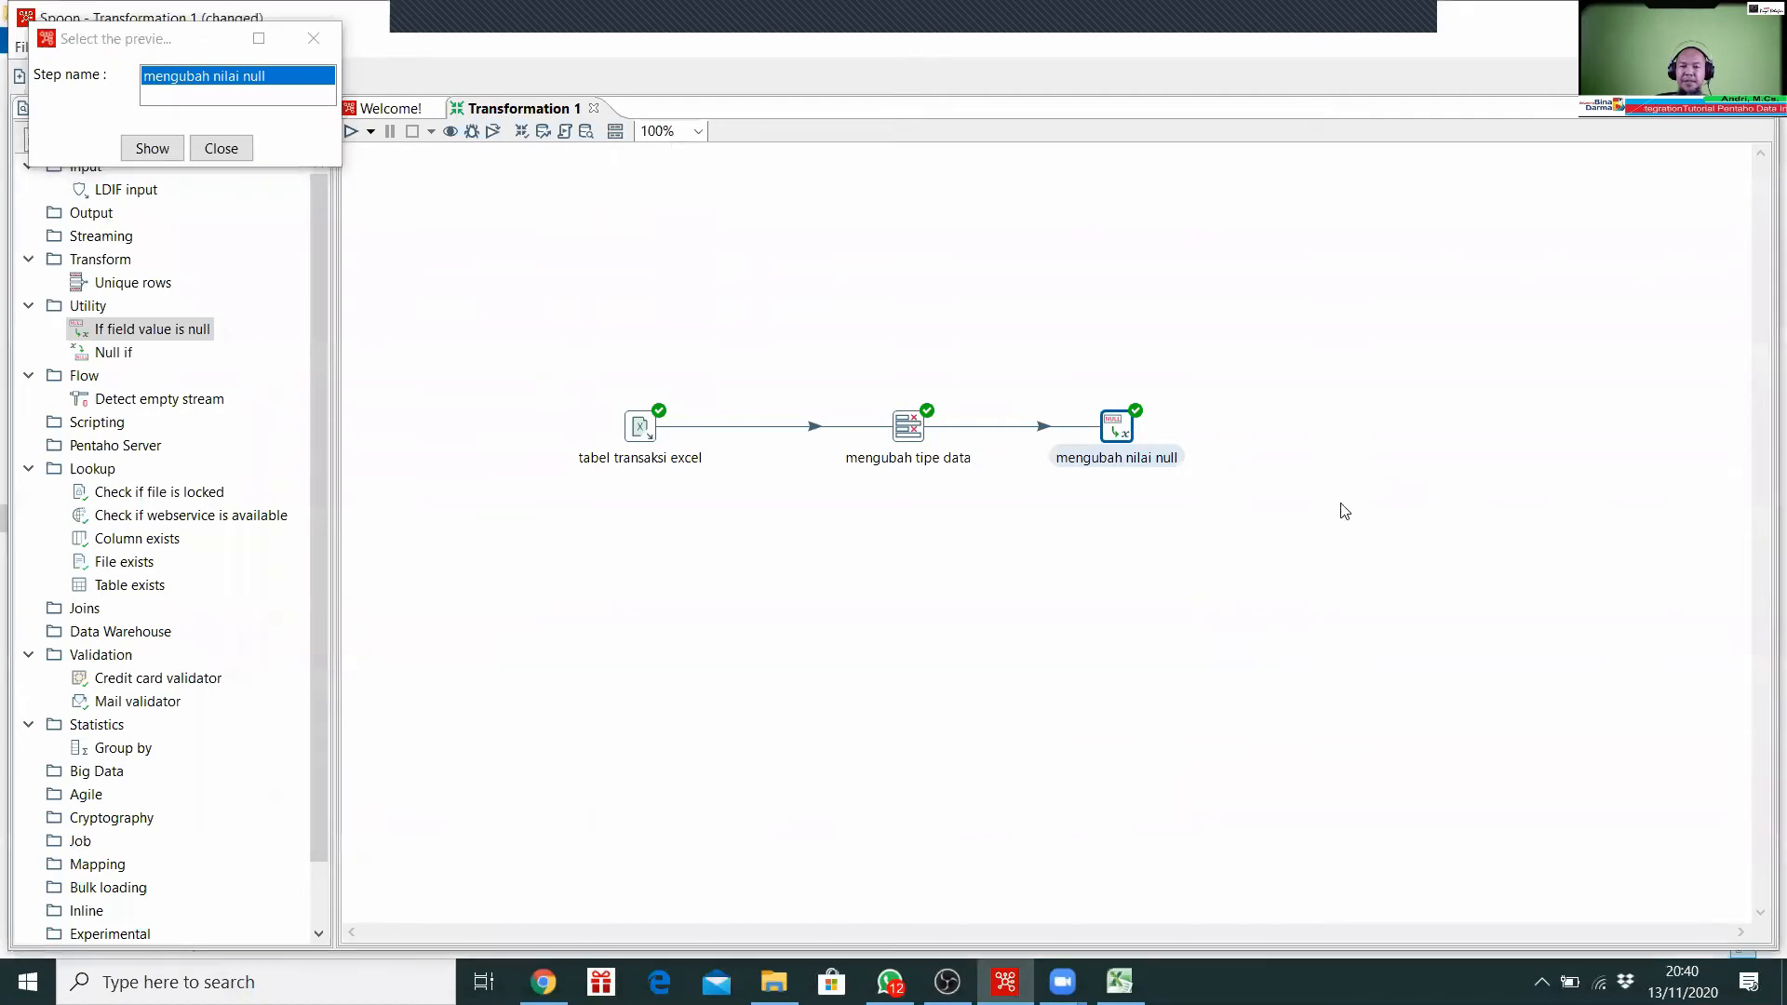
{"action": "right_click", "coordinate": [1121, 438]}
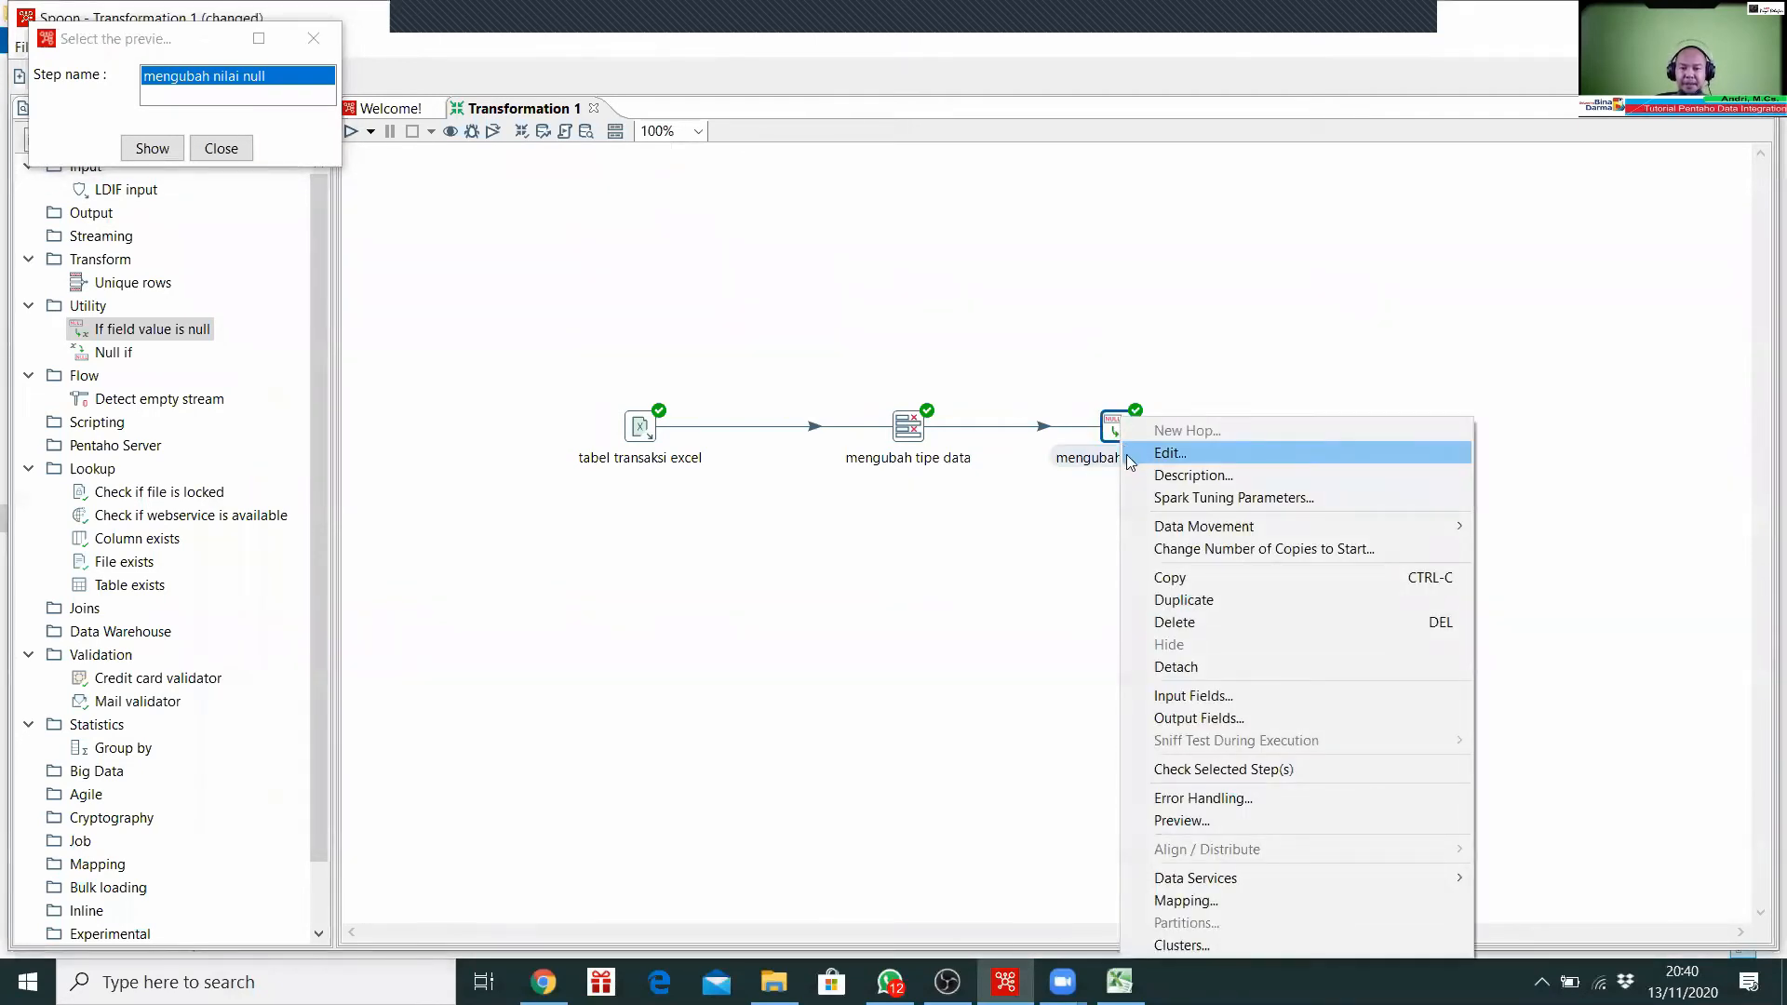
{"action": "left_click", "coordinate": [1247, 819]}
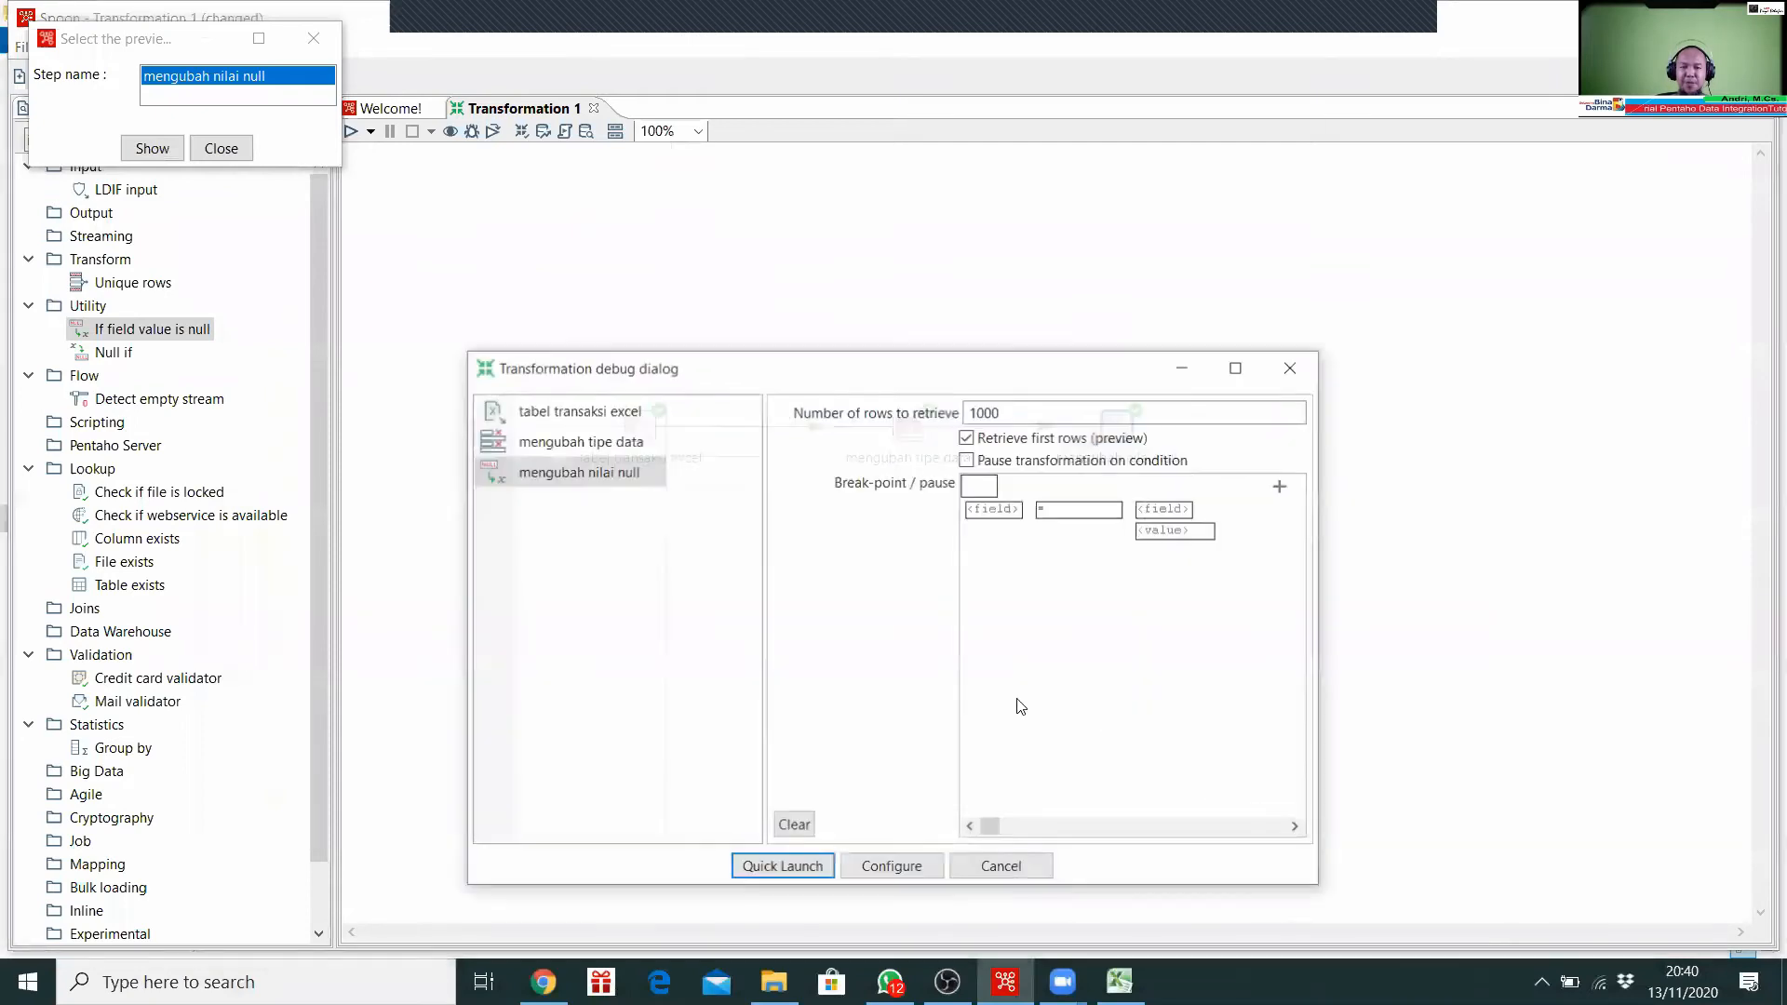
{"action": "left_click", "coordinate": [782, 866]}
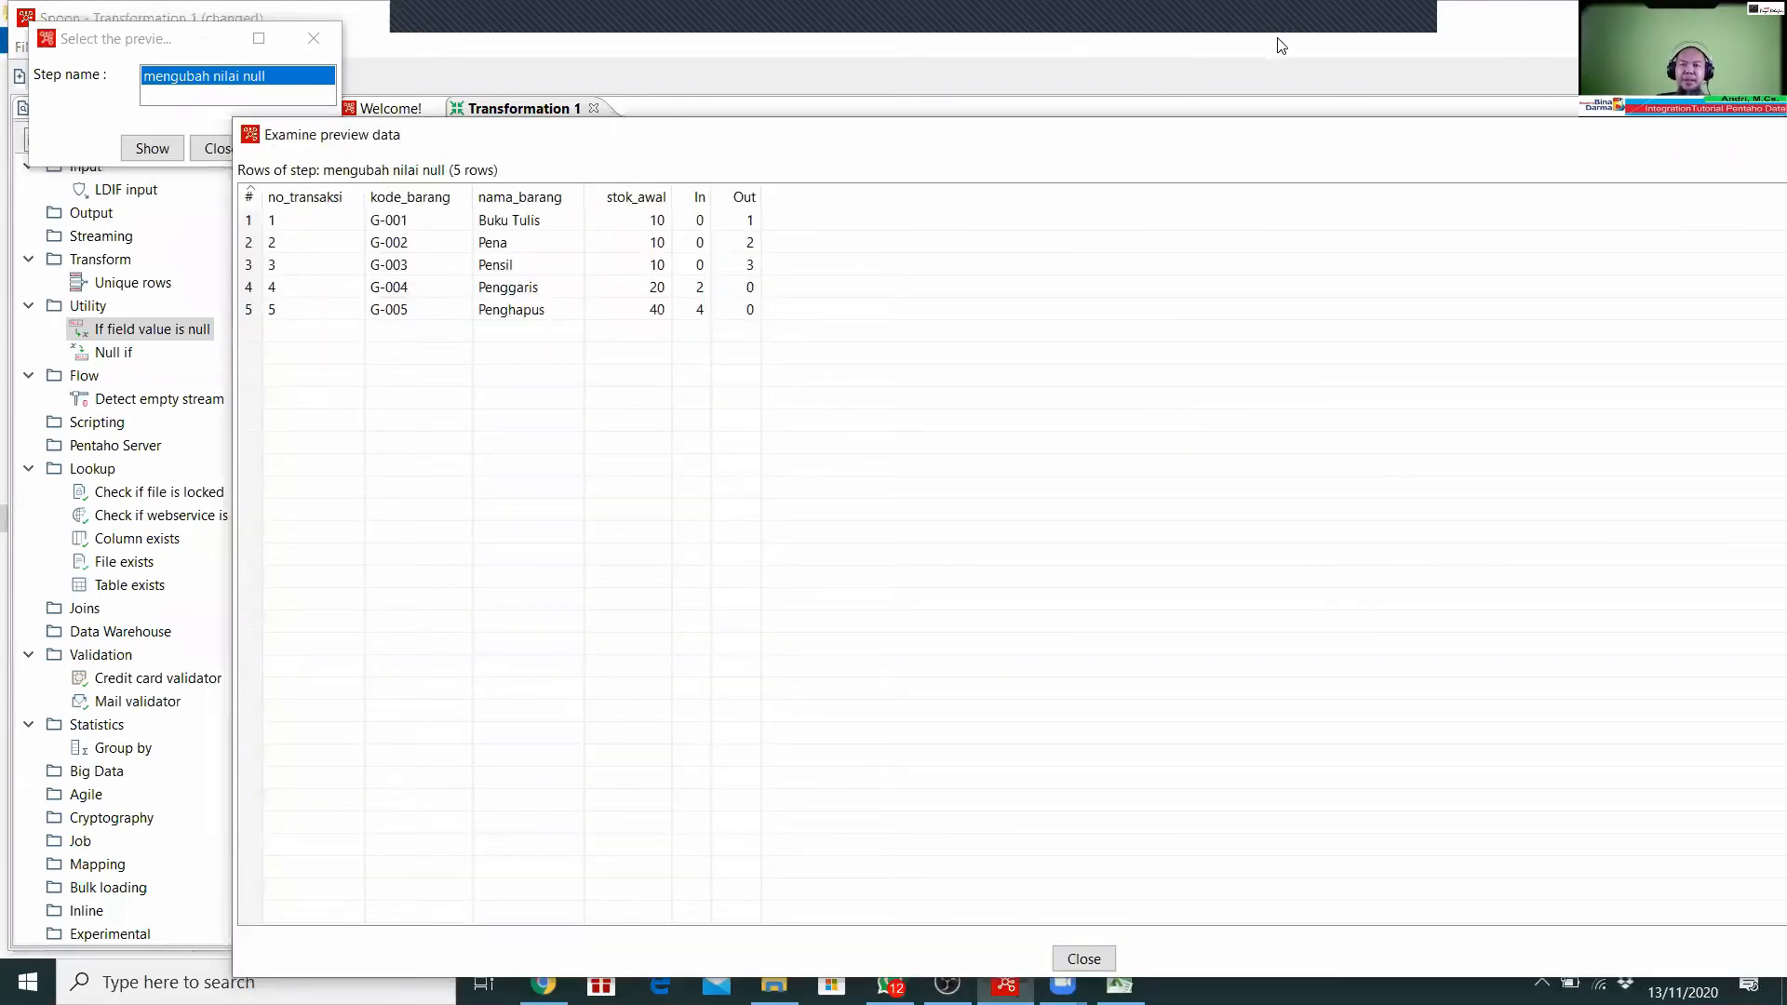
{"action": "left_click", "coordinate": [1655, 19]}
{"action": "left_click", "coordinate": [1702, 17]}
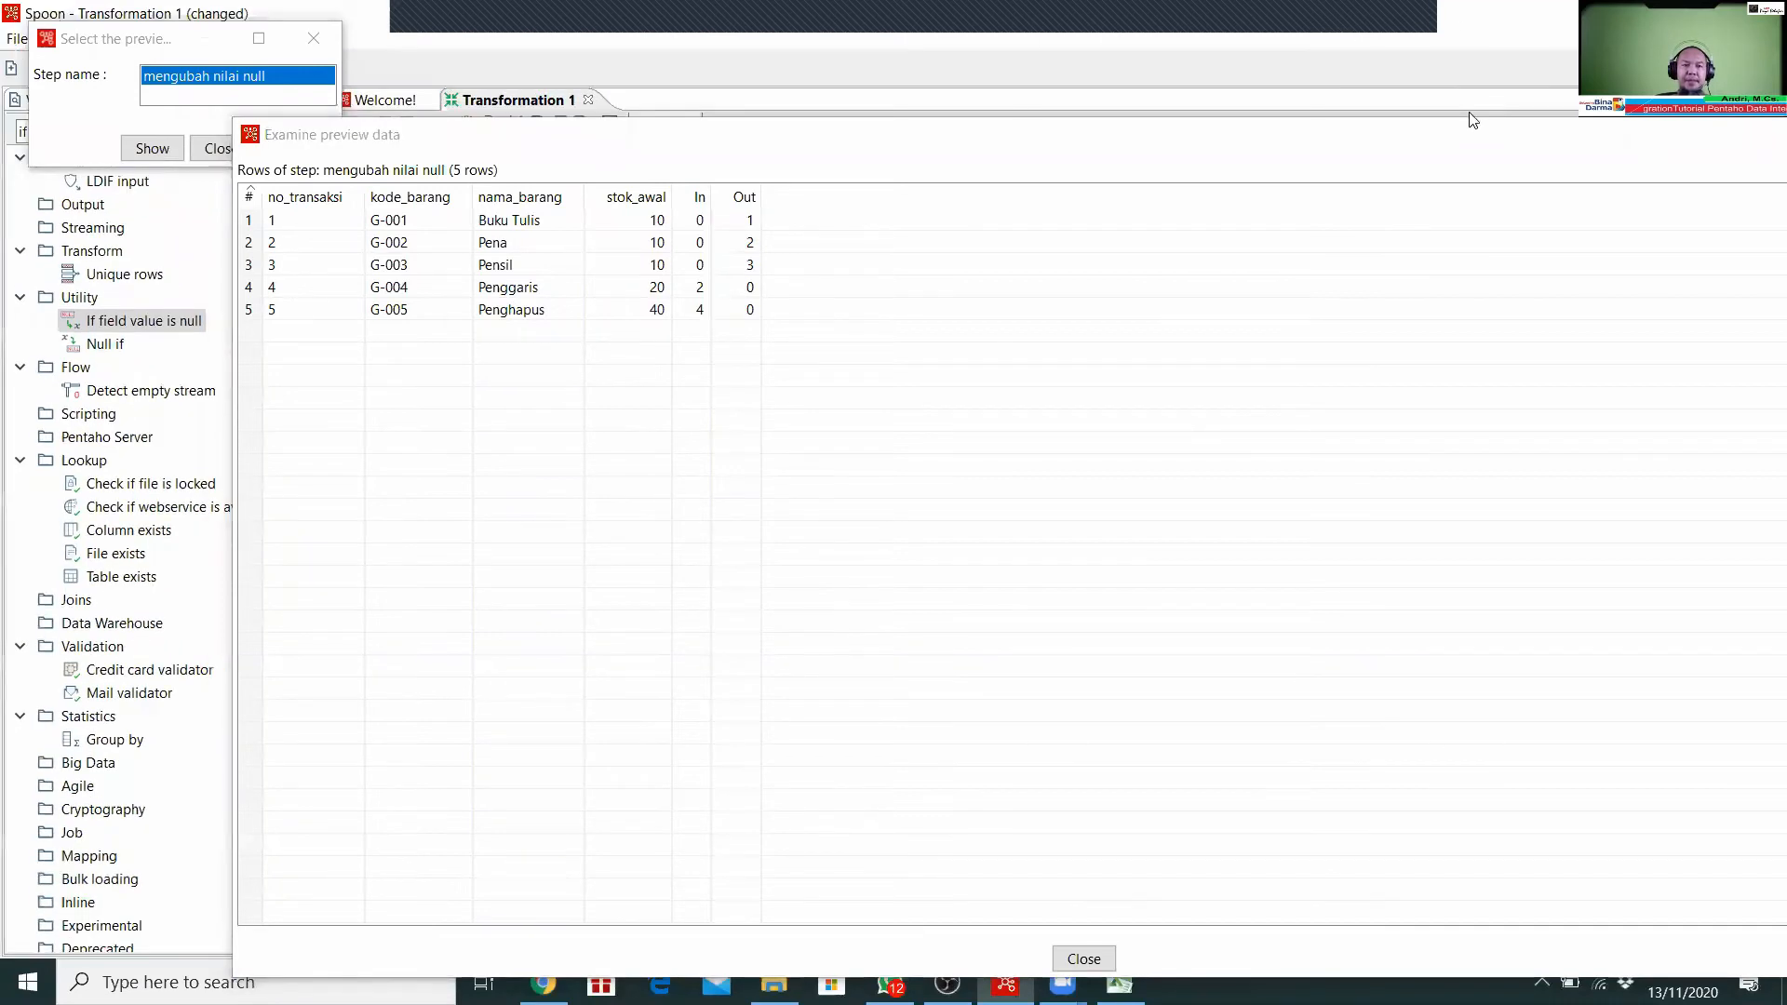
Step: Close the preview data of mengubah nilai null, the execution results and the preview step selection dialog
{"action": "left_click", "coordinate": [1548, 131]}
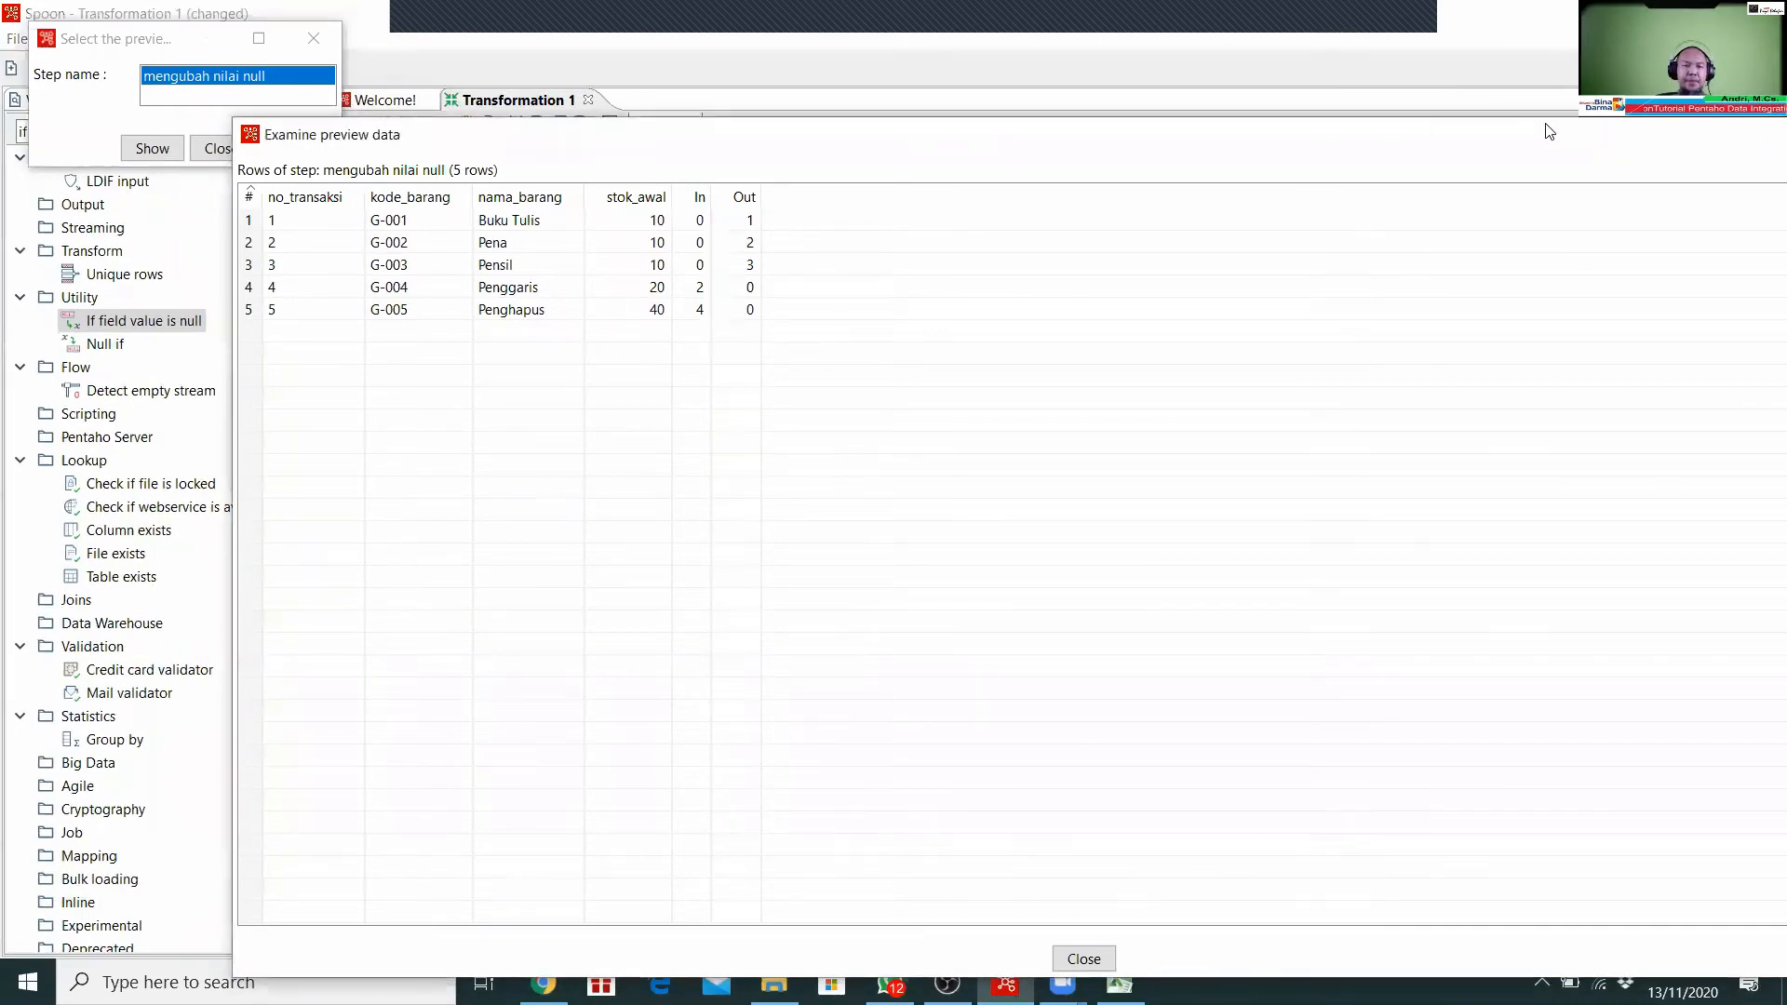
{"action": "left_click_drag", "start_coordinate": [1549, 131], "coordinate": [1364, 100]}
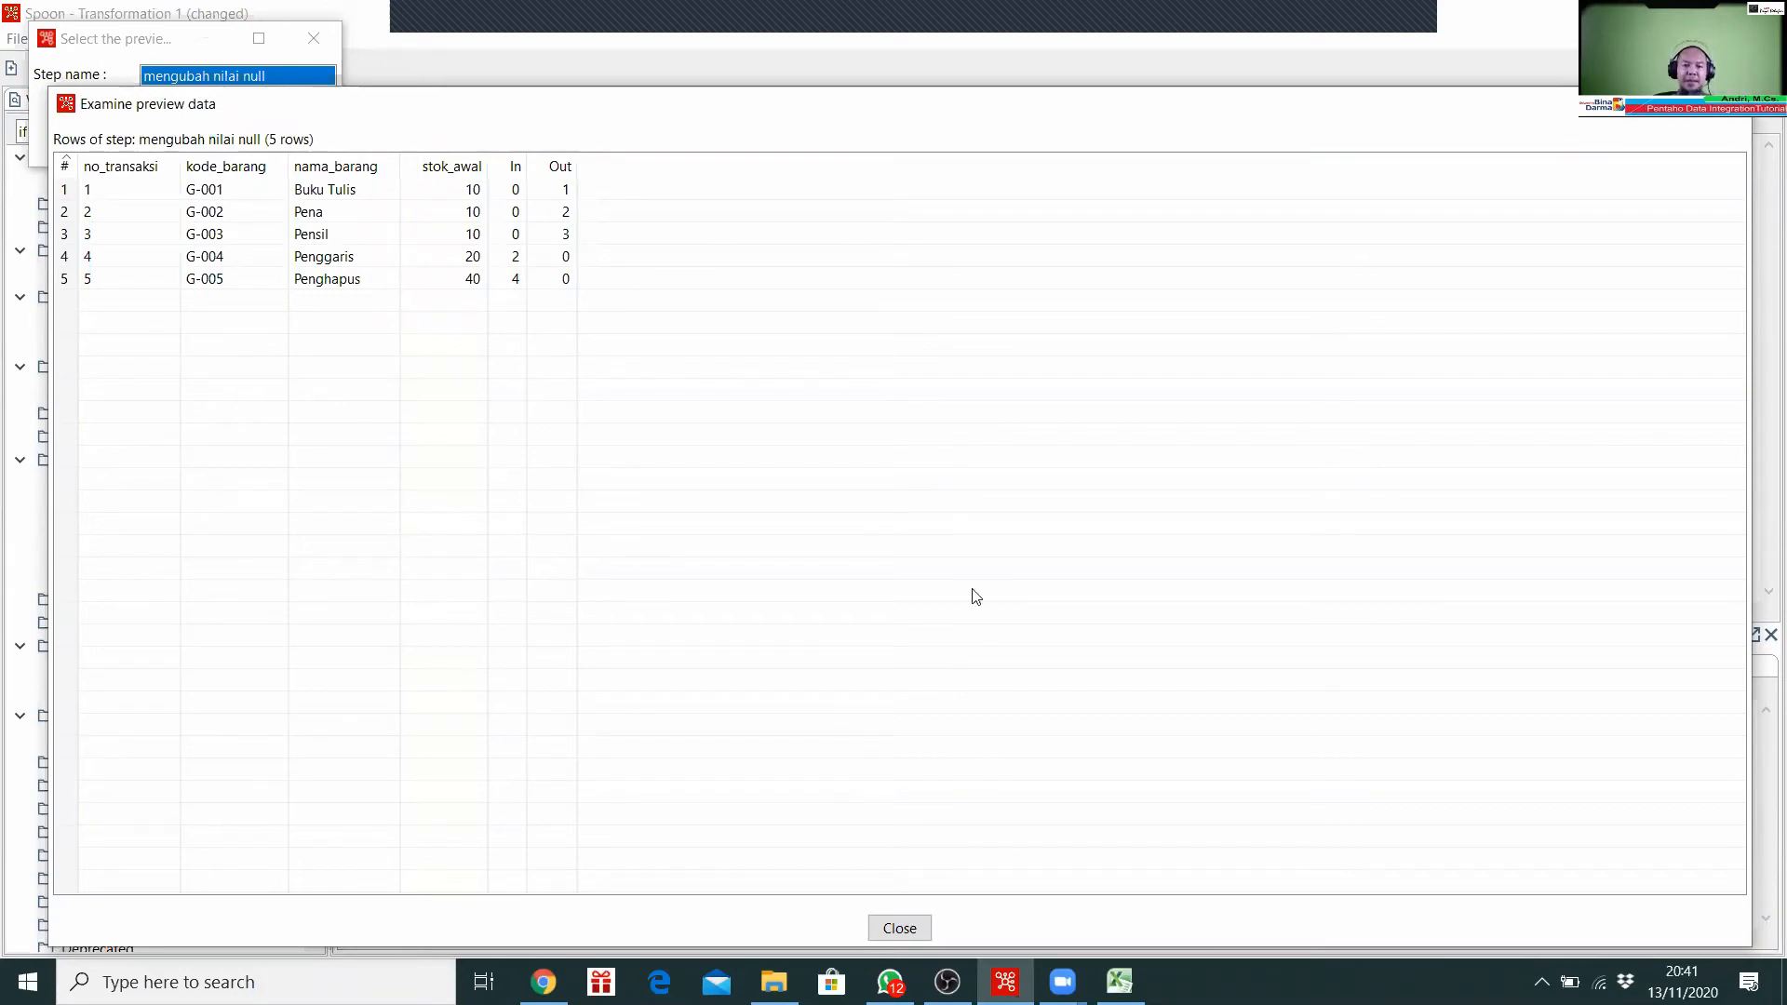
{"action": "left_click", "coordinate": [900, 928]}
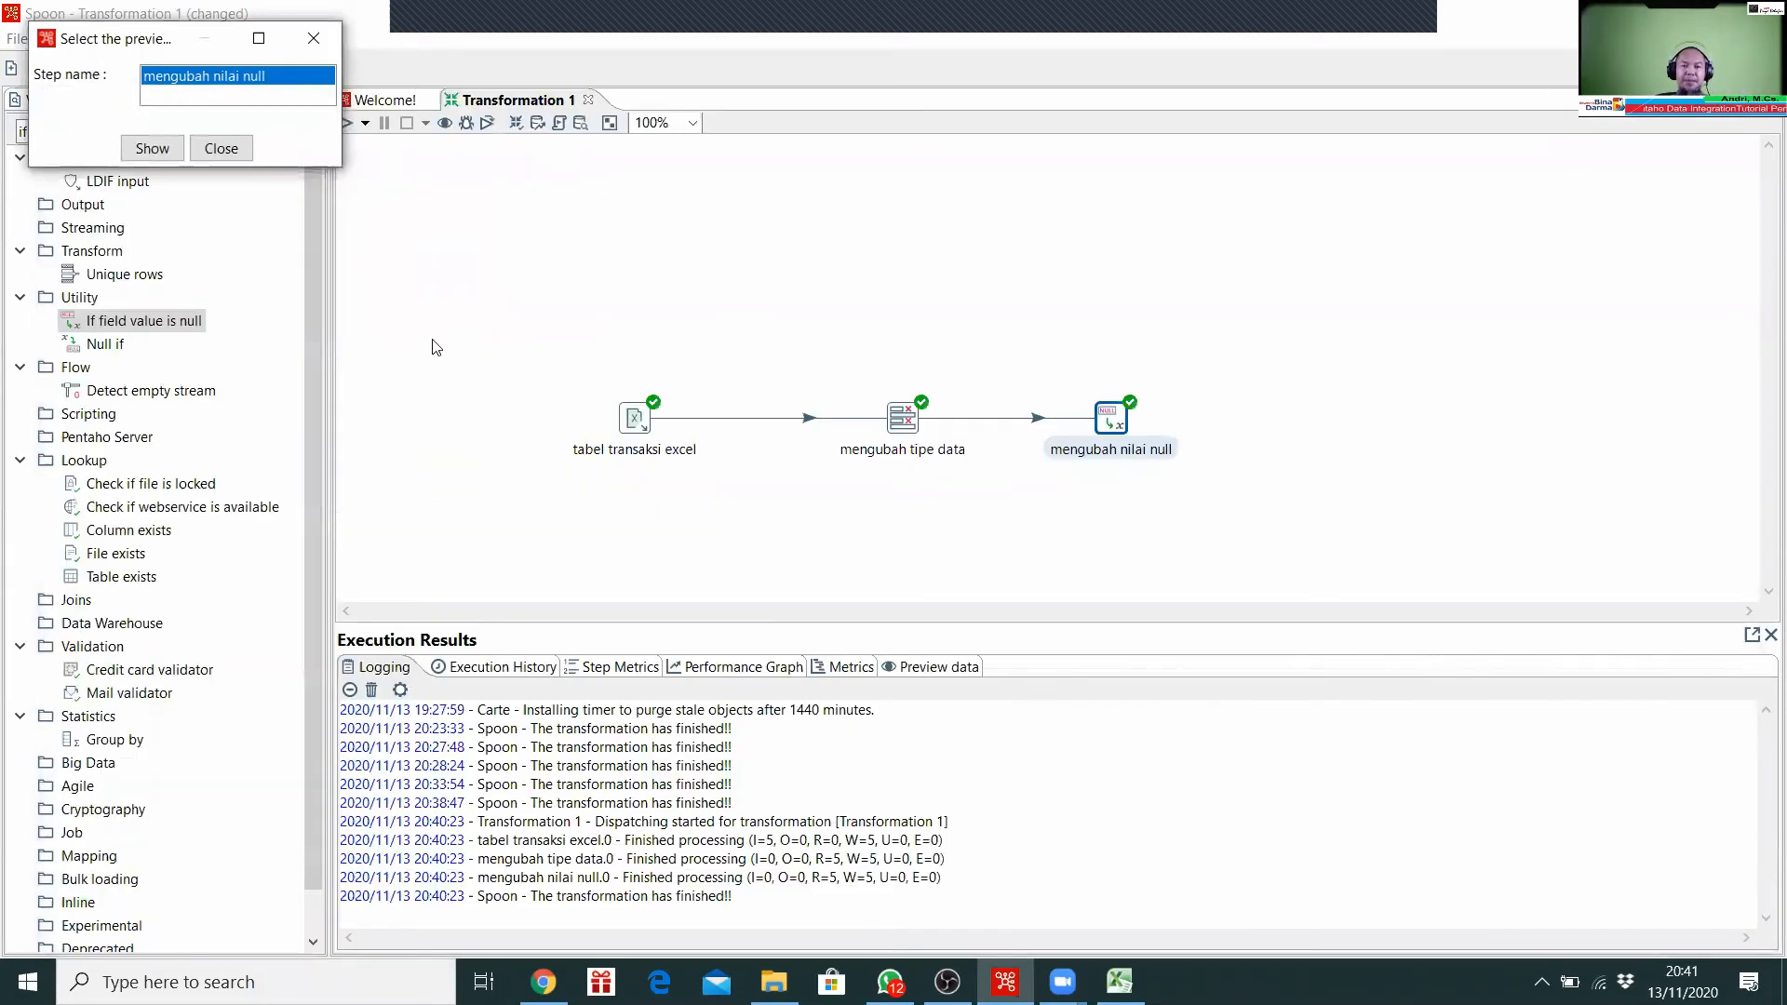
{"action": "left_click", "coordinate": [226, 150]}
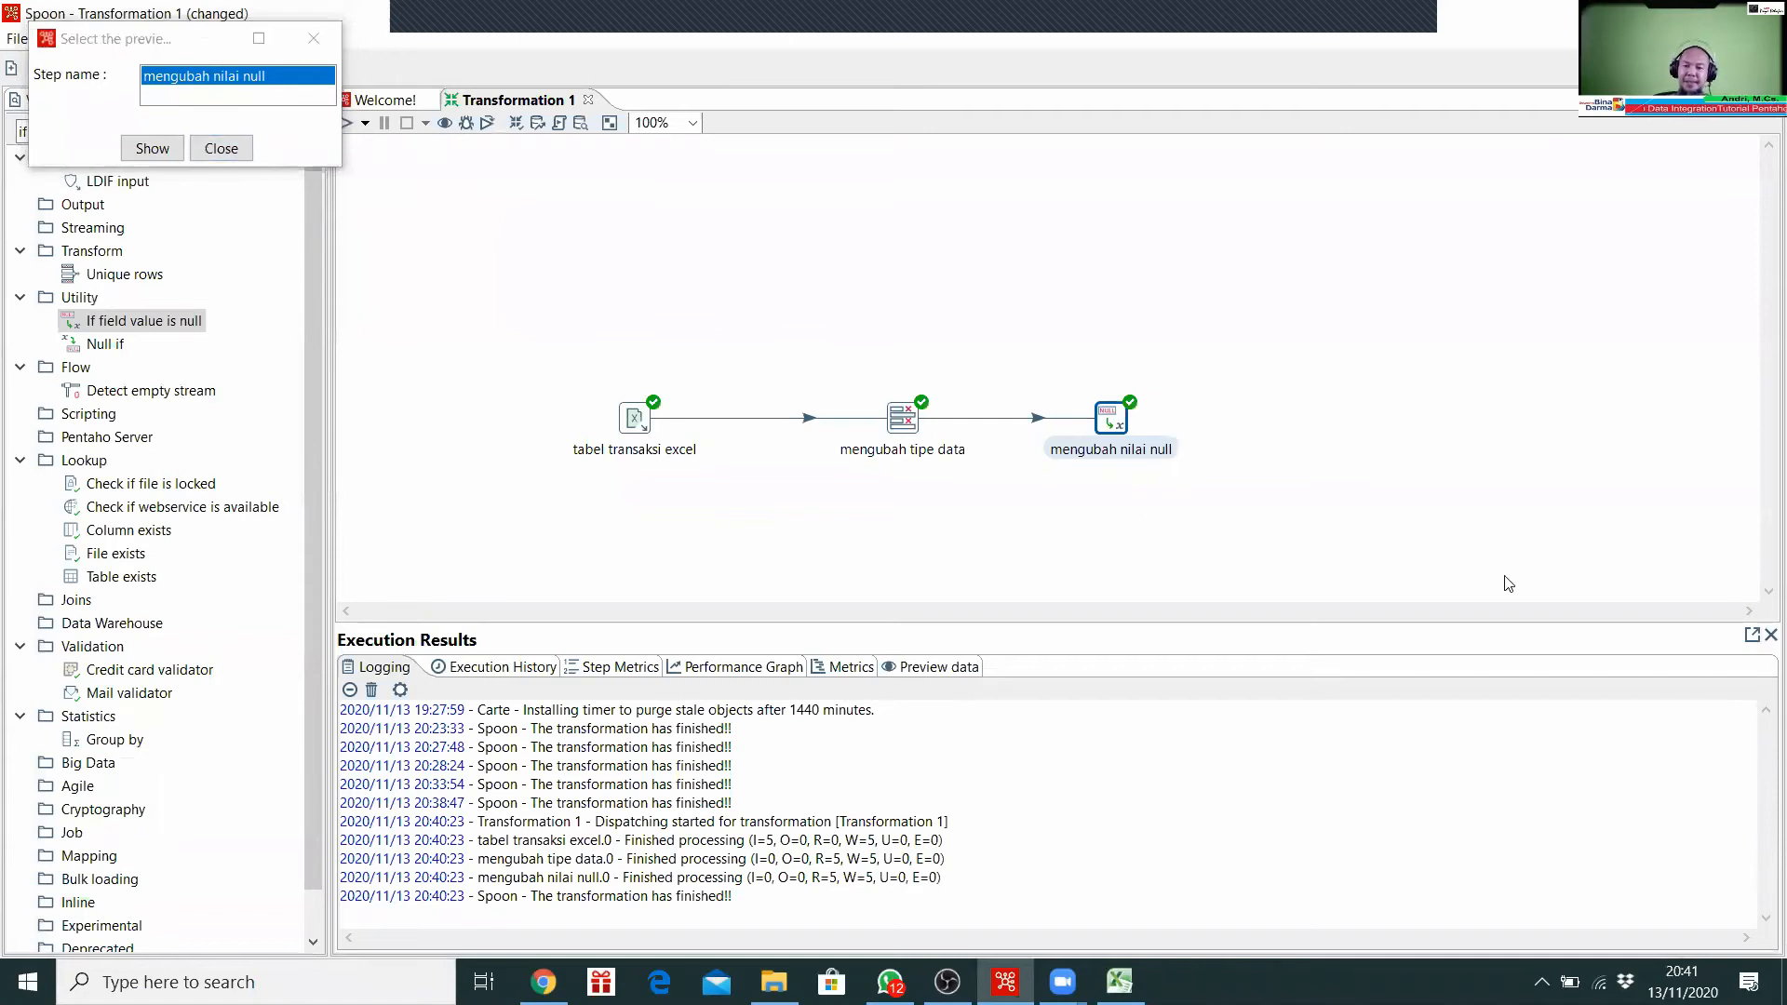
{"action": "left_click", "coordinate": [1768, 636]}
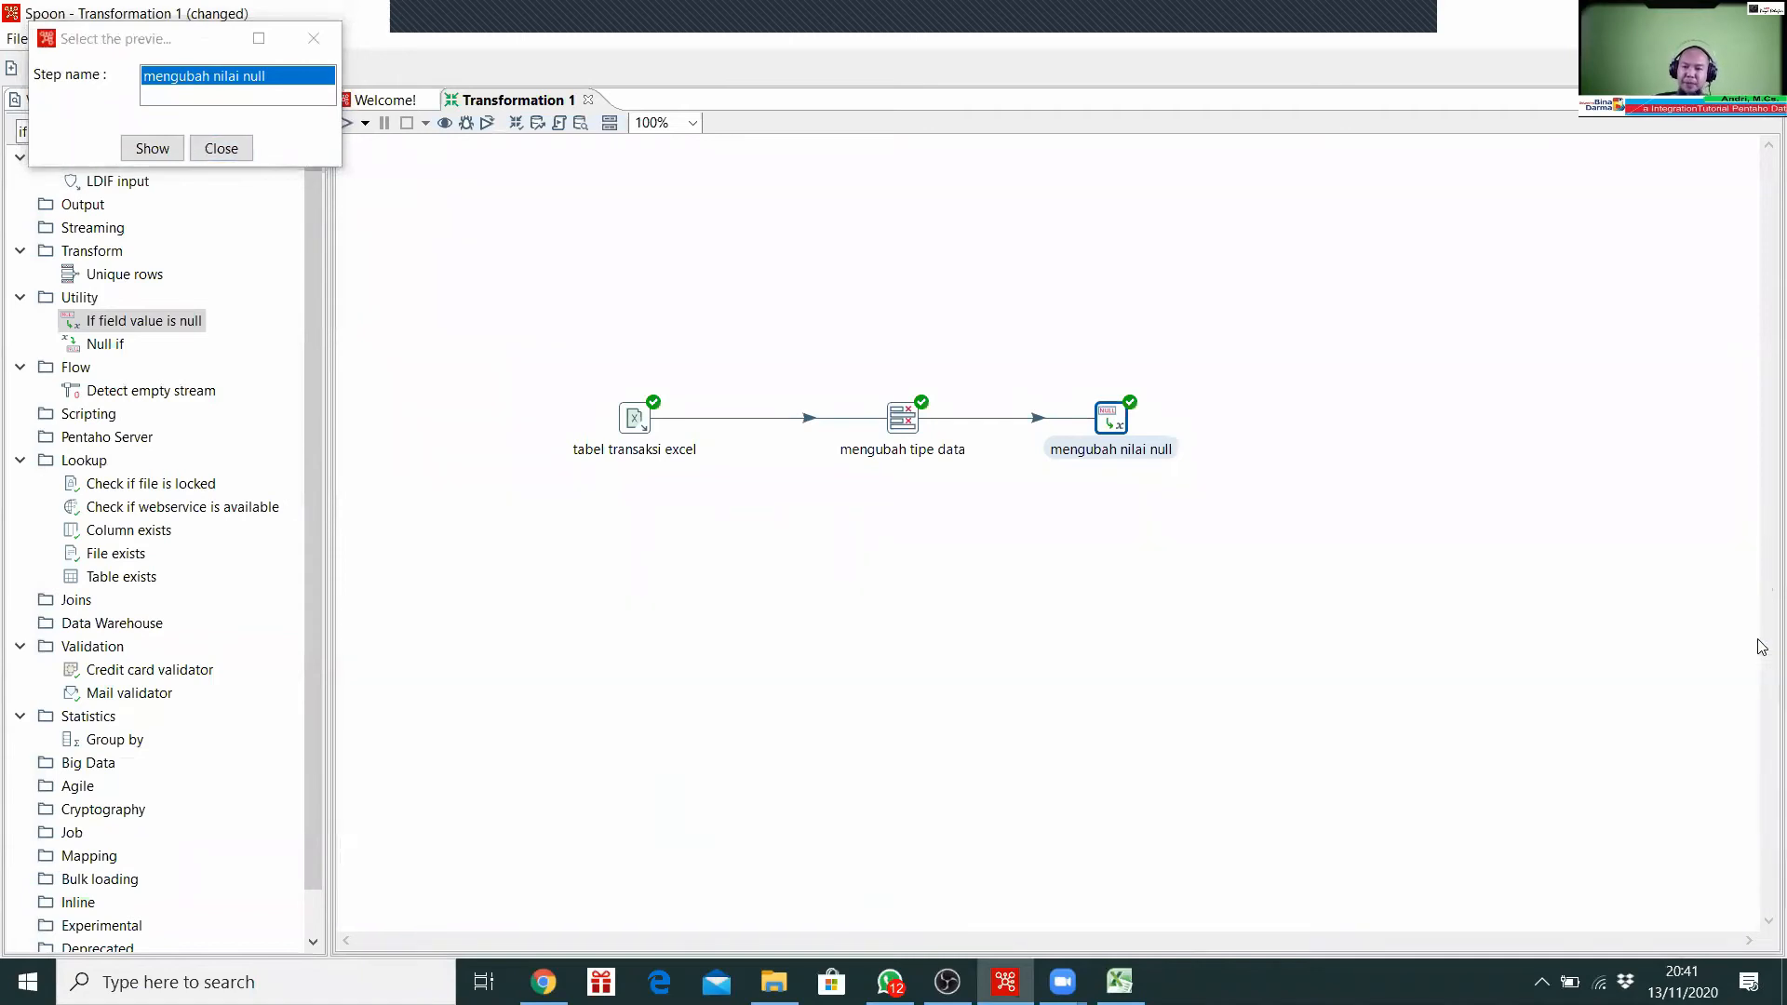
{"action": "left_click", "coordinate": [976, 616]}
{"action": "left_click", "coordinate": [221, 148]}
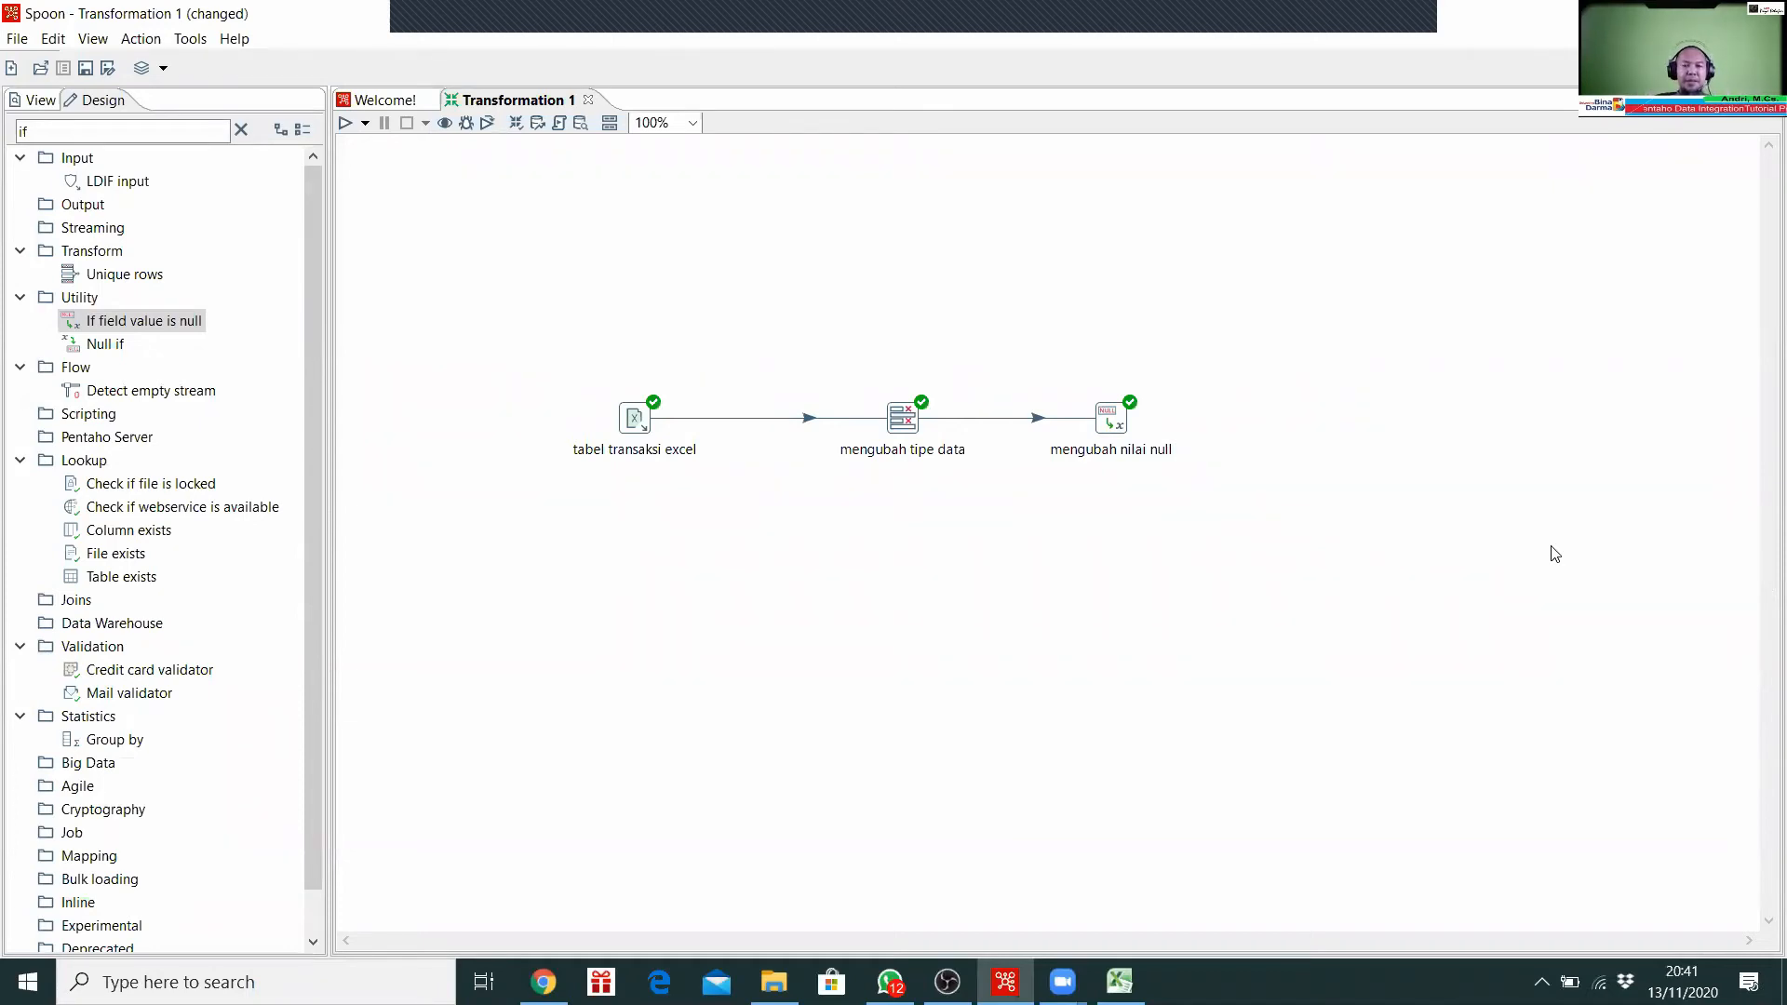
Step: Find the Modified JavaScript value step by filtering for "modi", add it below mengubah nilai null and link it as that step's main output
{"action": "double_click", "coordinate": [9, 131]}
{"action": "type", "text": "m"}
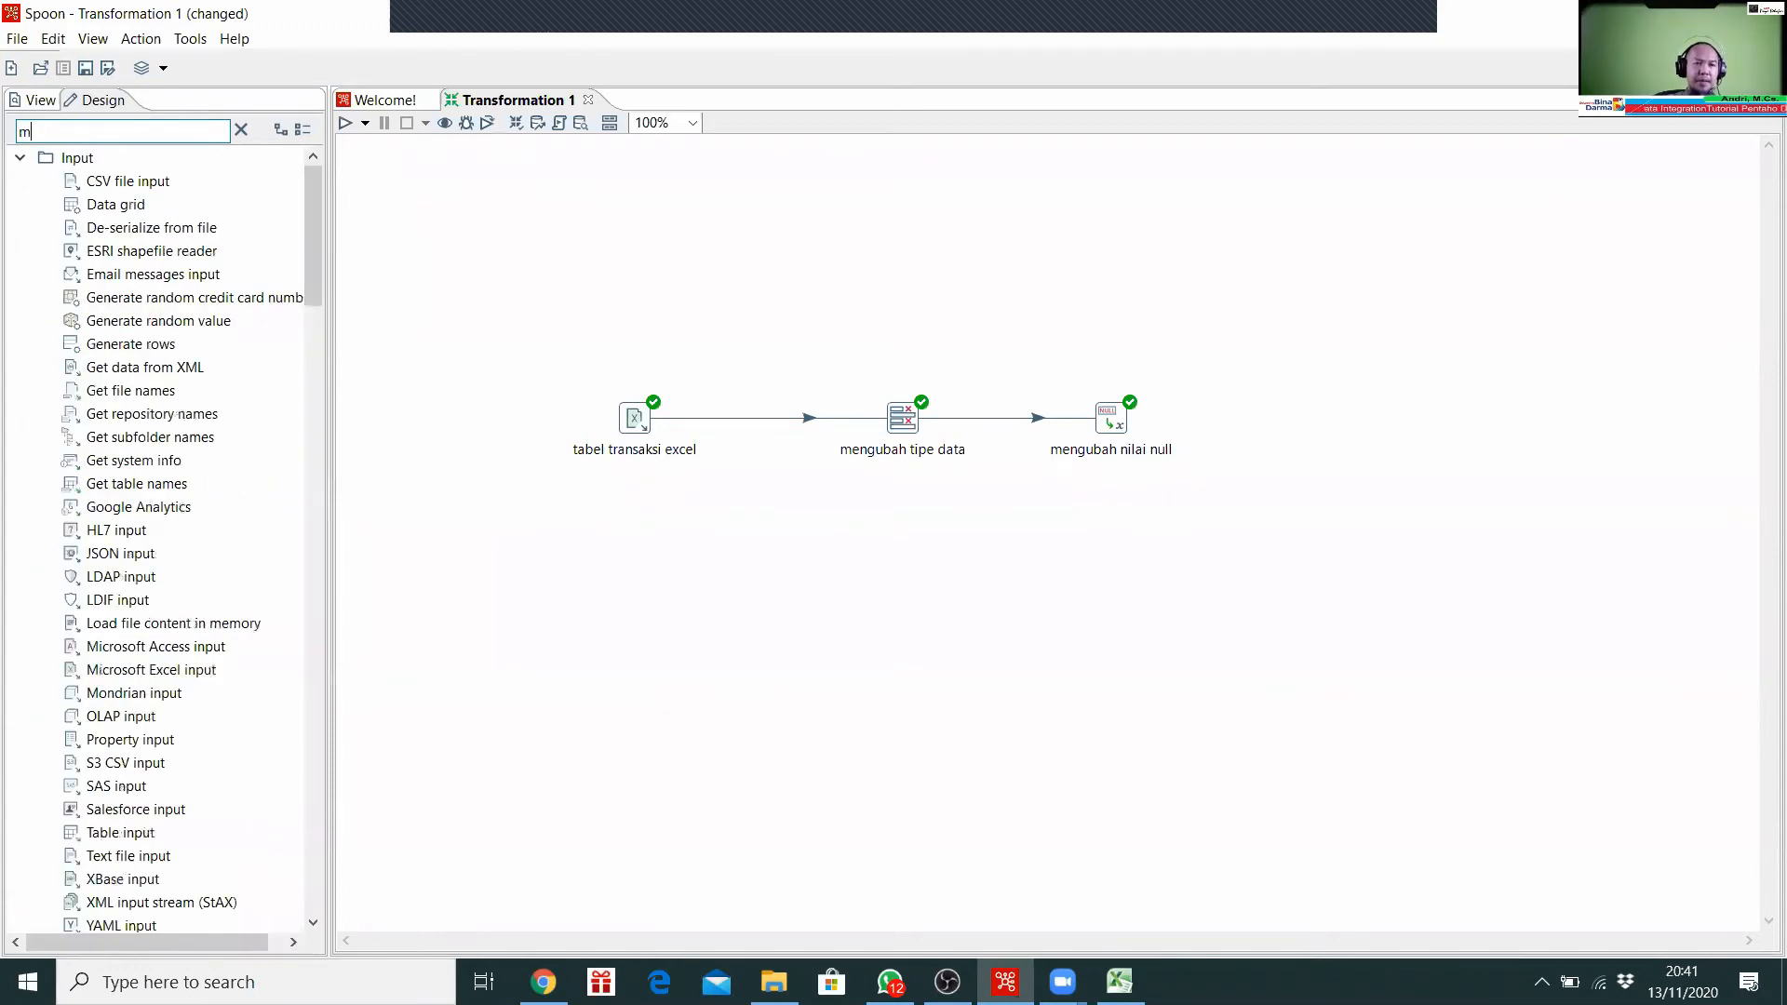
{"action": "type", "text": "okd"}
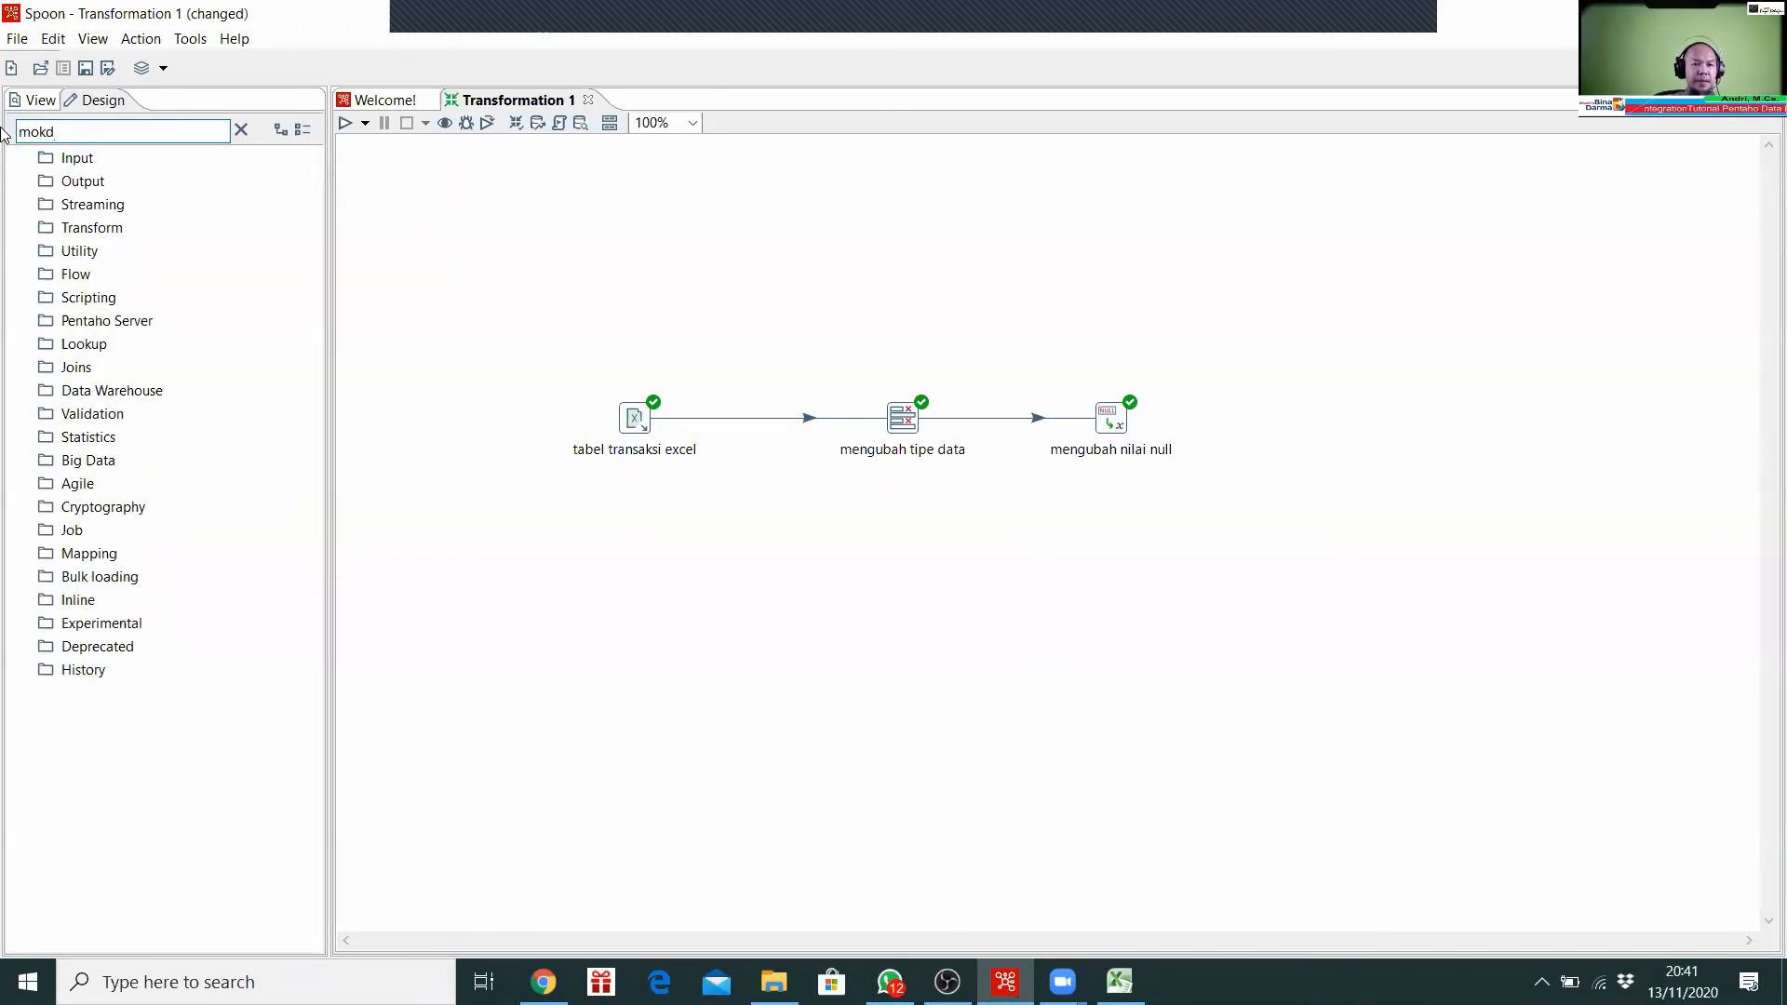
{"action": "key", "text": "BackSpace"}
{"action": "key", "text": "BackSpace"}
{"action": "type", "text": "di"}
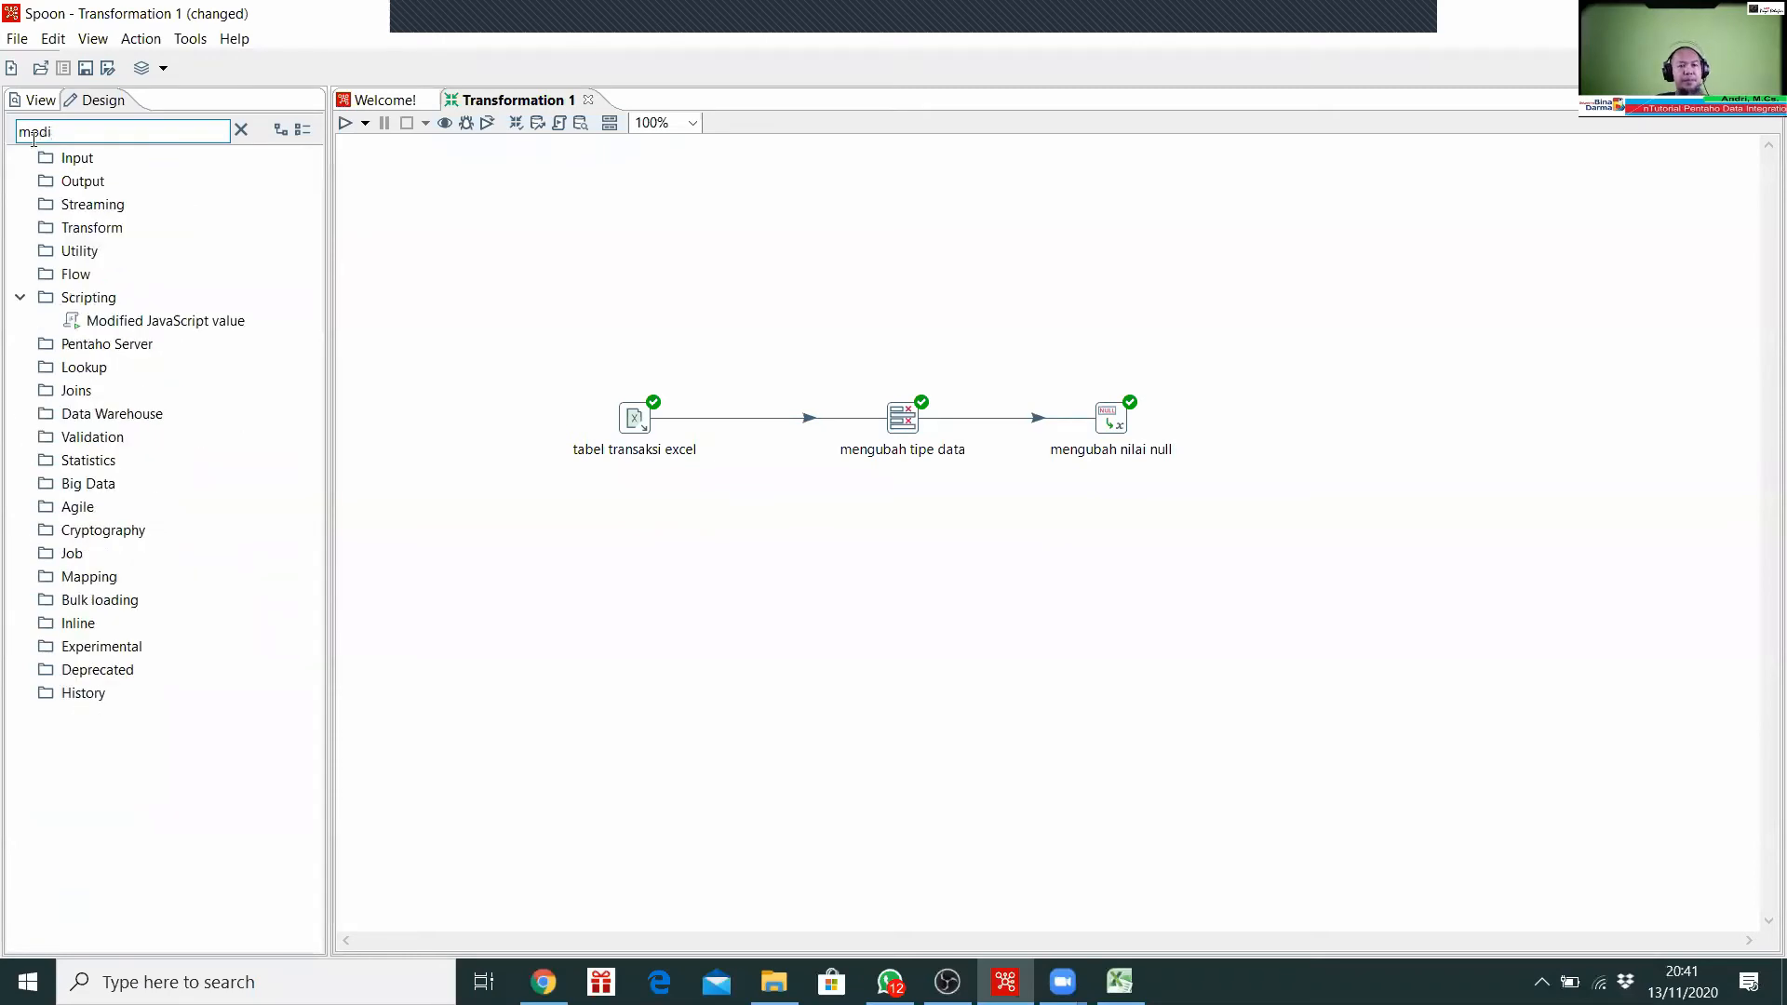
{"action": "left_click_drag", "start_coordinate": [198, 321], "coordinate": [1106, 578]}
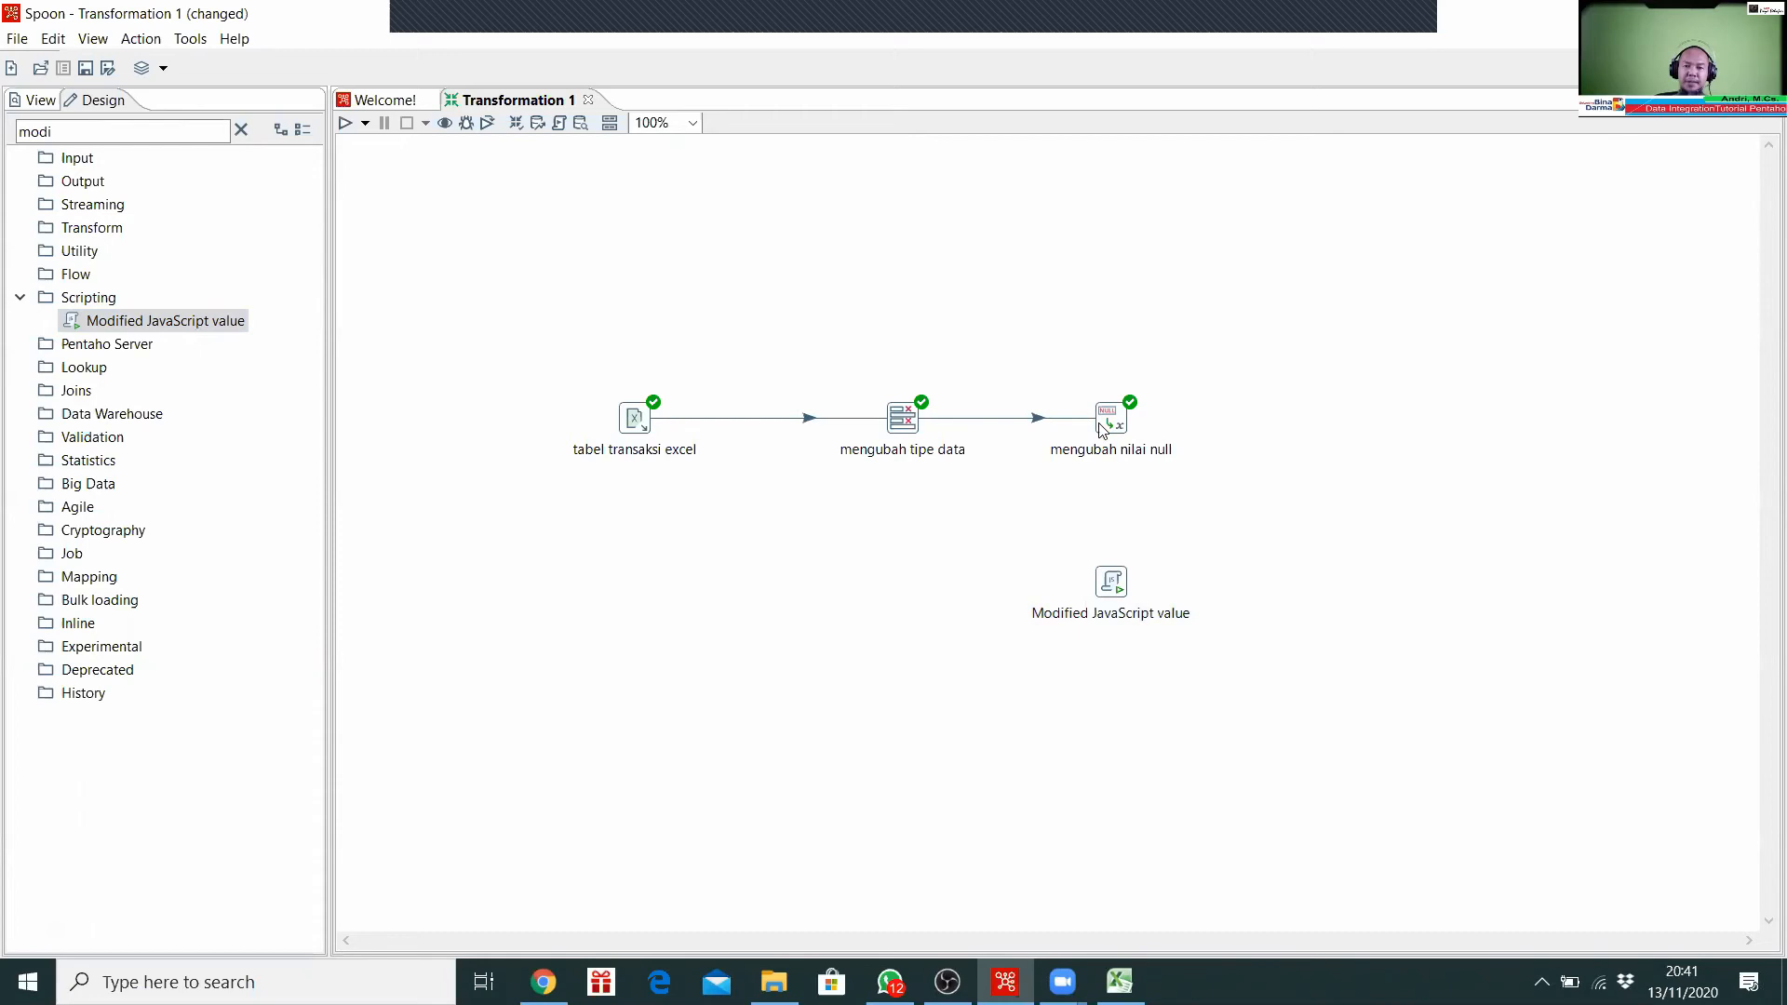
{"action": "left_click_drag", "start_coordinate": [1111, 557], "coordinate": [1116, 602]}
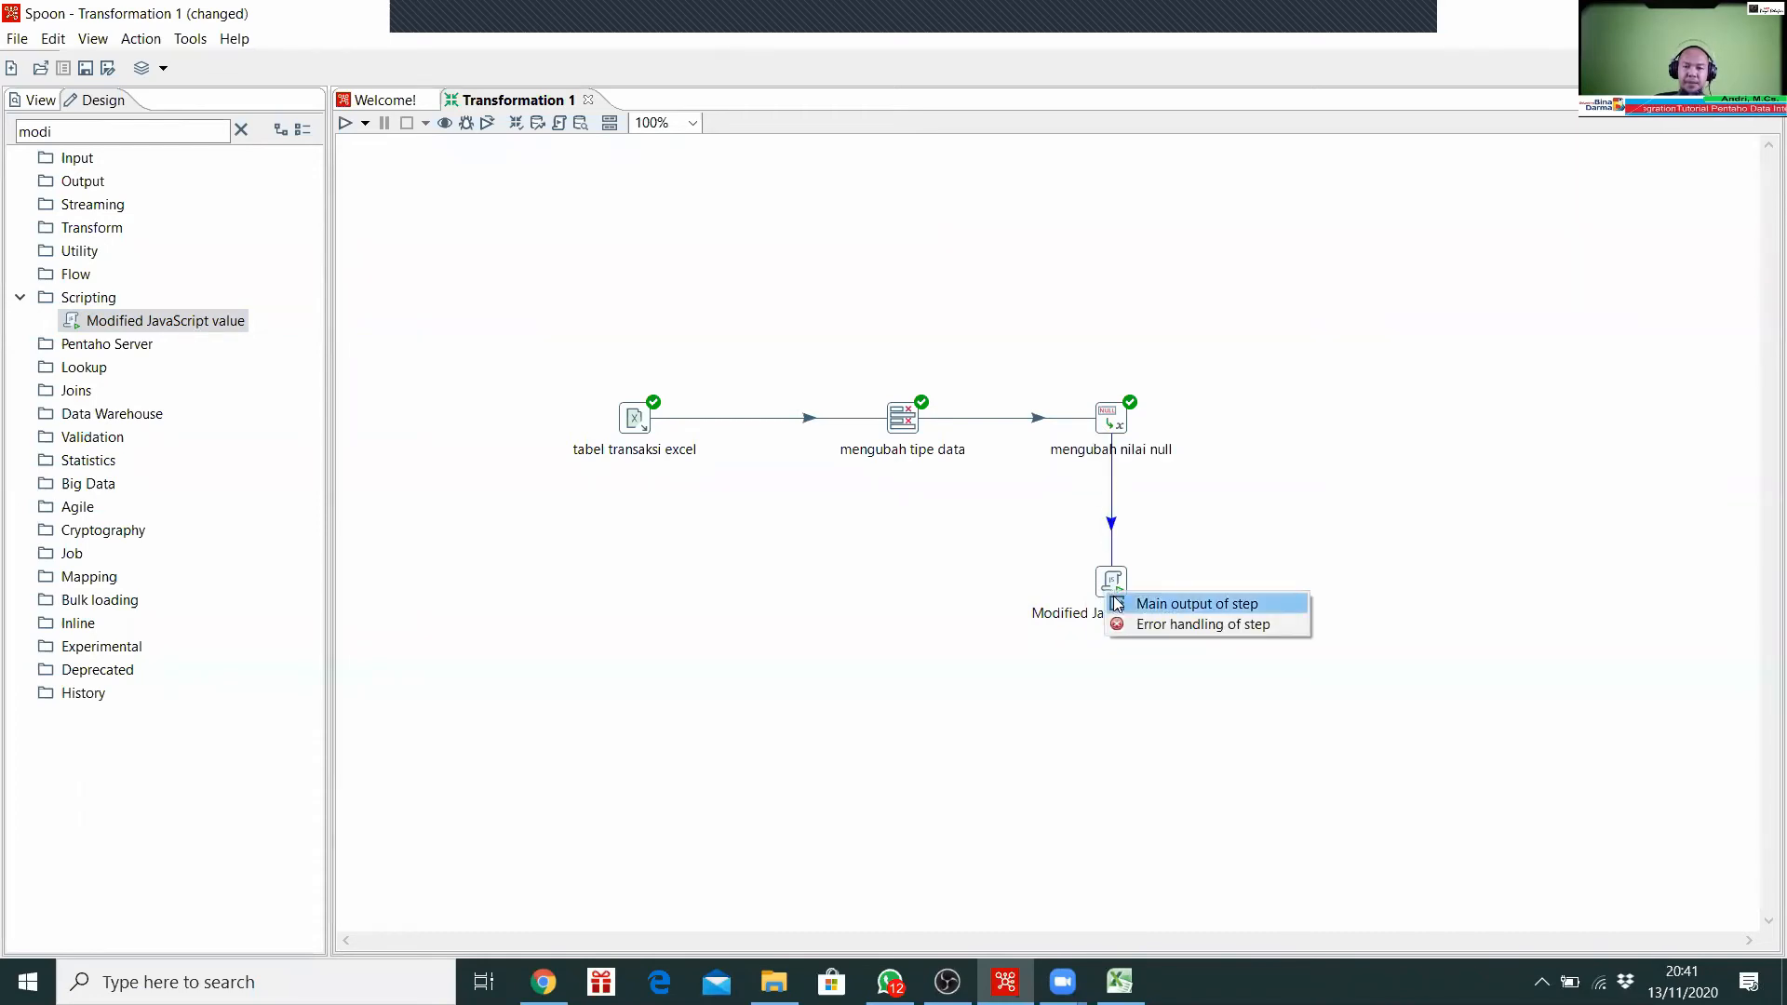
{"action": "left_click", "coordinate": [1120, 603]}
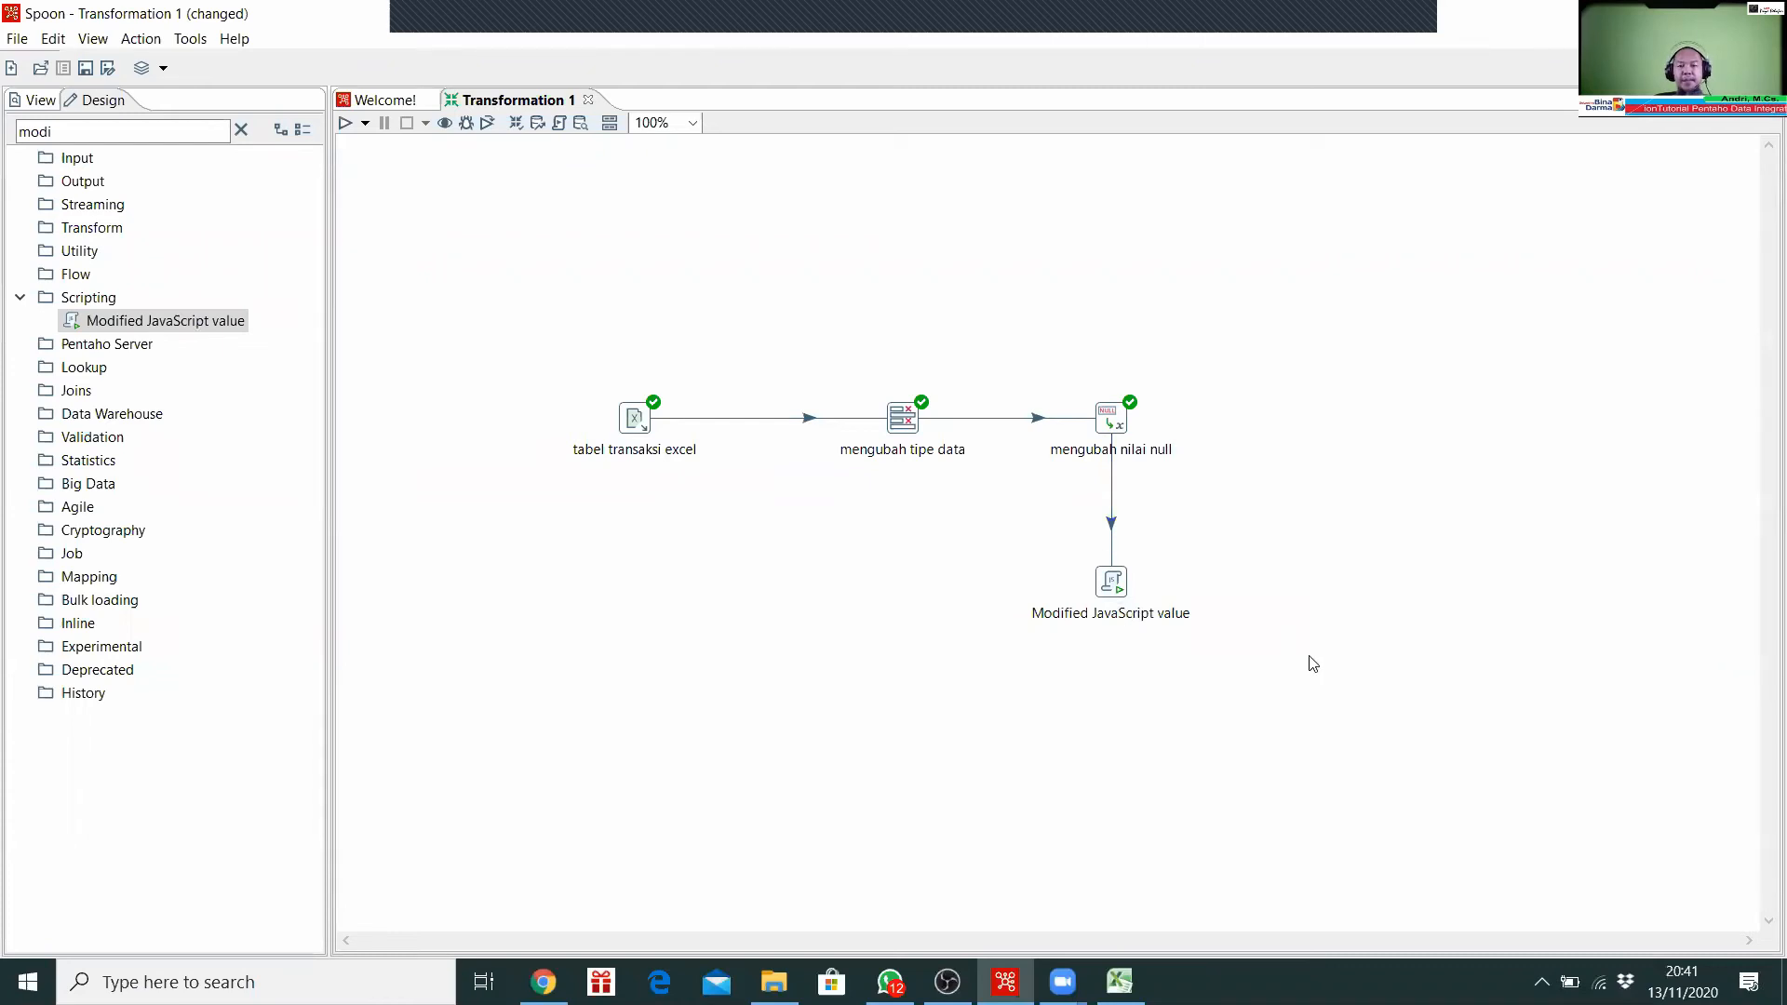
Step: Rename the Modified JavaScript value step as "stok akhir" and enable its compatibility mode
{"action": "left_click", "coordinate": [1106, 592]}
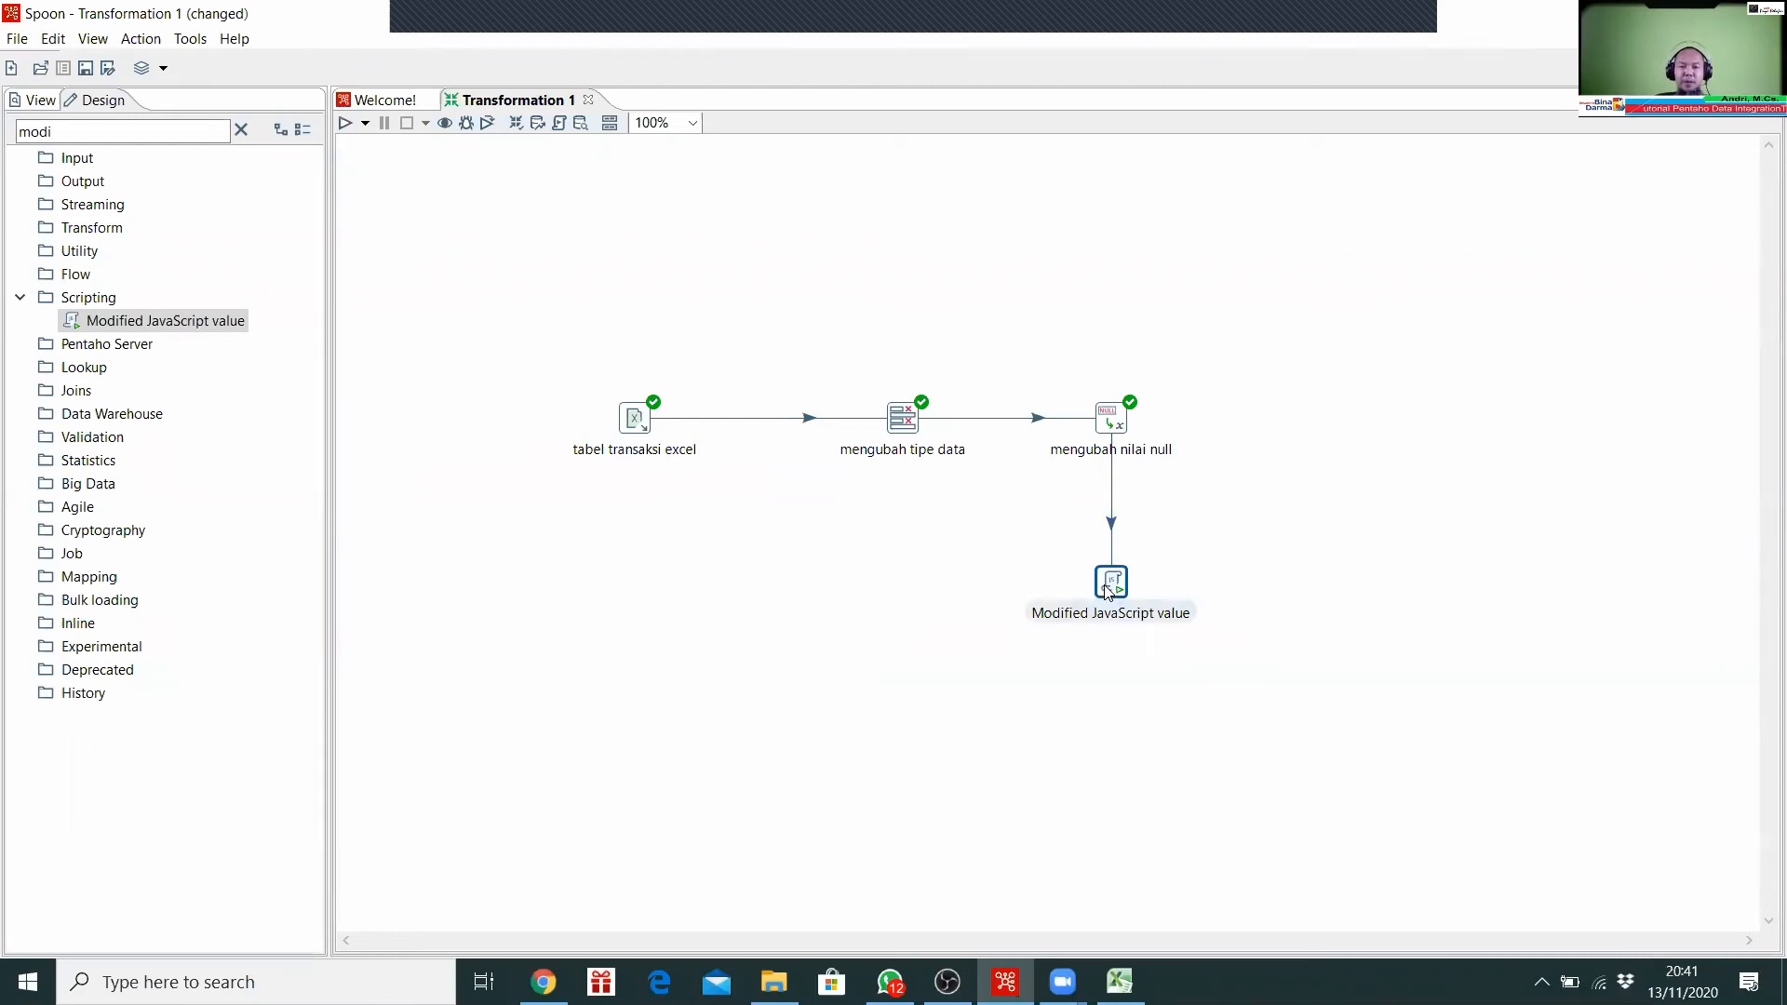
{"action": "double_click", "coordinate": [1107, 592]}
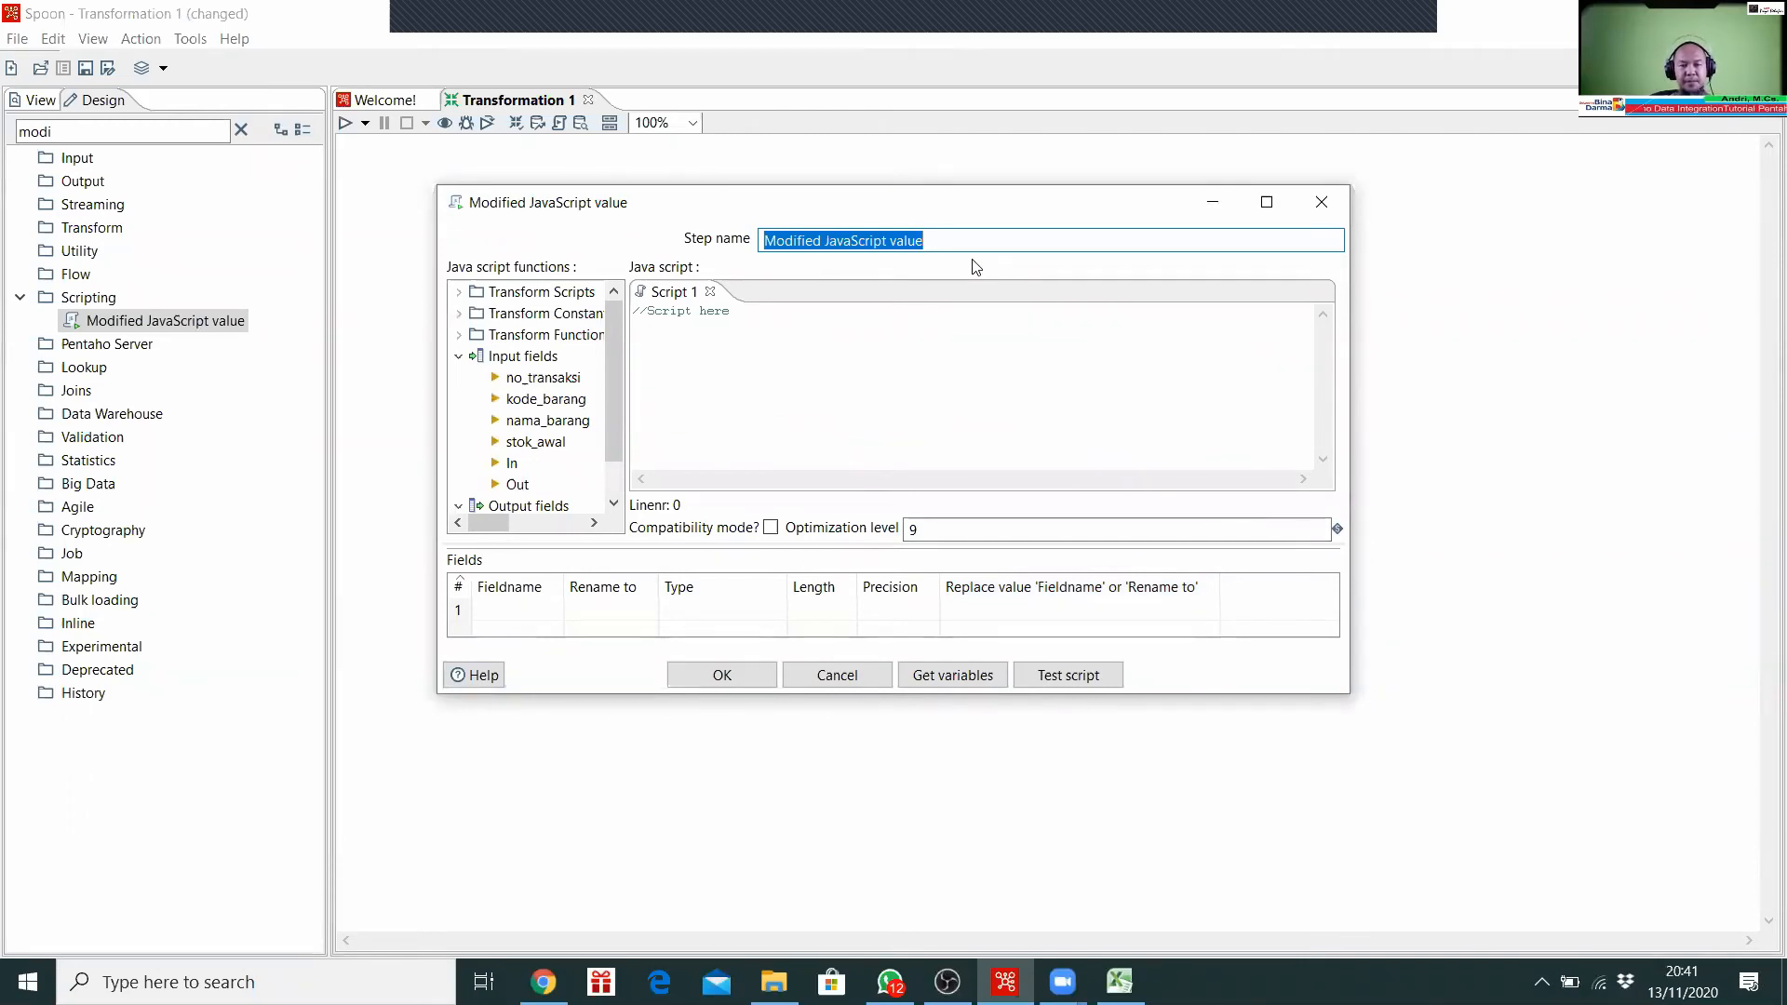
{"action": "type", "text": "stok"}
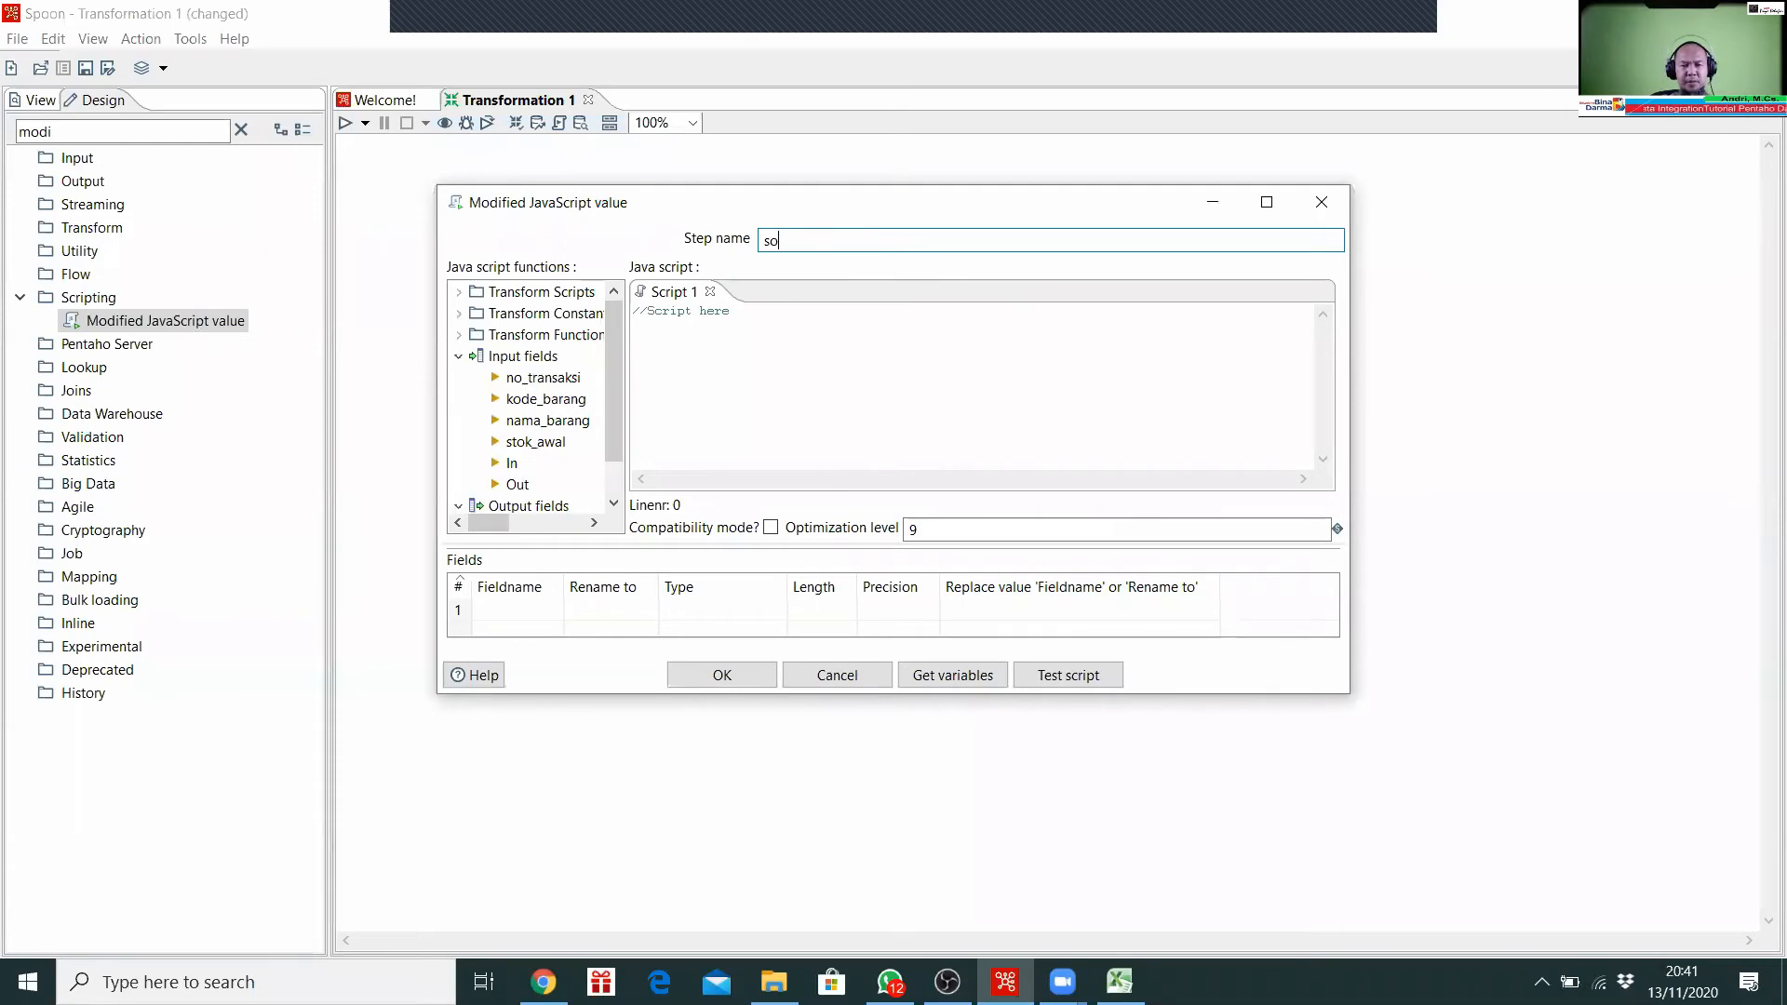
{"action": "type", "text": " akhir"}
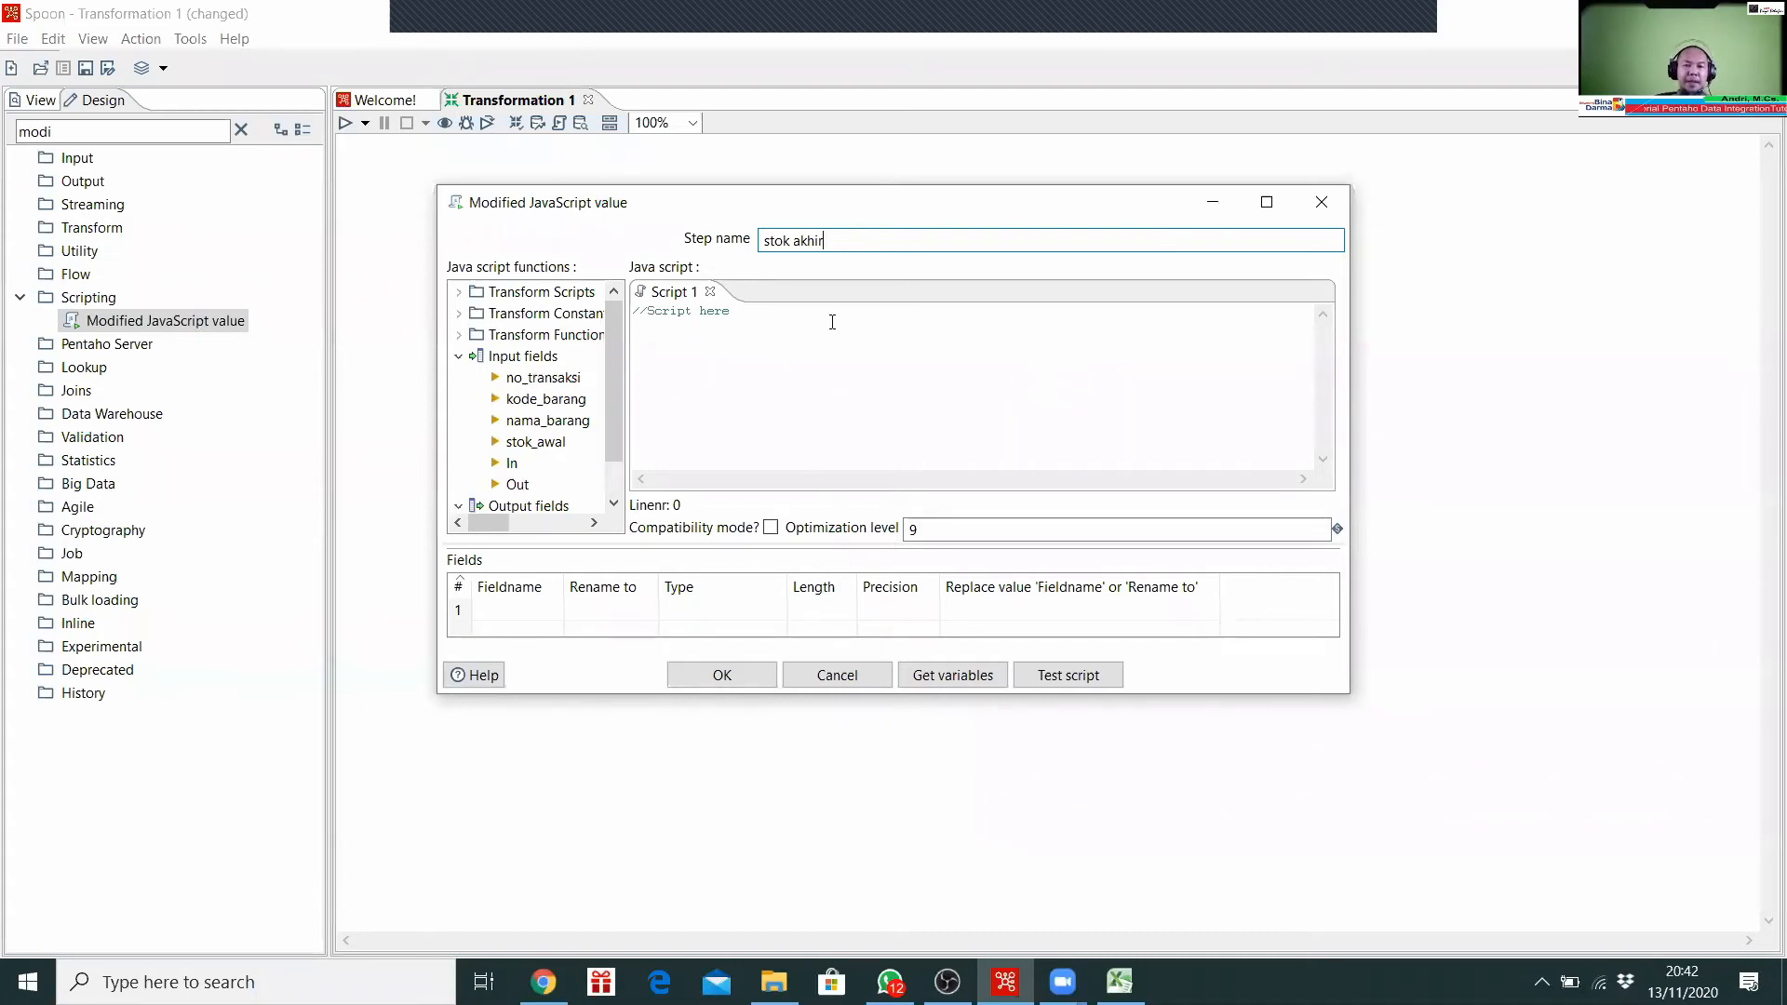
{"action": "left_click_drag", "start_coordinate": [833, 235], "coordinate": [758, 241]}
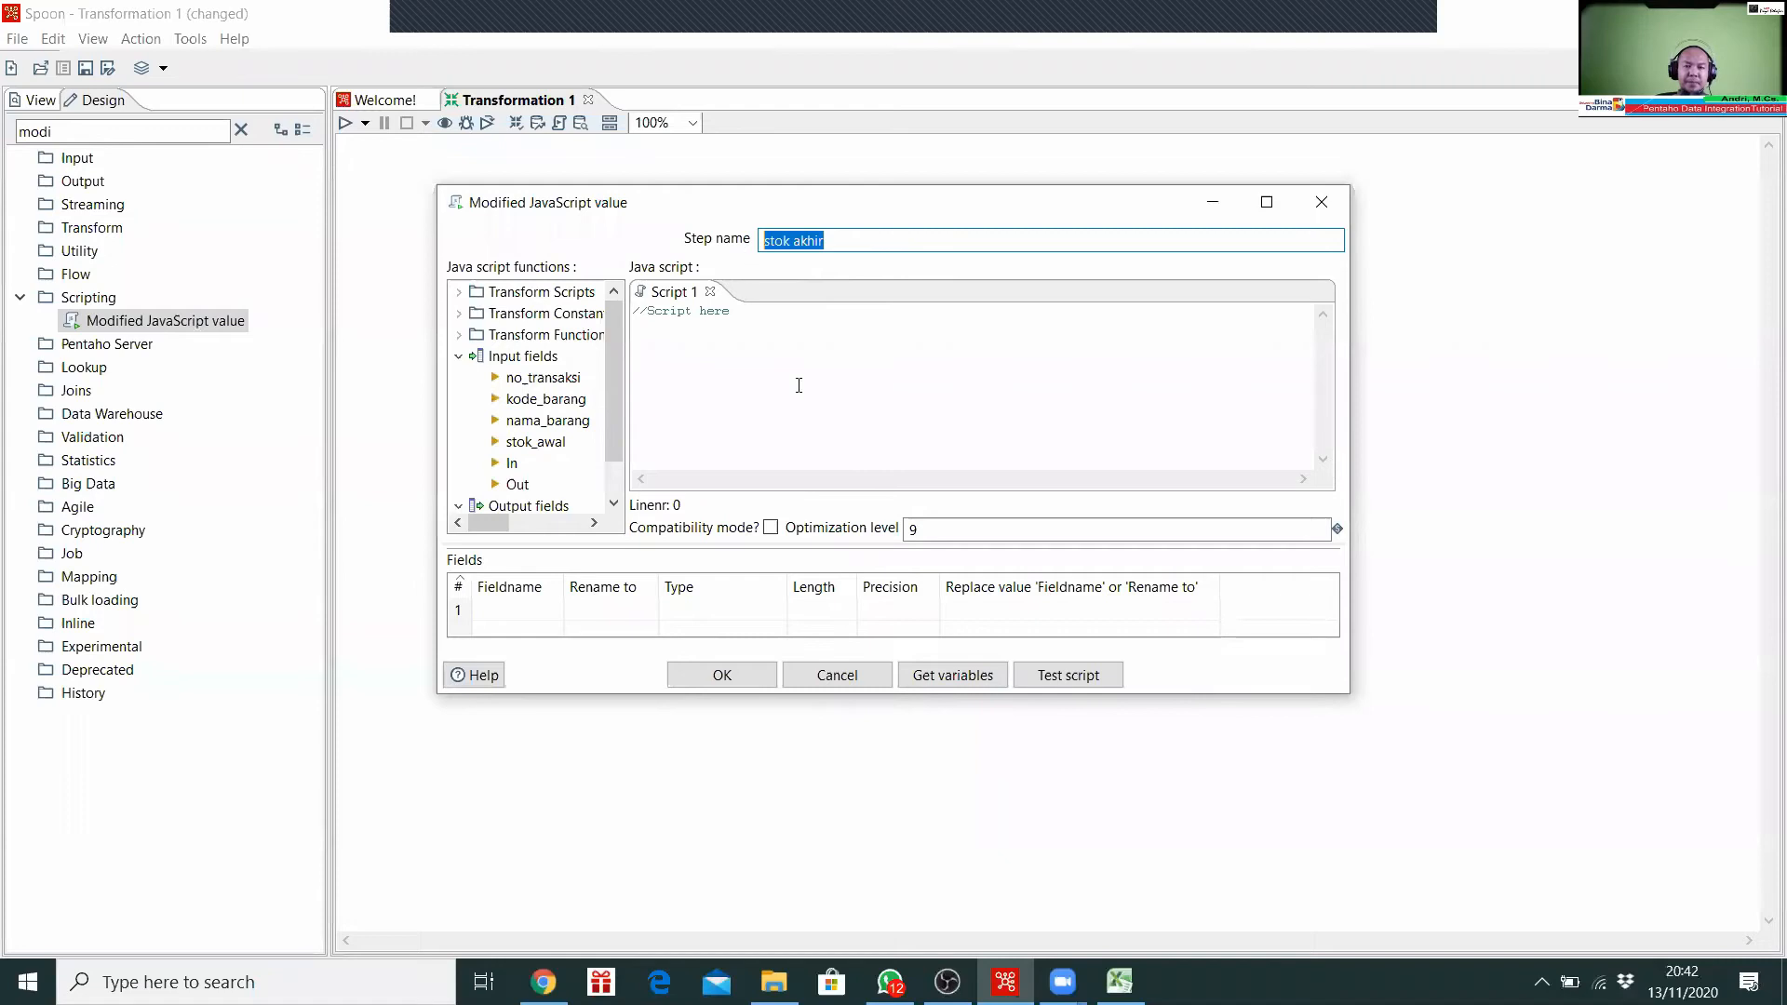
{"action": "left_click", "coordinate": [772, 529]}
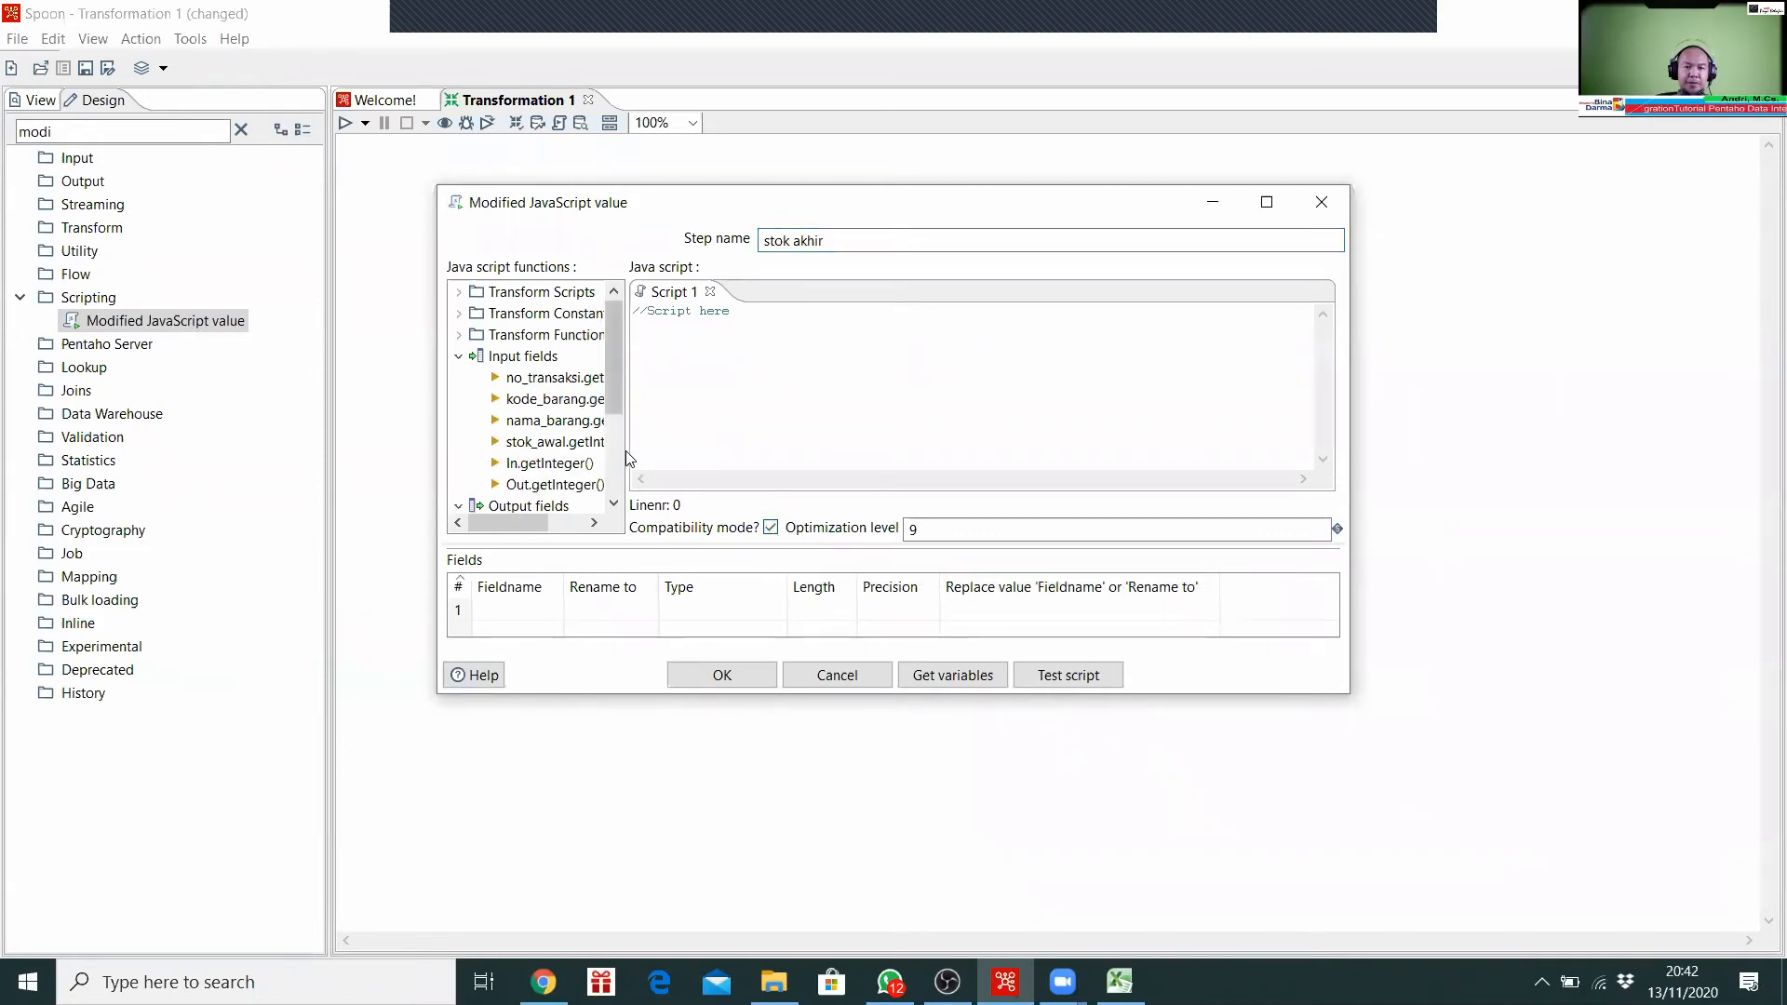
Step: In the script, declare var stok_akhir = stok_awal.getInteger() + In.getInteger() - Out.getInteger() using the input fields
{"action": "left_click", "coordinate": [1259, 217]}
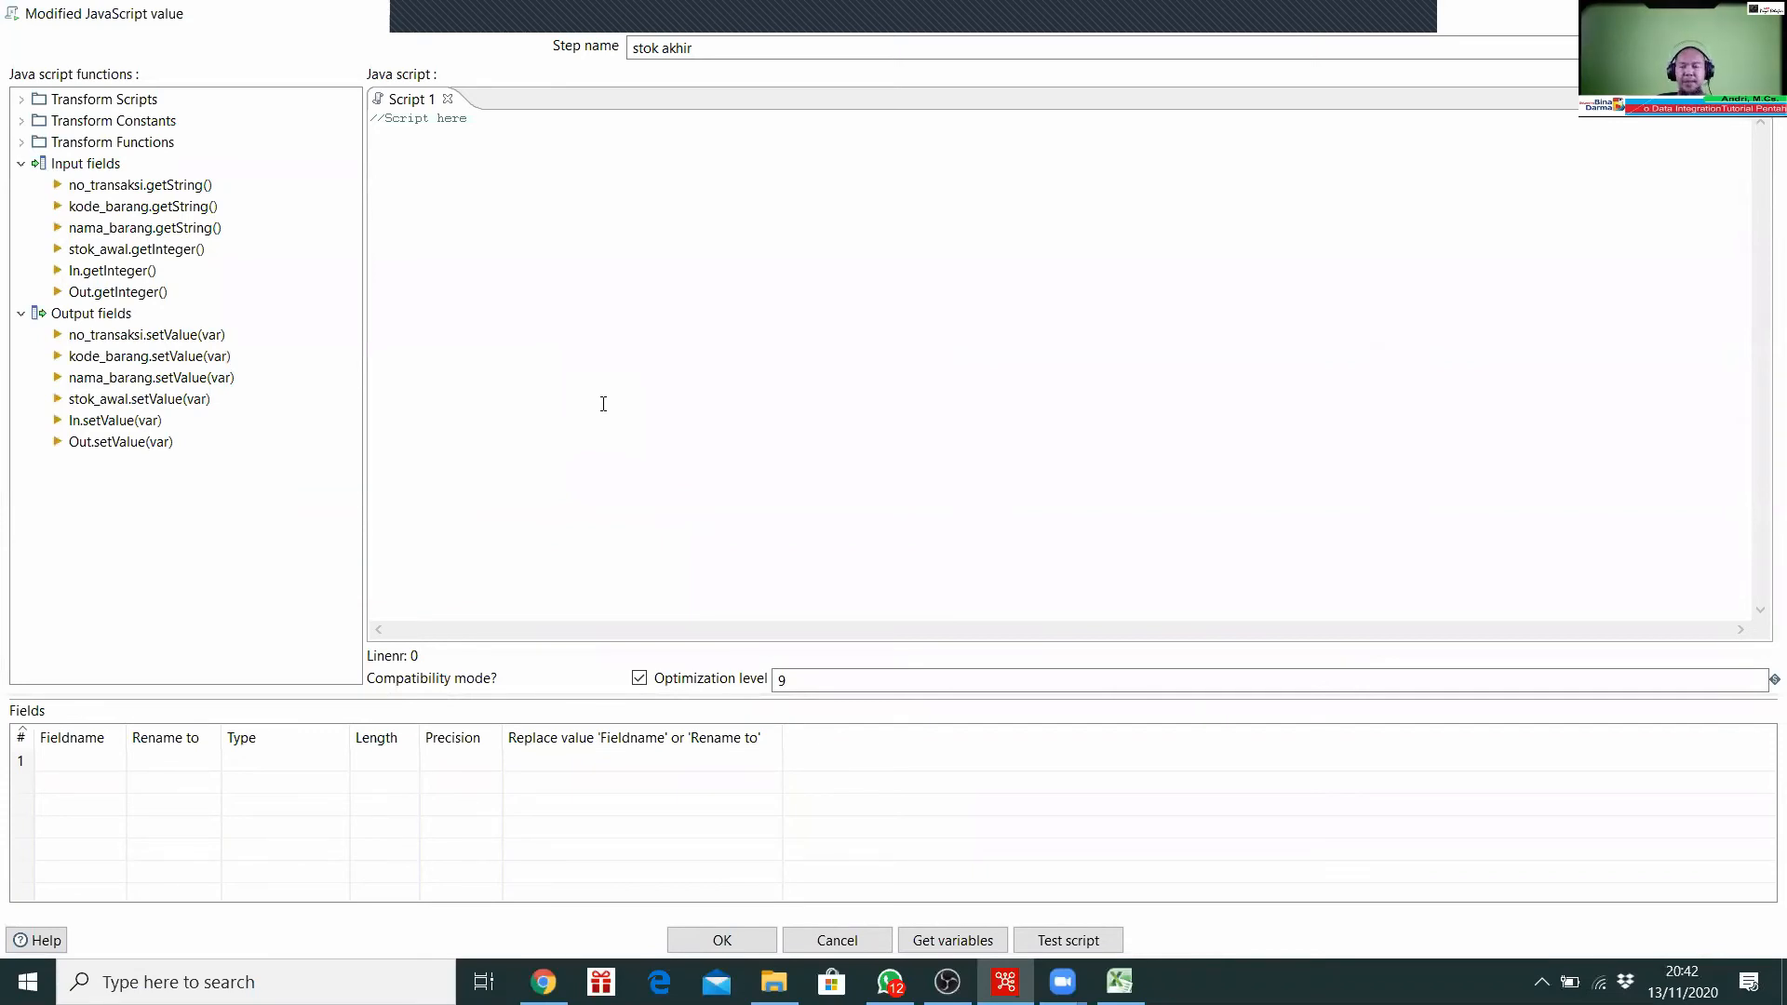
{"action": "left_click", "coordinate": [480, 236]}
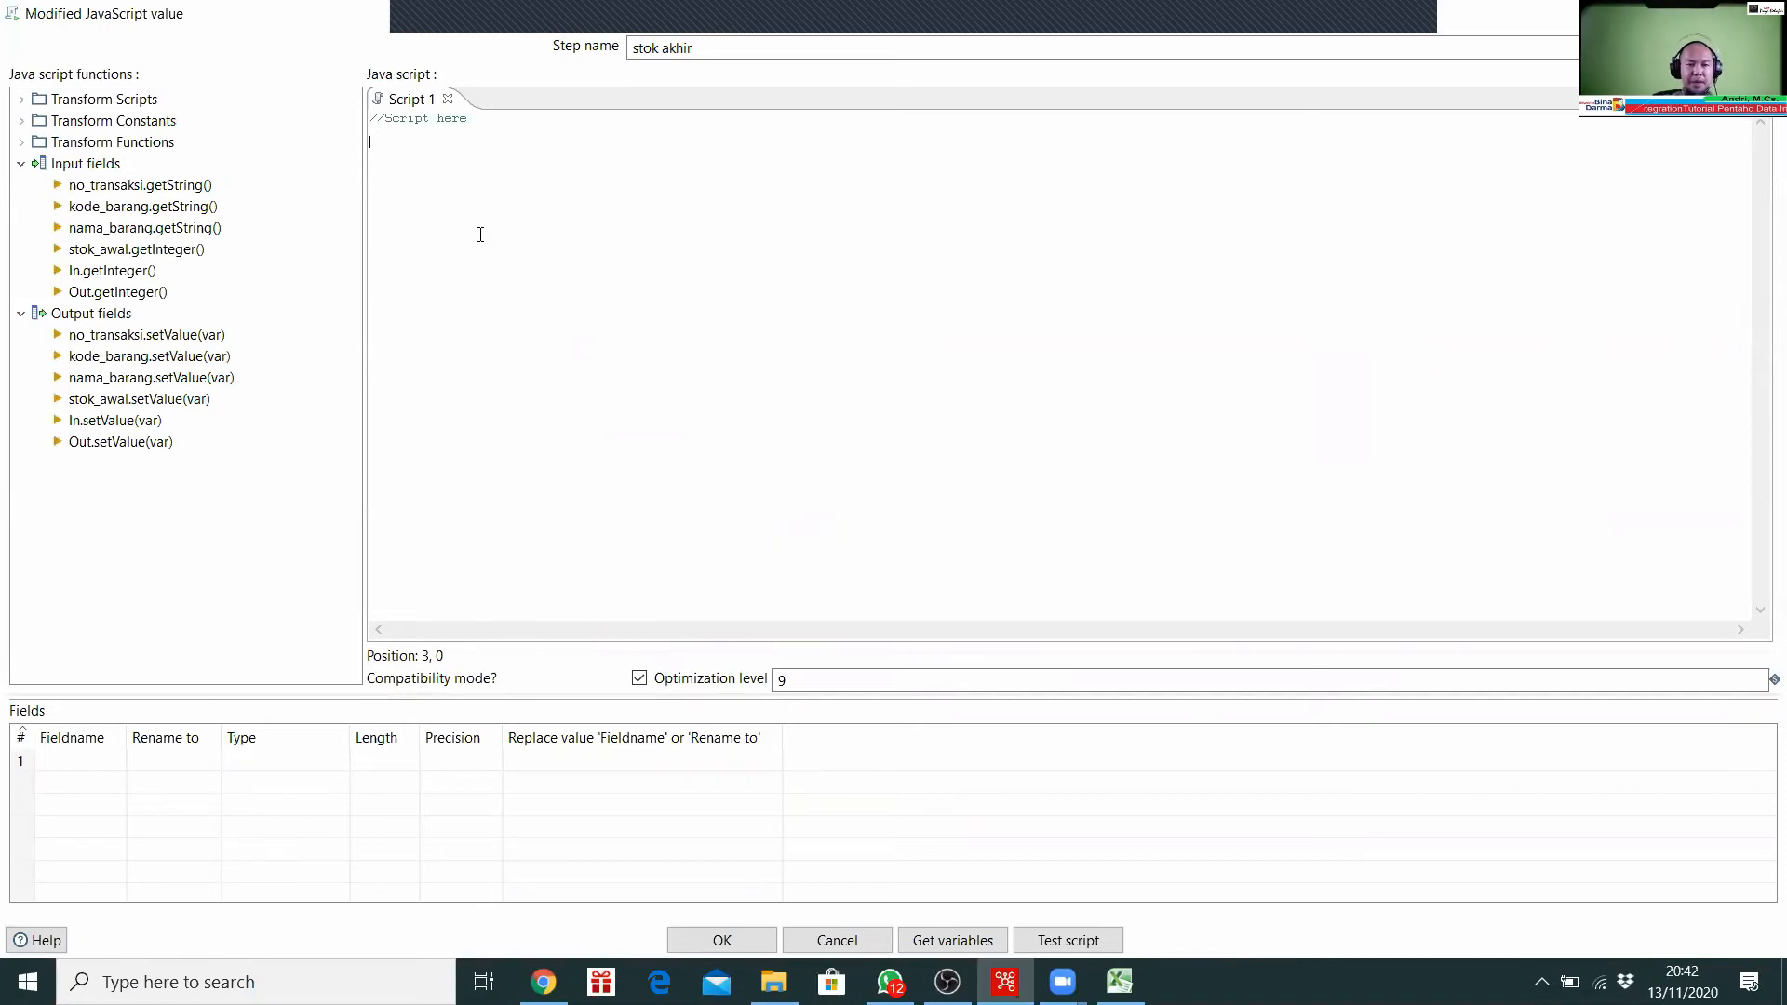
{"action": "type", "text": "var"}
{"action": "type", "text": "stok"}
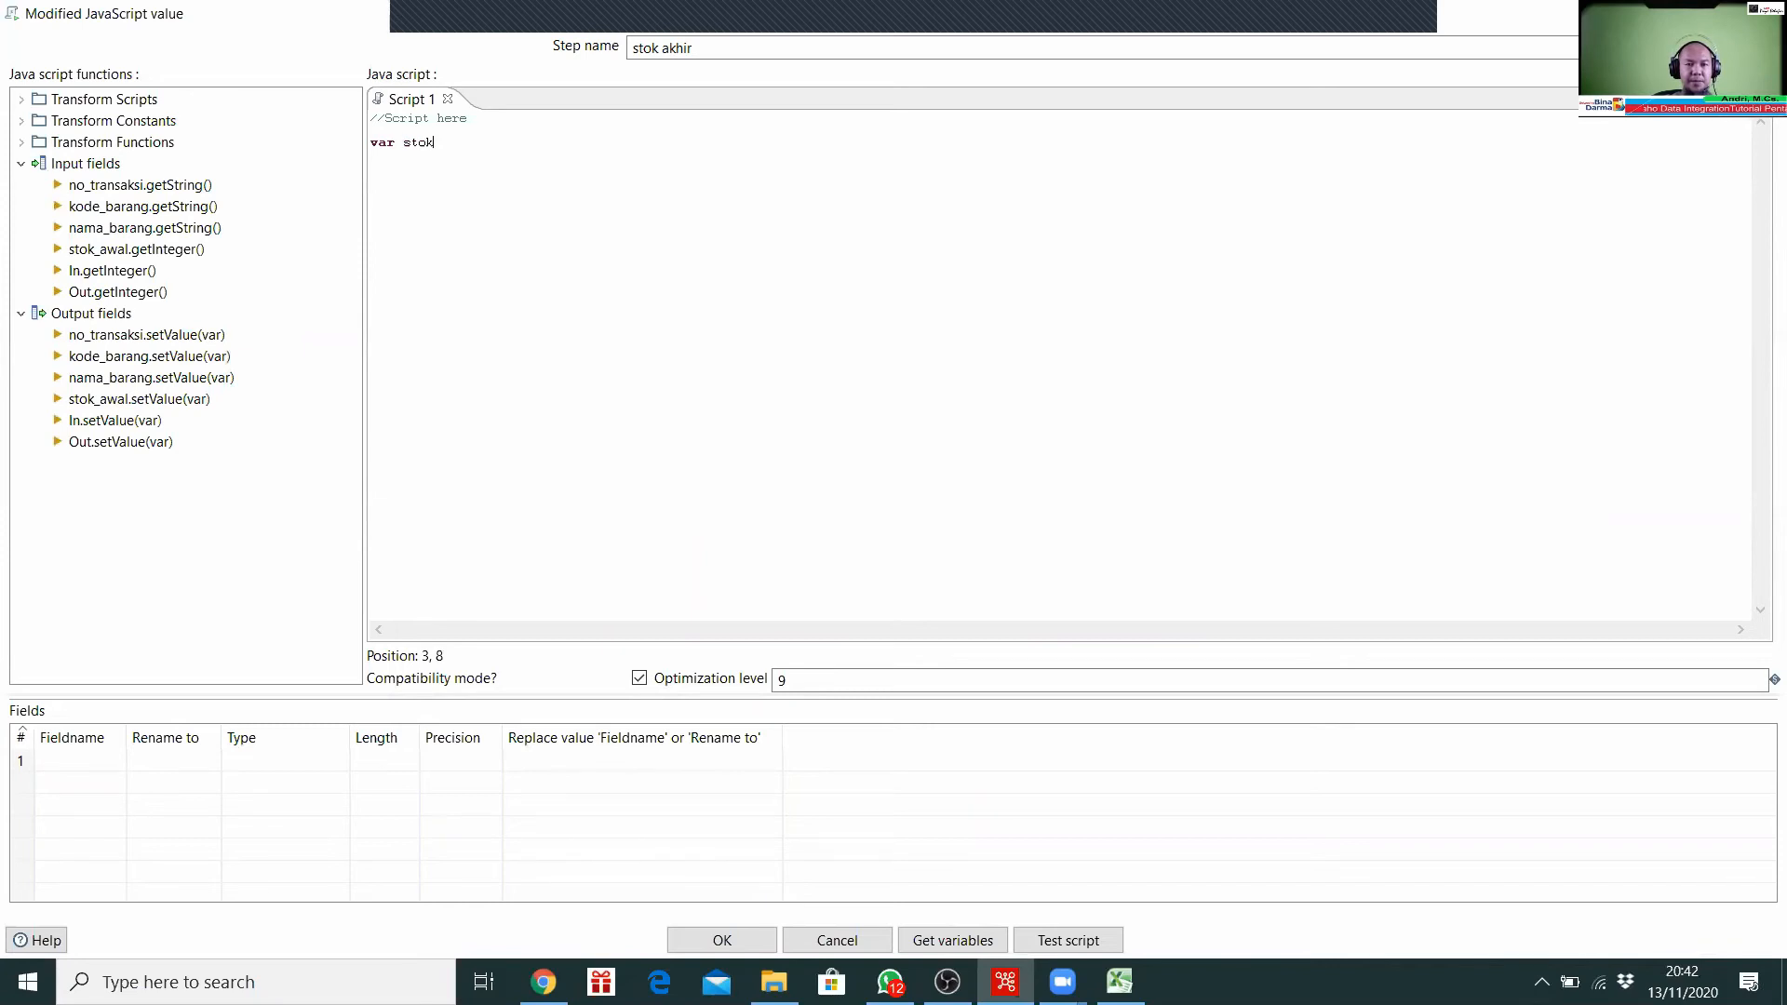
{"action": "type", "text": "_akhir ="}
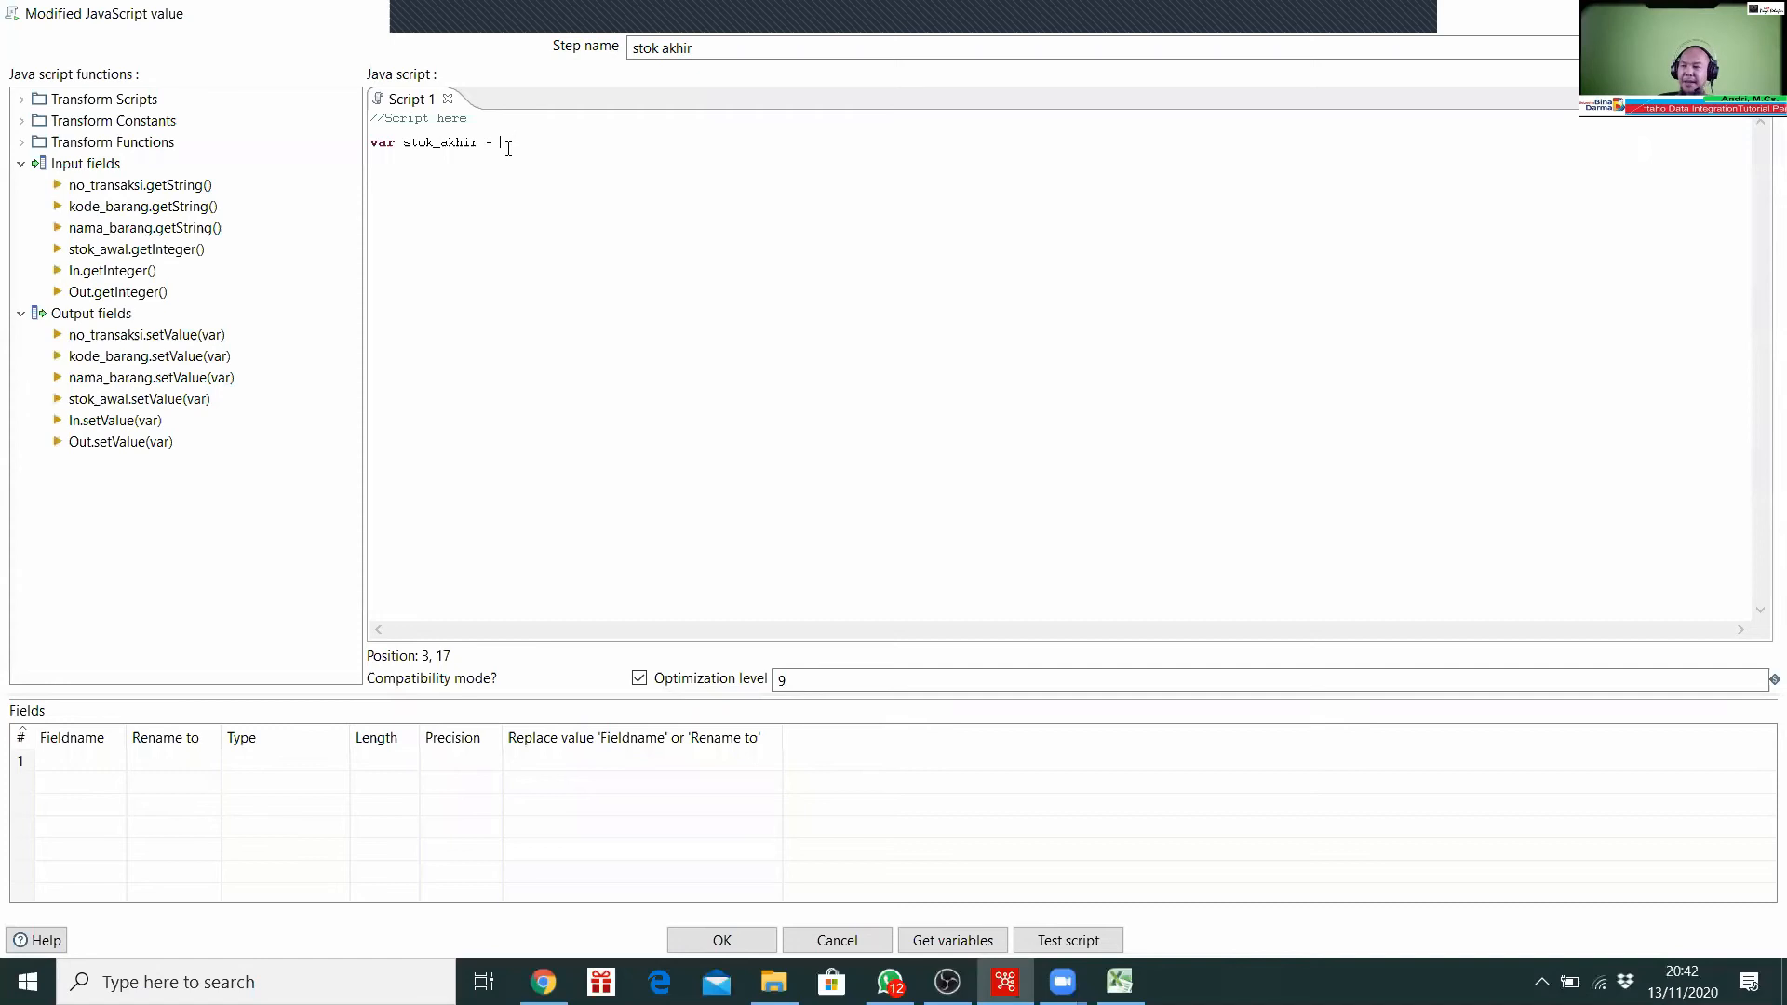
{"action": "double_click", "coordinate": [128, 249]}
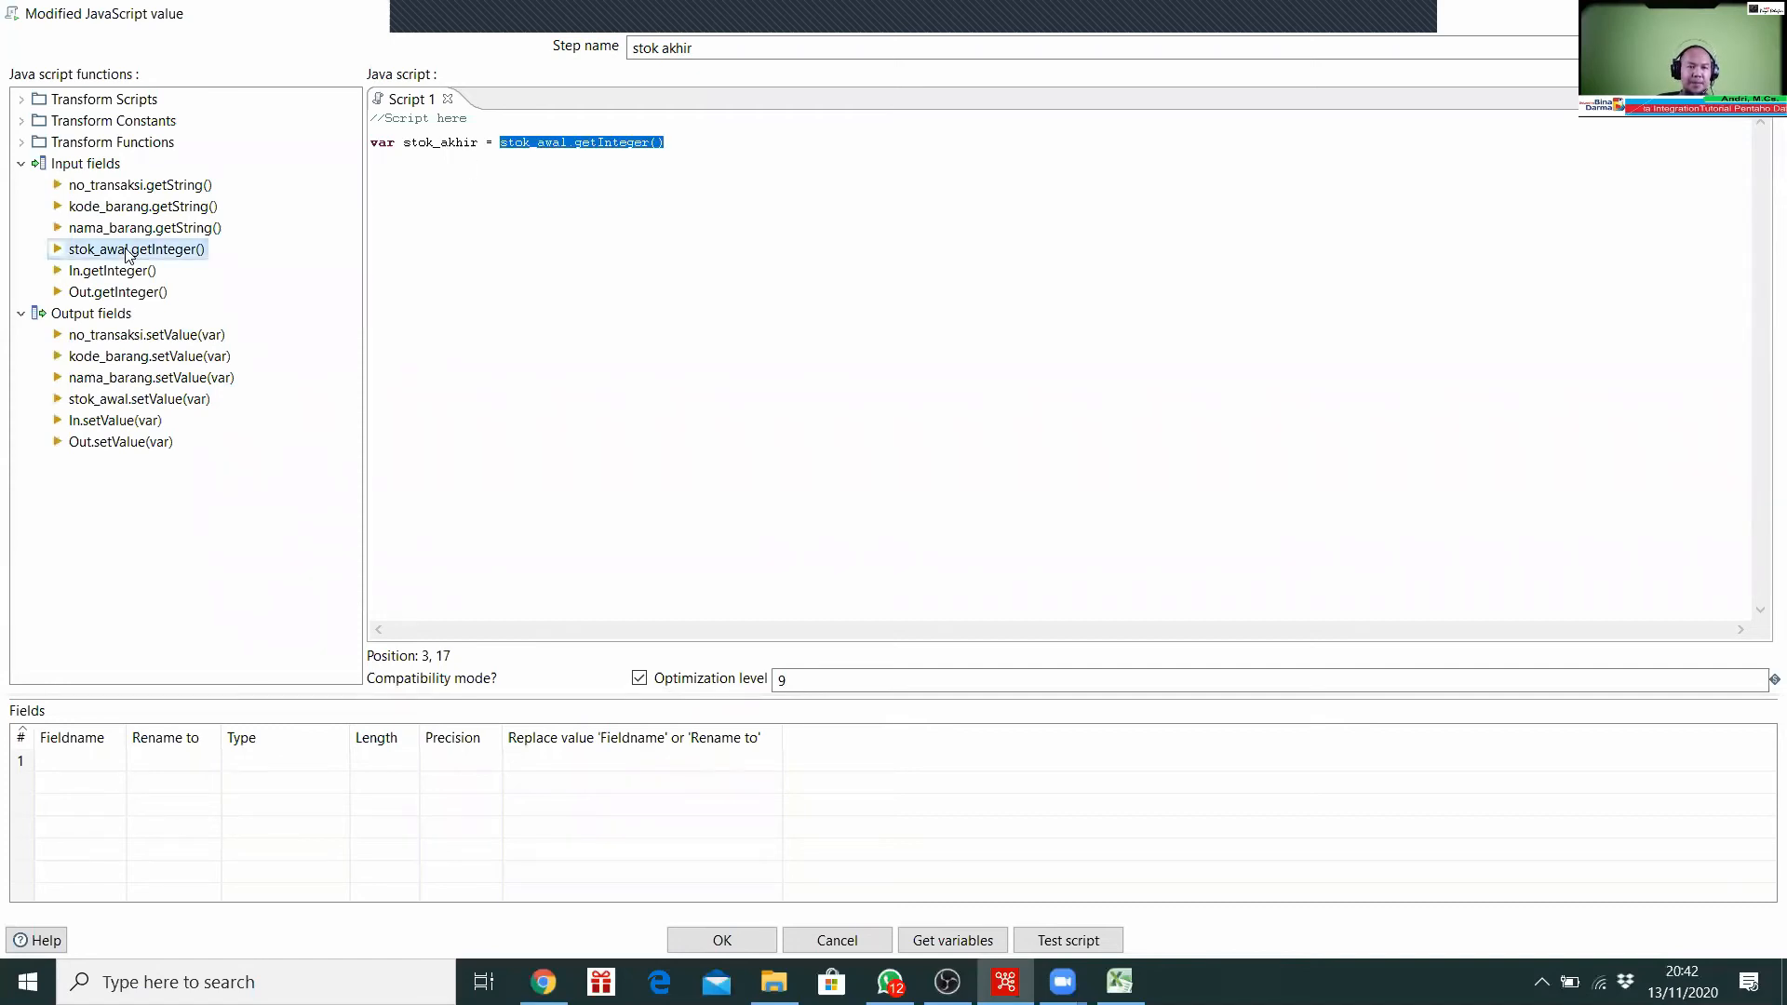
{"action": "left_click", "coordinate": [718, 142]}
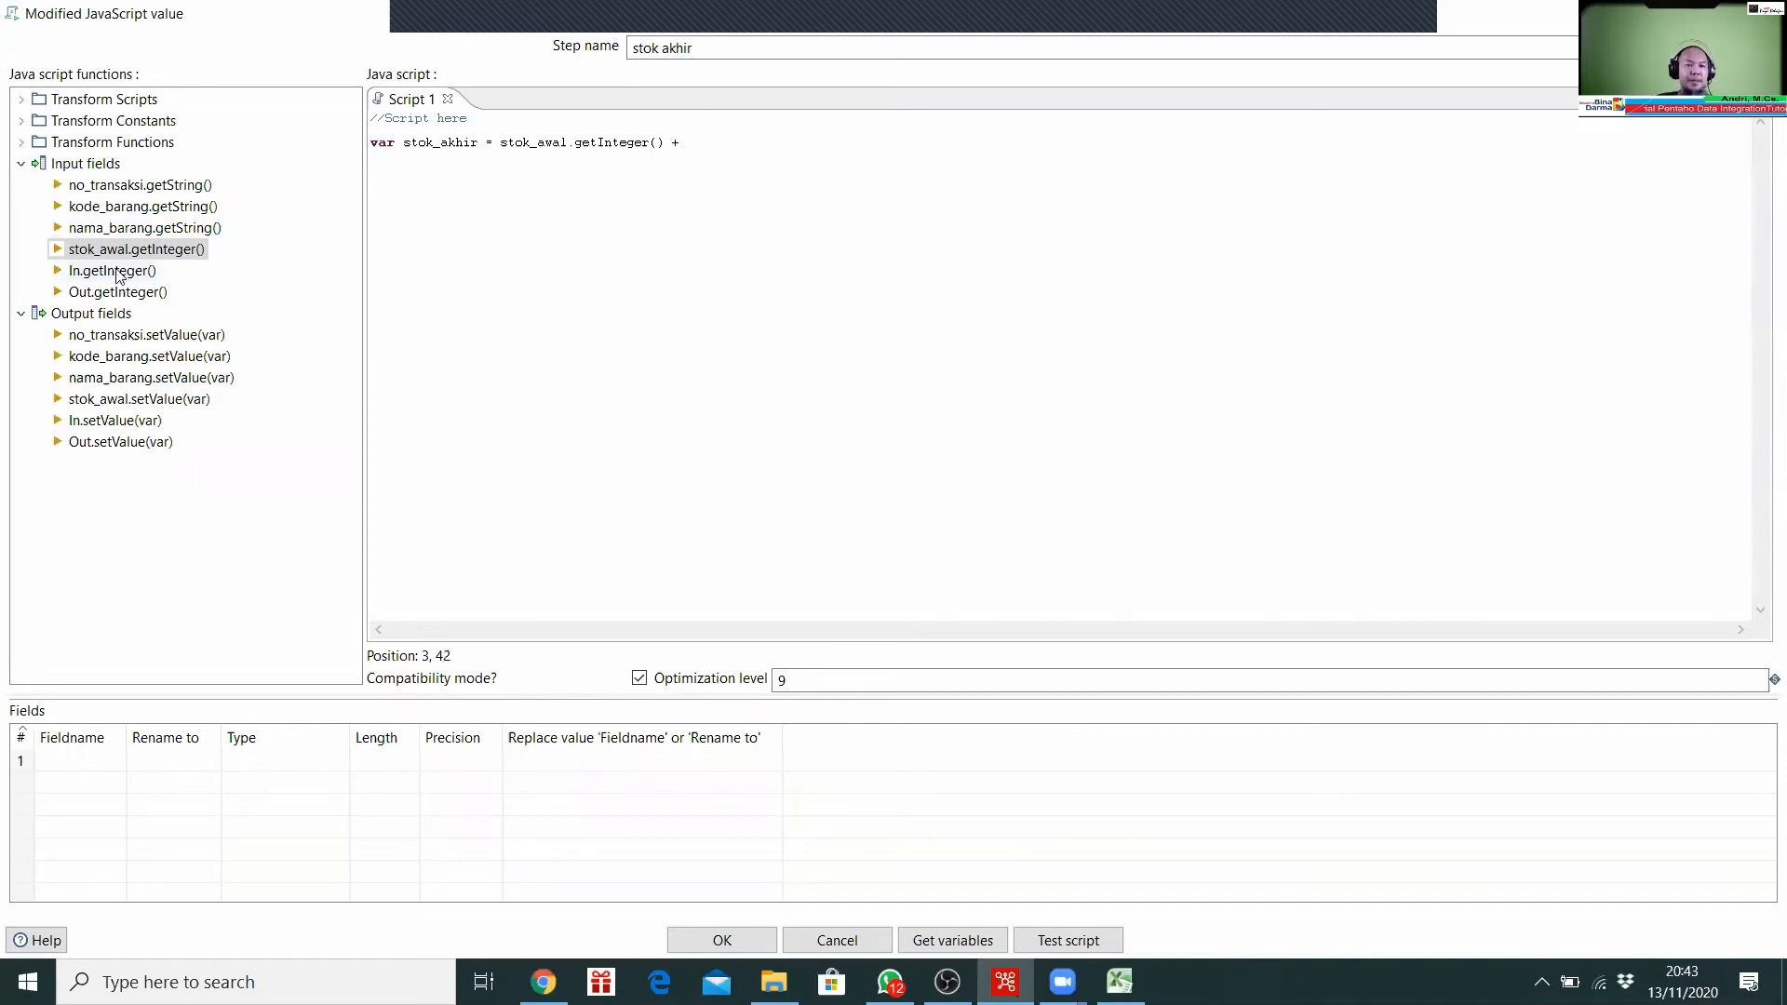
{"action": "double_click", "coordinate": [103, 271]}
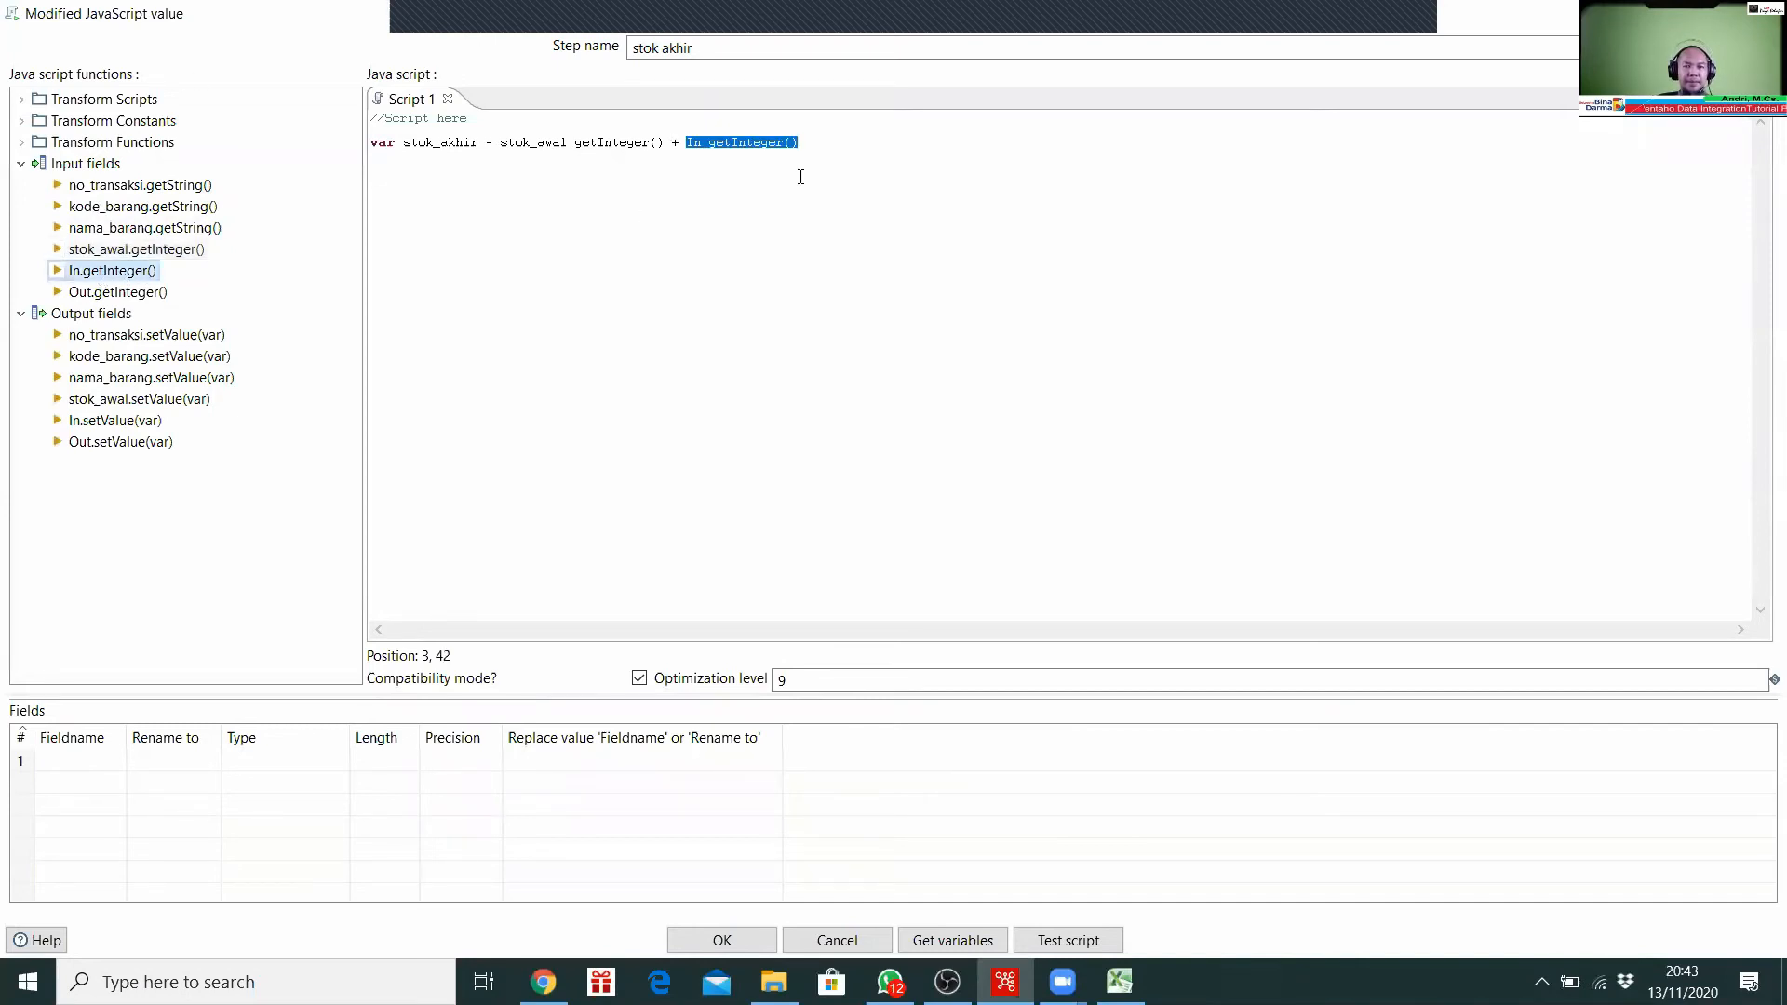
{"action": "left_click", "coordinate": [920, 140]}
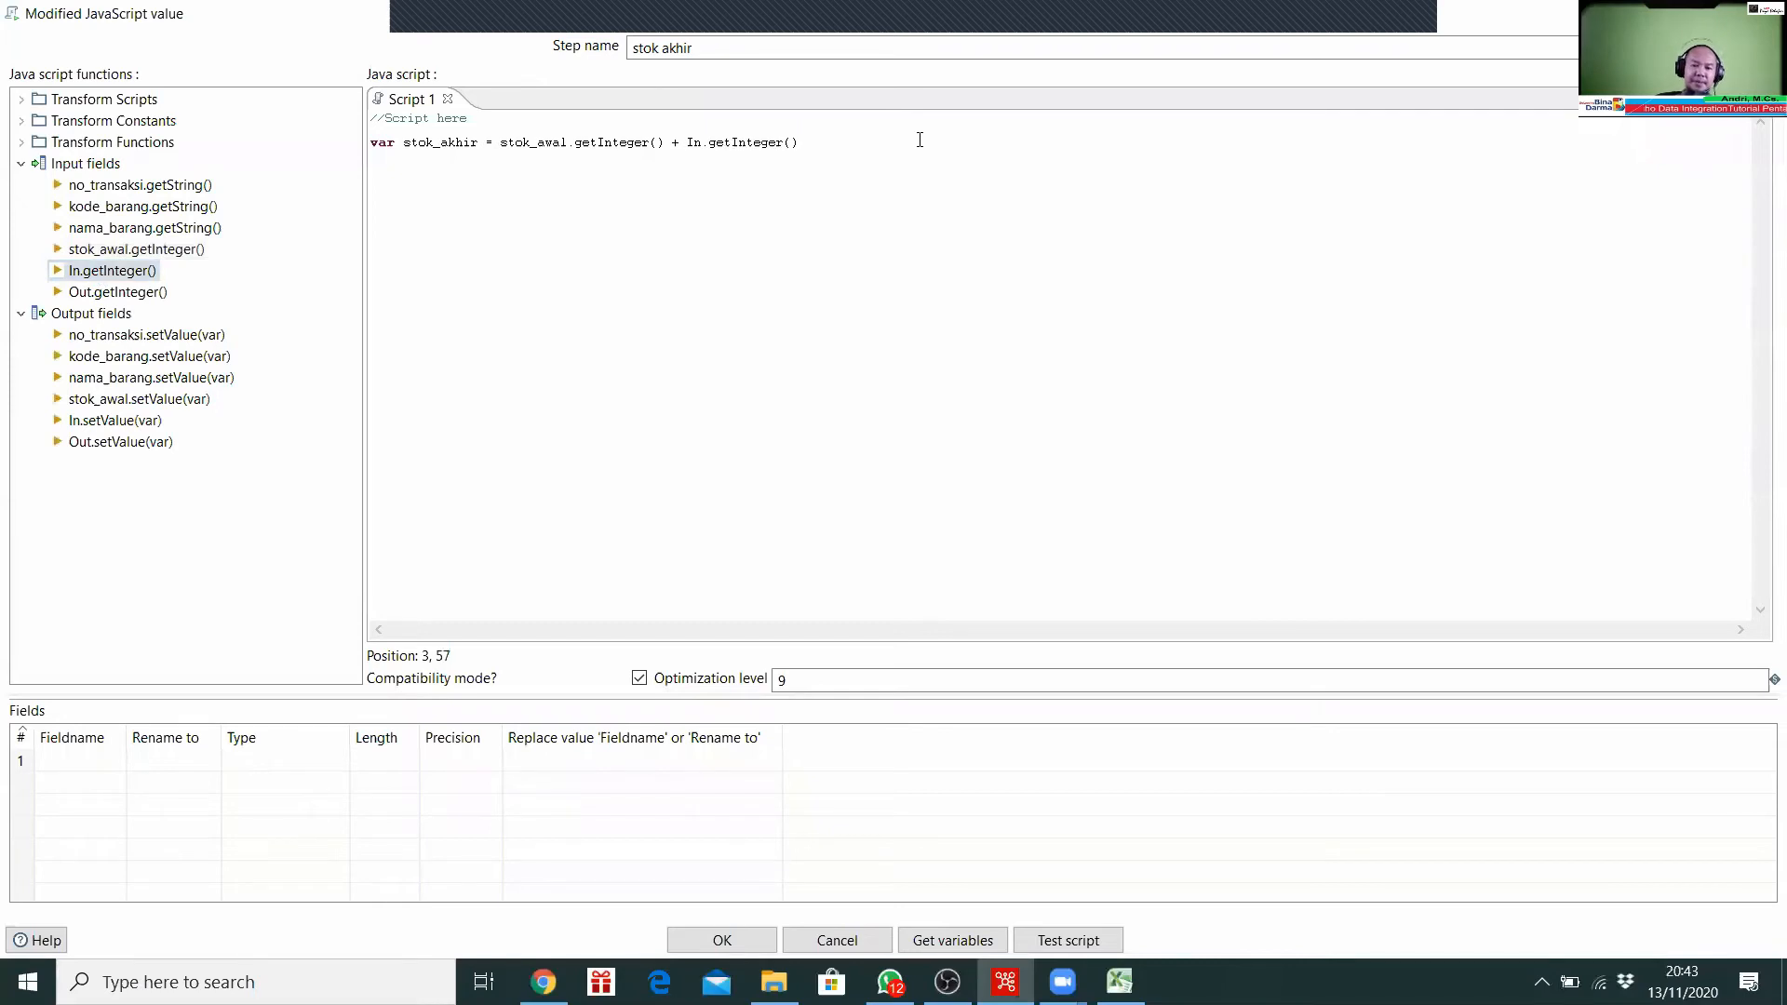
{"action": "type", "text": "-"}
{"action": "double_click", "coordinate": [117, 292]}
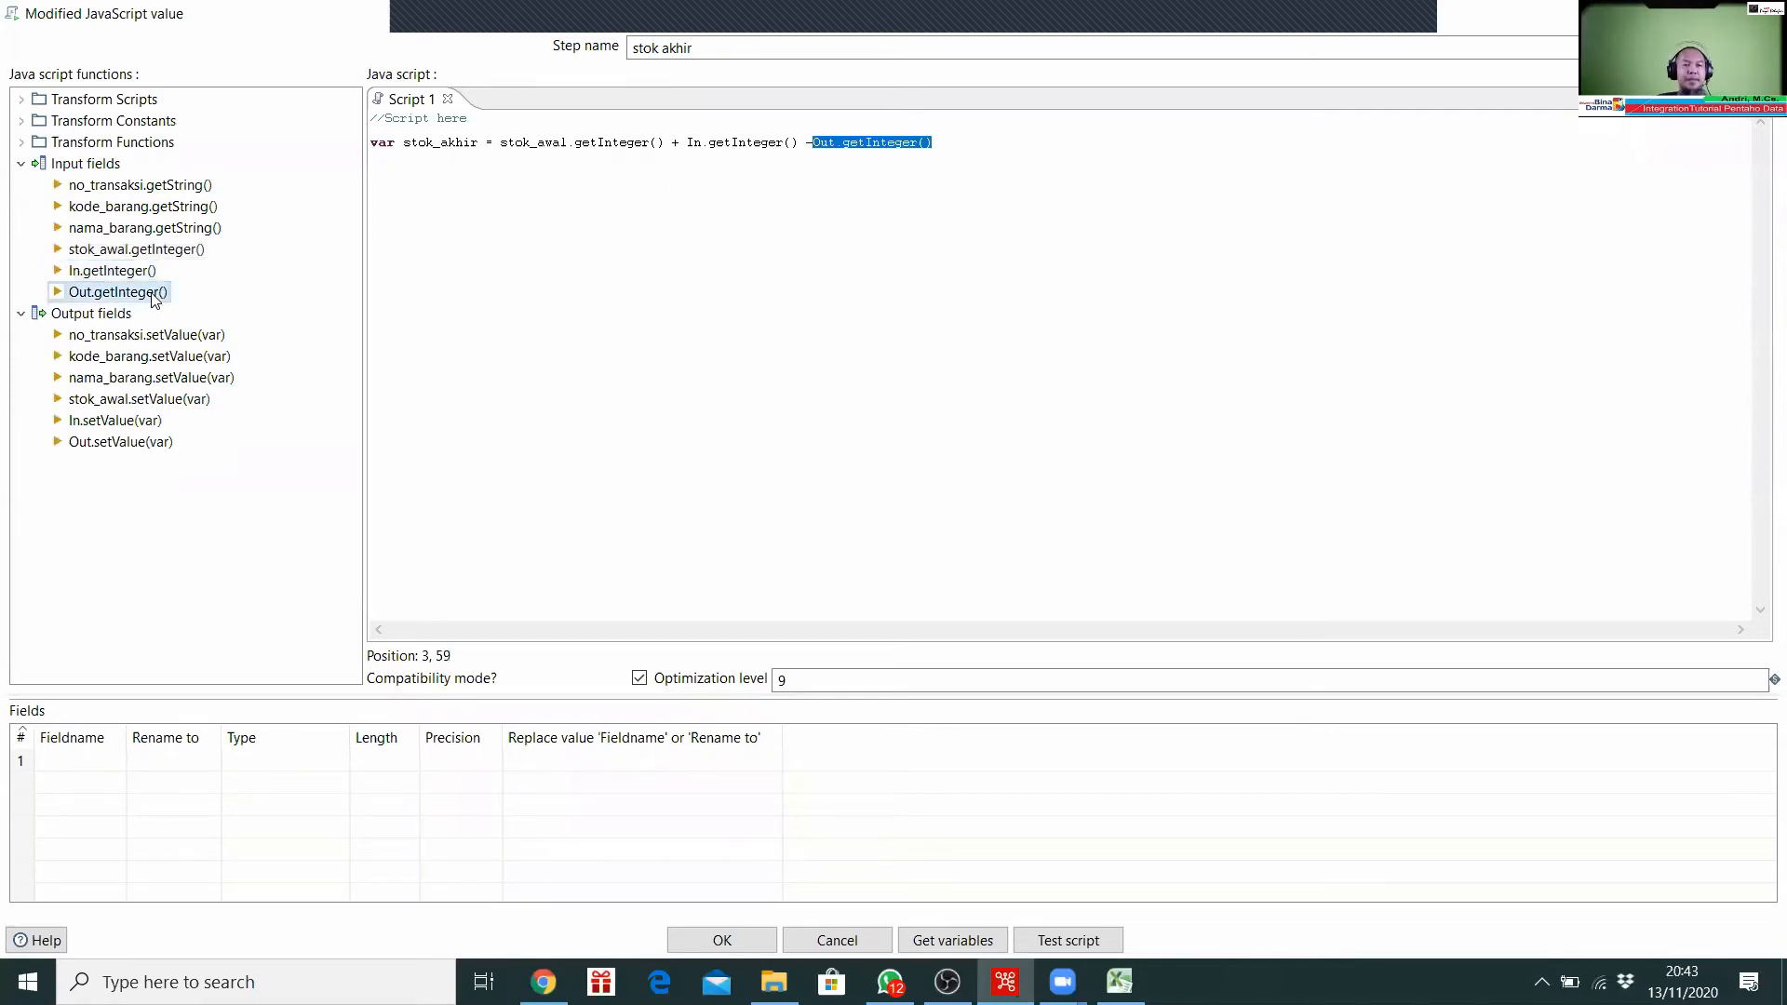
{"action": "left_click", "coordinate": [982, 144]}
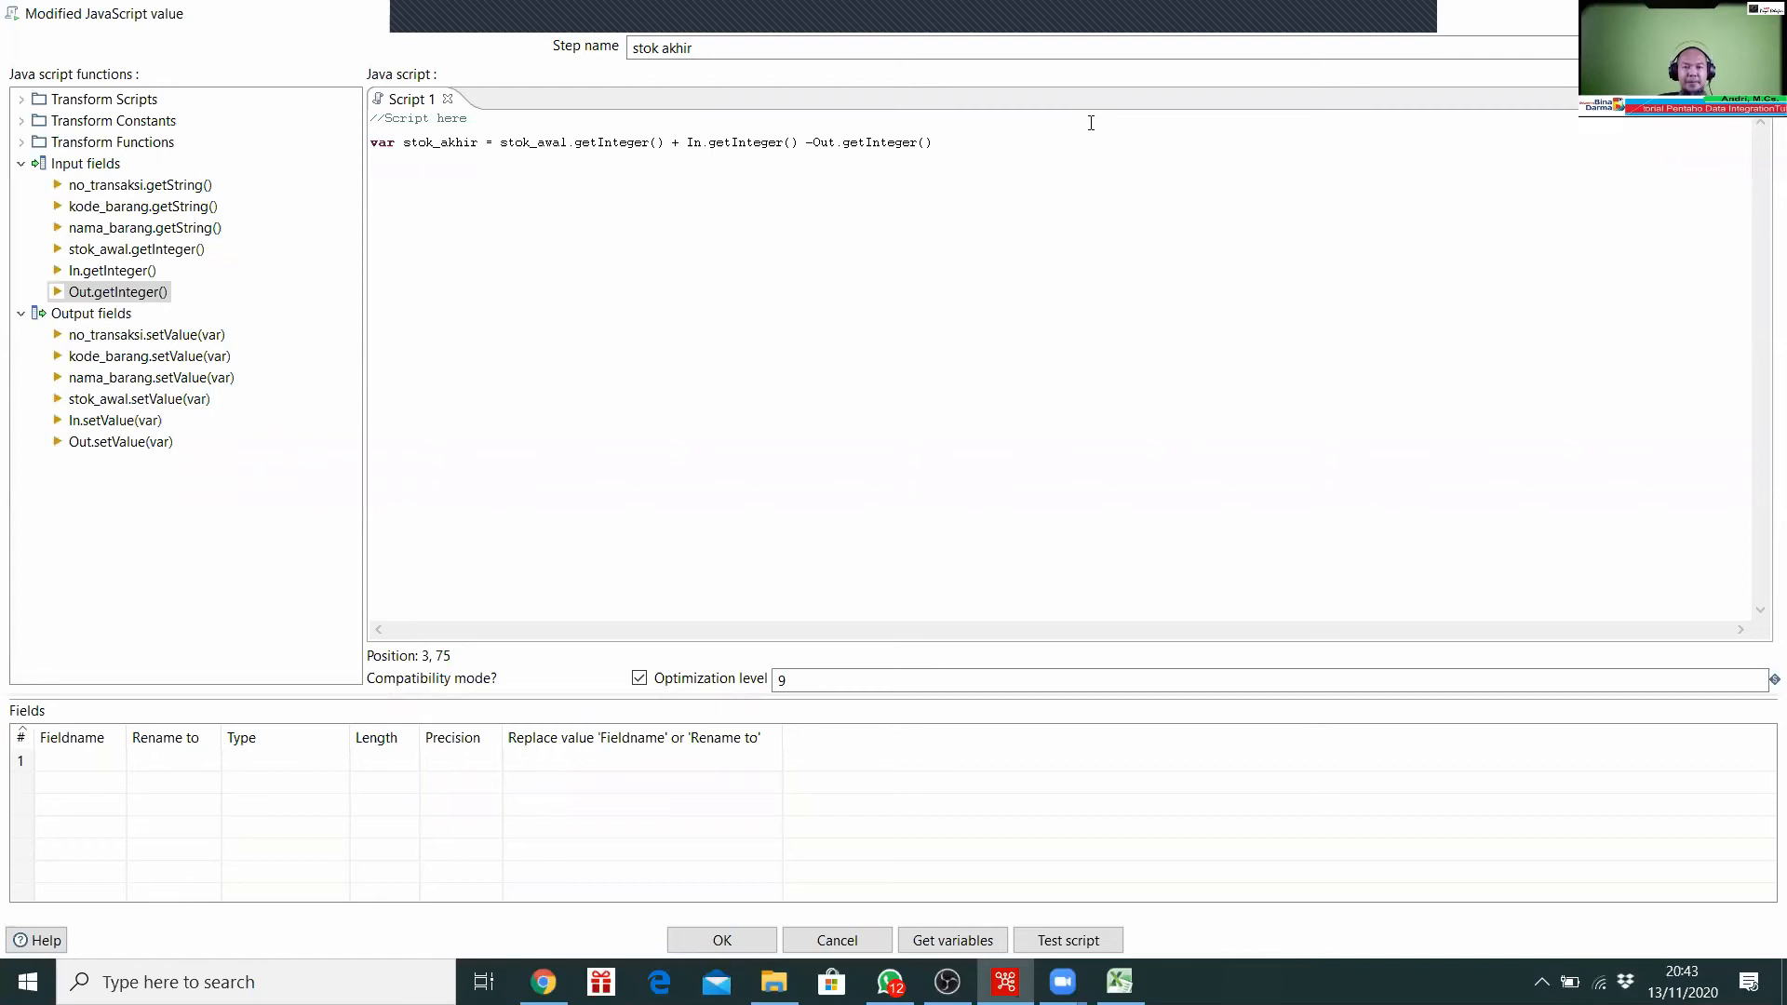
Step: Insert a space before Out.getInteger() and end the stok_akhir script line with a semicolon
{"action": "left_click", "coordinate": [819, 133]}
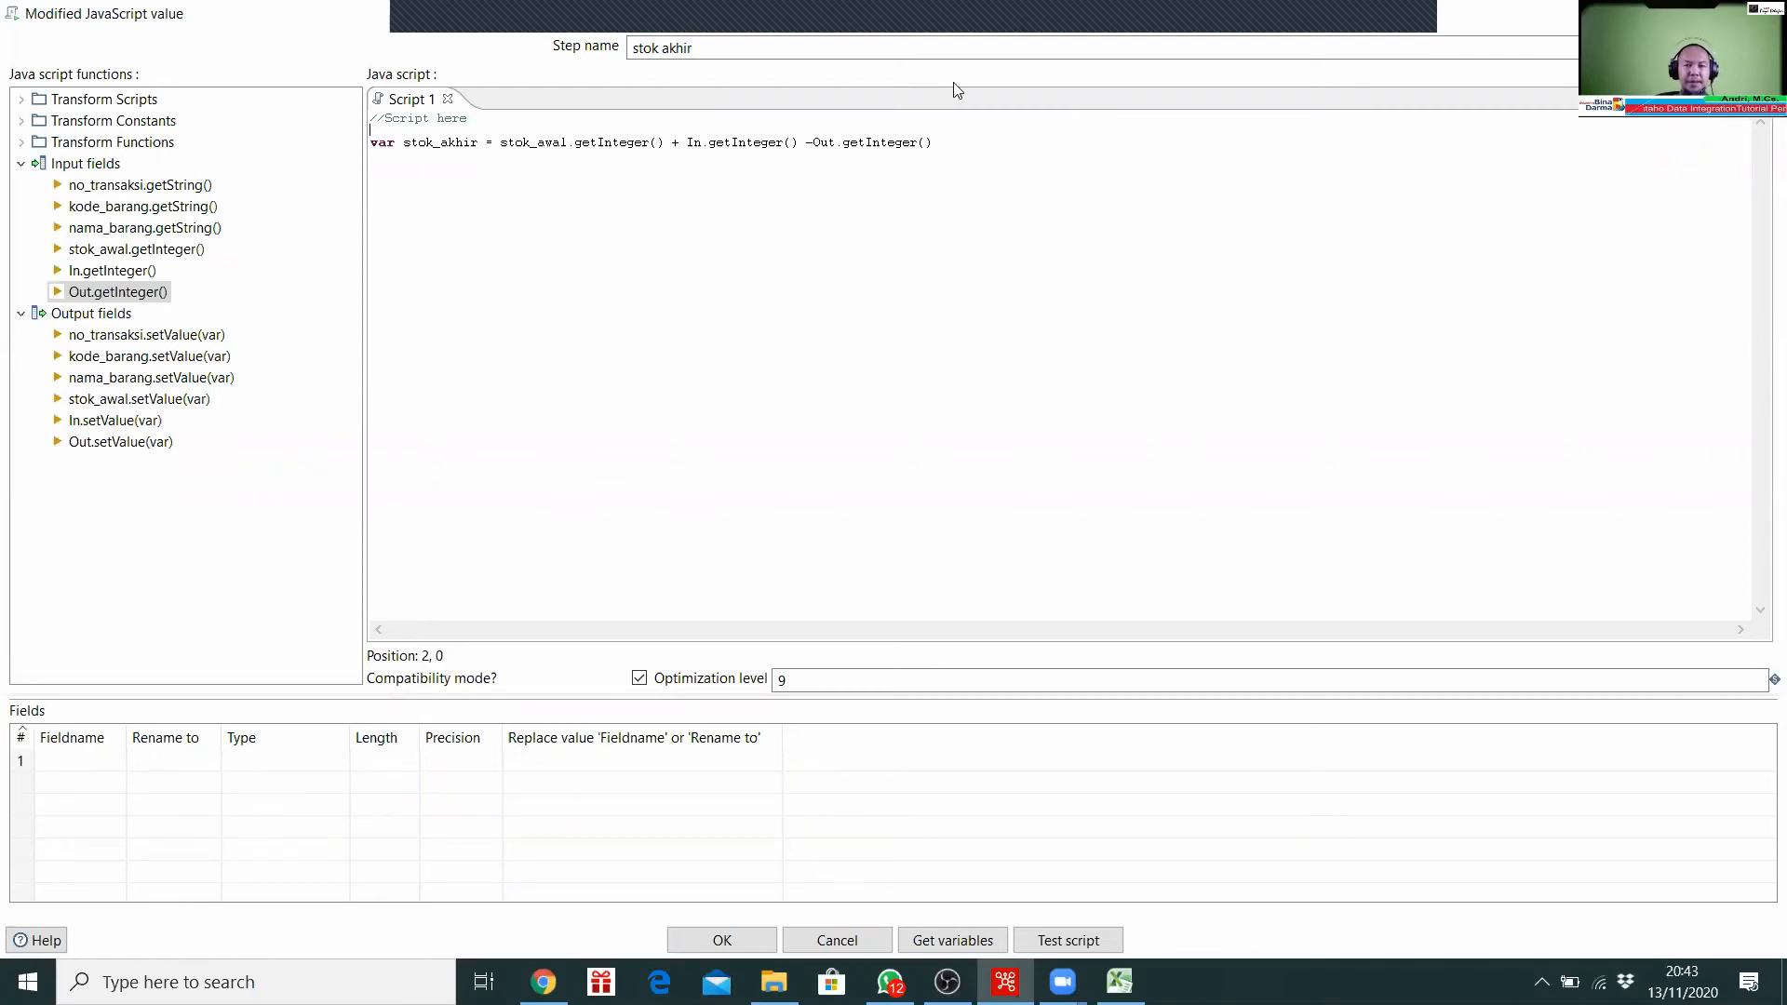
{"action": "left_click", "coordinate": [800, 140]}
{"action": "key", "text": "Right"}
{"action": "key", "text": "Right"}
{"action": "left_click", "coordinate": [981, 139]}
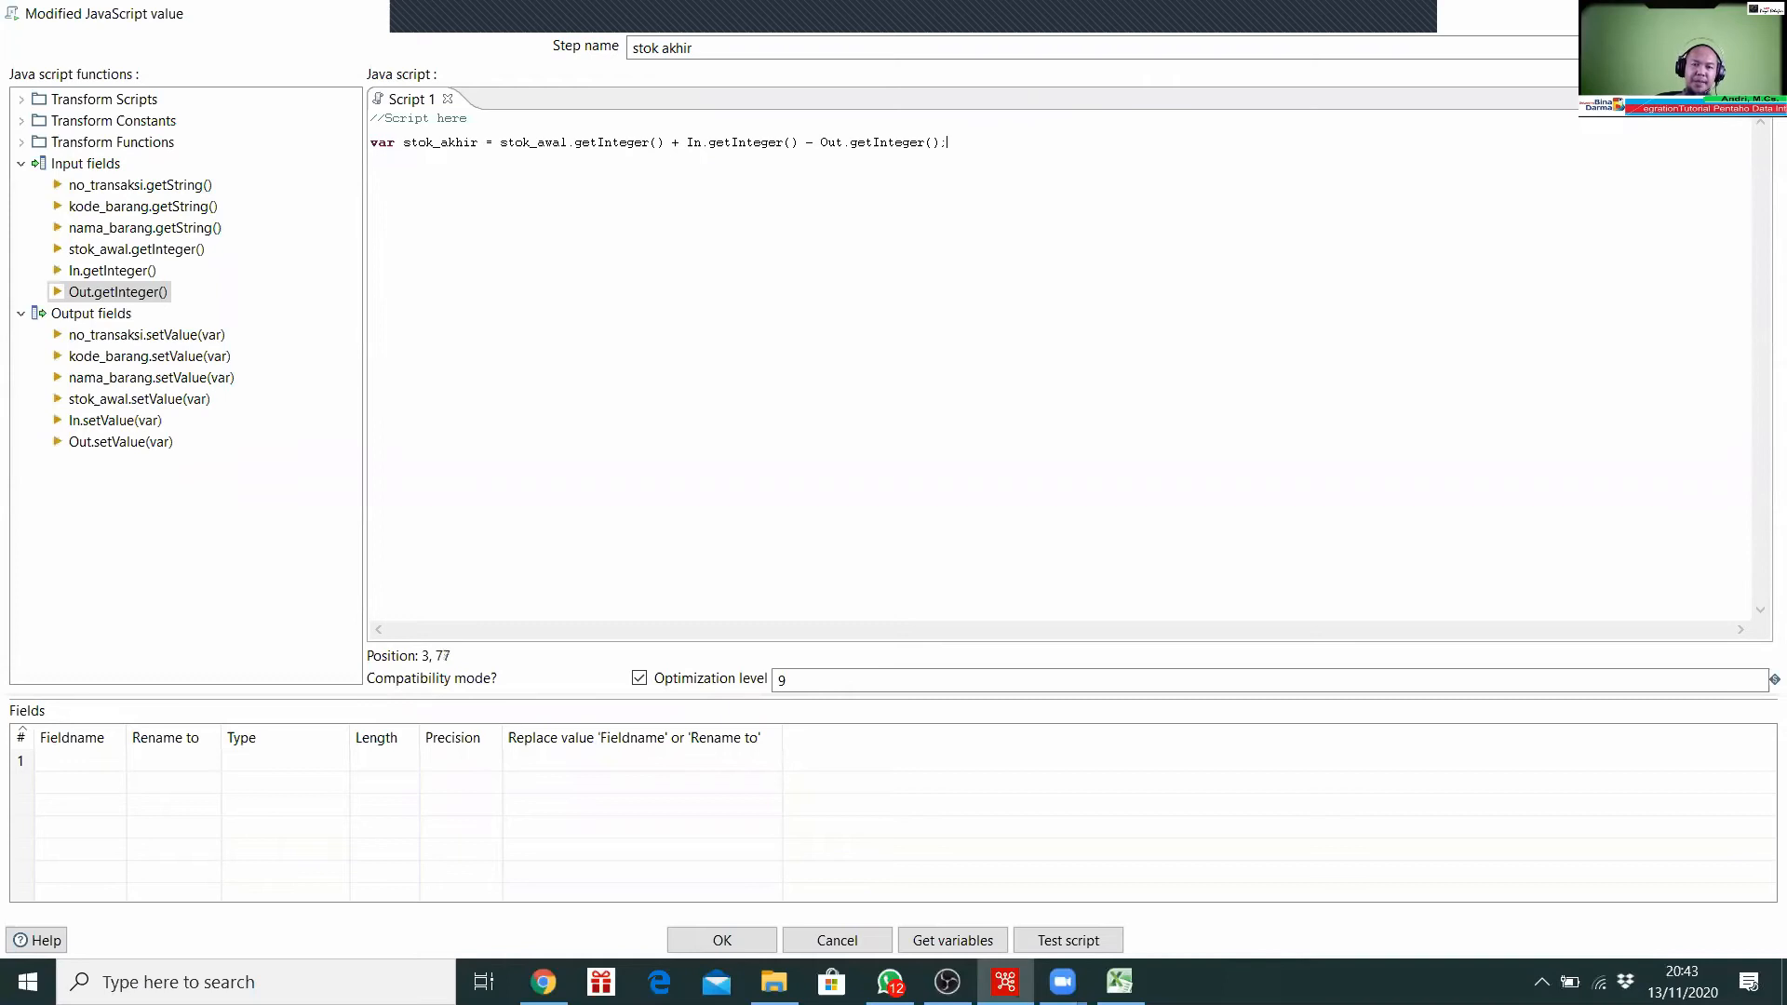
{"action": "left_click_drag", "start_coordinate": [972, 140], "coordinate": [925, 142]}
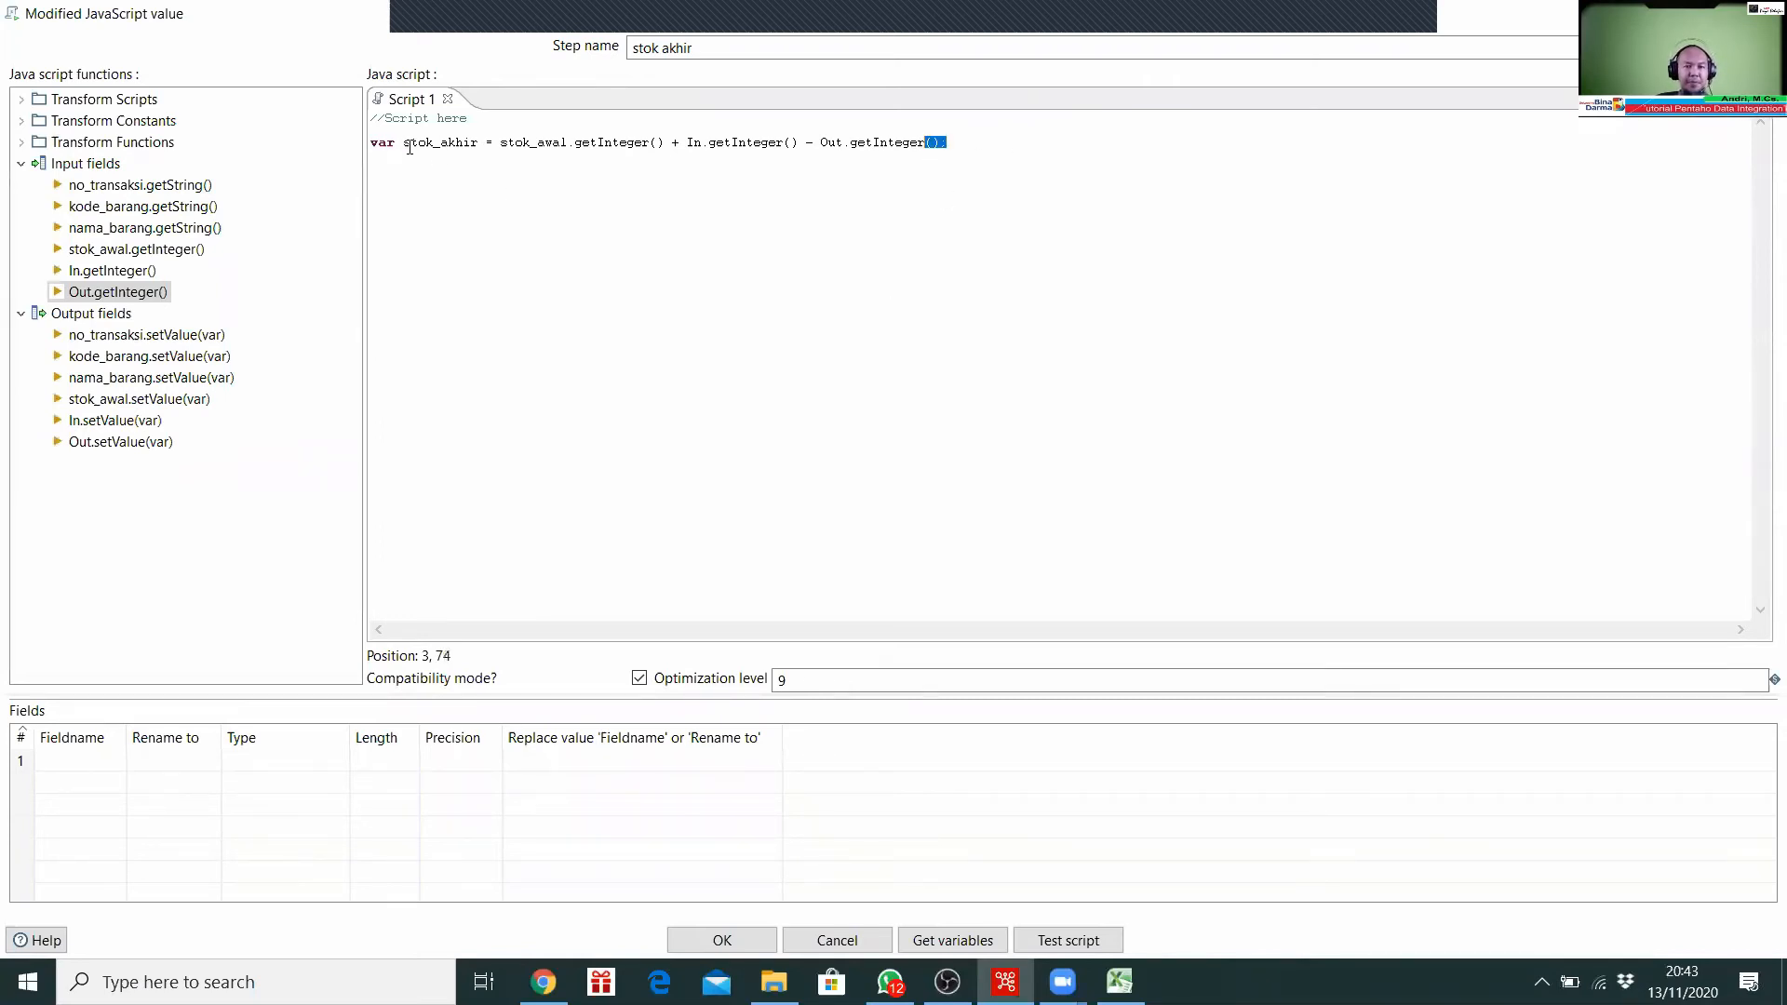
{"action": "left_click_drag", "start_coordinate": [404, 143], "coordinate": [473, 144]}
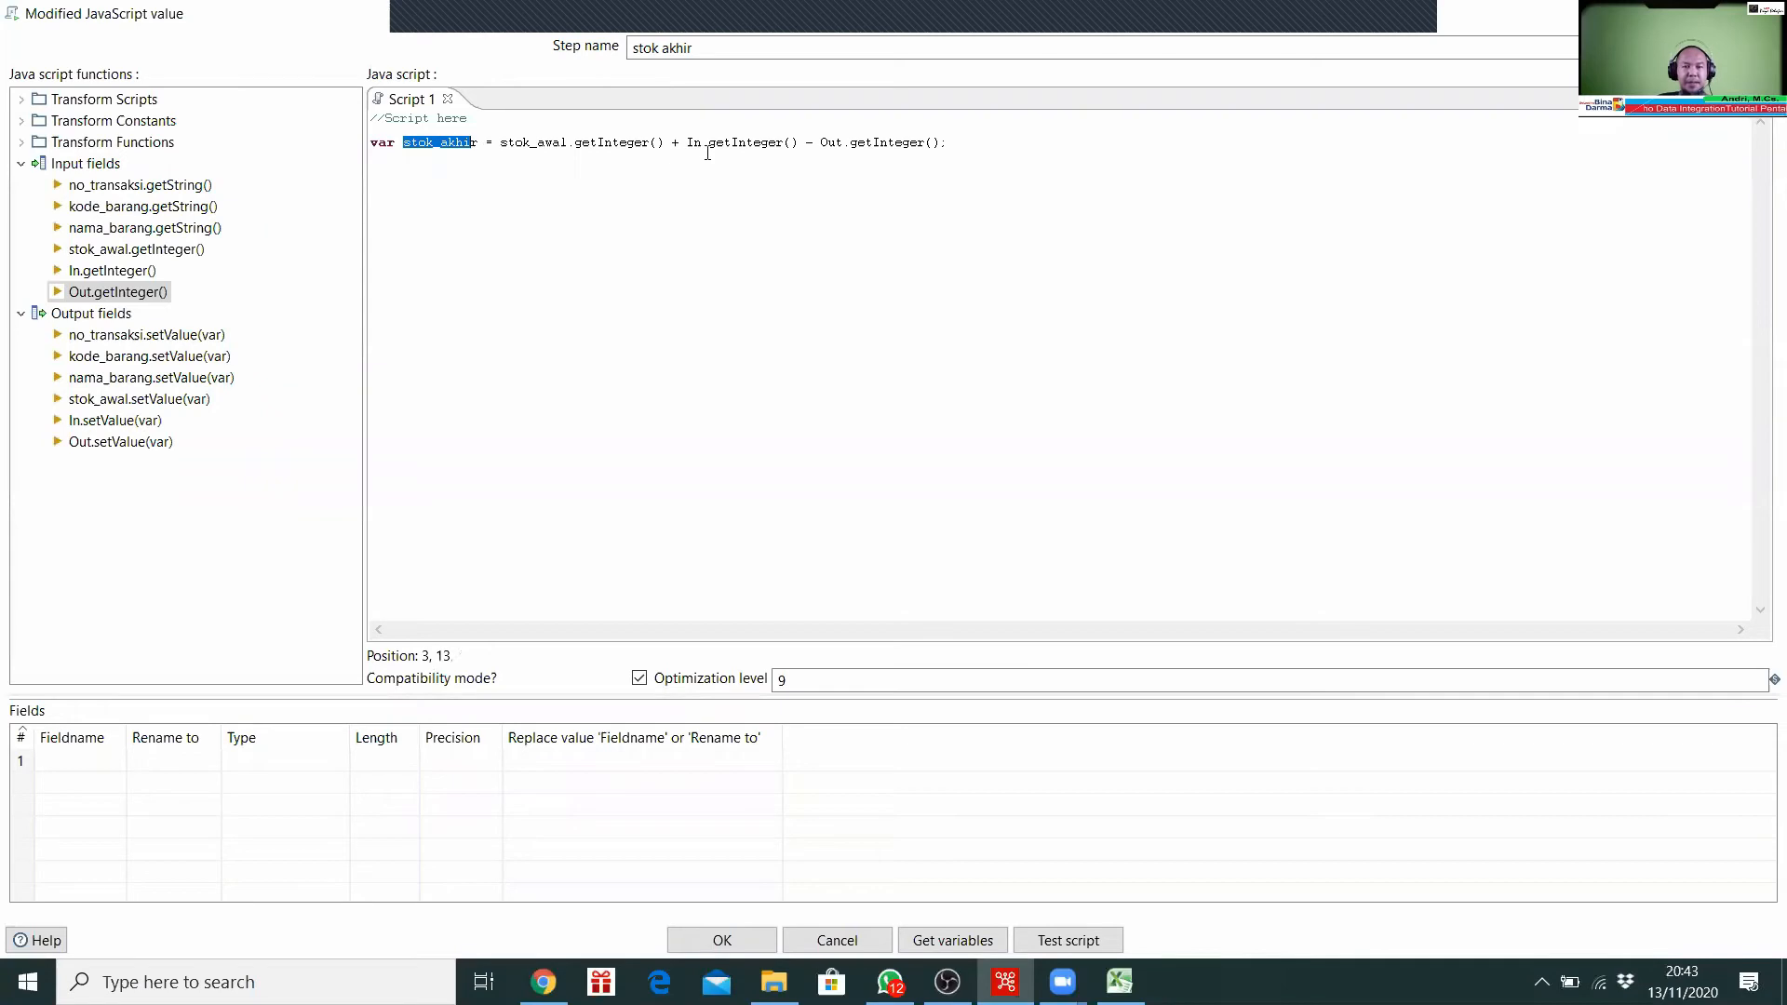
{"action": "left_click", "coordinate": [588, 205]}
{"action": "left_click", "coordinate": [405, 135]}
{"action": "left_click_drag", "start_coordinate": [406, 137], "coordinate": [482, 147]}
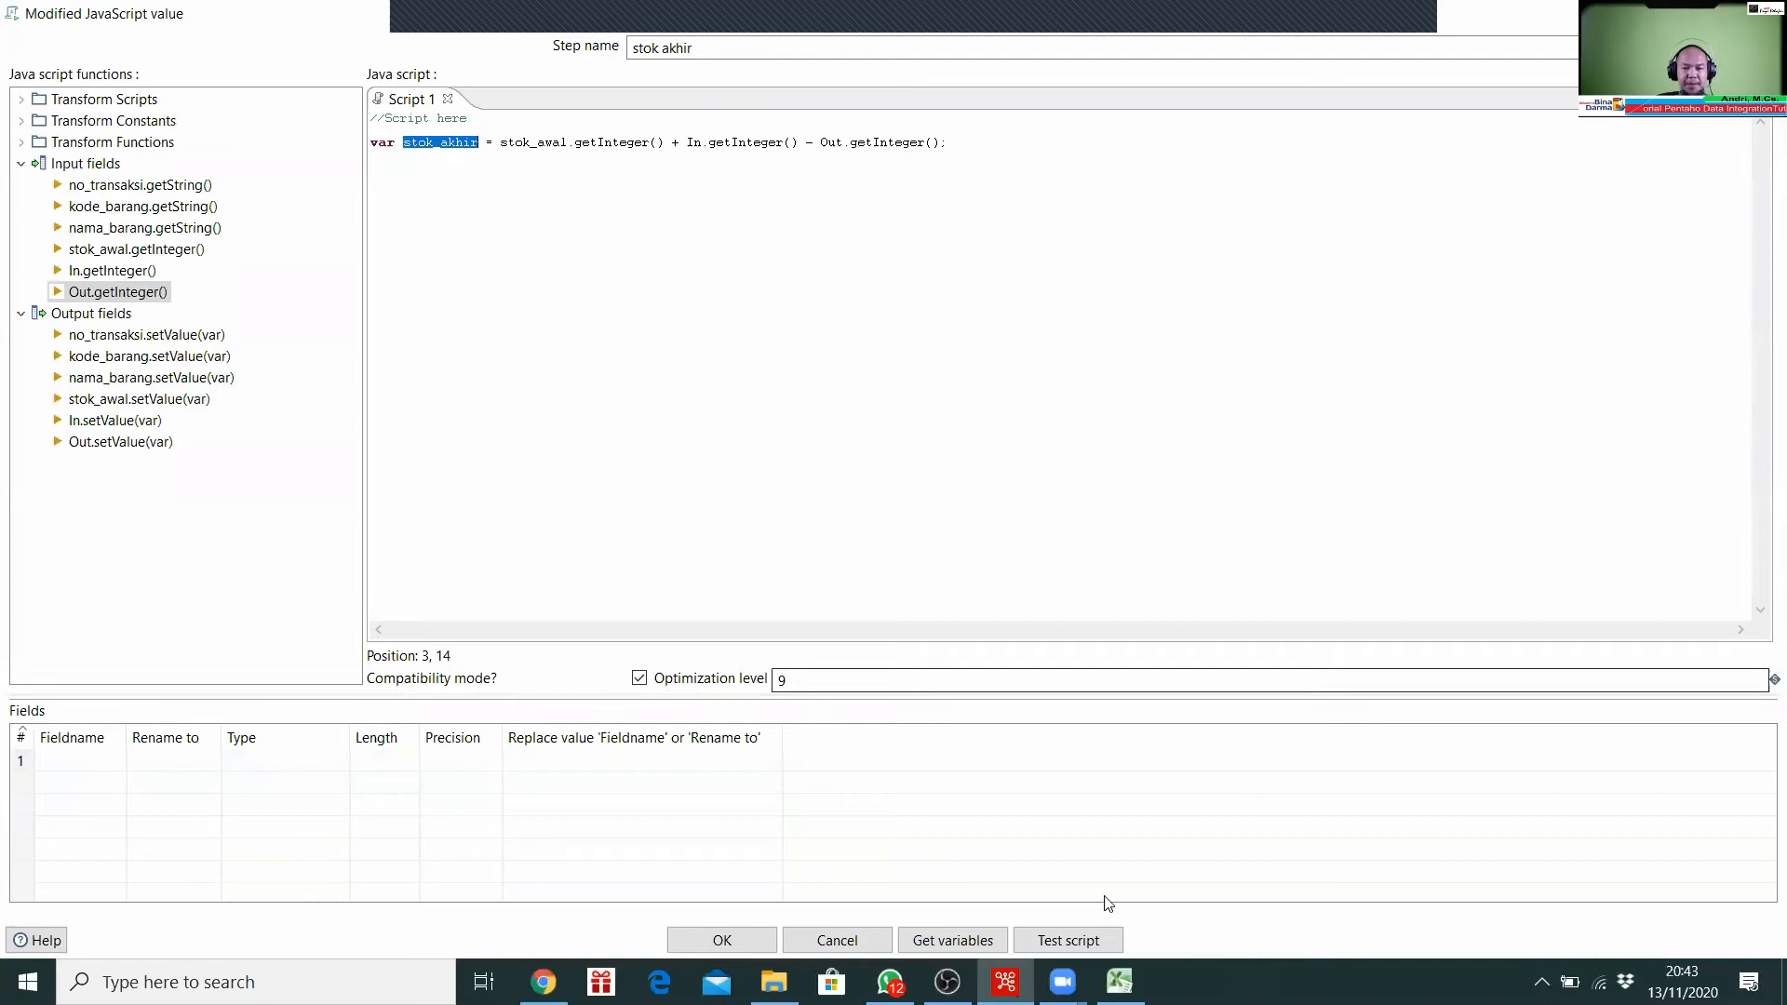
{"action": "left_click", "coordinate": [898, 391]}
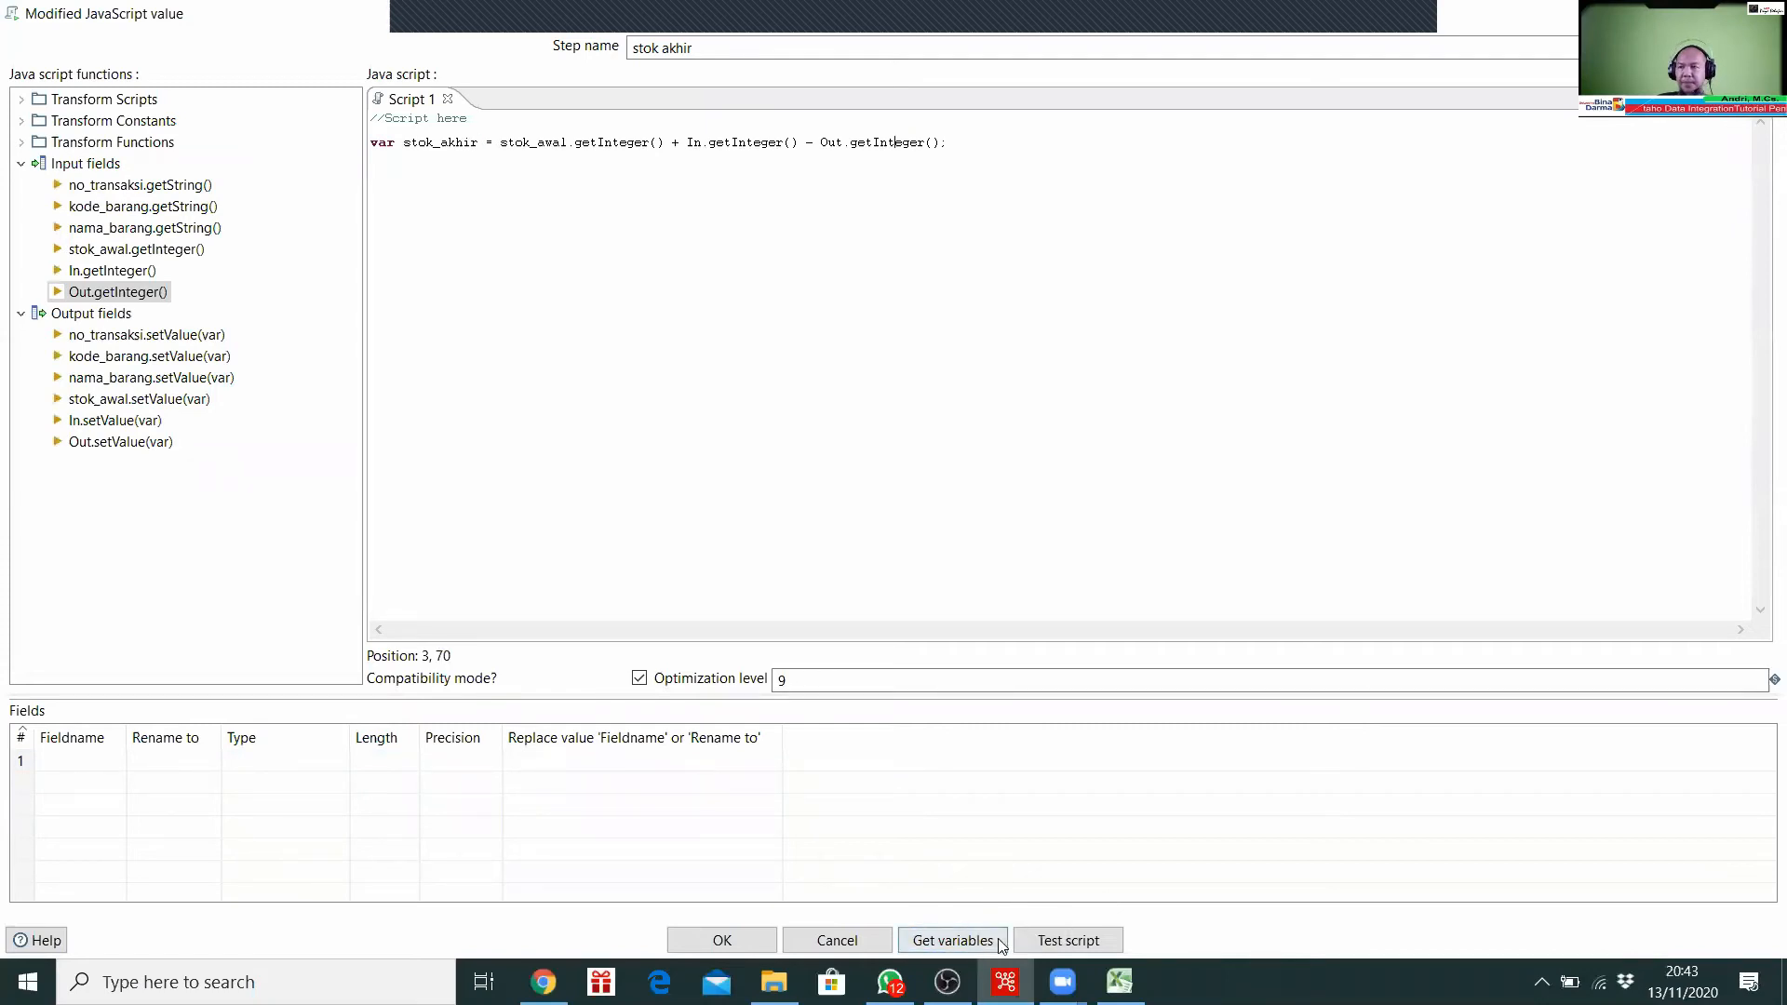
Step: Retrieve the script's variables so that stok_akhir is listed as an output field of the step
{"action": "left_click", "coordinate": [956, 943]}
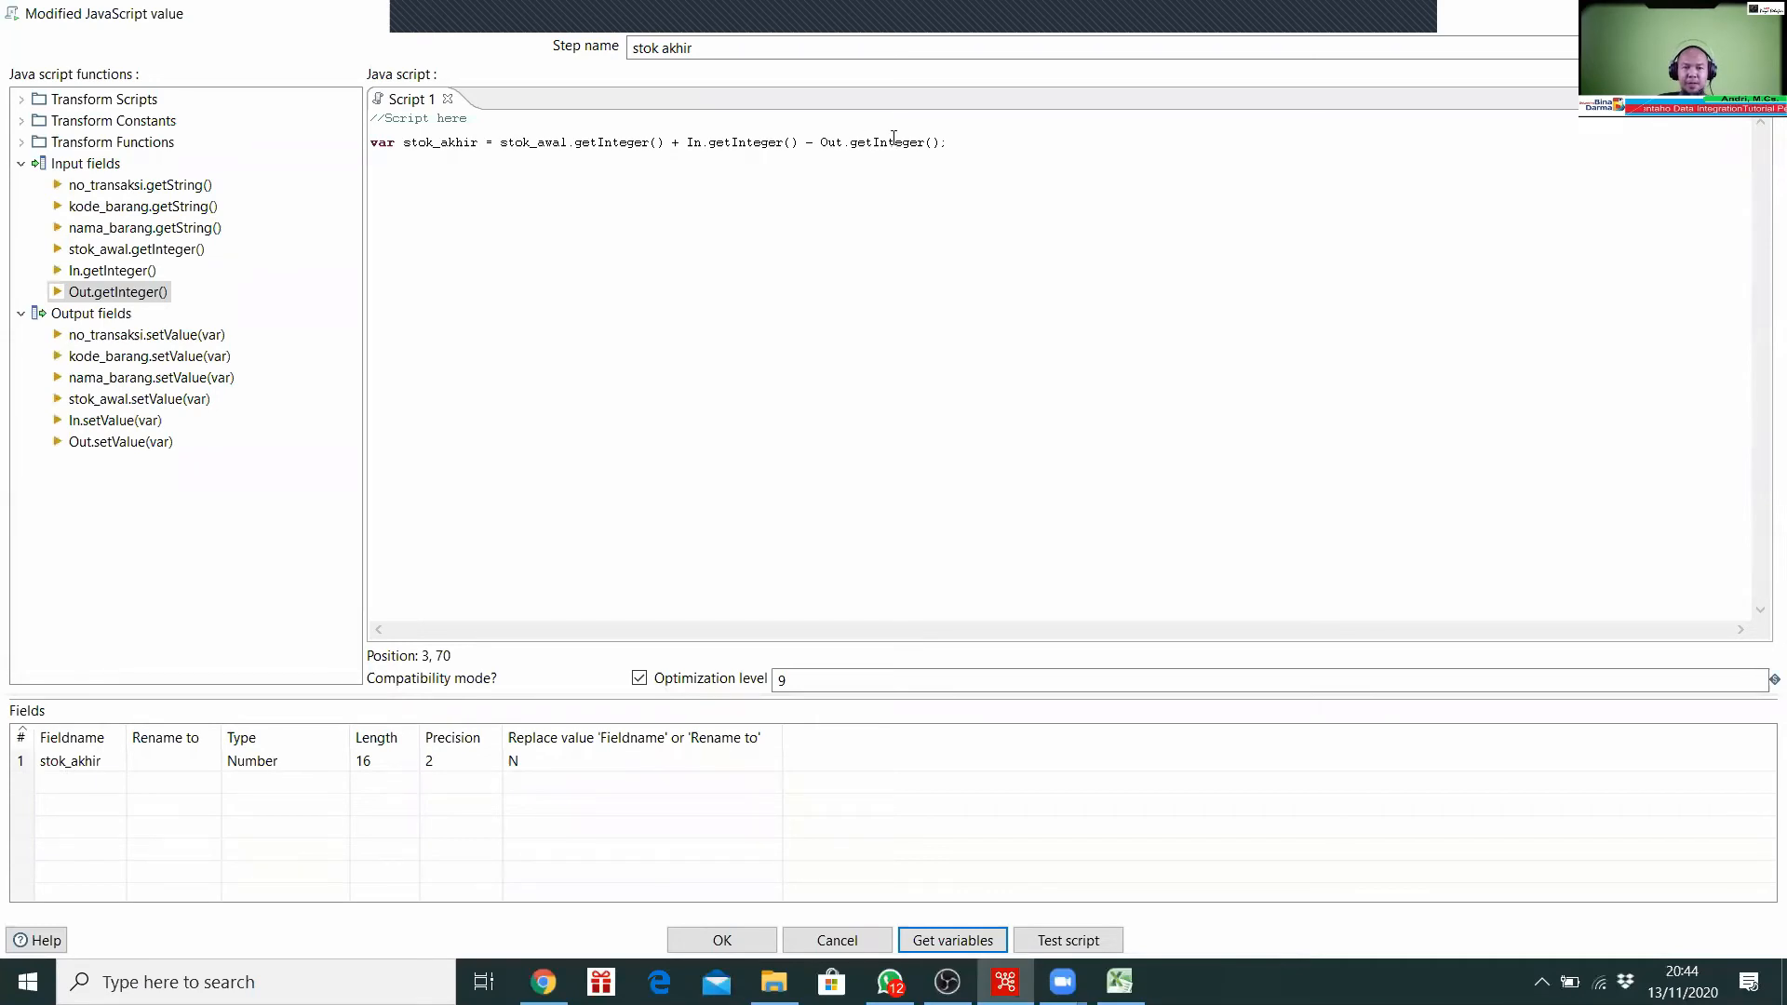
Step: Confirm the script settings and preview the output rows of the stok akhir step with a quick launch
{"action": "left_click", "coordinate": [730, 940]}
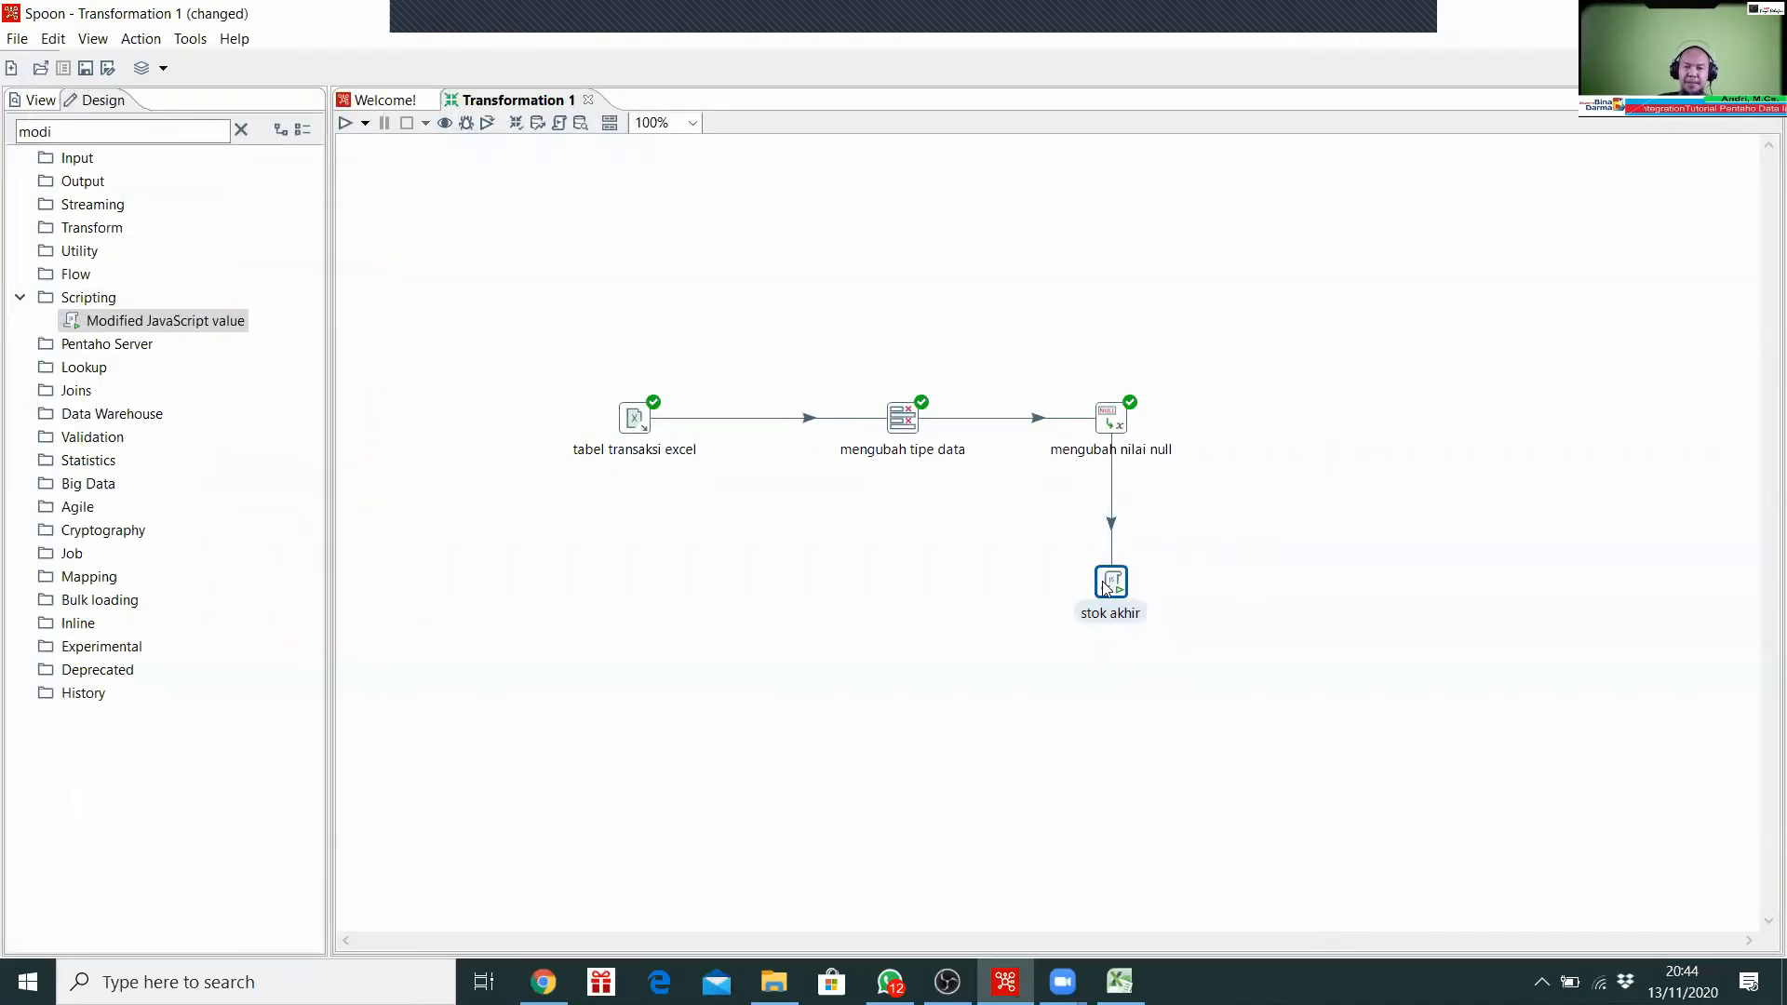
{"action": "mouse_move", "coordinate": [1104, 592]}
{"action": "right_click", "coordinate": [1113, 579]}
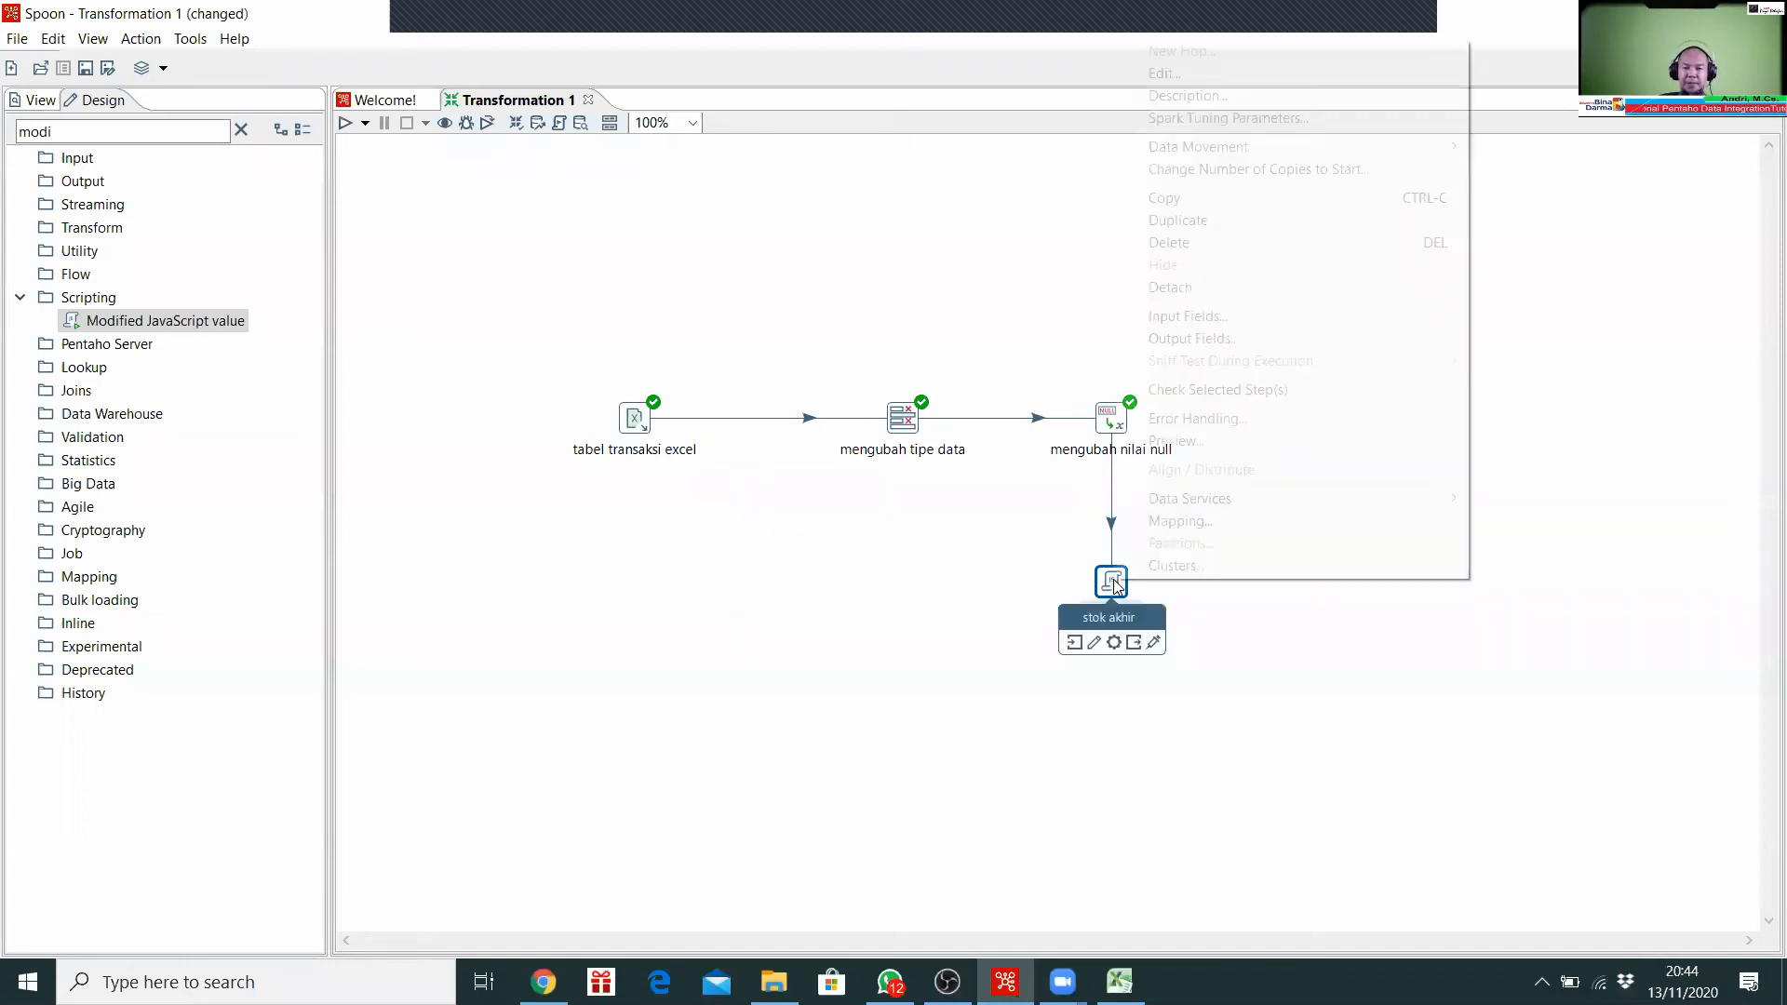
{"action": "left_click", "coordinate": [1223, 439]}
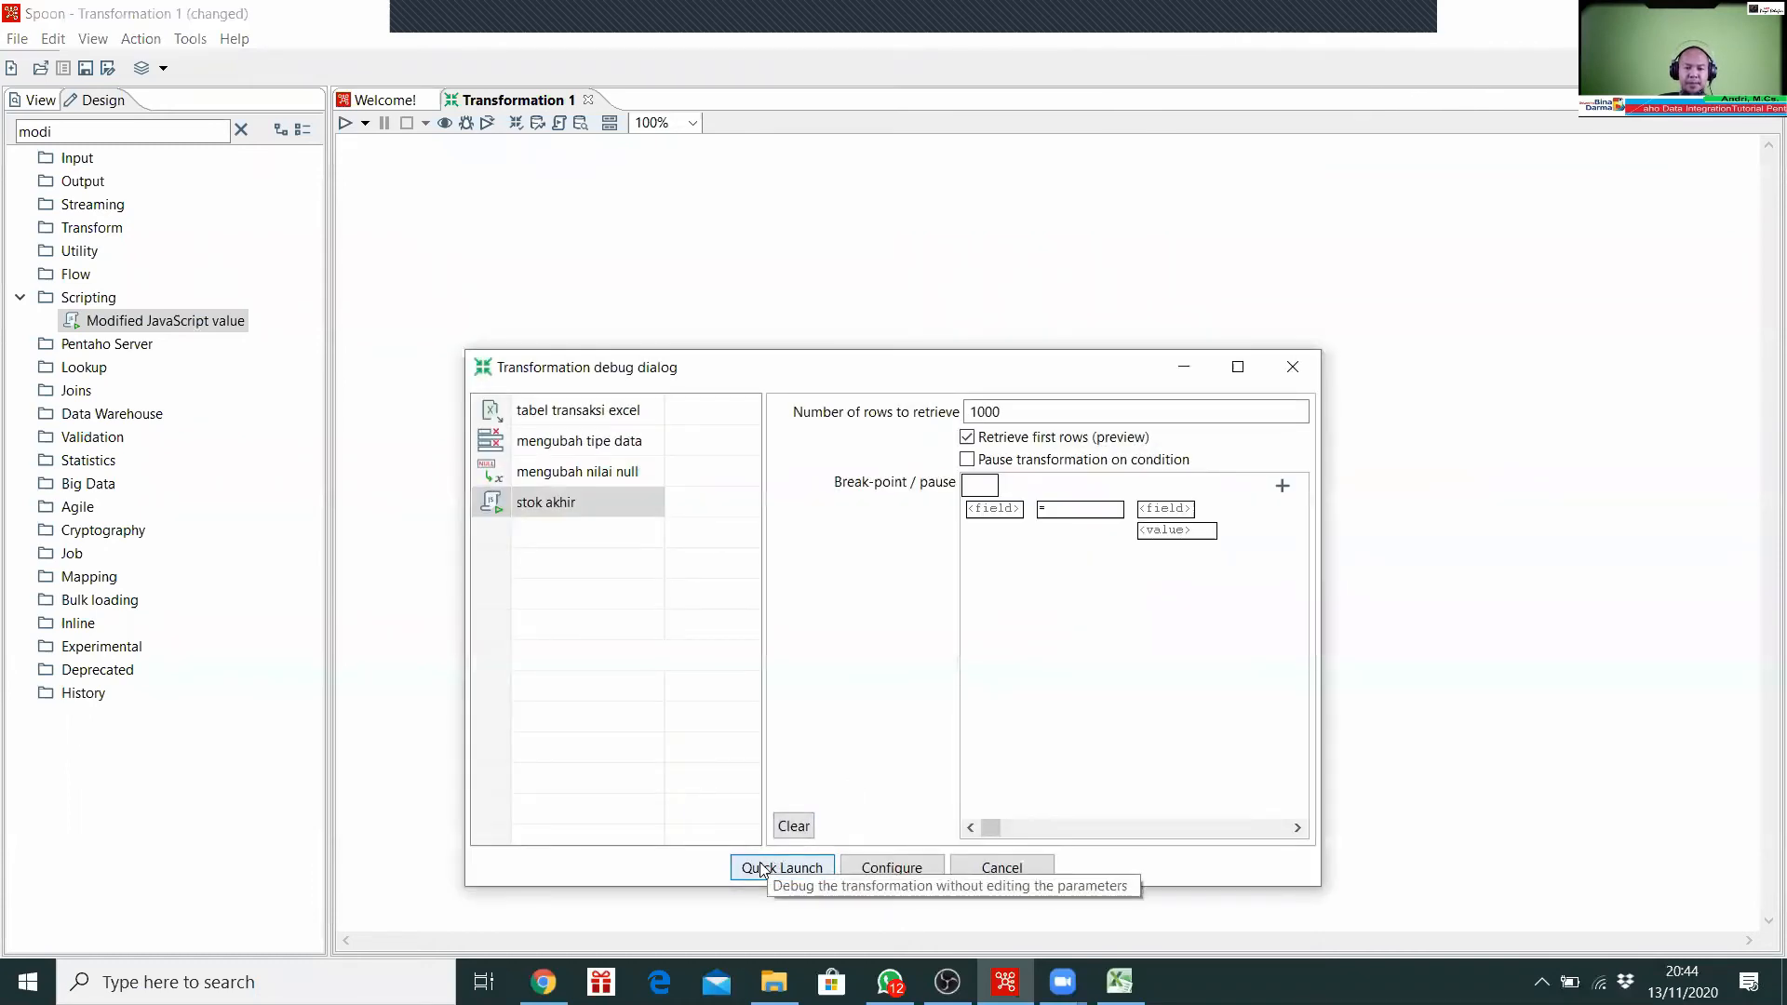
{"action": "left_click", "coordinate": [768, 866]}
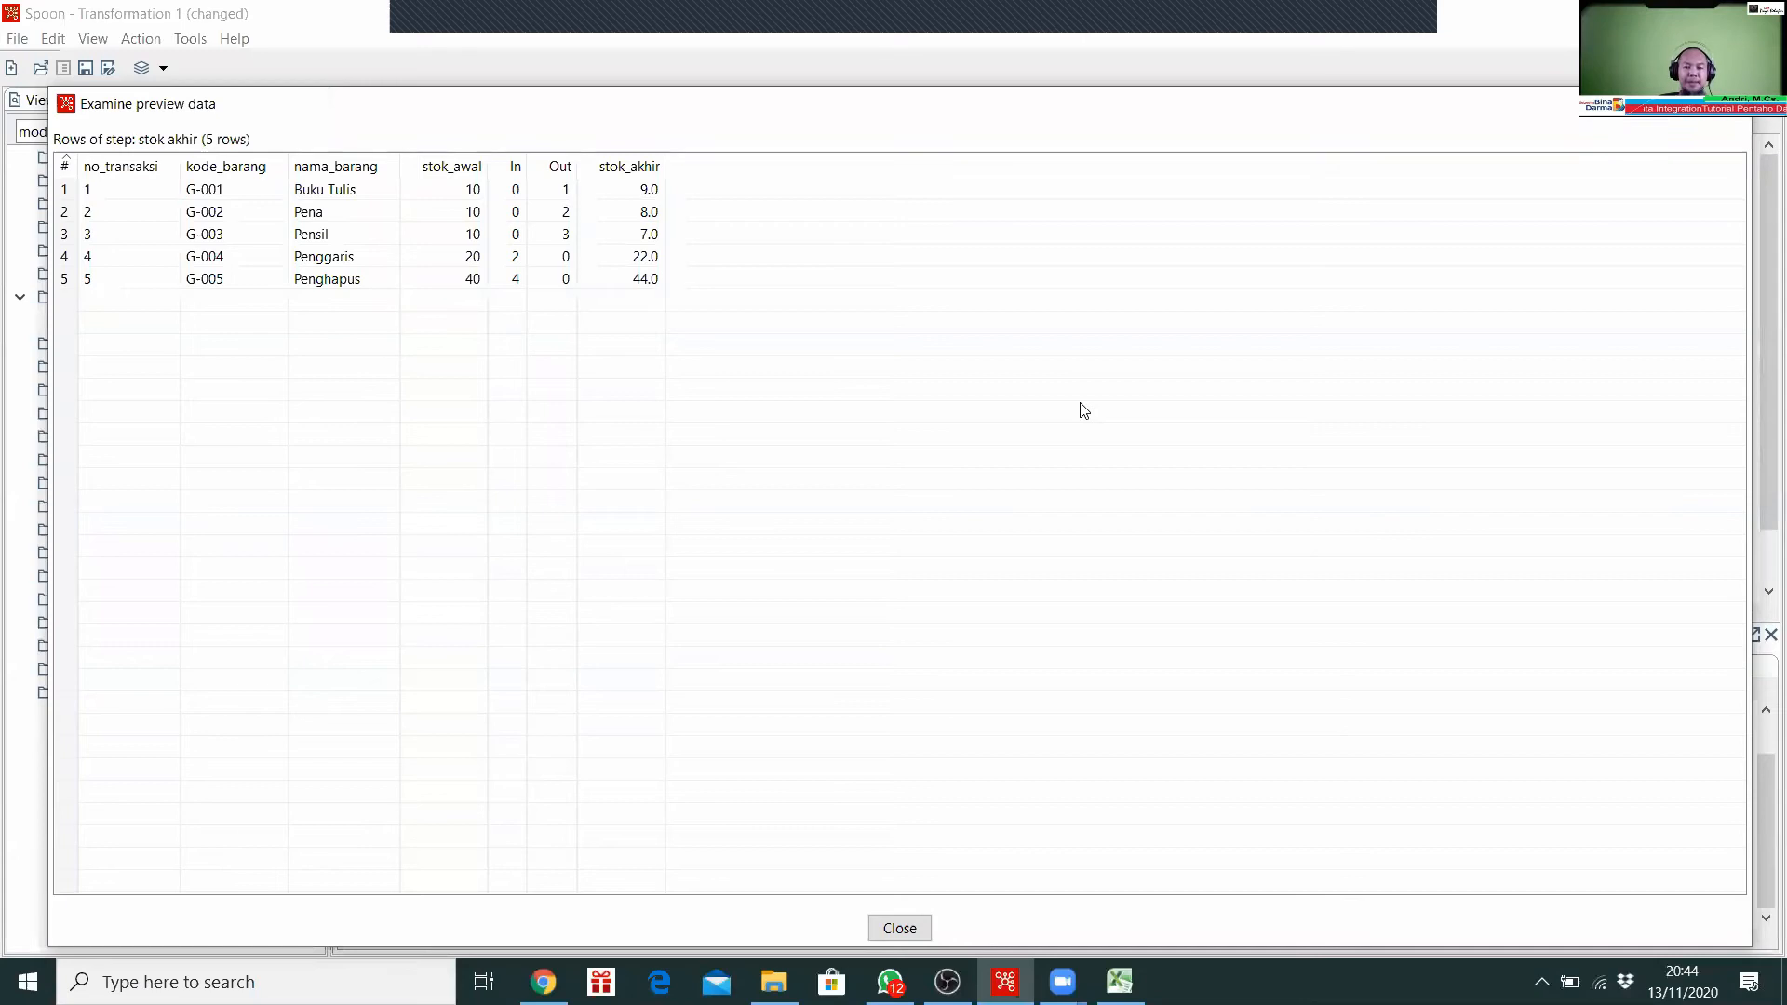
{"action": "left_click", "coordinate": [898, 928]}
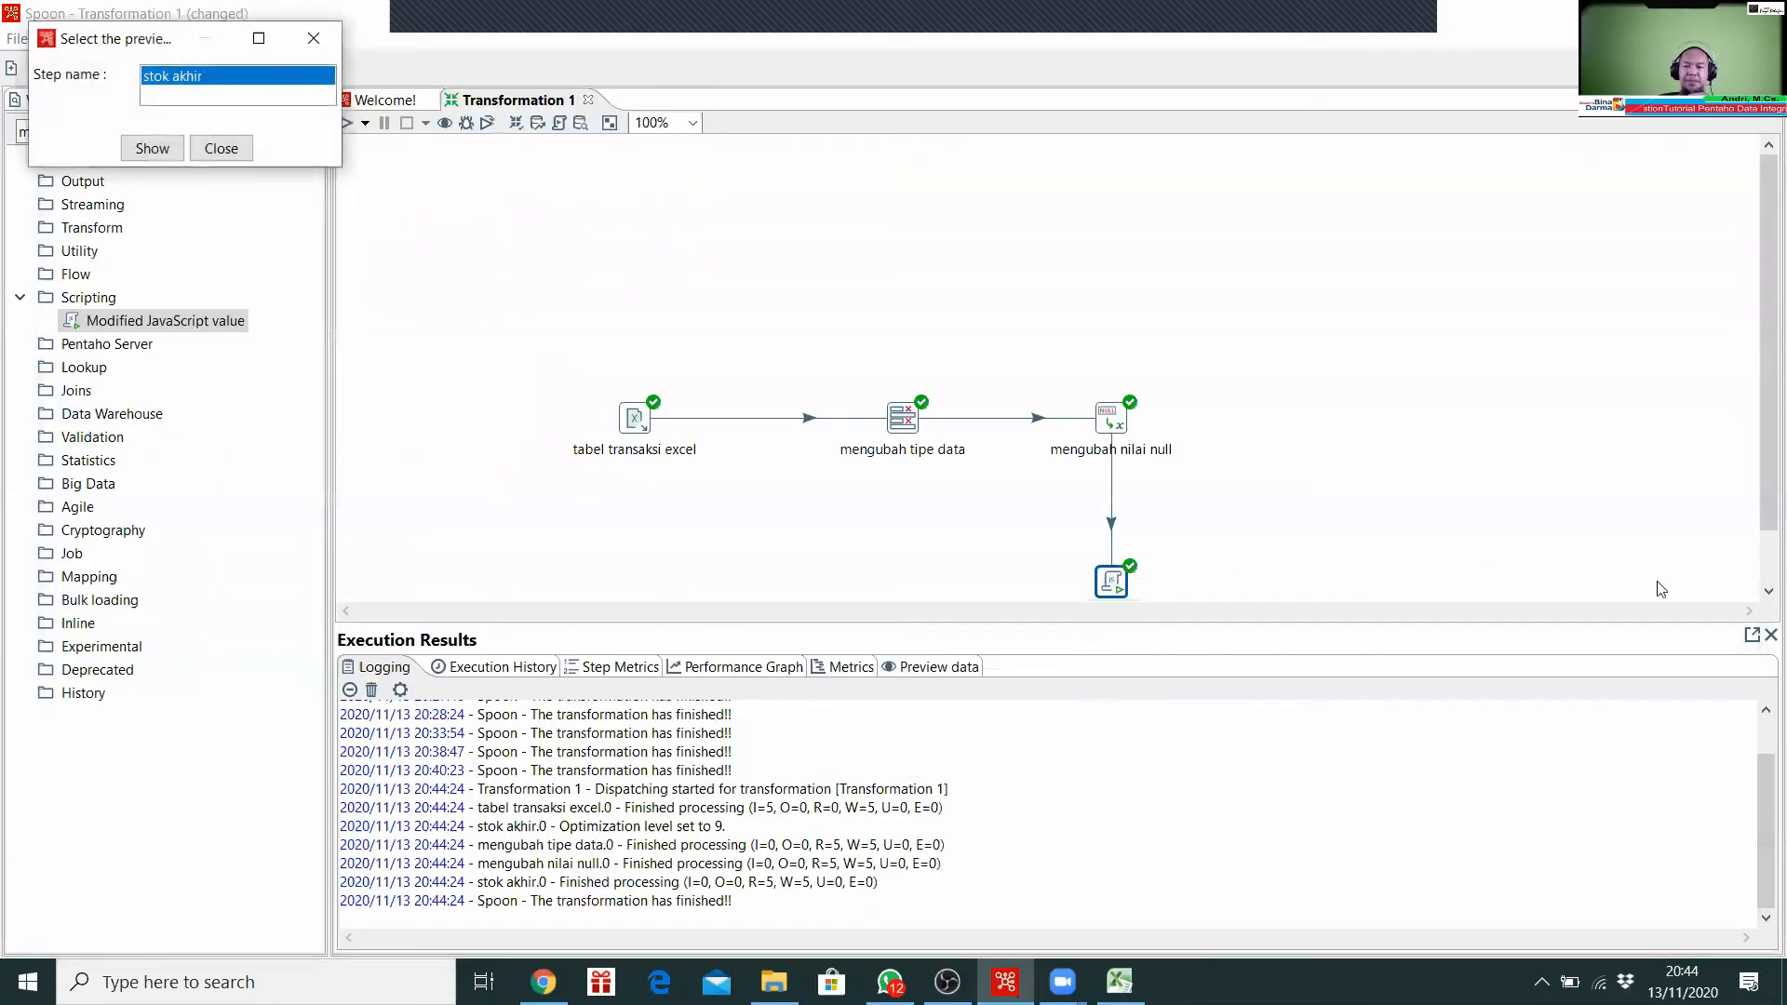
{"action": "left_click", "coordinate": [1769, 636]}
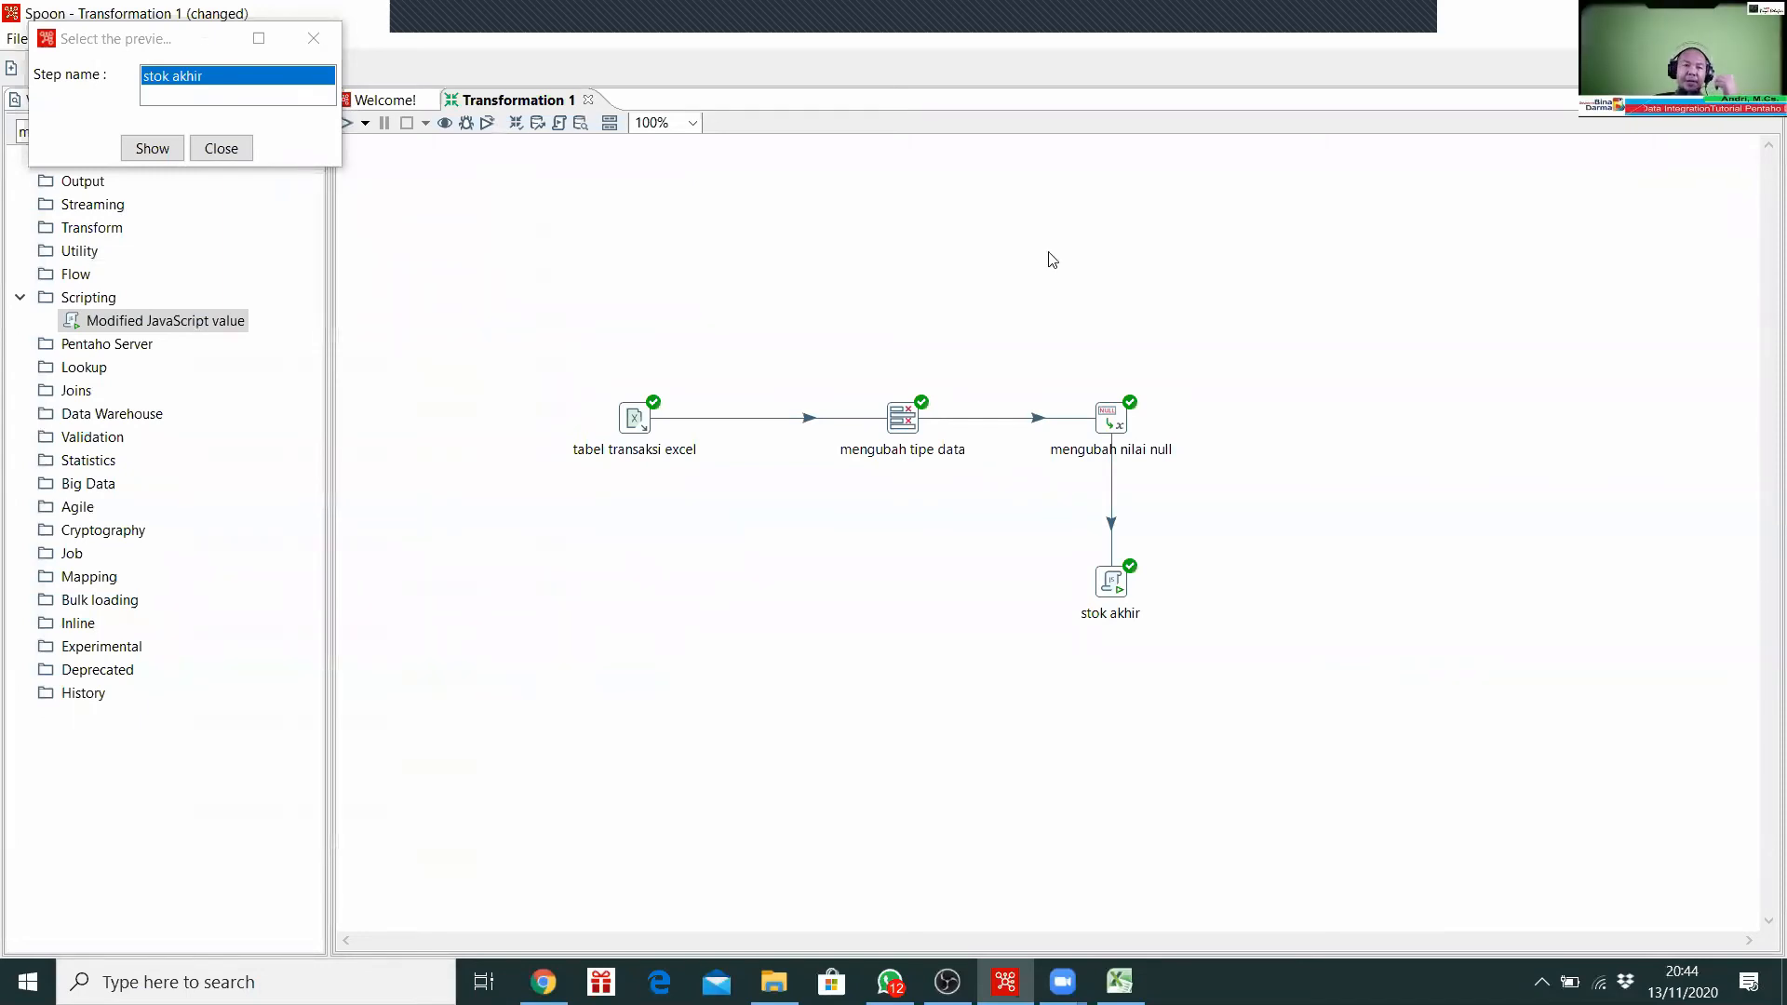
{"action": "left_click", "coordinate": [224, 149]}
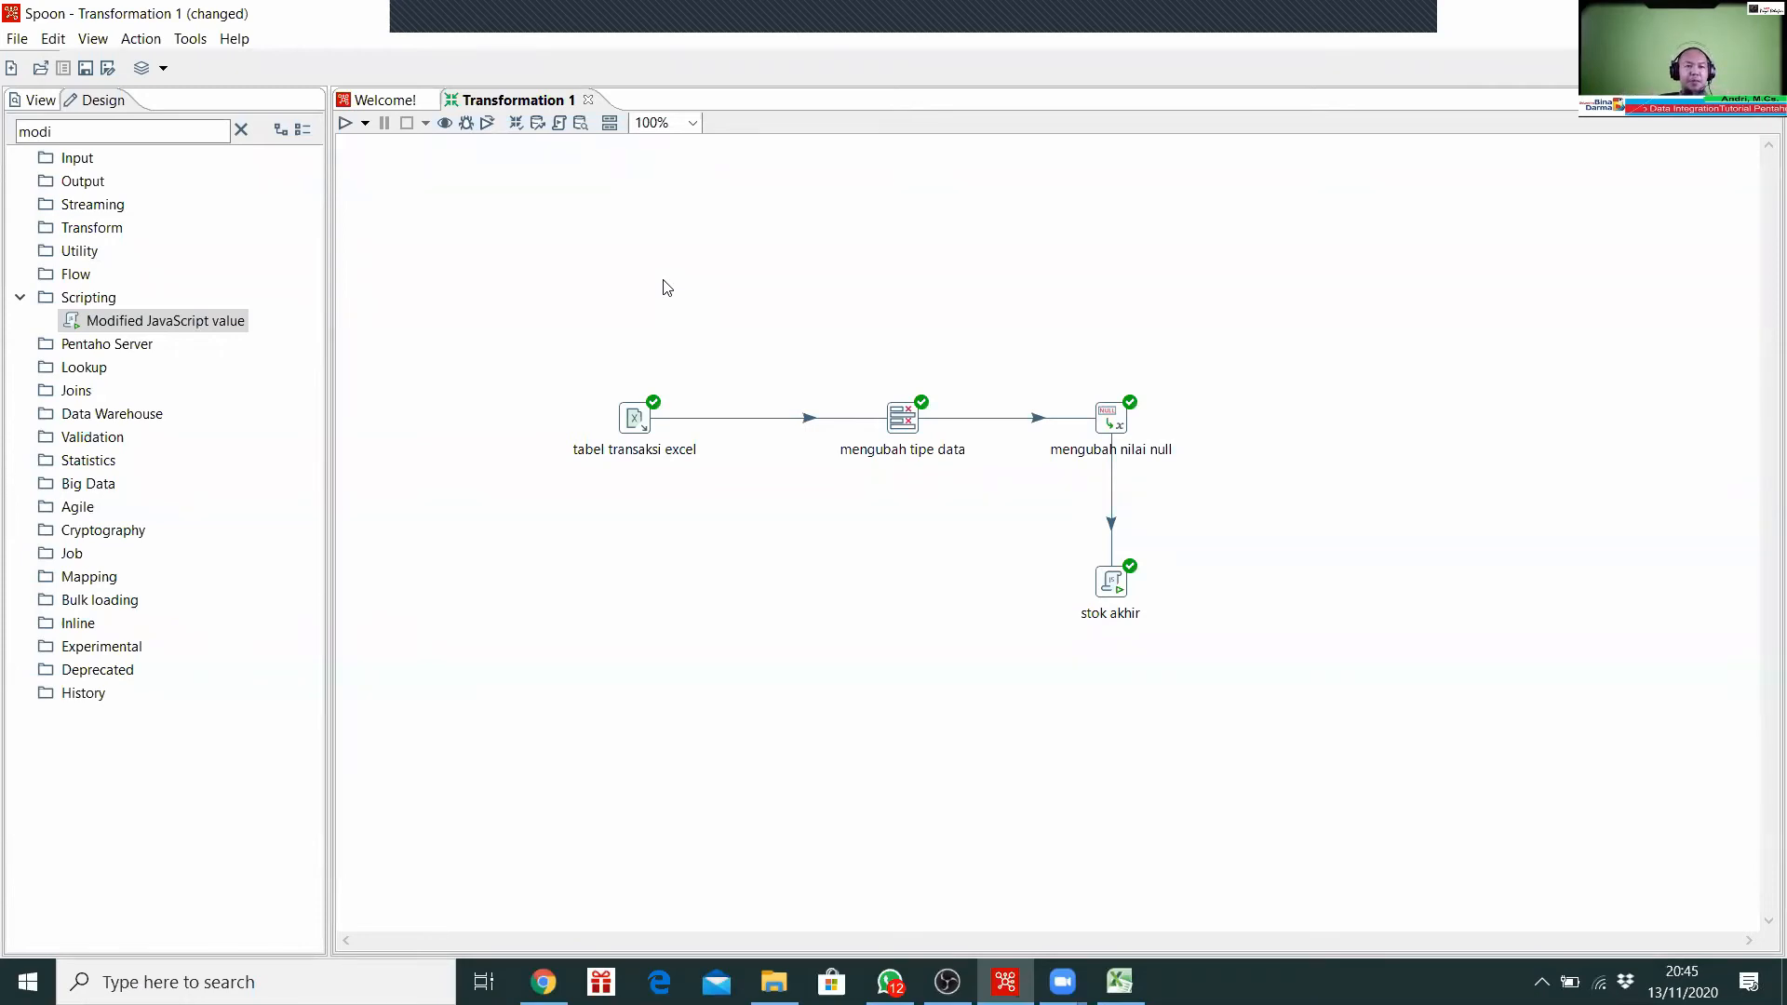
Step: Add a Calculator step to the canvas and connect the main output of stok akhir to it
{"action": "double_click", "coordinate": [89, 131]}
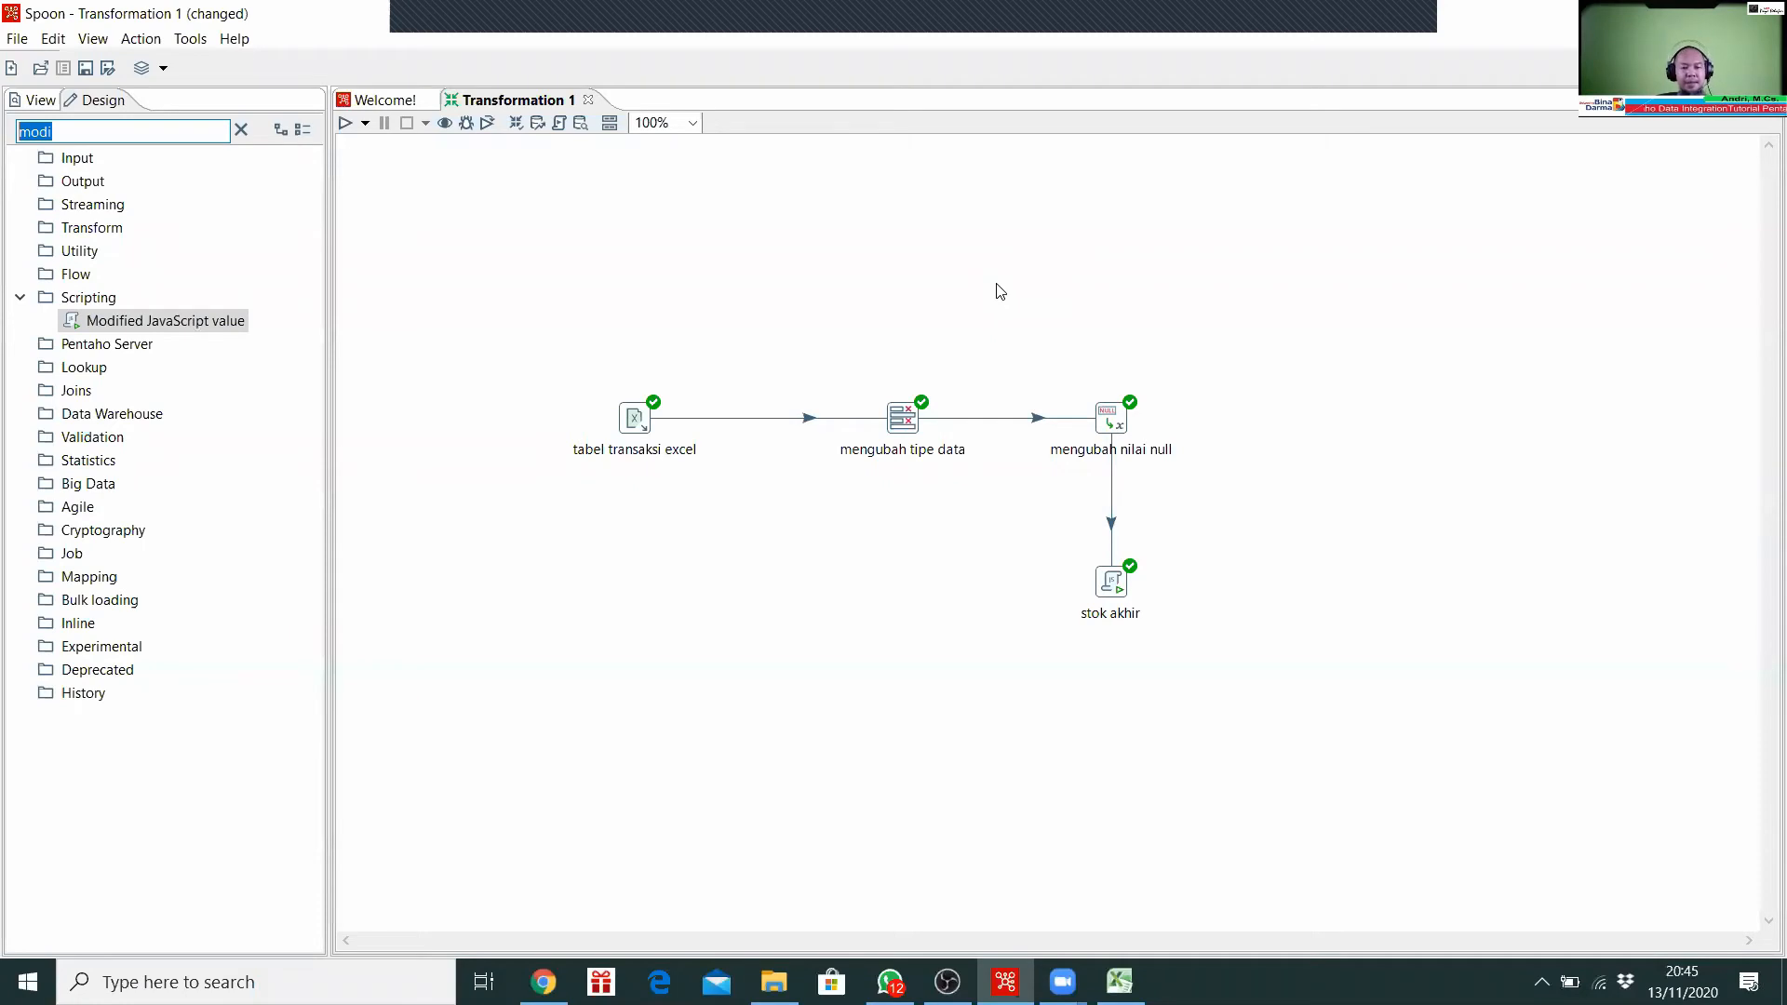
{"action": "type", "text": "cal"}
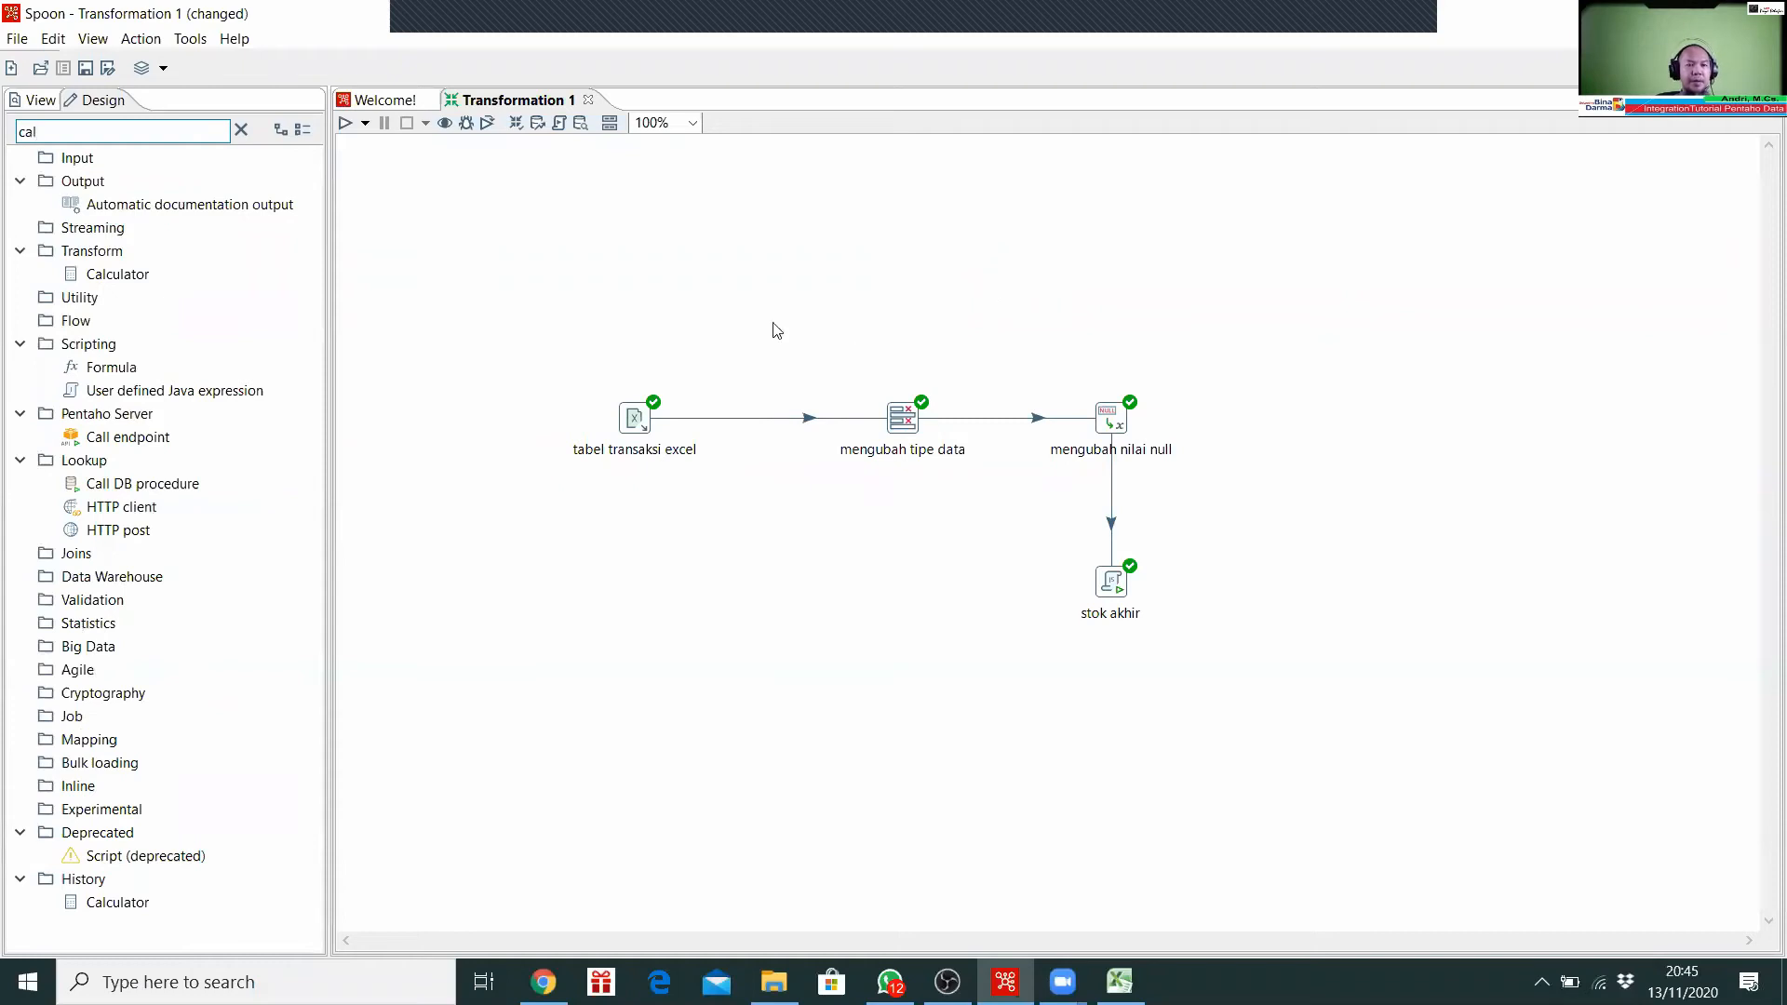
{"action": "left_click_drag", "start_coordinate": [115, 275], "coordinate": [1300, 415]}
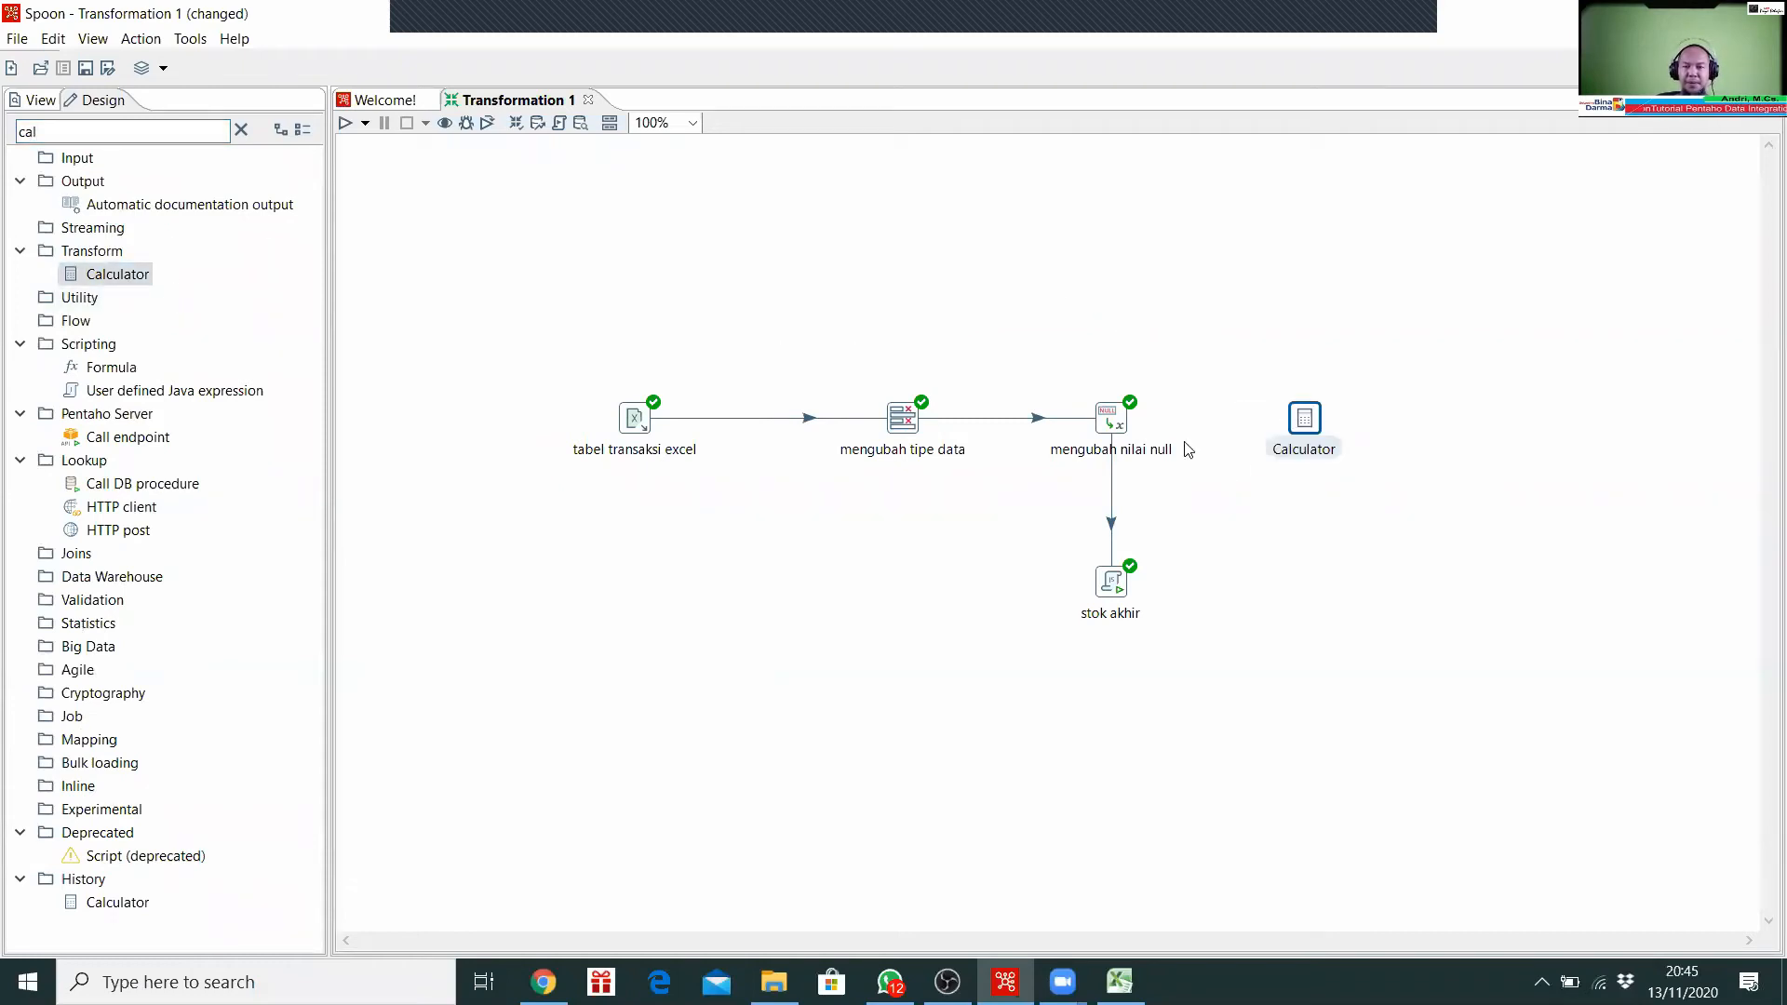
{"action": "left_click", "coordinate": [1114, 418]}
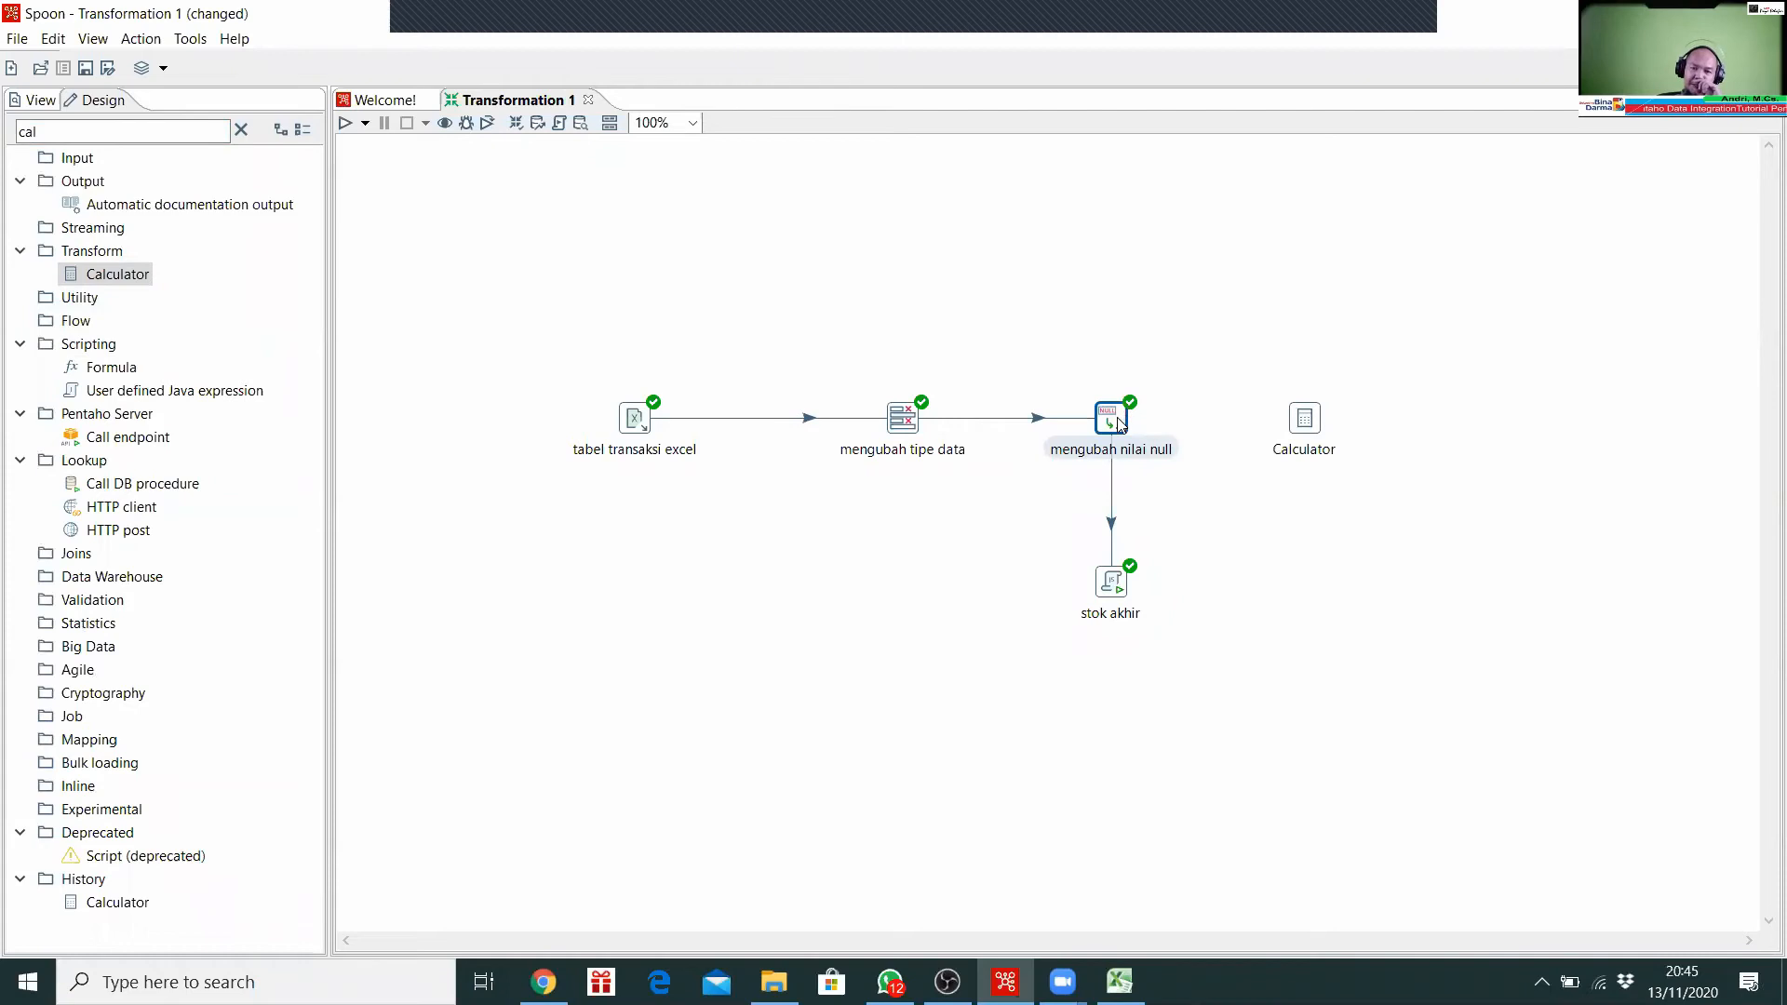
{"action": "mouse_move", "coordinate": [1124, 435]}
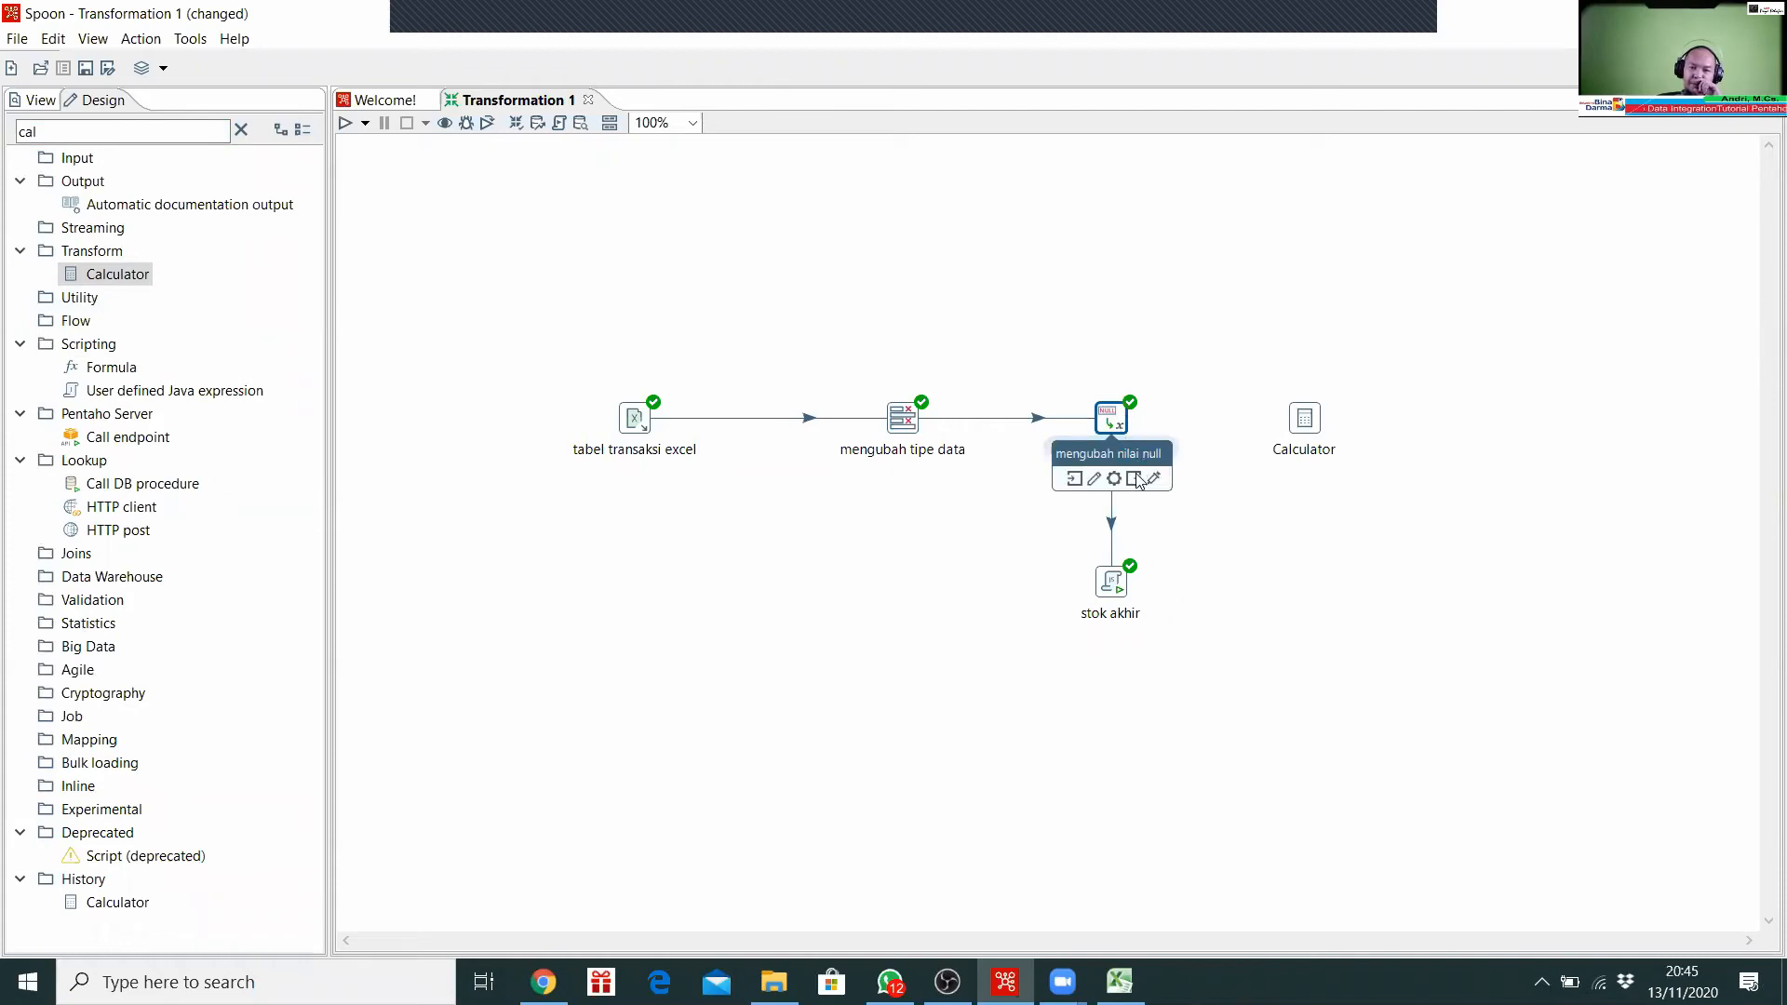
{"action": "left_click", "coordinate": [1109, 596]}
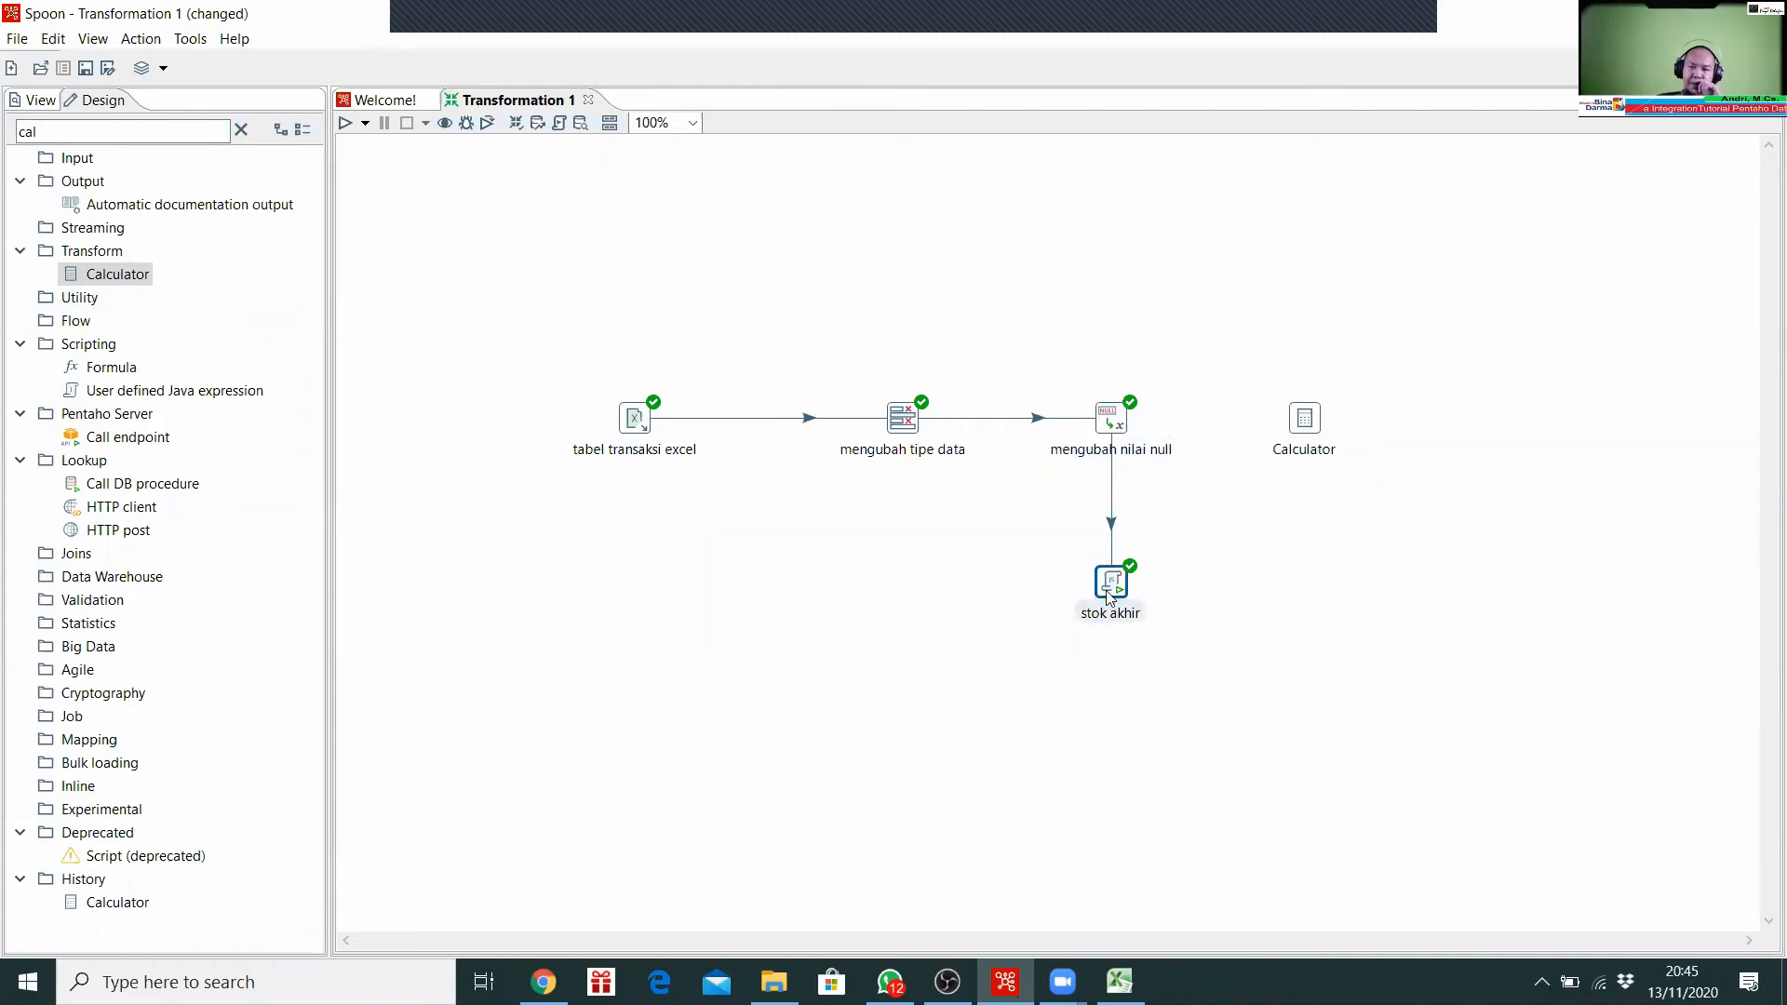
{"action": "left_click_drag", "start_coordinate": [1112, 582], "coordinate": [1309, 422]}
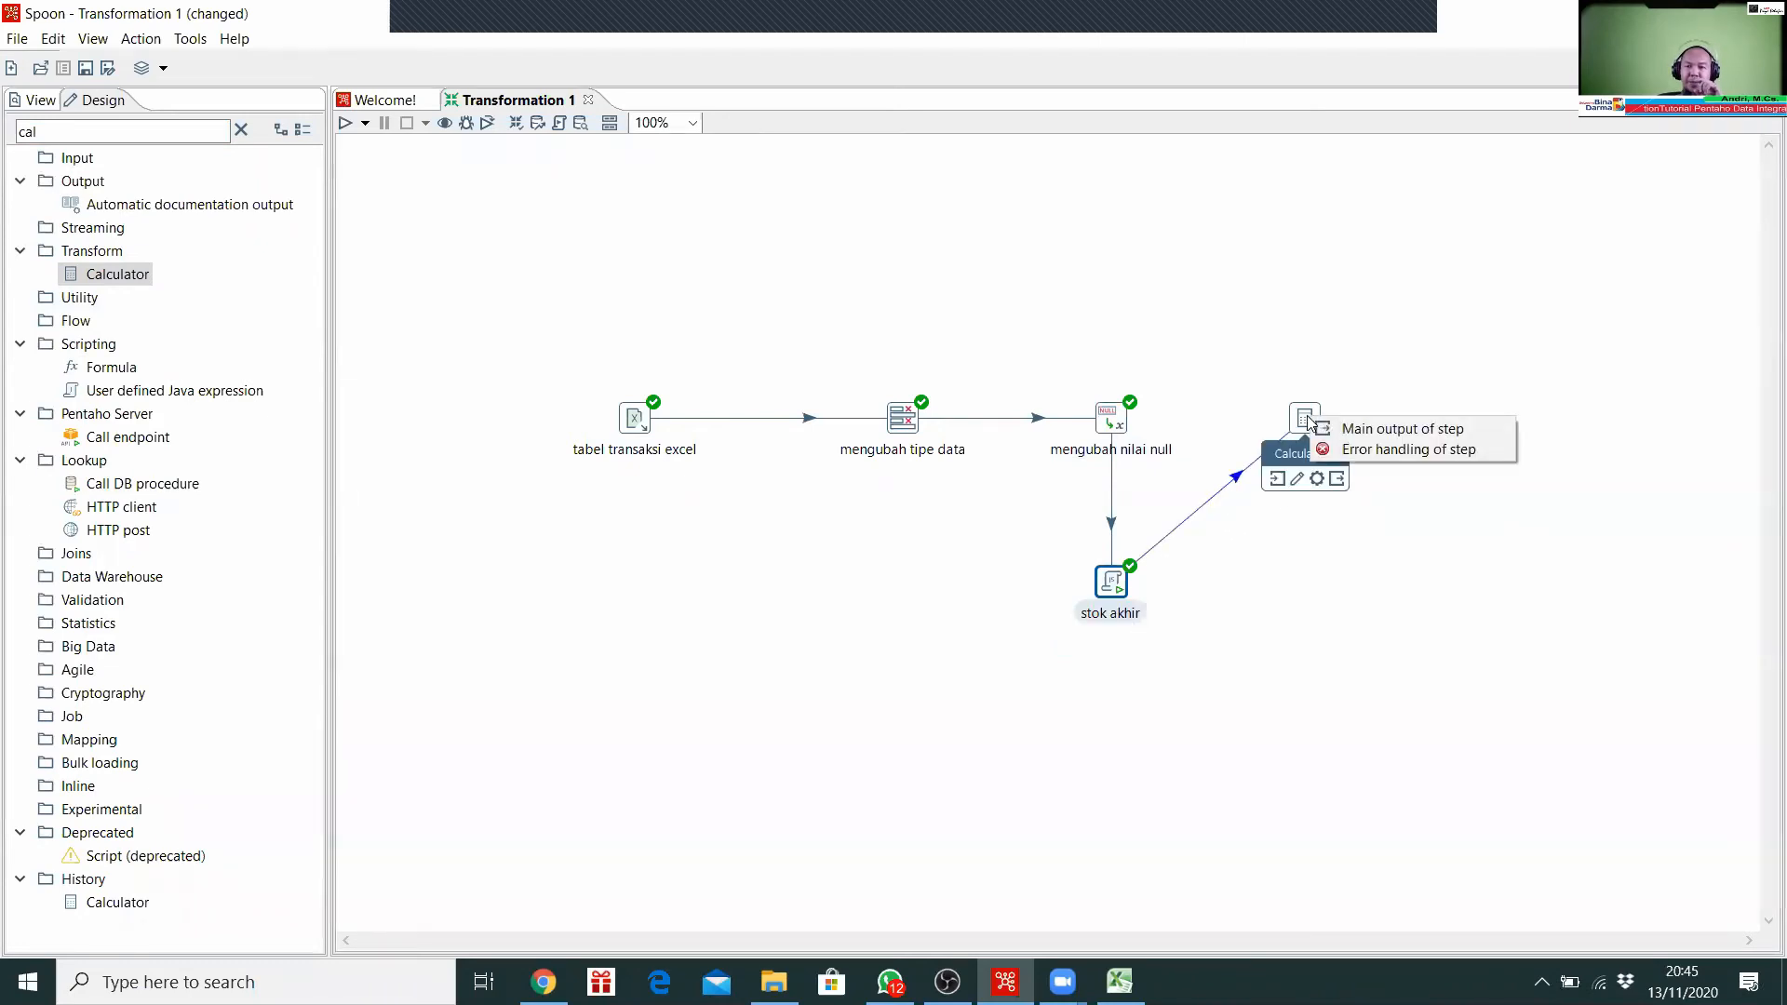
{"action": "left_click", "coordinate": [1340, 430]}
Step: Examine the calculation types offered for a new field in the Calculator step, leaving its settings unchanged
{"action": "left_click", "coordinate": [1307, 421]}
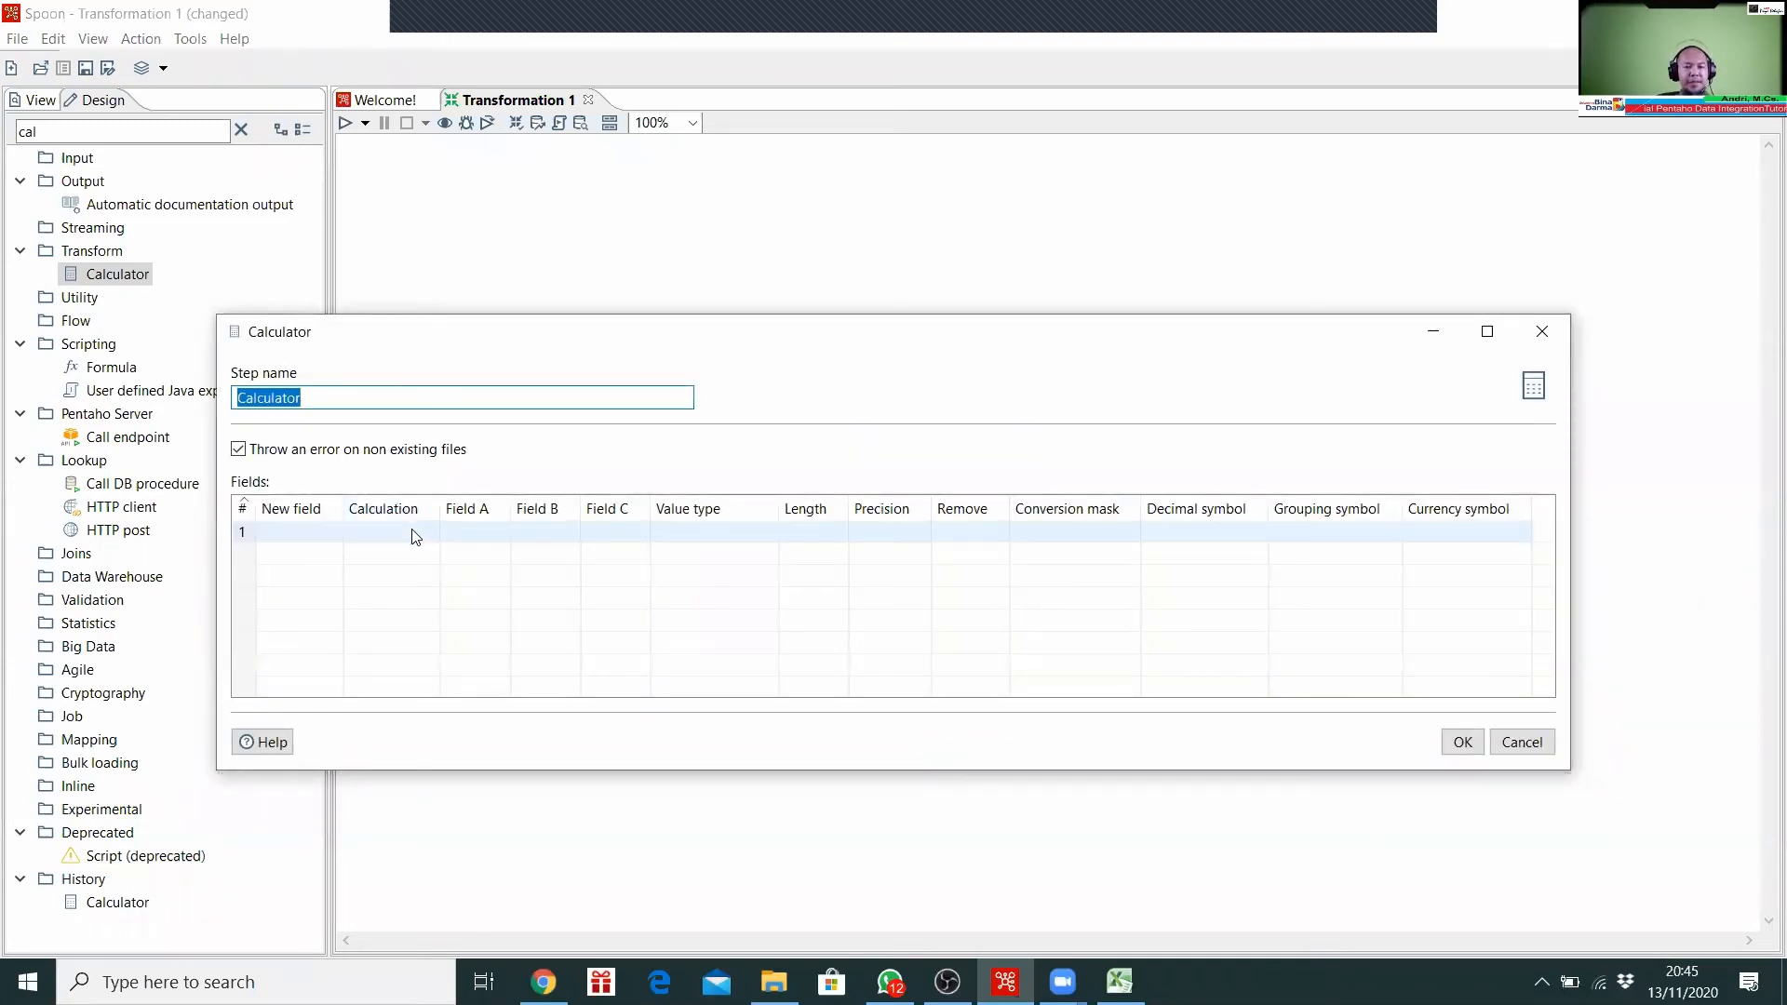
{"action": "left_click", "coordinate": [415, 535]}
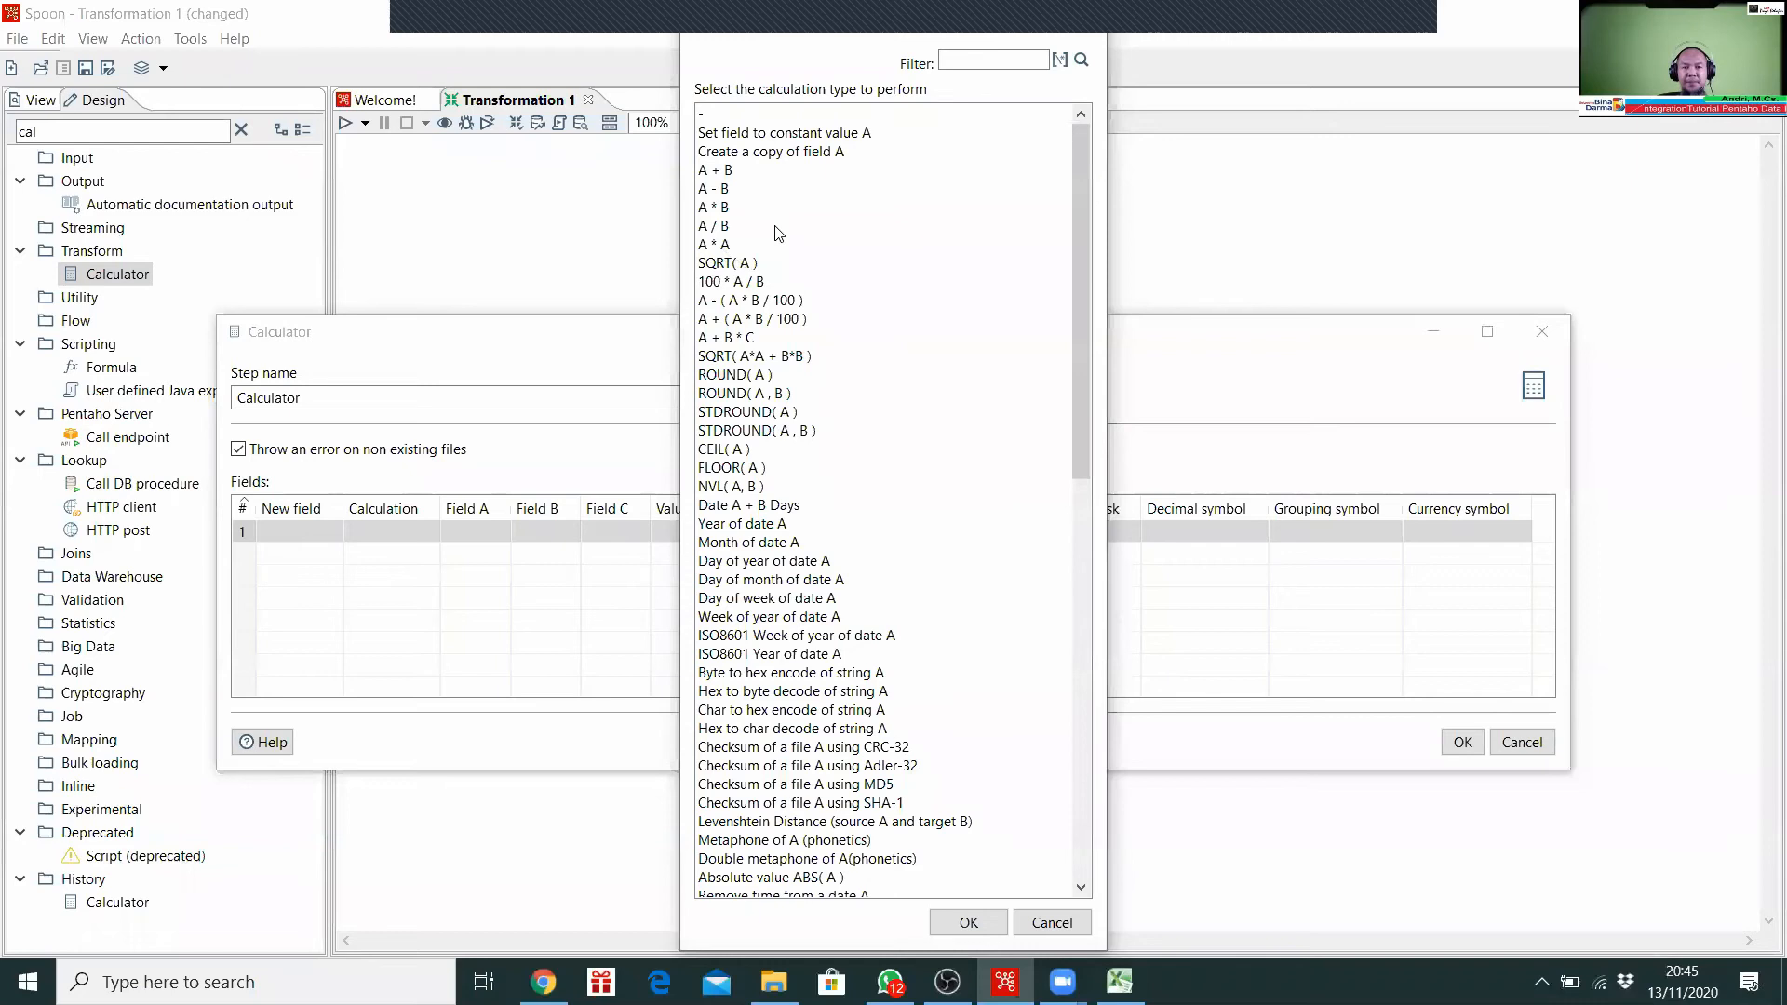
{"action": "scroll", "coordinate": [836, 470], "scroll_direction": "down", "scroll_amount": 2}
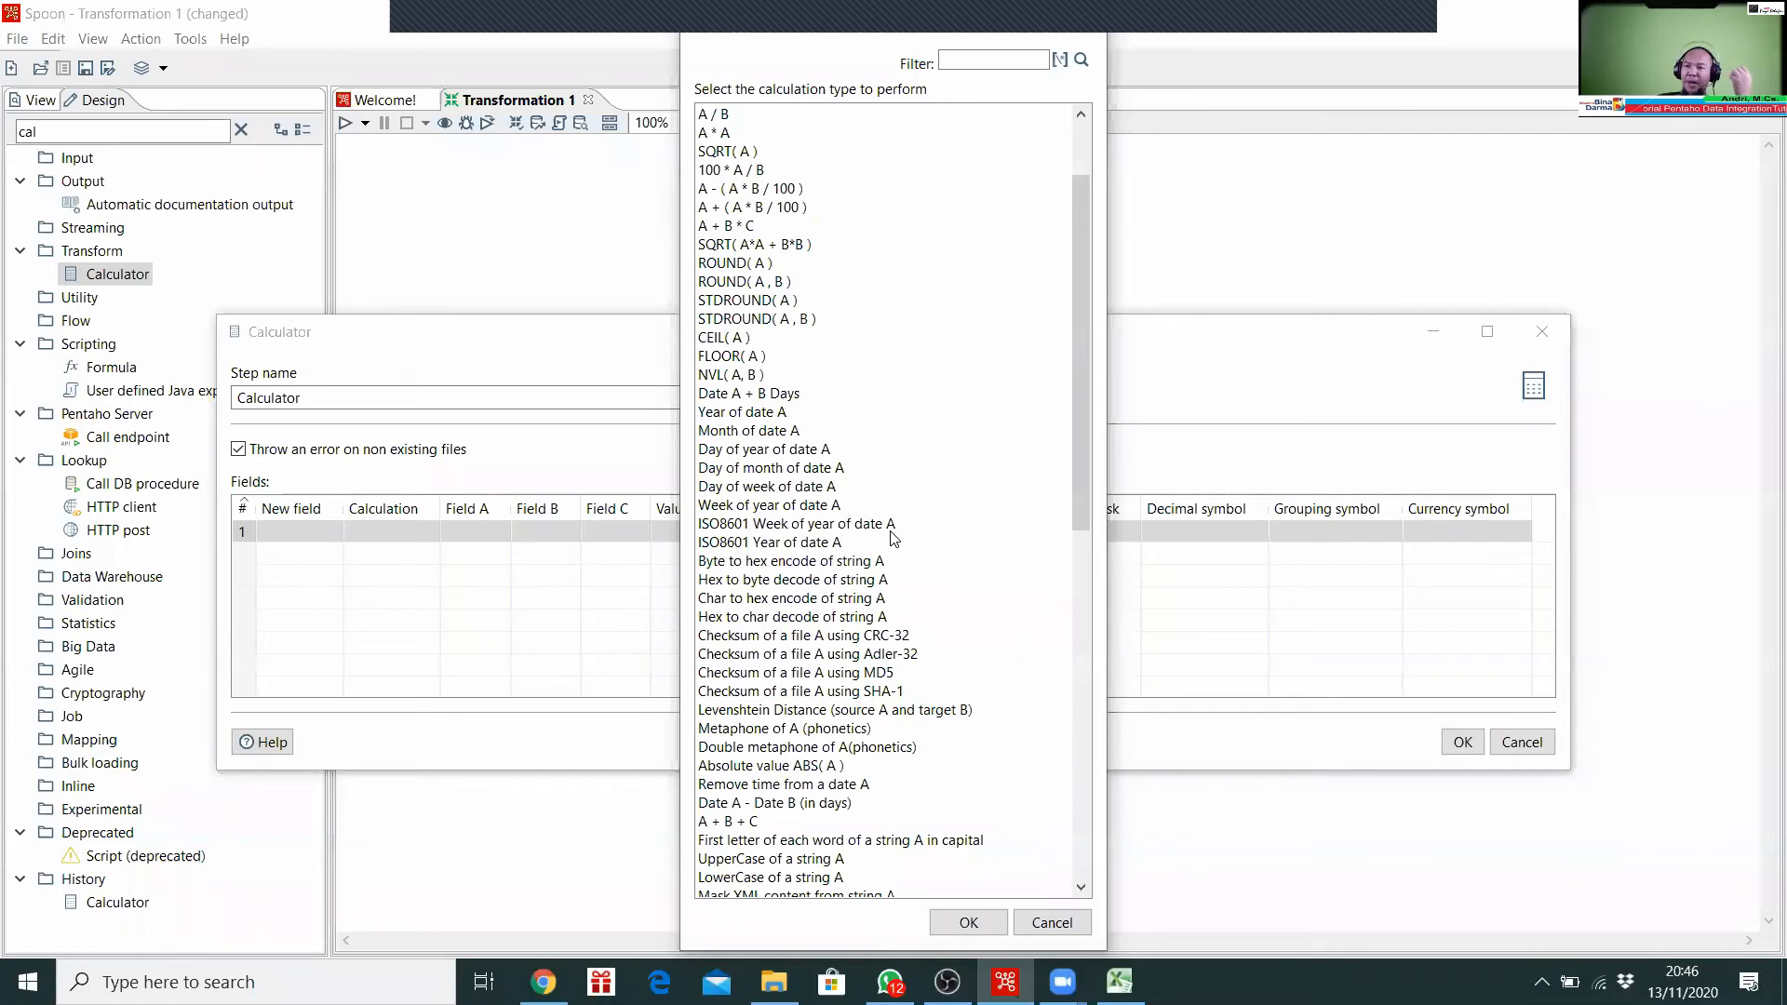
{"action": "scroll", "coordinate": [894, 538], "scroll_direction": "down", "scroll_amount": 10}
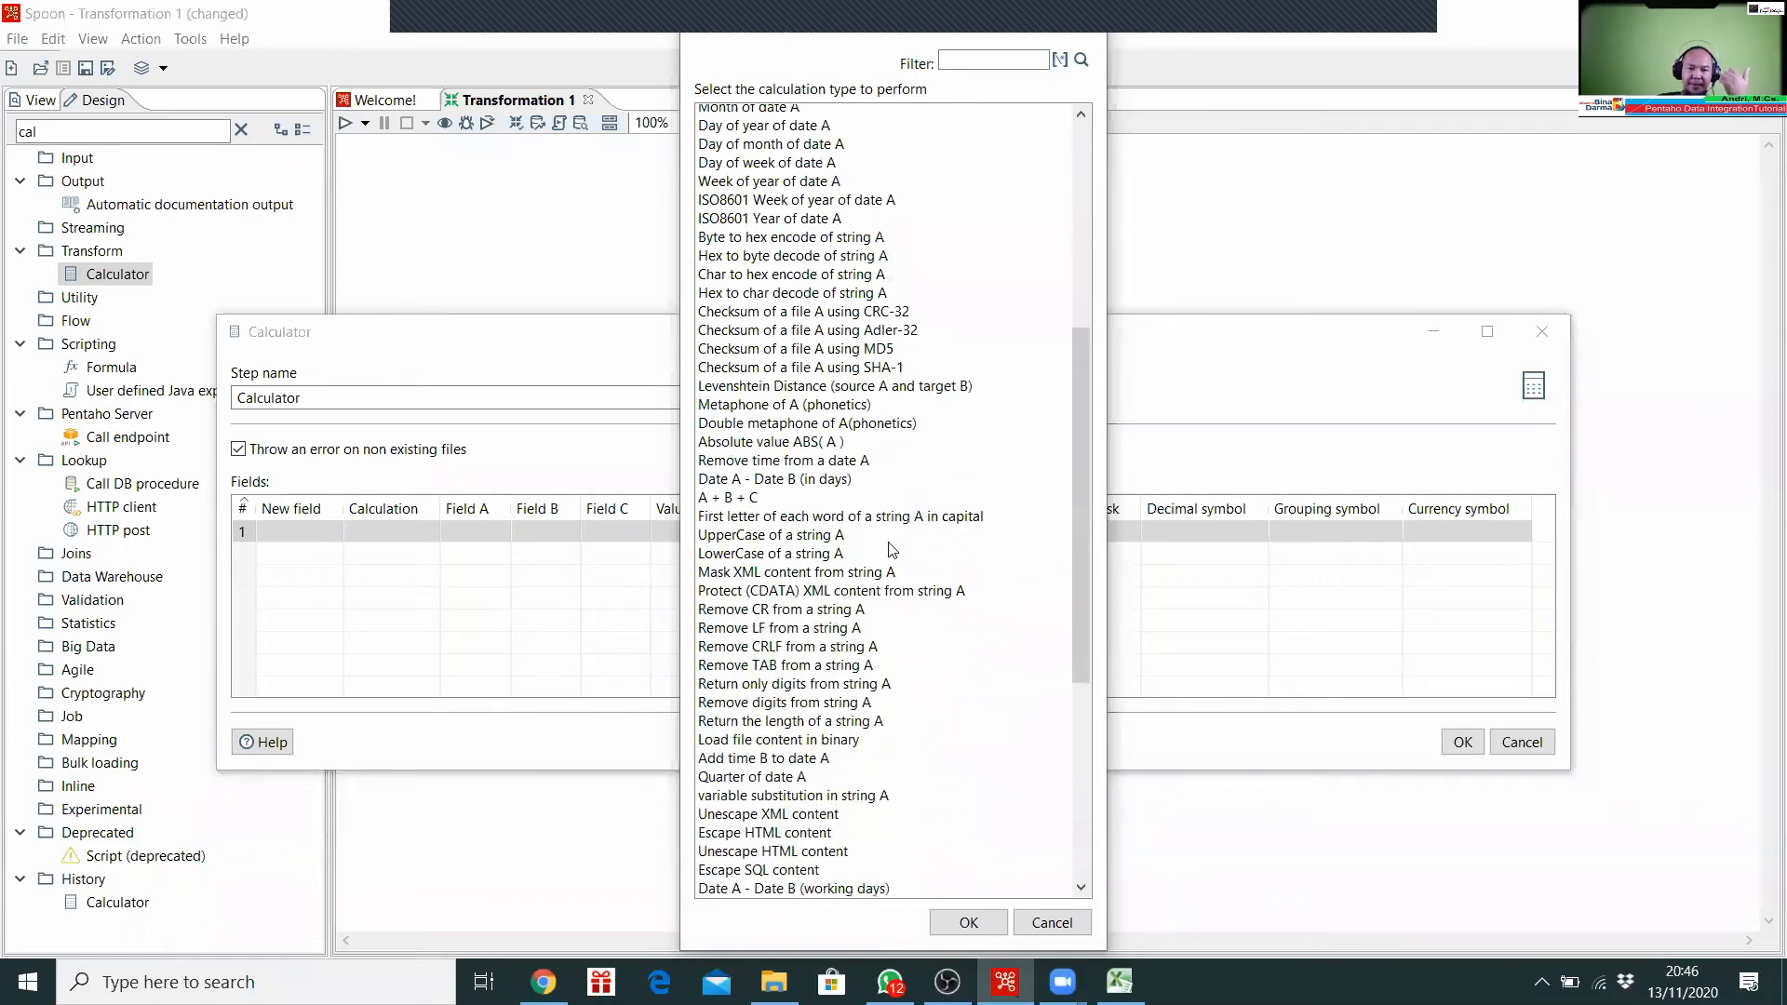
{"action": "scroll", "coordinate": [892, 549], "scroll_direction": "down", "scroll_amount": 4}
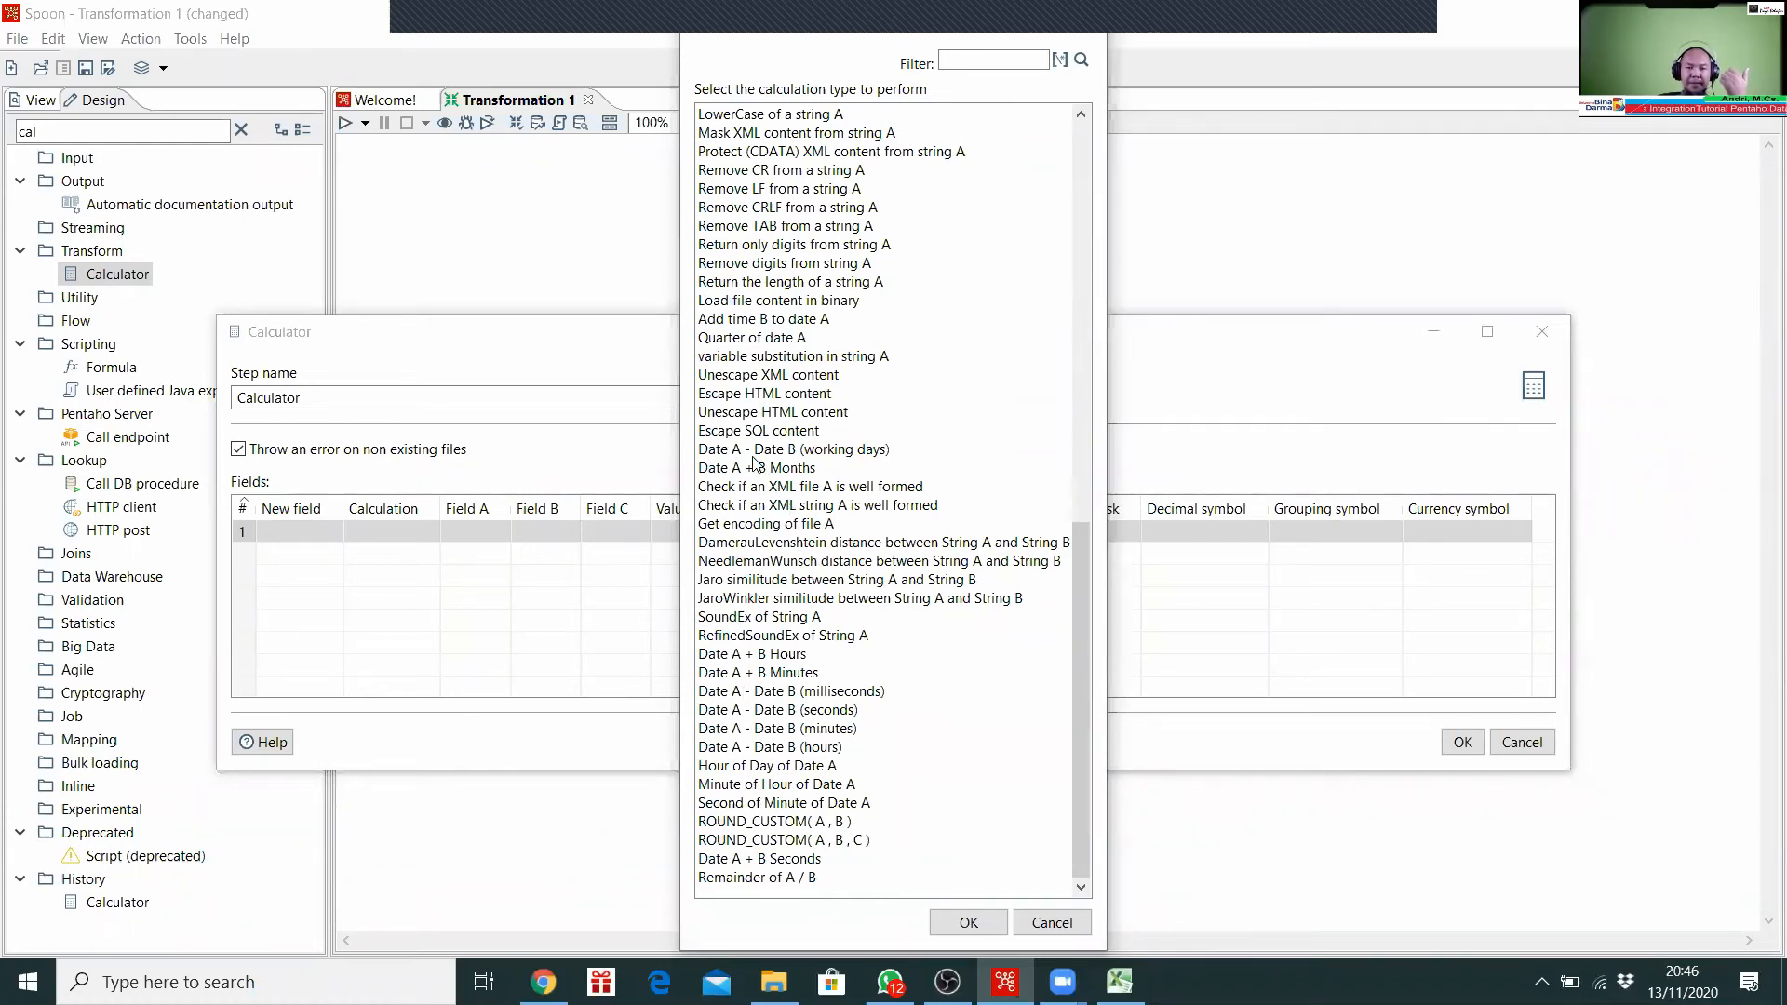
{"action": "scroll", "coordinate": [793, 396], "scroll_direction": "up", "scroll_amount": 6}
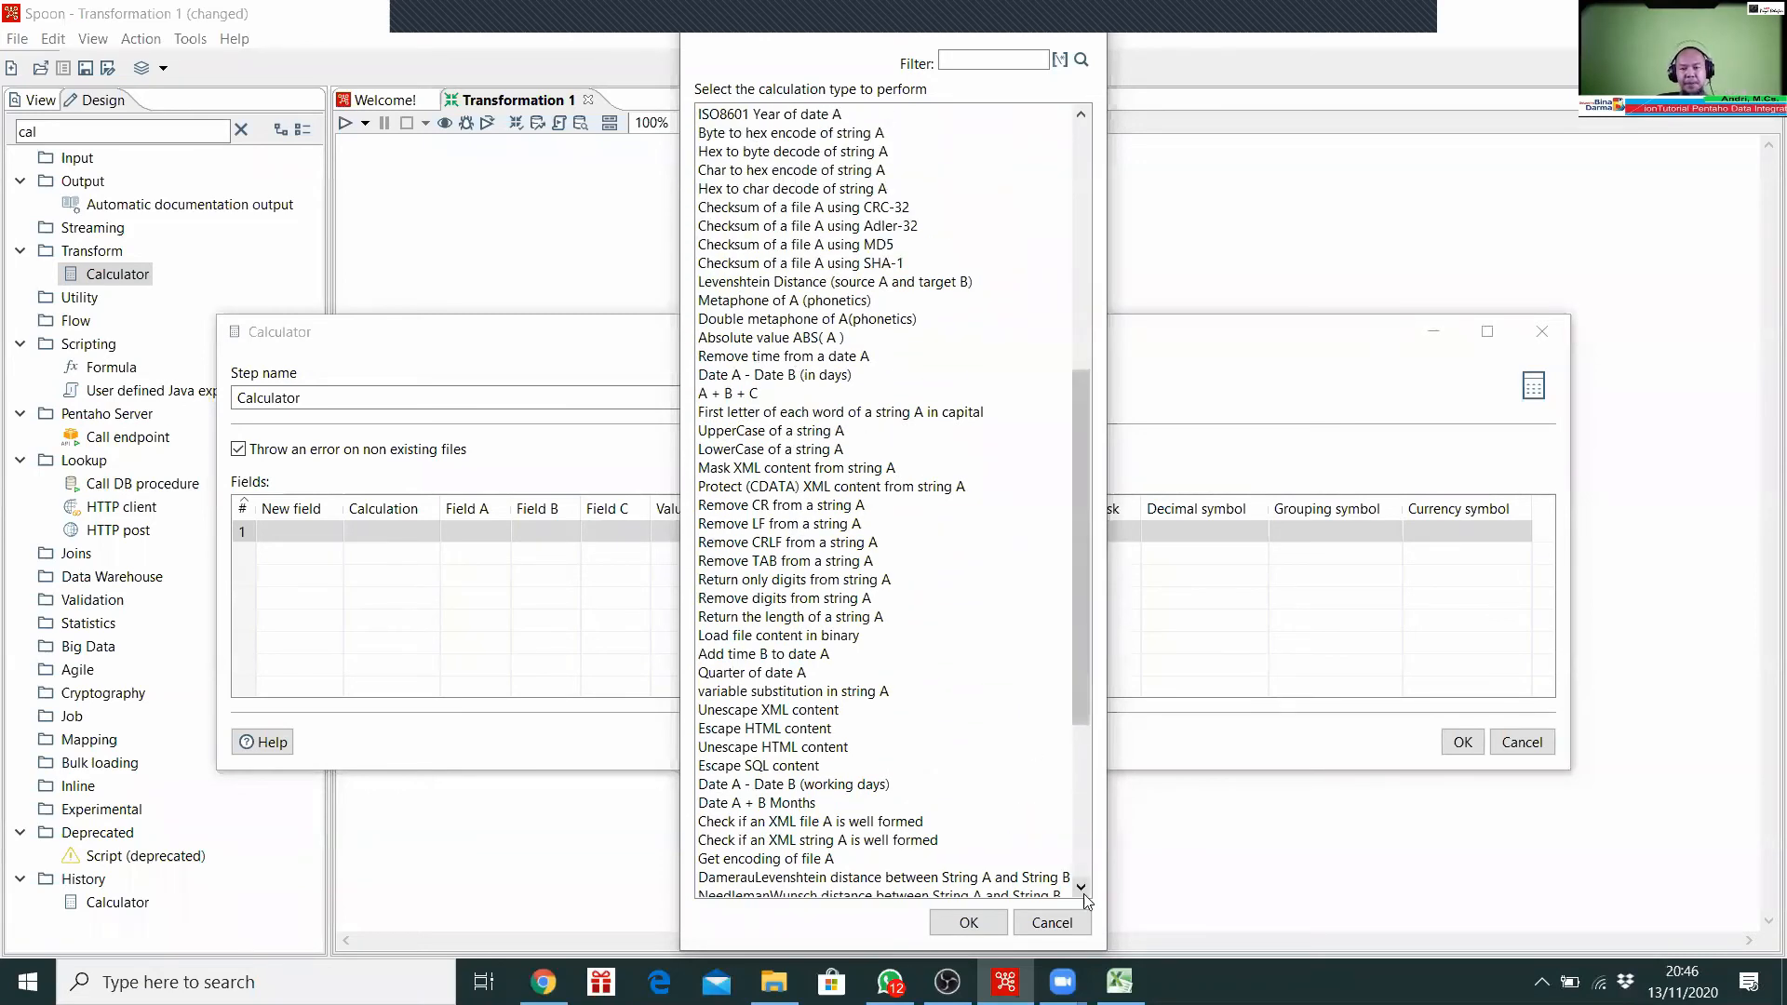
{"action": "left_click", "coordinate": [1068, 921]}
{"action": "left_click", "coordinate": [1520, 742]}
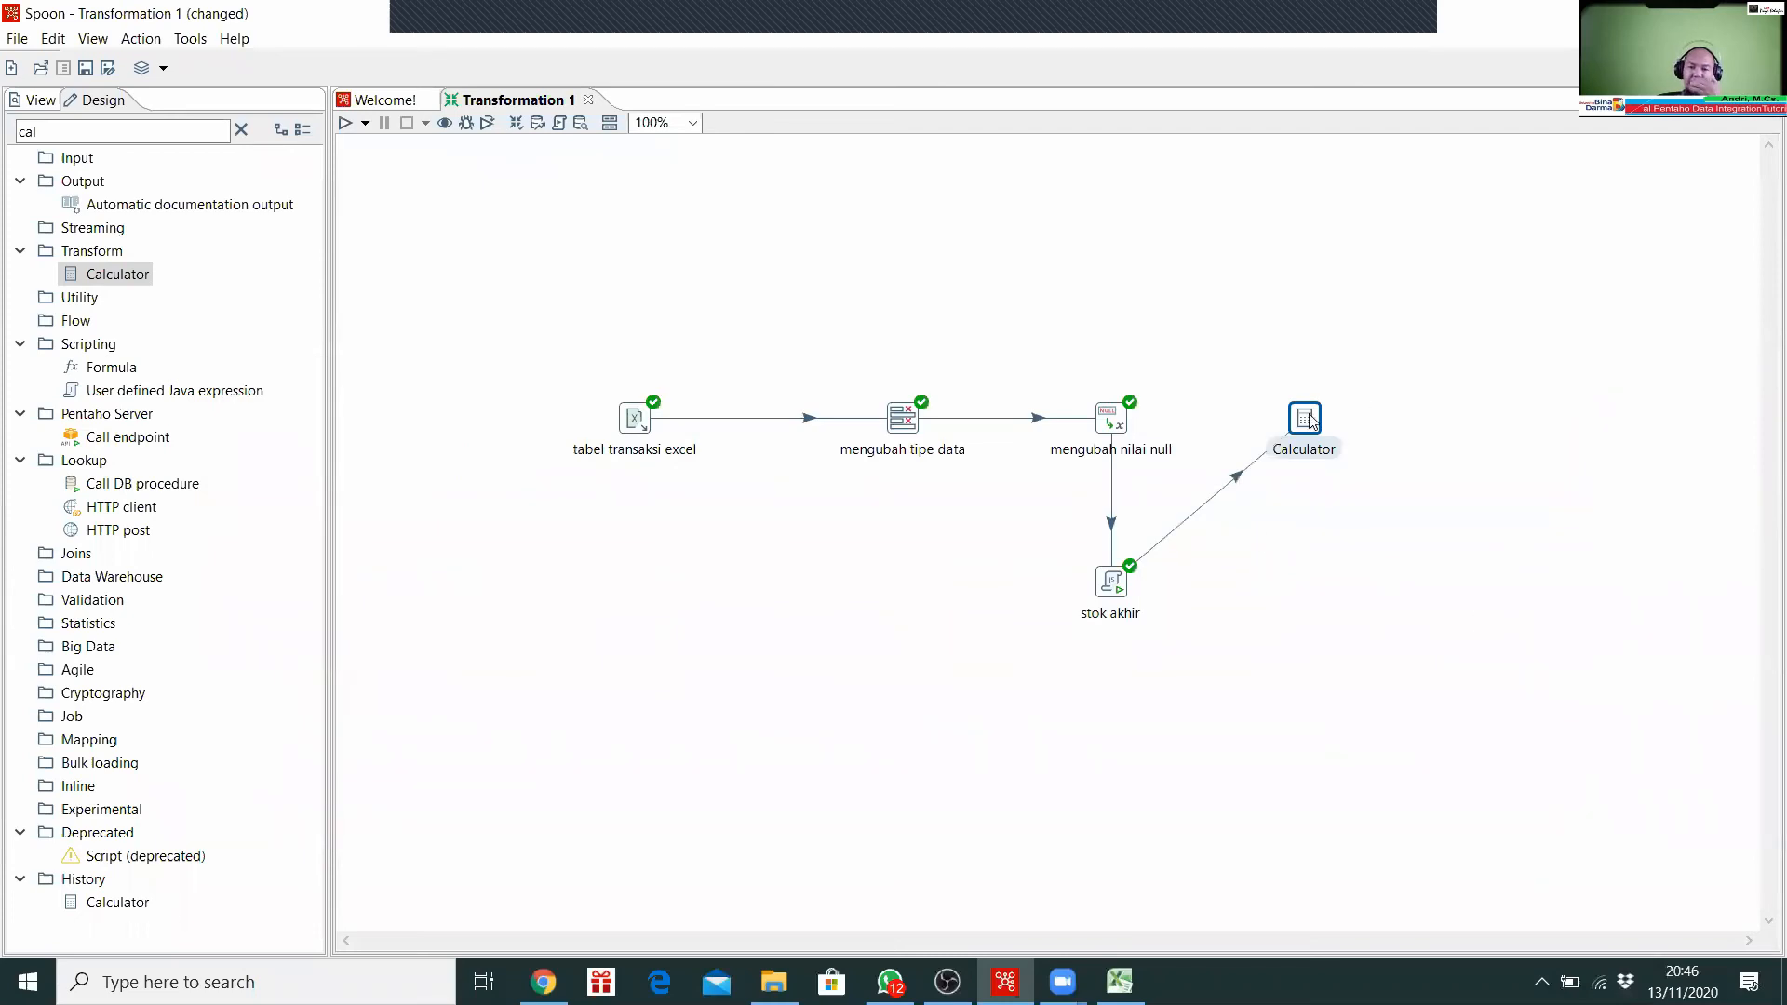
Step: Delete the Calculator step from the transformation
{"action": "left_click", "coordinate": [1306, 419]}
{"action": "key", "text": "Delete"}
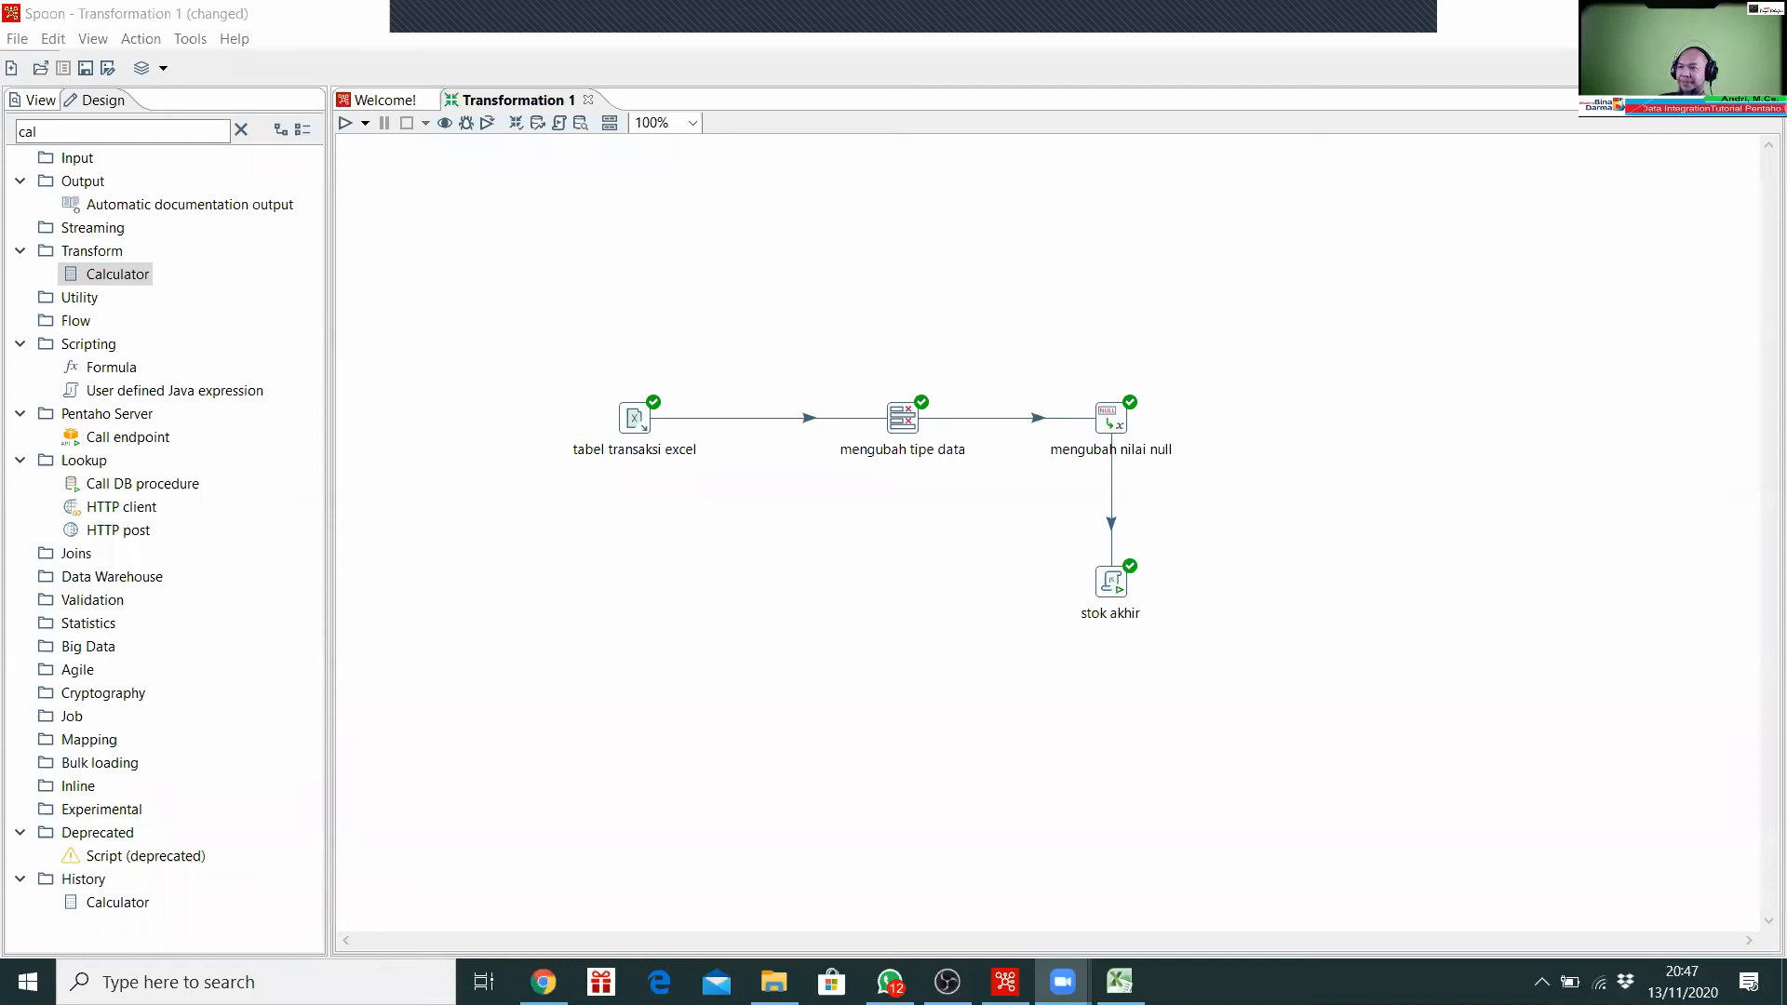
Step: Preview the stok akhir step's rows again with a quick launch and close the preview and execution results
{"action": "left_click", "coordinate": [1104, 593]}
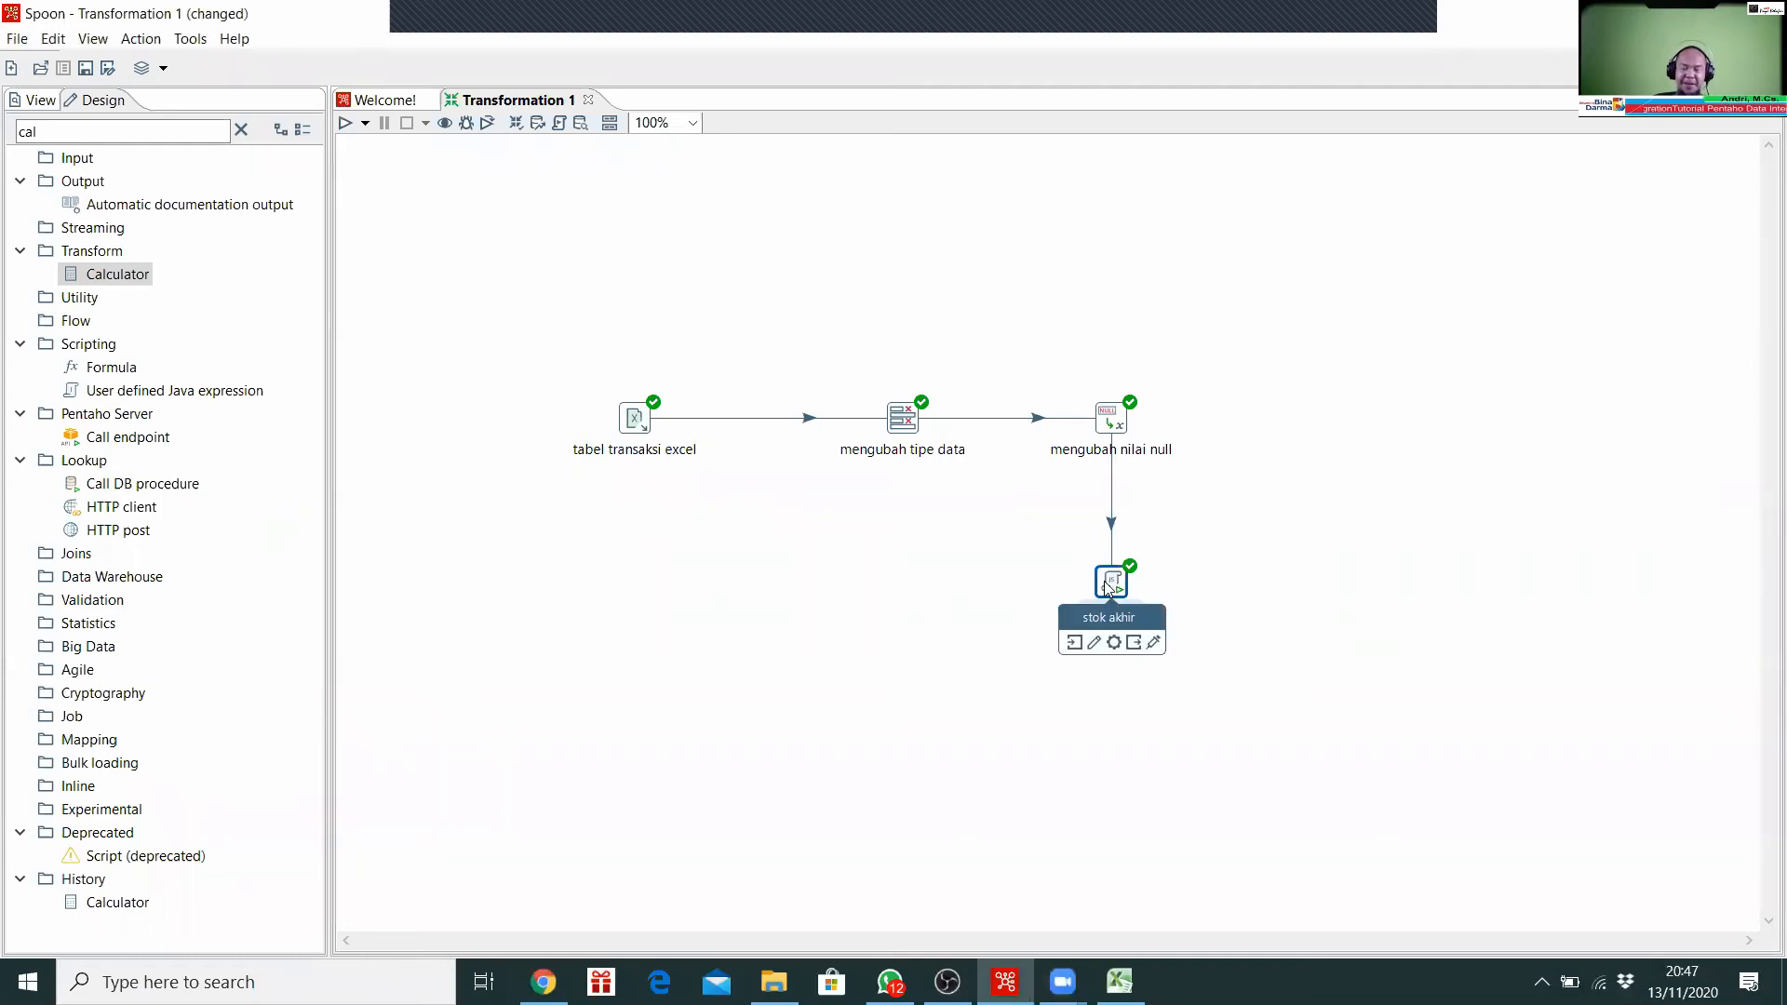
{"action": "right_click", "coordinate": [1103, 581]}
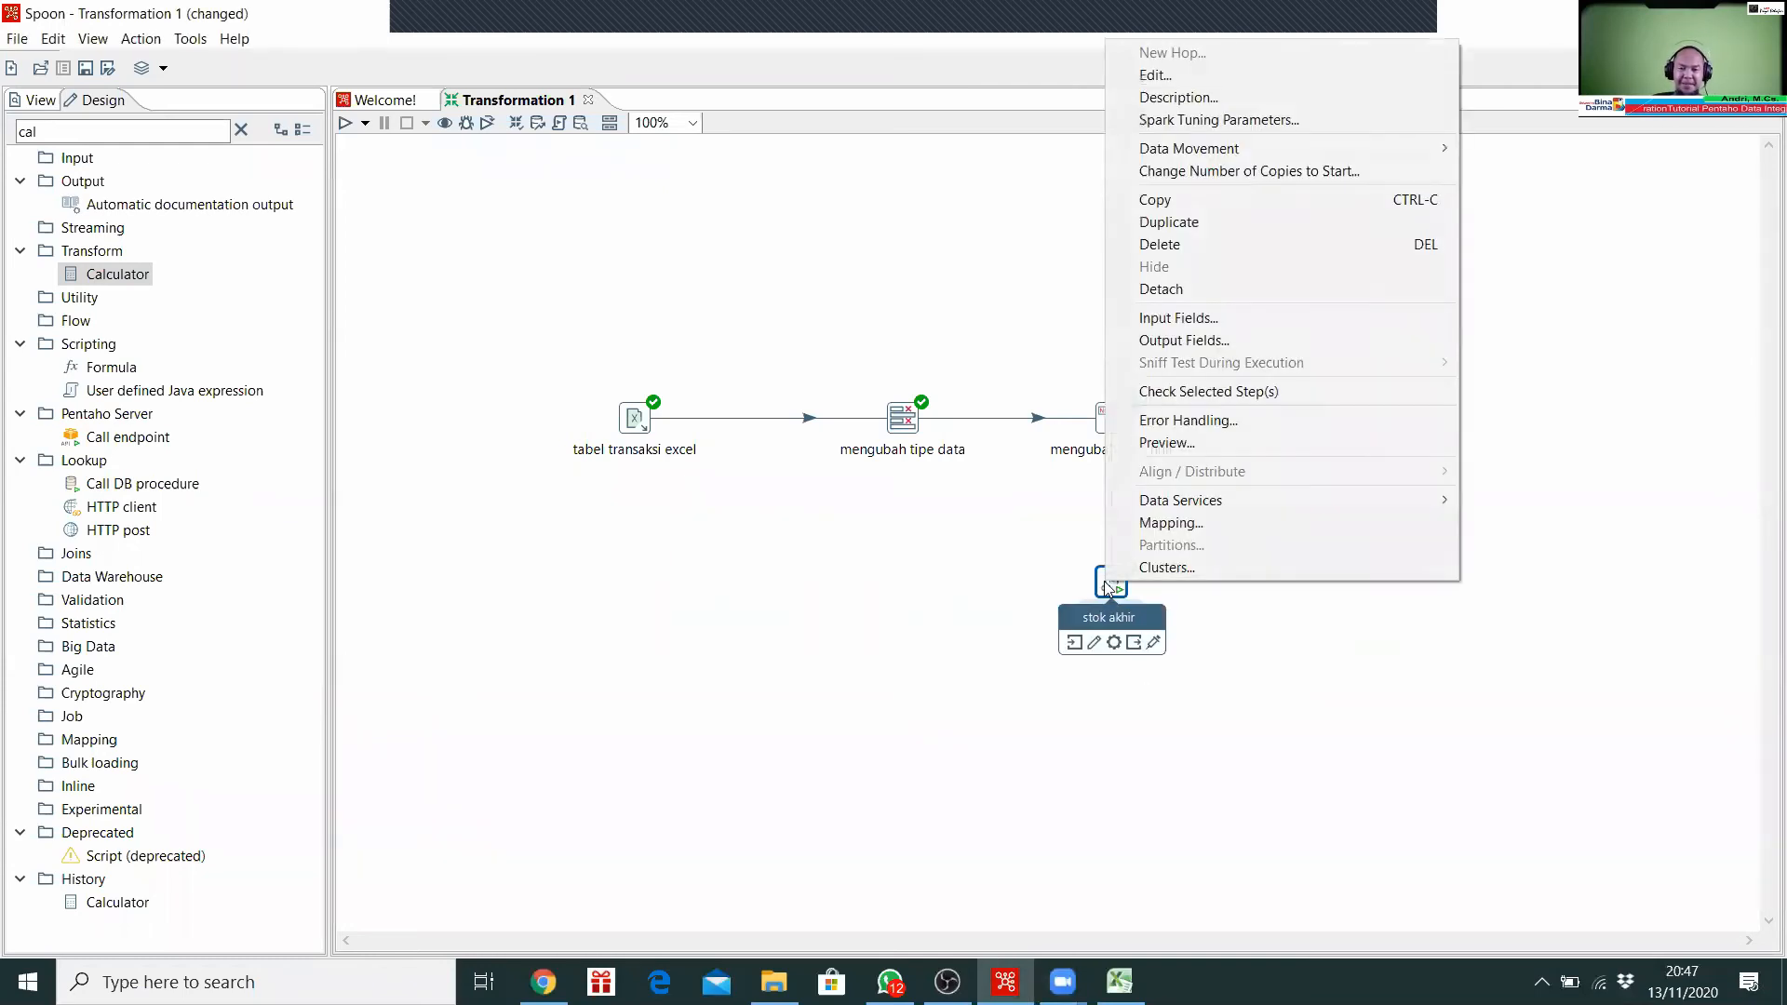
{"action": "left_click", "coordinate": [1221, 443]}
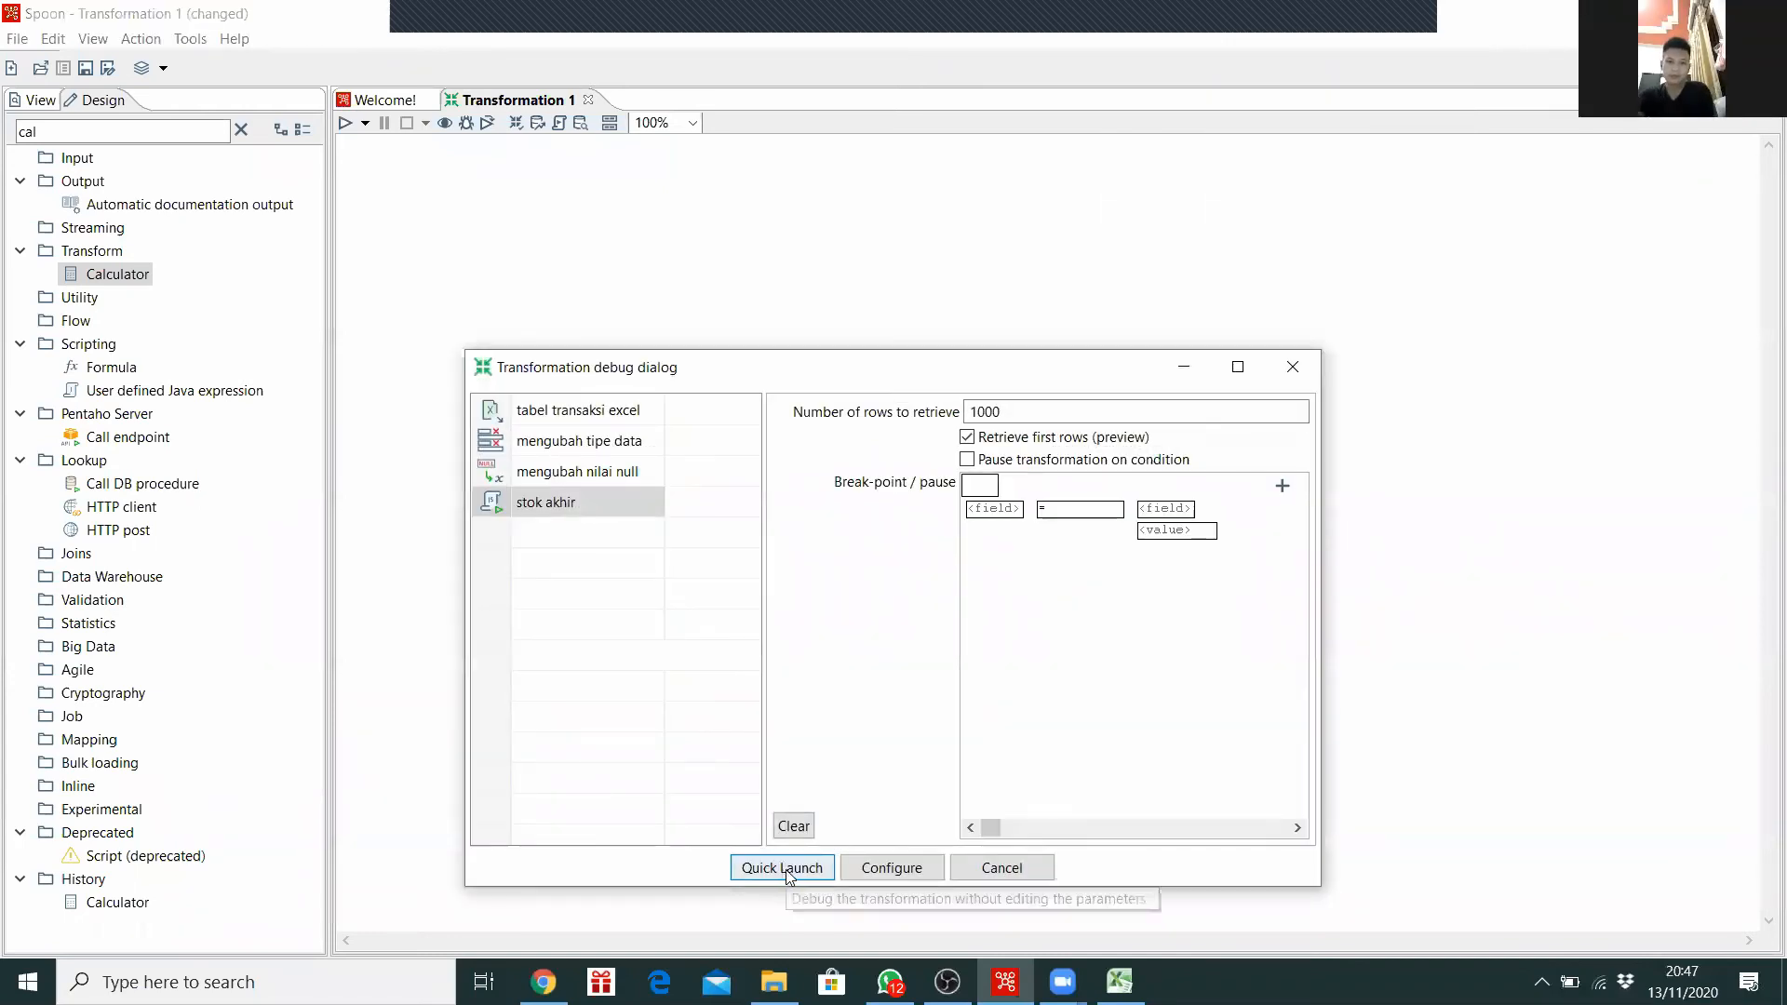
{"action": "left_click", "coordinate": [785, 869]}
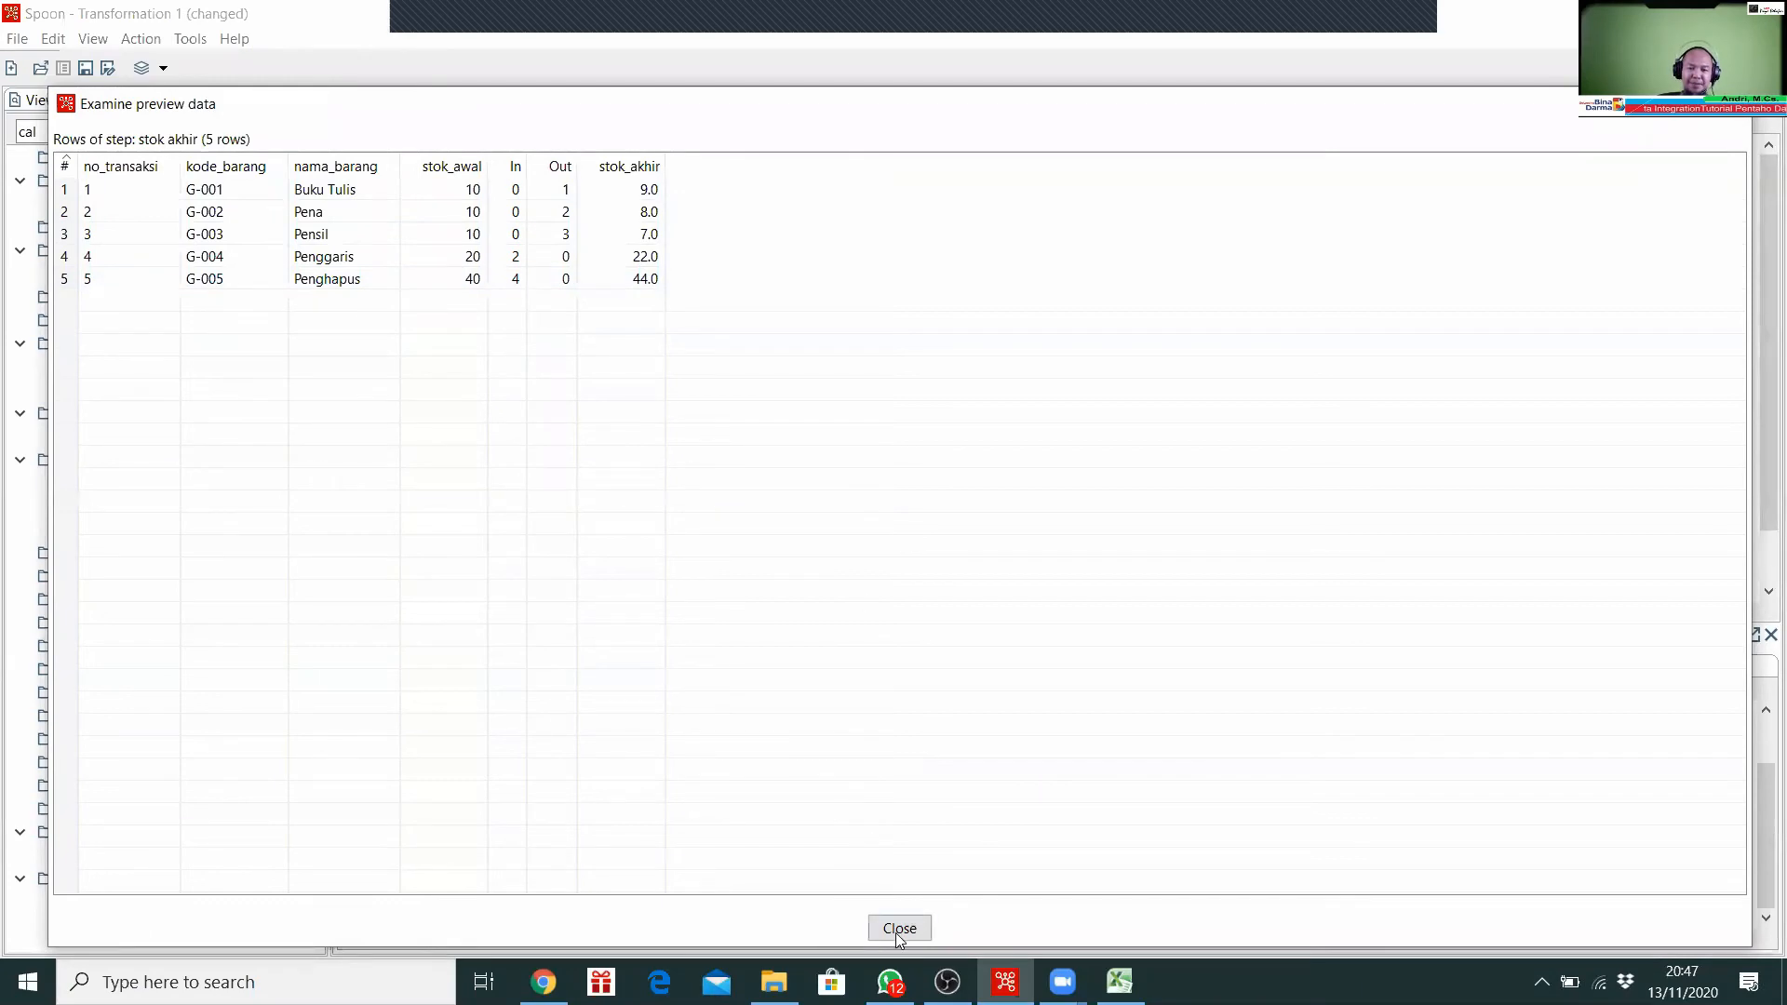
{"action": "key", "text": "Escape"}
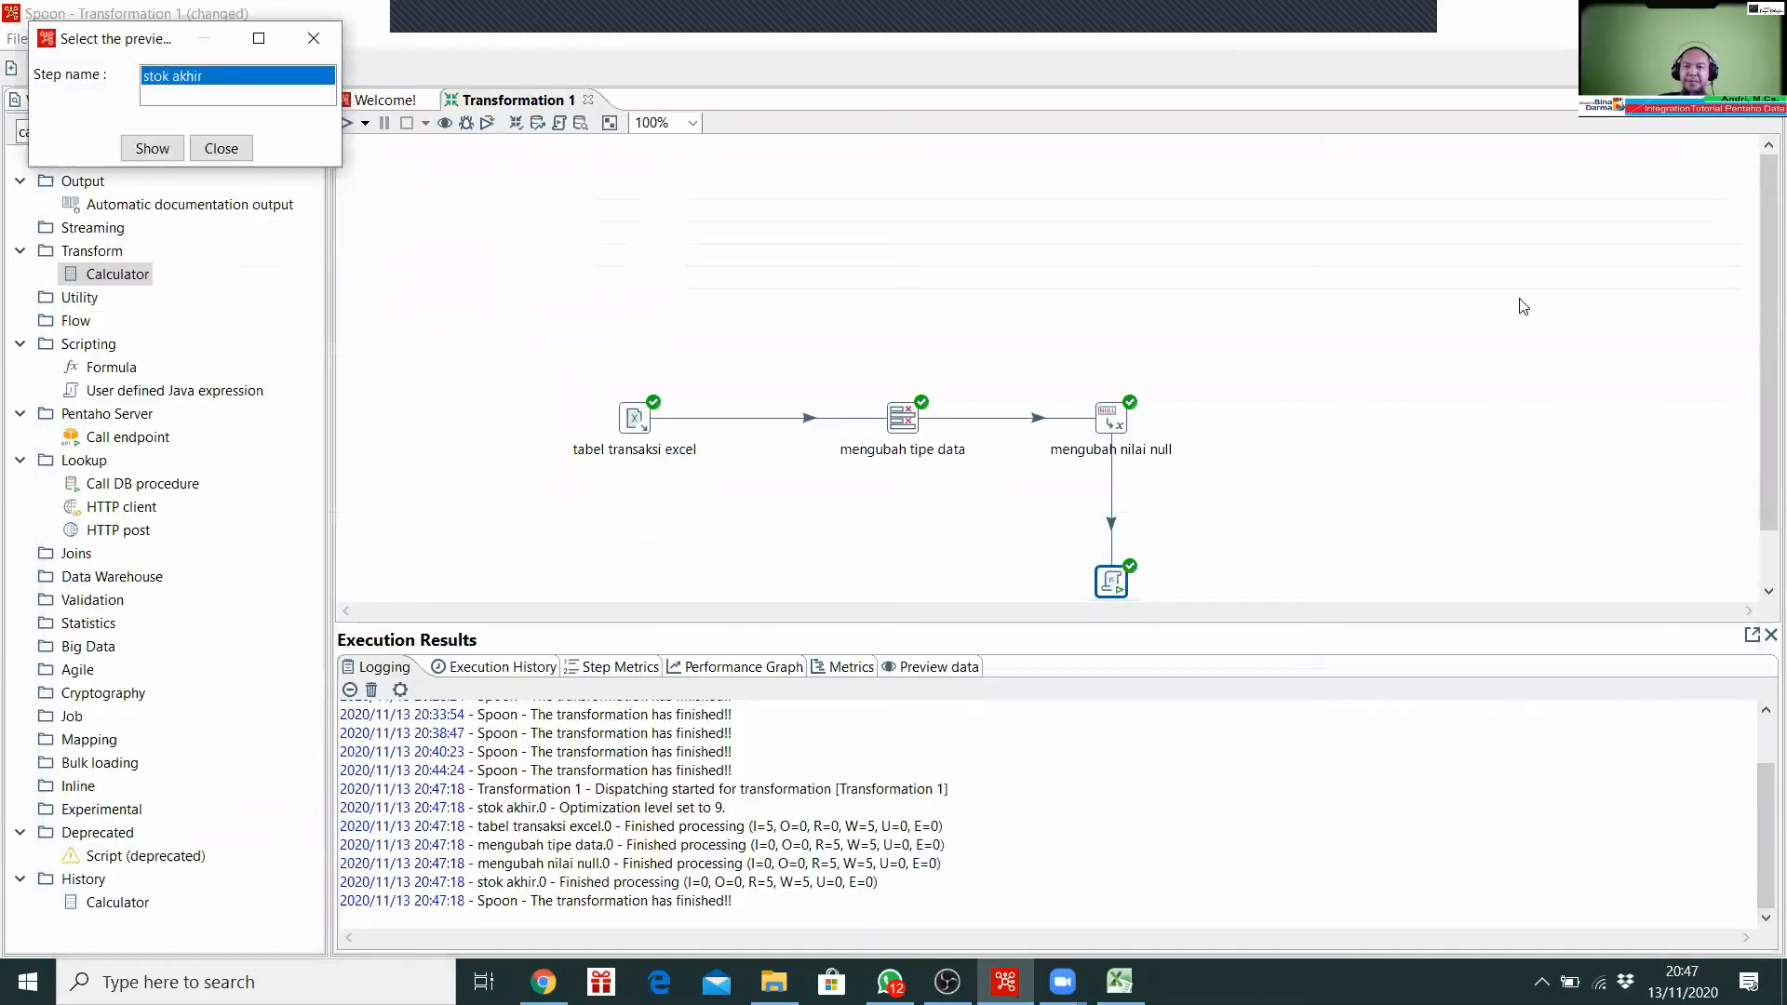
{"action": "left_click", "coordinate": [1770, 635]}
{"action": "left_click", "coordinate": [1437, 569]}
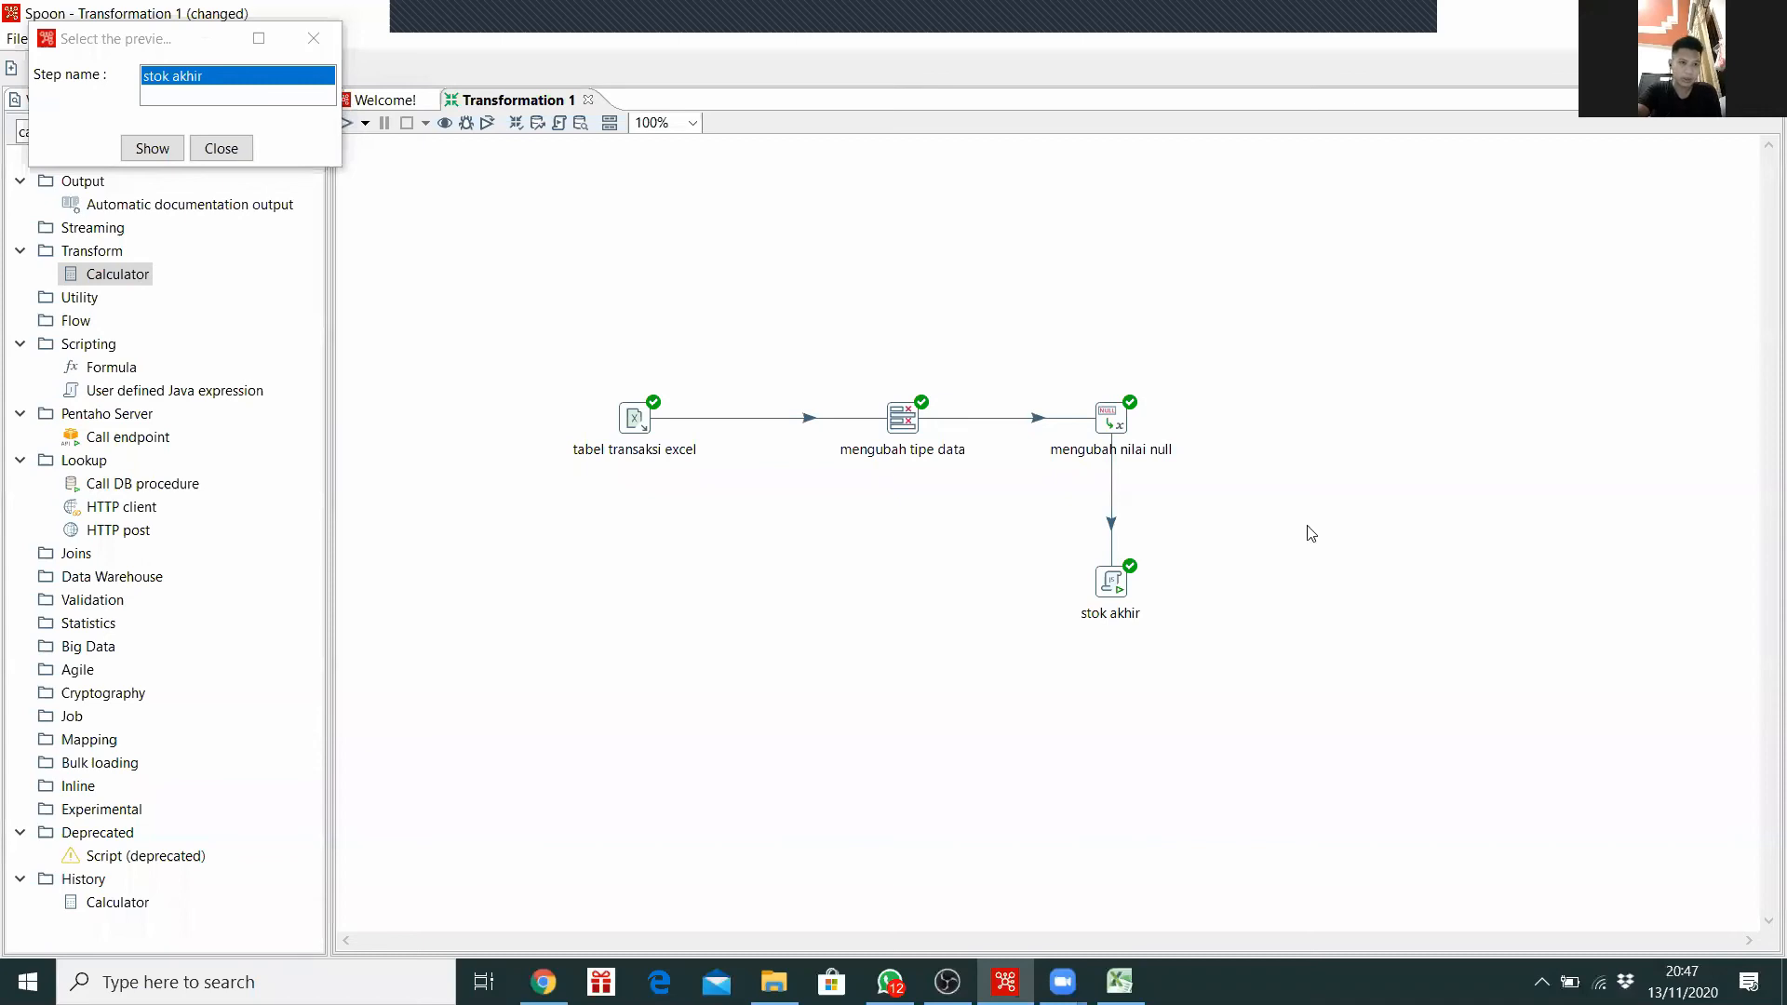
{"action": "left_click", "coordinate": [229, 148]}
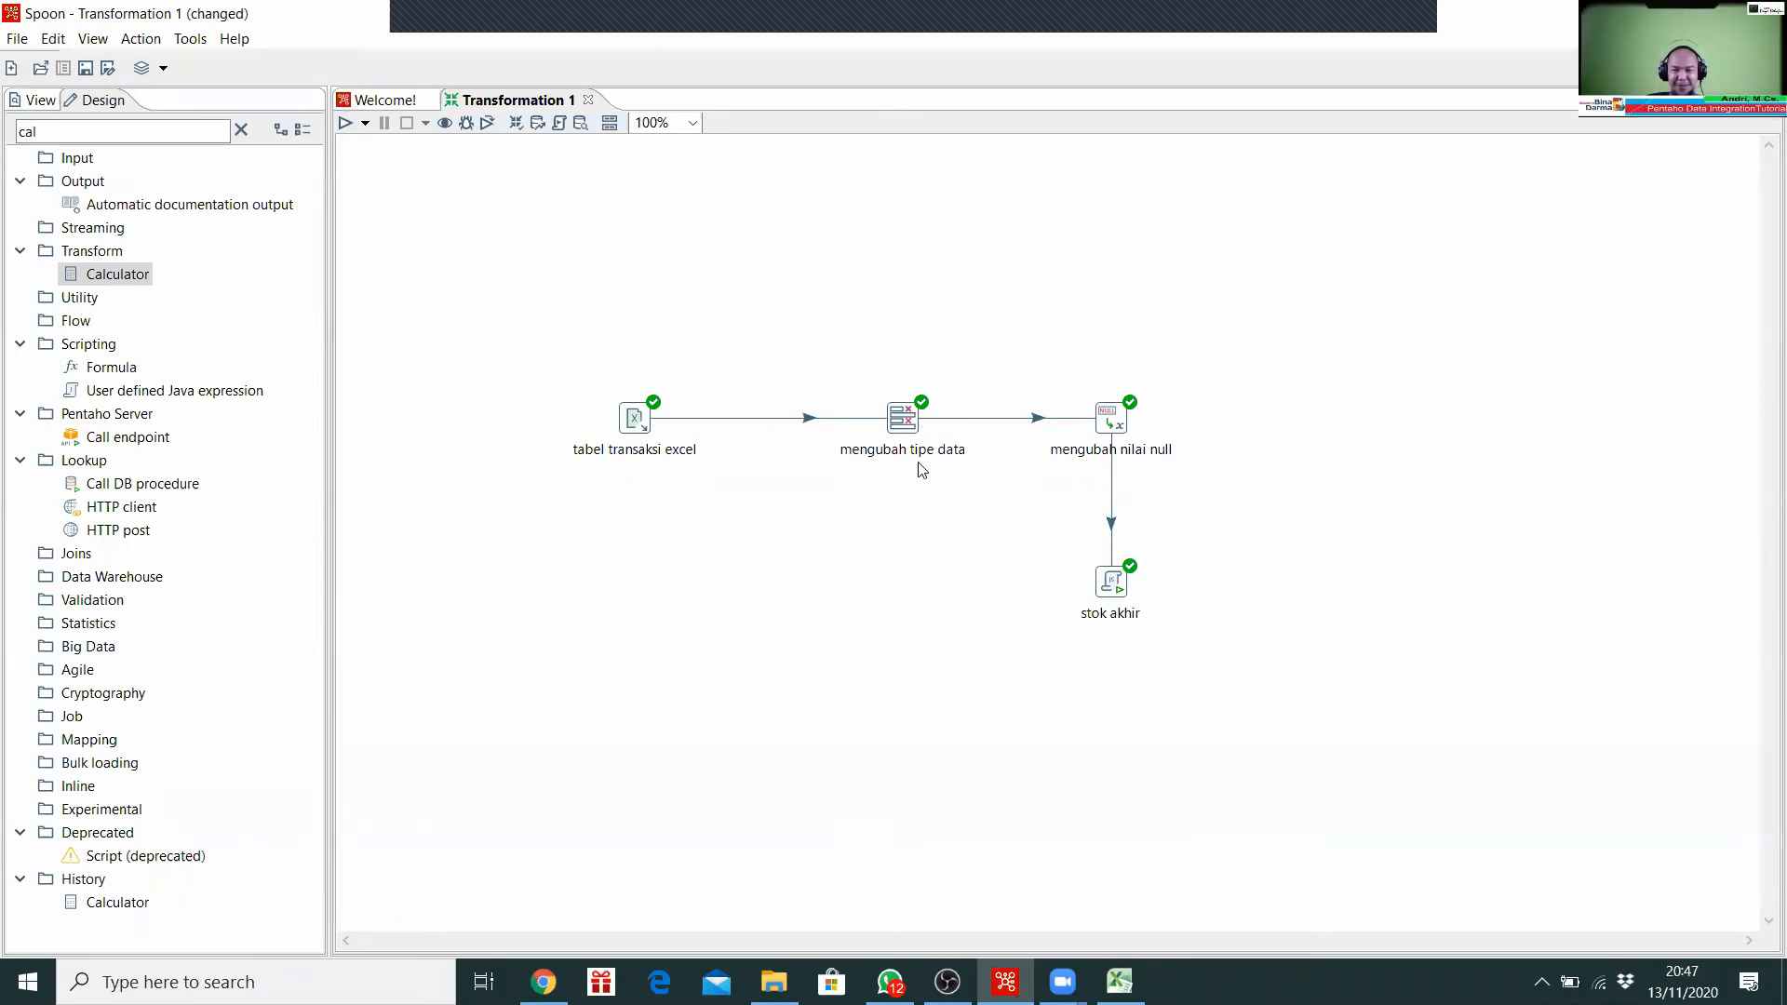
Step: Add a Select values step beside stok akhir and connect the main output of stok akhir to it
{"action": "mouse_move", "coordinate": [909, 428]}
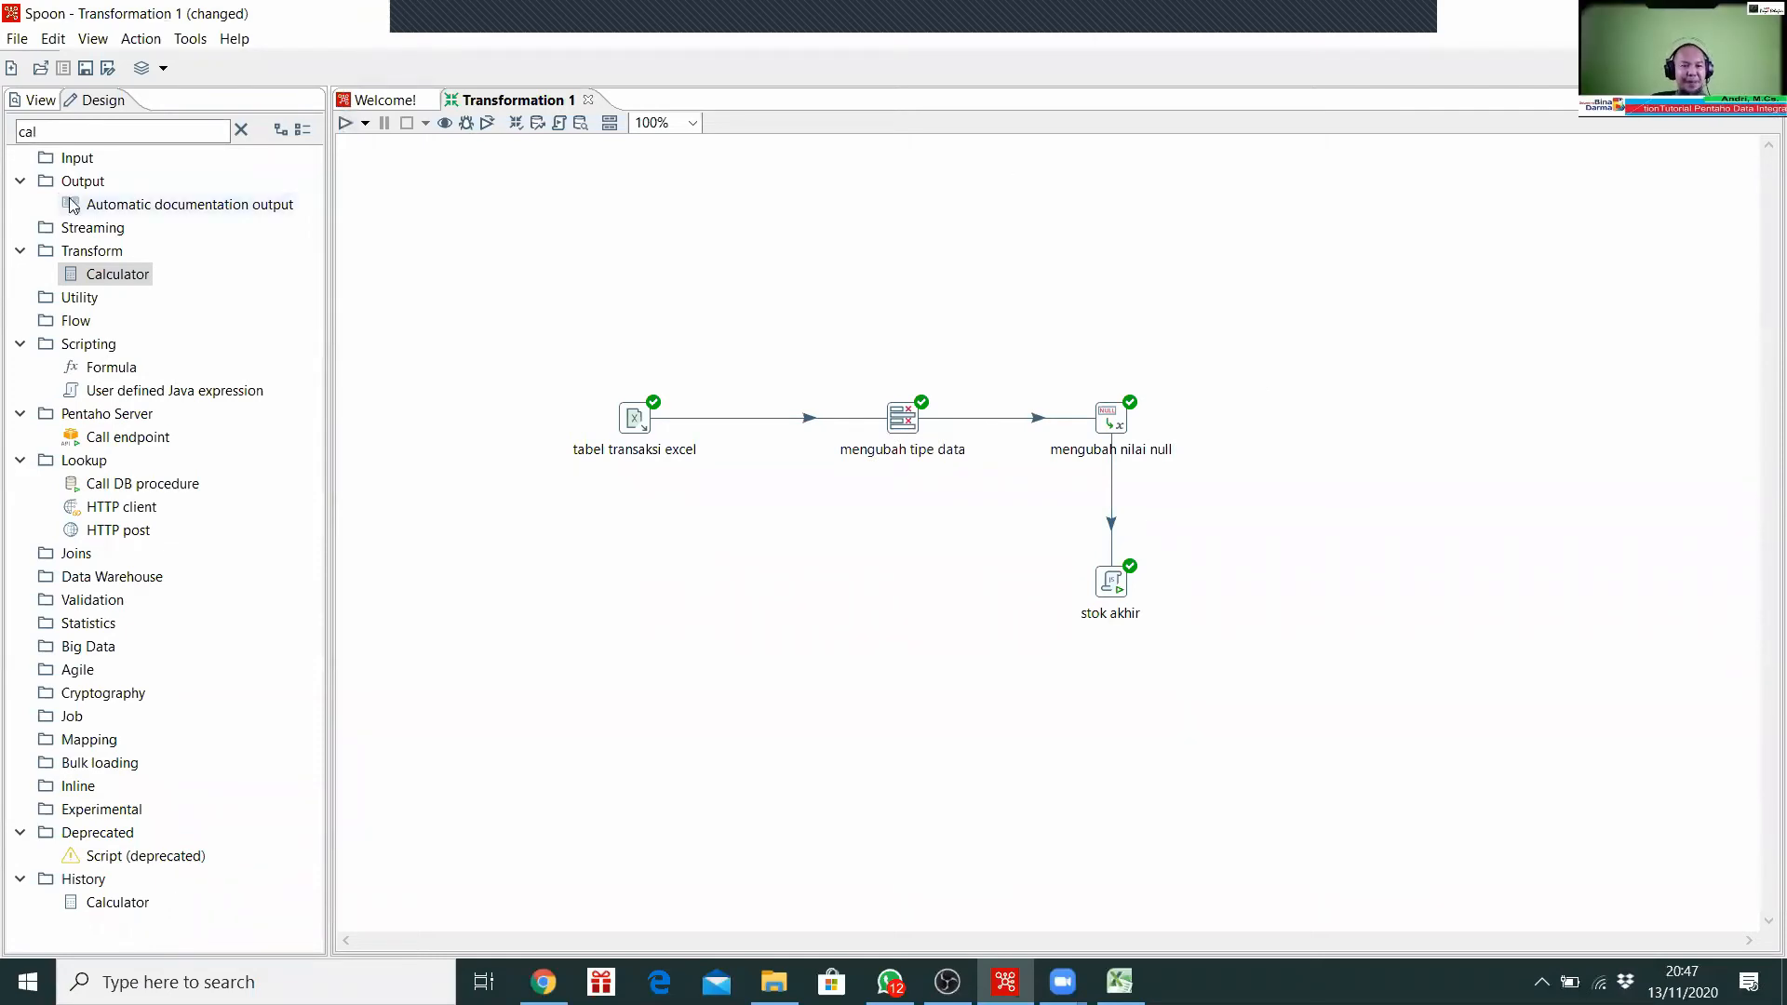
{"action": "double_click", "coordinate": [134, 130]}
{"action": "type", "text": "selec"}
{"action": "left_click_drag", "start_coordinate": [72, 253], "coordinate": [1253, 588]}
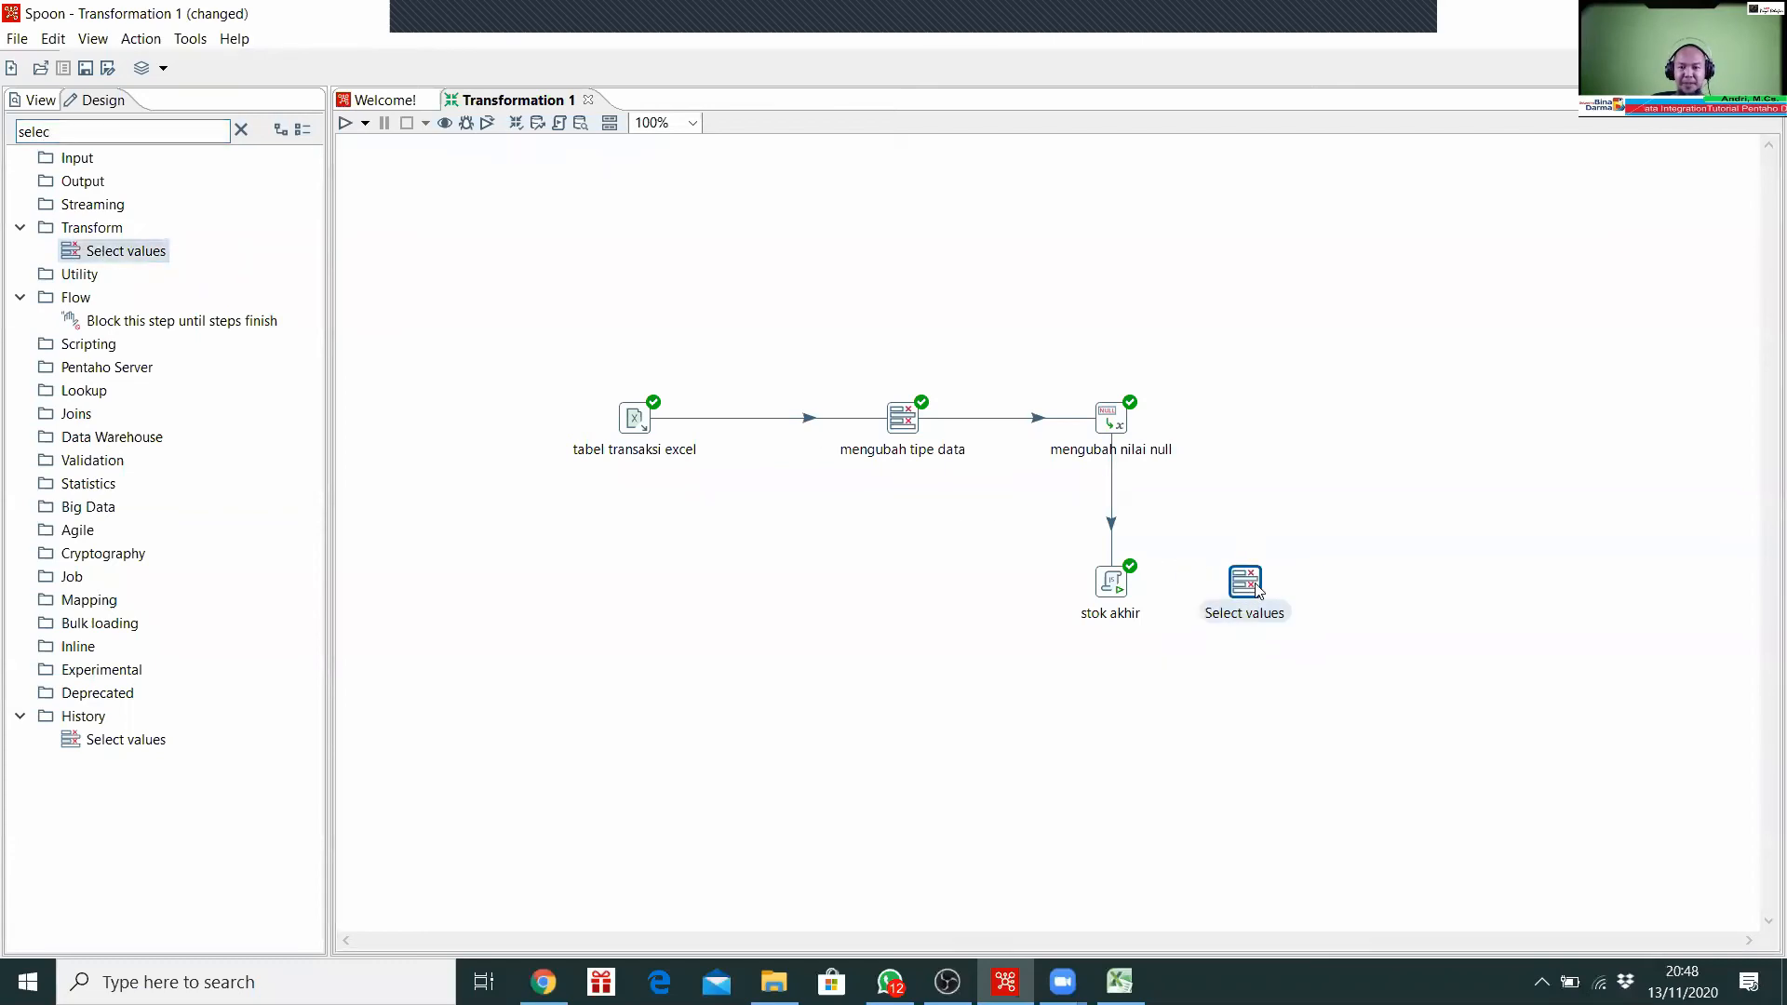
{"action": "left_click", "coordinate": [1122, 587]}
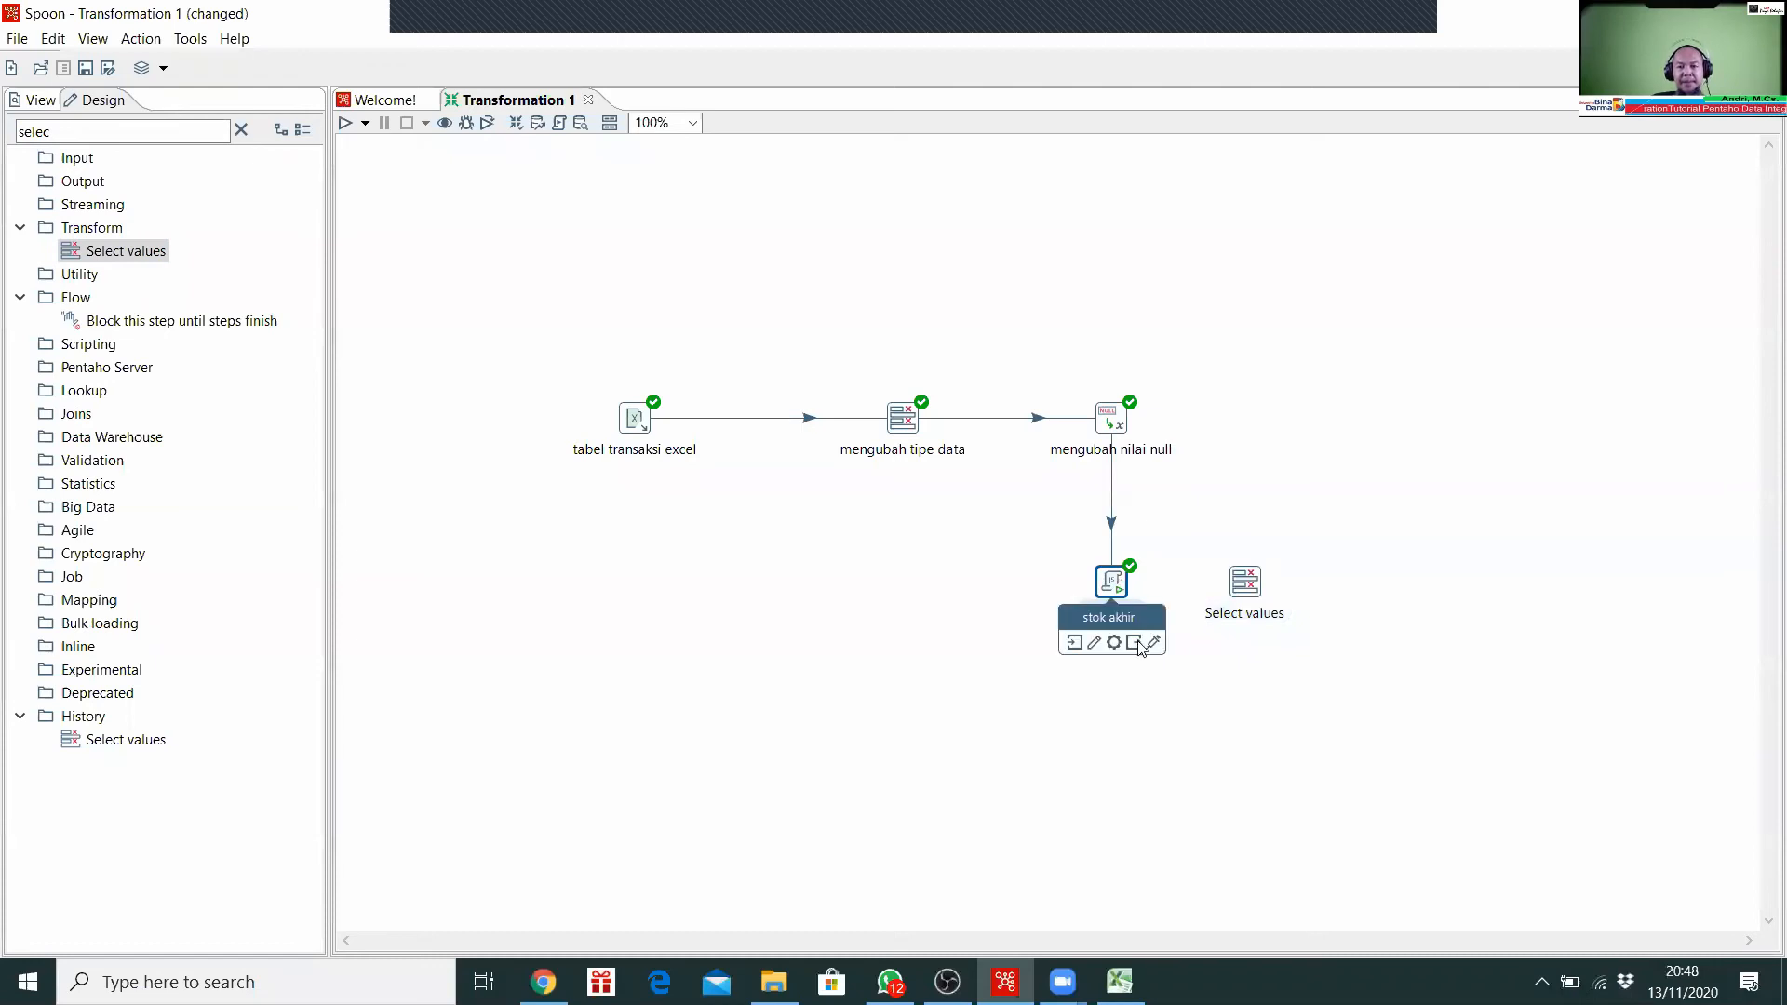
{"action": "left_click_drag", "start_coordinate": [1141, 645], "coordinate": [1254, 588]}
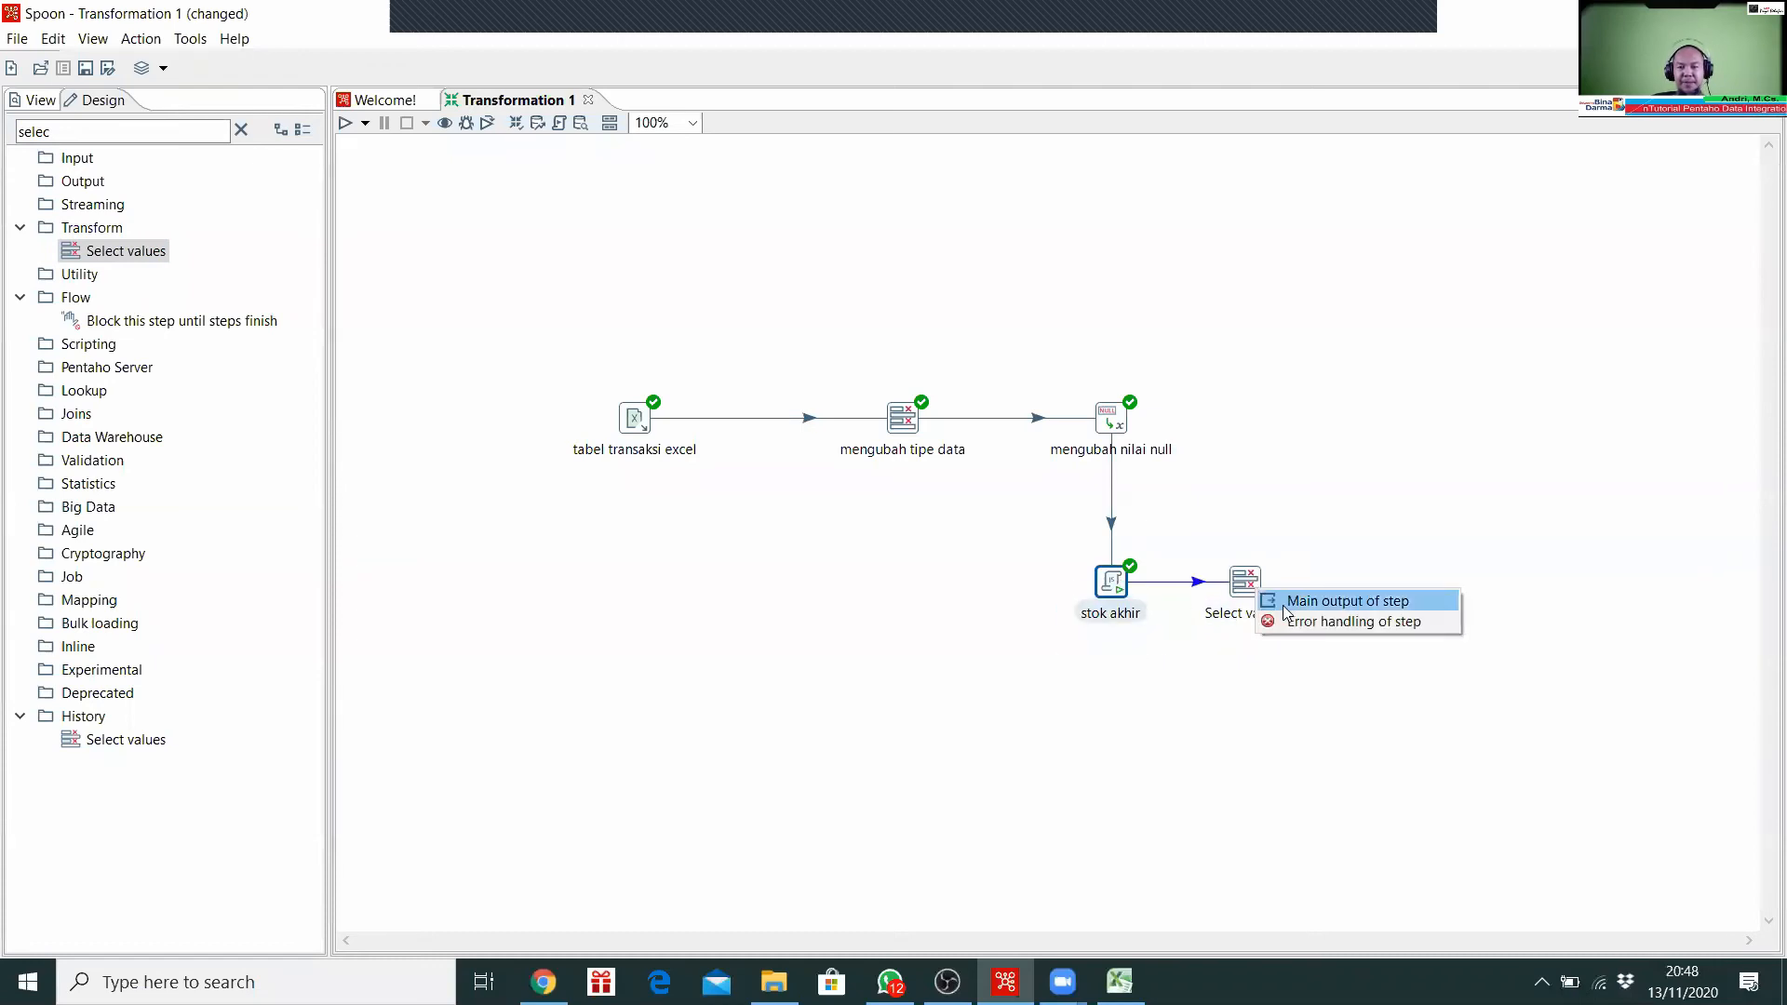
{"action": "left_click", "coordinate": [1285, 607]}
Step: In the Select values step's meta-data, set the stok_akhir field to type Integer with format # and accept the settings
{"action": "left_click", "coordinate": [1247, 584]}
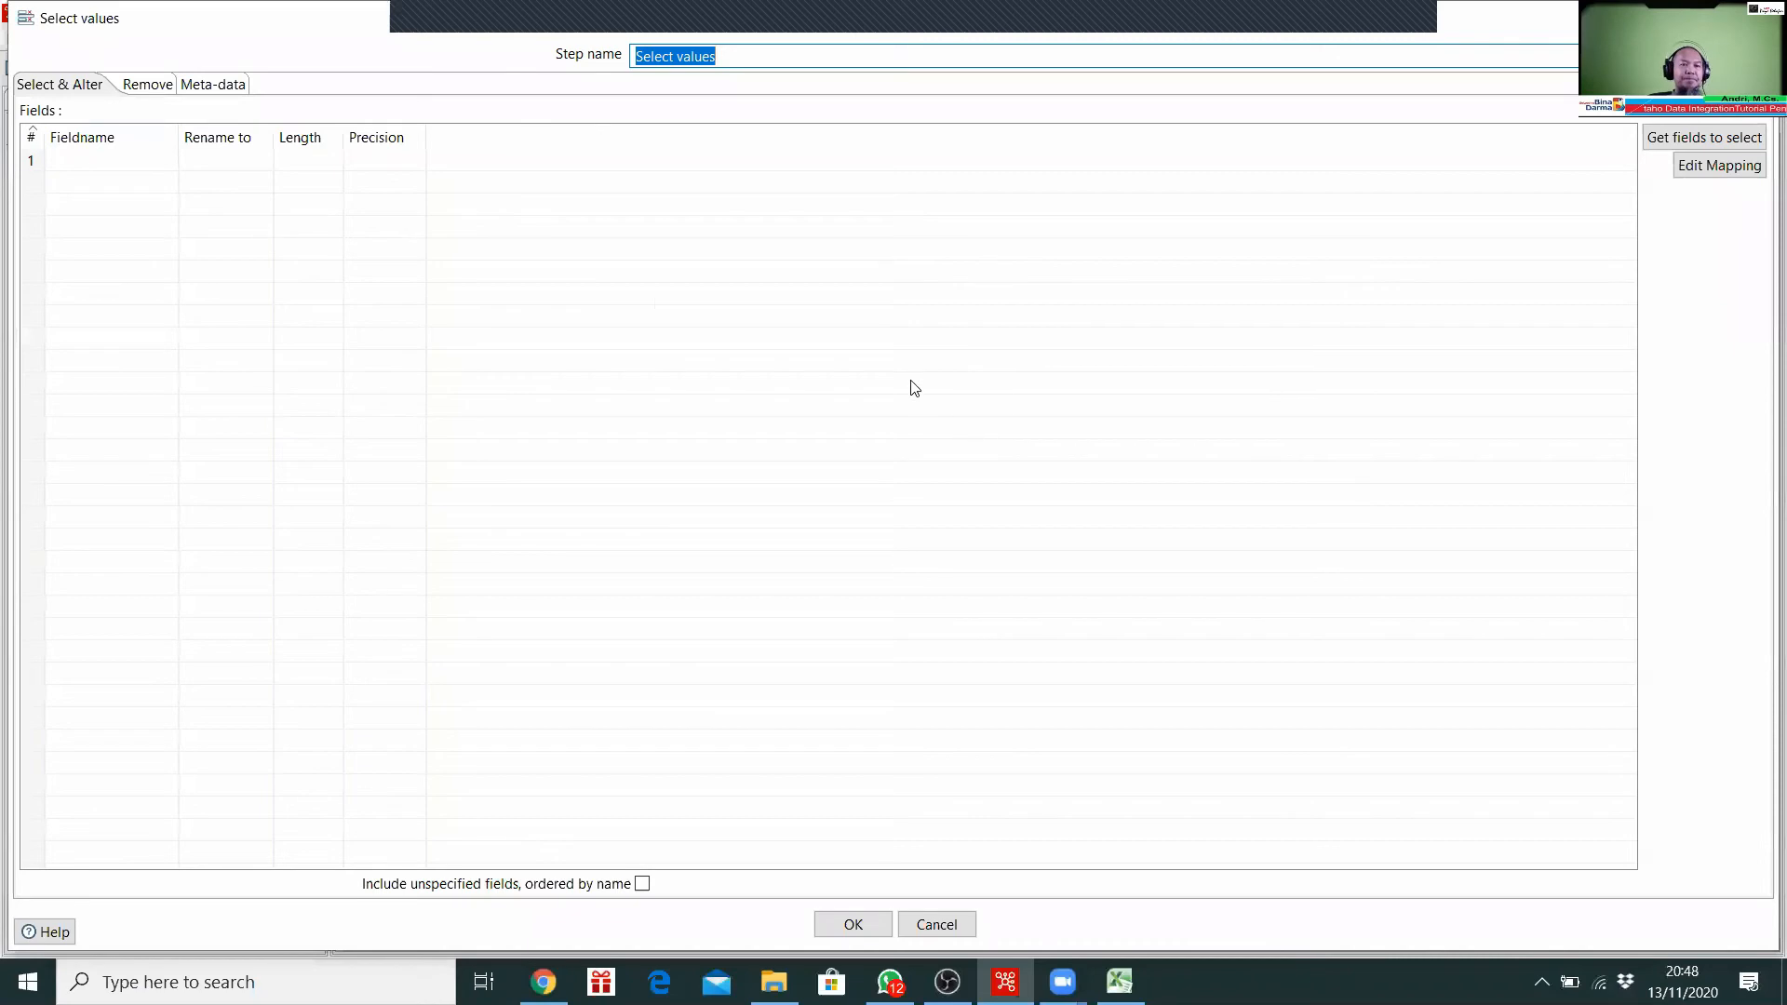
{"action": "left_click", "coordinate": [213, 84]}
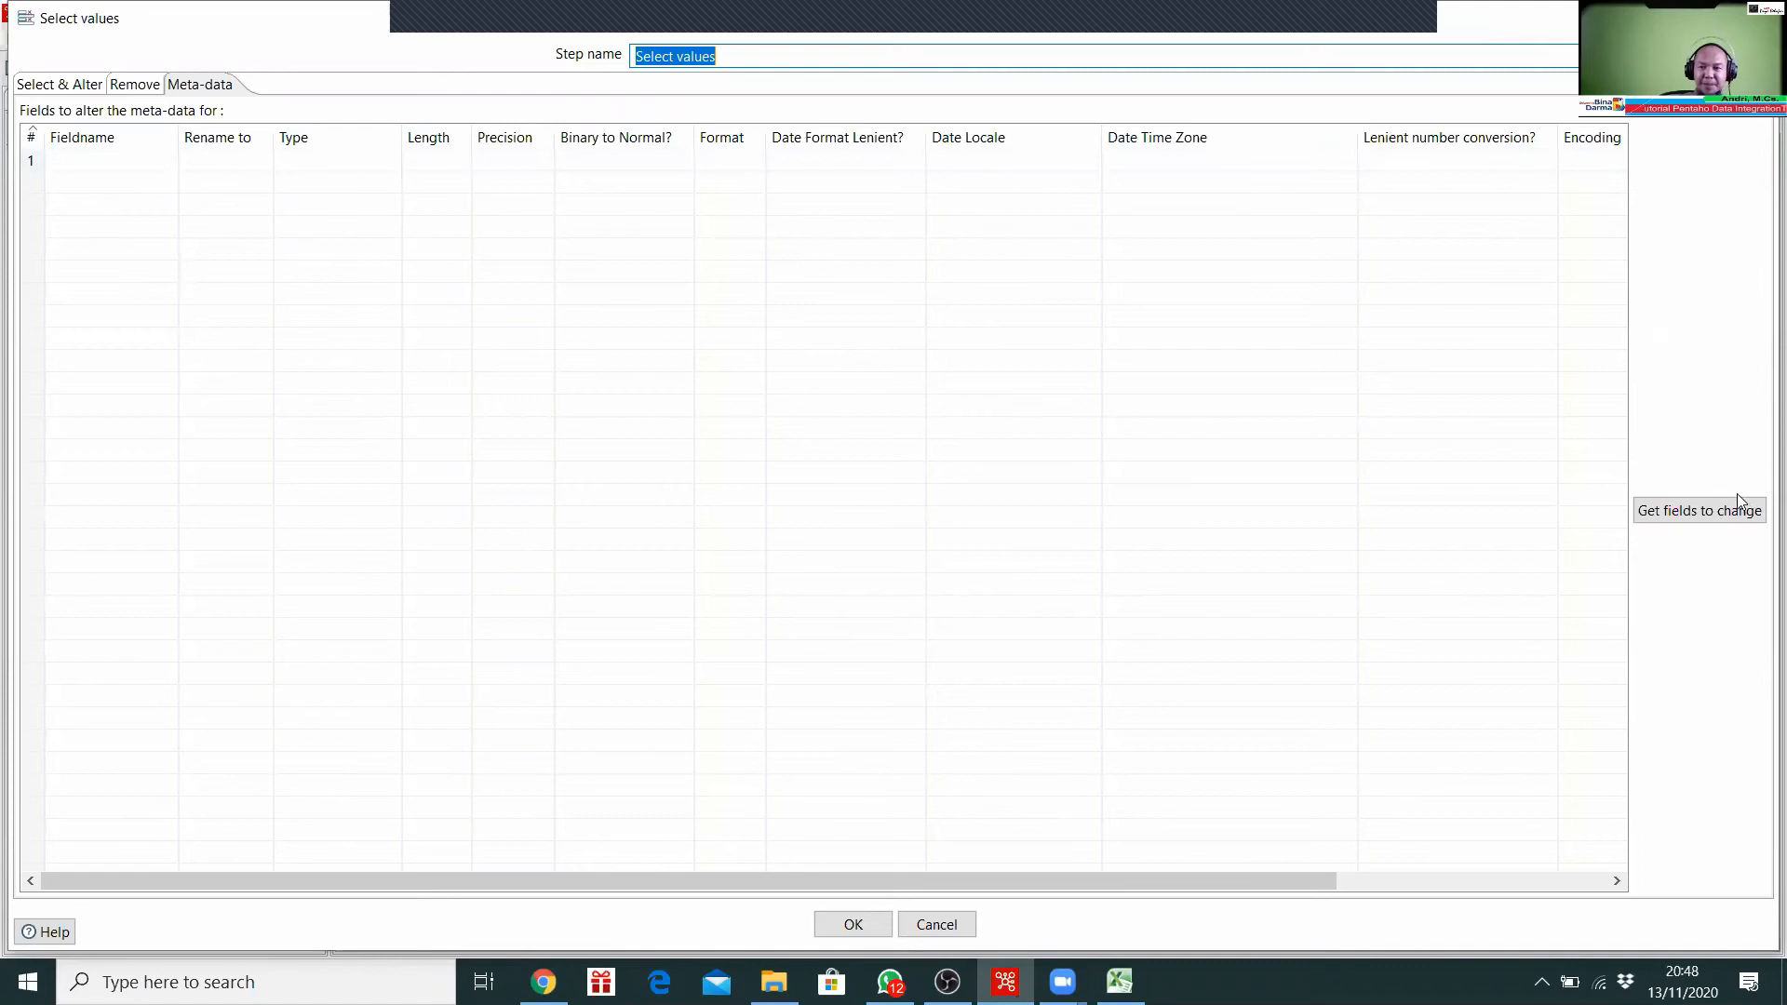
{"action": "left_click", "coordinate": [168, 167]}
{"action": "left_click", "coordinate": [168, 161]}
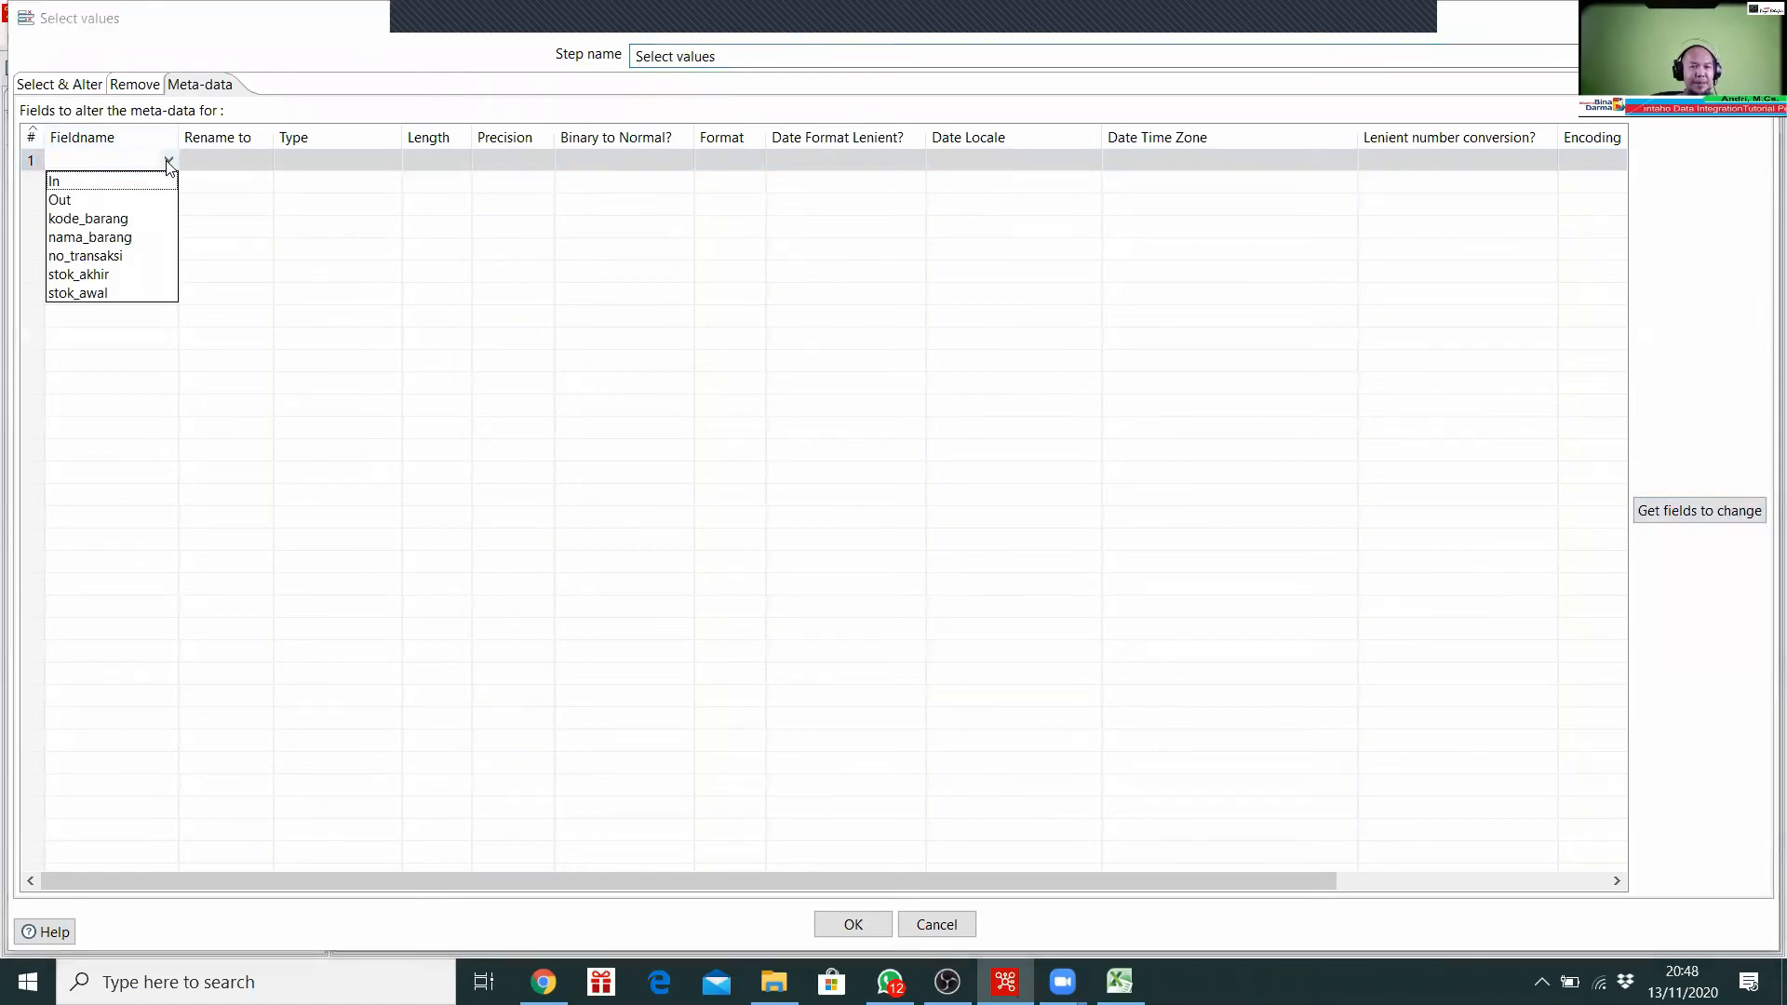
{"action": "left_click", "coordinate": [109, 276]}
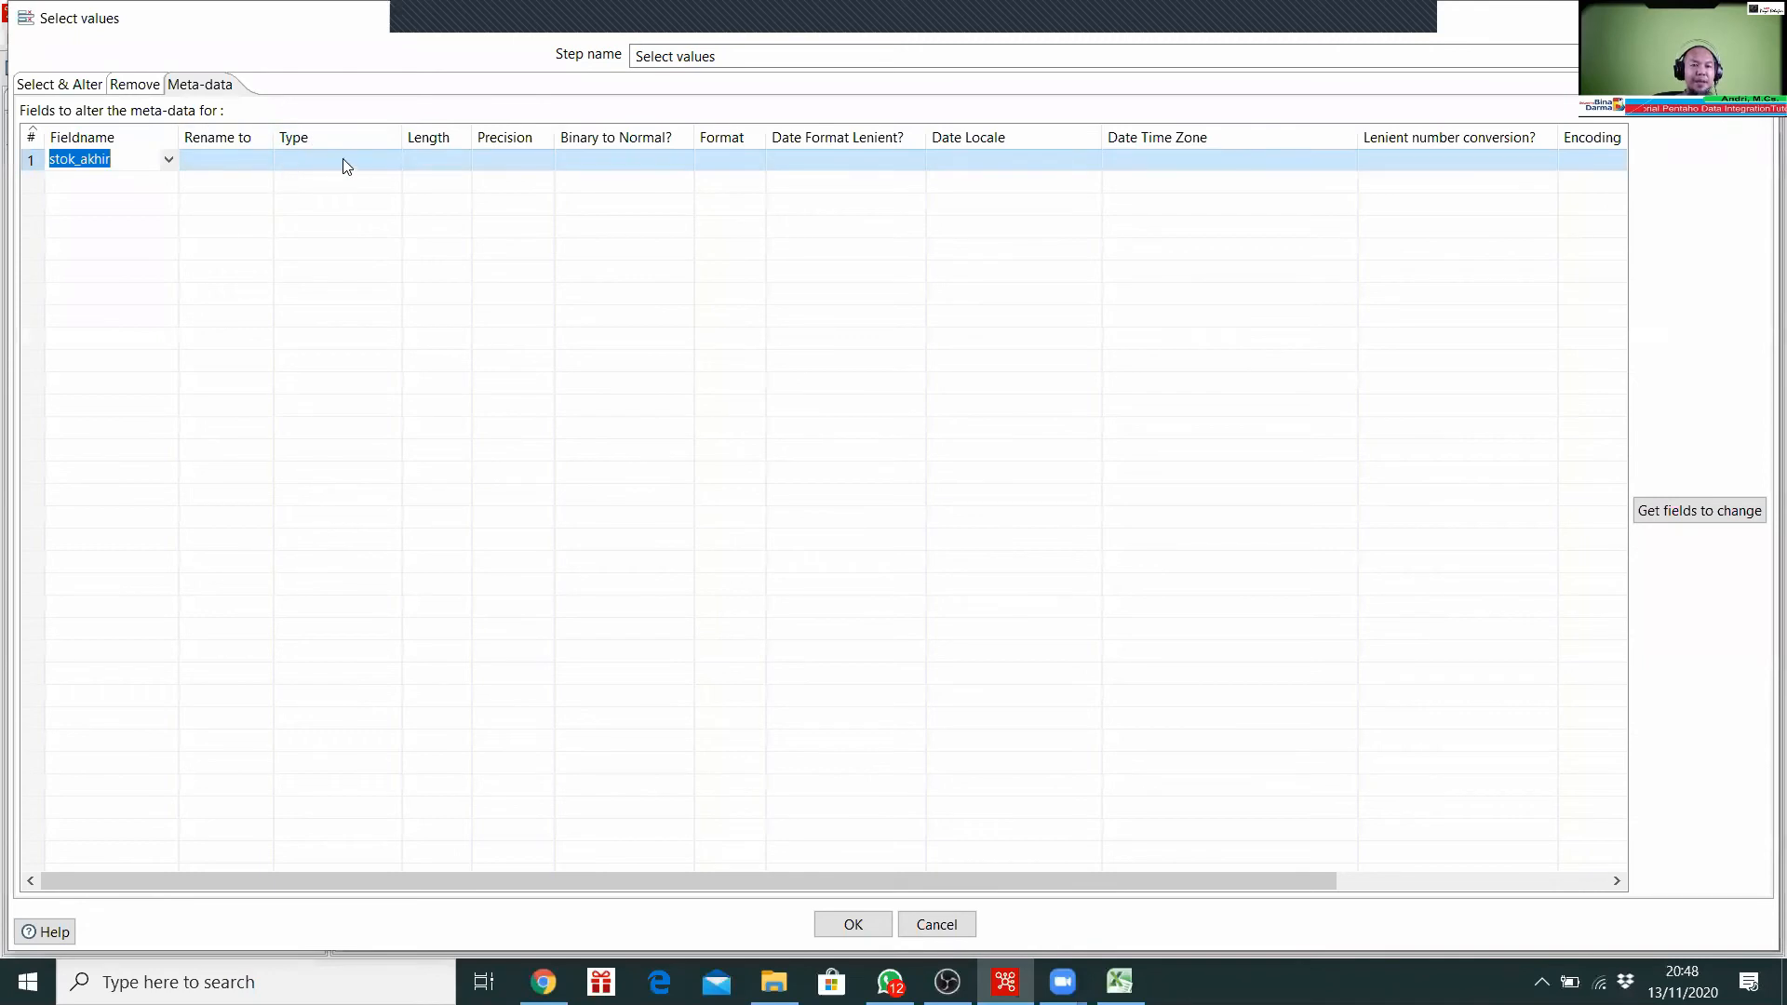
{"action": "left_click", "coordinate": [370, 159]}
{"action": "left_click", "coordinate": [392, 159]}
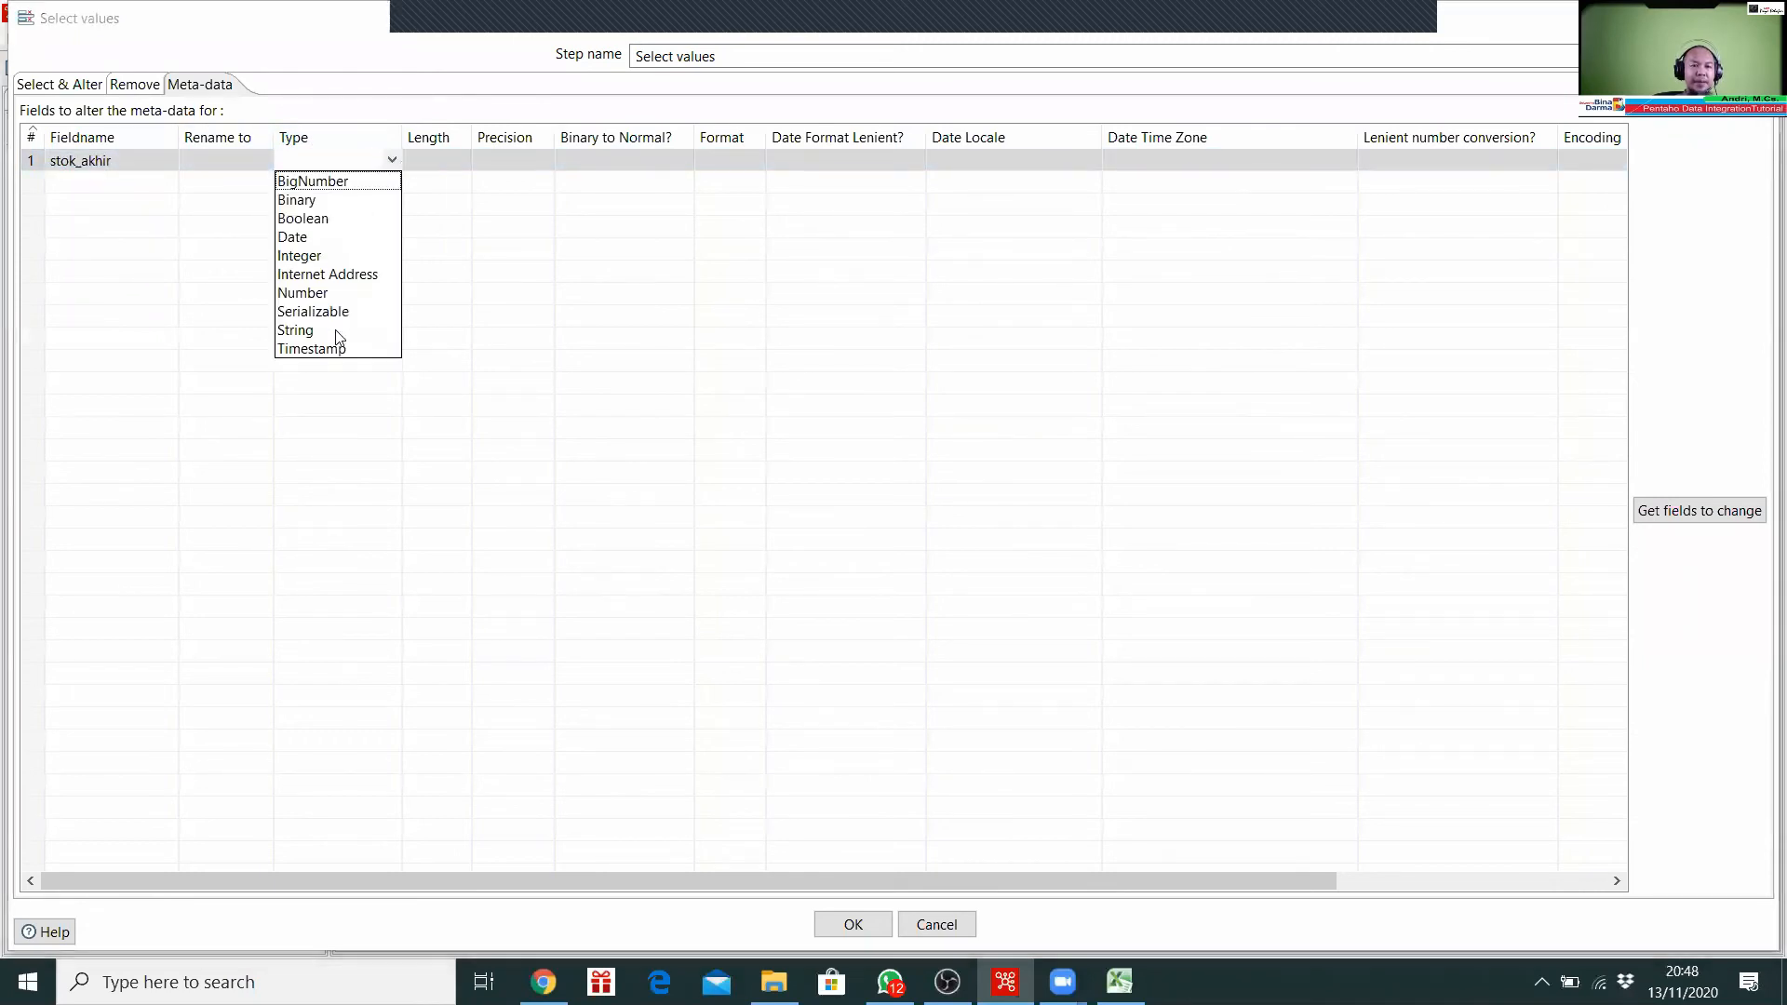
{"action": "left_click", "coordinate": [325, 256]}
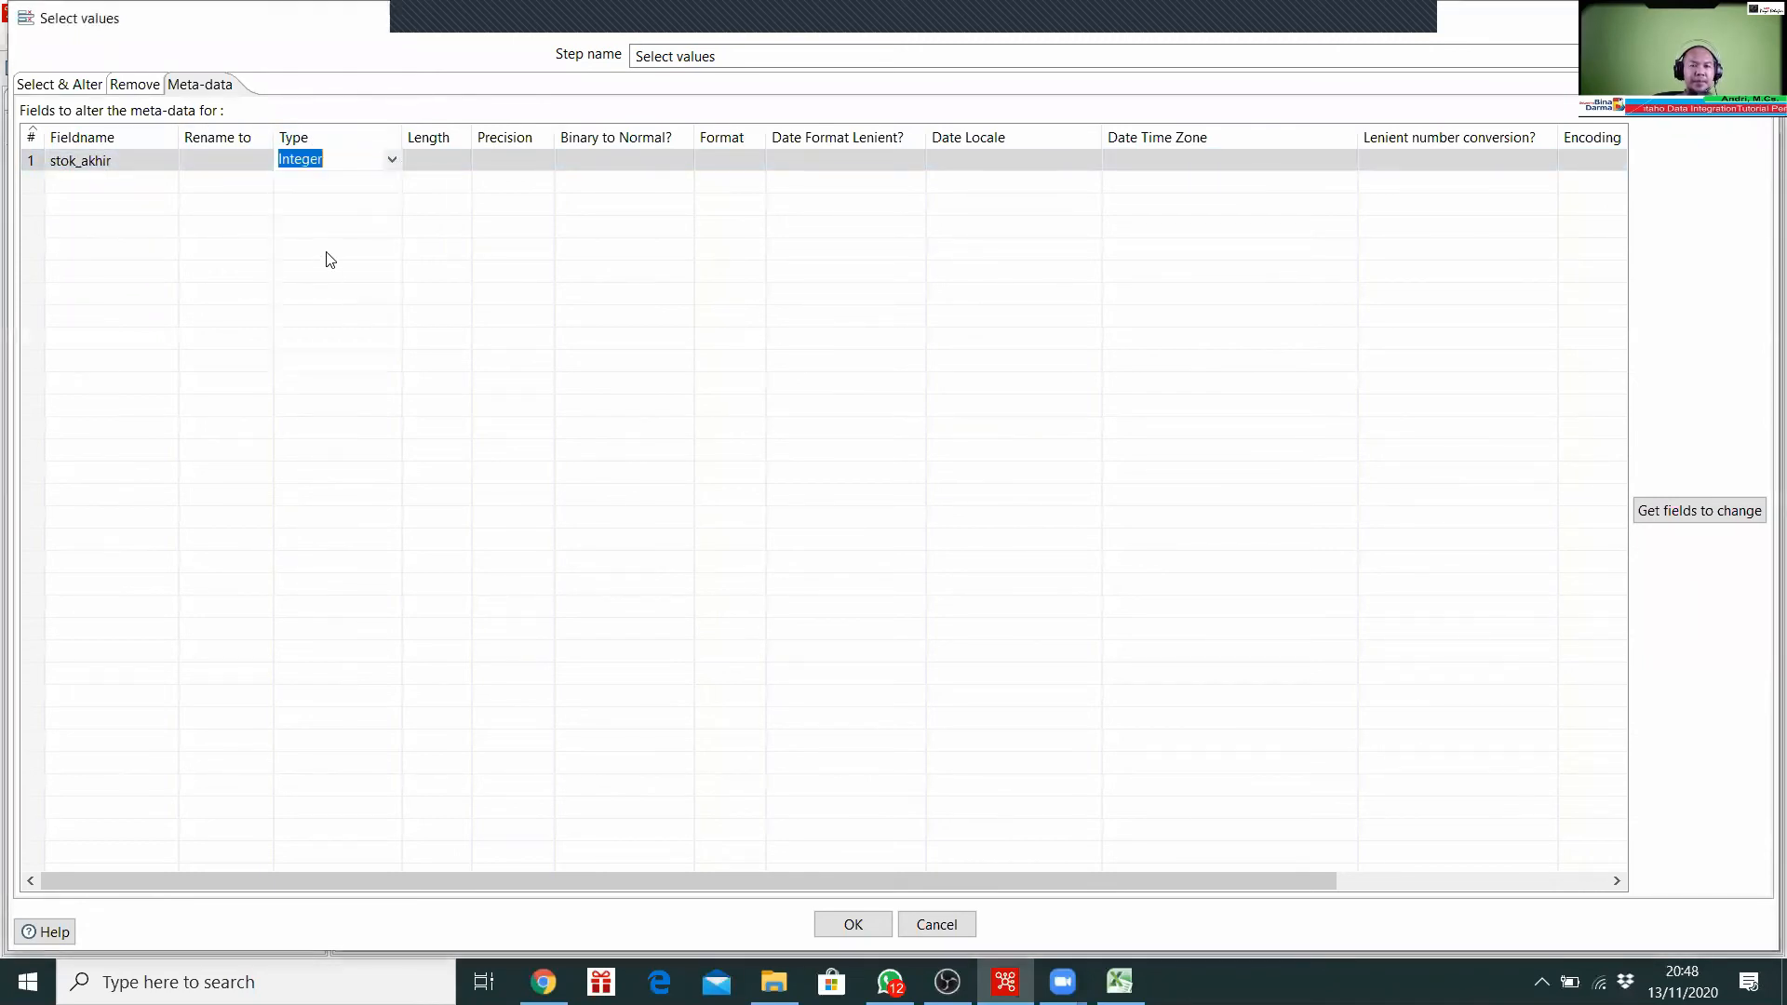
{"action": "left_click", "coordinate": [748, 158]}
{"action": "left_click", "coordinate": [755, 159]}
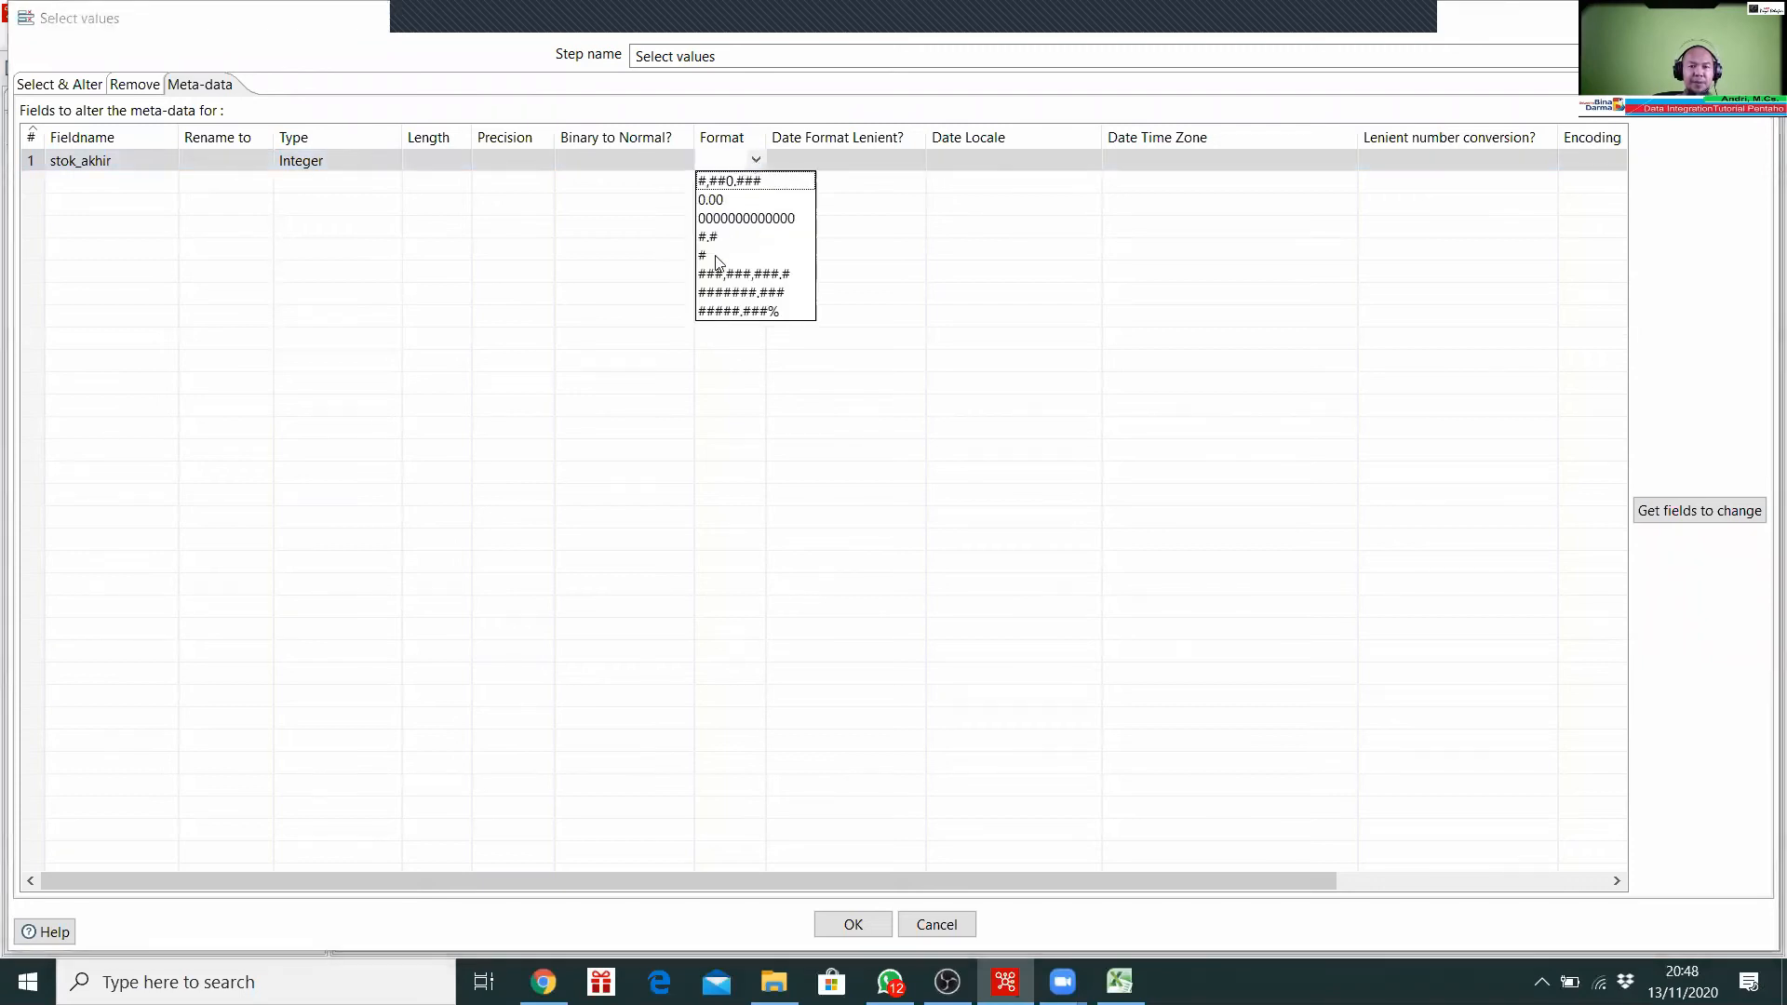
{"action": "left_click", "coordinate": [716, 256]}
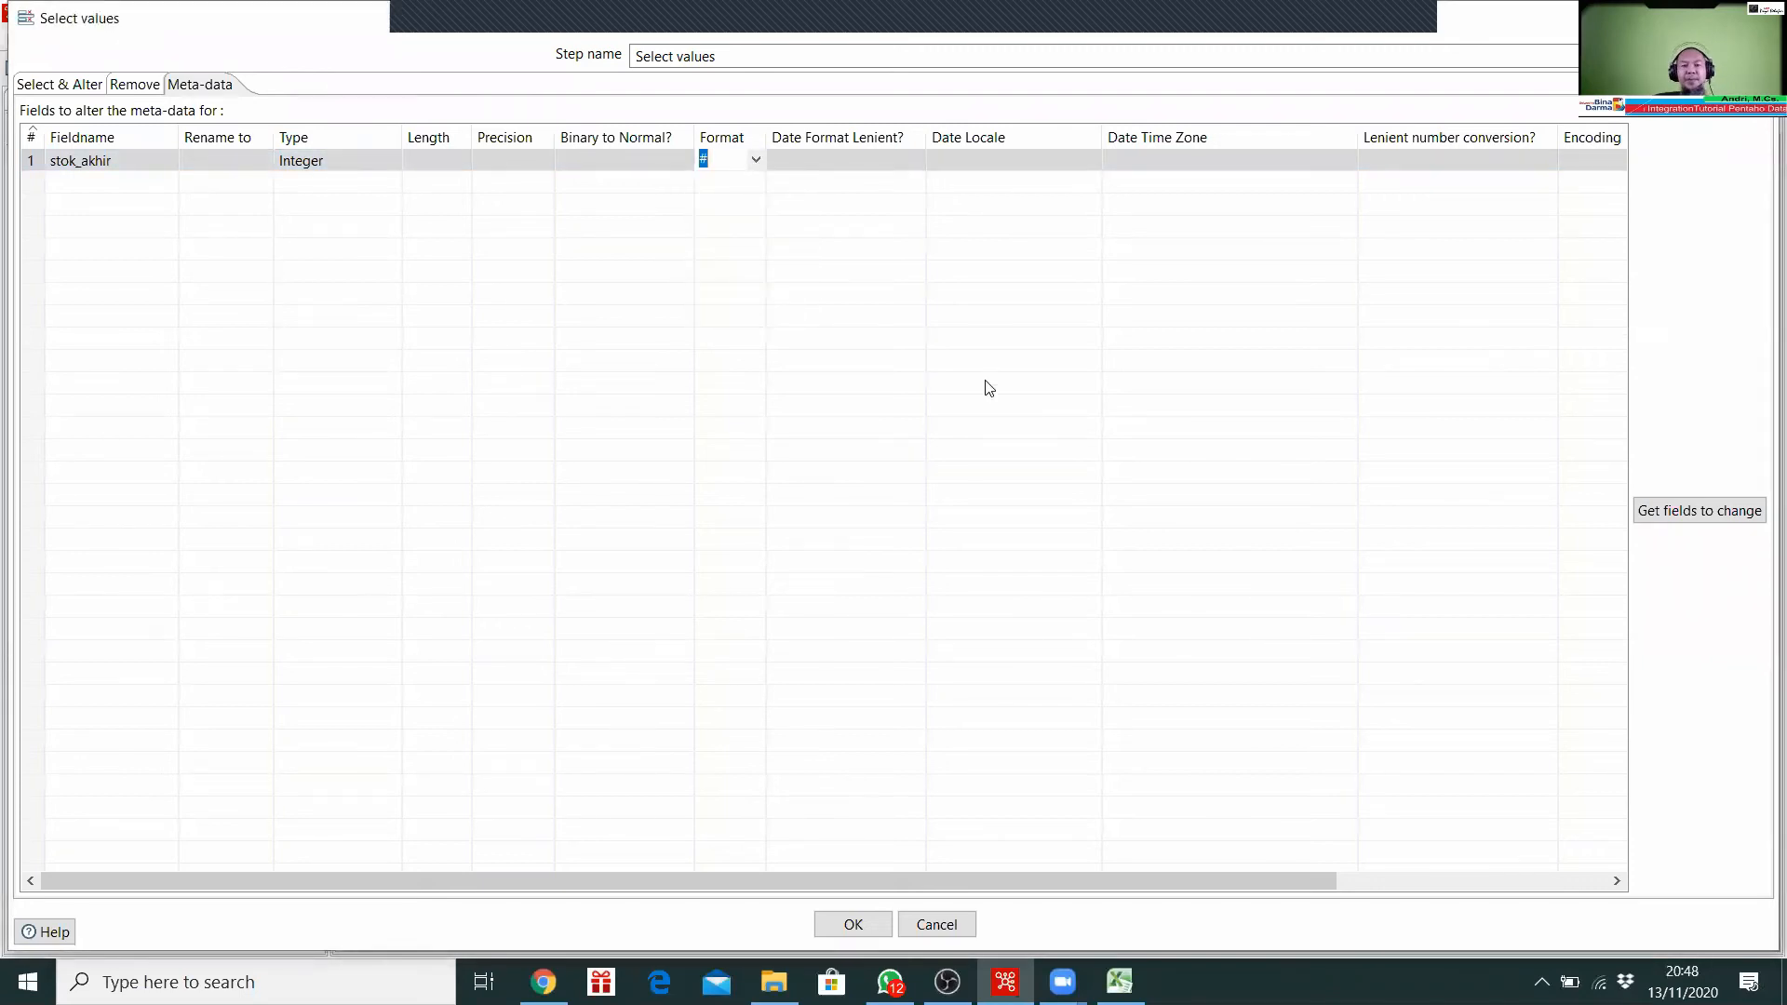
{"action": "left_click", "coordinate": [854, 925]}
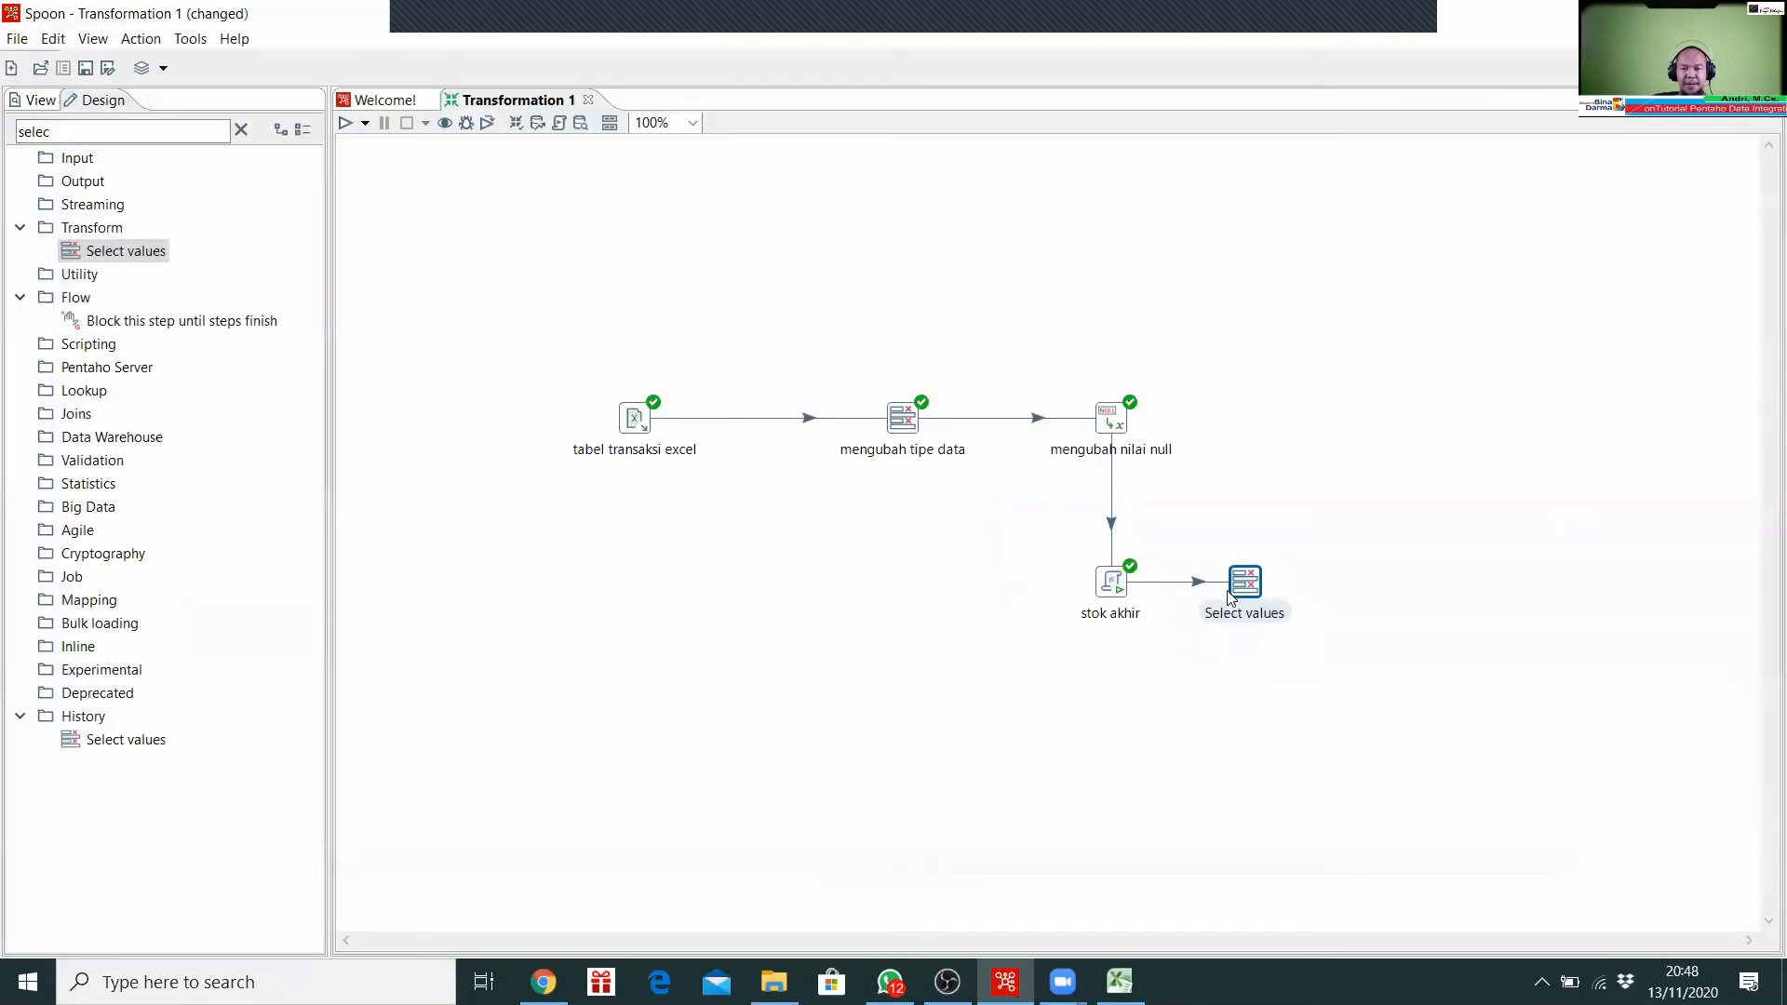
Step: Preview the Select values step's rows with a quick launch and close the preview and execution results
{"action": "right_click", "coordinate": [1242, 589]}
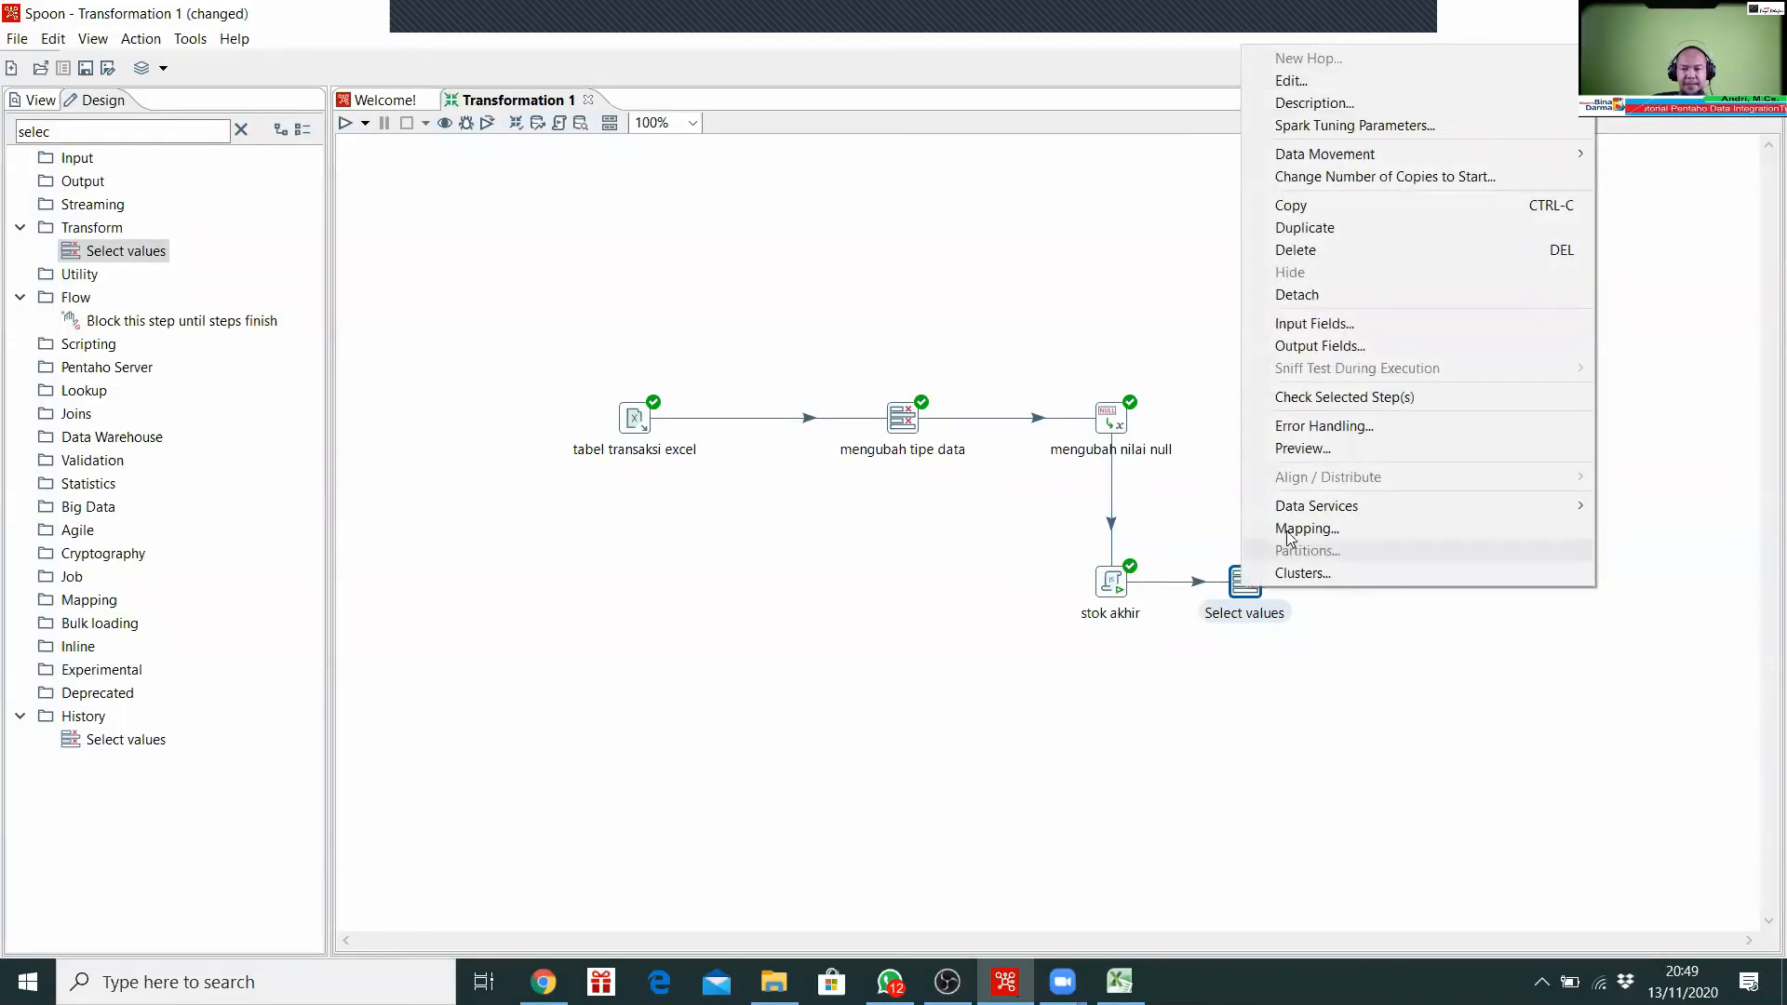
{"action": "left_click", "coordinate": [1325, 447]}
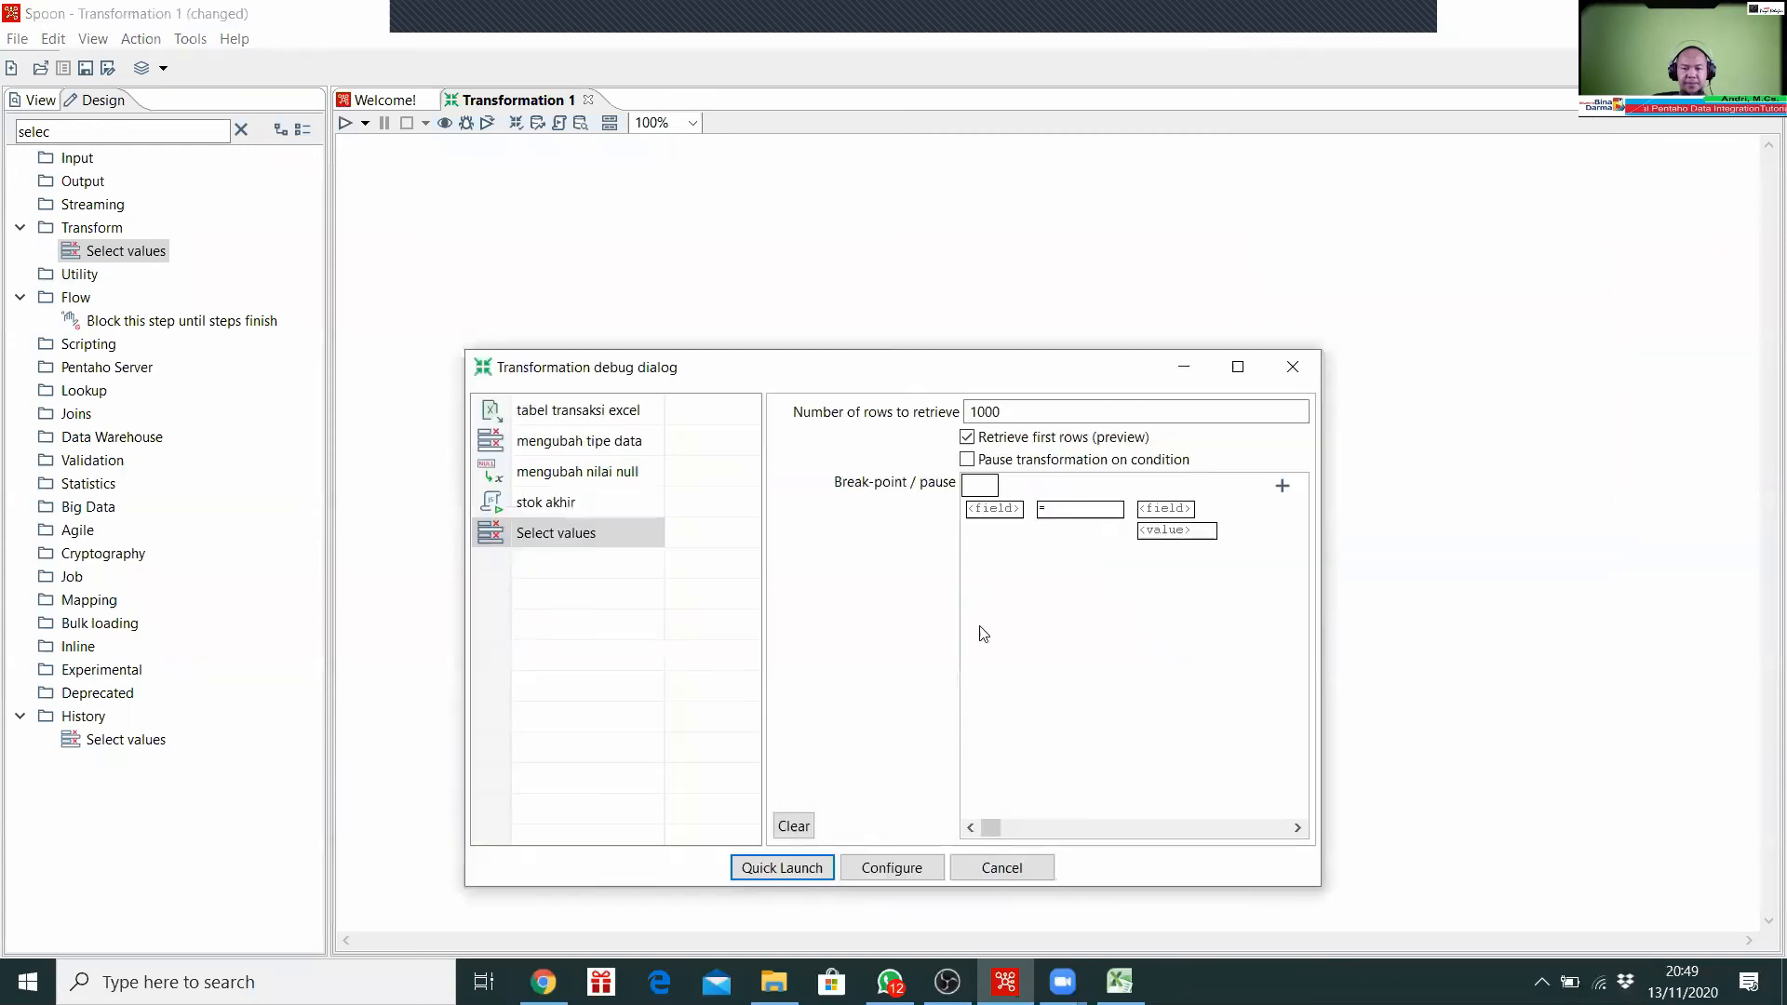
{"action": "left_click", "coordinate": [759, 866]}
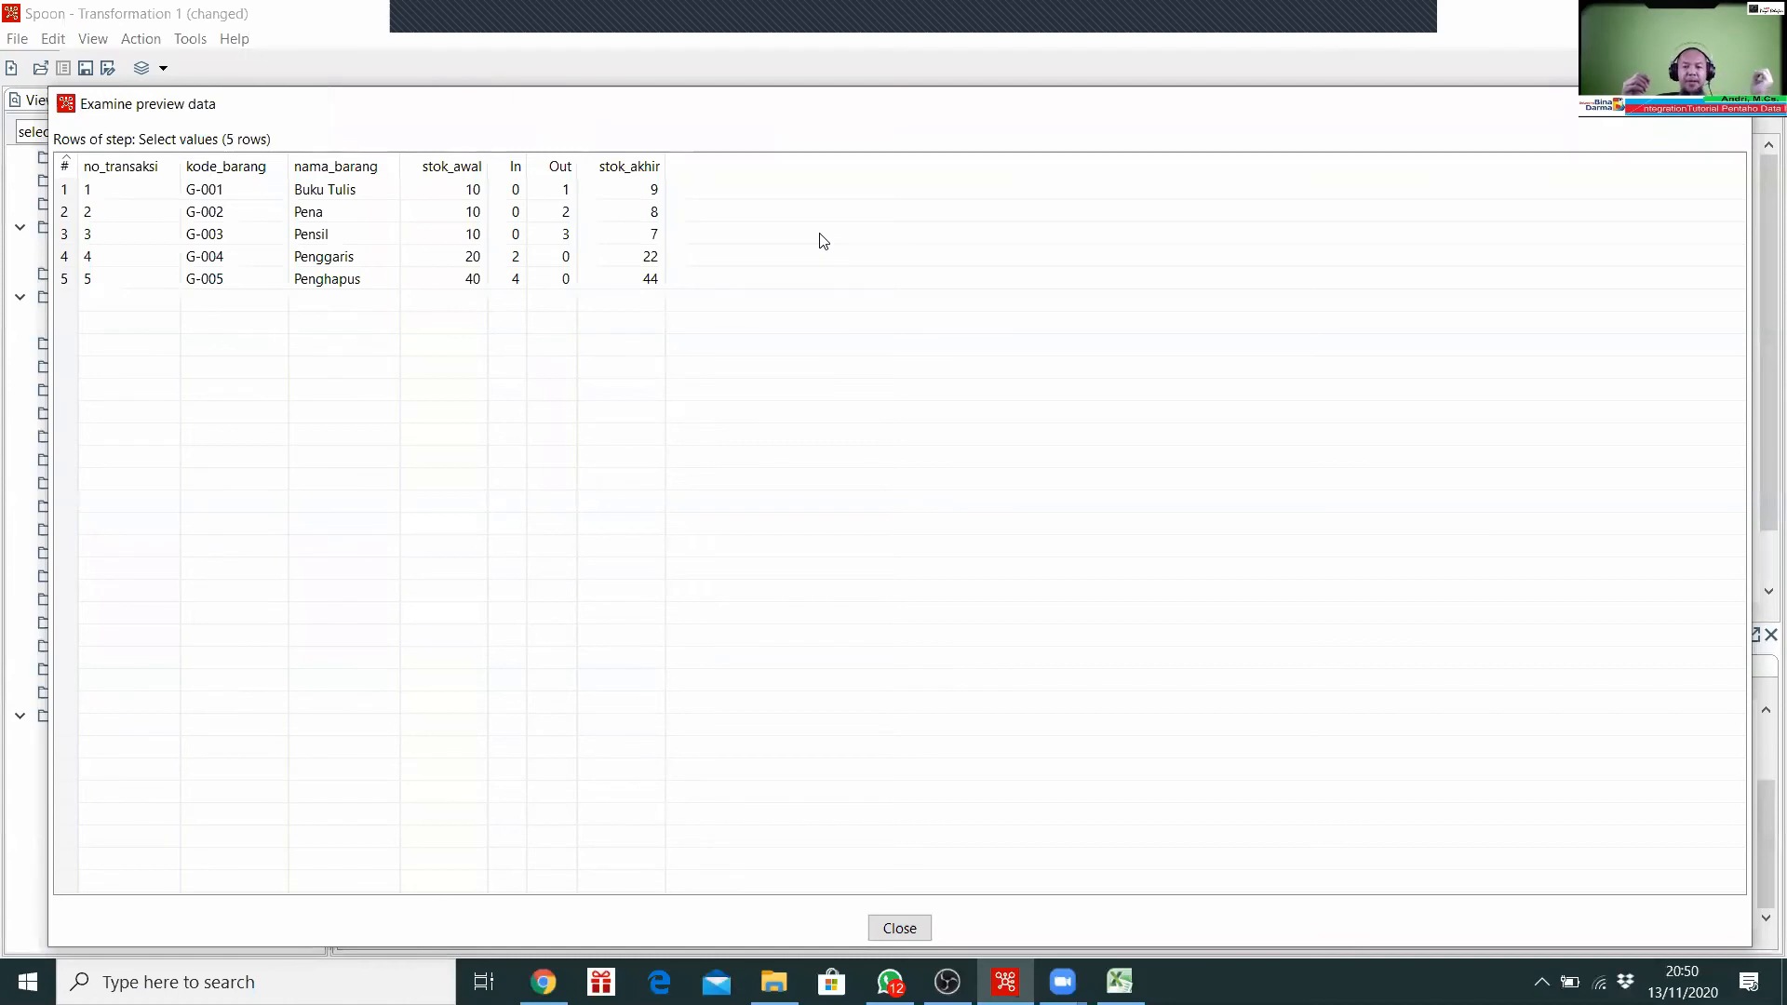
{"action": "left_click", "coordinate": [900, 929]}
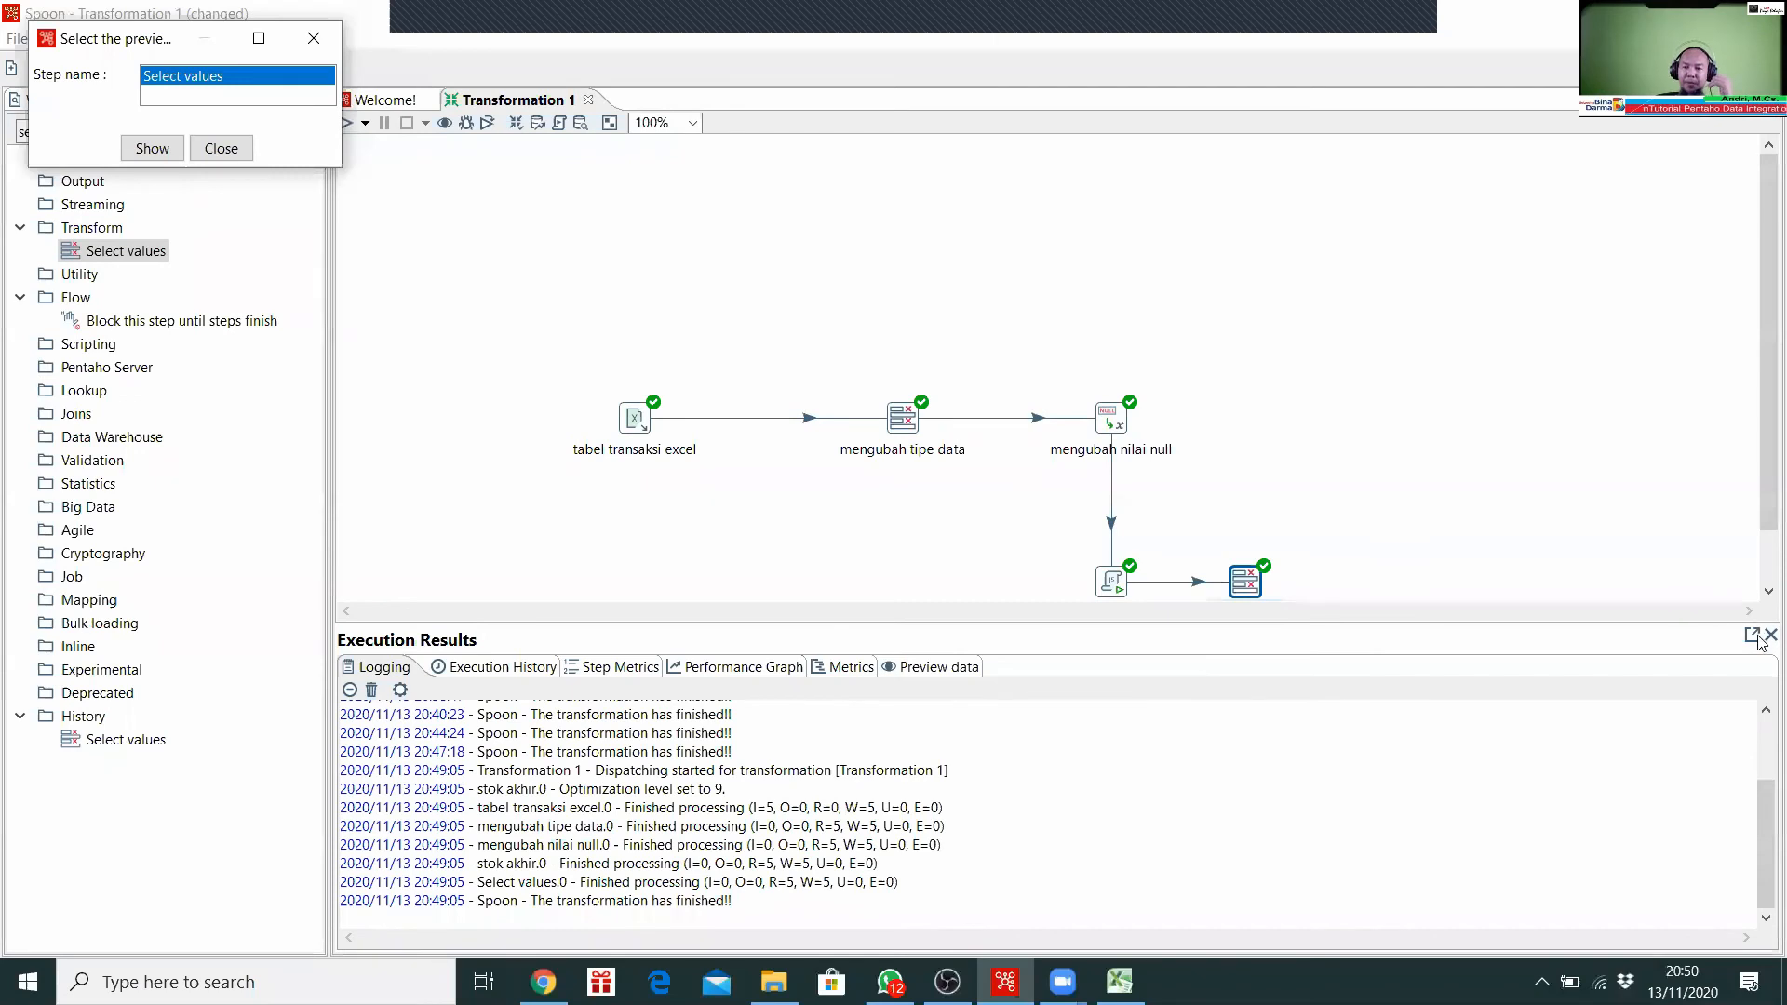
{"action": "left_click", "coordinate": [1769, 635]}
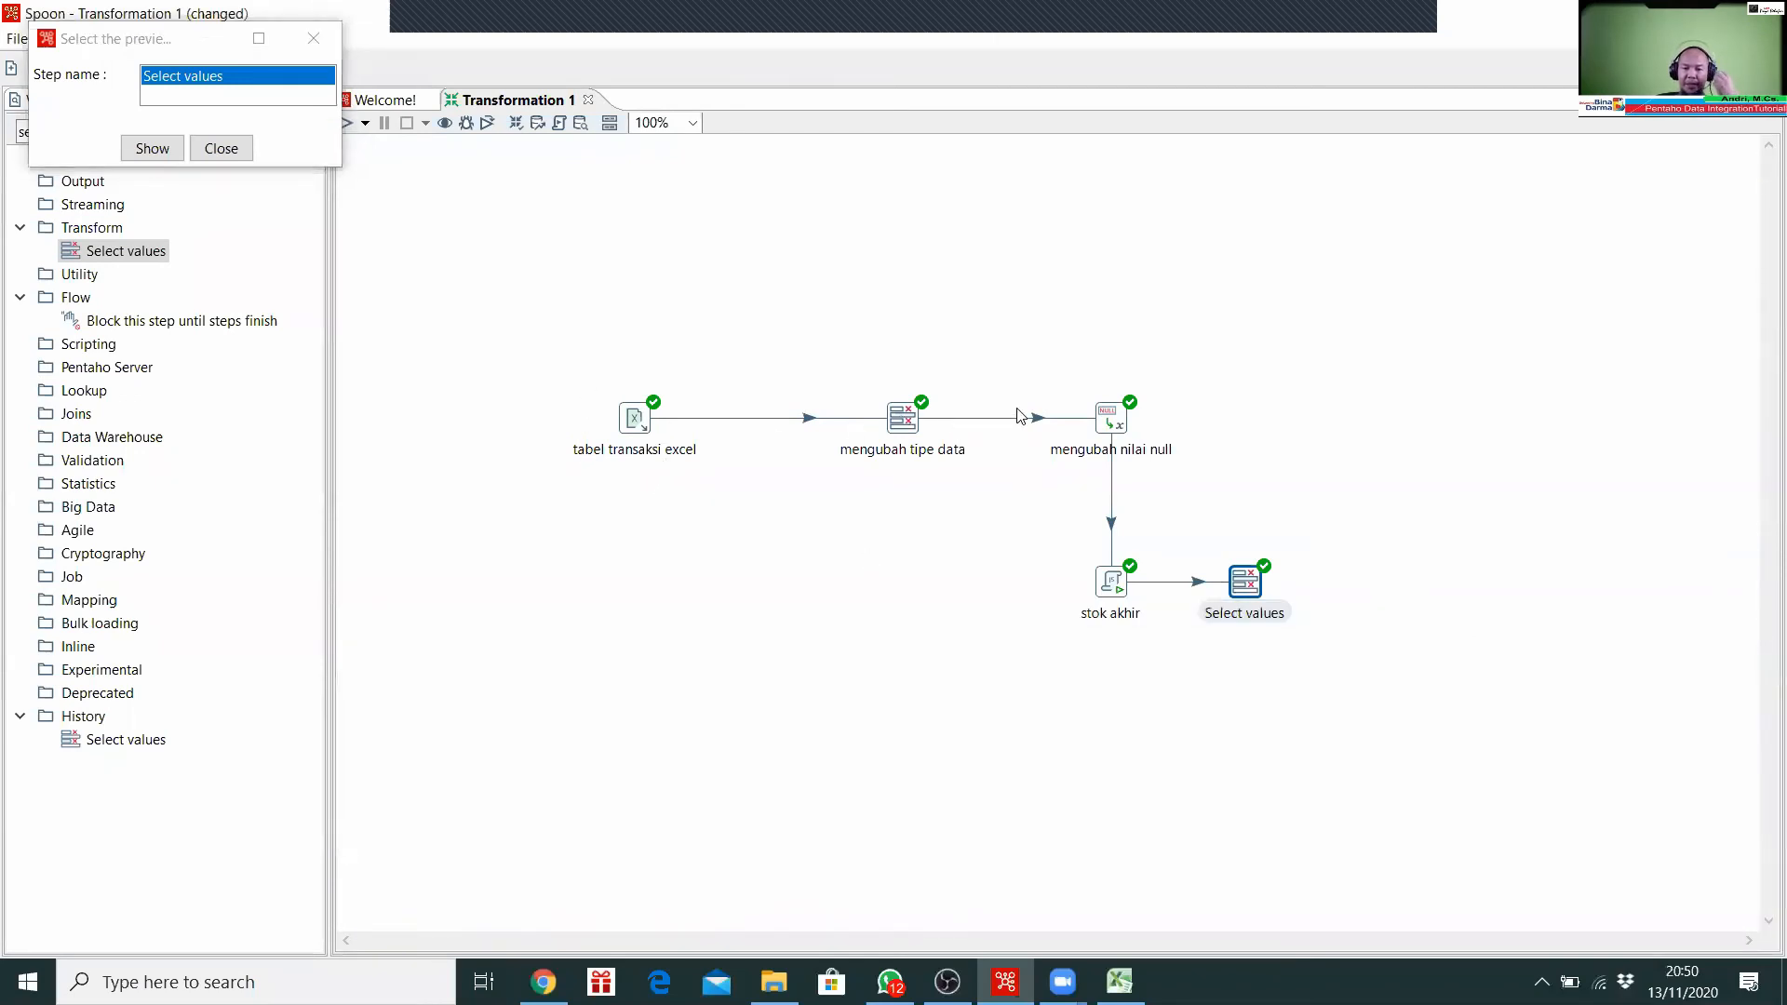
{"action": "left_click", "coordinate": [231, 150]}
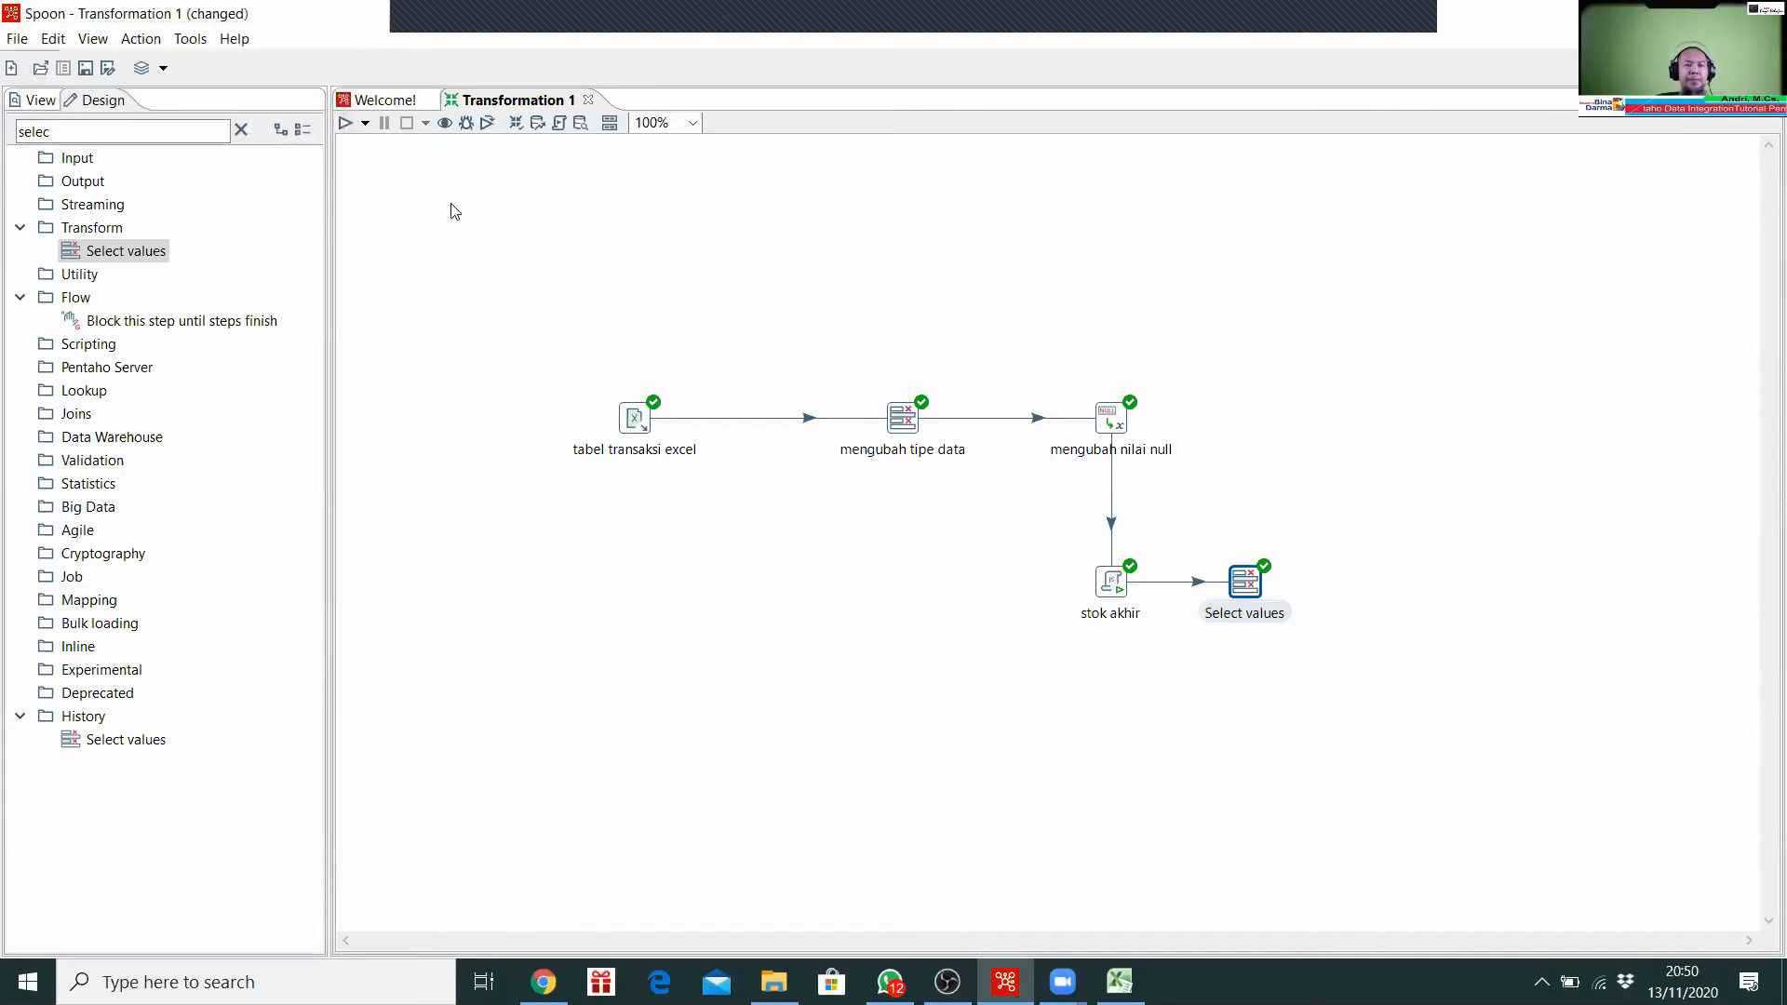
Step: Find the Filter rows step in the design palette and add it to the canvas below Select values
{"action": "left_click_drag", "start_coordinate": [219, 132], "coordinate": [2, 138]}
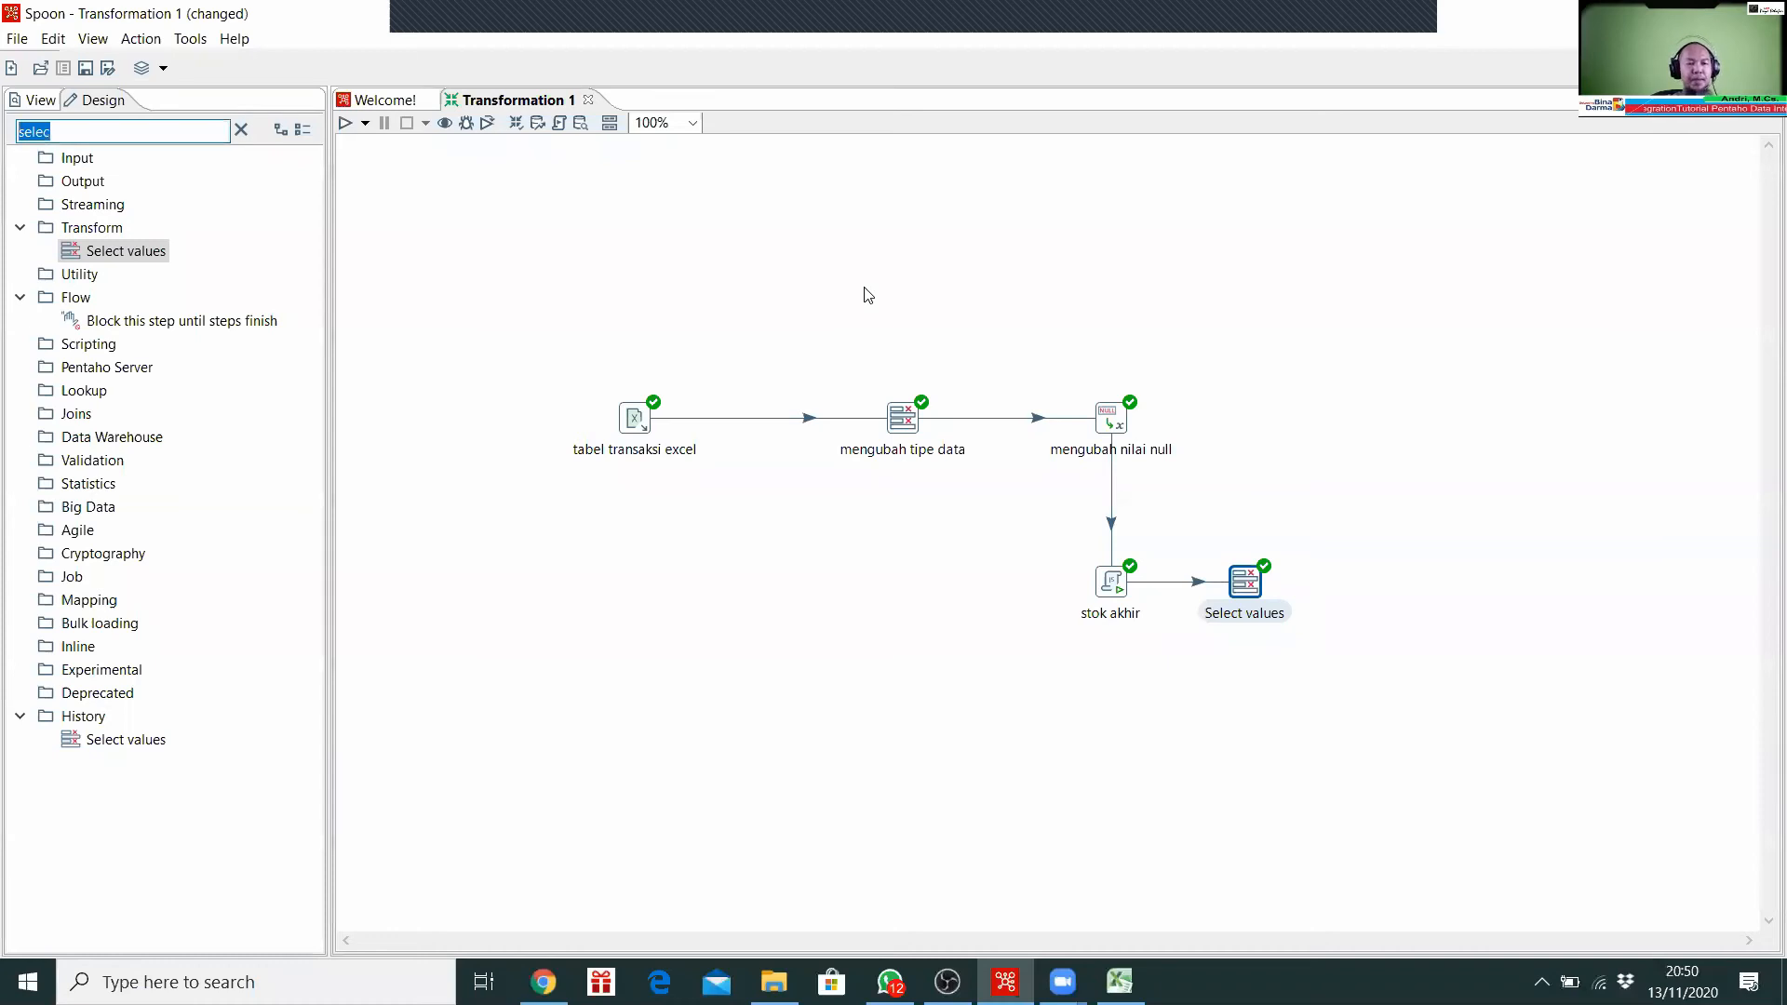
{"action": "type", "text": "fil"}
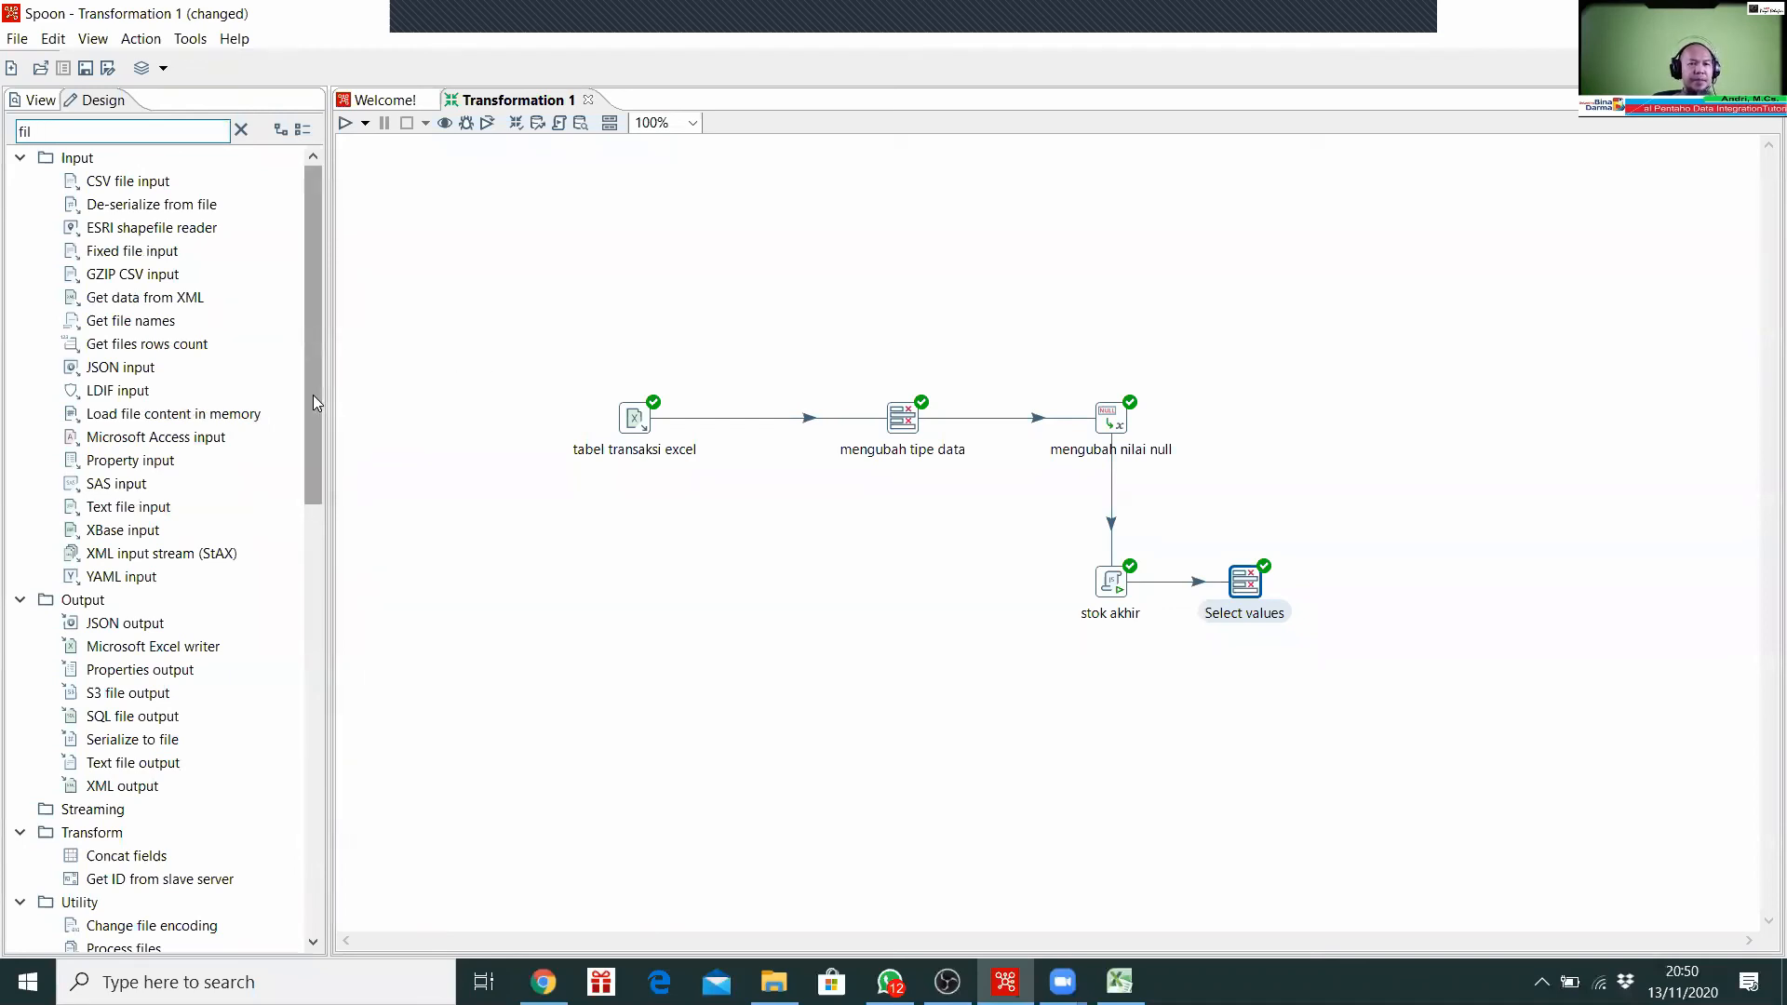
{"action": "type", "text": "ter"}
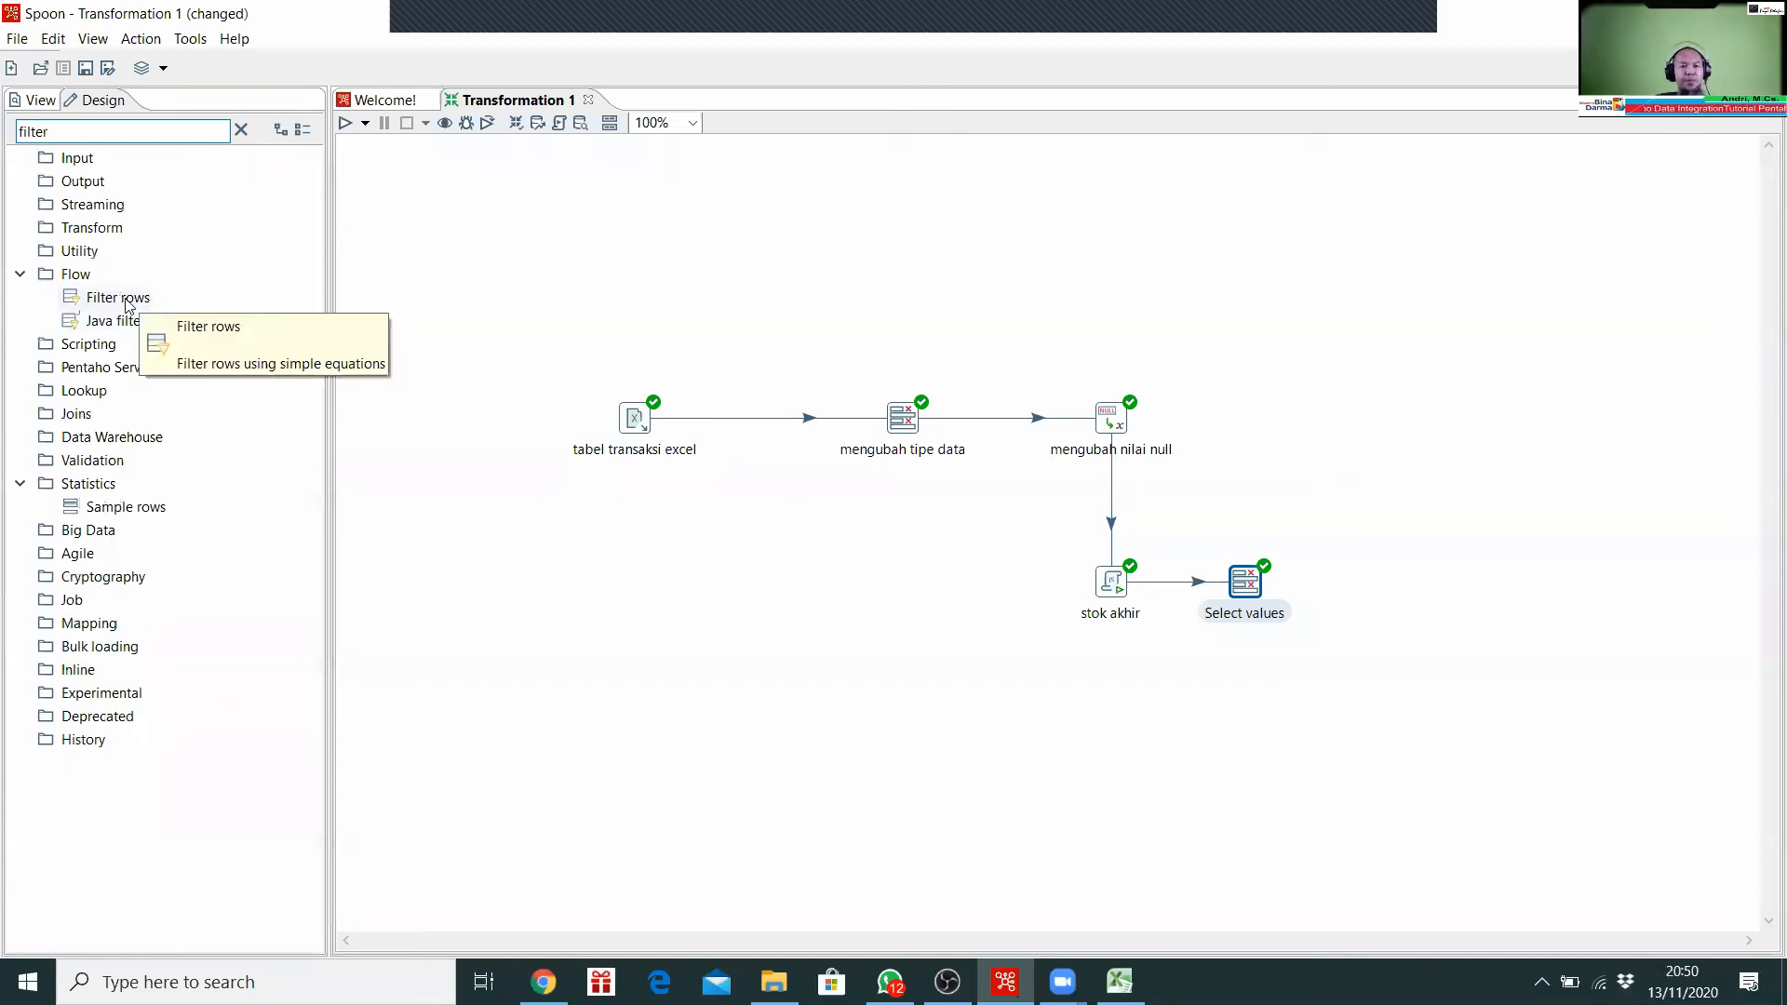
{"action": "left_click_drag", "start_coordinate": [130, 299], "coordinate": [1245, 684]}
Step: Rearrange stok akhir, Select values and Filter rows into a second row below the first three steps
{"action": "left_click_drag", "start_coordinate": [1115, 593], "coordinate": [611, 593]}
{"action": "left_click_drag", "start_coordinate": [1248, 587], "coordinate": [932, 612]}
{"action": "left_click_drag", "start_coordinate": [1253, 698], "coordinate": [1120, 579]}
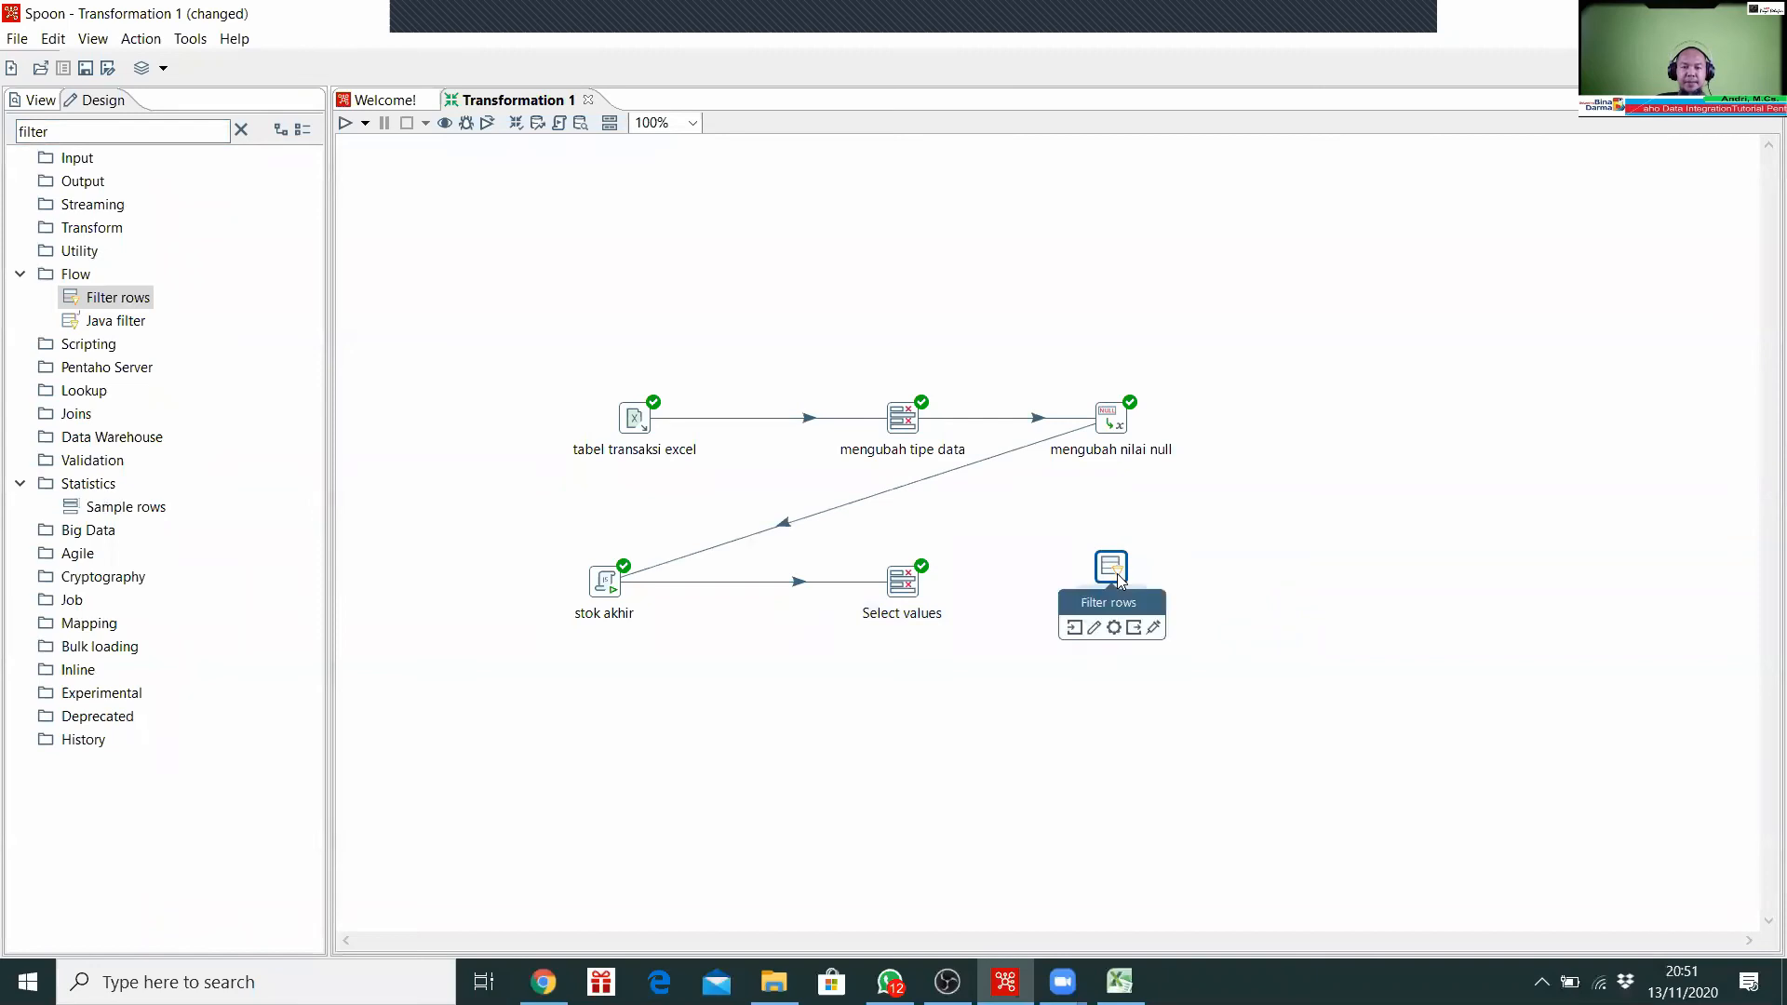
{"action": "left_click", "coordinate": [1421, 572]}
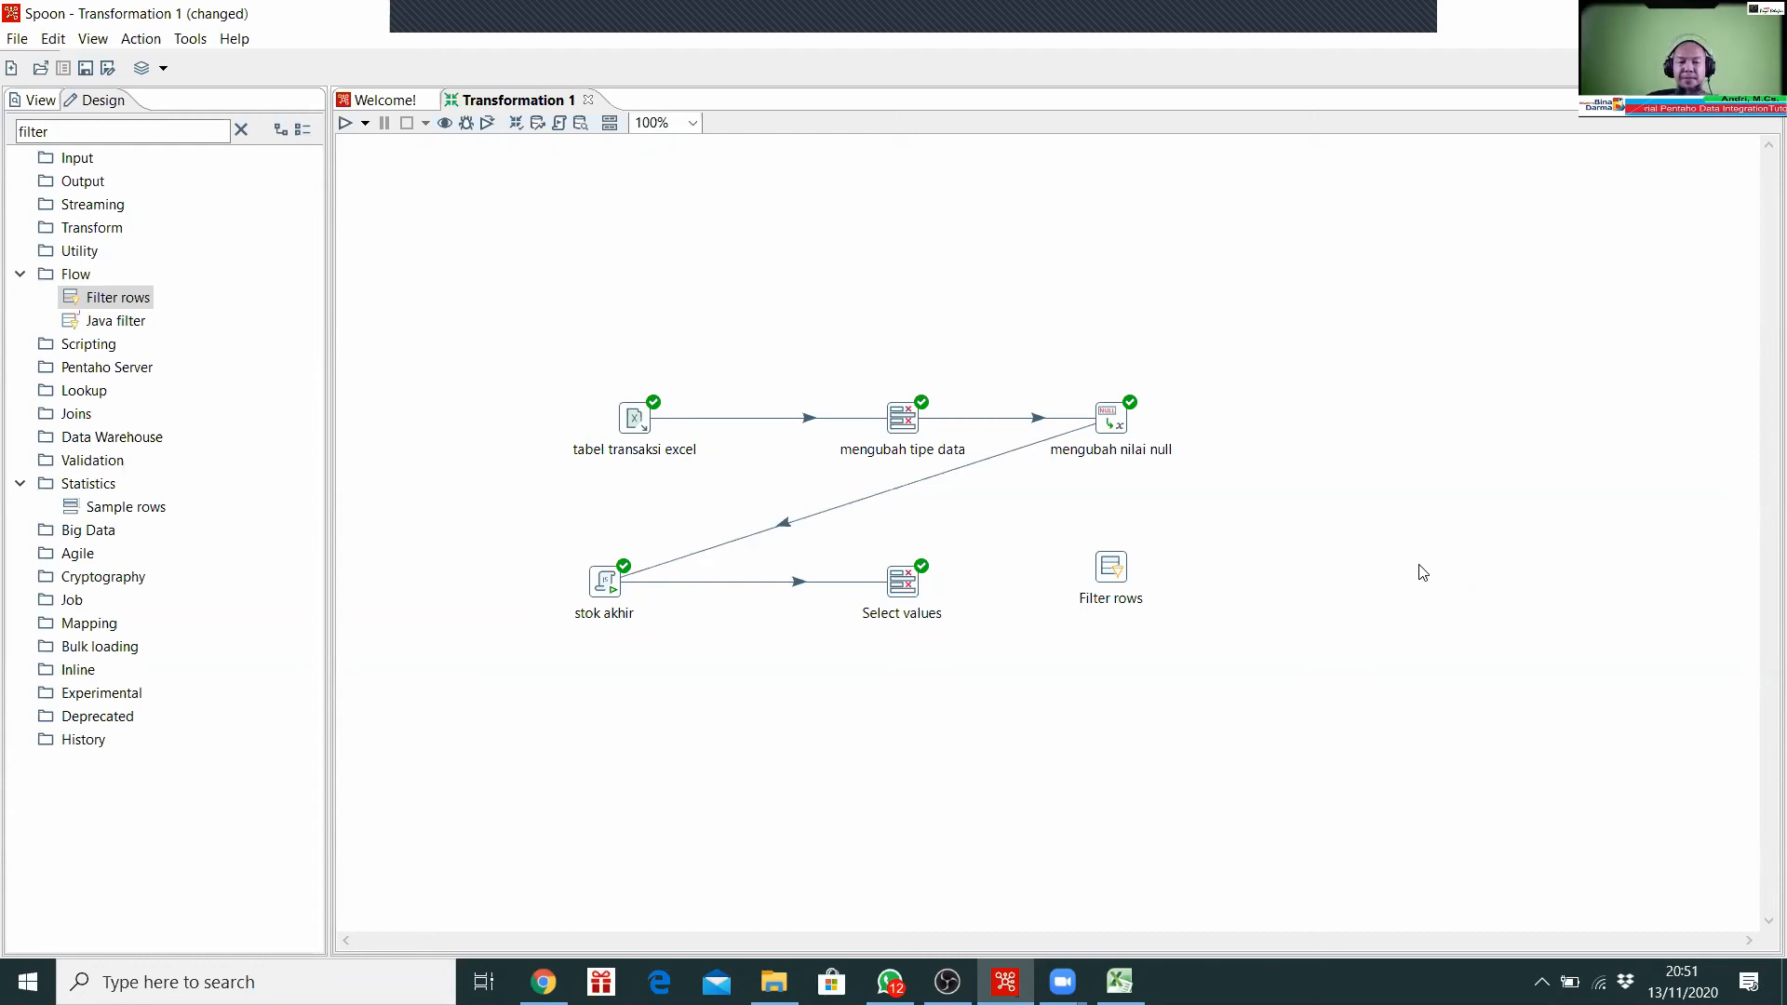
Step: Align Filter rows with Select values and connect the main output of Select values to it
{"action": "left_click_drag", "start_coordinate": [1106, 576], "coordinate": [1106, 591]}
{"action": "left_click", "coordinate": [903, 589]}
{"action": "left_click_drag", "start_coordinate": [926, 643], "coordinate": [1117, 579]}
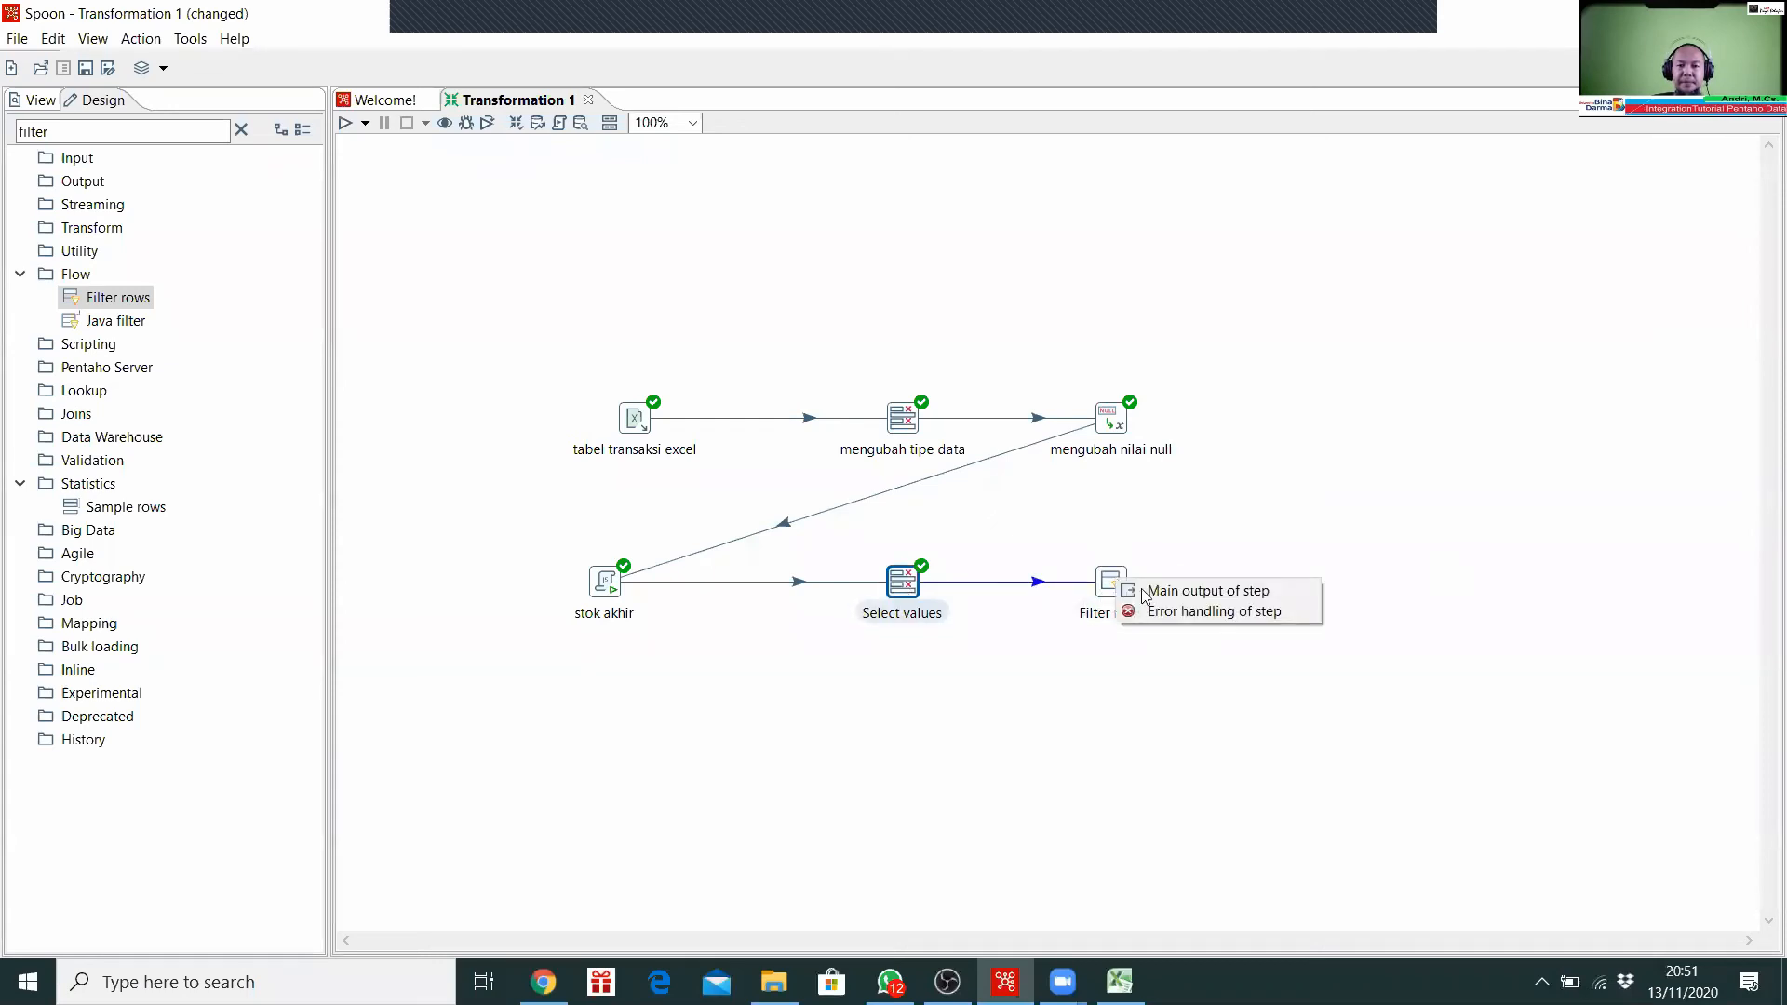
{"action": "left_click", "coordinate": [1147, 592]}
{"action": "double_click", "coordinate": [1112, 584]}
{"action": "type", "text": "membagi dadta"}
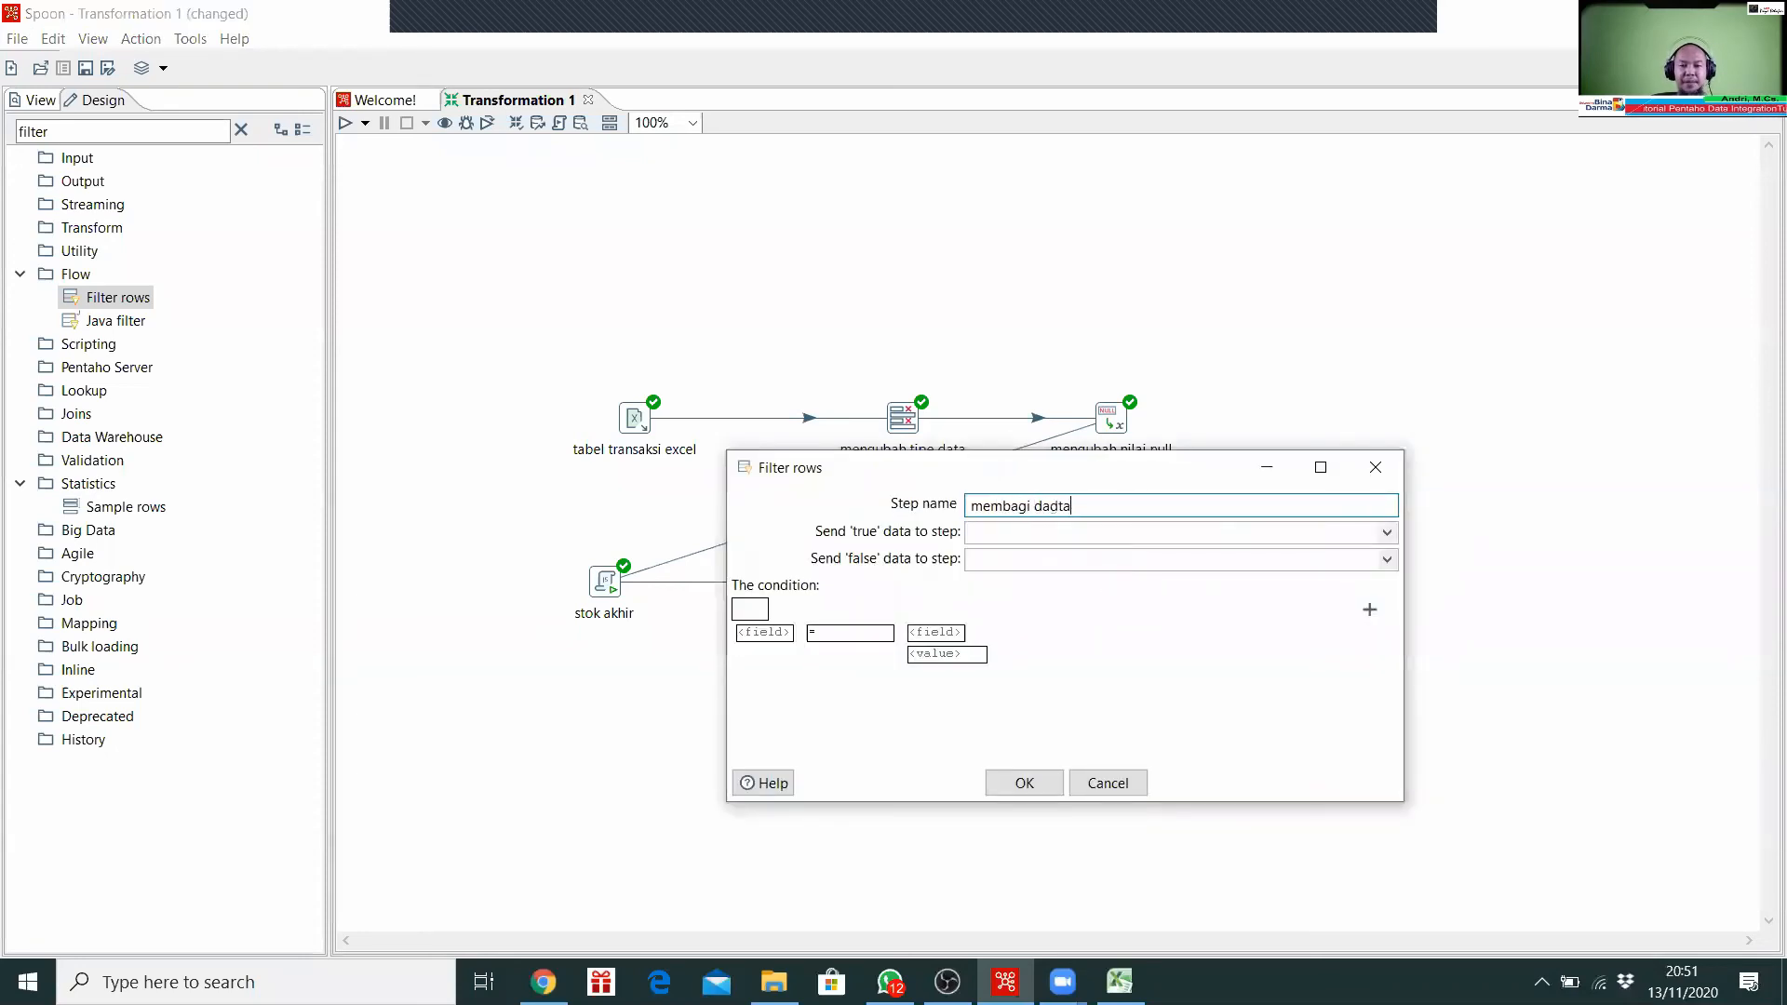
{"action": "key", "text": "BackSpace"}
{"action": "key", "text": "BackSpace"}
{"action": "key", "text": "BackSpace"}
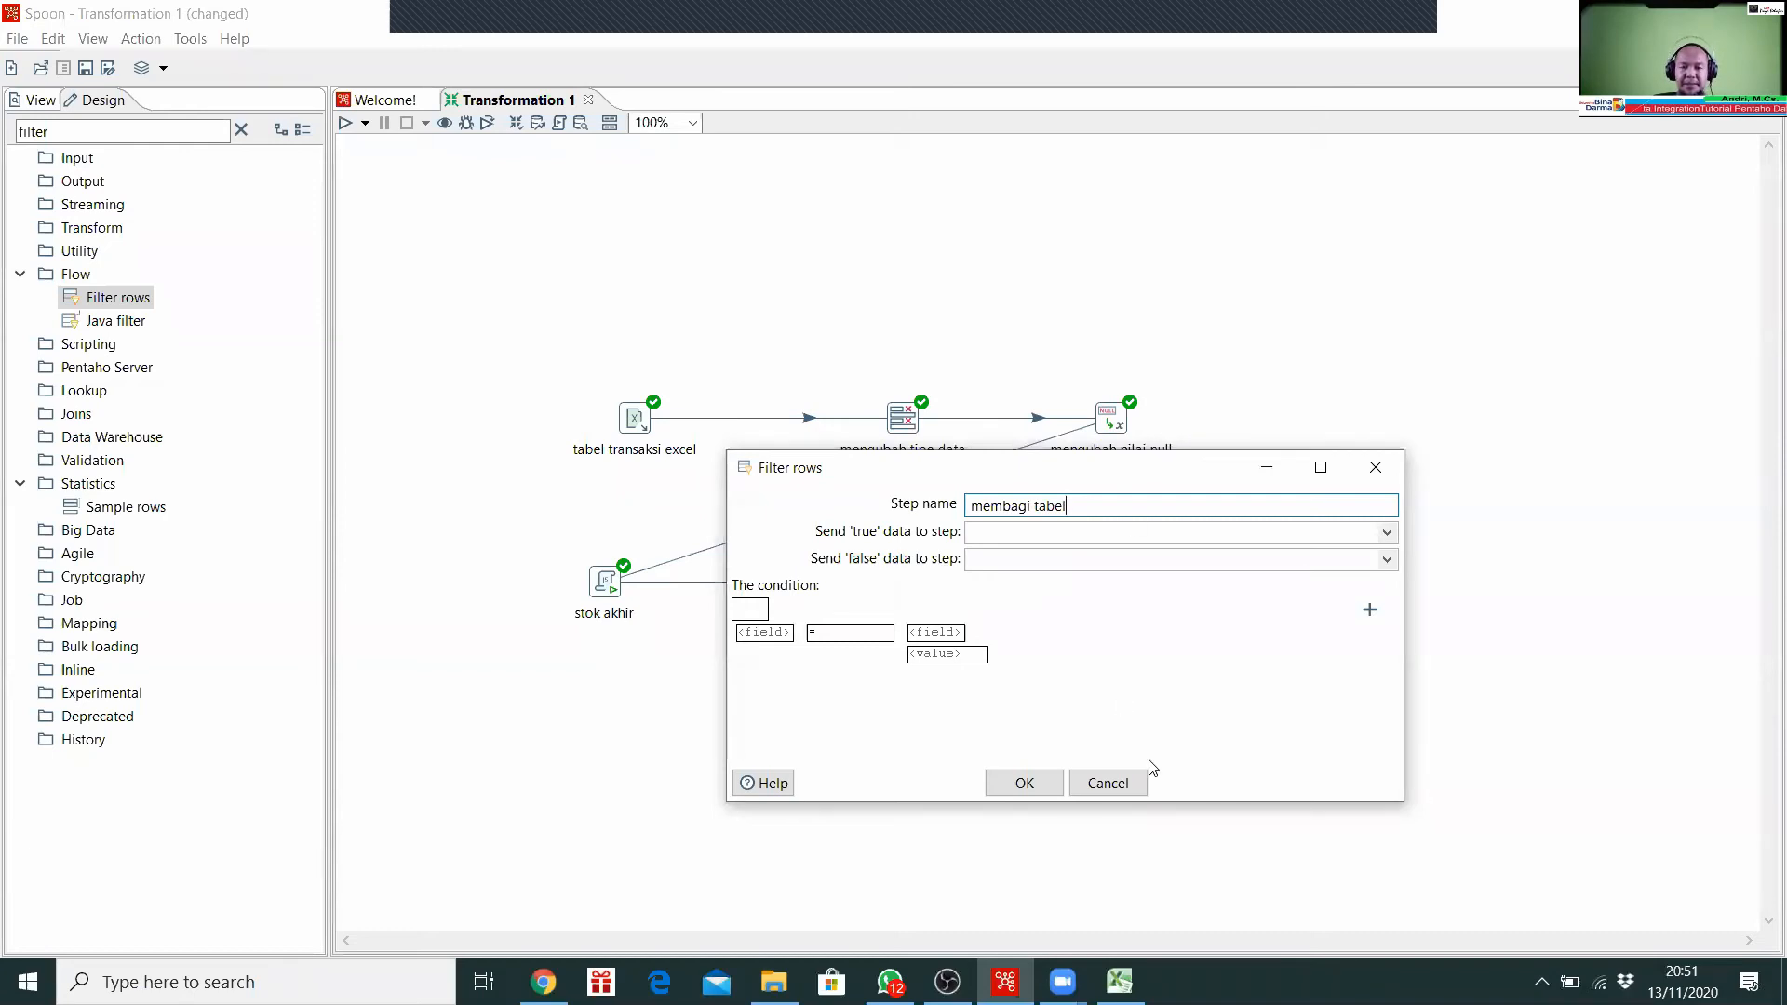
{"action": "left_click", "coordinate": [1128, 783]}
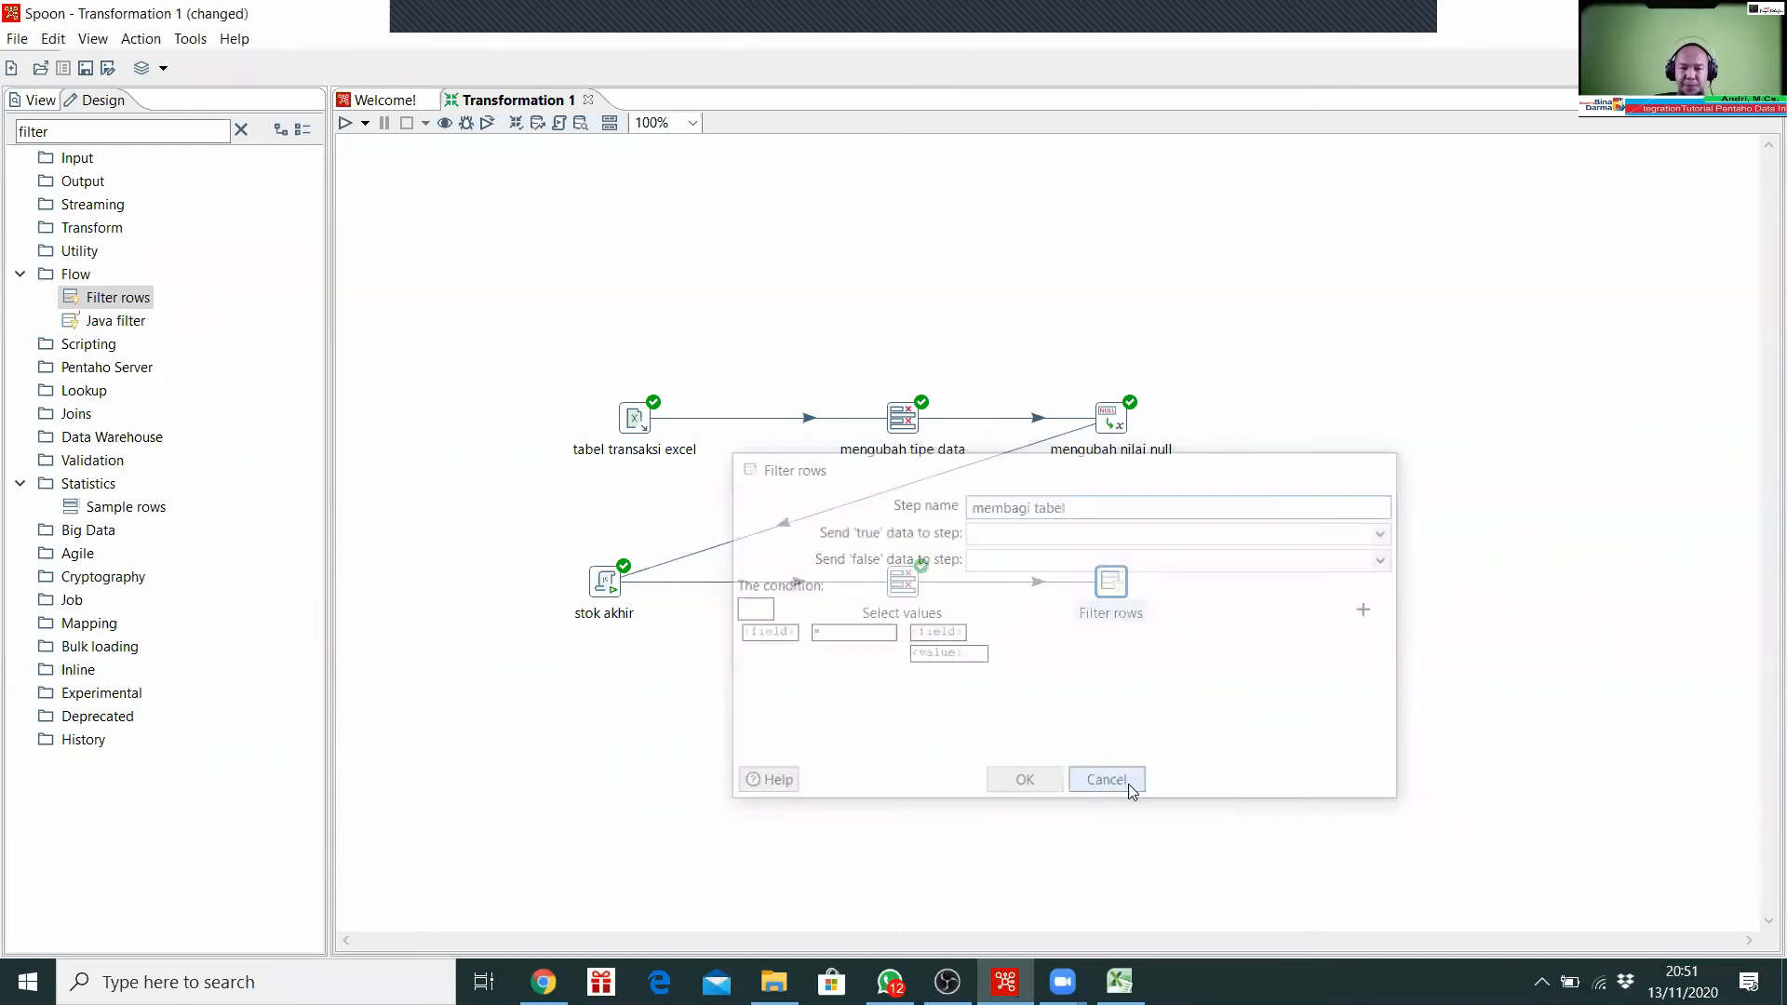
Step: Add two Dummy (do nothing) steps beside Filter rows, one above and one below it, and line them up vertically
{"action": "left_click_drag", "start_coordinate": [104, 131], "coordinate": [1, 131]}
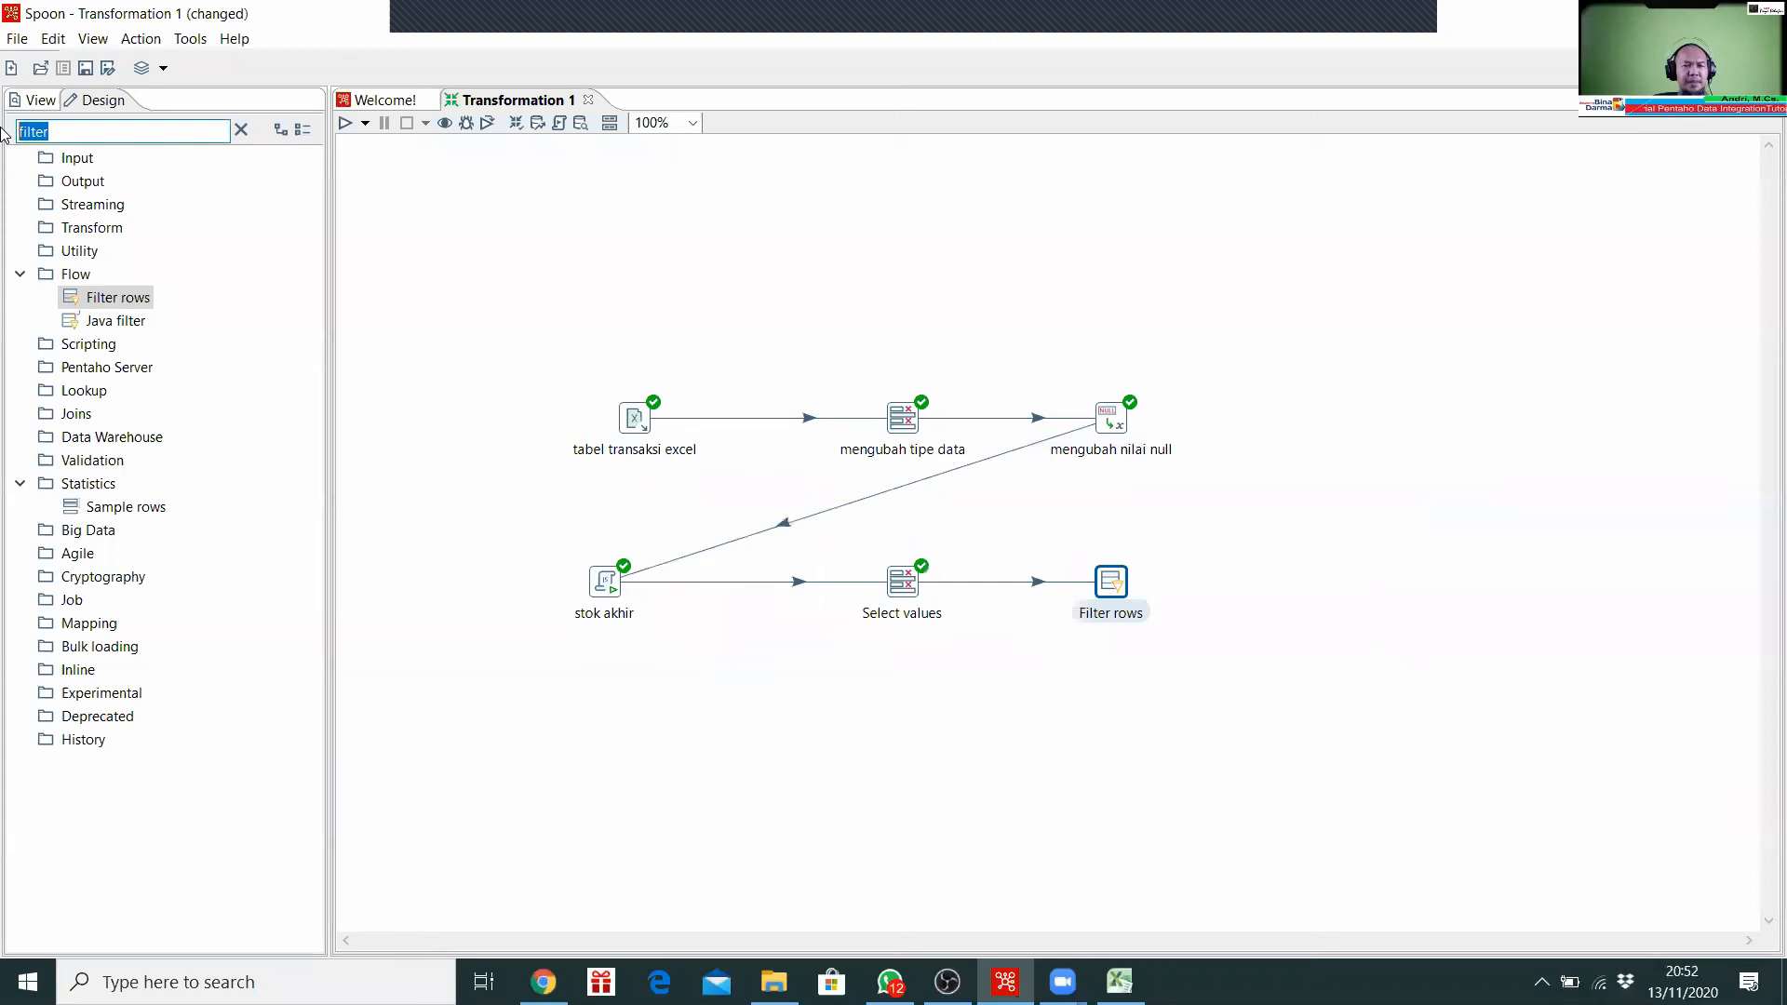
{"action": "type", "text": "du"}
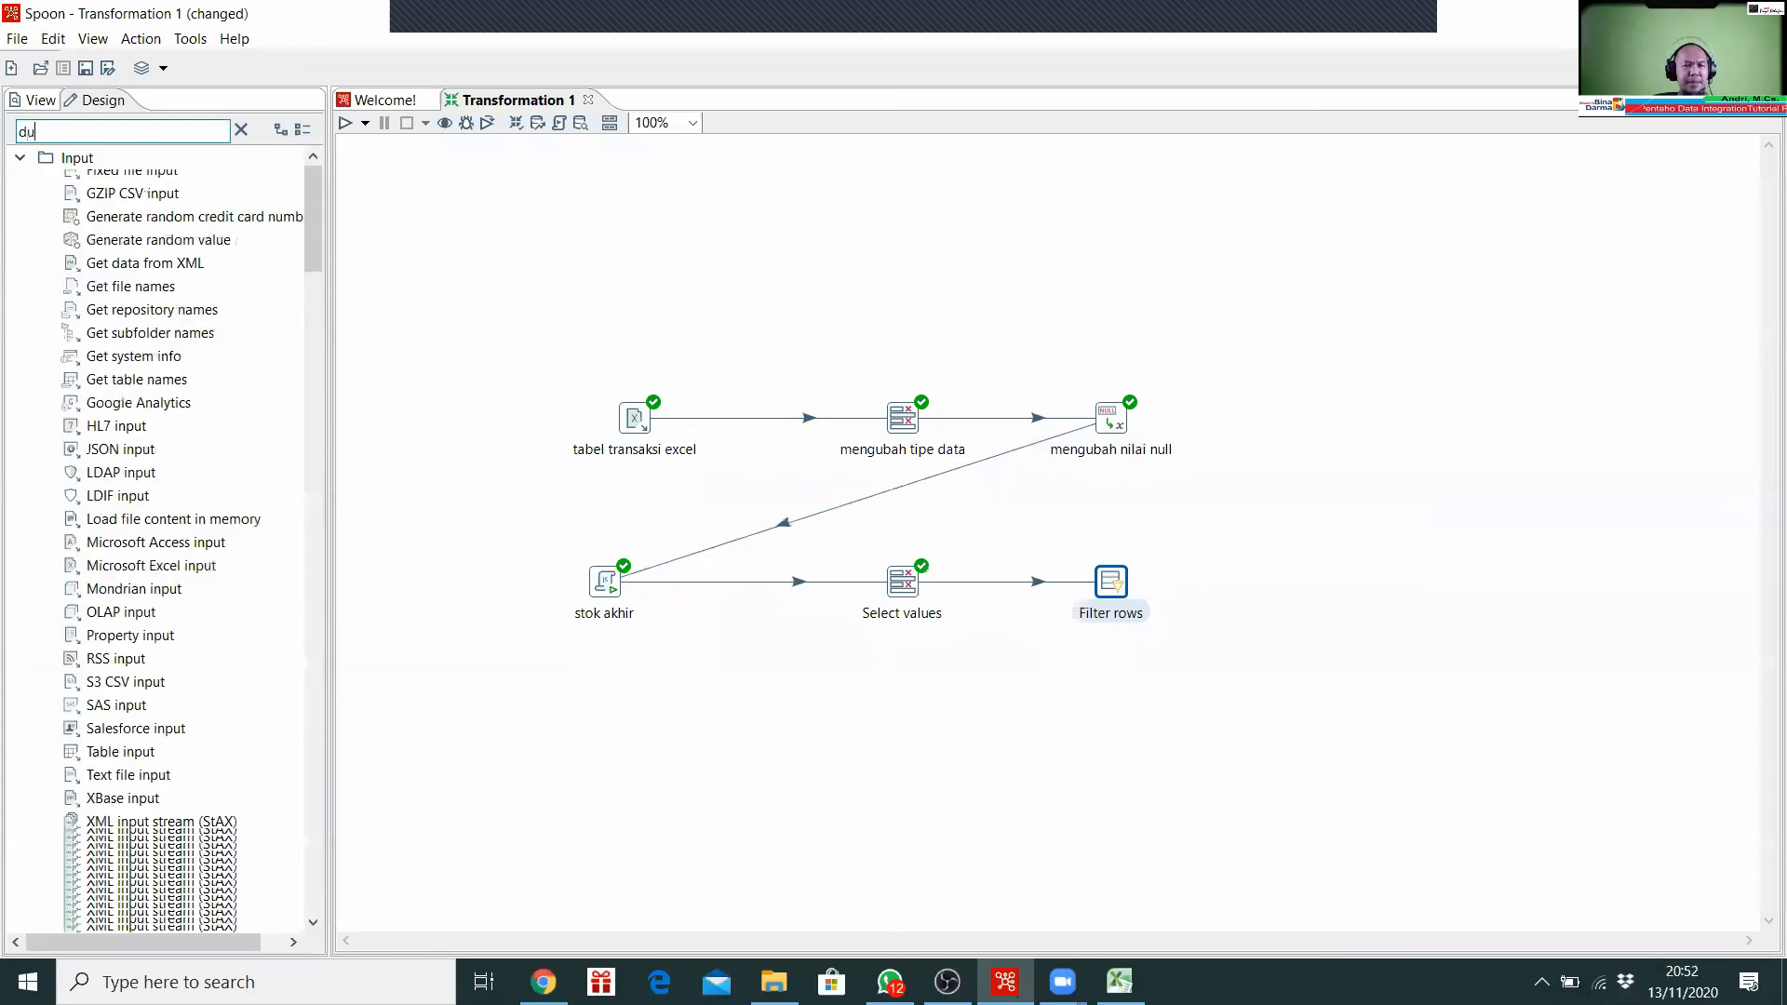
{"action": "type", "text": "m"}
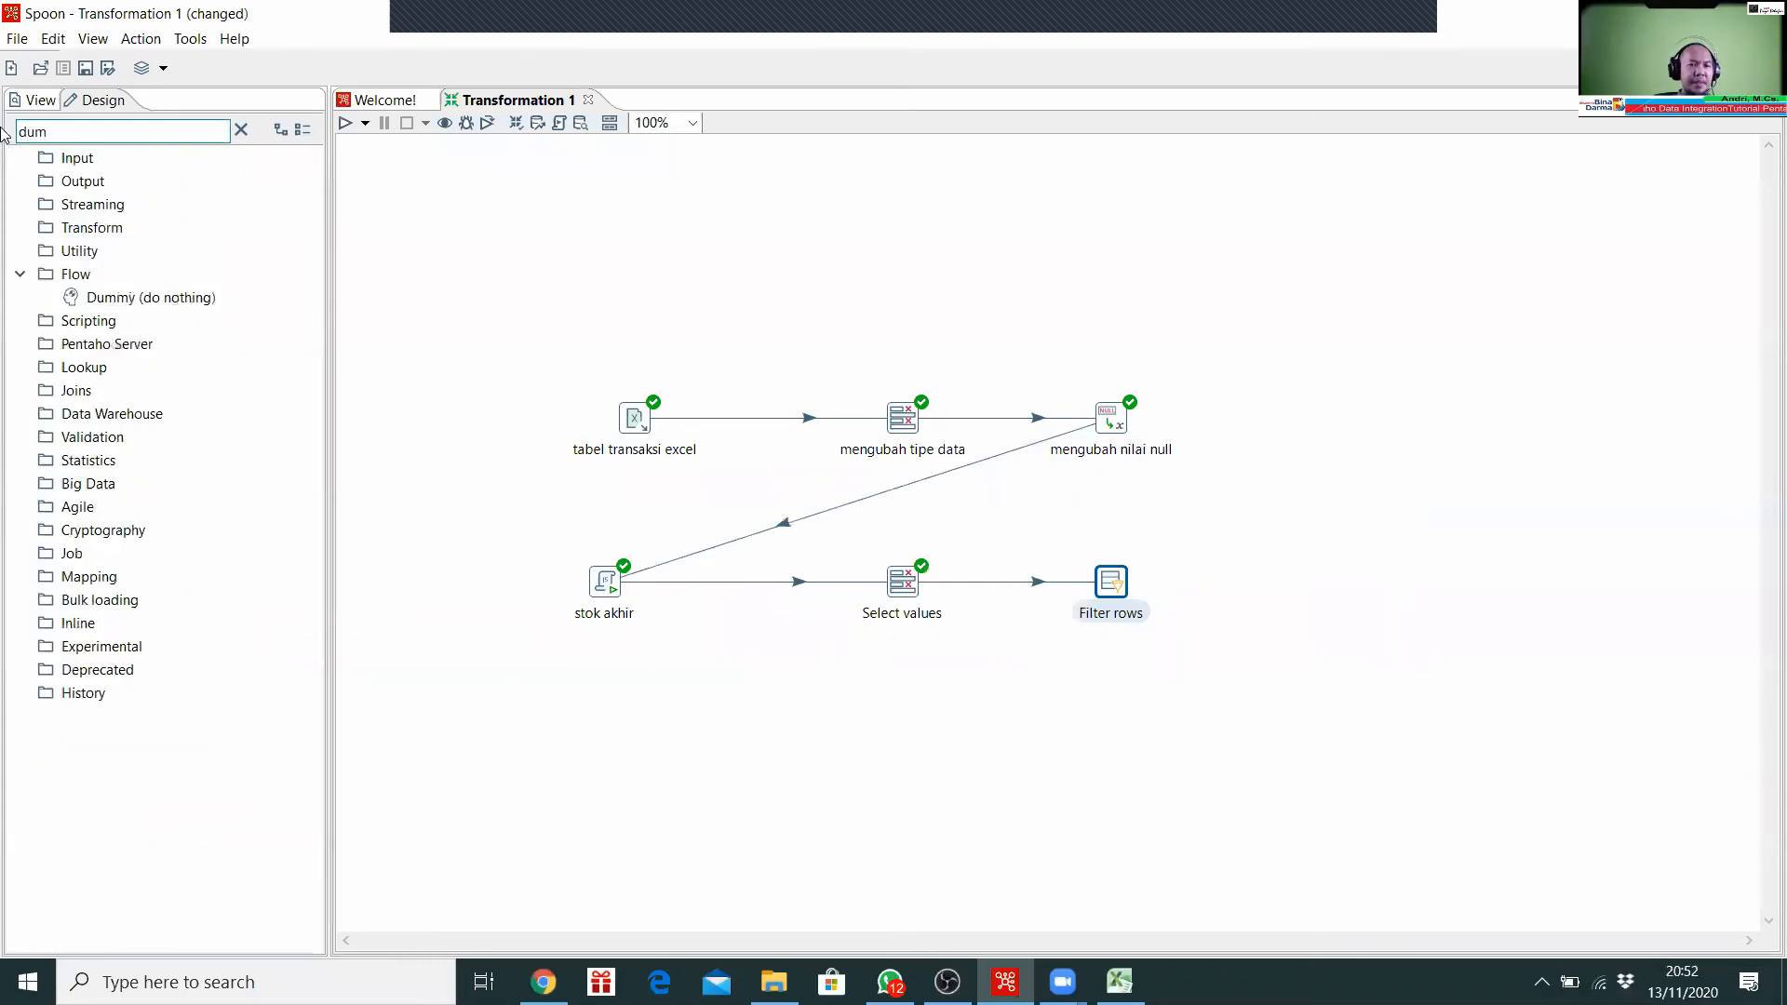
{"action": "left_click_drag", "start_coordinate": [144, 297], "coordinate": [1230, 519]}
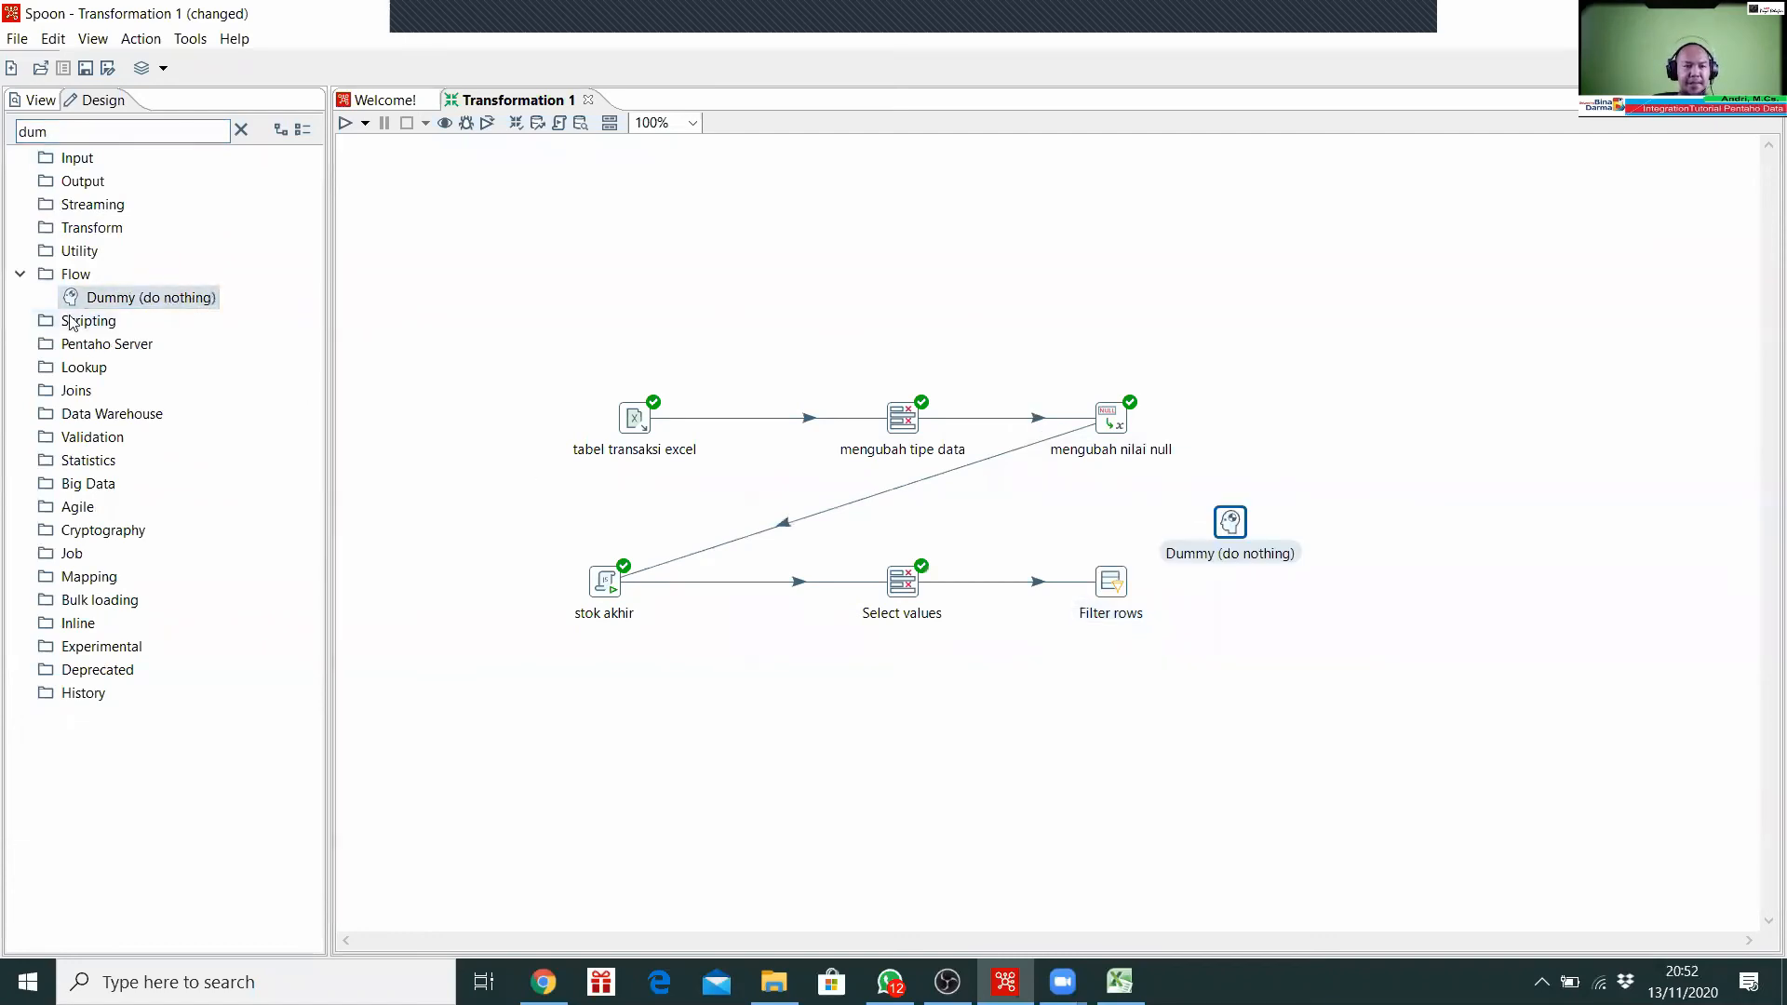
{"action": "left_click_drag", "start_coordinate": [135, 298], "coordinate": [1256, 663]}
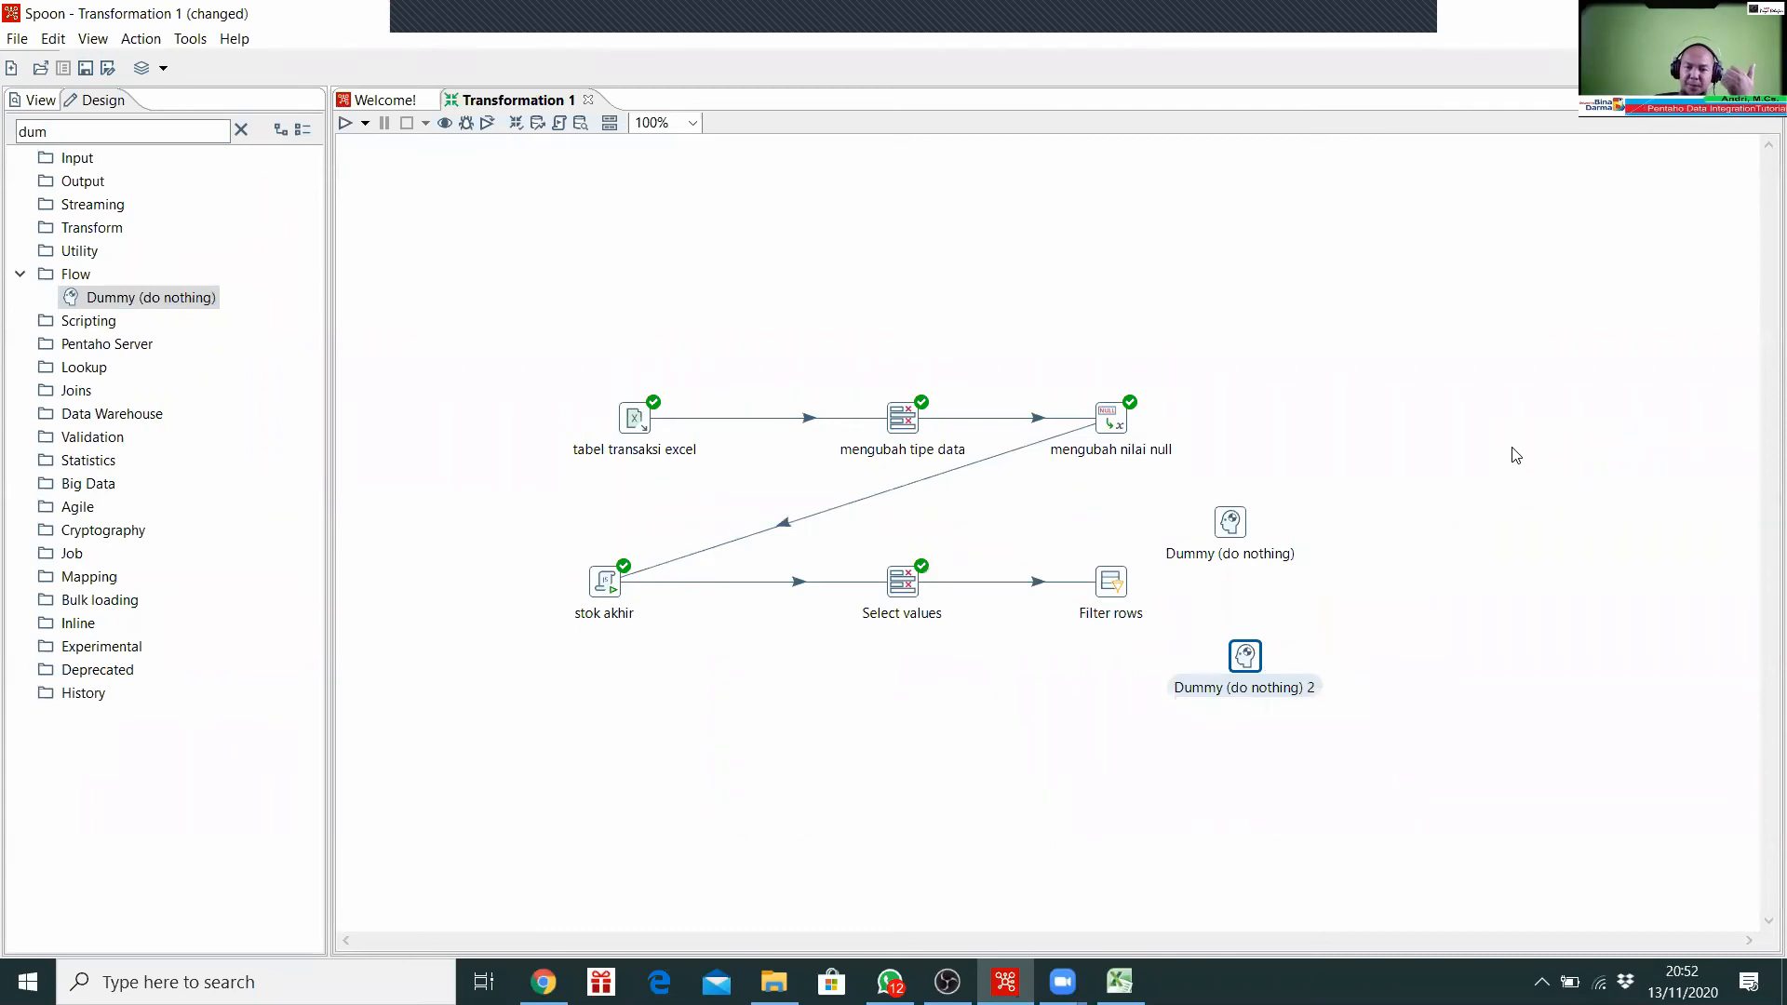
{"action": "mouse_move", "coordinate": [1225, 526]}
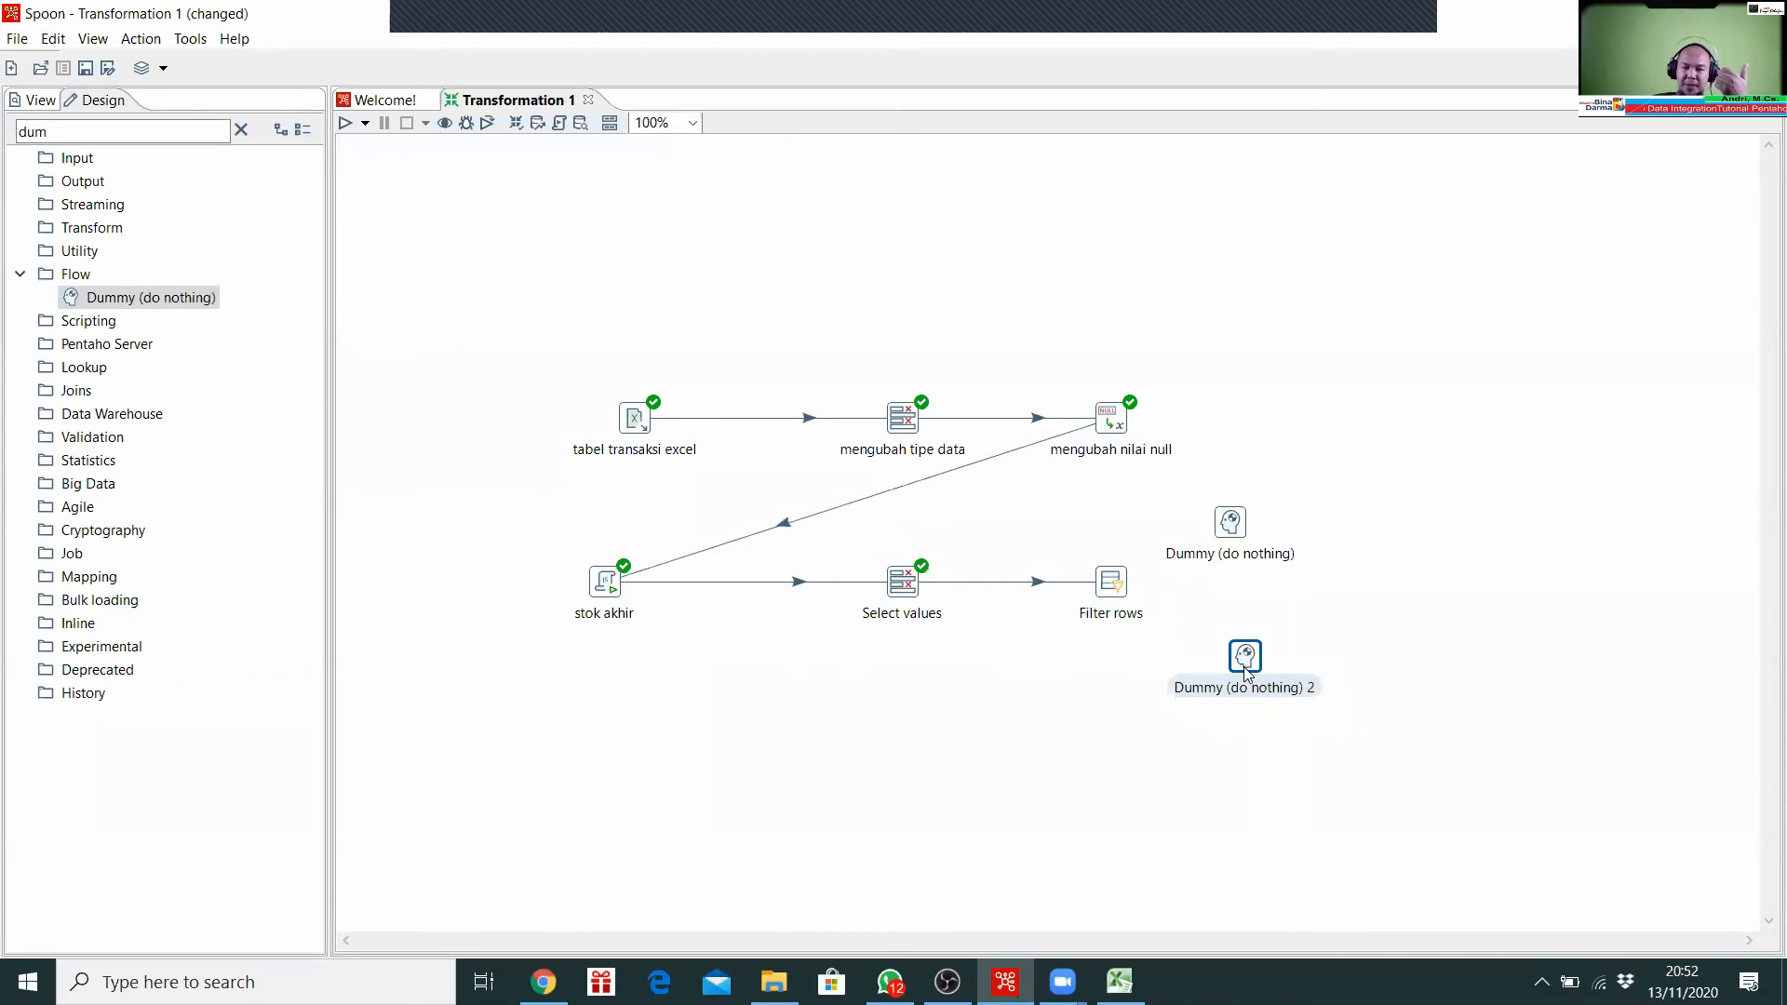
{"action": "mouse_move", "coordinate": [1244, 668]}
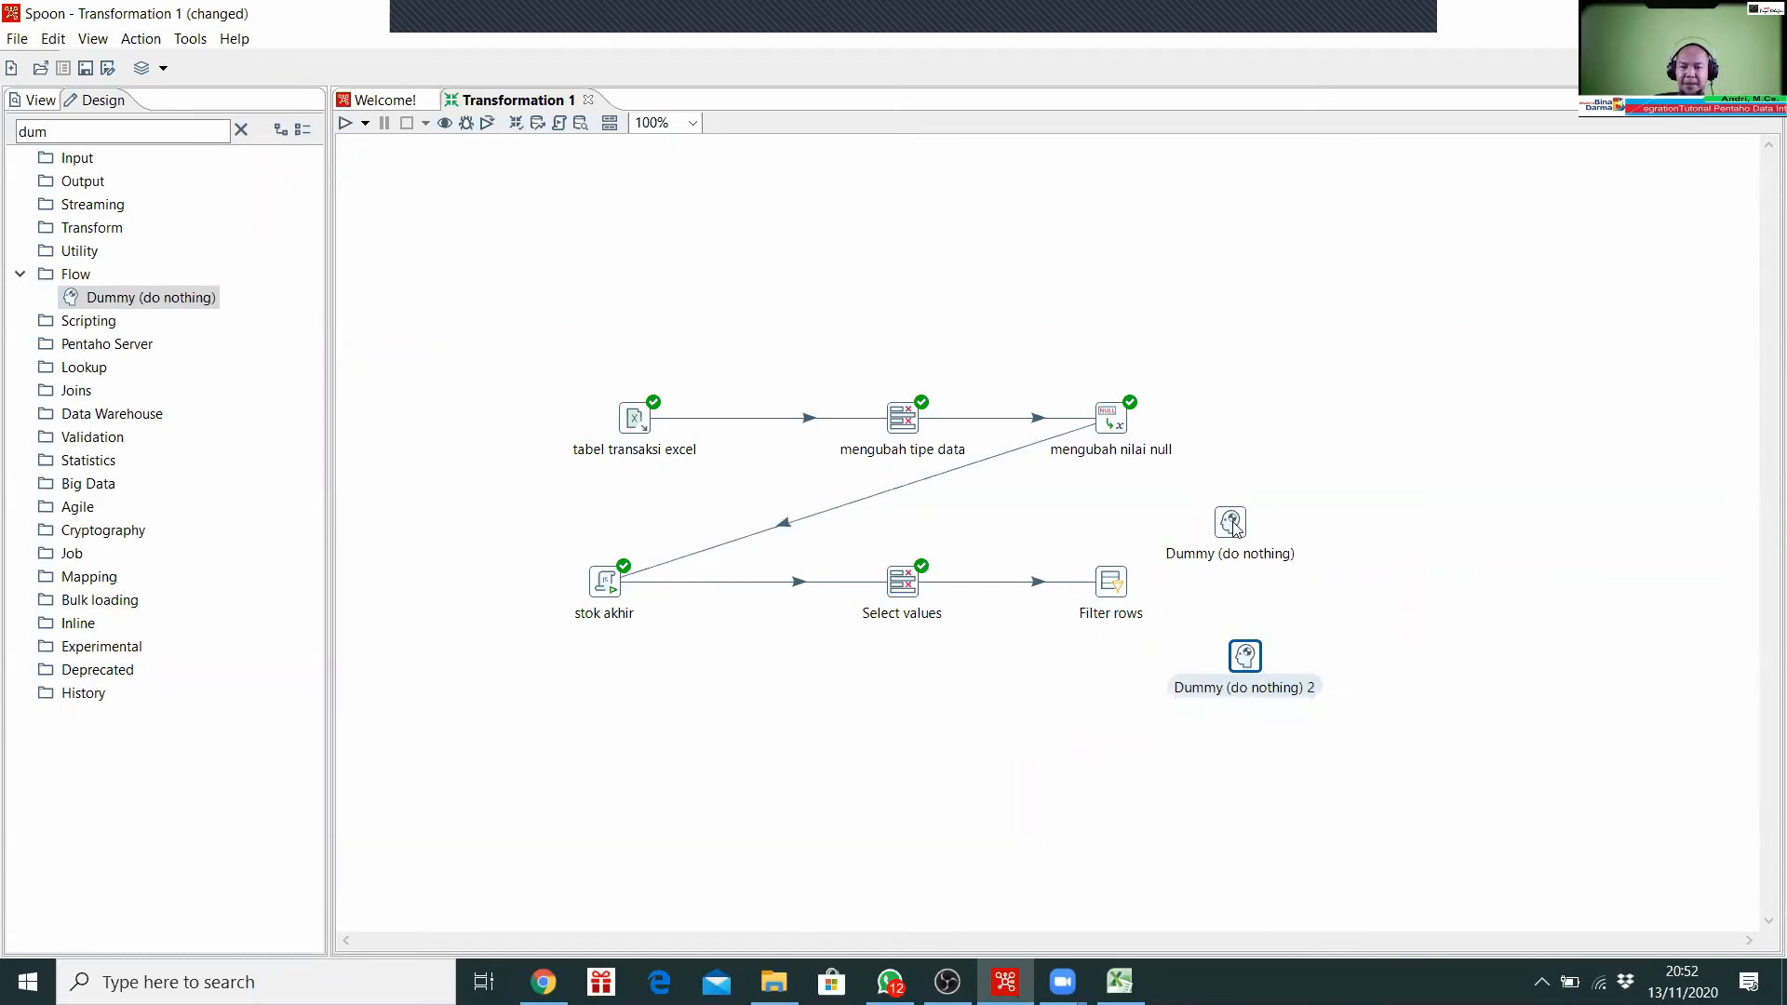
{"action": "left_click_drag", "start_coordinate": [1249, 518], "coordinate": [1264, 503]}
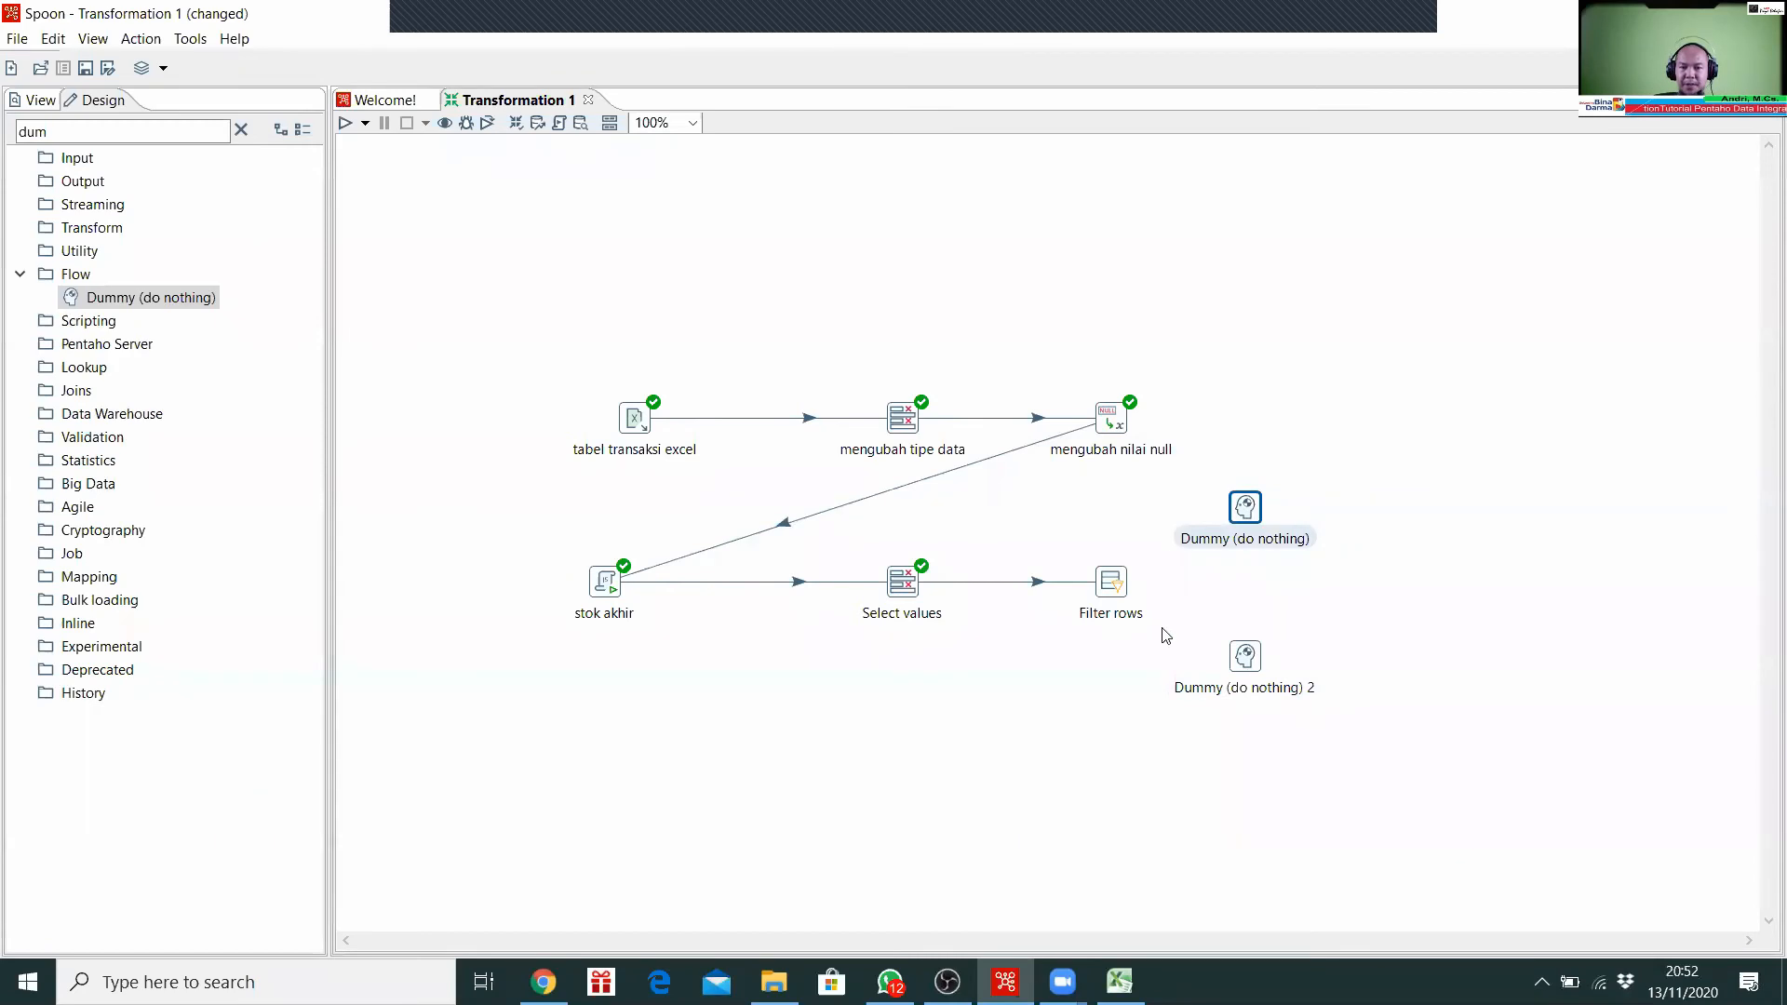
{"action": "double_click", "coordinate": [1105, 597]}
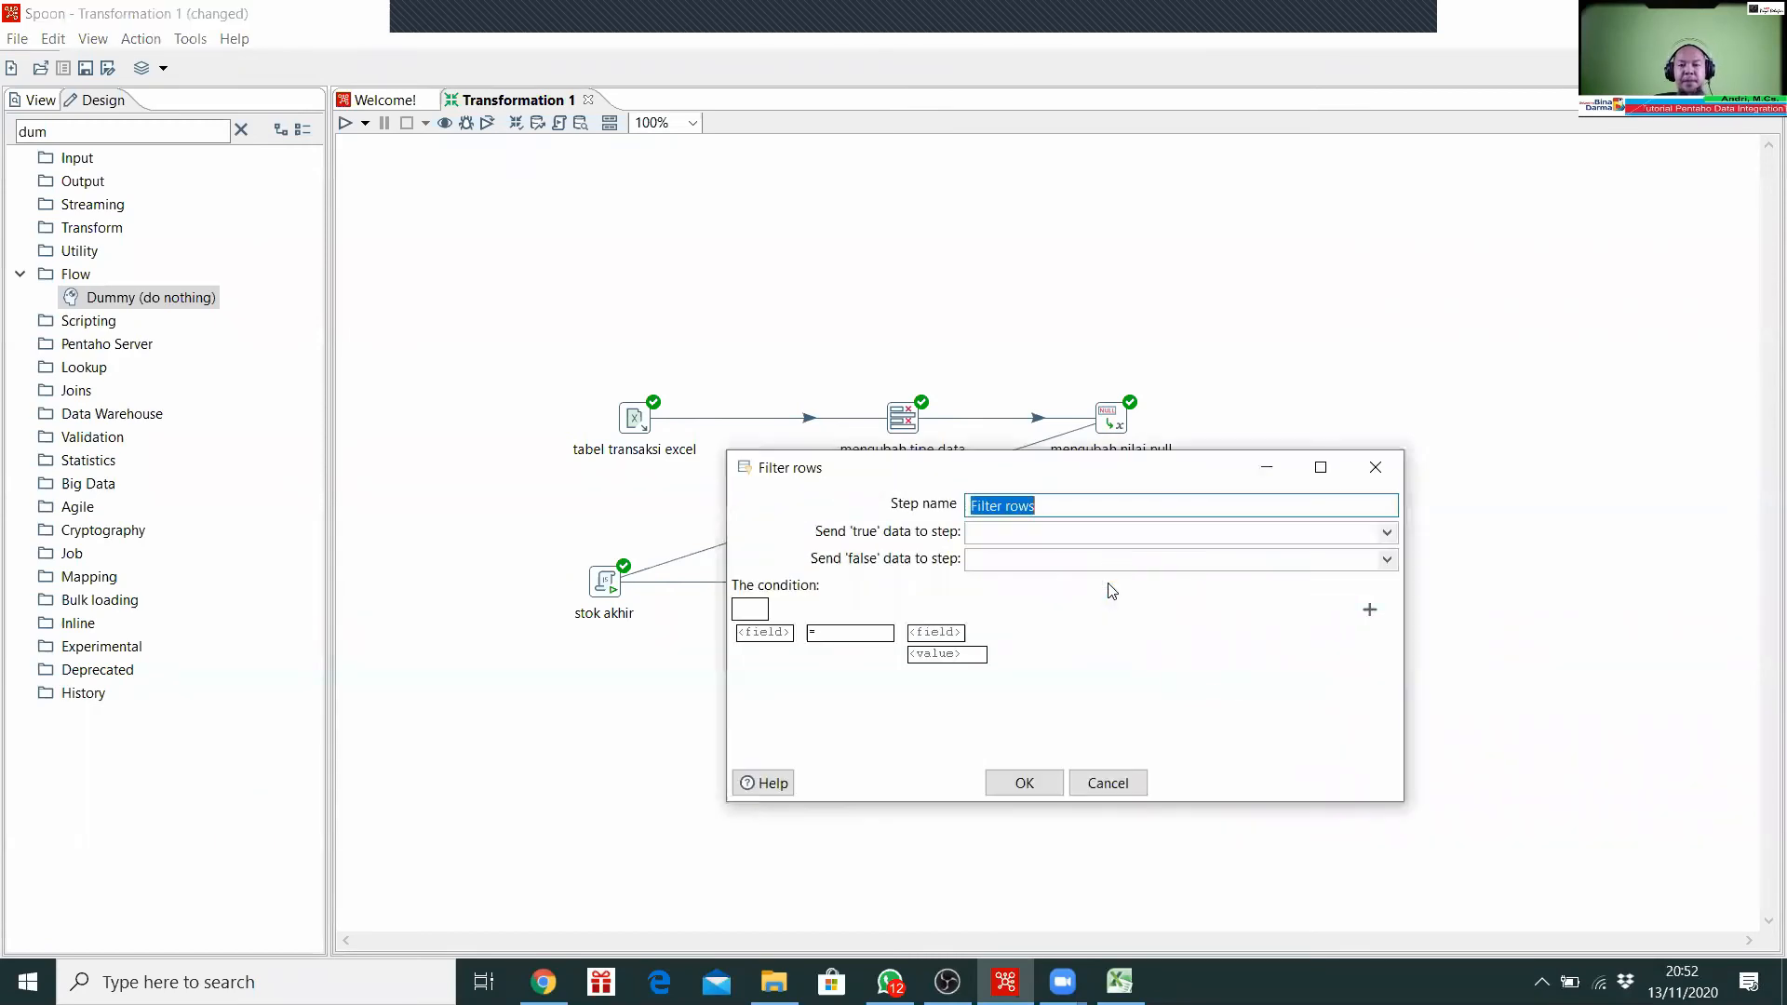
{"action": "type", "text": "mem"}
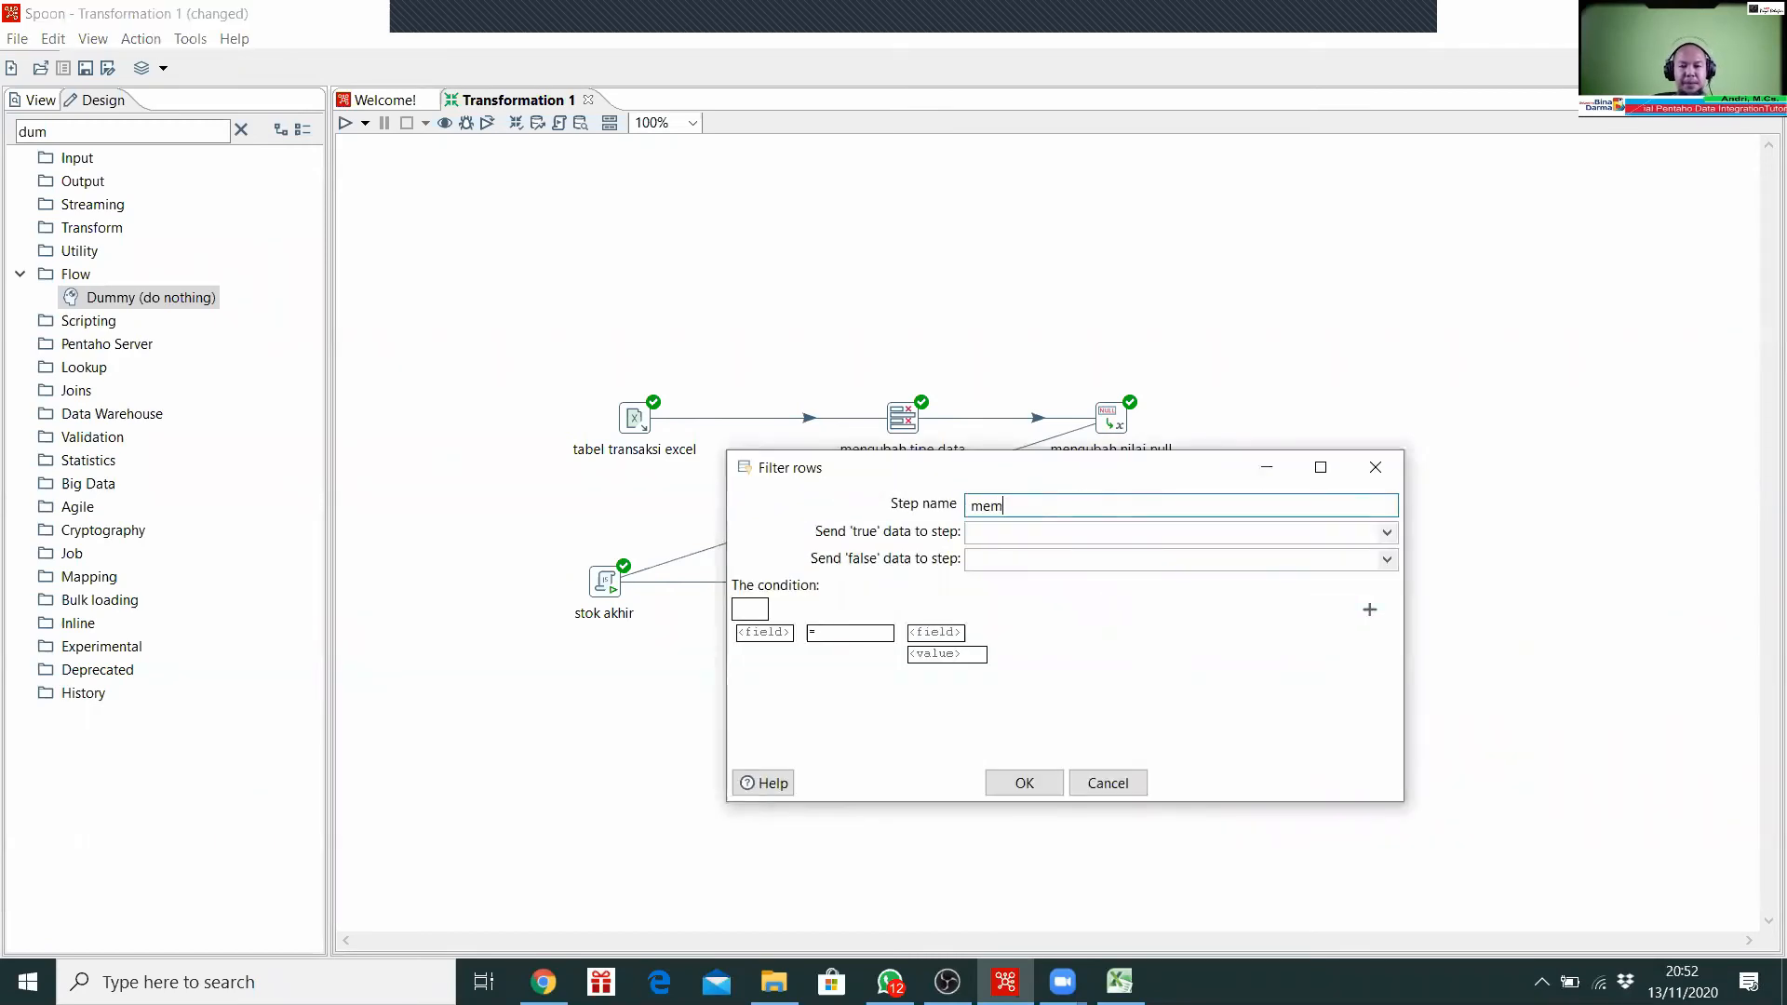
{"action": "type", "text": "bagi tabel"}
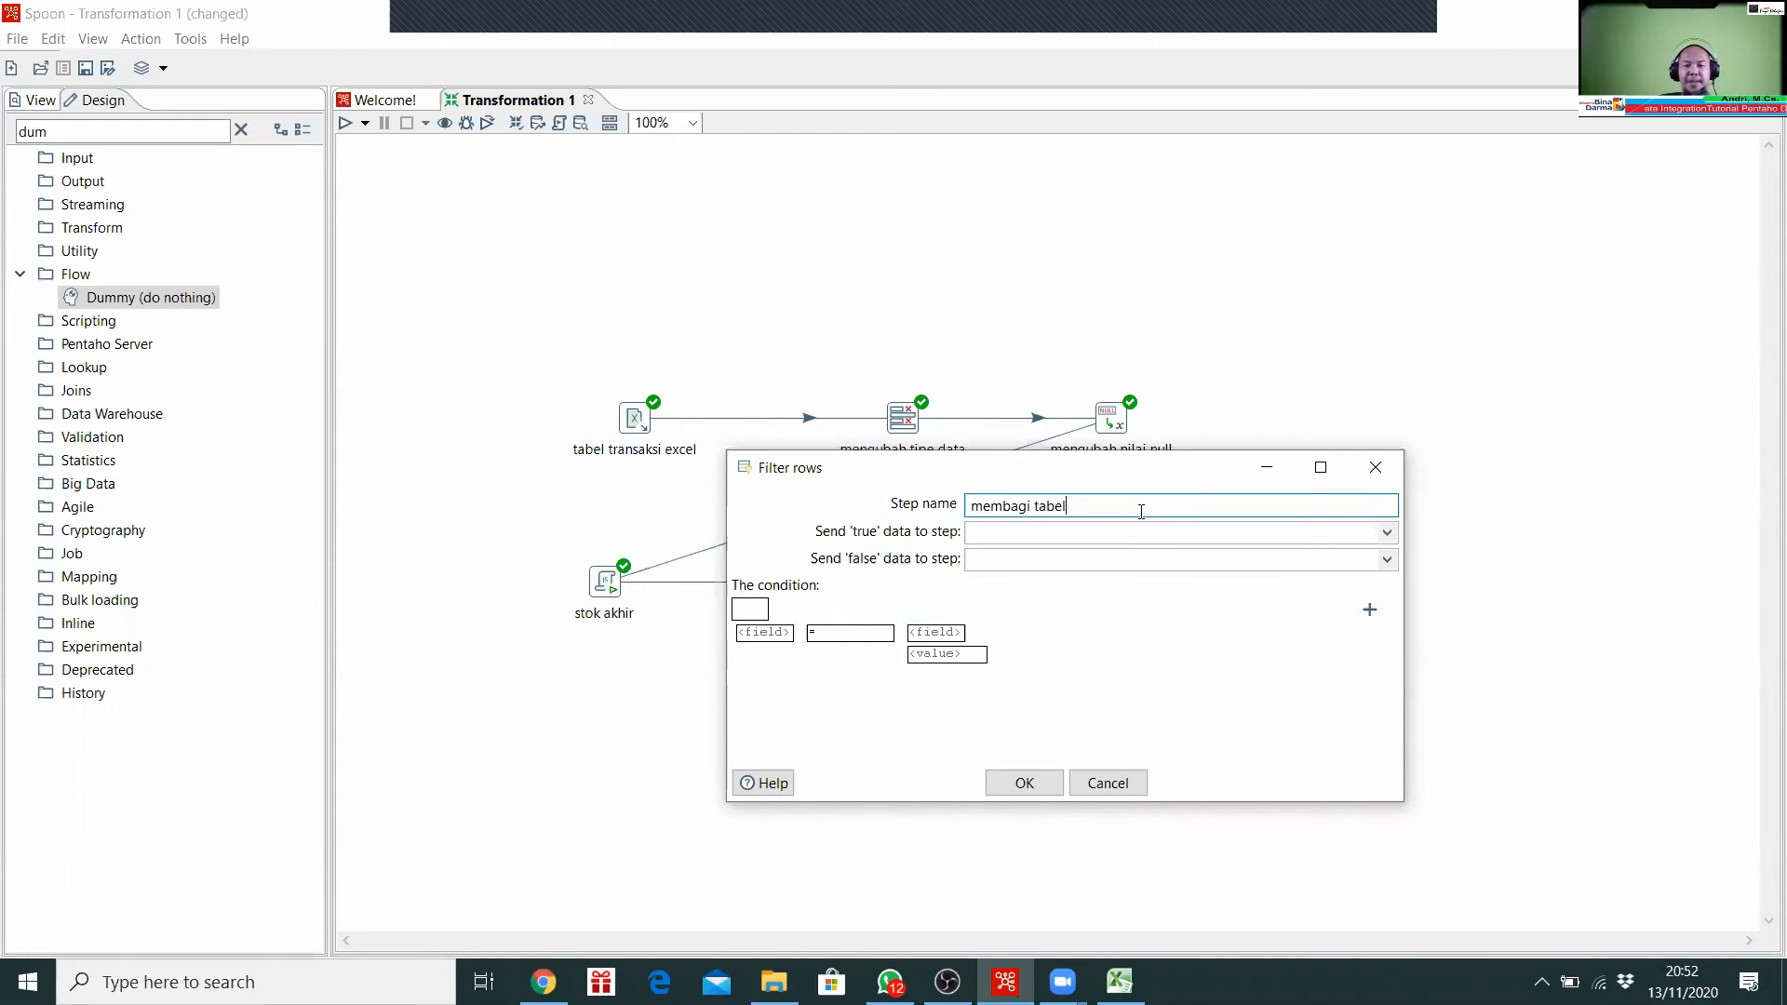
{"action": "left_click", "coordinate": [1387, 533]}
{"action": "left_click", "coordinate": [1388, 533]}
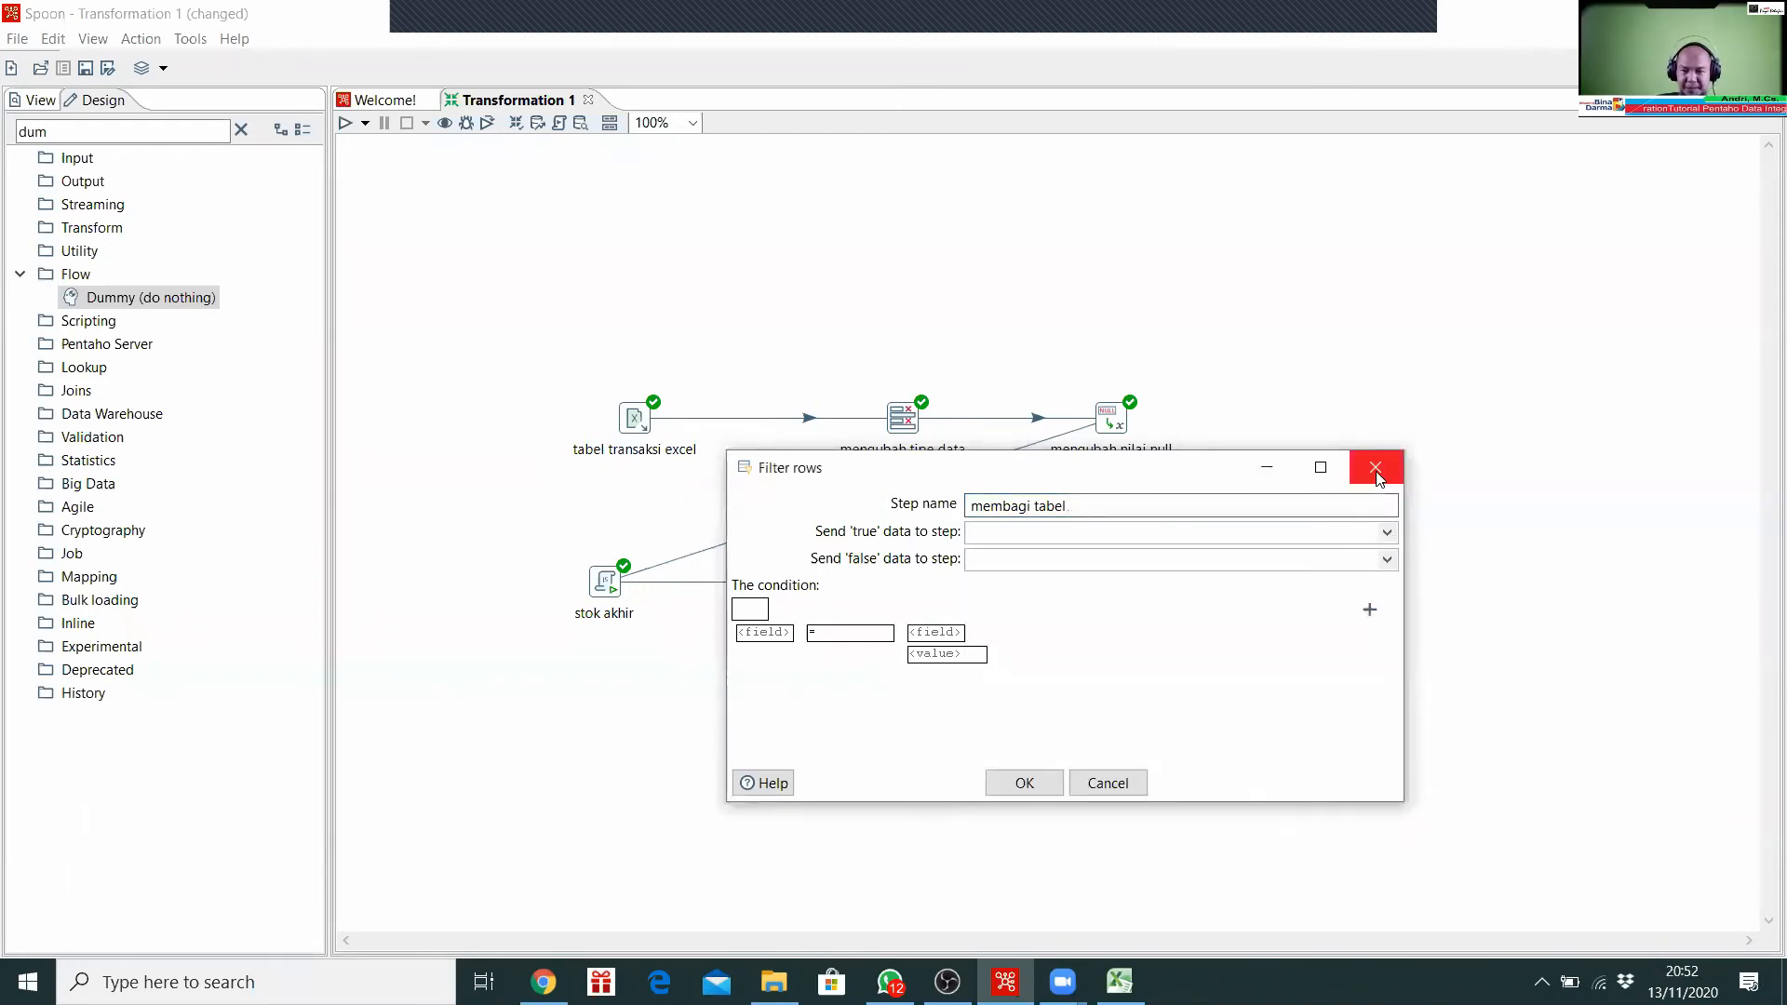
{"action": "left_click", "coordinate": [1376, 467]}
Step: Connect the Filter rows step's TRUE result to the upper Dummy step and its FALSE result to the lower one
{"action": "mouse_move", "coordinate": [1123, 586]}
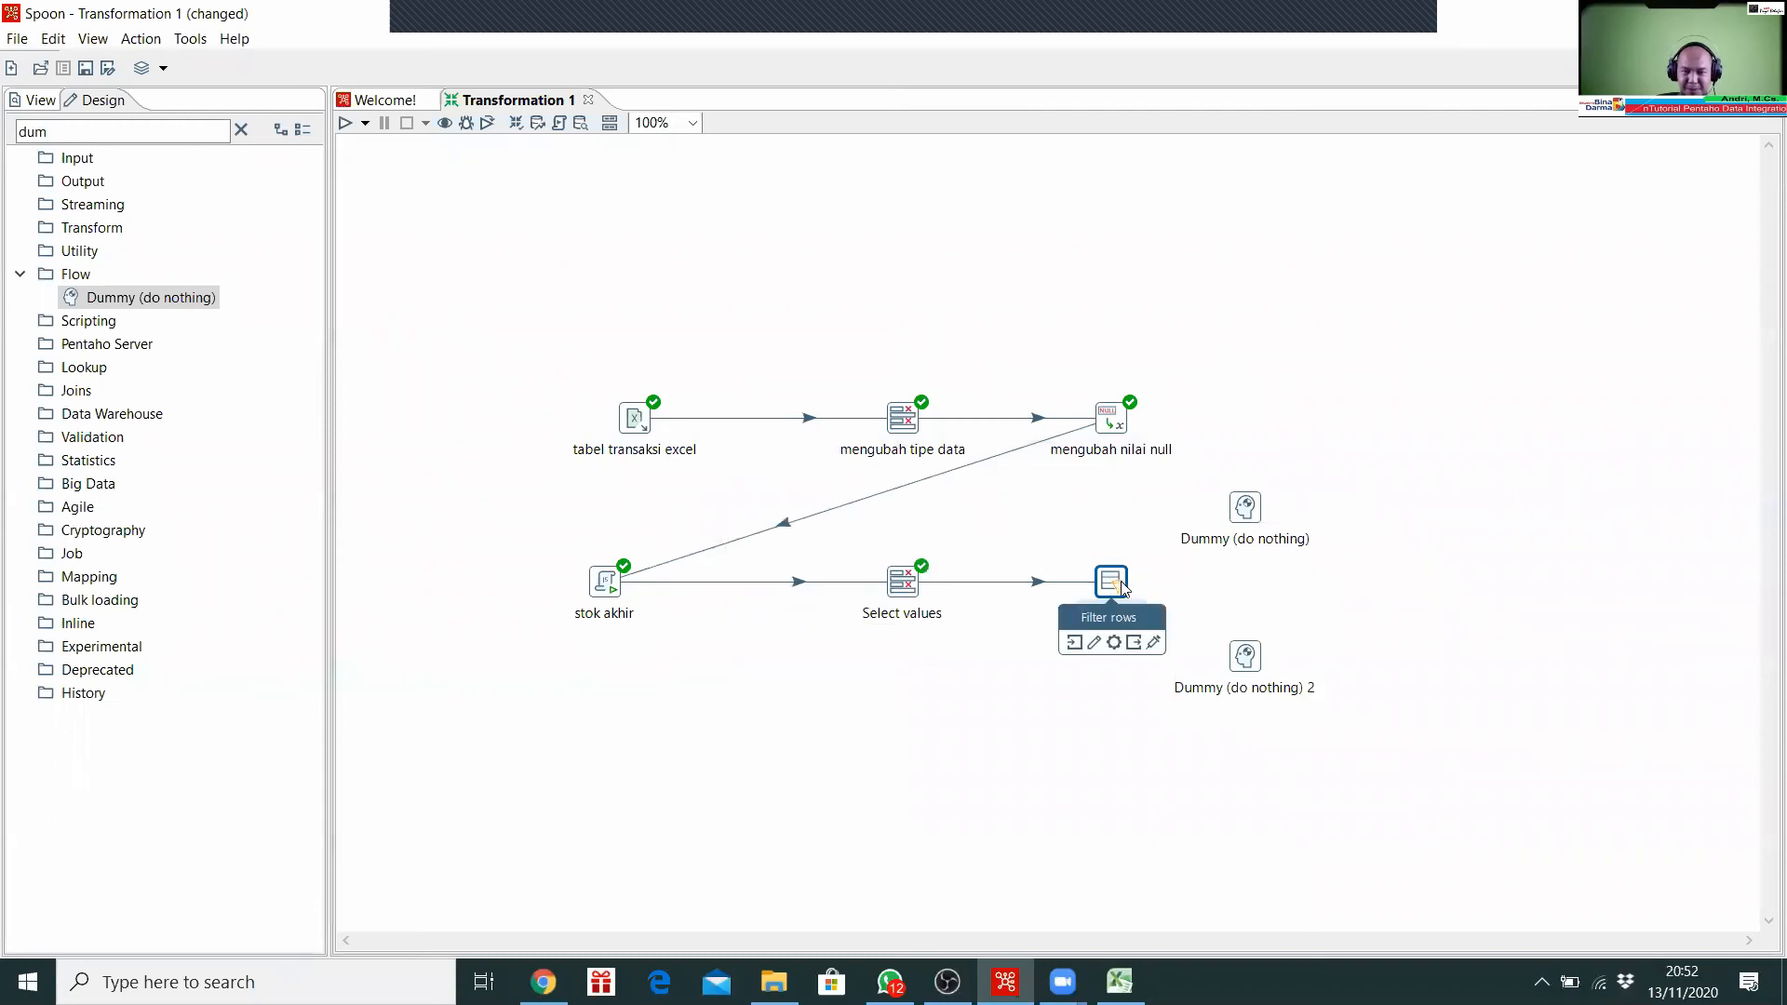
{"action": "left_click_drag", "start_coordinate": [1134, 647], "coordinate": [1240, 512]}
{"action": "left_click", "coordinate": [1272, 518]}
{"action": "mouse_move", "coordinate": [1116, 585]}
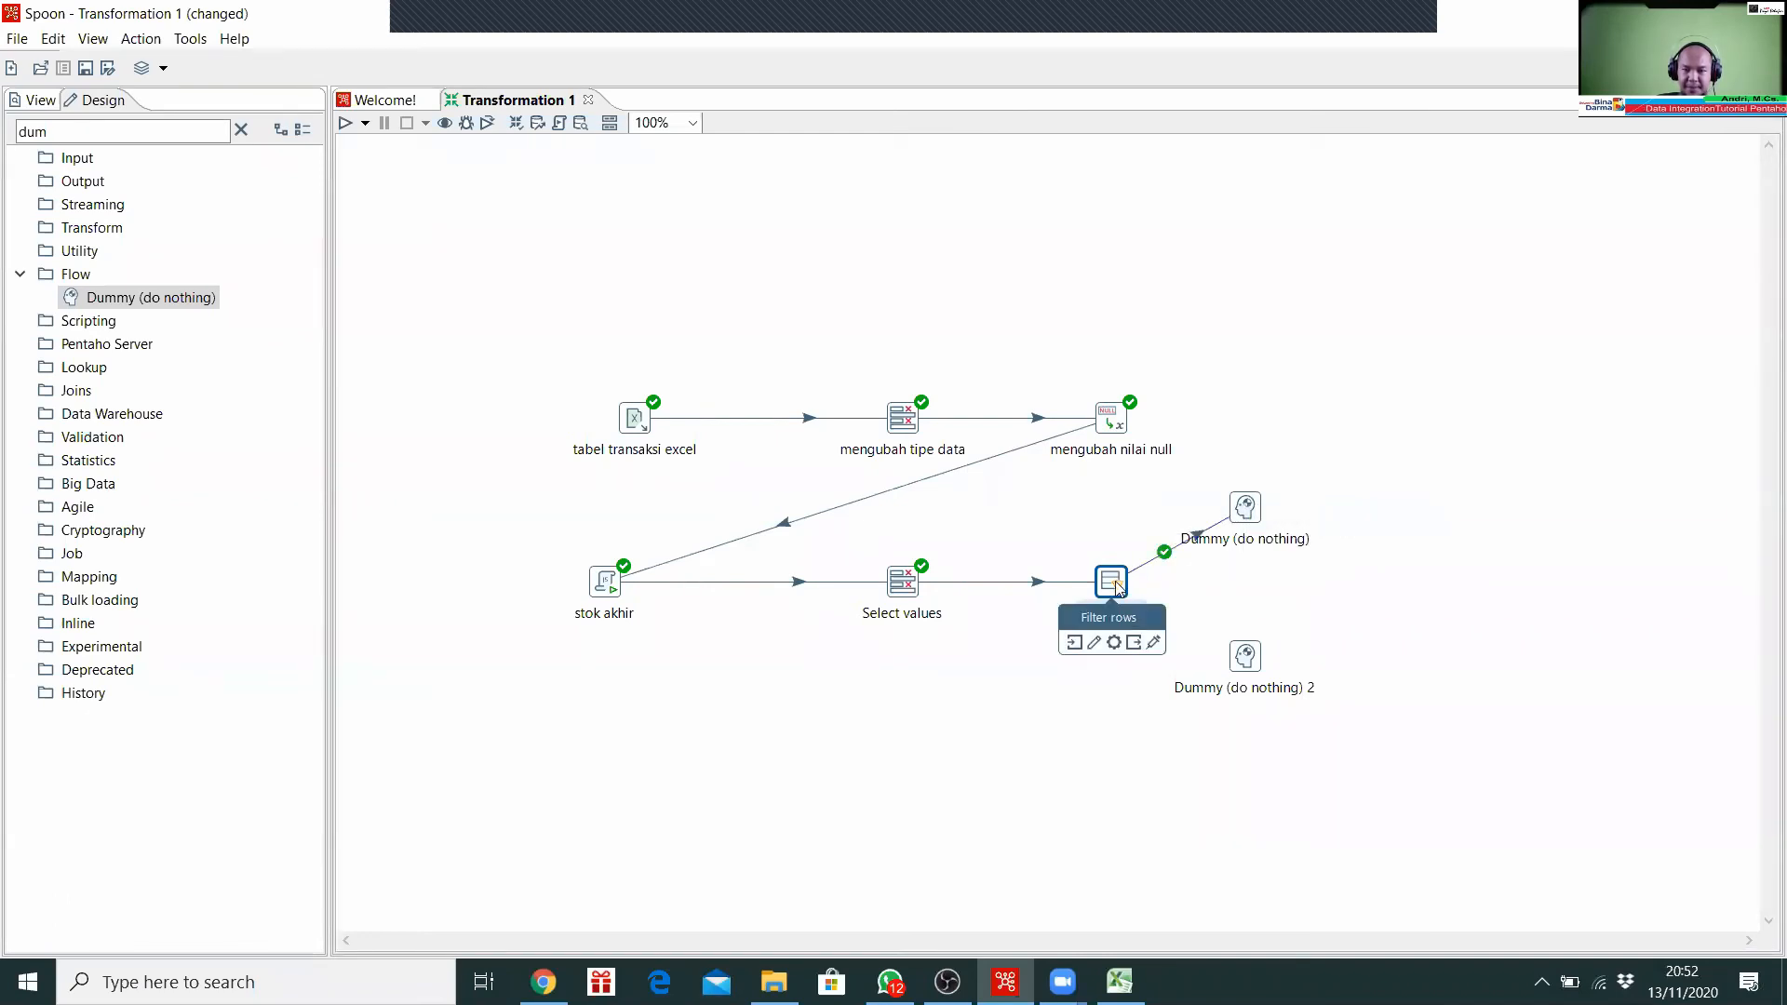
{"action": "left_click_drag", "start_coordinate": [1154, 645], "coordinate": [1252, 663]}
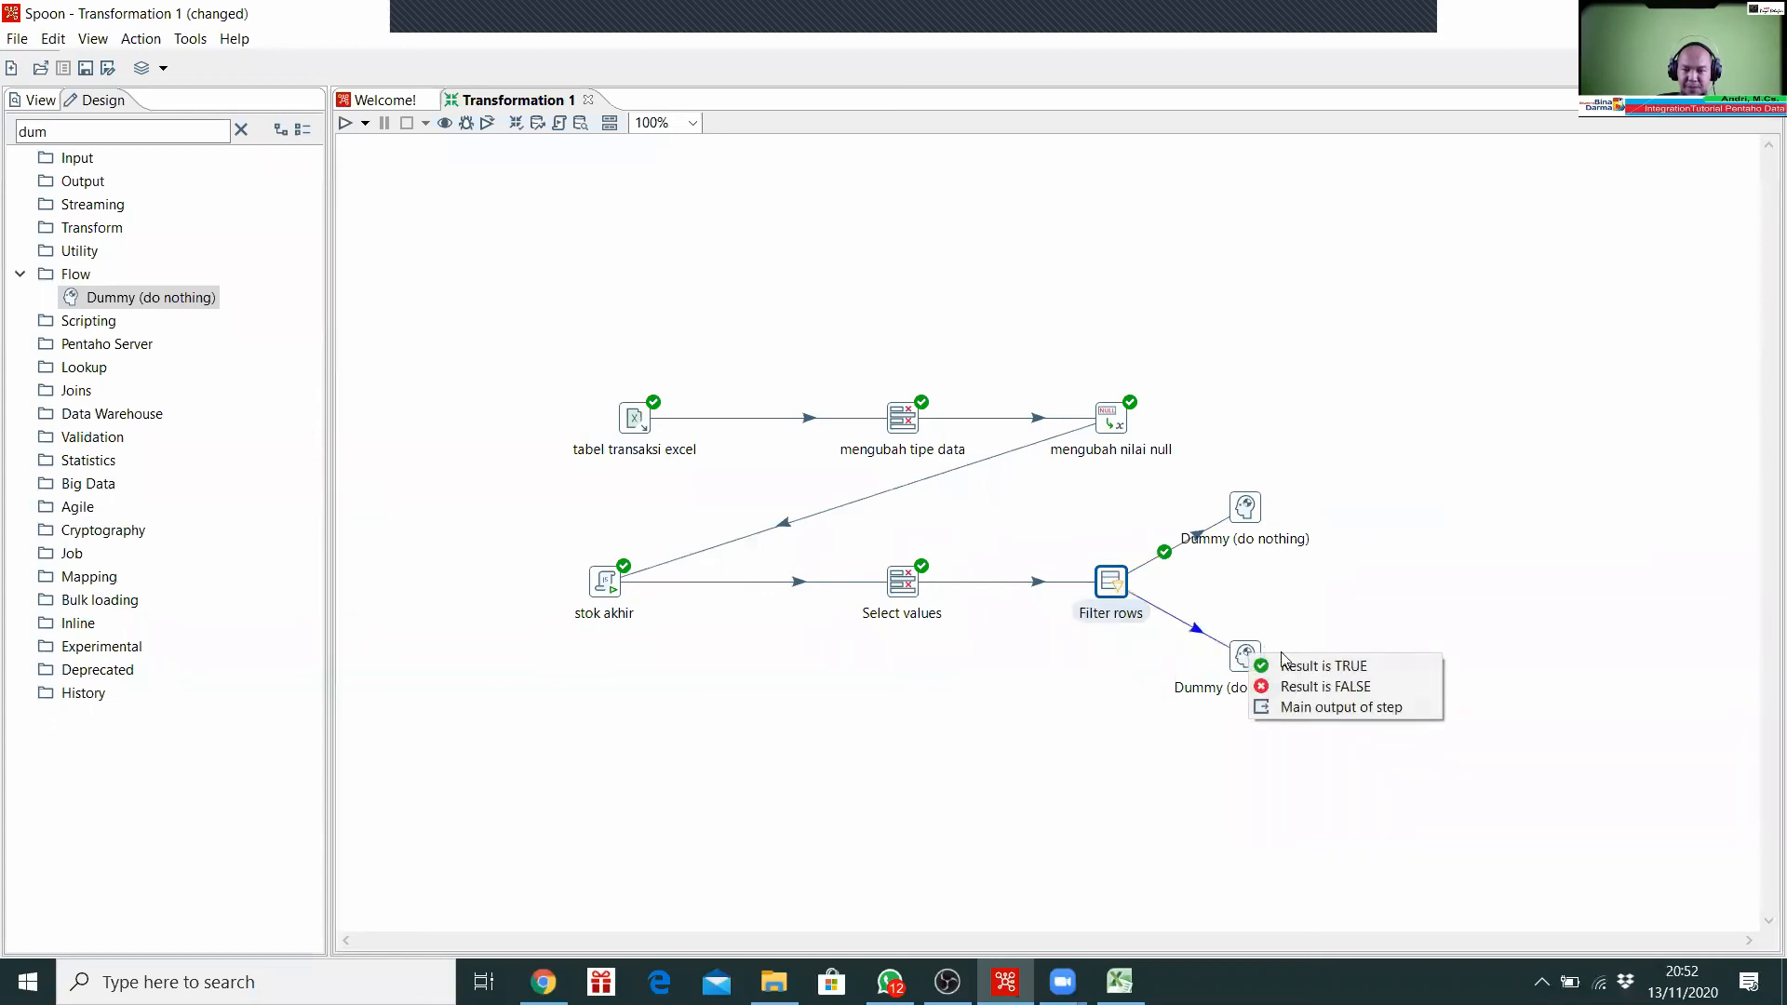
{"action": "left_click", "coordinate": [1316, 689]}
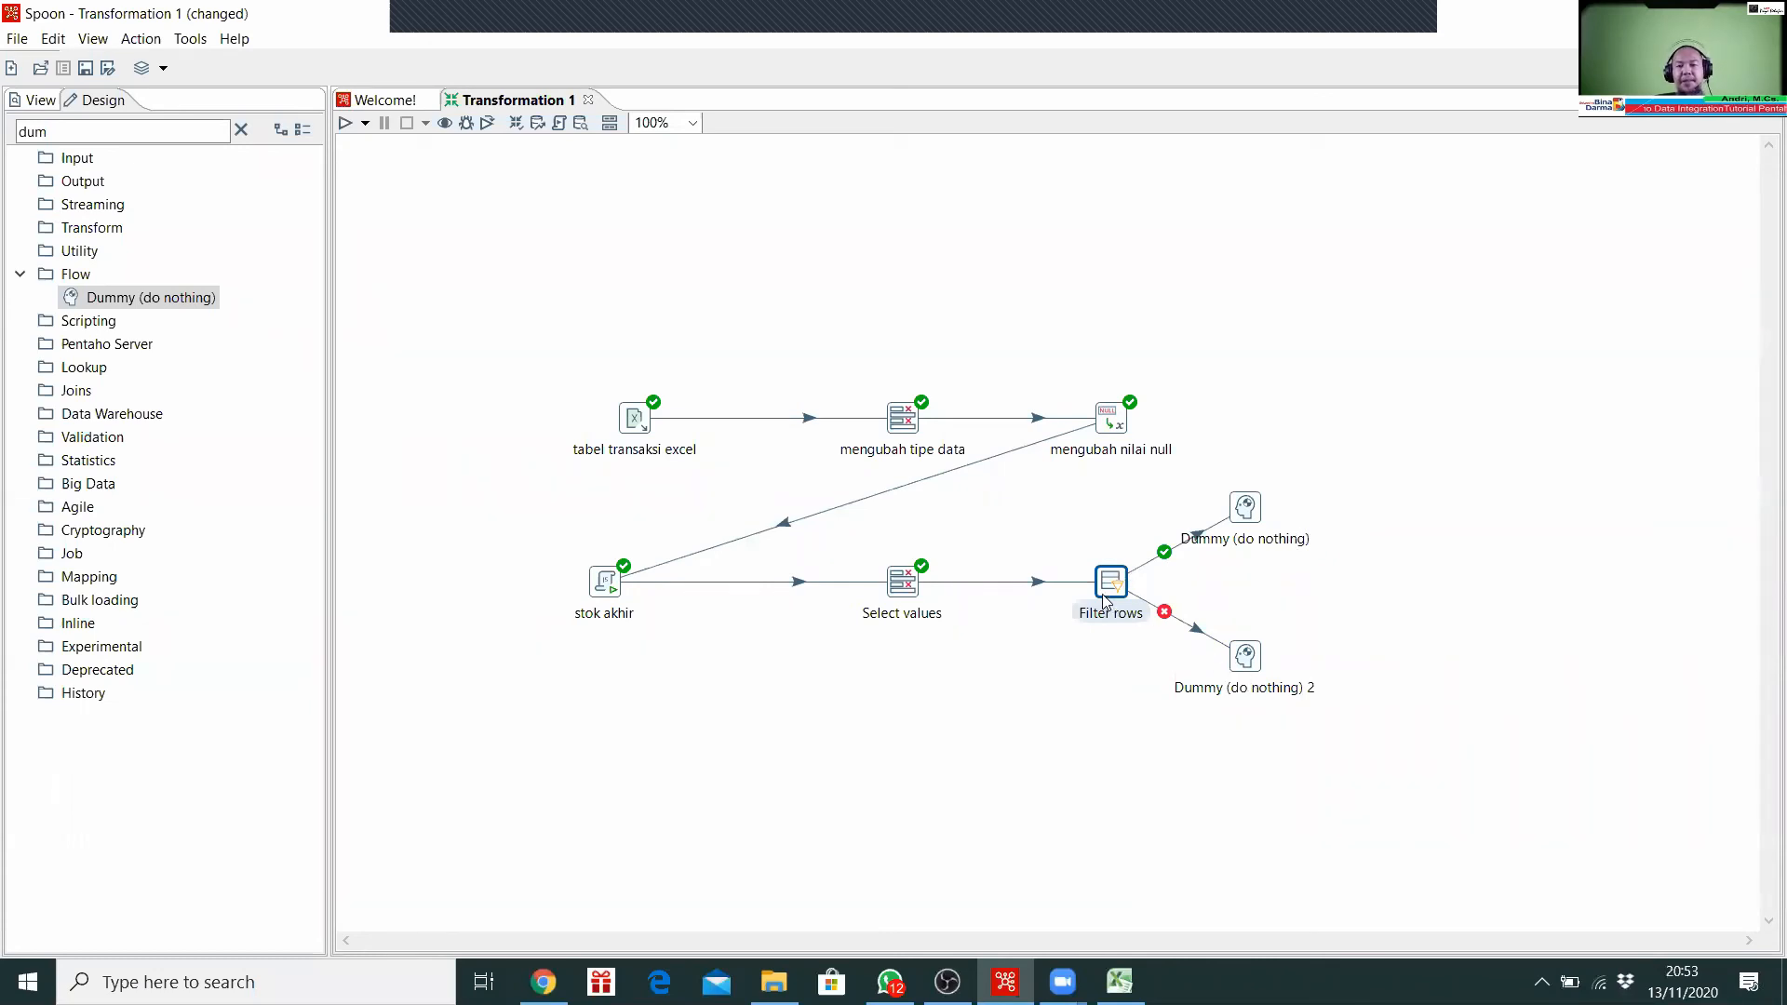
Step: Edit the Filter rows step and name it "membagi tabel"
{"action": "double_click", "coordinate": [1107, 584]}
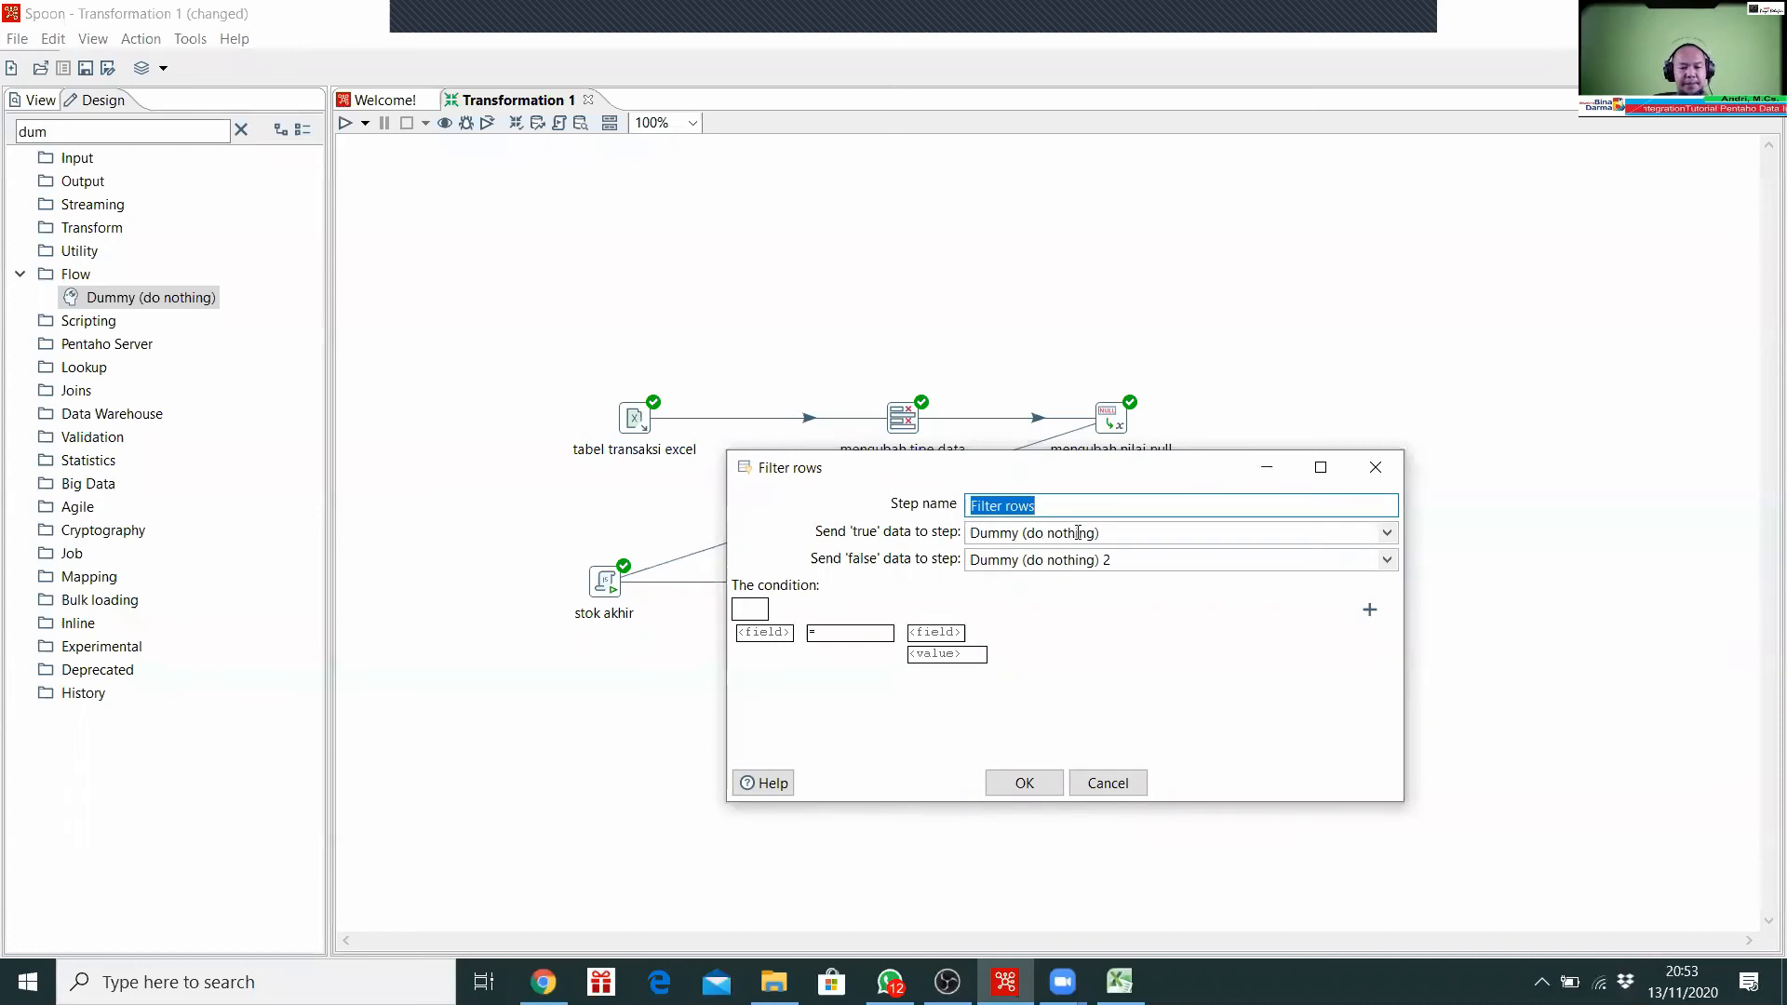
{"action": "type", "text": "membagi "}
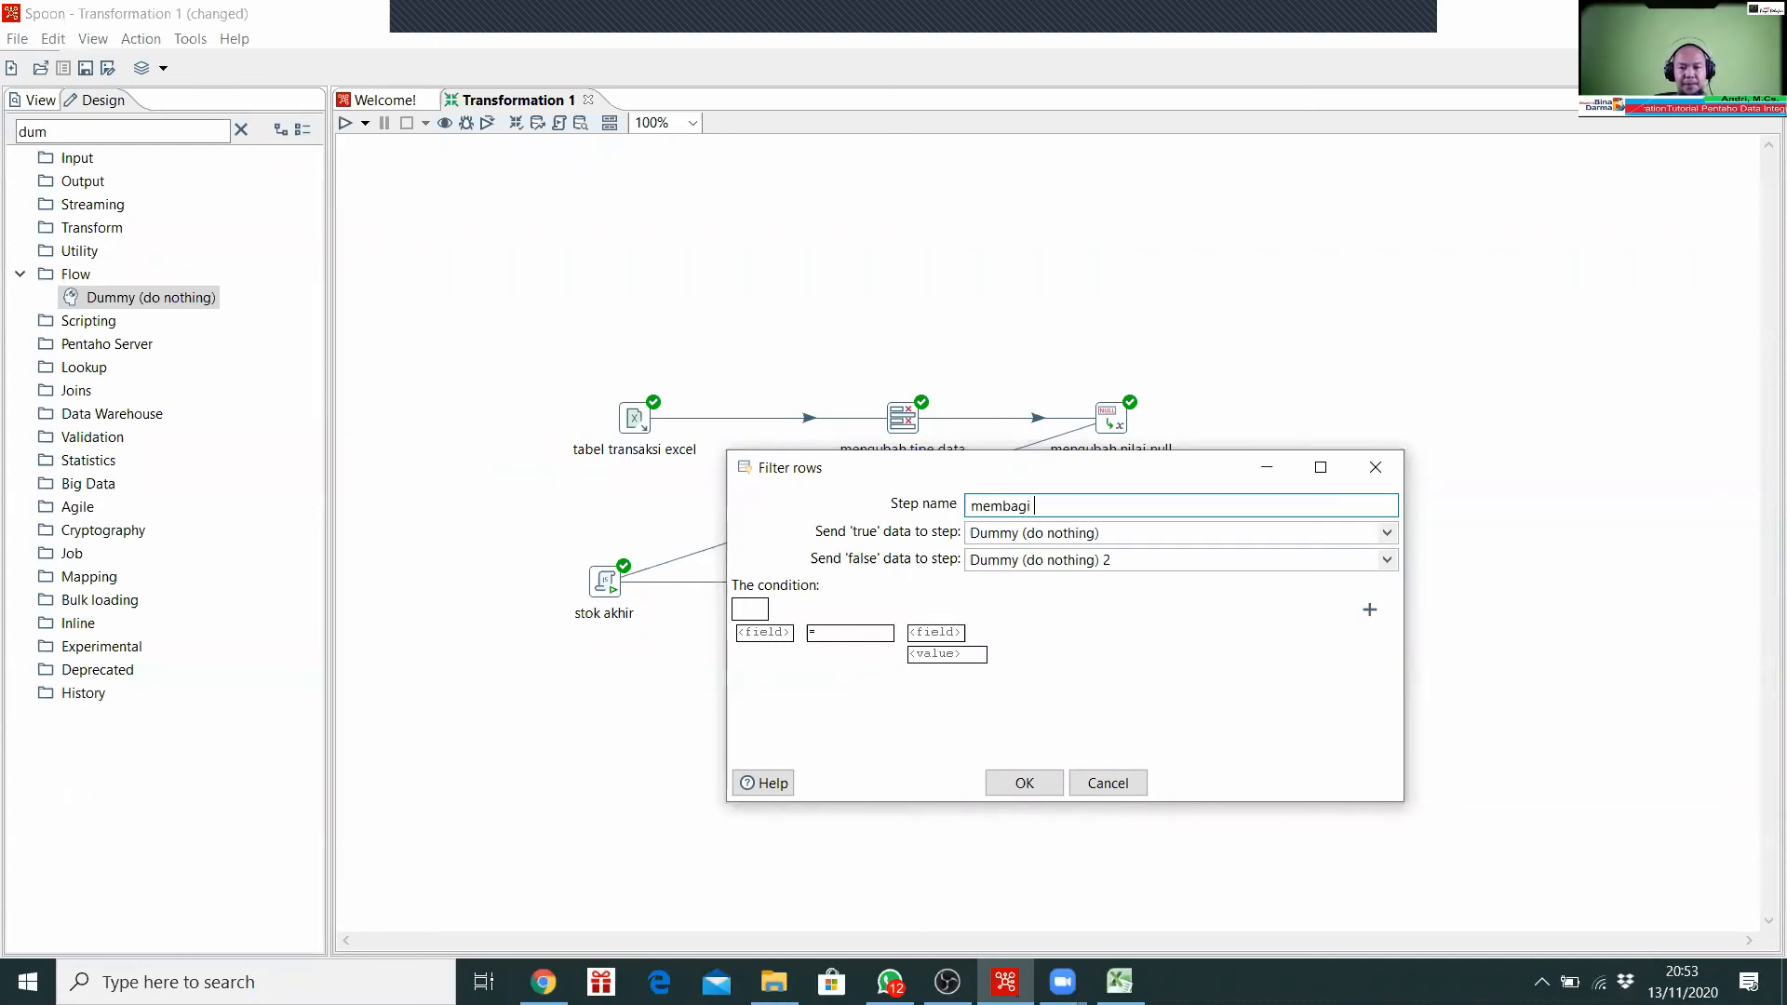
{"action": "type", "text": "tabel"}
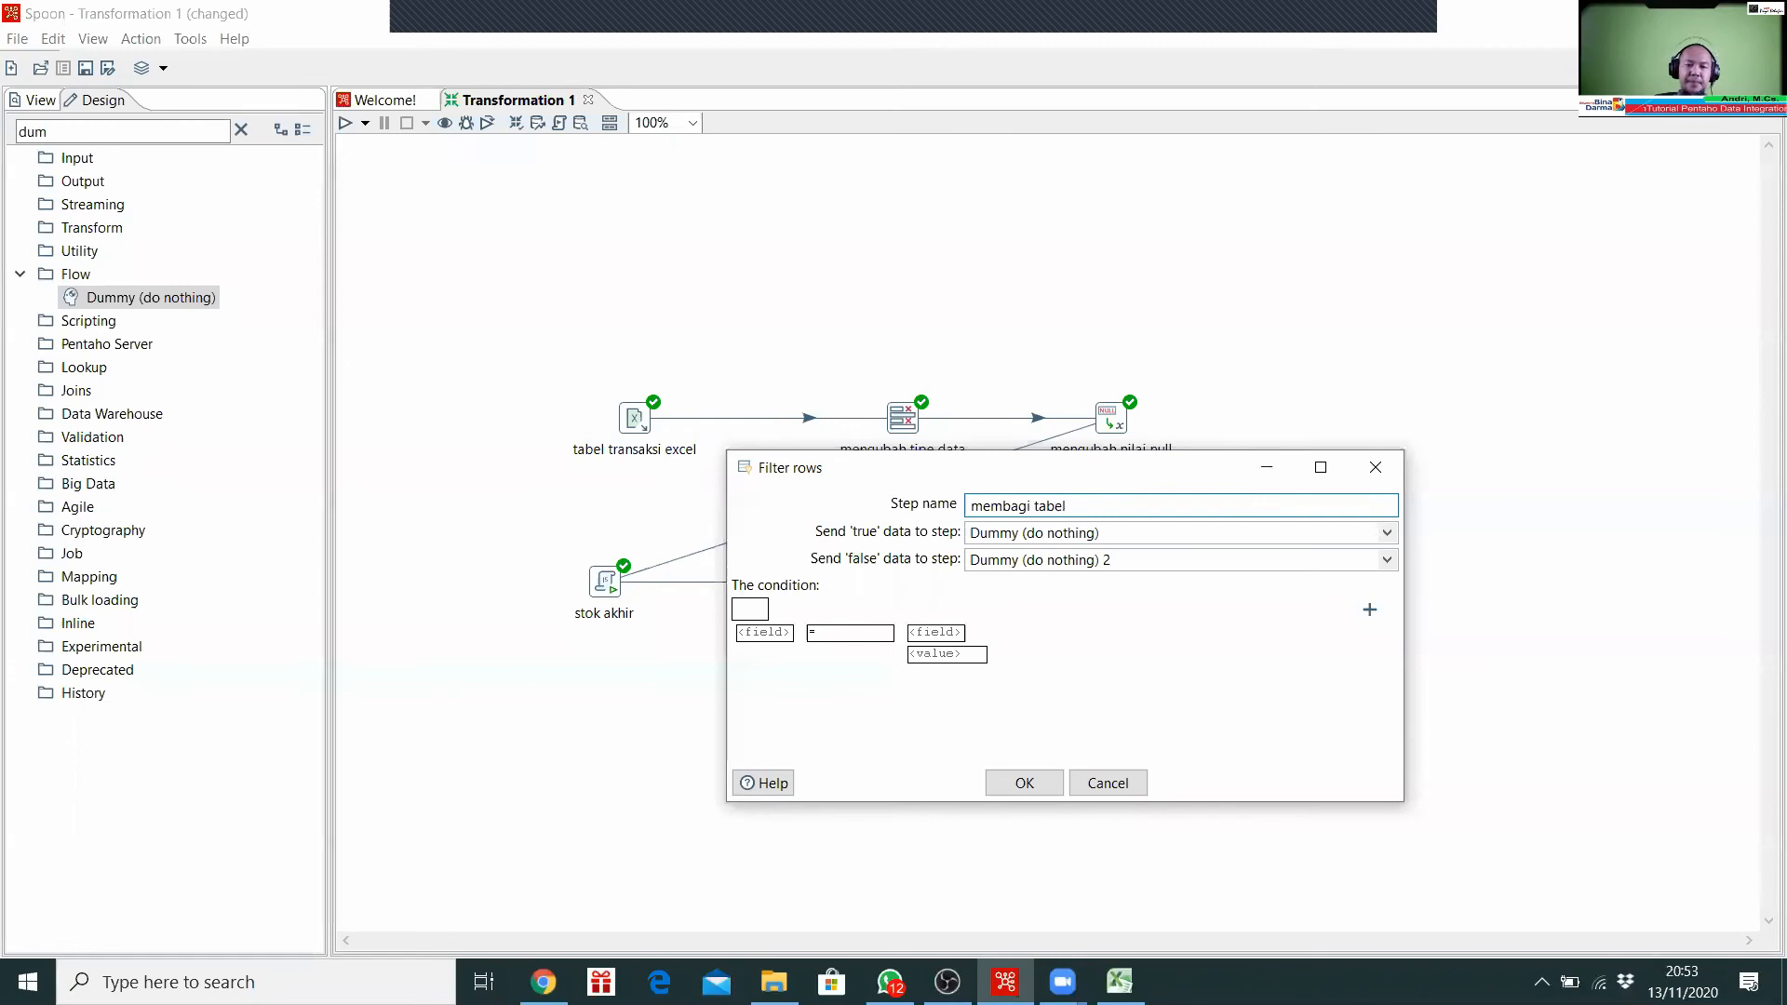
Step: Choose stok_akhir as the field on the first side of the filter condition
{"action": "left_click", "coordinate": [769, 634]}
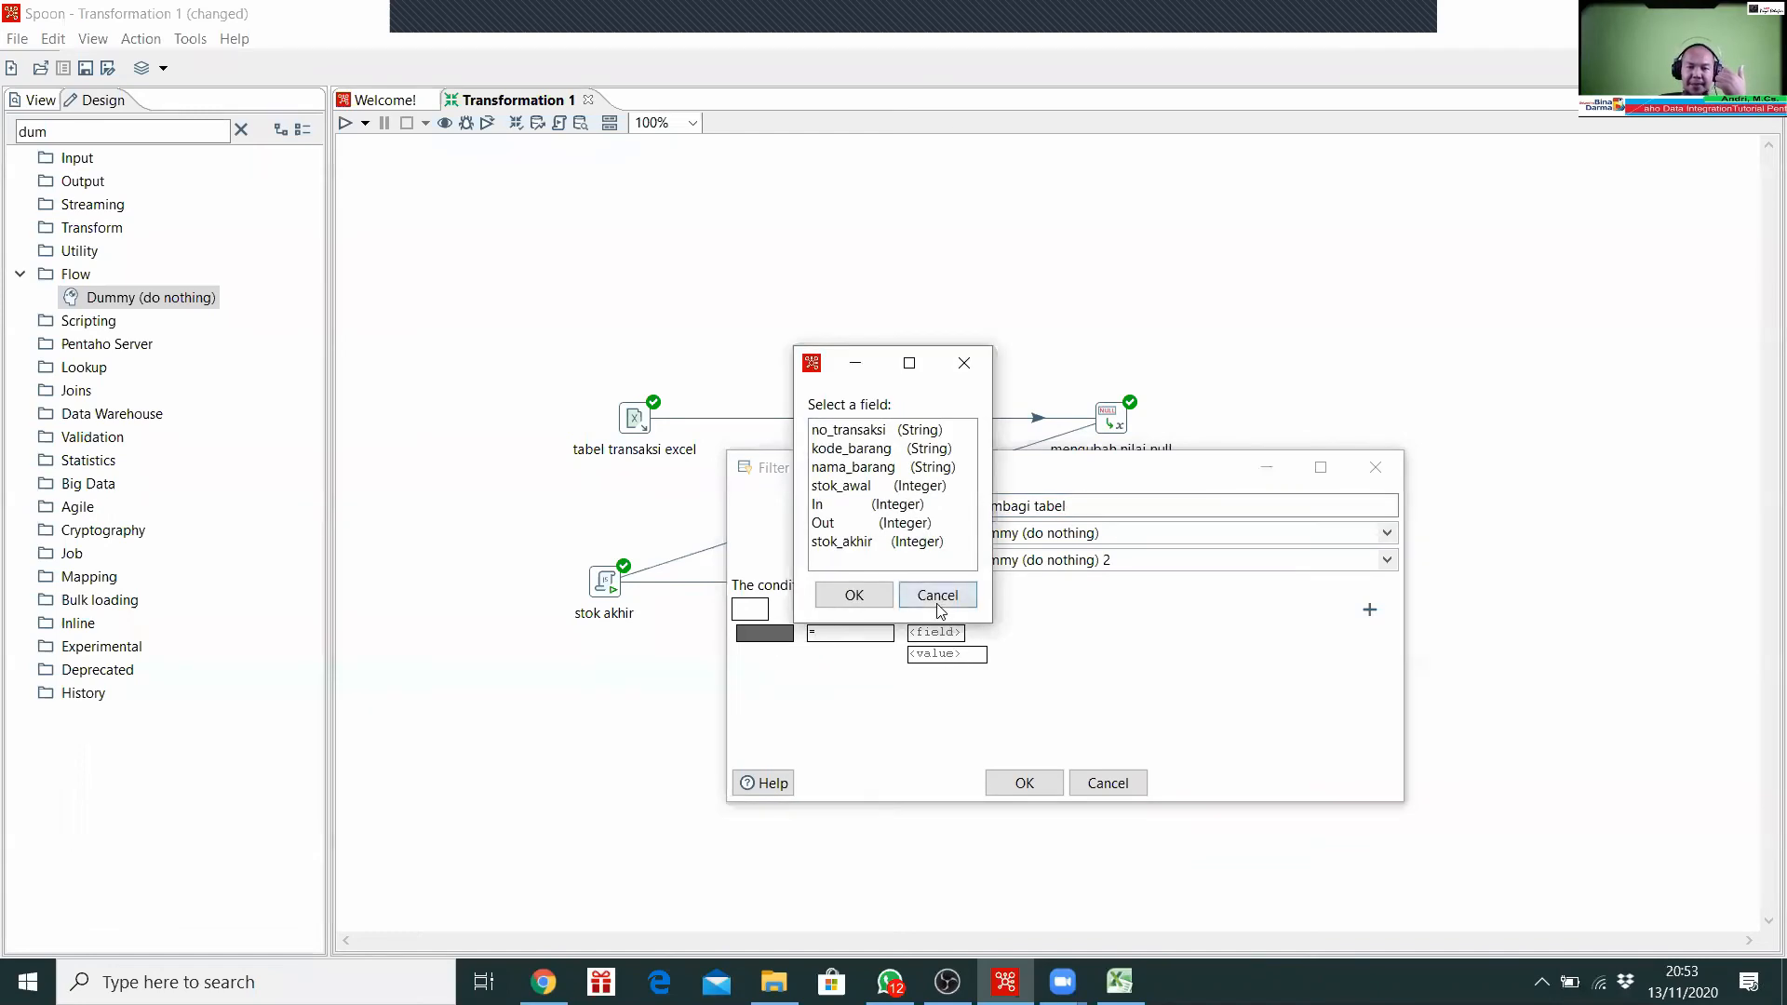
{"action": "left_click", "coordinate": [938, 601]}
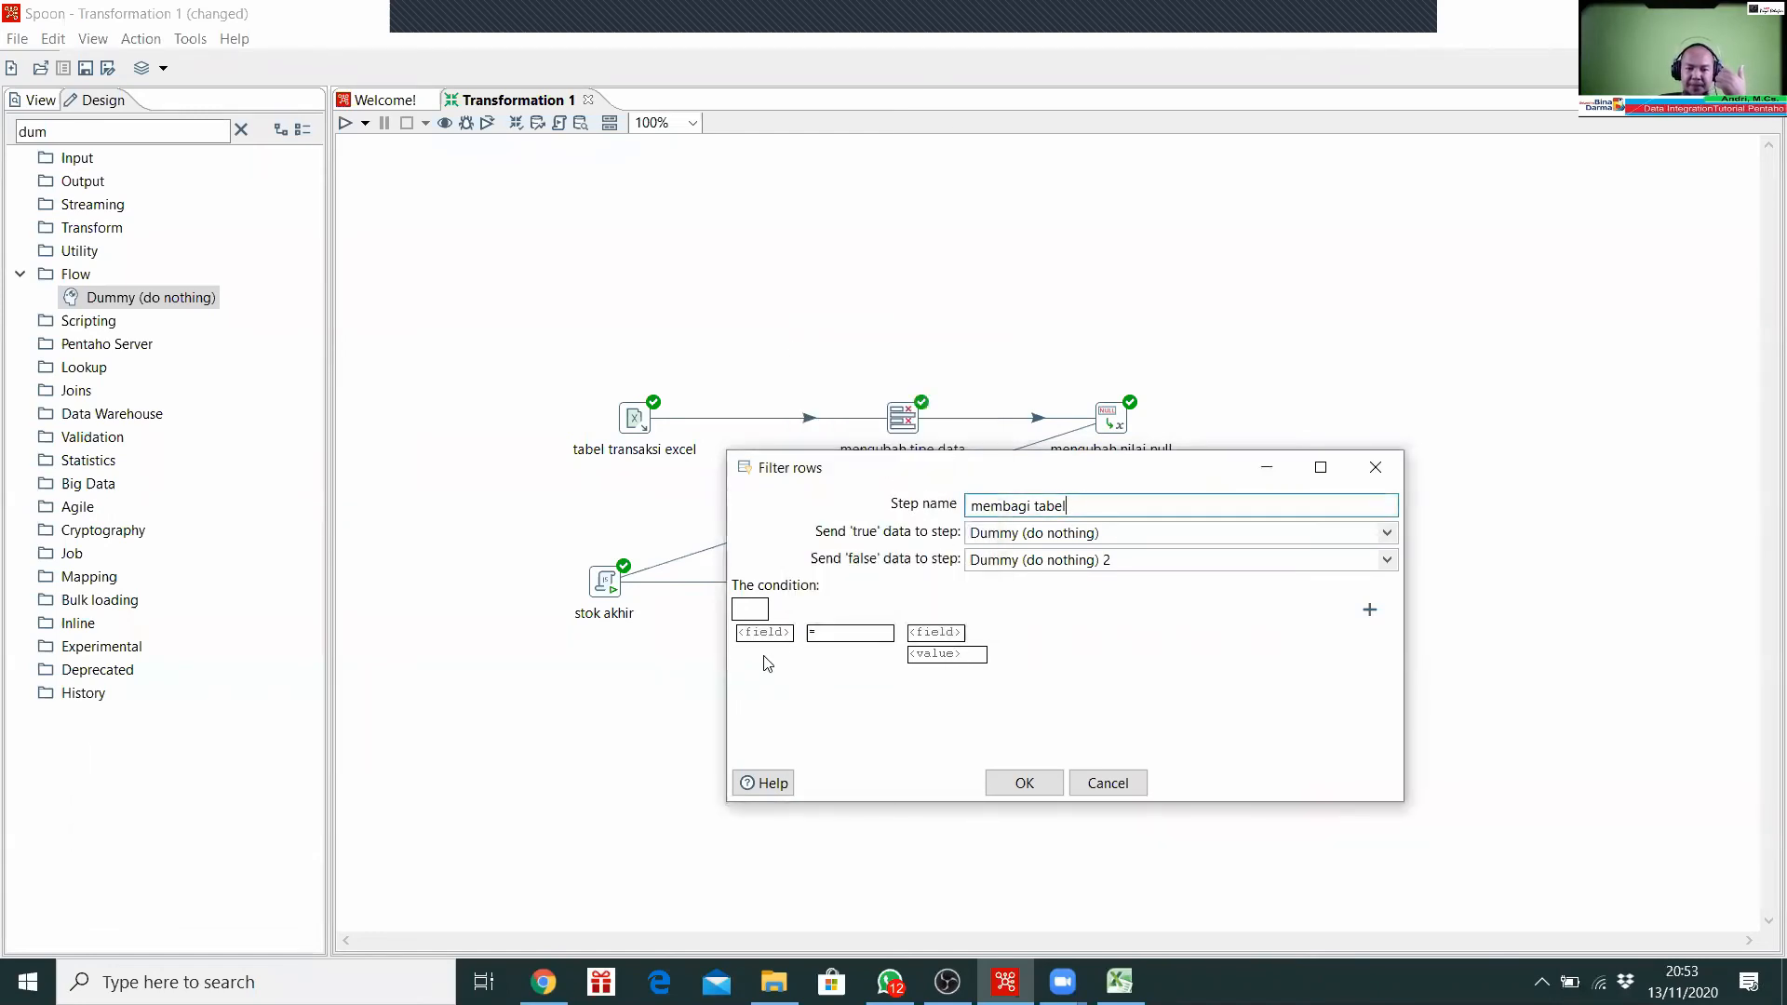
{"action": "left_click", "coordinate": [755, 642]}
{"action": "left_click", "coordinate": [763, 642]}
{"action": "left_click", "coordinate": [771, 640]}
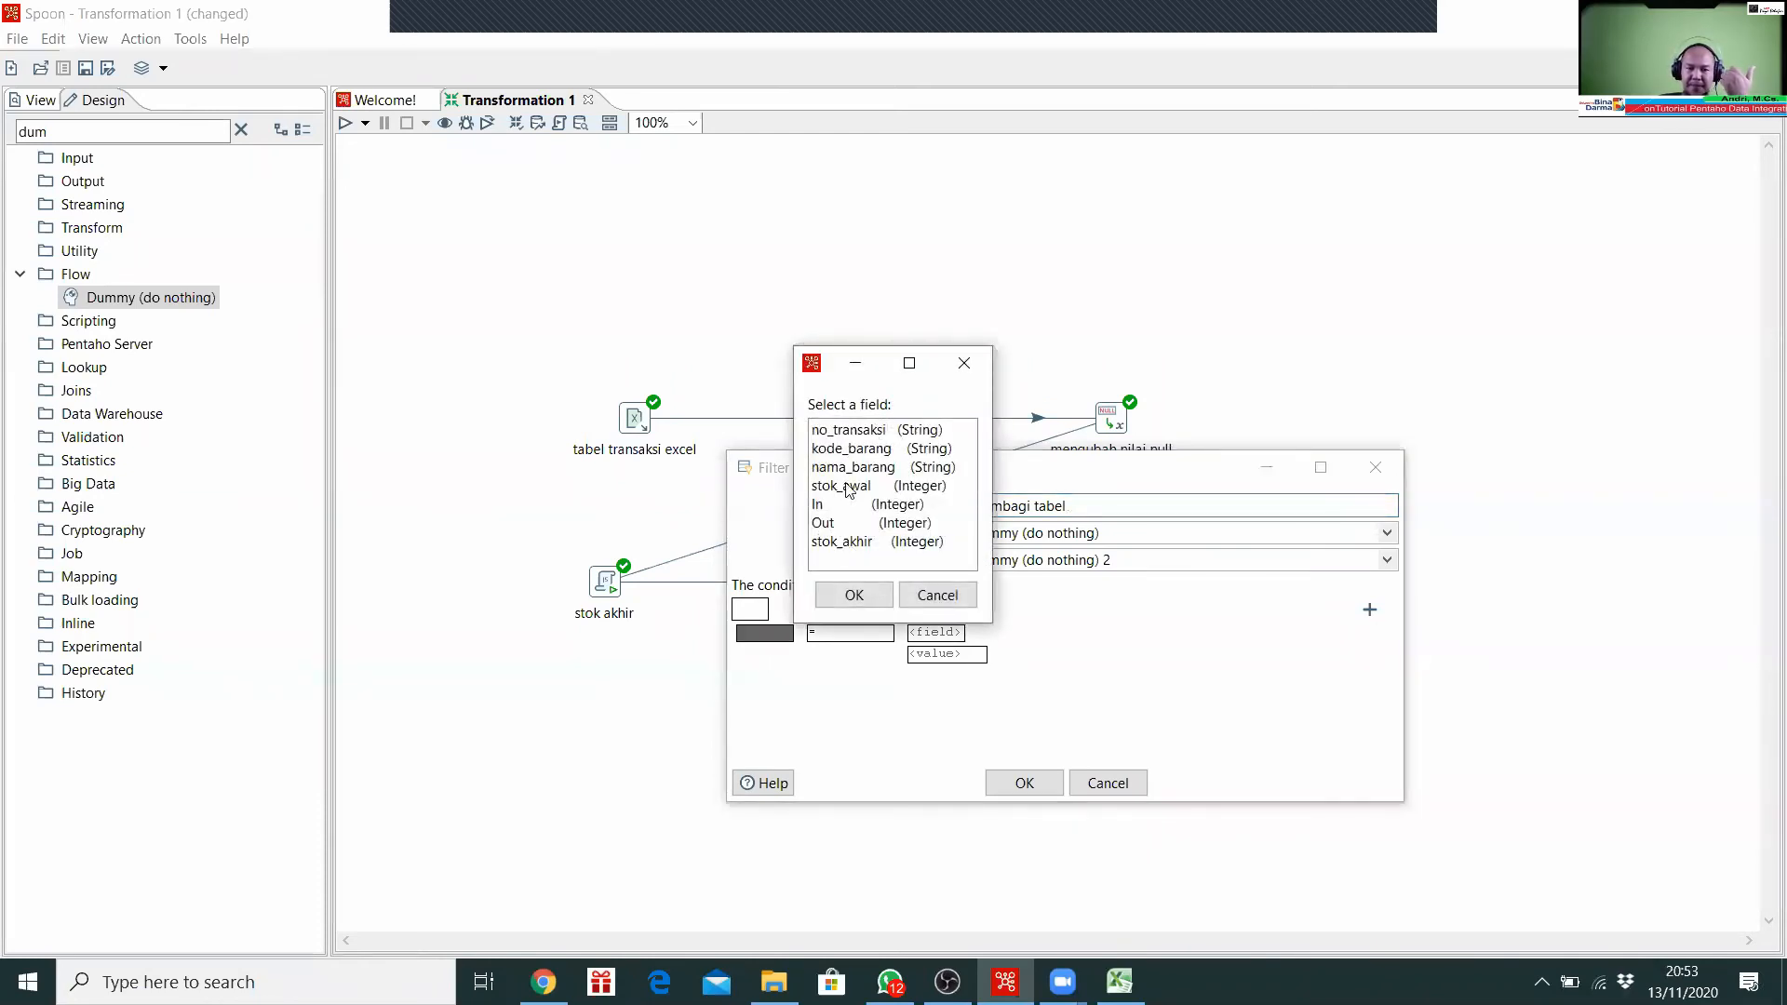
{"action": "left_click", "coordinate": [857, 545]}
{"action": "left_click", "coordinate": [873, 592]}
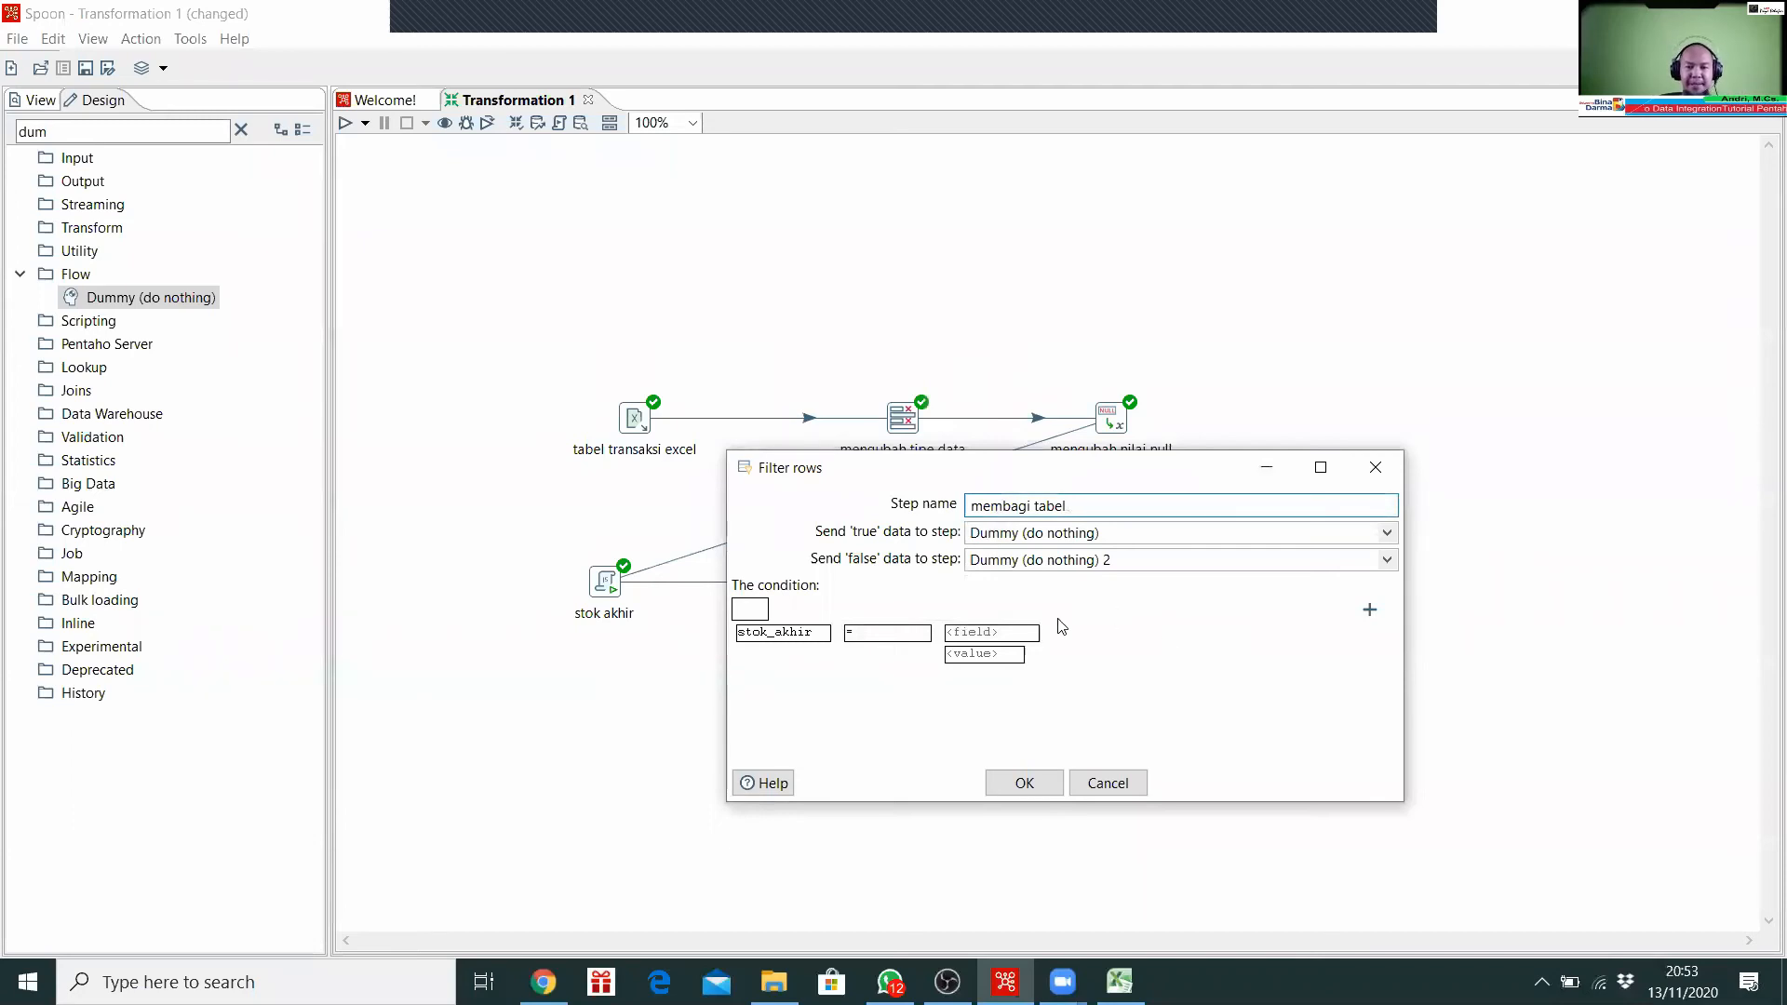
Step: Complete the filter condition with the > comparison and the Integer value 10, and save the step's settings
{"action": "left_click", "coordinate": [892, 638]}
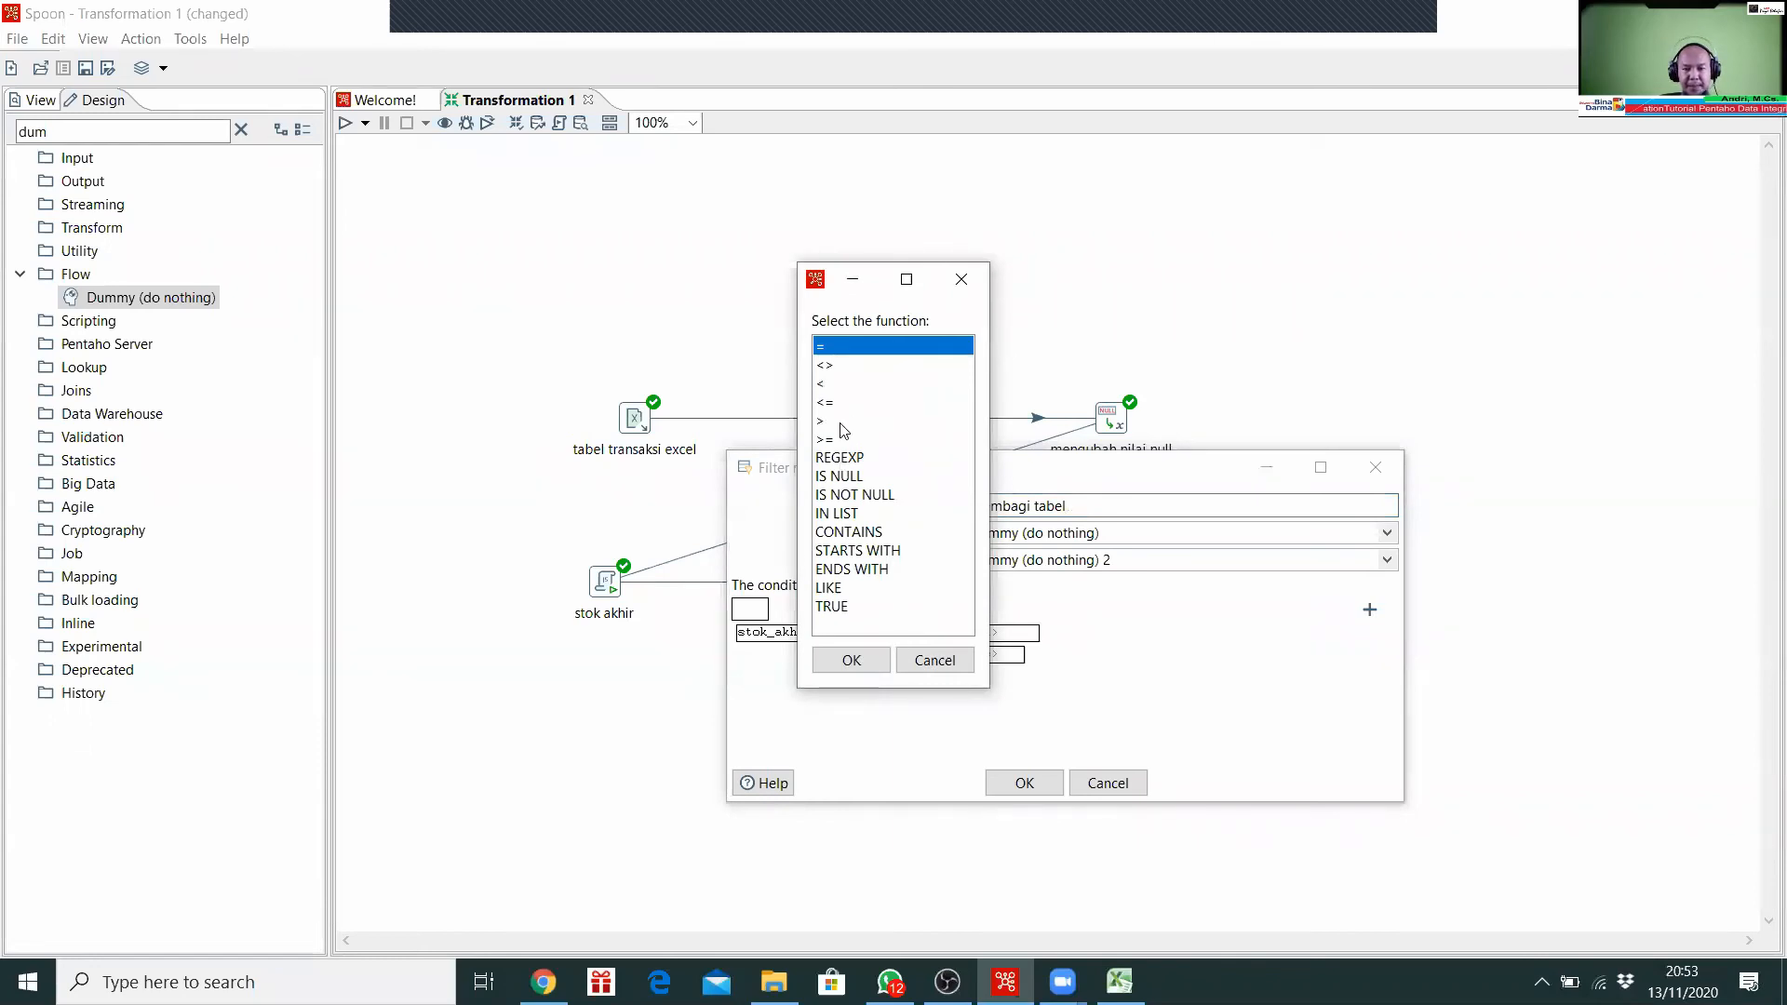
{"action": "left_click", "coordinate": [935, 661]}
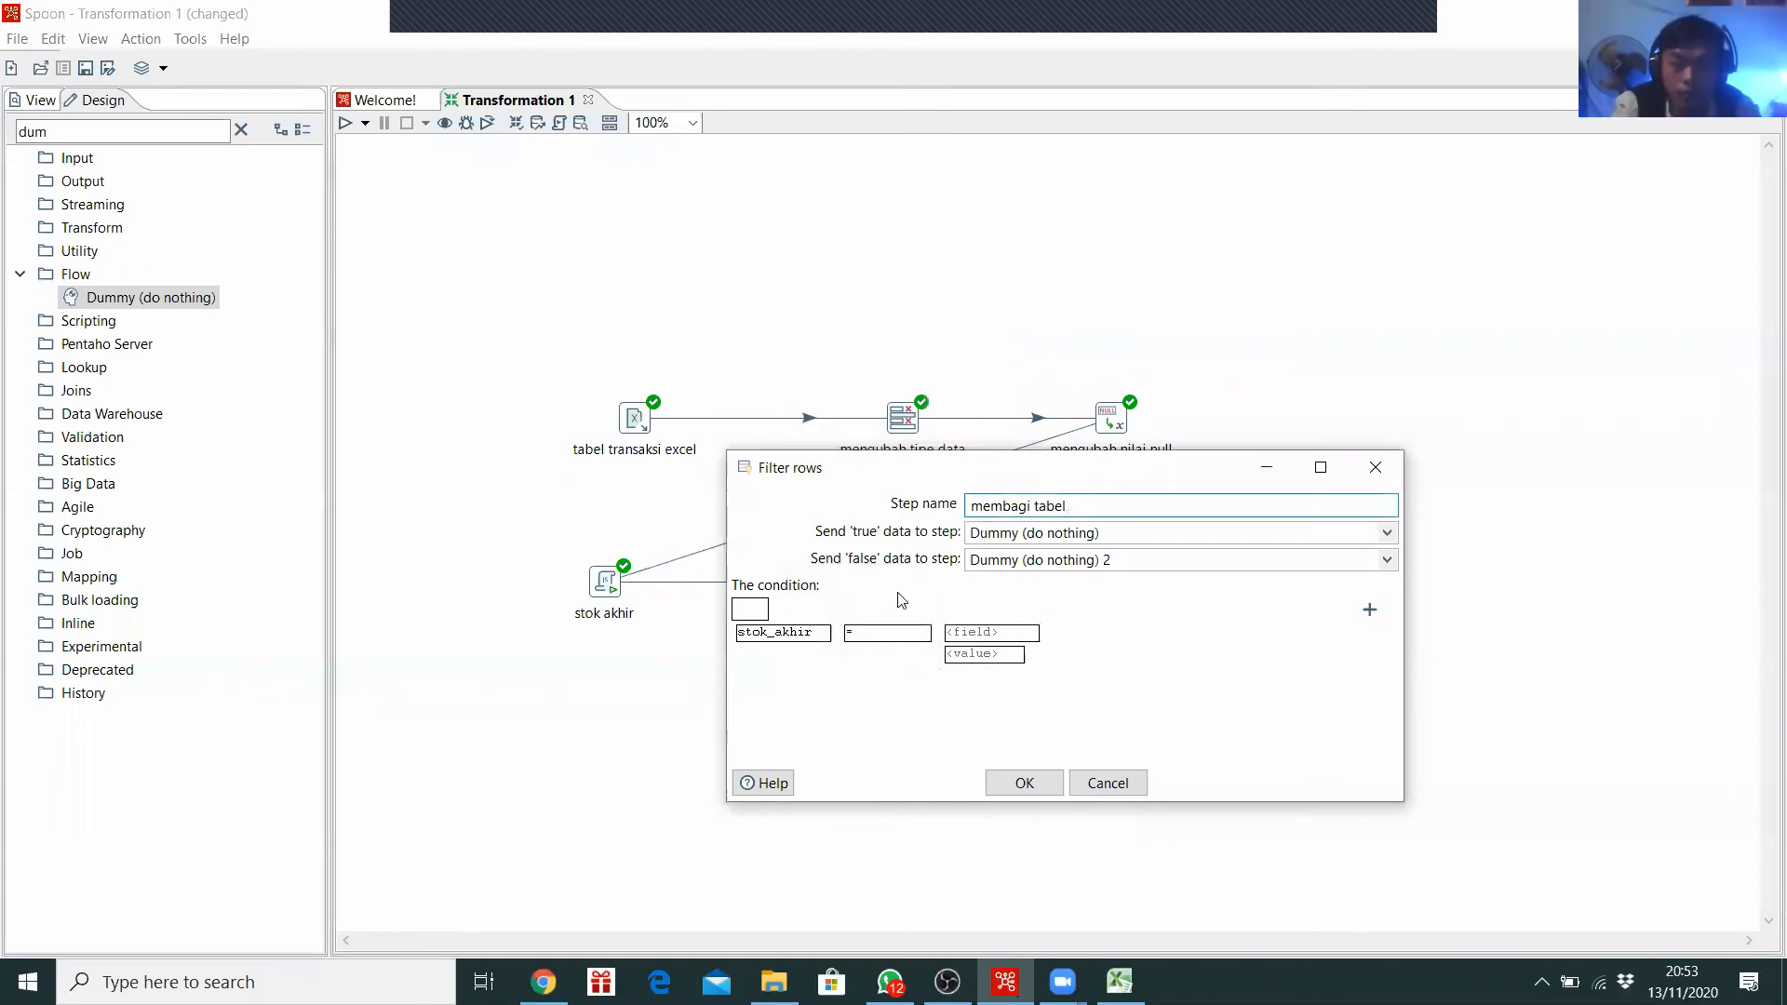
{"action": "left_click", "coordinate": [871, 641]}
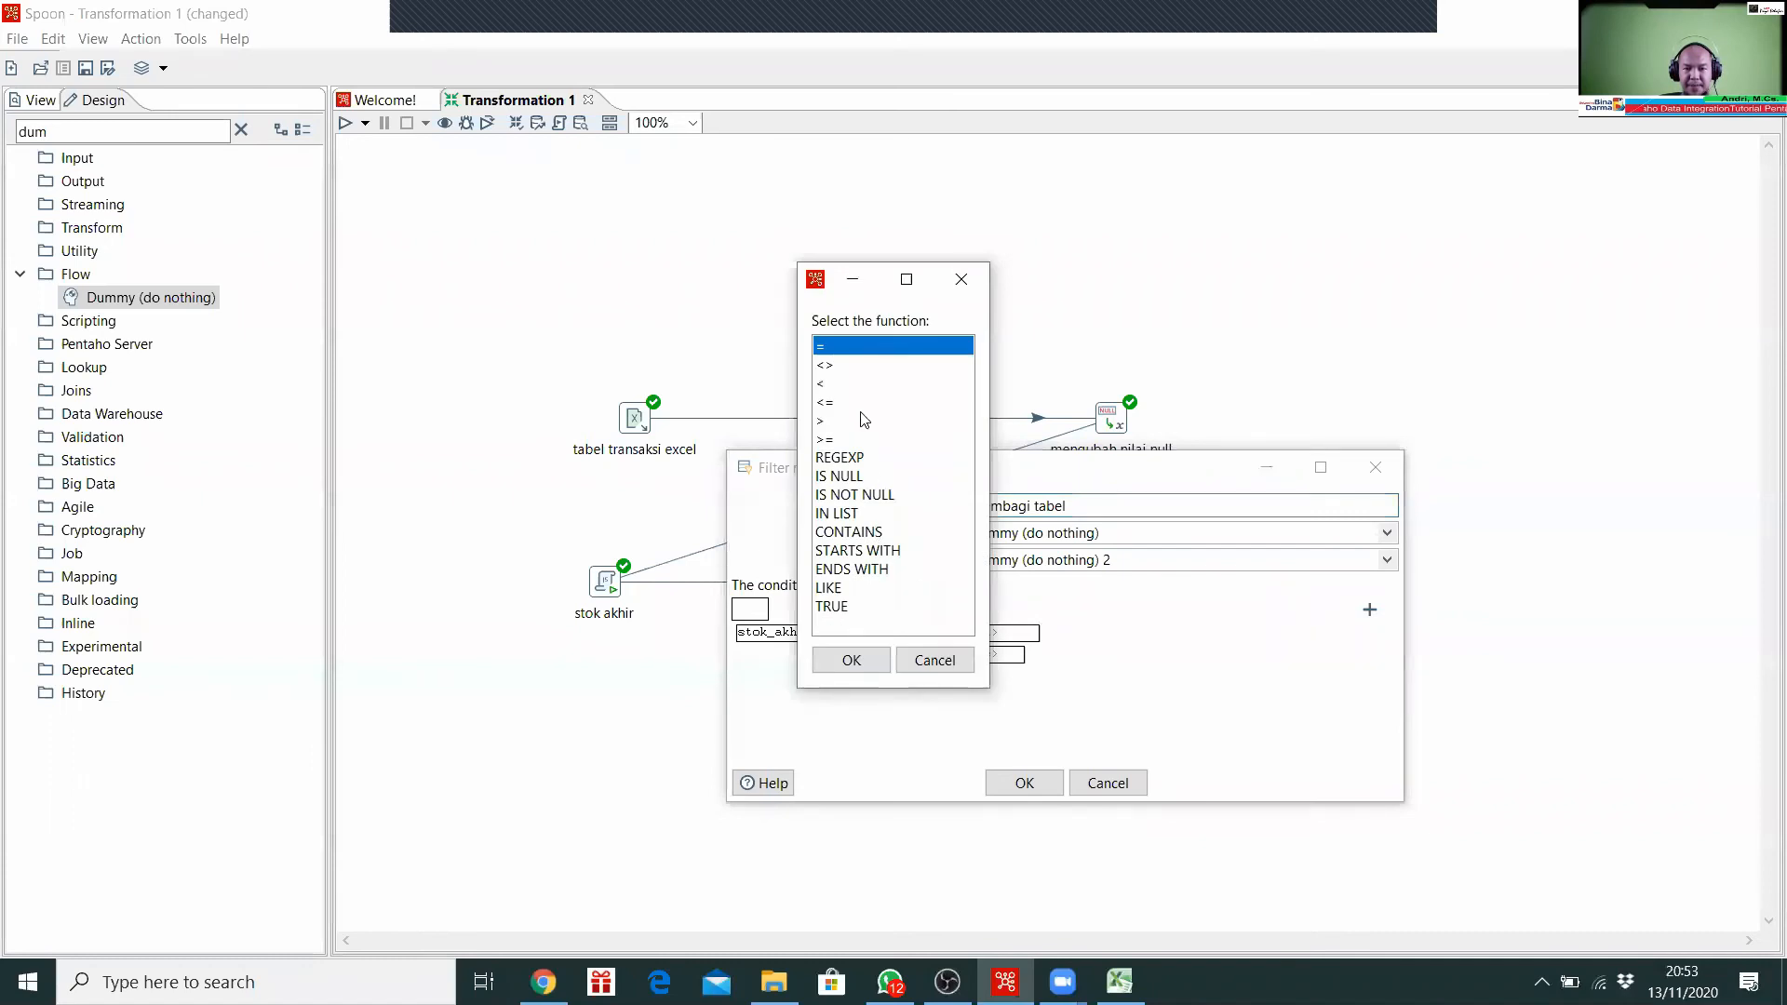
{"action": "left_click", "coordinate": [860, 420]}
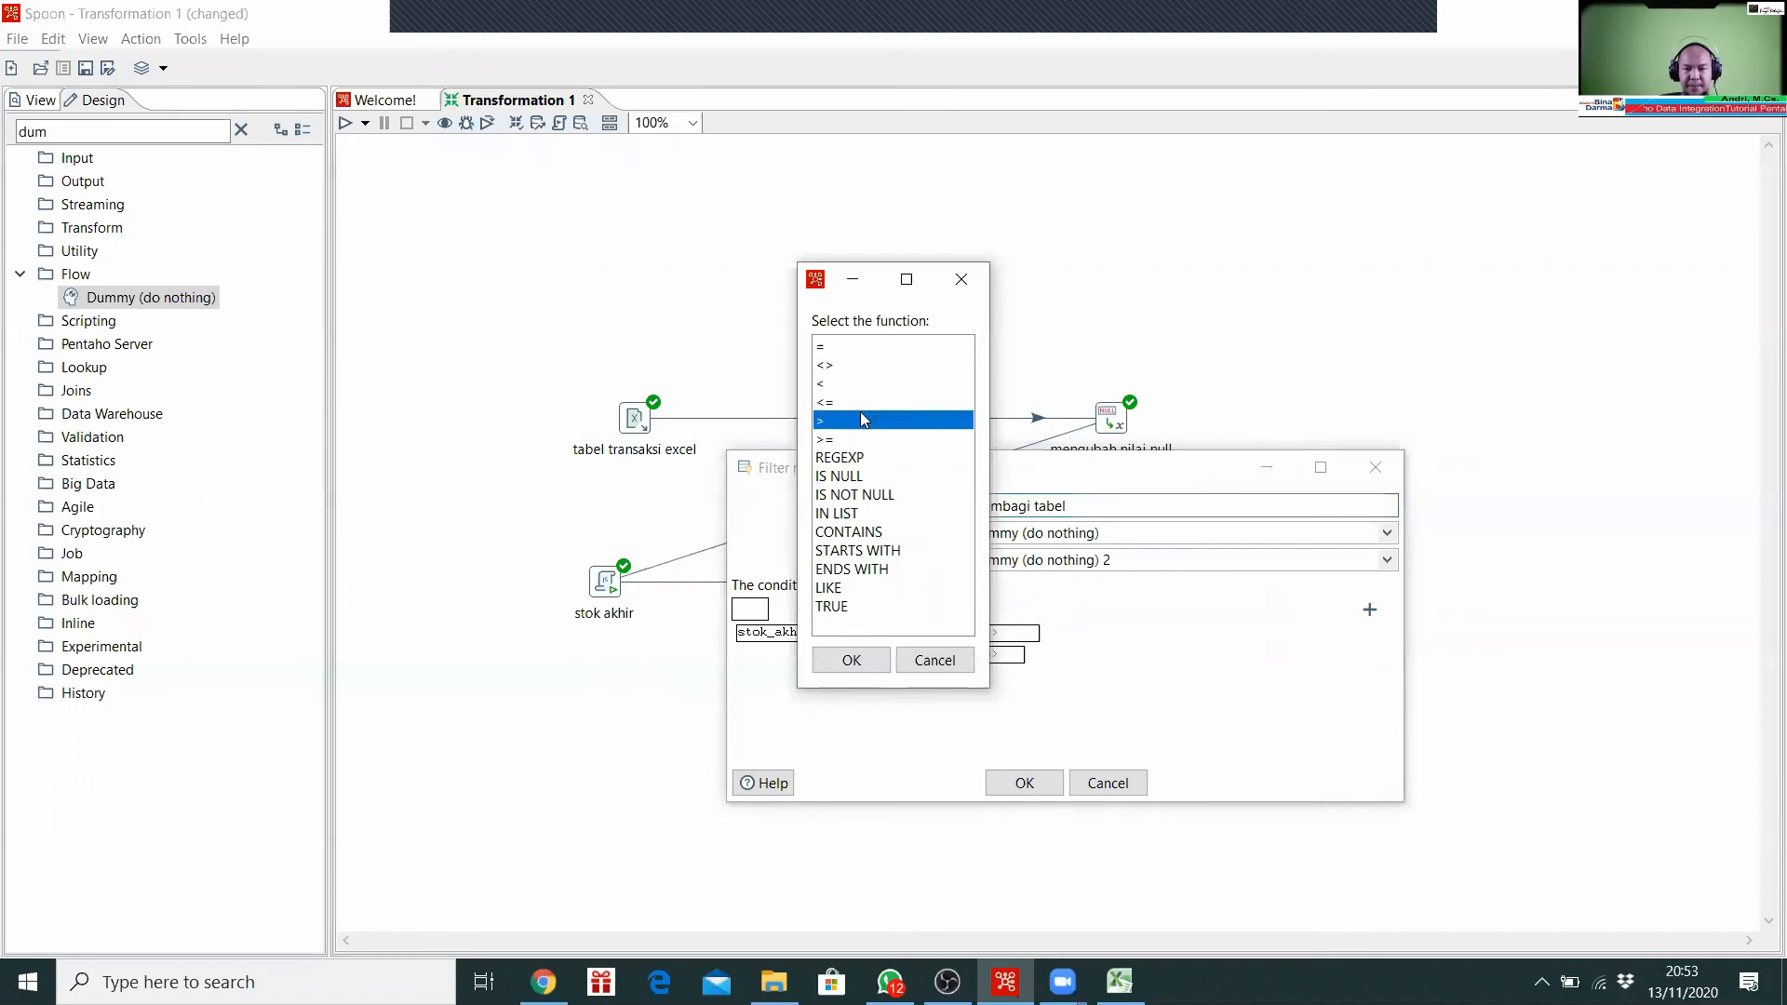
{"action": "left_click", "coordinate": [852, 660]}
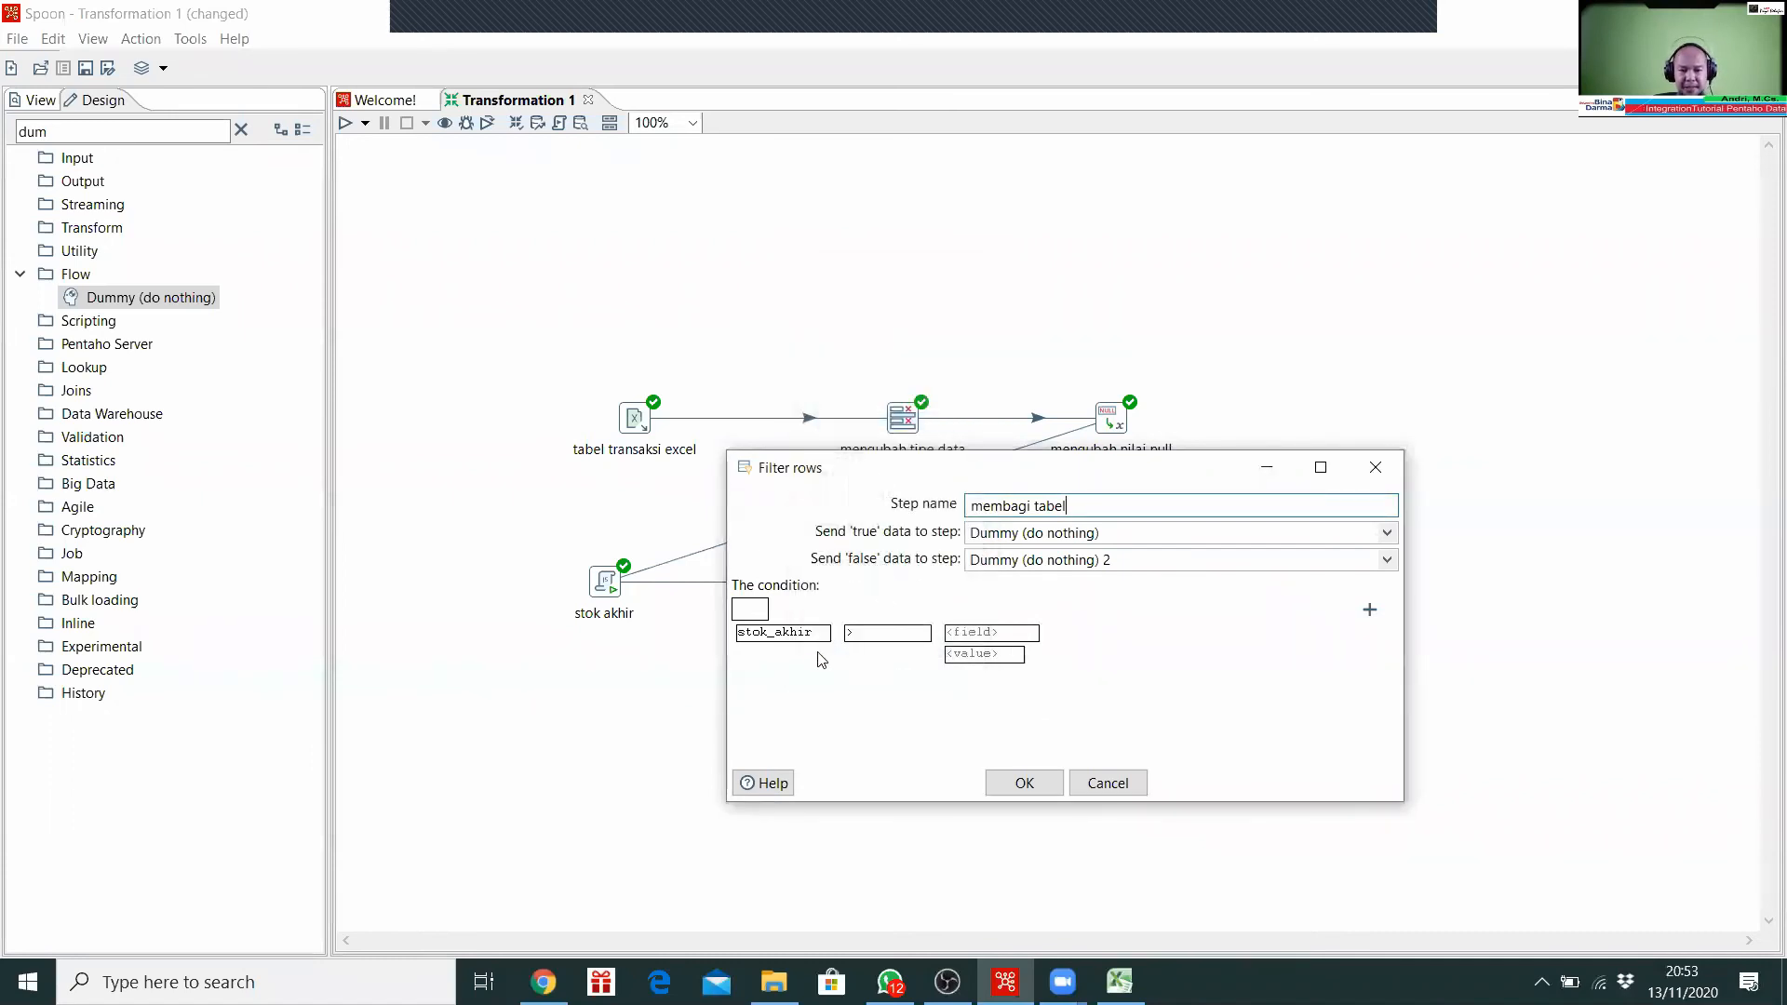
{"action": "left_click", "coordinate": [992, 656]}
{"action": "type", "text": "10"}
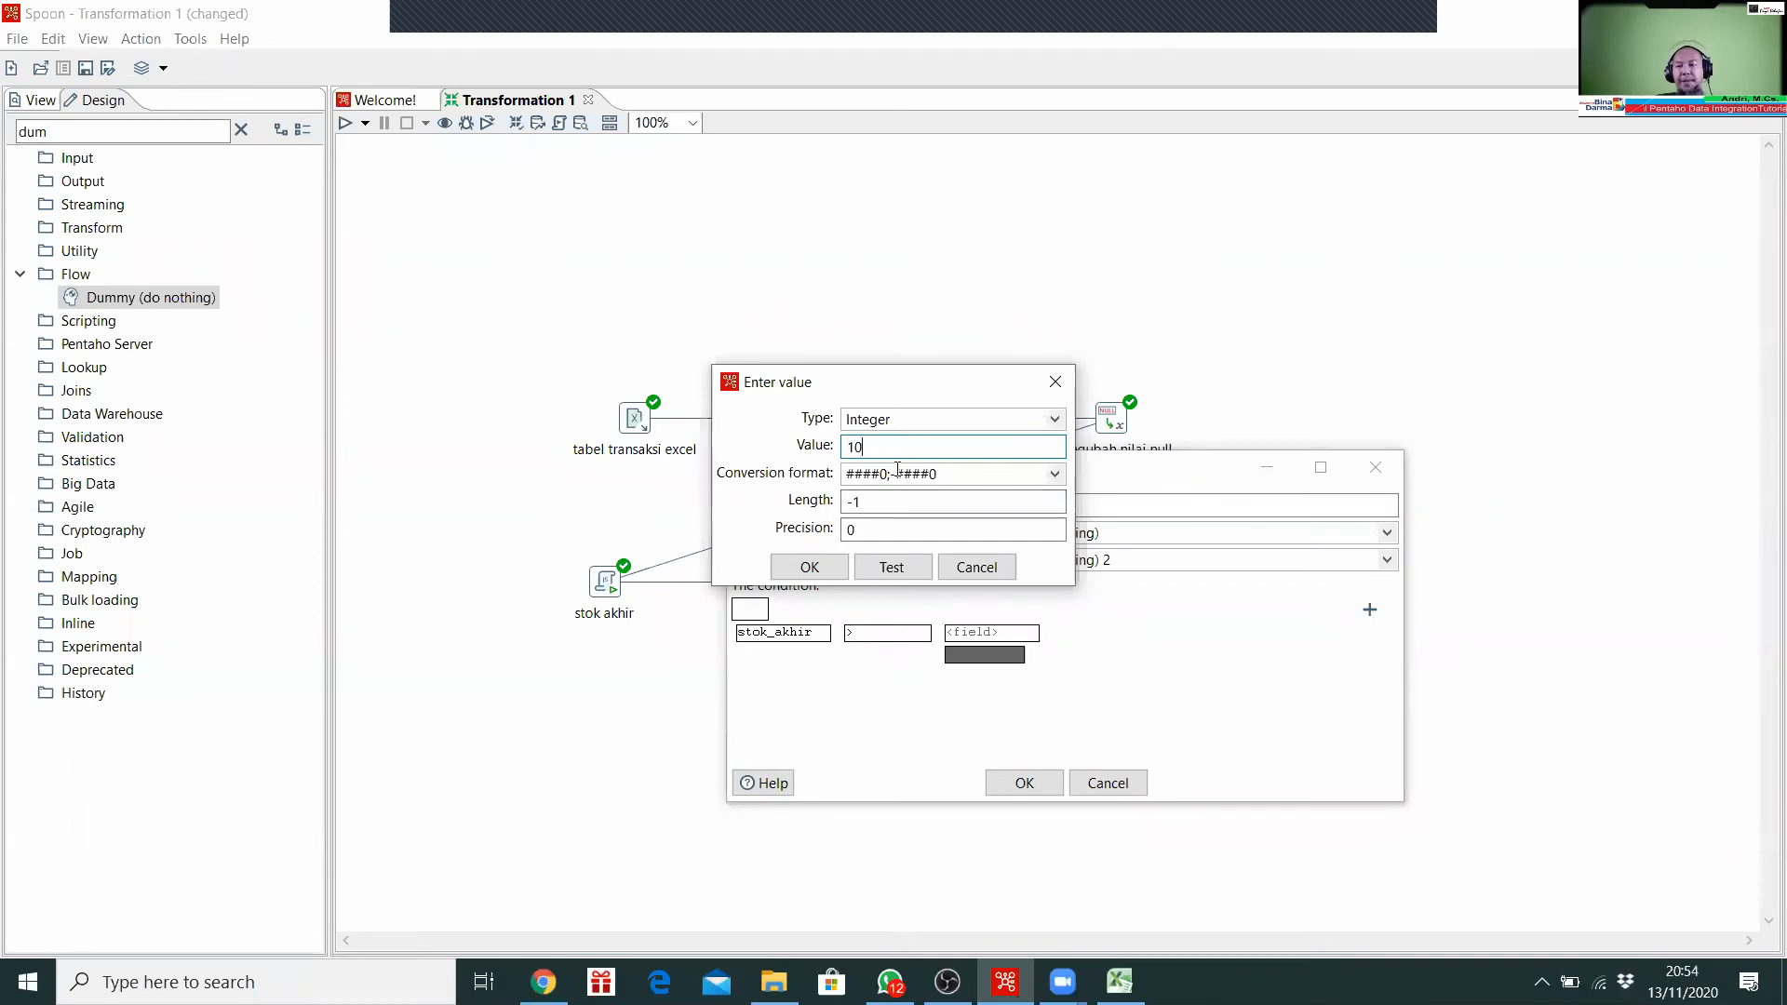
{"action": "left_click", "coordinate": [809, 567]}
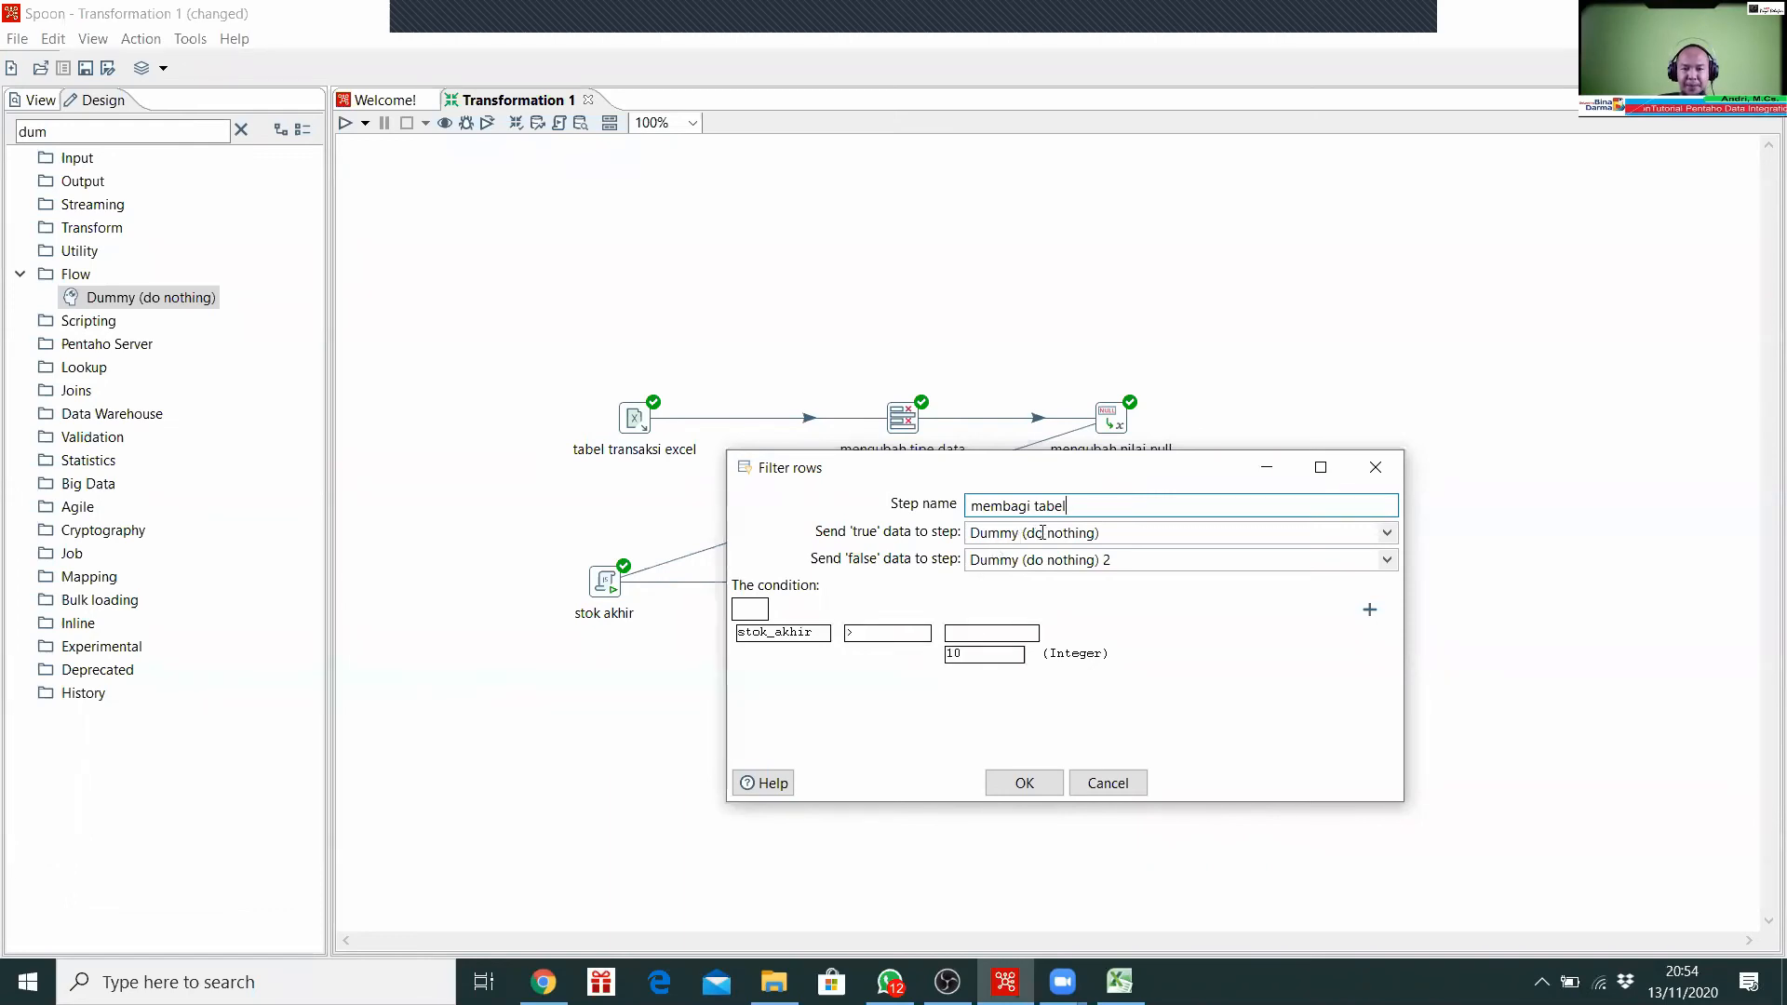
{"action": "left_click", "coordinate": [1024, 783]}
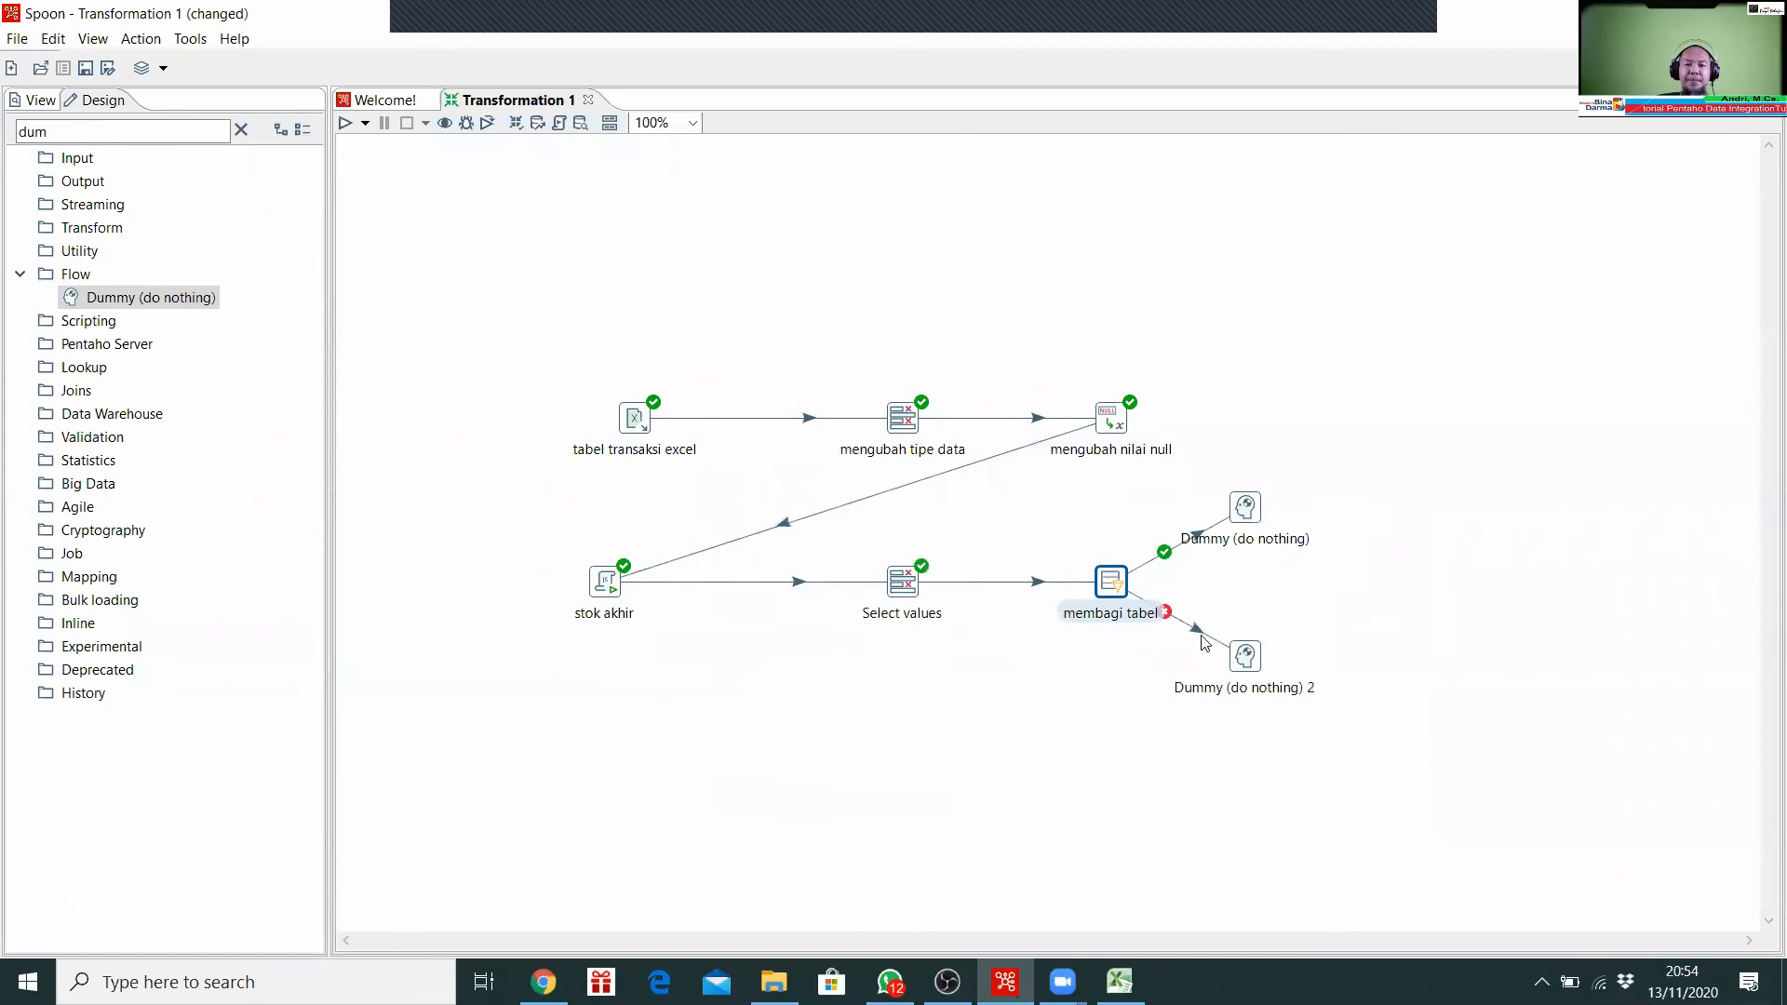
Step: Rename the Dummy step receiving the true rows as "stok_akhir > 10"
{"action": "double_click", "coordinate": [1245, 512]}
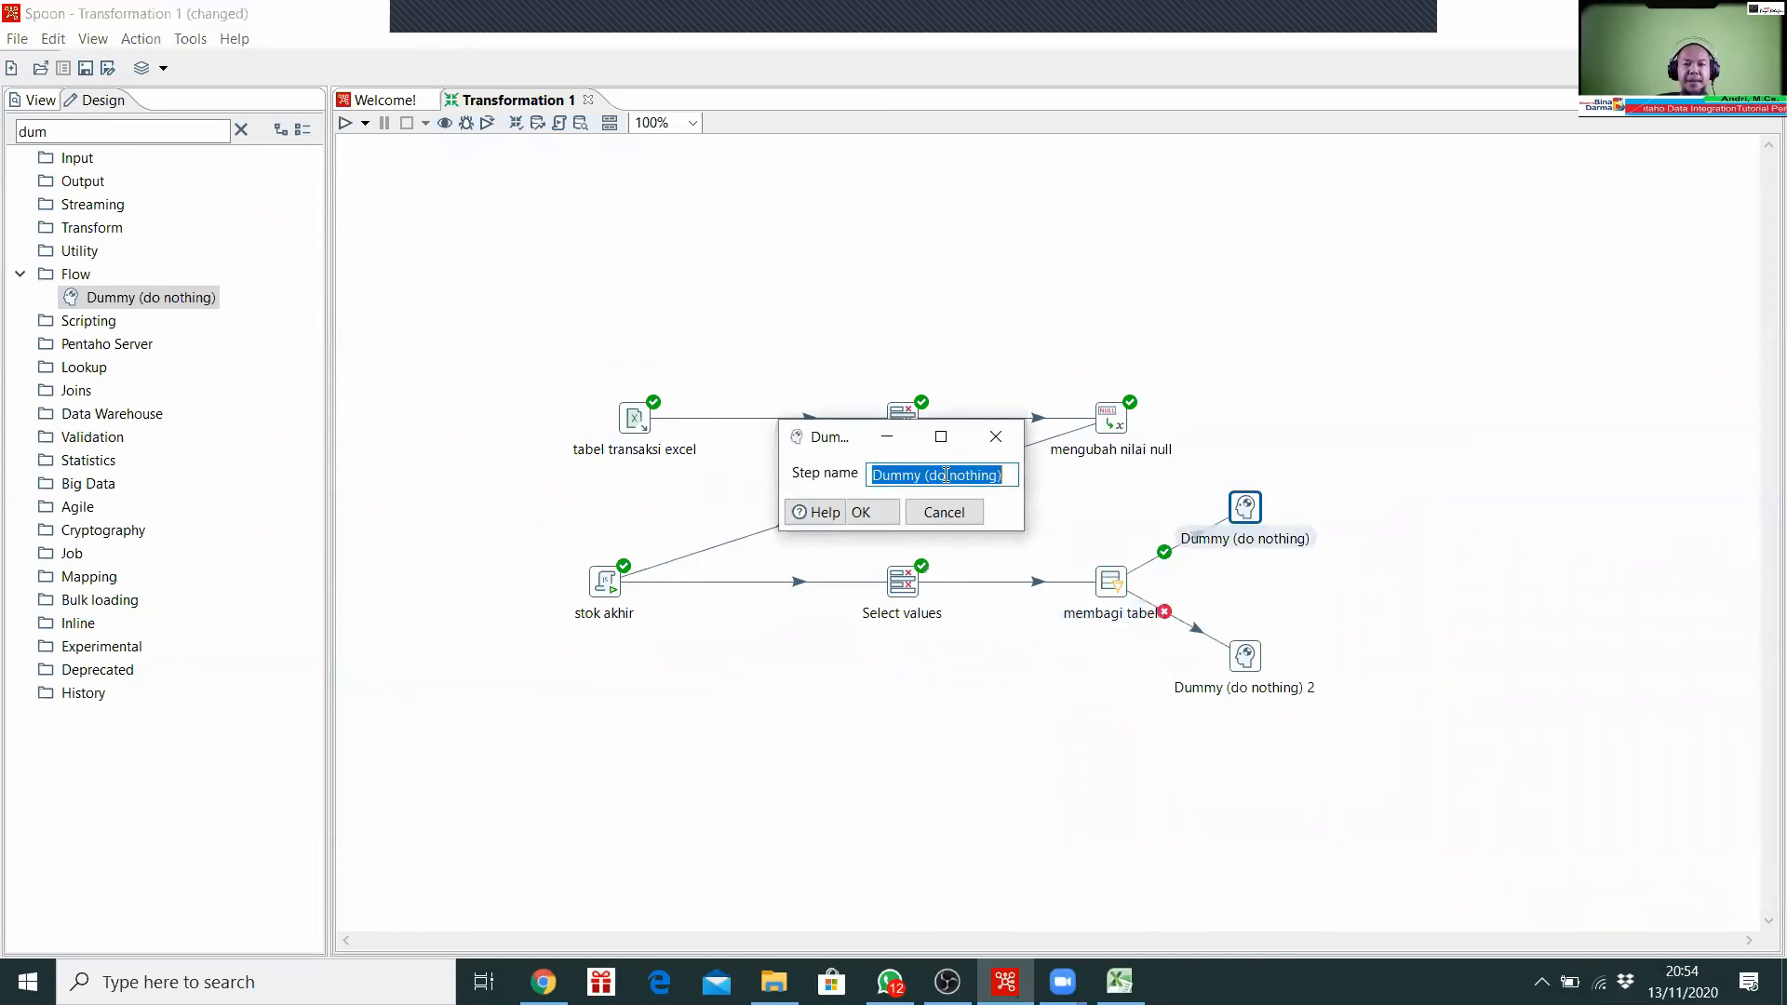
{"action": "type", "text": "s"}
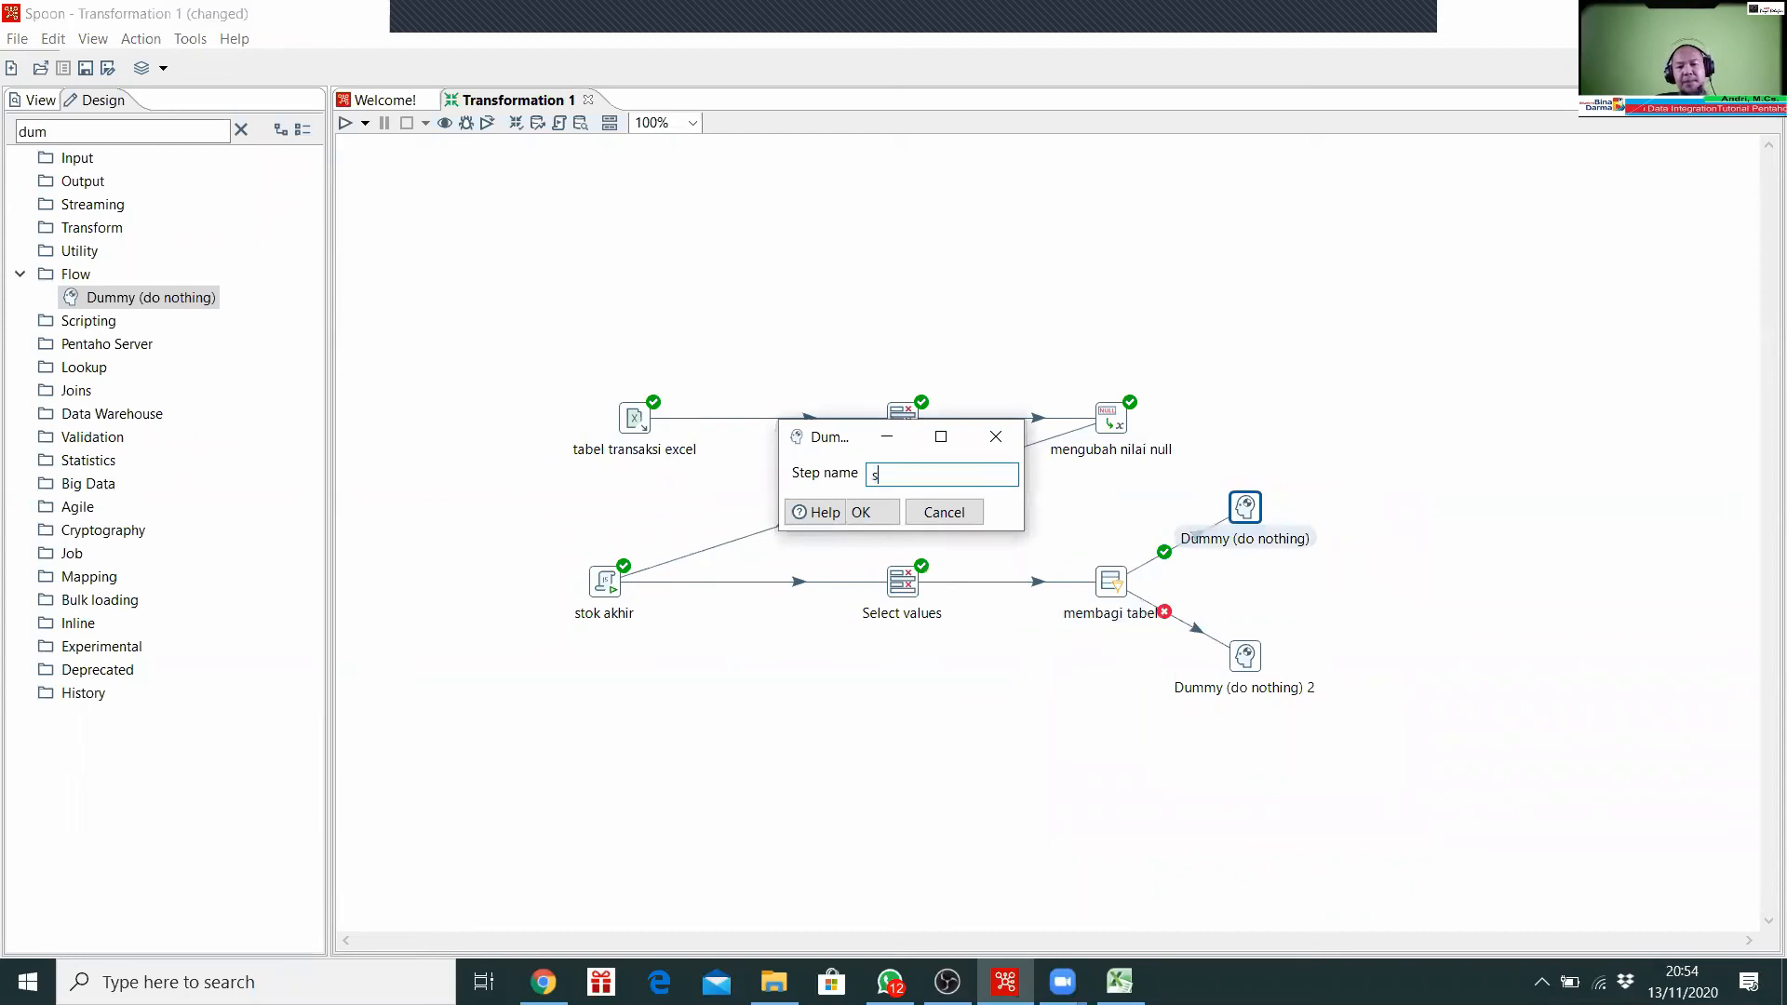
{"action": "type", "text": "tok_akhir > 10"}
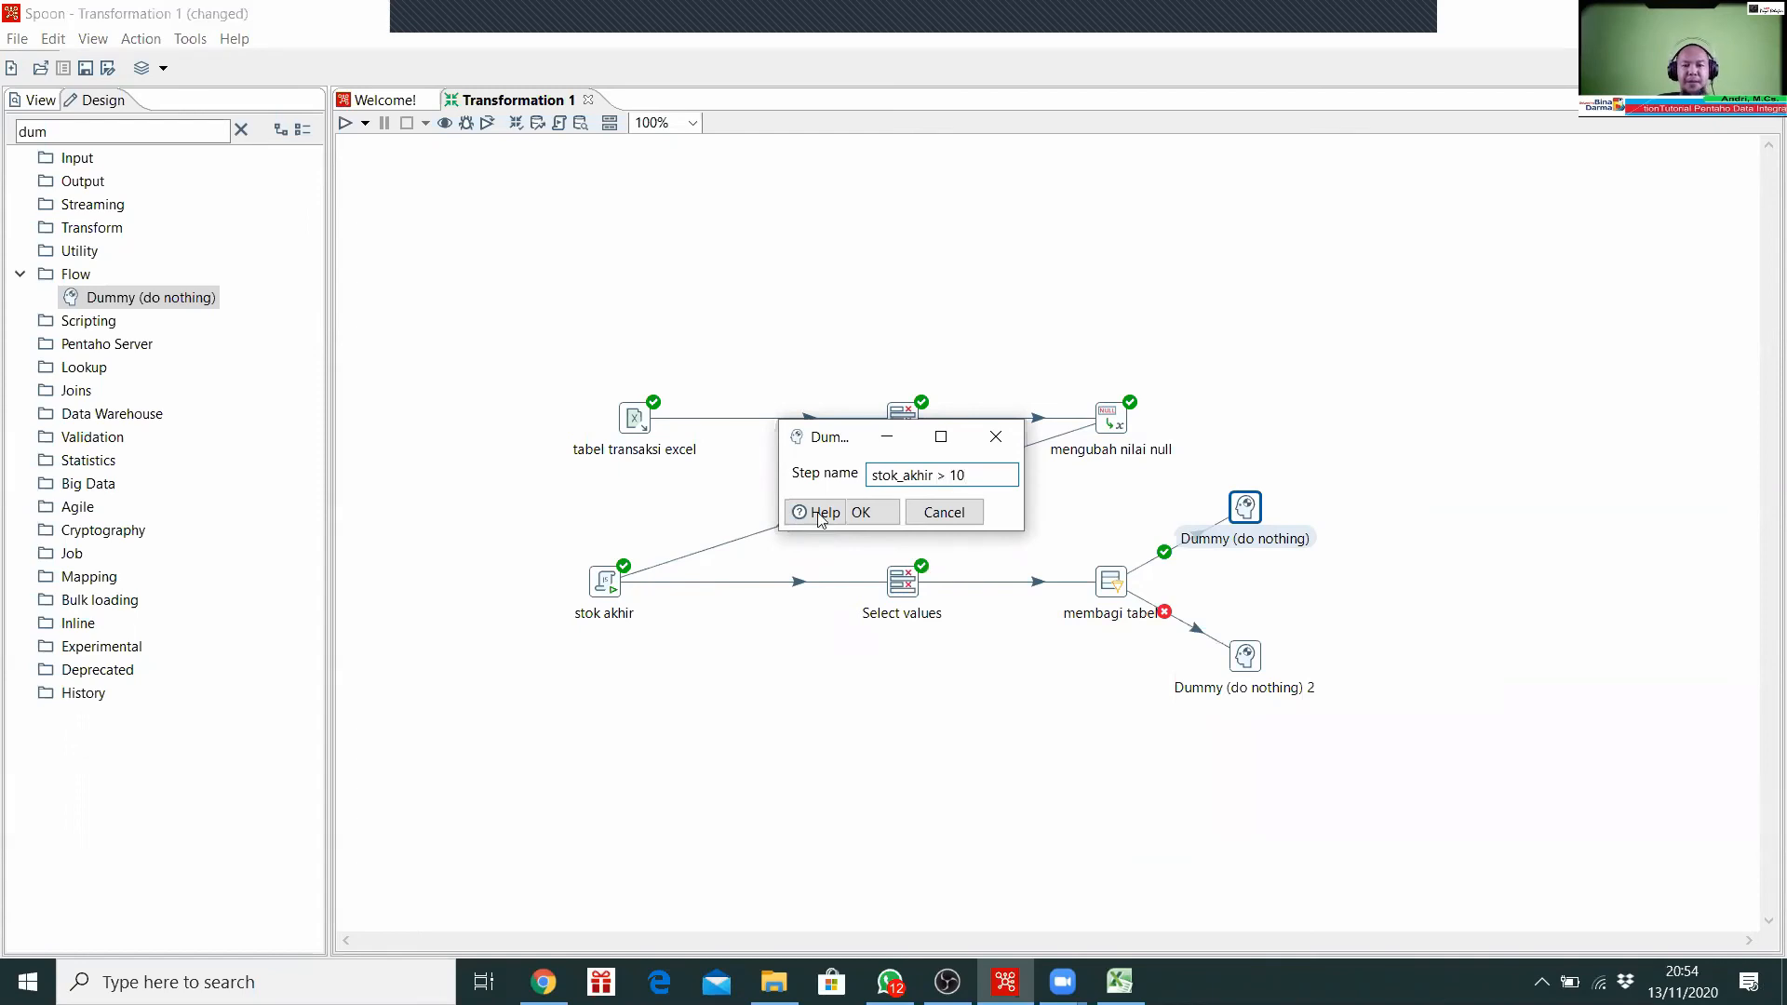
{"action": "left_click", "coordinate": [888, 518]}
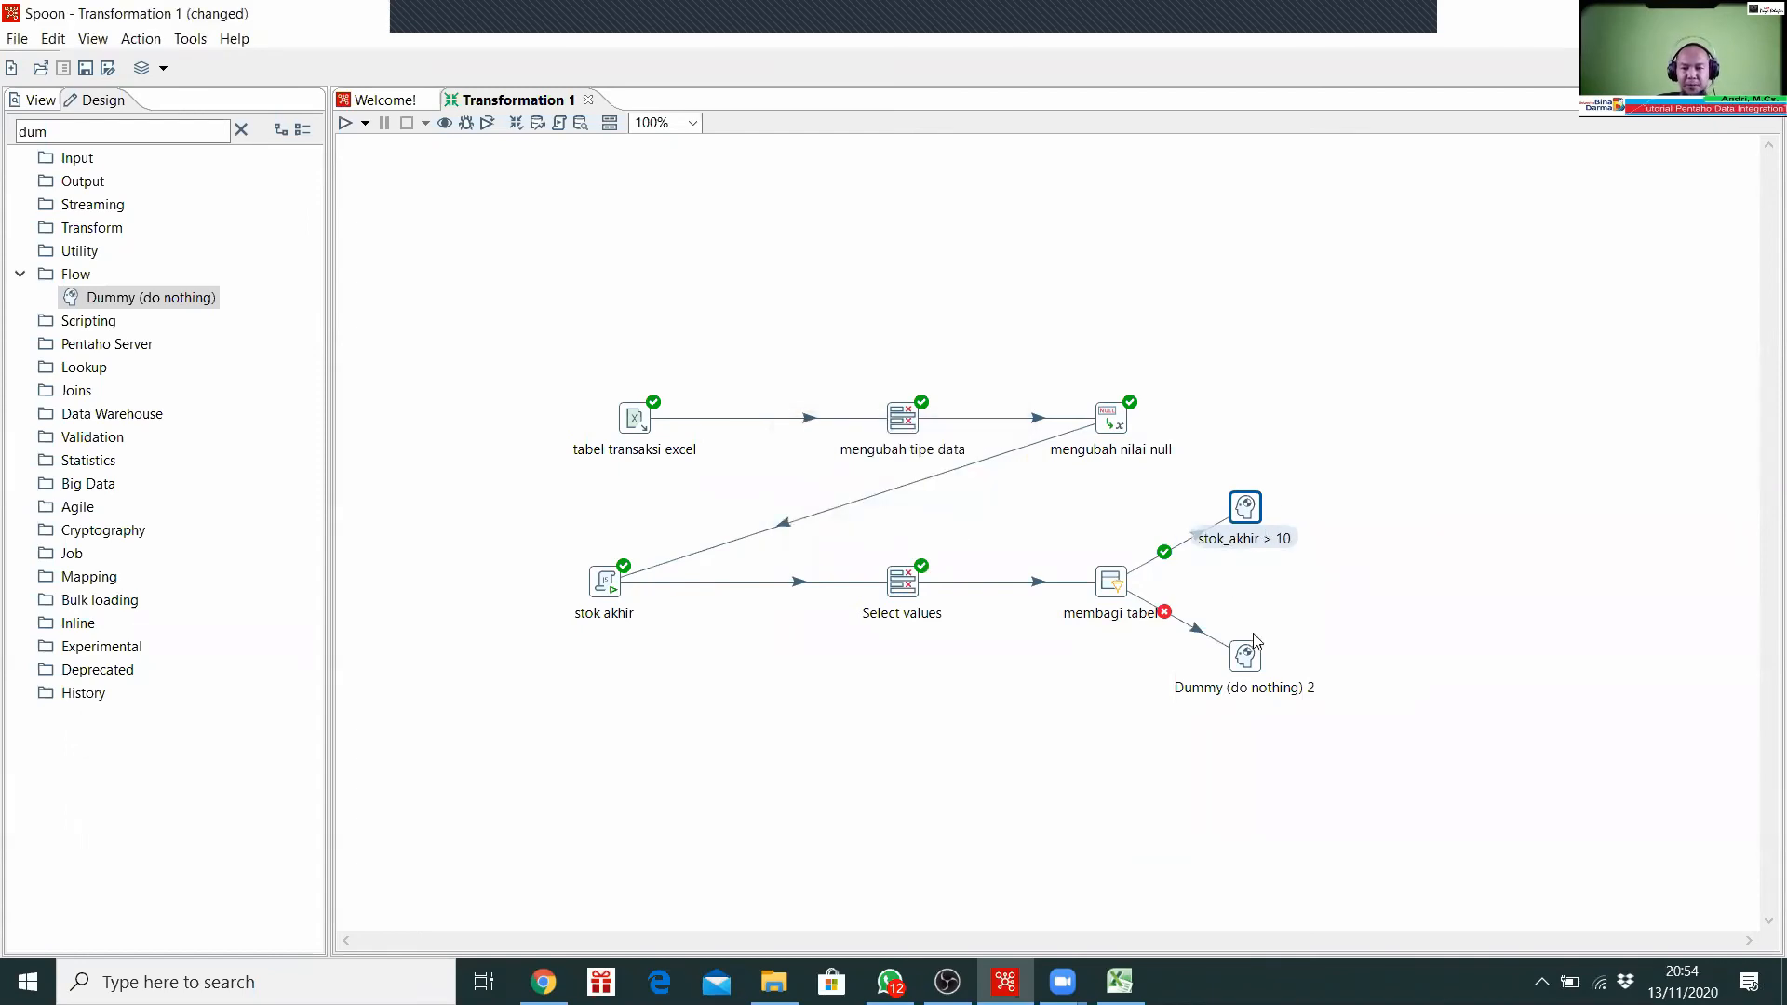
Step: Rename the Dummy step receiving the false rows as "stok_akhir <=10"
{"action": "double_click", "coordinate": [1246, 661]}
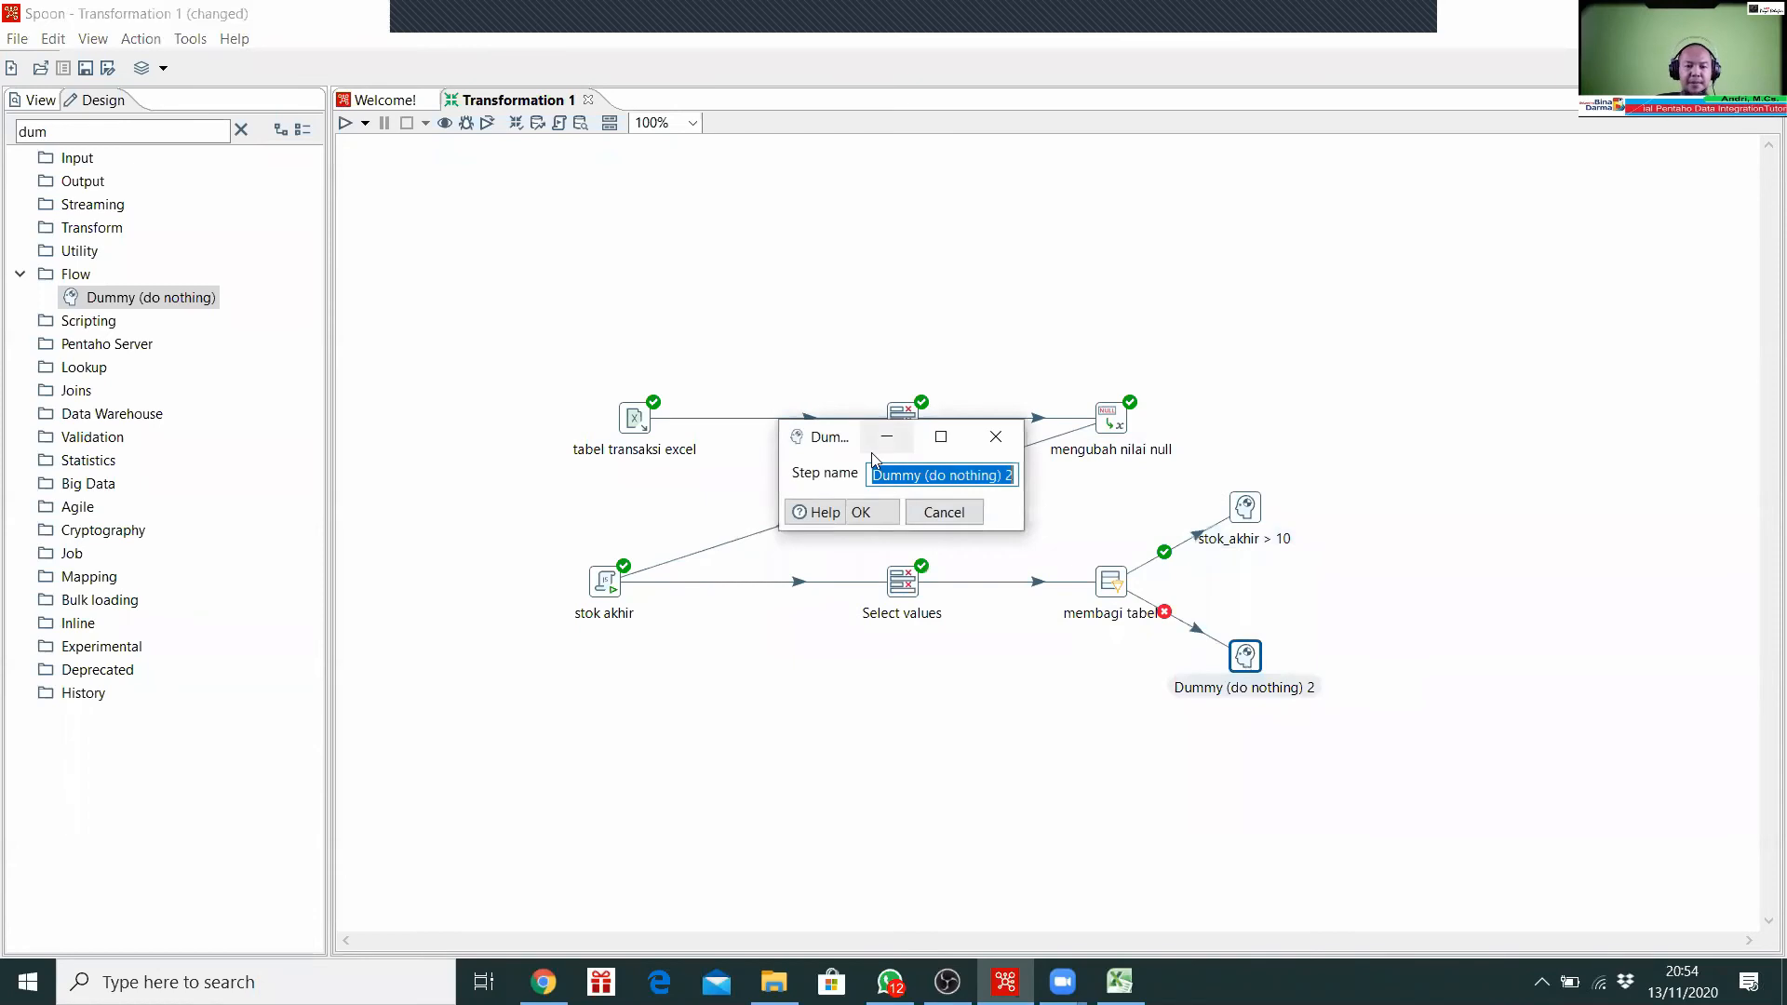
{"action": "type", "text": "stok_akhir"}
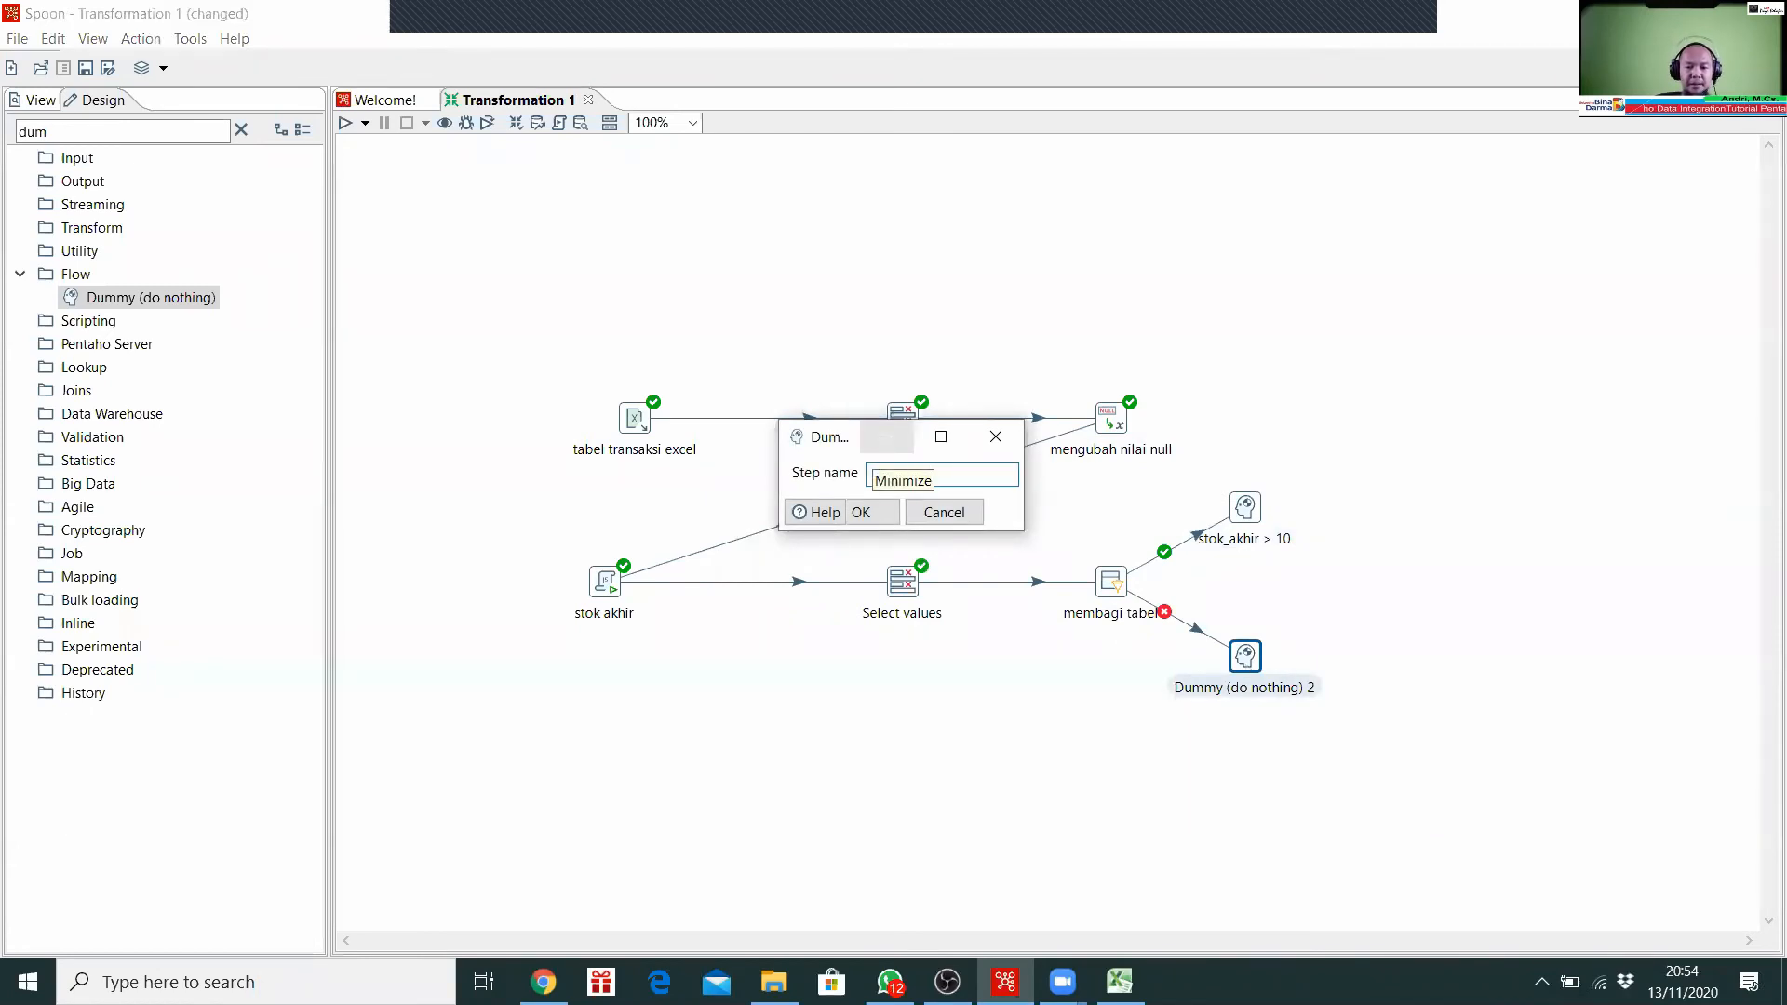
{"action": "type", "text": " <=10"}
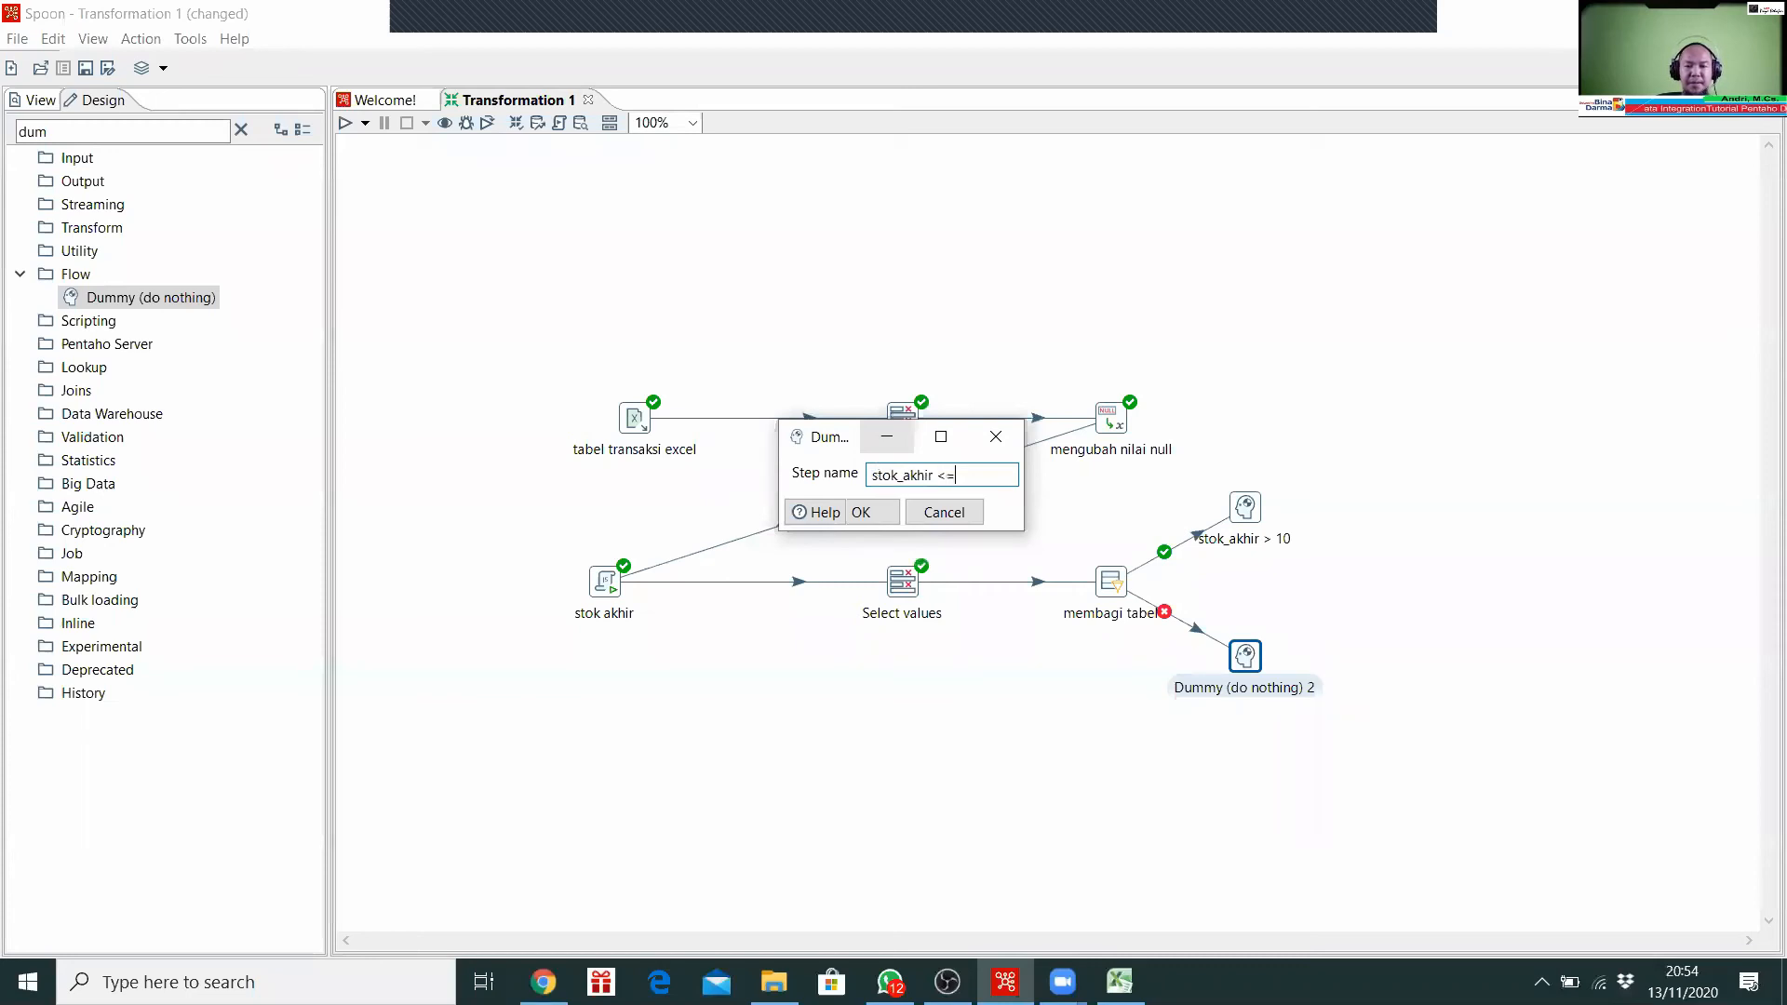
{"action": "left_click", "coordinate": [864, 514]}
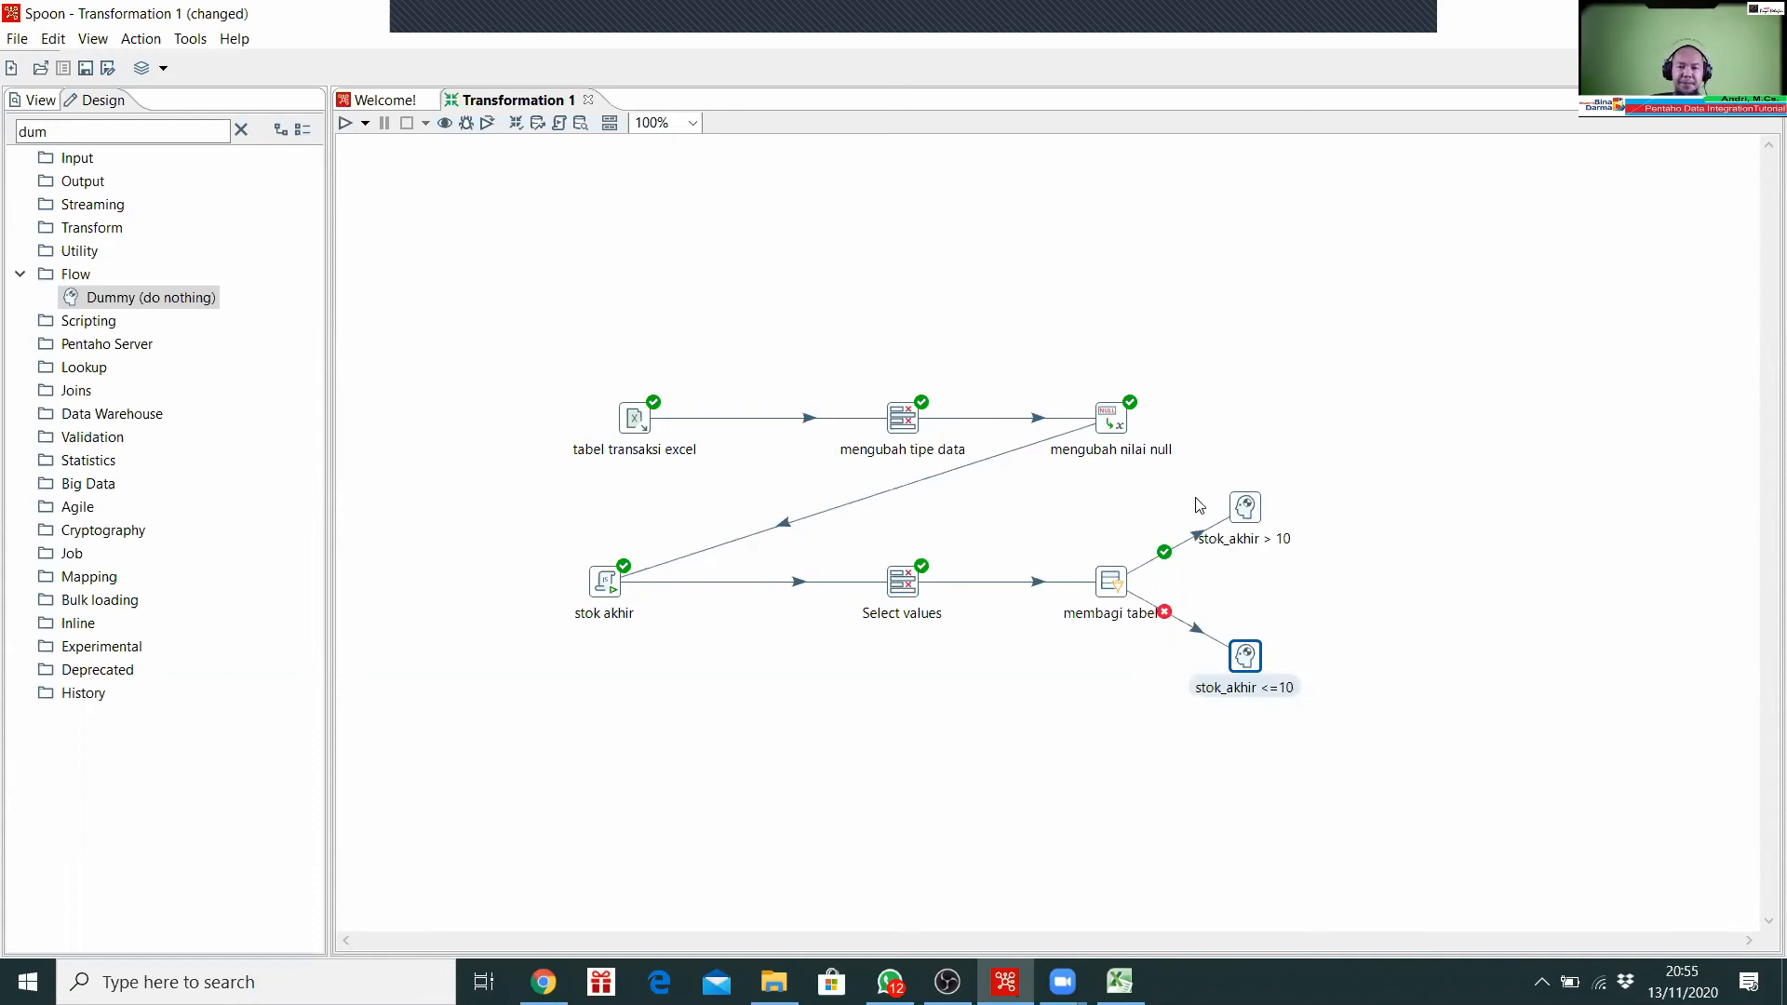
Step: Preview the rows of the stok_akhir > 10 step with a quick launch and close the preview data
{"action": "left_click", "coordinate": [1243, 518]}
{"action": "right_click", "coordinate": [1245, 524]}
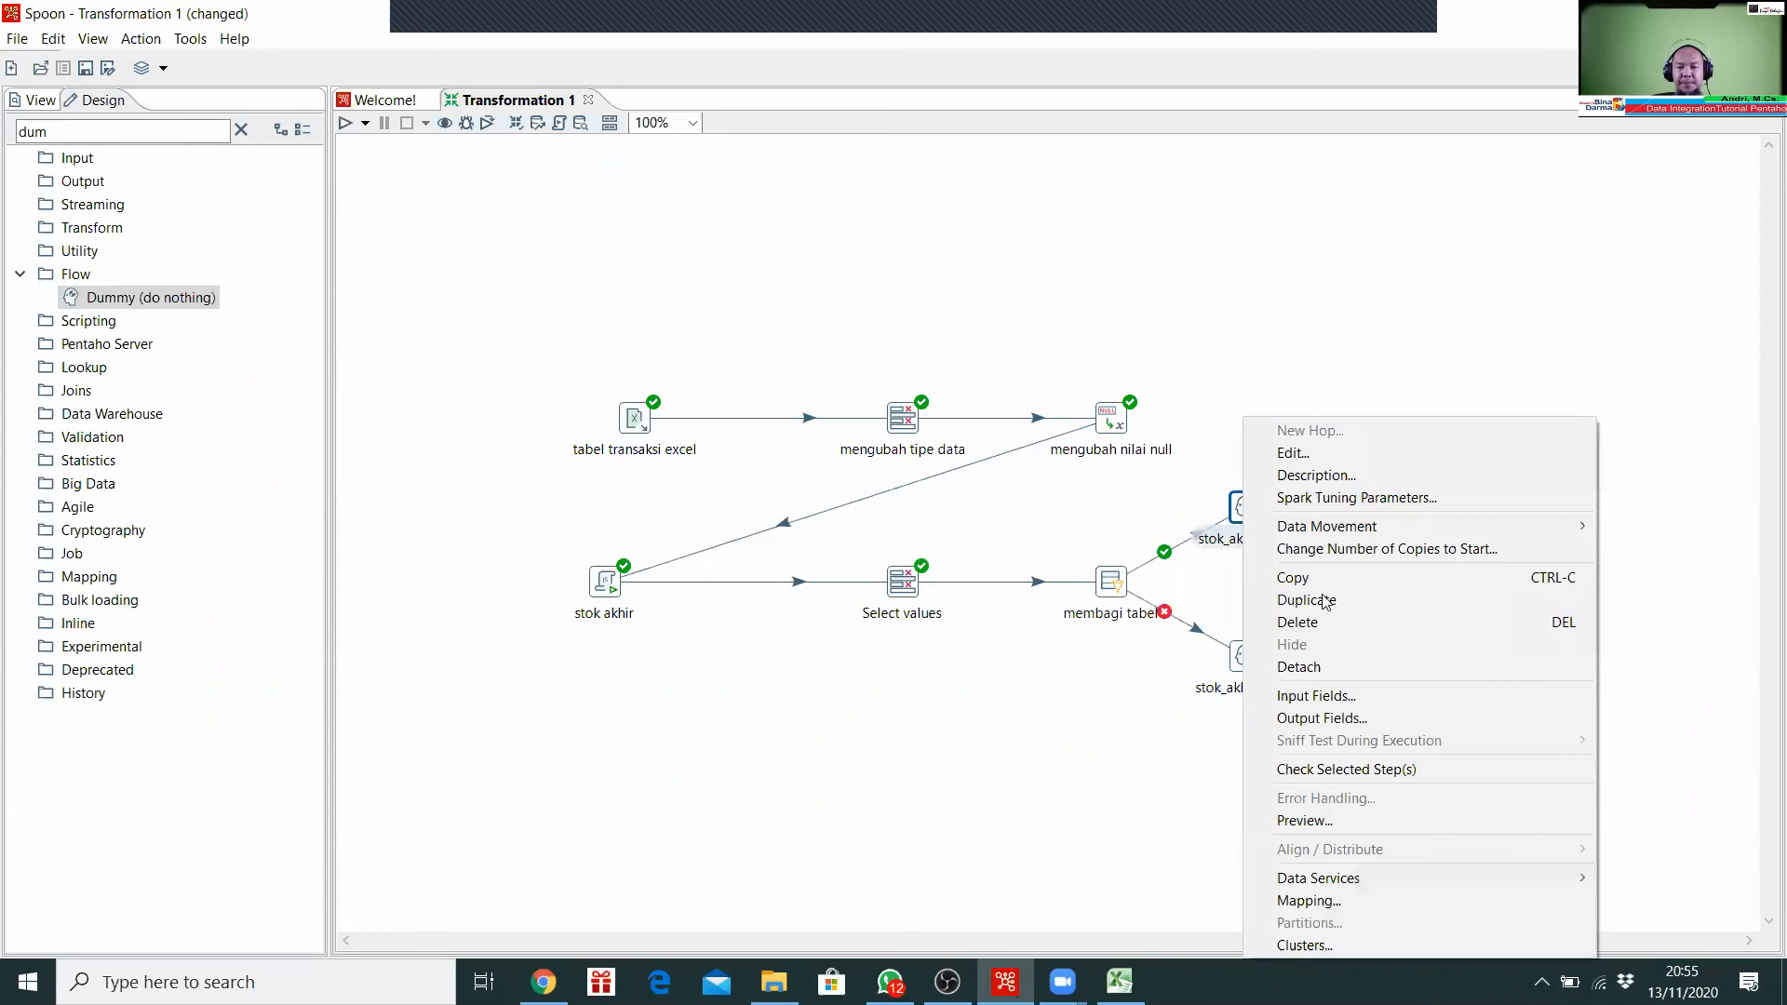
{"action": "left_click", "coordinate": [1344, 819]}
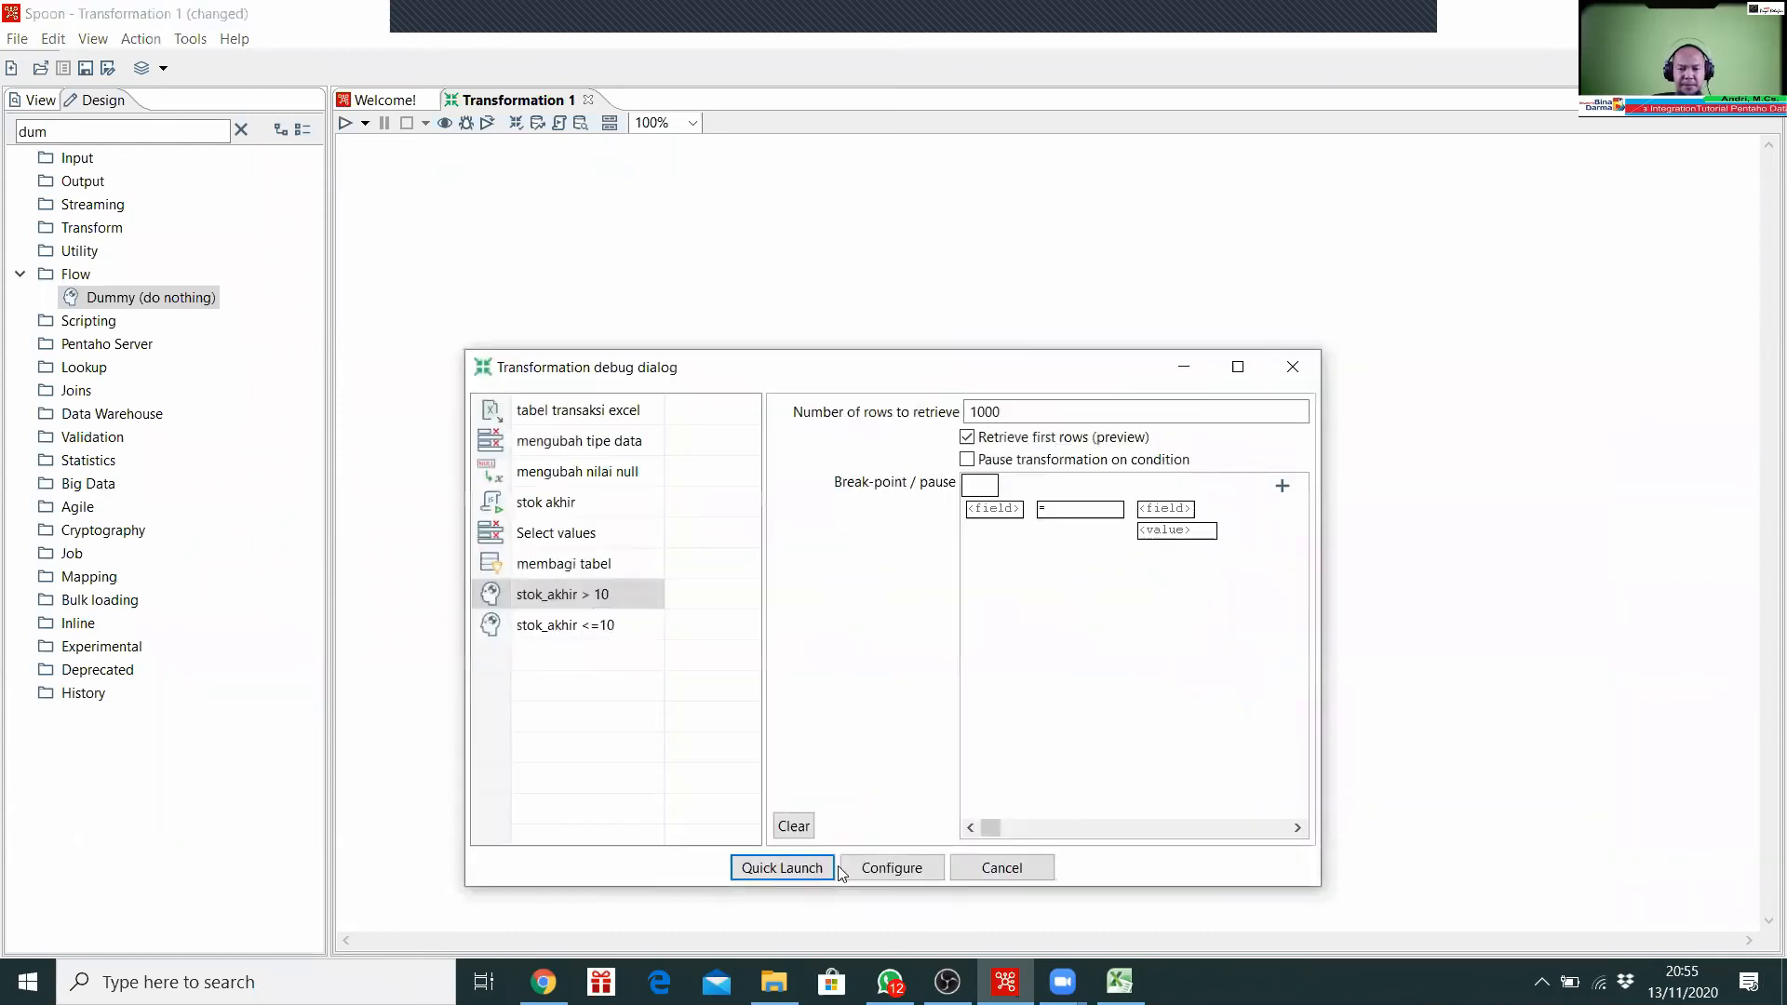
{"action": "left_click", "coordinate": [819, 863]}
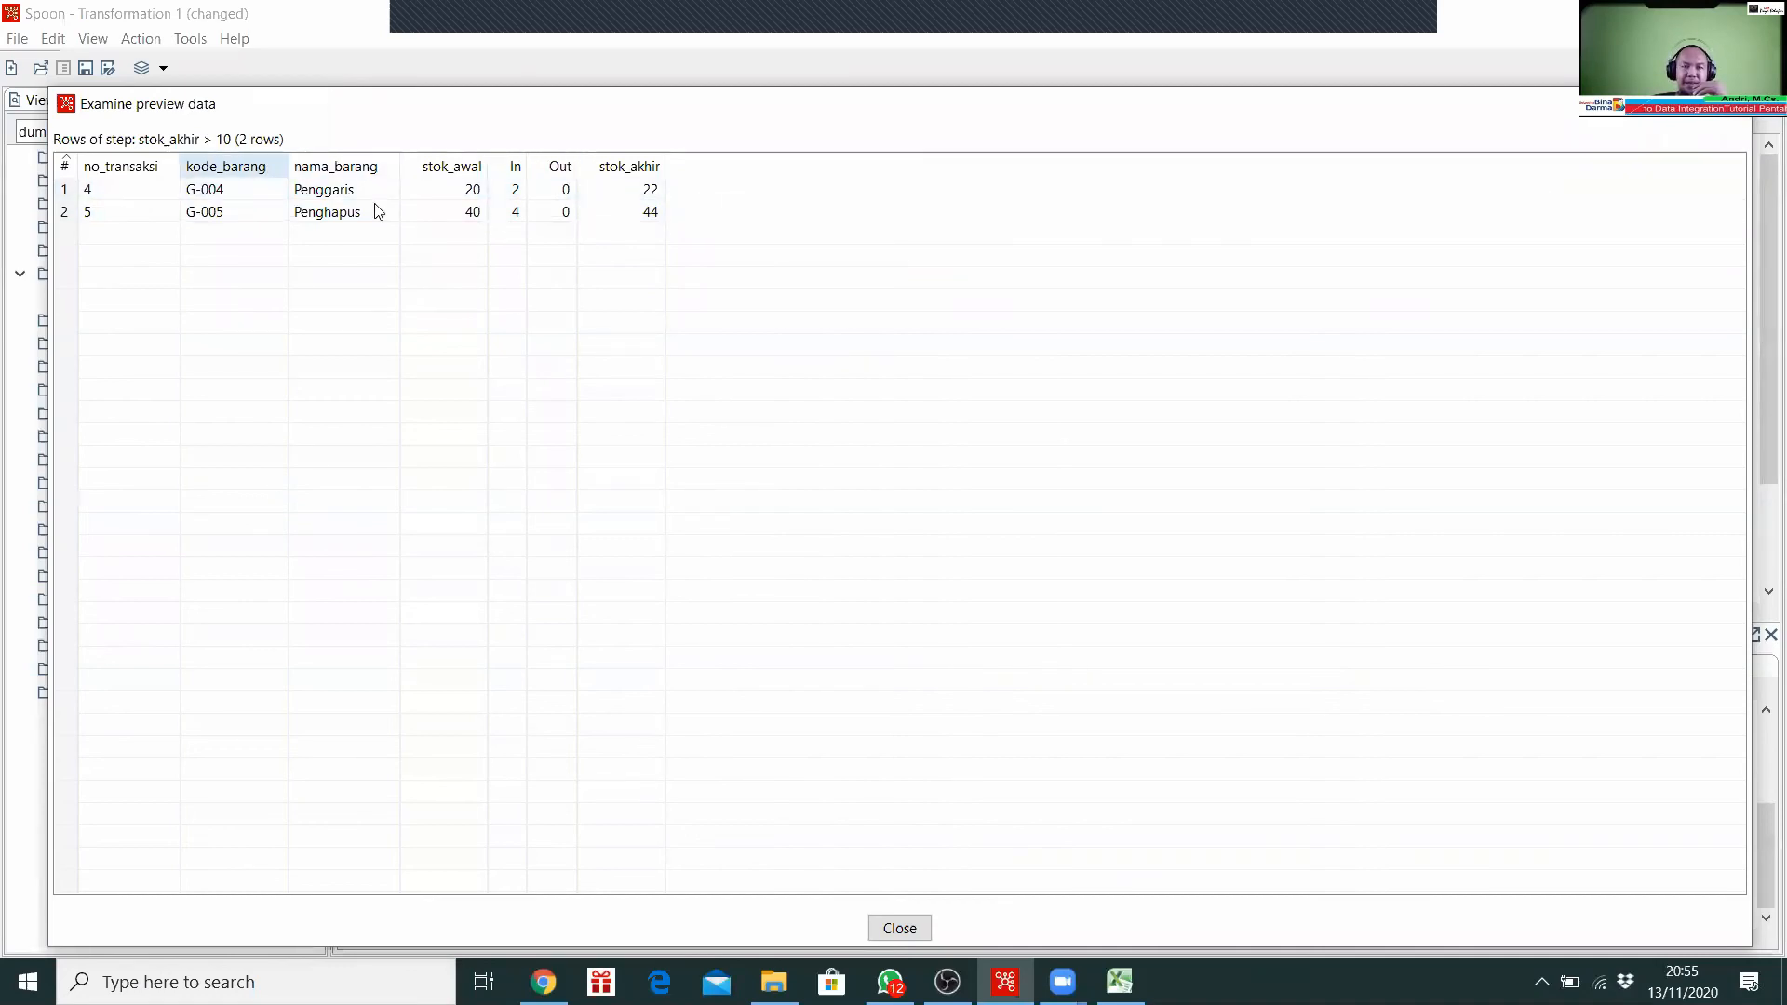
{"action": "left_click", "coordinate": [898, 928]}
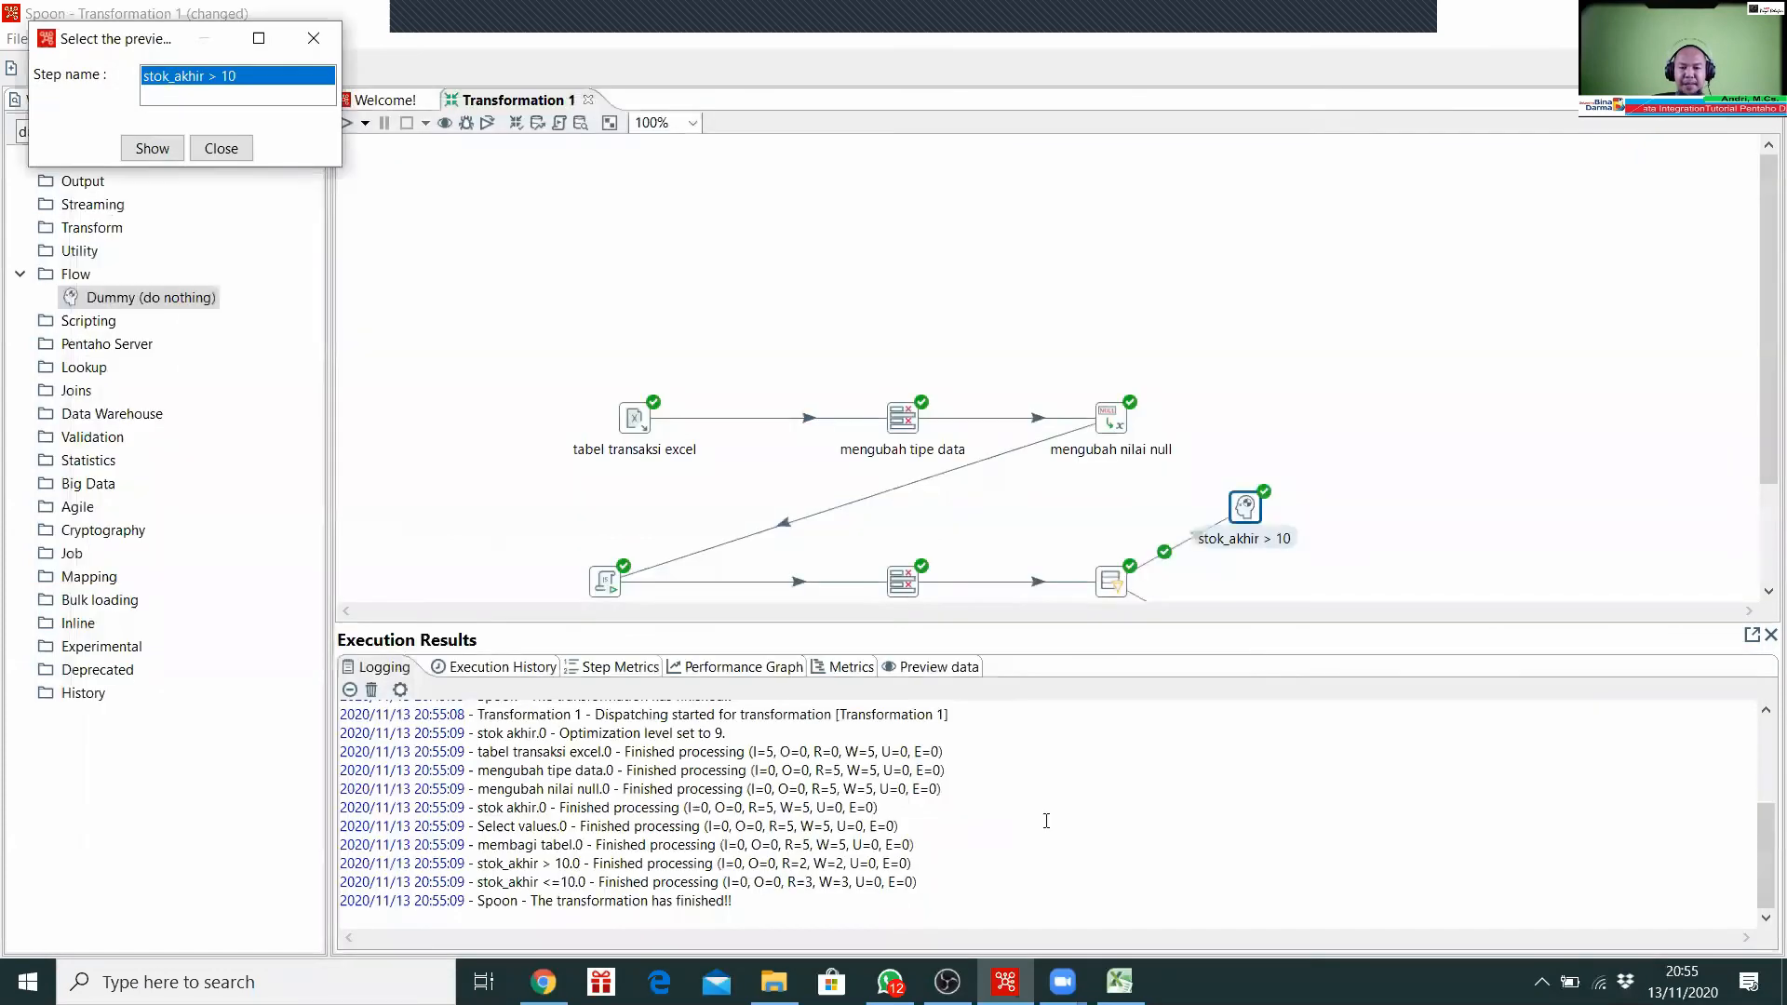
Step: Preview the rows of the stok_akhir <=10 step with a quick launch, and close the preview windows and execution results
{"action": "left_click", "coordinate": [1770, 635]}
{"action": "left_click", "coordinate": [1257, 658]}
{"action": "right_click", "coordinate": [1257, 658]}
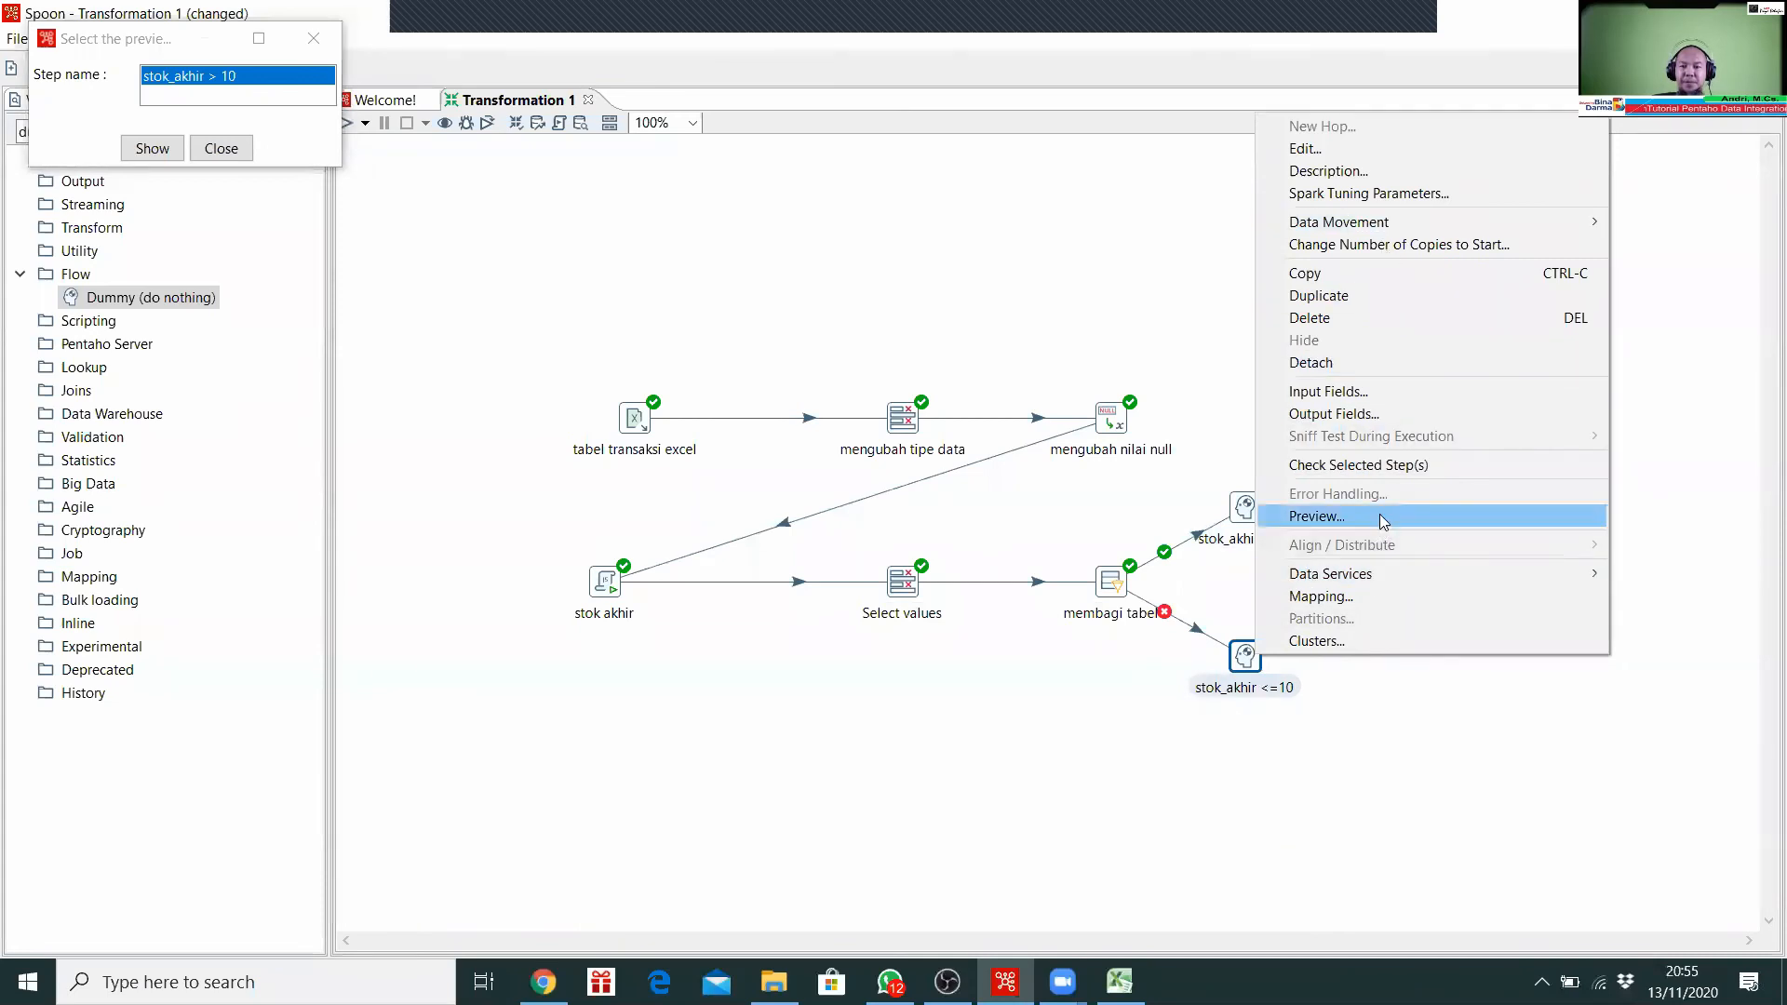
{"action": "left_click", "coordinate": [1322, 515]}
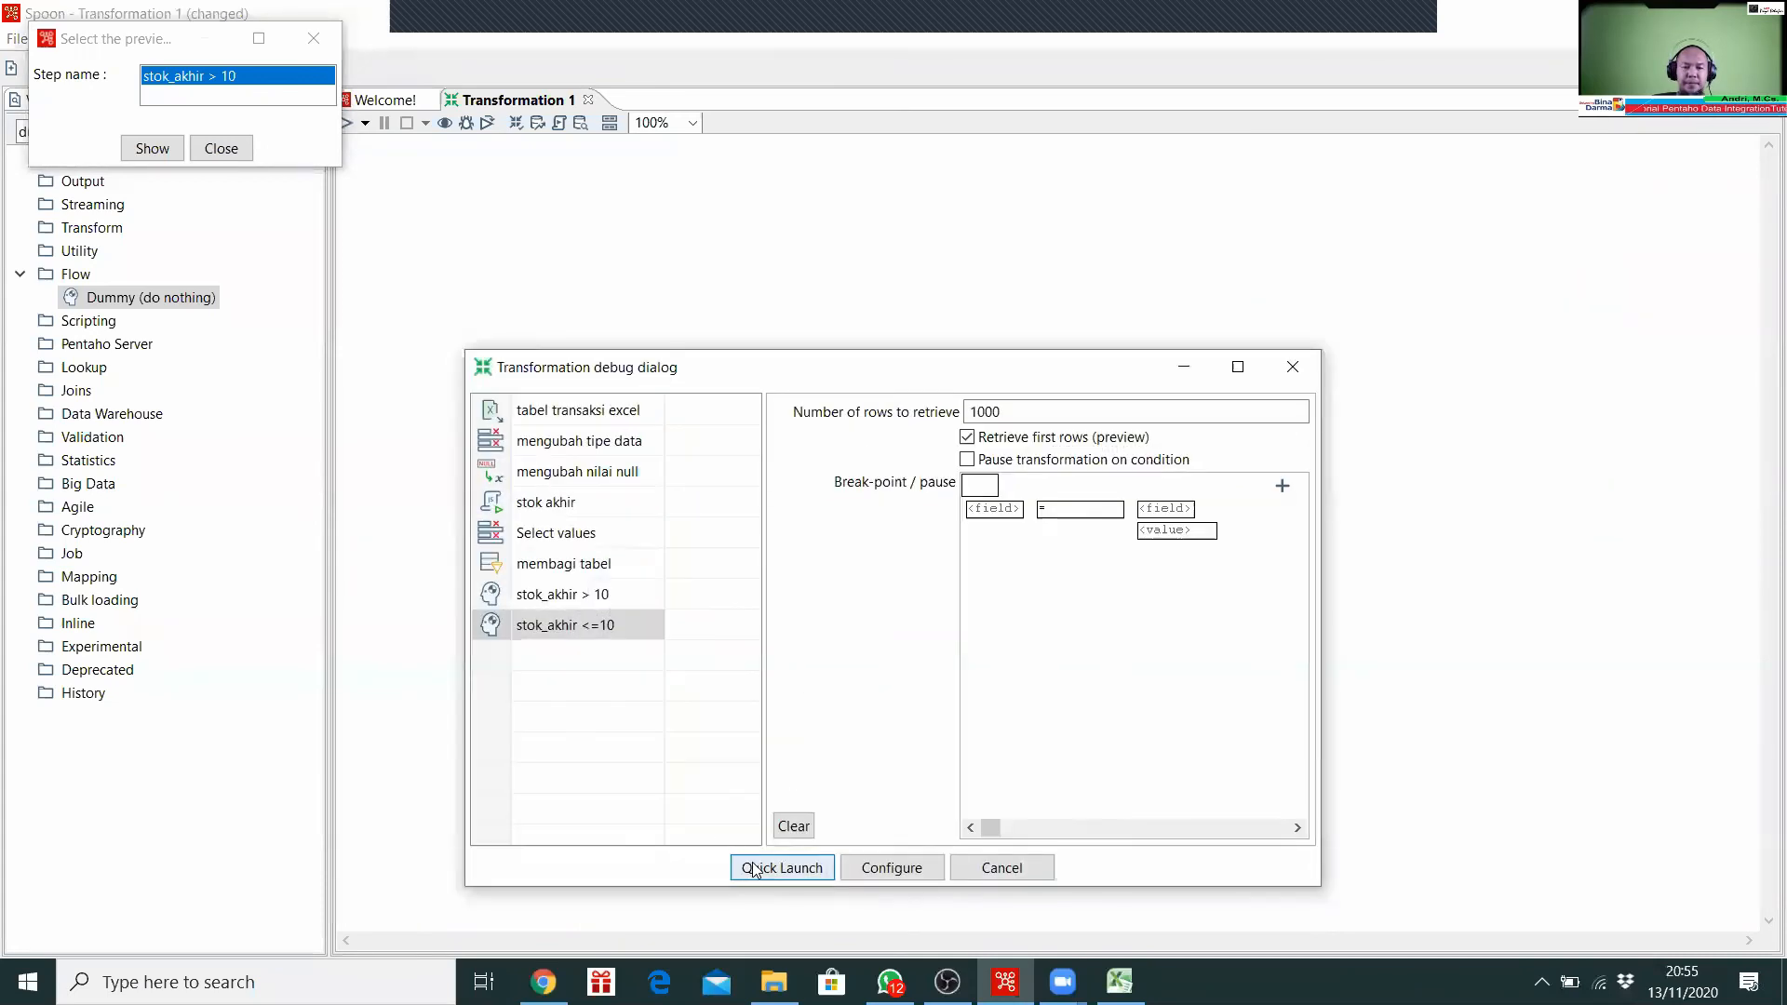
{"action": "left_click", "coordinate": [742, 865]}
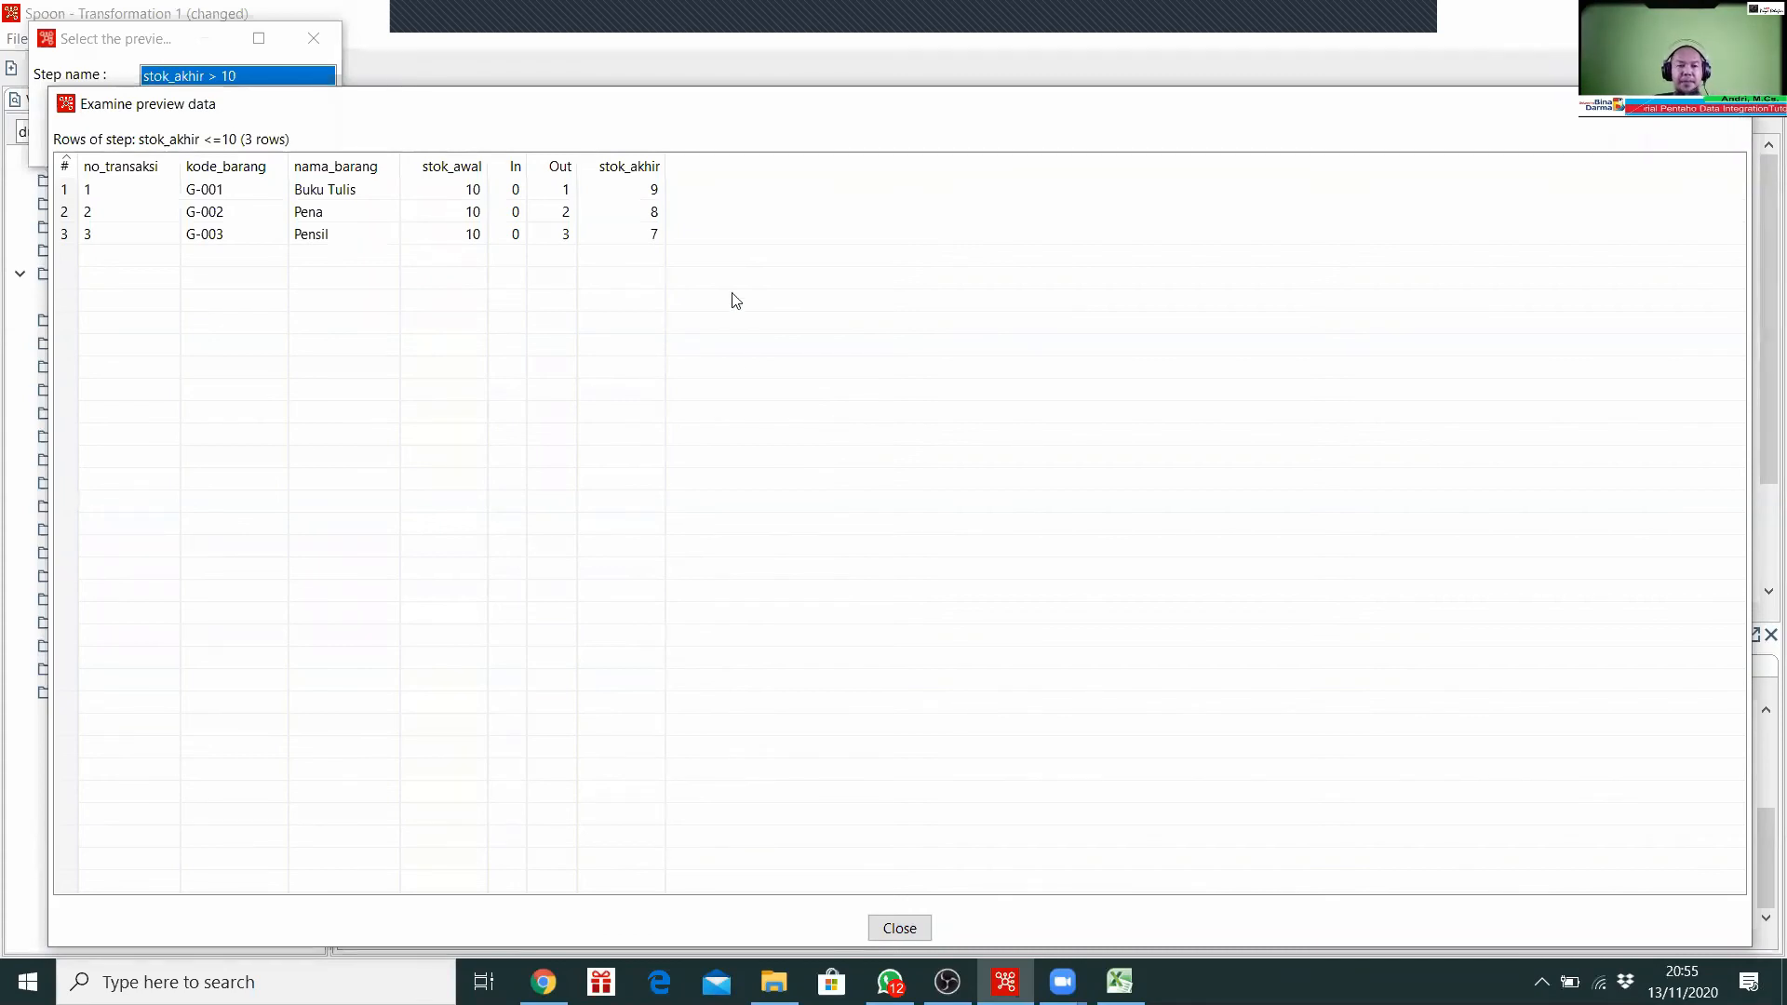
{"action": "left_click", "coordinate": [899, 928]}
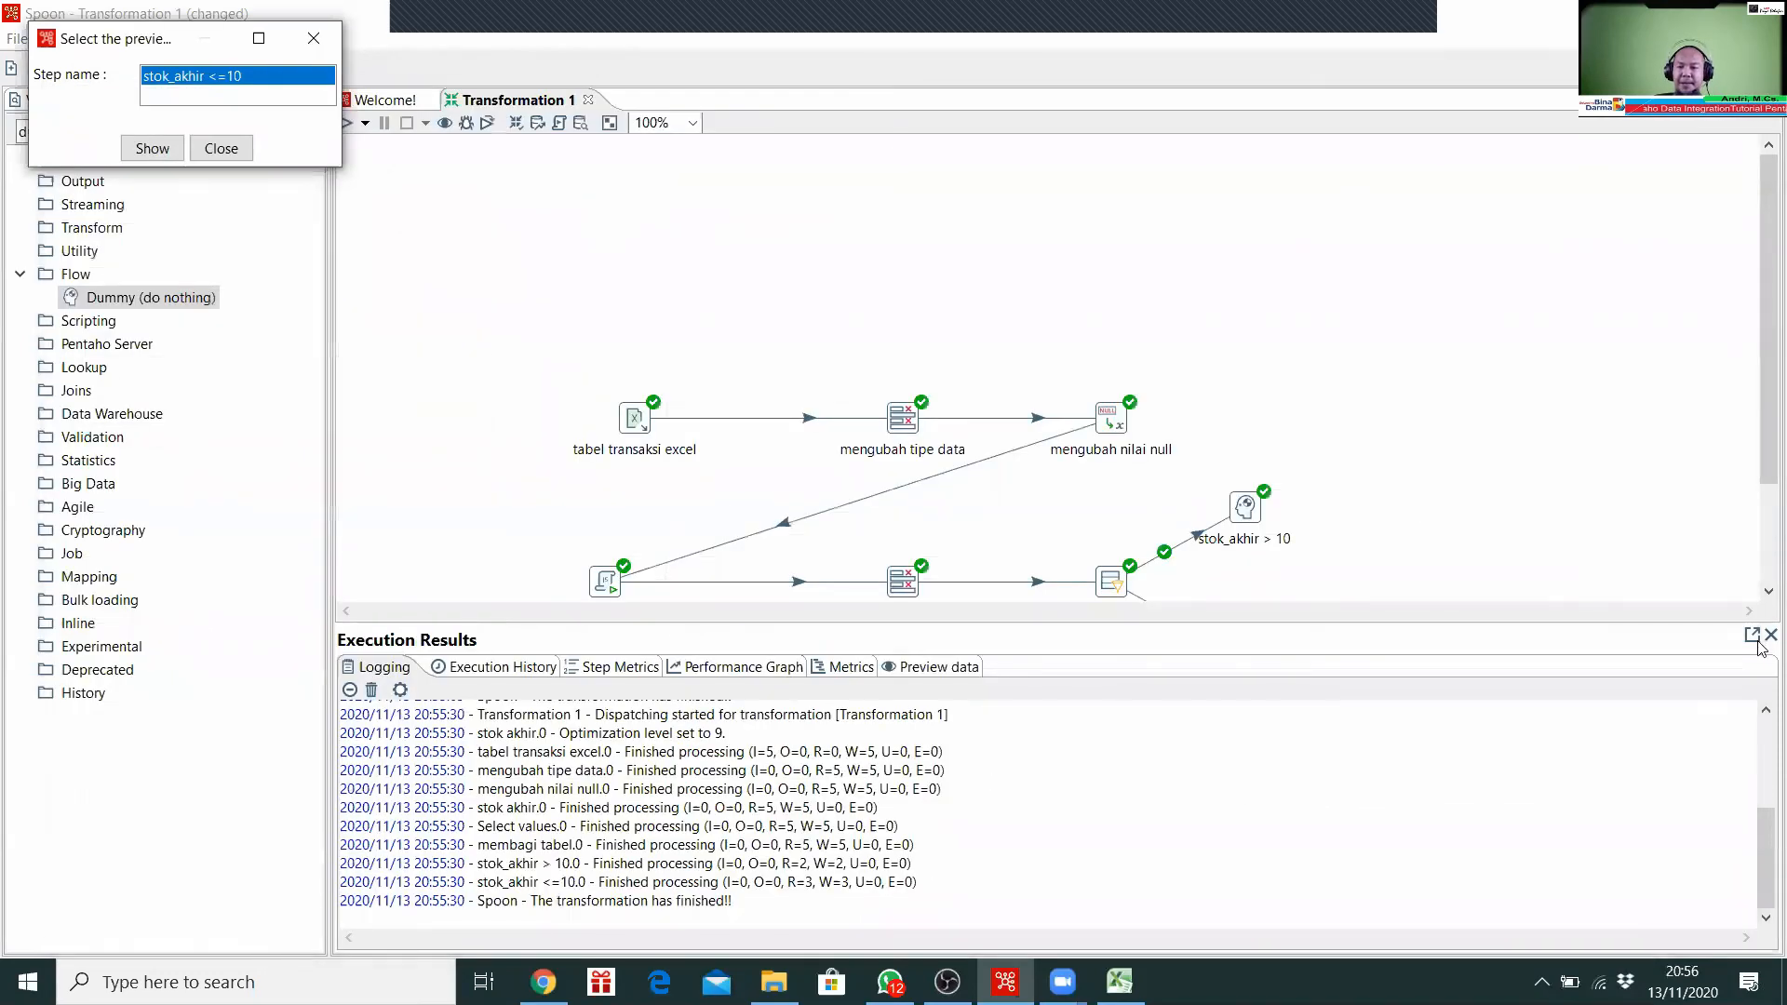
{"action": "left_click", "coordinate": [1768, 635]}
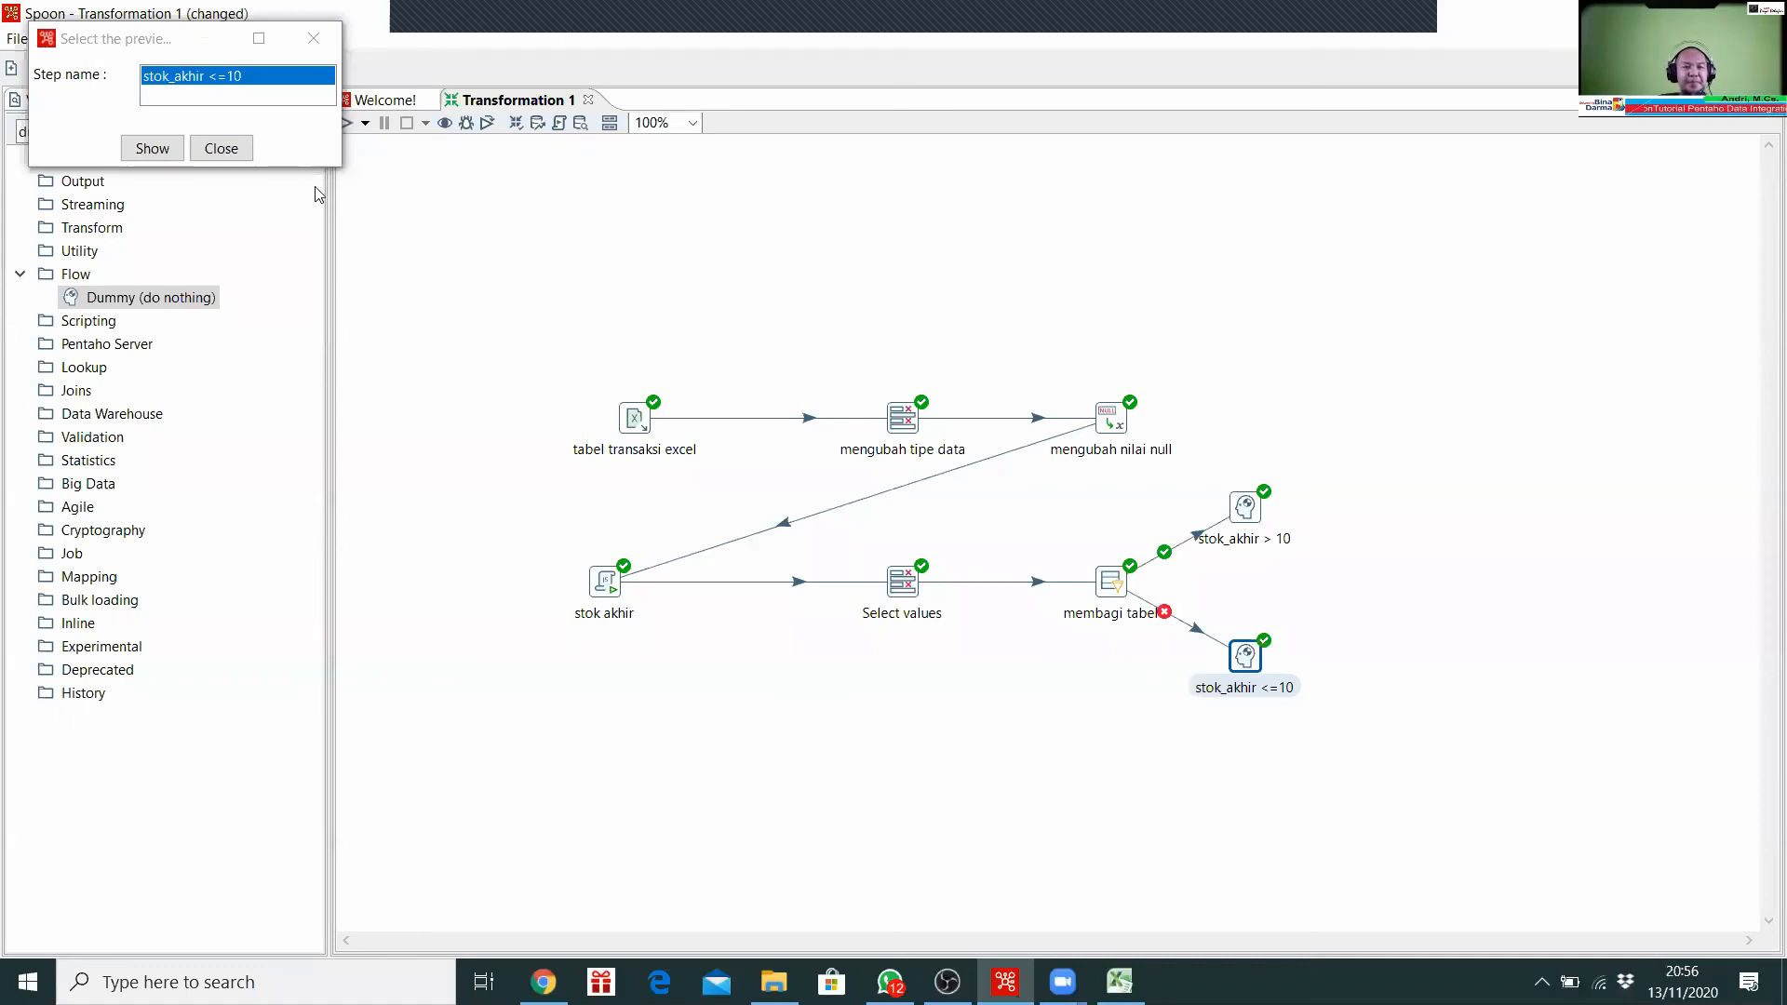
{"action": "left_click", "coordinate": [228, 147]}
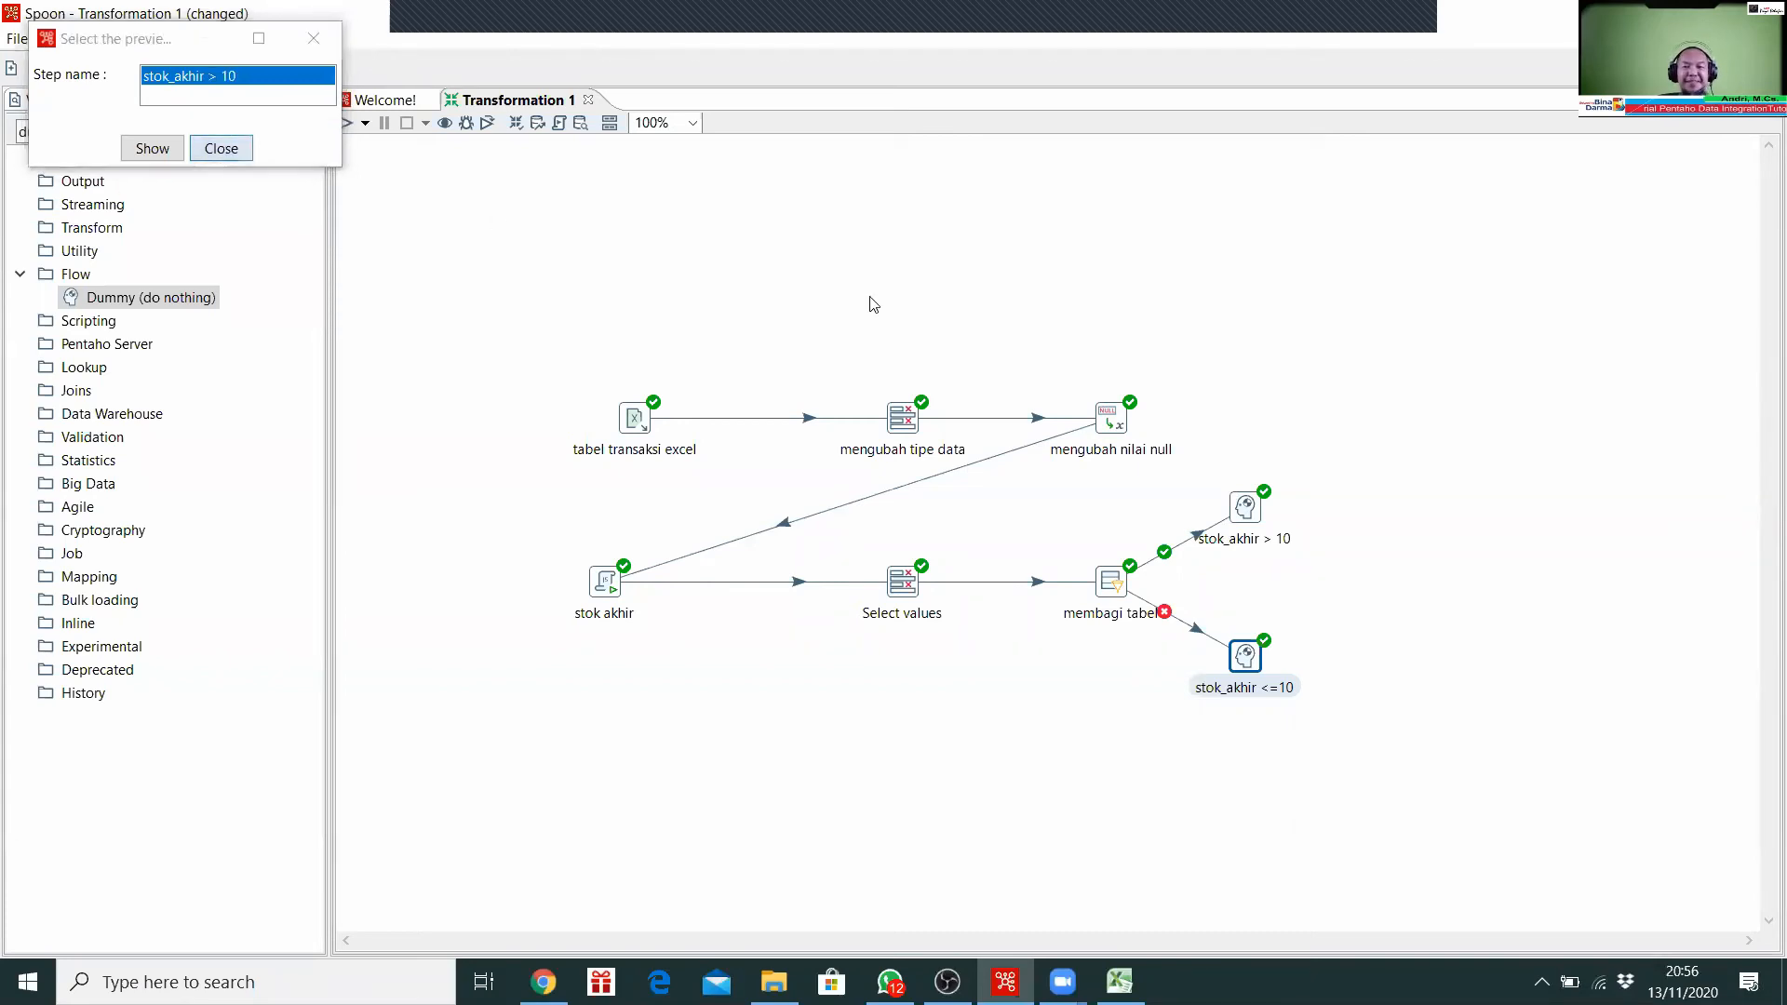
{"action": "left_click", "coordinate": [222, 149]}
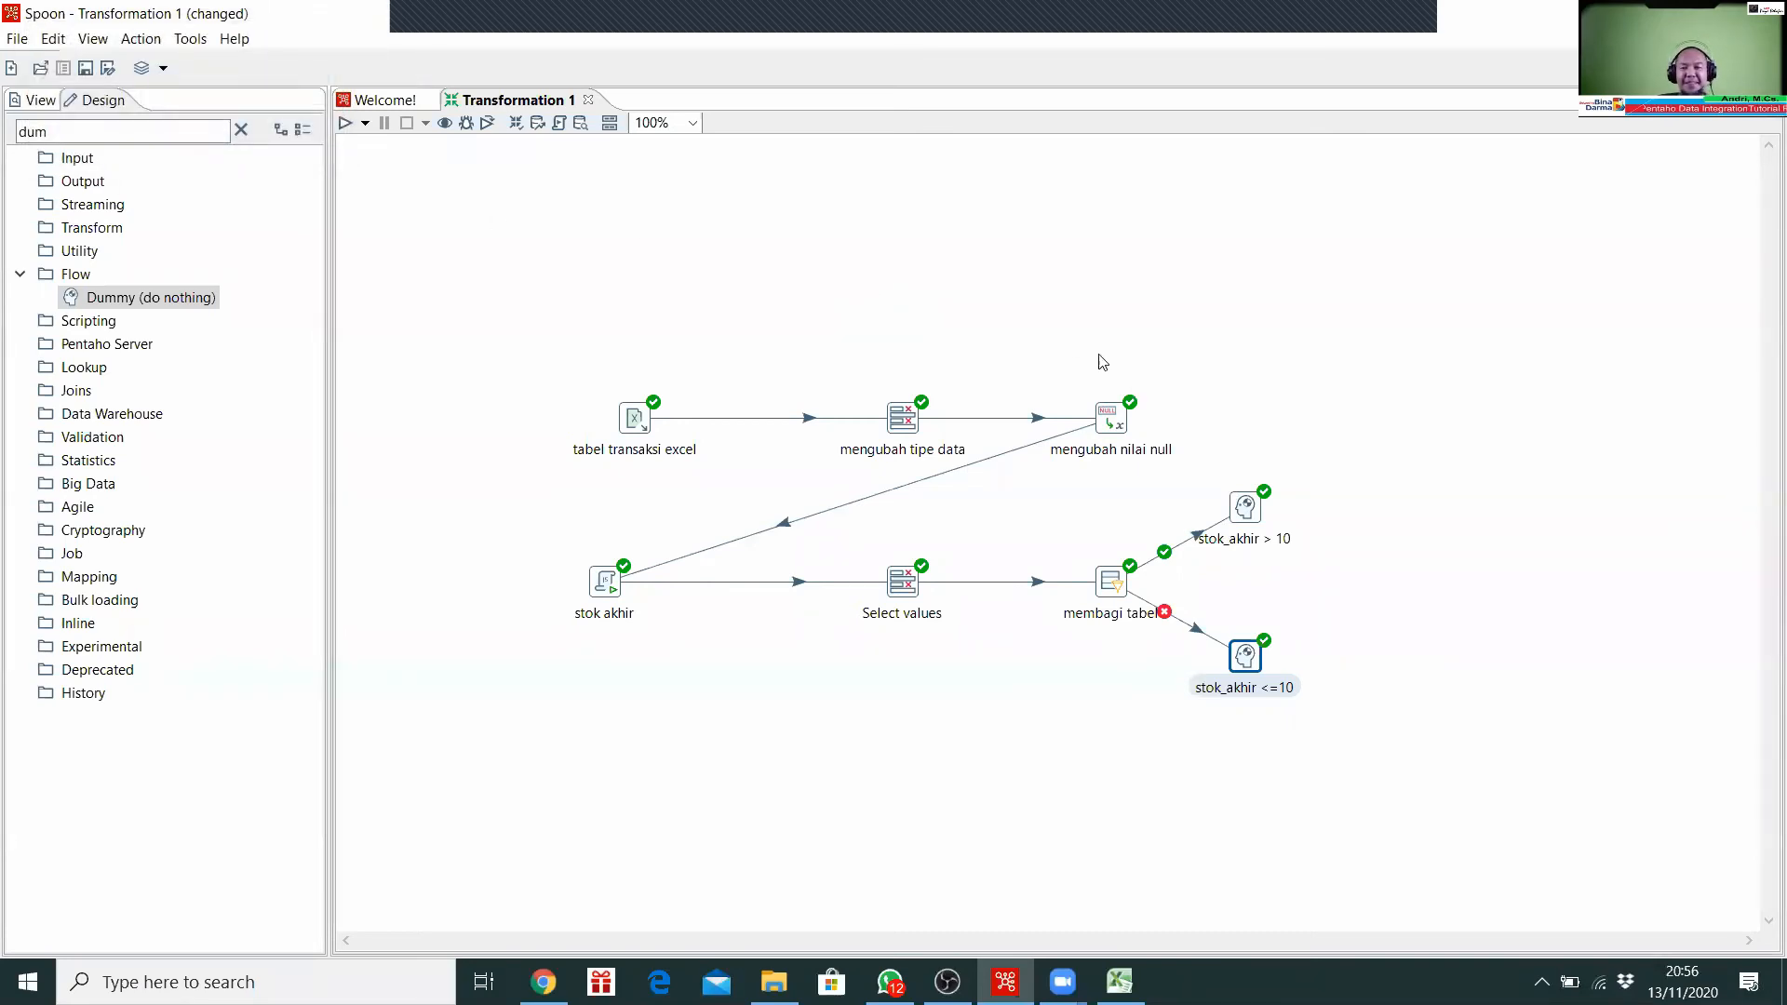
{"action": "left_click", "coordinate": [1343, 462]}
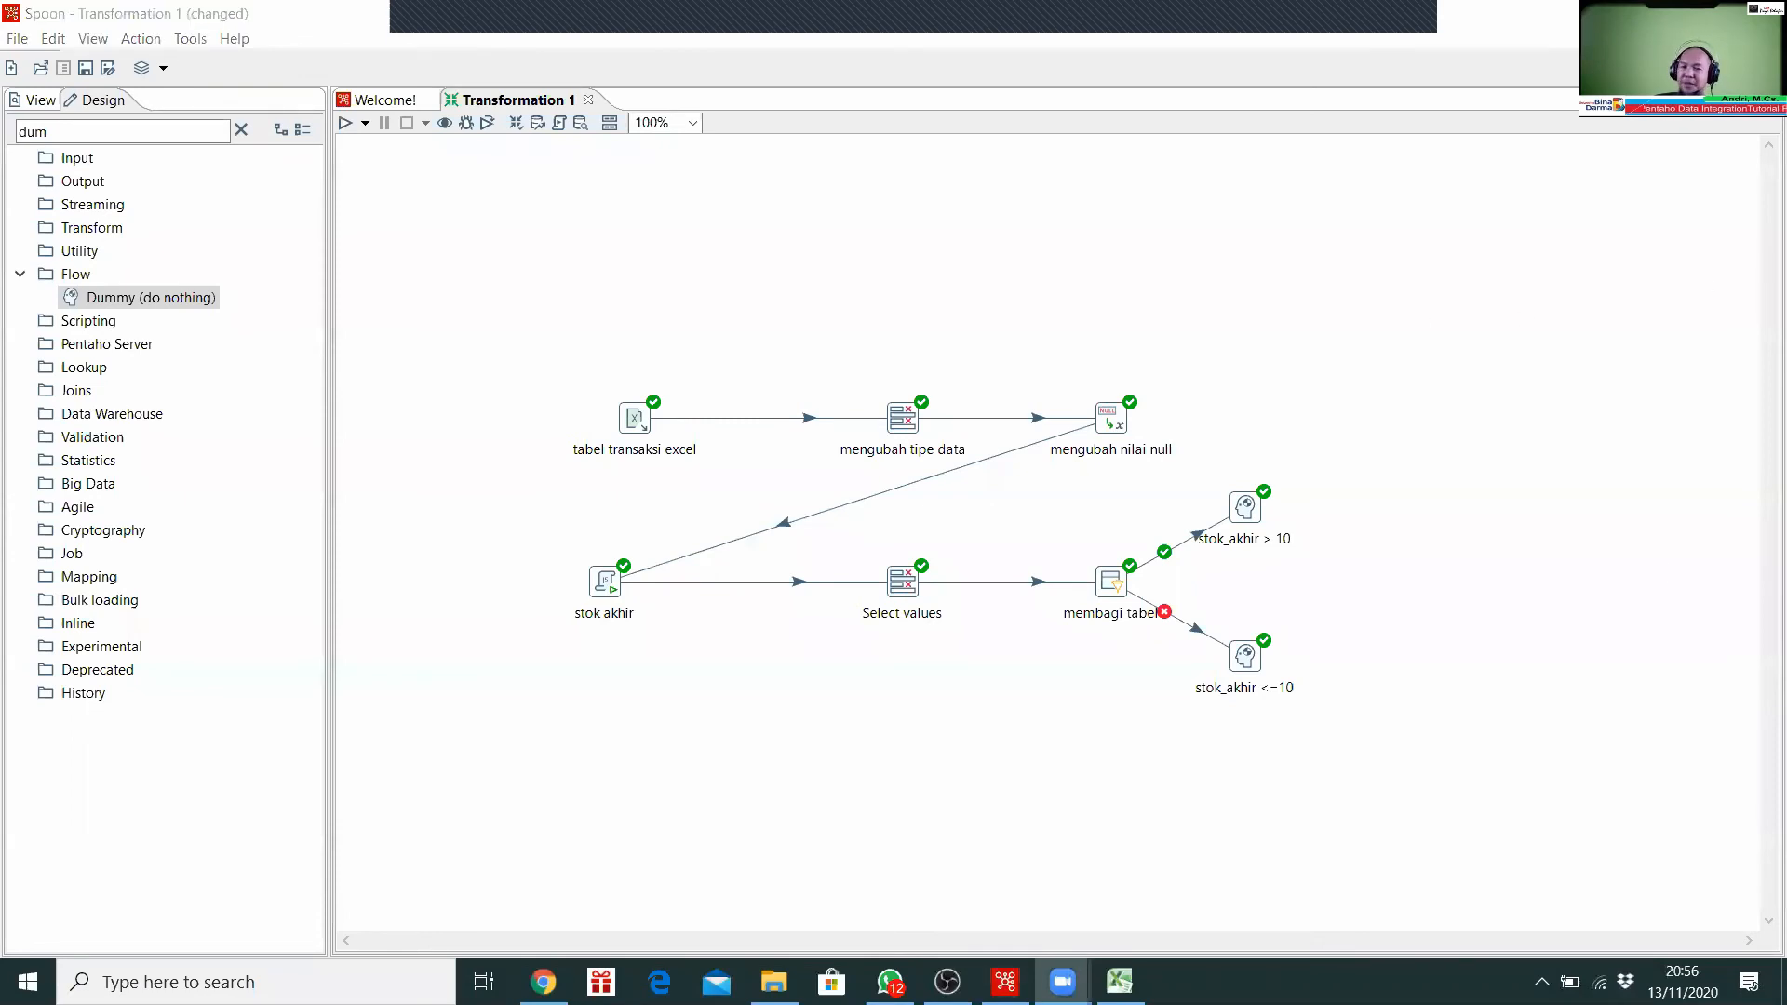
{"action": "left_click", "coordinate": [1252, 667]}
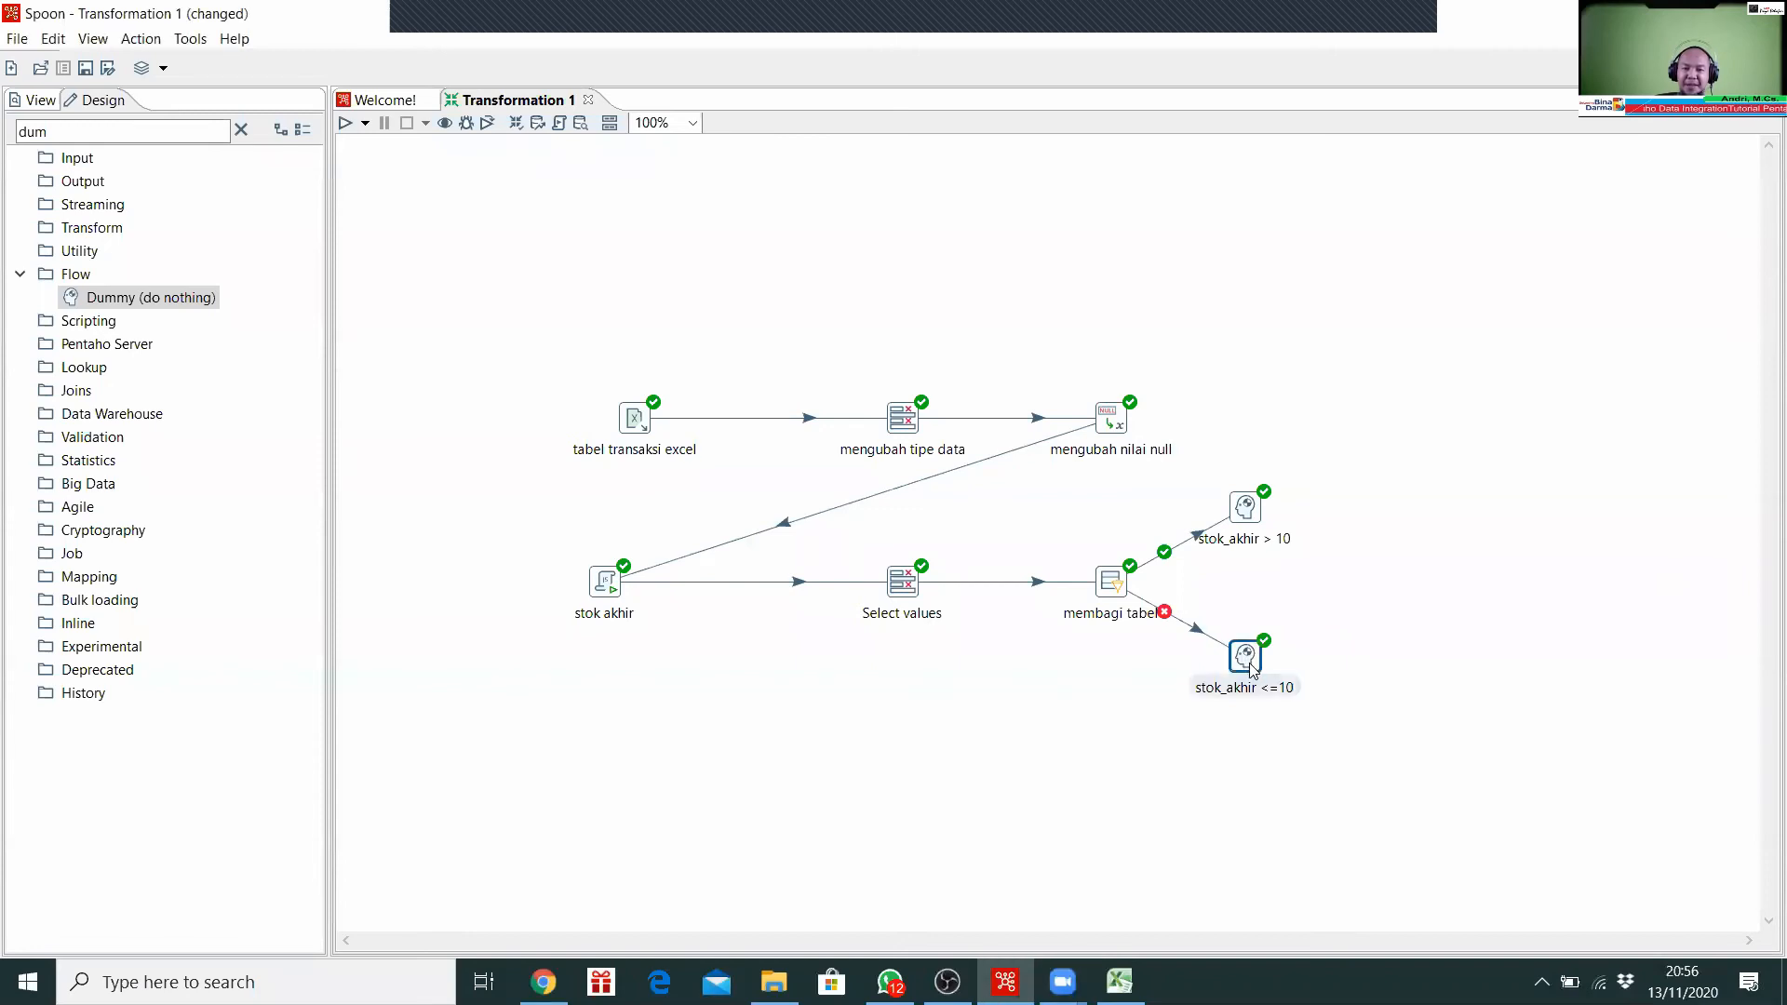
{"action": "left_click", "coordinate": [1403, 605]}
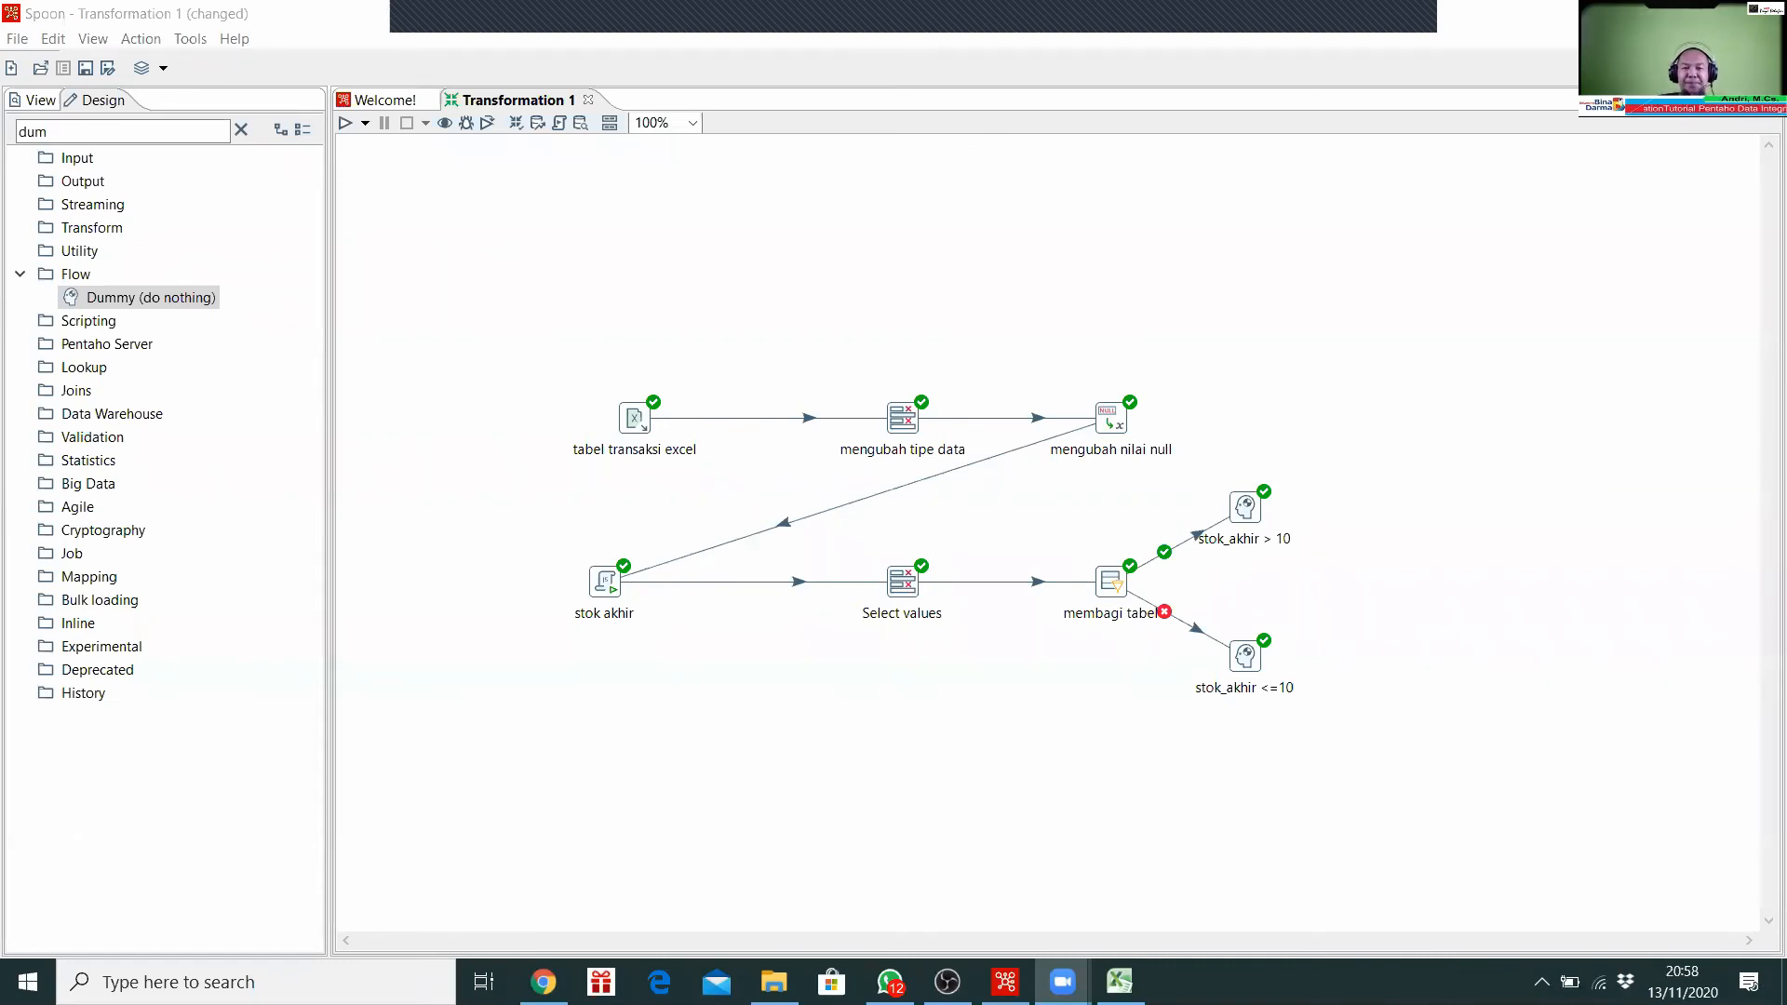
{"action": "left_click", "coordinate": [1515, 697]}
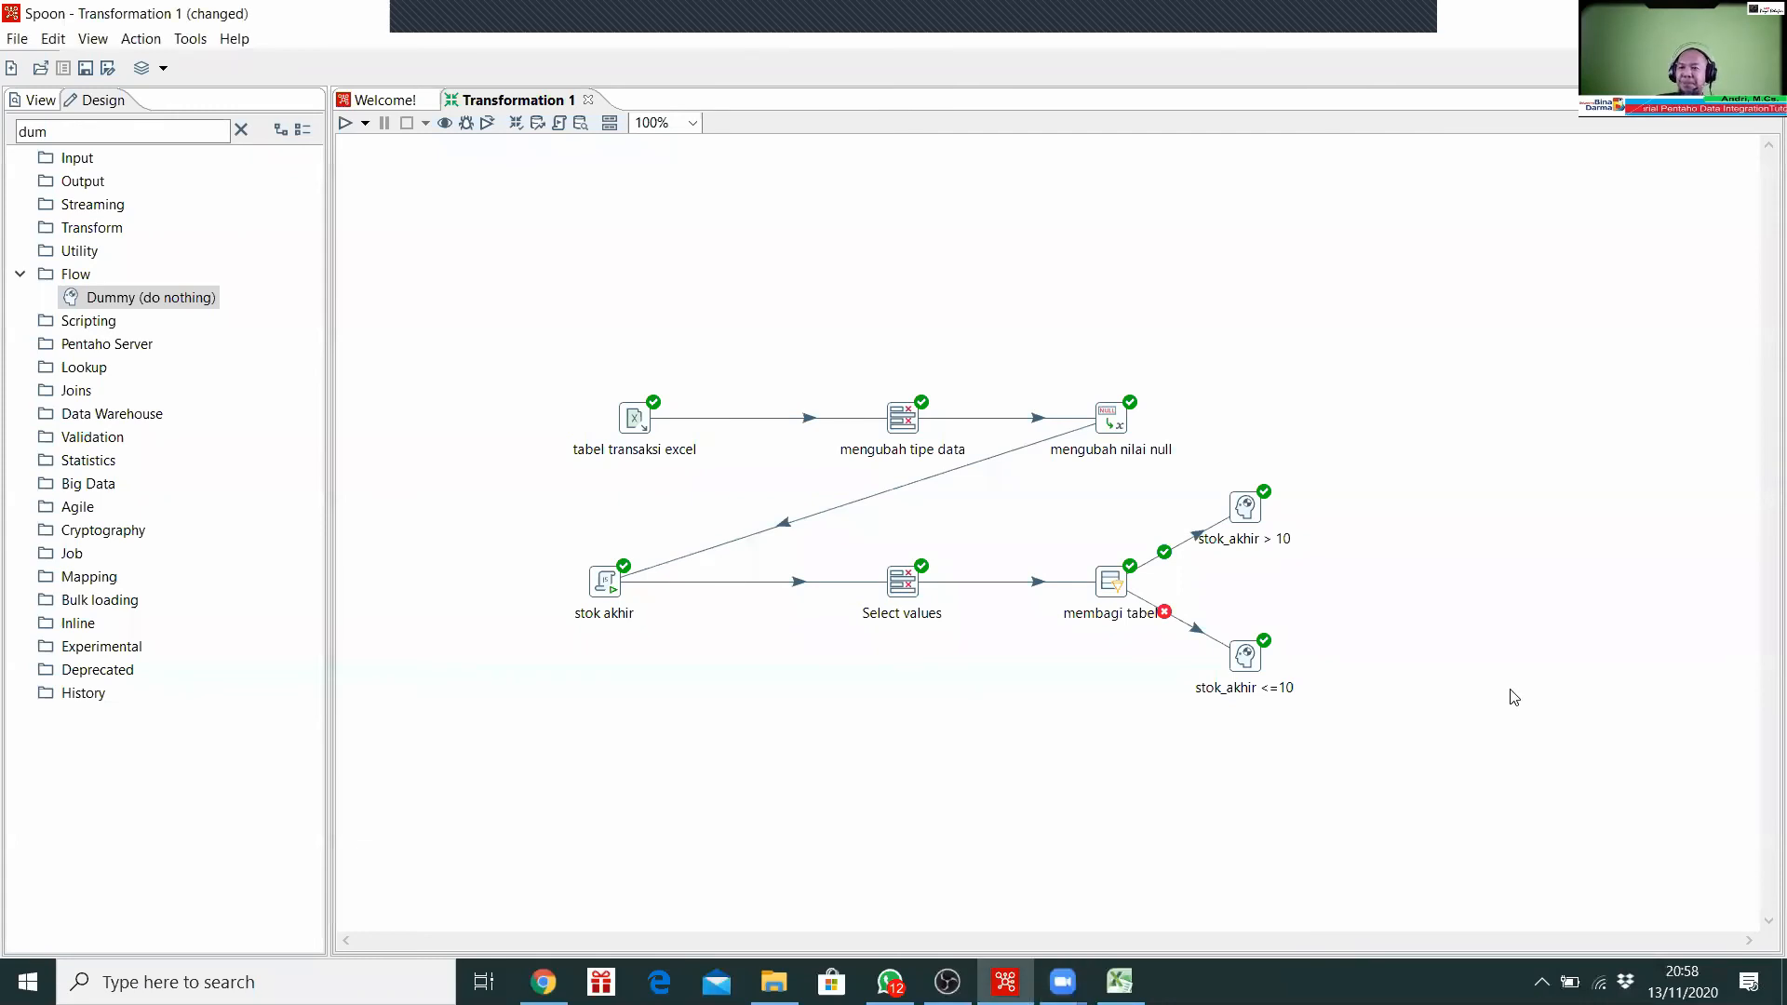
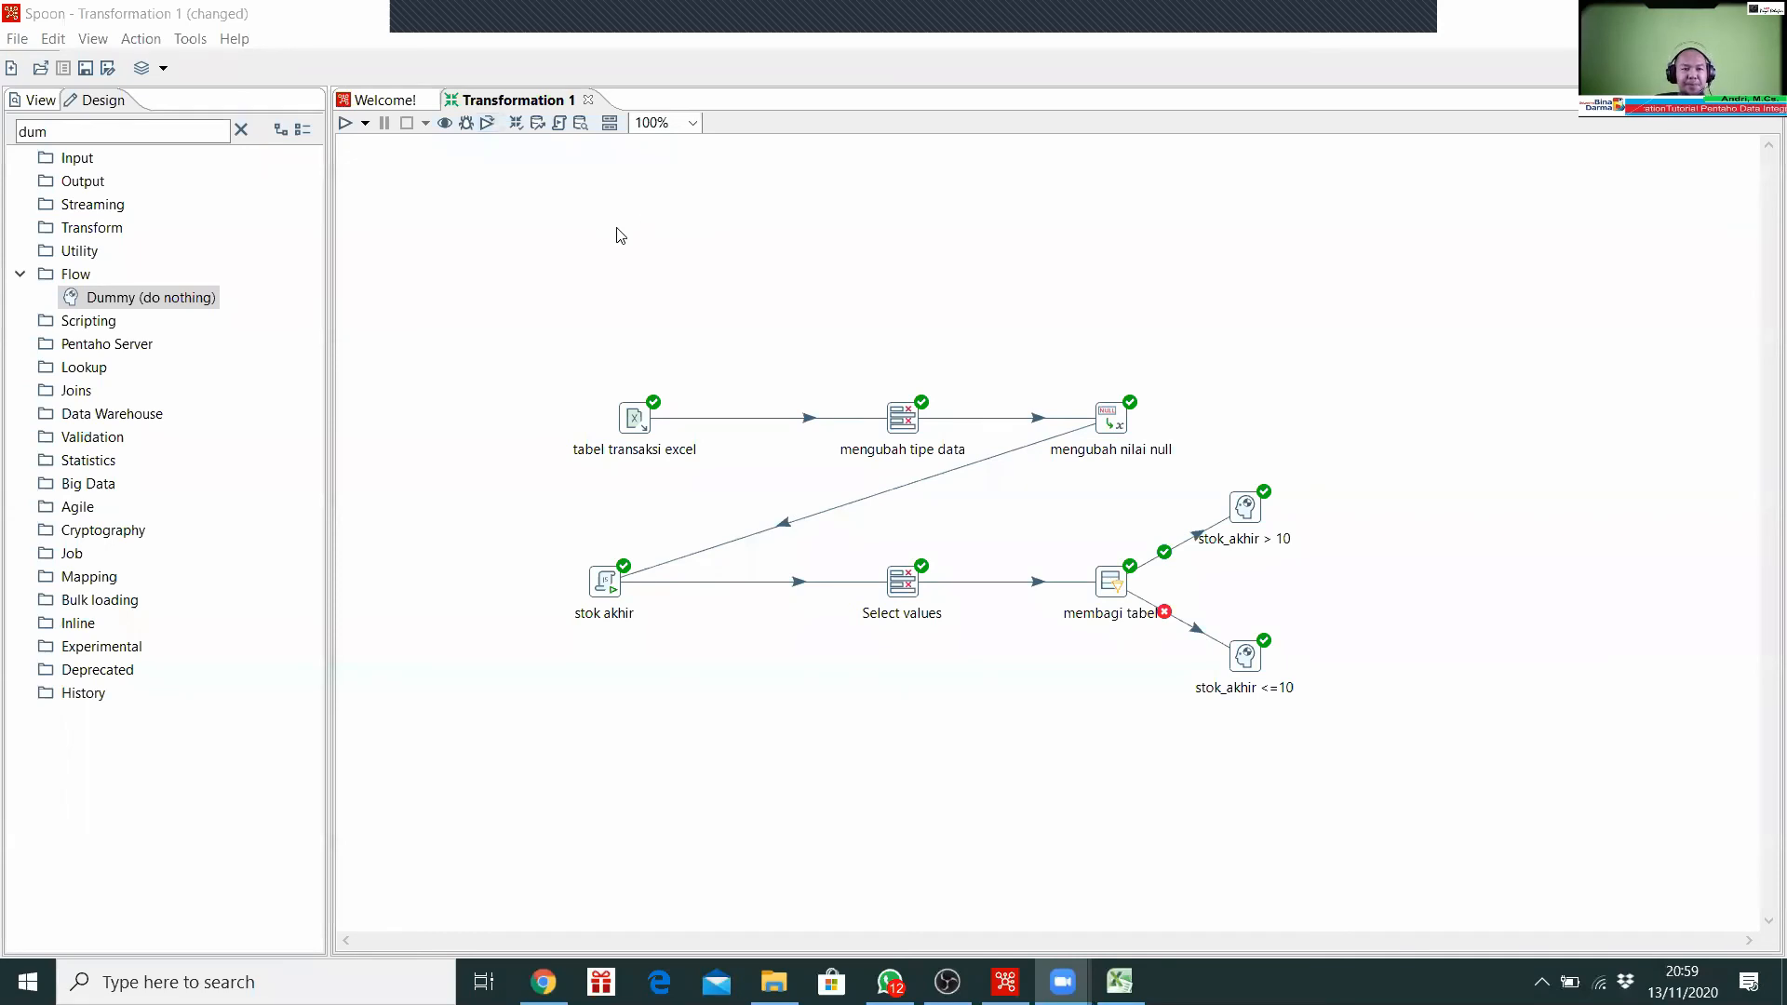
Step: Add two Microsoft Excel writer output steps to the canvas, one beside each of the two Dummy steps
{"action": "left_click", "coordinate": [240, 129]}
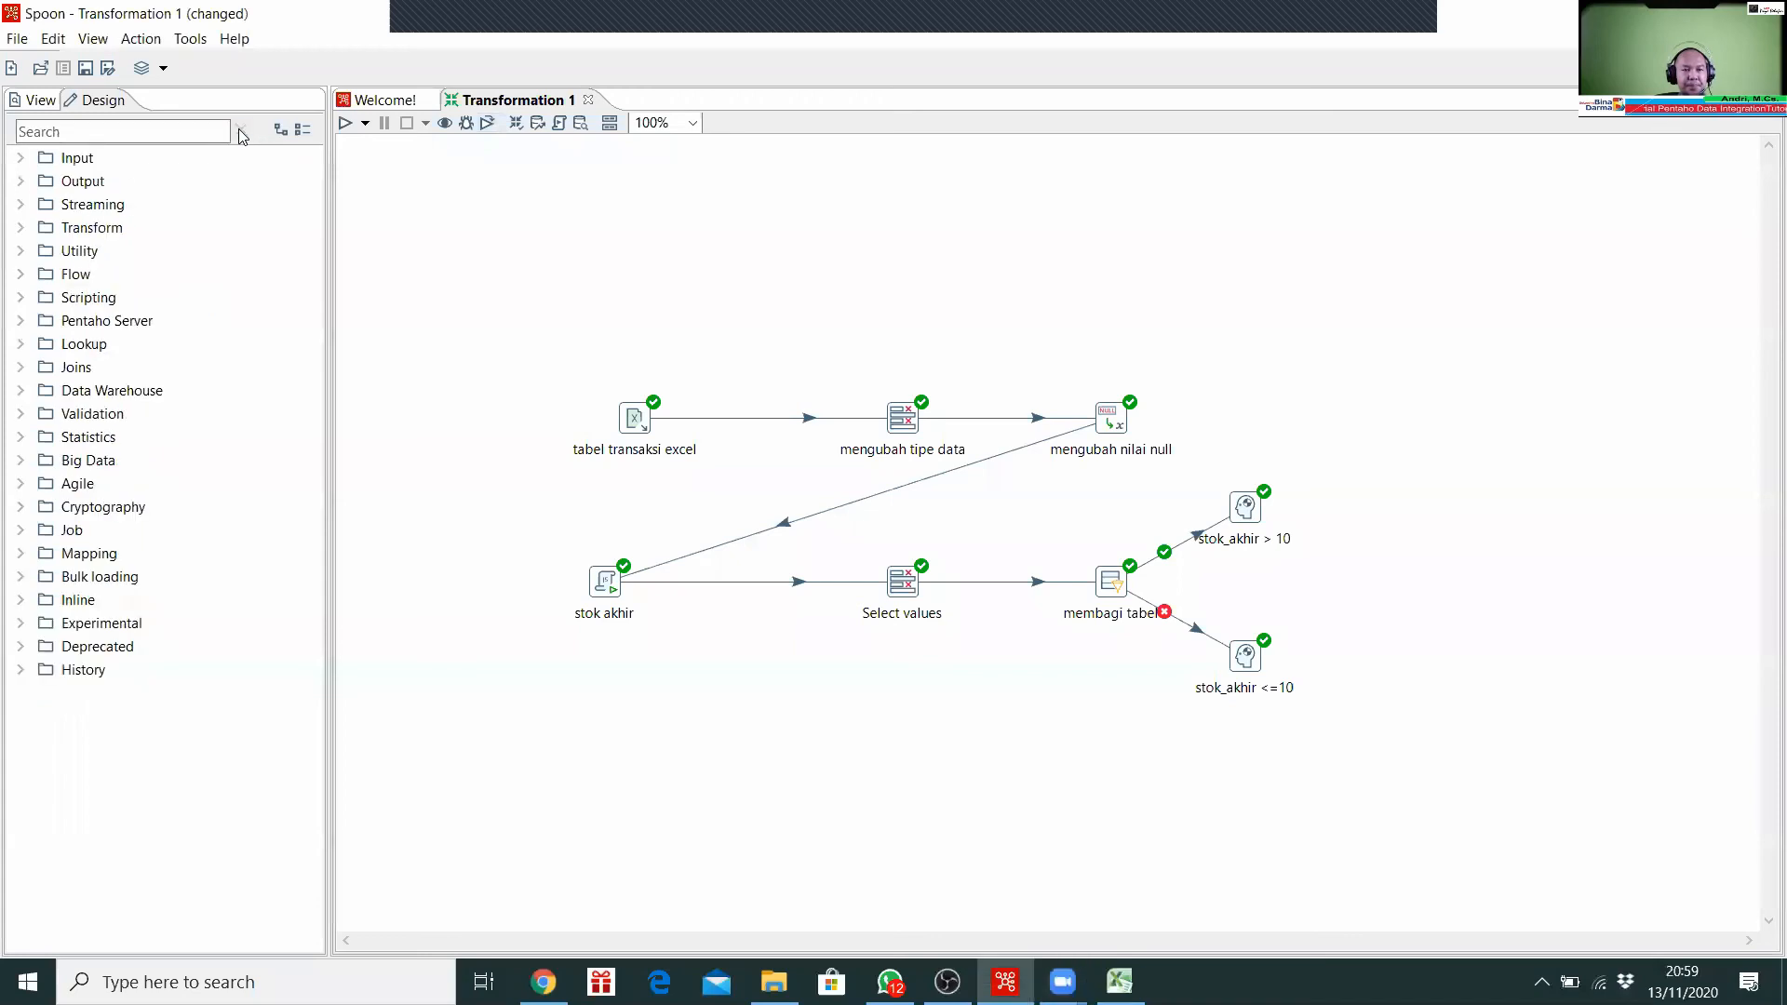
{"action": "left_click", "coordinate": [20, 183]}
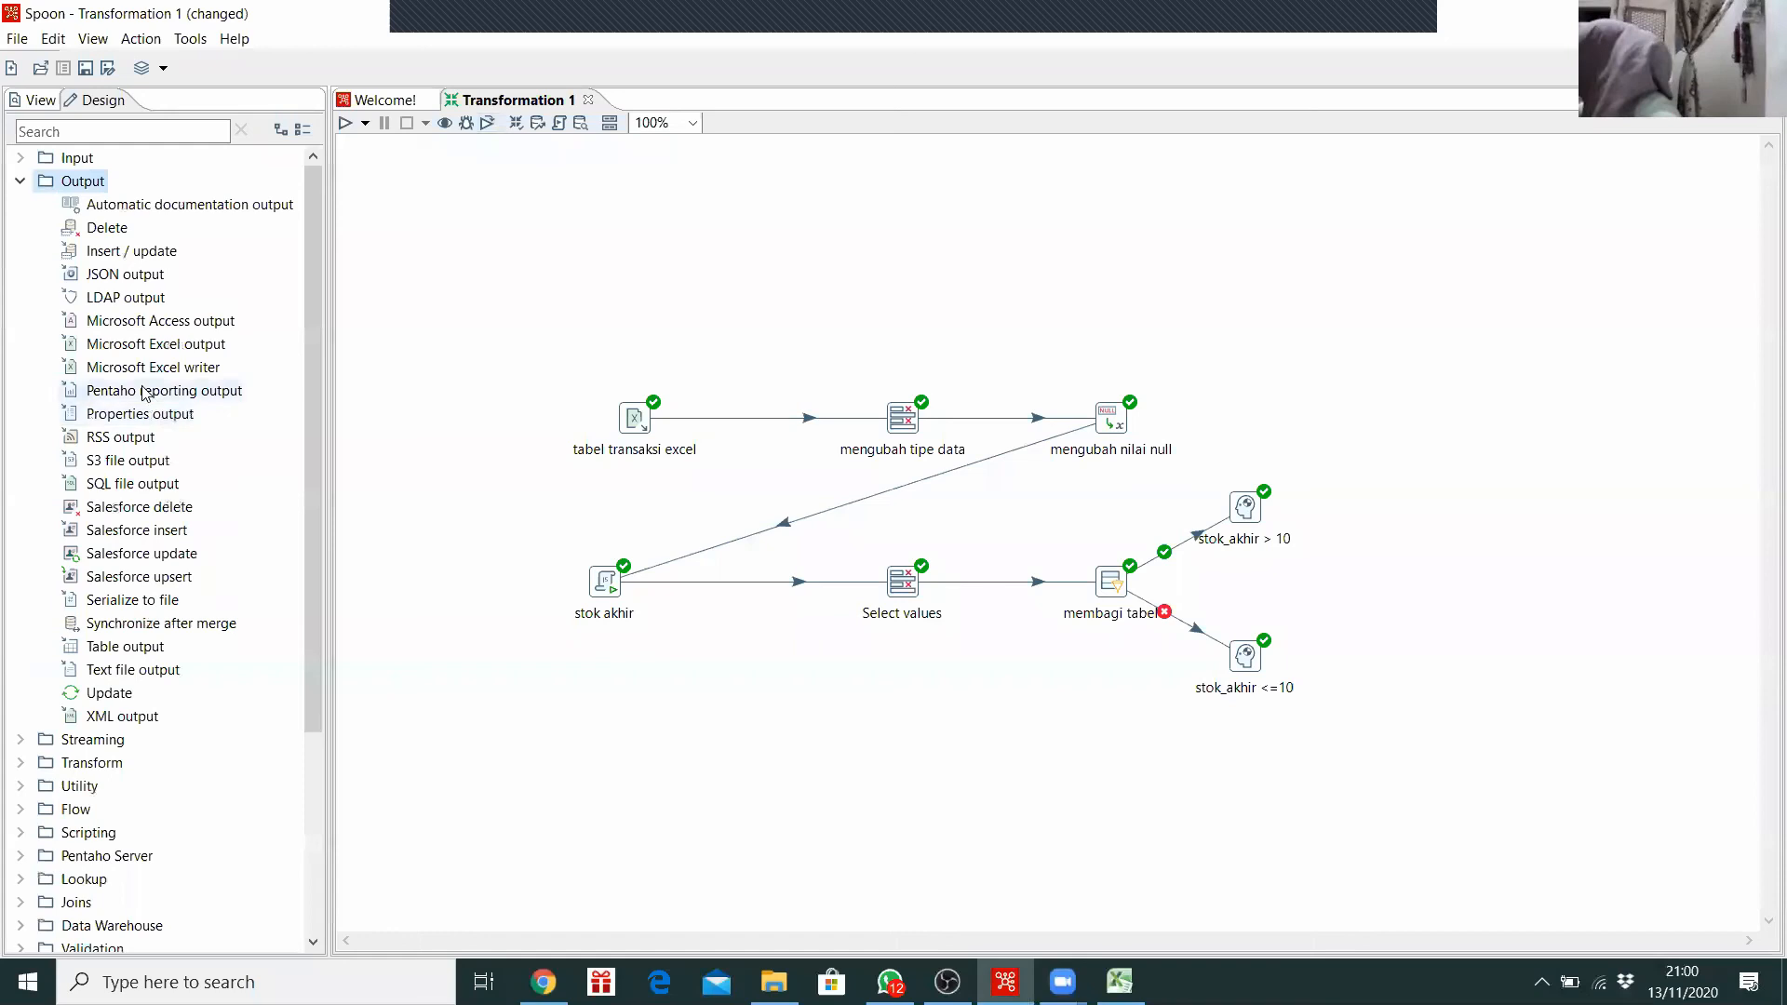
{"action": "left_click_drag", "start_coordinate": [139, 373], "coordinate": [1425, 507]}
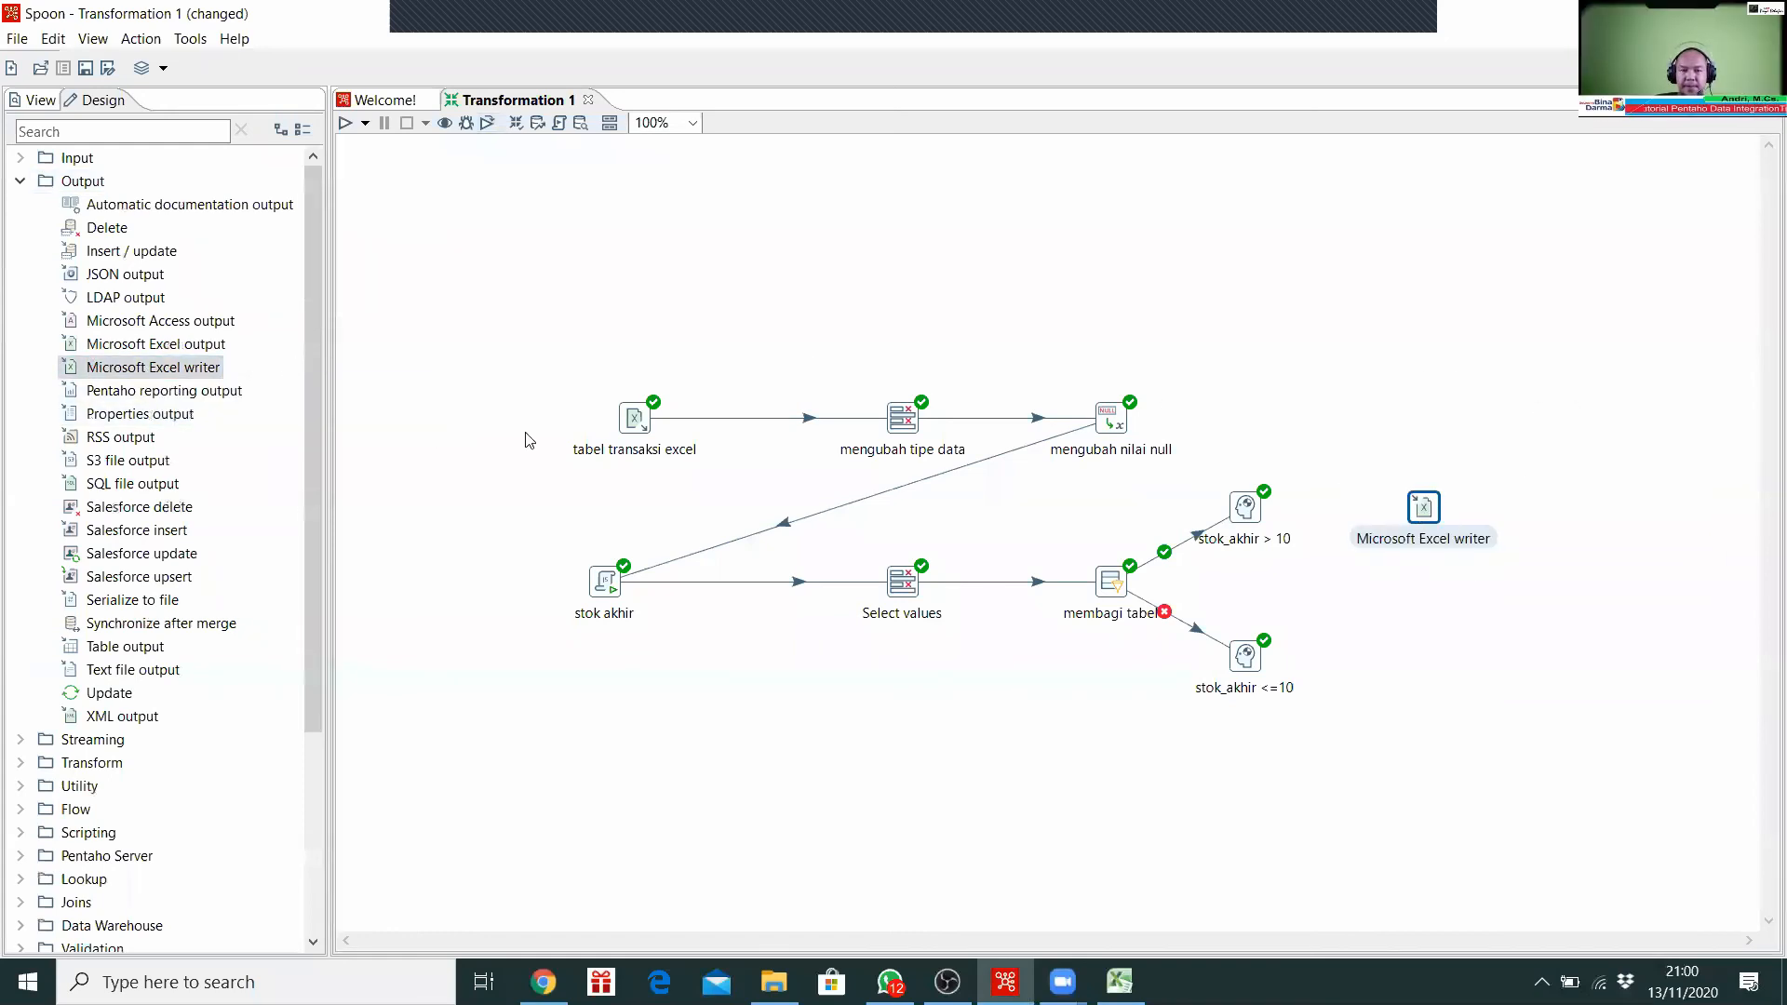
{"action": "left_click_drag", "start_coordinate": [130, 369], "coordinate": [1436, 649]}
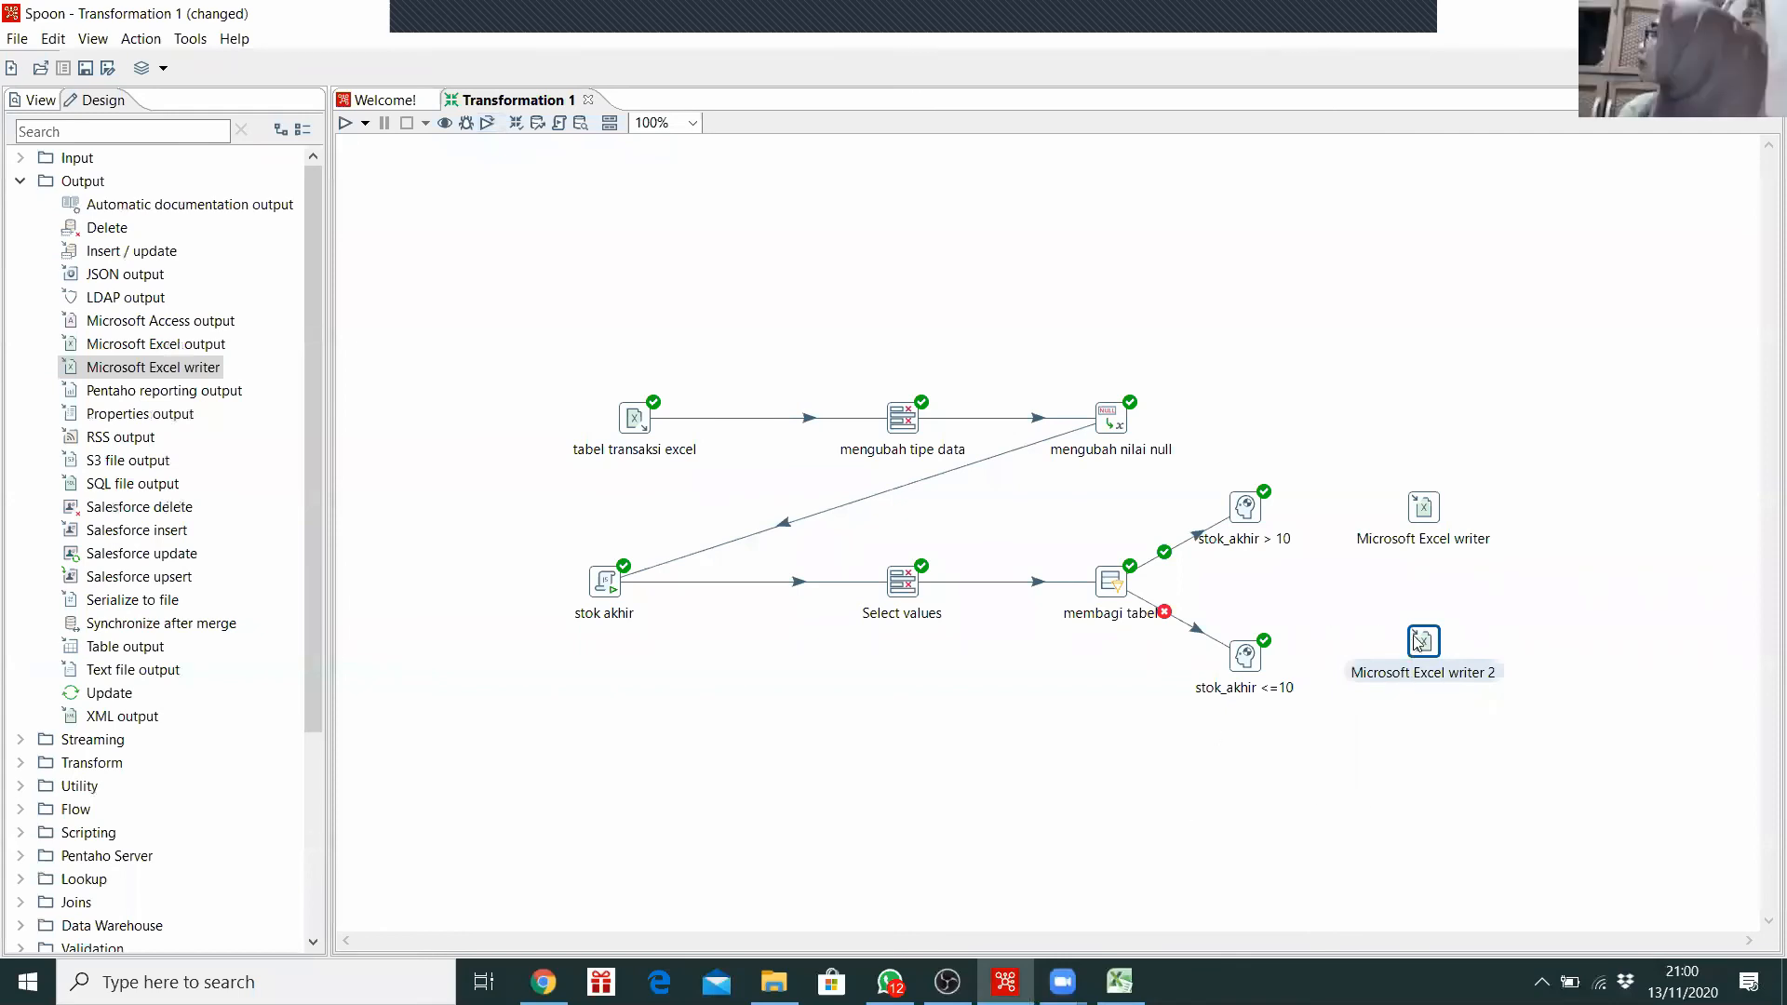
{"action": "left_click_drag", "start_coordinate": [1424, 642], "coordinate": [1439, 642]}
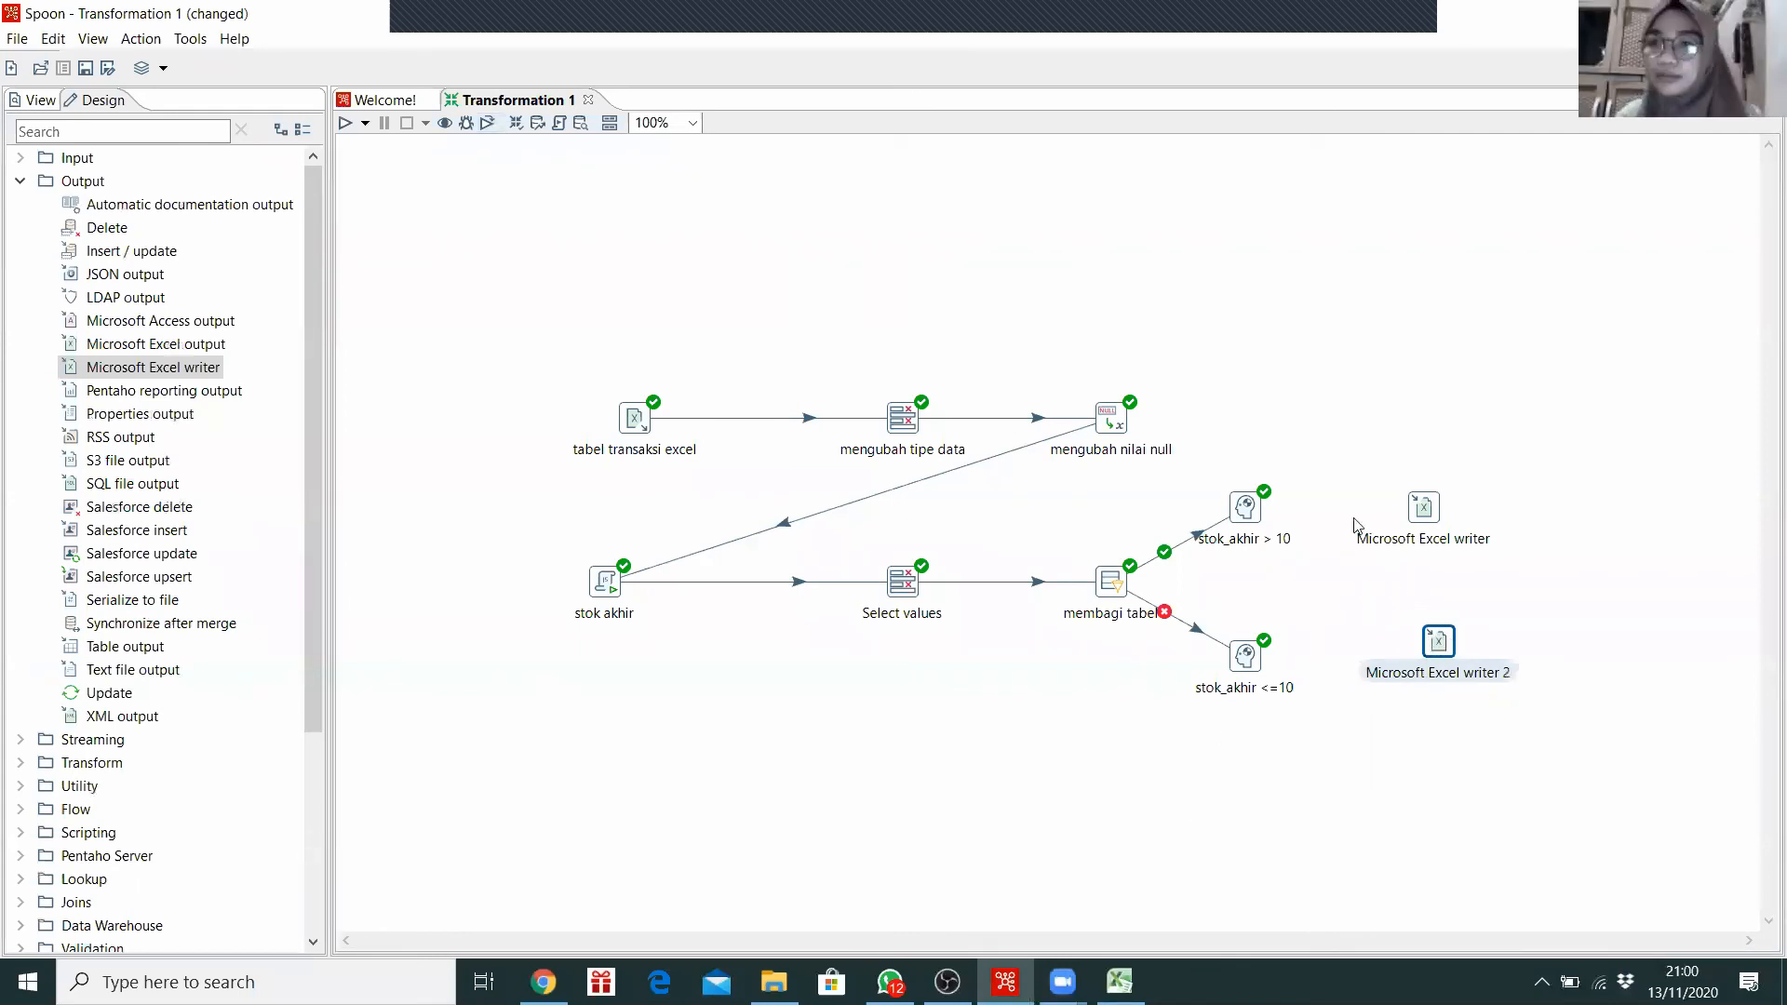
Step: Connect each Dummy step to its own Microsoft Excel writer and align the second writer with the stok_akhir <=10 step
{"action": "left_click", "coordinate": [1247, 518]}
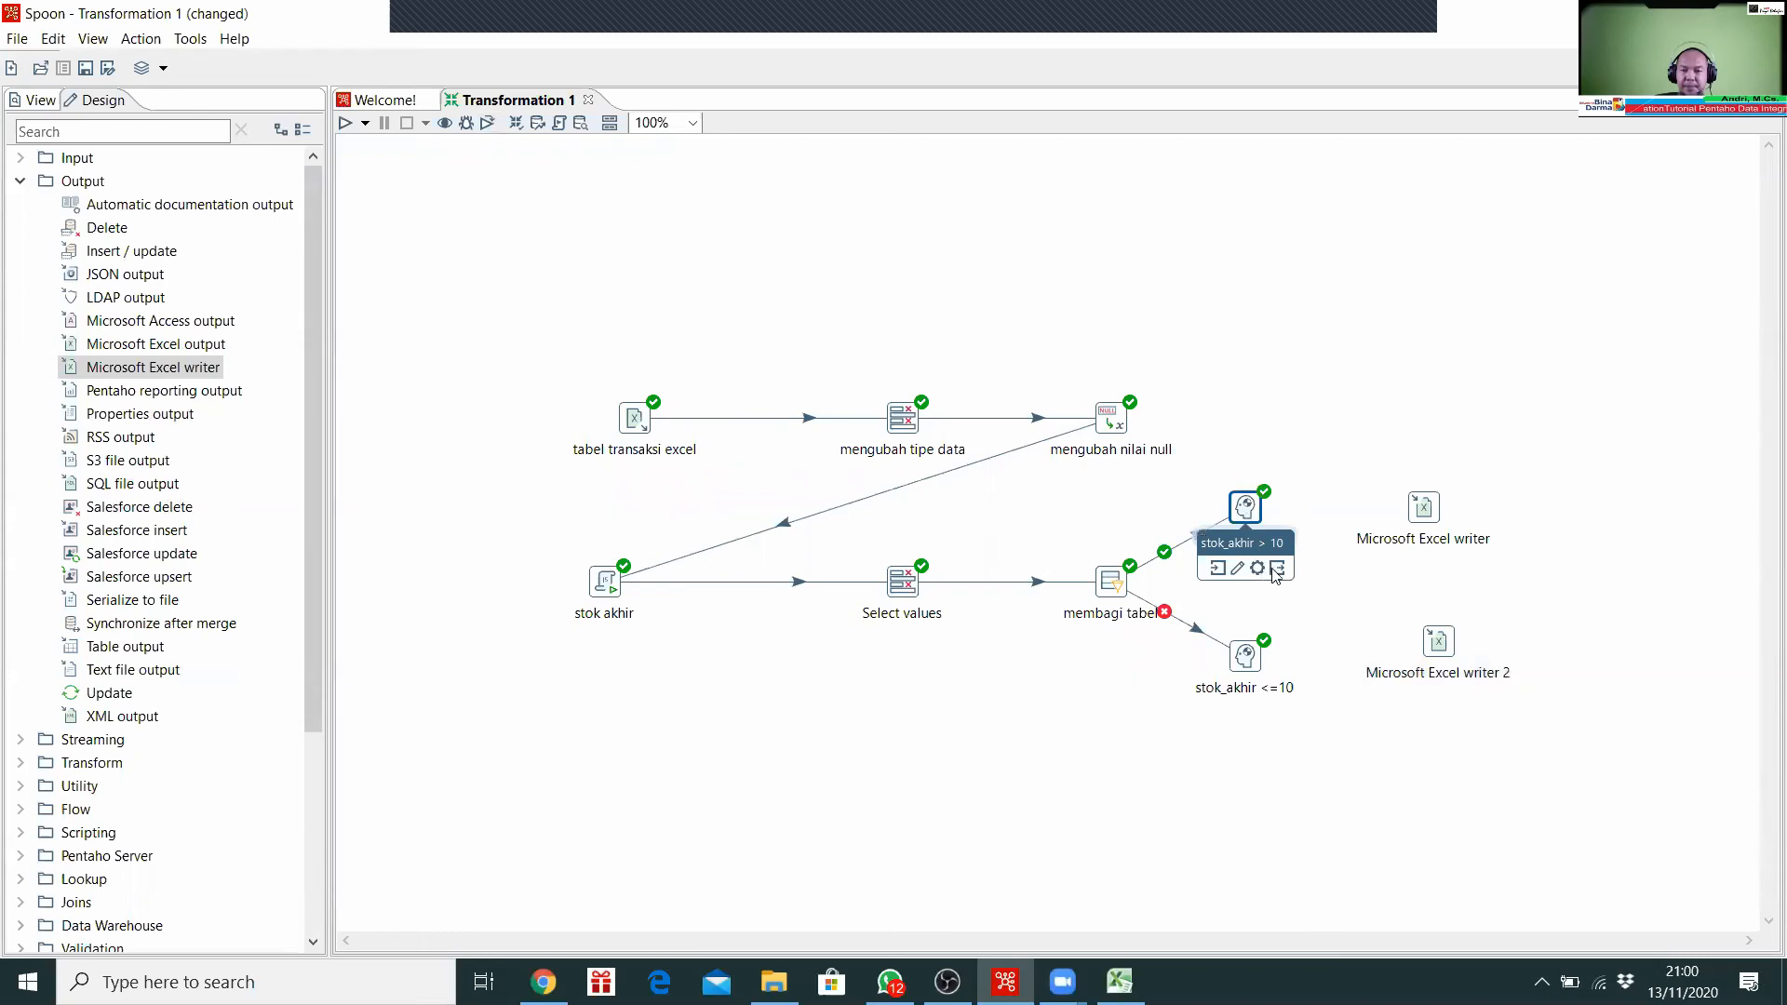
{"action": "left_click", "coordinate": [1423, 510]}
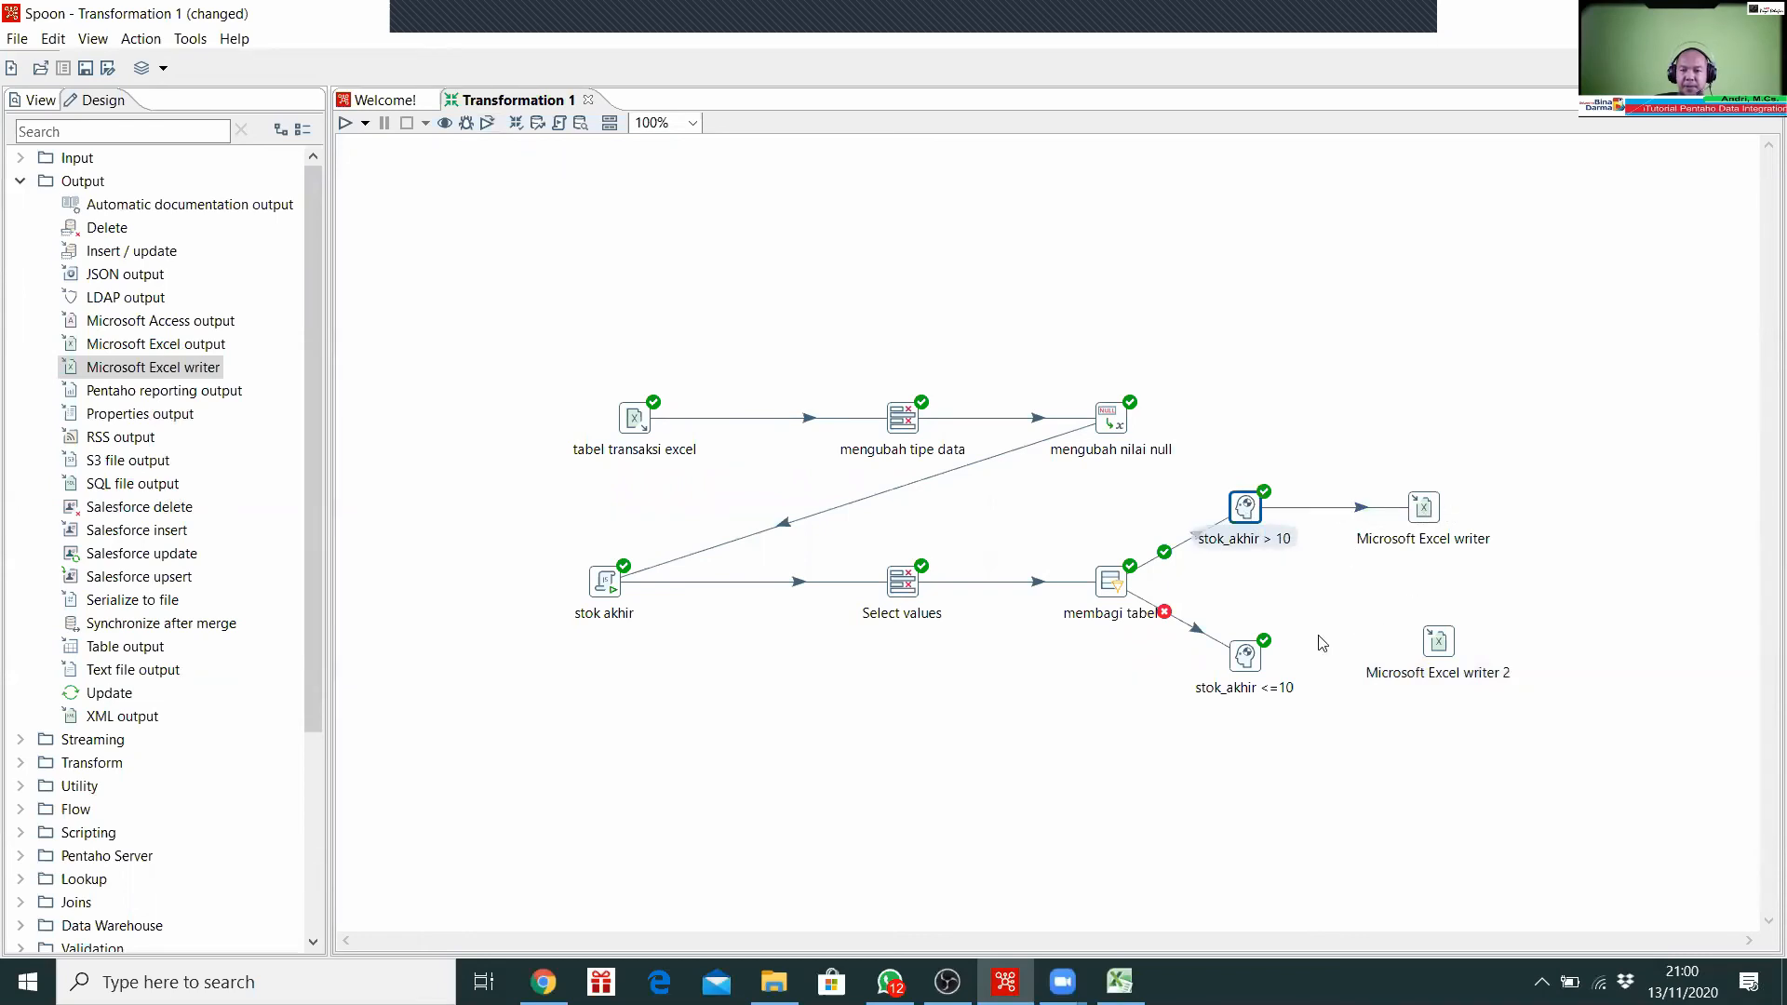
{"action": "left_click", "coordinate": [1238, 661]}
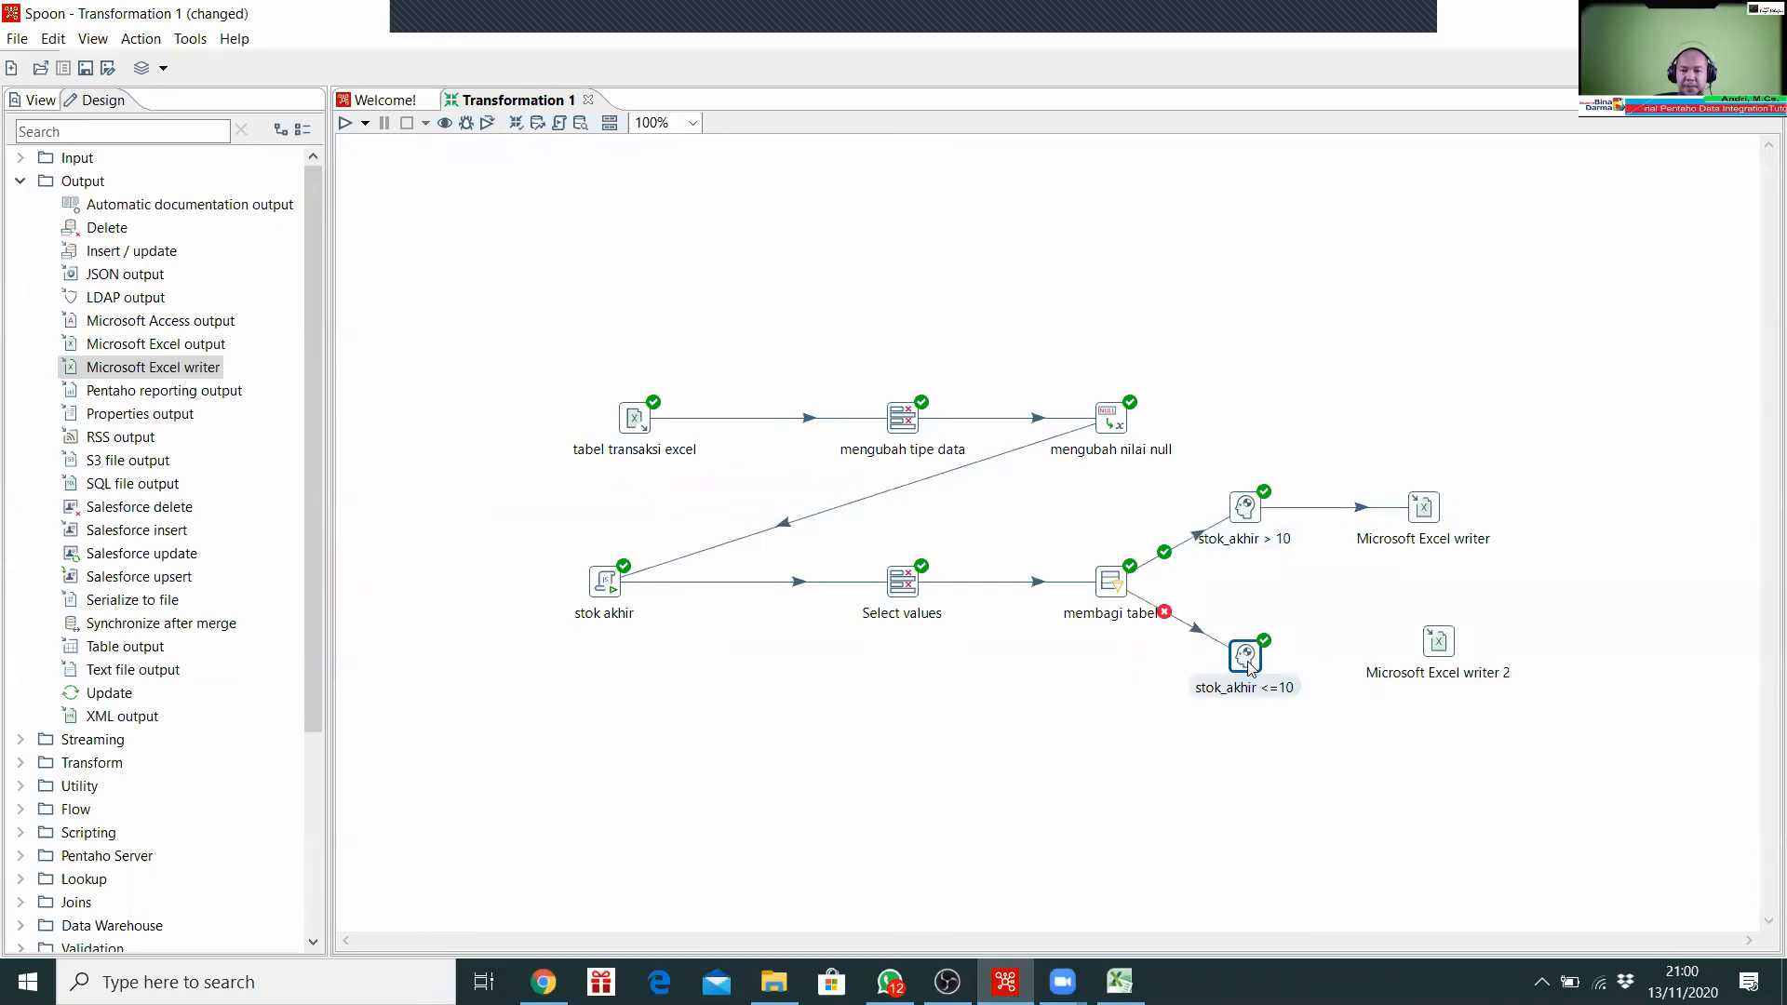
{"action": "left_click", "coordinate": [1278, 717]}
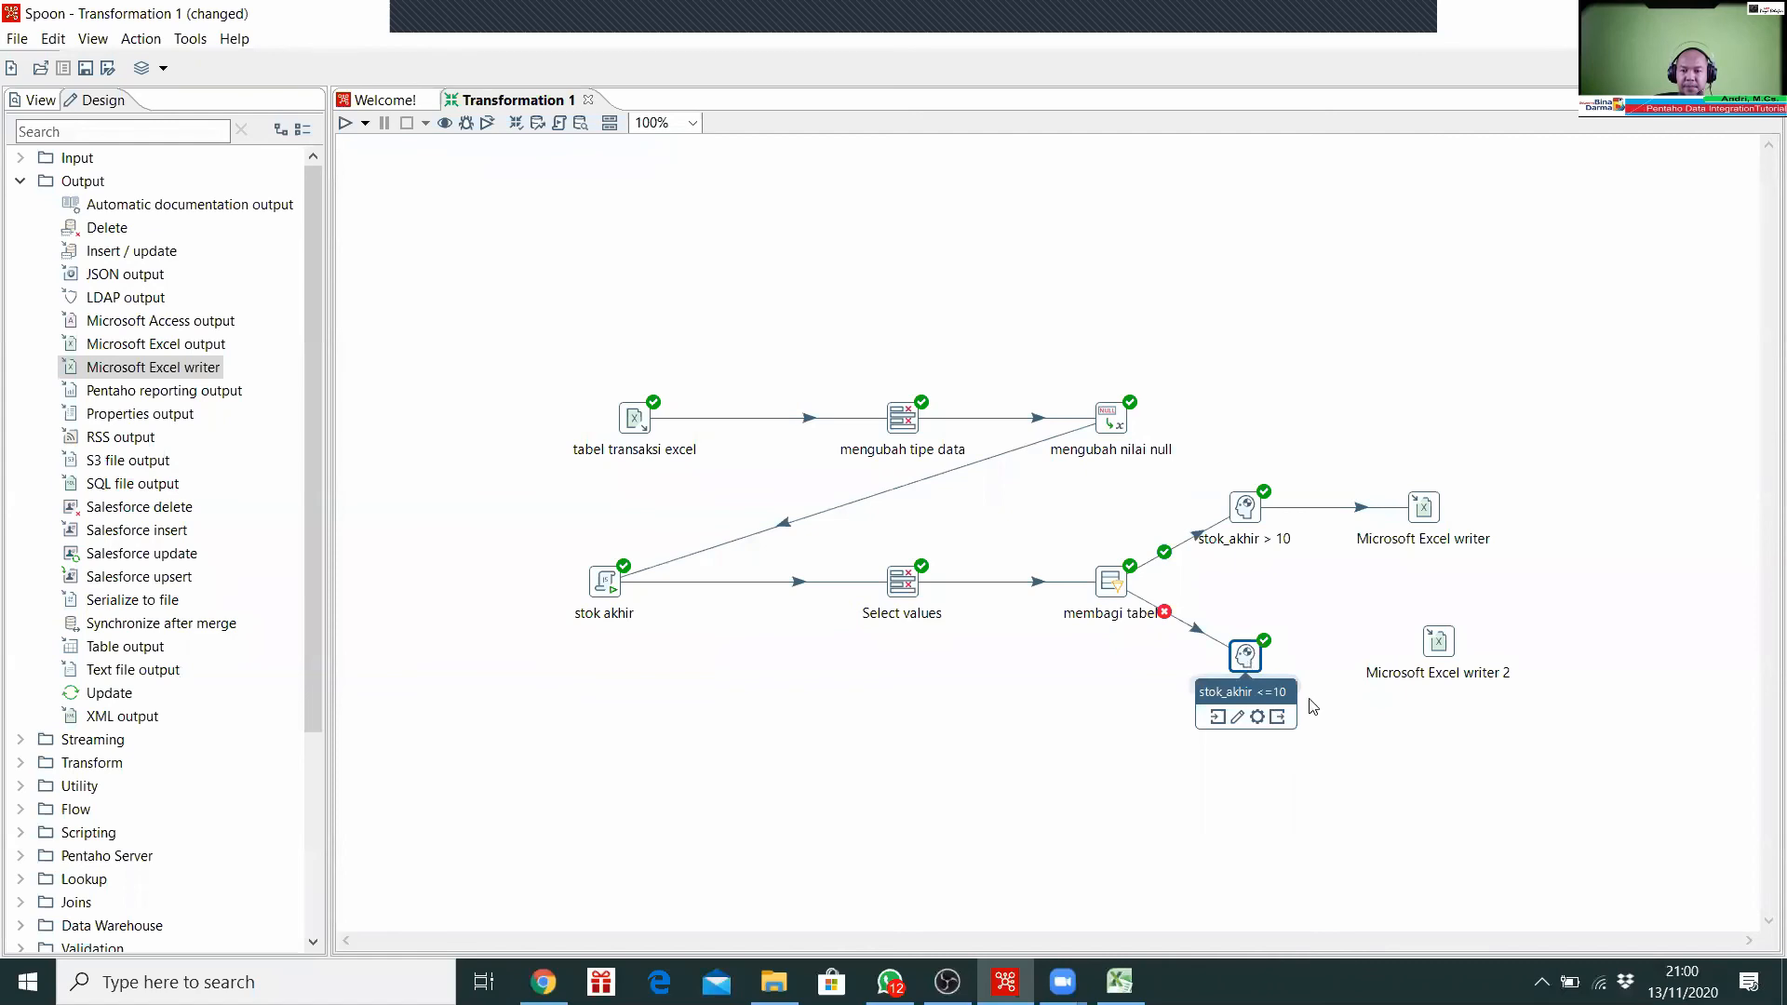
{"action": "left_click", "coordinate": [1452, 649]}
{"action": "left_click_drag", "start_coordinate": [1452, 649], "coordinate": [1437, 662]}
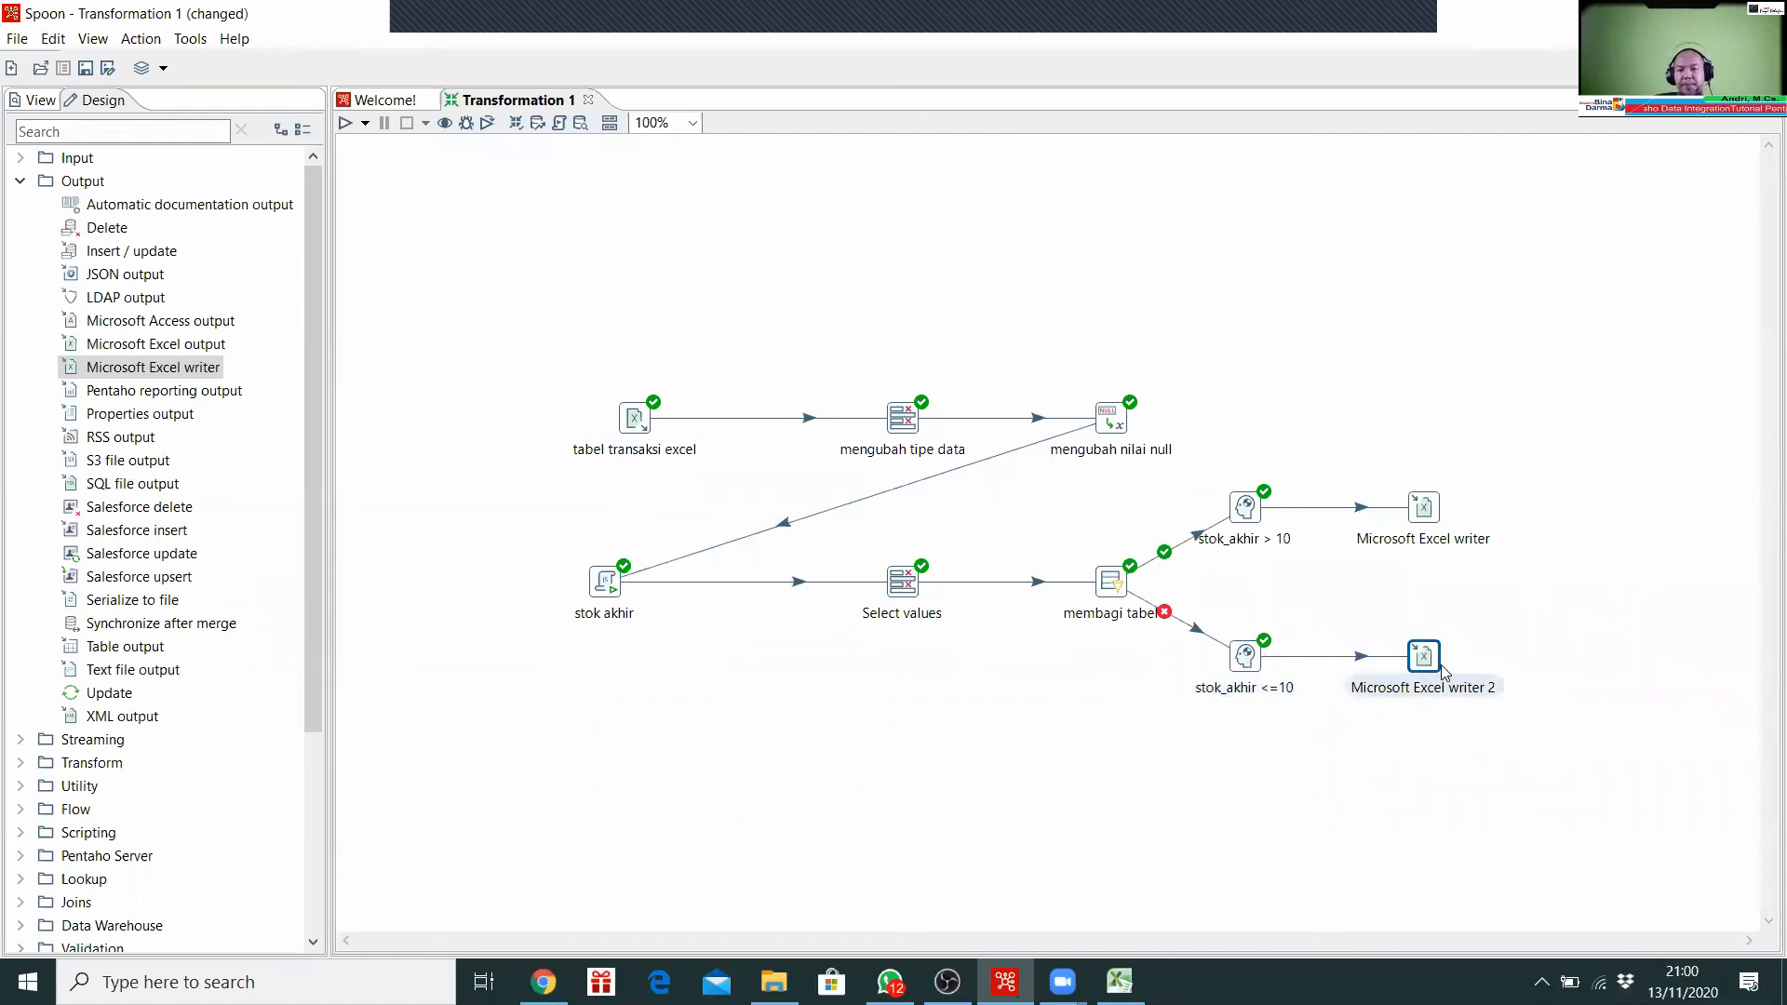
Step: Rename the Microsoft Excel writer fed by stok_akhir > 10 as "tabel_lebih_dari_10"
{"action": "left_click", "coordinate": [1422, 517]}
{"action": "double_click", "coordinate": [1421, 509]}
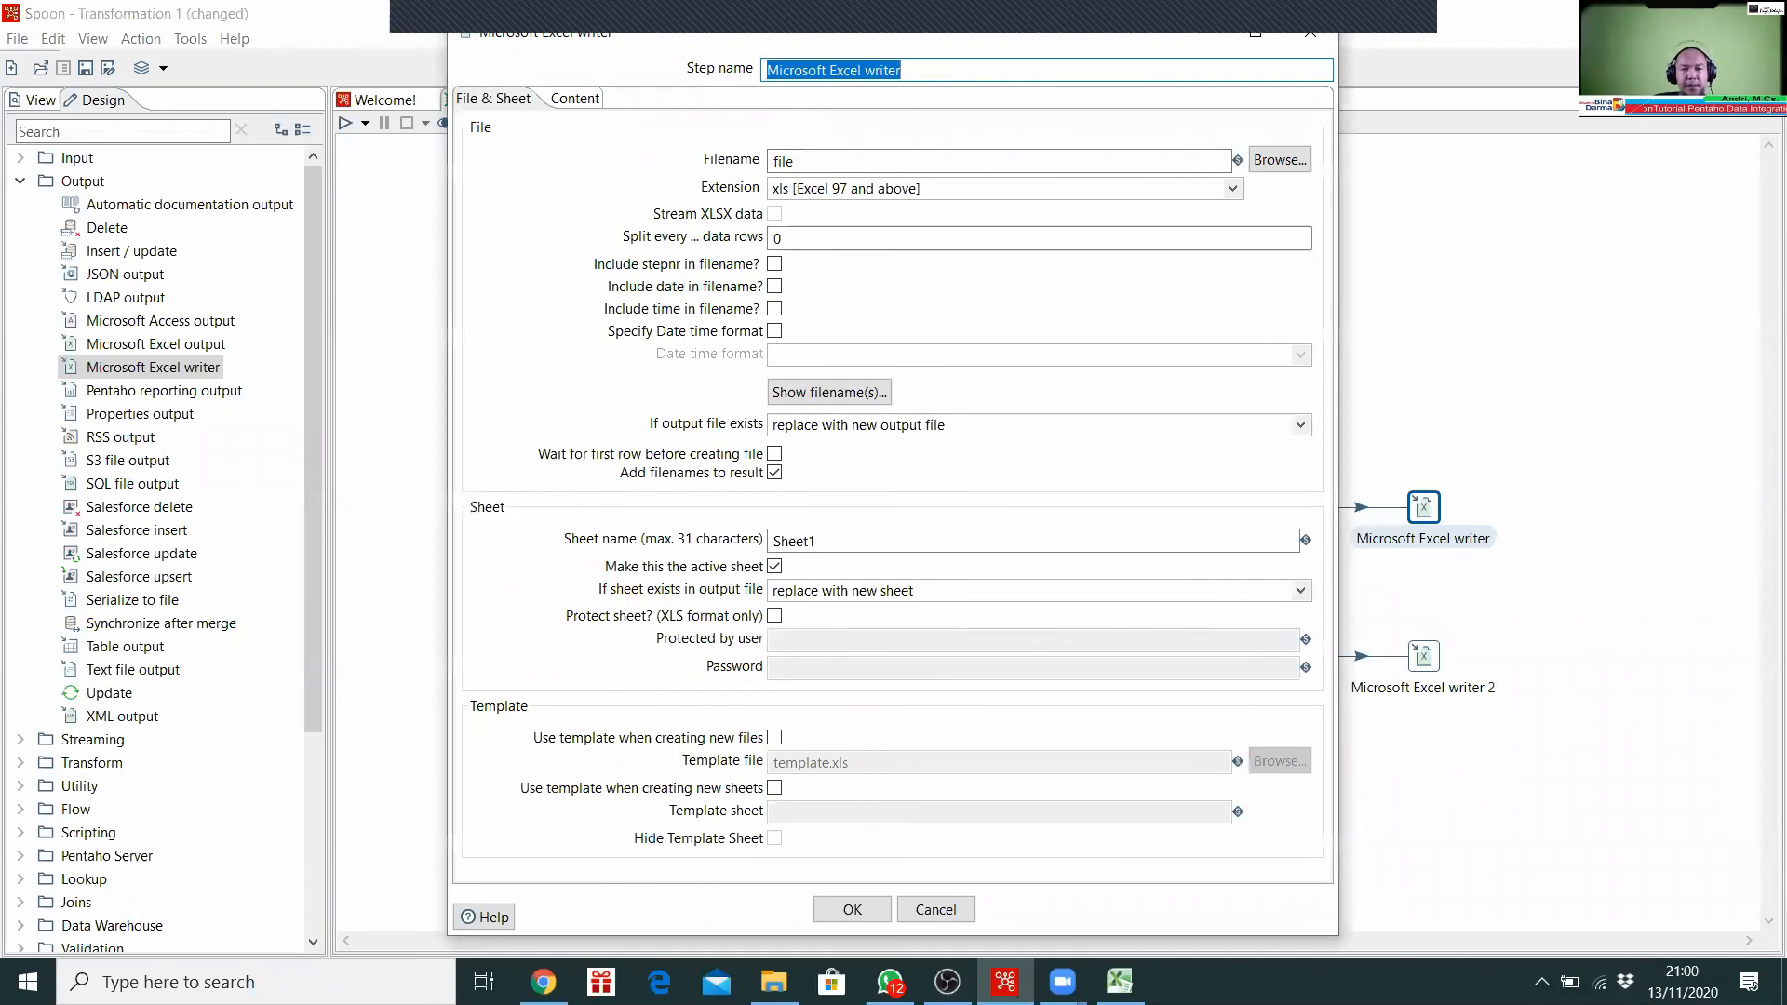
{"action": "type", "text": "tabel"}
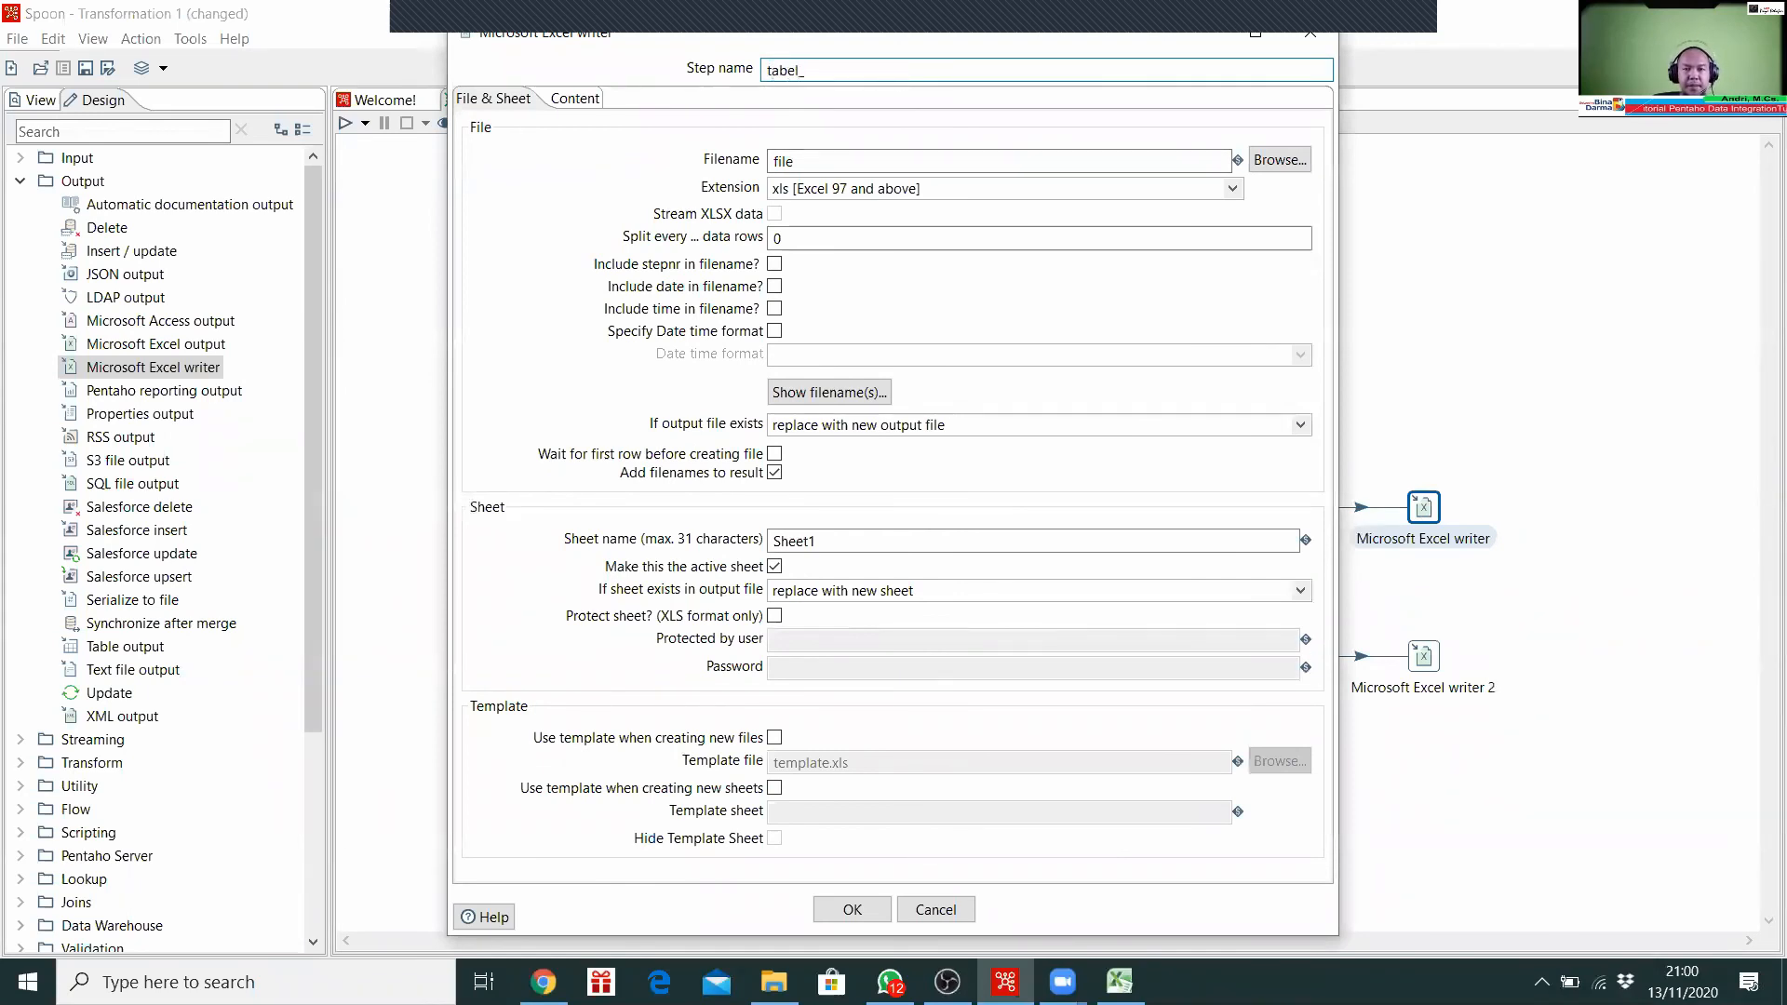
{"action": "type", "text": "_lebi"}
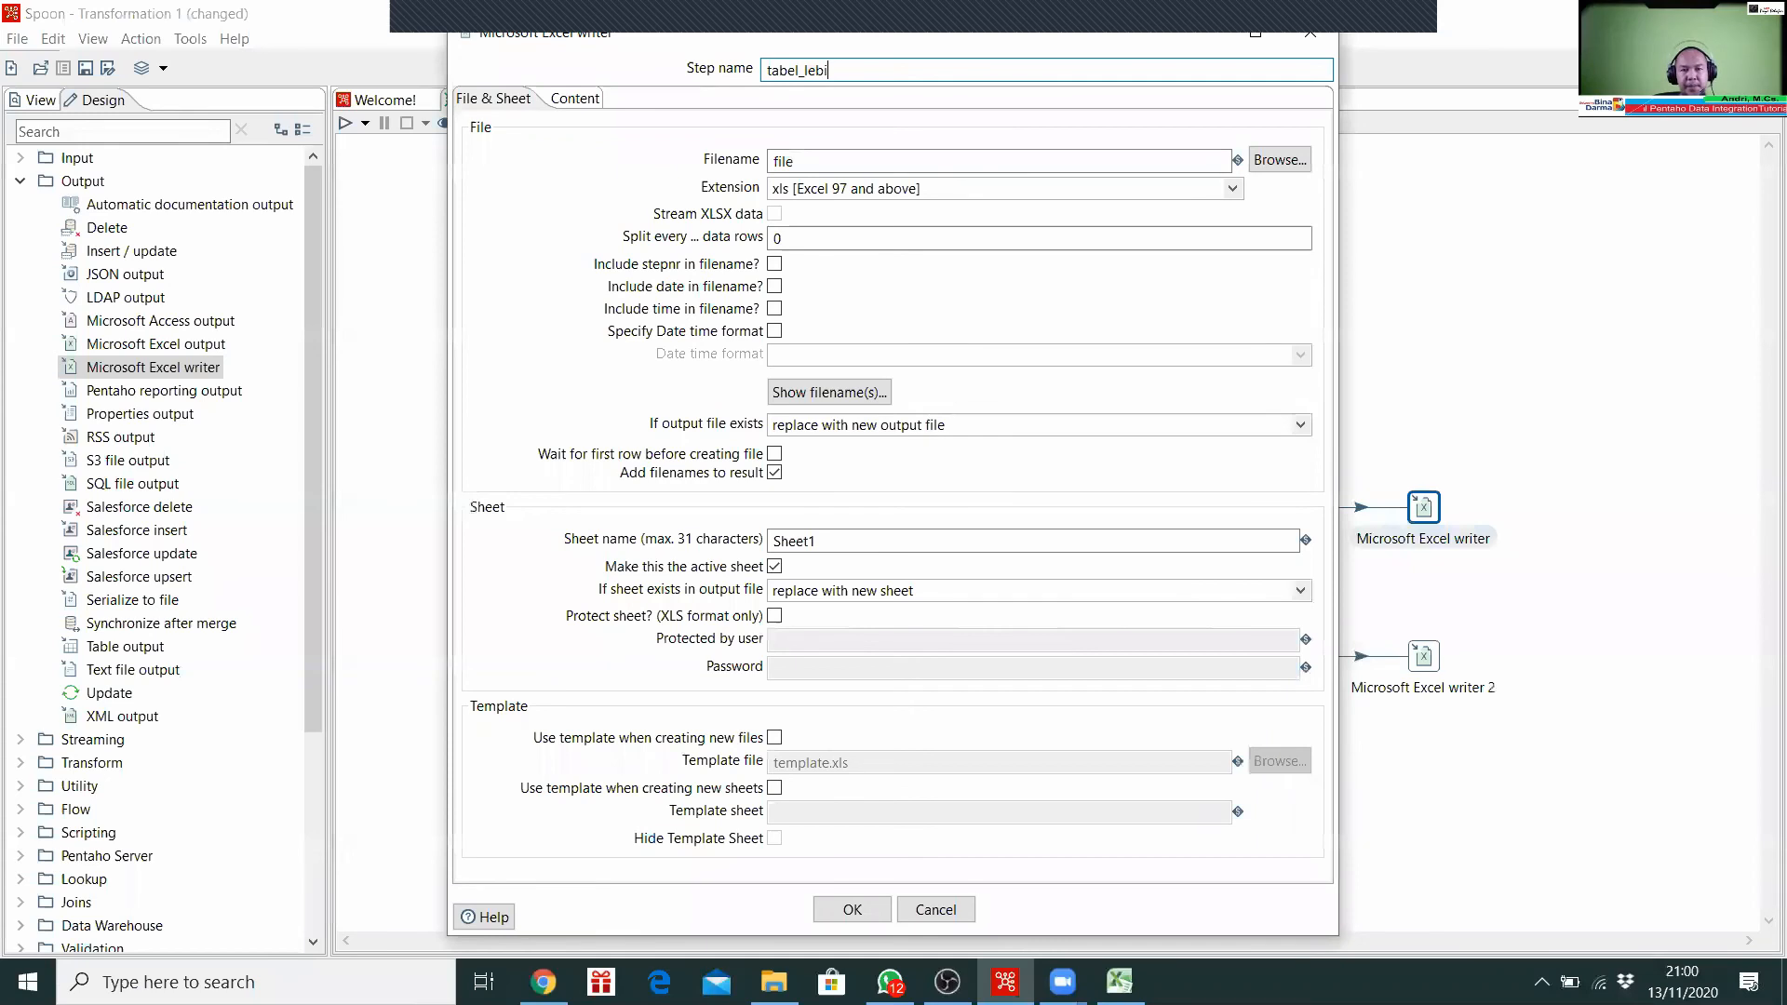
{"action": "type", "text": "h"}
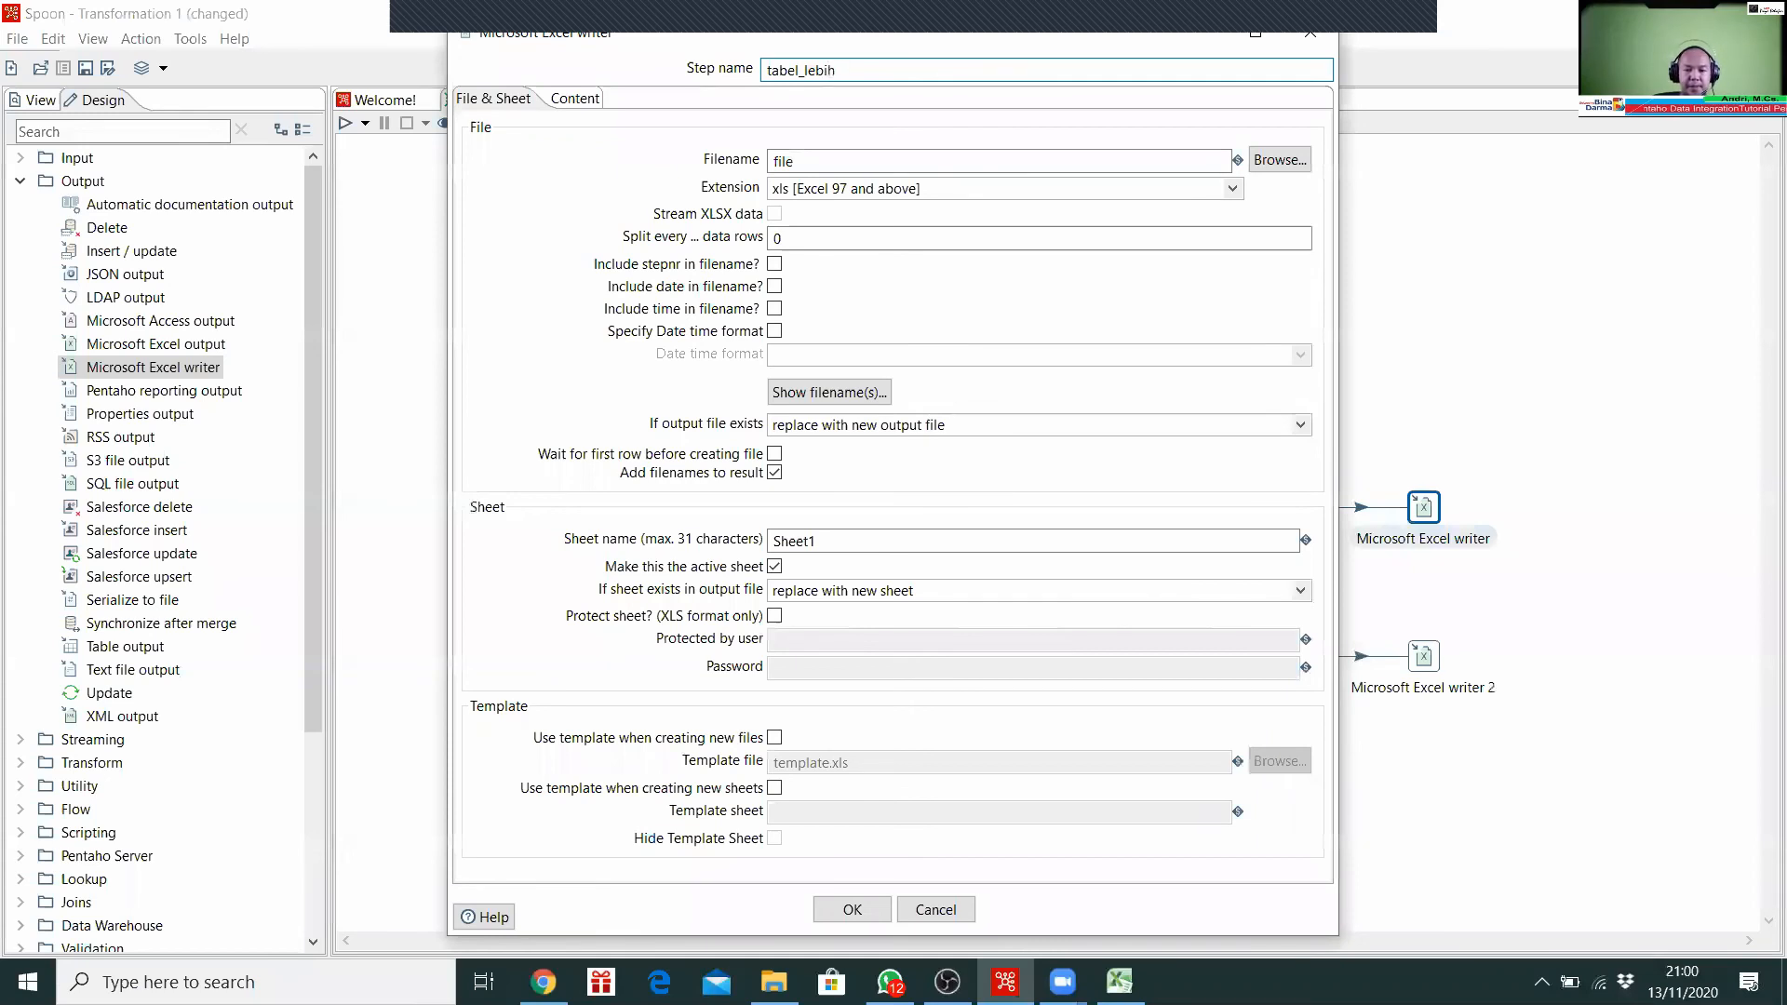
{"action": "type", "text": "_dari_10"}
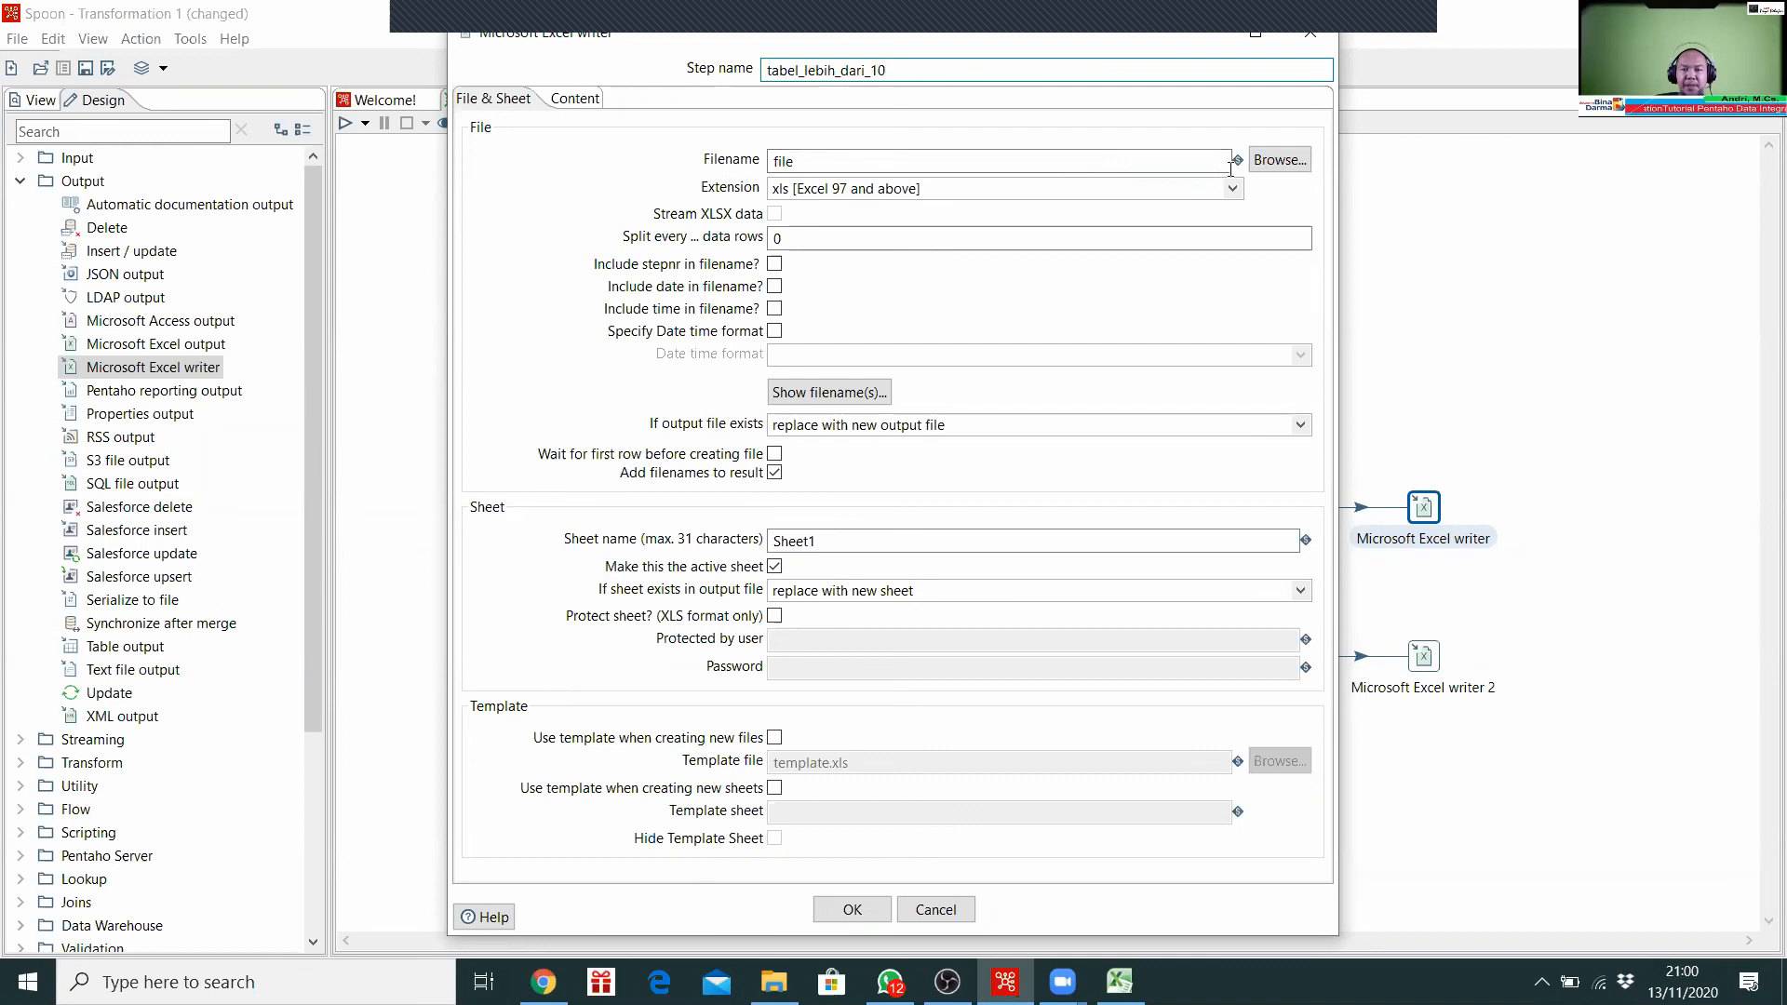
Step: Set the writer's output file to tabel_lebih_dari_10 in the pentaho-training\output folder, in xls format
{"action": "left_click", "coordinate": [1267, 169]}
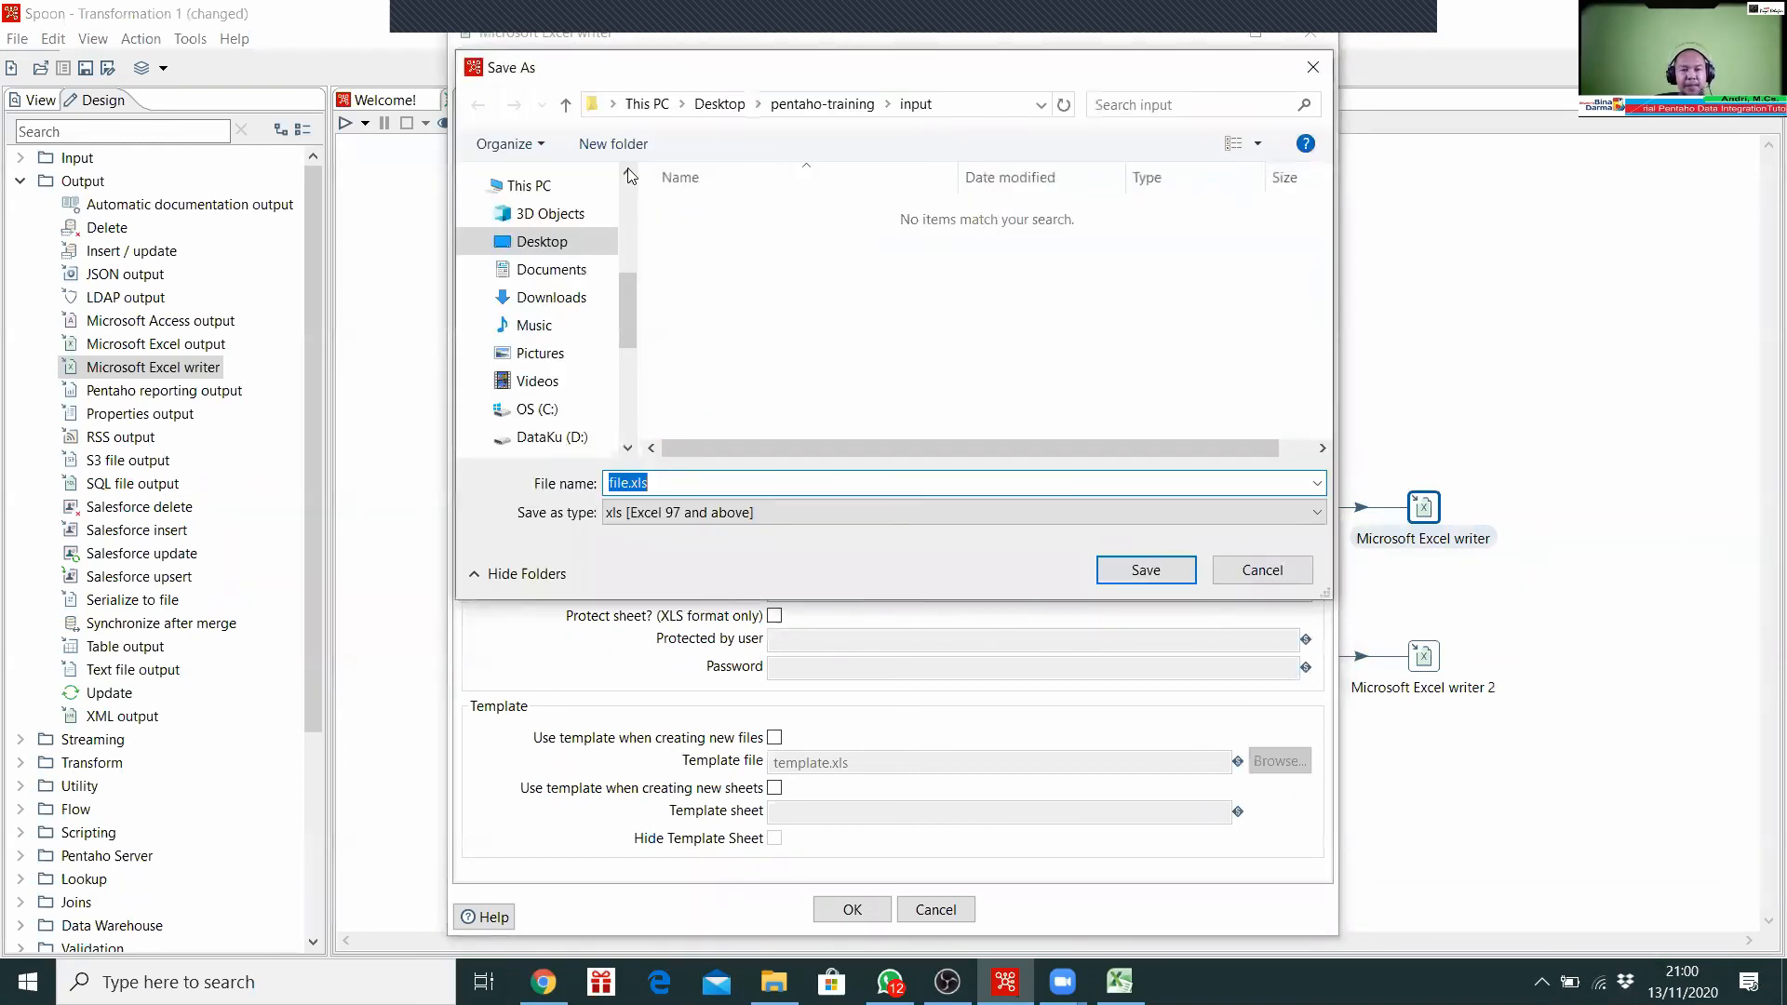
{"action": "left_click", "coordinate": [567, 107]}
{"action": "double_click", "coordinate": [744, 290]}
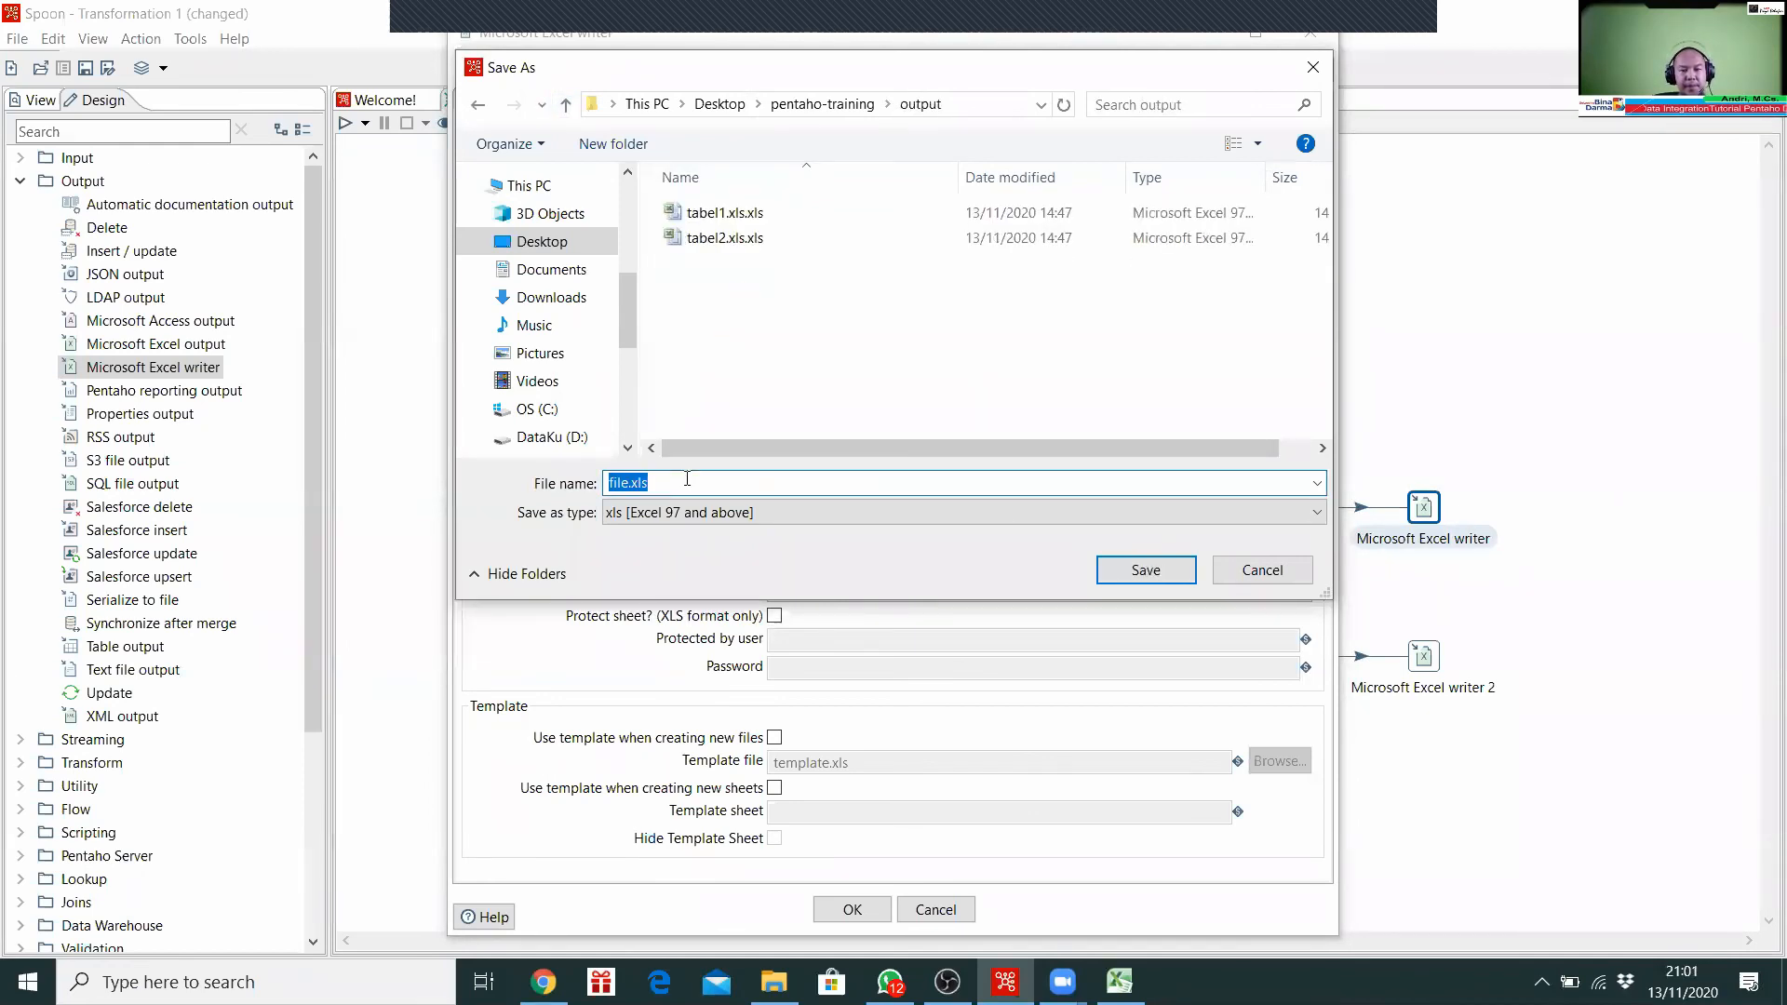
{"action": "type", "text": "tabel_"}
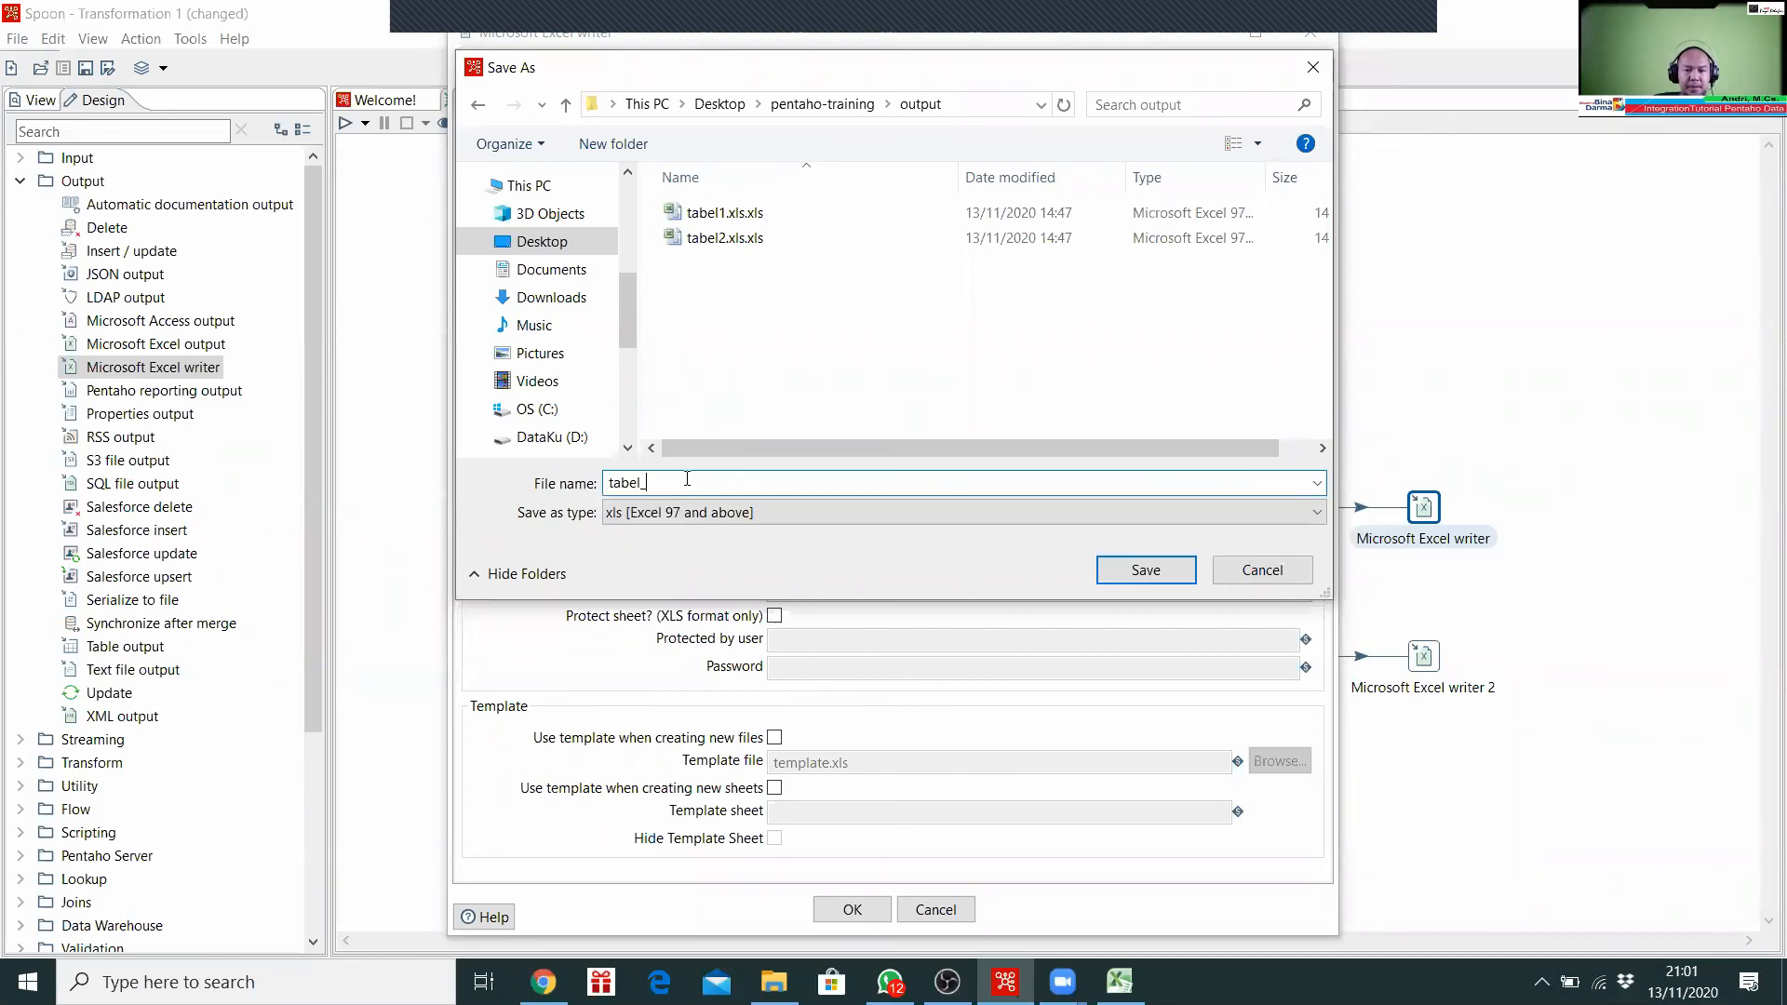
{"action": "type", "text": "lebih_da"}
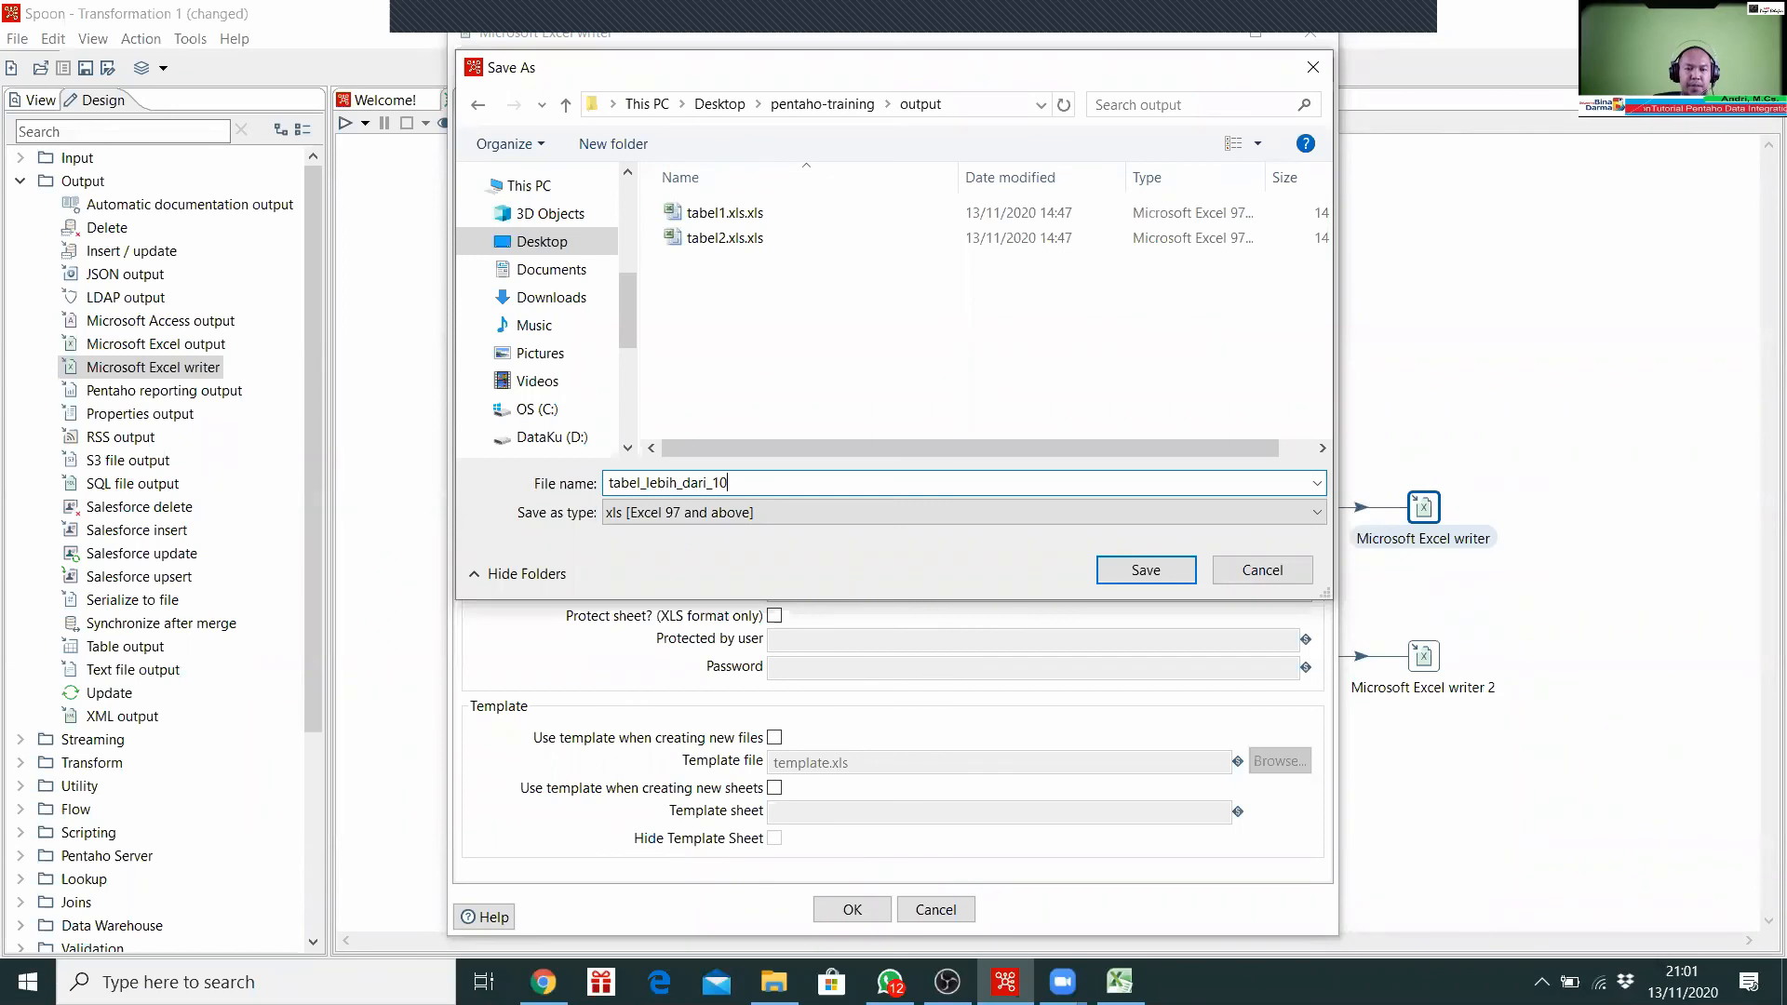
{"action": "type", "text": "ri_10"}
{"action": "left_click", "coordinate": [1146, 569]}
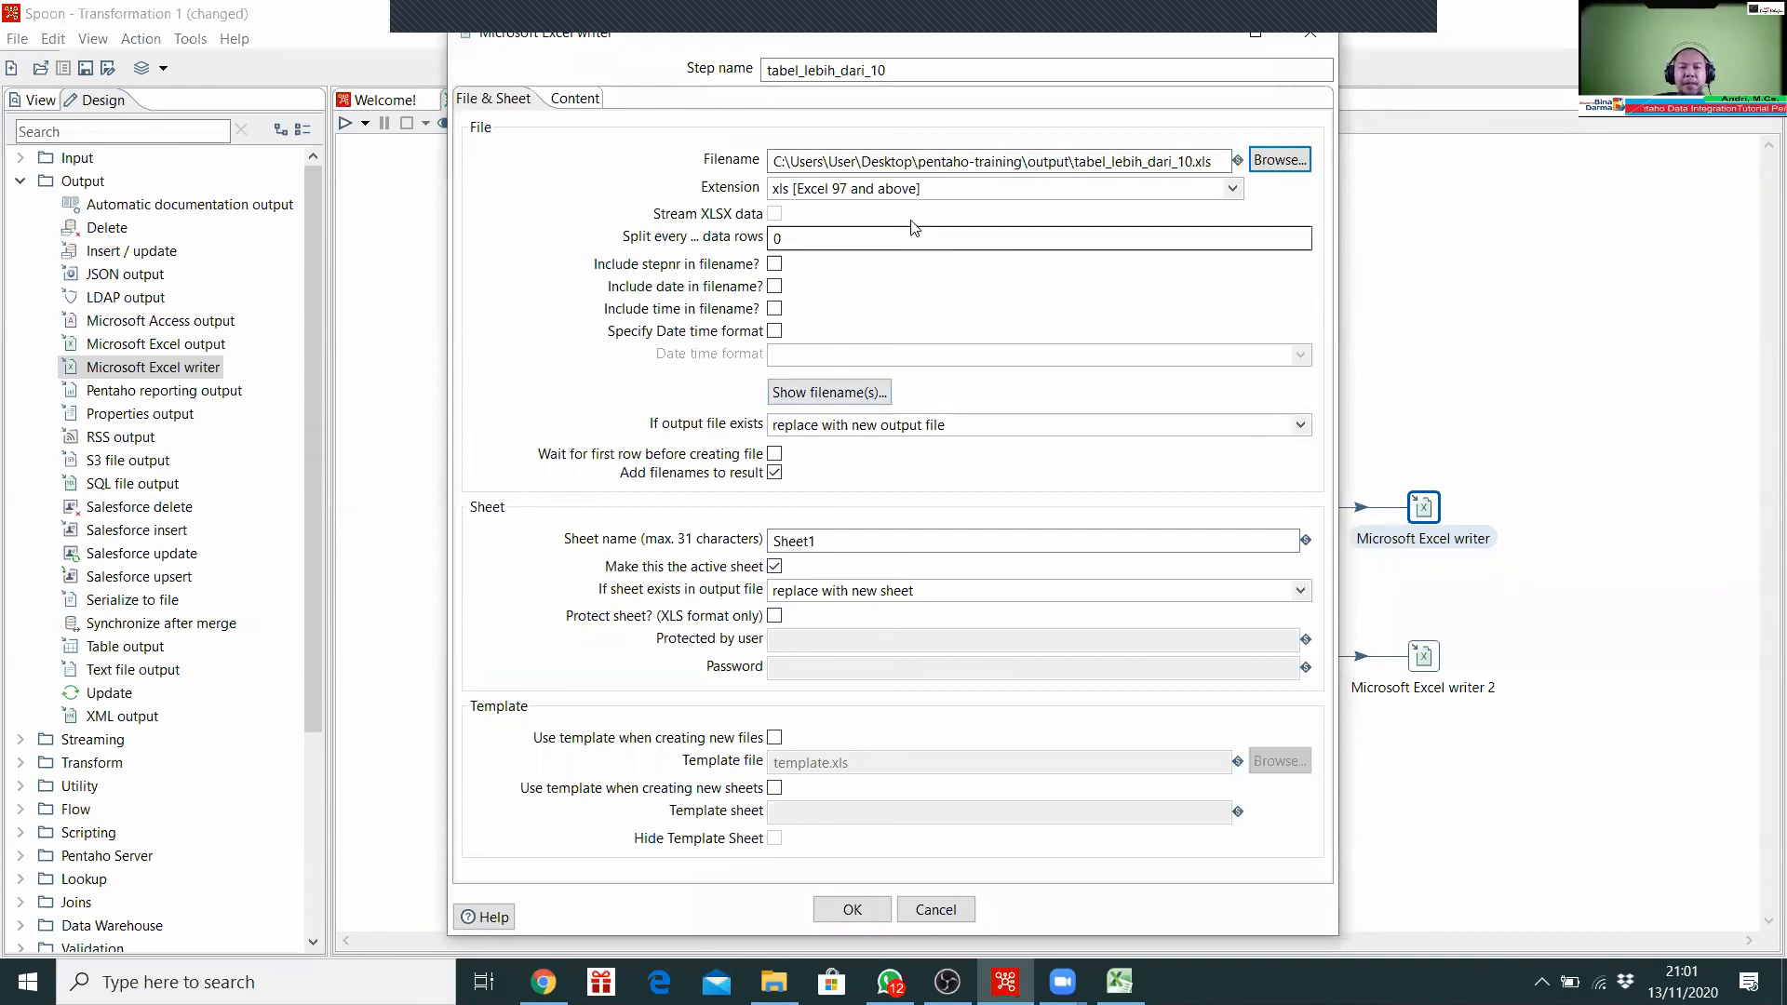
Step: Check the resulting output filename and remove the .xls ending from the writer's file path, leaving tabel_lebih_dari_10
{"action": "left_click", "coordinate": [869, 394]}
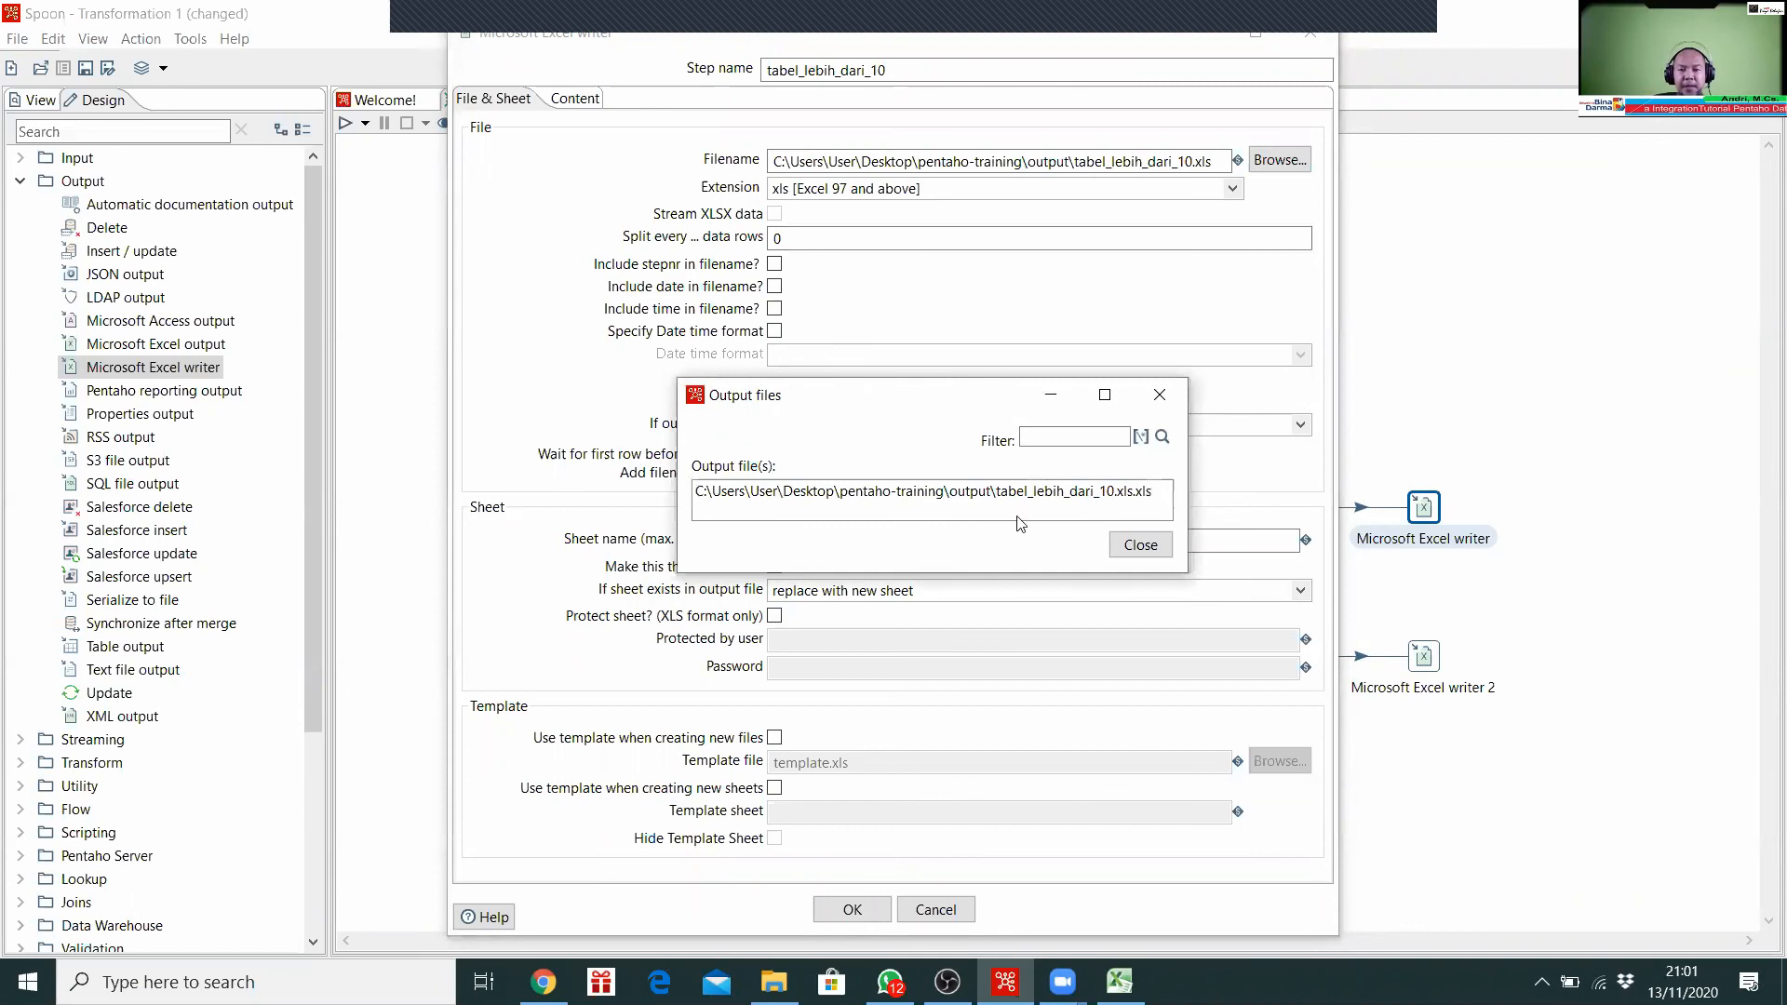
{"action": "left_click", "coordinate": [1149, 493]}
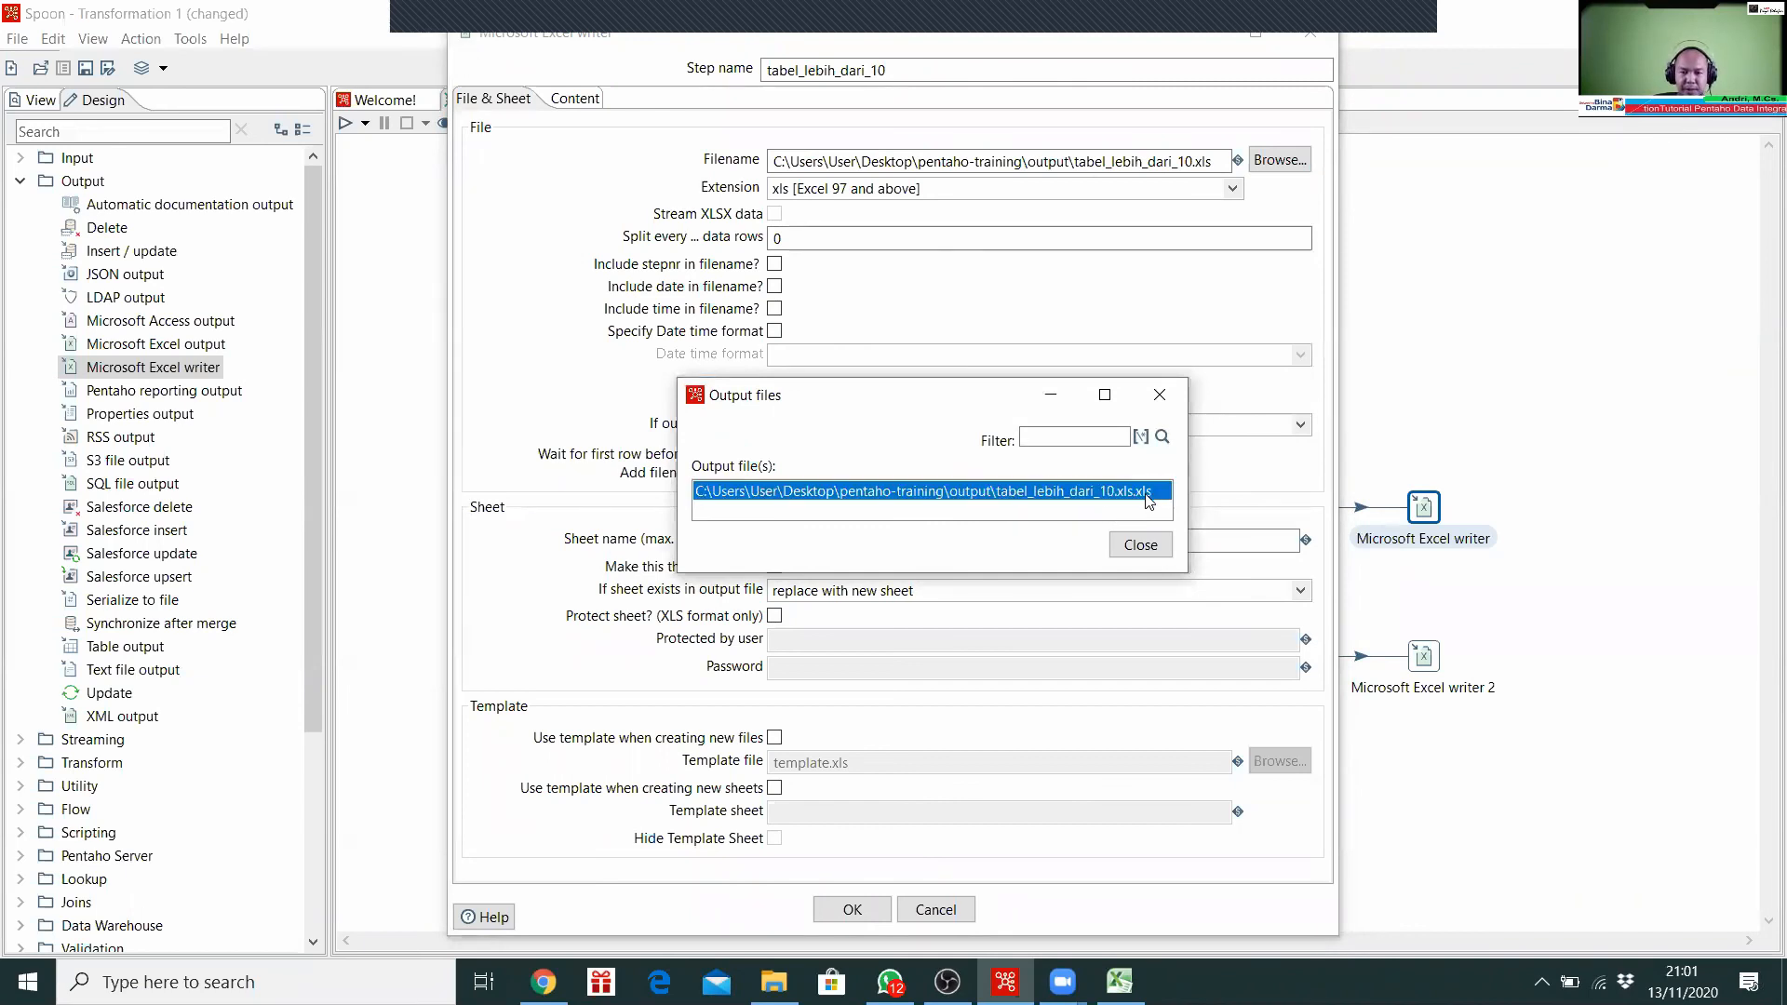
{"action": "left_click", "coordinate": [1140, 544]}
{"action": "left_click", "coordinate": [1178, 162]}
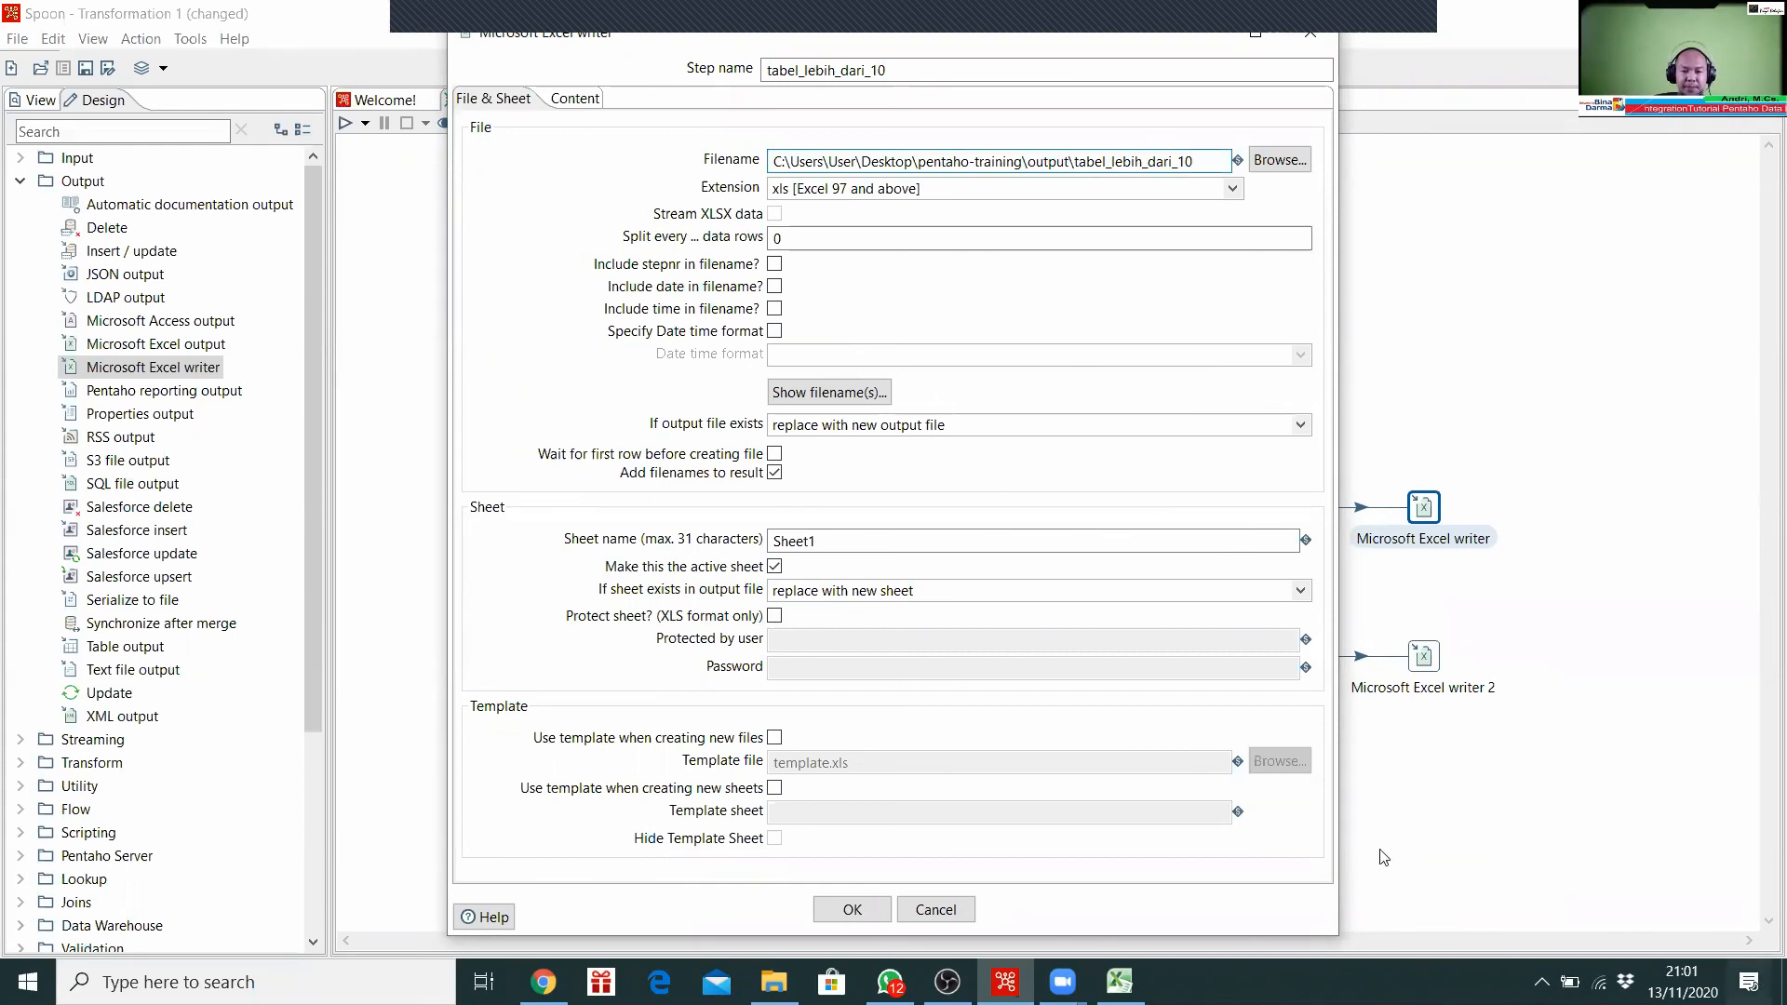
Step: Accept the tabel_lebih_dari_10 writer settings and rename the Microsoft Excel writer fed by stok_akhir <=10 as "tabel_10_atau_kurang"
{"action": "left_click", "coordinate": [849, 910]}
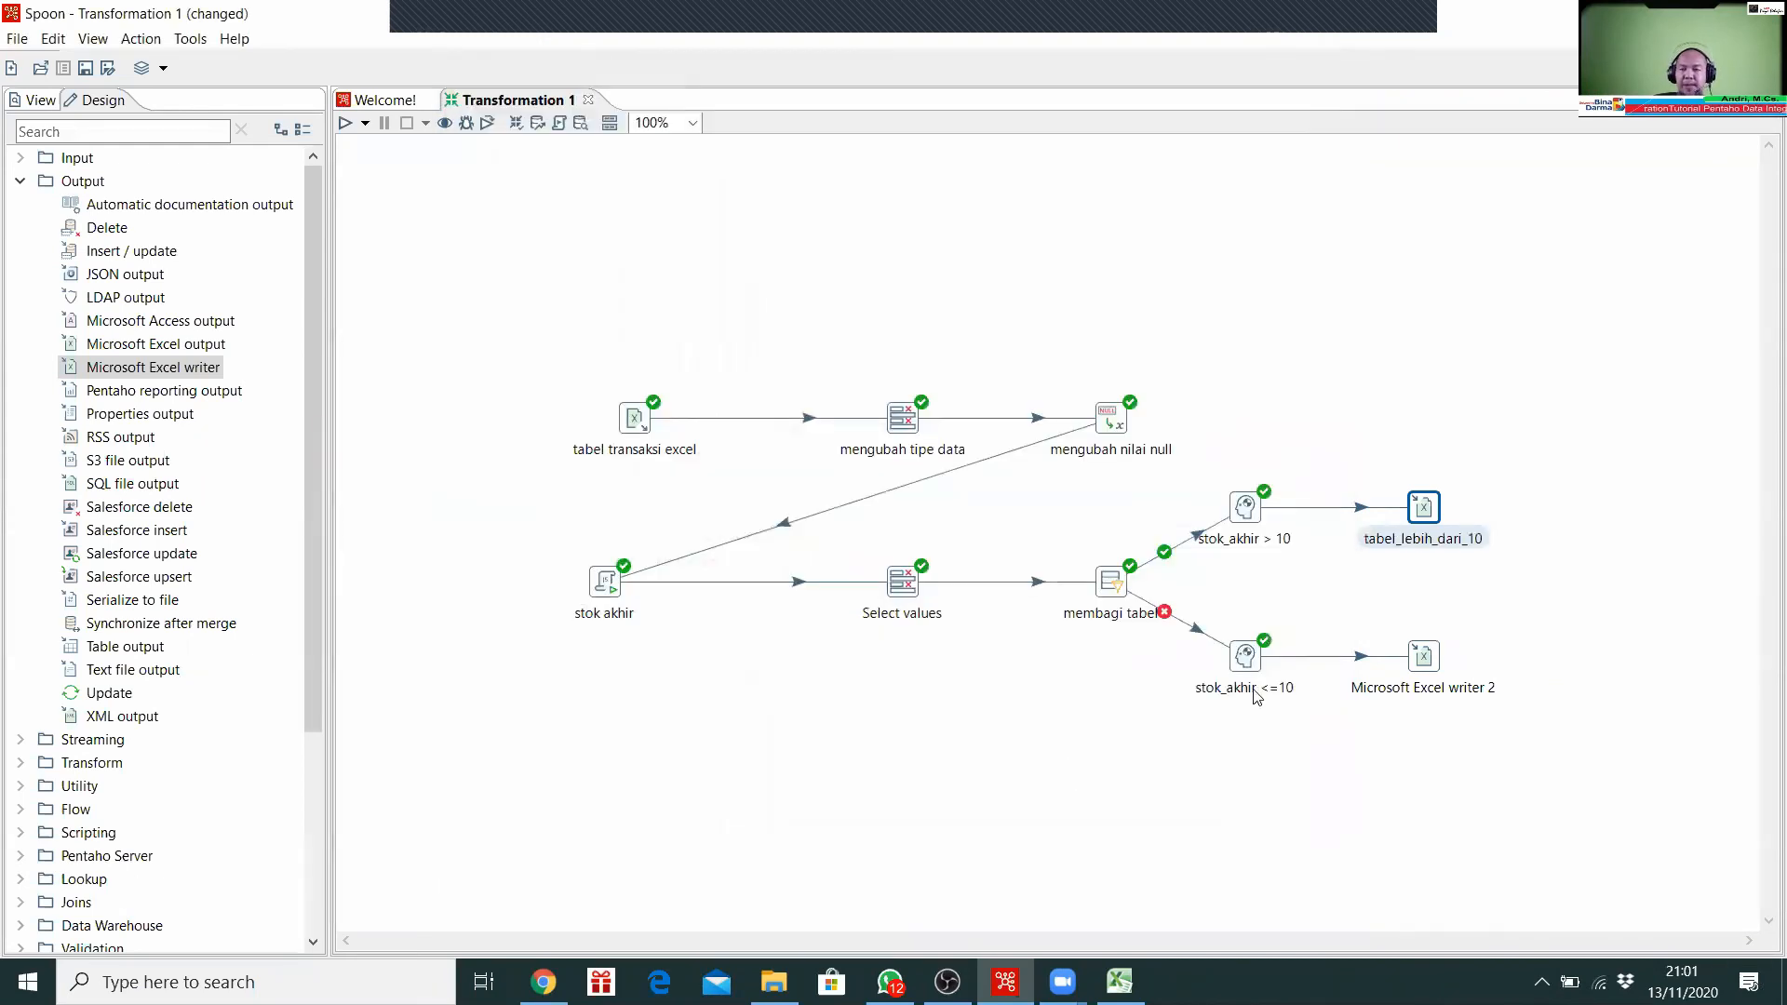
{"action": "left_click", "coordinate": [1421, 659]}
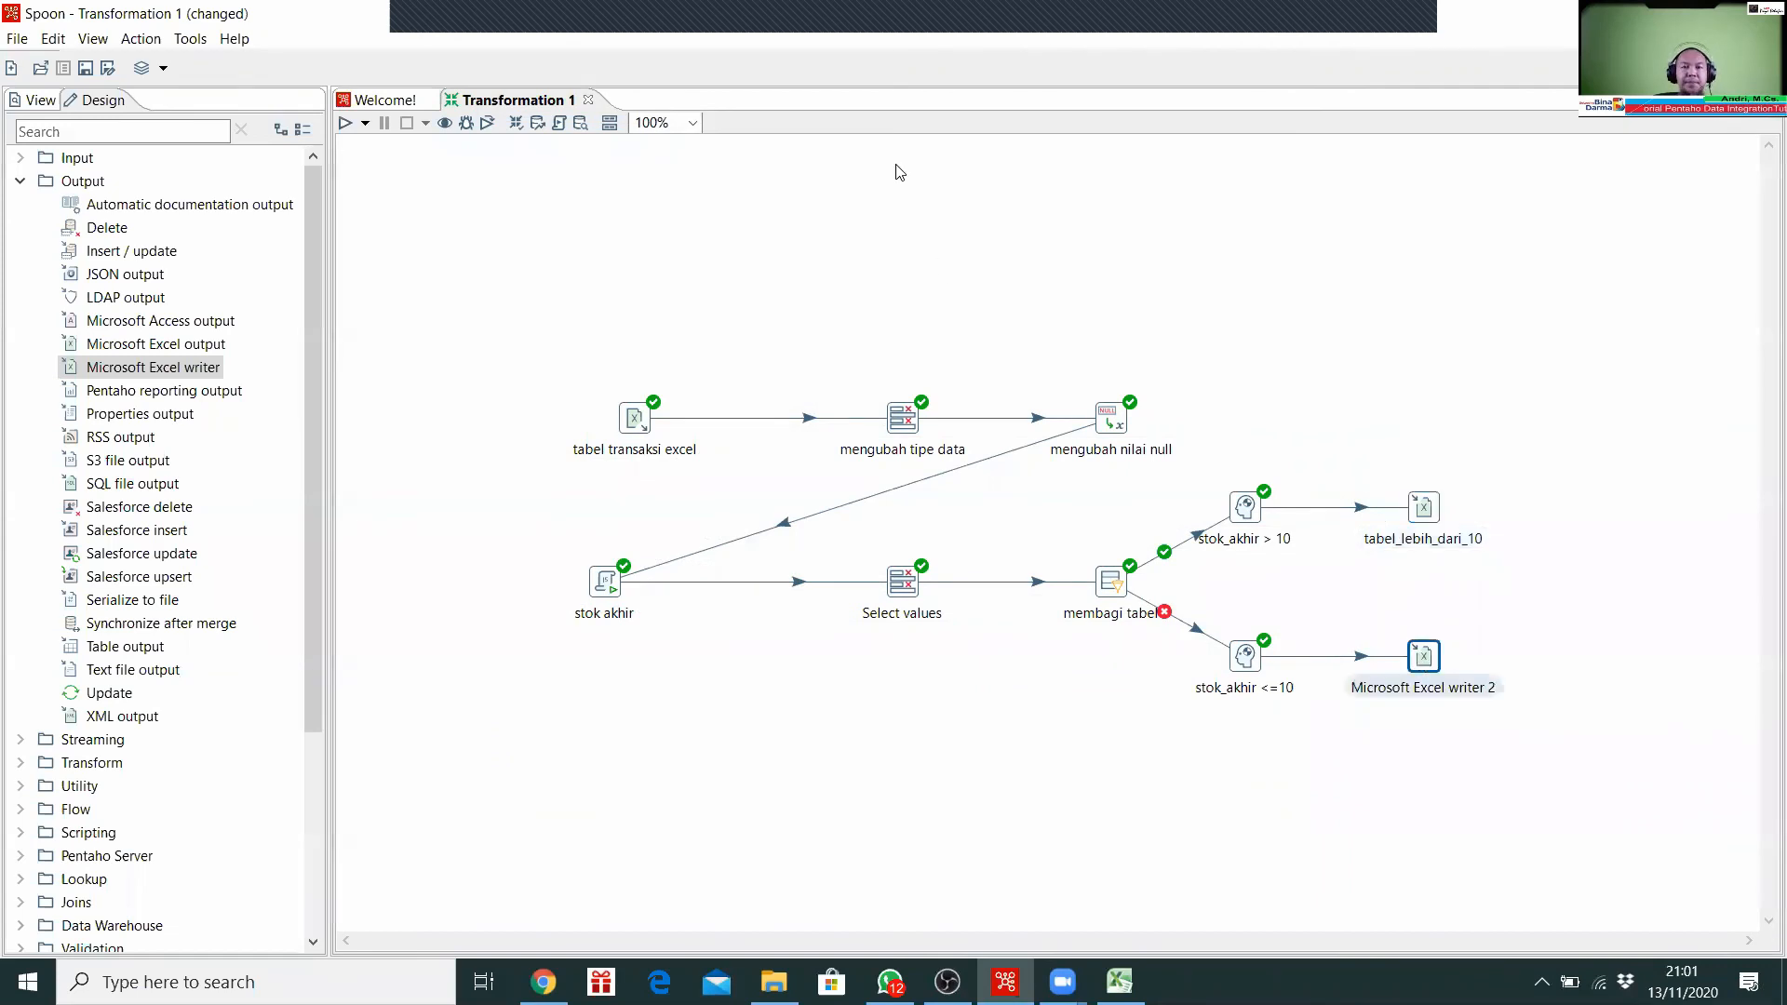
{"action": "double_click", "coordinate": [1432, 663]}
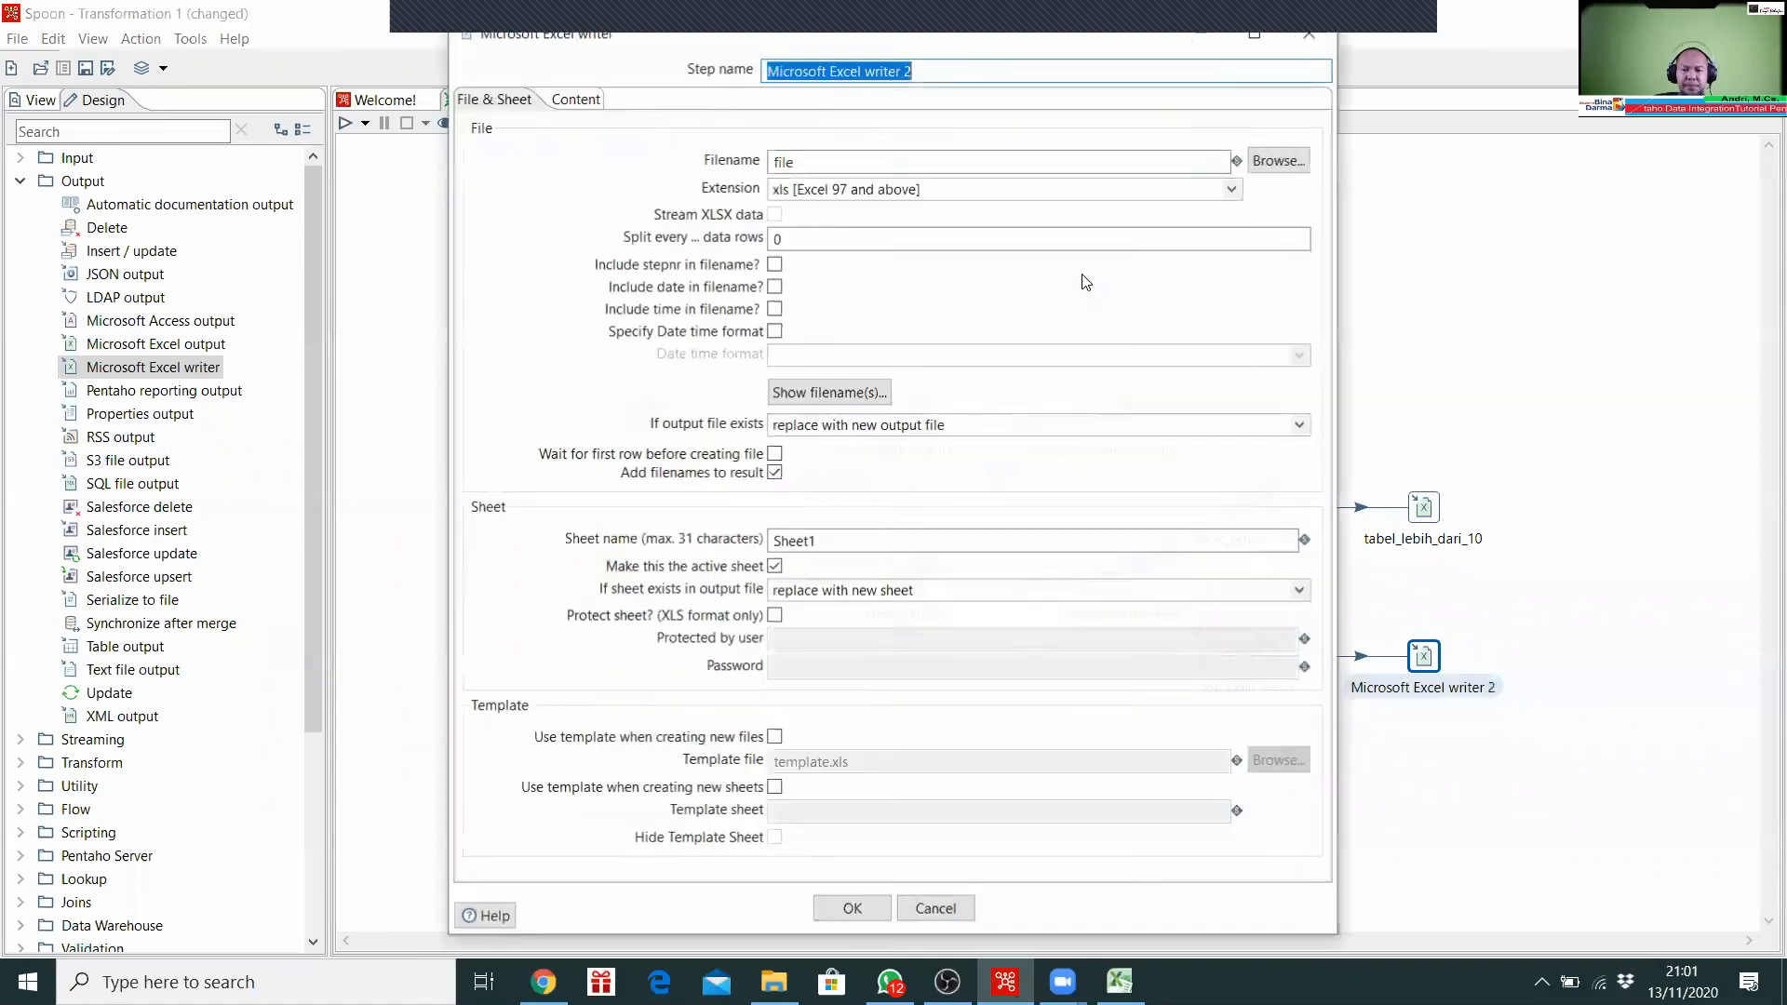
{"action": "type", "text": "tabel"}
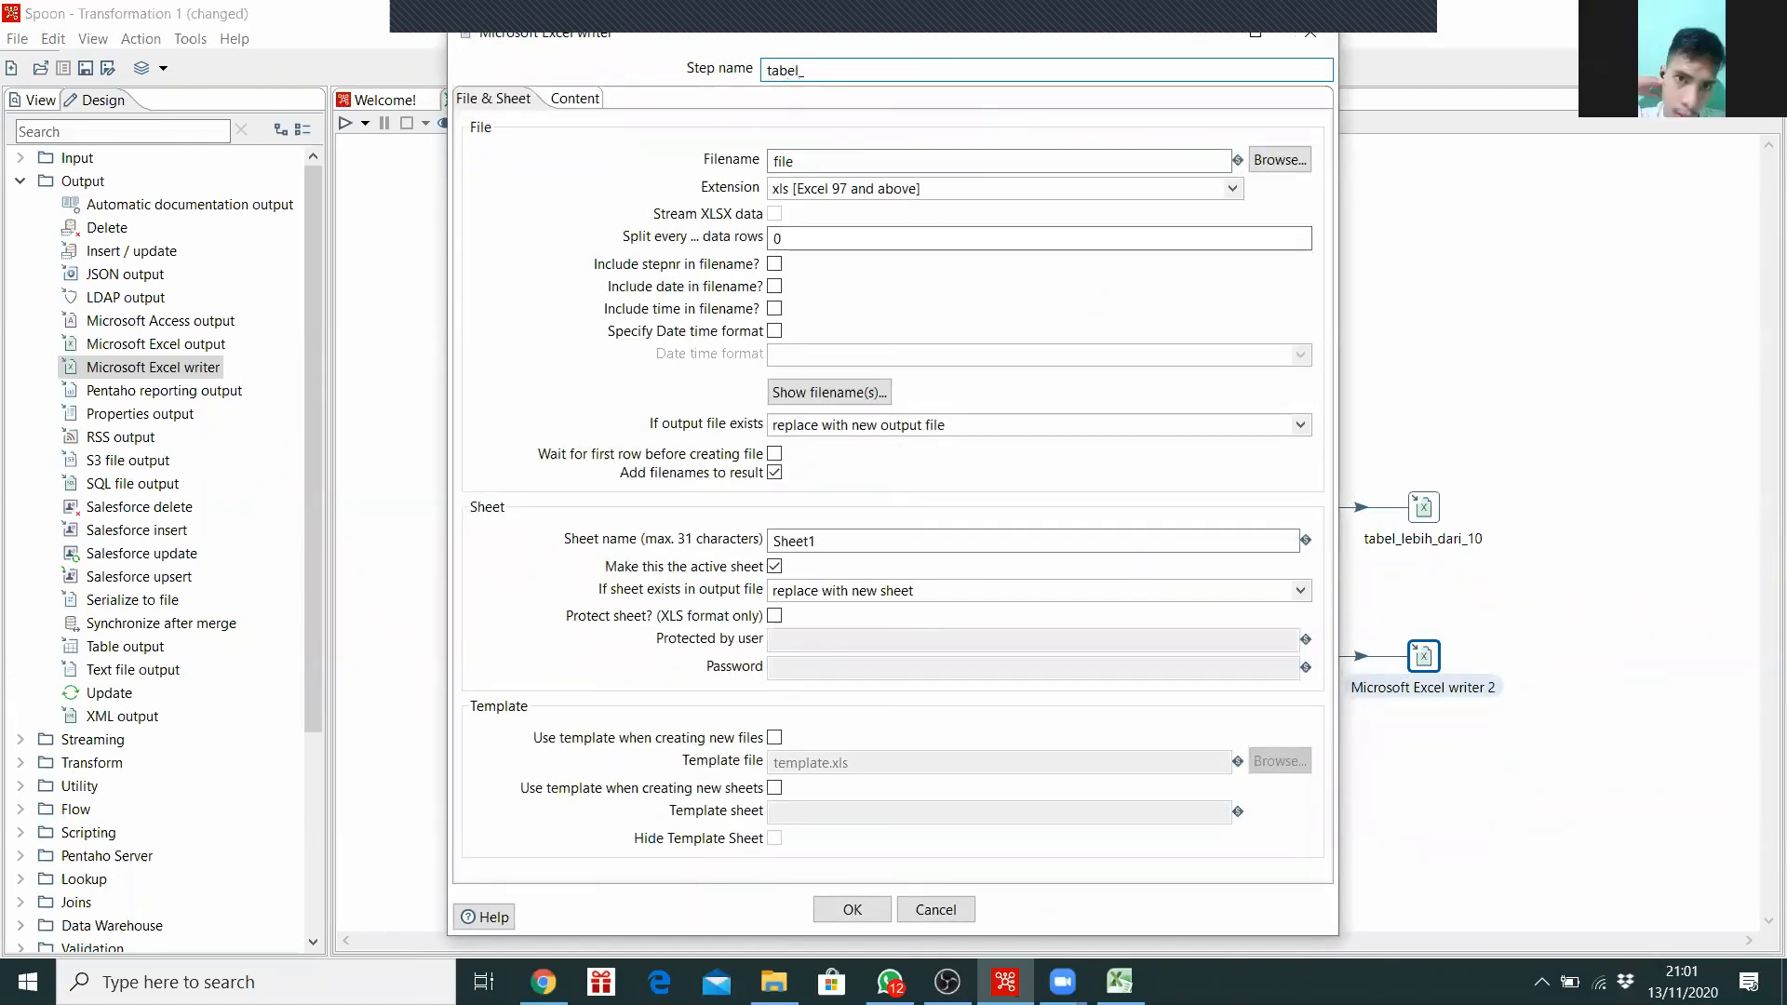
{"action": "type", "text": "_10_atau_kurang"}
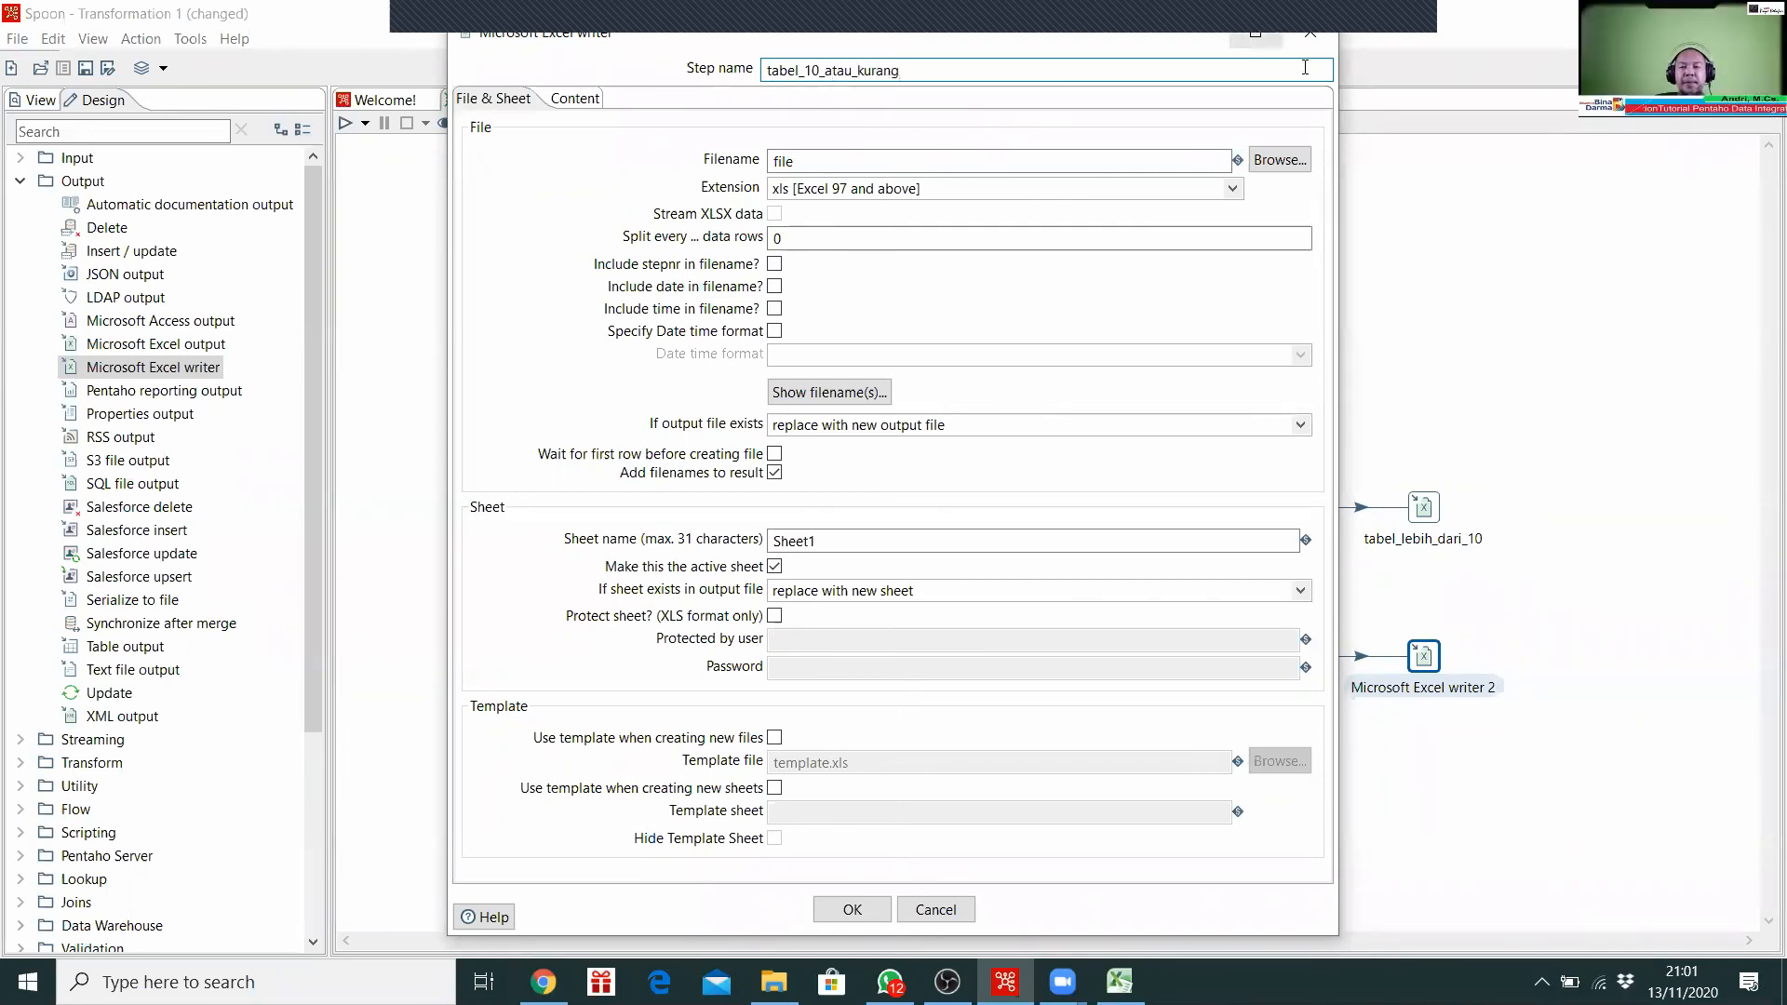
Step: Set this writer's output file to tabel_10_atau_kurang in the pentaho-training\output folder, in xls format, and accept the settings
{"action": "left_click", "coordinate": [1280, 159]}
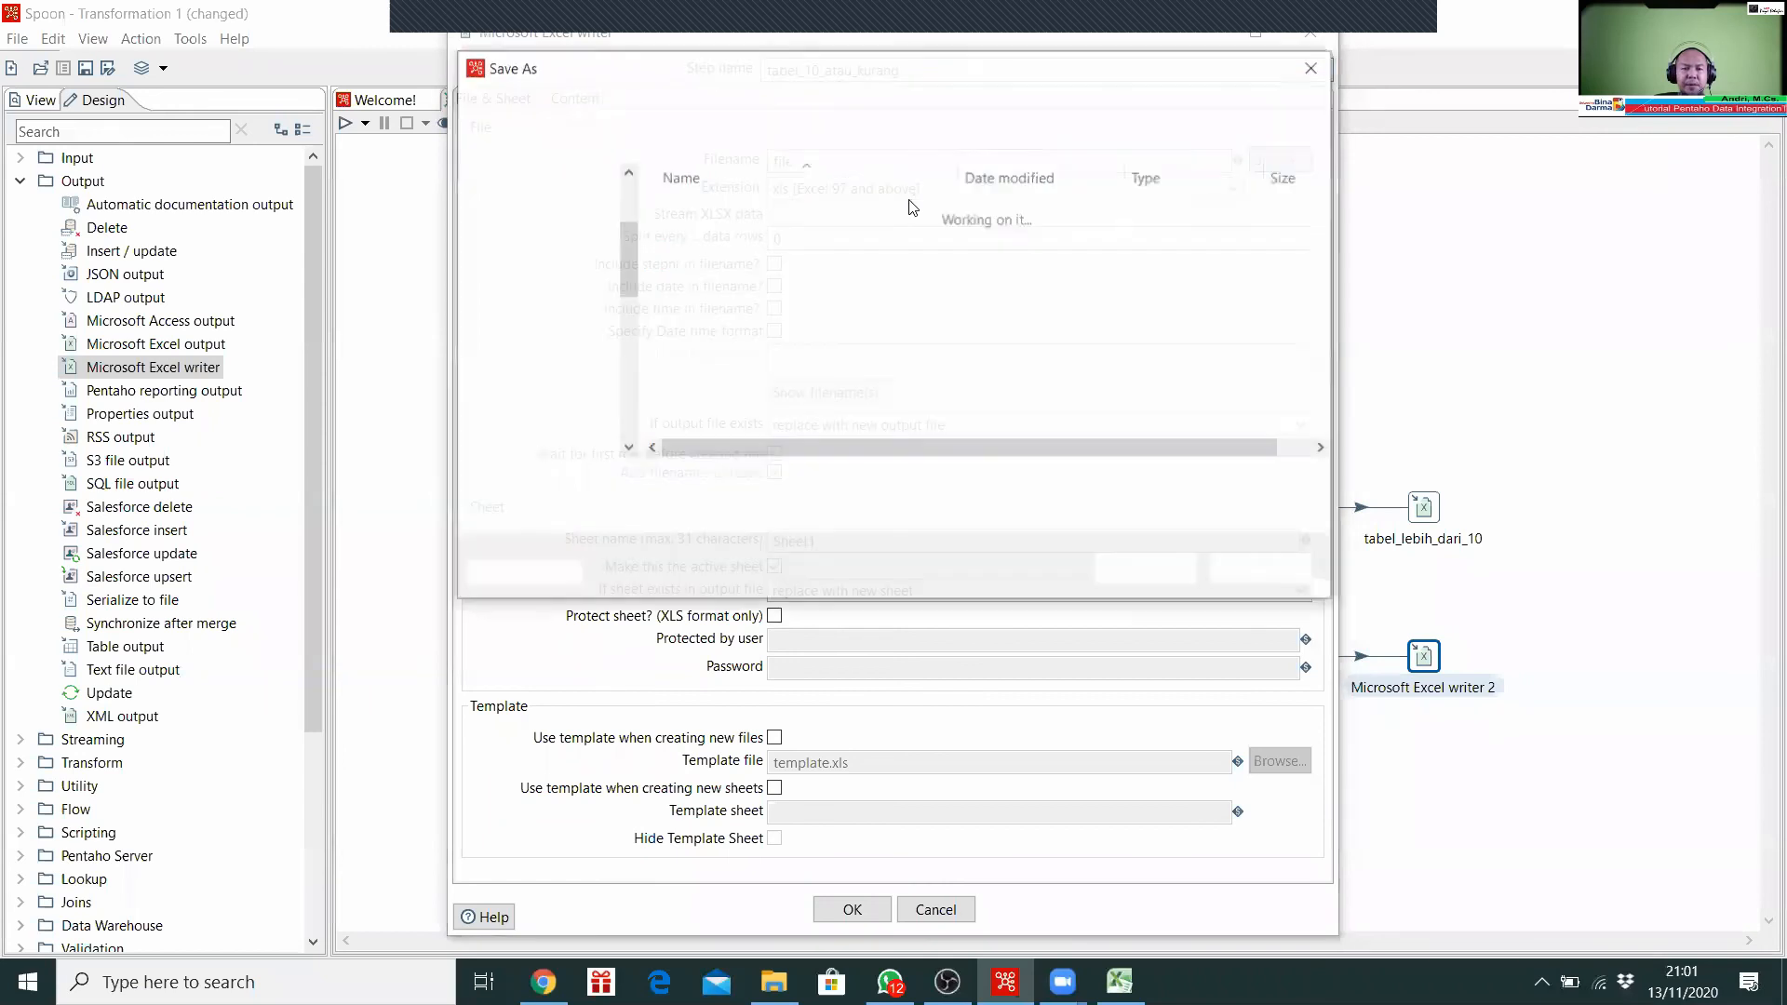
{"action": "type", "text": "tabel_10_atau_kurang"}
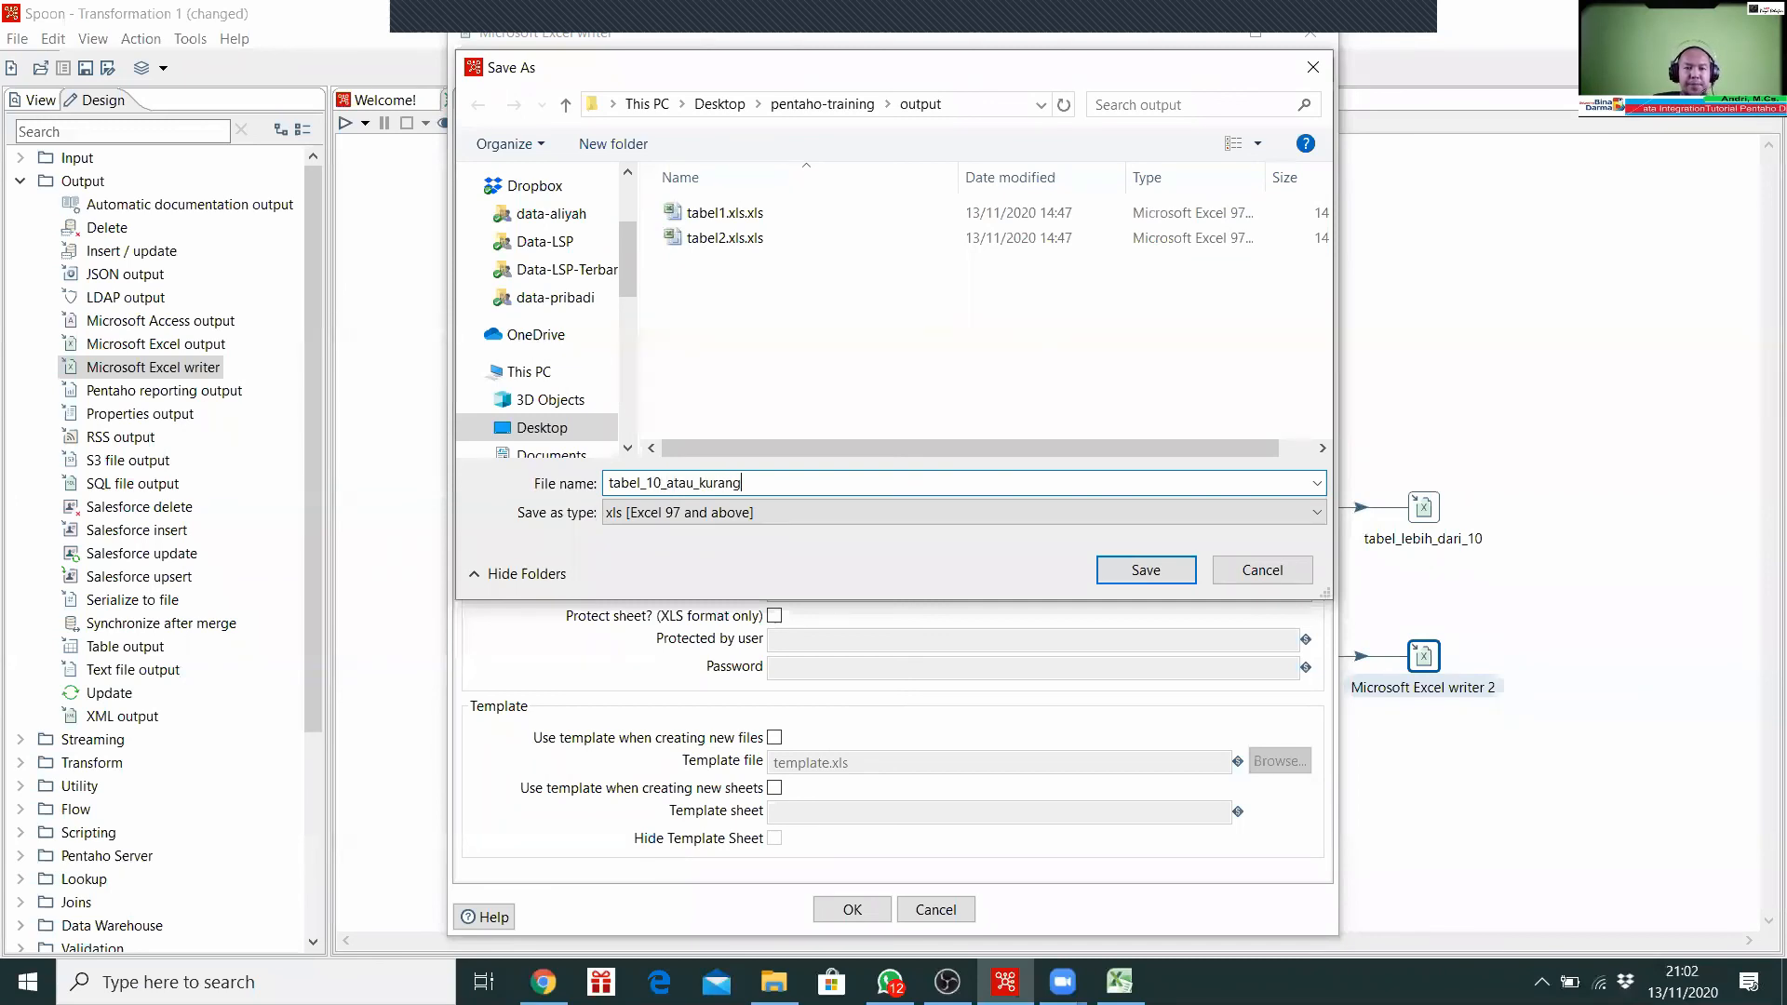
{"action": "left_click", "coordinate": [1146, 570]}
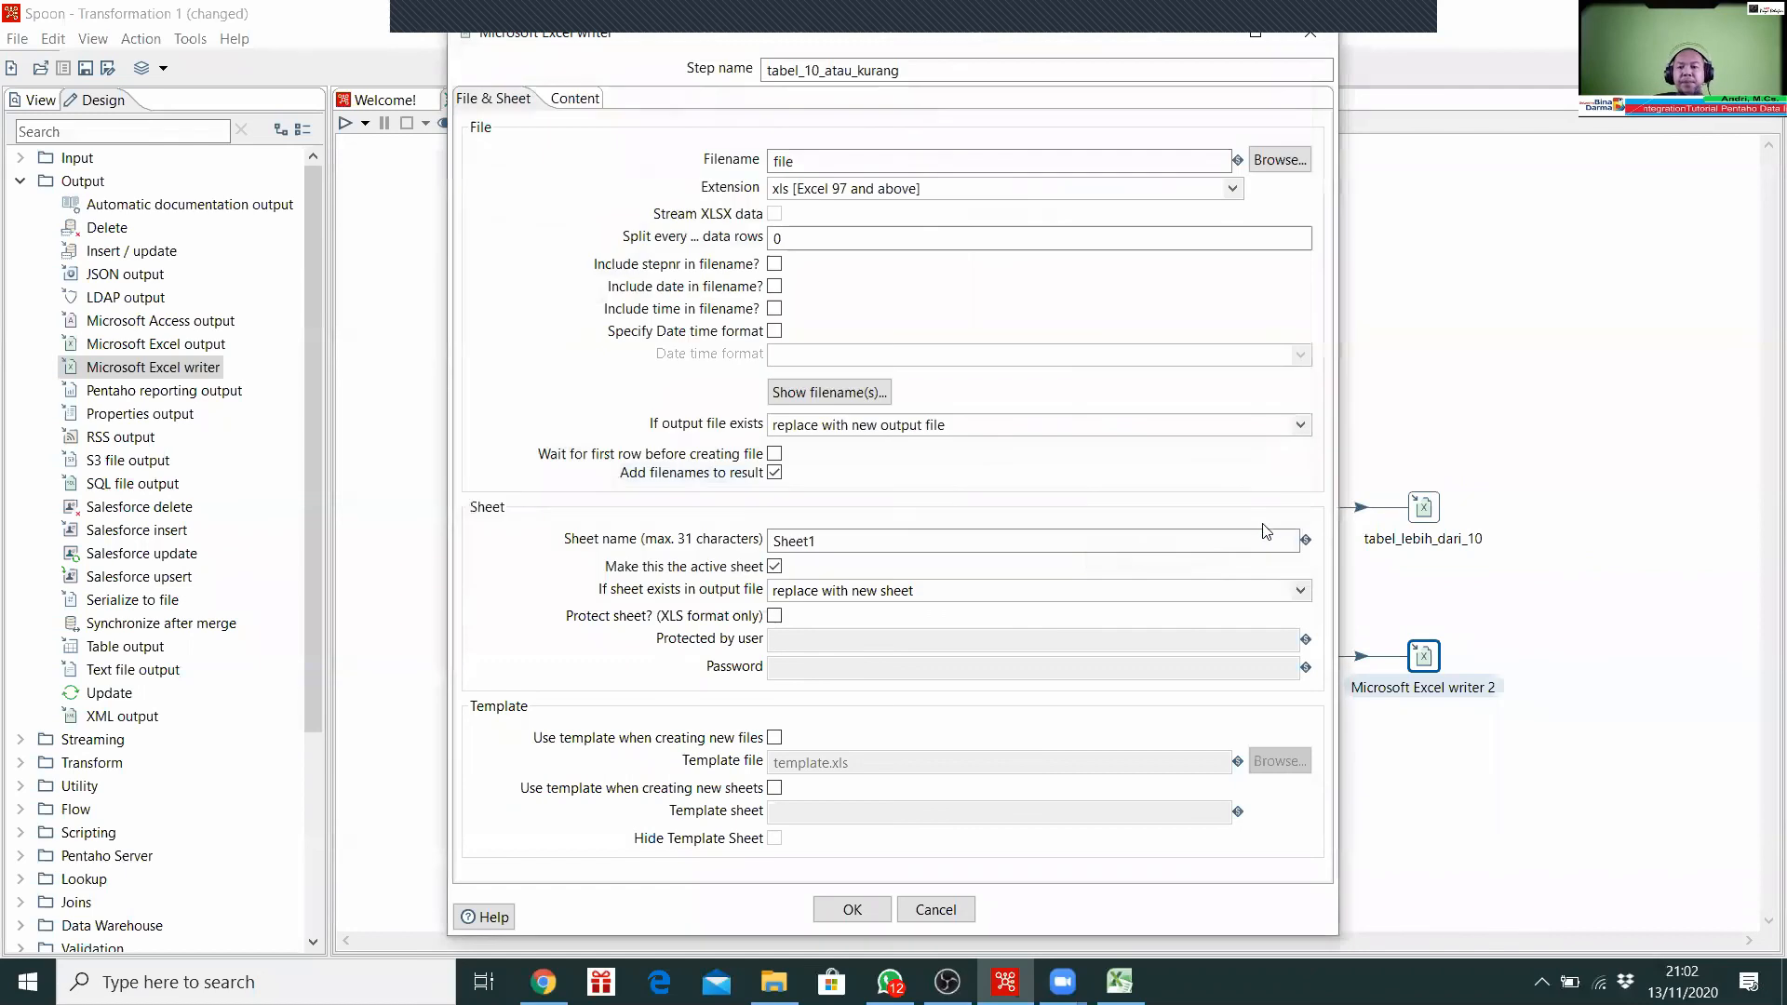
{"action": "left_click", "coordinate": [1206, 161]}
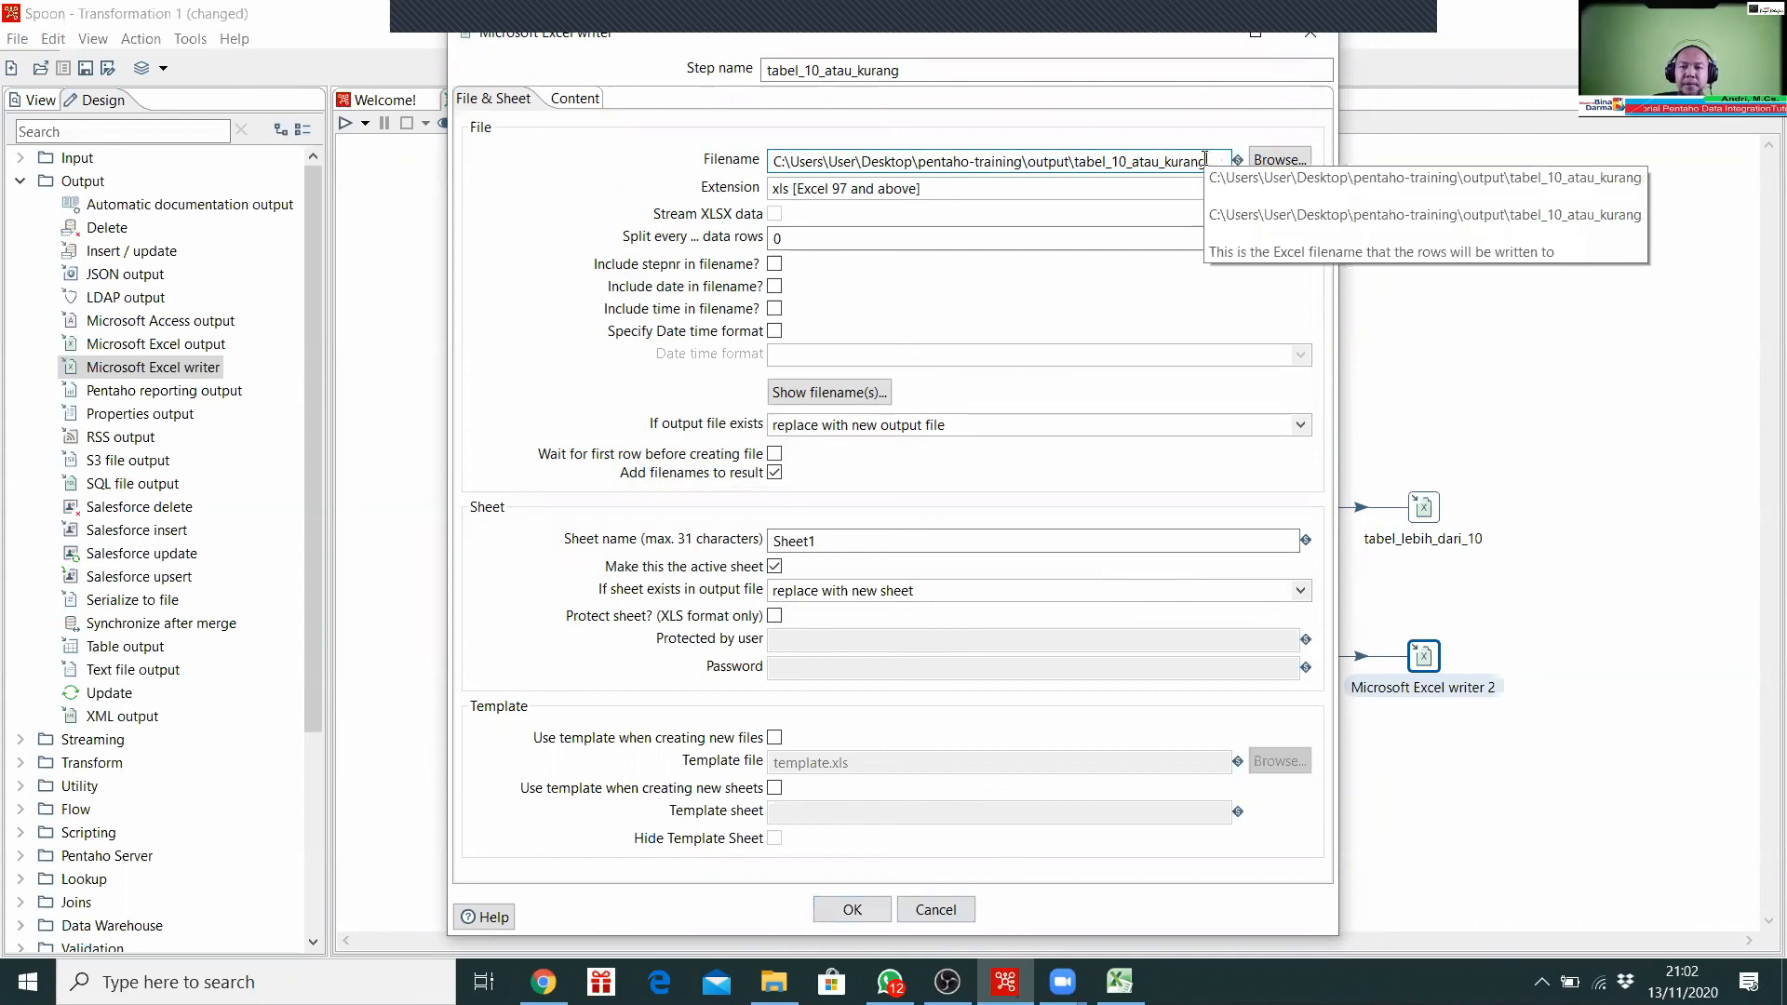
{"action": "left_click", "coordinate": [852, 910]}
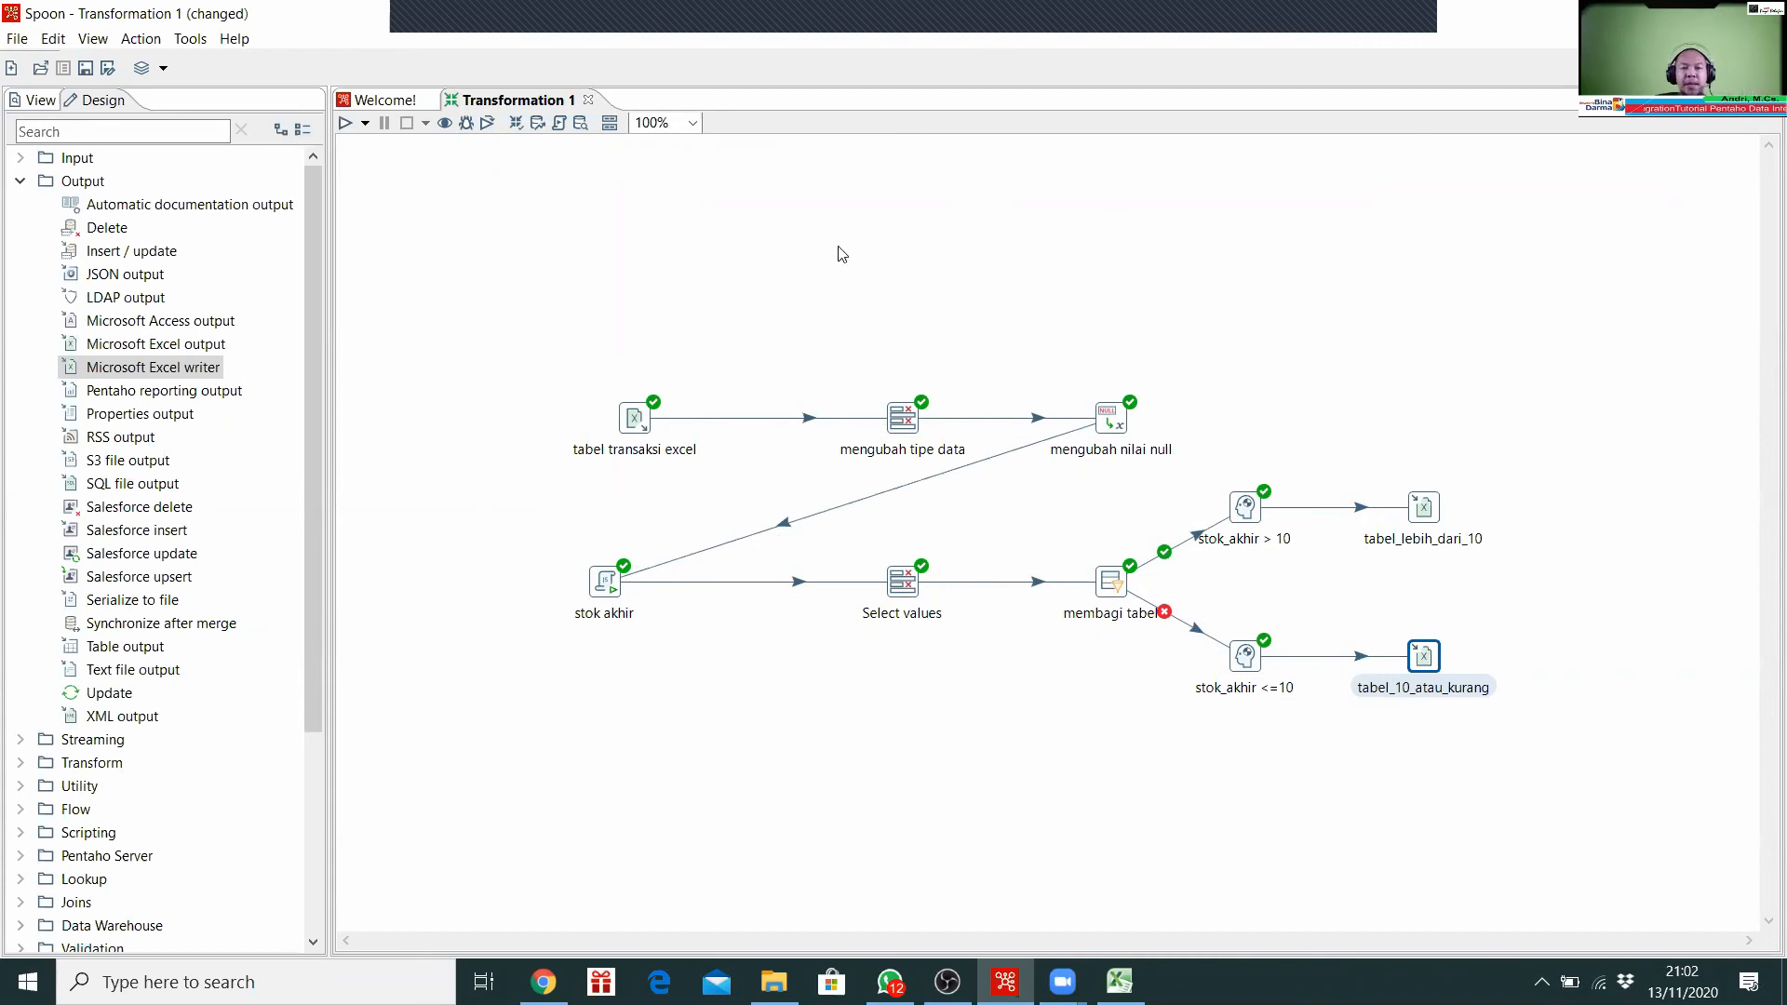
{"action": "left_click", "coordinate": [16, 38]}
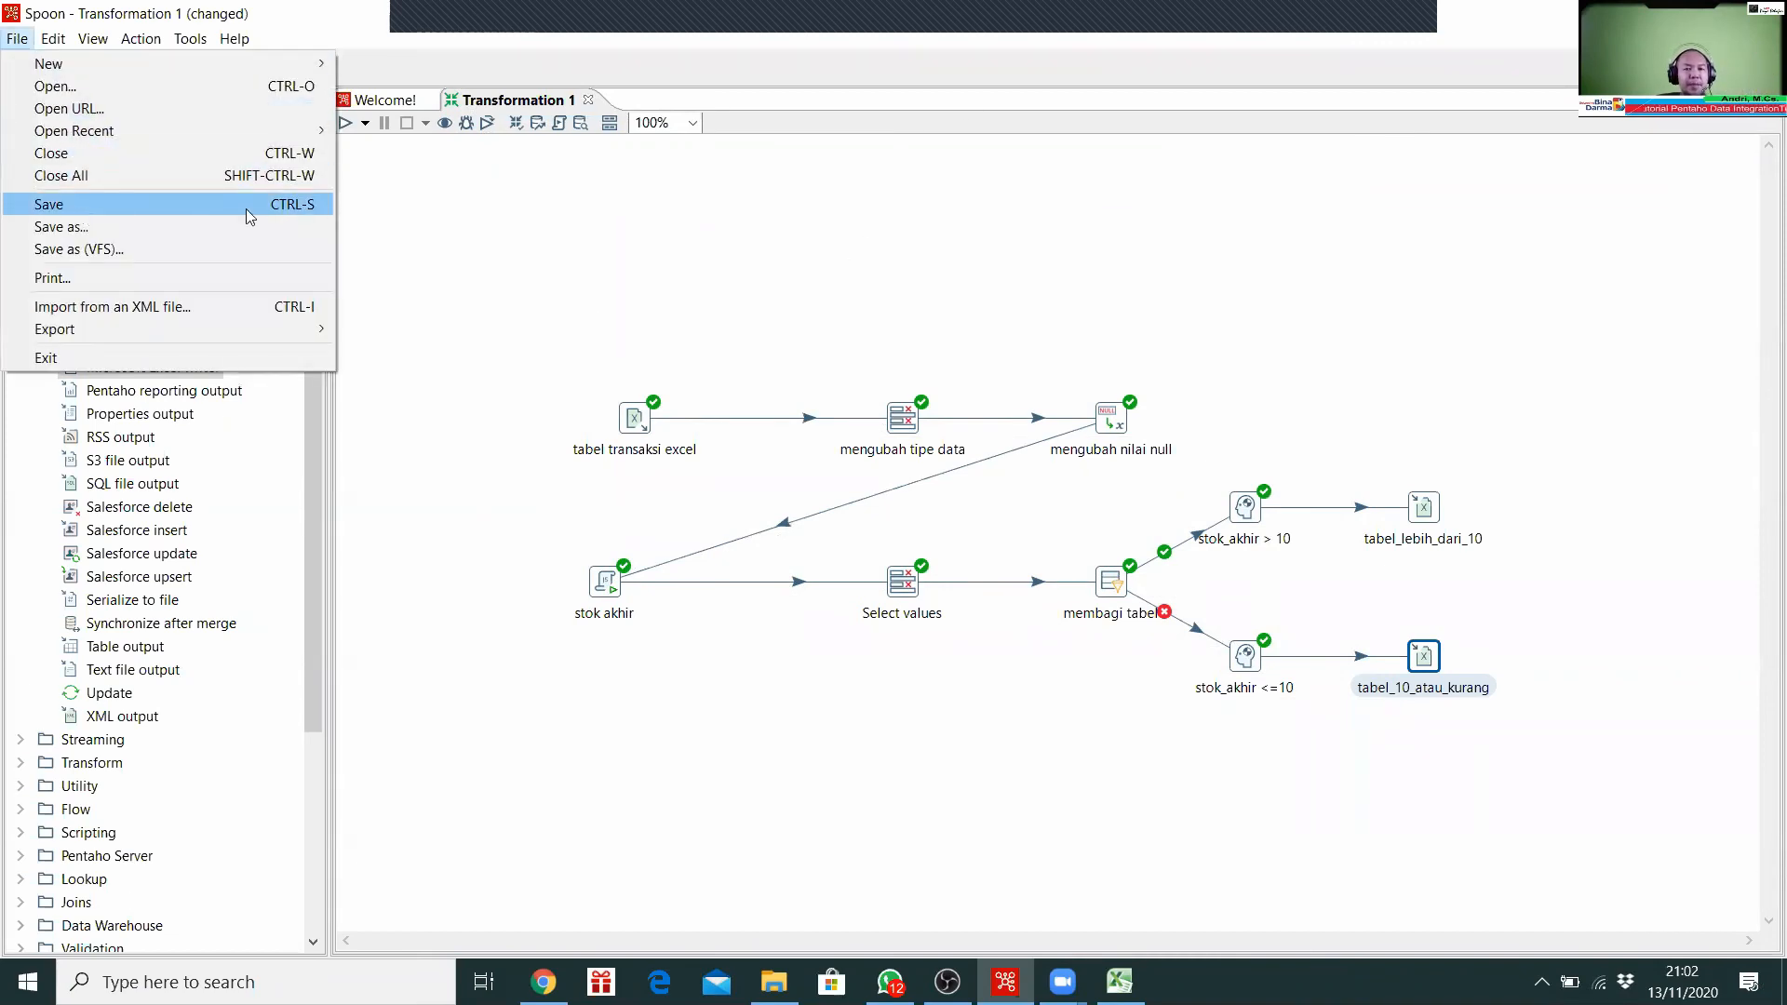
{"action": "left_click", "coordinate": [1424, 290]}
{"action": "right_click", "coordinate": [1113, 424]}
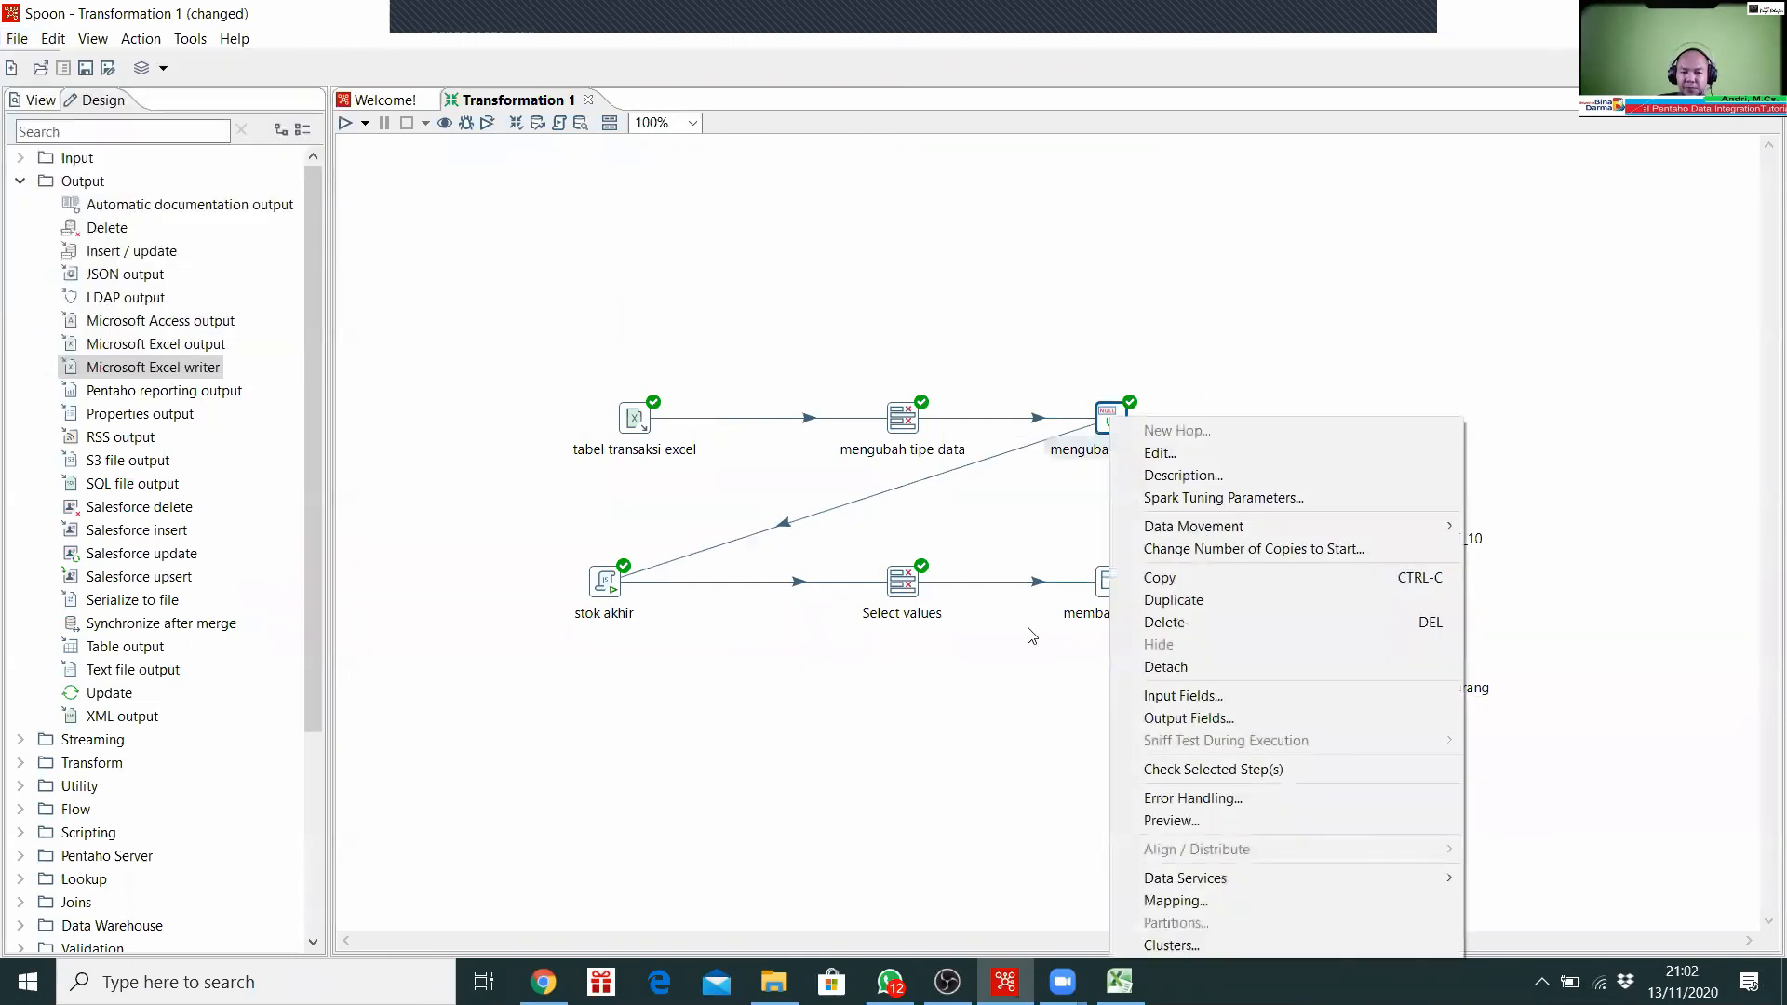
{"action": "left_click", "coordinate": [1017, 806]}
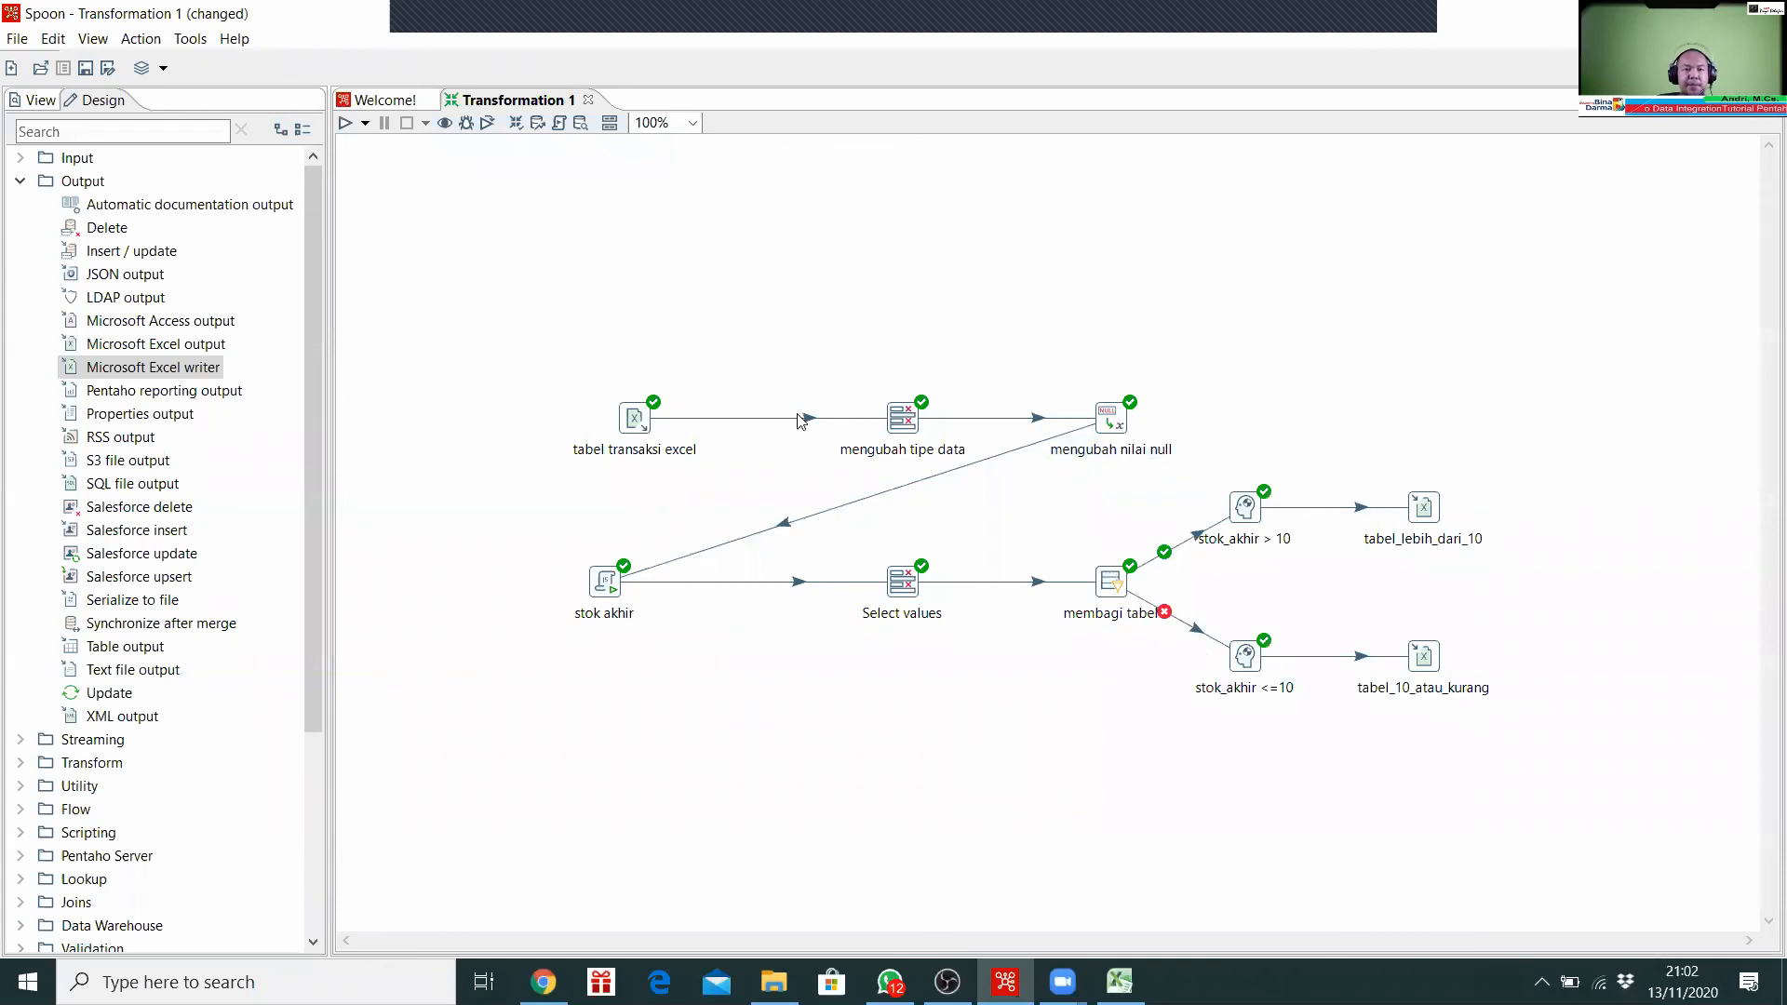
Step: Save the transformation as tgl_13_etl in the pentaho-training\transformation folder, as a Kettle transformation
{"action": "left_click", "coordinate": [17, 38]}
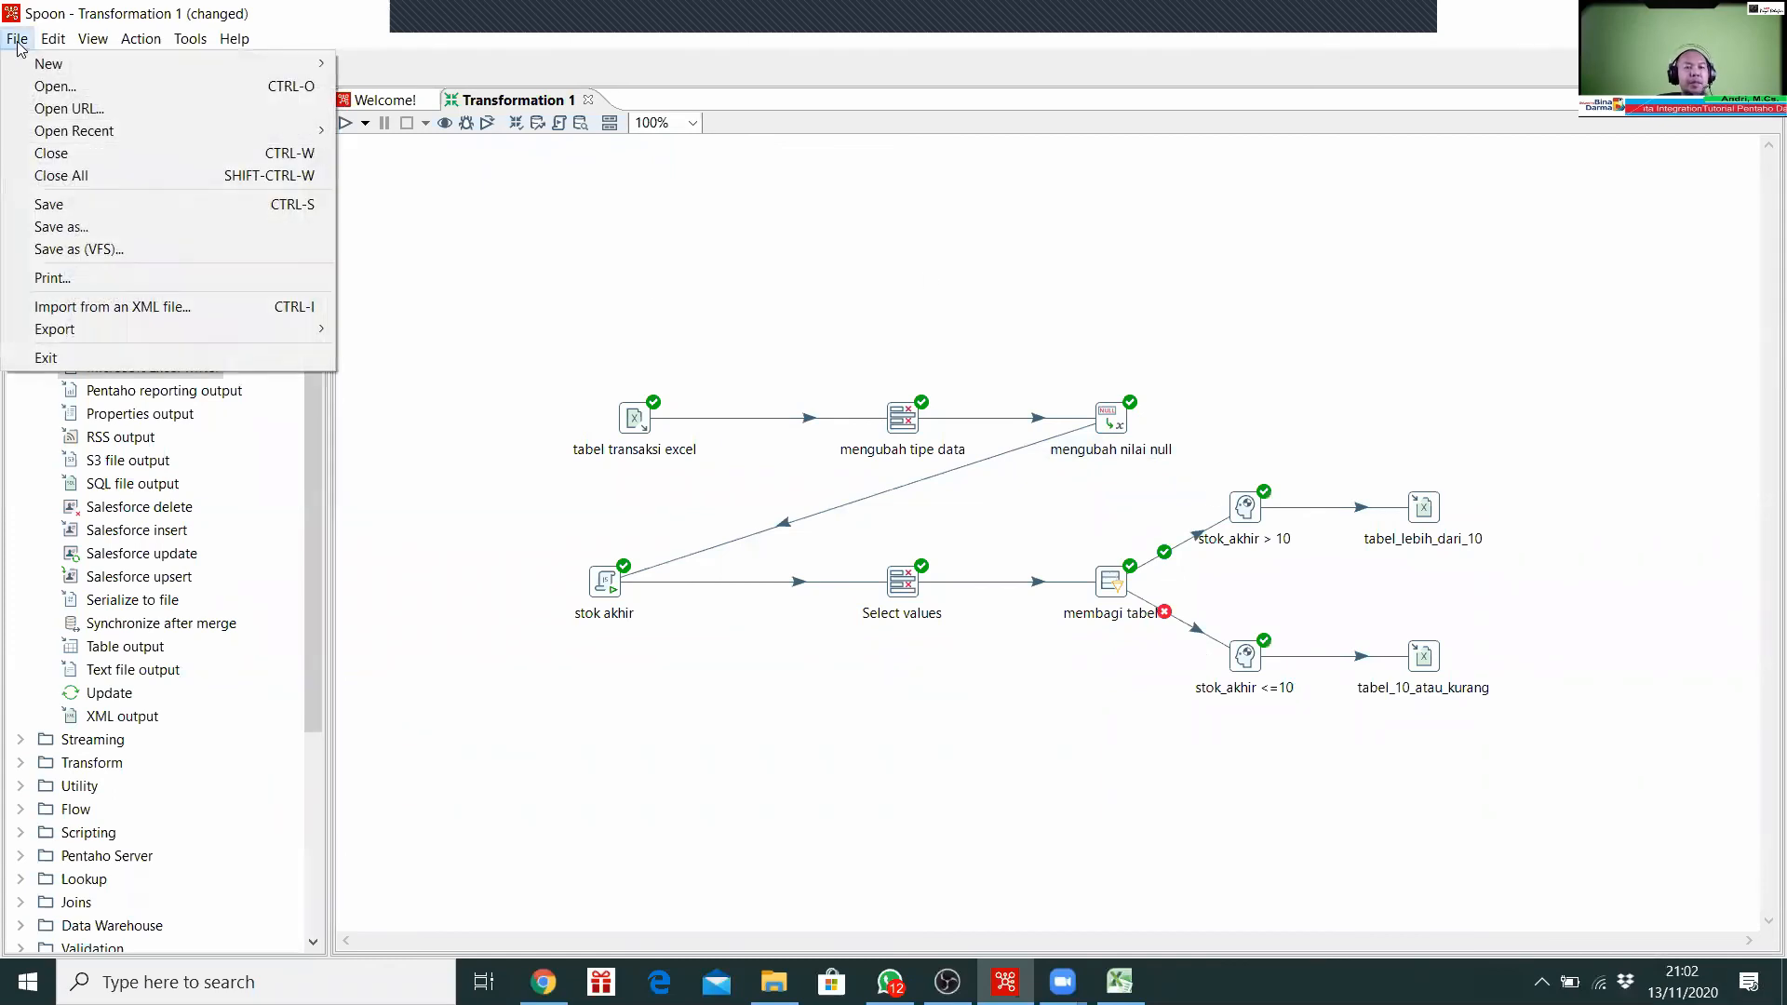
{"action": "left_click", "coordinate": [82, 205]}
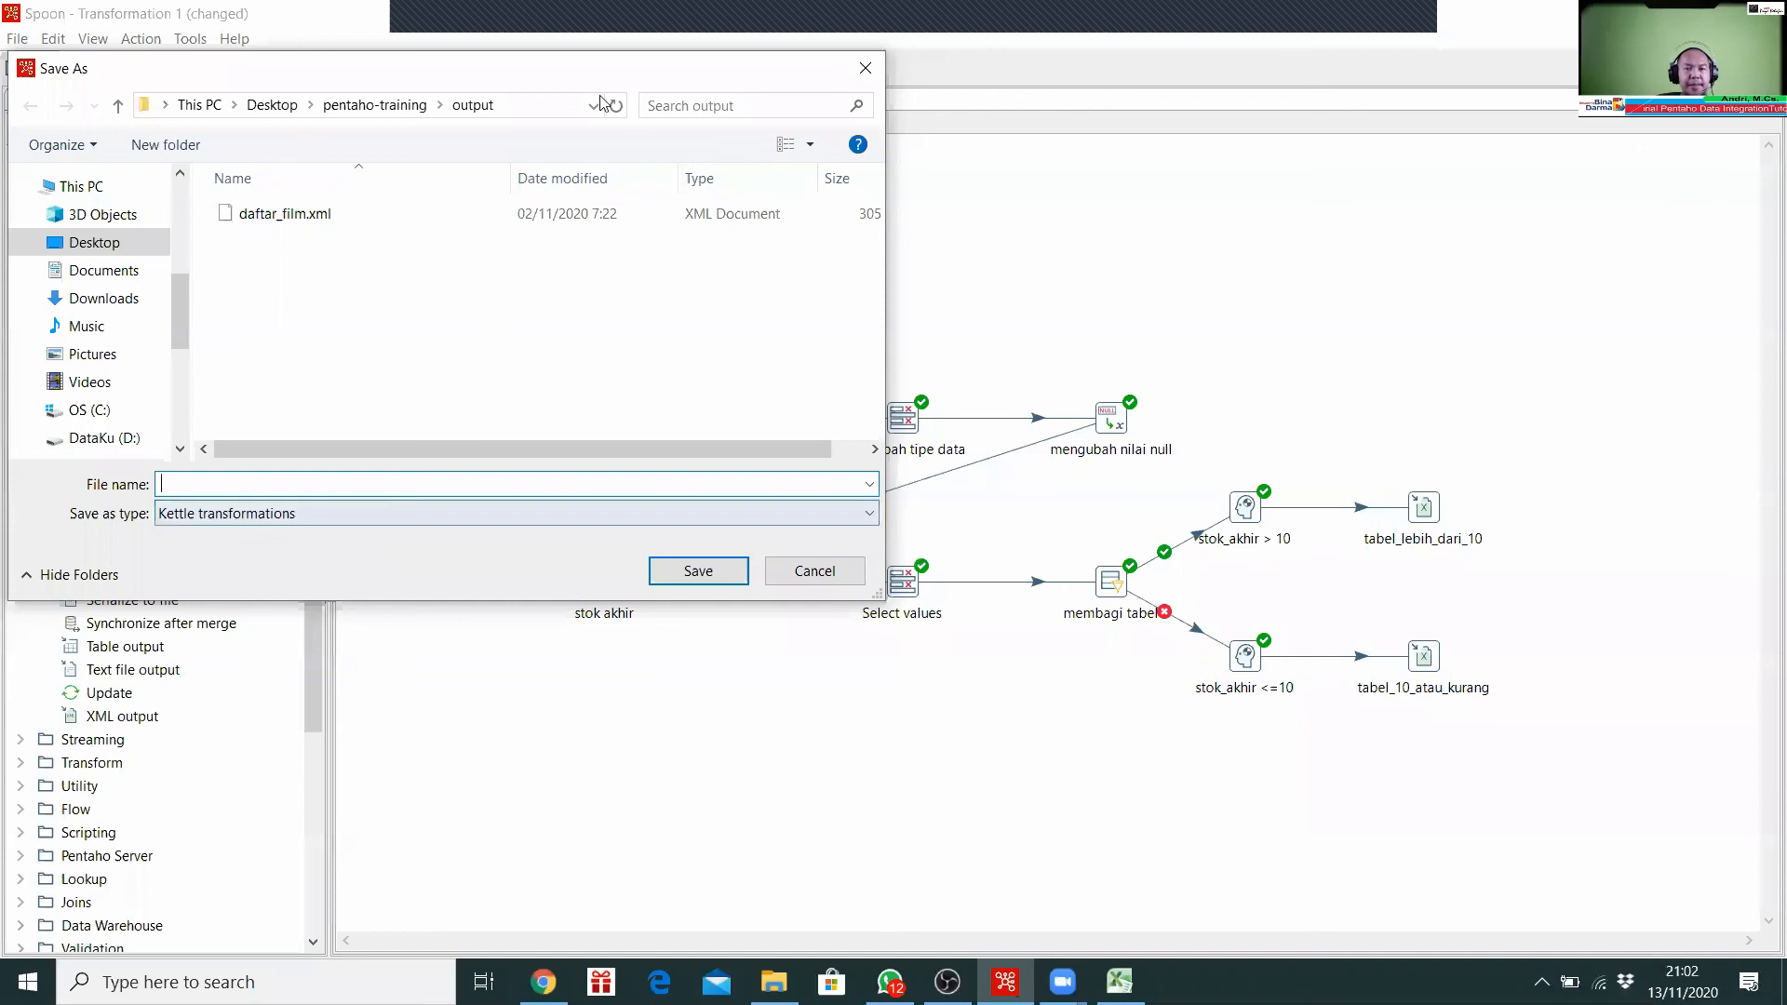
{"action": "left_click_drag", "start_coordinate": [587, 69], "coordinate": [825, 166]}
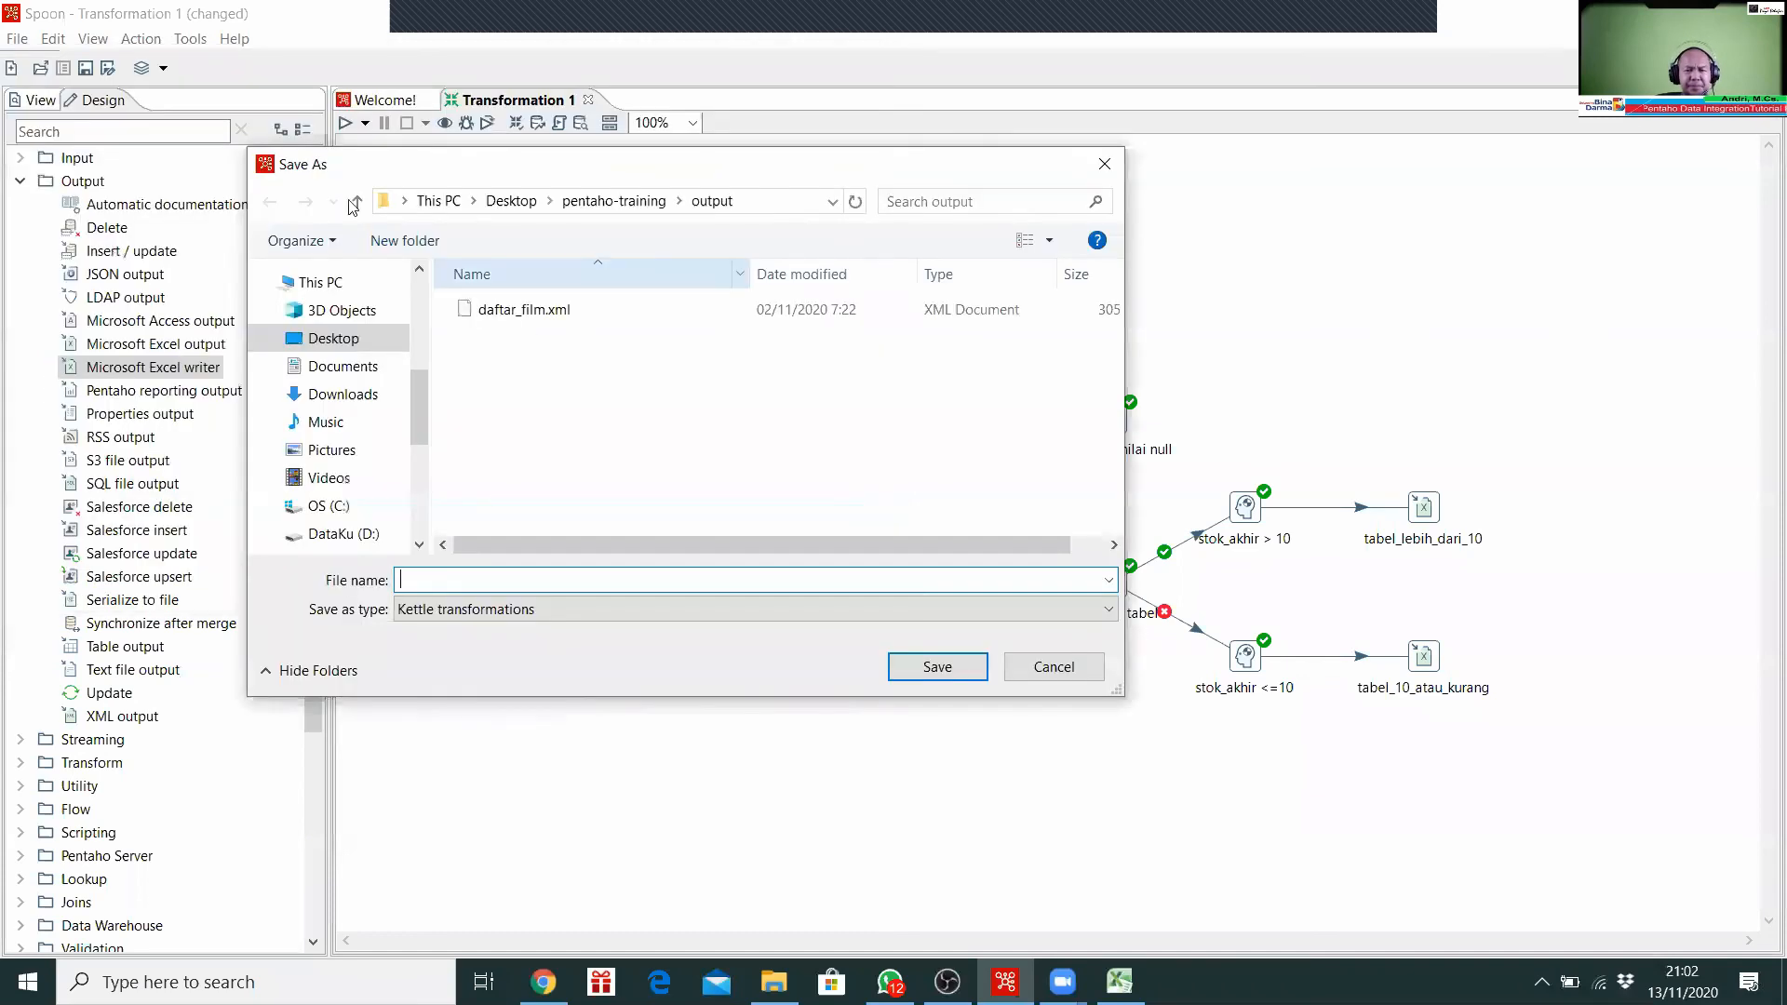
{"action": "left_click", "coordinate": [356, 201]}
{"action": "double_click", "coordinate": [521, 411]}
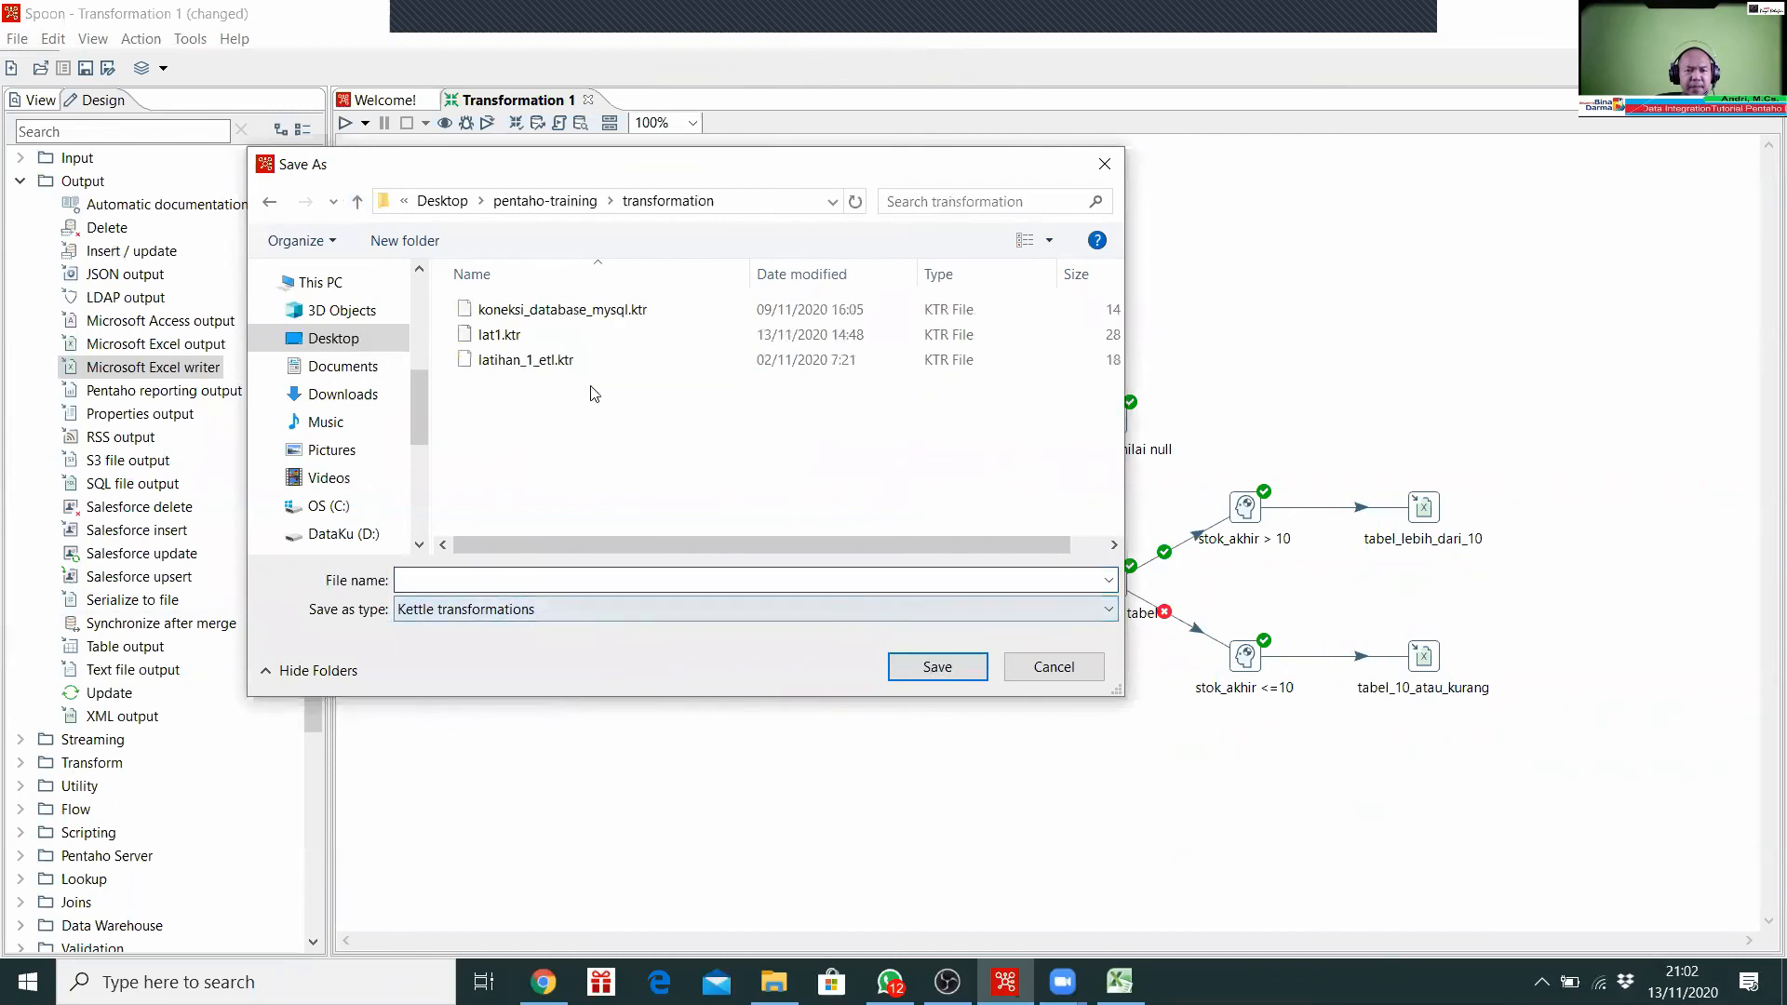
{"action": "left_click", "coordinate": [536, 580]}
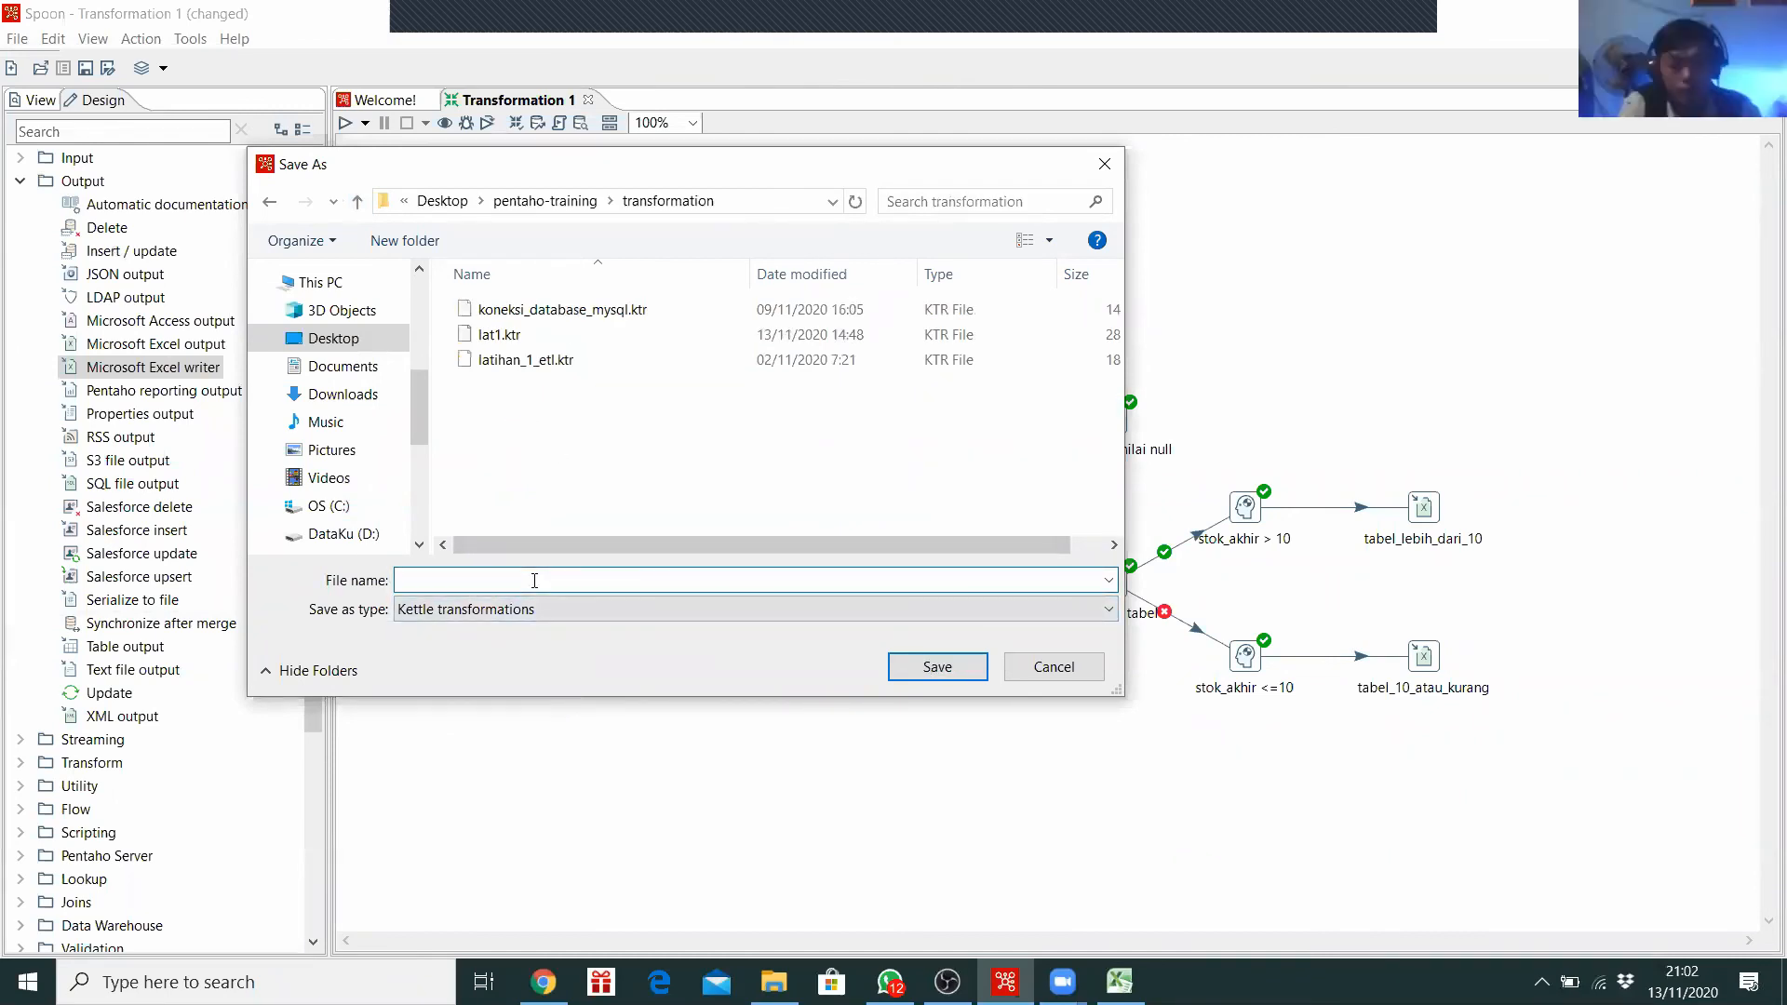
{"action": "type", "text": "tgl_13_etl"}
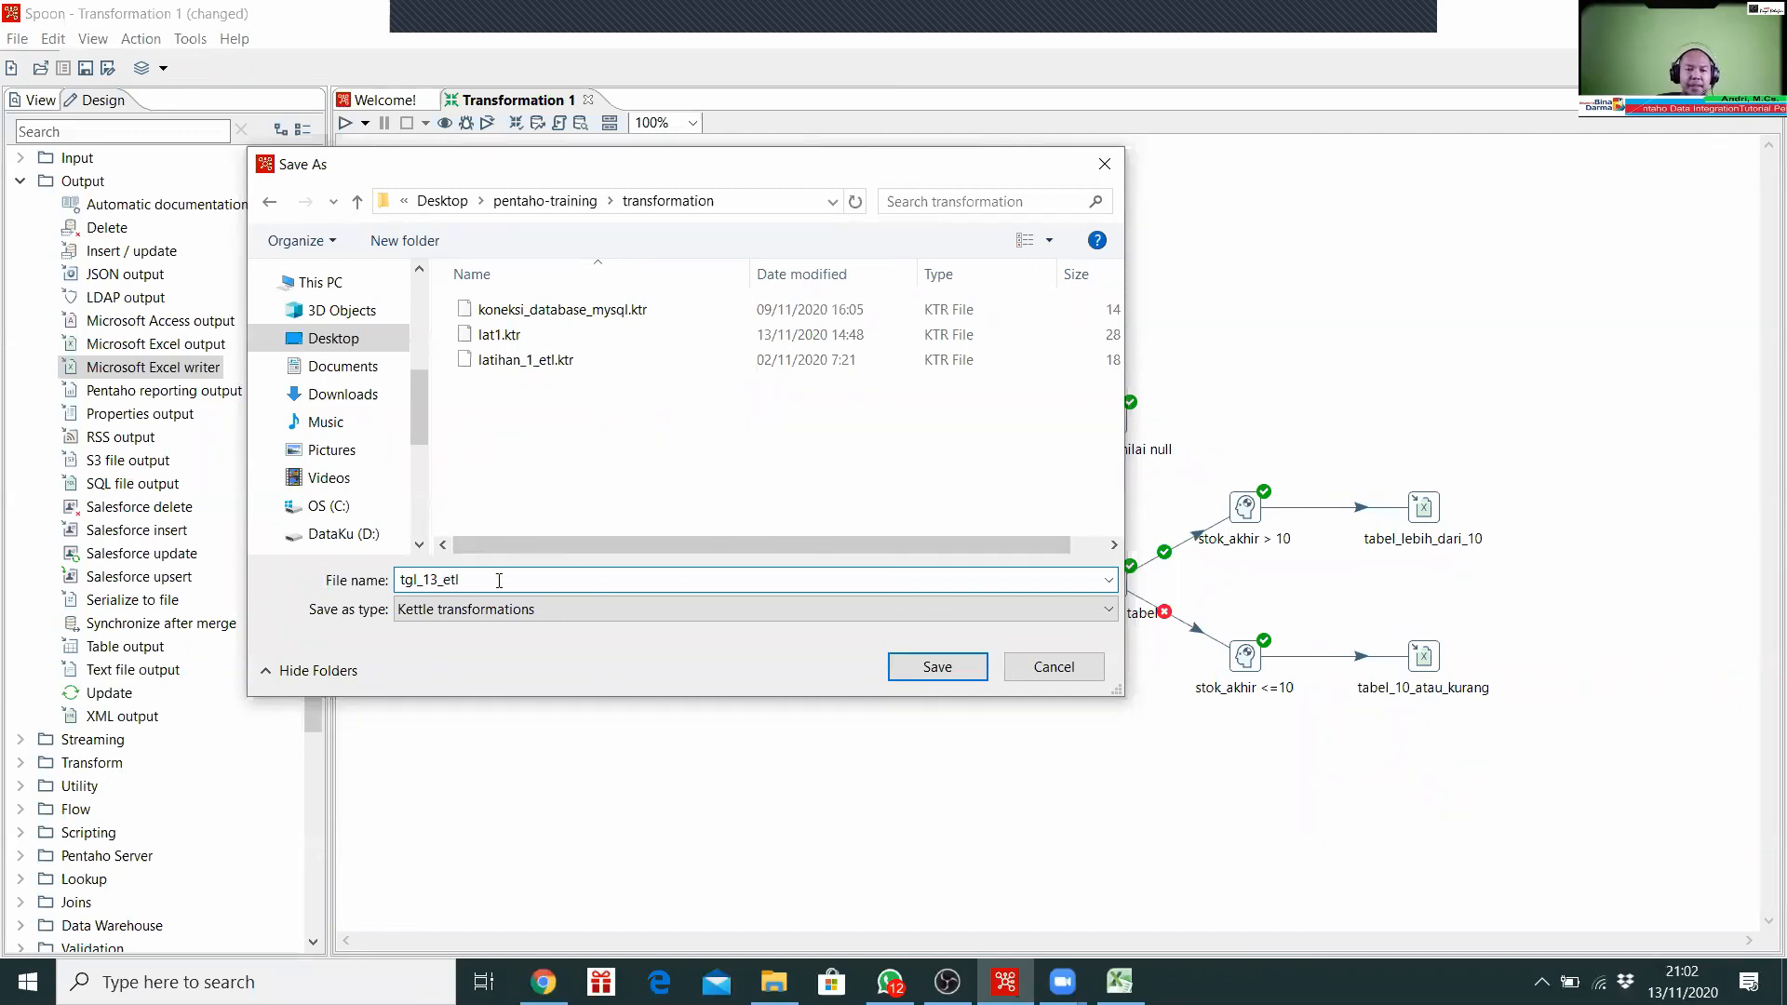
{"action": "left_click_drag", "start_coordinate": [499, 580], "coordinate": [396, 570]}
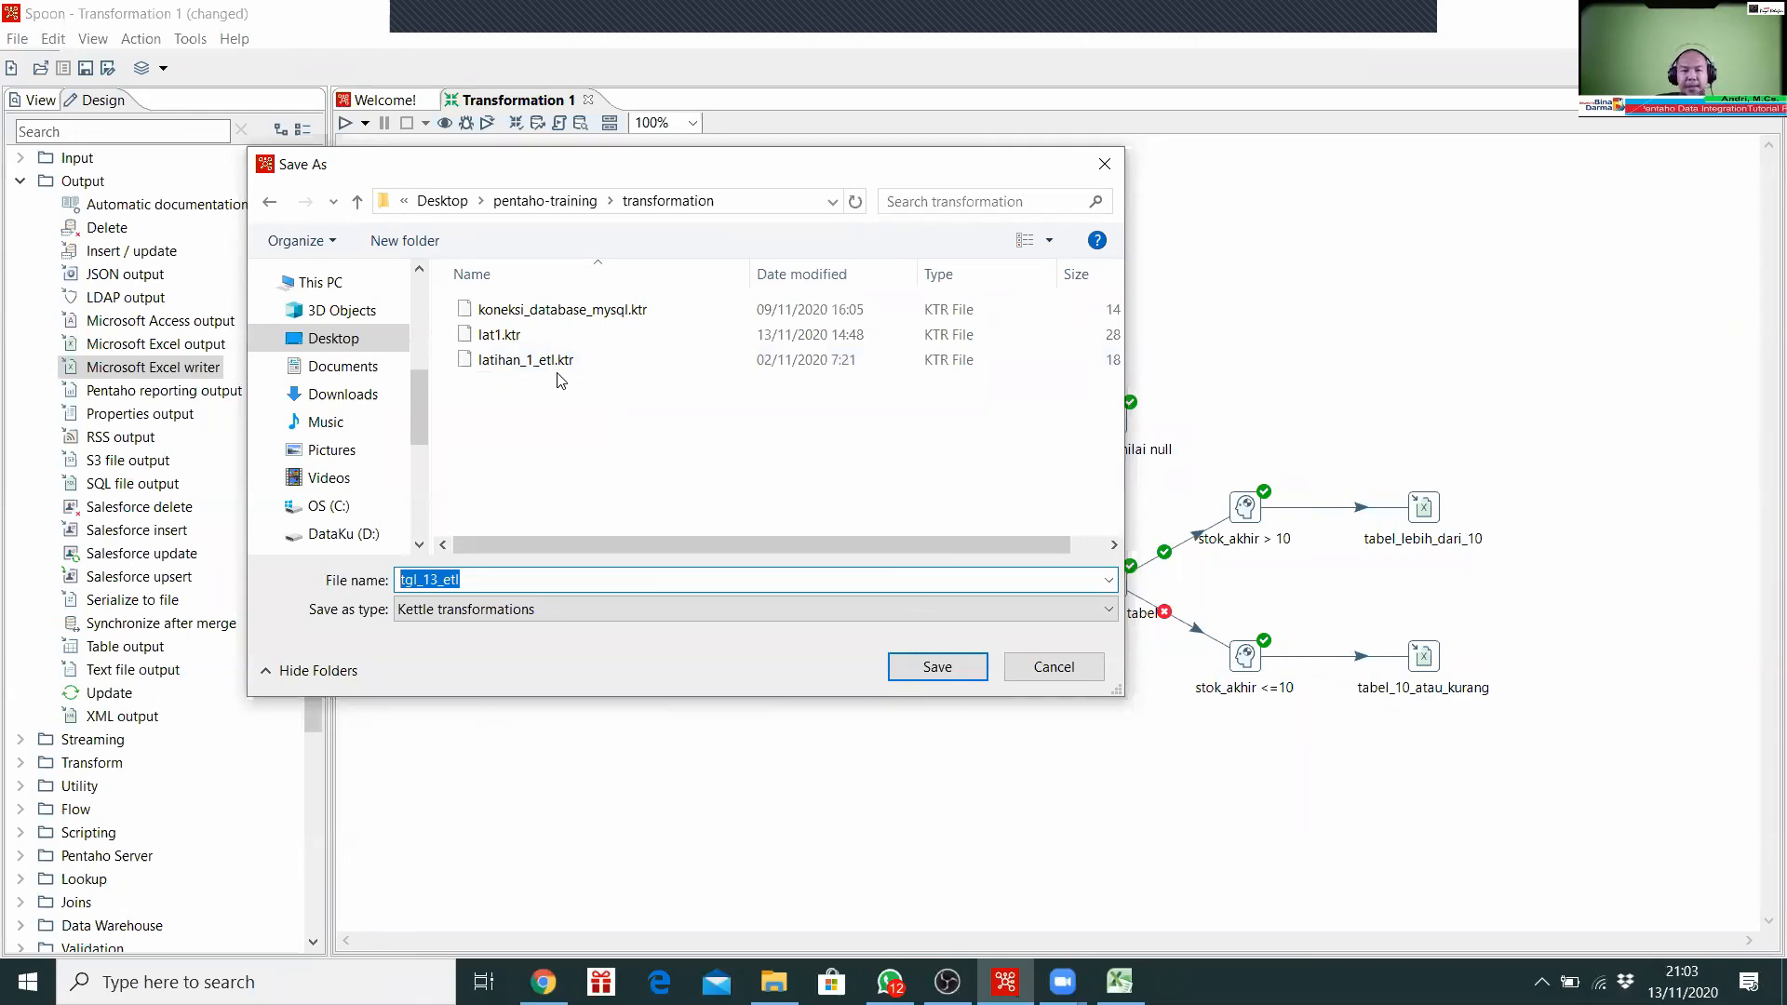
{"action": "left_click", "coordinate": [936, 673]}
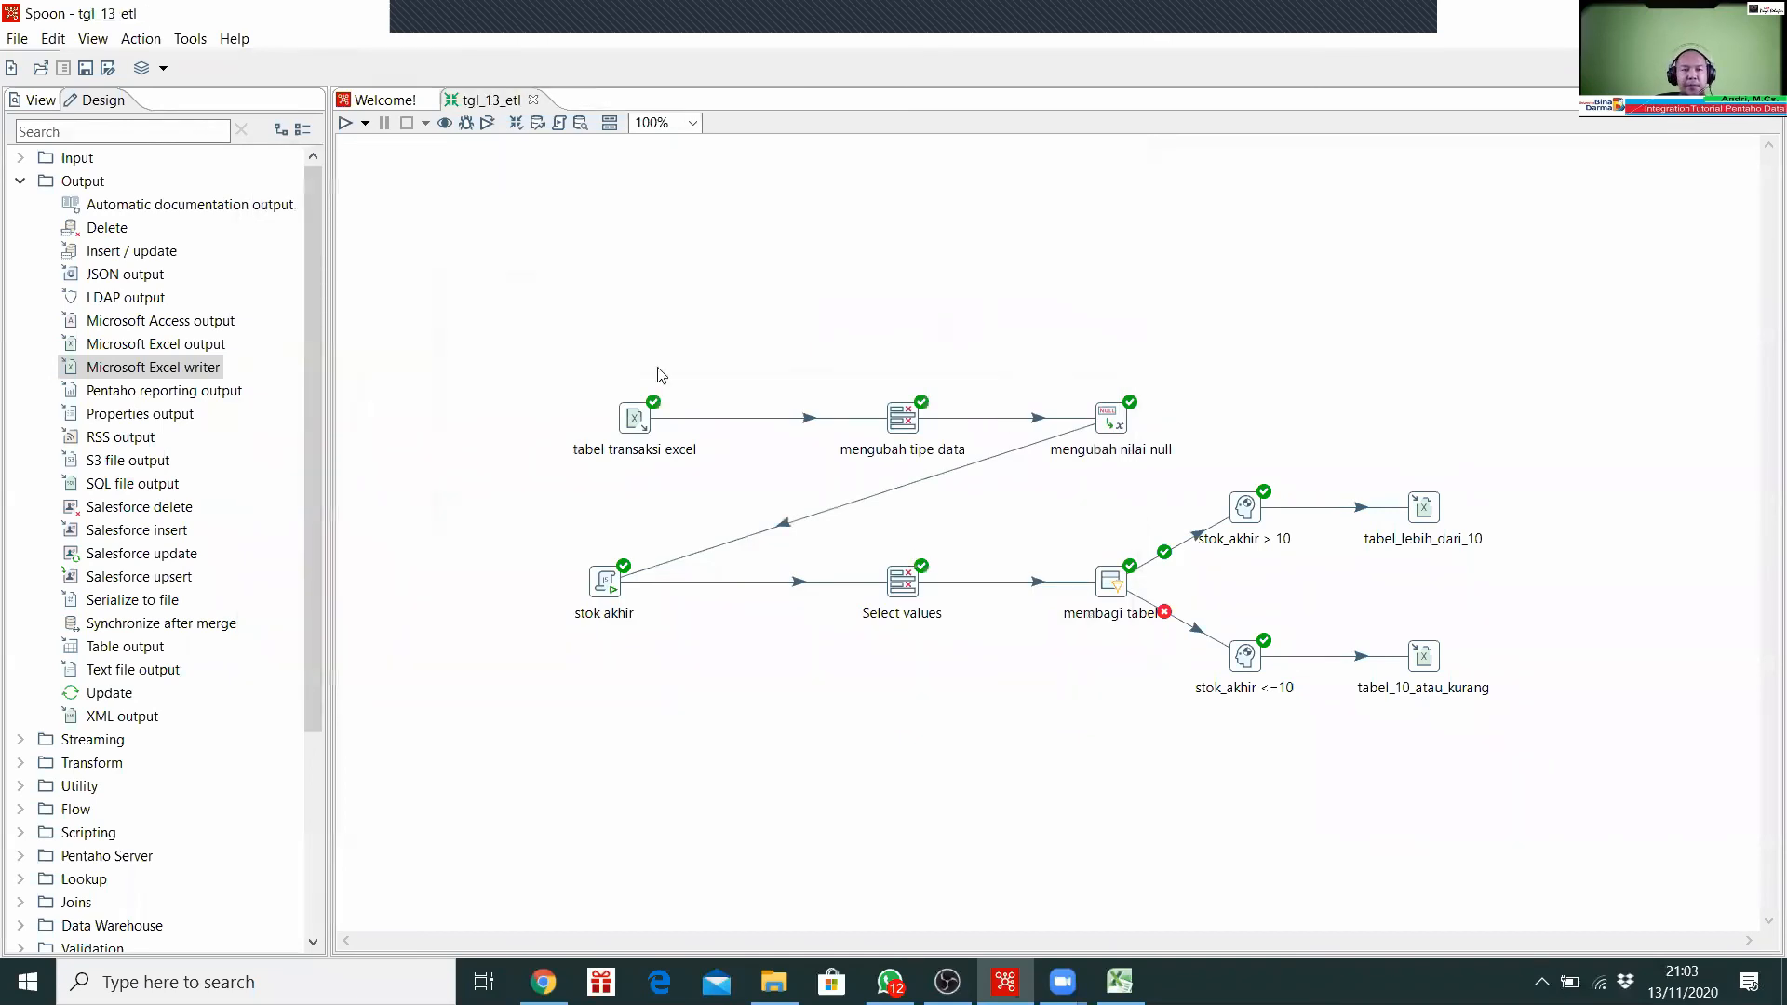
Step: Run the tgl_13_etl transformation with the Pentaho local configuration and Basic log level
{"action": "left_click", "coordinate": [345, 125]}
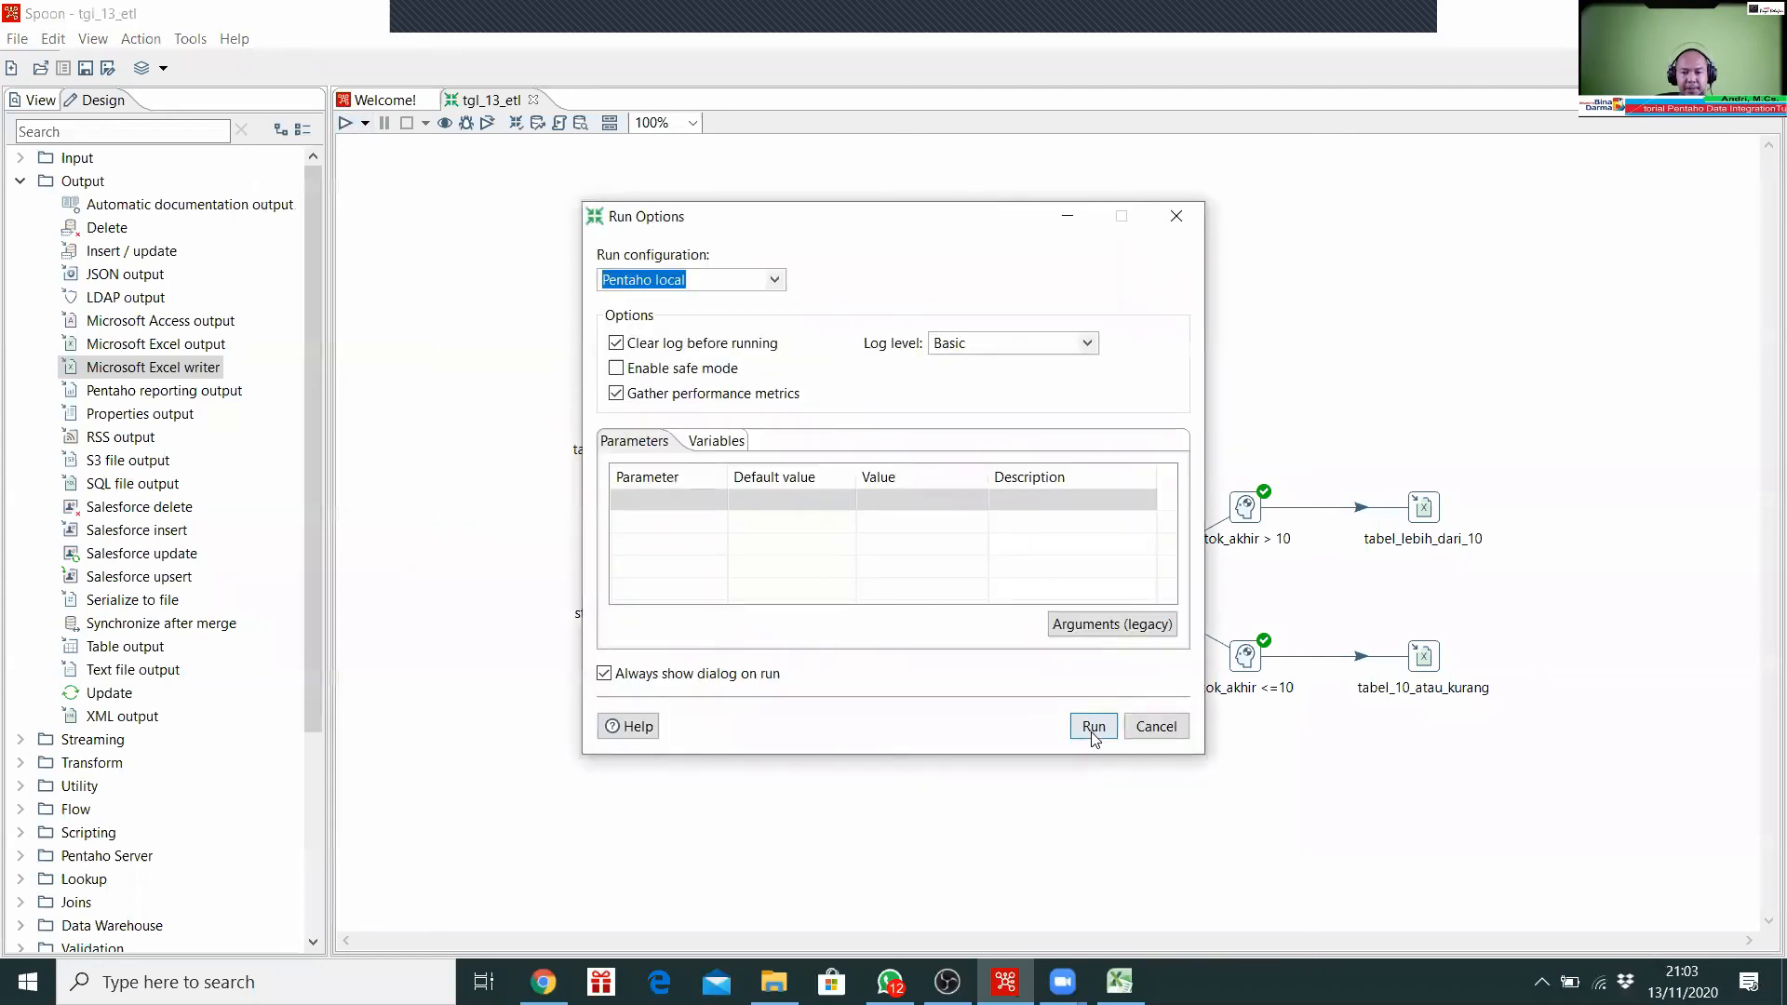
{"action": "left_click", "coordinate": [1093, 727]}
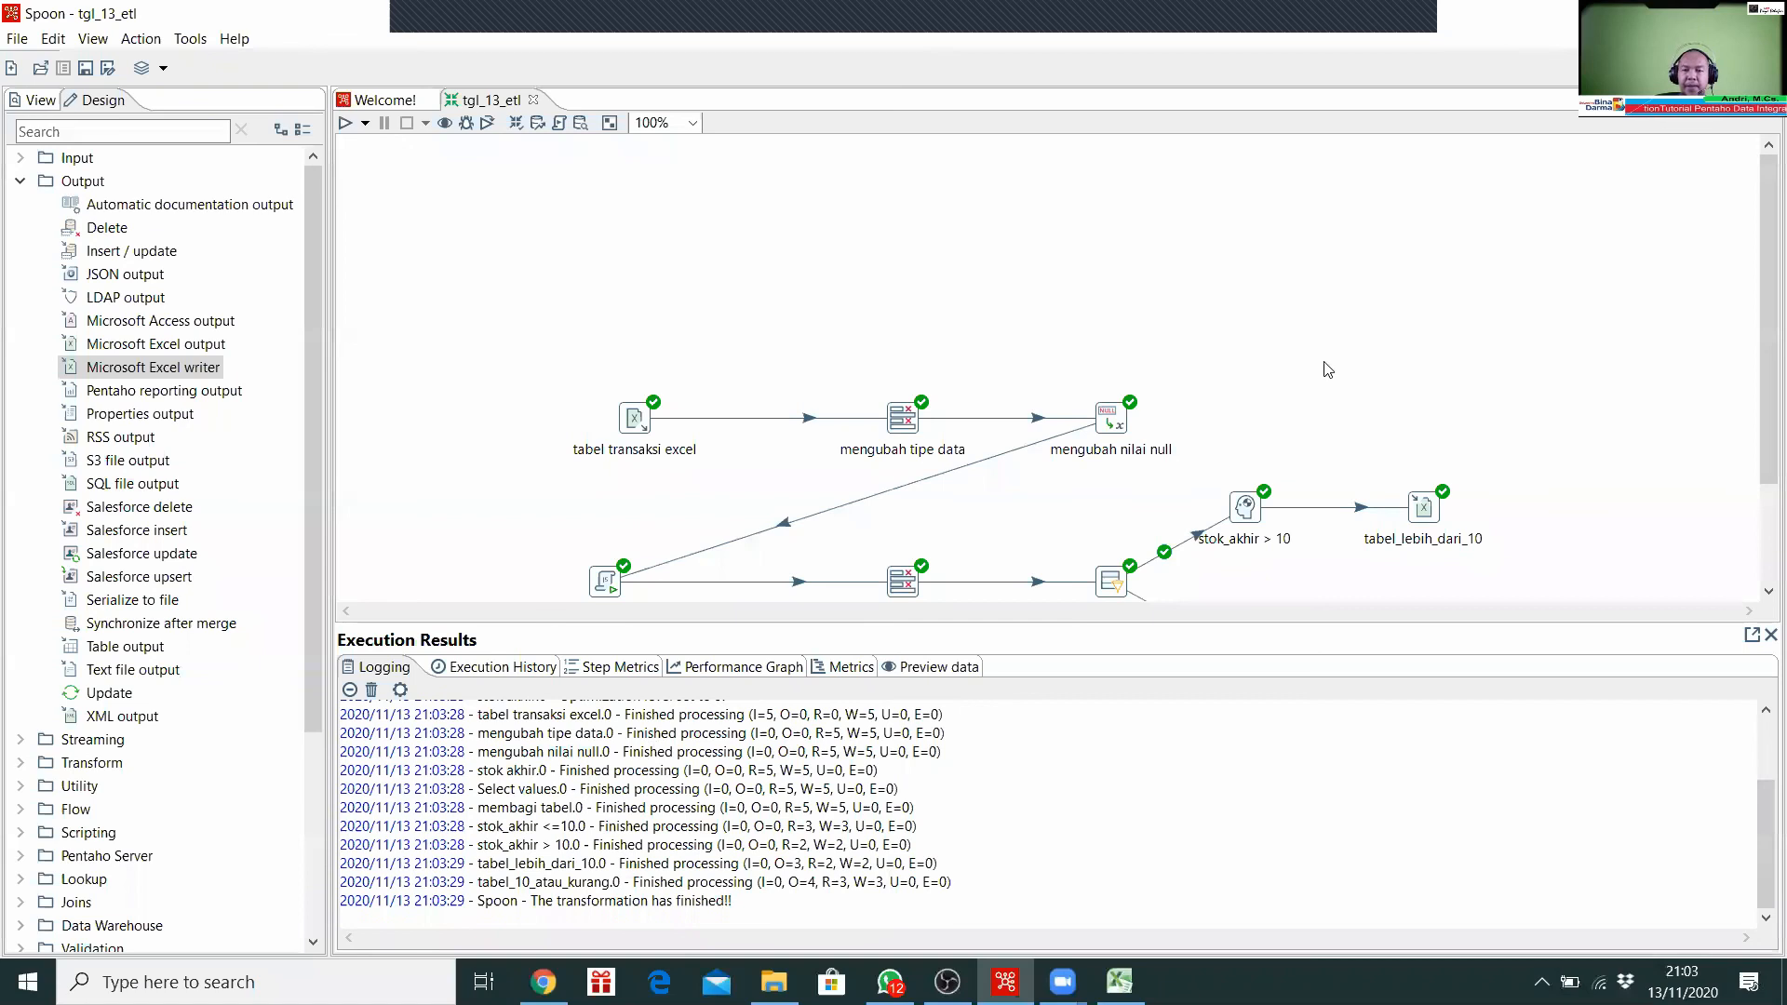
Step: Switch to File Explorer and open tabel_10_atau_kurang.xls and tabel_lebih_dari_10.xls from the pentaho-training\output folder to check their rows
{"action": "left_click", "coordinate": [773, 982]}
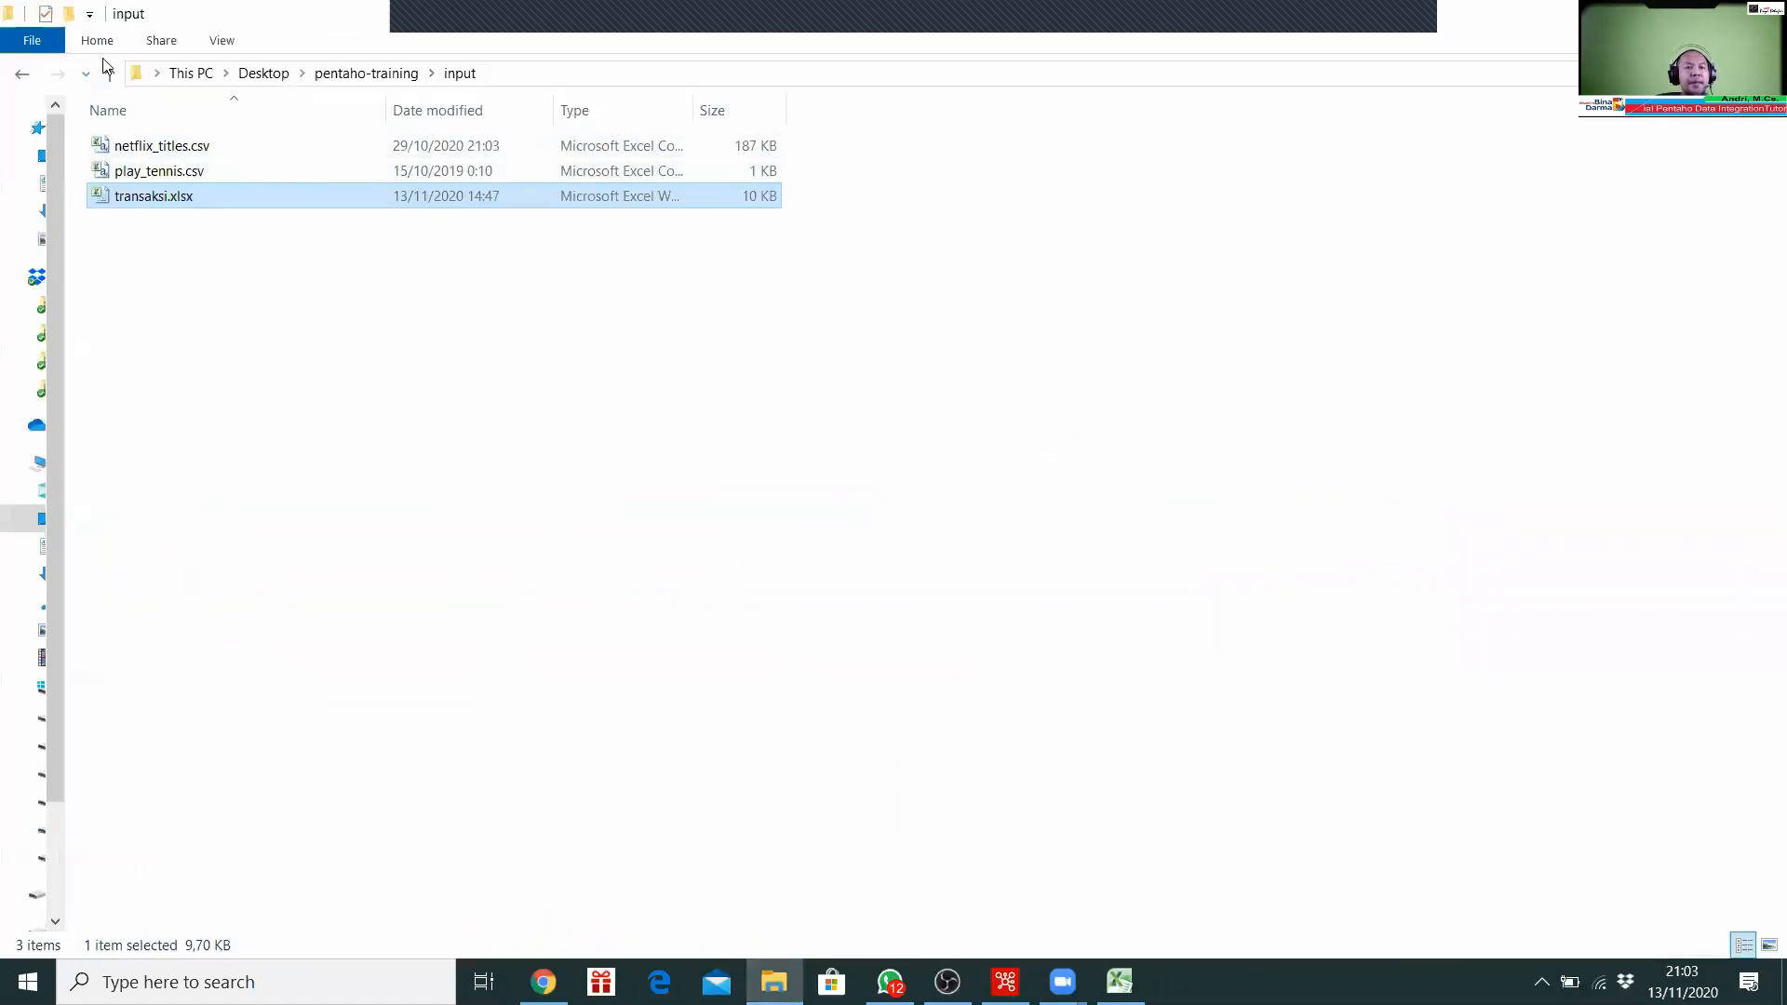
{"action": "left_click", "coordinate": [110, 73]}
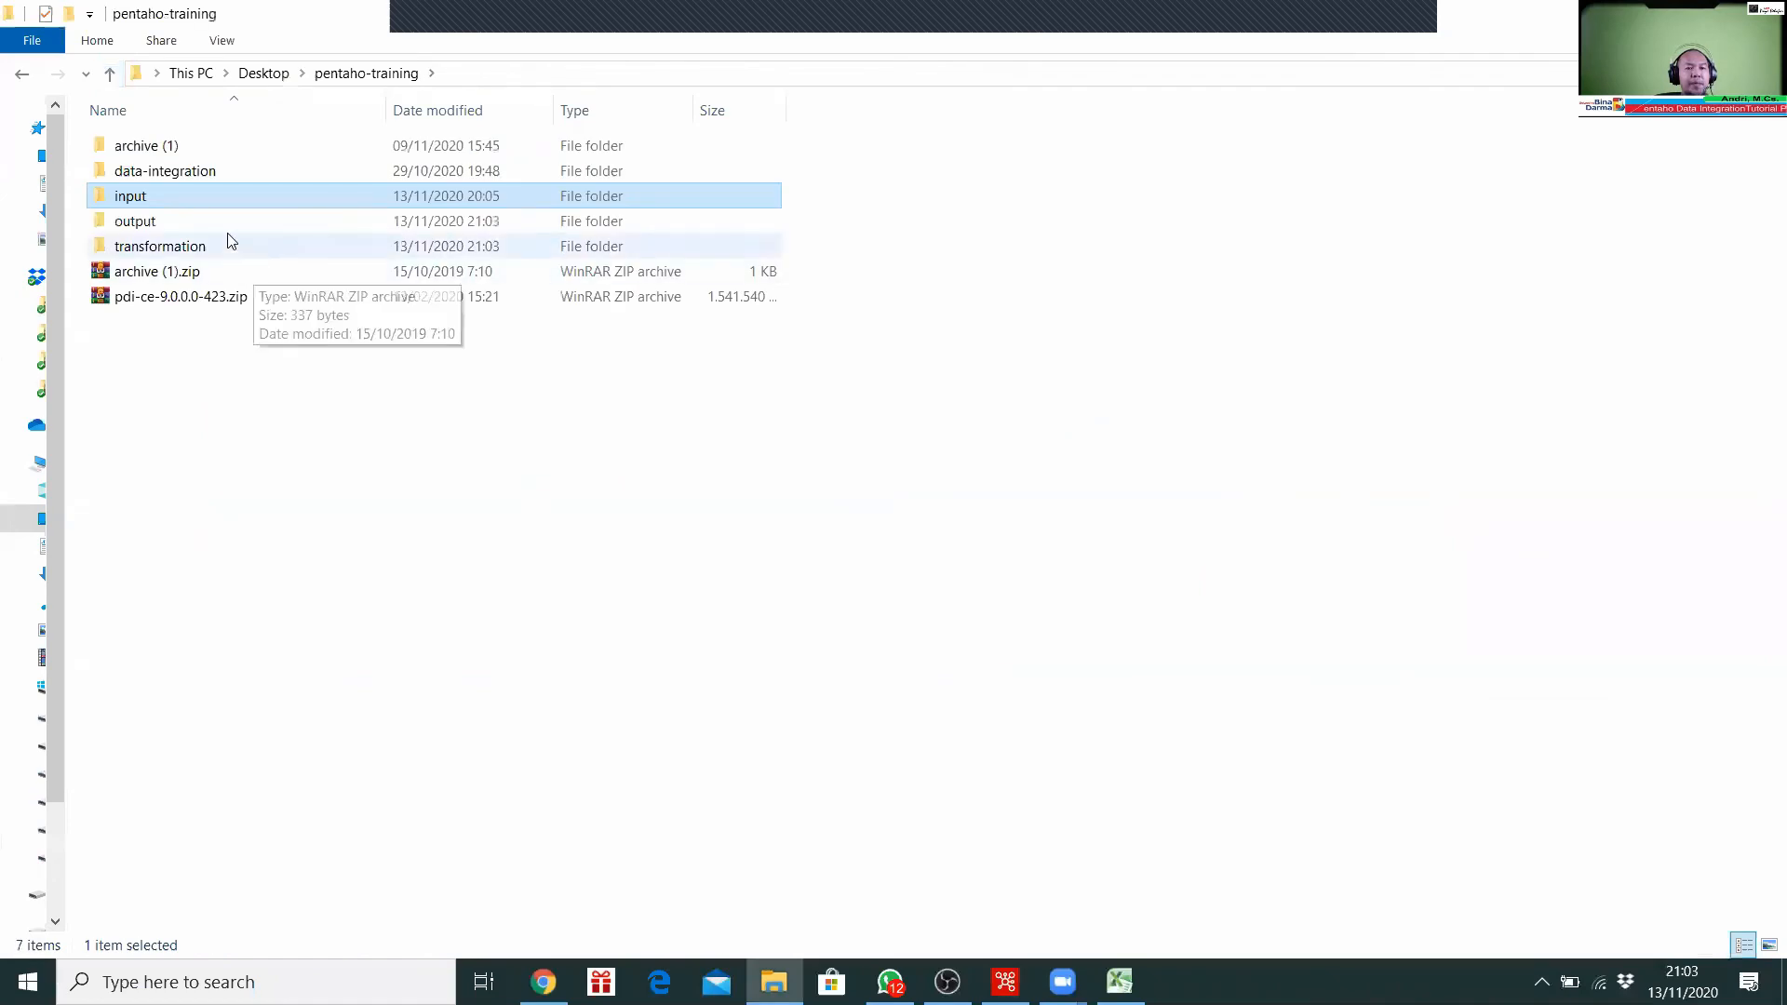
{"action": "double_click", "coordinate": [220, 222]}
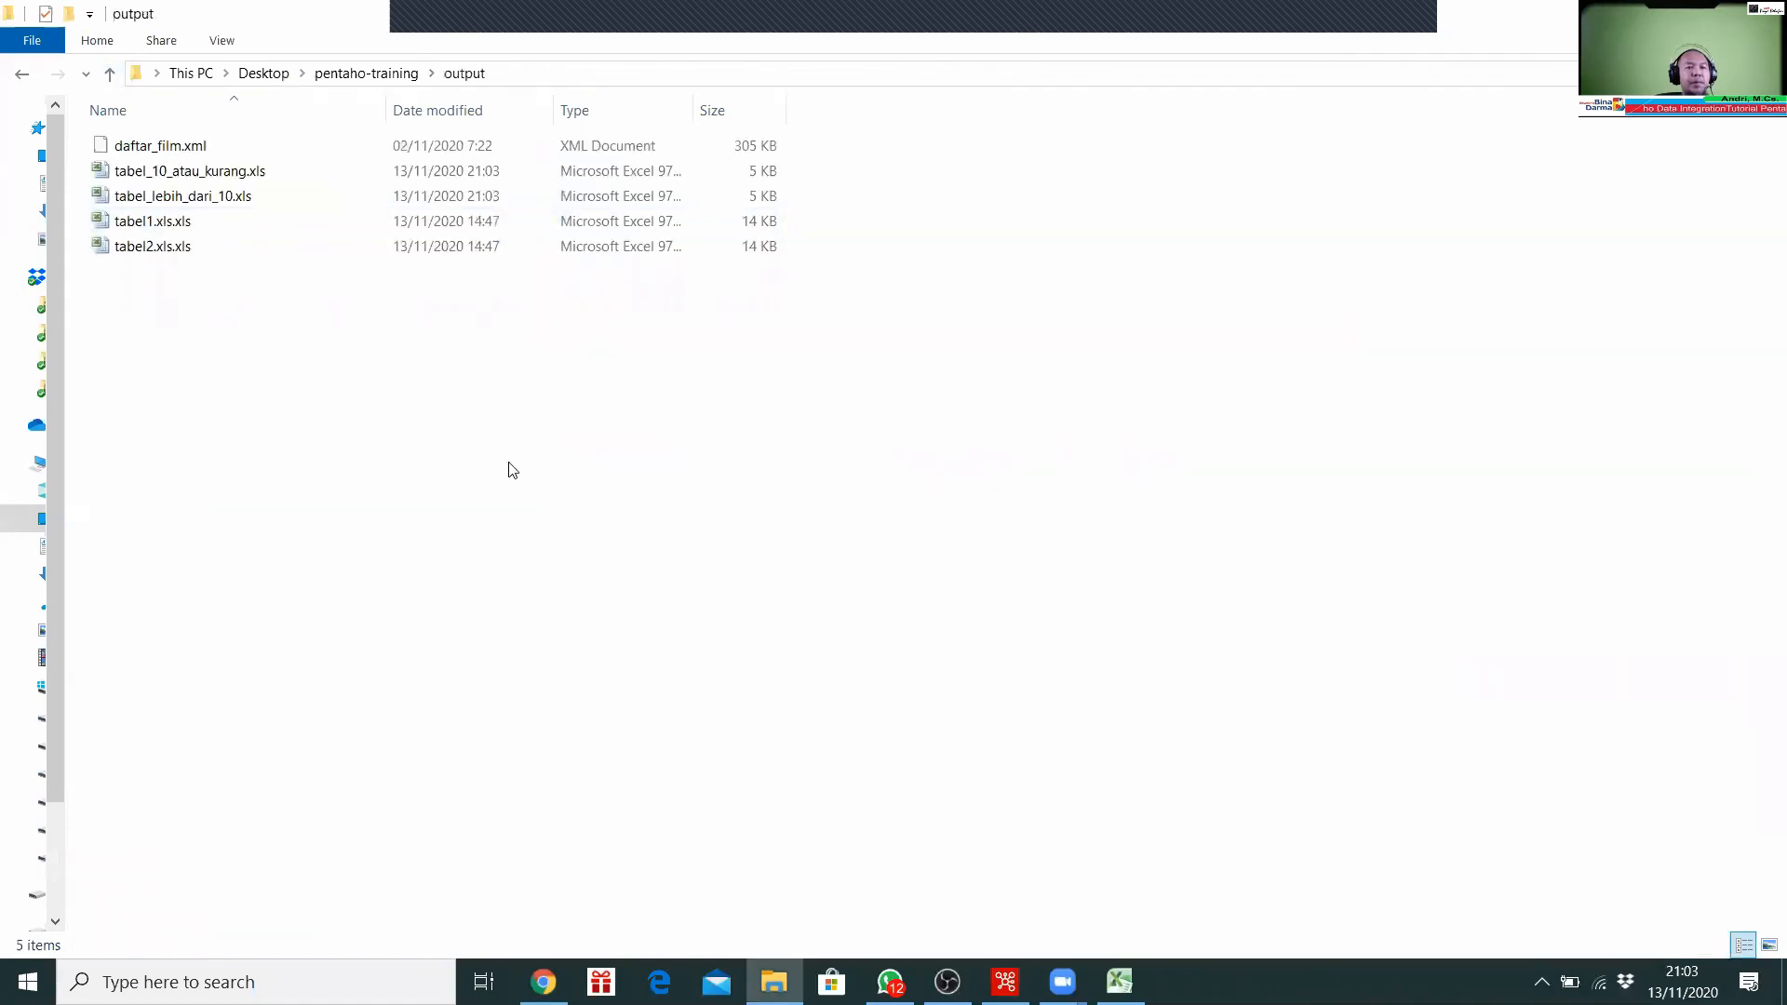
{"action": "double_click", "coordinate": [200, 179]}
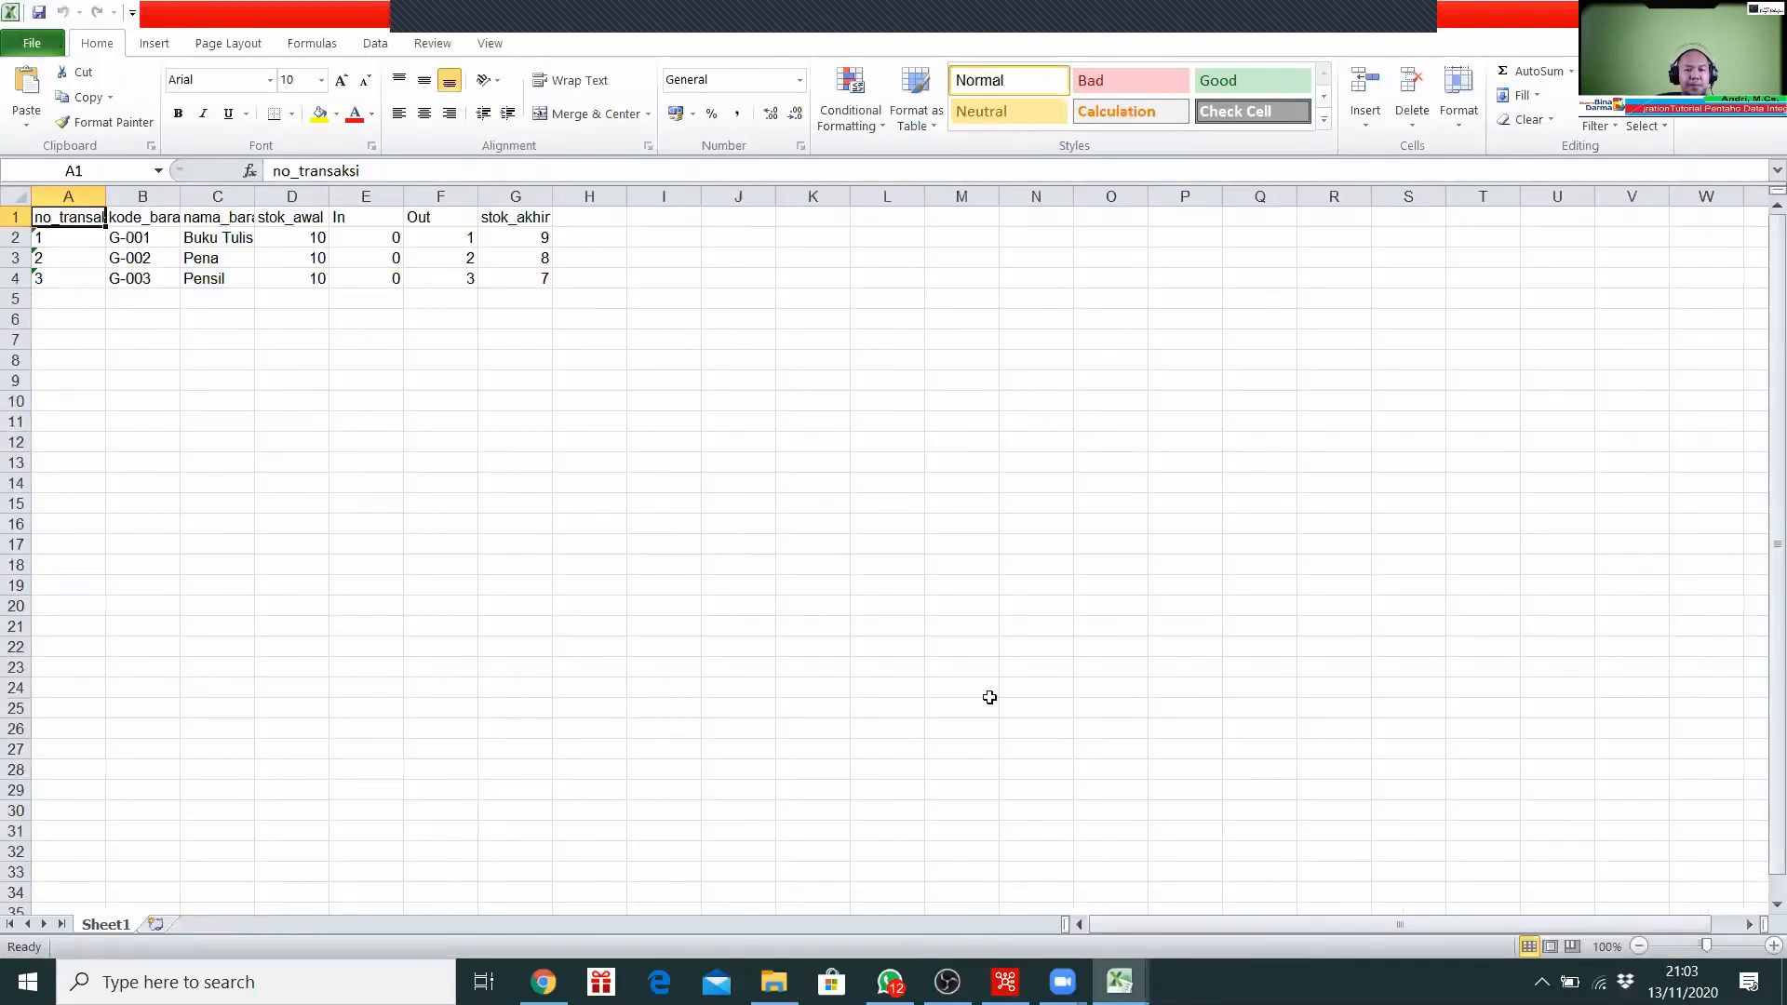
{"action": "left_click", "coordinate": [773, 982]}
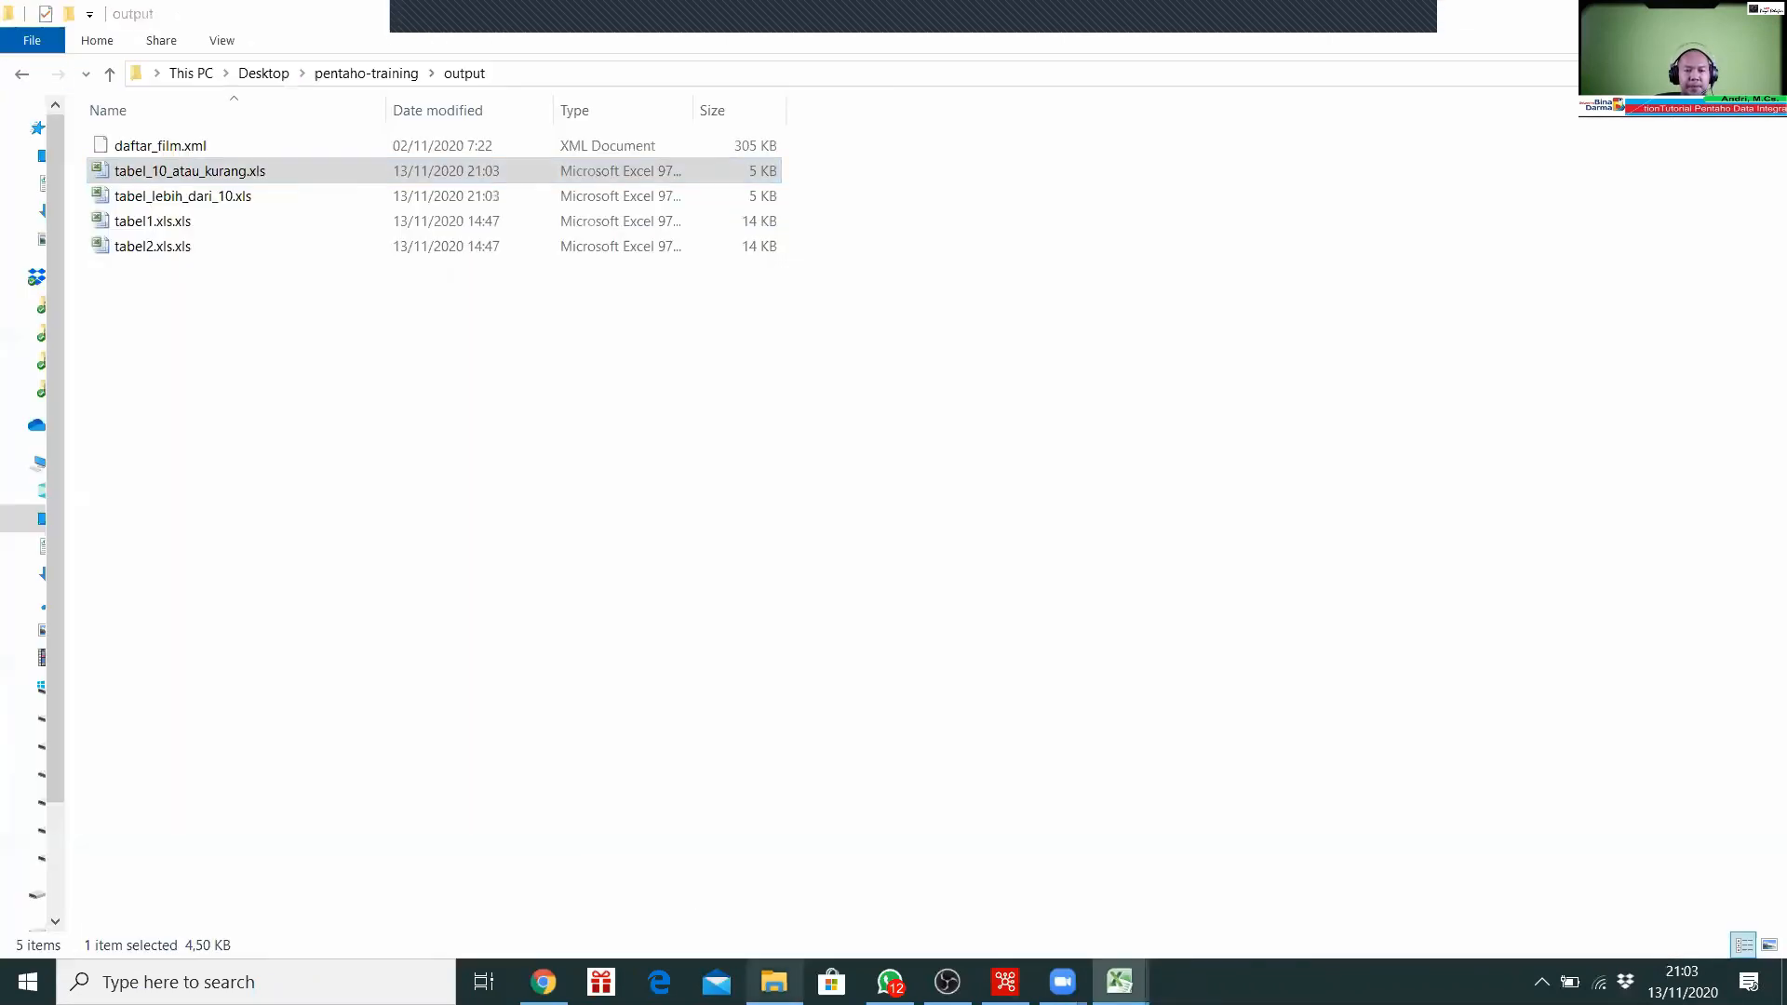
{"action": "double_click", "coordinate": [236, 196]}
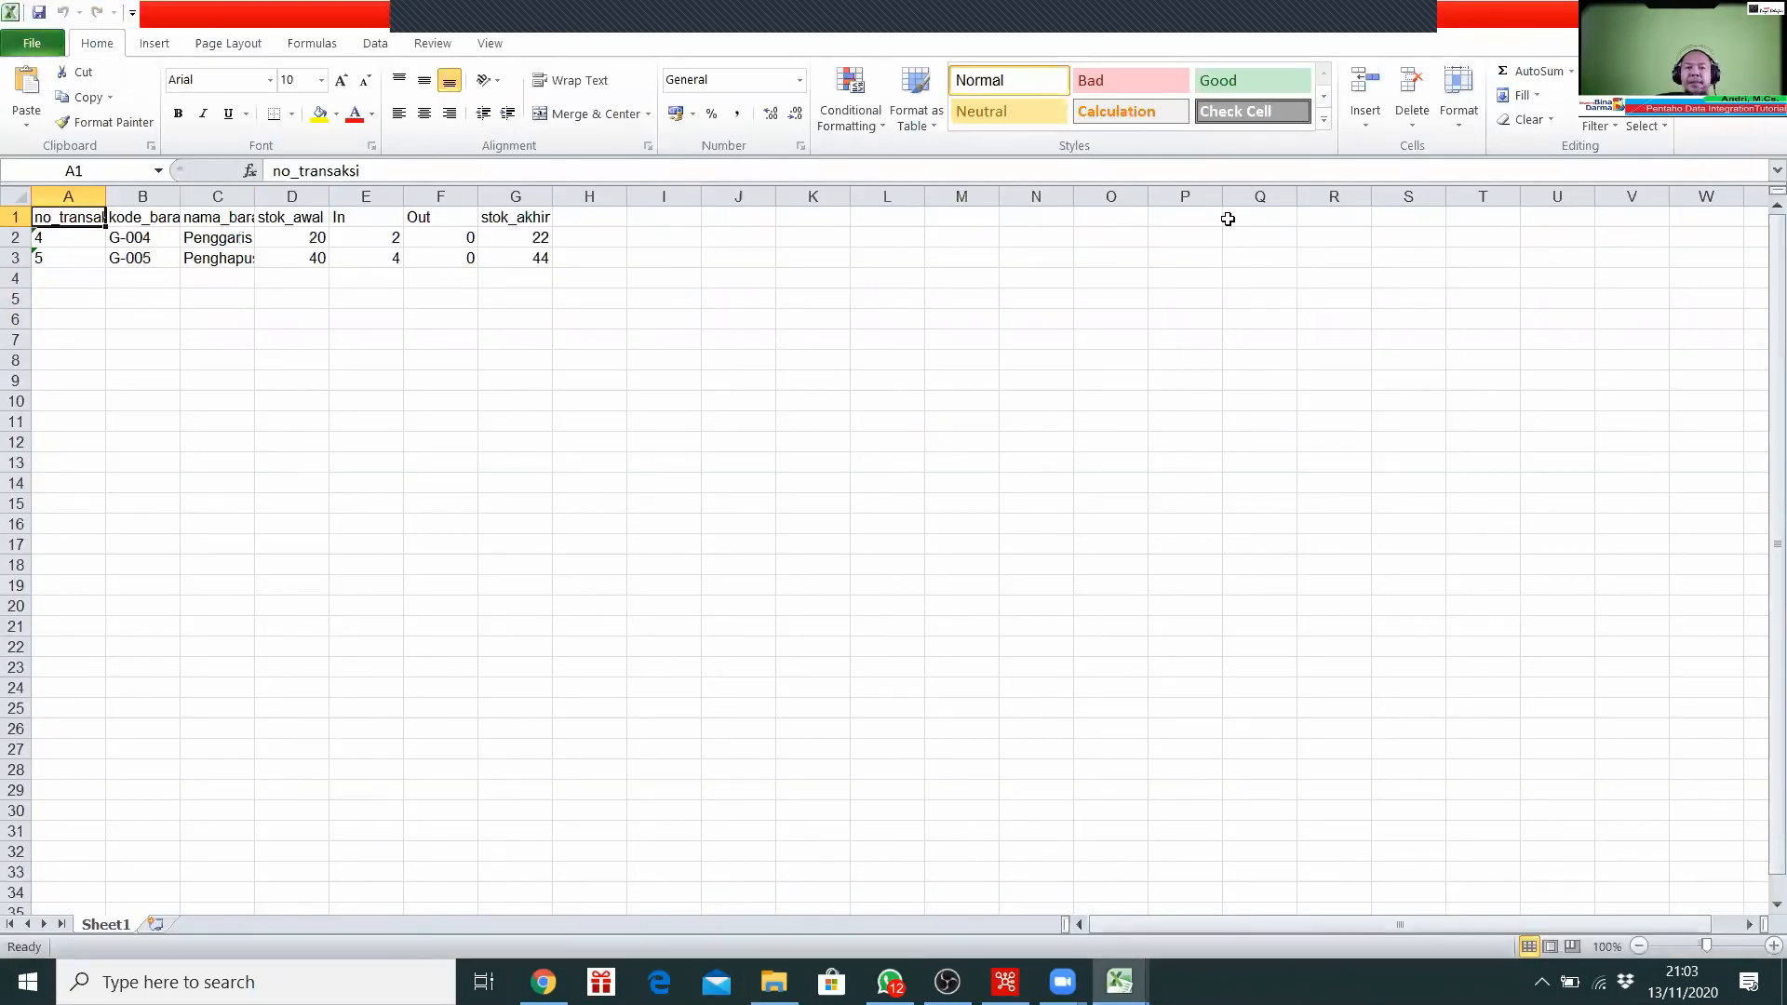
{"action": "left_click", "coordinate": [1293, 26]}
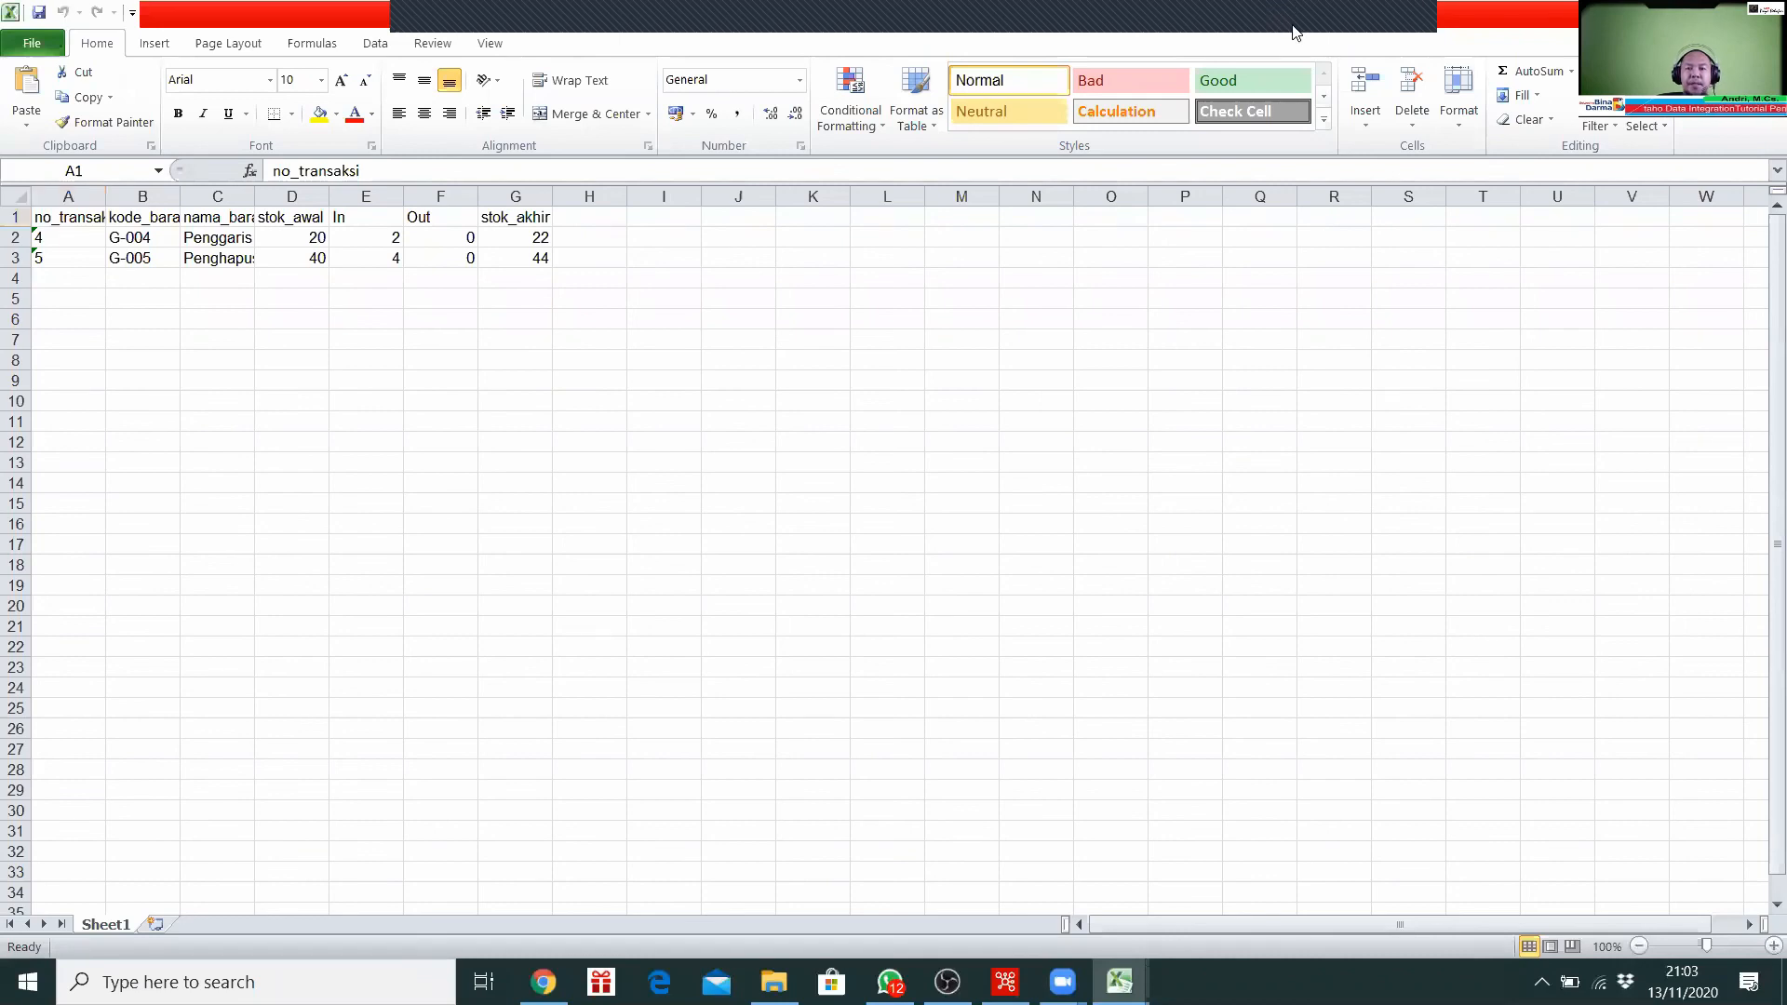
{"action": "left_click_drag", "start_coordinate": [1293, 26], "coordinate": [1421, 37]}
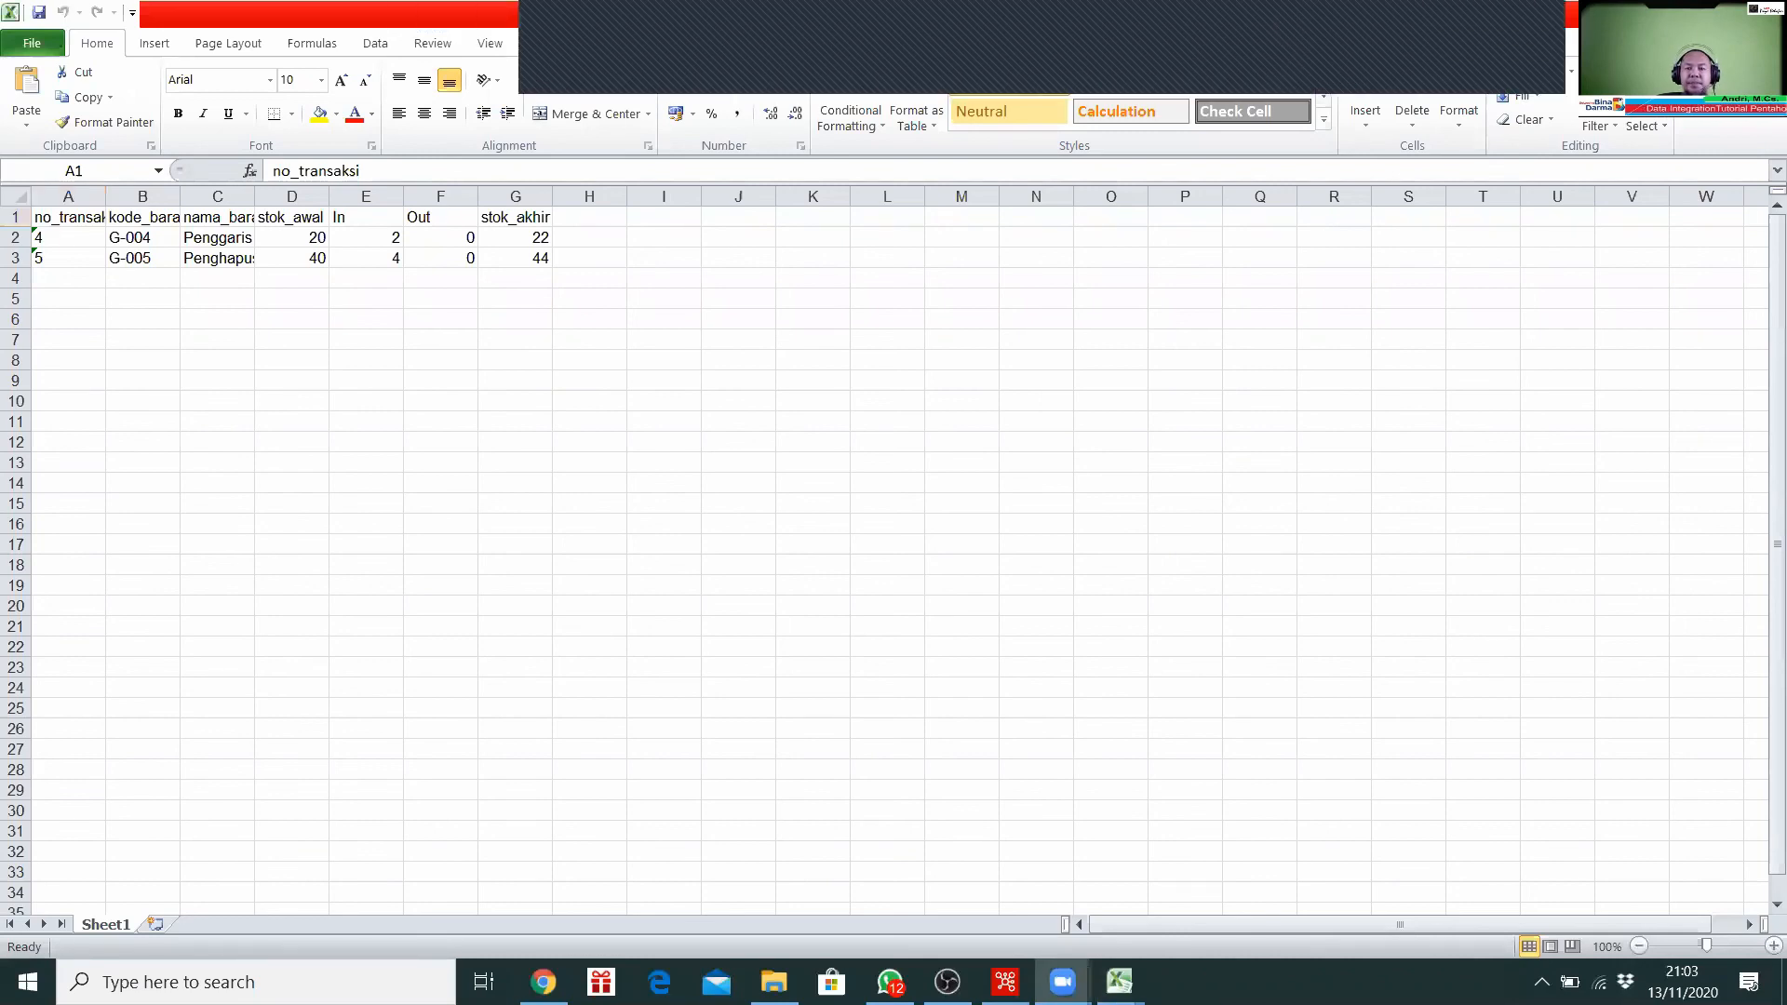
{"action": "left_click", "coordinate": [1706, 13]}
{"action": "left_click", "coordinate": [1596, 123]}
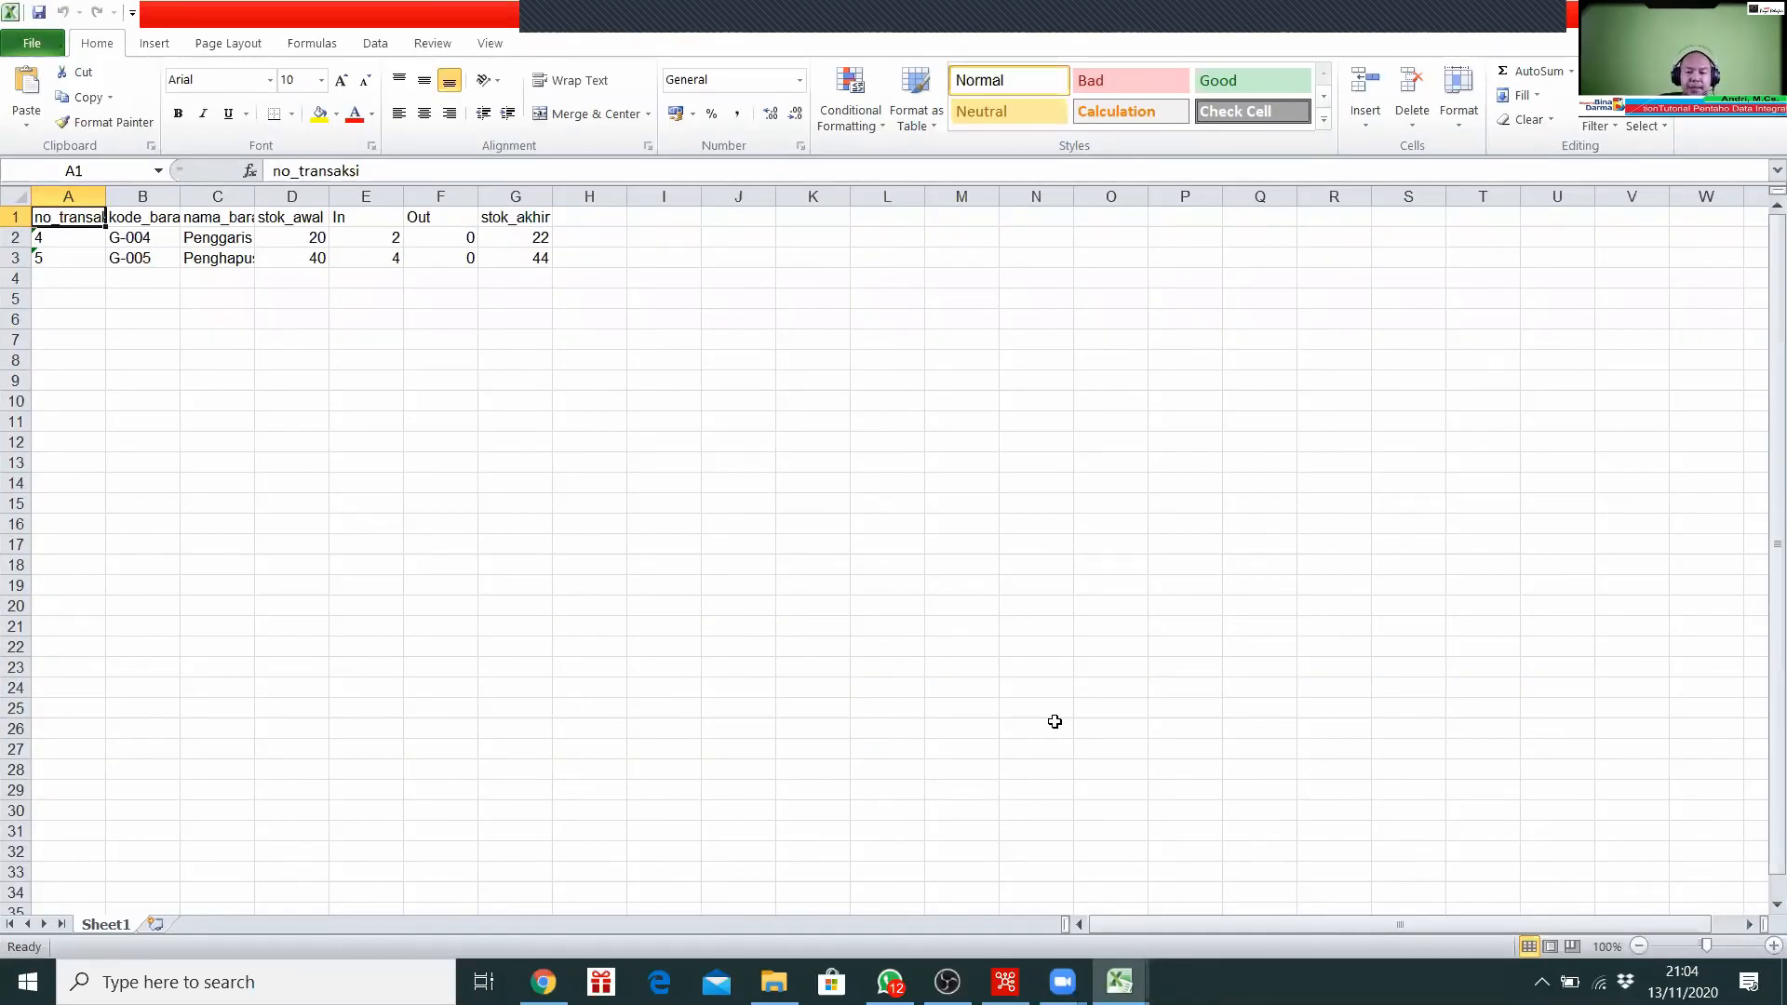
Step: Compare the source workbook transaksi.xlsx with the output workbooks tabel_10_atau_kurang.xls and tabel_lebih_dari_10.xls
{"action": "left_click", "coordinate": [1120, 977]}
{"action": "left_click", "coordinate": [936, 887]}
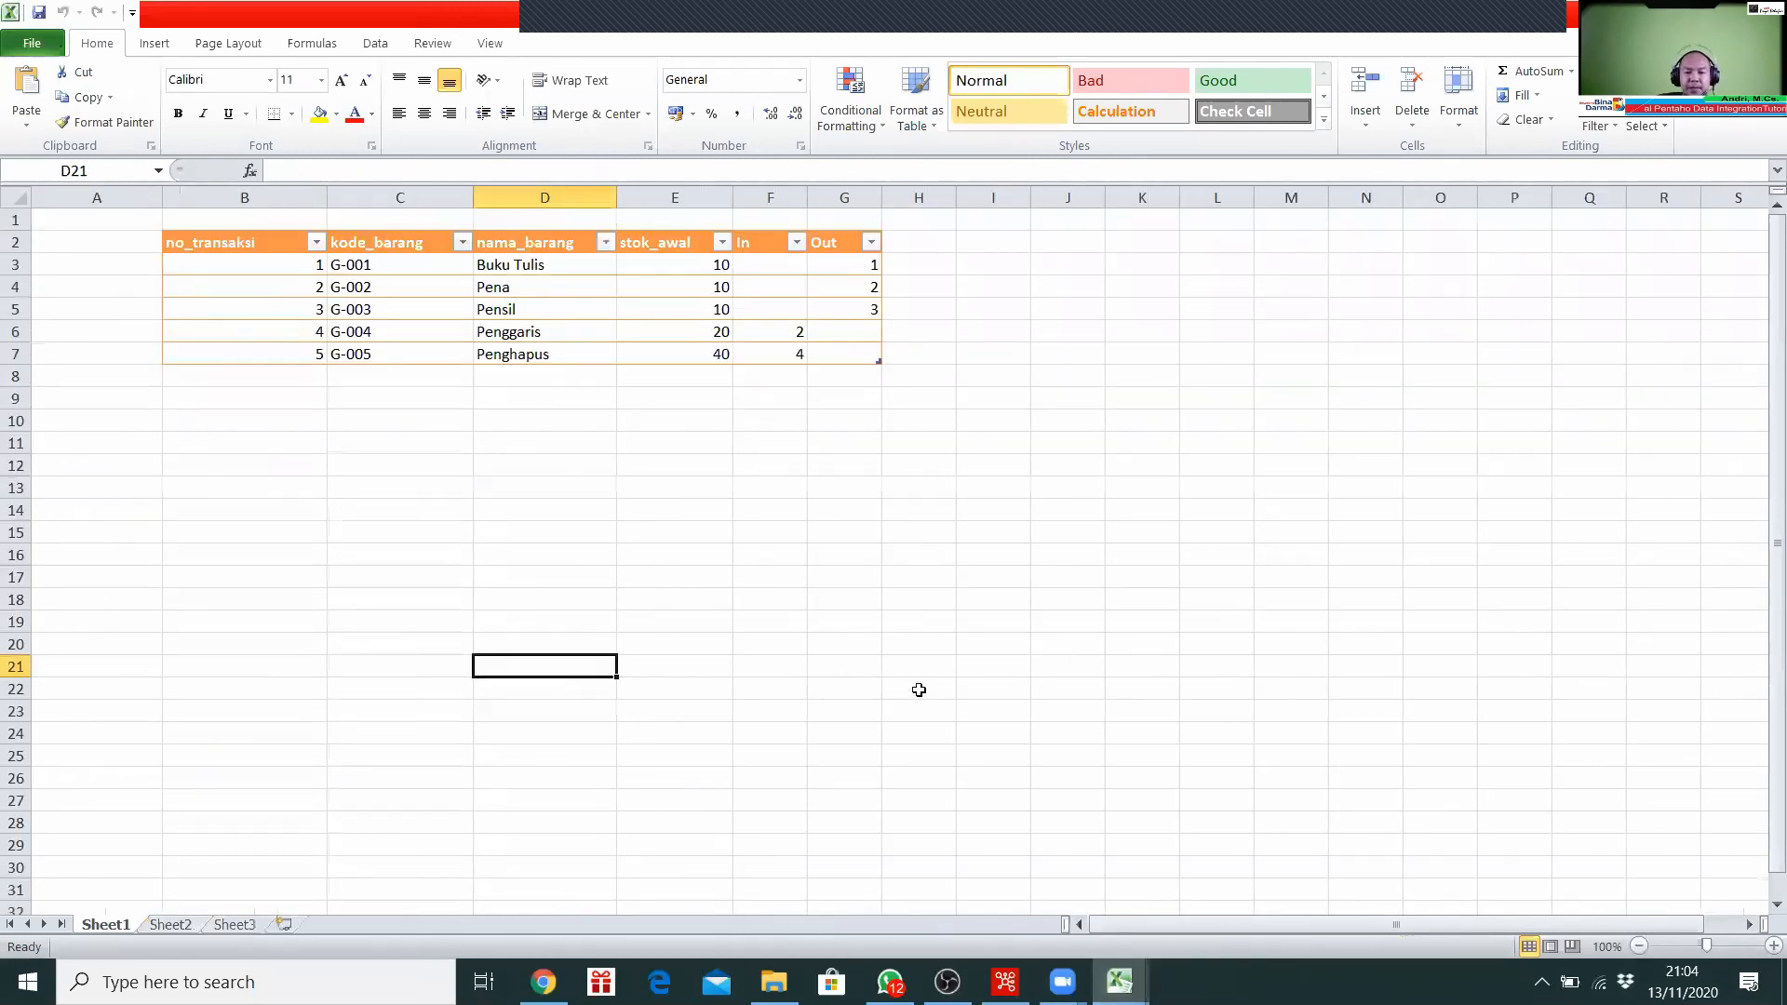
{"action": "left_click", "coordinate": [1126, 979]}
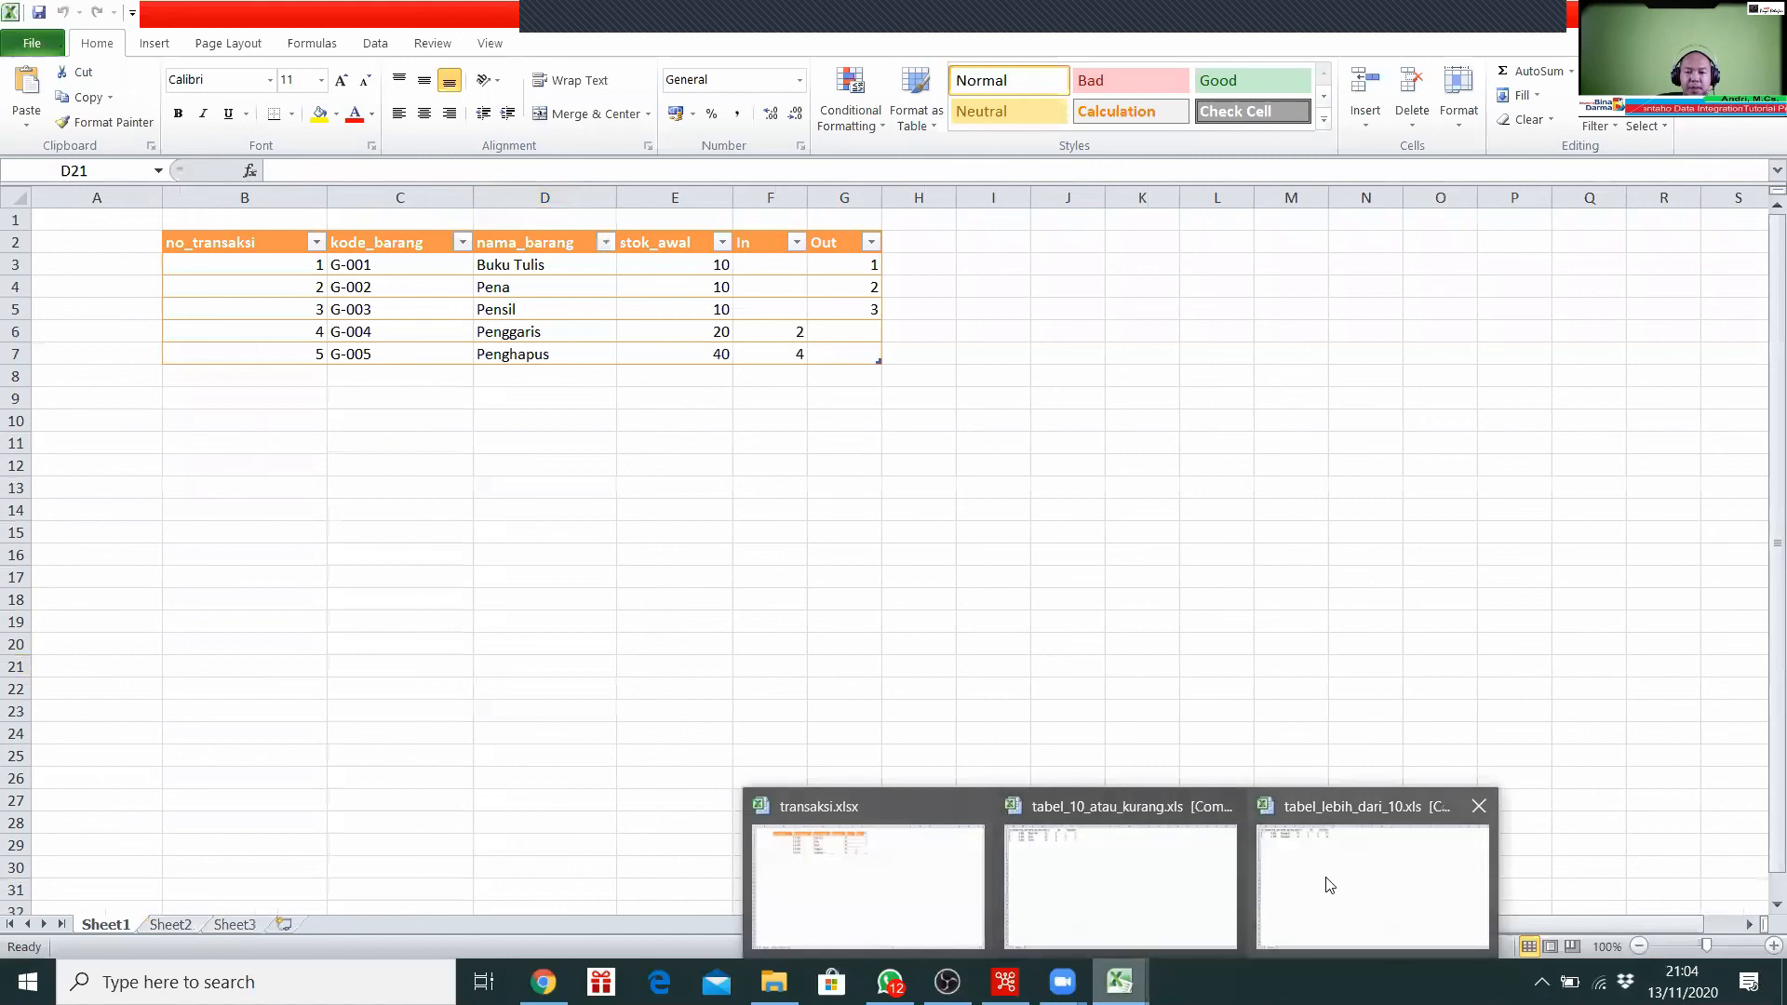
{"action": "left_click", "coordinate": [1148, 884]}
{"action": "left_click", "coordinate": [1123, 981]}
{"action": "left_click", "coordinate": [1294, 885]}
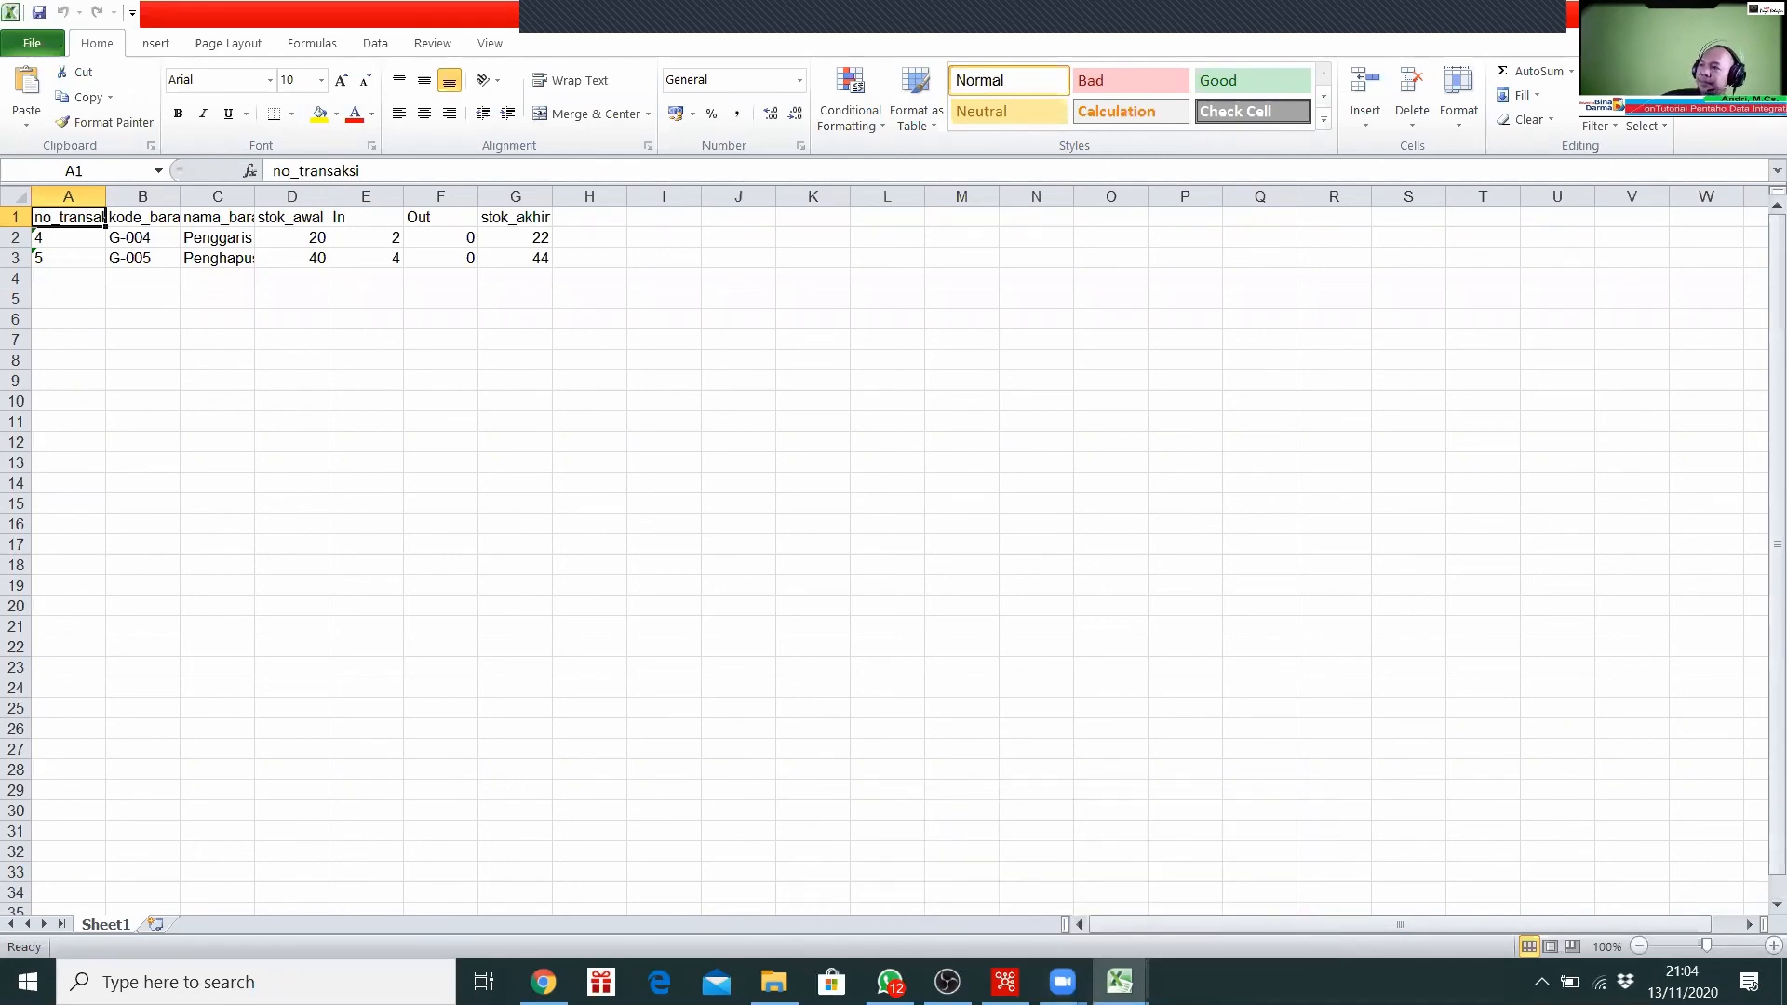
Step: Switch back to Spoon and close the execution results to show the whole transformation
{"action": "left_click", "coordinate": [1062, 982]}
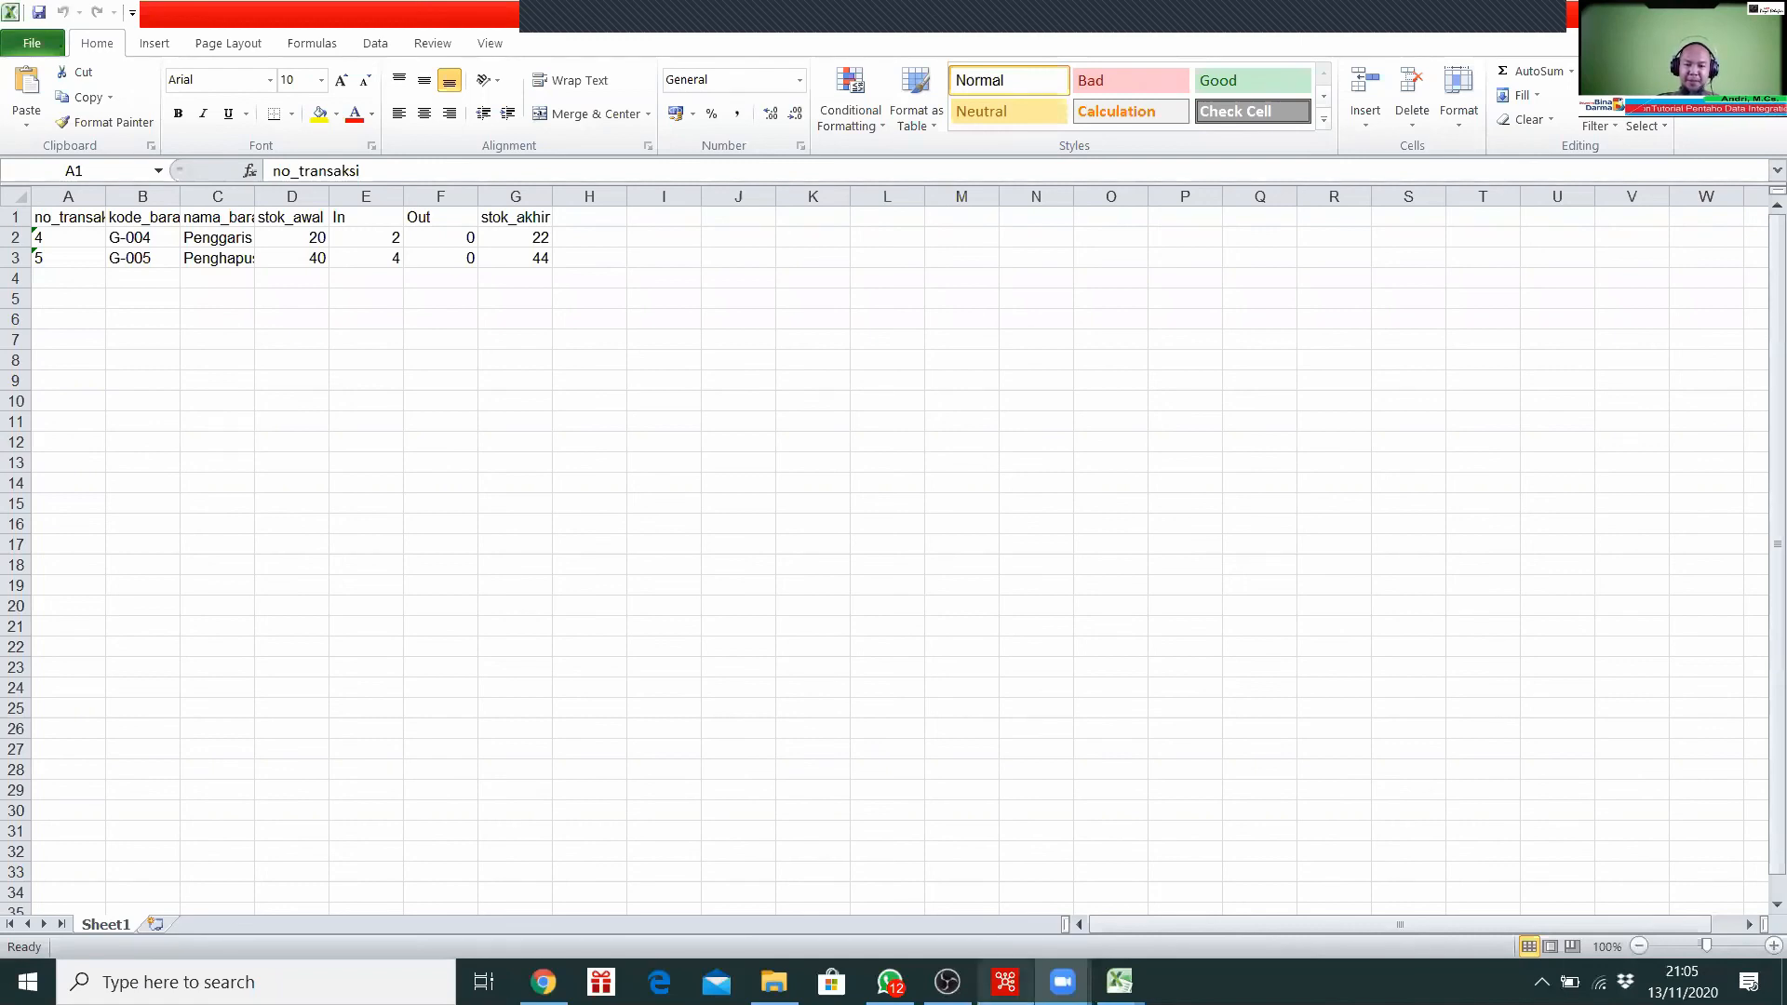
{"action": "left_click", "coordinate": [1003, 982]}
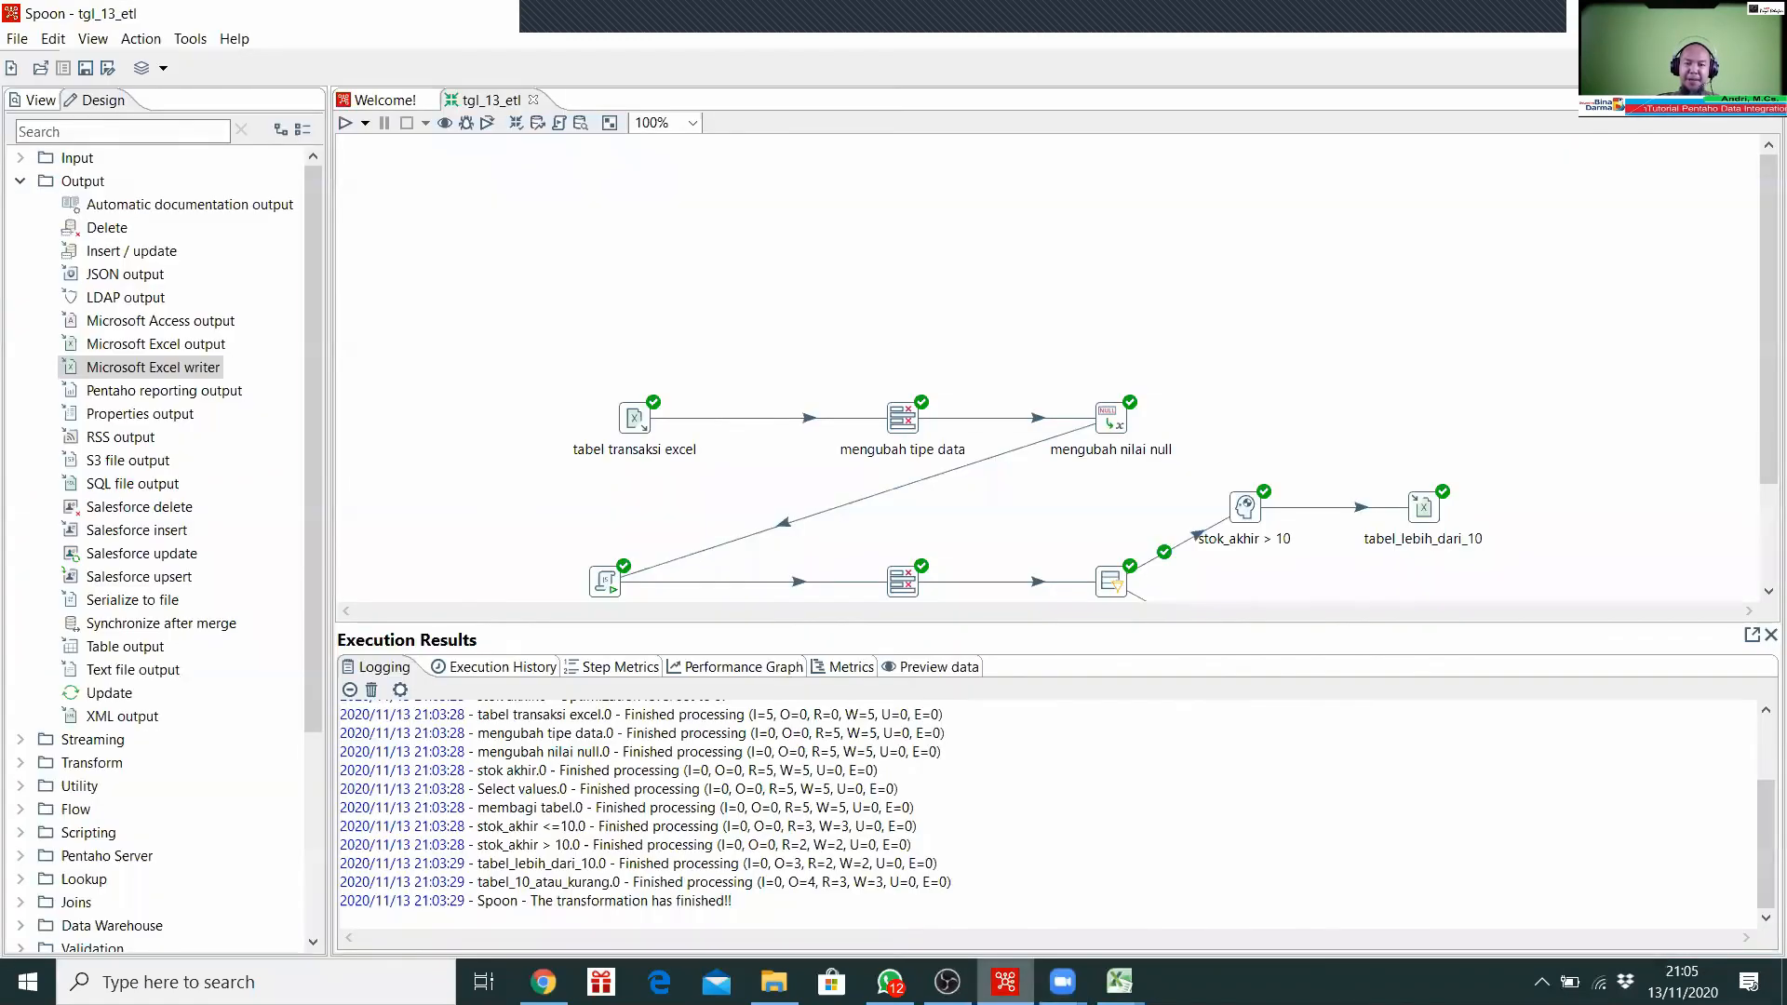
{"action": "left_click", "coordinate": [1769, 635]}
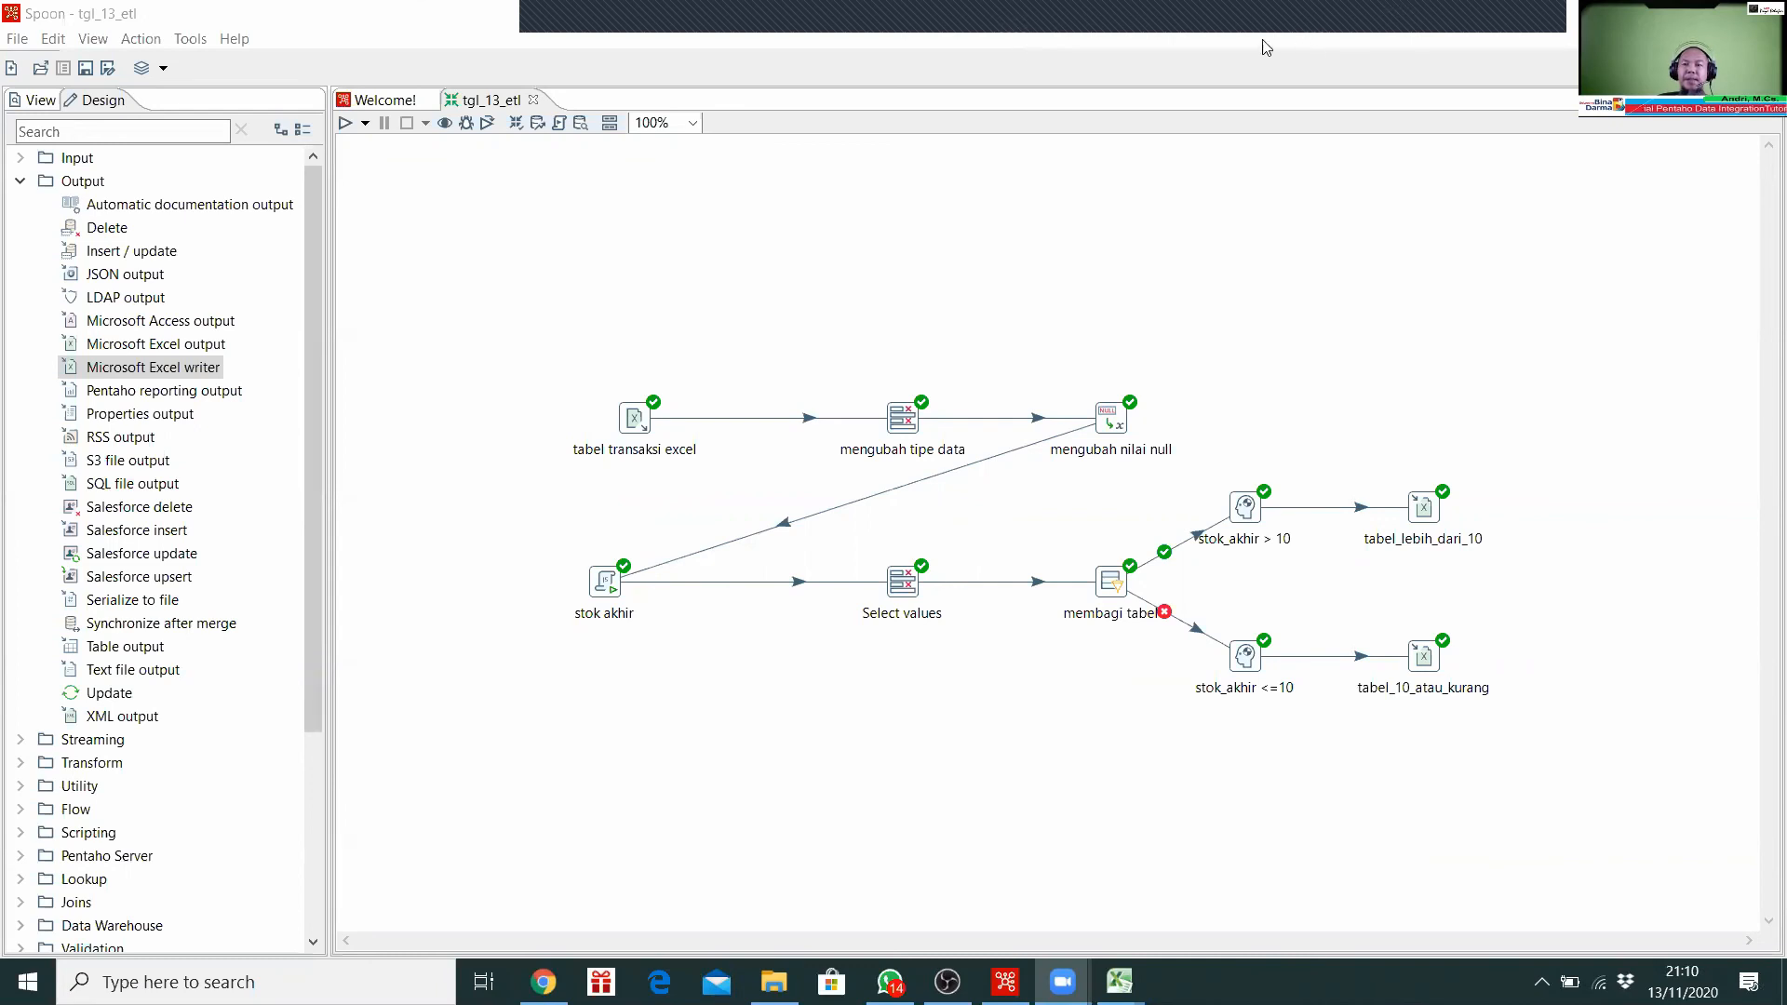
{"action": "mouse_move", "coordinate": [1218, 40]}
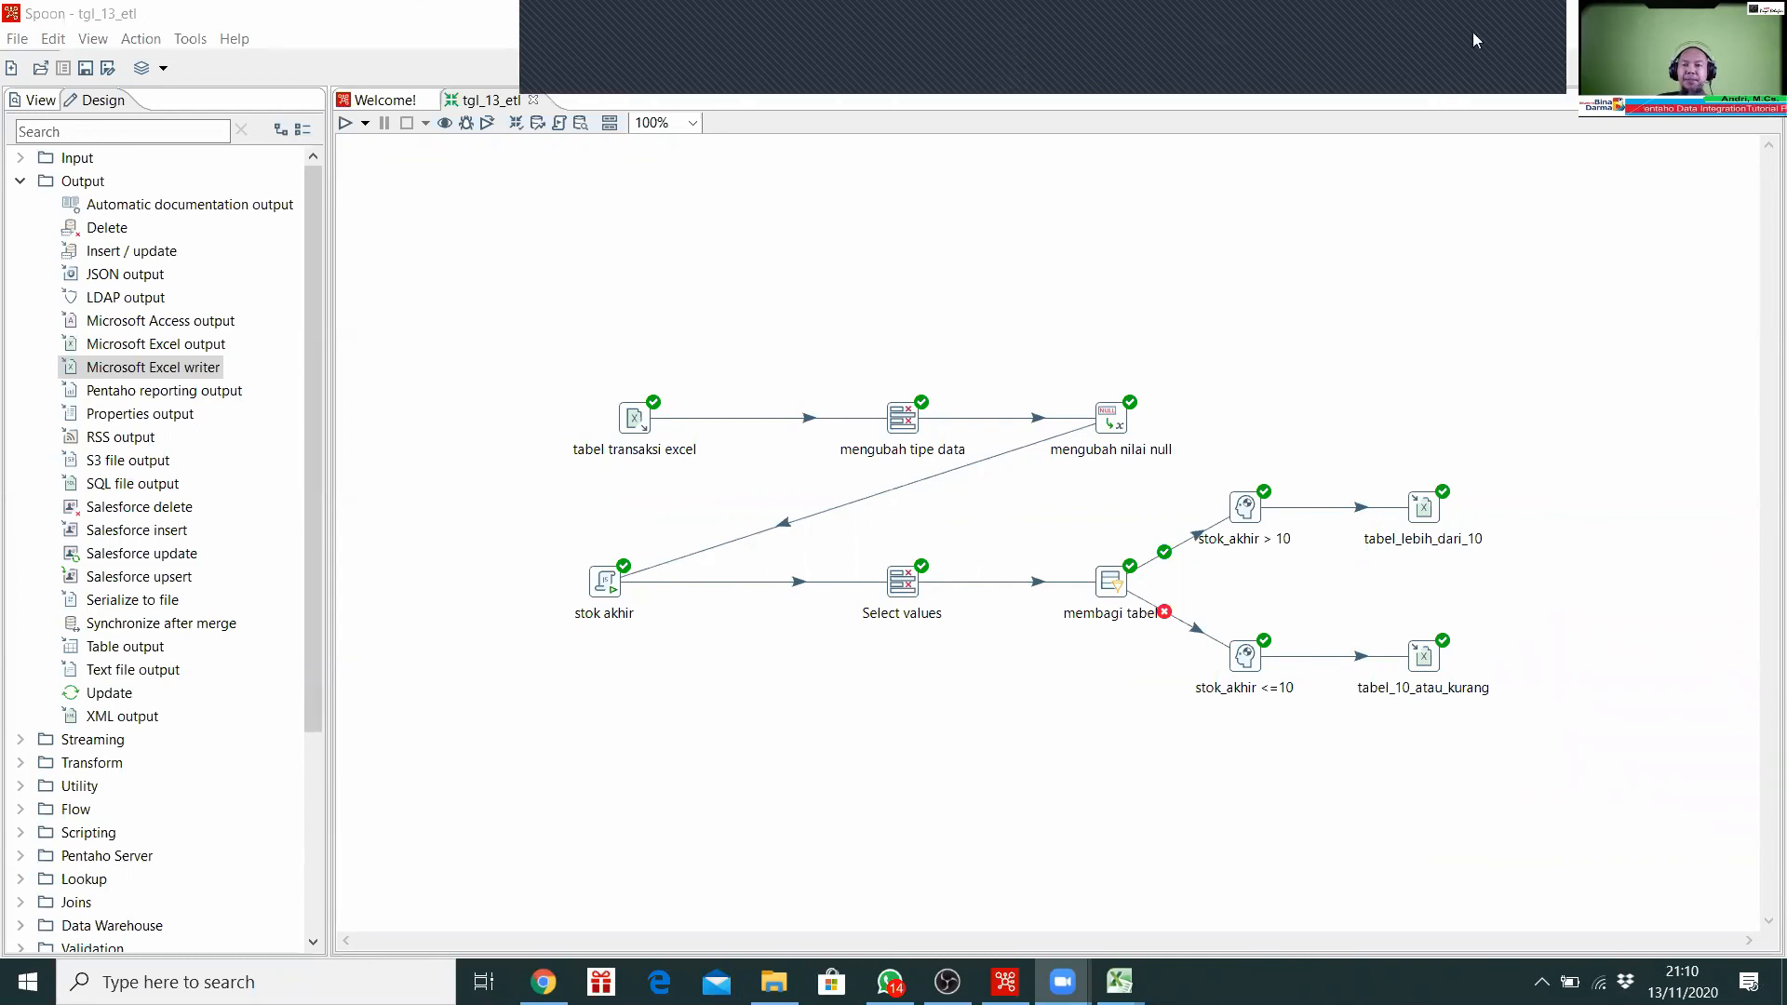